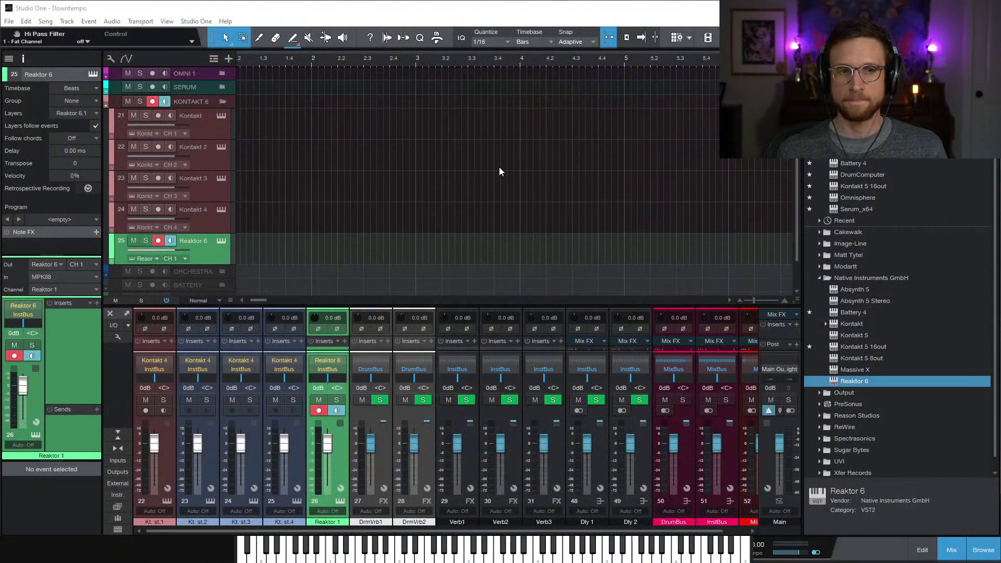
Expand the SERUM folder in the track list and select the Serum 1 track
{"action": "left_click", "coordinate": [521, 199]}
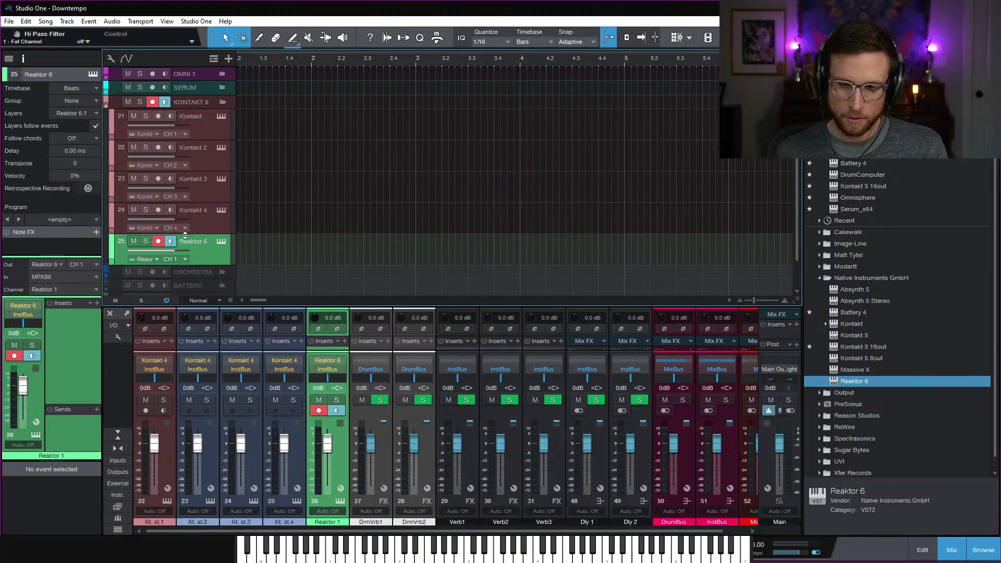
{"action": "left_click", "coordinate": [221, 86]}
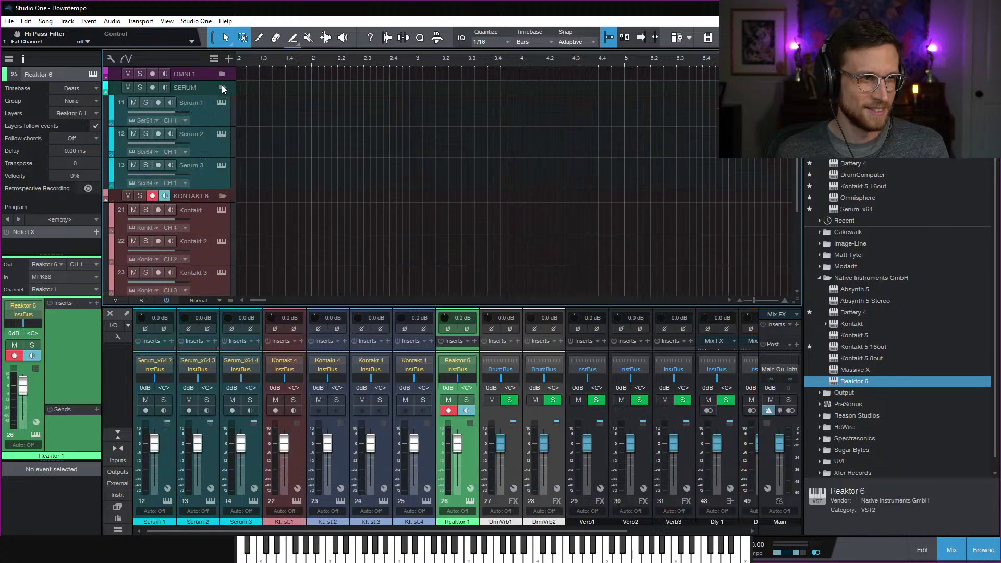
{"action": "left_click", "coordinate": [207, 113]}
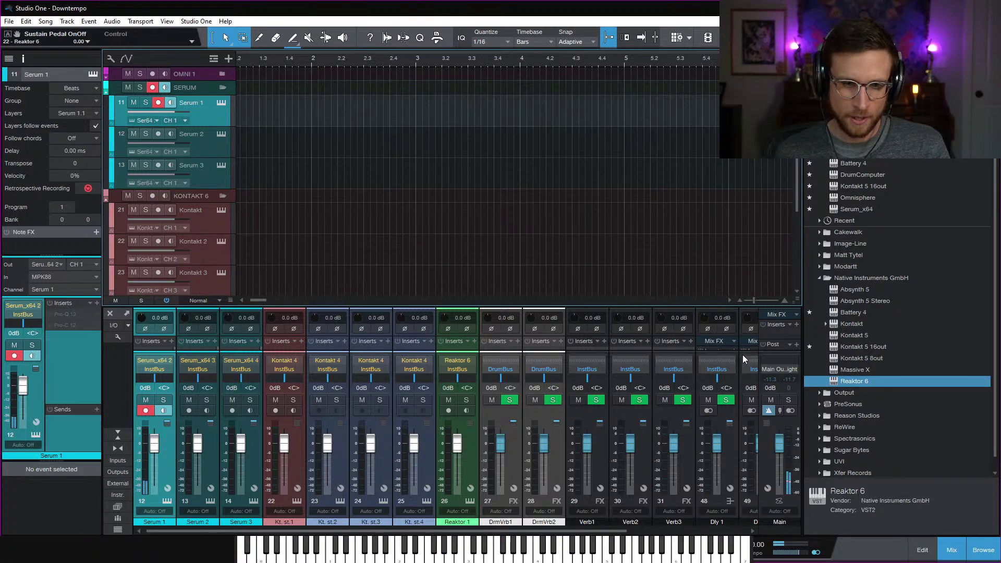
Reassign the Main channel's output to the Line Out pair
{"action": "left_click", "coordinate": [769, 372]}
{"action": "left_click", "coordinate": [816, 415]}
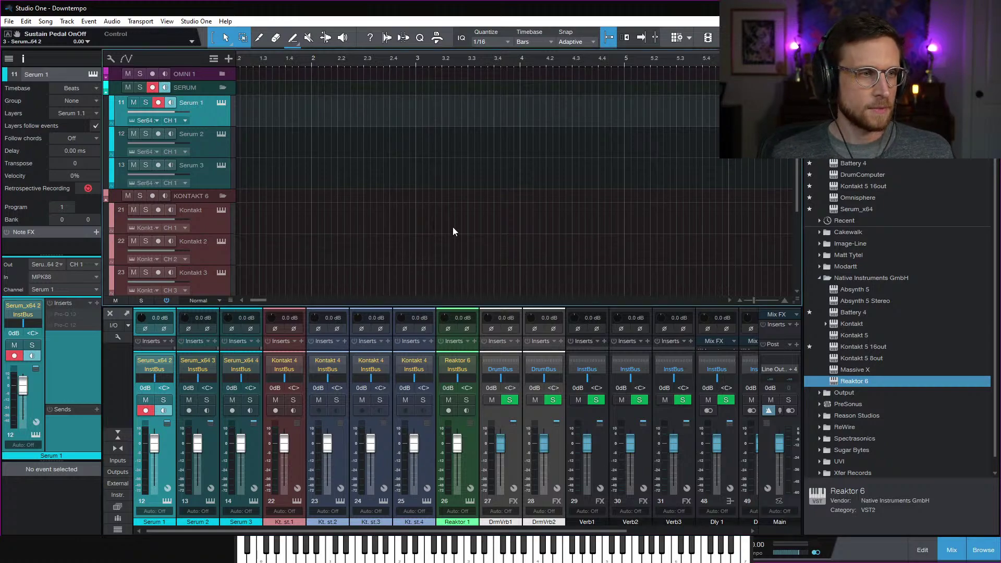
Hide the browser and the mixer so the arrangement fills the window
{"action": "left_click", "coordinate": [982, 550]}
{"action": "left_click", "coordinate": [951, 550]}
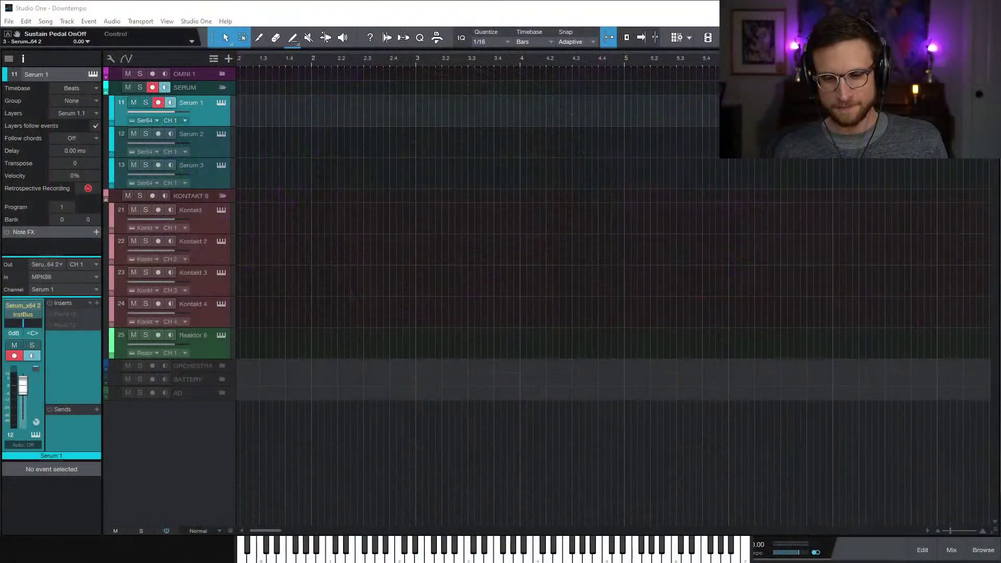
{"action": "left_click", "coordinate": [775, 351]}
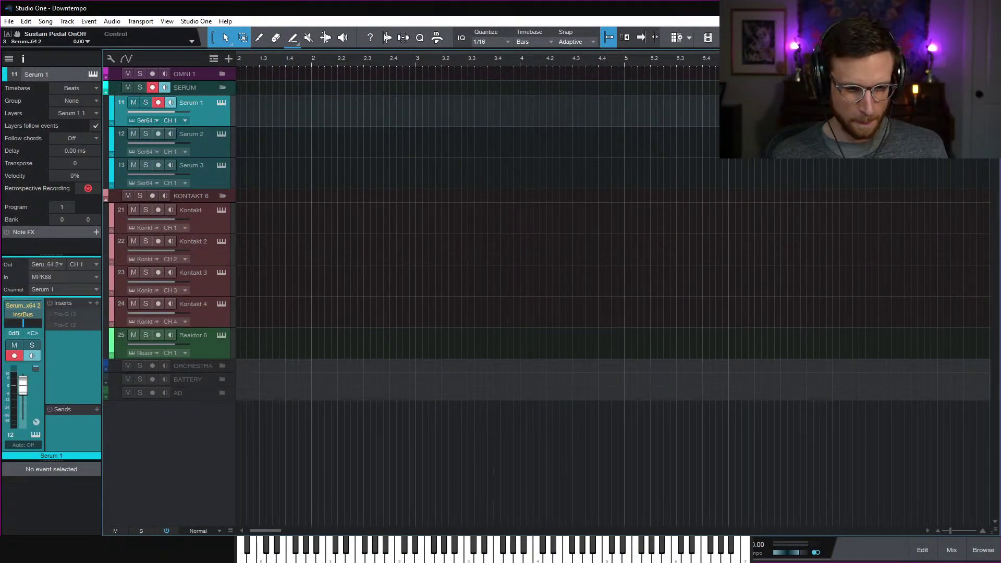
Set the song tempo to 96
{"action": "left_click", "coordinate": [758, 544]}
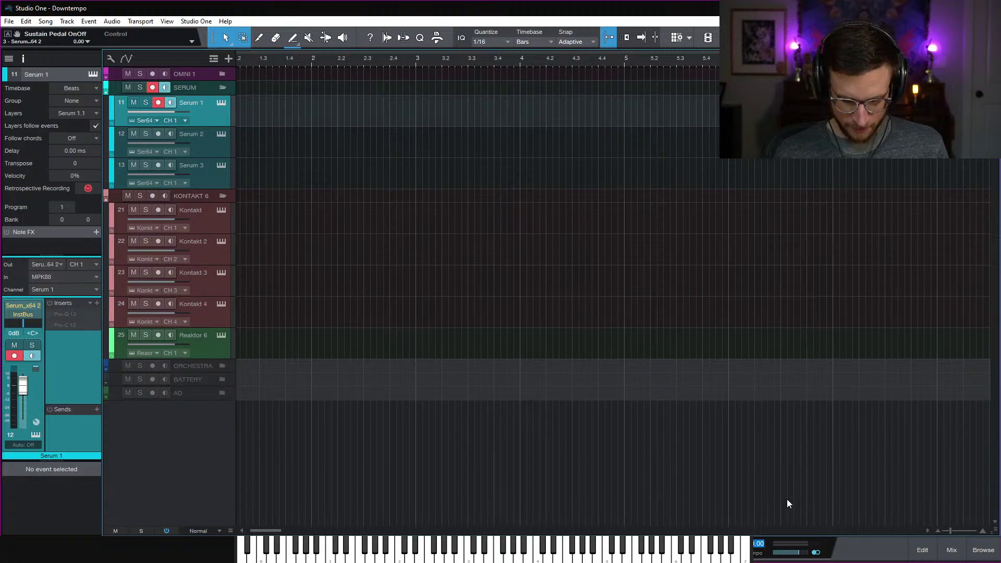
{"action": "type", "text": "6"}
{"action": "key", "text": "Return"}
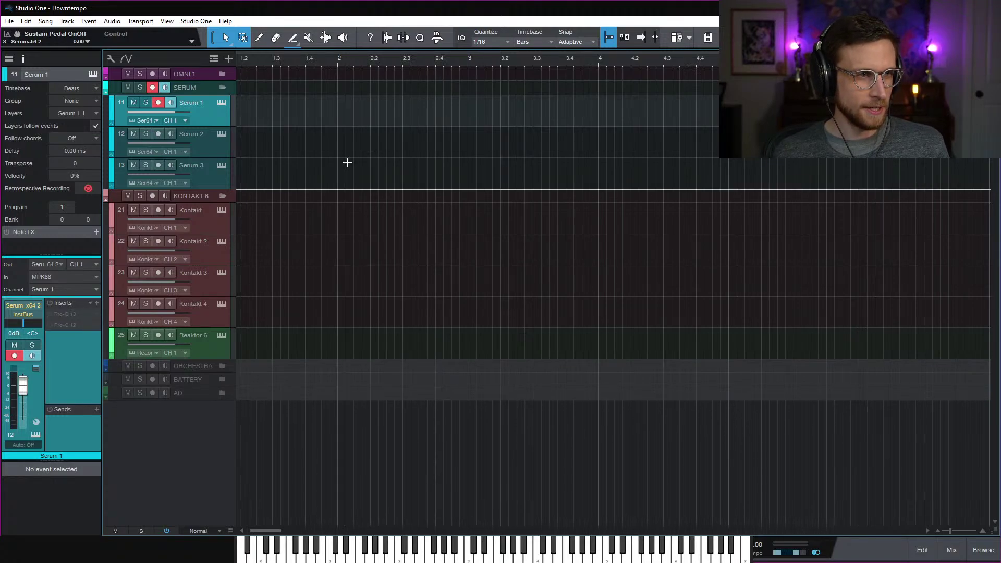
Show the Tempo track above the arrangement
{"action": "scroll", "coordinate": [348, 157], "scroll_direction": "down", "scroll_amount": 4}
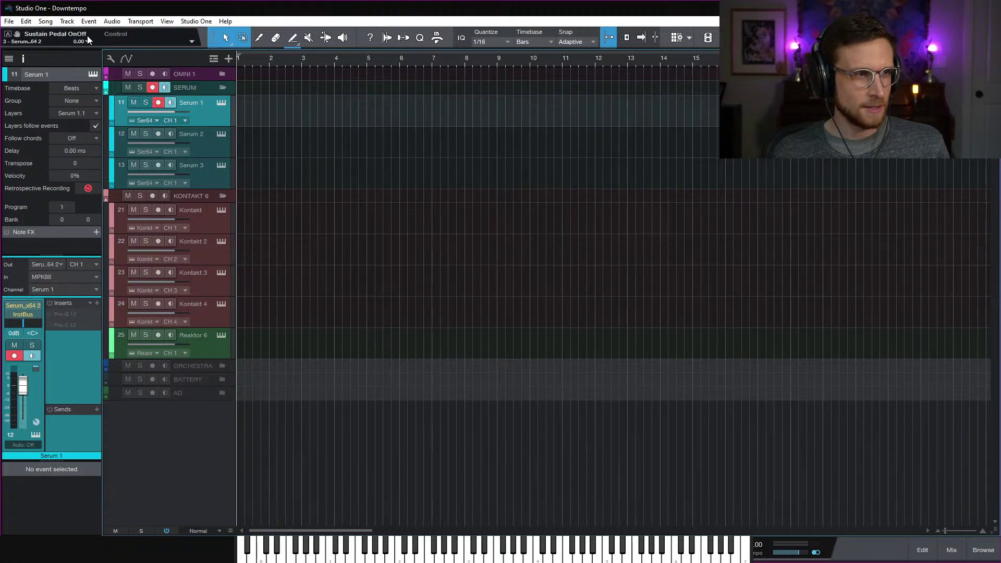
{"action": "left_click", "coordinate": [227, 58]}
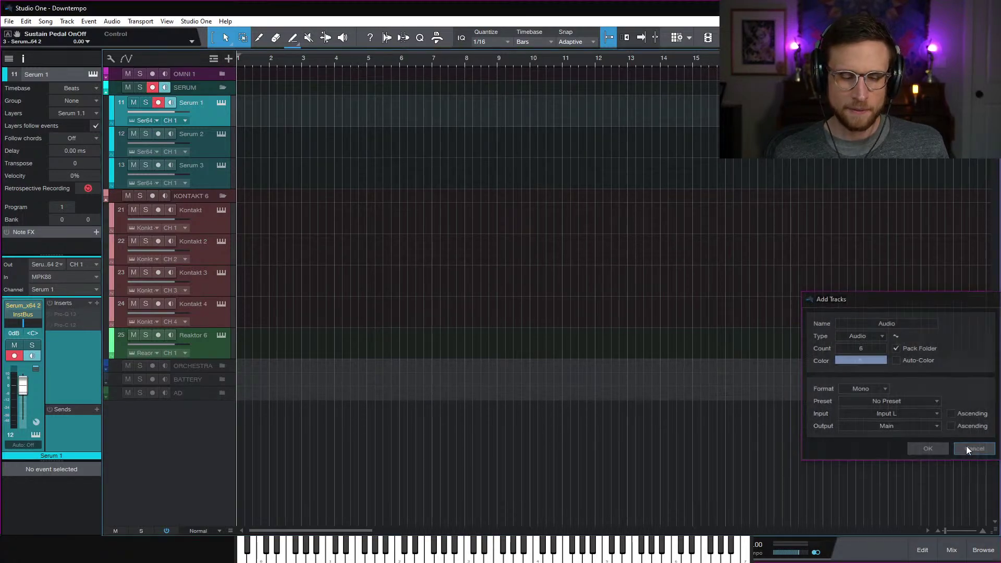
{"action": "left_click", "coordinate": [966, 449]}
{"action": "left_click", "coordinate": [215, 60]}
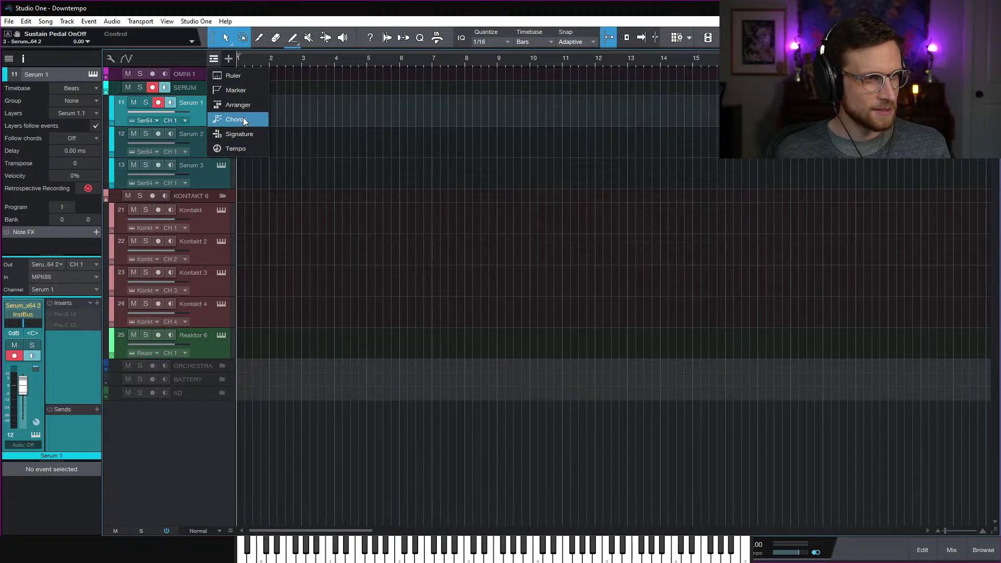
{"action": "left_click", "coordinate": [249, 148]}
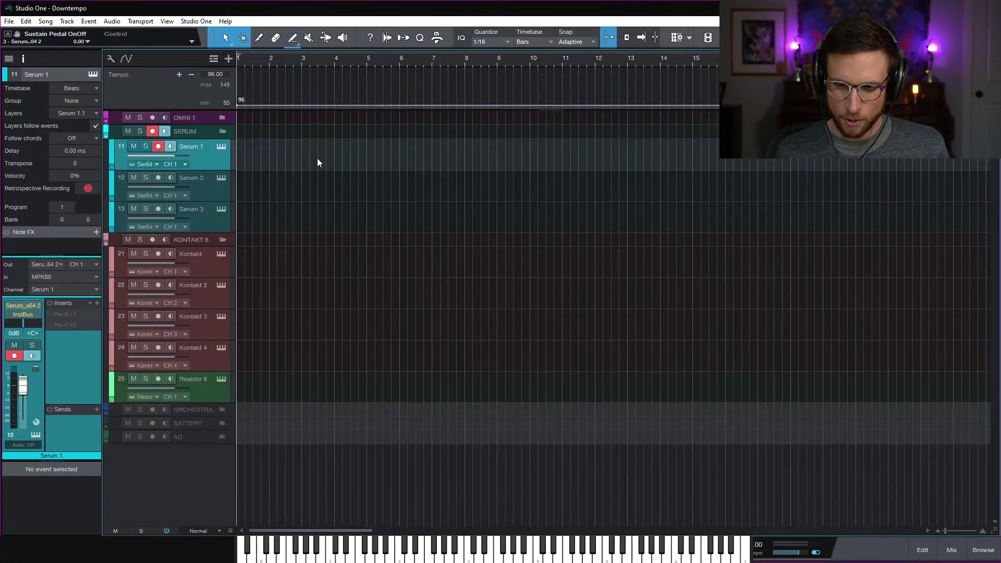
Try tempos of 82 and 105 at the song start and undo both changes
{"action": "key", "text": "w"}
{"action": "key", "text": "w"}
{"action": "key", "text": "w"}
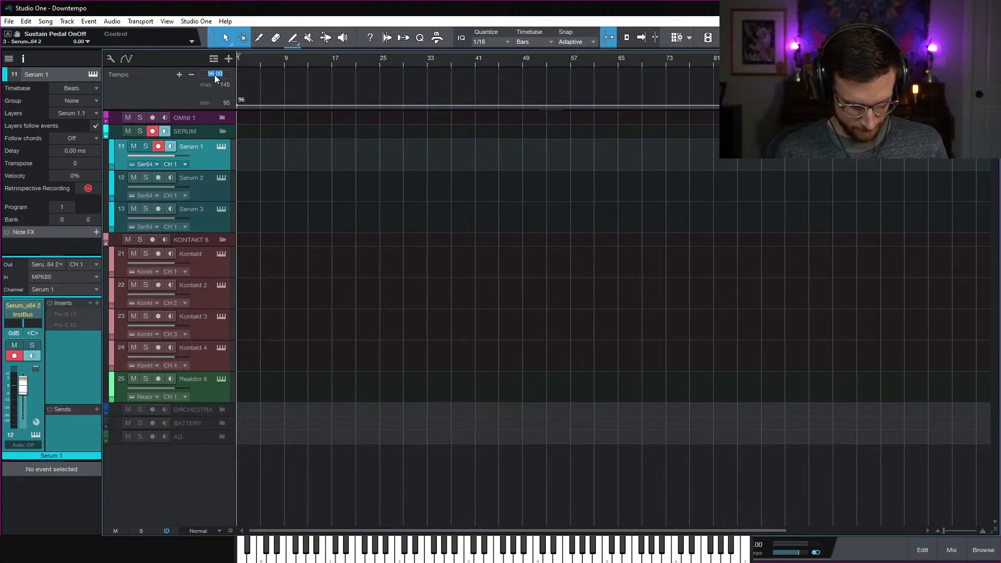
{"action": "type", "text": "82"}
{"action": "key", "text": "Return"}
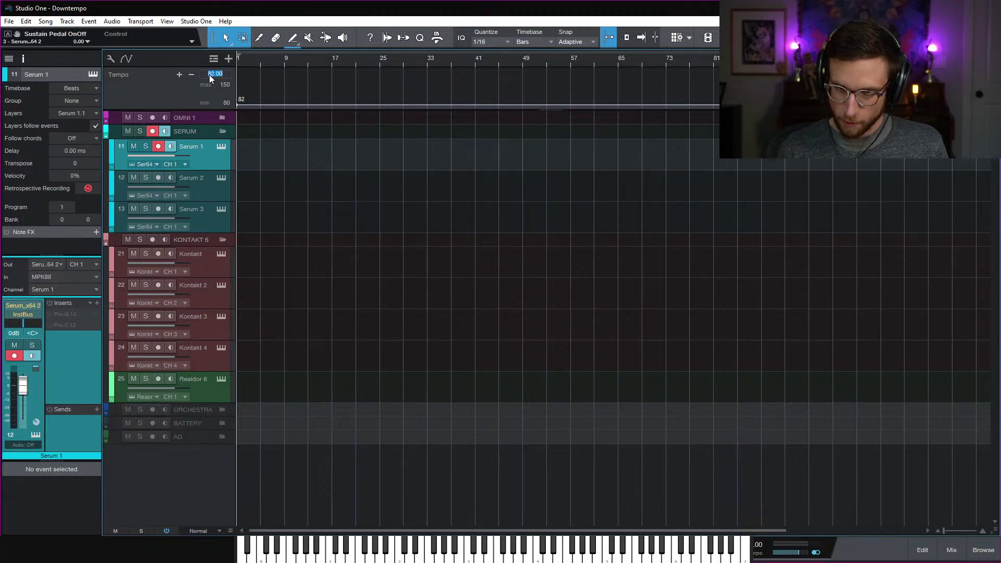
{"action": "type", "text": "5"}
{"action": "key", "text": "Return"}
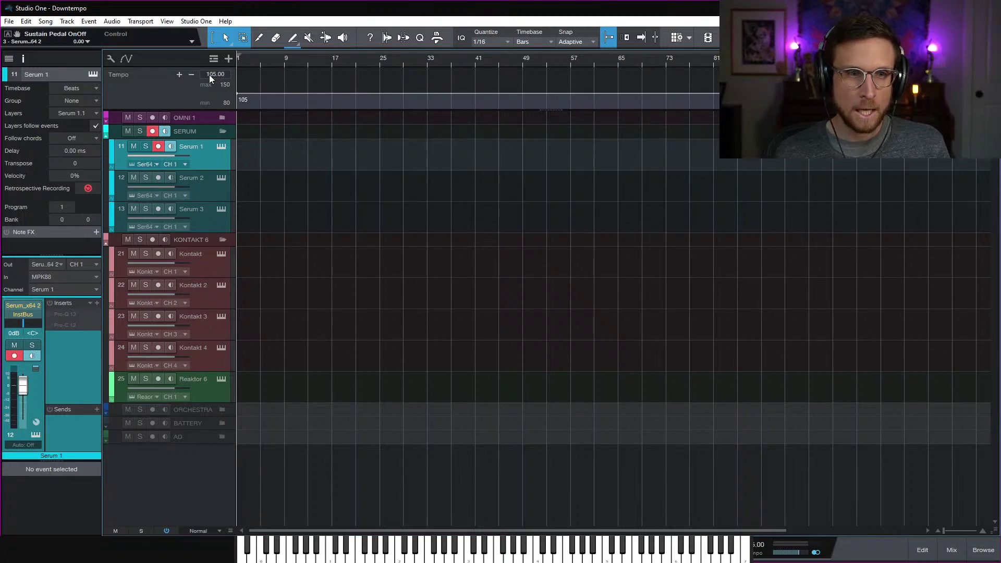
{"action": "key", "text": "ctrl+z"}
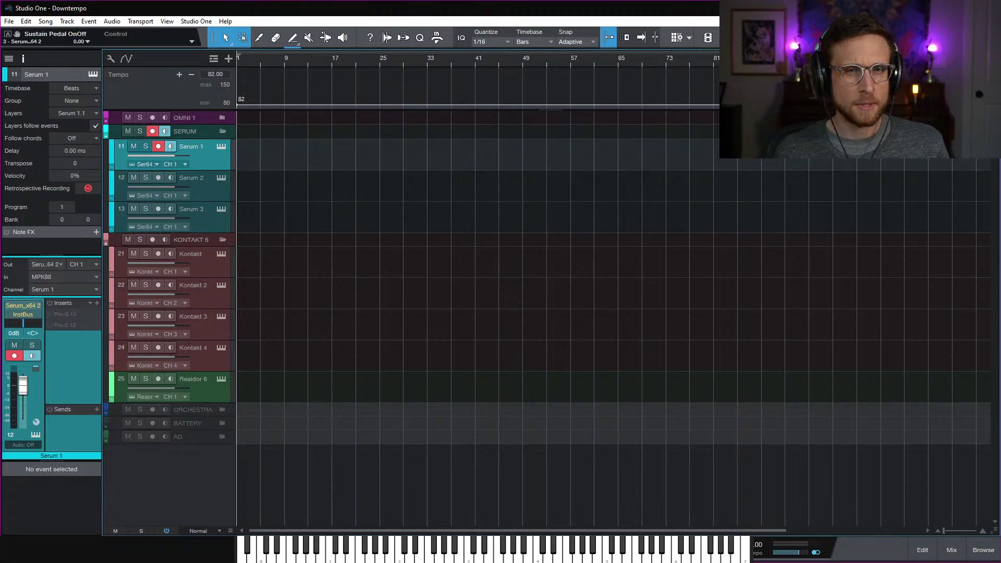
{"action": "left_click", "coordinate": [904, 58]}
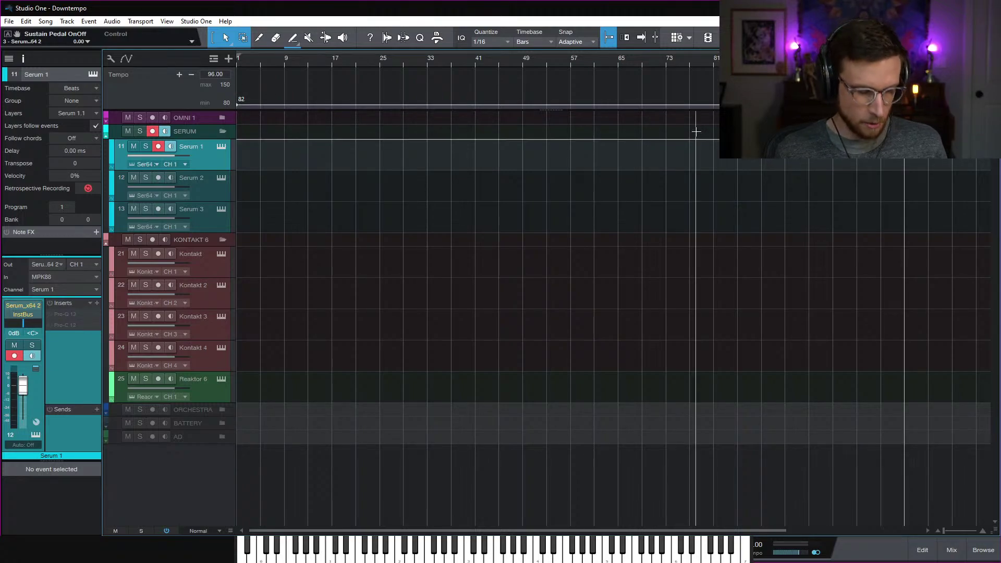
{"action": "key", "text": "ctrl+z"}
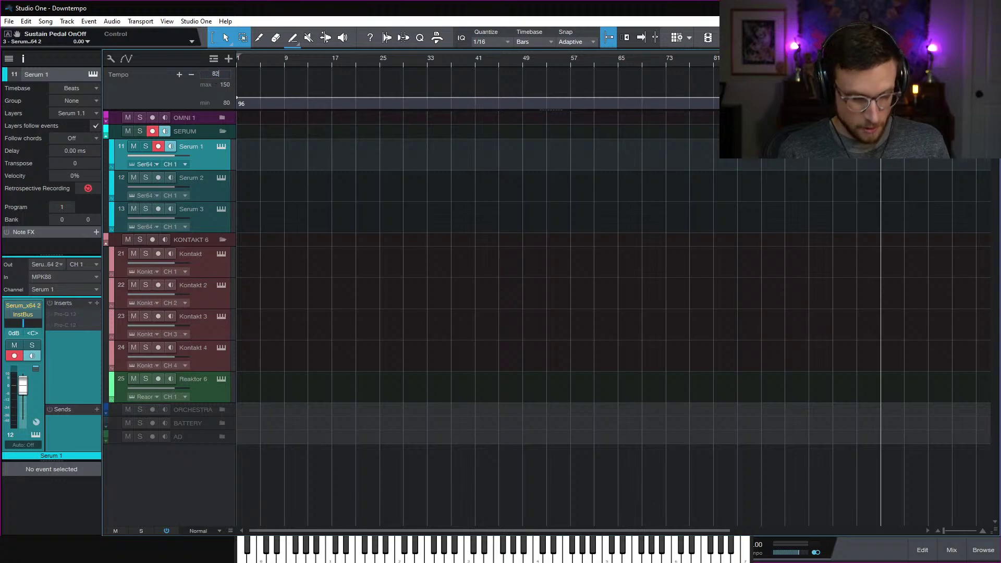
Enter a tempo of 82 far along the timeline and a tempo of 105 slightly further on
{"action": "type", "text": "82"}
{"action": "key", "text": "Return"}
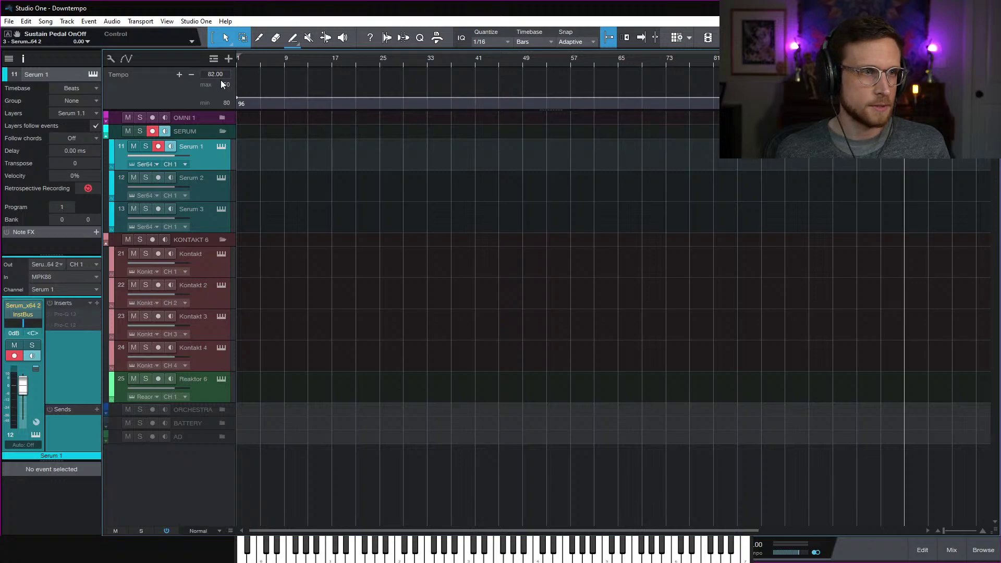
{"action": "type", "text": "10"}
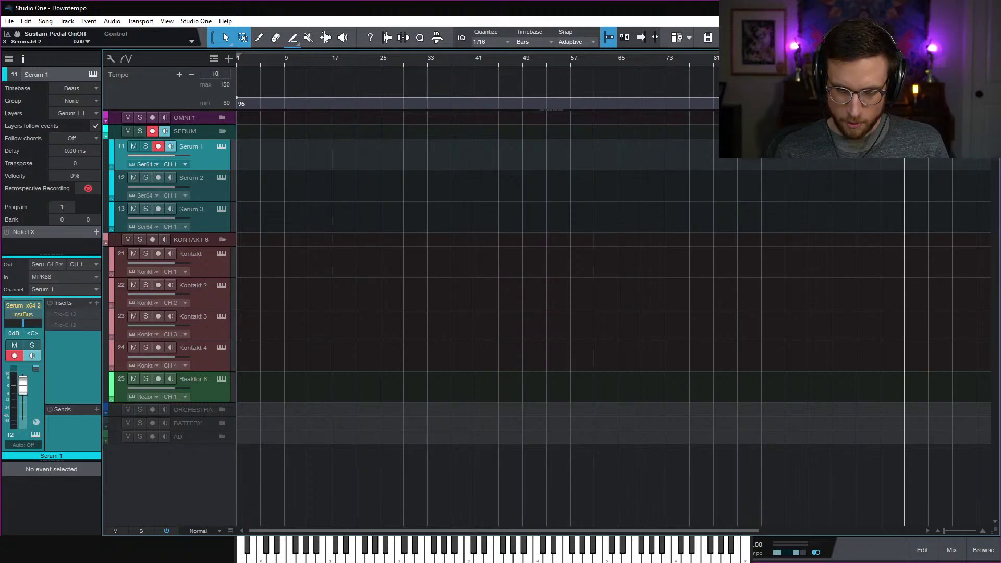
{"action": "type", "text": "5"}
{"action": "key", "text": "Return"}
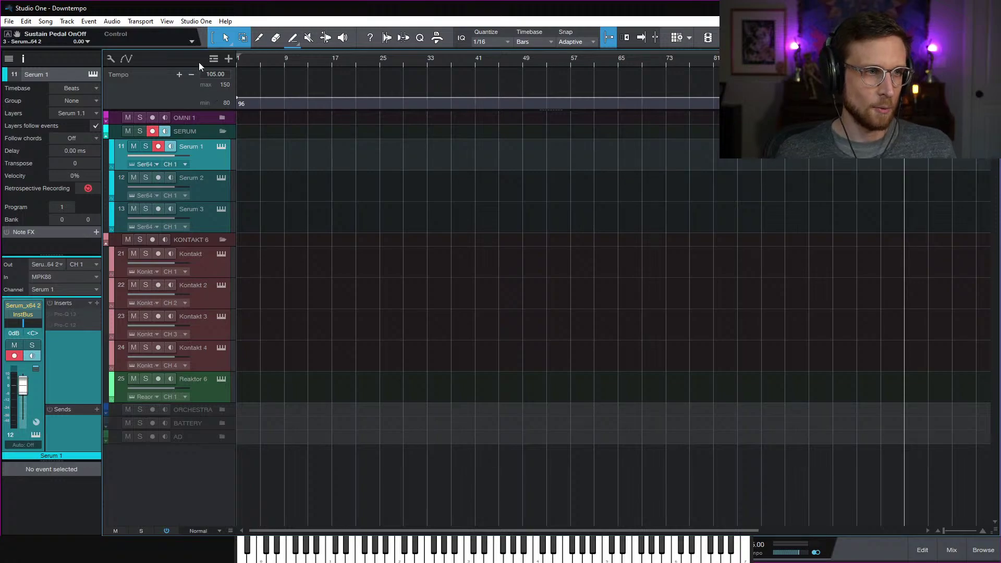
Shrink the Tempo track to a narrow strip and return the playhead to the song start
{"action": "left_click", "coordinate": [214, 59]}
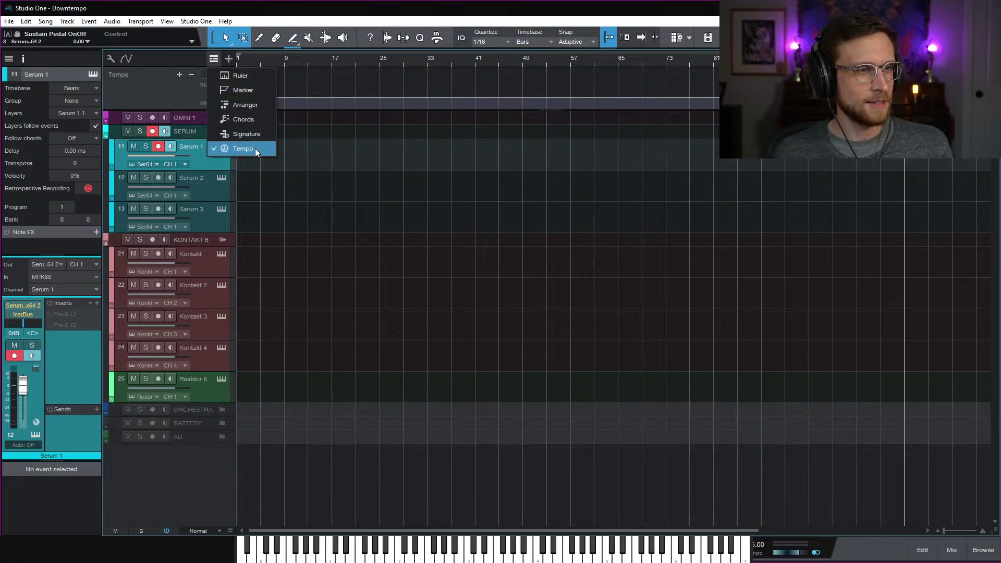
{"action": "left_click", "coordinate": [155, 104]}
{"action": "left_click_drag", "start_coordinate": [176, 109], "coordinate": [177, 83]}
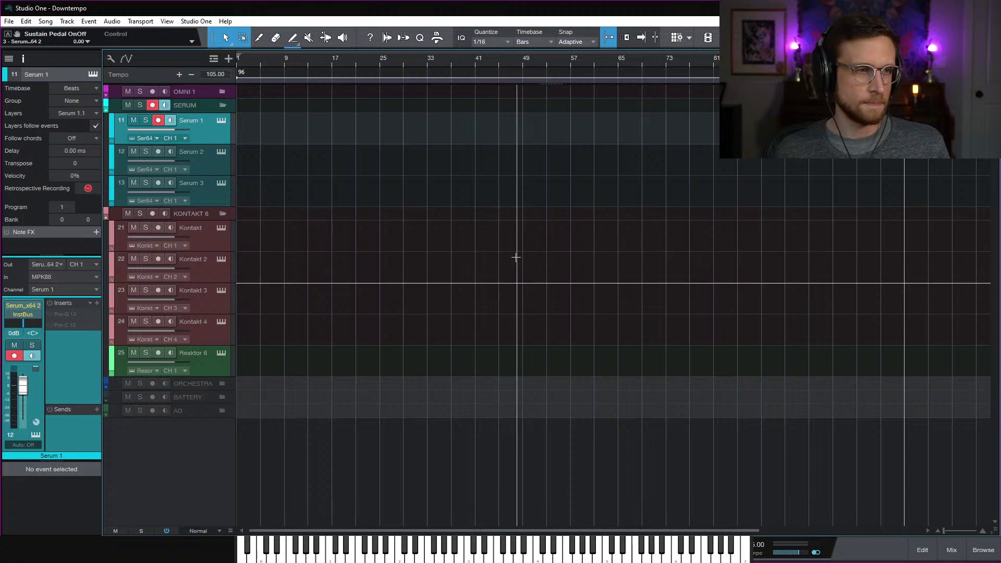
{"action": "key", "text": "comma"}
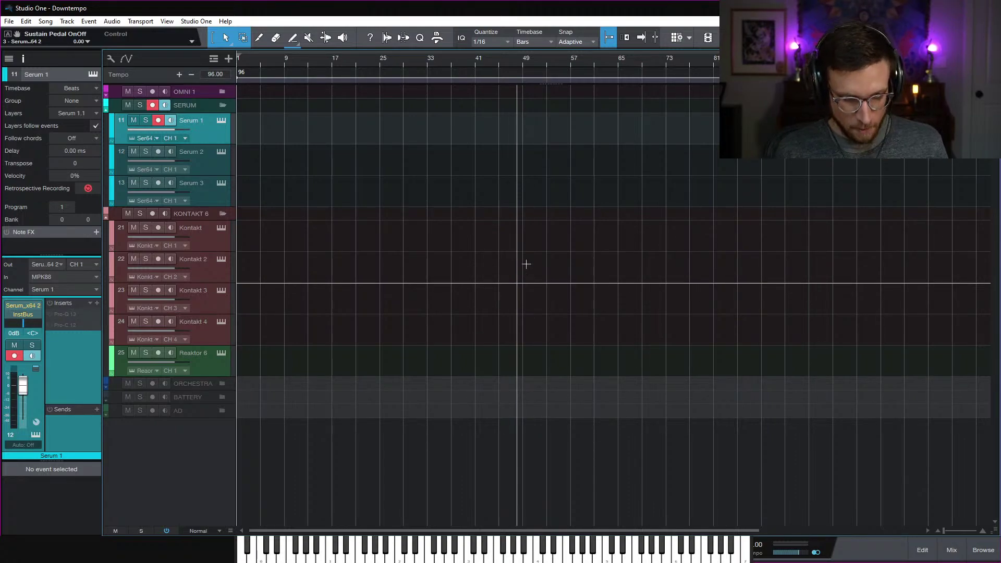
Show the mixer and enlarge it enough to reveal the channels' inserts and sends
{"action": "left_click", "coordinate": [951, 549]}
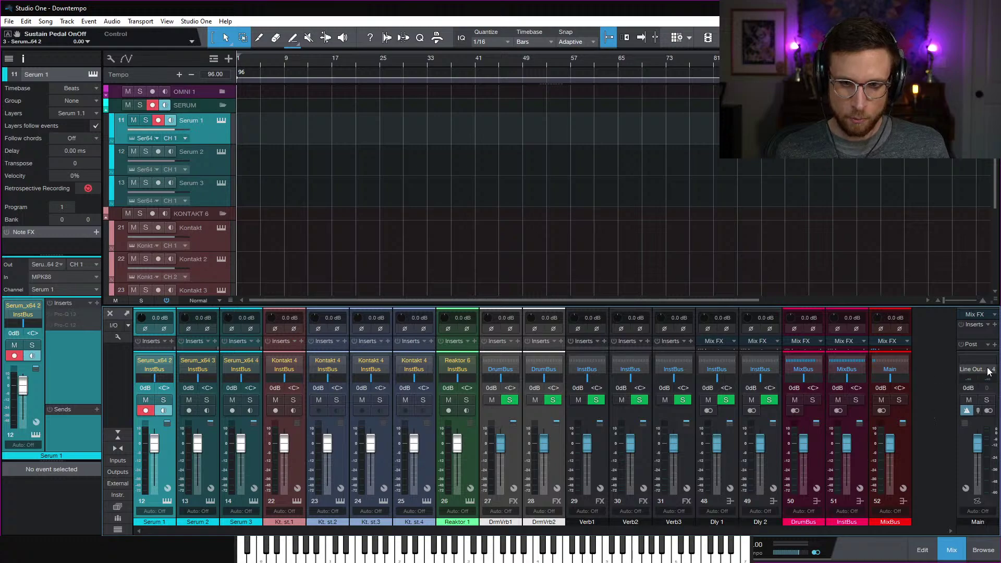
{"action": "left_click_drag", "start_coordinate": [936, 306], "coordinate": [935, 221]}
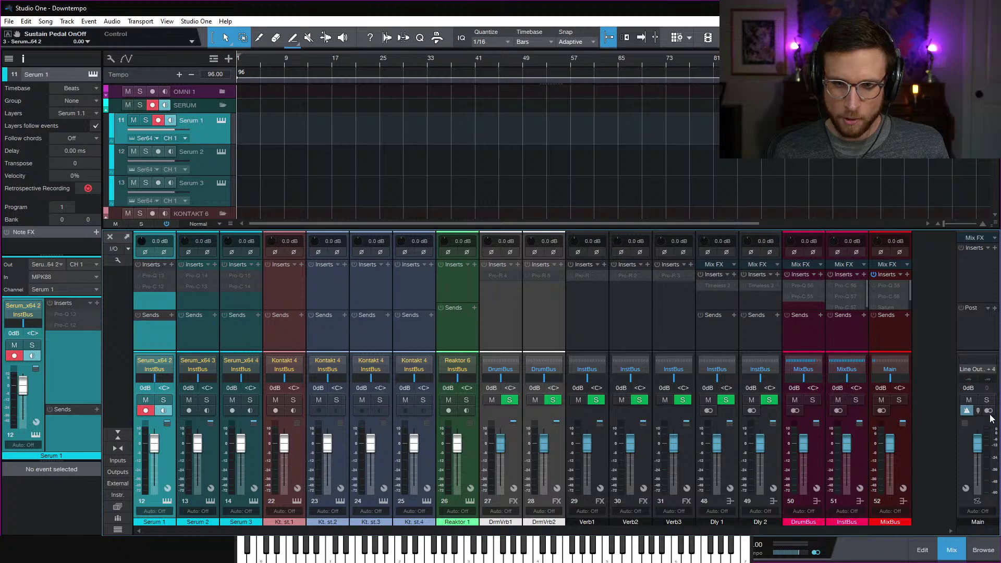
Bring up the Record Panel to examine its record mode and note repeat options, and close it
{"action": "key", "text": "shift+alt+r"}
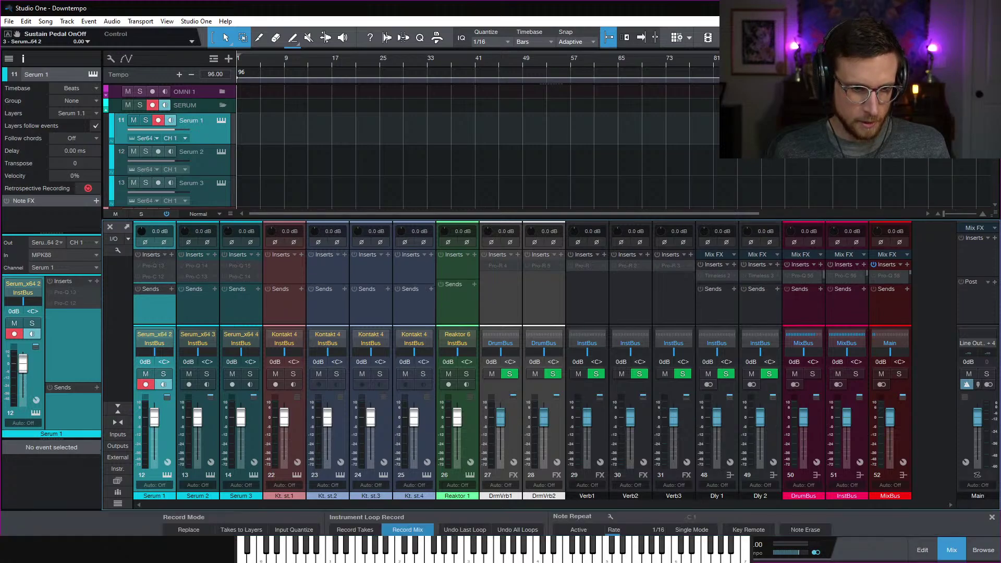
{"action": "key", "text": "shift+alt+r"}
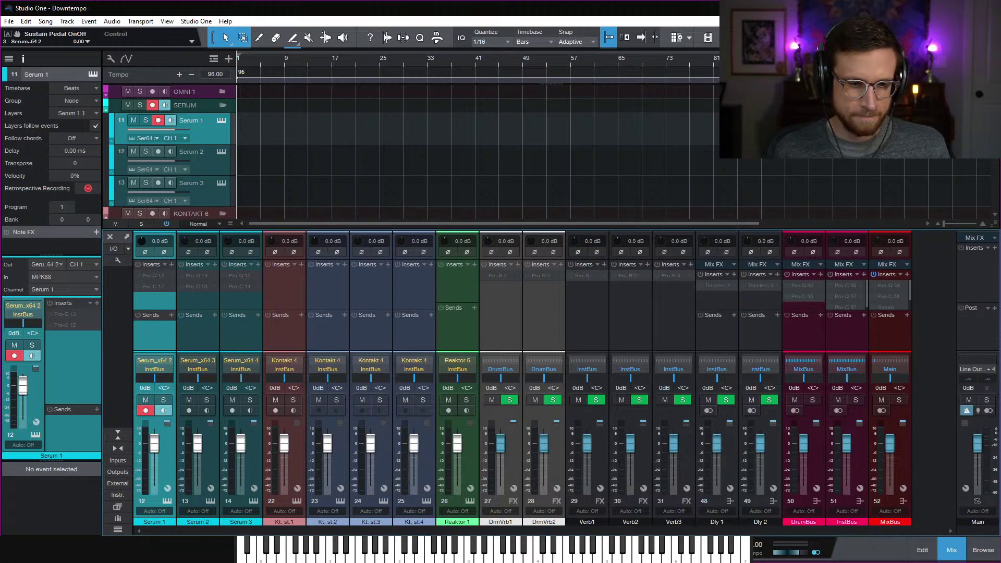
{"action": "key", "text": "shift+alt+r"}
{"action": "left_click", "coordinate": [988, 288]}
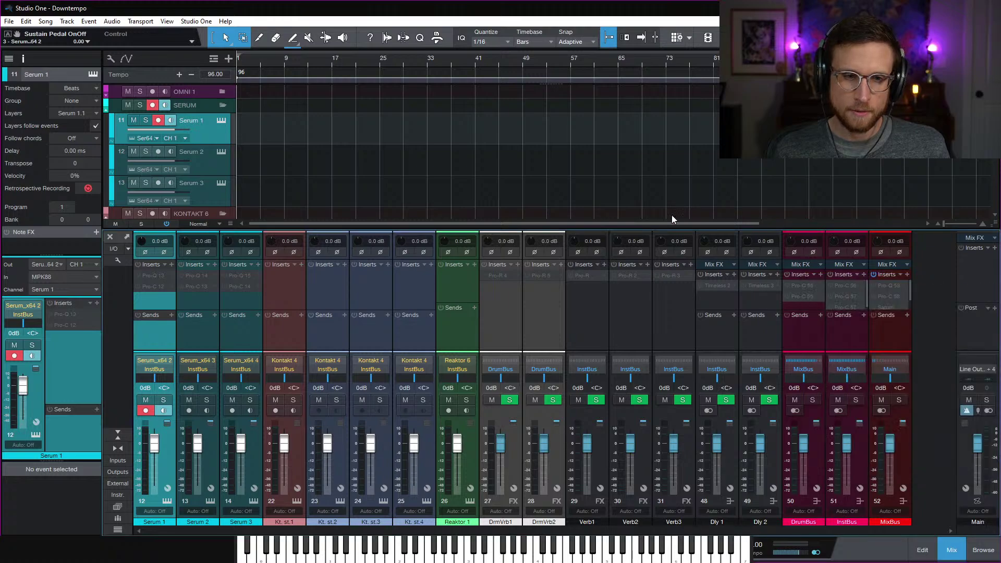
Turn on Autoscroll and play the empty song from its start, hiding the mixer during playback
{"action": "left_click", "coordinate": [634, 166]}
{"action": "key", "text": "f"}
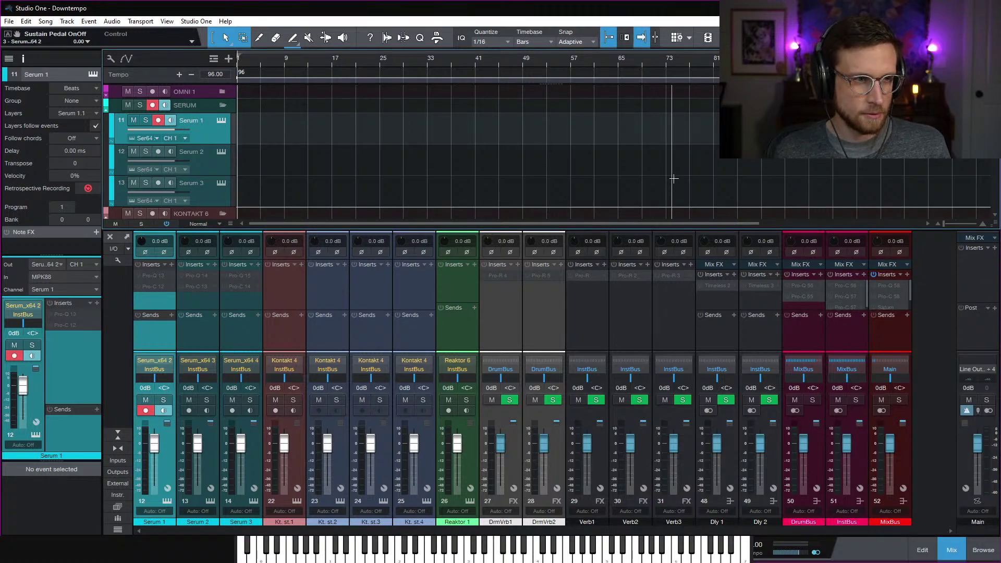
{"action": "key", "text": "space"}
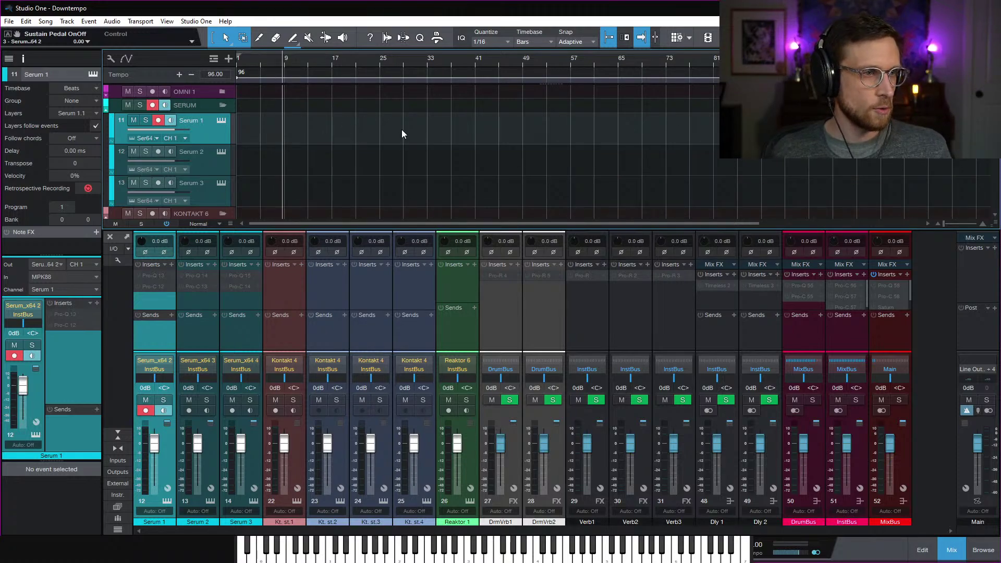
{"action": "left_click", "coordinate": [951, 550]}
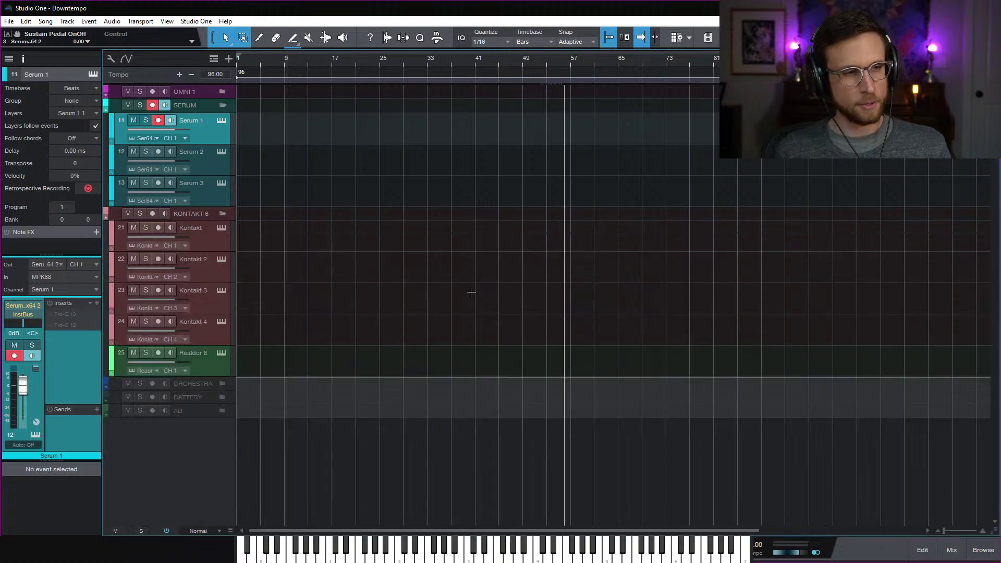
{"action": "key", "text": "space"}
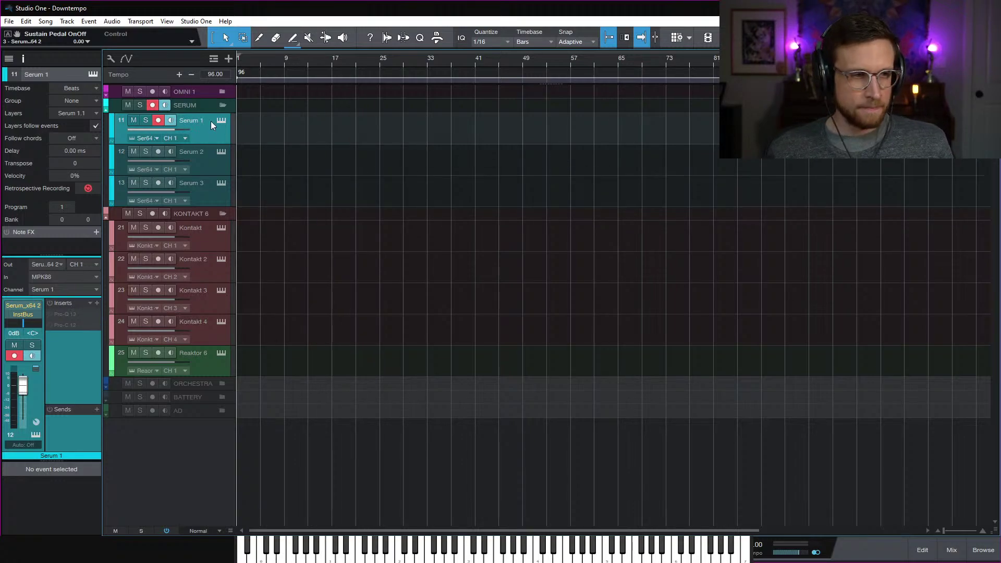
Select the first Kontakt track in the KONTAKT 6 folder and open its instrument editor
{"action": "left_click", "coordinate": [219, 242]}
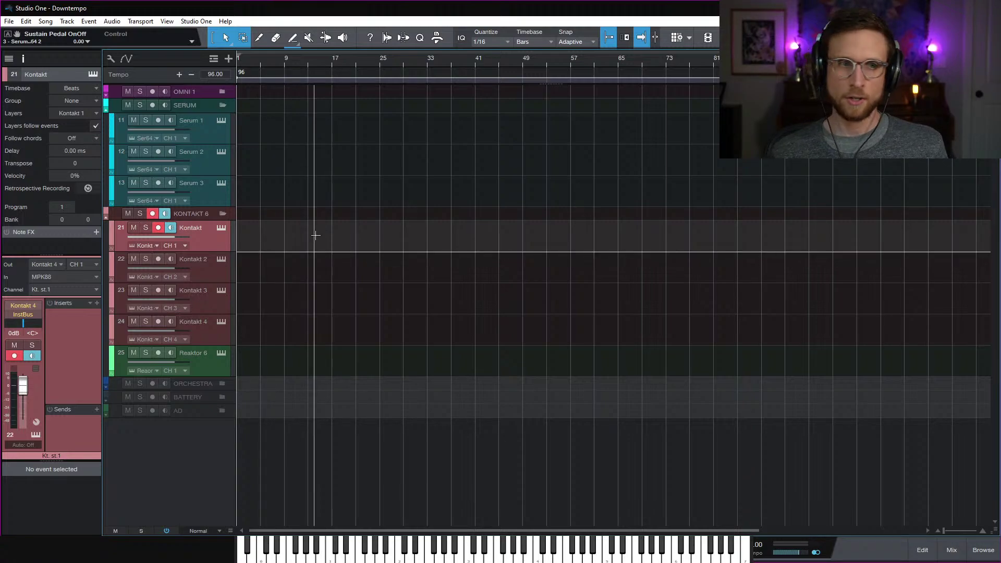
{"action": "left_click", "coordinate": [220, 229]}
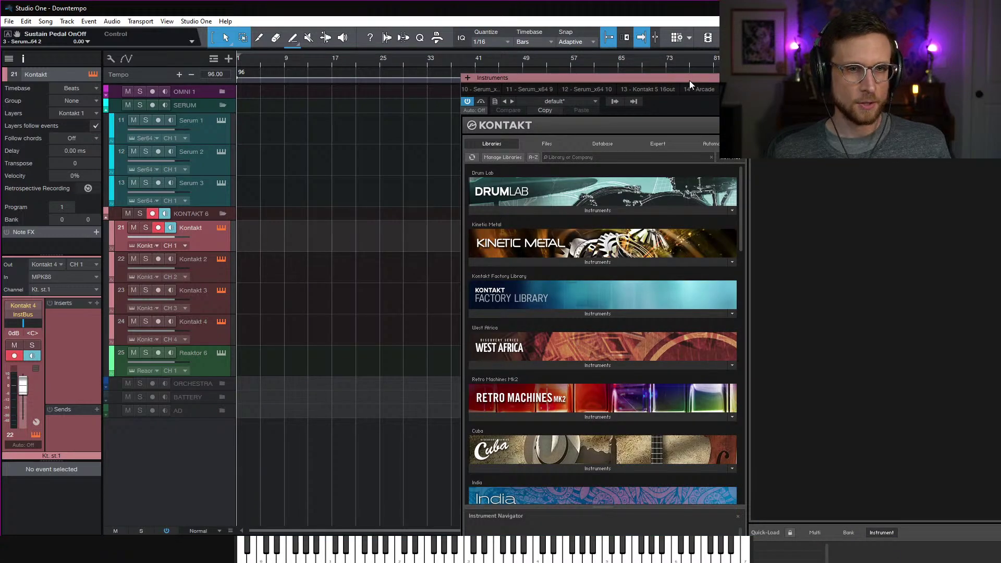
Load Drum Lab.nki from the Drum Lab library into the Kontakt rack, repositioning the instrument window for a clear view
{"action": "left_click_drag", "start_coordinate": [689, 80], "coordinate": [517, 38]}
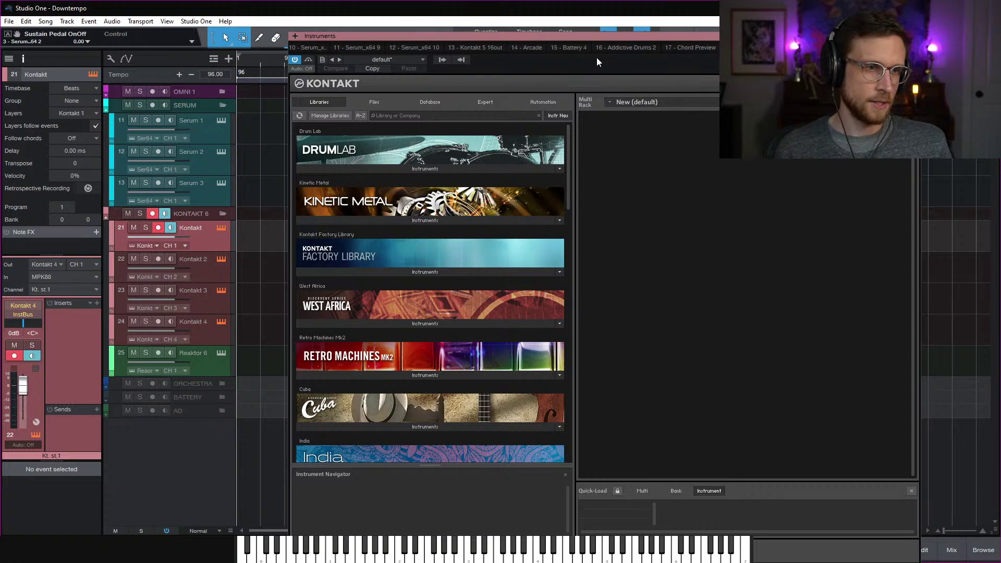
{"action": "left_click", "coordinate": [431, 170]}
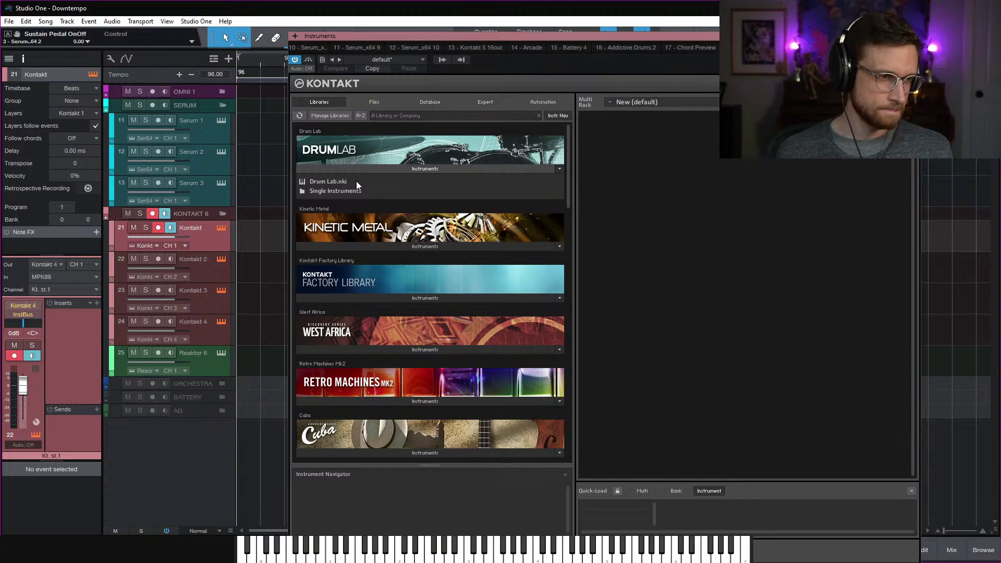
{"action": "left_click", "coordinate": [318, 181]}
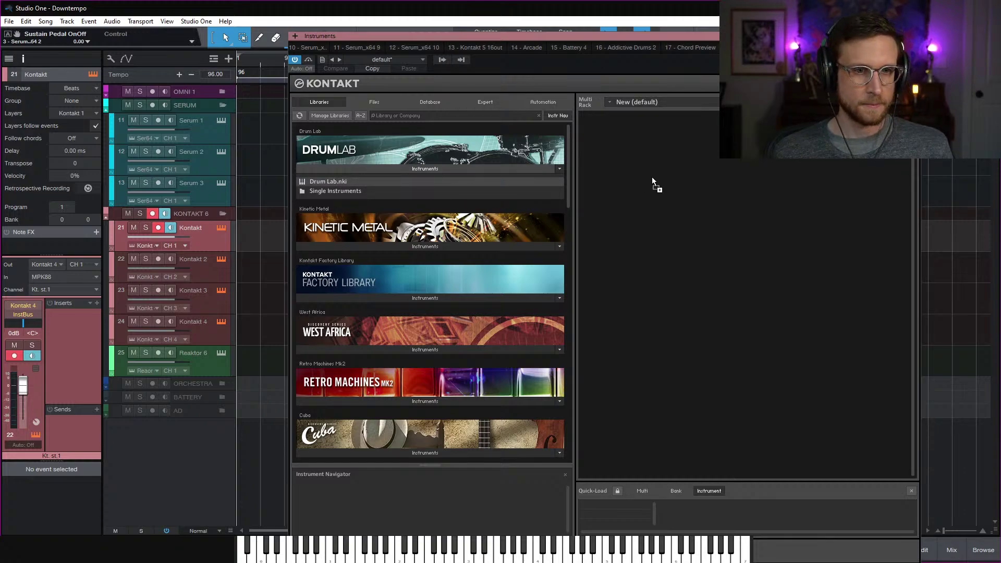
{"action": "left_click_drag", "start_coordinate": [652, 180], "coordinate": [652, 181]}
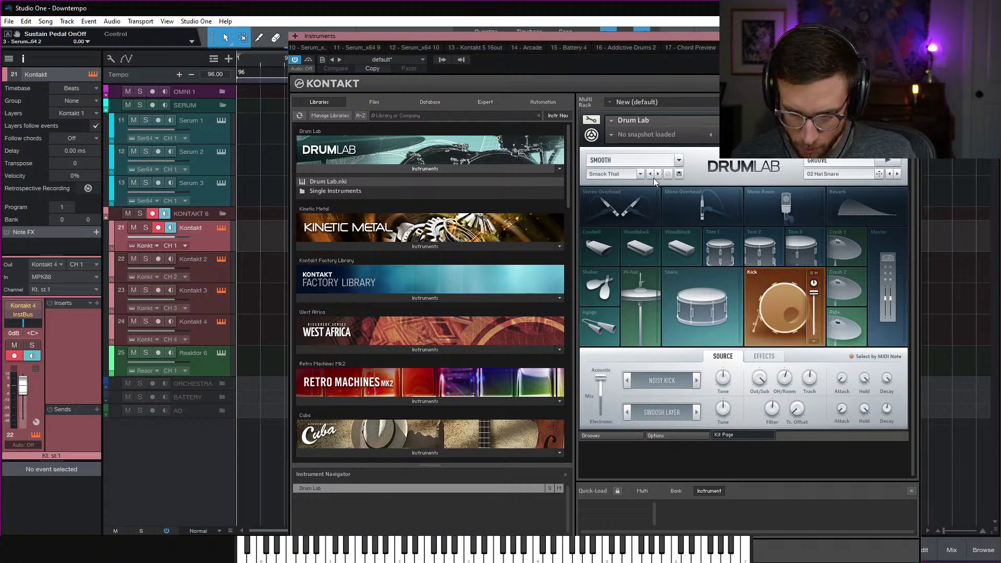
{"action": "left_click_drag", "start_coordinate": [551, 38], "coordinate": [513, 19]}
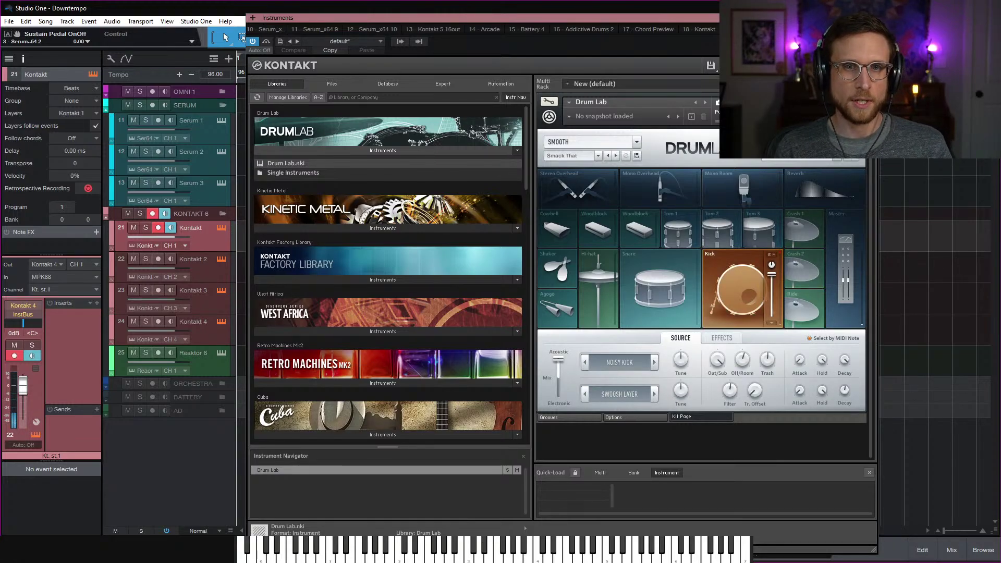
Hide the instrument editor and record a two-bar drum pattern on the first Kontakt track from the song start
{"action": "key", "text": "F11"}
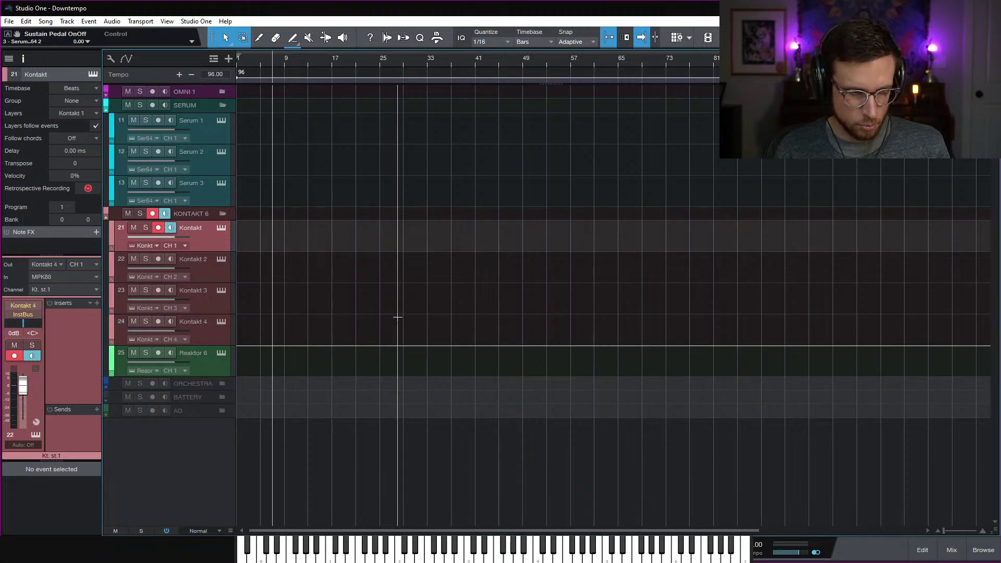
{"action": "key", "text": "space"}
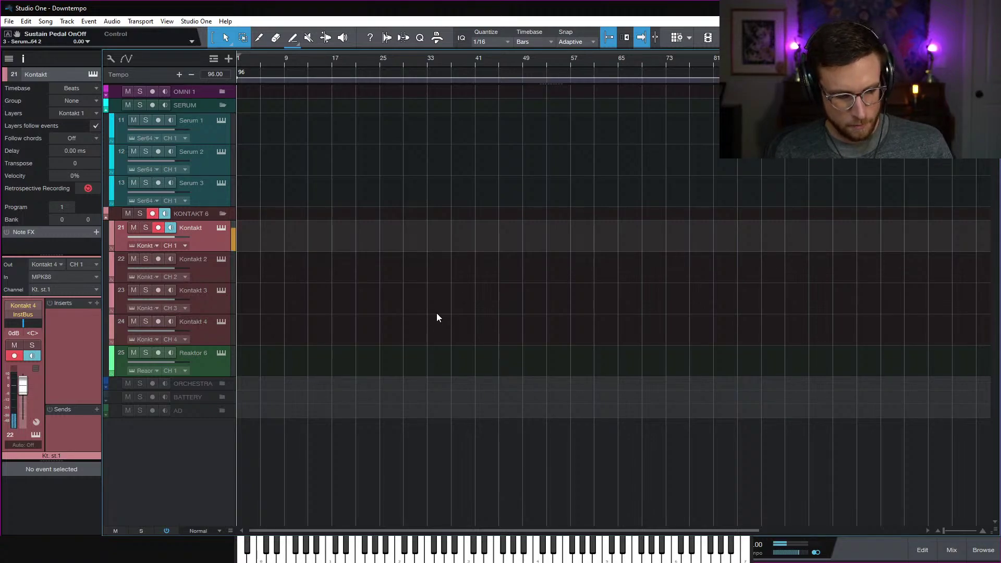
{"action": "key", "text": "KP_Multiply"}
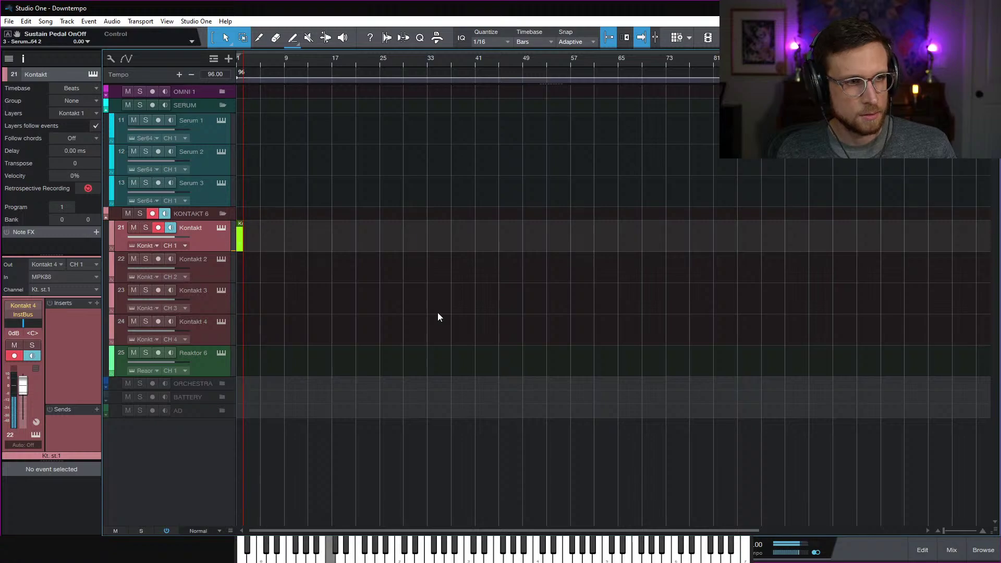
{"action": "key", "text": "space"}
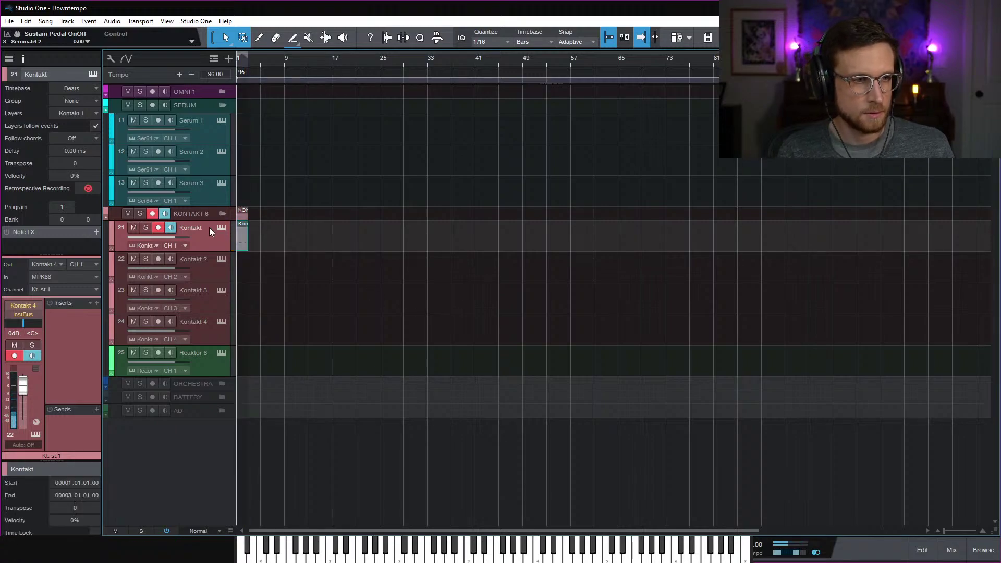
Open the recorded part for note editing, set all note velocities to 100%, and lower the short note before bar 2 to about half
{"action": "double_click", "coordinate": [242, 244]}
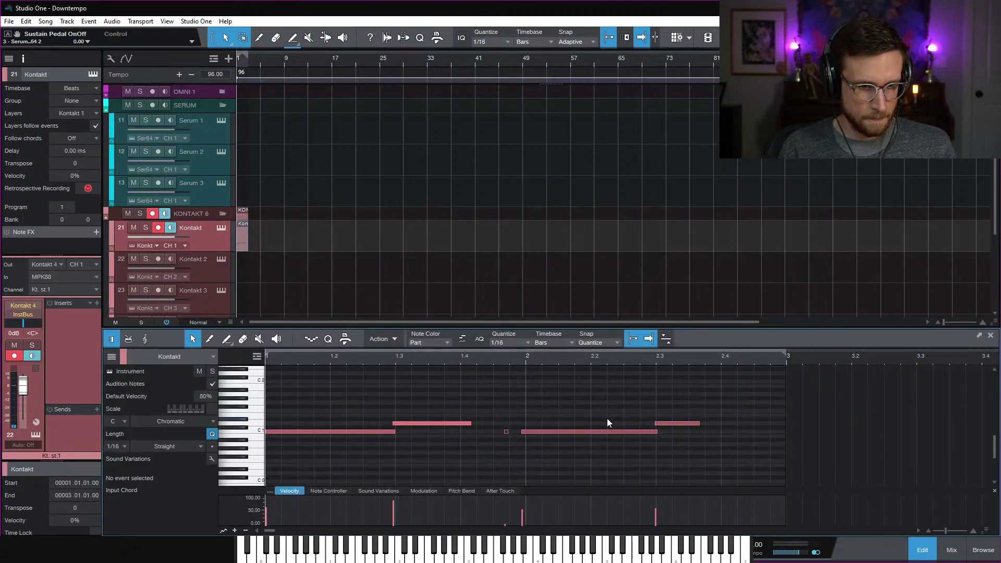
{"action": "key", "text": "ctrl+a"}
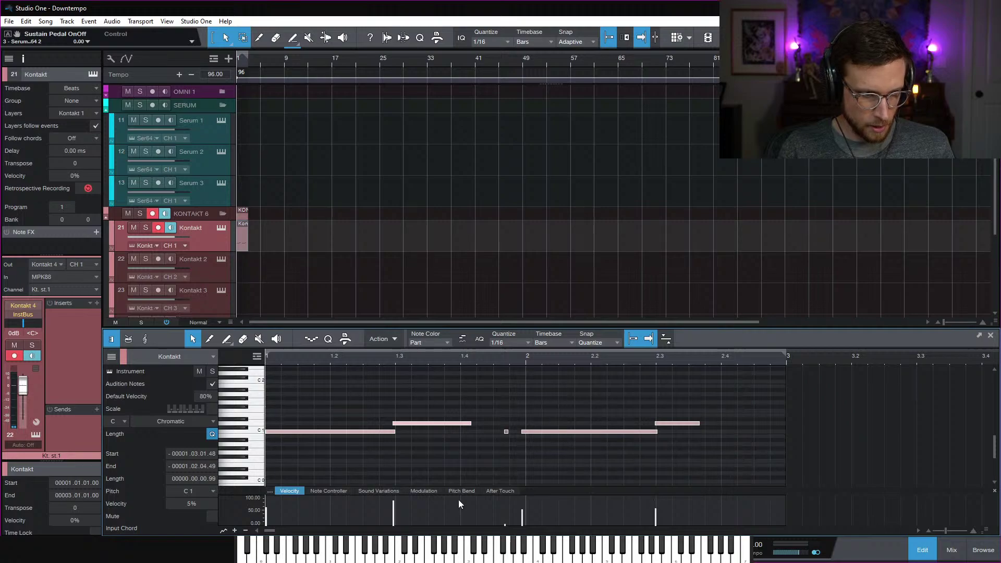
{"action": "left_click_drag", "start_coordinate": [394, 509], "coordinate": [401, 497]}
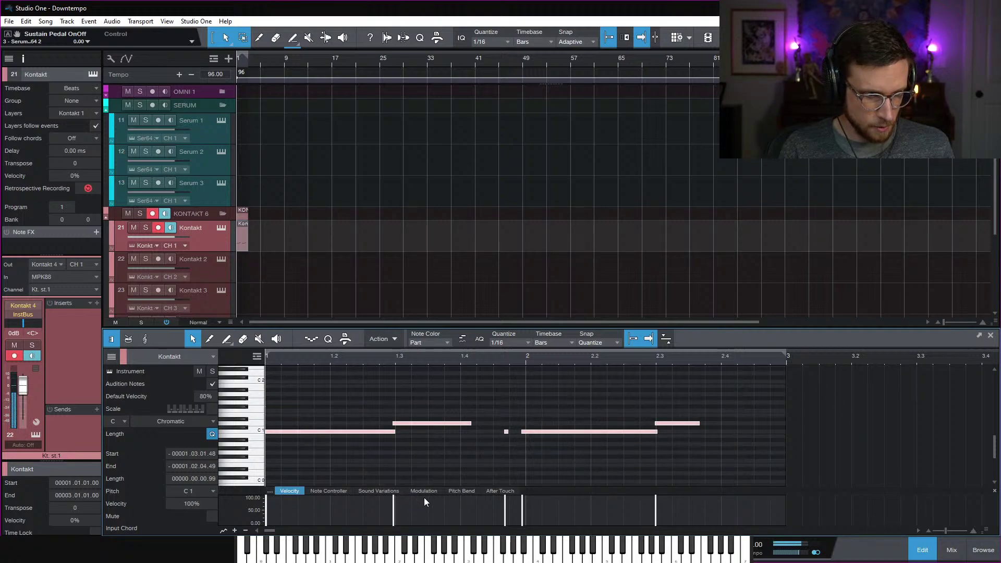
{"action": "left_click", "coordinate": [511, 506]}
{"action": "left_click_drag", "start_coordinate": [504, 498], "coordinate": [505, 512]}
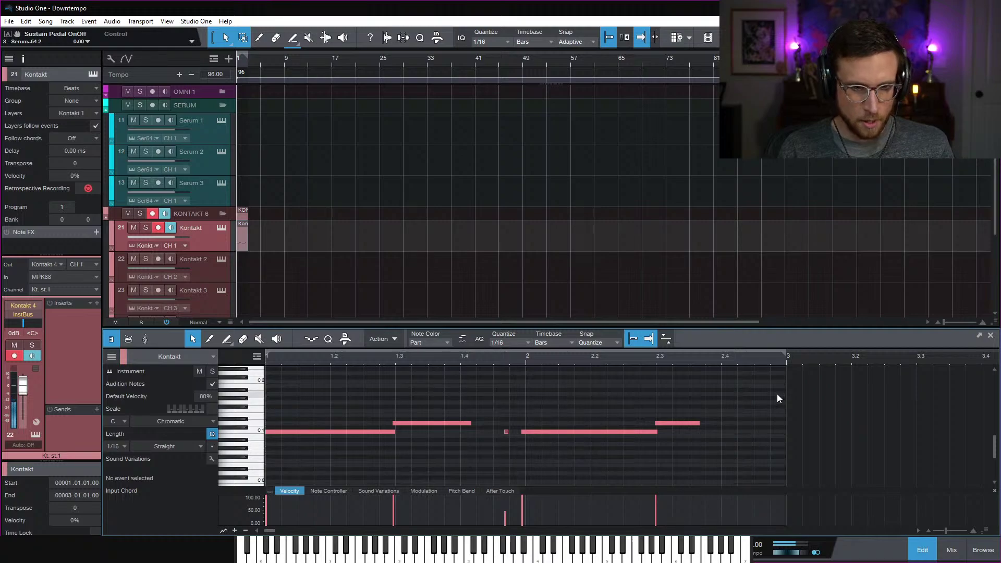
Turn on looping over the recorded part from bar 1 to bar 3
{"action": "key", "text": "e"}
{"action": "key", "text": "e"}
{"action": "key", "text": "e"}
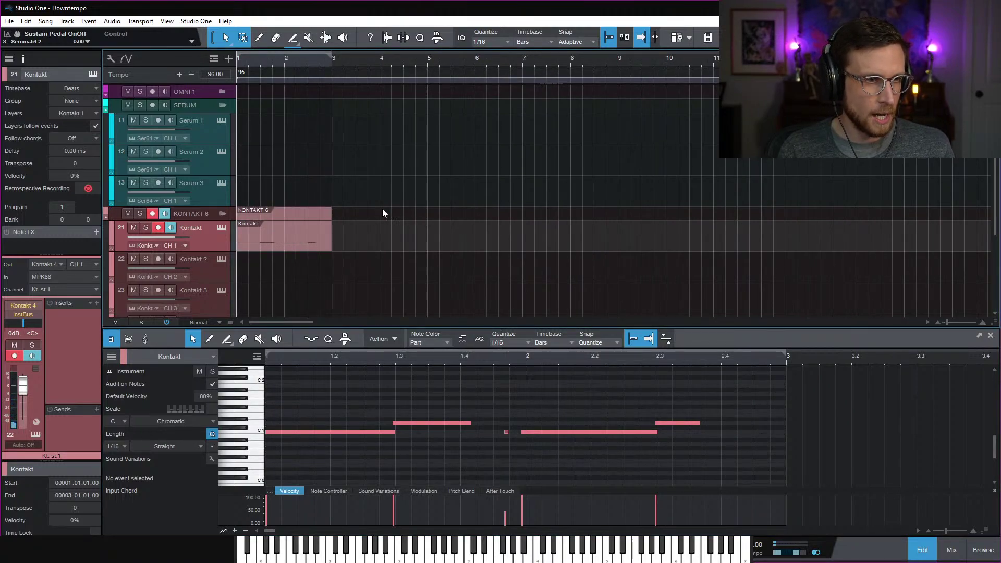
{"action": "key", "text": "KP_Divide"}
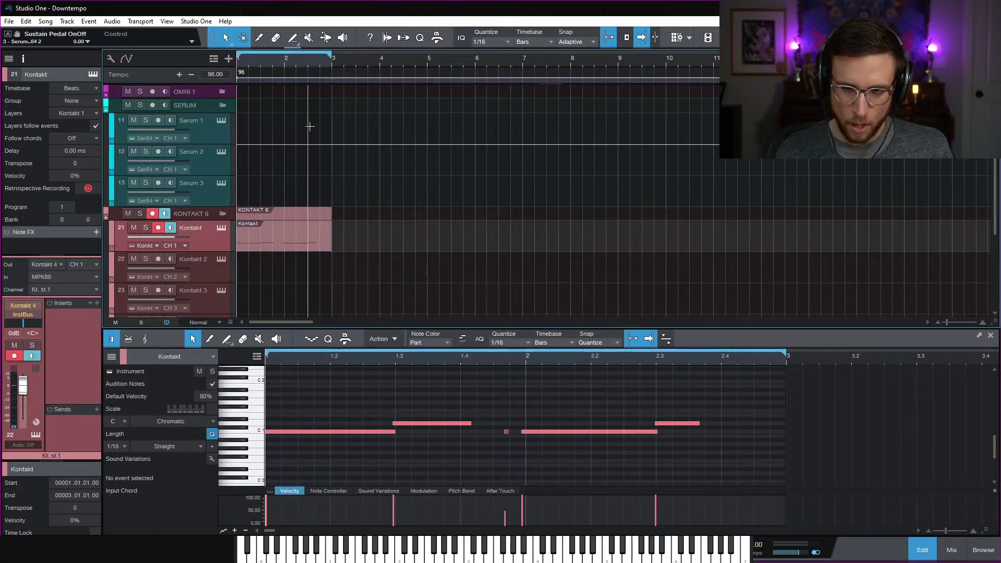
Reopen the Kontakt instrument, turn off Select by MIDI Note, and lower the Drum Lab snare volume to -20.7 dB
{"action": "left_click", "coordinate": [221, 227]}
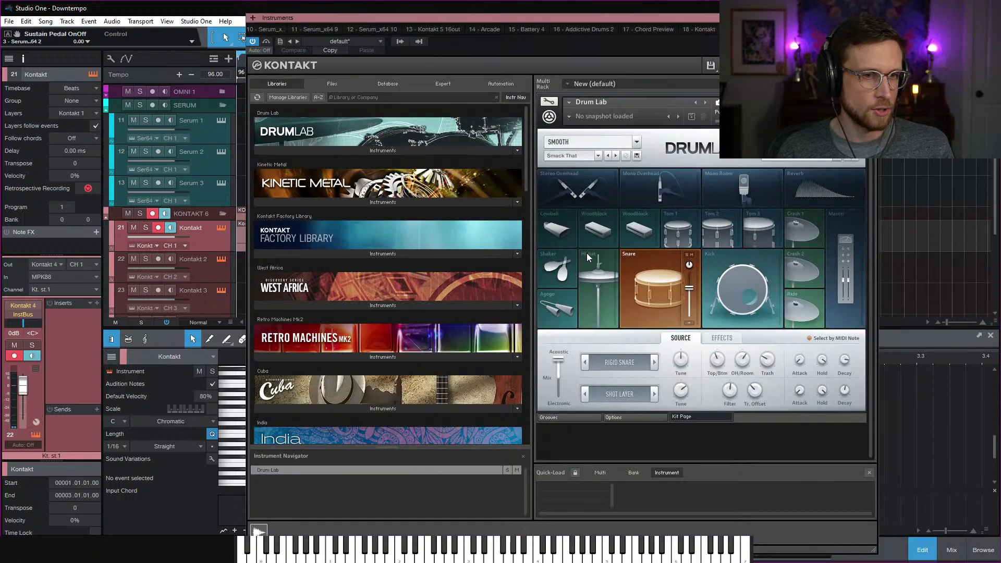
{"action": "left_click", "coordinate": [748, 287]}
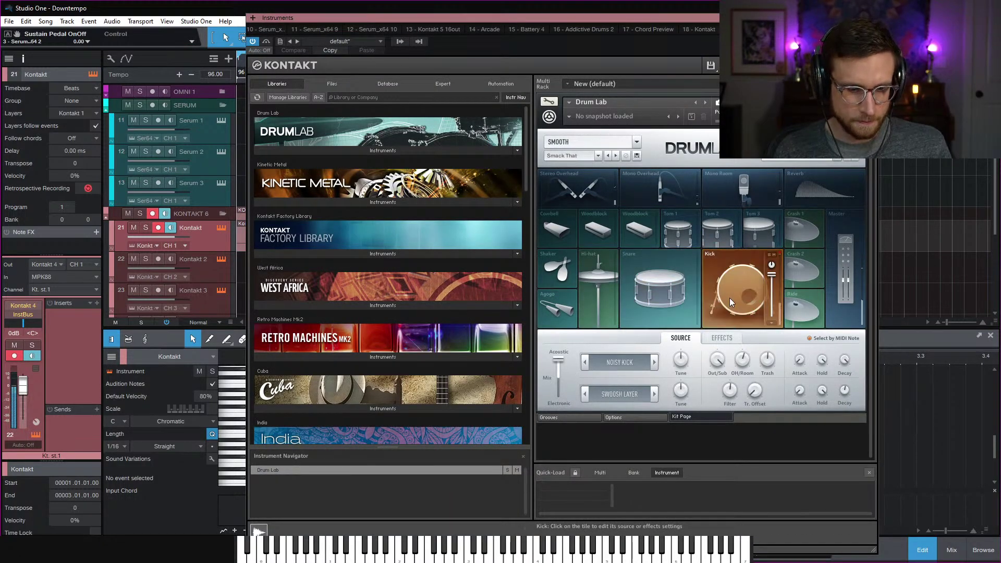
{"action": "left_click", "coordinate": [681, 294]}
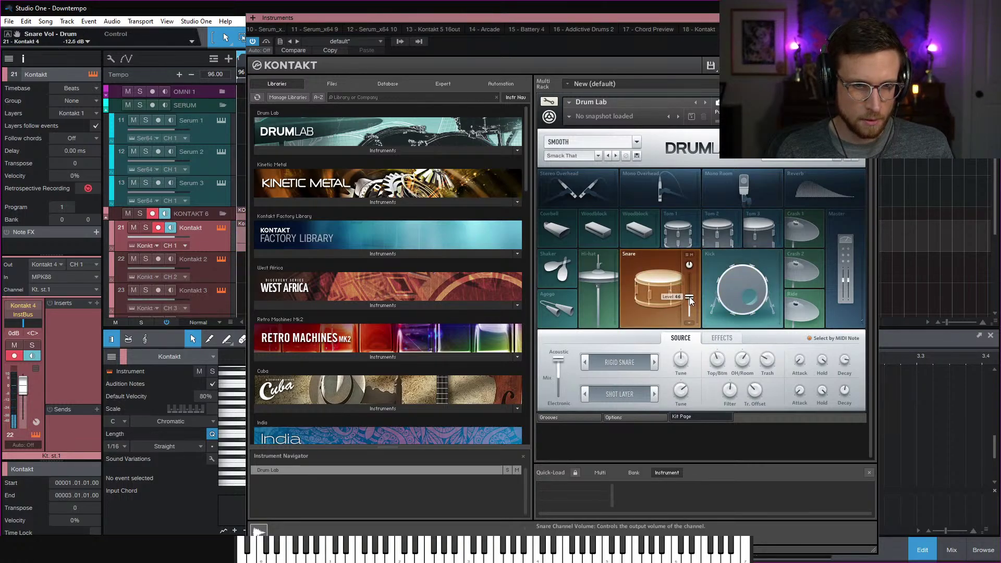
{"action": "left_click", "coordinate": [679, 295]}
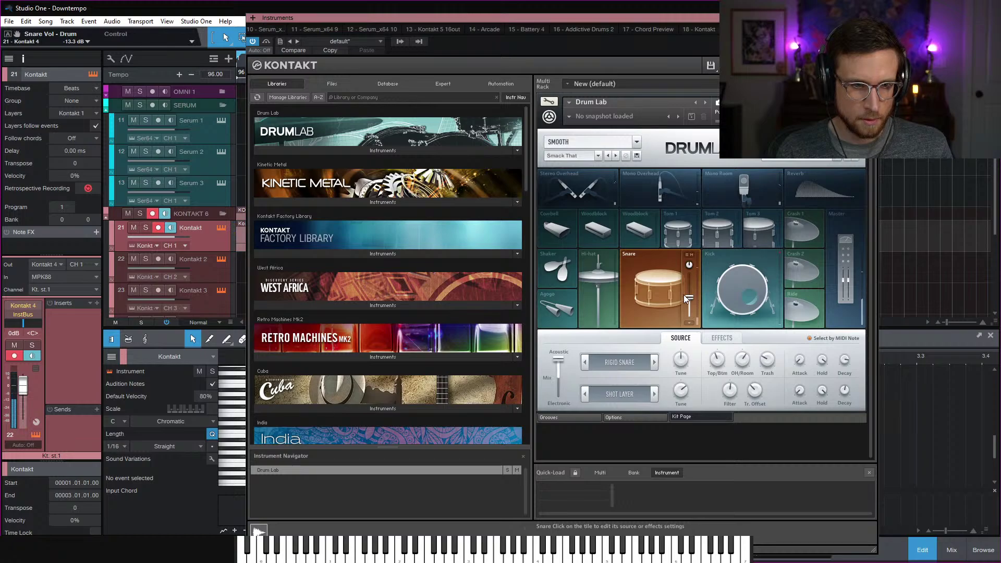
{"action": "left_click", "coordinate": [689, 295]}
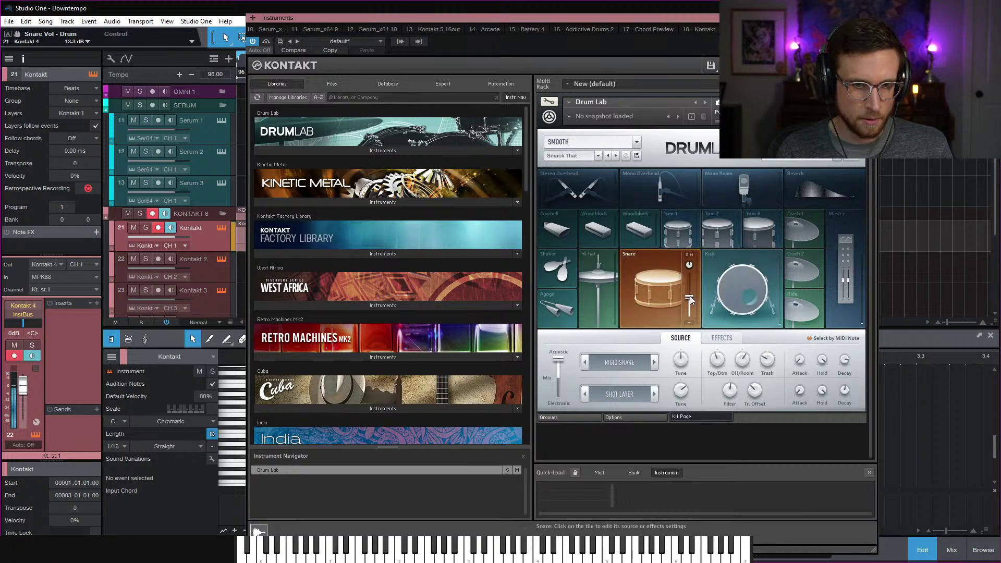
{"action": "left_click", "coordinate": [810, 339]}
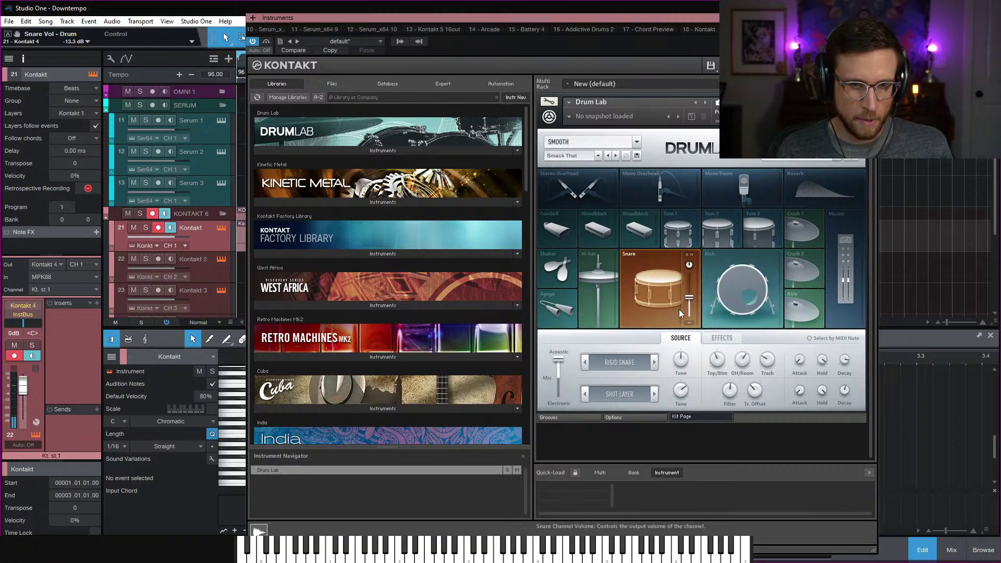
{"action": "left_click_drag", "start_coordinate": [690, 298], "coordinate": [667, 304]}
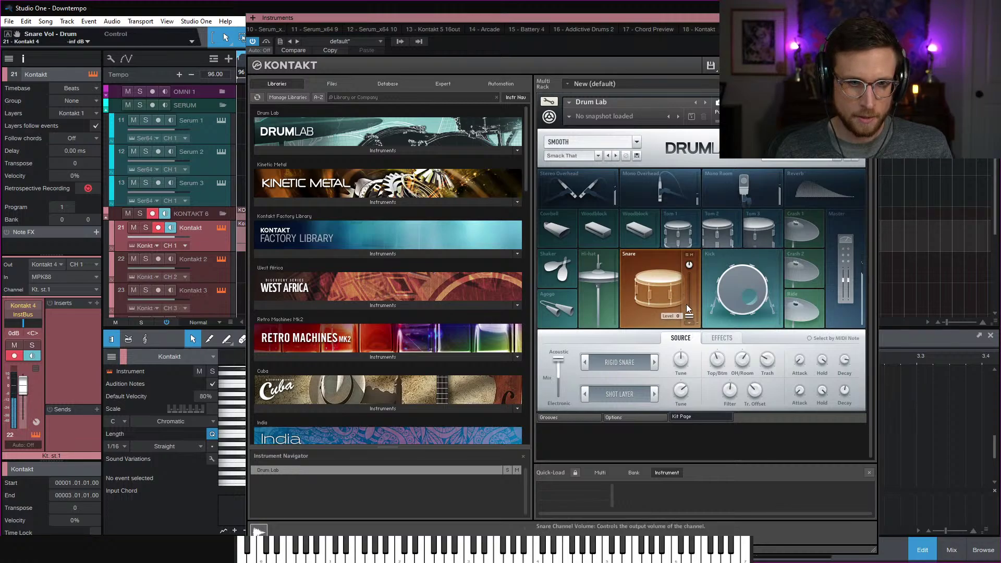
{"action": "left_click_drag", "start_coordinate": [689, 310], "coordinate": [665, 306]}
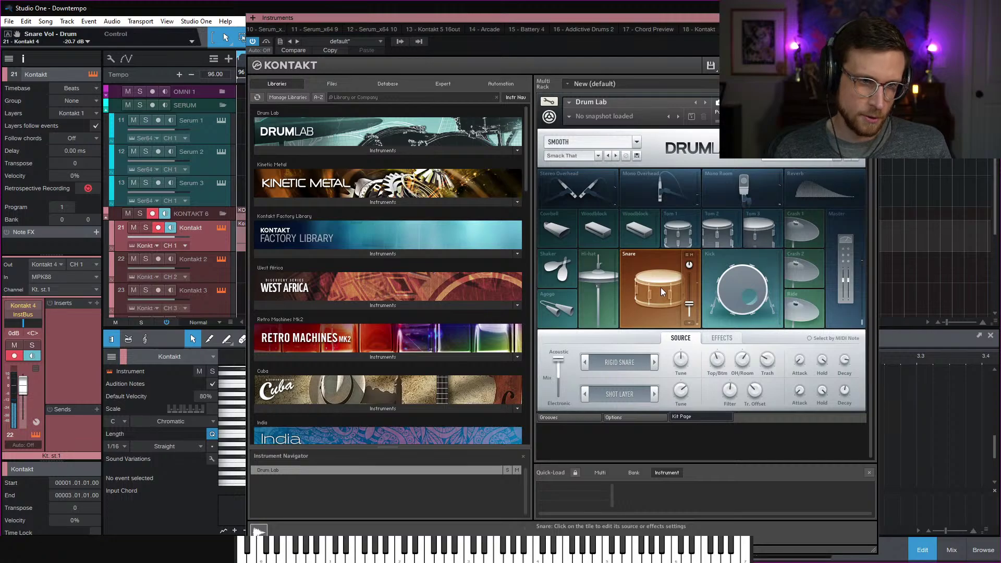
Select the kick, audition Drum Lab's TIGHT, FAT, DIRTY and SPECIAL banks, and settle on the FAT bank
{"action": "left_click", "coordinate": [750, 275]}
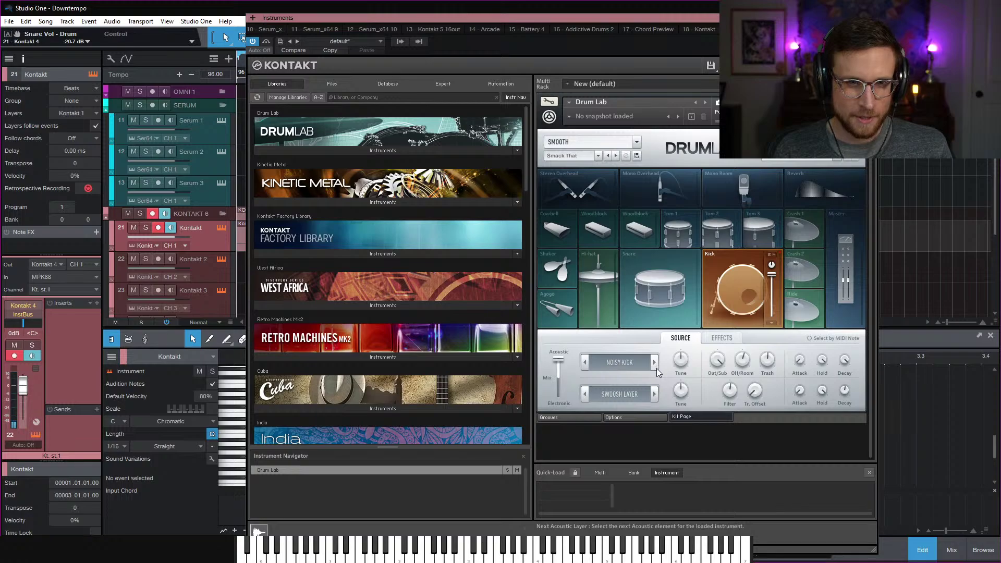
{"action": "left_click", "coordinate": [636, 142]}
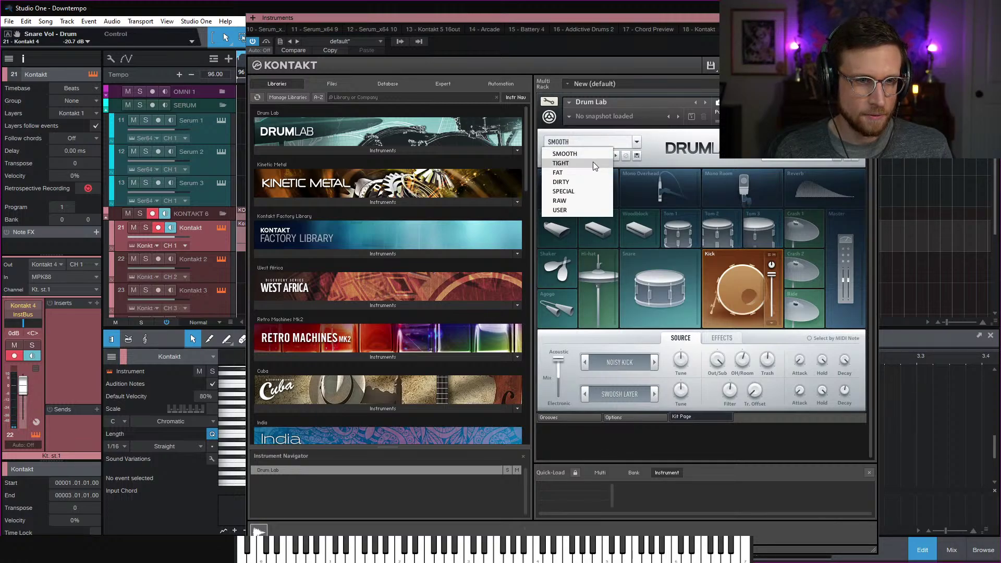
{"action": "left_click", "coordinate": [596, 156]}
{"action": "left_click", "coordinate": [637, 142]}
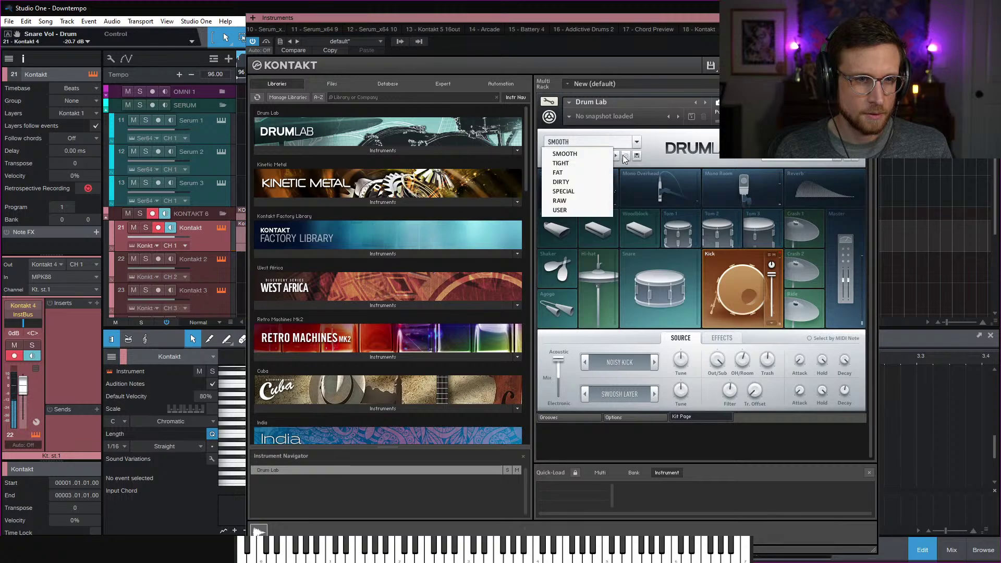
{"action": "left_click", "coordinate": [602, 164]}
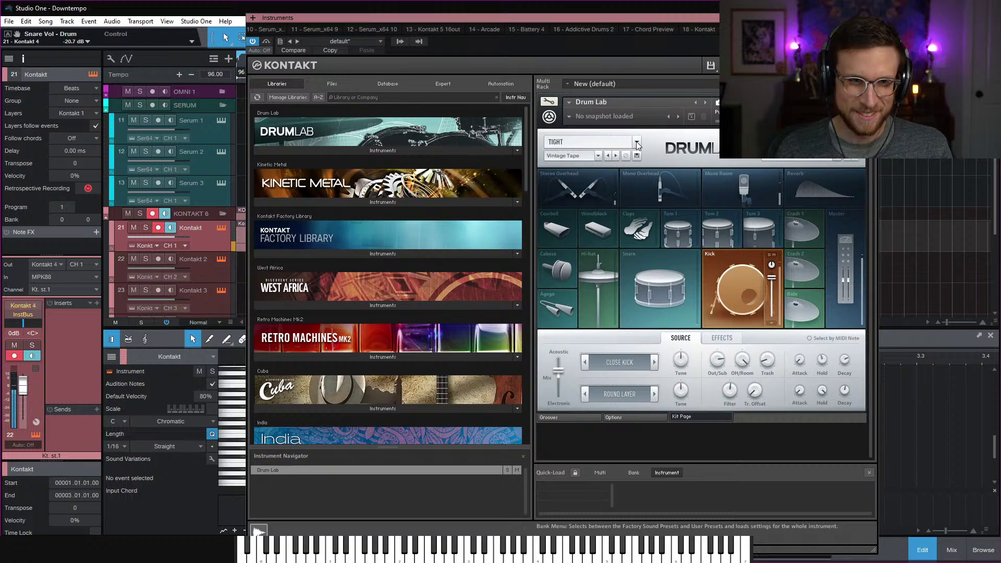
{"action": "left_click", "coordinate": [636, 142]}
{"action": "left_click", "coordinate": [595, 170]}
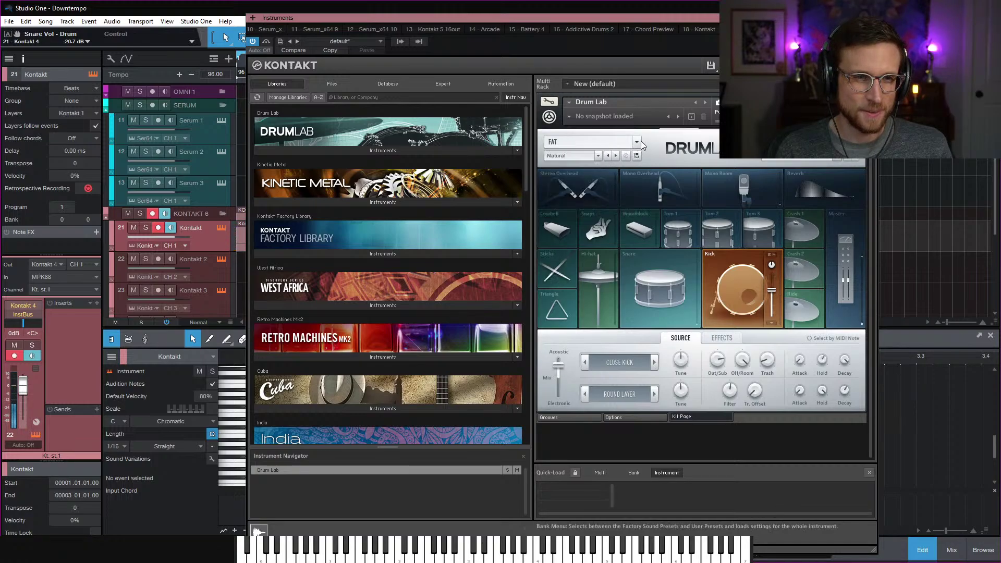
{"action": "left_click", "coordinate": [637, 143]}
{"action": "left_click", "coordinate": [610, 181]}
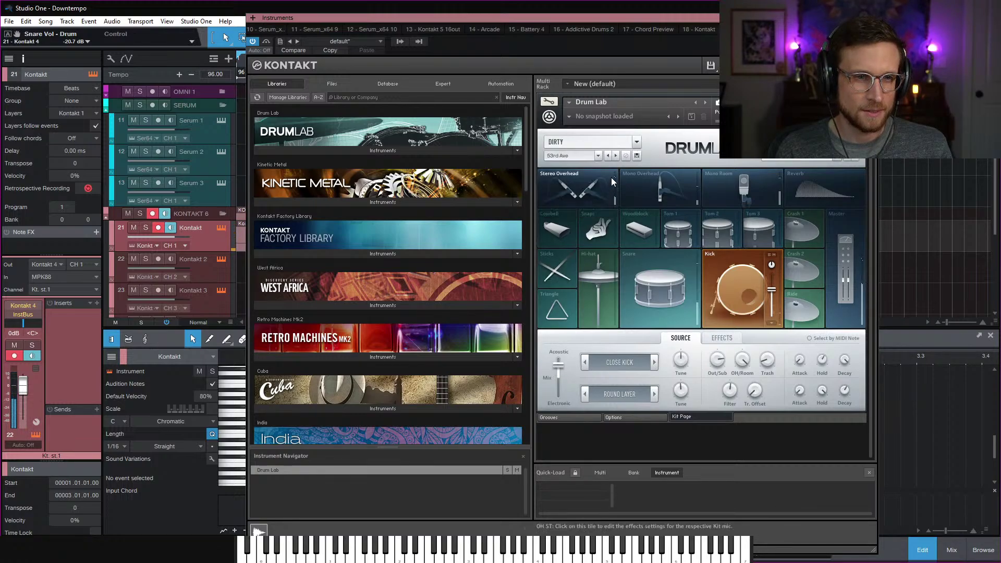
{"action": "left_click", "coordinate": [636, 140]}
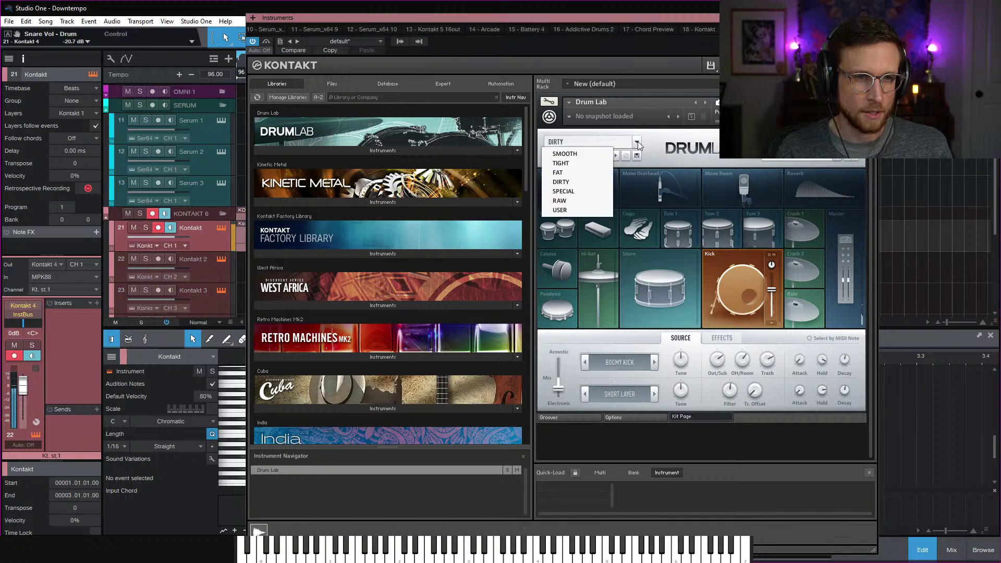
{"action": "left_click", "coordinate": [600, 192]}
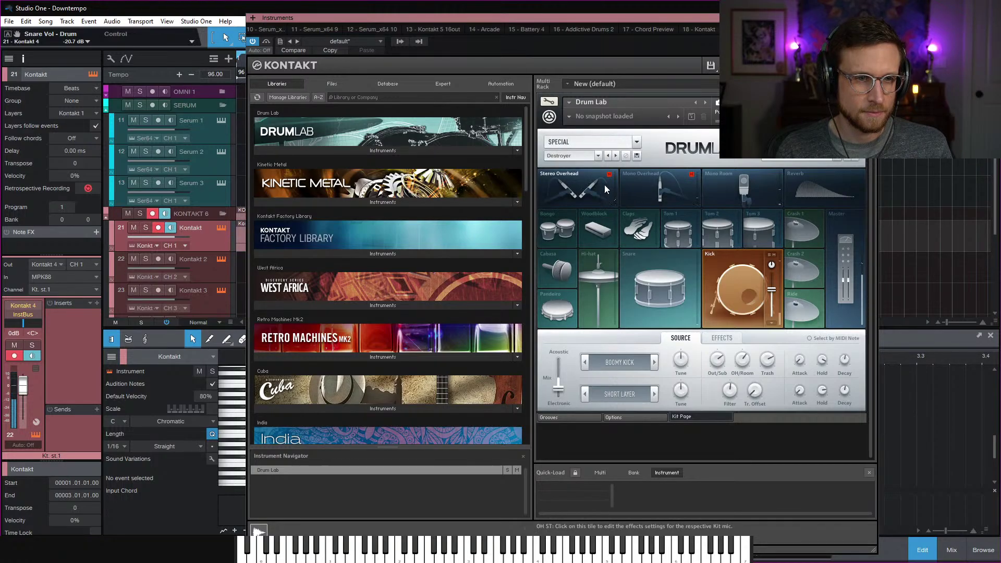
{"action": "left_click", "coordinate": [636, 142]}
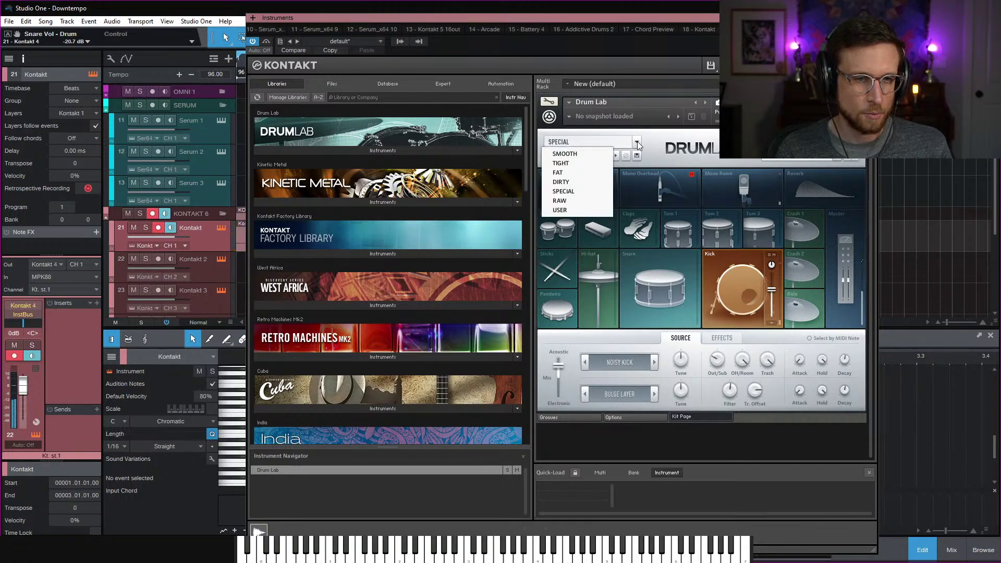
{"action": "left_click", "coordinate": [596, 171]}
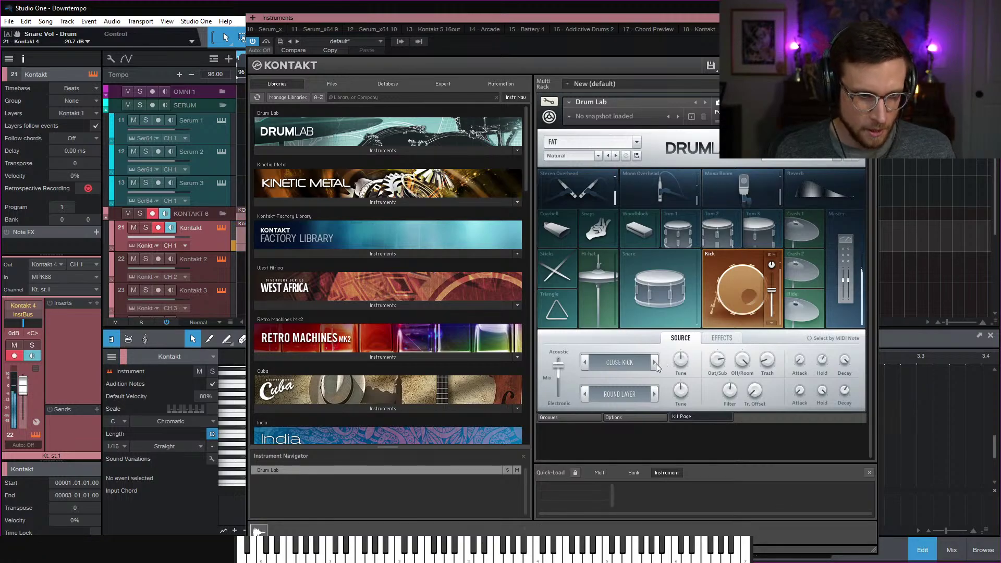
Set the kick's mix fully to Electronic and reduce the electronic layer's Decay
{"action": "left_click_drag", "start_coordinate": [561, 366], "coordinate": [558, 412]}
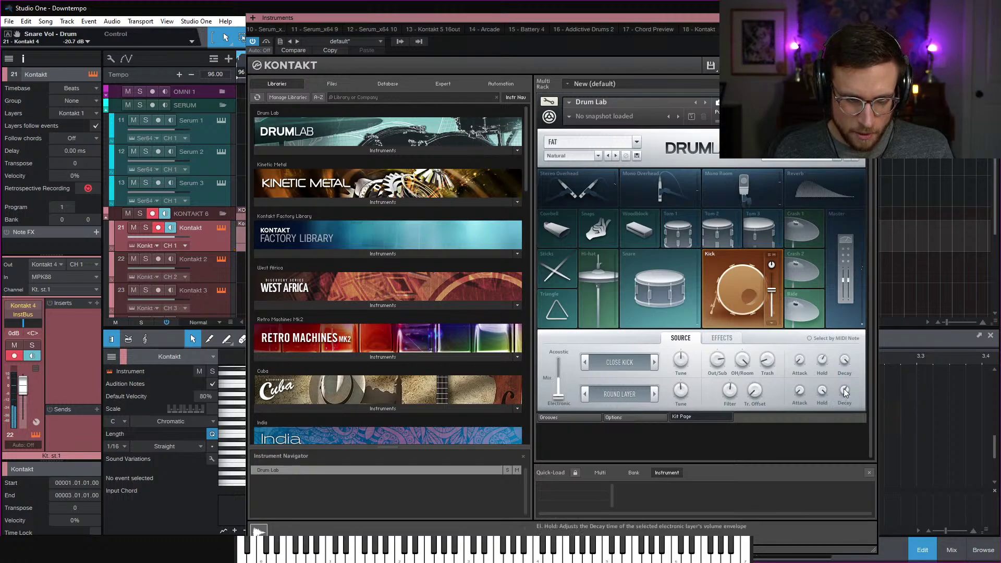
{"action": "left_click_drag", "start_coordinate": [844, 388], "coordinate": [844, 410]}
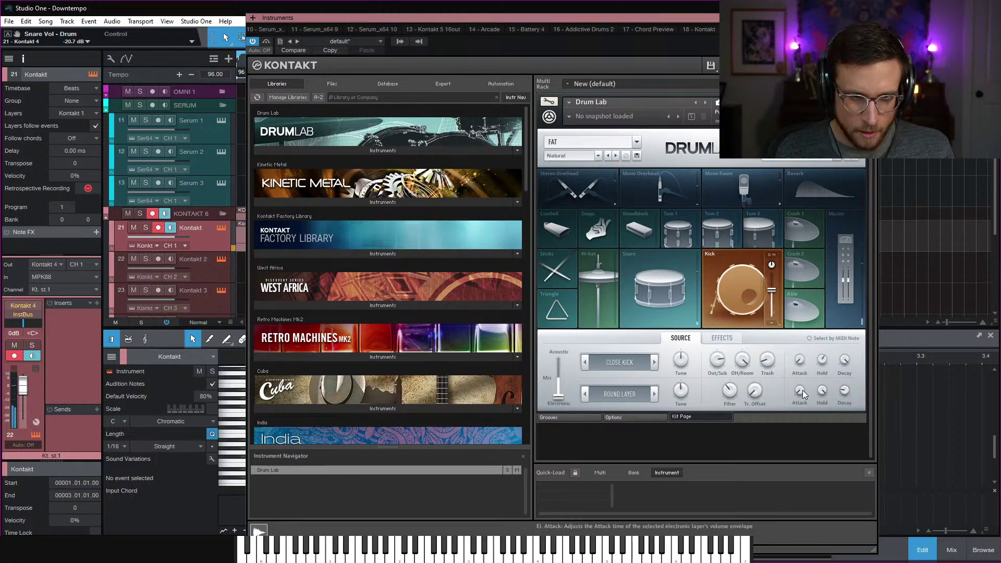
Audition other electronic layers for the kick, including SHORT, STADIUM and DRIVE, and choose GRITTY LAYER
{"action": "left_click_drag", "start_coordinate": [822, 437], "coordinate": [817, 413]}
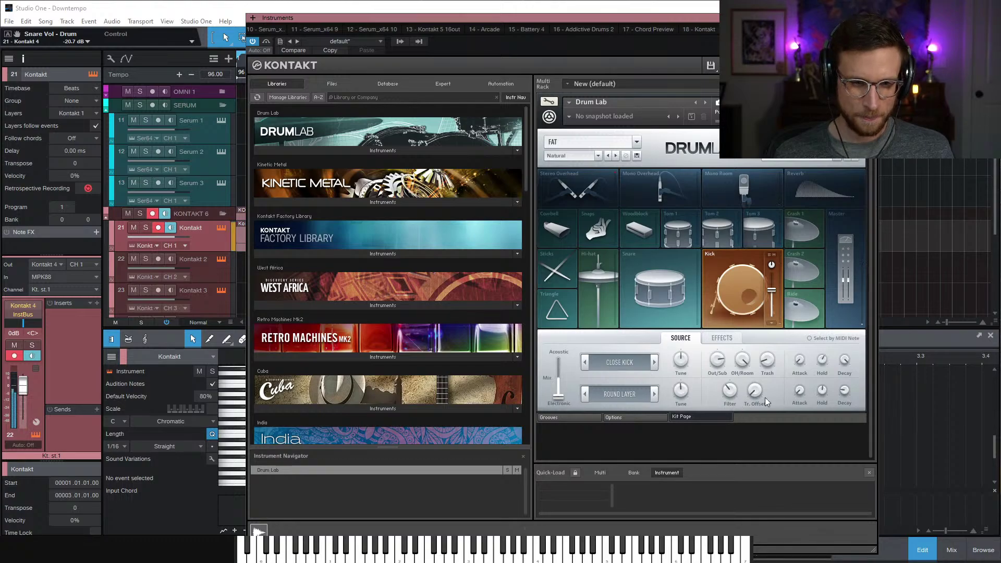
{"action": "left_click", "coordinate": [654, 393]}
{"action": "left_click", "coordinate": [654, 394]}
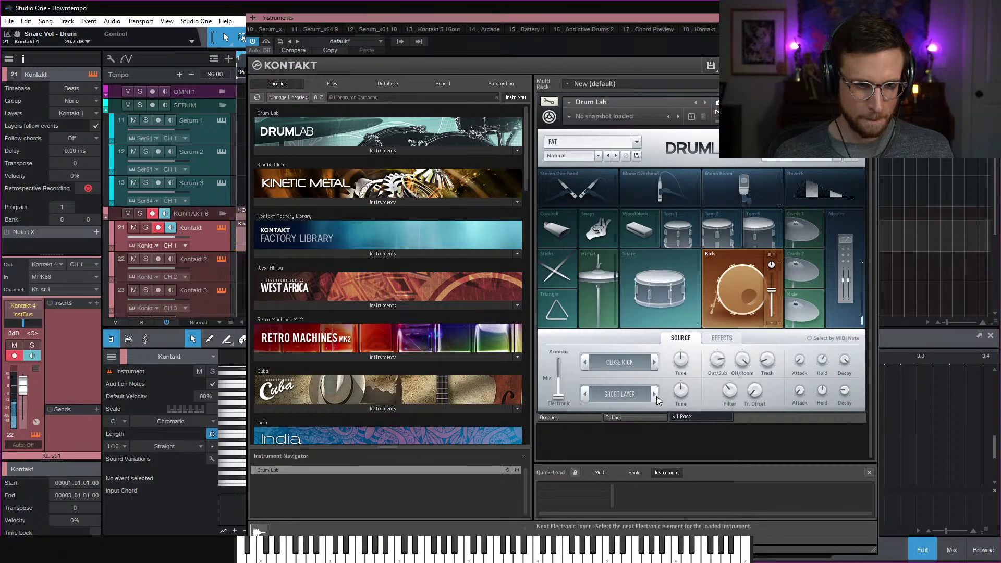
{"action": "left_click", "coordinate": [654, 394]}
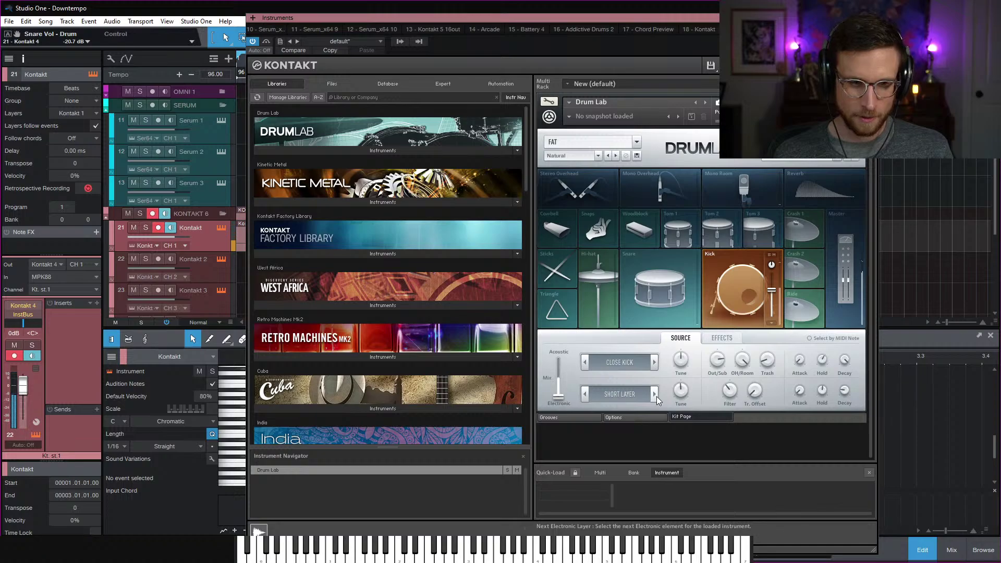
{"action": "left_click", "coordinate": [654, 394]}
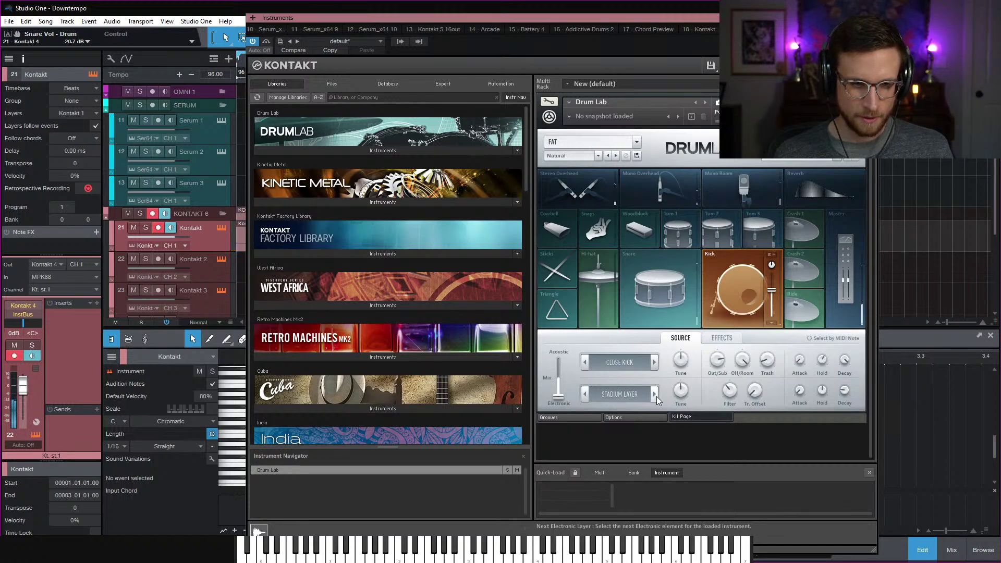
{"action": "left_click", "coordinate": [656, 396]}
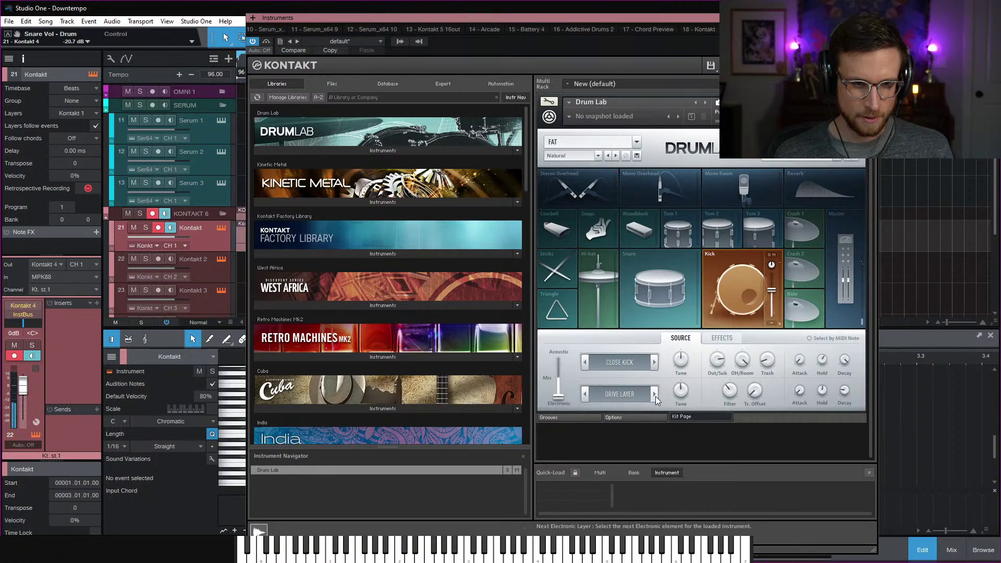
{"action": "left_click", "coordinate": [655, 396]}
{"action": "left_click", "coordinate": [655, 396]}
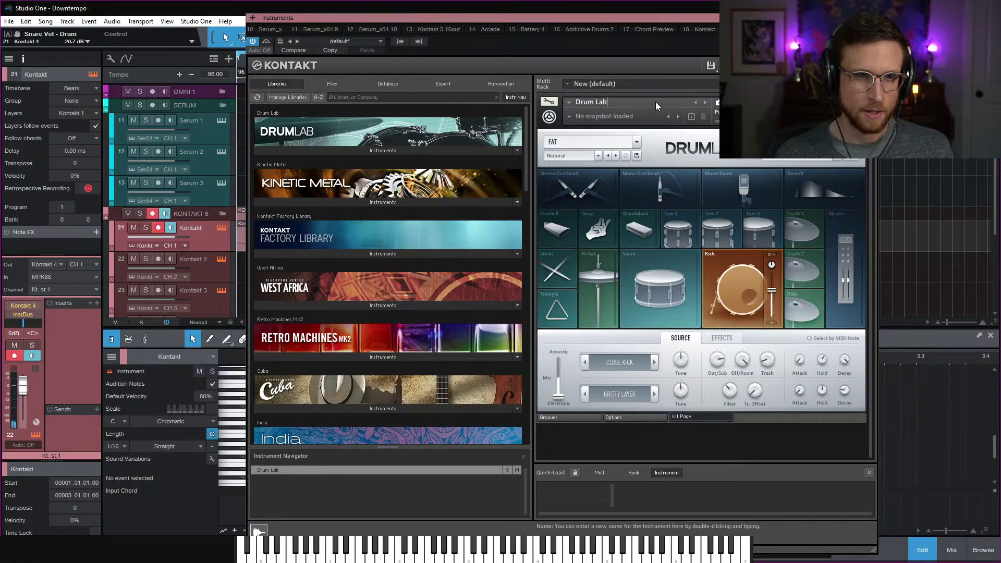
Load the Clean Power snapshot from Drum Lab's Smooth category and lower the Kontakt channel volume to -8.0 dB
{"action": "left_click", "coordinate": [571, 105]}
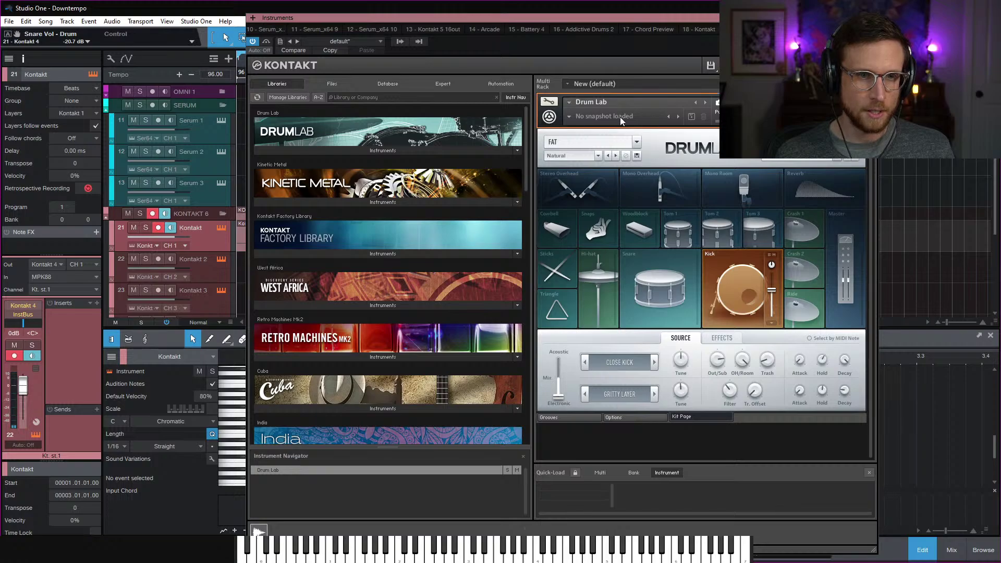
{"action": "left_click", "coordinate": [569, 117]}
{"action": "mouse_move", "coordinate": [590, 131]}
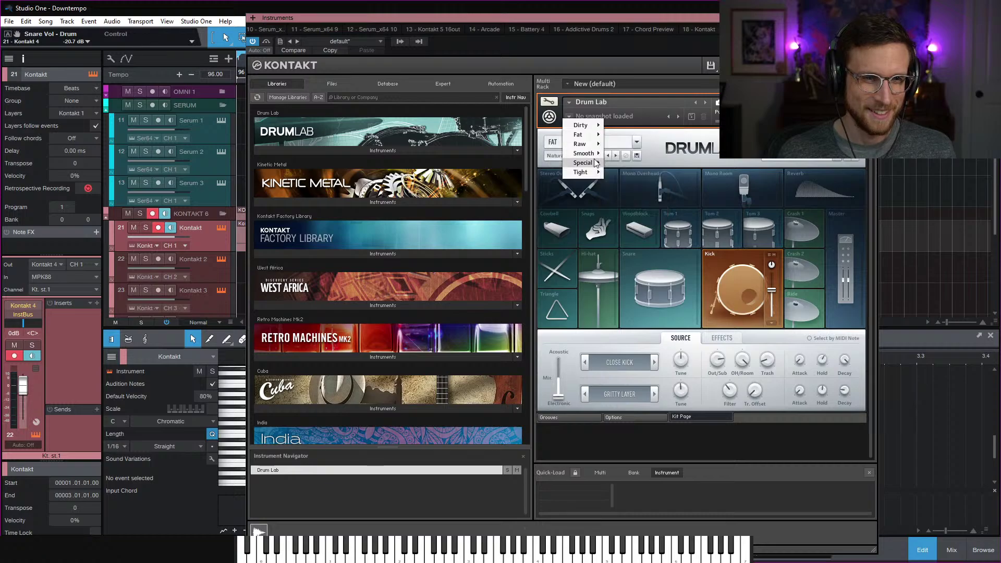
{"action": "mouse_move", "coordinate": [595, 159]}
{"action": "left_click", "coordinate": [634, 155]}
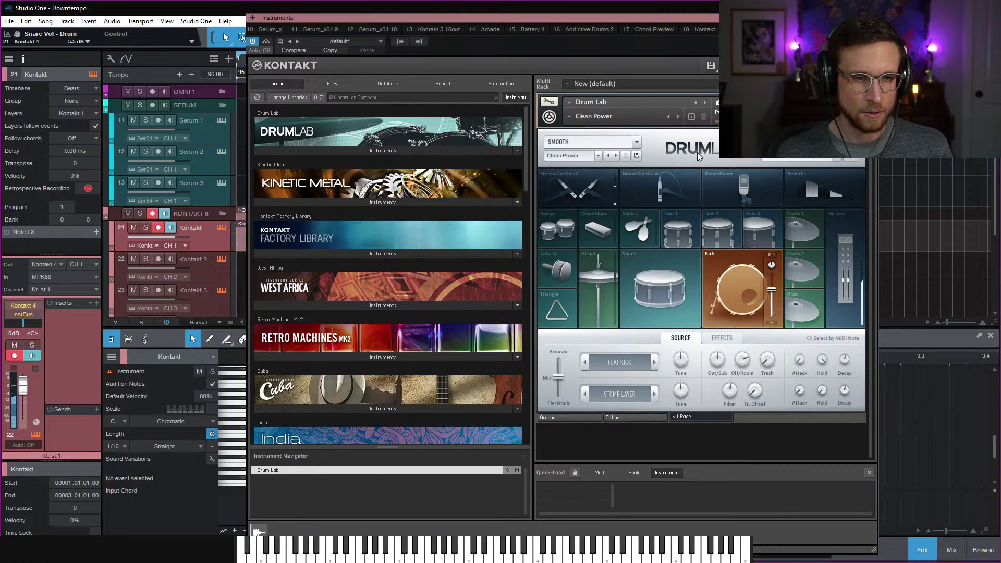
{"action": "left_click_drag", "start_coordinate": [23, 389], "coordinate": [23, 399]}
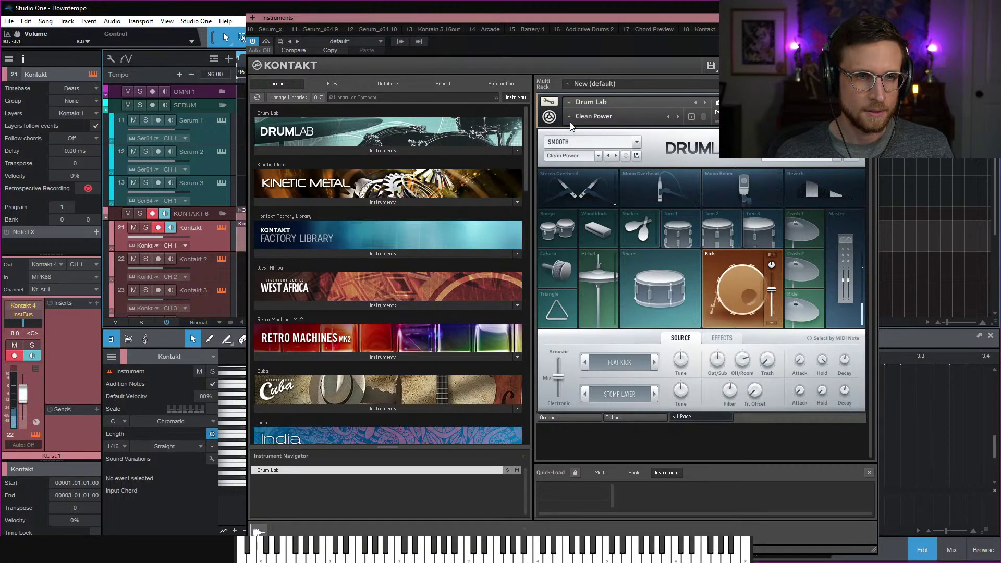
Audition the following Smooth snapshots, including Dark Dry Room and Huge Metallic, and settle on Round And Tight
{"action": "left_click", "coordinate": [678, 116]}
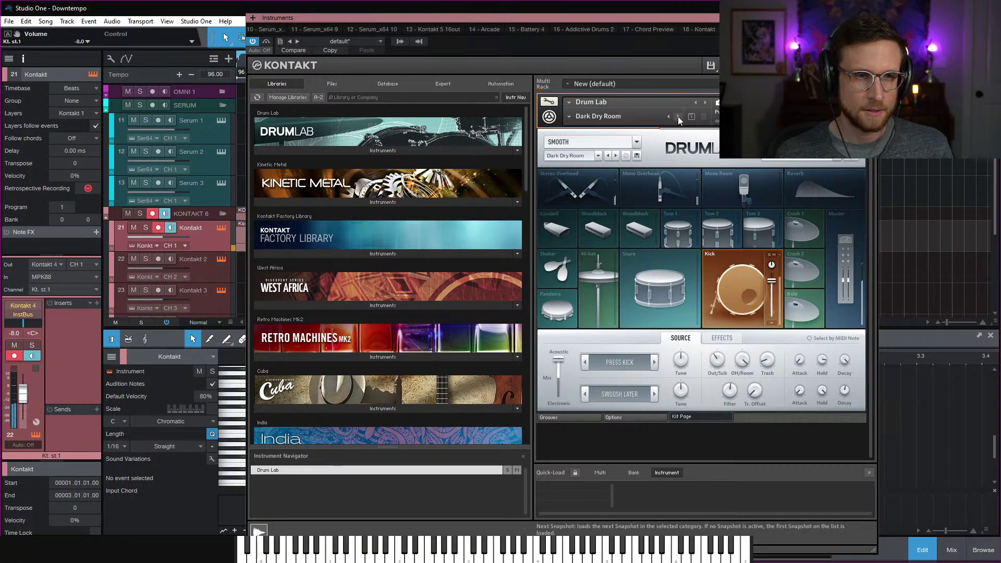
{"action": "left_click", "coordinate": [677, 116]}
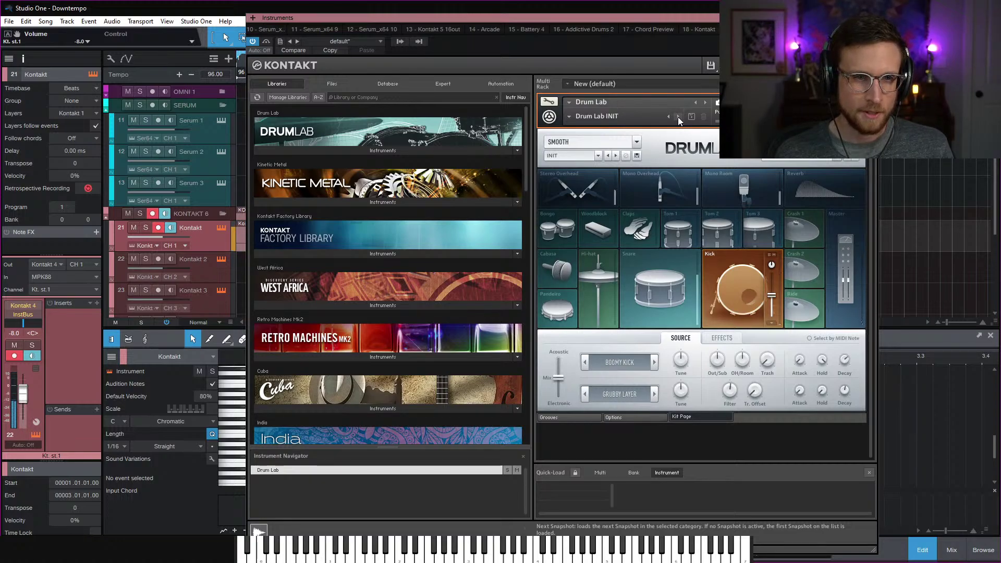
{"action": "left_click", "coordinate": [678, 117]}
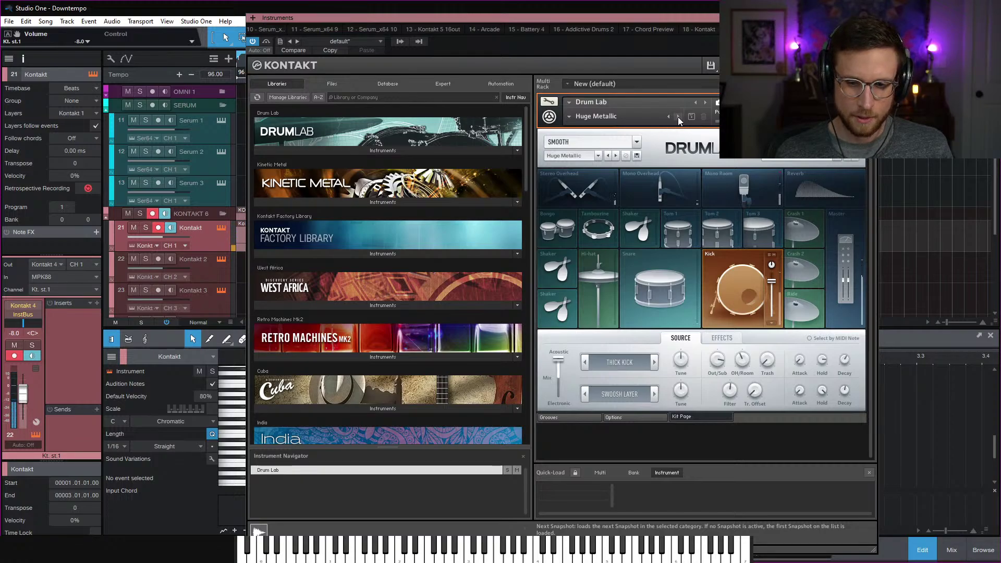
{"action": "left_click", "coordinate": [677, 117]}
{"action": "left_click", "coordinate": [677, 117]}
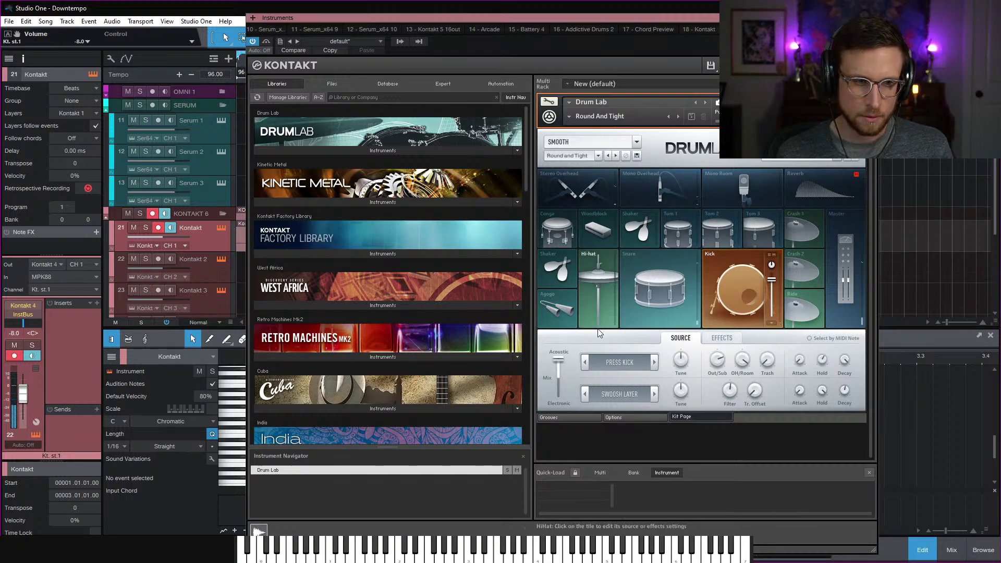
Set the kick's mix midway between Acoustic and Electronic, then reduce the electronic layer's Hold and adjust its Decay
{"action": "mouse_move", "coordinate": [563, 362]}
{"action": "left_mouse_down"}
{"action": "mouse_move", "coordinate": [561, 389]}
{"action": "mouse_move", "coordinate": [563, 377]}
{"action": "left_mouse_up"}
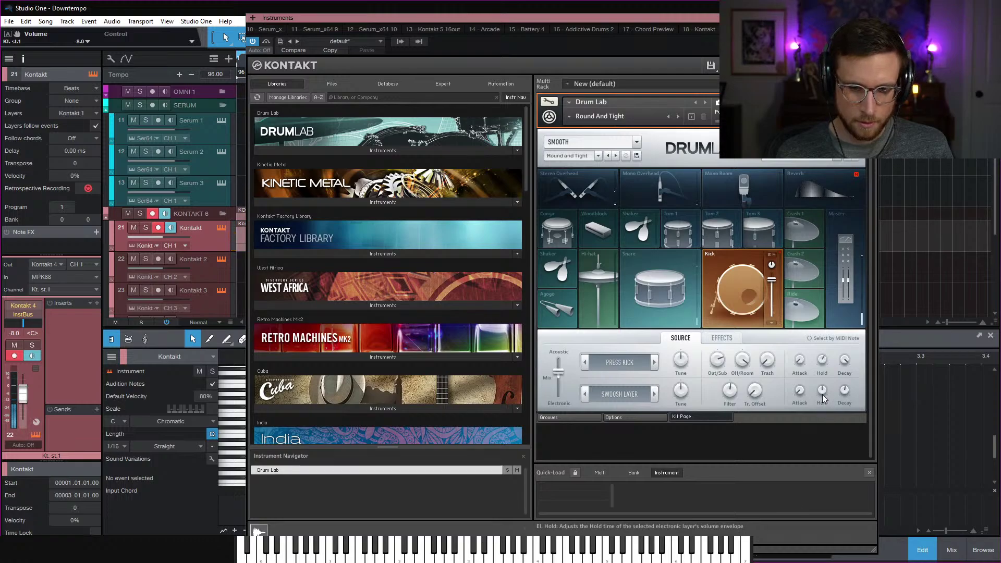
{"action": "left_click_drag", "start_coordinate": [821, 392], "coordinate": [819, 399]}
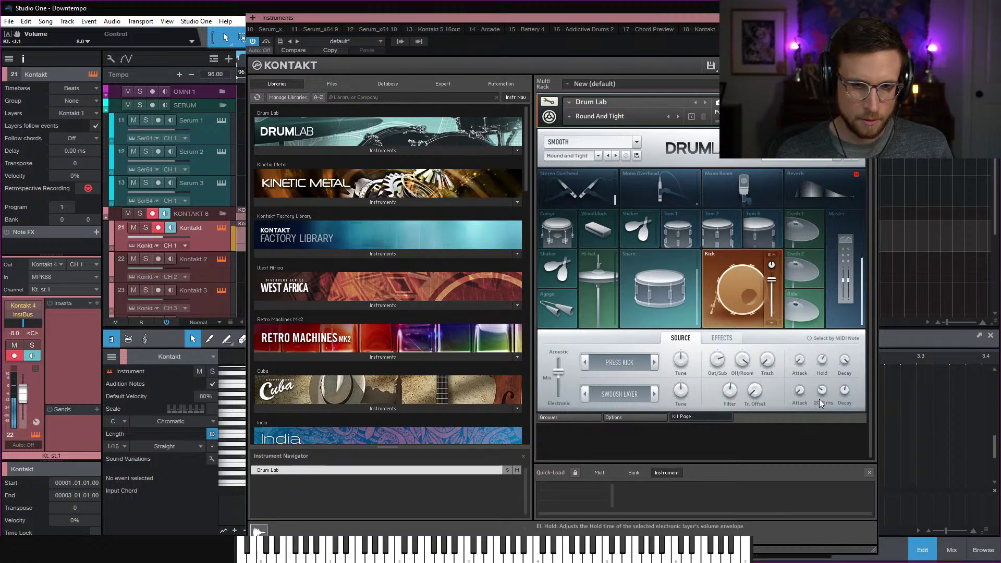
{"action": "mouse_move", "coordinate": [847, 396]}
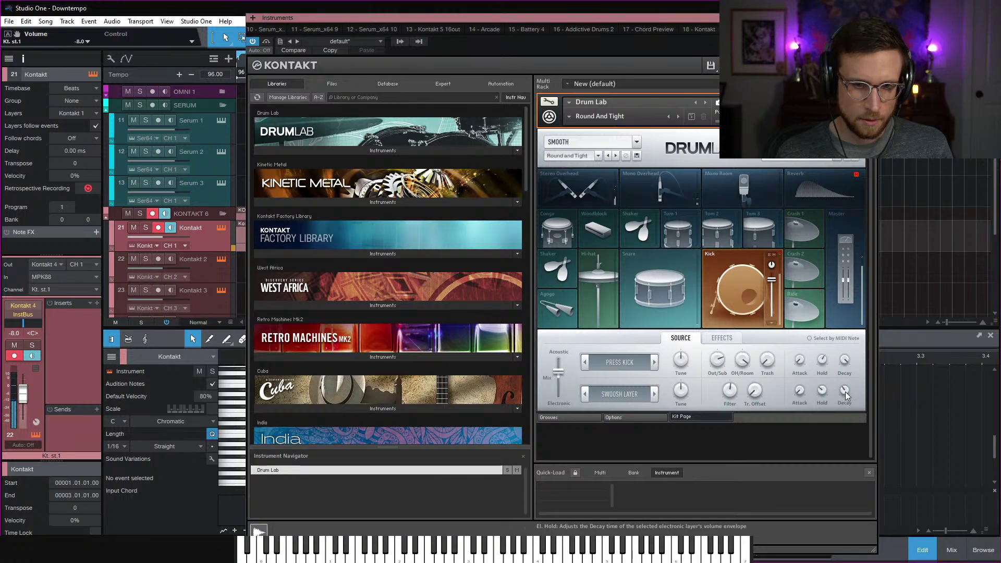
{"action": "left_click_drag", "start_coordinate": [845, 391], "coordinate": [844, 387]}
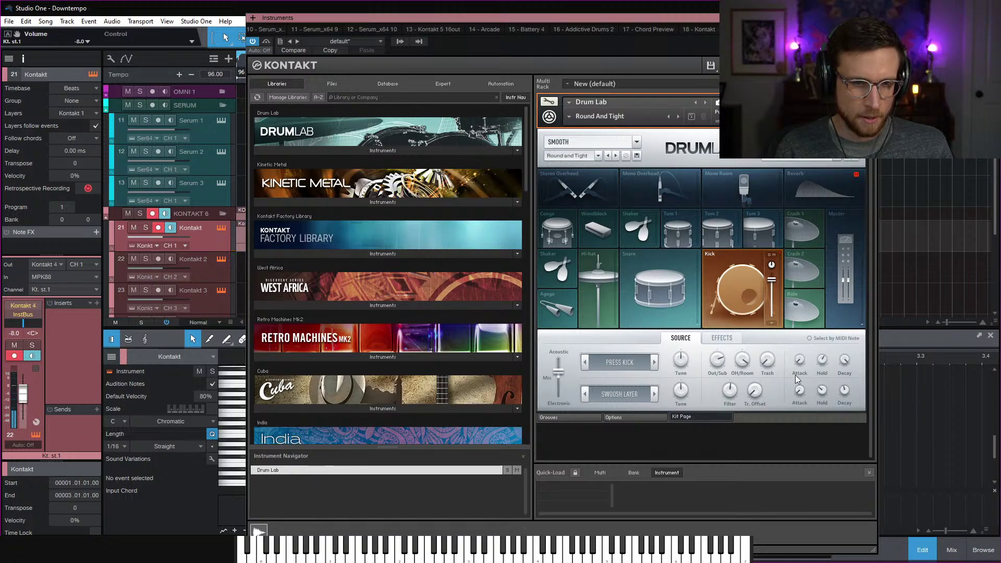
Set the snare's mix fully to Electronic and audition its electronic layers, settling on DROPSY LAYER
{"action": "left_click", "coordinate": [653, 289]}
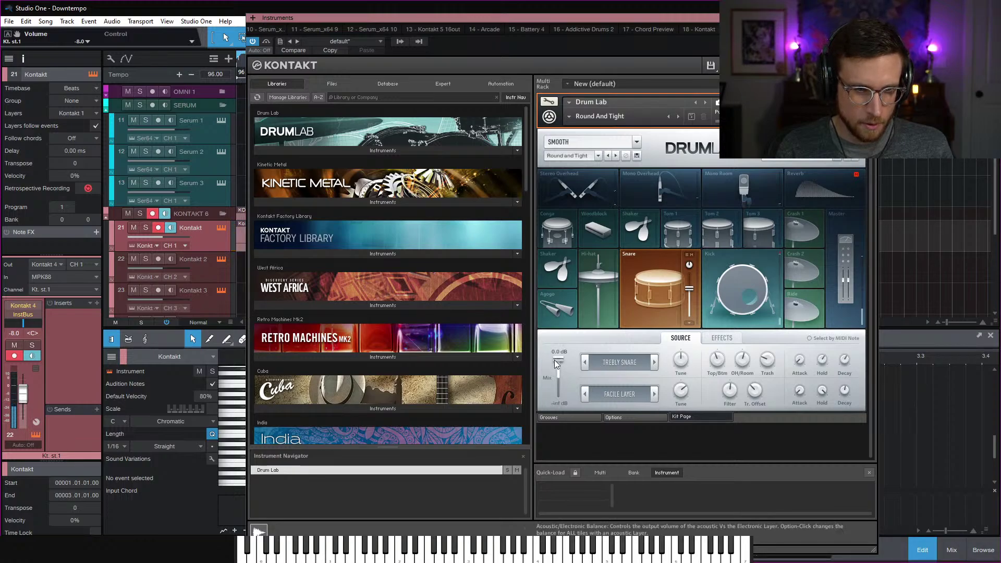
{"action": "left_click_drag", "start_coordinate": [556, 360], "coordinate": [561, 408]}
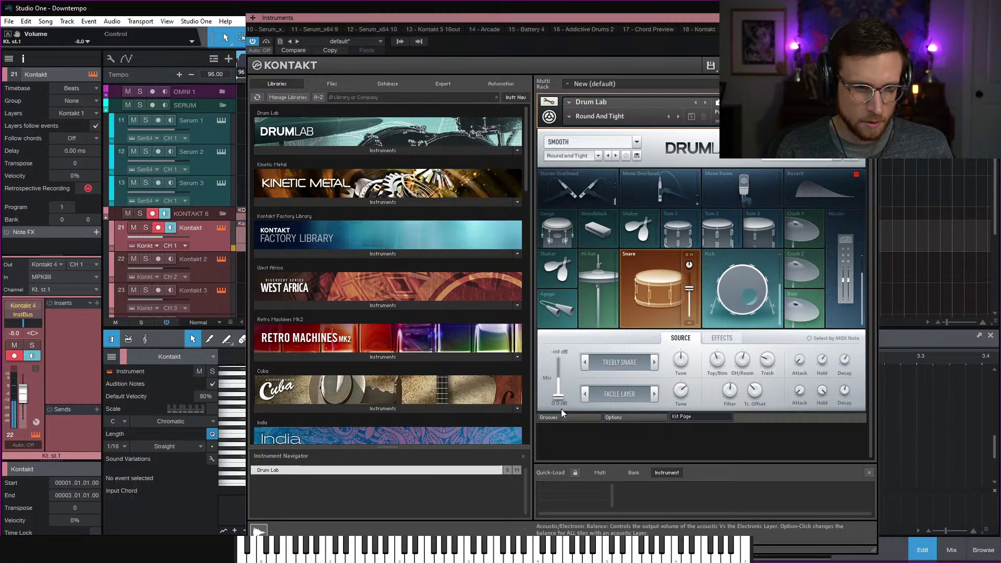
{"action": "left_click", "coordinate": [654, 394]}
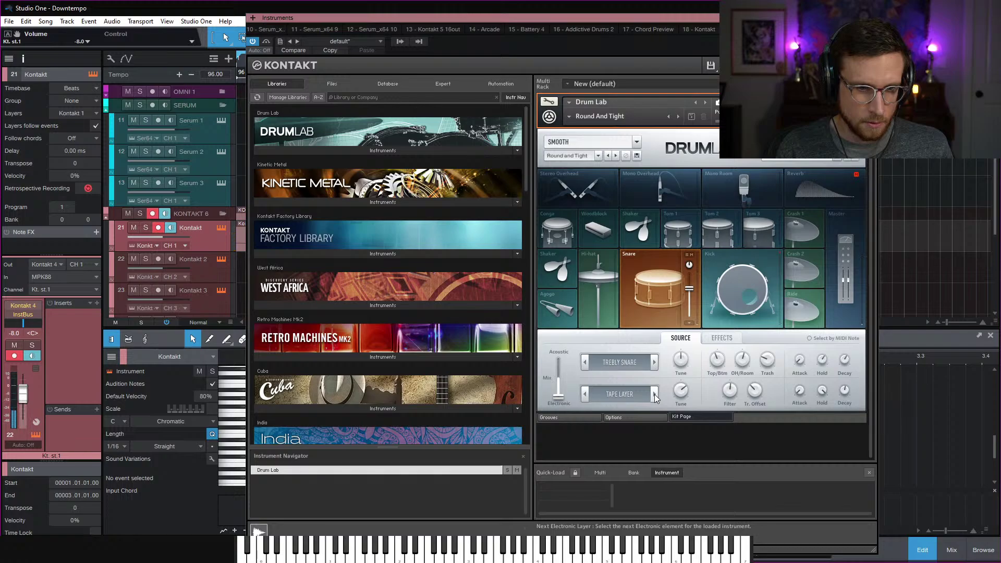
{"action": "left_click", "coordinate": [655, 394]}
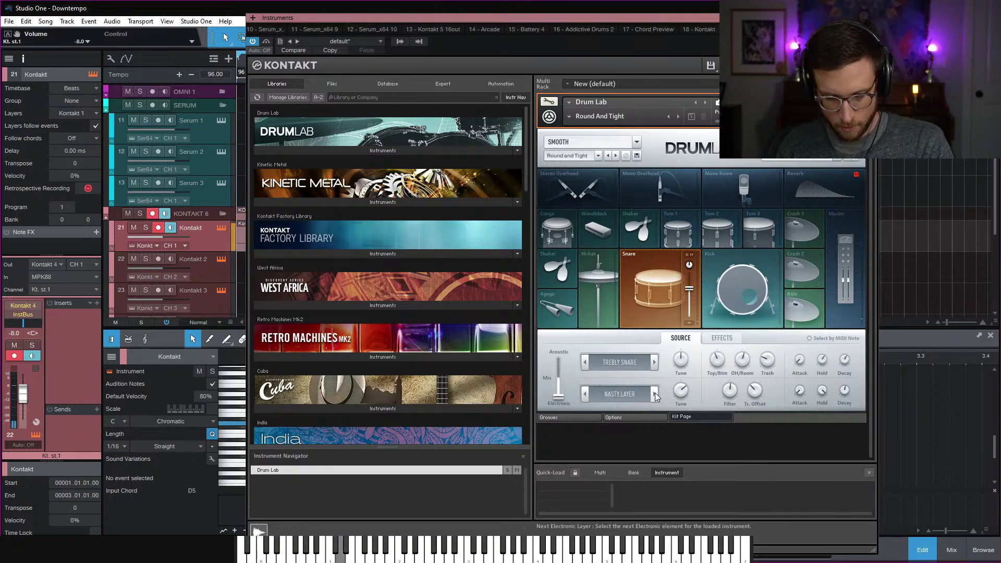
{"action": "left_click", "coordinate": [655, 393]}
{"action": "left_click", "coordinate": [655, 394]}
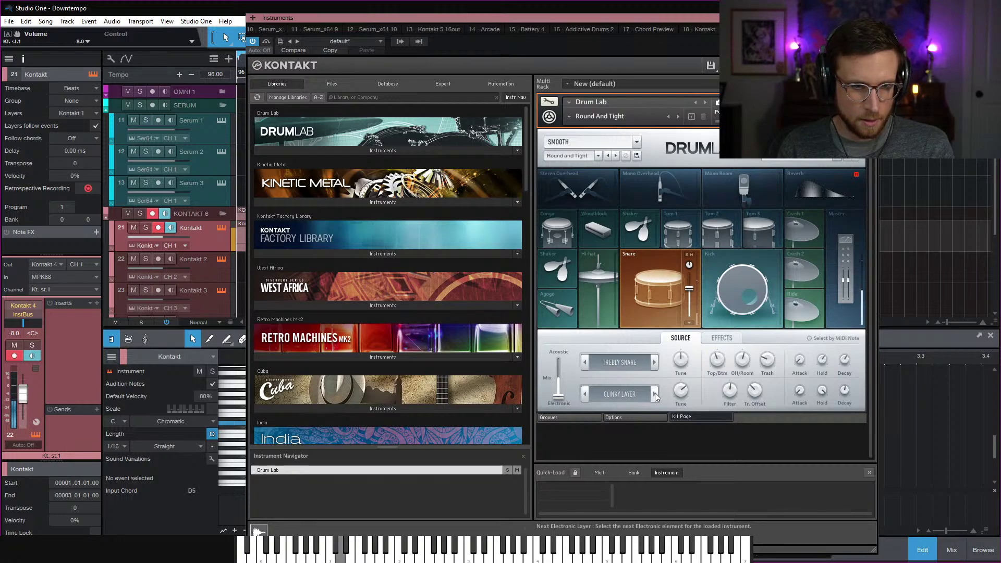
{"action": "left_click", "coordinate": [655, 394]}
{"action": "left_click", "coordinate": [655, 394]}
{"action": "left_click", "coordinate": [655, 393]}
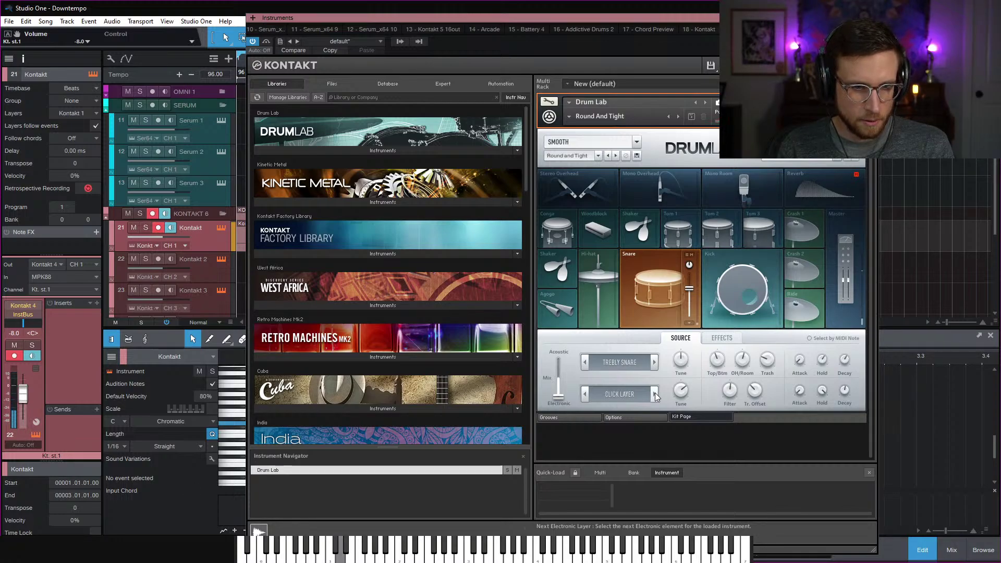
{"action": "left_click", "coordinate": [654, 393]}
{"action": "left_click", "coordinate": [655, 393]}
{"action": "left_click", "coordinate": [655, 393]}
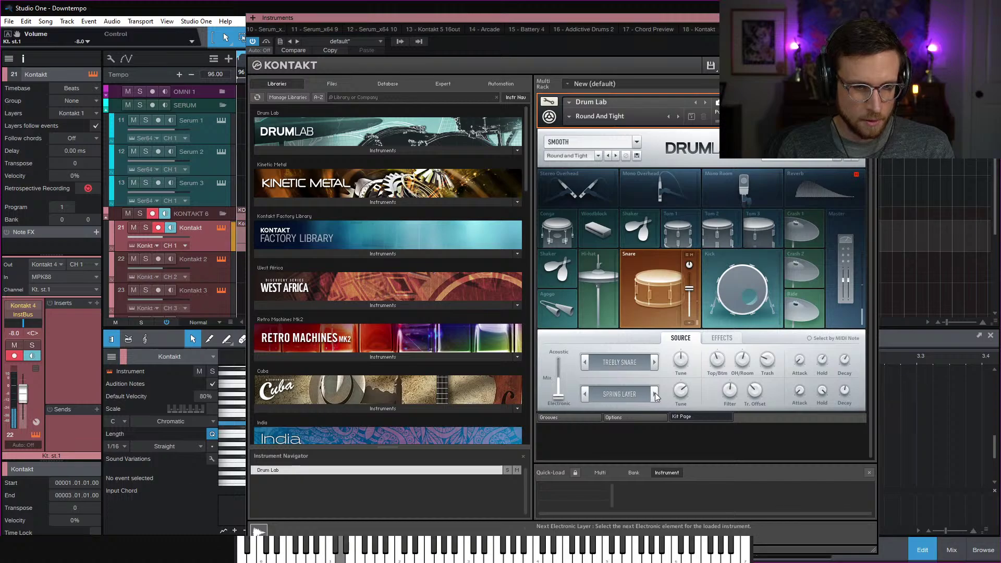
{"action": "left_click", "coordinate": [654, 394]}
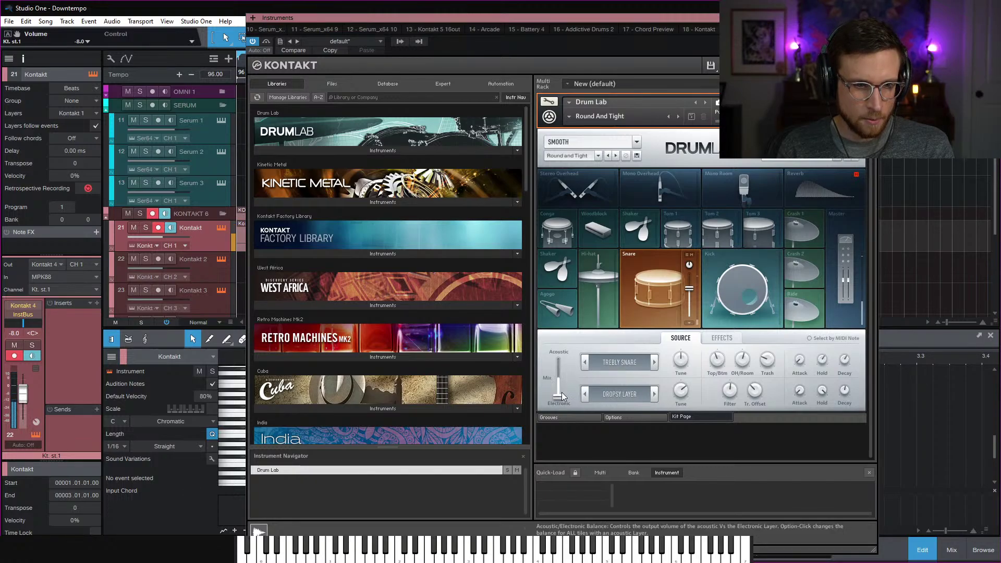
Set the snare's mix midway between Acoustic and Electronic and tune its acoustic layer to 4.10
{"action": "mouse_move", "coordinate": [562, 392]}
{"action": "left_mouse_down"}
{"action": "mouse_move", "coordinate": [564, 369]}
{"action": "mouse_move", "coordinate": [561, 388]}
{"action": "left_mouse_up"}
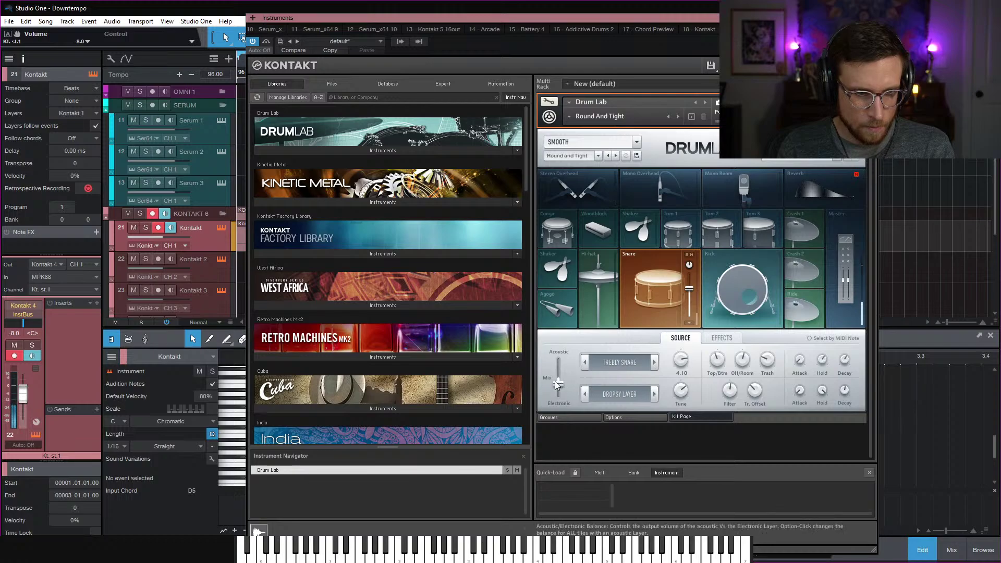
{"action": "left_click_drag", "start_coordinate": [558, 383], "coordinate": [563, 374]}
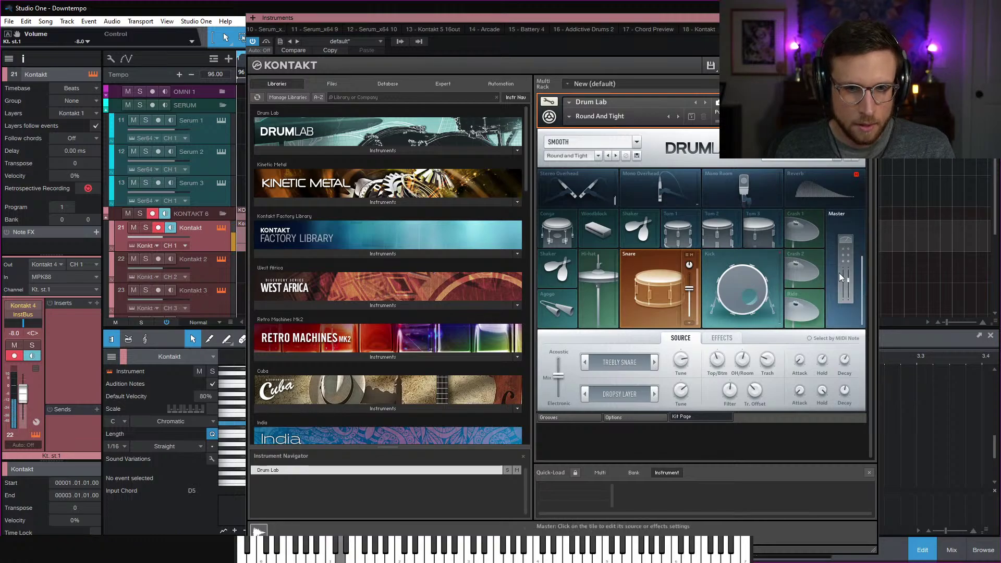
Examine Drum Lab's Master effects and the channel output options of the snare and kick
{"action": "left_click", "coordinate": [850, 242]}
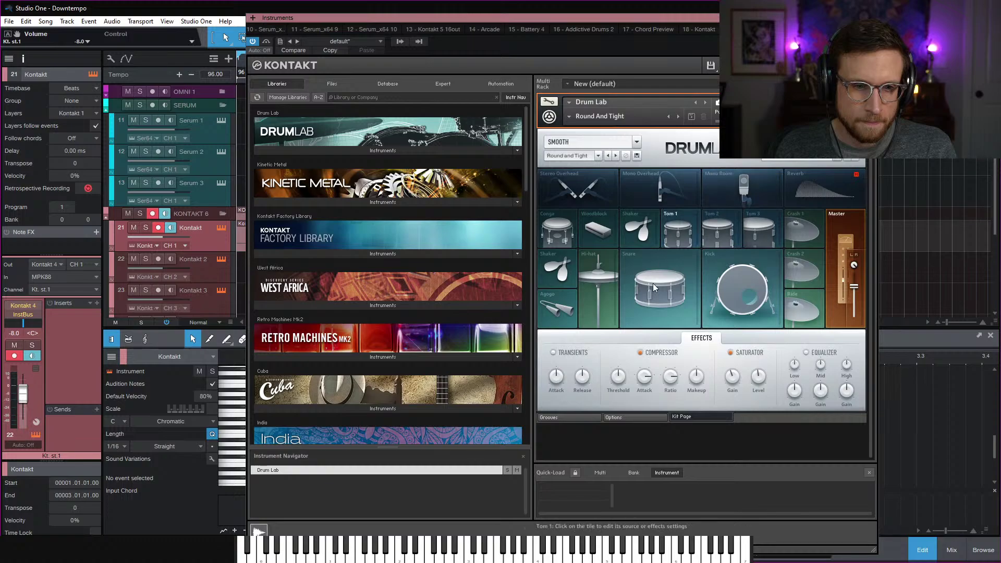
{"action": "left_click", "coordinate": [667, 285]}
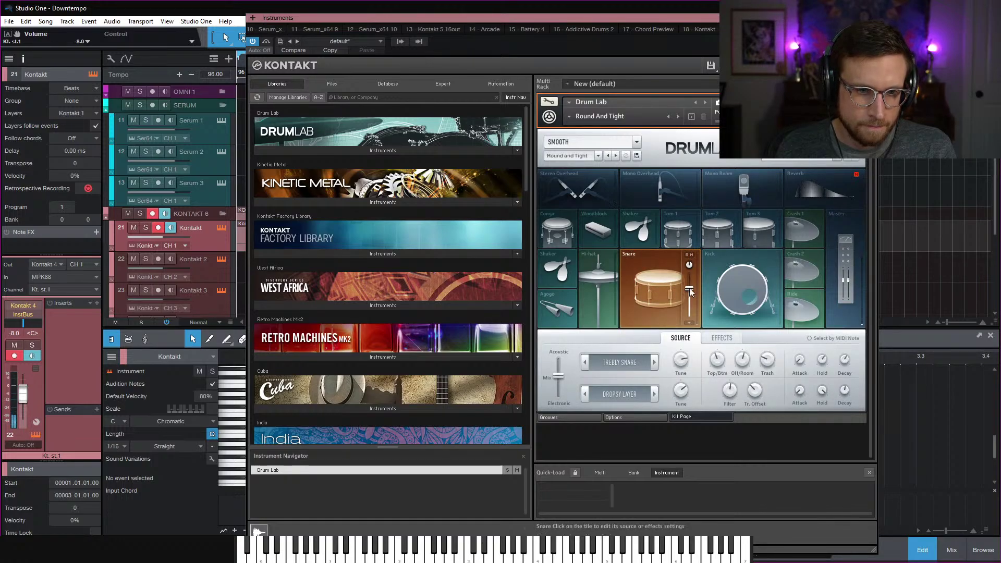
{"action": "left_click", "coordinate": [689, 323]}
{"action": "left_click", "coordinate": [772, 336]}
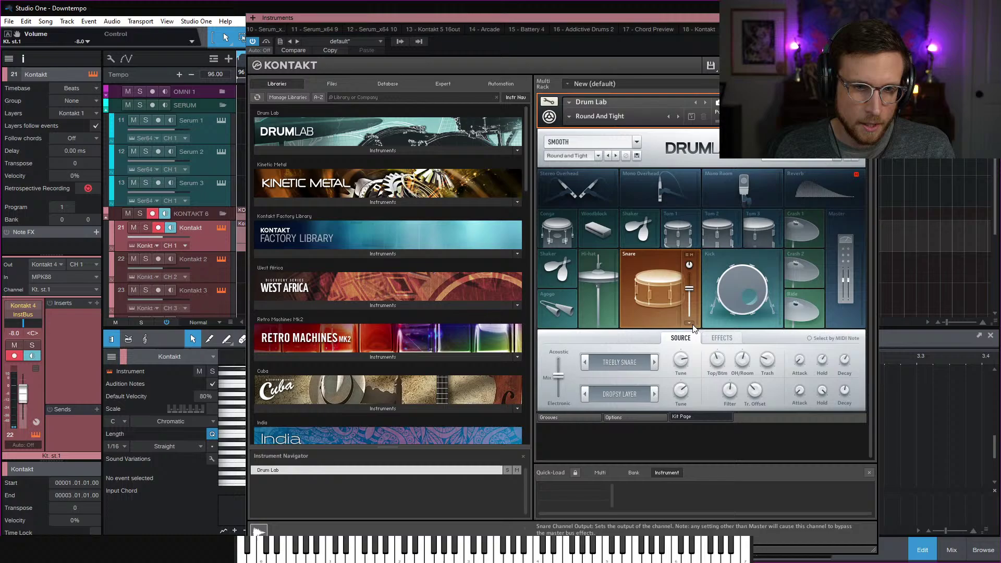
{"action": "left_click", "coordinate": [754, 316]}
{"action": "left_click", "coordinate": [771, 323]}
{"action": "left_click", "coordinate": [792, 340]}
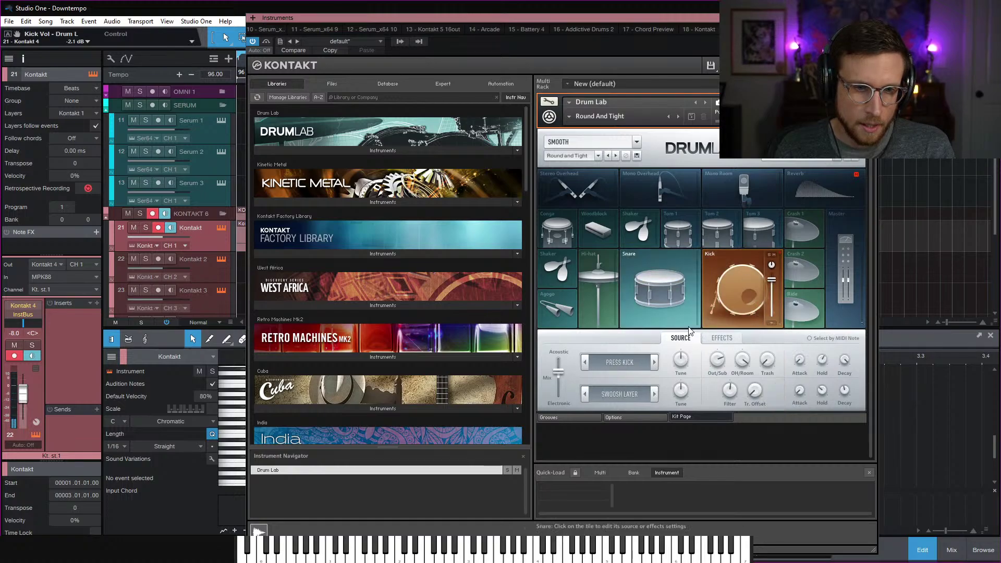
{"action": "left_click", "coordinate": [686, 318]}
{"action": "left_click", "coordinate": [688, 323]}
{"action": "left_click", "coordinate": [698, 348]}
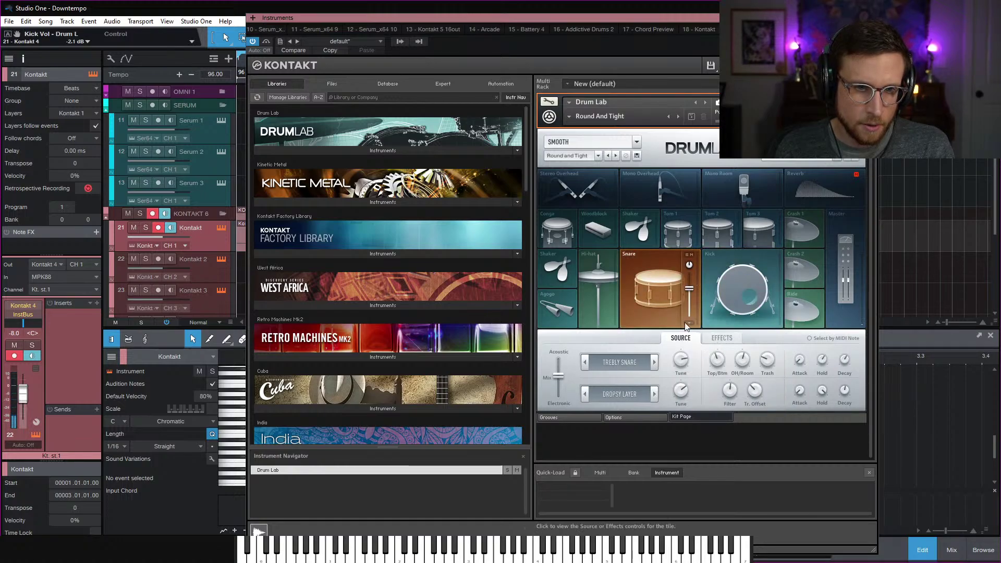
Close the Kontakt instrument window to return to the arrangement and note editor
{"action": "left_click", "coordinate": [400, 41]}
{"action": "left_click", "coordinate": [568, 54]}
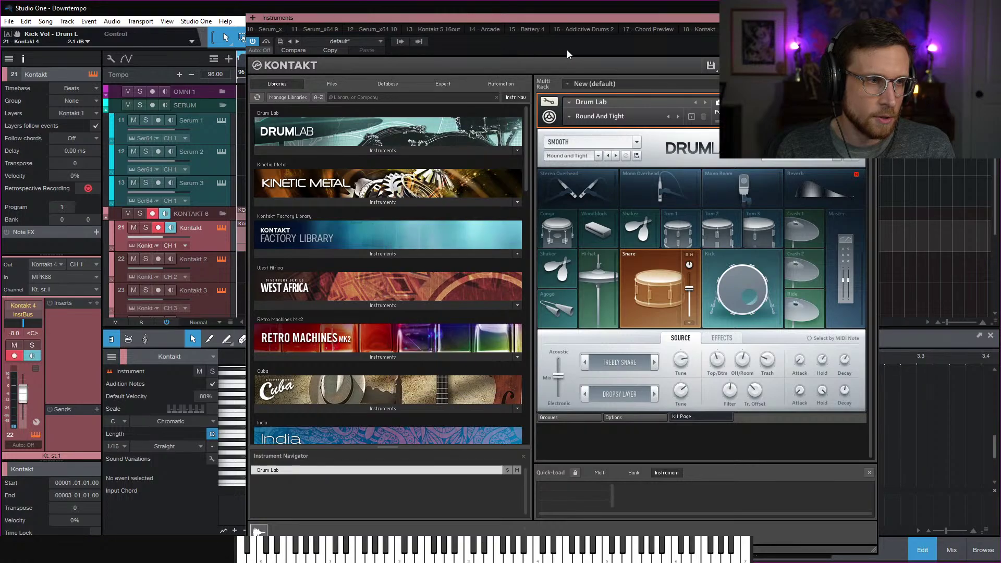
{"action": "left_click", "coordinate": [871, 18]}
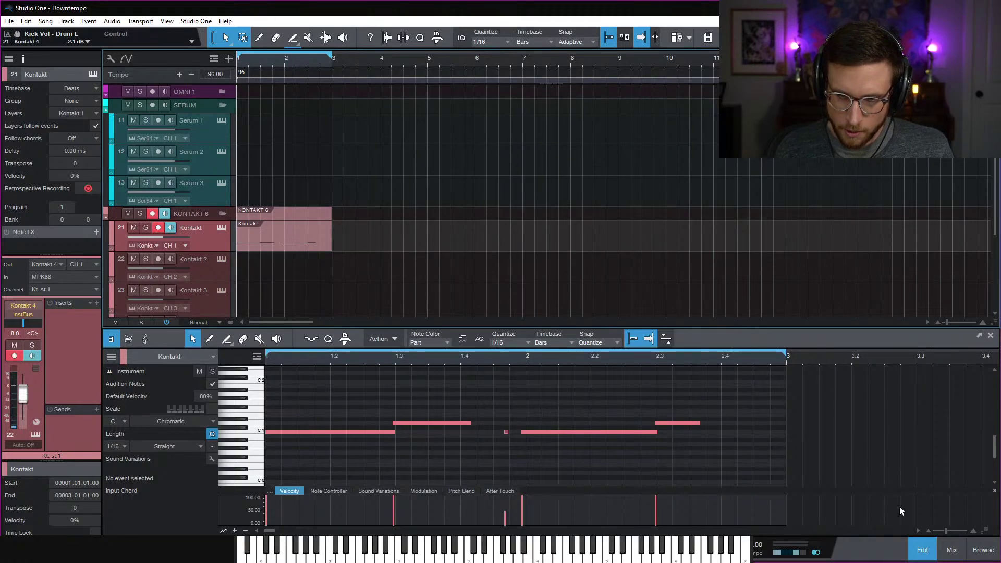
Show the mixer console beneath the arrangement and play the looped drum beat
{"action": "left_click", "coordinate": [951, 550]}
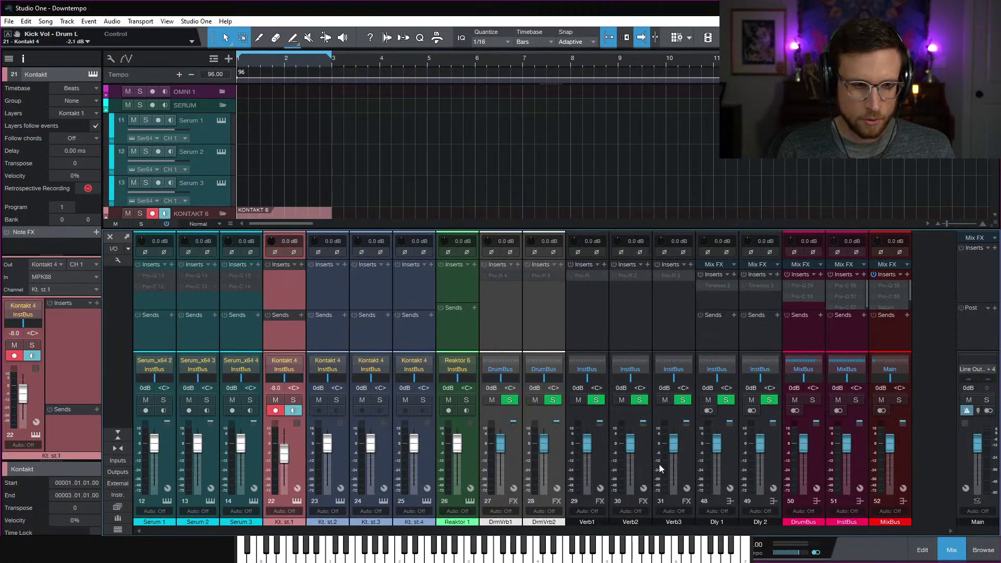
{"action": "left_click", "coordinate": [332, 341]}
{"action": "left_click", "coordinate": [275, 334]}
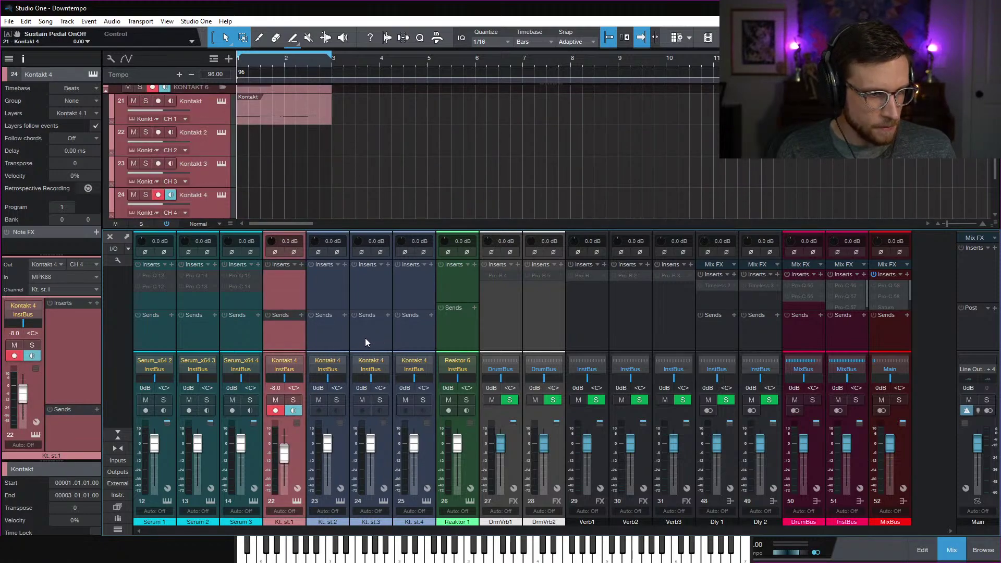
{"action": "key", "text": "space"}
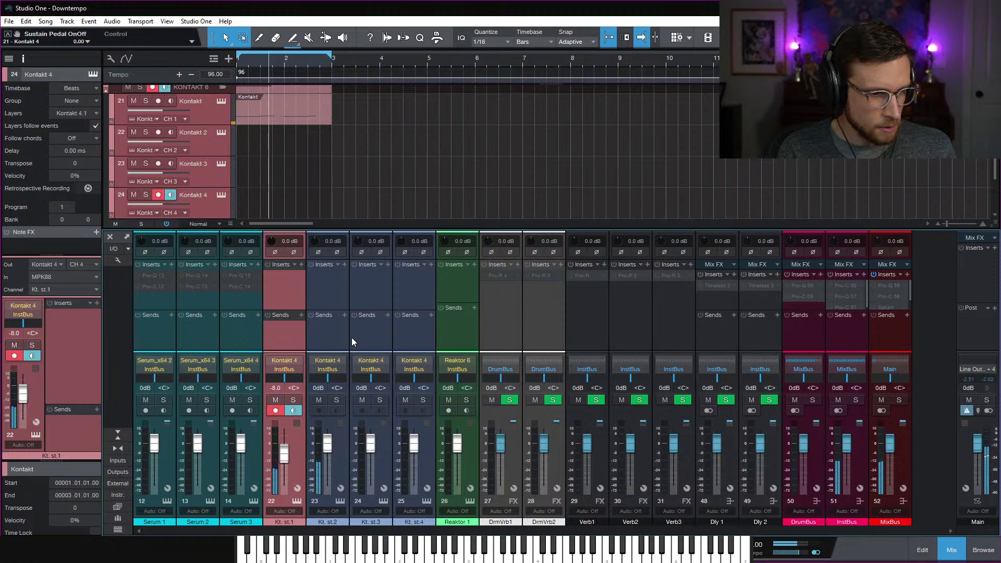
Shift the kick's source mix further toward Electronic in Drum Lab, then close the Kontakt instrument window
{"action": "left_click", "coordinate": [295, 501]}
{"action": "left_click", "coordinate": [752, 283]}
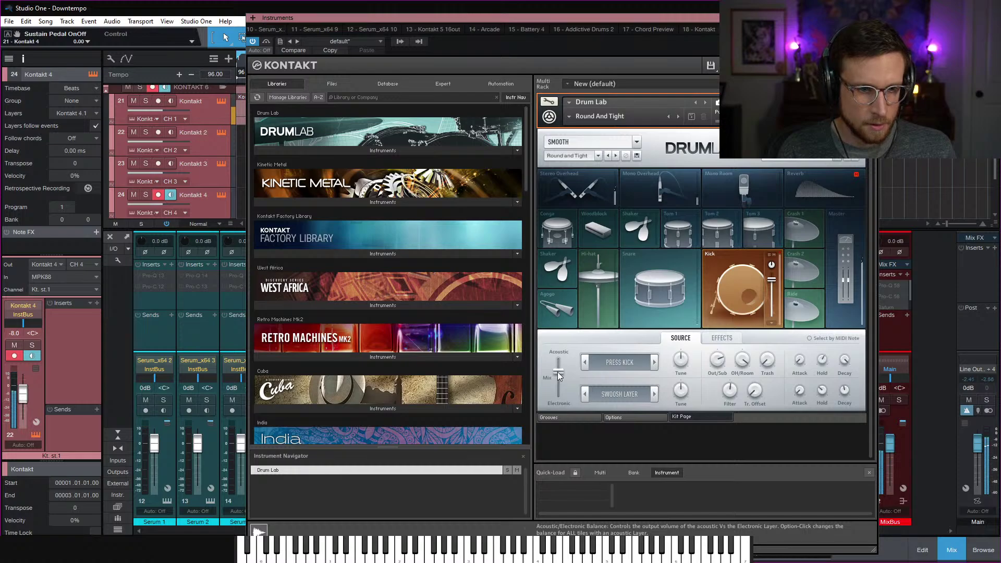
{"action": "left_click_drag", "start_coordinate": [558, 372], "coordinate": [560, 391]}
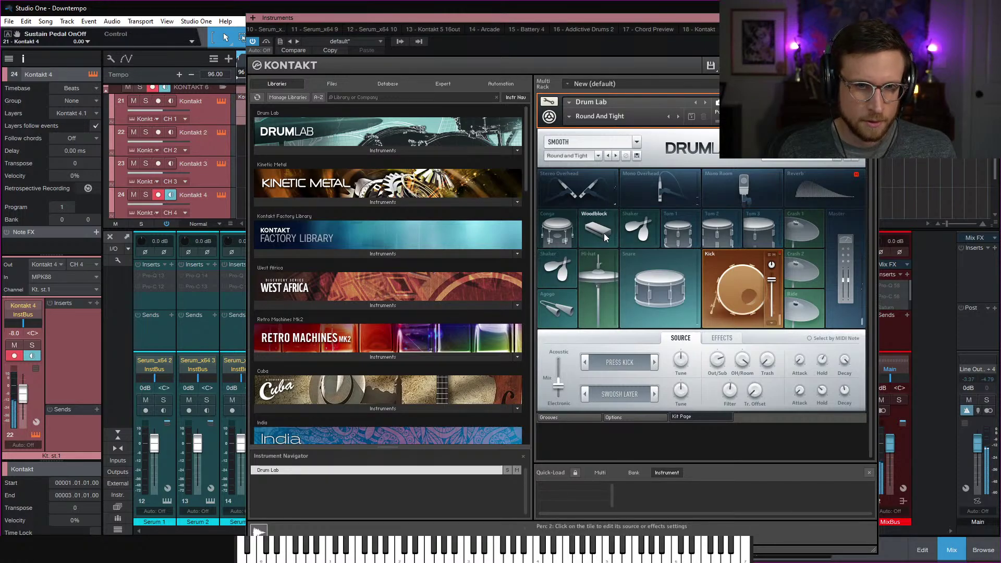
{"action": "left_click", "coordinate": [872, 18]}
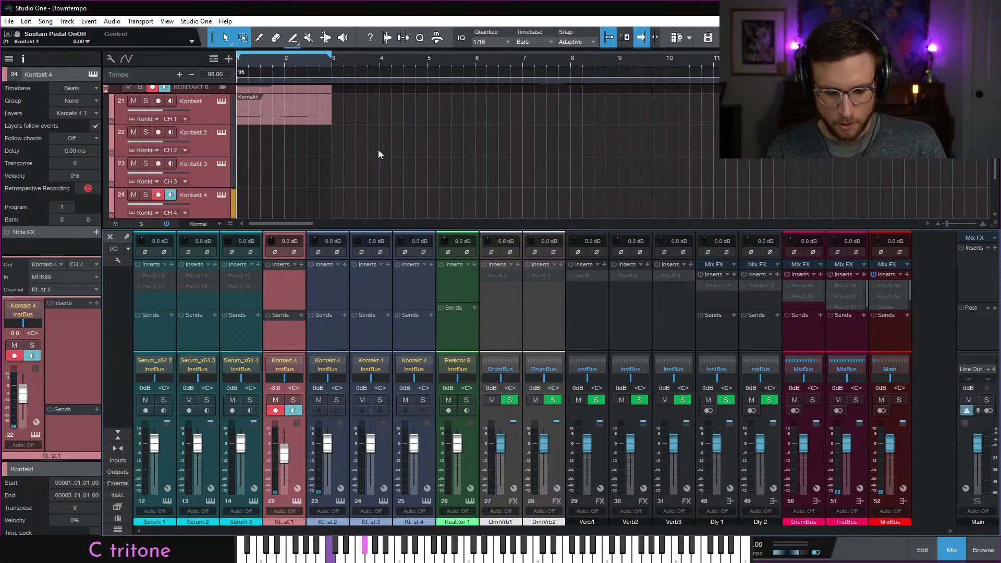
Select the first Kontakt track and open its two-bar drum part in the note editor
{"action": "left_click", "coordinate": [220, 116]}
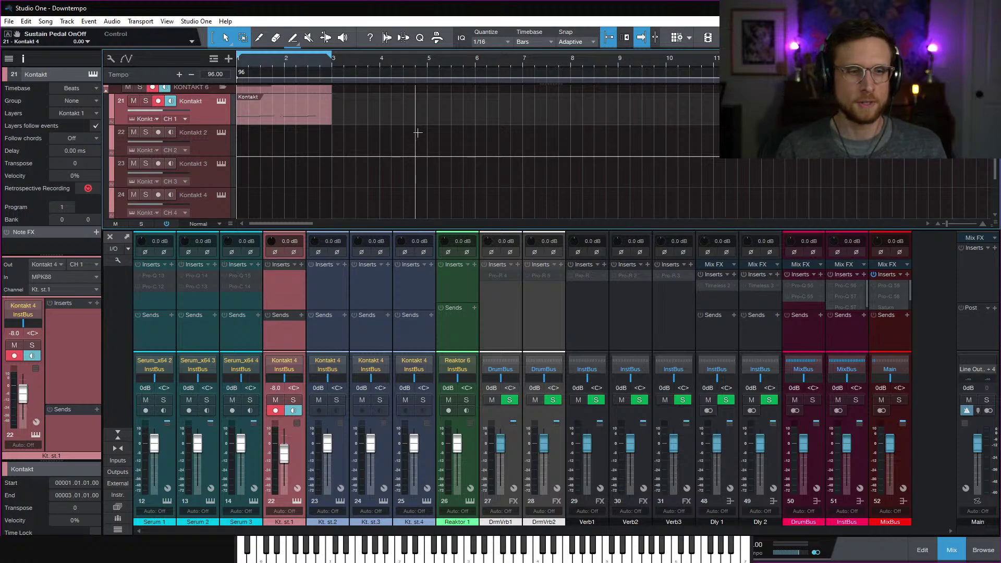
{"action": "double_click", "coordinate": [313, 119]}
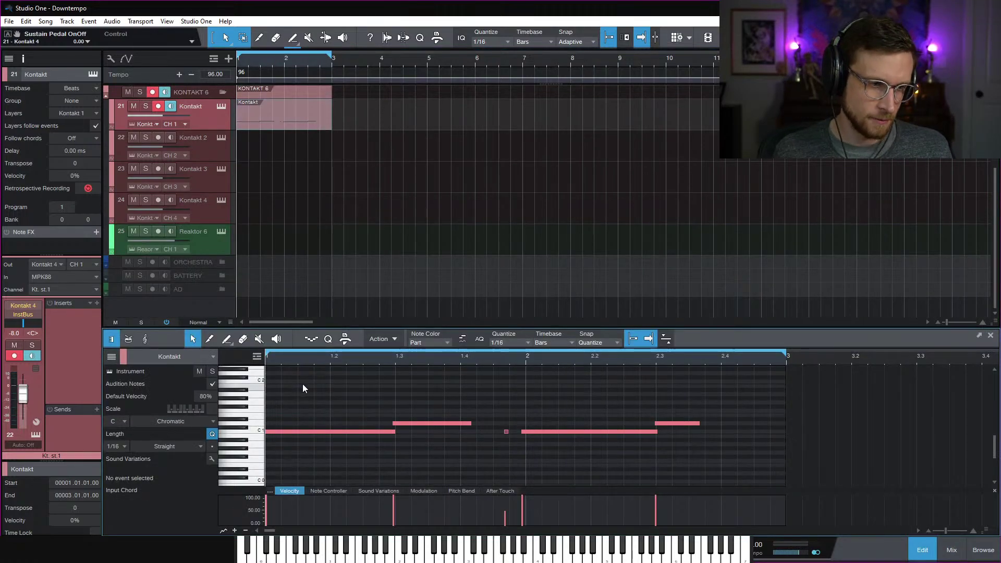
{"action": "key", "text": "w"}
{"action": "key", "text": "w"}
{"action": "key", "text": "w"}
{"action": "key", "text": "w"}
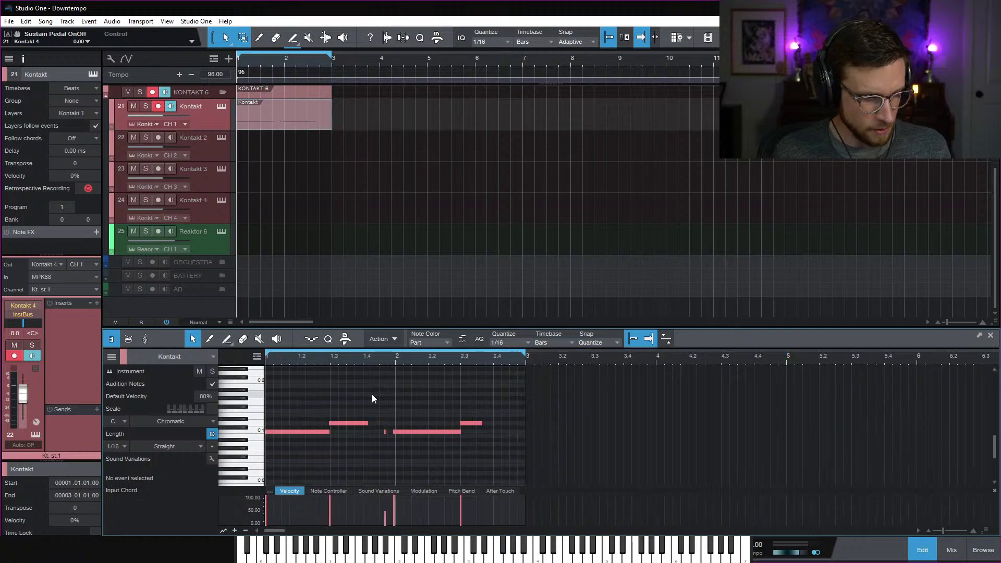
Choose a different device block size for the Studio 192 in the audio setup options and apply it
{"action": "key", "text": "ctrl+comma"}
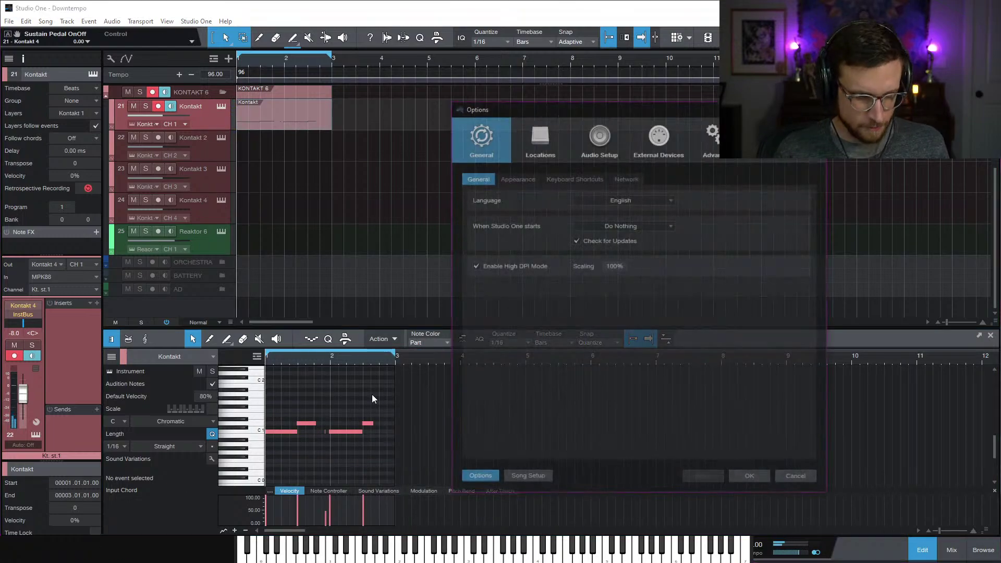
{"action": "left_click", "coordinate": [573, 139]}
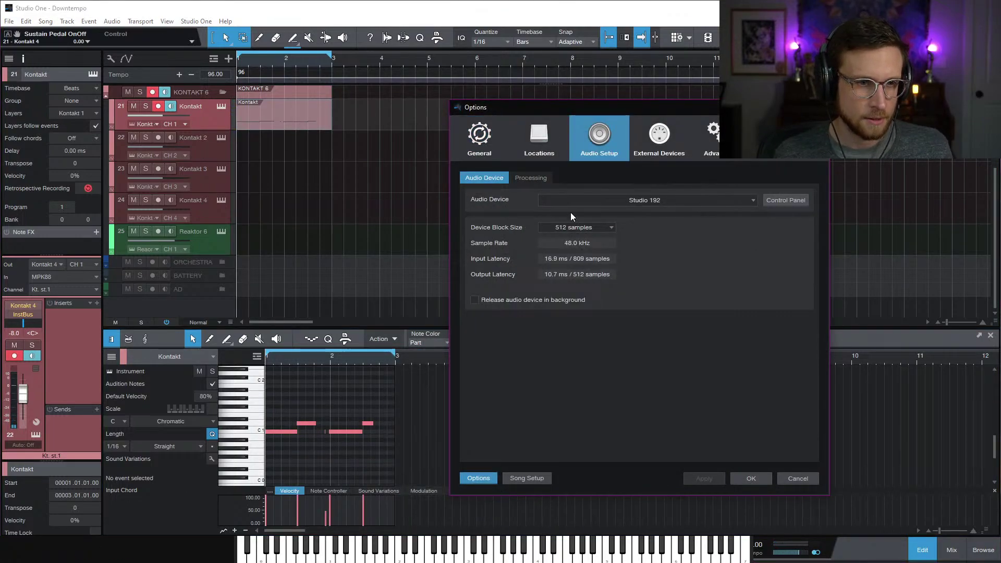
{"action": "left_click", "coordinate": [577, 227]}
{"action": "left_click", "coordinate": [605, 270]}
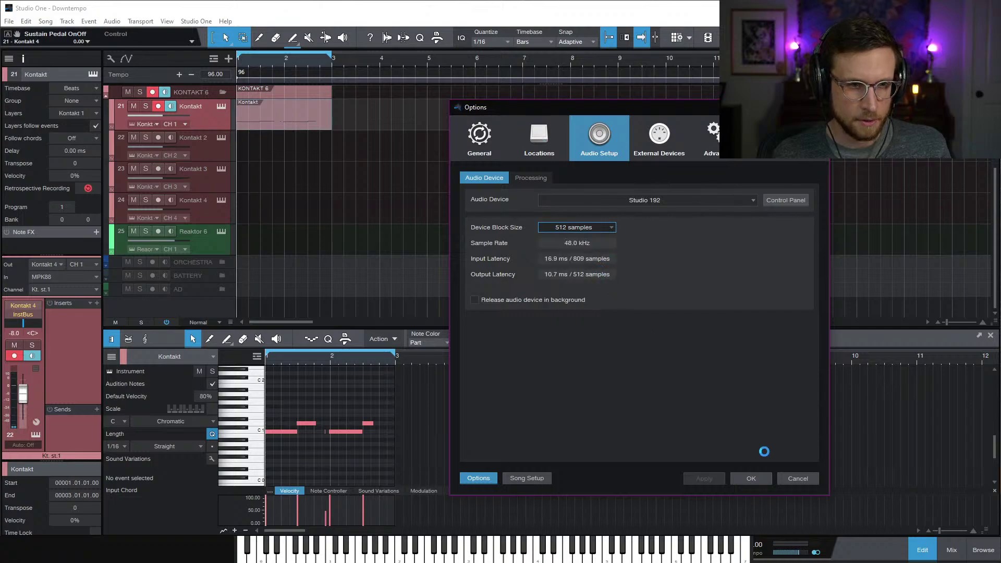
{"action": "left_click", "coordinate": [751, 478]}
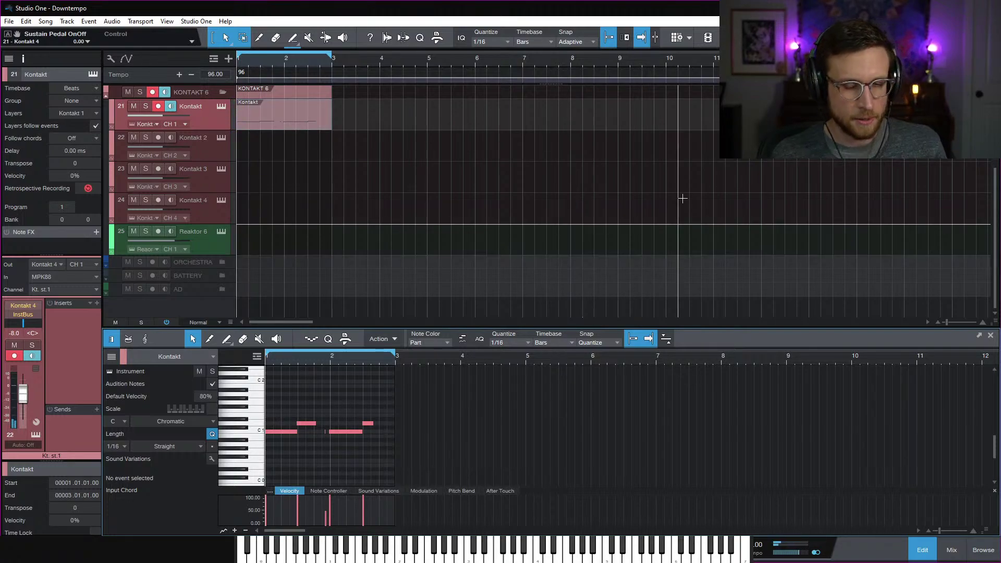
Record a pattern of alternating G#1 and F#1 notes over the two-bar drum loop
{"action": "key", "text": "space"}
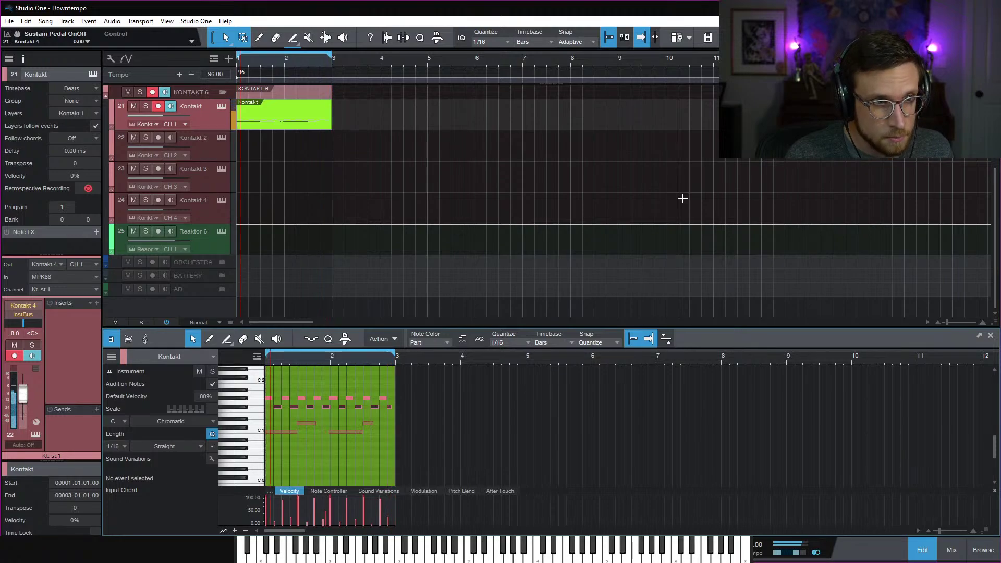
{"action": "key", "text": "KP_Multiply"}
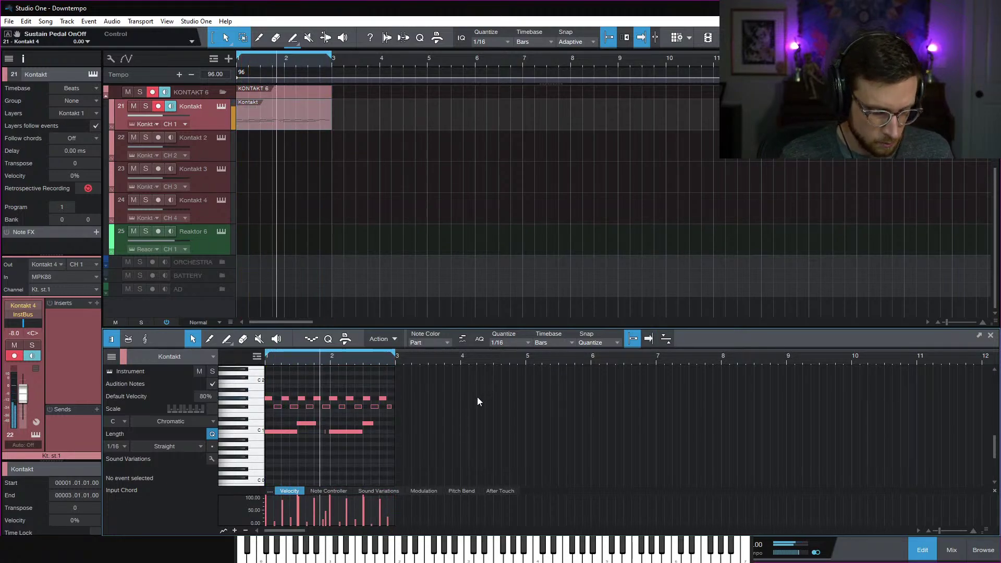
Examine the timing of the recorded G#1 and F#1 notes against the beat grid
{"action": "key", "text": "e"}
{"action": "scroll", "coordinate": [489, 399], "scroll_direction": "left", "scroll_amount": 2}
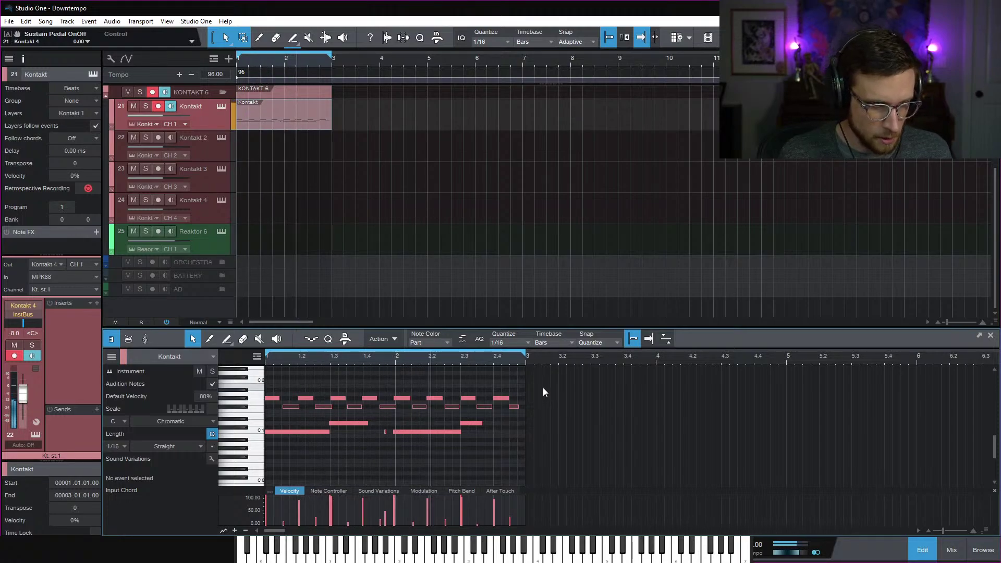
{"action": "left_click_drag", "start_coordinate": [542, 384], "coordinate": [249, 421]}
{"action": "scroll", "coordinate": [408, 420], "scroll_direction": "up", "scroll_amount": 5}
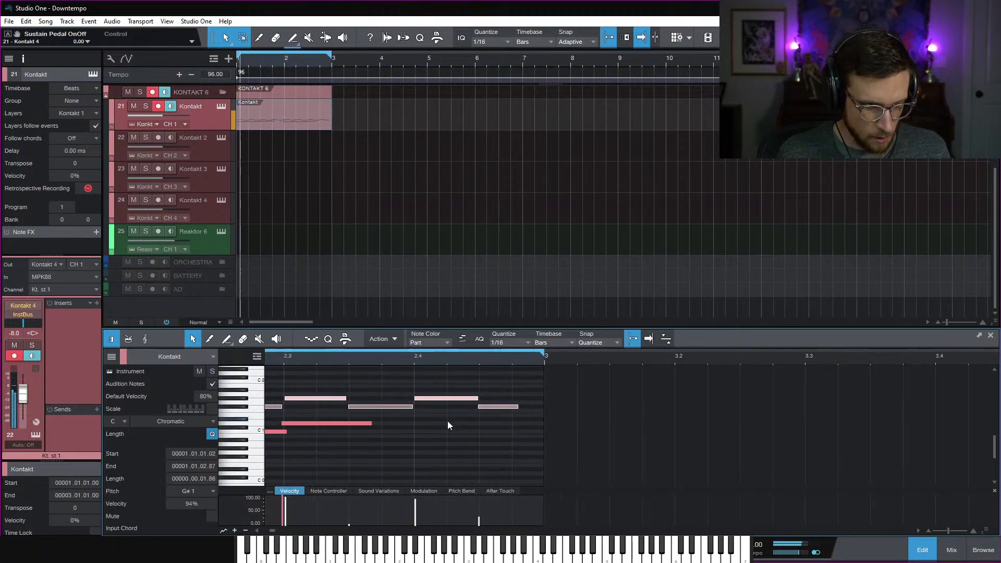
{"action": "scroll", "coordinate": [408, 421], "scroll_direction": "left", "scroll_amount": 5}
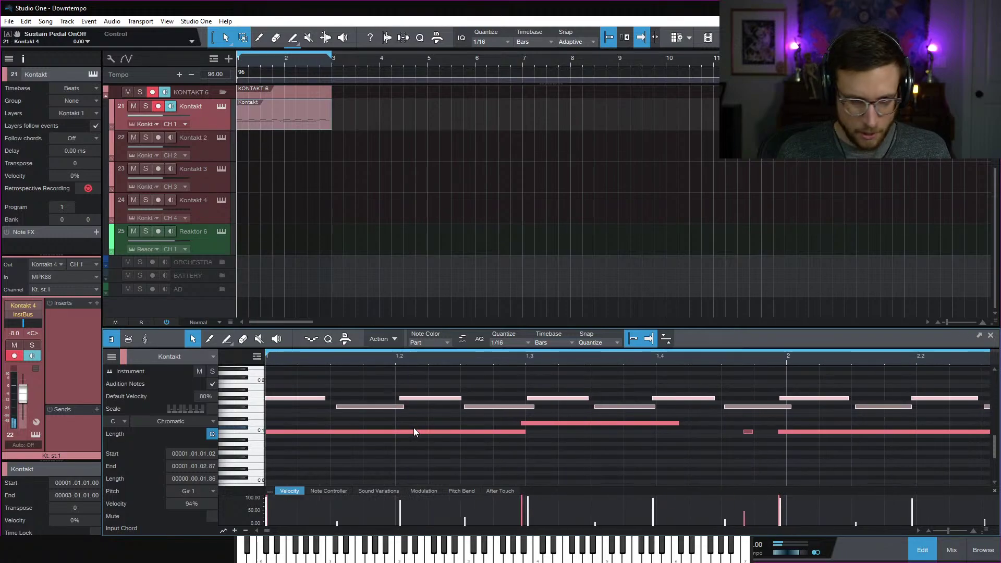
{"action": "left_click", "coordinate": [389, 417]}
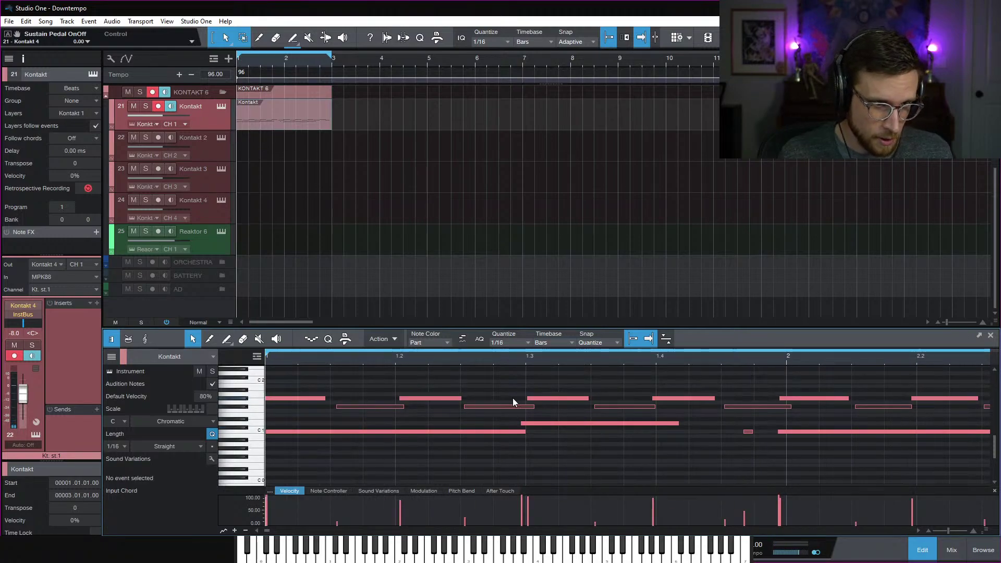
{"action": "scroll", "coordinate": [631, 415], "scroll_direction": "down", "scroll_amount": 3}
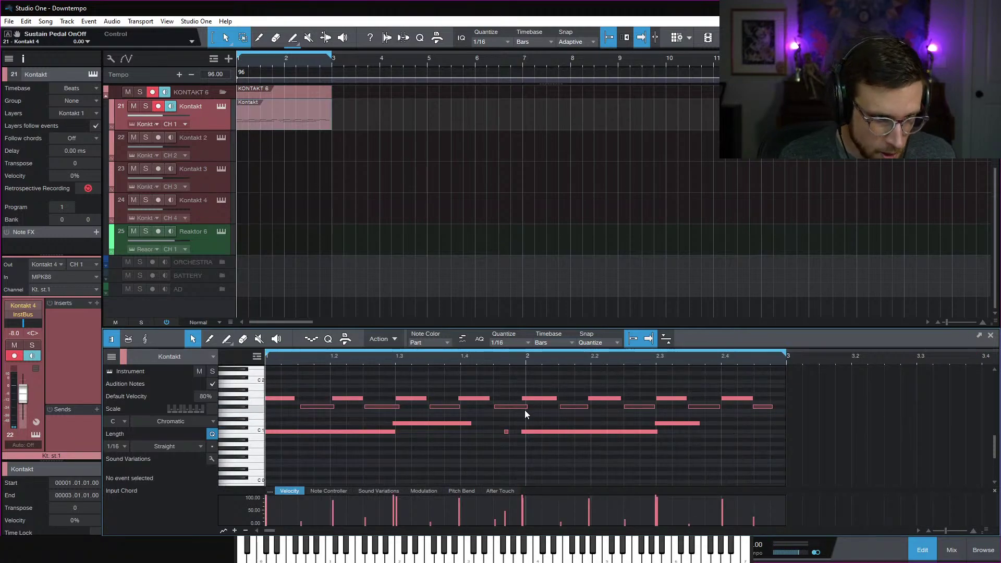
{"action": "scroll", "coordinate": [562, 410], "scroll_direction": "up", "scroll_amount": 3}
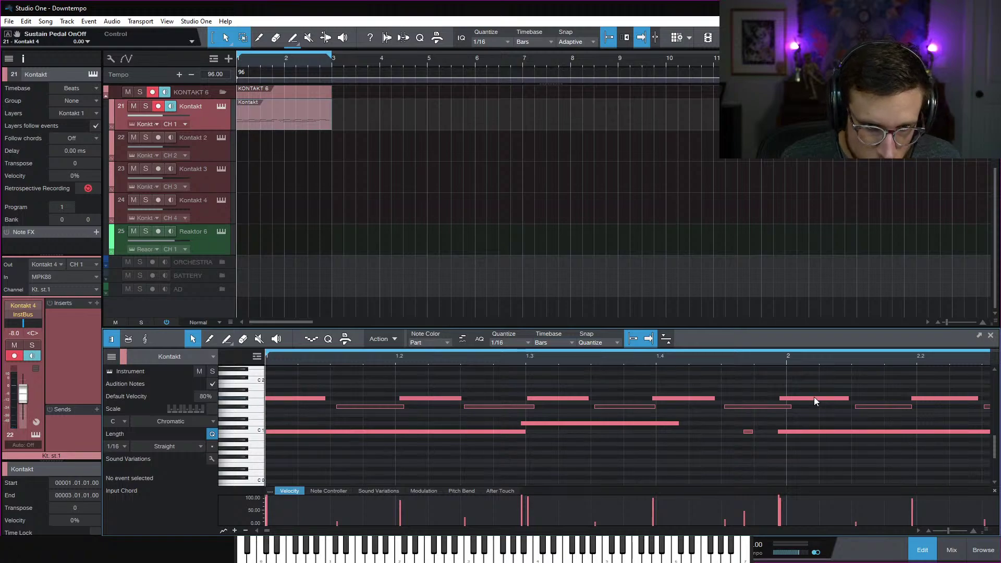
Nudge the G#1 notes near beats 1.4 and 2 to just after the beat and quantize both D1 notes
{"action": "left_click_drag", "start_coordinate": [798, 398], "coordinate": [806, 398]}
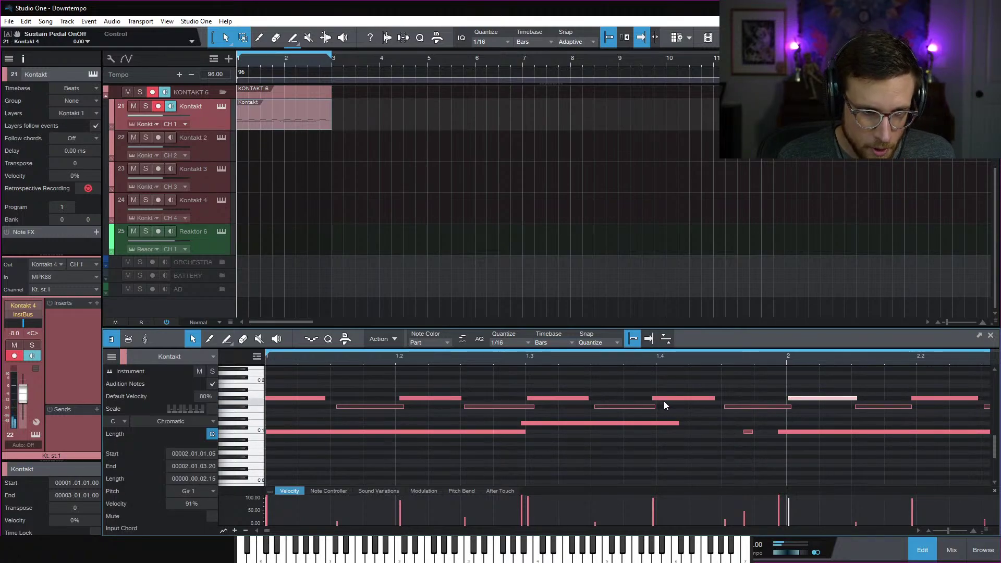
{"action": "left_click_drag", "start_coordinate": [664, 400], "coordinate": [669, 399]}
{"action": "left_click", "coordinate": [552, 423]}
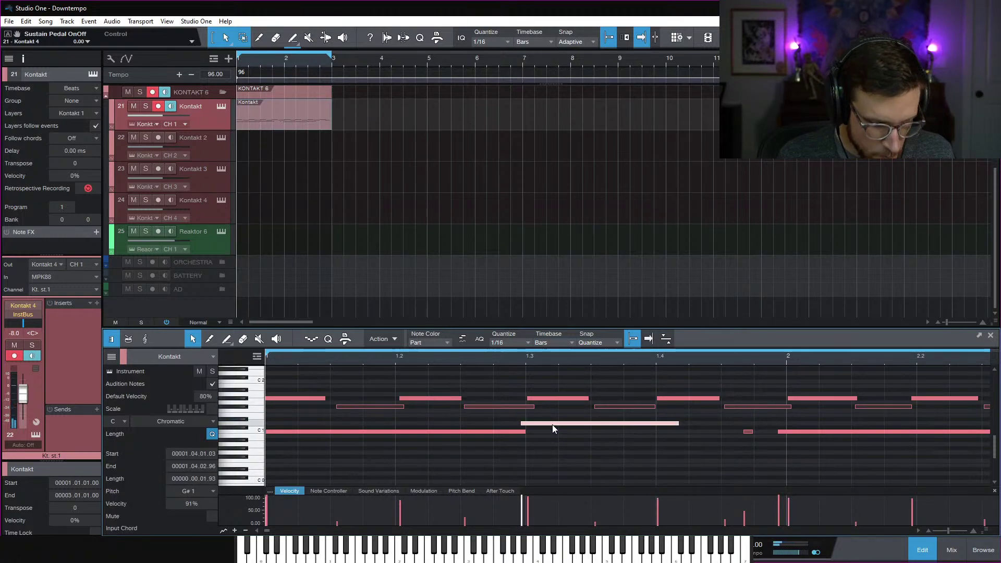
{"action": "key", "text": "q"}
{"action": "scroll", "coordinate": [630, 430], "scroll_direction": "right", "scroll_amount": 3}
{"action": "left_click", "coordinate": [924, 425]}
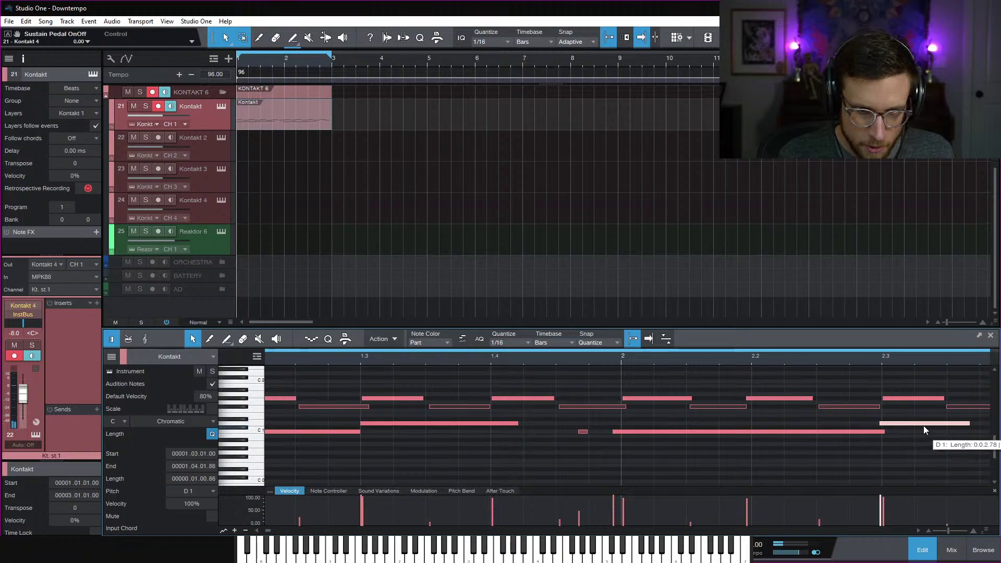
Move the long second-bar C1 note to start at 2.01.01.02 and the short C1 note before it to 1.04.03.93
{"action": "left_click", "coordinate": [636, 432]}
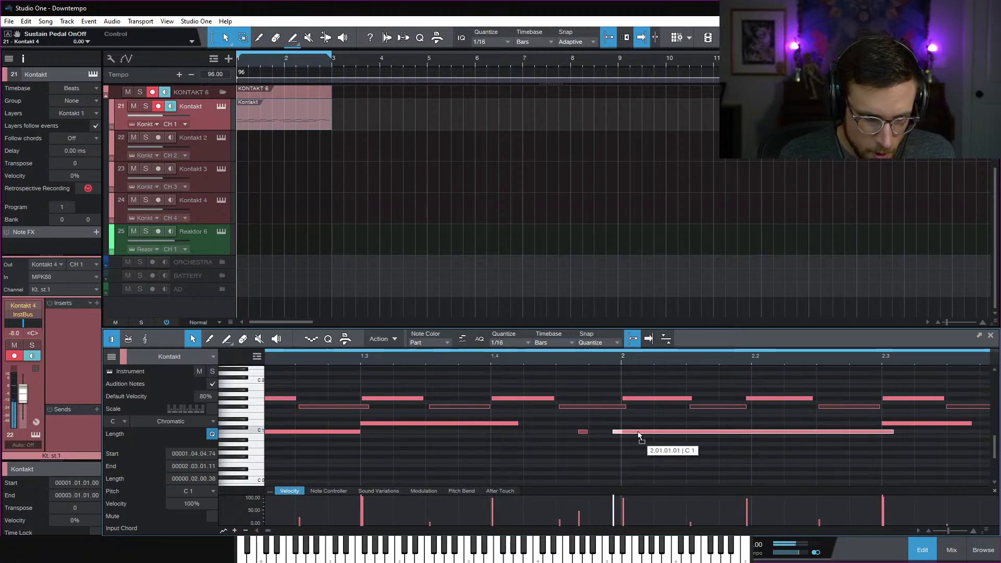
{"action": "left_click_drag", "start_coordinate": [638, 432], "coordinate": [640, 435]}
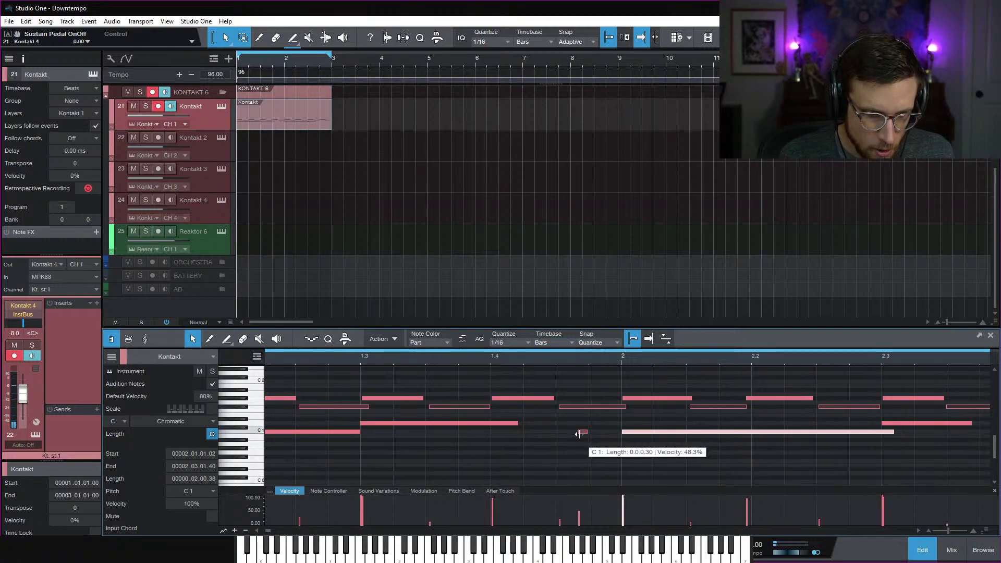
{"action": "scroll", "coordinate": [583, 432], "scroll_direction": "left", "scroll_amount": 3}
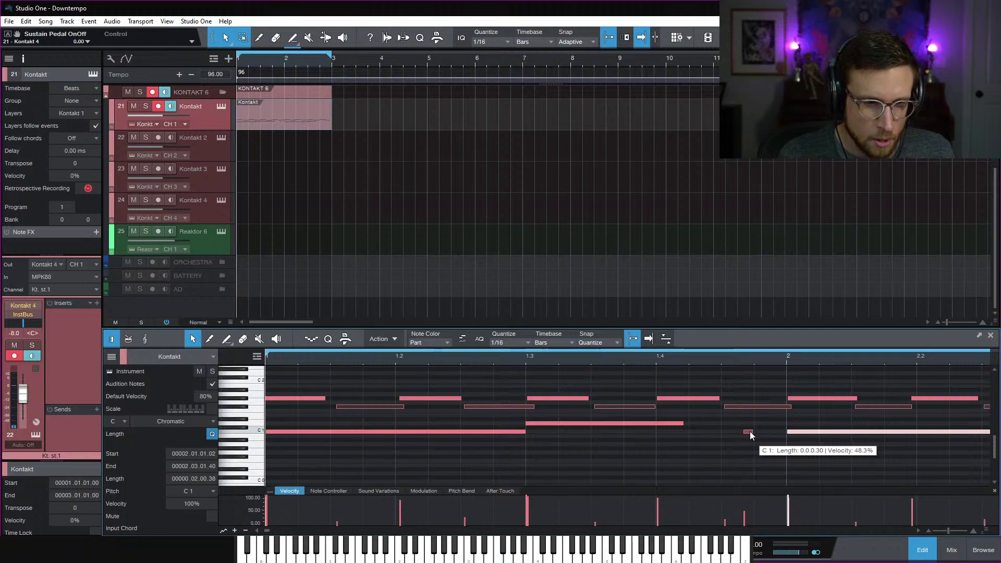
{"action": "left_click_drag", "start_coordinate": [750, 434], "coordinate": [758, 430]}
Play the loop, move the short C1 note to start at 1.04.04.06 and lower its velocity to 18%
{"action": "key", "text": "space"}
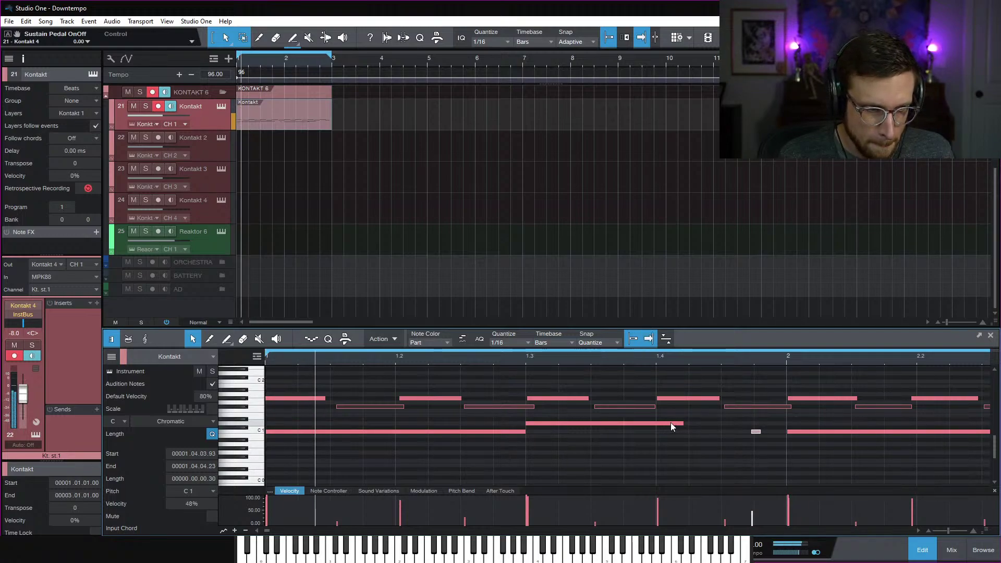
{"action": "left_click", "coordinate": [395, 431]}
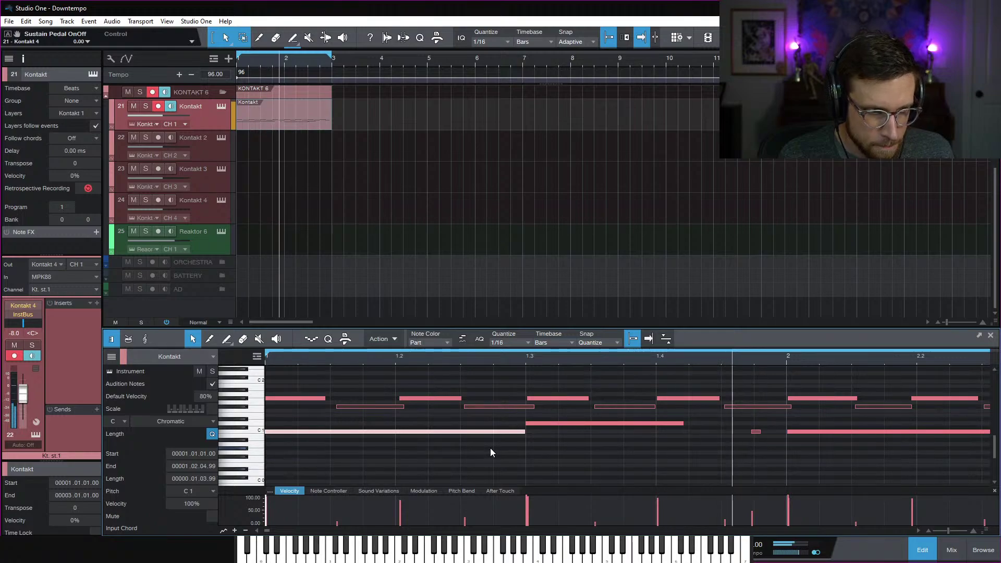
{"action": "left_click_drag", "start_coordinate": [623, 434], "coordinate": [627, 434]}
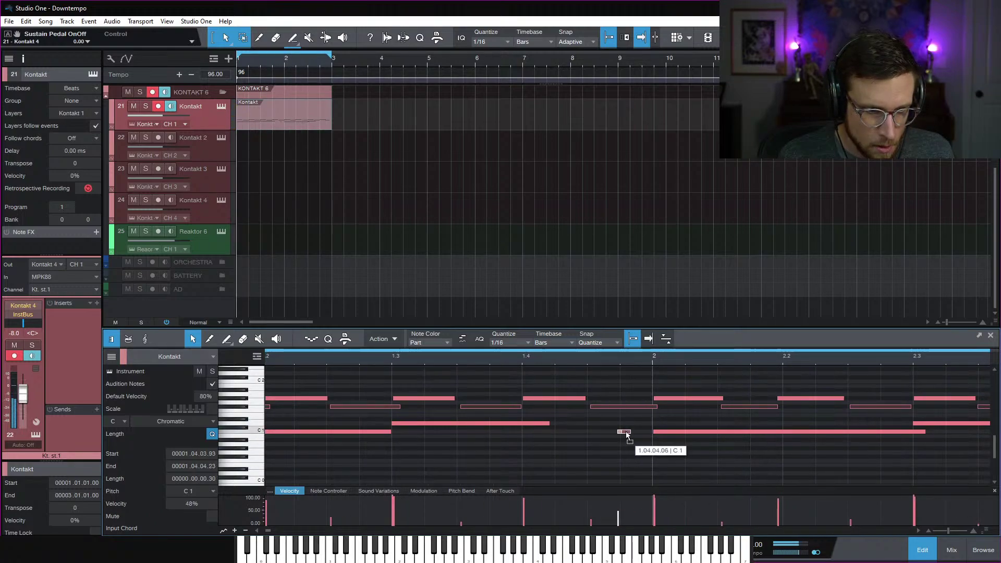
{"action": "left_click", "coordinate": [570, 357]}
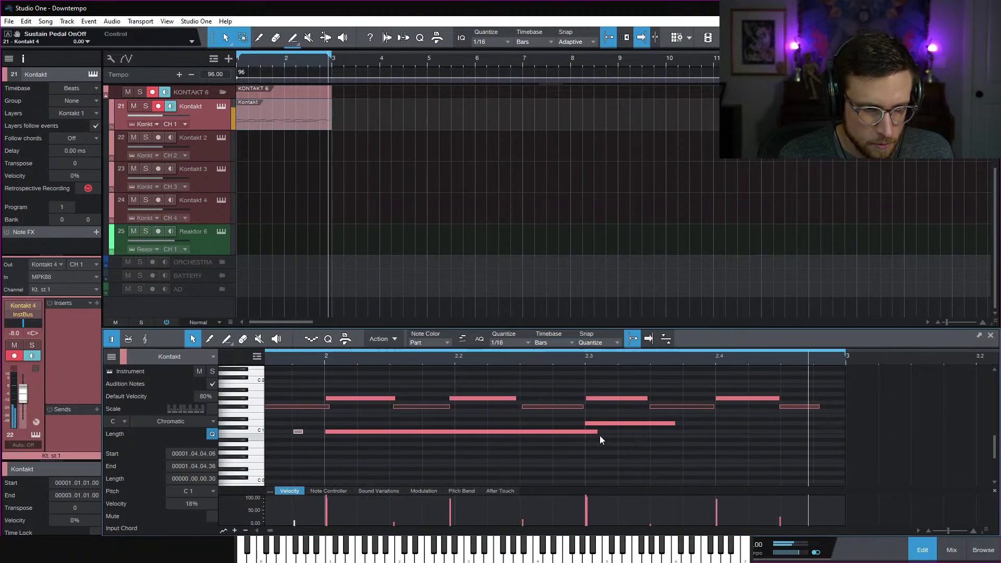
Nudge the last two F#1 notes in bar 2 slightly later, starting the first of them at 2.03.02.98
{"action": "left_click", "coordinate": [635, 443]}
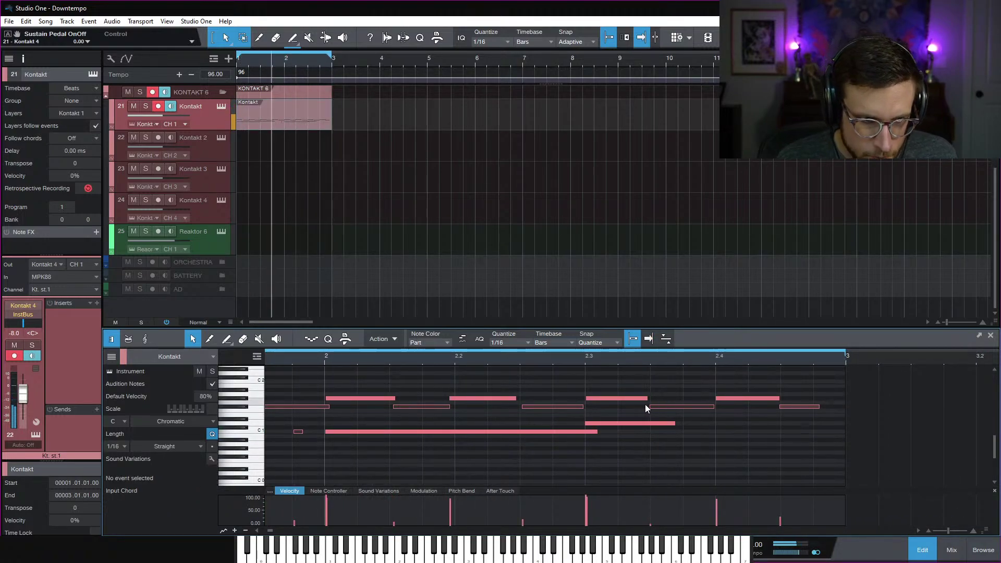
{"action": "left_click_drag", "start_coordinate": [678, 405], "coordinate": [680, 406]}
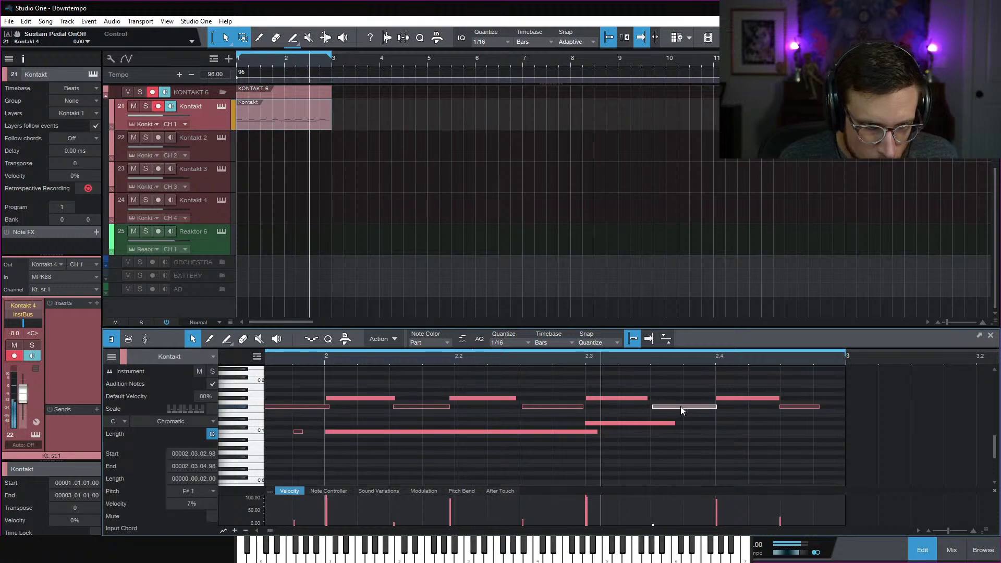
{"action": "left_click", "coordinate": [805, 408]}
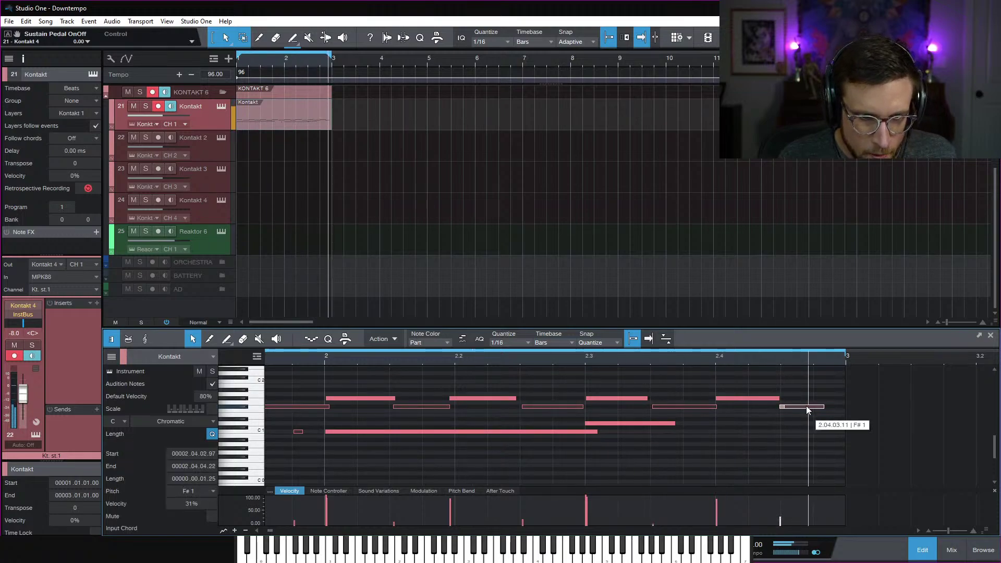
{"action": "left_click", "coordinate": [748, 442]}
{"action": "key", "text": "w"}
{"action": "key", "text": "w"}
{"action": "key", "text": "w"}
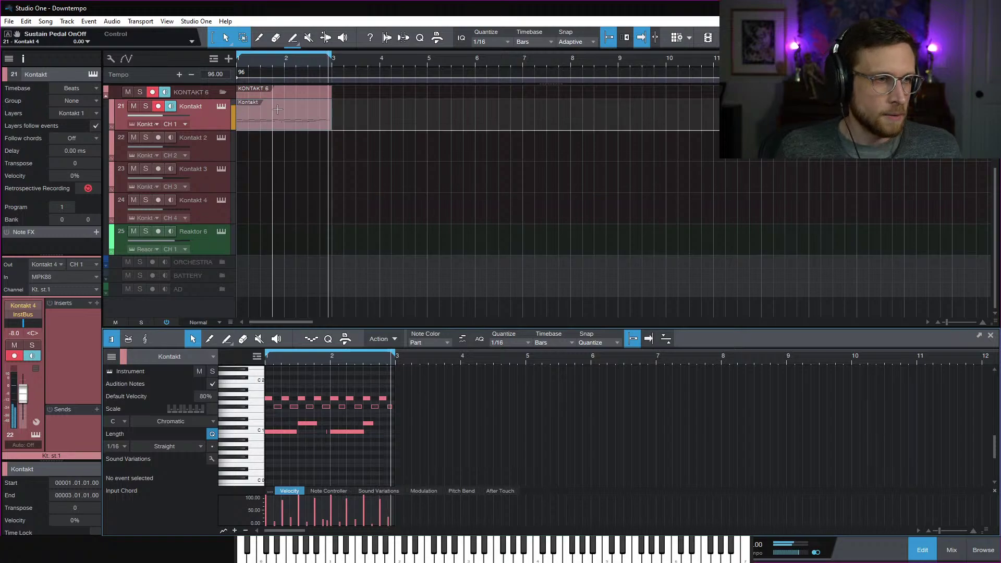
Open the Drum Lab instrument and overdub a two-note percussion part above C2 across the two-bar loop
{"action": "left_click", "coordinate": [220, 106]}
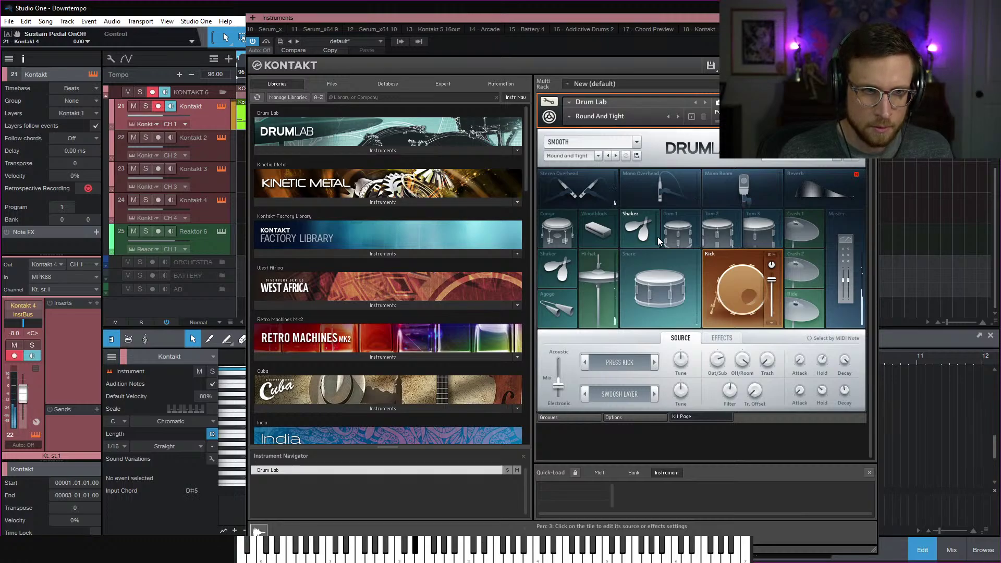
{"action": "key", "text": "F11"}
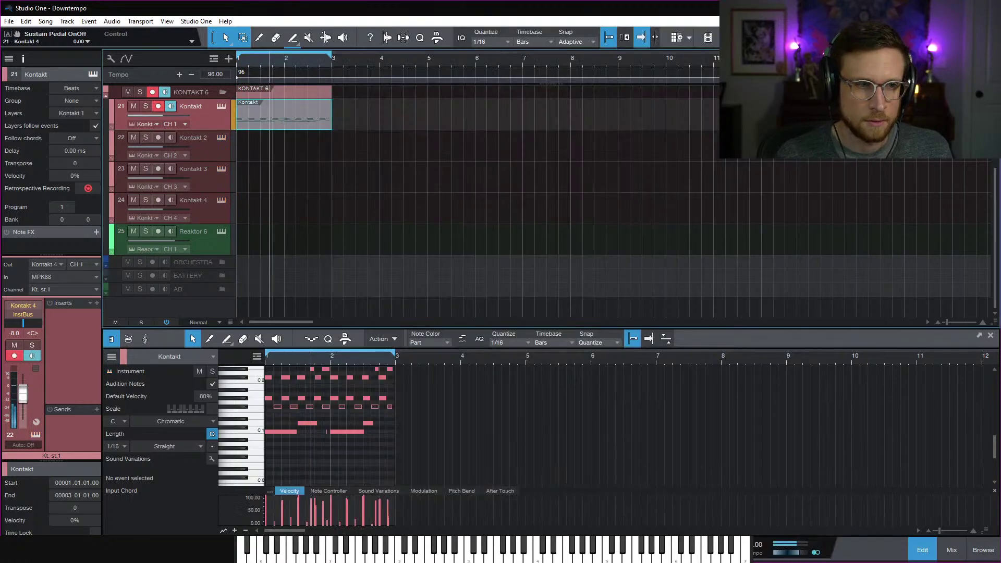
{"action": "left_click", "coordinate": [411, 401]}
Nudge the C#2 notes near beats 1.2, 1.3 and 1.4 closer to the beat, starting the last of them at 1.04.01.13
{"action": "scroll", "coordinate": [417, 396], "scroll_direction": "up", "scroll_amount": 1}
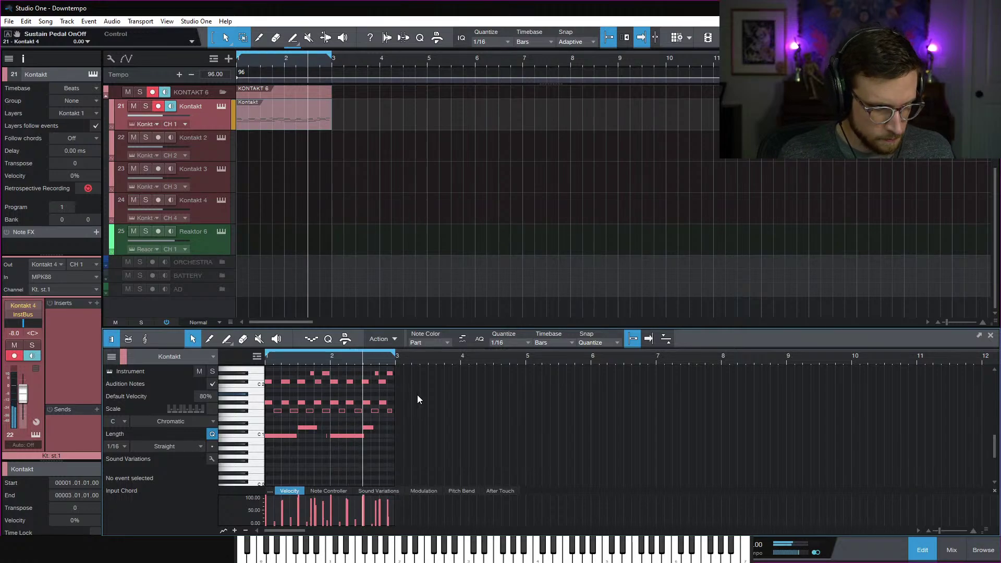
{"action": "scroll", "coordinate": [418, 394], "scroll_direction": "up", "scroll_amount": 1}
{"action": "key", "text": "e"}
{"action": "key", "text": "e"}
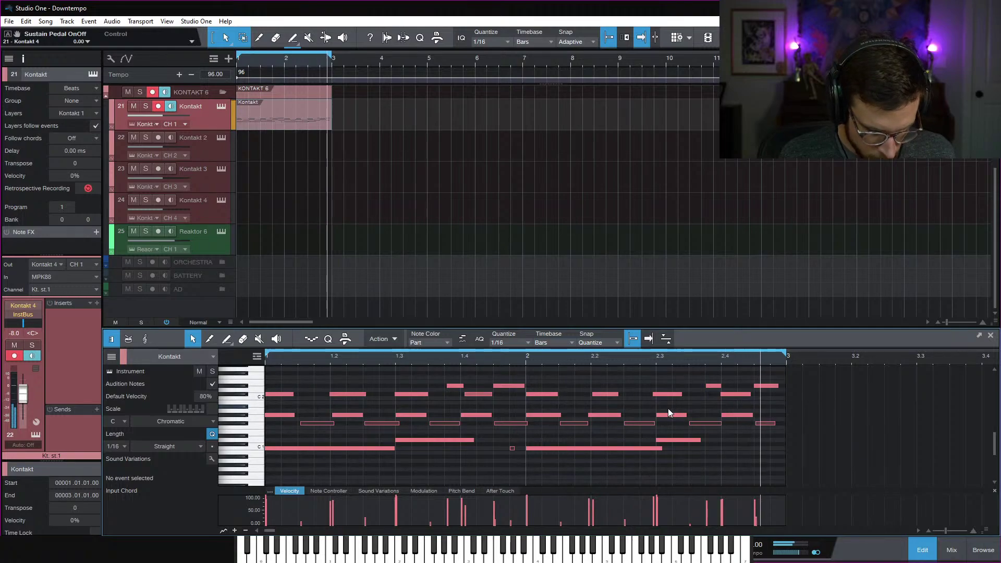
{"action": "key", "text": "e"}
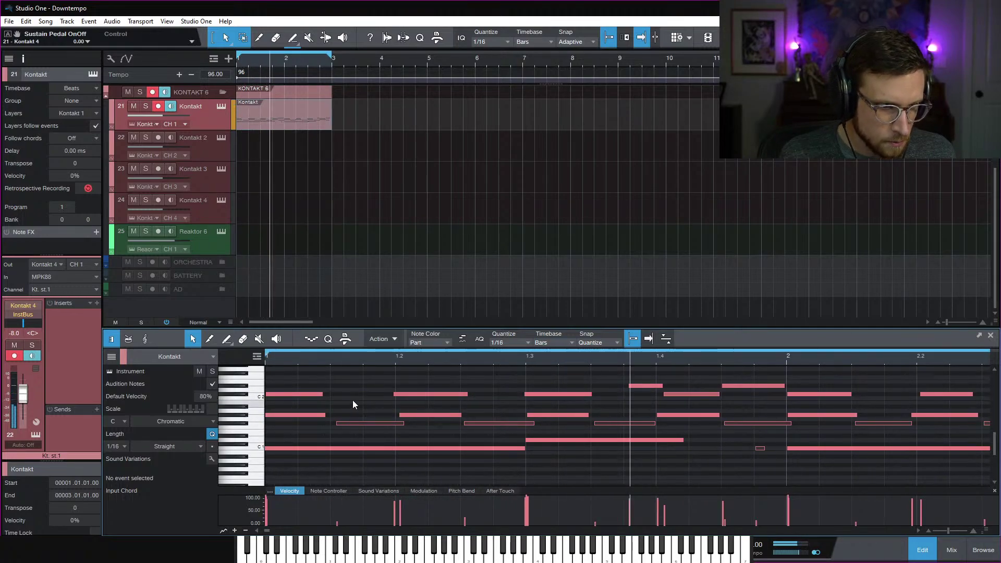
{"action": "left_click", "coordinate": [244, 397]}
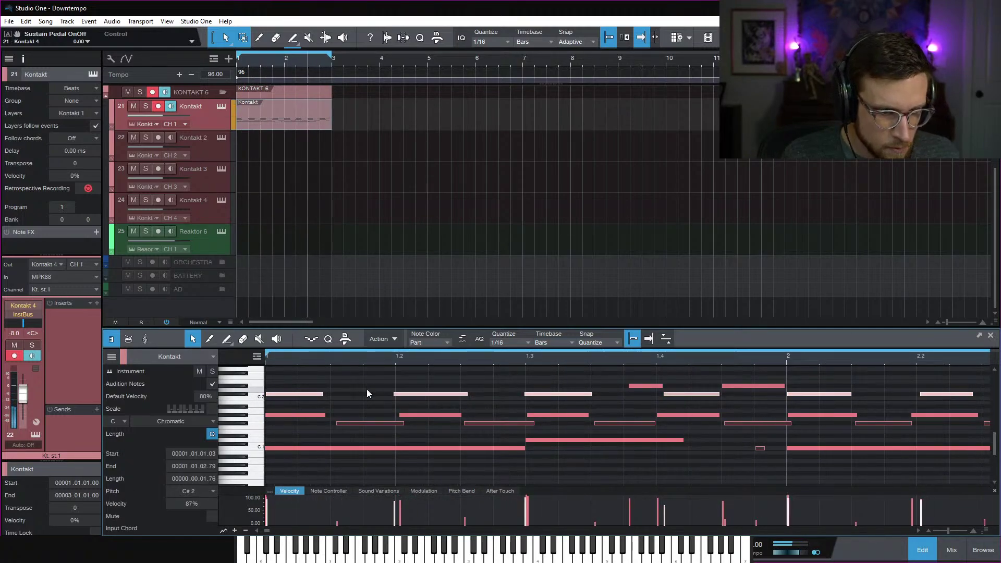
{"action": "left_click_drag", "start_coordinate": [411, 394], "coordinate": [414, 395]}
{"action": "left_click_drag", "start_coordinate": [538, 394], "coordinate": [548, 394]}
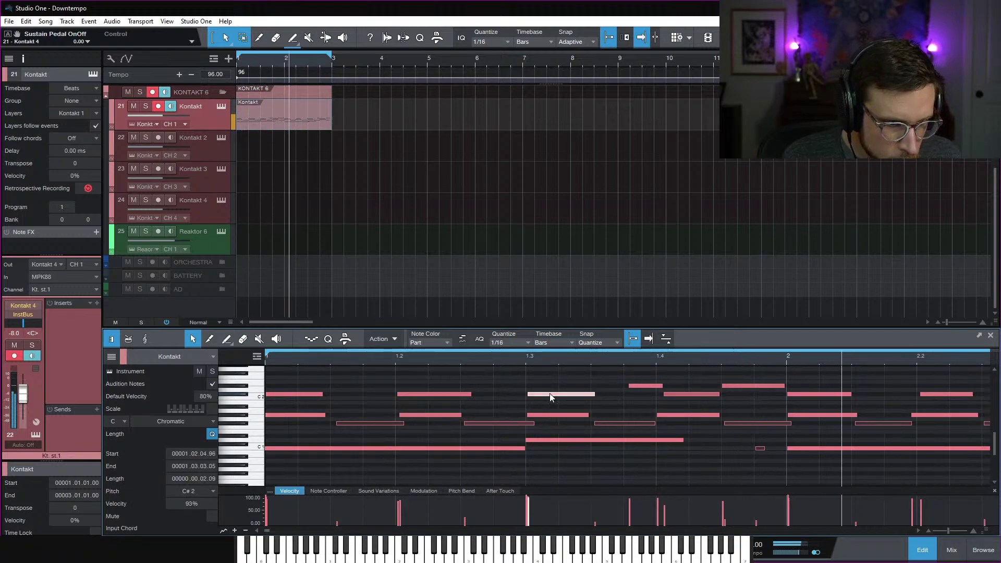
{"action": "left_click", "coordinate": [680, 395]}
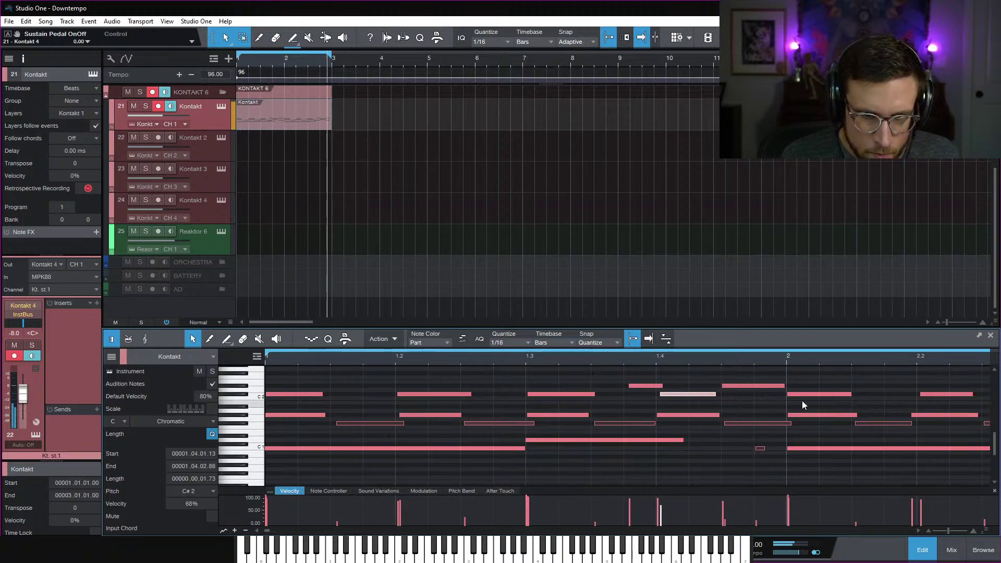
Tighten the C#2 notes near beats 2.3 and 2.4, starting the last one at 2.04.01.05
{"action": "scroll", "coordinate": [797, 401], "scroll_direction": "right", "scroll_amount": 5}
{"action": "left_click_drag", "start_coordinate": [670, 394], "coordinate": [680, 395]}
{"action": "left_click_drag", "start_coordinate": [805, 394], "coordinate": [808, 395]}
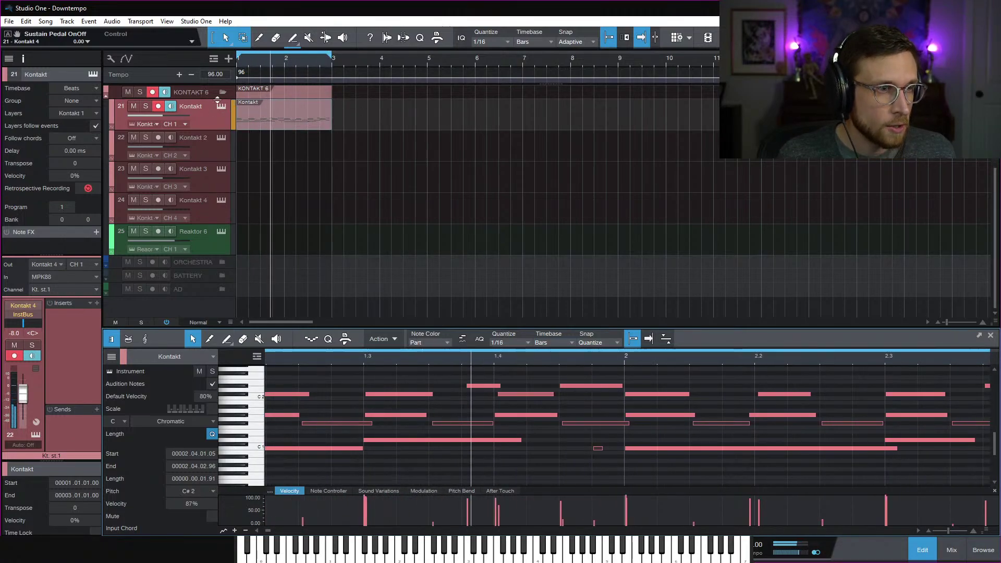
Examine Drum Lab's Stereo Overhead channel by trying its mute and viewing its output routing options
{"action": "key", "text": "F11"}
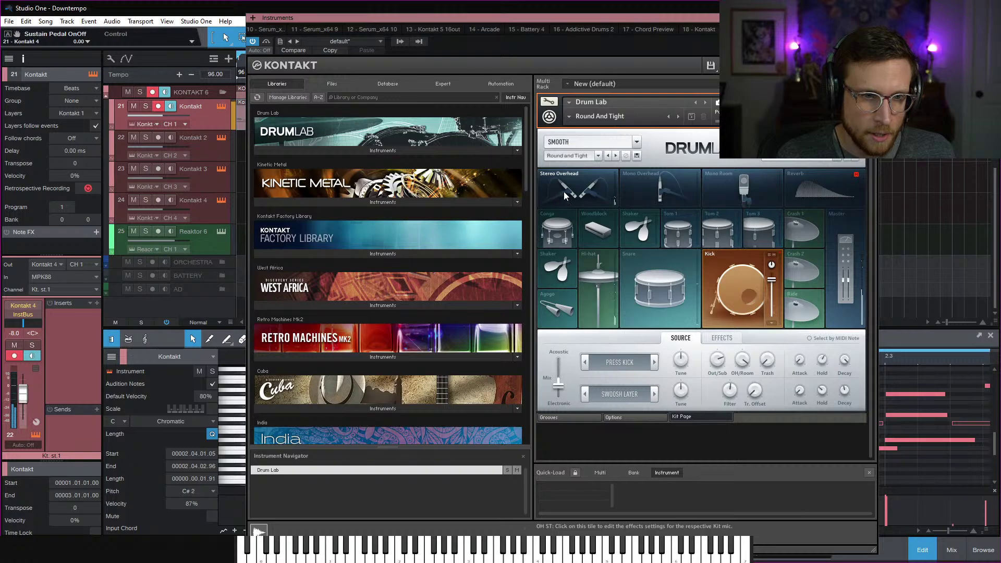
{"action": "left_click", "coordinate": [577, 194]}
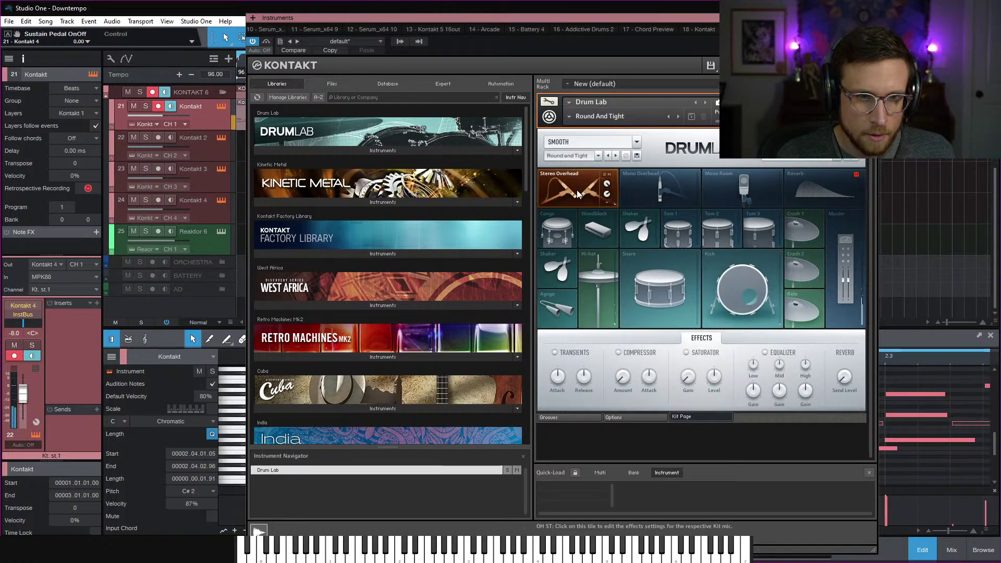
{"action": "left_click", "coordinate": [608, 175]}
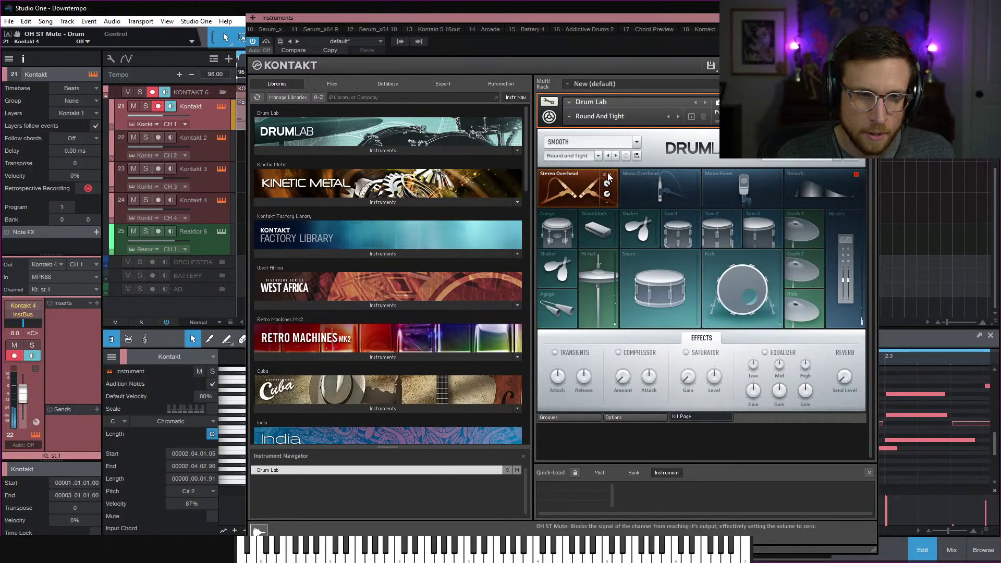
{"action": "left_click", "coordinate": [608, 204]}
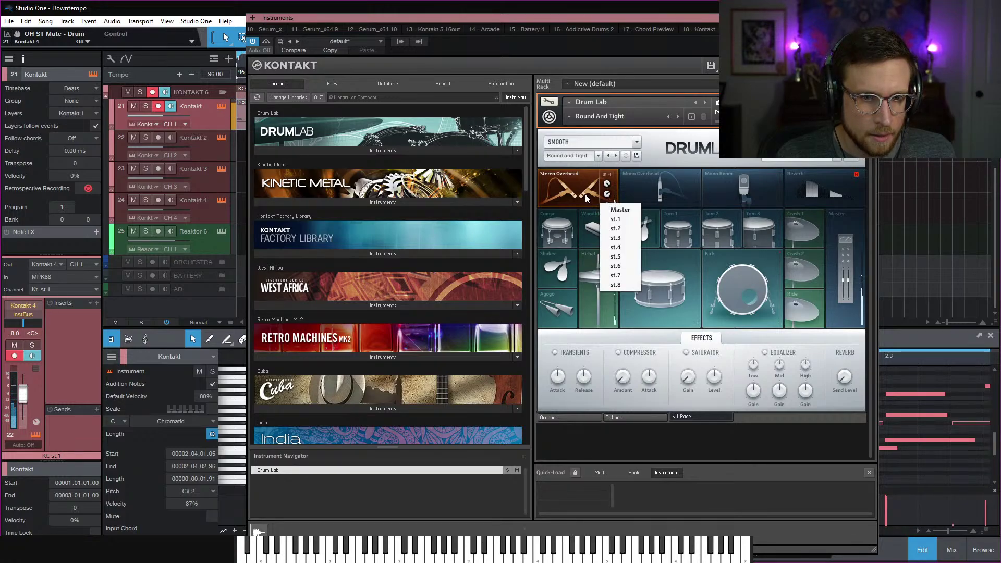
{"action": "left_click", "coordinate": [586, 198]}
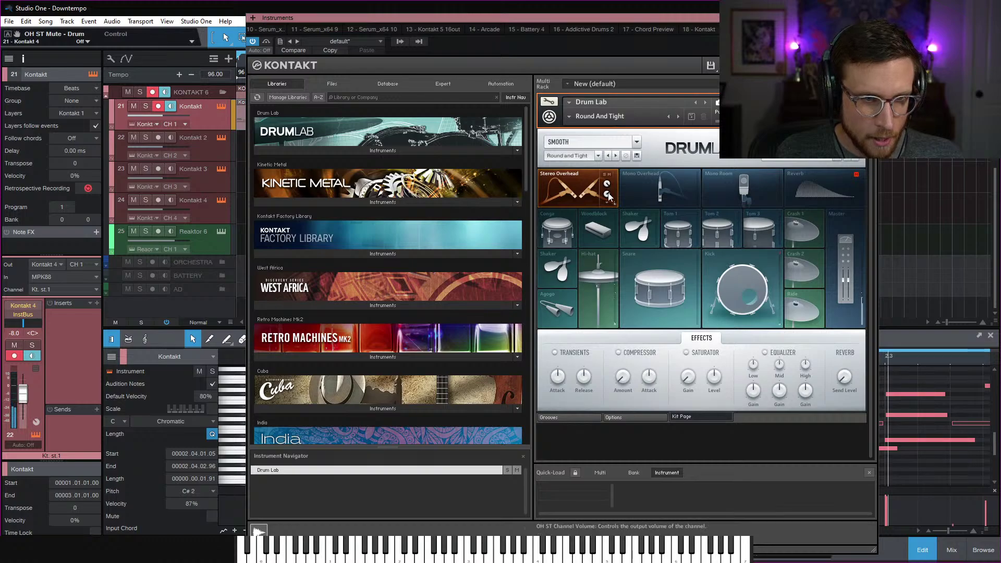
{"action": "left_click", "coordinate": [606, 204]}
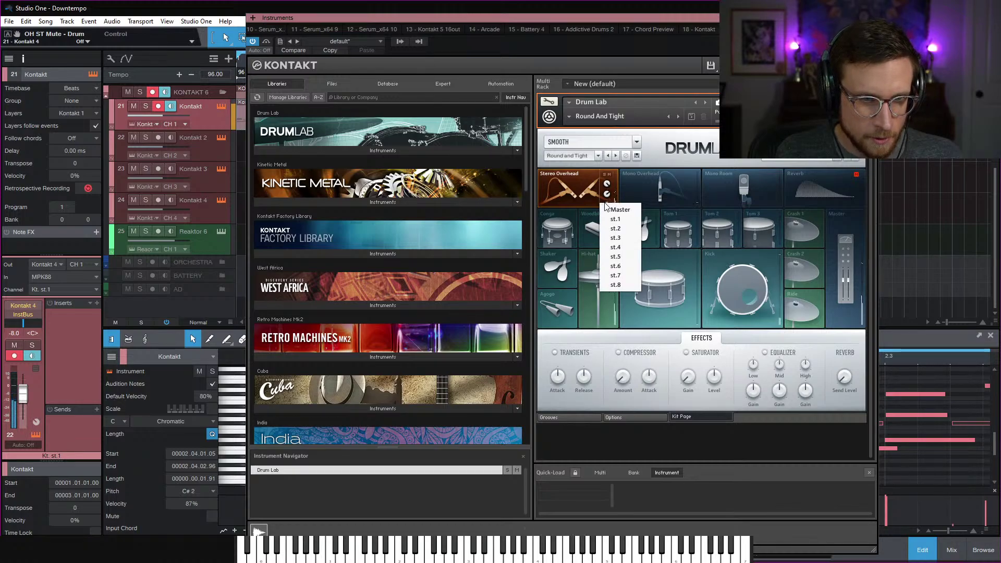
{"action": "left_click", "coordinate": [607, 207]}
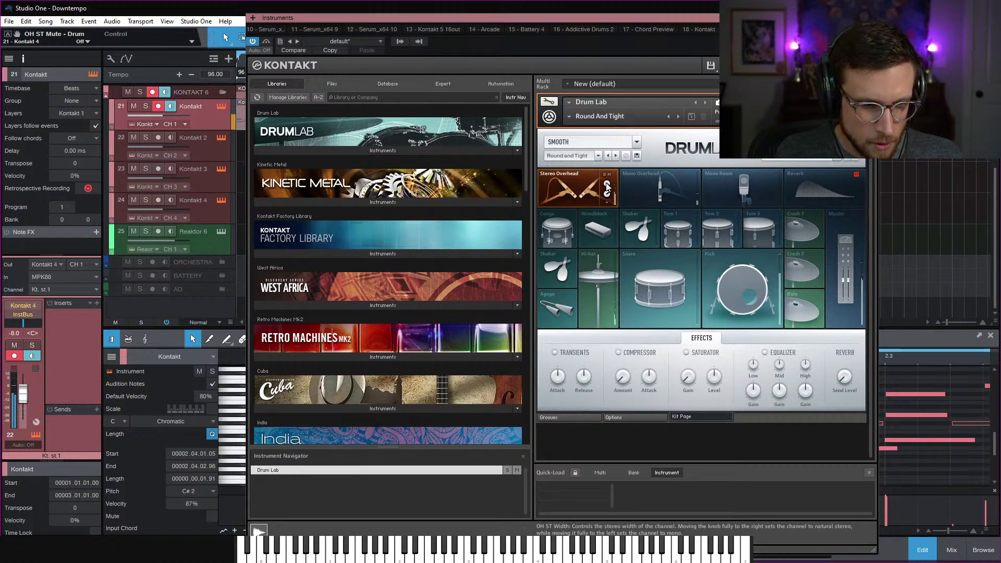
Lower the Stereo Overhead channel's volume in Drum Lab to -18 dB
{"action": "left_click_drag", "start_coordinate": [607, 189], "coordinate": [609, 248]}
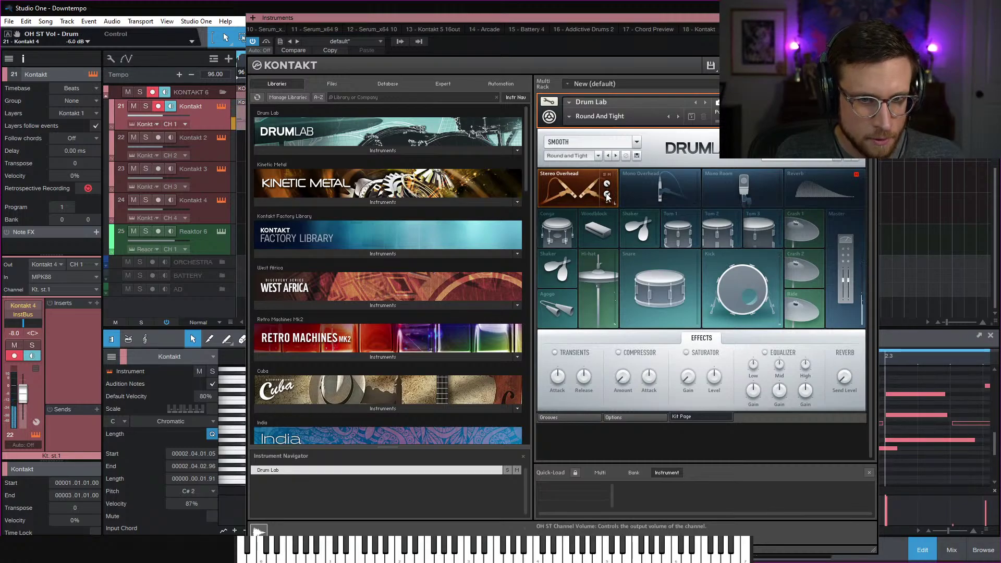
{"action": "mouse_move", "coordinate": [607, 196]}
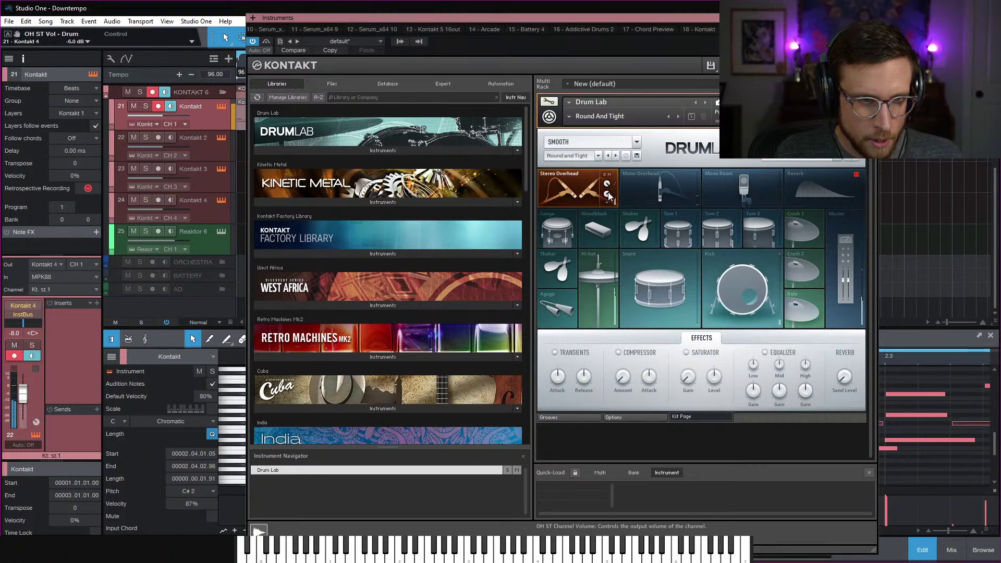
{"action": "left_click_drag", "start_coordinate": [606, 199], "coordinate": [606, 196]}
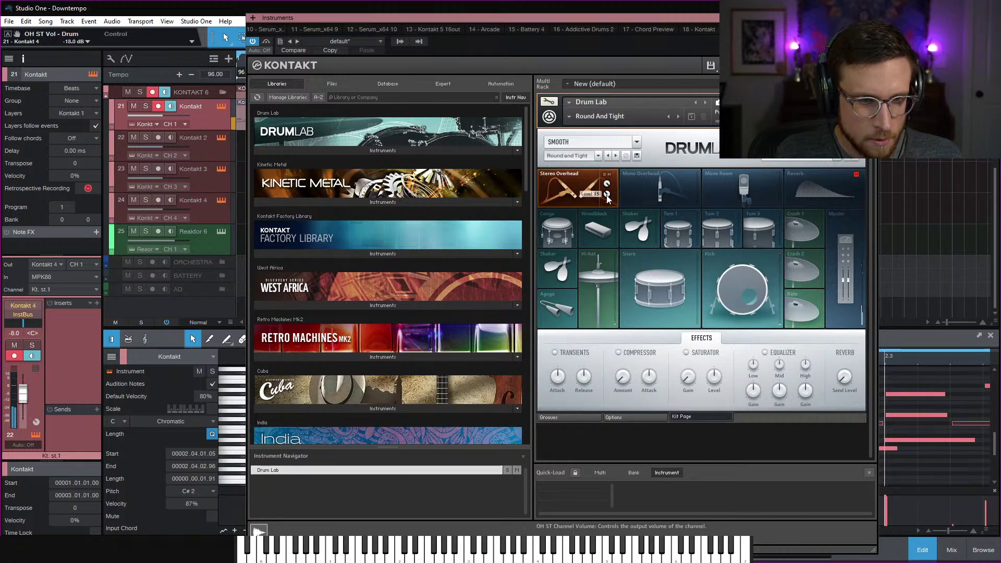
Pan the Drum Lab hi-hat to 16 L and shape its transients with a higher attack and a lower release
{"action": "left_click", "coordinate": [601, 280]}
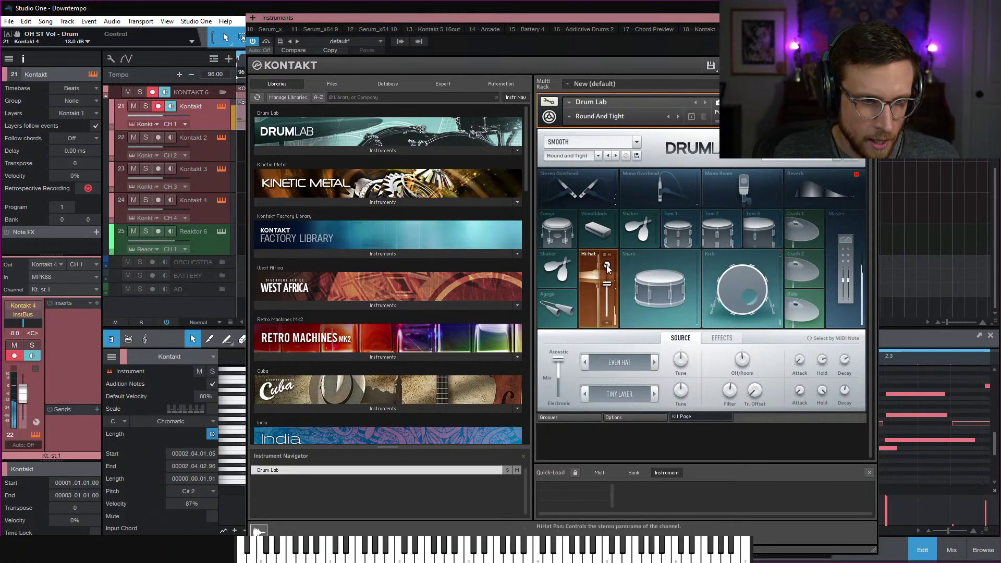
{"action": "mouse_move", "coordinate": [607, 266]}
{"action": "left_mouse_down"}
{"action": "mouse_move", "coordinate": [608, 252]}
{"action": "mouse_move", "coordinate": [605, 264]}
{"action": "left_mouse_up"}
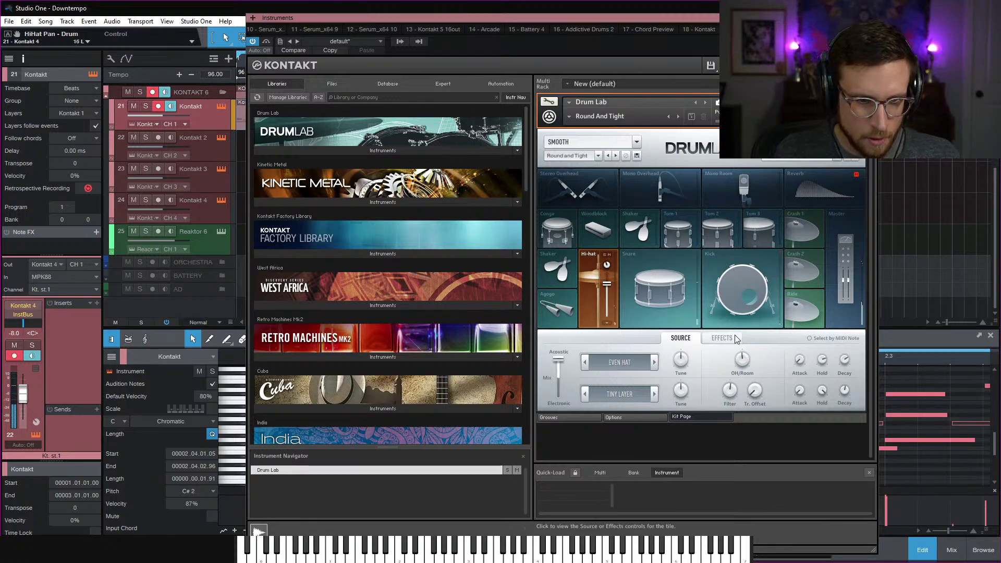
{"action": "left_click", "coordinate": [710, 342]}
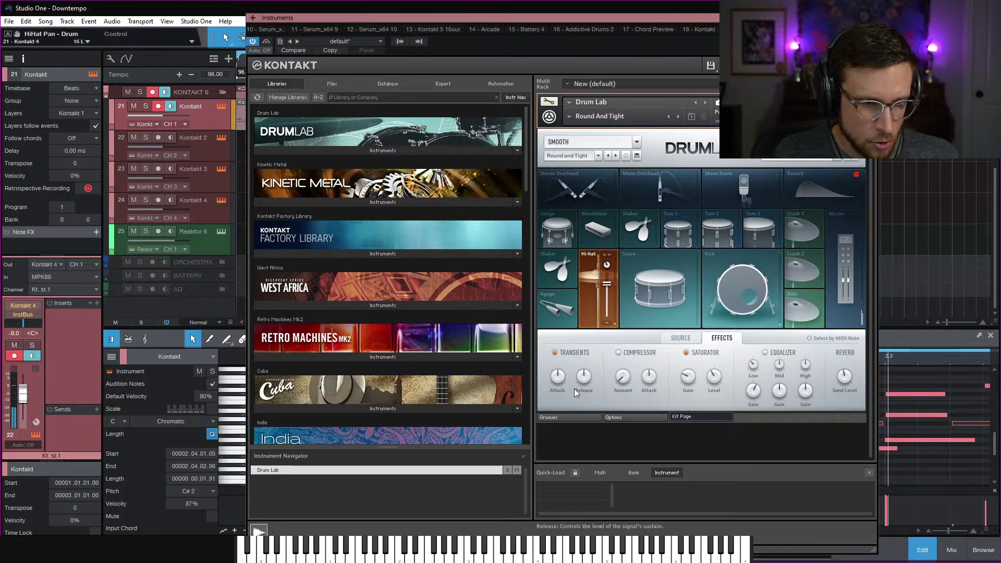
{"action": "left_click_drag", "start_coordinate": [559, 380], "coordinate": [561, 357]}
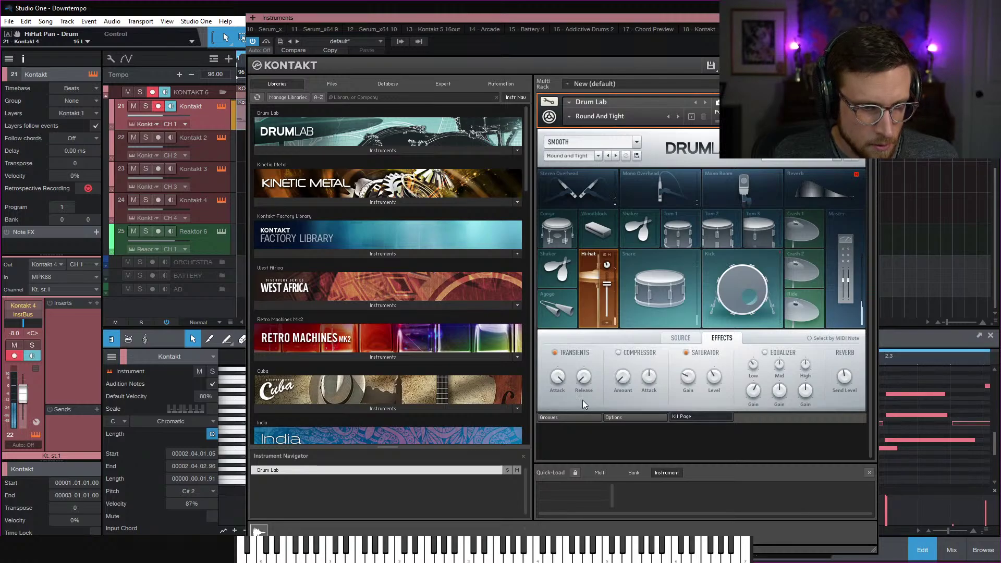
{"action": "left_click_drag", "start_coordinate": [586, 382], "coordinate": [586, 356]}
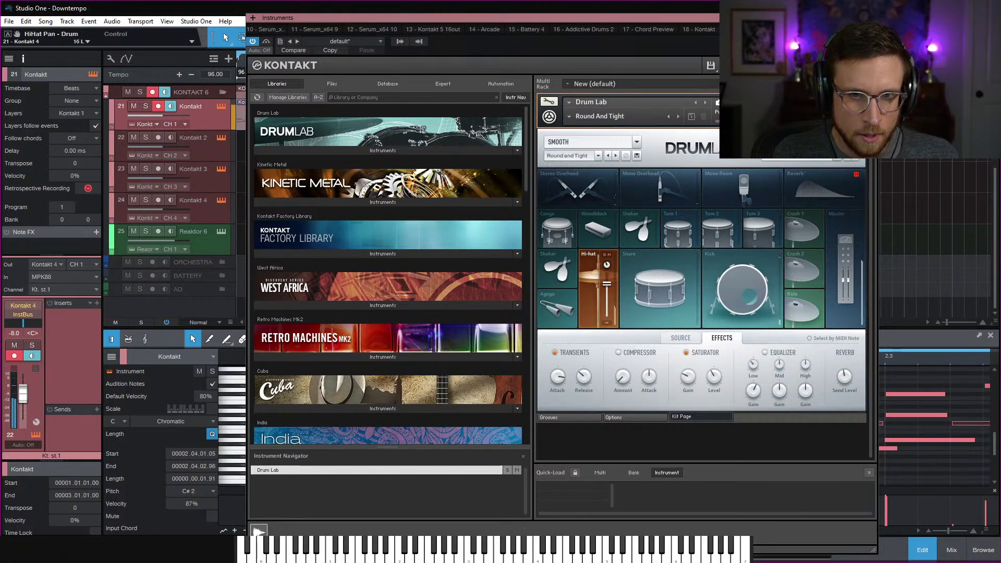
{"action": "left_click", "coordinate": [871, 18]}
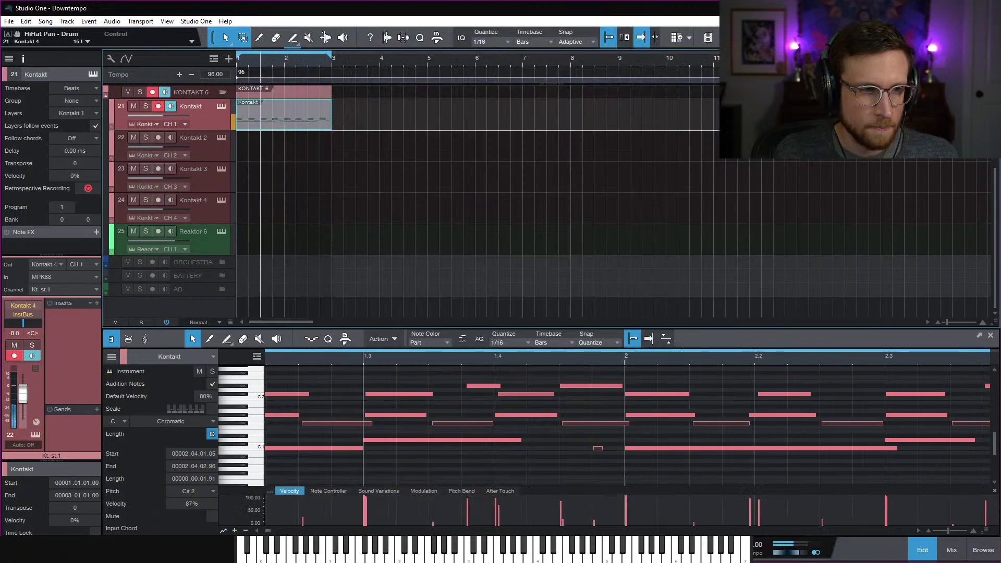
Insert FabFilter Pro-Q 3 on the Kt. st.2 mixer channel and move its window clear of that channel
{"action": "left_click", "coordinate": [952, 550]}
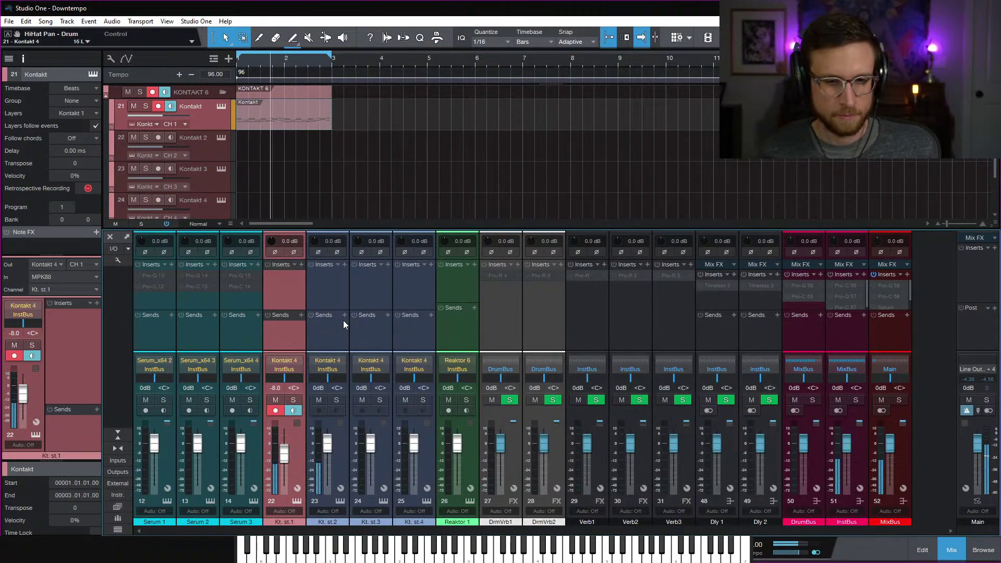
{"action": "left_click", "coordinate": [344, 264]}
{"action": "type", "text": "pro"}
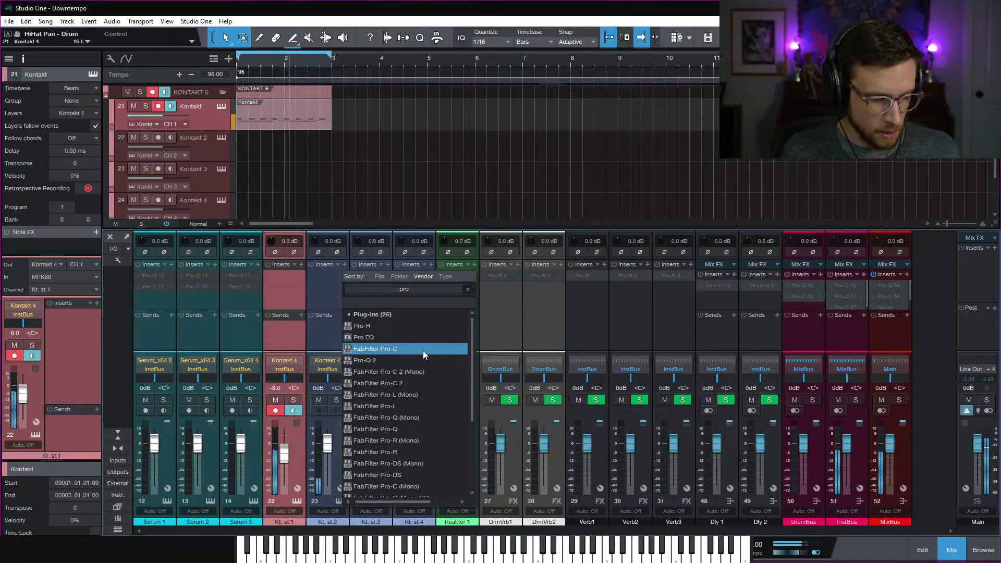
{"action": "type", "text": "-"}
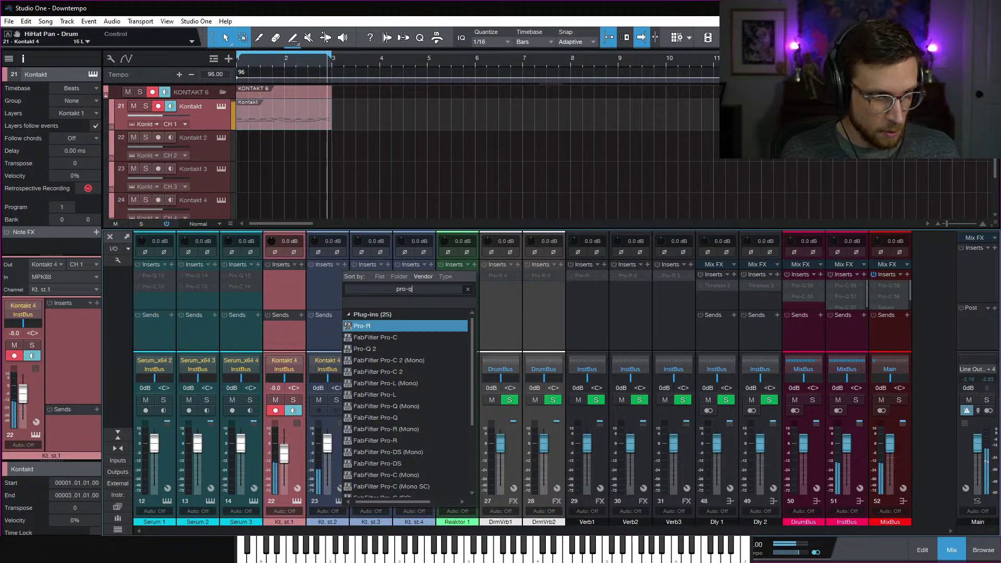
{"action": "type", "text": "q"}
{"action": "double_click", "coordinate": [414, 392]}
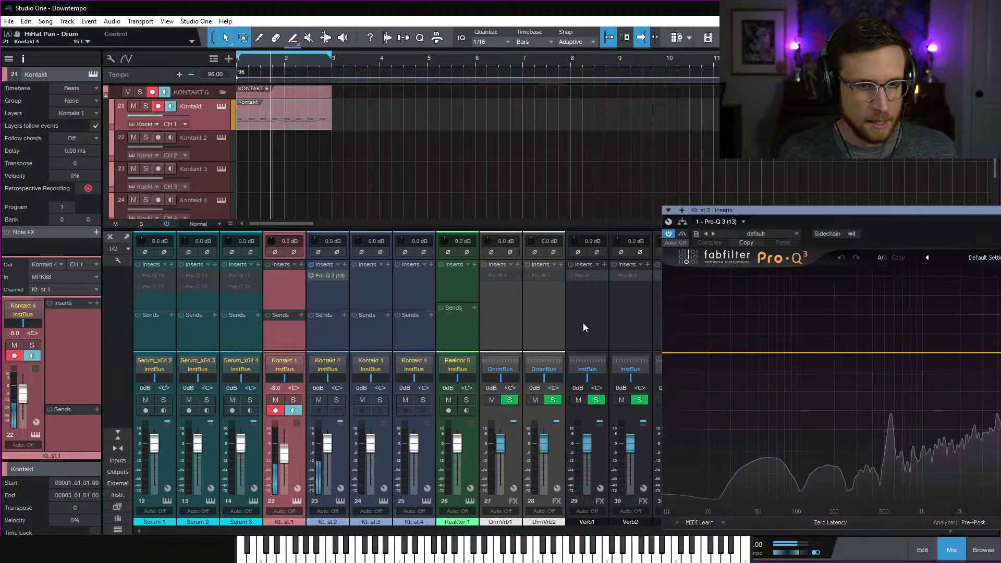
{"action": "left_click_drag", "start_coordinate": [752, 223], "coordinate": [644, 109]}
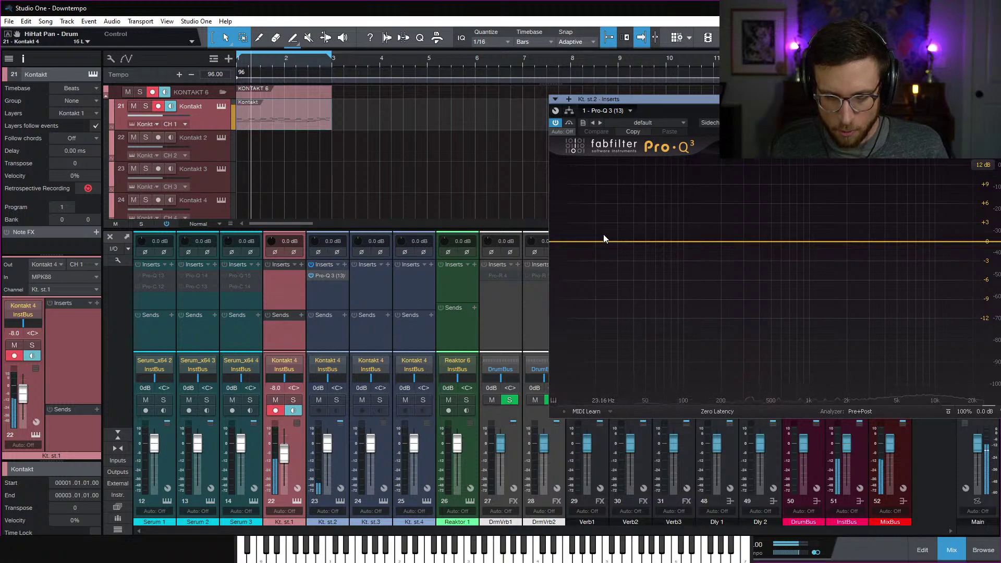
Add a 30 dB/oct low-cut band in Pro-Q 3, solo Kt. st.2 and set the cutoff to 181.92 Hz
{"action": "left_click", "coordinate": [563, 242]}
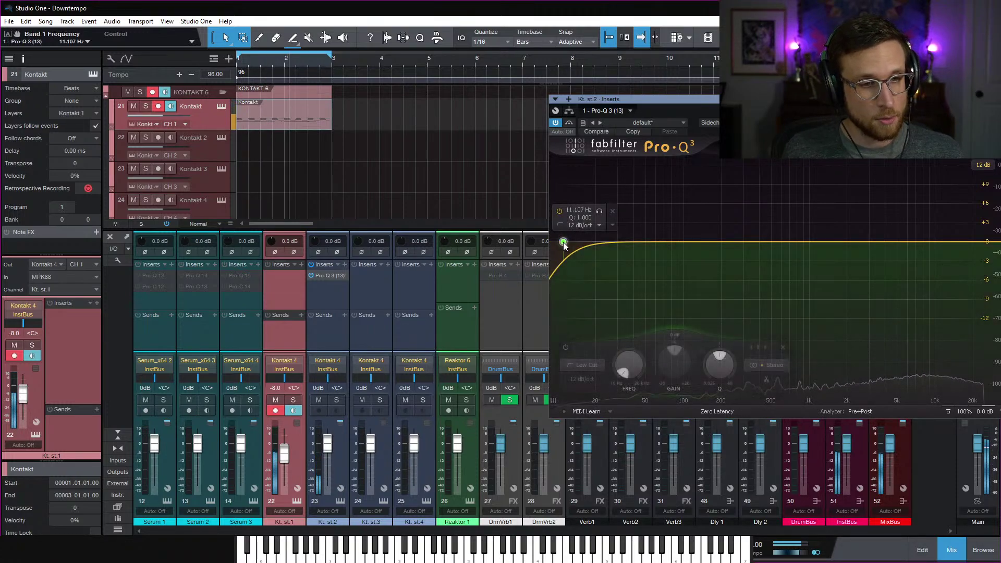
{"action": "scroll", "coordinate": [563, 243], "scroll_direction": "up", "scroll_amount": 3}
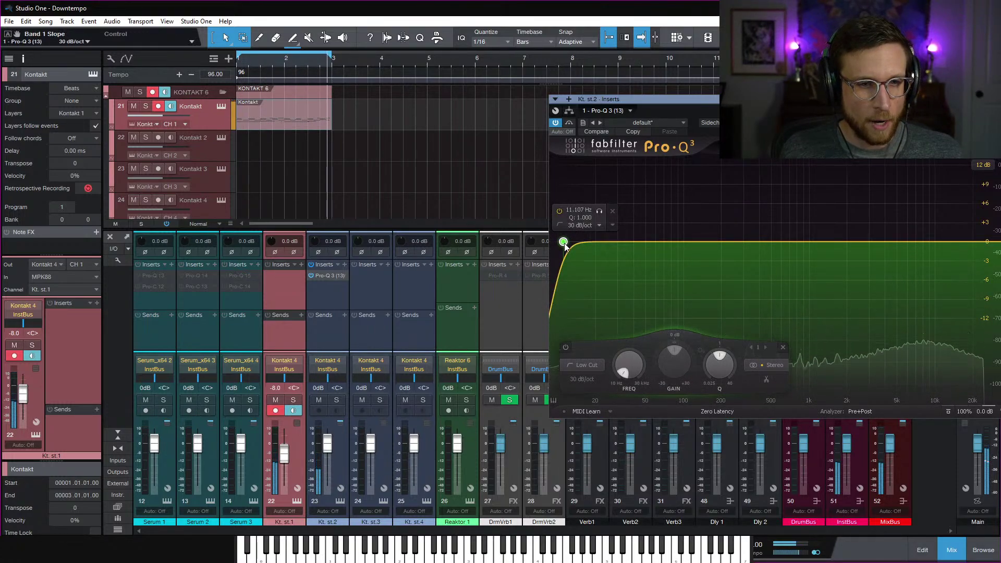
{"action": "left_click_drag", "start_coordinate": [563, 242], "coordinate": [616, 242]}
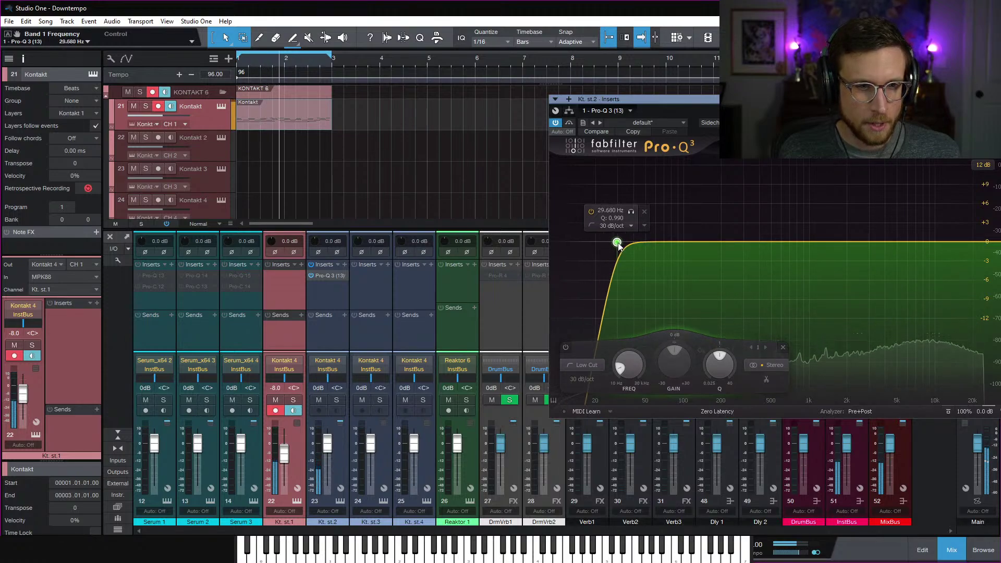
{"action": "left_click", "coordinate": [336, 399]}
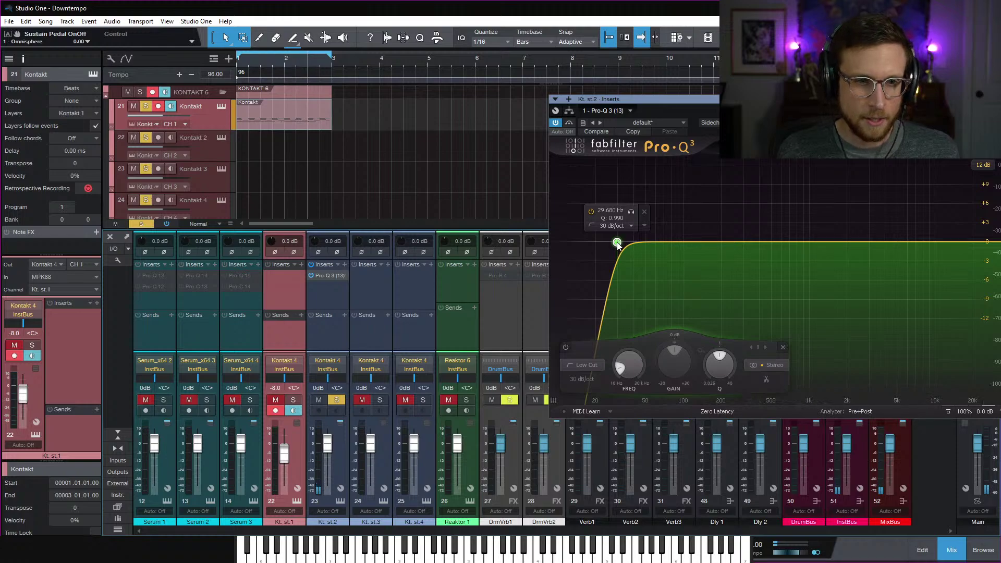
{"action": "left_click_drag", "start_coordinate": [617, 245], "coordinate": [718, 248]}
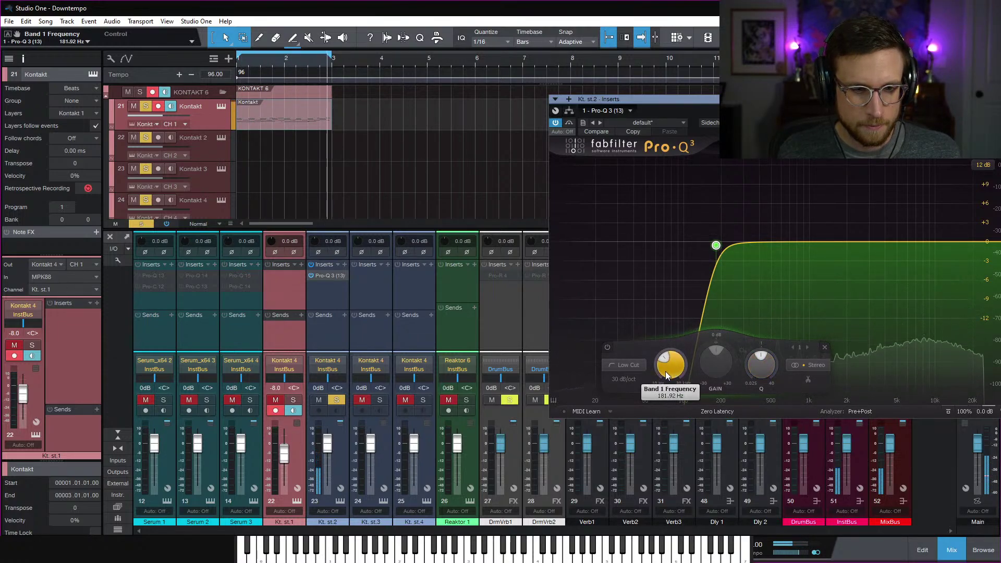
Raise the low-cut band's frequency to 220.95 Hz in Pro-Q 3 and set its slope to 48 dB/oct
{"action": "scroll", "coordinate": [667, 370], "scroll_direction": "up", "scroll_amount": 1}
{"action": "mouse_move", "coordinate": [667, 370]}
{"action": "left_mouse_down"}
{"action": "mouse_move", "coordinate": [666, 340]}
{"action": "mouse_move", "coordinate": [668, 376]}
{"action": "mouse_move", "coordinate": [669, 358]}
{"action": "left_mouse_up"}
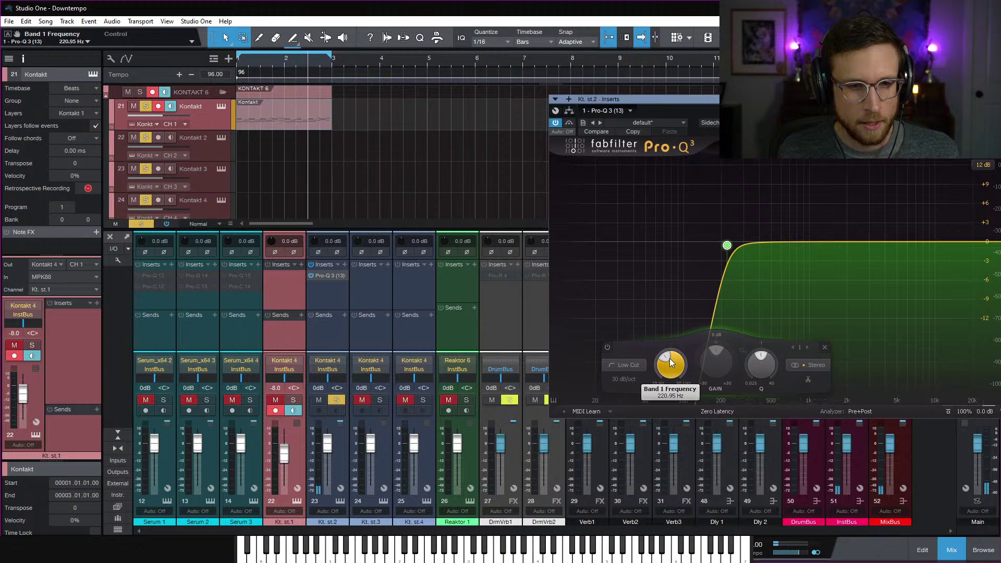
{"action": "left_click", "coordinate": [628, 379]}
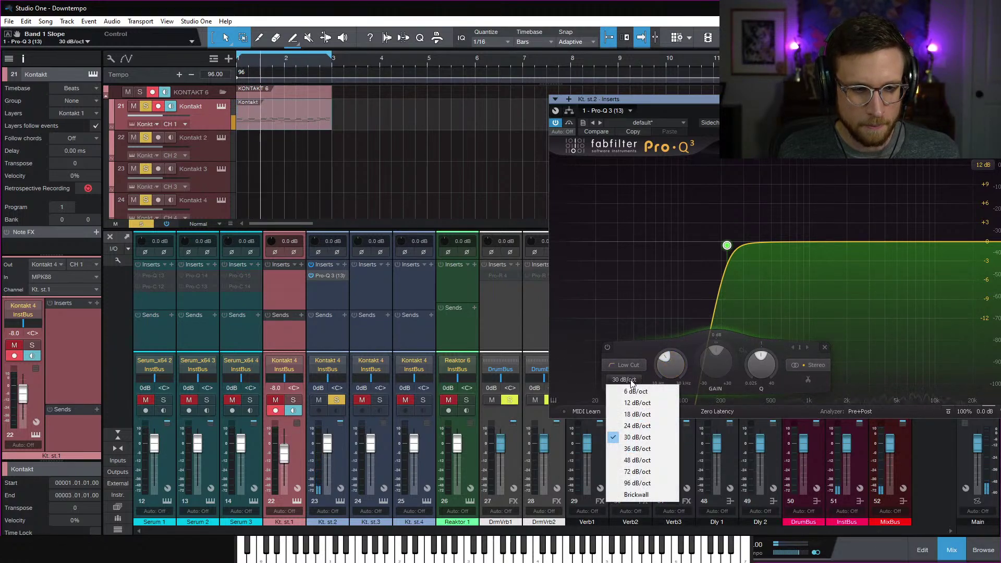
{"action": "left_click", "coordinate": [637, 460]}
Add a bell band at 514.78 Hz with a Q of 7.711 and +4.45 dB gain, close Pro-Q 3 and save the song
{"action": "mouse_move", "coordinate": [727, 245]}
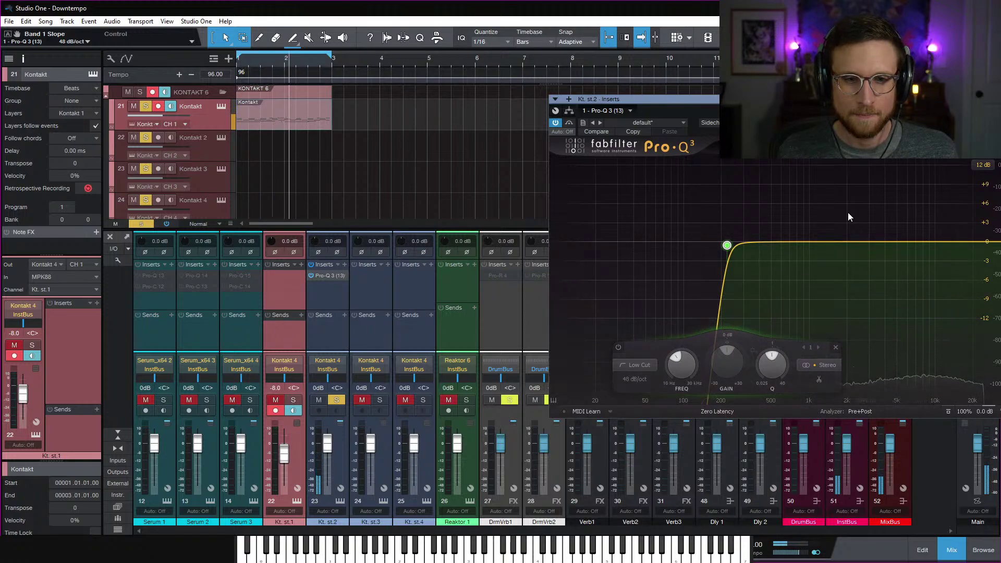
{"action": "left_click_drag", "start_coordinate": [795, 242], "coordinate": [773, 182]}
{"action": "scroll", "coordinate": [800, 223], "scroll_direction": "down", "scroll_amount": 5}
{"action": "scroll", "coordinate": [800, 223], "scroll_direction": "up", "scroll_amount": 10}
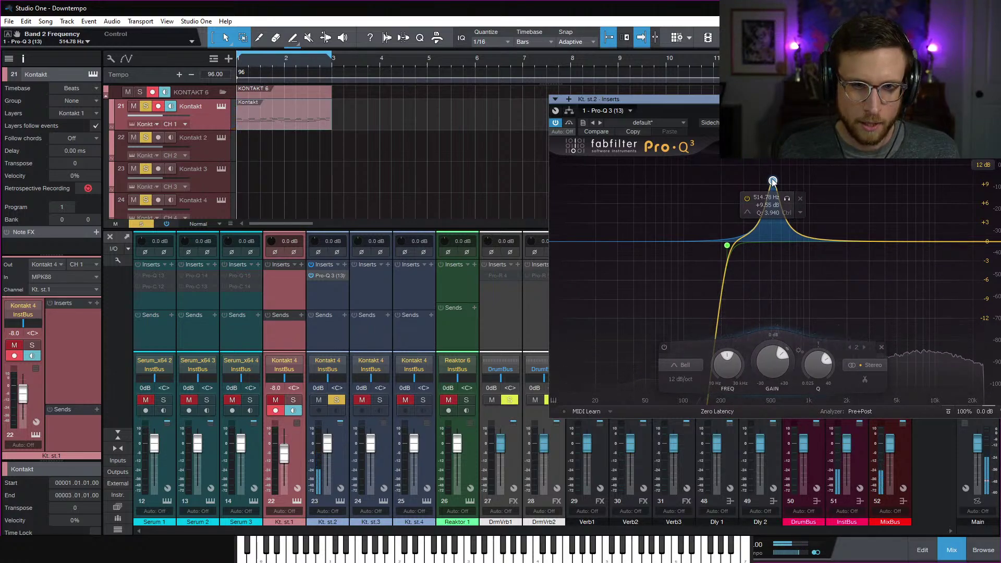
{"action": "scroll", "coordinate": [772, 181], "scroll_direction": "down", "scroll_amount": 2}
{"action": "scroll", "coordinate": [773, 181], "scroll_direction": "up", "scroll_amount": 9}
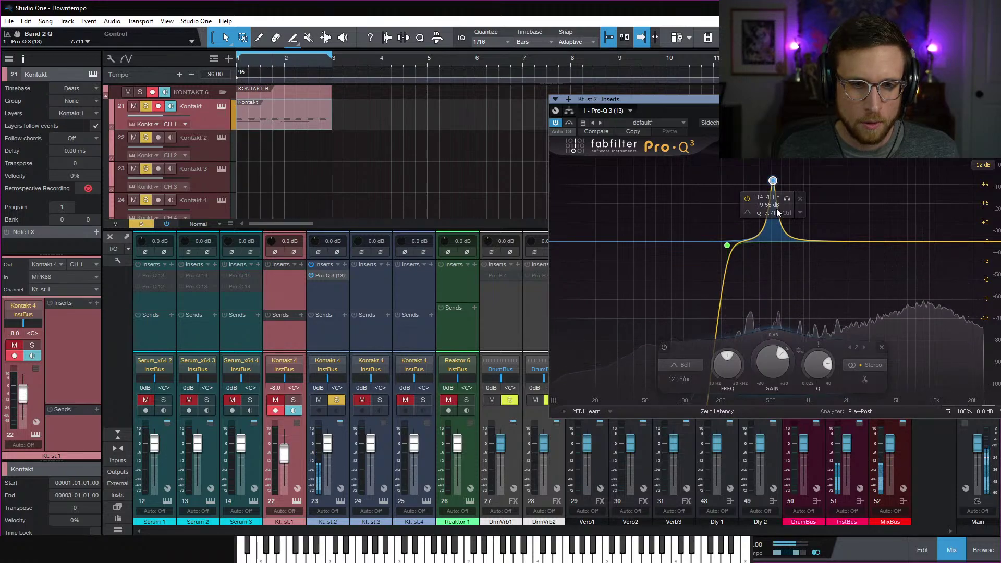
{"action": "left_click_drag", "start_coordinate": [772, 365], "coordinate": [770, 392]}
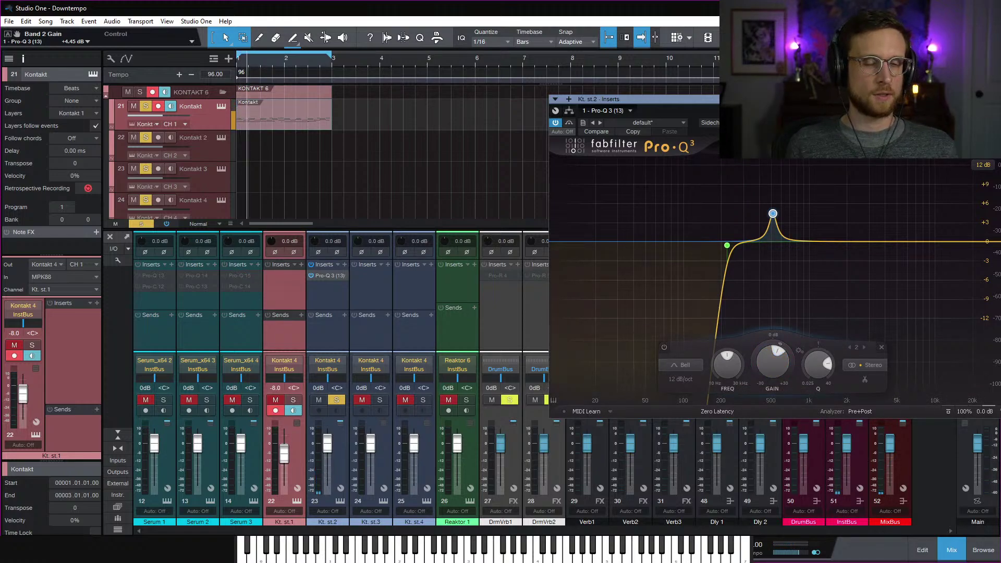
{"action": "left_click", "coordinate": [993, 99]}
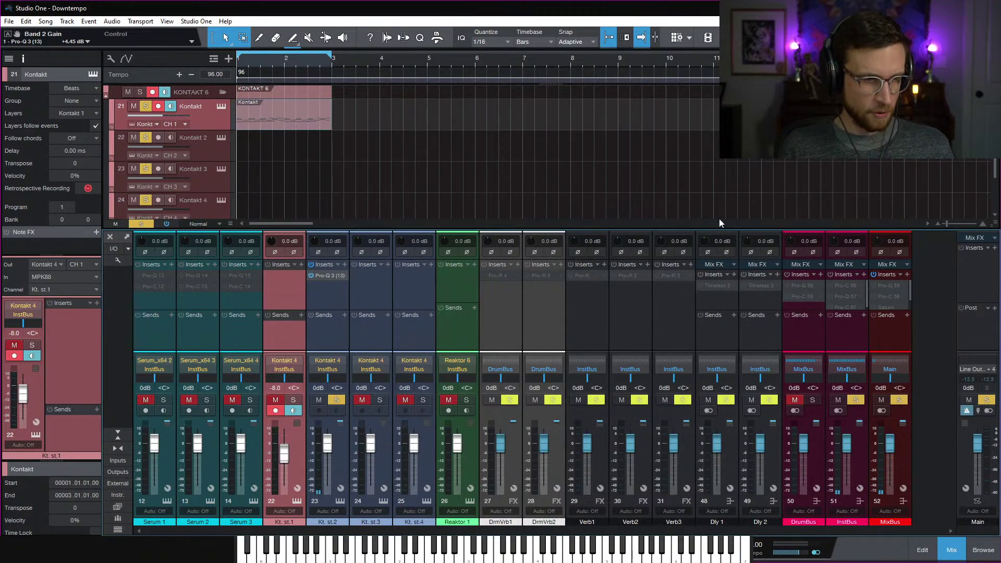
{"action": "key", "text": "ctrl+s"}
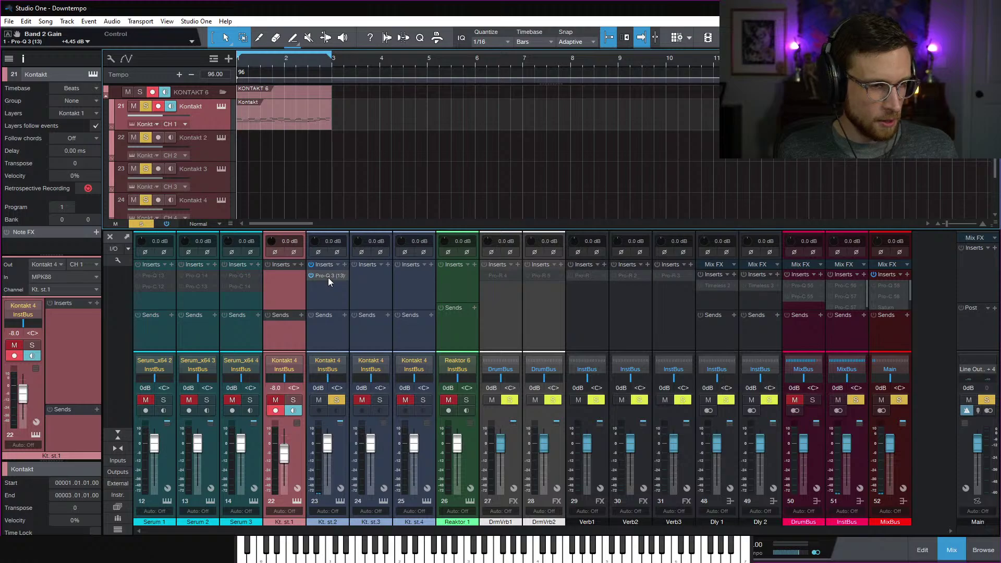
Copy Pro-Q 3 from Kt. st.2 to Kt. st.1 and play the loop with Kt. st.1 unmuted
{"action": "left_click_drag", "start_coordinate": [327, 275], "coordinate": [290, 274]}
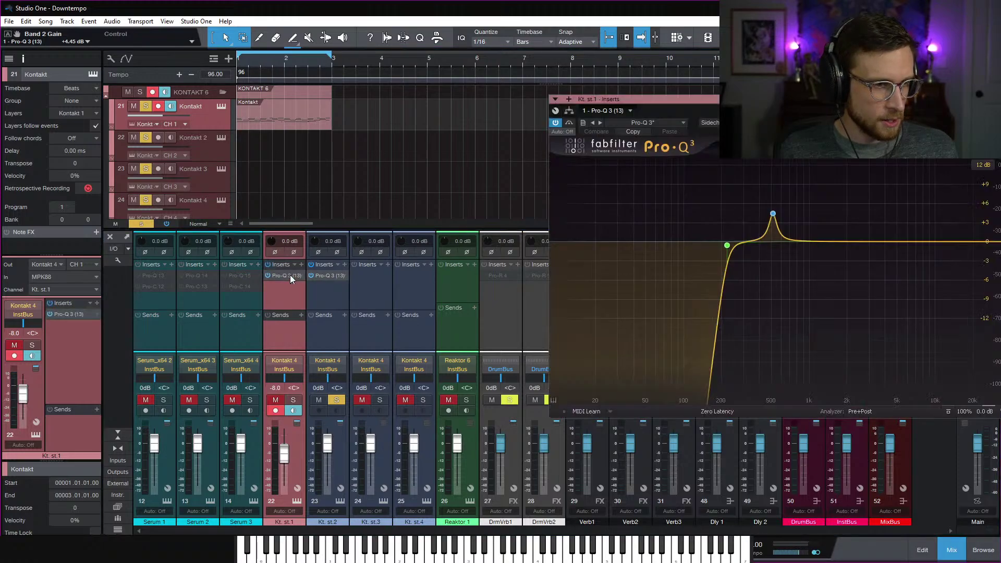
{"action": "key", "text": "space"}
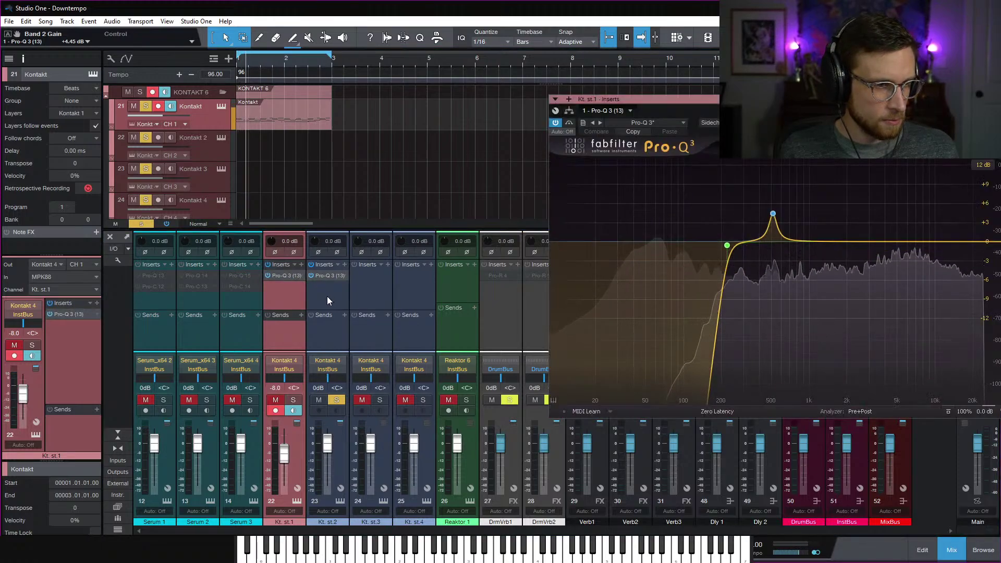
{"action": "left_click", "coordinate": [274, 400]}
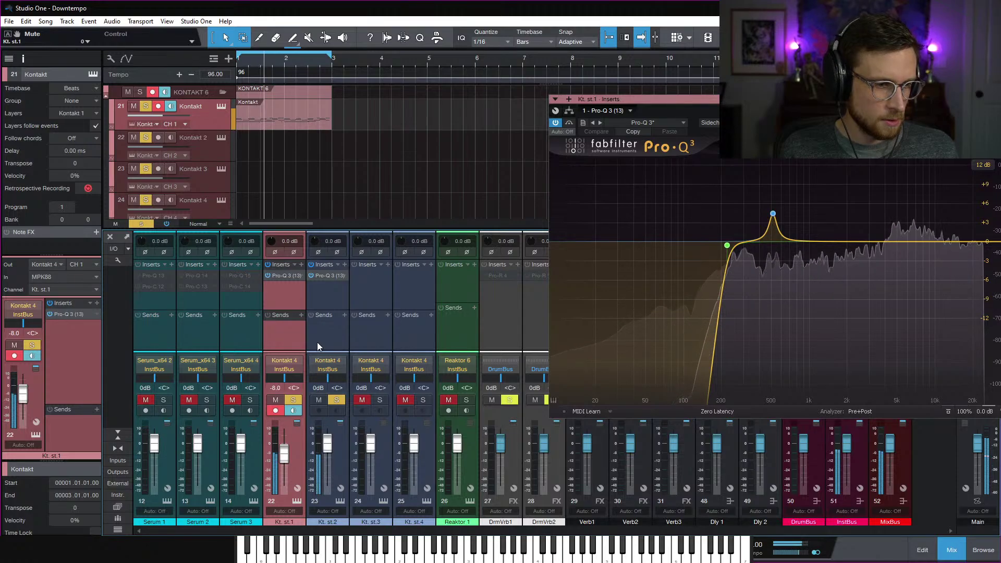
Route the Drum Lab hi-hat to output st.3 and solo the Kt. st.3 mixer channel
{"action": "left_click", "coordinate": [296, 499]}
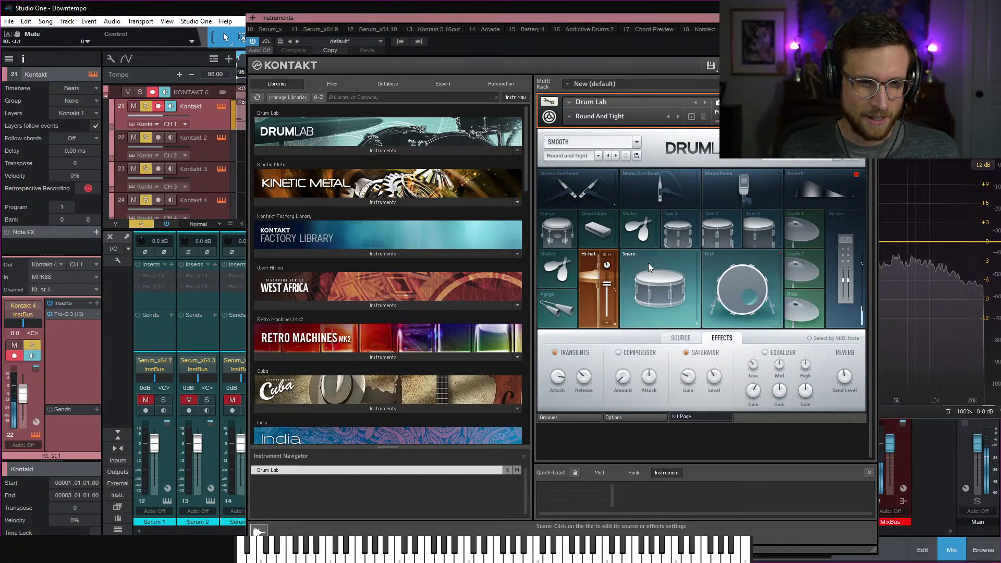
{"action": "left_click", "coordinate": [606, 323]}
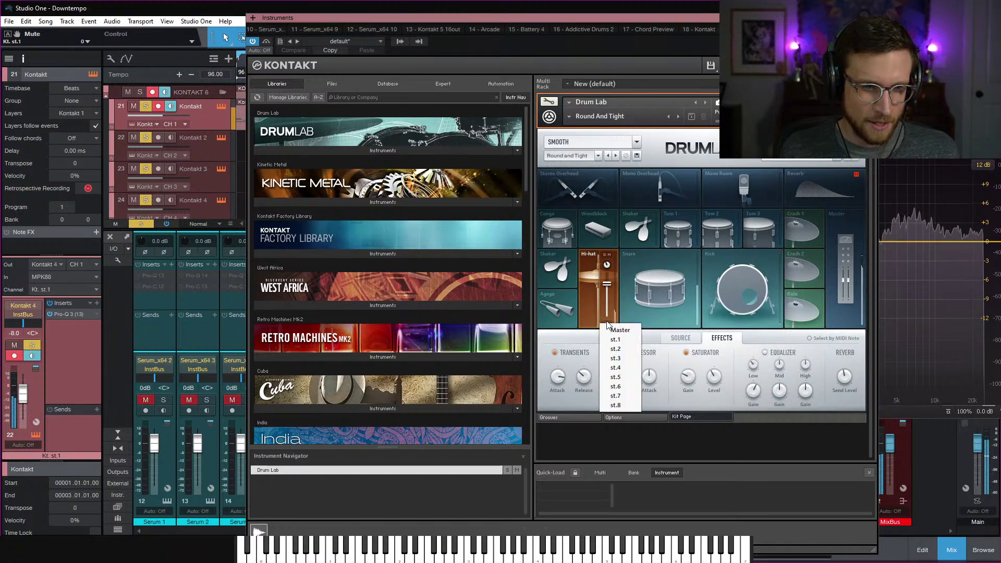
{"action": "left_click", "coordinate": [628, 358]}
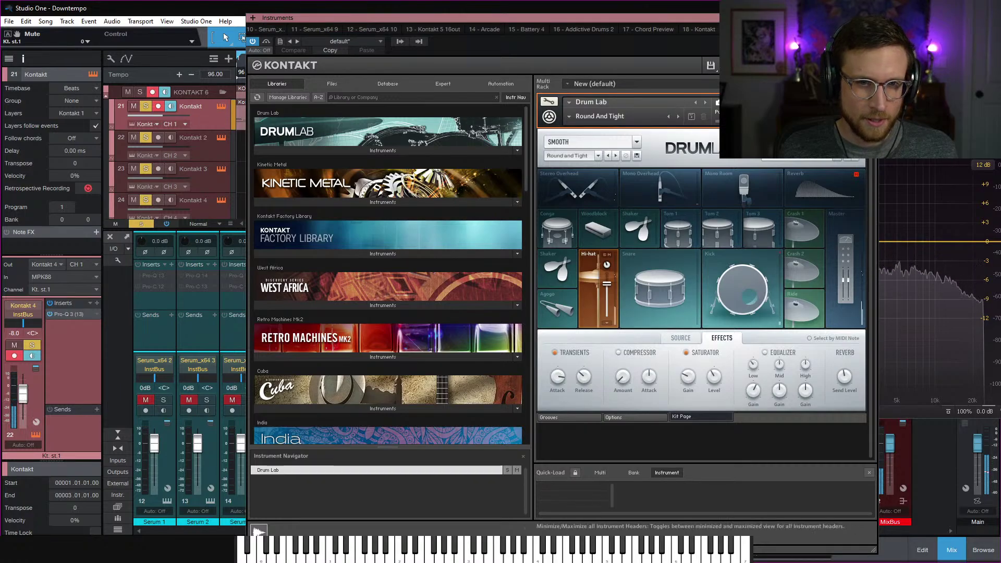
{"action": "left_click", "coordinate": [871, 18]}
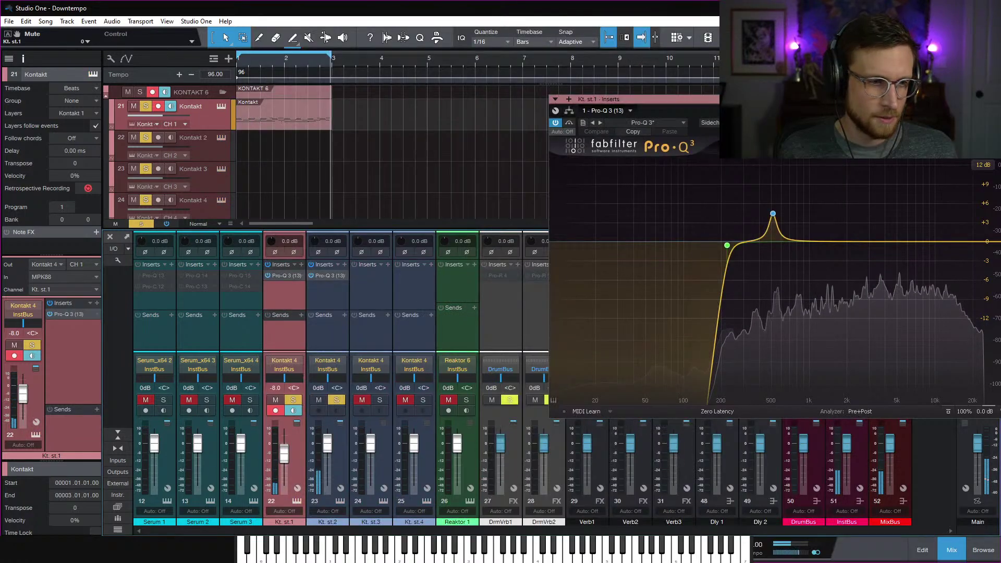
{"action": "left_click", "coordinate": [379, 399]}
In Kt. st.1's Pro-Q 3, remove the bell band and lower the low-cut frequency to 36.047 Hz
{"action": "left_click", "coordinate": [285, 276]}
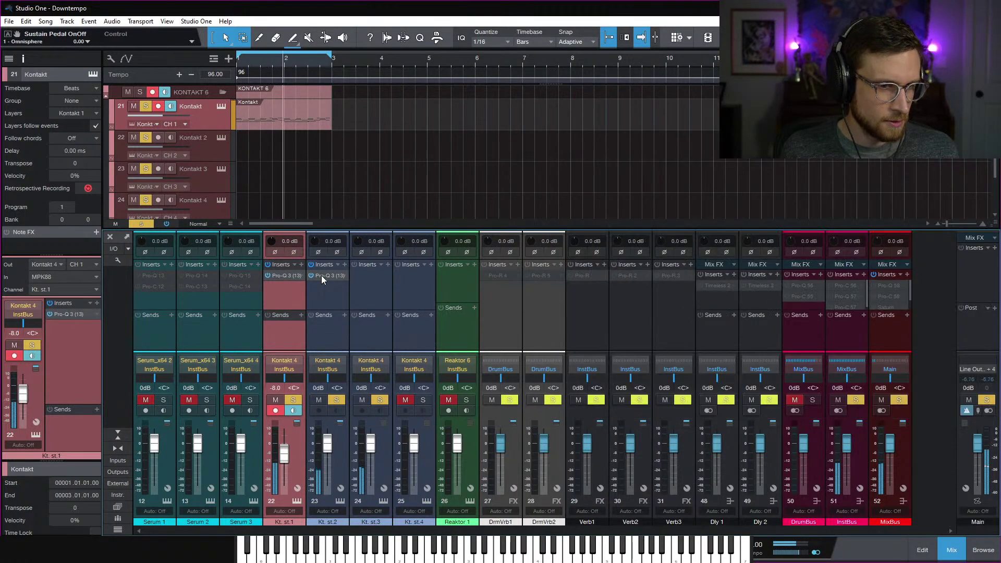
{"action": "mouse_move", "coordinate": [773, 214]}
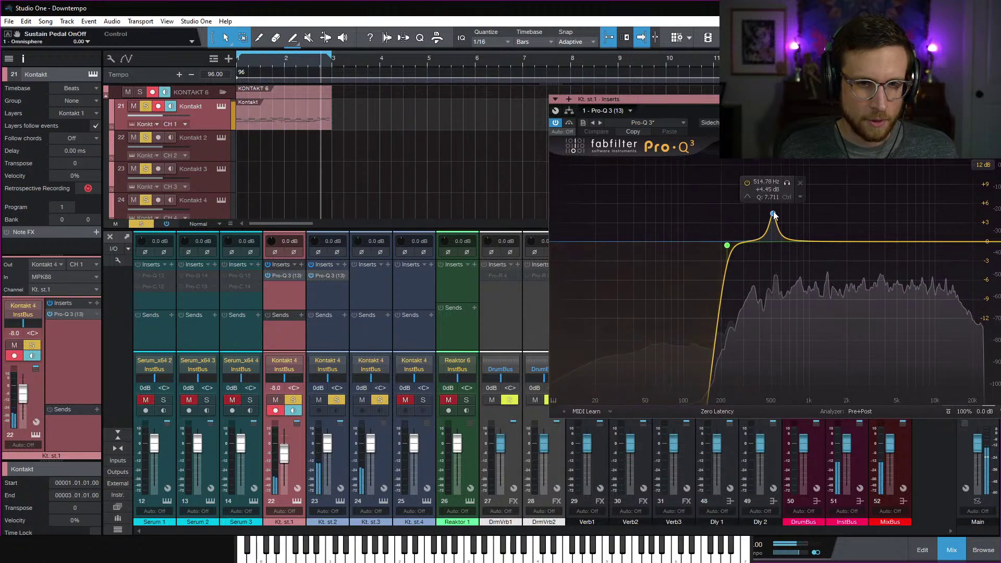
{"action": "left_click", "coordinate": [800, 182]}
{"action": "left_click_drag", "start_coordinate": [727, 246], "coordinate": [627, 270]}
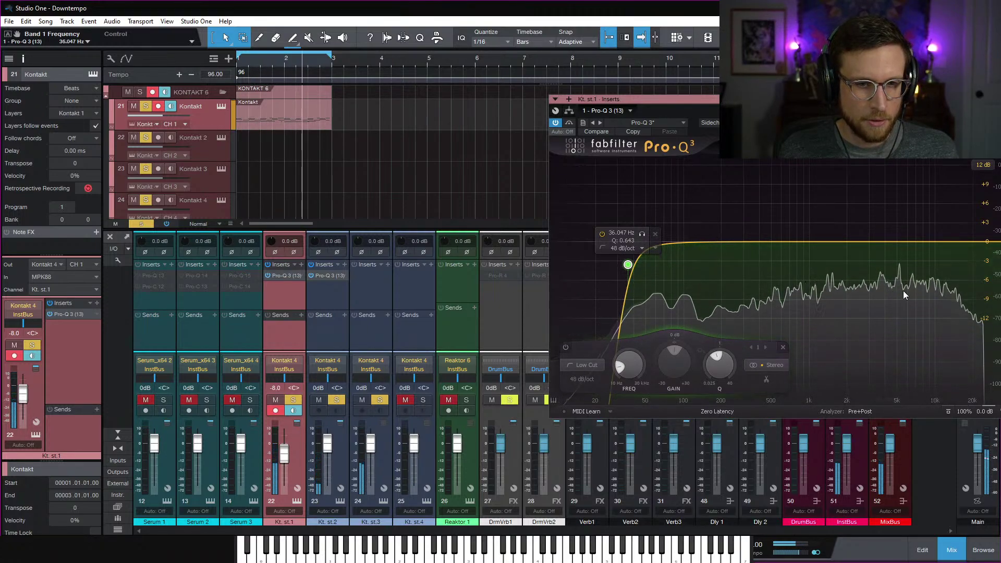
{"action": "left_click", "coordinate": [878, 278]}
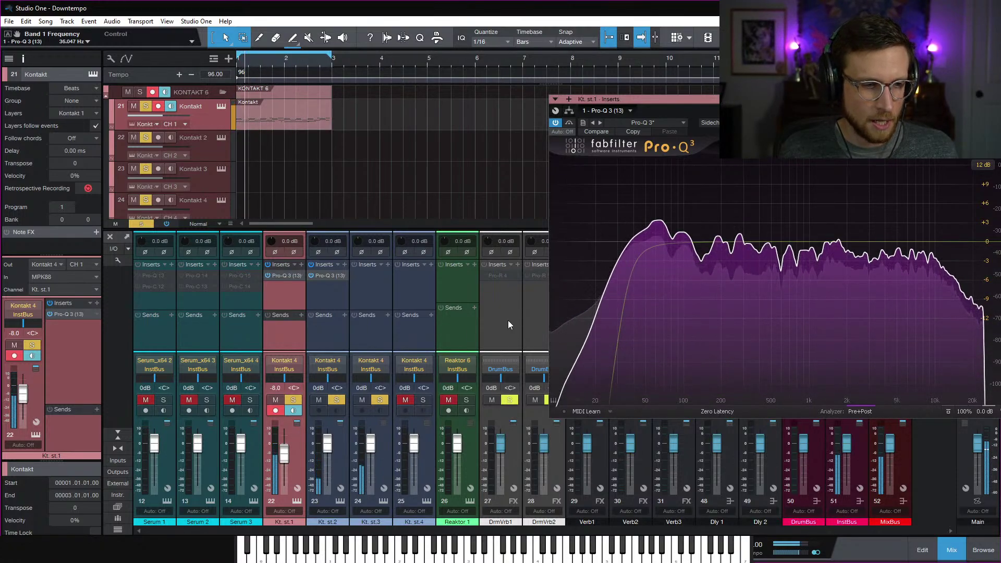
Route Drum Lab's Stereo Overhead and Mono Overhead to output st.4 and solo the Kt. st.4 channel
{"action": "left_click", "coordinate": [296, 501]}
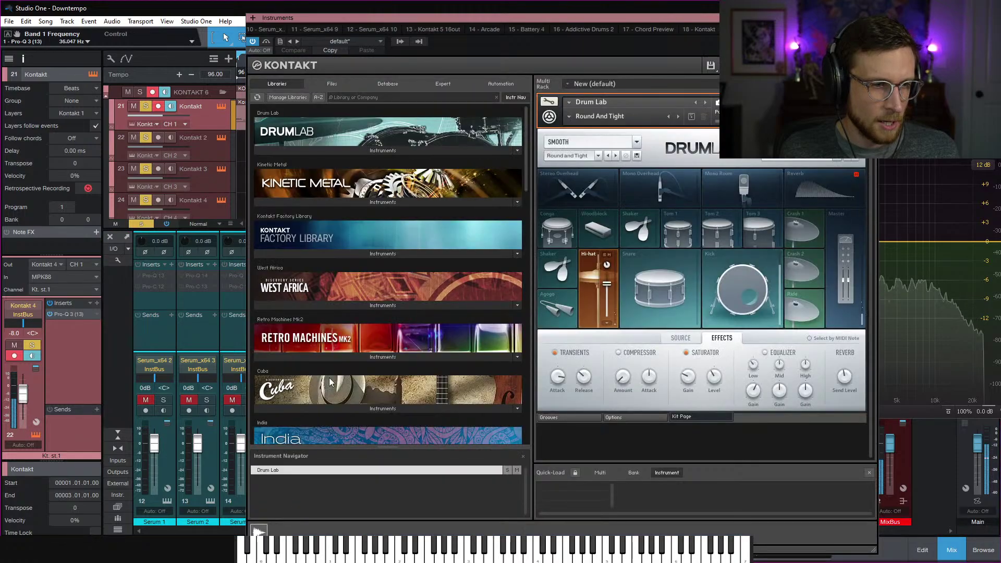
{"action": "left_click", "coordinate": [587, 201]}
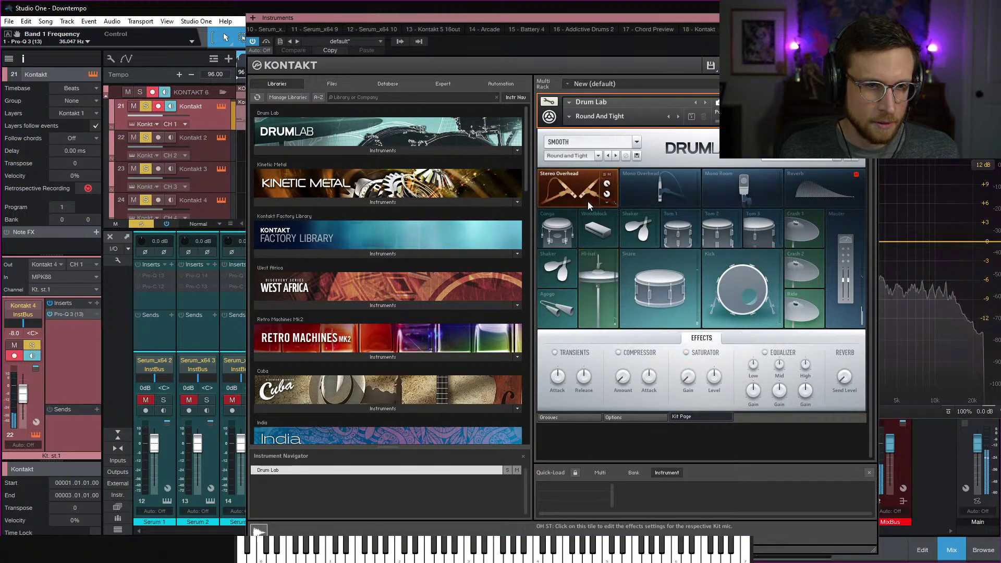
{"action": "left_click", "coordinate": [606, 203]}
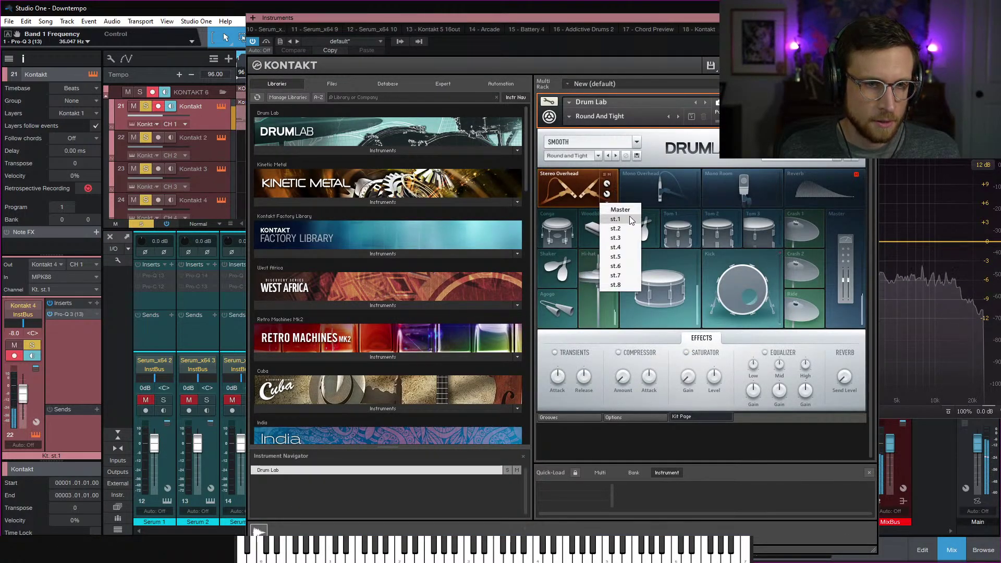
{"action": "left_click", "coordinate": [628, 245]}
{"action": "left_click", "coordinate": [662, 194]}
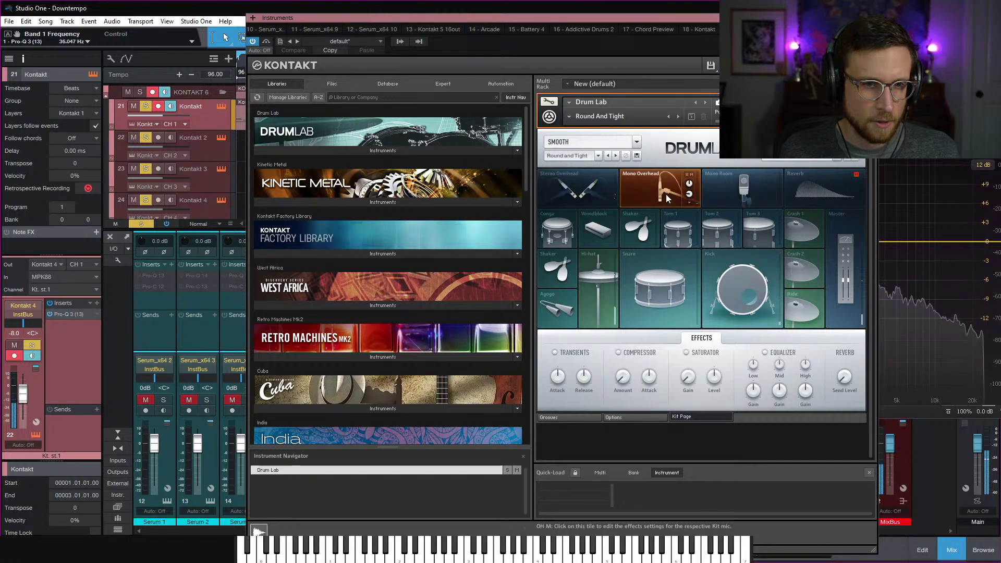
{"action": "left_click", "coordinate": [693, 204]}
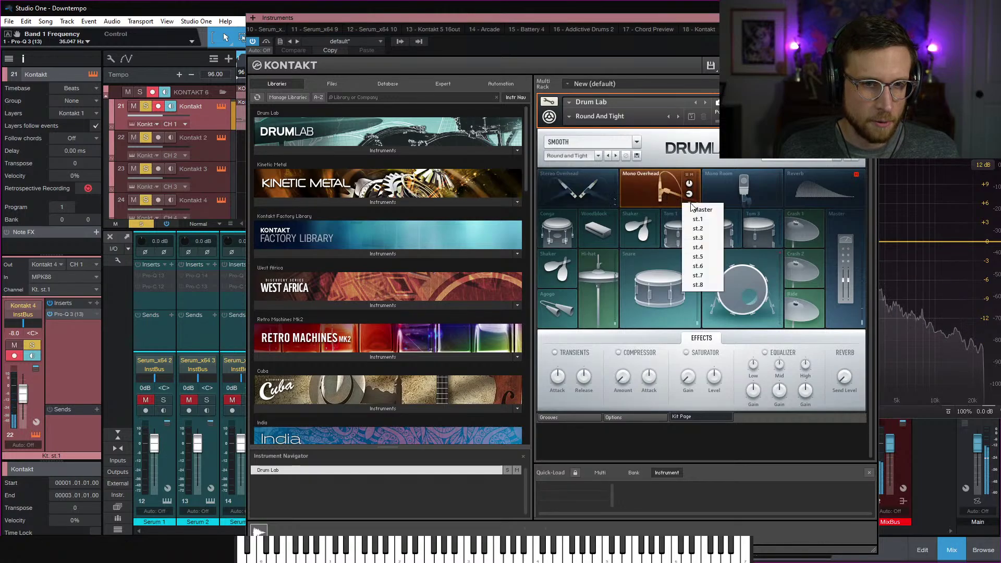
{"action": "left_click", "coordinate": [708, 248]}
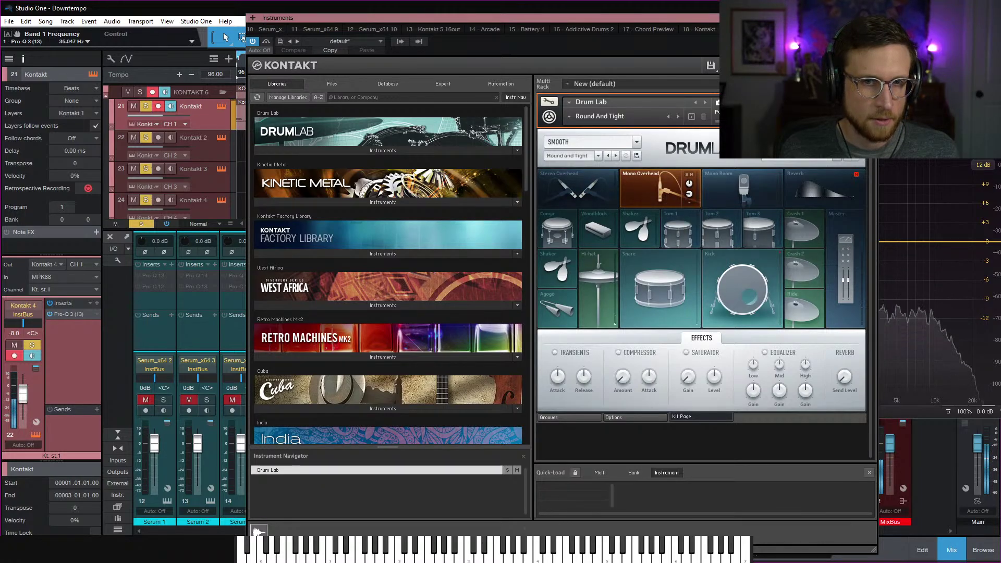
{"action": "key", "text": "ctrl+w"}
{"action": "left_click", "coordinate": [426, 401]}
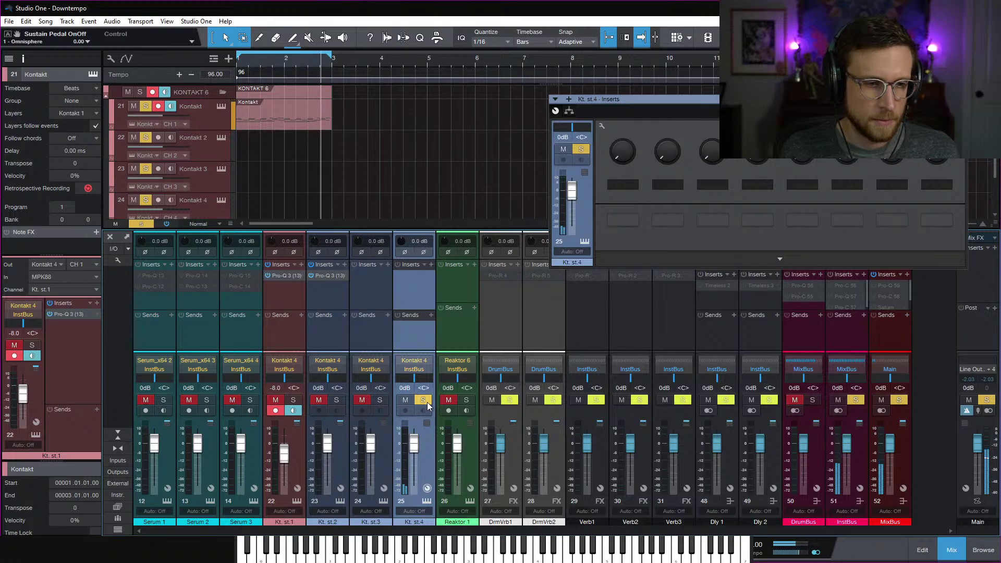
Clear all channel solos and copy Pro-Q 3 from Kt. st.1 to Kt. st.4
{"action": "left_click", "coordinate": [427, 401], "text": "alt"}
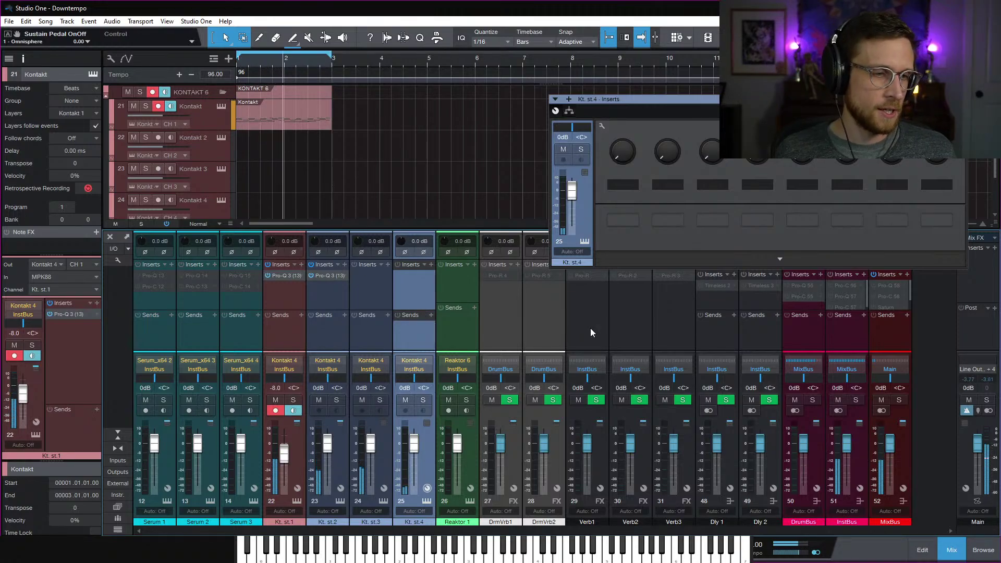
{"action": "left_click", "coordinate": [961, 99]}
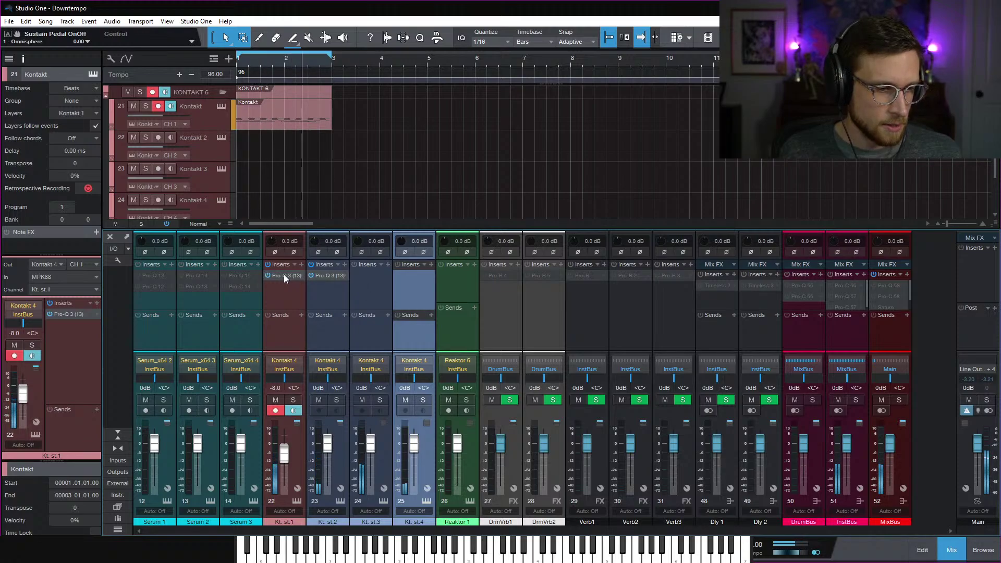
{"action": "left_click_drag", "start_coordinate": [284, 274], "coordinate": [414, 276]}
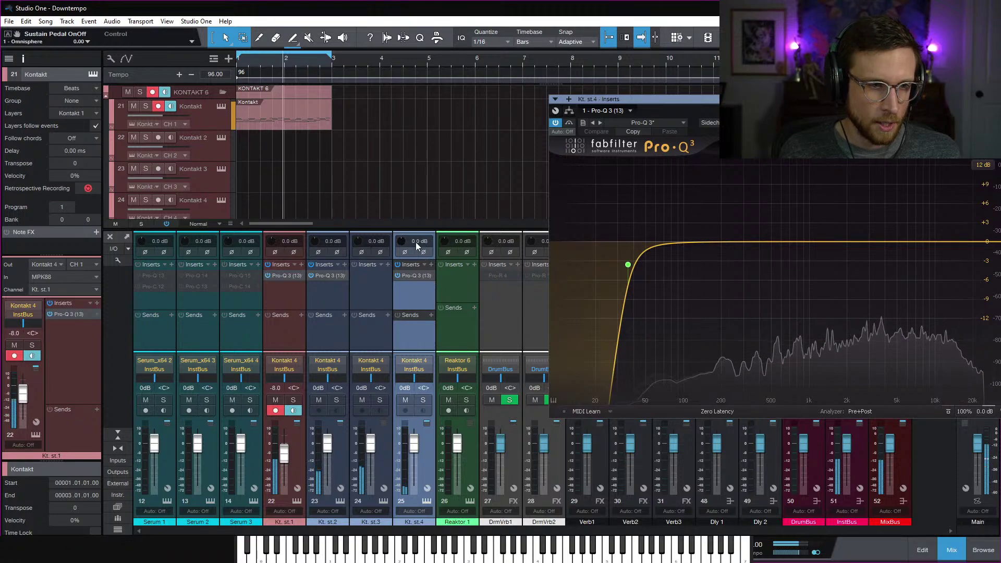
Set Kt. st.4's input gain to +8.2 dB and lower Kt. st.1's volume to -10.5 dB
{"action": "left_click_drag", "start_coordinate": [417, 245], "coordinate": [405, 226]}
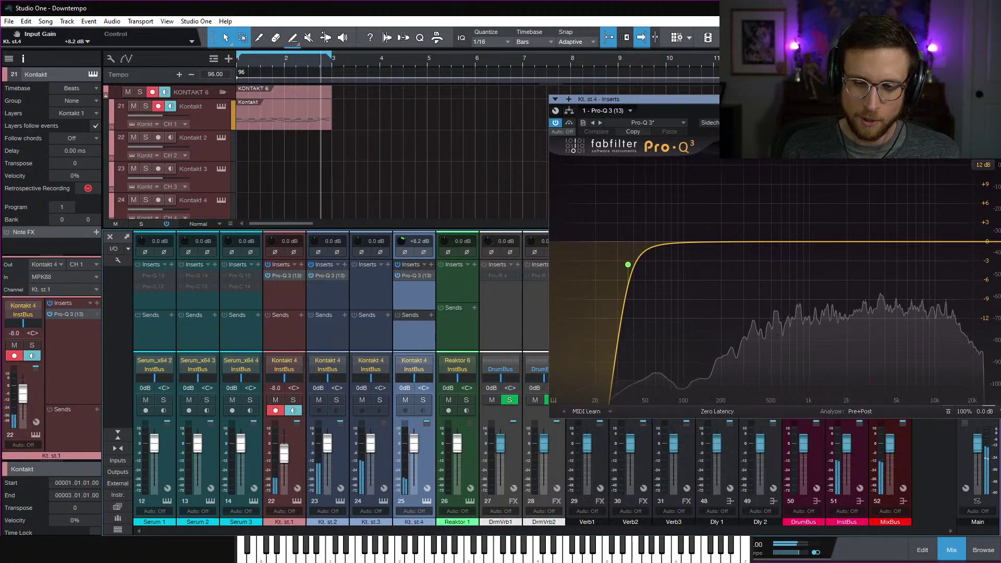
{"action": "left_click_drag", "start_coordinate": [846, 98], "coordinate": [688, 70]}
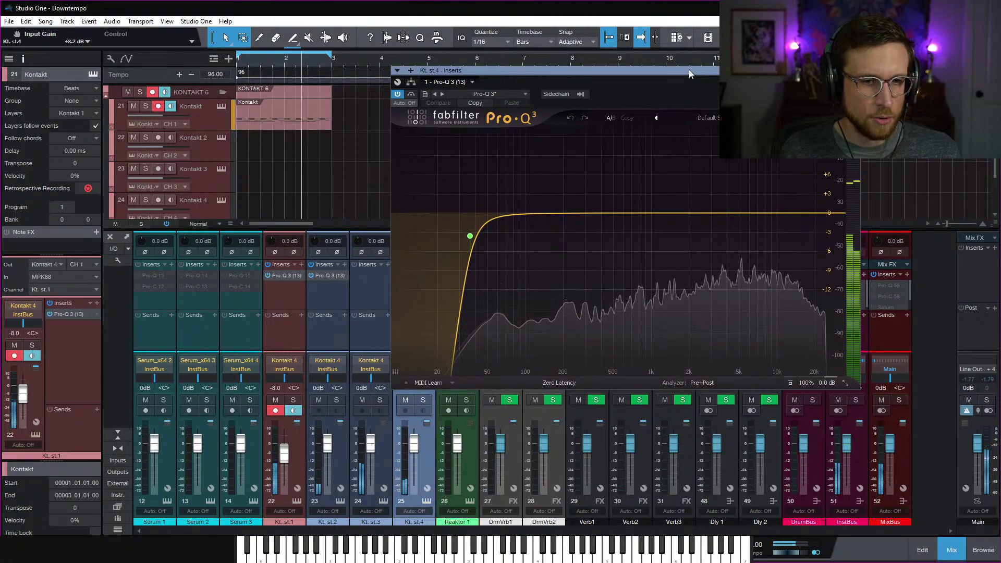
{"action": "left_click", "coordinate": [854, 71]}
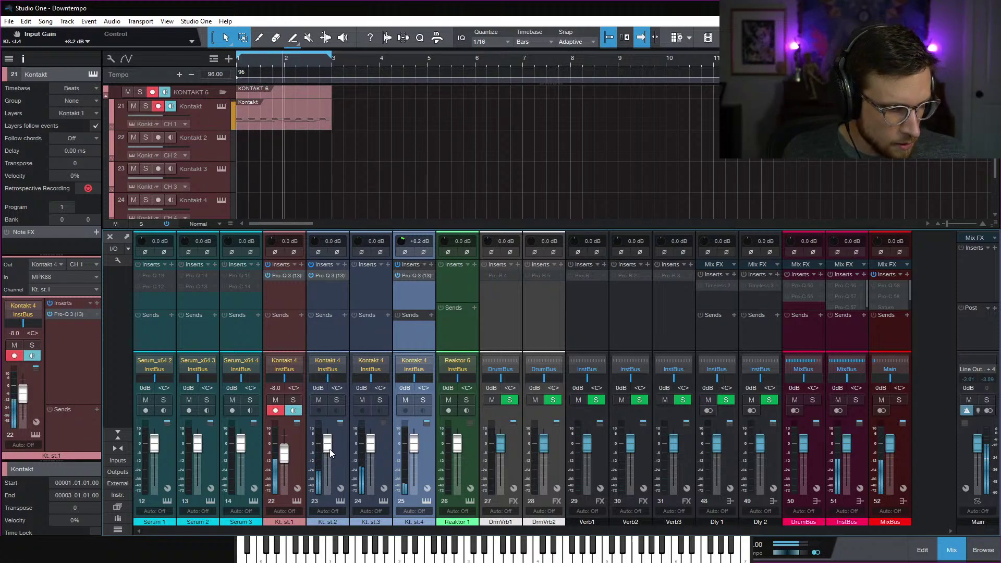
{"action": "left_click_drag", "start_coordinate": [284, 450], "coordinate": [285, 453]}
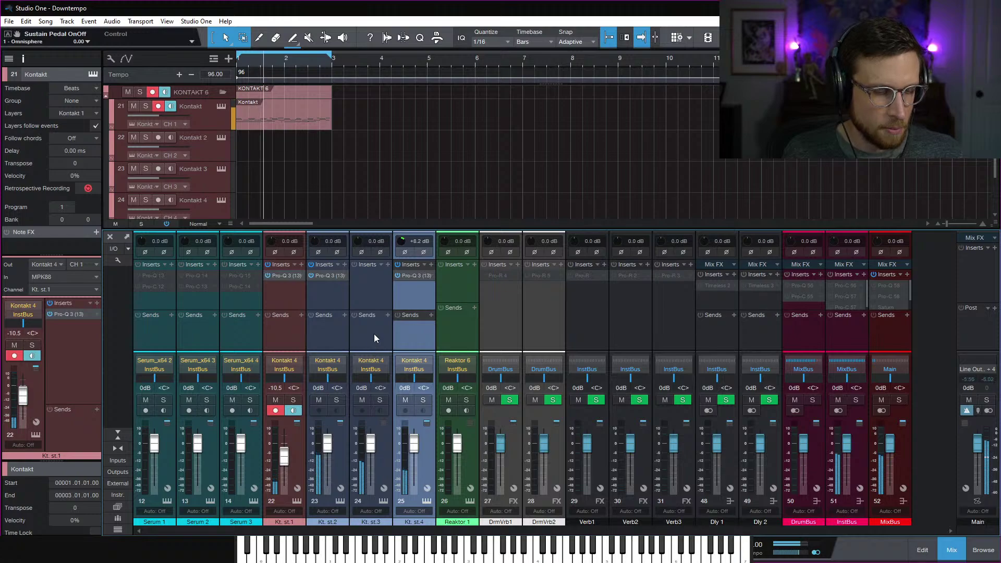
Insert the Wider plug-in on the Kt. st.3 channel and set its amount to 200%
{"action": "left_click", "coordinate": [386, 264]}
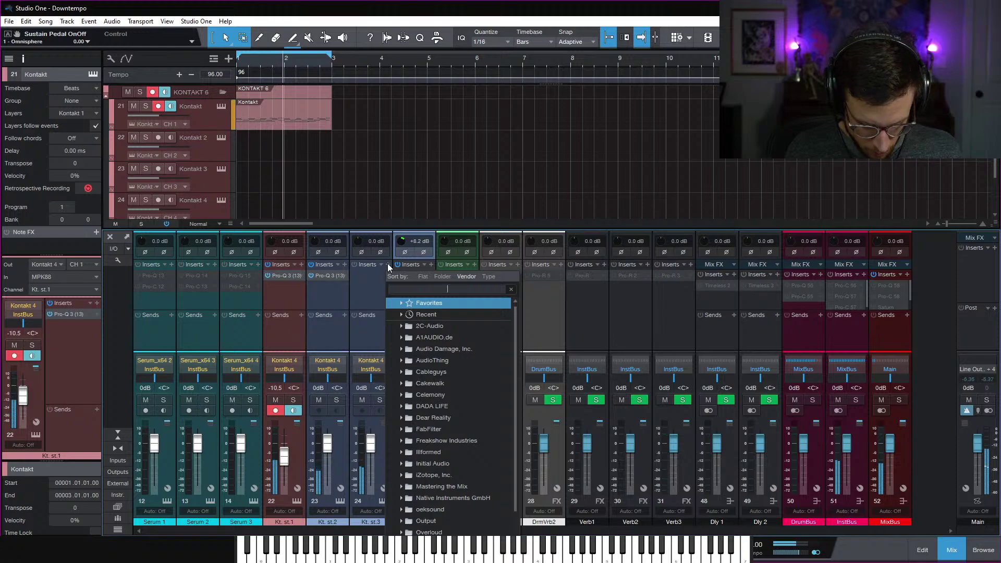
{"action": "type", "text": "wider"}
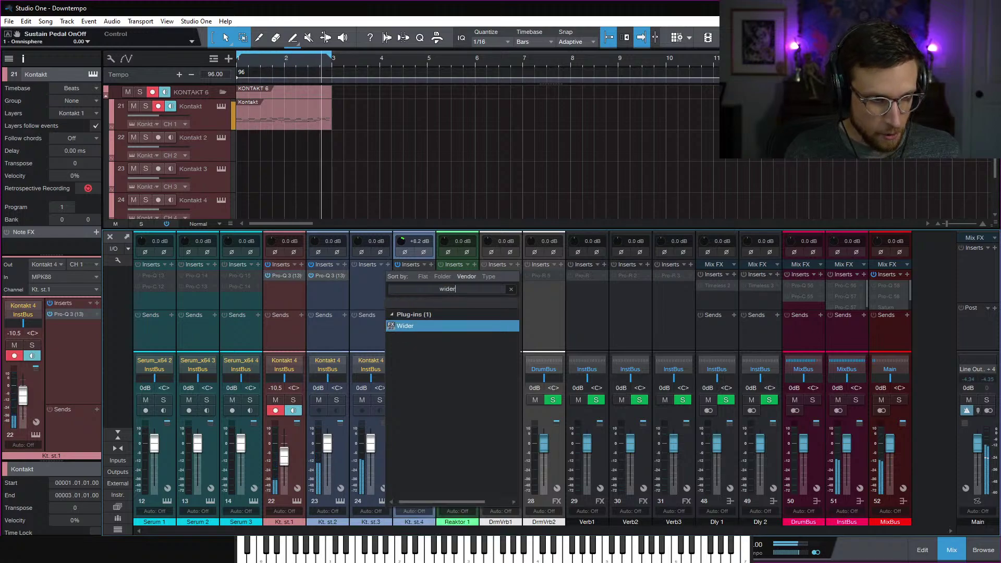
{"action": "key", "text": "Return"}
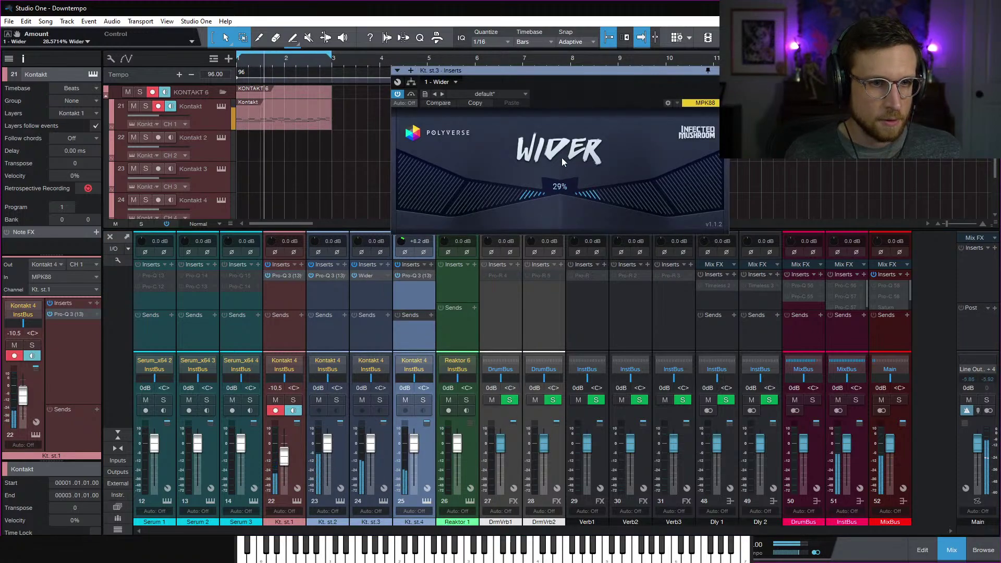
{"action": "left_click_drag", "start_coordinate": [562, 162], "coordinate": [599, 41]}
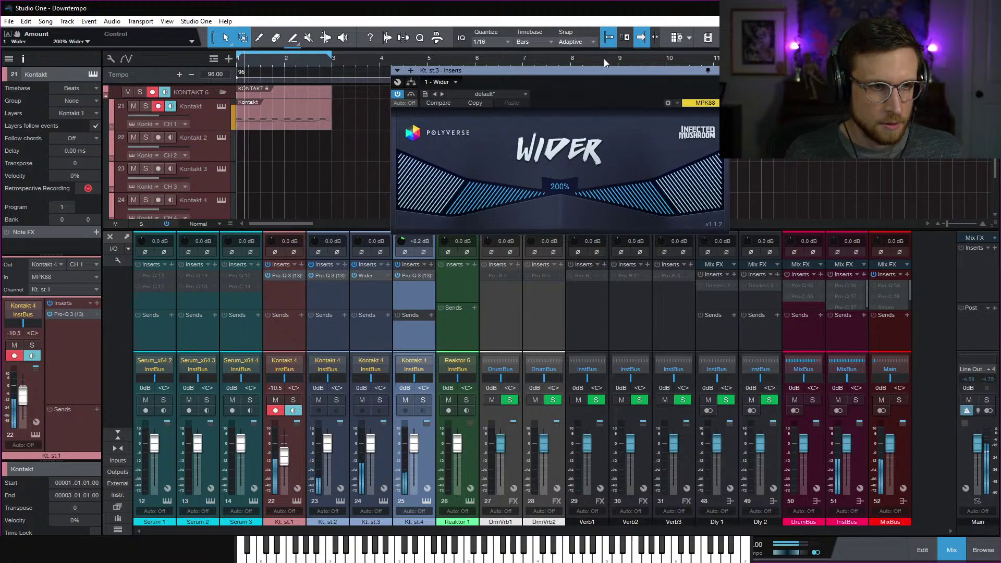
{"action": "left_click", "coordinate": [368, 273]}
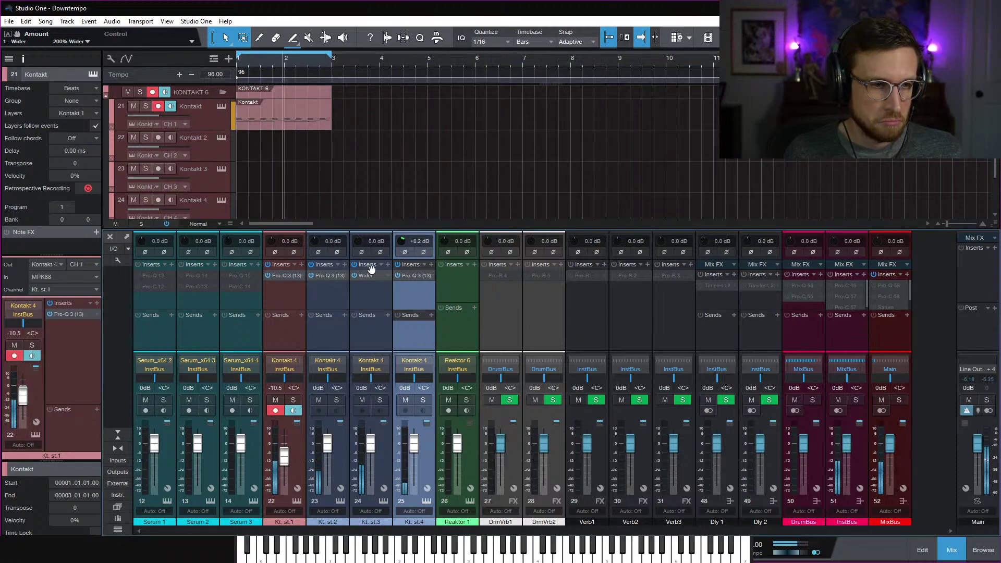
Raise the low-cut frequency of Kt. st.4's Pro-Q 3 to 98.180 Hz
{"action": "left_click", "coordinate": [414, 275]}
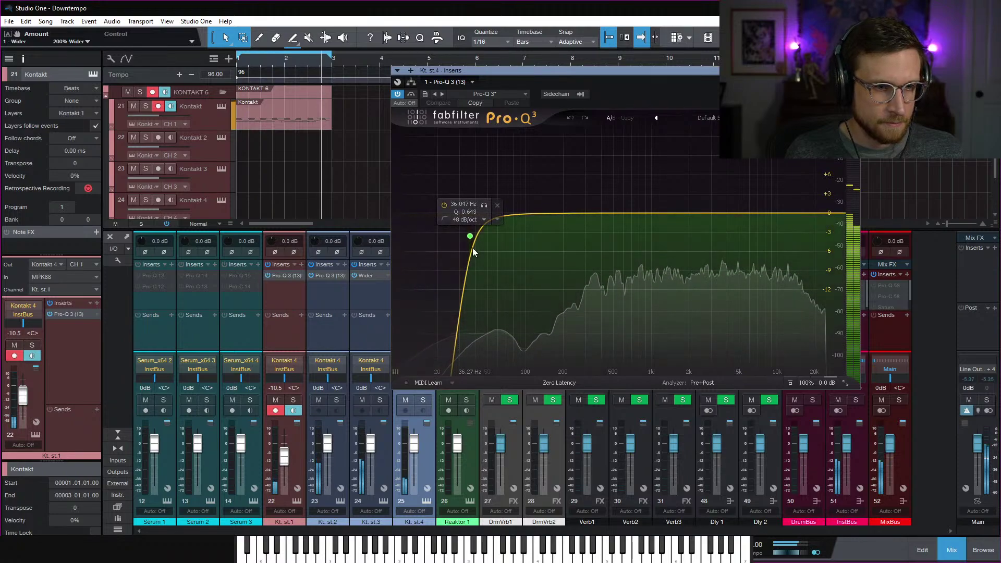
{"action": "left_click_drag", "start_coordinate": [469, 236], "coordinate": [525, 261]}
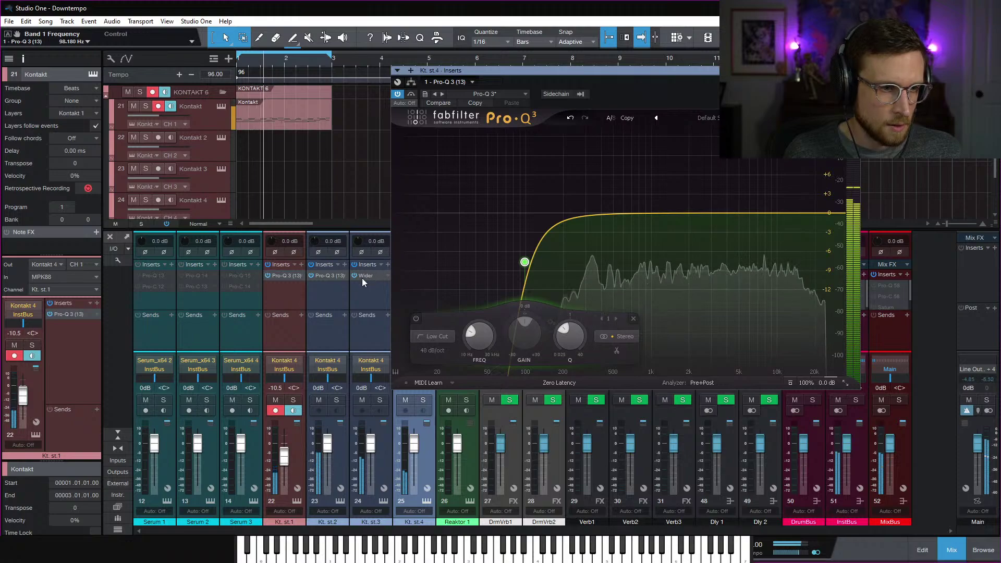
Copy Kt. st.4's Pro-Q 3 to Kt. st.3 below Wider and raise its low-cut frequency to 227.37 Hz
{"action": "left_click_drag", "start_coordinate": [329, 280], "coordinate": [373, 290]}
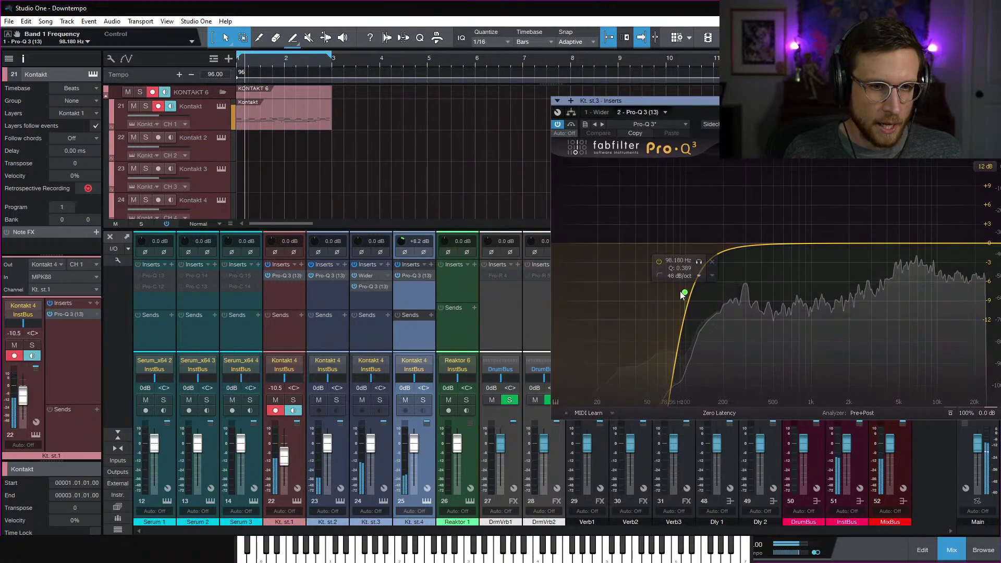
{"action": "left_click_drag", "start_coordinate": [685, 295], "coordinate": [732, 294]}
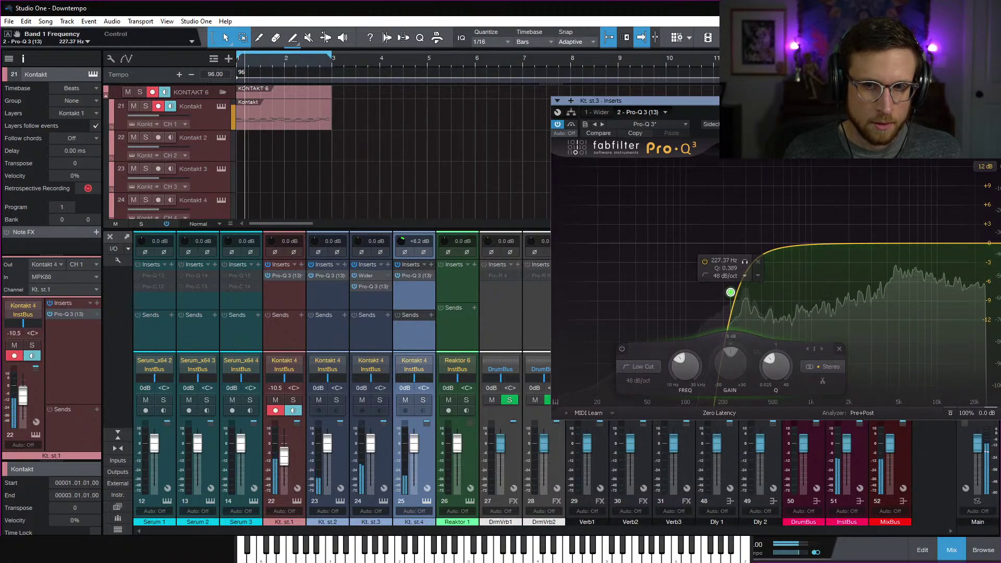
{"action": "key", "text": "Escape"}
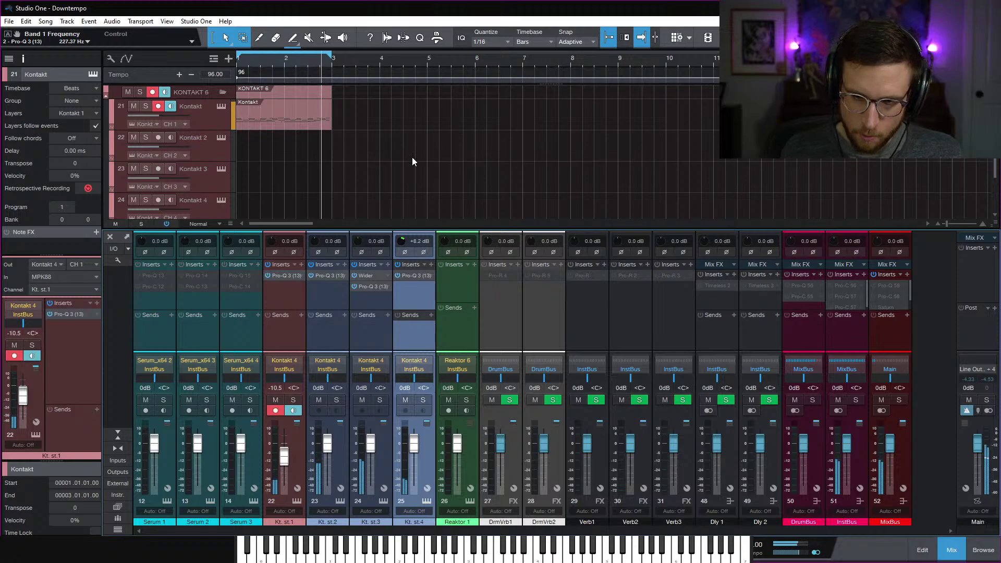
In the Kontakt event's piano roll, select all F#1 notes and raise their velocities together, bringing the first note to 37%
{"action": "double_click", "coordinate": [267, 121]}
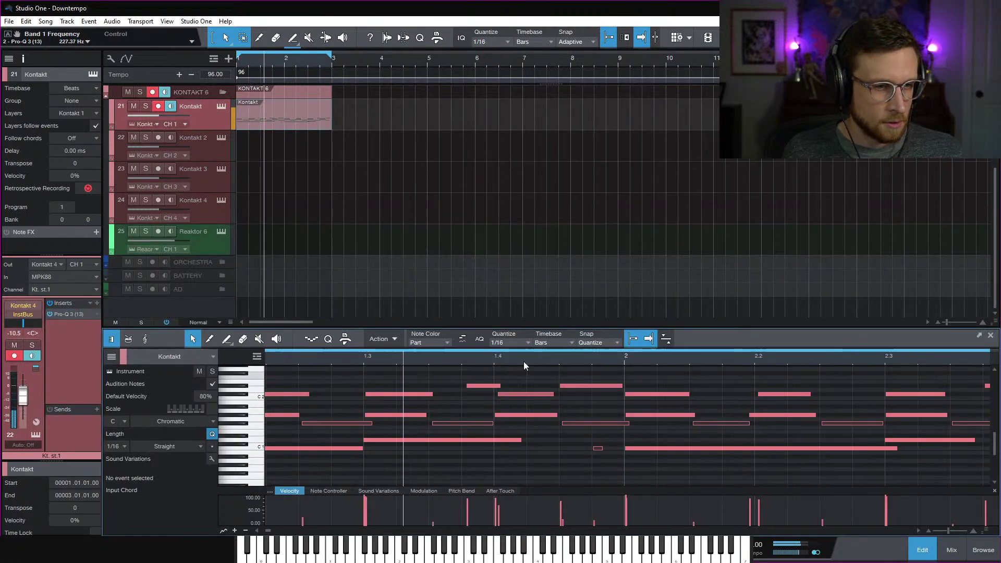
{"action": "left_click_drag", "start_coordinate": [521, 327], "coordinate": [521, 160]}
{"action": "key", "text": "w"}
{"action": "key", "text": "w"}
{"action": "key", "text": "w"}
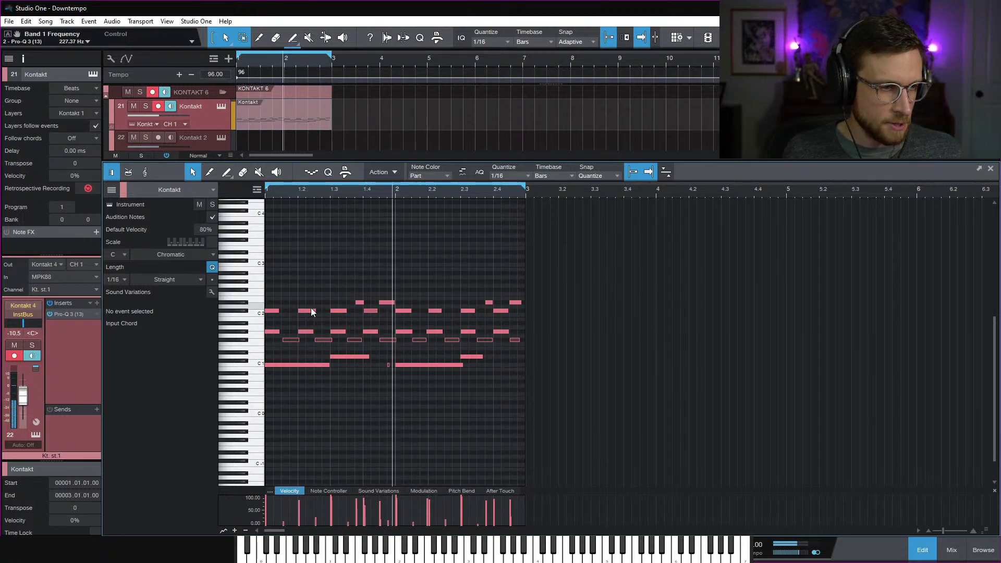
{"action": "left_click_drag", "start_coordinate": [273, 342], "coordinate": [545, 341]}
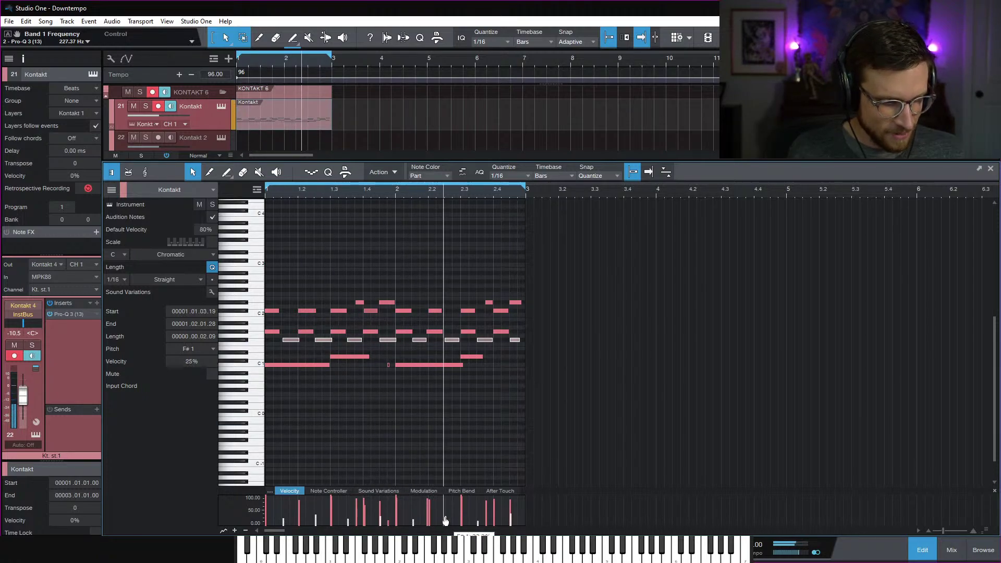
{"action": "left_click_drag", "start_coordinate": [446, 524], "coordinate": [446, 520]}
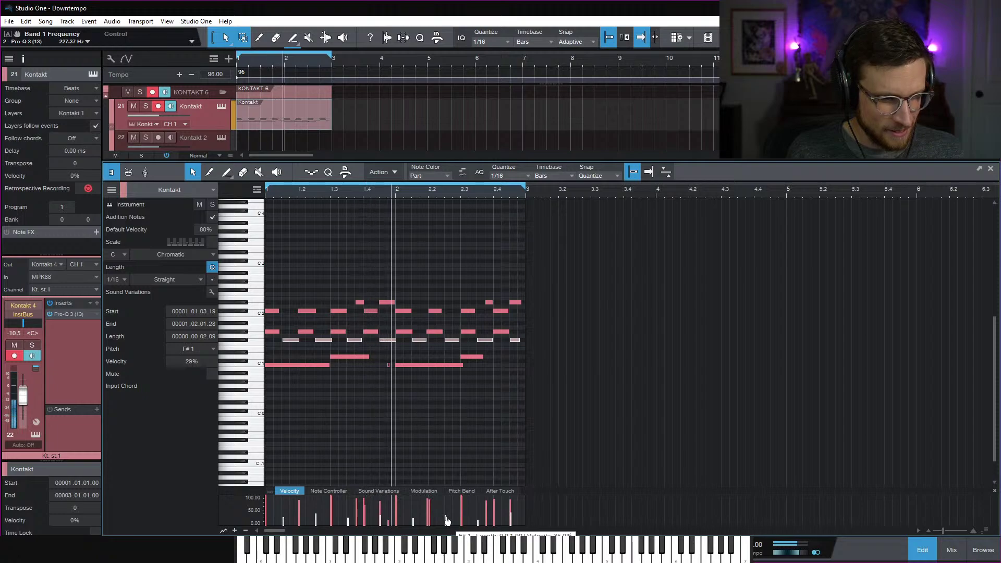
{"action": "left_click_drag", "start_coordinate": [447, 520], "coordinate": [446, 517]}
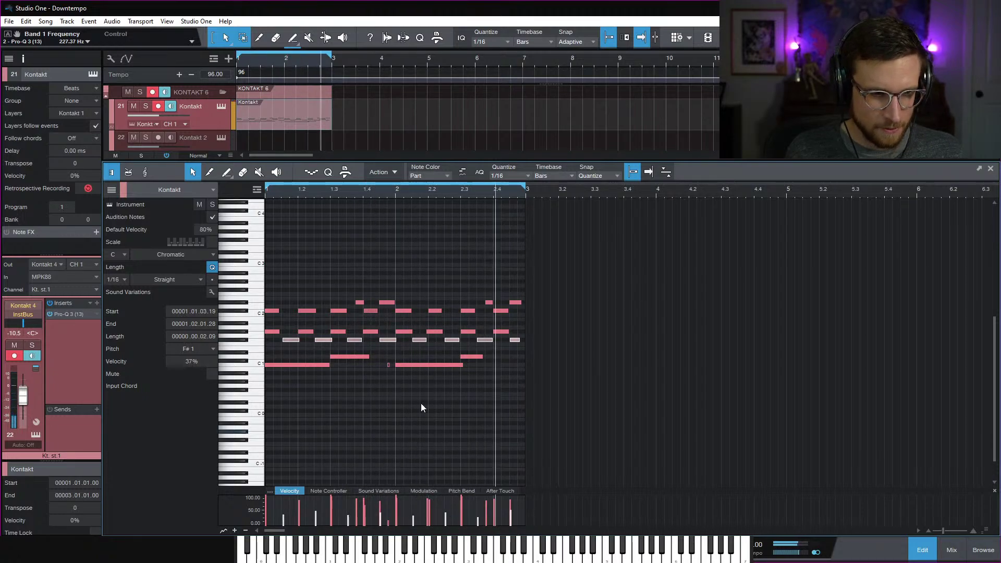
{"action": "left_click", "coordinate": [417, 448]}
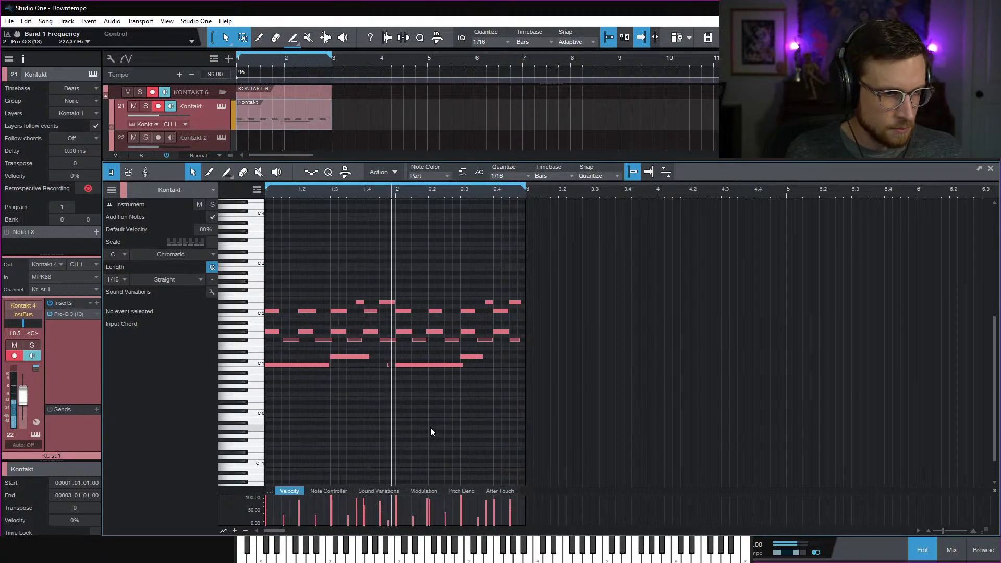
Move the early G#1 note near beat 2.2 to start at 00002.02.01.02, then close the note editor and stop playback
{"action": "key", "text": "e"}
{"action": "key", "text": "e"}
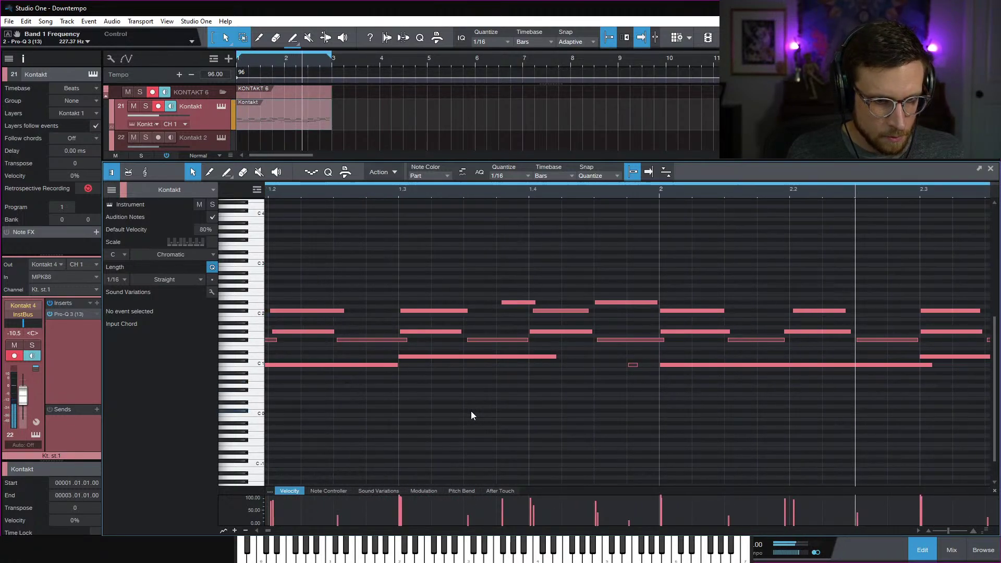
{"action": "left_click_drag", "start_coordinate": [809, 334], "coordinate": [816, 335]}
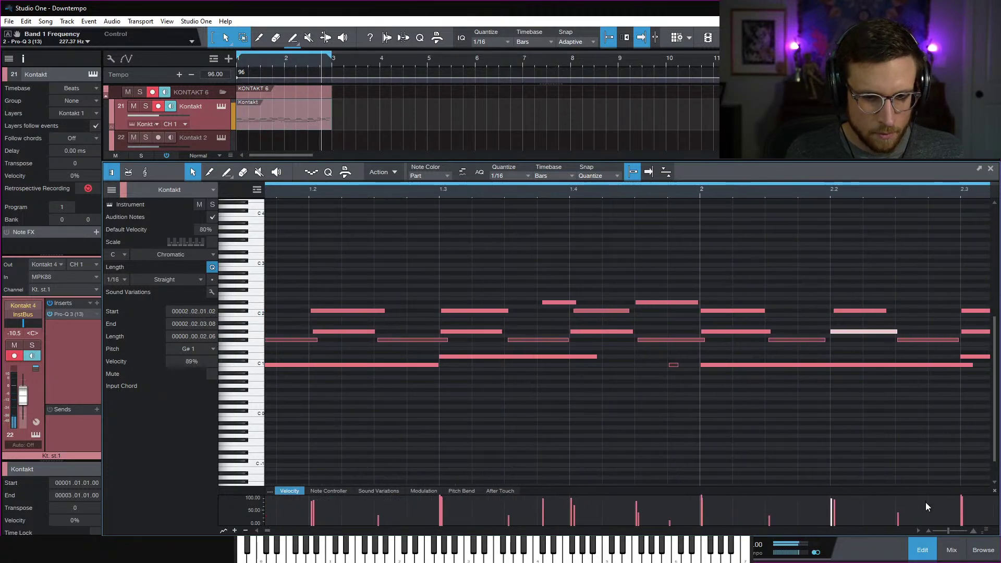
{"action": "left_click", "coordinate": [929, 552]}
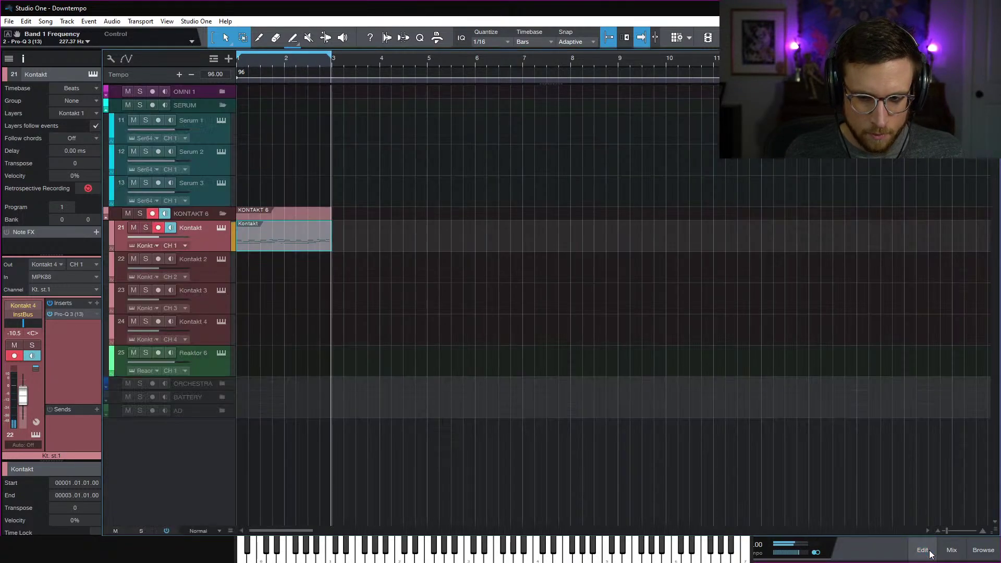
{"action": "left_click", "coordinate": [512, 300]}
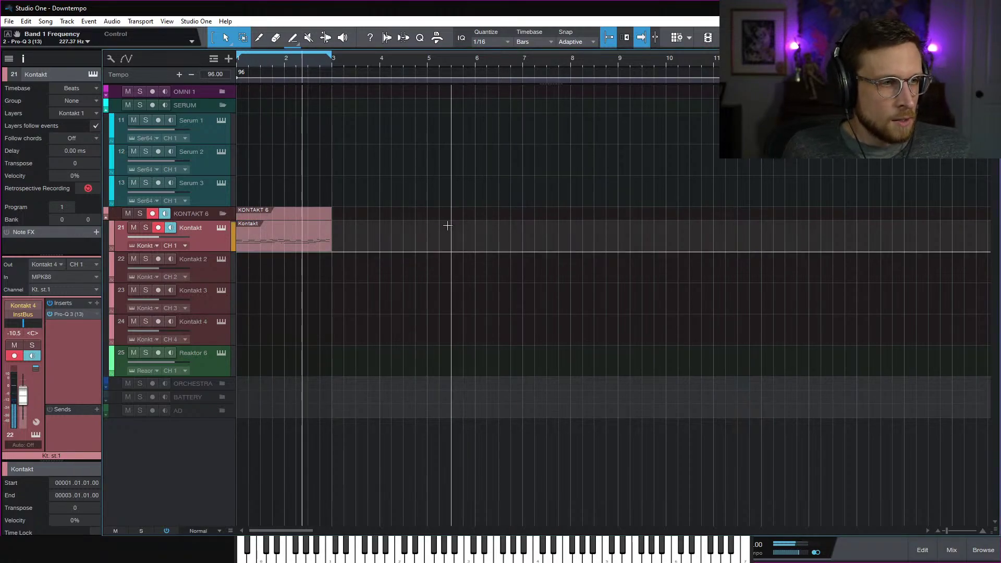
{"action": "key", "text": "space"}
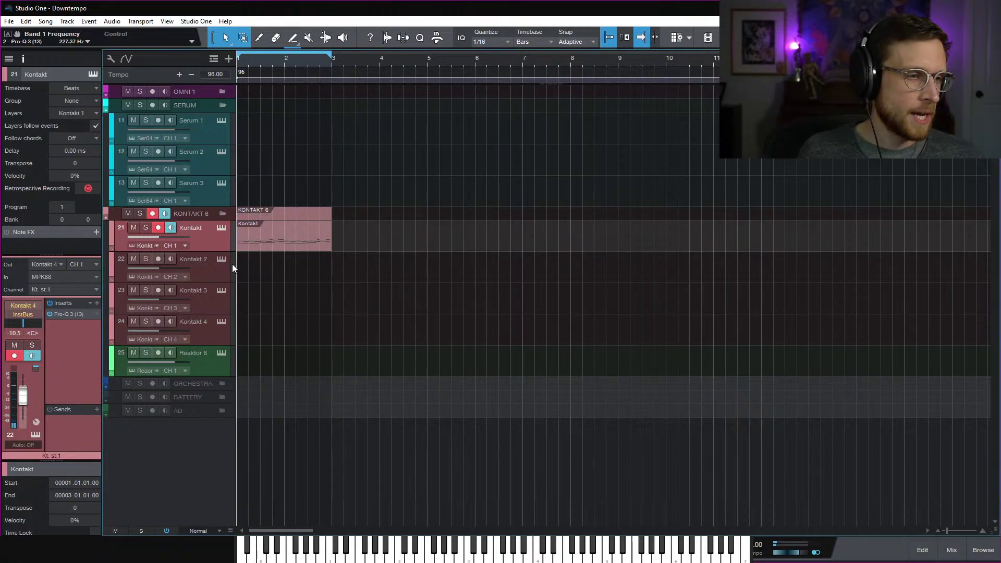
Rename the Kontakt track that holds the recorded beat as Drums
{"action": "left_click", "coordinate": [218, 273]}
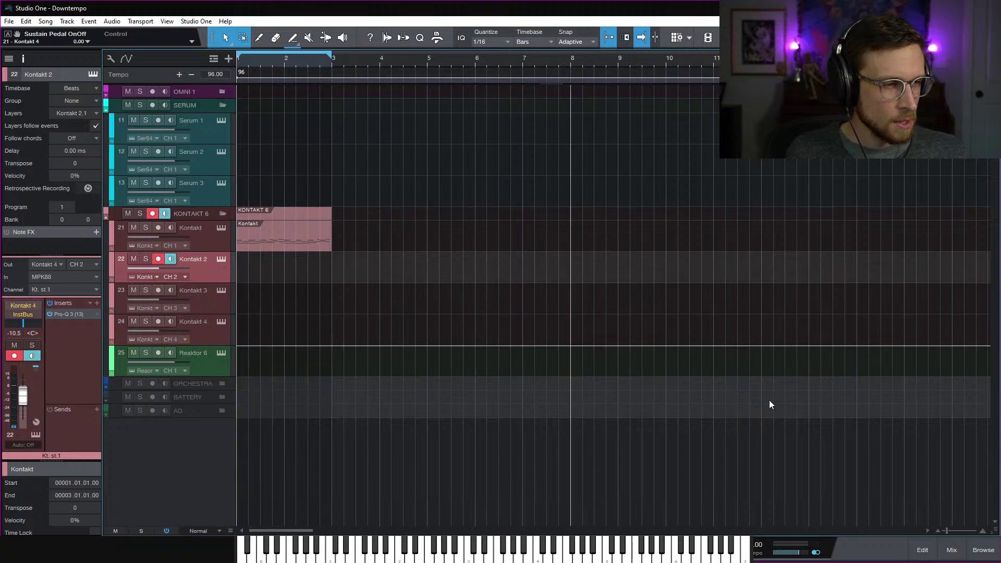
{"action": "left_click", "coordinate": [212, 330]}
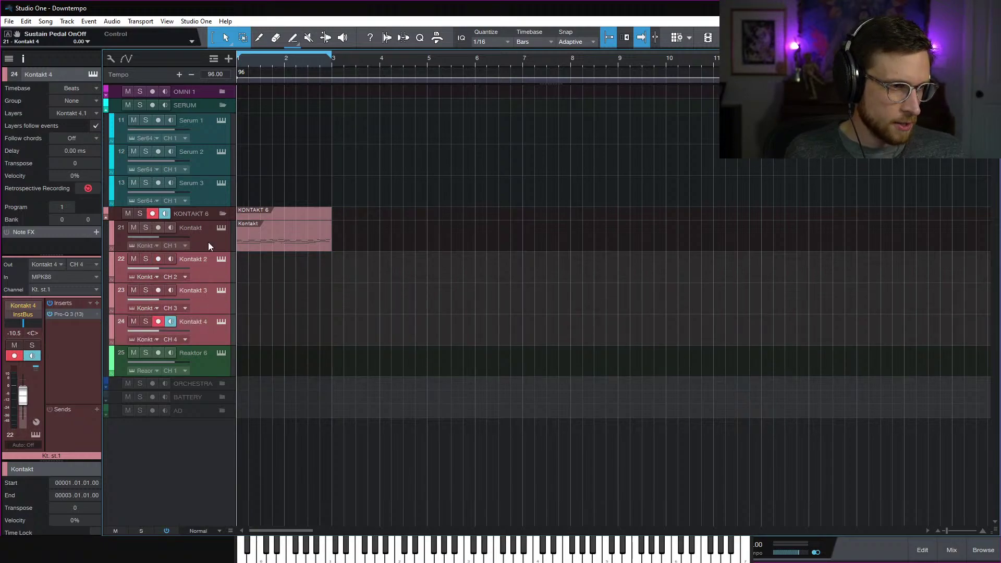
{"action": "double_click", "coordinate": [191, 226]}
{"action": "type", "text": "Drums"}
{"action": "key", "text": "Return"}
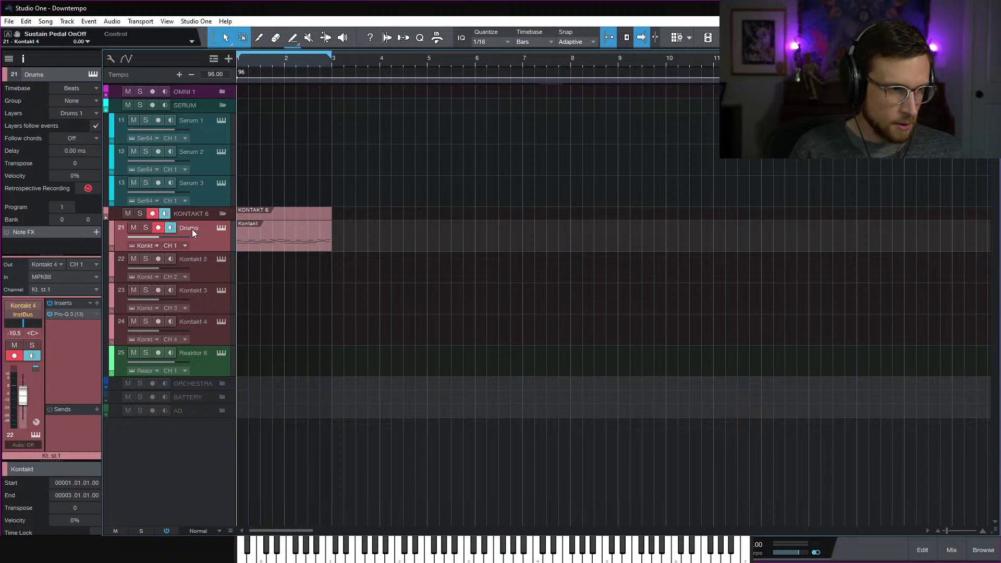
Delete the unused tracks Kontakt 2, Kontakt 3 and Kontakt 4
{"action": "left_click", "coordinate": [218, 267]}
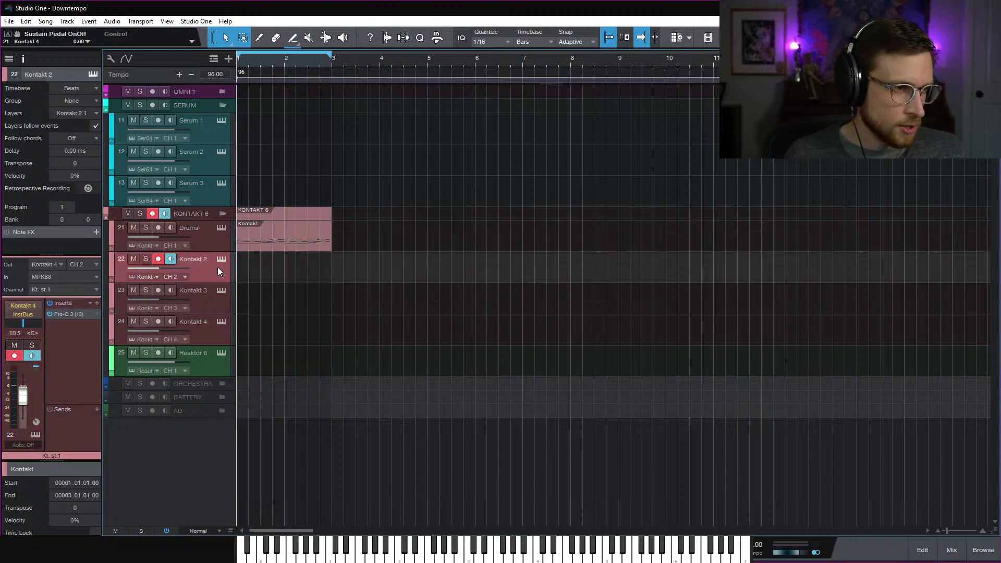
{"action": "left_click", "coordinate": [218, 333]}
{"action": "key", "text": "Delete"}
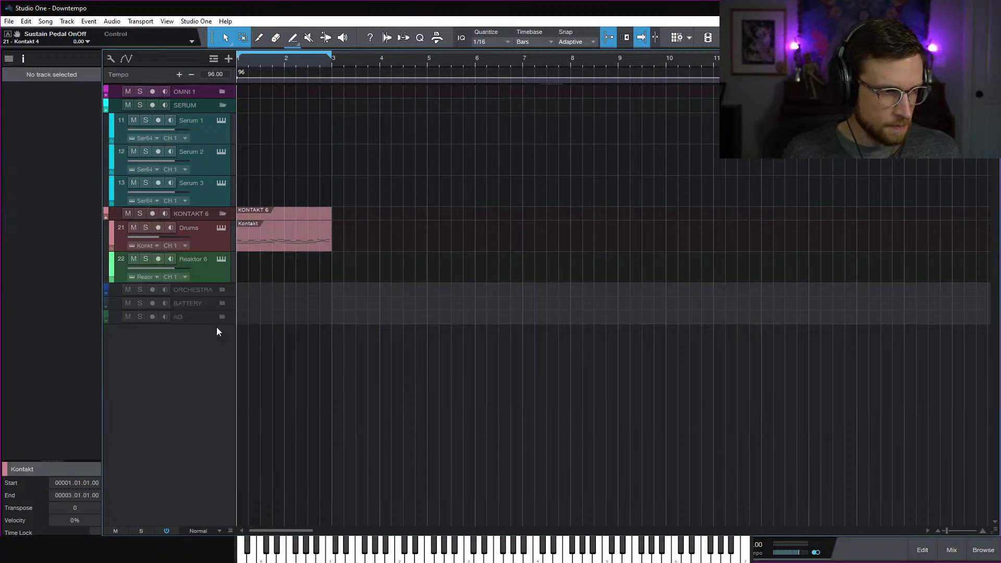
Duplicate the Drums track with its own Kontakt instance, leaving out the copied event, and open the duplicate's instrument
{"action": "left_click", "coordinate": [206, 243]}
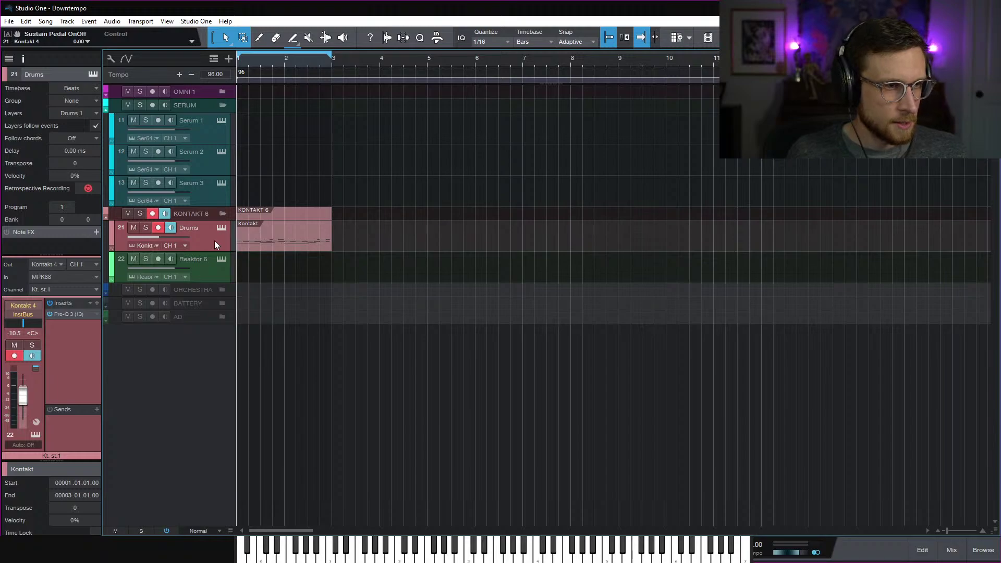
{"action": "right_click", "coordinate": [215, 239]}
{"action": "left_click", "coordinate": [304, 318]}
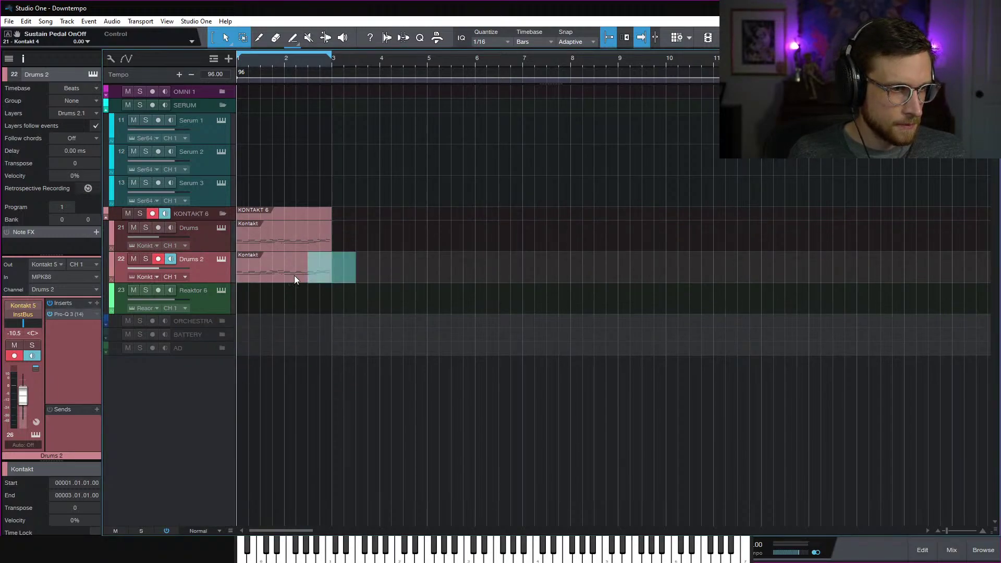
{"action": "key", "text": "Delete"}
{"action": "left_click", "coordinate": [221, 259]}
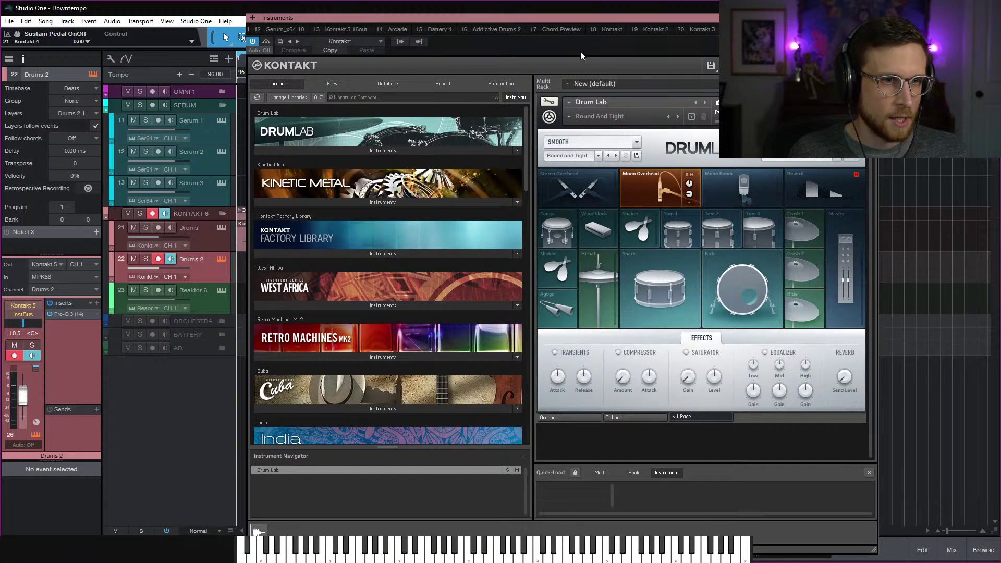
{"action": "left_click", "coordinate": [399, 41]}
{"action": "left_click", "coordinate": [399, 84]}
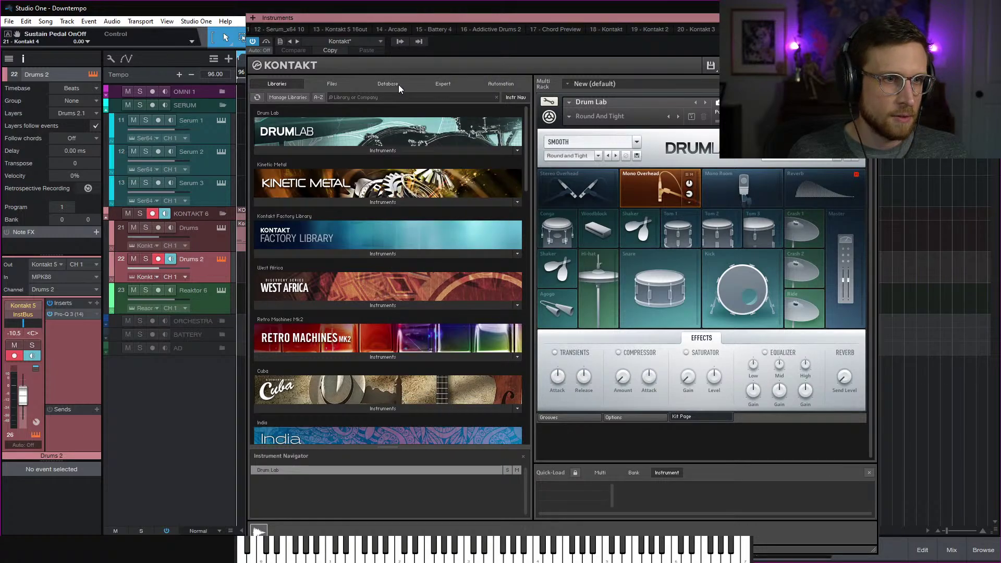
{"action": "left_click", "coordinate": [395, 44]}
{"action": "left_click", "coordinate": [397, 77]}
{"action": "left_click", "coordinate": [395, 42]}
{"action": "left_click", "coordinate": [398, 67]}
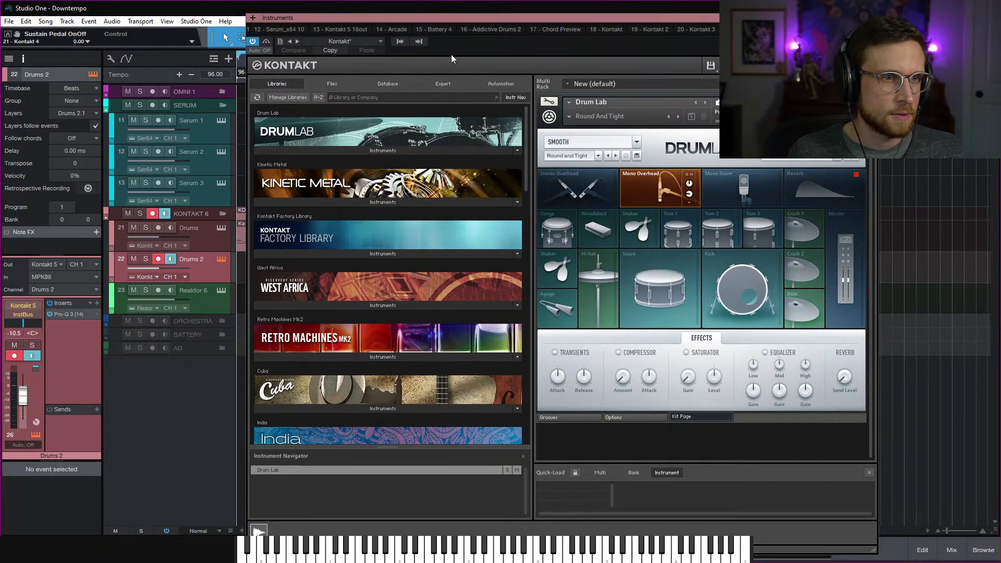
Remove Pro-Q 3 from the Drums 2 channel and unload Drum Lab from its Kontakt instance
{"action": "right_click", "coordinate": [67, 318]}
{"action": "left_click", "coordinate": [83, 383]}
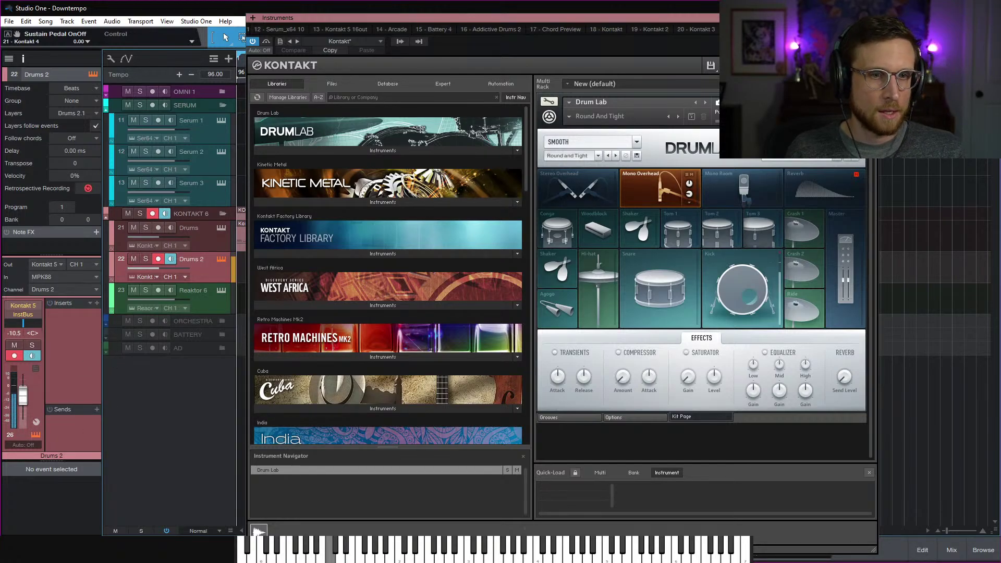
{"action": "left_click", "coordinate": [861, 99]}
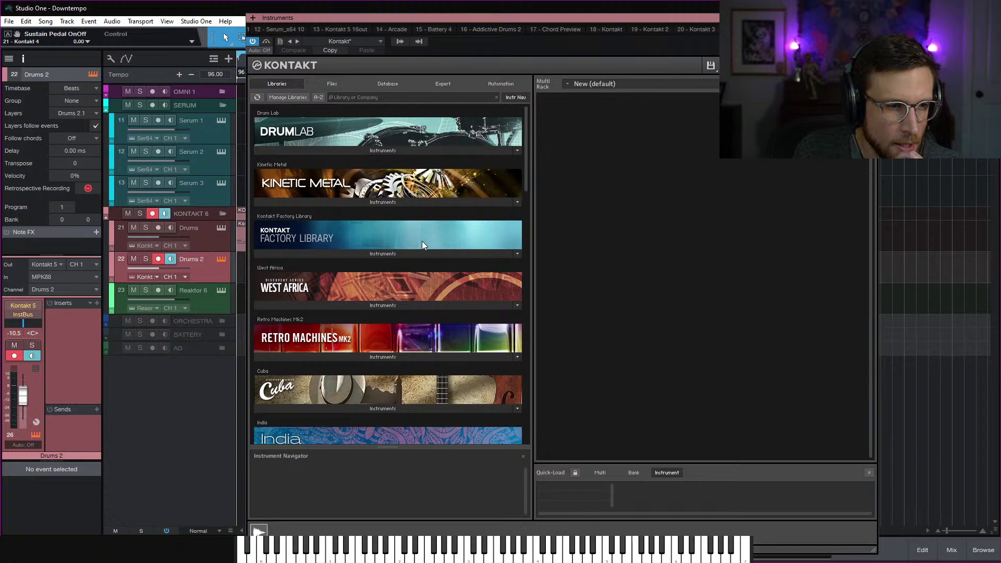
Browse the Kontakt libraries and open the instrument list of Retro Machines Mk2
{"action": "scroll", "coordinate": [422, 245], "scroll_direction": "down", "scroll_amount": 1}
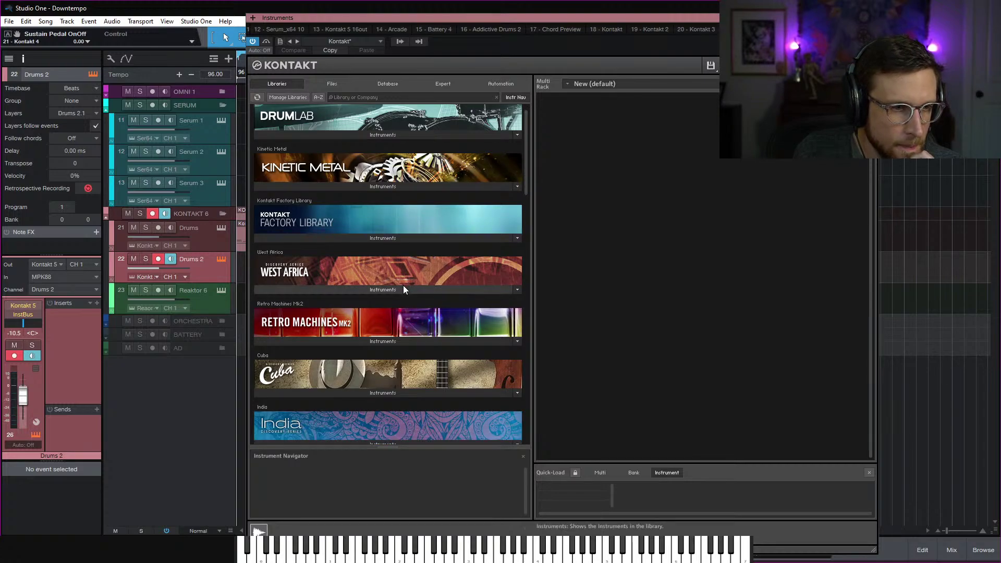
{"action": "scroll", "coordinate": [403, 287], "scroll_direction": "down", "scroll_amount": 3}
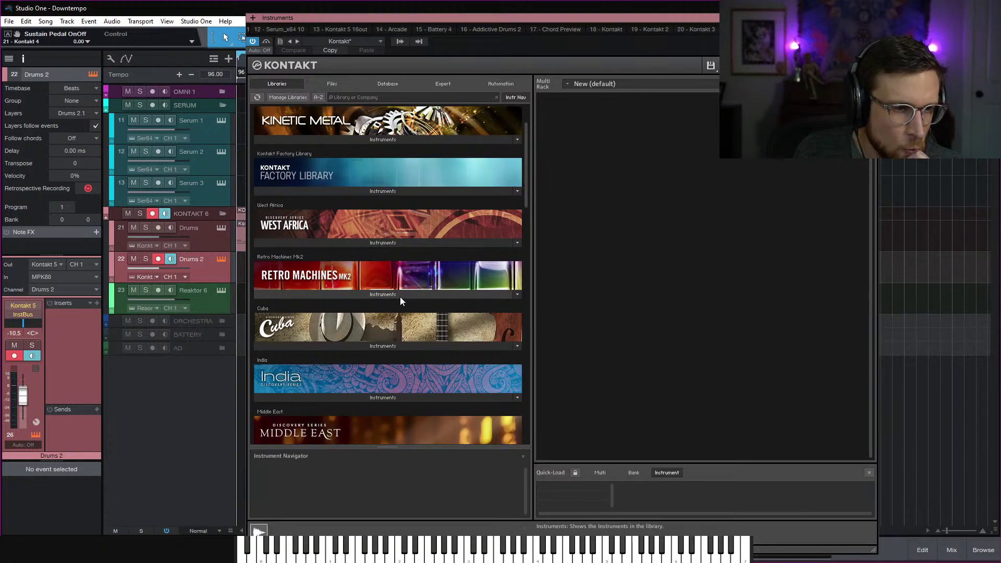
{"action": "left_click", "coordinate": [390, 294]}
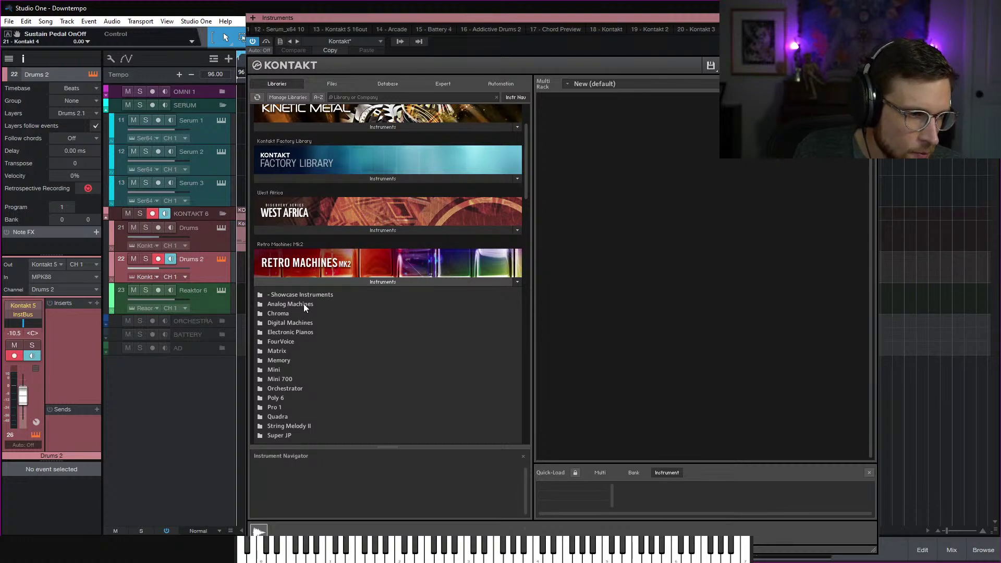
Load the In Your Face Bass patch from the Analog Machines folder into the Drums 2 Kontakt
{"action": "scroll", "coordinate": [308, 321], "scroll_direction": "down", "scroll_amount": 3}
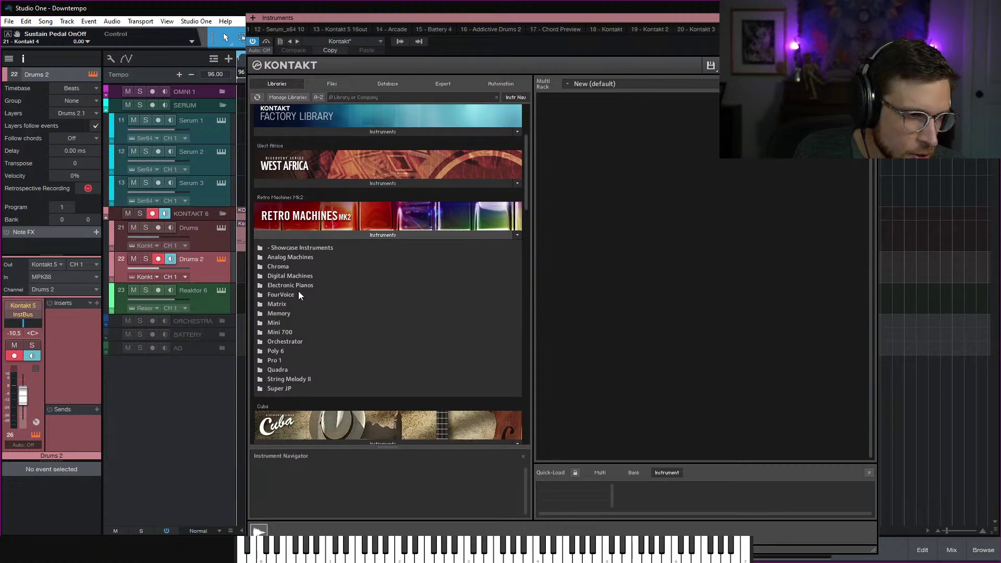
{"action": "left_click", "coordinate": [295, 257]}
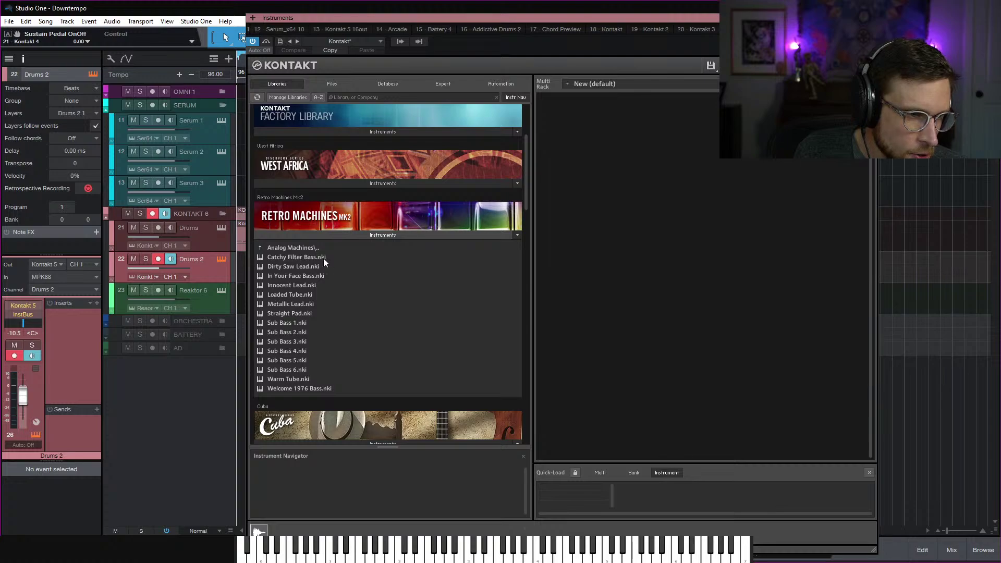
{"action": "left_click", "coordinate": [318, 280]}
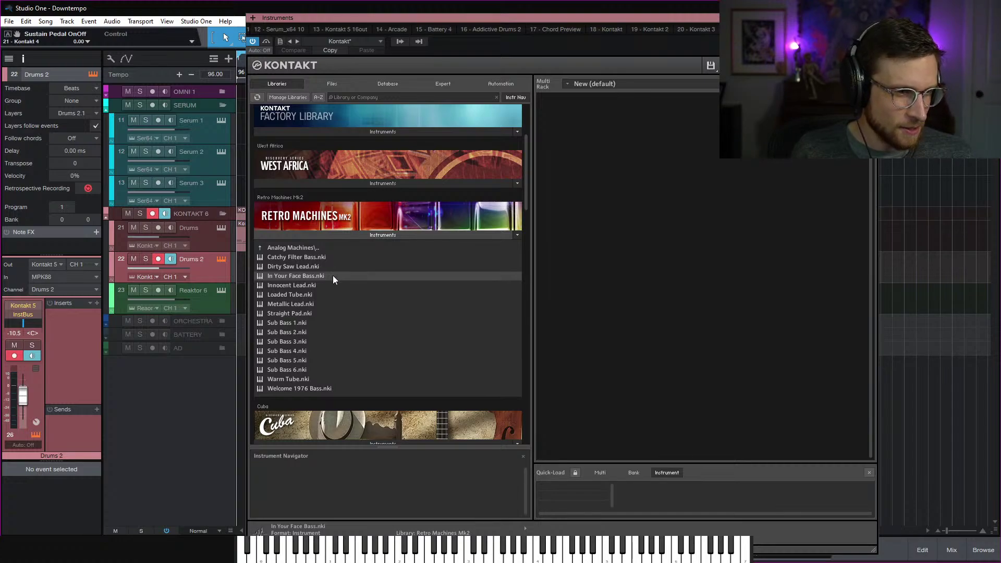
{"action": "double_click", "coordinate": [333, 275]}
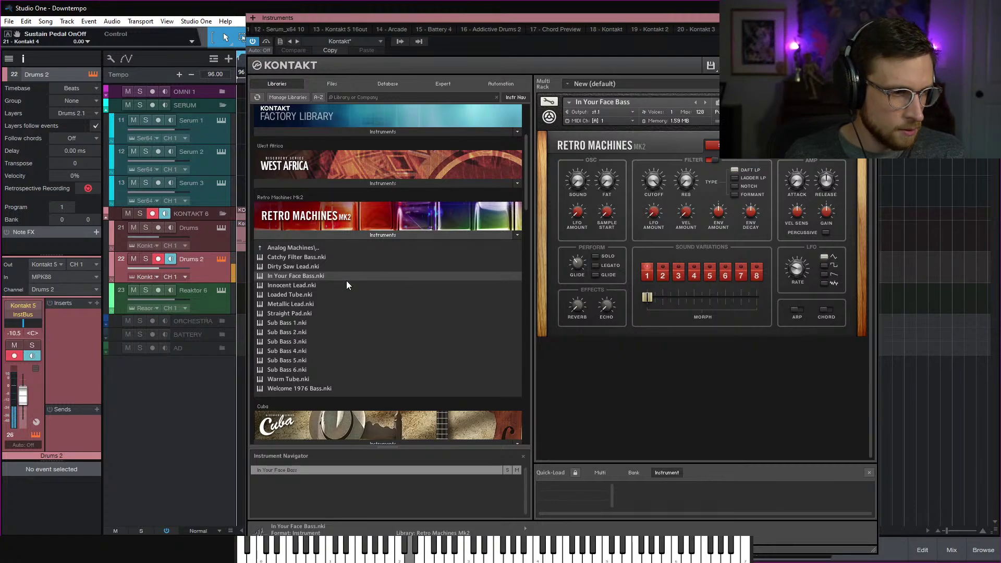
Load Sub Bass 1 and remove it again, and replace In Your Face Bass with Sub Bass 4
{"action": "double_click", "coordinate": [317, 324]}
{"action": "left_click", "coordinate": [317, 351]}
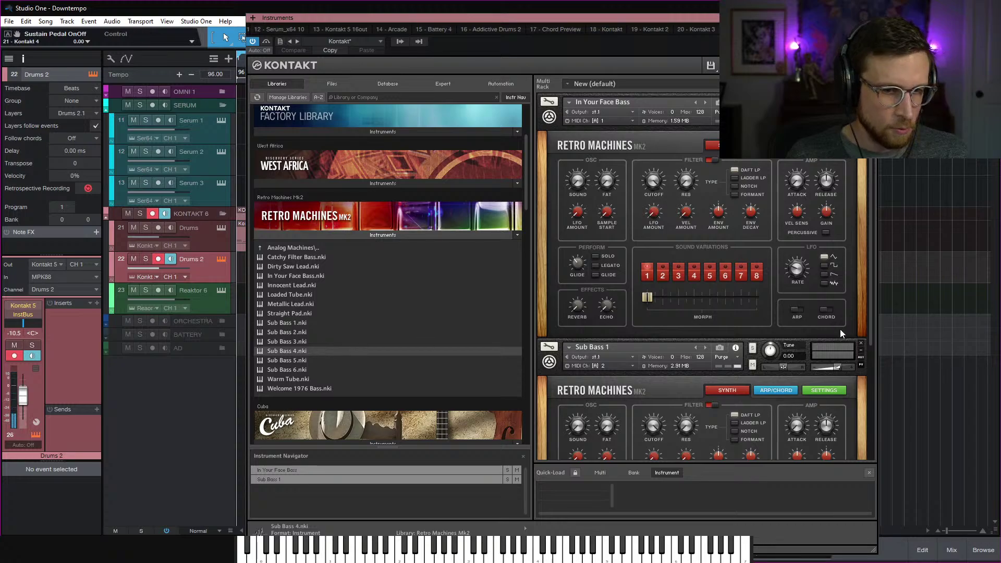
{"action": "left_click", "coordinate": [861, 343]}
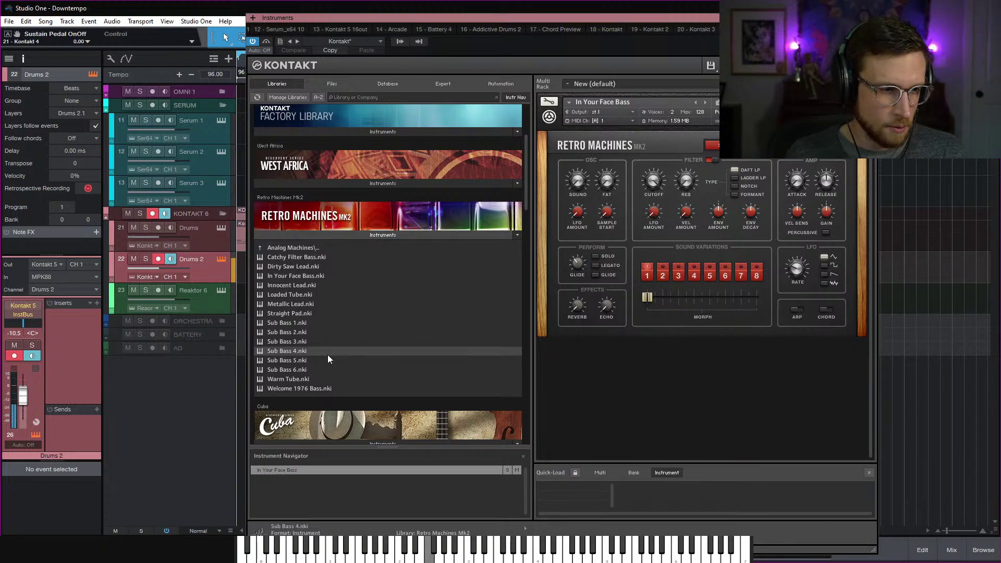
{"action": "left_click_drag", "start_coordinate": [328, 353], "coordinate": [693, 261]}
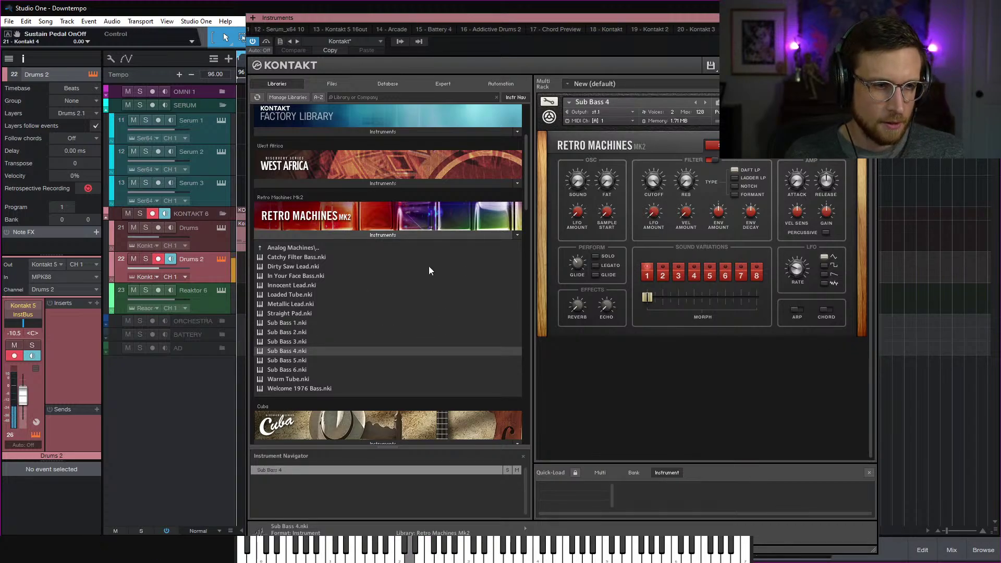
From the FourVoice folder, try One-SEM Keys 1 in place of Sub Bass 4 and settle on One-SEM Keys 2
{"action": "left_click", "coordinate": [260, 248]}
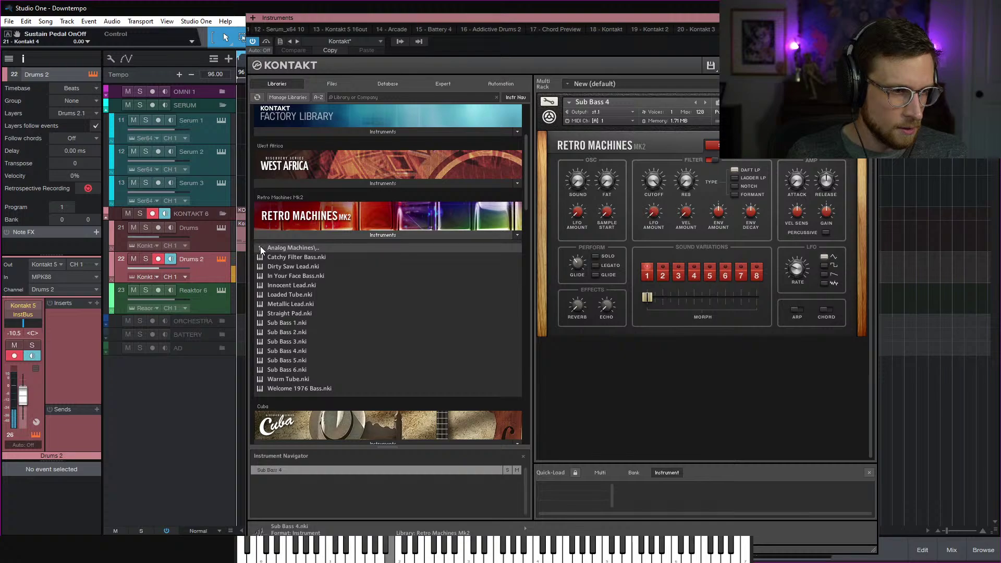
{"action": "double_click", "coordinate": [261, 246]}
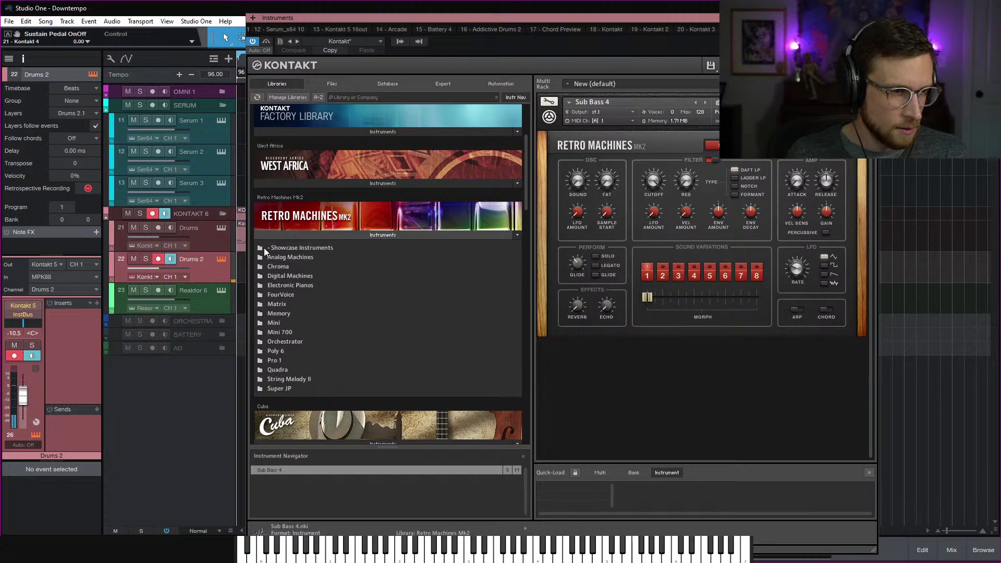
{"action": "double_click", "coordinate": [284, 293]}
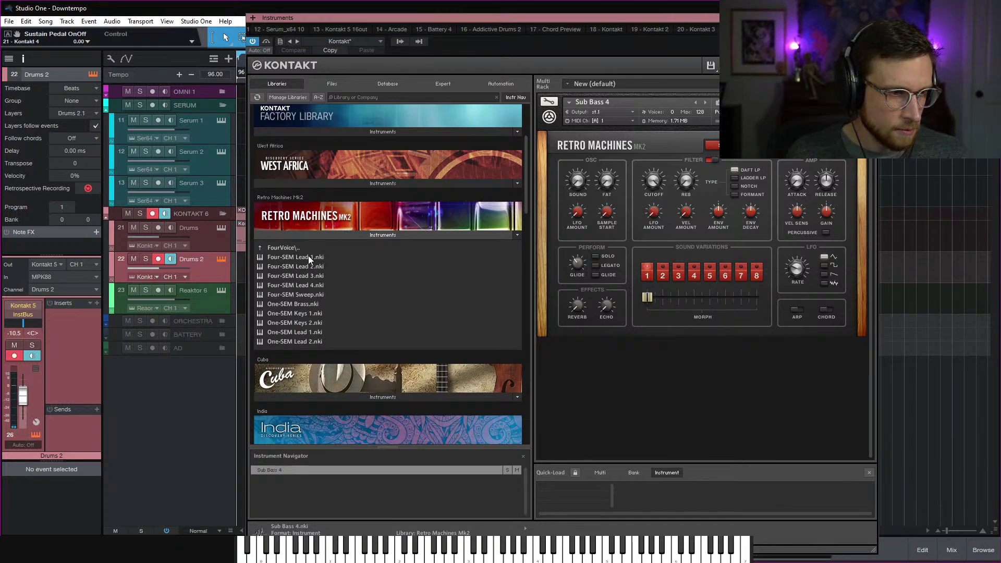
{"action": "left_click", "coordinate": [308, 313]}
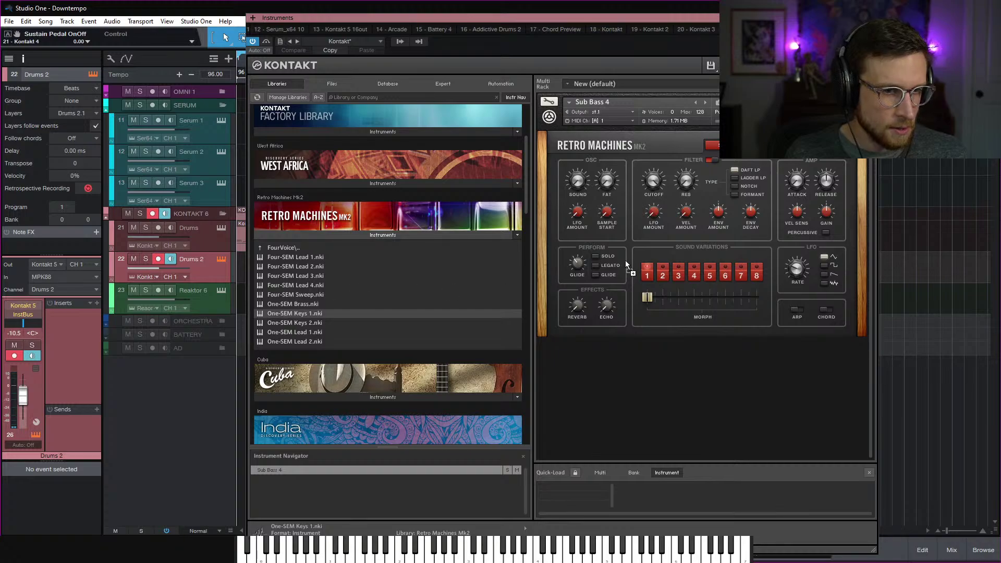
{"action": "left_click_drag", "start_coordinate": [625, 261], "coordinate": [621, 256]}
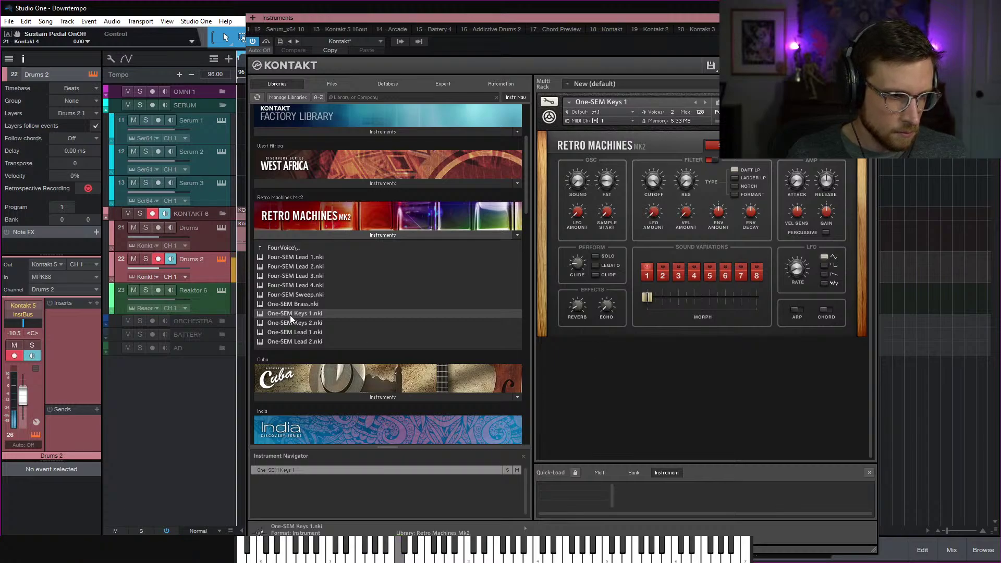
{"action": "double_click", "coordinate": [304, 323]}
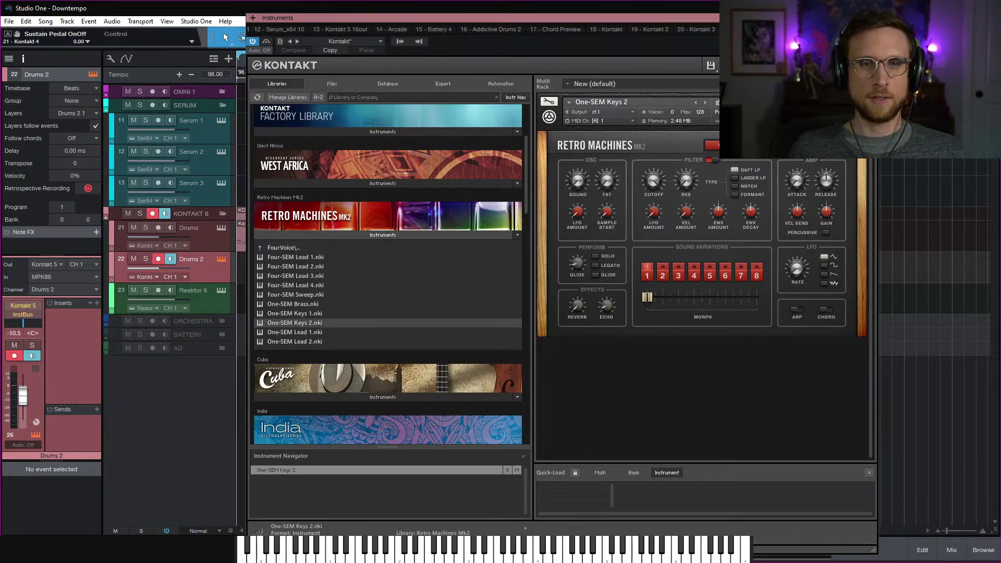
{"action": "left_click", "coordinate": [871, 18]}
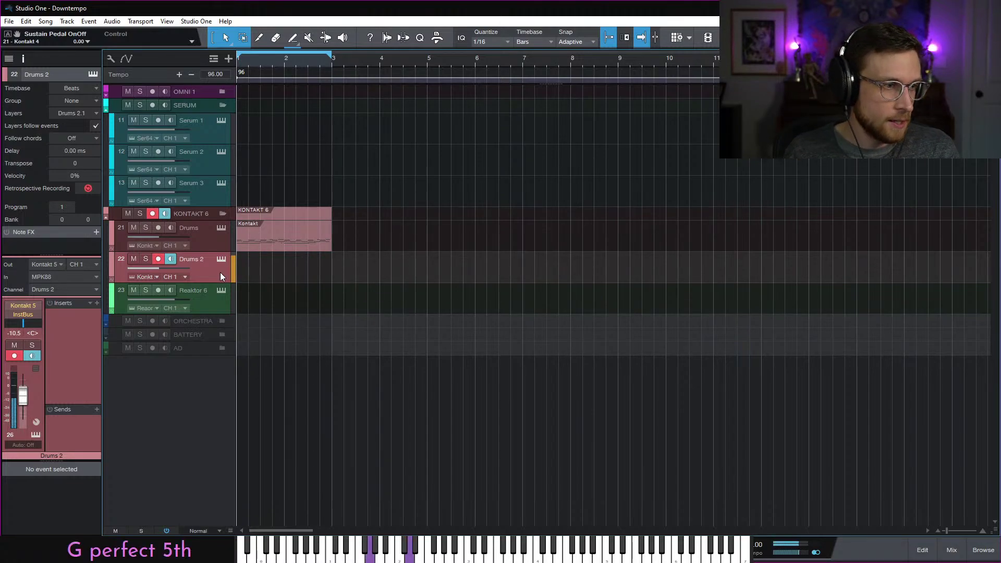
Add a send to Verb1 on the Drums 2 channel
{"action": "left_click", "coordinate": [96, 304]}
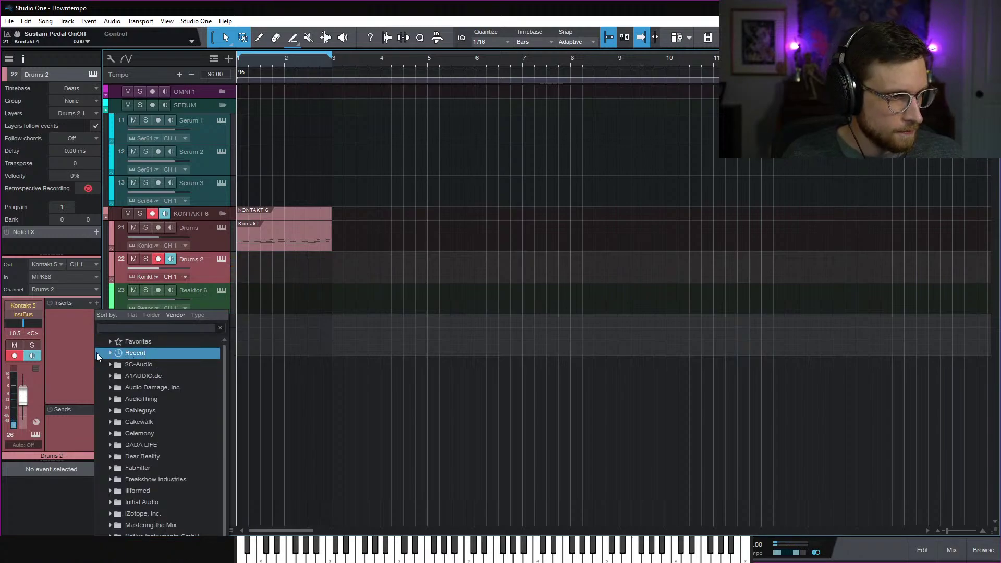
{"action": "left_click", "coordinate": [78, 348]}
{"action": "left_click", "coordinate": [96, 410]}
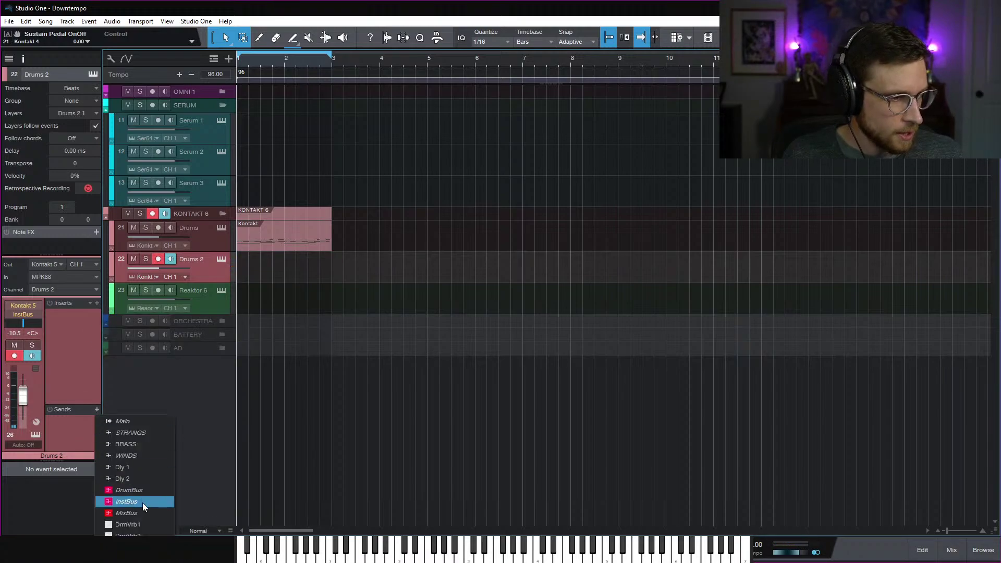
{"action": "left_click", "coordinate": [124, 547]}
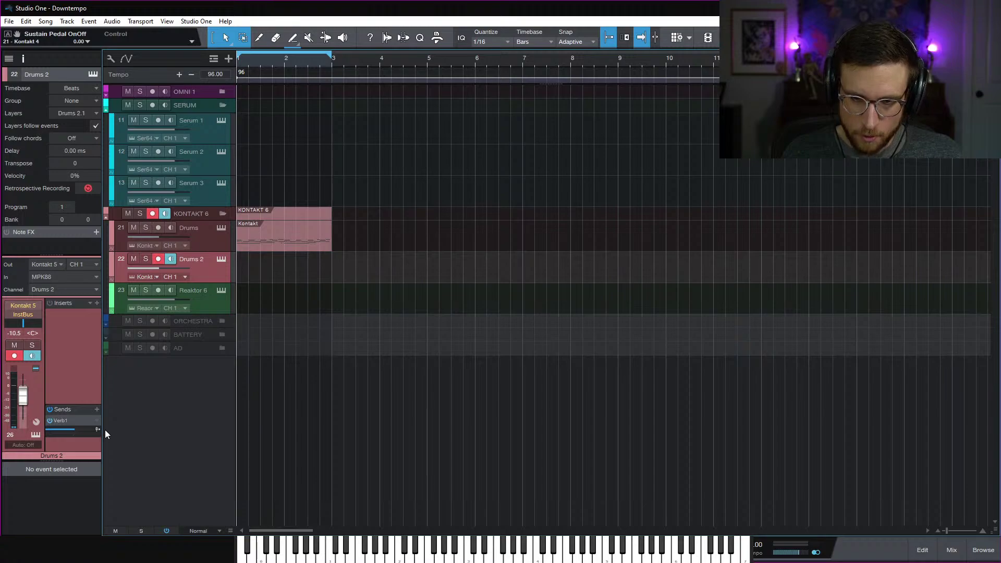
Play the loop and raise the gain of the Pro-L limiter on the MixBus to about +4.1 dB
{"action": "key", "text": "space"}
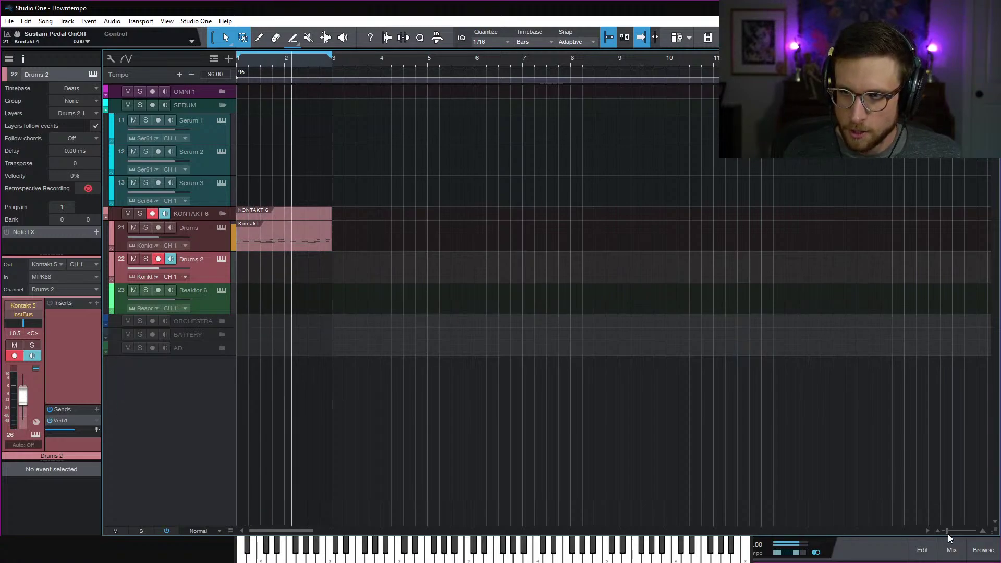
{"action": "left_click", "coordinate": [951, 549]}
{"action": "scroll", "coordinate": [950, 306], "scroll_direction": "down", "scroll_amount": 1}
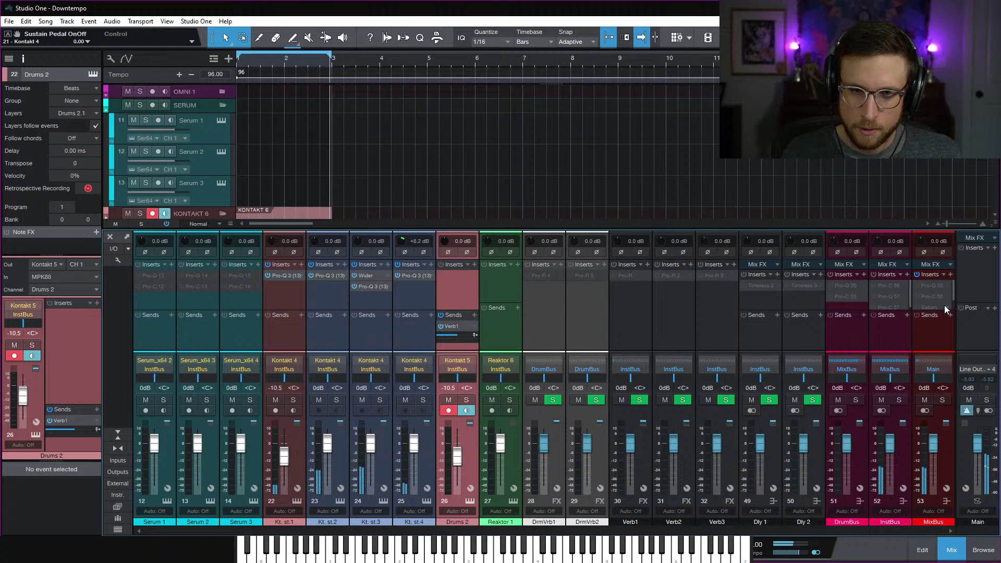
{"action": "left_click", "coordinate": [931, 306]}
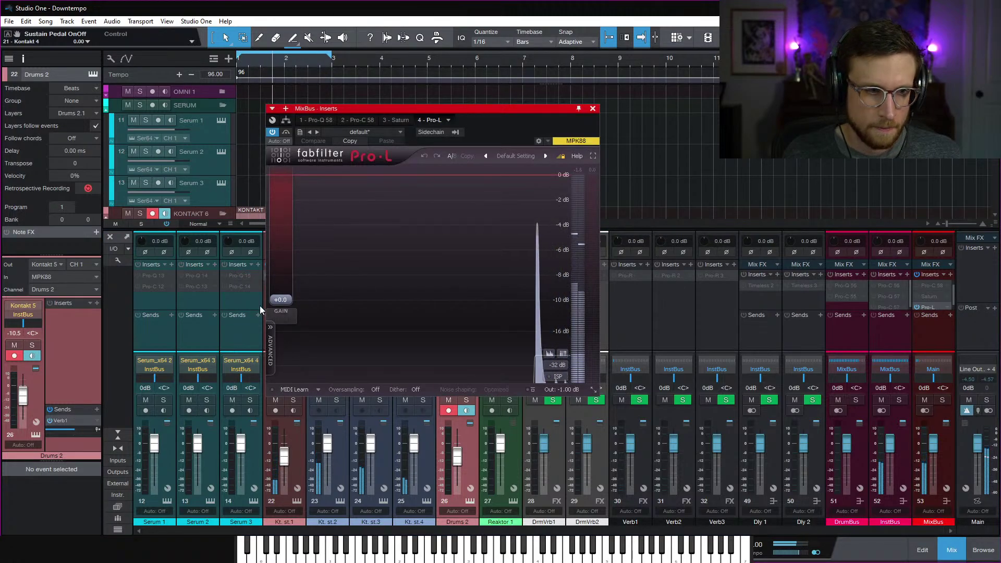
{"action": "mouse_move", "coordinate": [281, 299]}
{"action": "left_mouse_down"}
{"action": "mouse_move", "coordinate": [284, 278]}
{"action": "mouse_move", "coordinate": [283, 287]}
{"action": "left_mouse_up"}
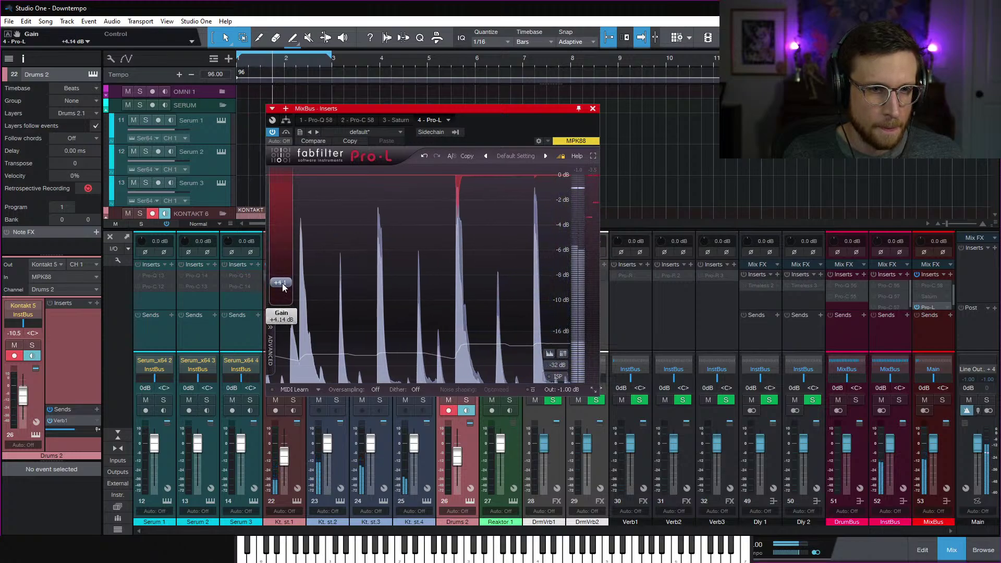
{"action": "left_click", "coordinate": [592, 109]}
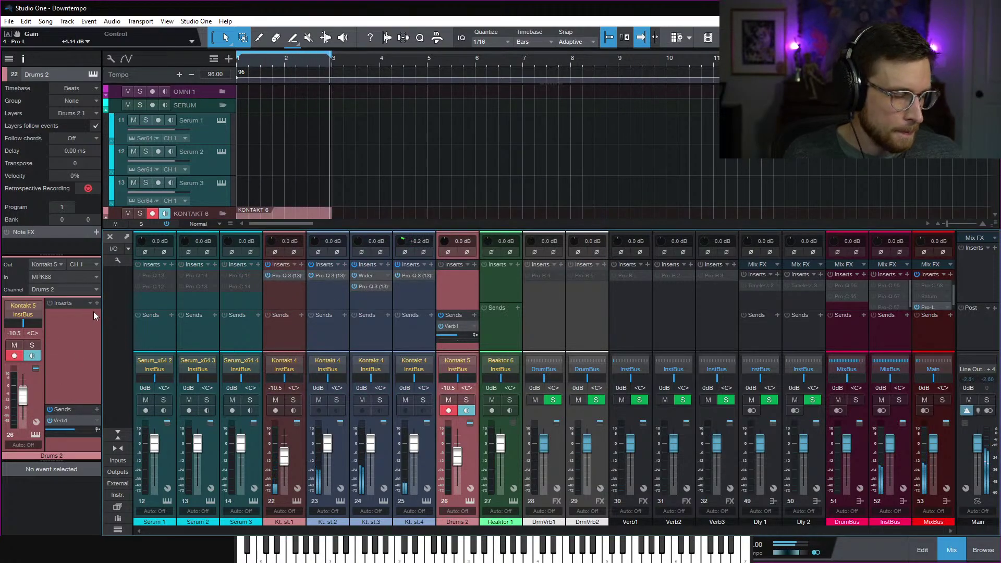
Set the Reverb effect of One-SEM Keys 2 in the Drums 2 track's Kontakt instrument to 0%
{"action": "scroll", "coordinate": [265, 160], "scroll_direction": "down", "scroll_amount": 6}
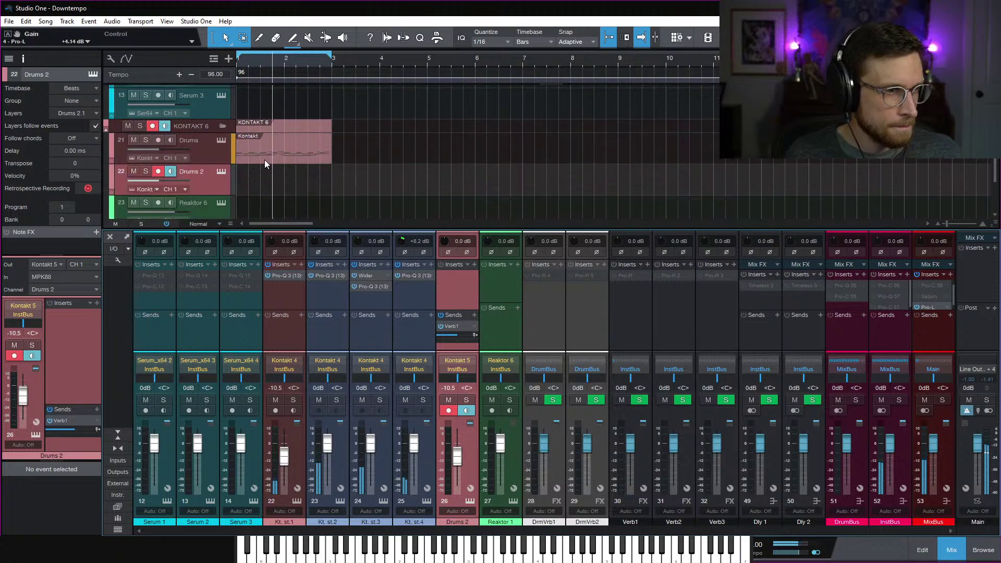
{"action": "left_click", "coordinate": [205, 118]}
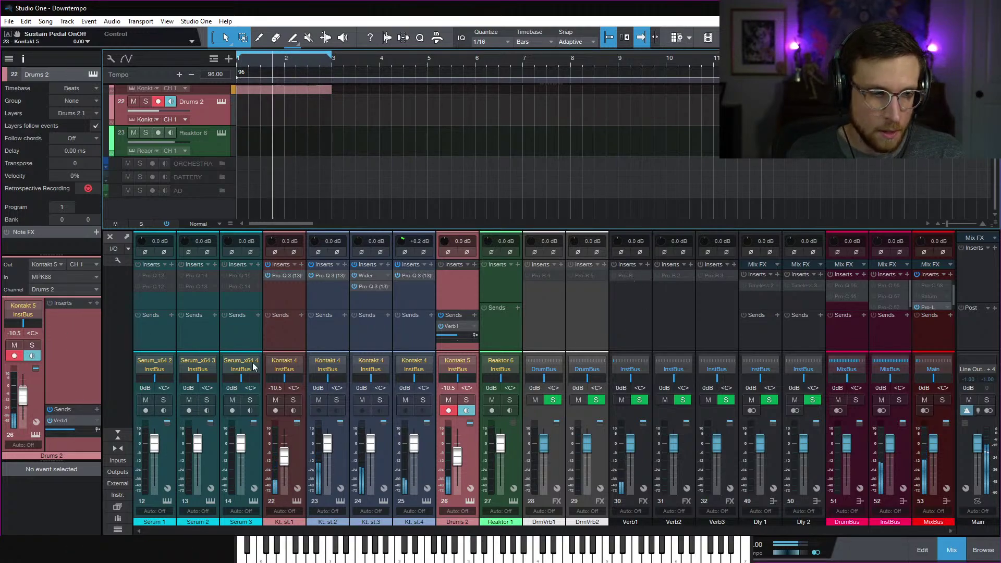
{"action": "left_click", "coordinate": [36, 434]}
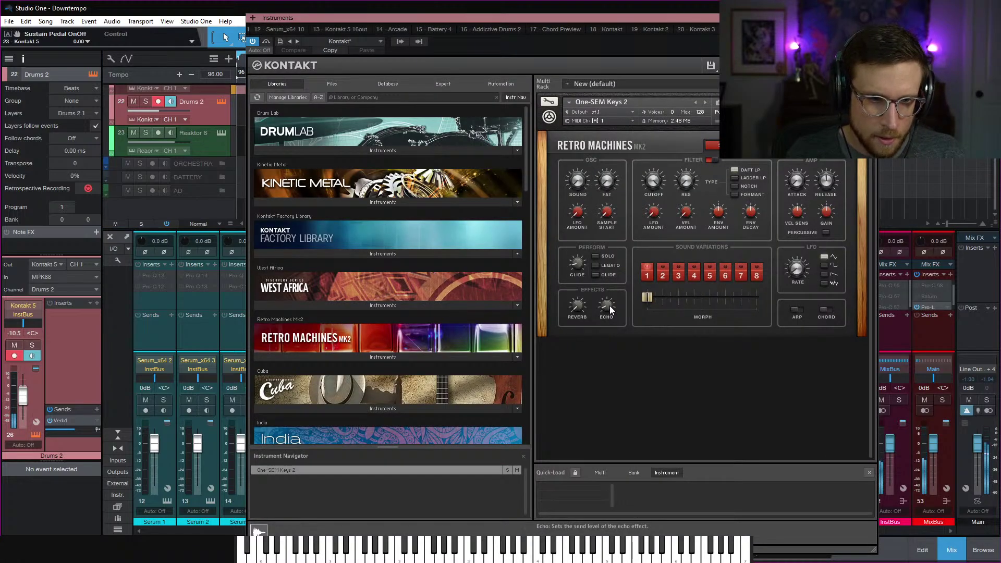
{"action": "left_click", "coordinate": [577, 305]}
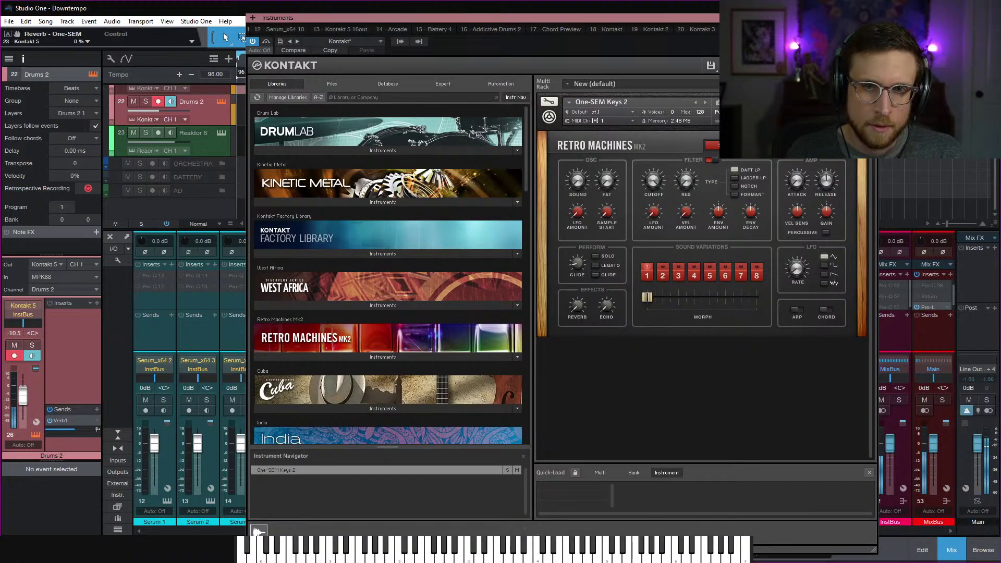
{"action": "left_click", "coordinate": [872, 17]}
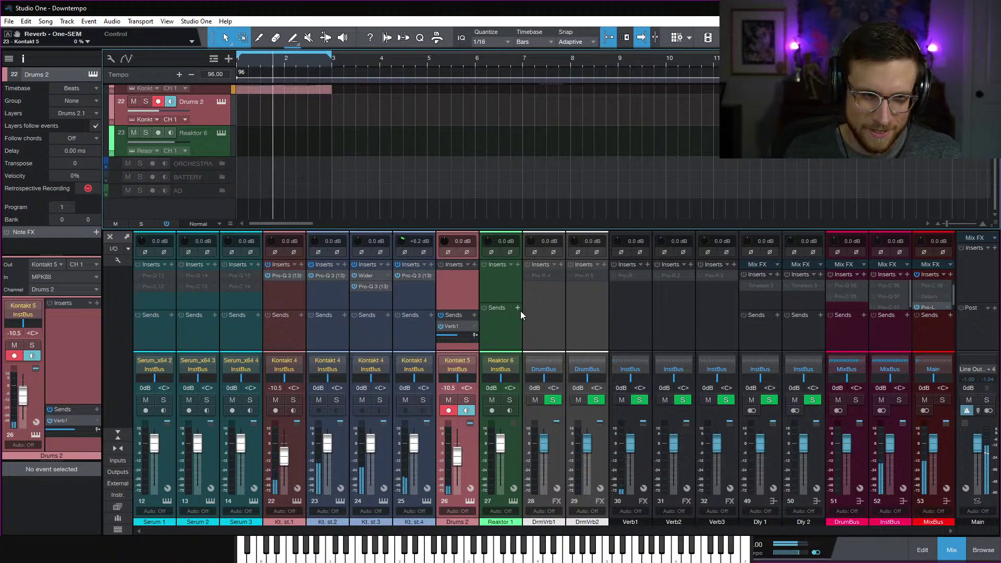
Enable the Pro-R reverb insert on the Verb1 channel and check its settings while the loop plays
{"action": "right_click", "coordinate": [631, 275]}
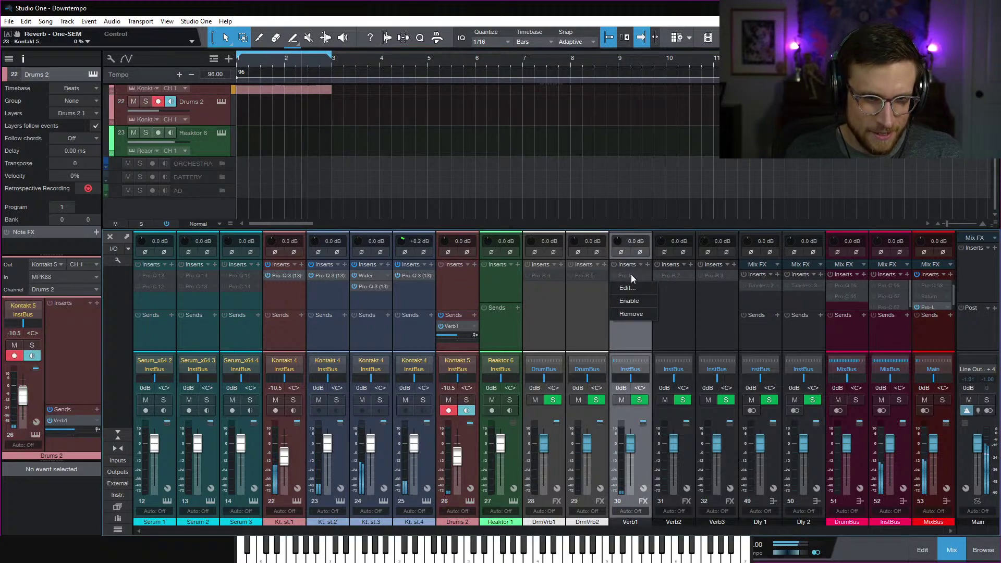
{"action": "left_click", "coordinate": [640, 300]}
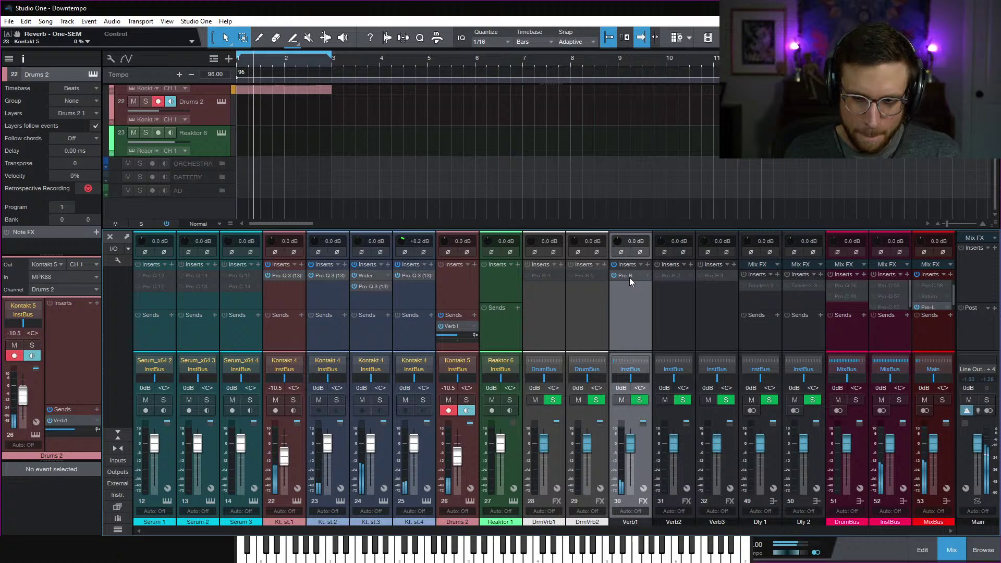
{"action": "double_click", "coordinate": [629, 278]}
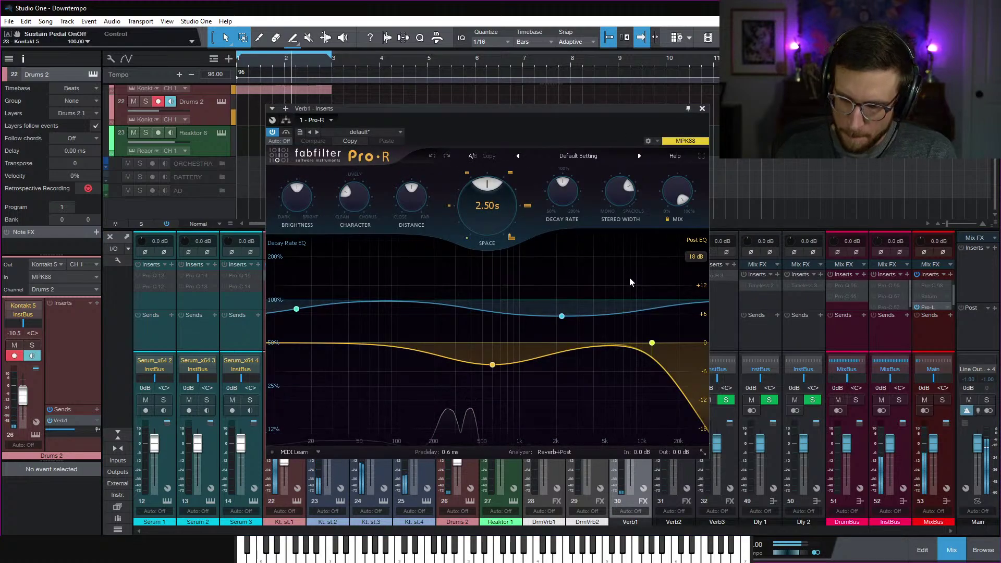
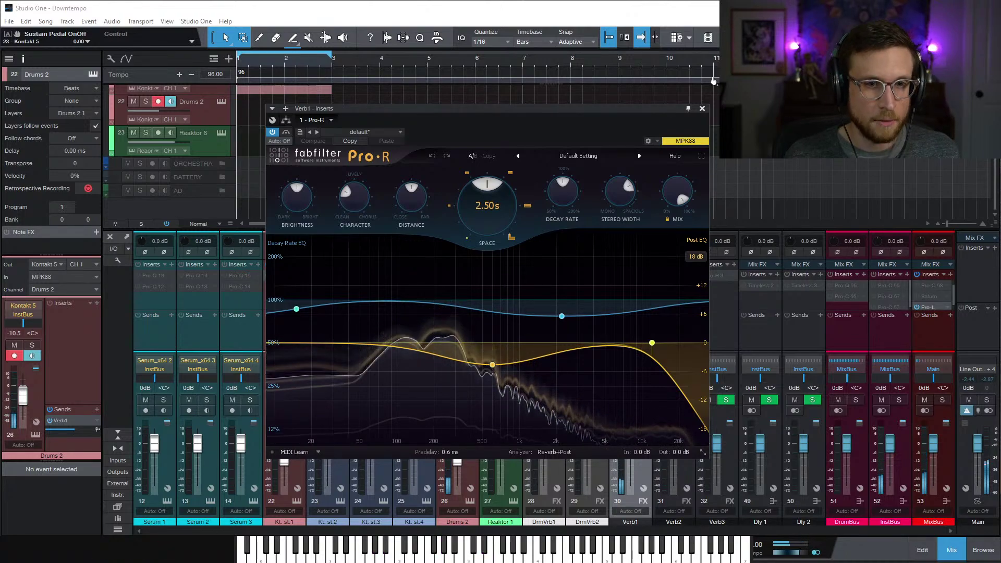
{"action": "left_click", "coordinate": [702, 109]}
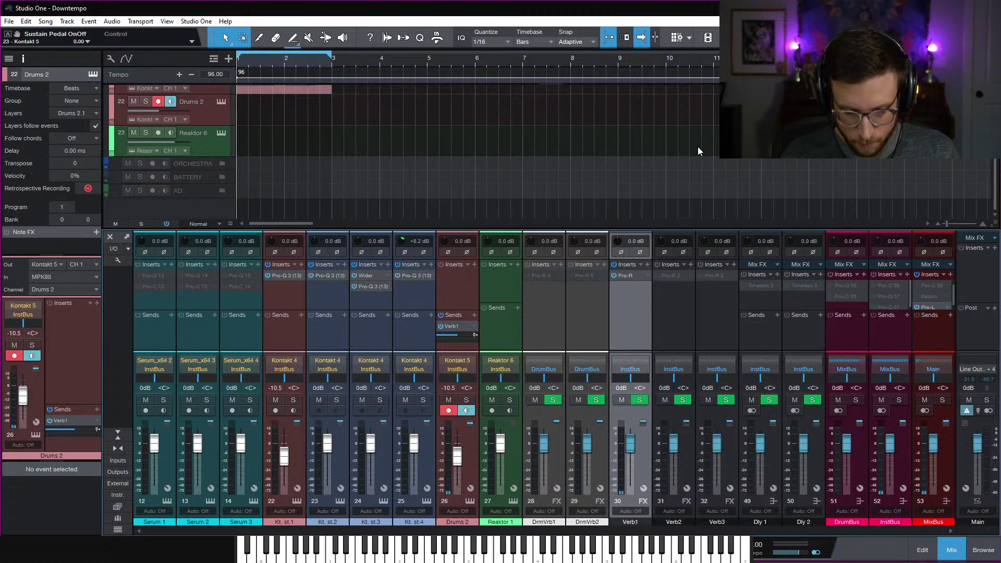
Try recording a keys take on the Drums 2 track over the looped beat
{"action": "key", "text": "KP_Multiply"}
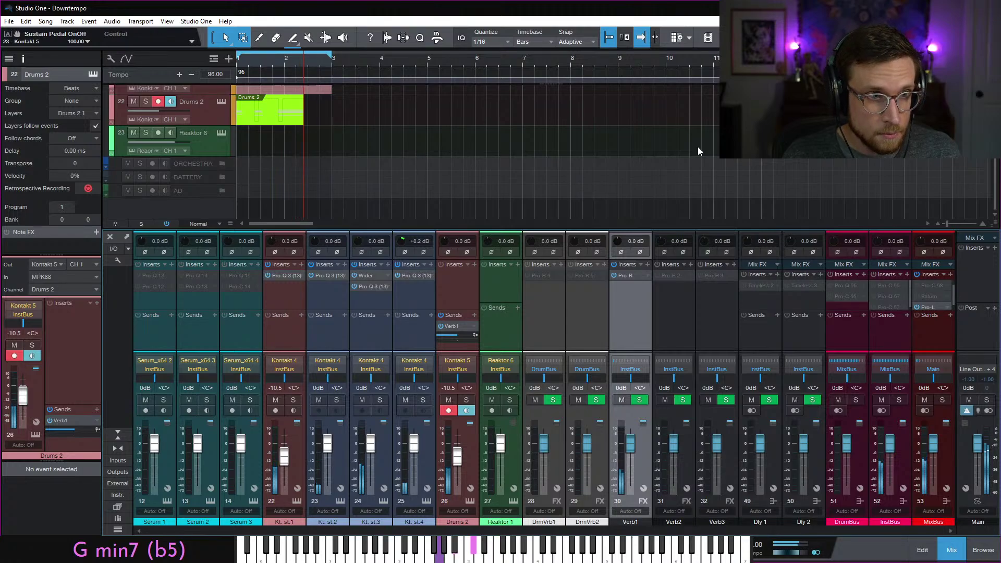
{"action": "key", "text": "space"}
{"action": "key", "text": "ctrl+z"}
Duplicate the two-bar Drums clip until four consecutive copies fill bars 1 to 8
{"action": "scroll", "coordinate": [448, 187], "scroll_direction": "up", "scroll_amount": 1}
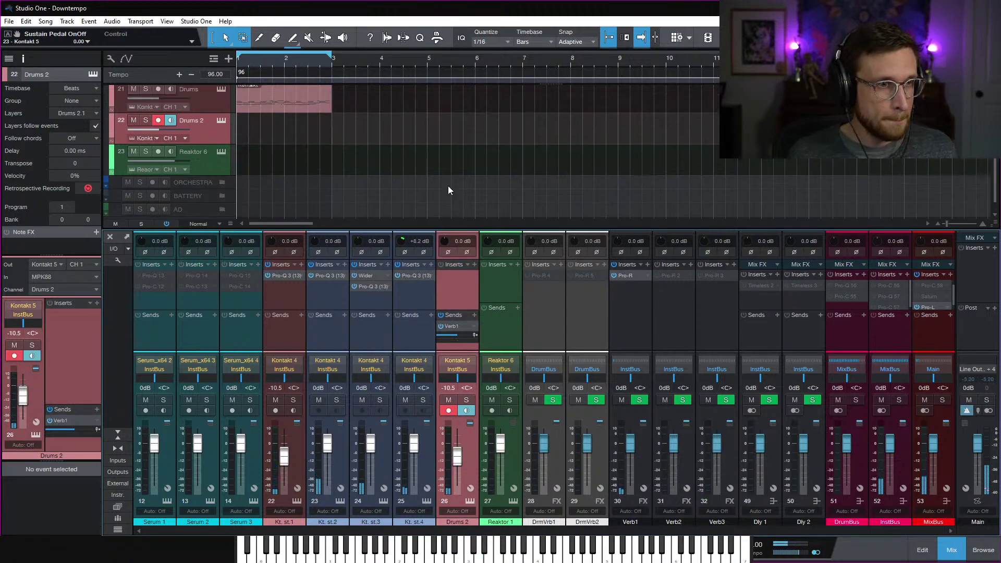
{"action": "left_click", "coordinate": [265, 104]}
{"action": "key", "text": "d"}
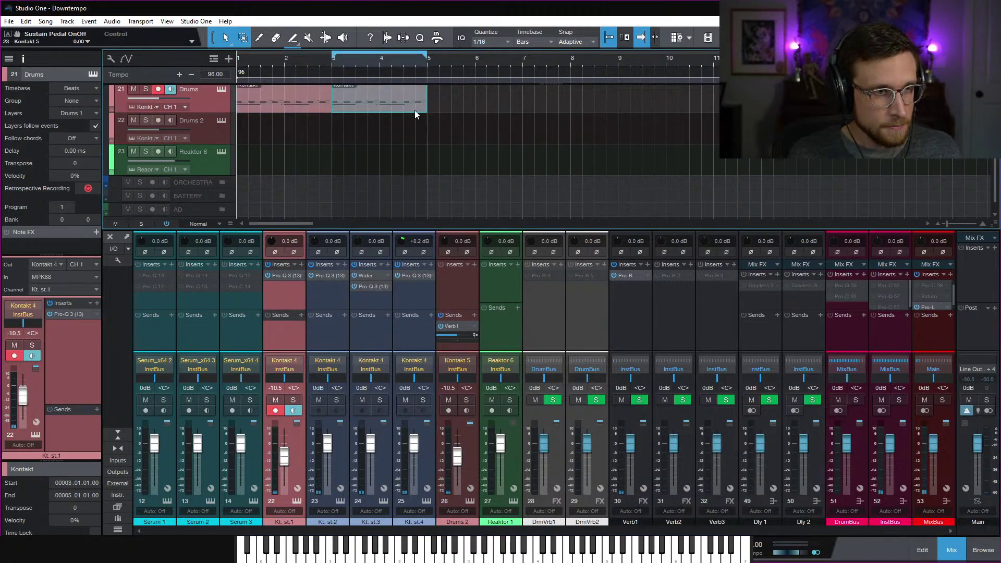
{"action": "scroll", "coordinate": [322, 110], "scroll_direction": "up", "scroll_amount": 3}
{"action": "left_click_drag", "start_coordinate": [332, 57], "coordinate": [226, 72]}
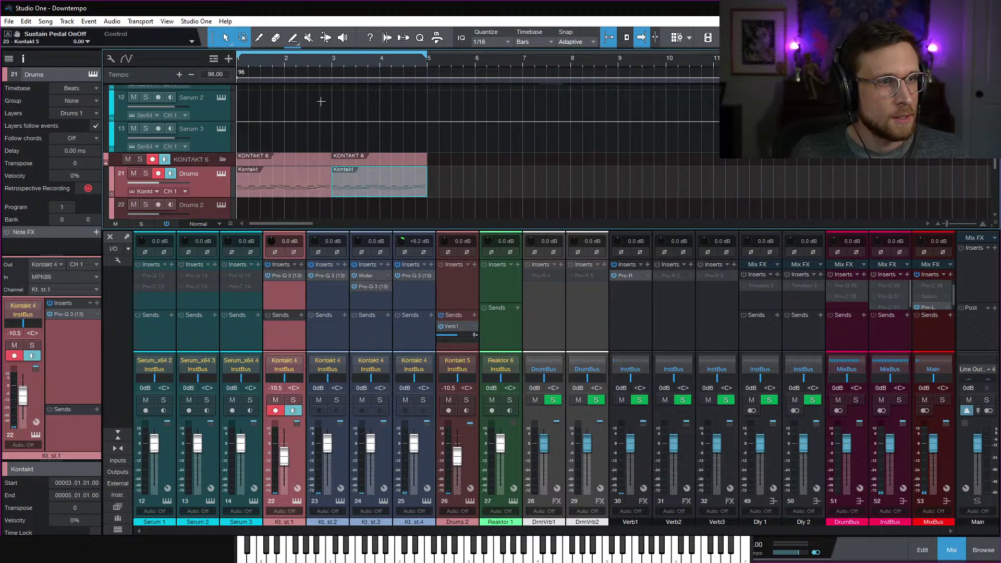
{"action": "left_click_drag", "start_coordinate": [448, 185], "coordinate": [277, 182]}
{"action": "key", "text": "d"}
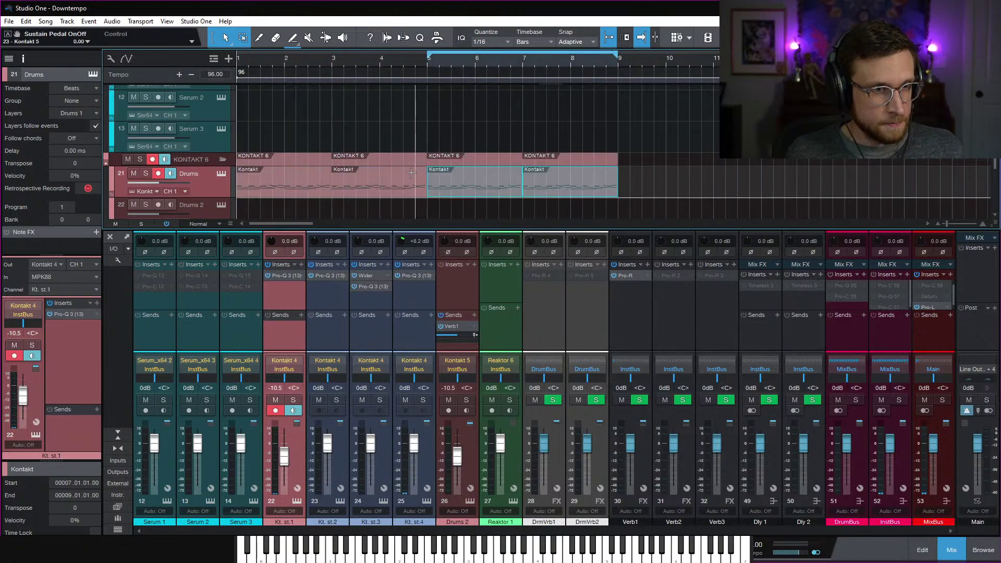
{"action": "left_click_drag", "start_coordinate": [661, 186], "coordinate": [167, 190]}
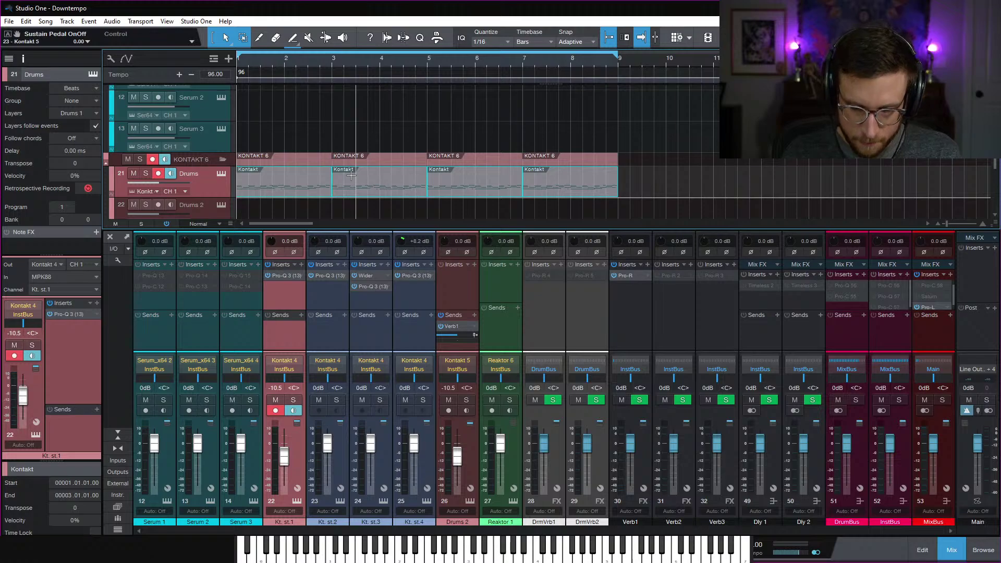
{"action": "key", "text": "KP_Multiply"}
{"action": "key", "text": "space"}
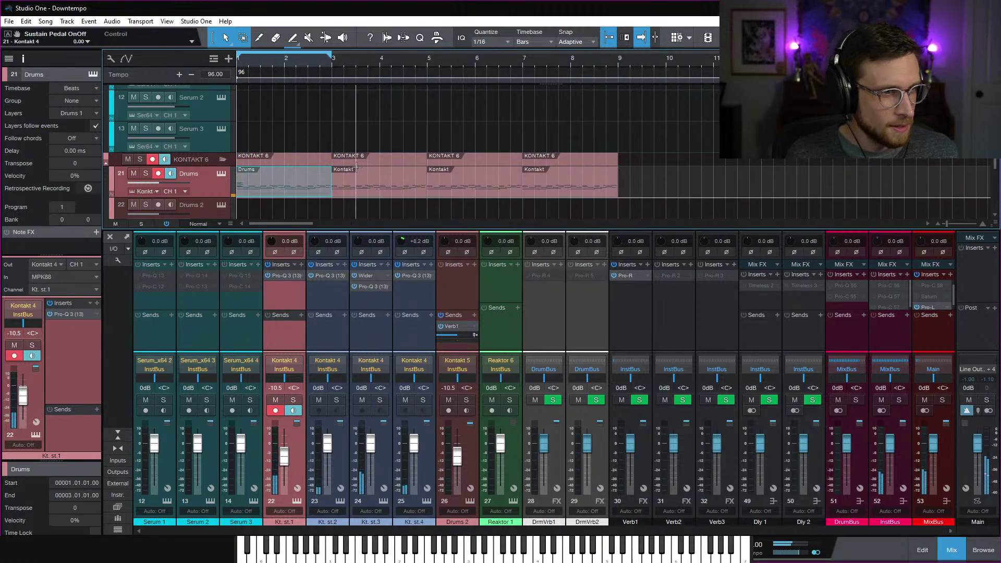
{"action": "key", "text": "ctrl+z"}
Select the Drums 2 track as the recording target
{"action": "scroll", "coordinate": [346, 171], "scroll_direction": "down", "scroll_amount": 3}
{"action": "left_click", "coordinate": [222, 166]}
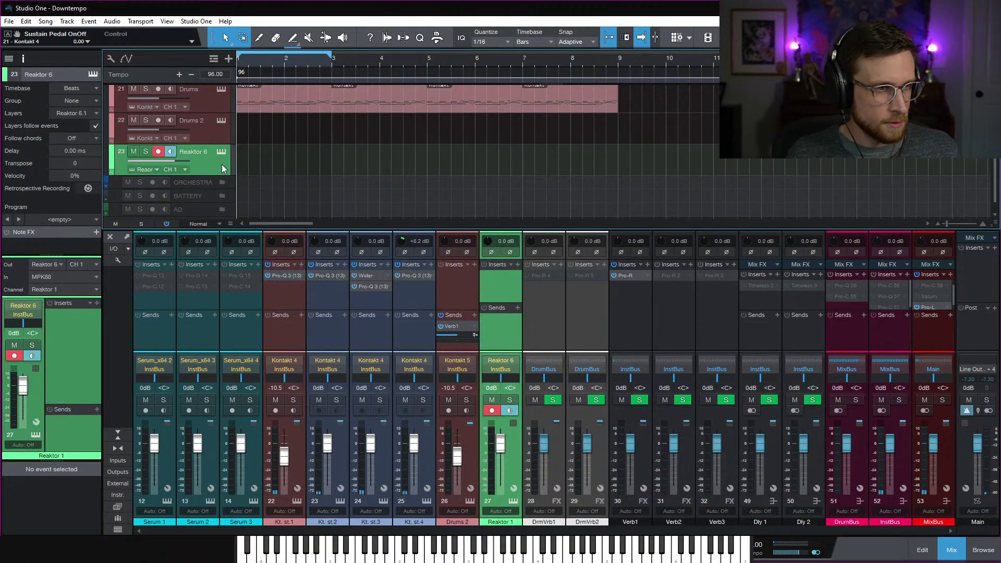
{"action": "left_click", "coordinate": [228, 142]}
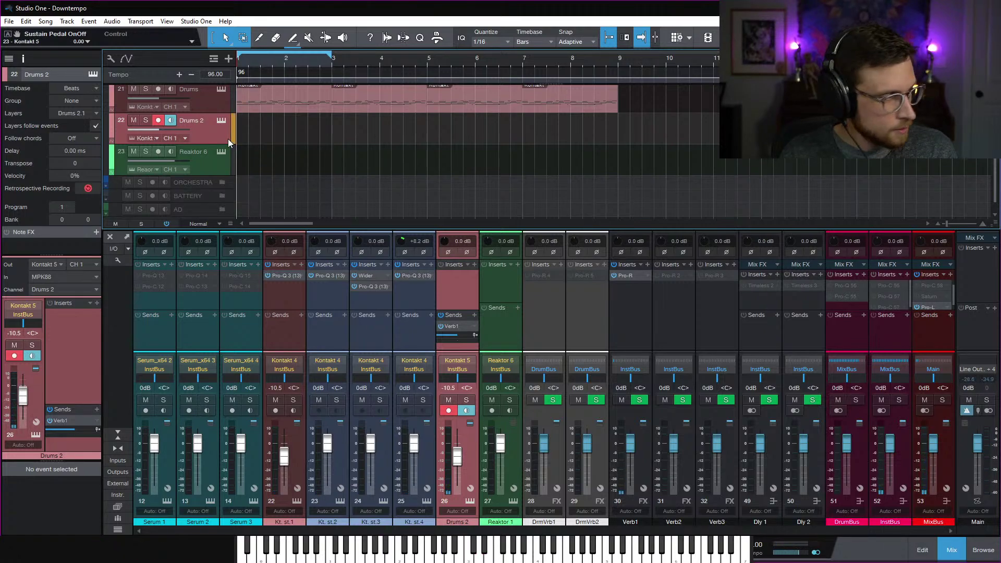
Try recording another keys take on Drums 2 within the two-bar loop
{"action": "key", "text": "KP_Multiply"}
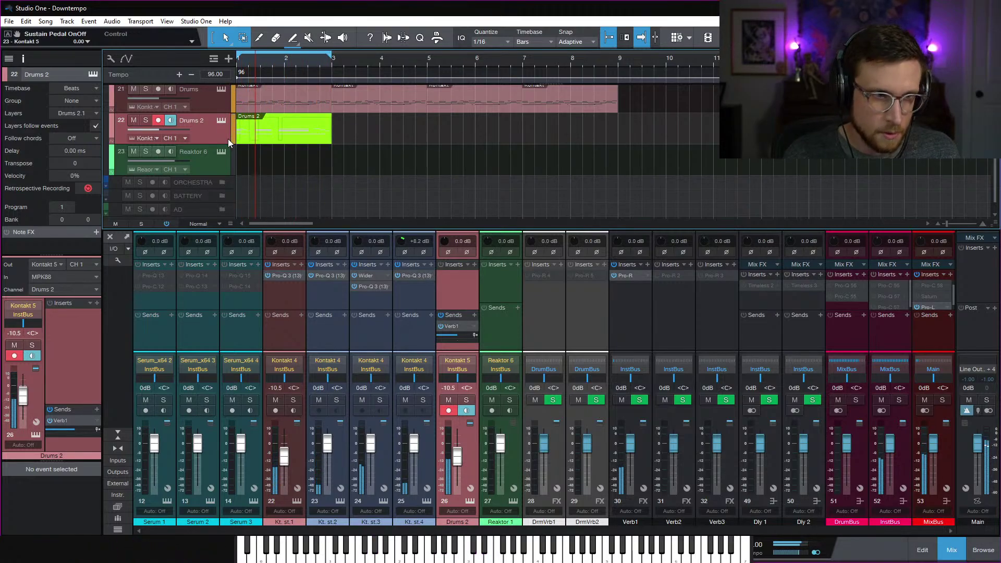
{"action": "key", "text": "space"}
{"action": "key", "text": "ctrl+z"}
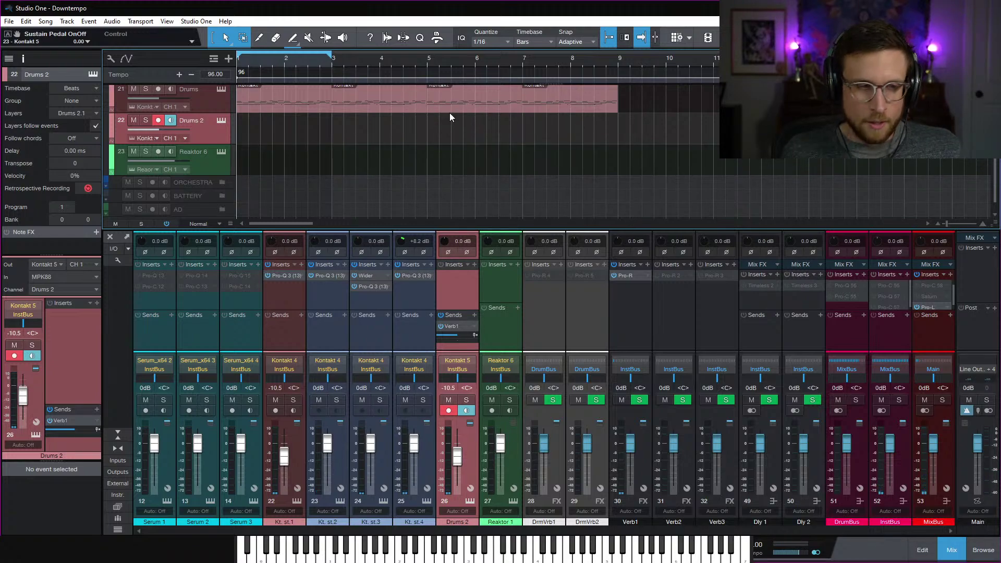
Extend the loop end to bar 9 and record a four-bar keys part on the Drums 2 track
{"action": "left_click_drag", "start_coordinate": [332, 57], "coordinate": [628, 59]}
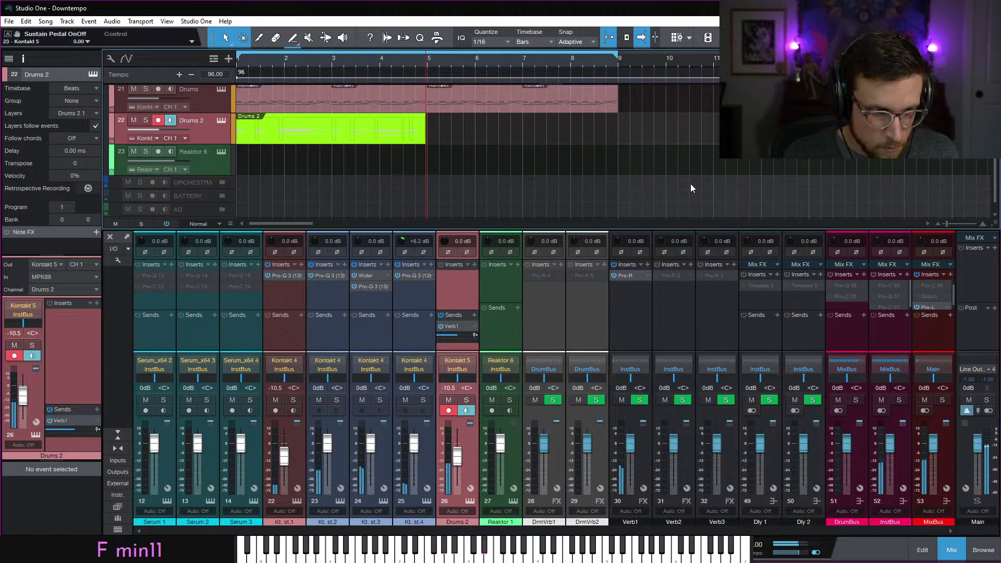
{"action": "key", "text": "space"}
{"action": "left_click", "coordinate": [472, 160]}
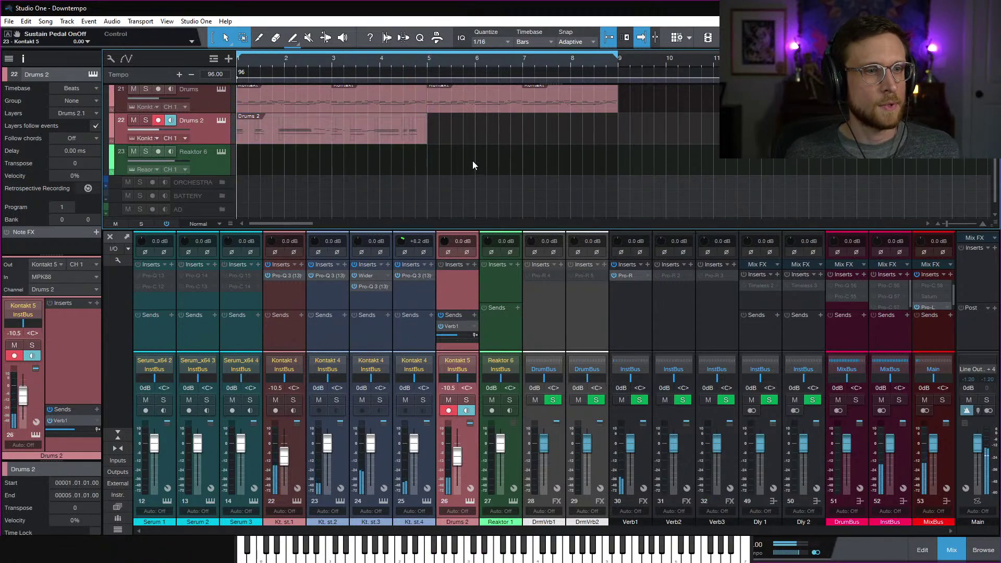
Open the Drums 2 clip in the note editor and move the C#3 note near beat 2.4 to start at 2.04.01.06
{"action": "double_click", "coordinate": [290, 139]}
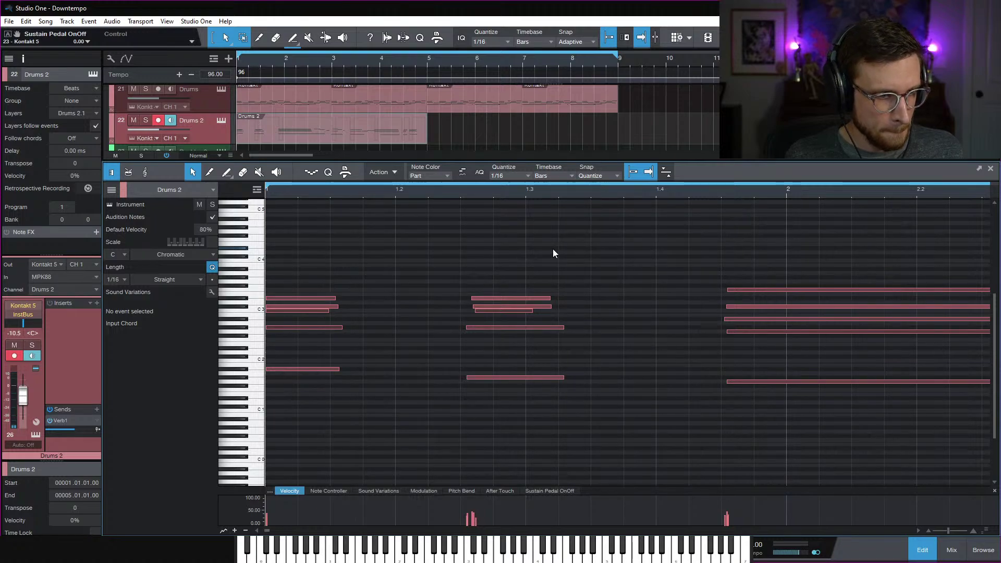
{"action": "key", "text": "space"}
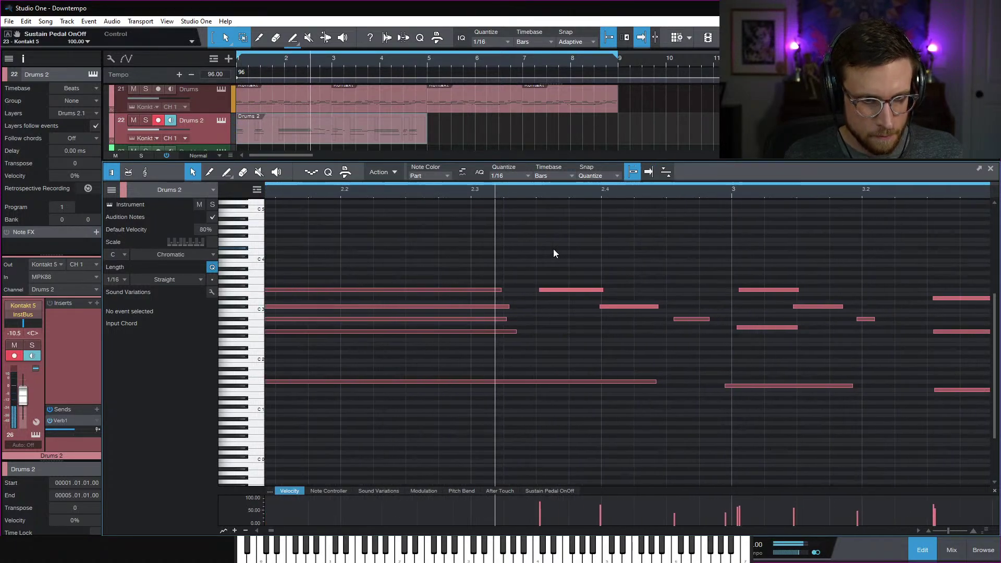
{"action": "scroll", "coordinate": [553, 253], "scroll_direction": "right", "scroll_amount": 1}
{"action": "key", "text": "space"}
{"action": "left_click", "coordinate": [592, 307]}
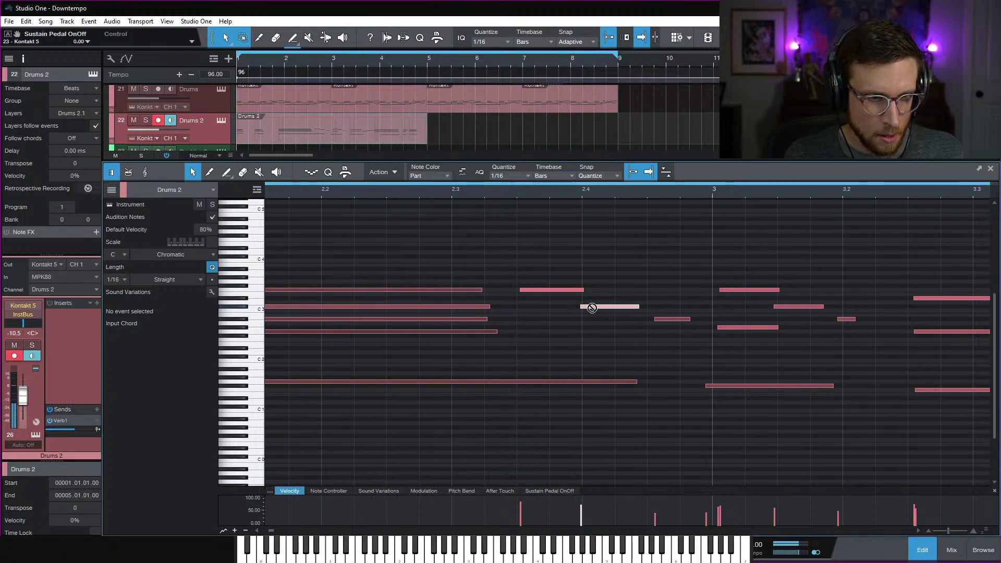
{"action": "left_click_drag", "start_coordinate": [592, 307], "coordinate": [596, 308]}
{"action": "left_click", "coordinate": [434, 189]}
{"action": "key", "text": "space"}
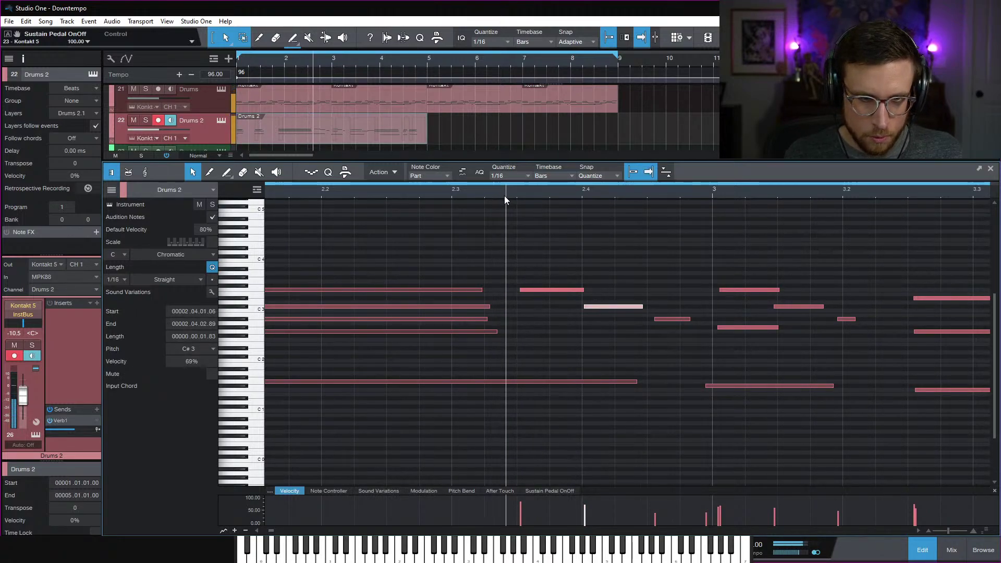
Shift the two short A#2 notes to start at 2.04.03.07 and 3.02.01.04, checking them in playback
{"action": "key", "text": "space"}
{"action": "left_click_drag", "start_coordinate": [678, 318], "coordinate": [672, 318]}
{"action": "key", "text": "space"}
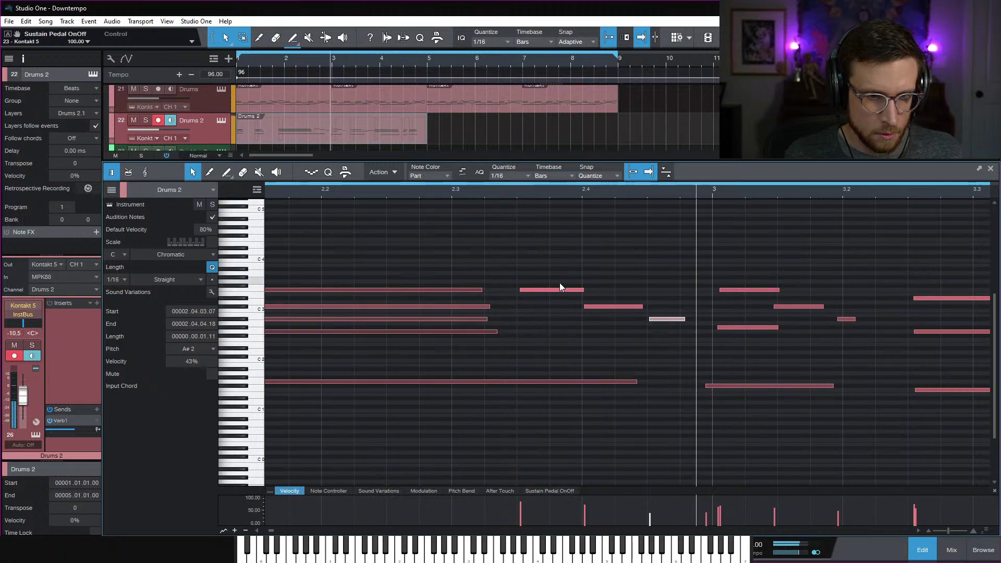
{"action": "key", "text": "space"}
{"action": "left_click_drag", "start_coordinate": [624, 307], "coordinate": [684, 323]}
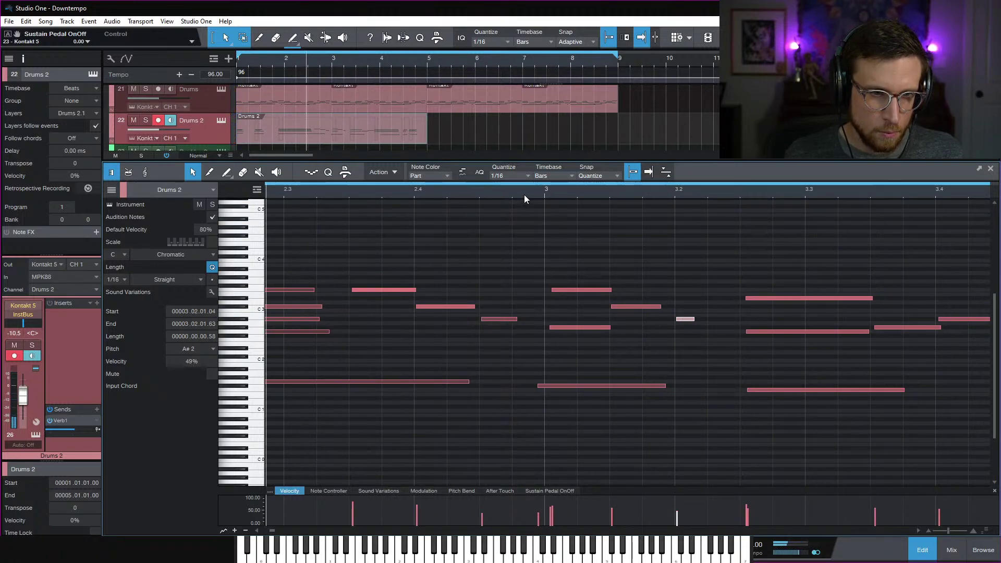
{"action": "left_click", "coordinate": [524, 193]}
{"action": "key", "text": "space"}
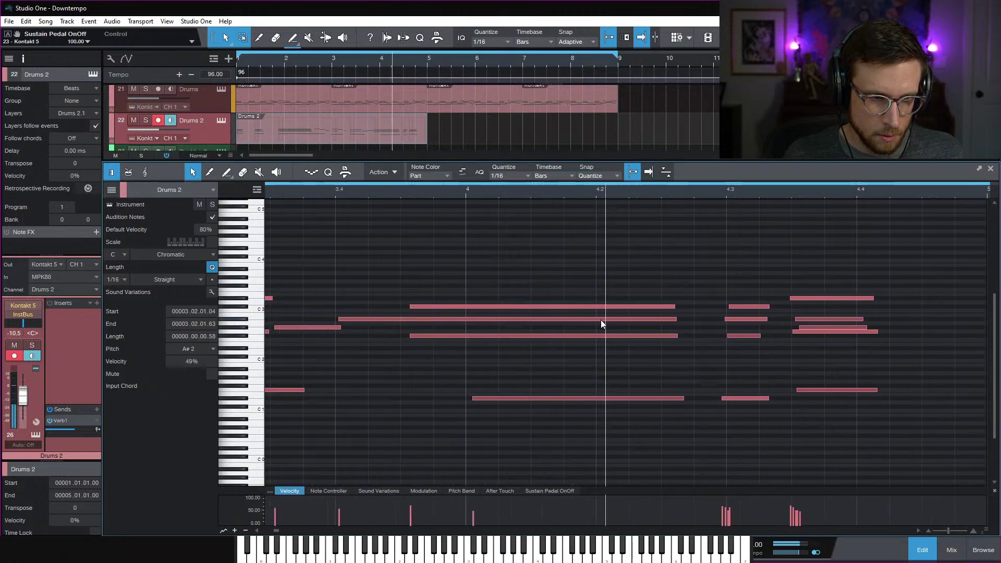
Play through bars 3 and 4 of the keys part to check the note timing
{"action": "key", "text": "space"}
{"action": "key", "text": "space"}
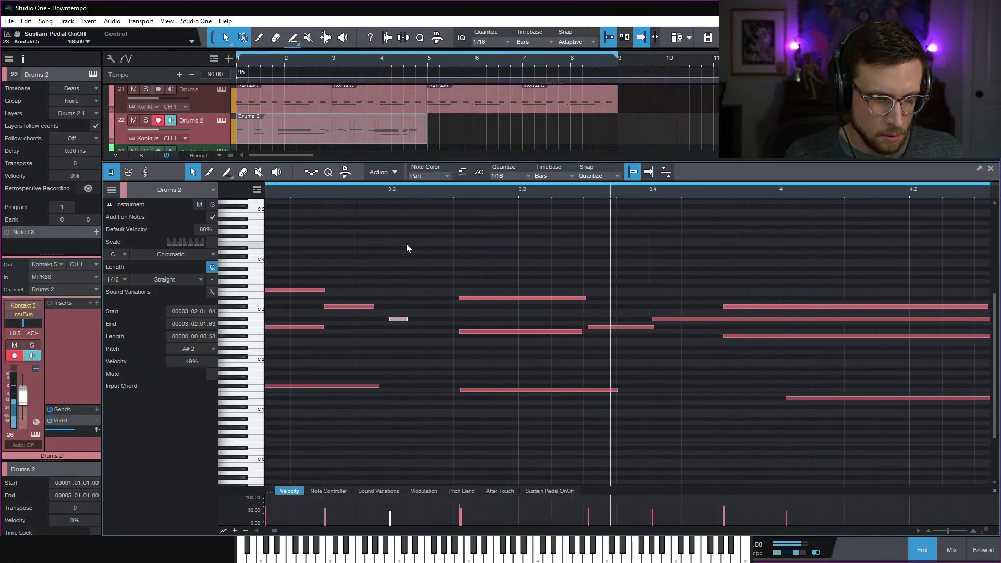
{"action": "key", "text": "space"}
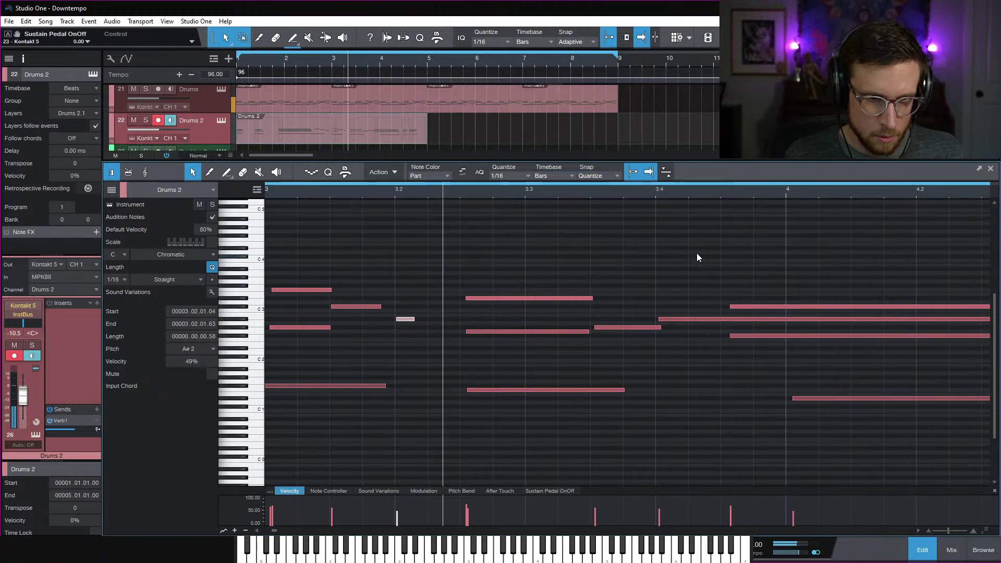
{"action": "key", "text": "space"}
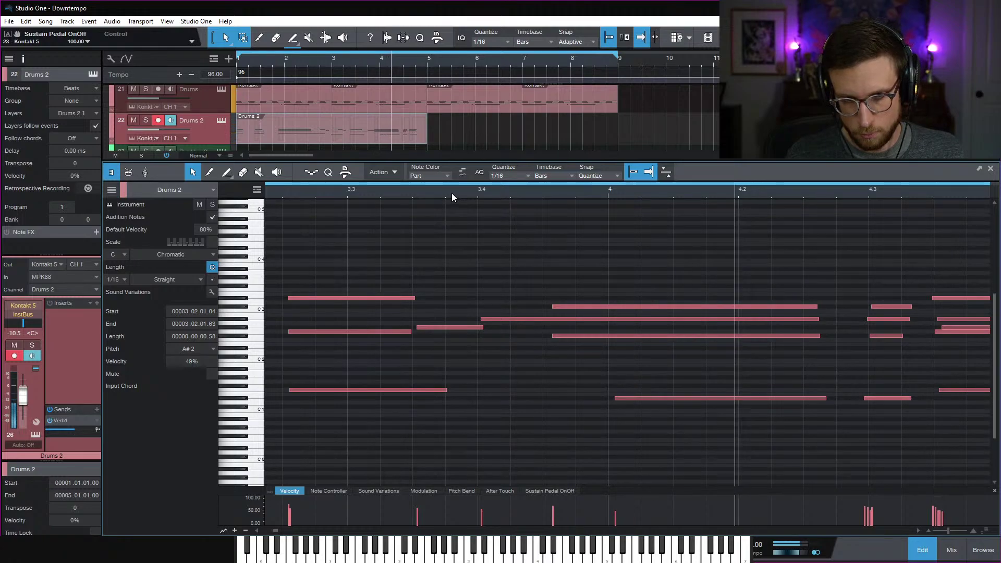
{"action": "scroll", "coordinate": [742, 266], "scroll_direction": "right", "scroll_amount": 3}
{"action": "key", "text": "space"}
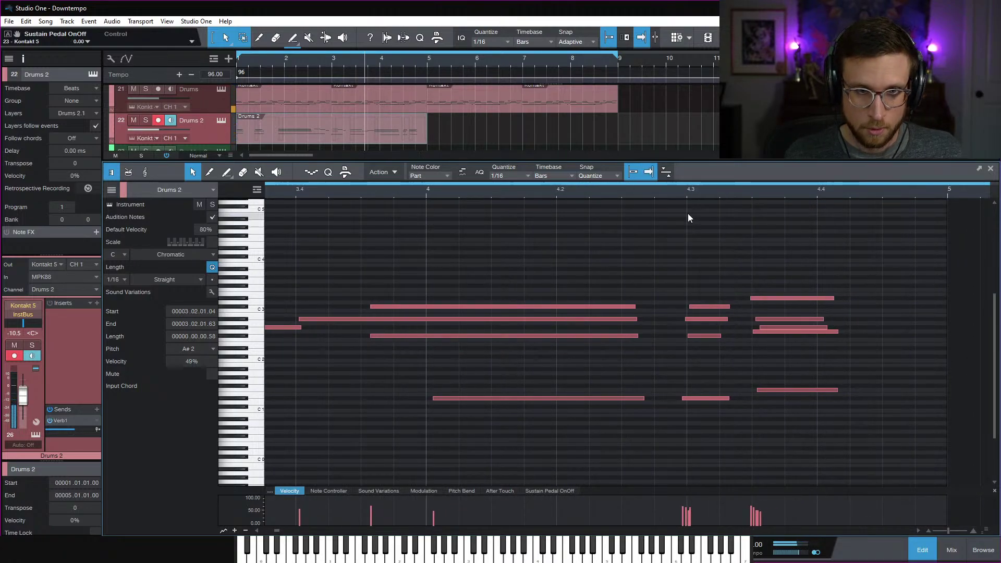
Nudge the four-note chord near beat 4.3 slightly later, with its D#1 note starting at 4.02.04.94, and play it
{"action": "left_click", "coordinate": [660, 190]}
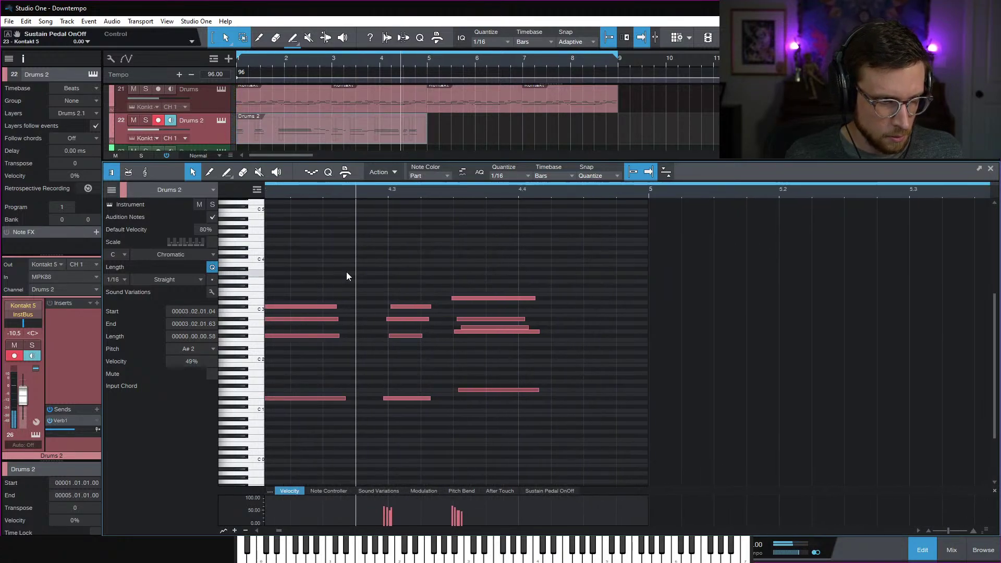
{"action": "left_click_drag", "start_coordinate": [370, 284], "coordinate": [409, 399]}
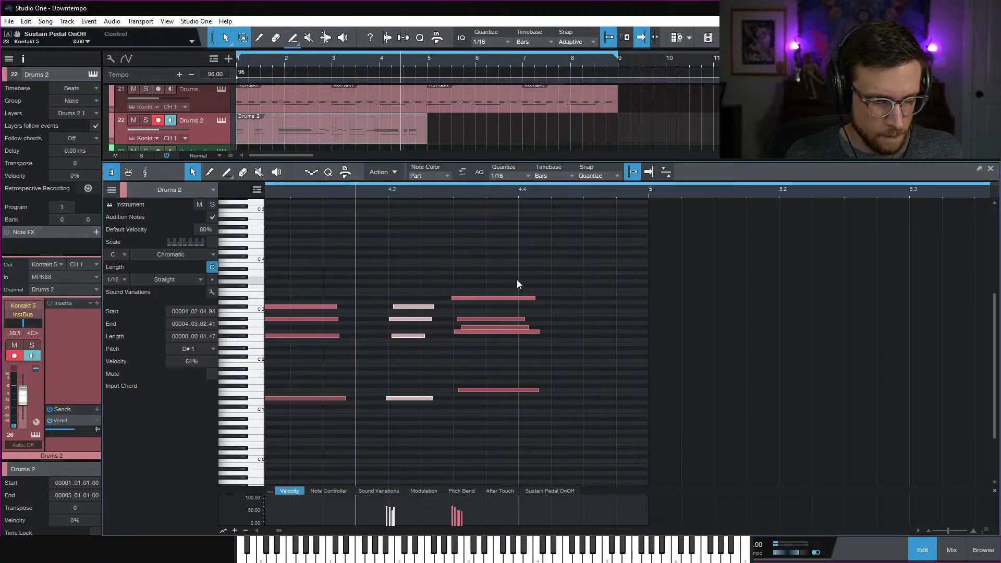
{"action": "key", "text": "space"}
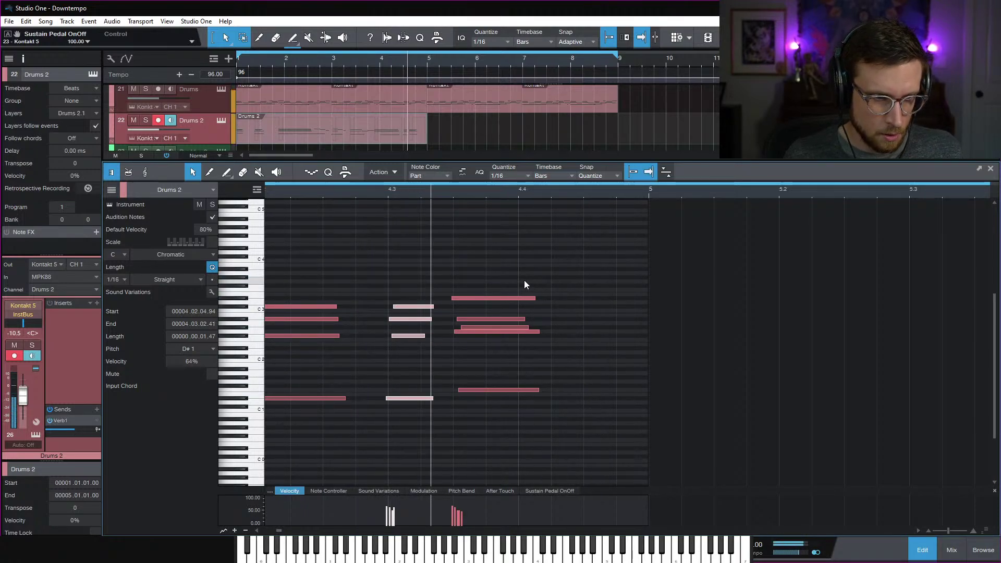
Close the note editor, set the loop to the Drums 2 clip and play it with its Verb1 send muted
{"action": "left_click", "coordinate": [923, 549]}
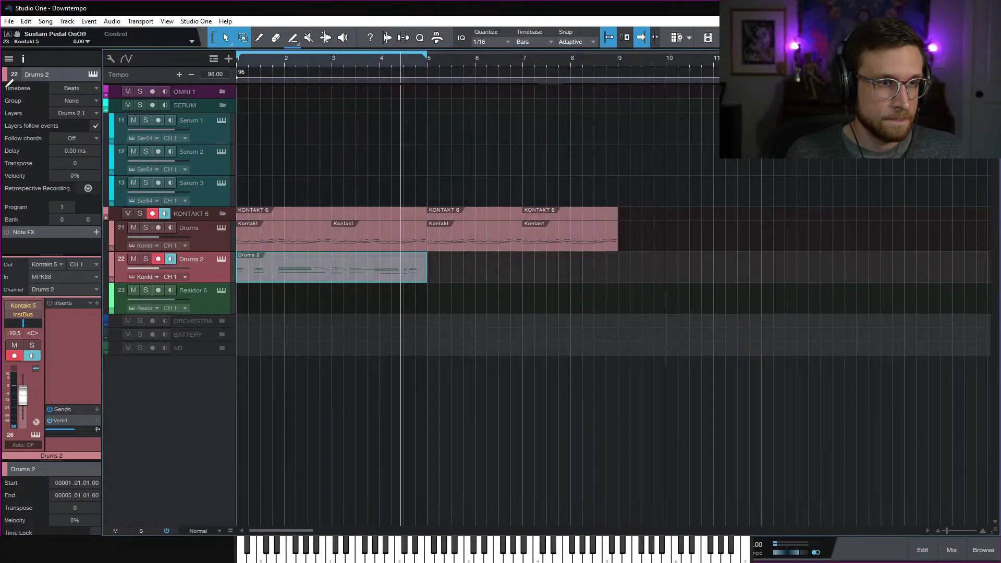
{"action": "key", "text": "p"}
{"action": "key", "text": "space"}
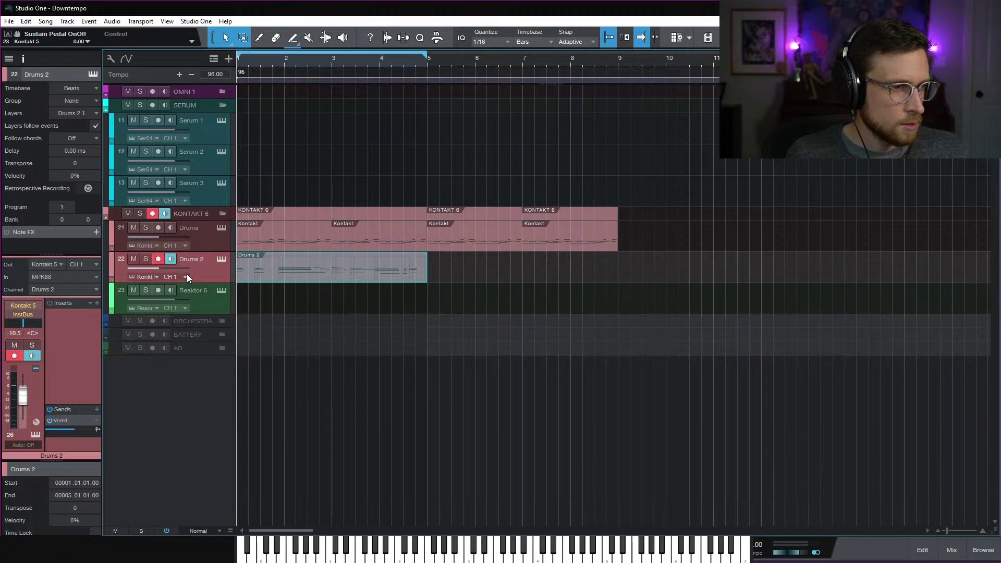
{"action": "key", "text": "space"}
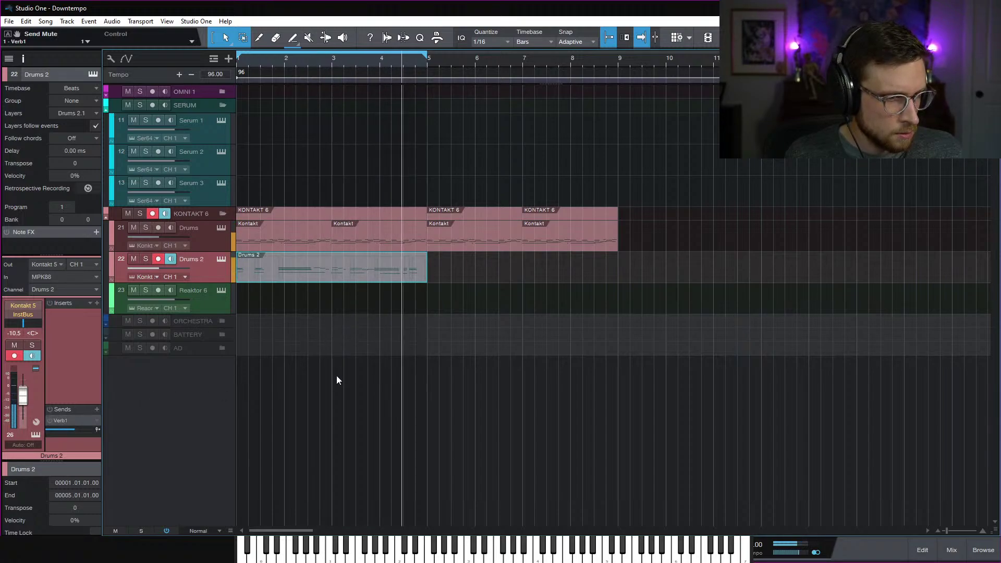
Reopen the Drums 2 clip's notes and show its Sustain Pedal OnOff data in an enlarged lane
{"action": "double_click", "coordinate": [404, 272]}
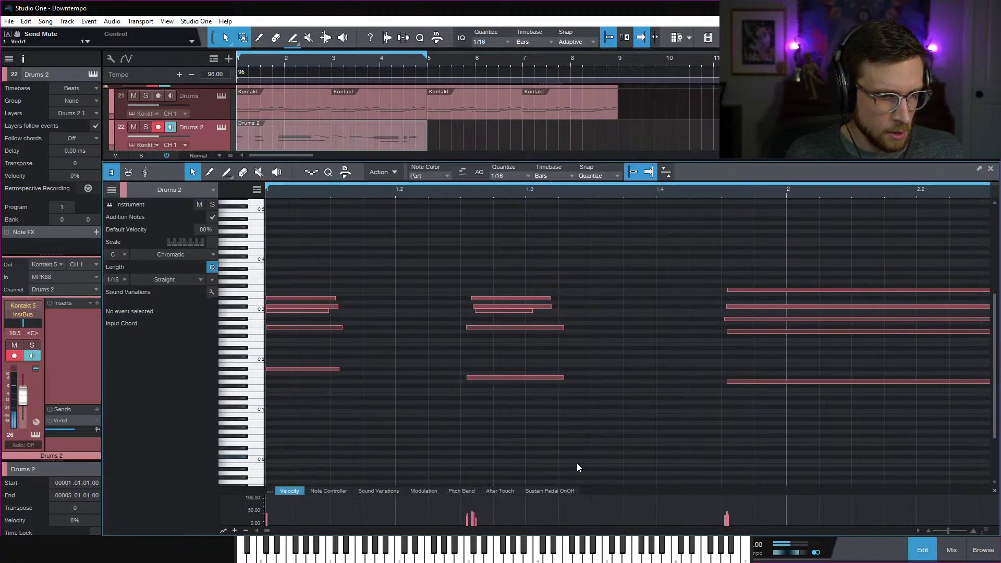
{"action": "left_click", "coordinate": [542, 491]}
{"action": "left_click_drag", "start_coordinate": [599, 487], "coordinate": [617, 242]}
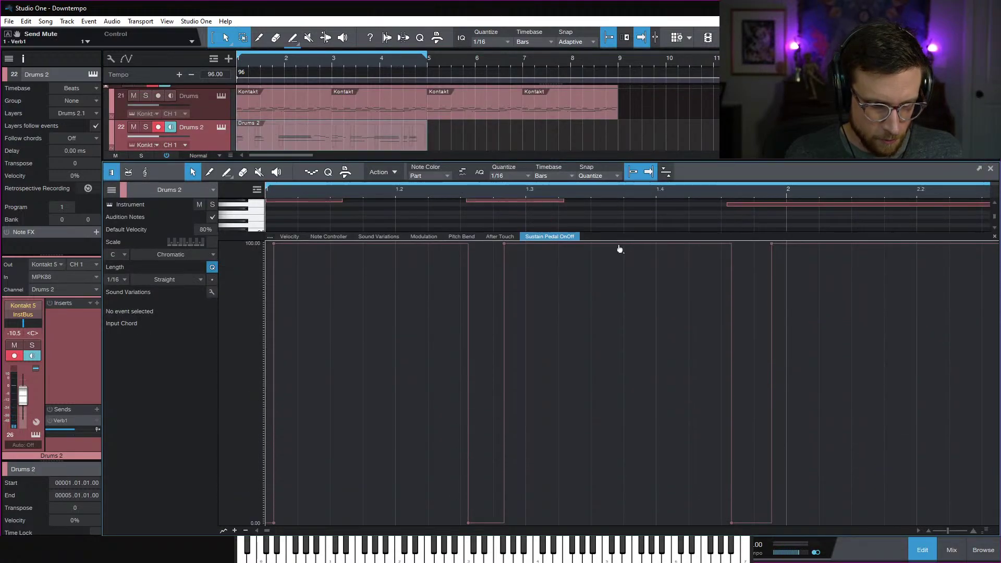
{"action": "left_click_drag", "start_coordinate": [702, 238], "coordinate": [704, 417]}
Delete the sustain pedal points from beat 4.3 to the end of the Drums 2 clip
{"action": "scroll", "coordinate": [728, 377], "scroll_direction": "down", "scroll_amount": 5}
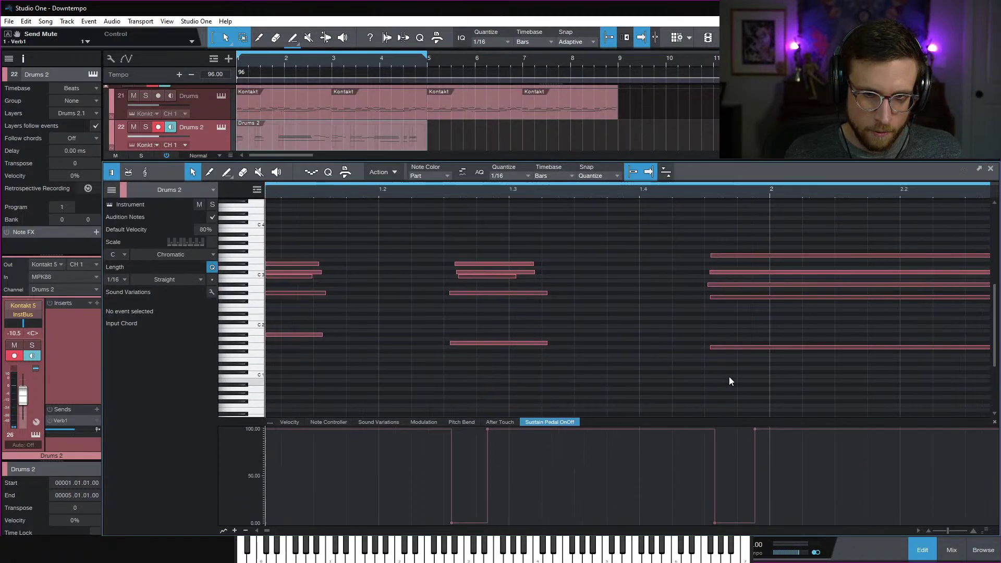
{"action": "scroll", "coordinate": [726, 376], "scroll_direction": "up", "scroll_amount": 8}
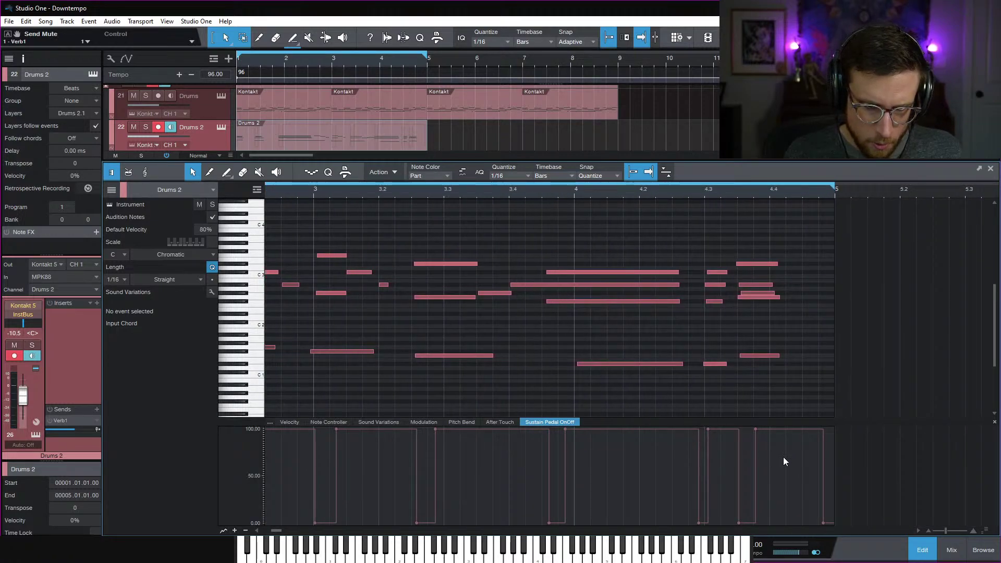
{"action": "left_click_drag", "start_coordinate": [850, 459], "coordinate": [704, 479]}
{"action": "key", "text": "Delete"}
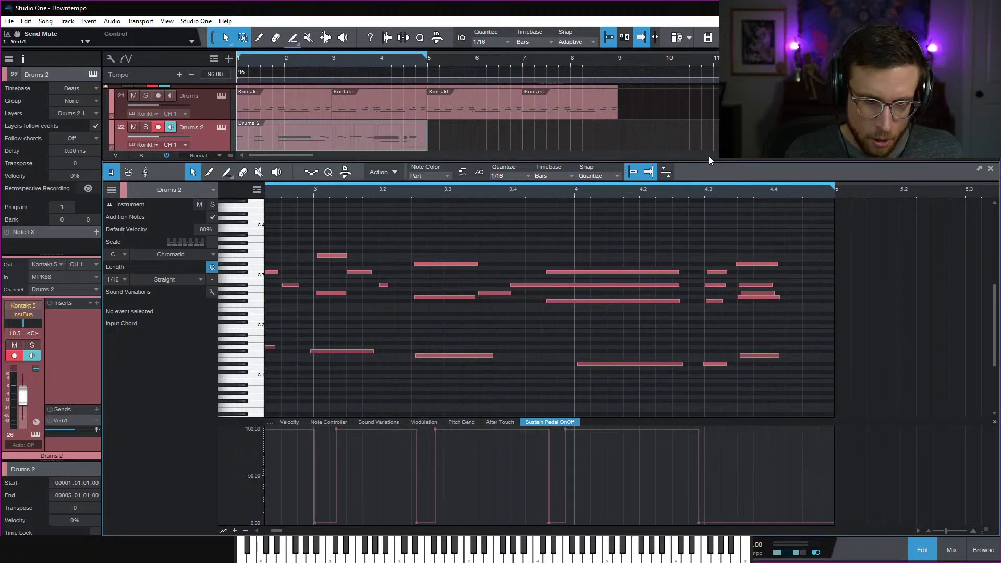
Lengthen the notes of the last chord, after beat 4.3, to the end of the Drums 2 clip and play it
{"action": "key", "text": "space"}
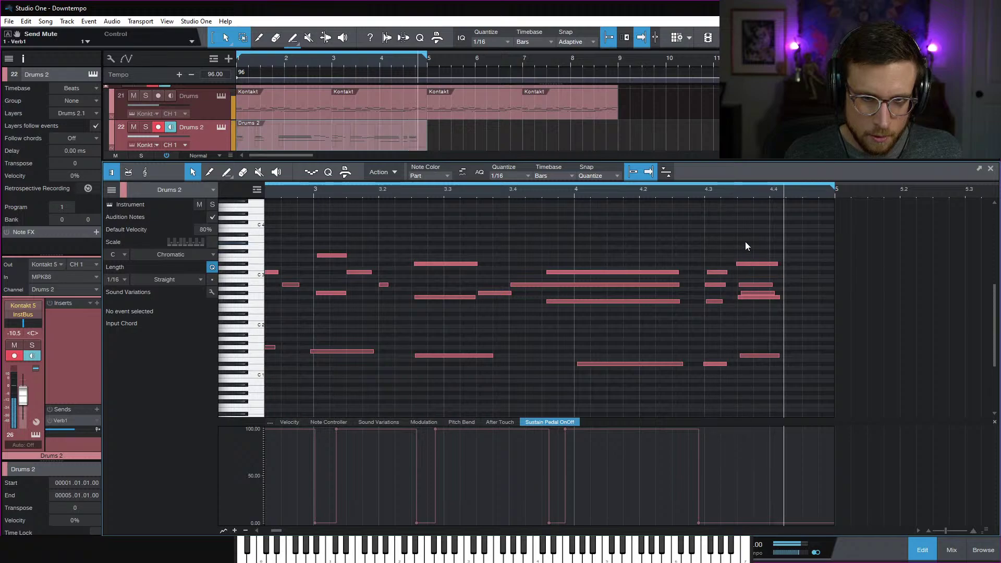
{"action": "key", "text": "space"}
{"action": "left_click_drag", "start_coordinate": [736, 240], "coordinate": [785, 391]}
{"action": "left_click_drag", "start_coordinate": [779, 357], "coordinate": [839, 367]}
{"action": "key", "text": "space"}
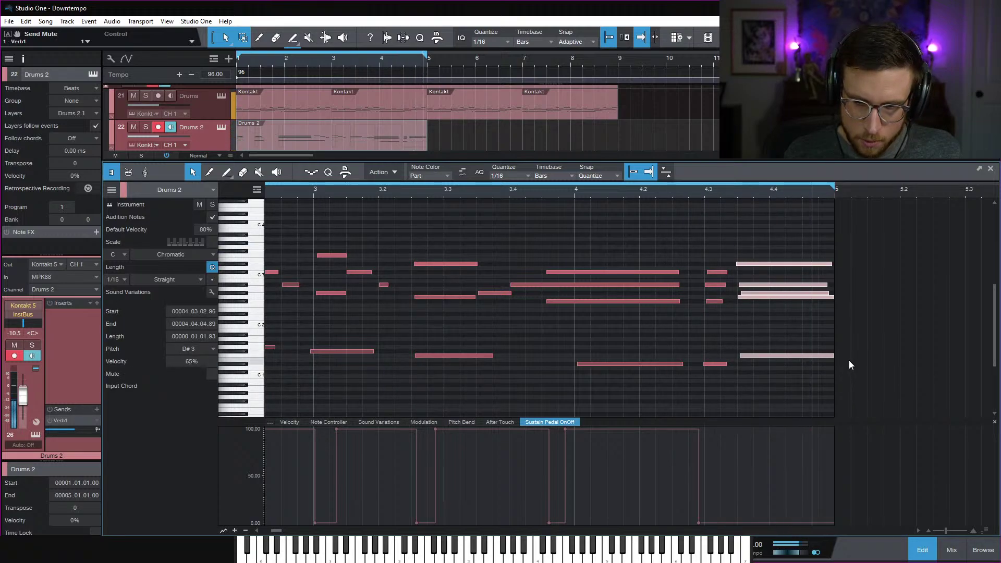
{"action": "key", "text": "space"}
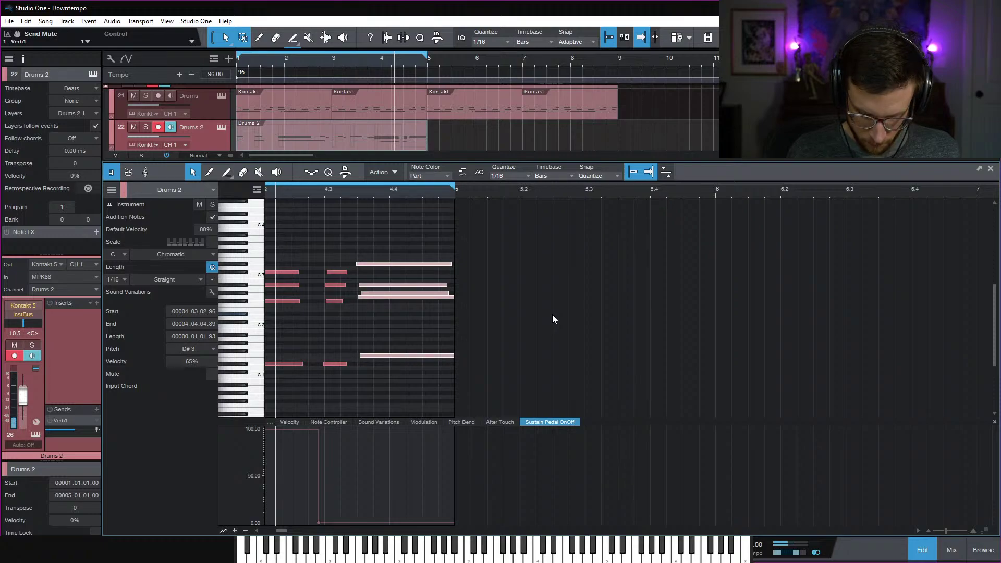
Return playback to the song start and set the audio device's block size to 256 samples
{"action": "key", "text": "comma"}
{"action": "key", "text": "ctrl+comma"}
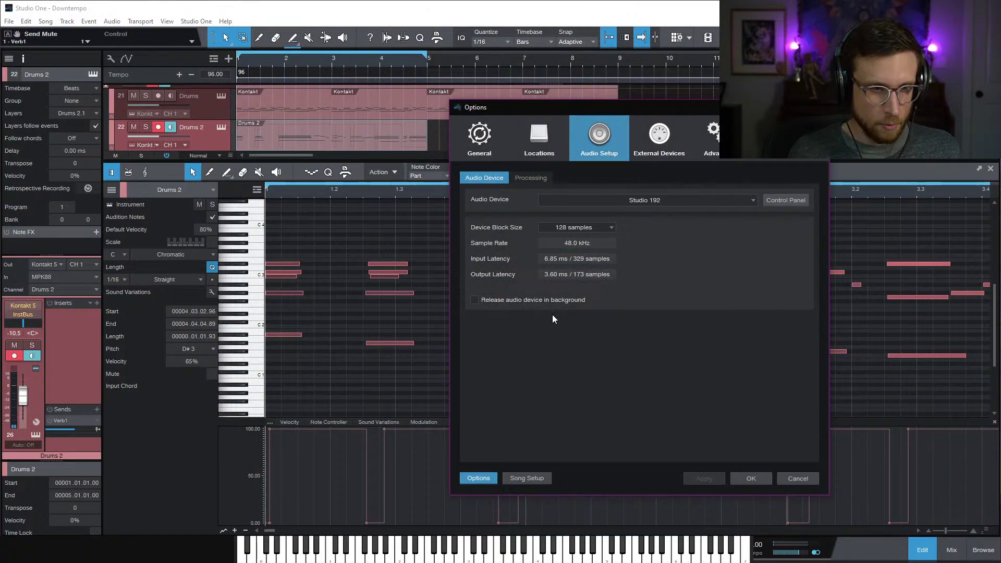
{"action": "left_click", "coordinate": [564, 229]}
{"action": "left_click", "coordinate": [591, 282]}
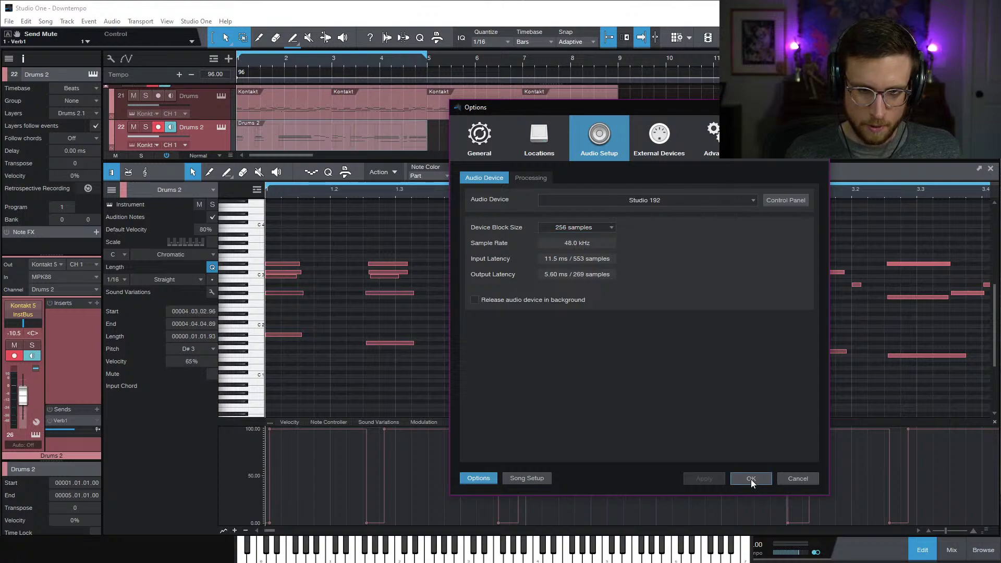
{"action": "left_click", "coordinate": [750, 480]}
Deselect the notes, start playback and close the note editor
{"action": "left_click", "coordinate": [695, 382]}
{"action": "key", "text": "space"}
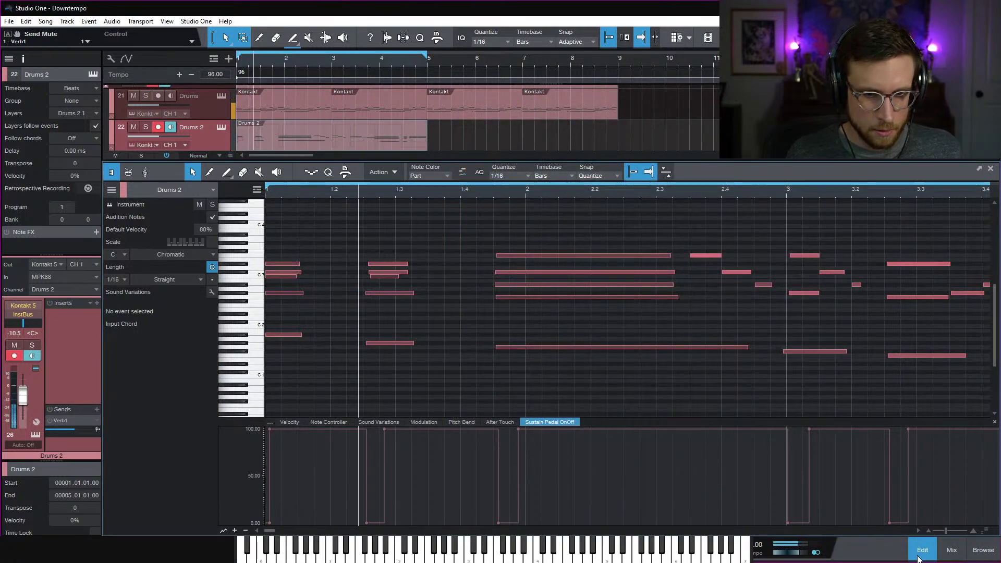
{"action": "key", "text": "F2"}
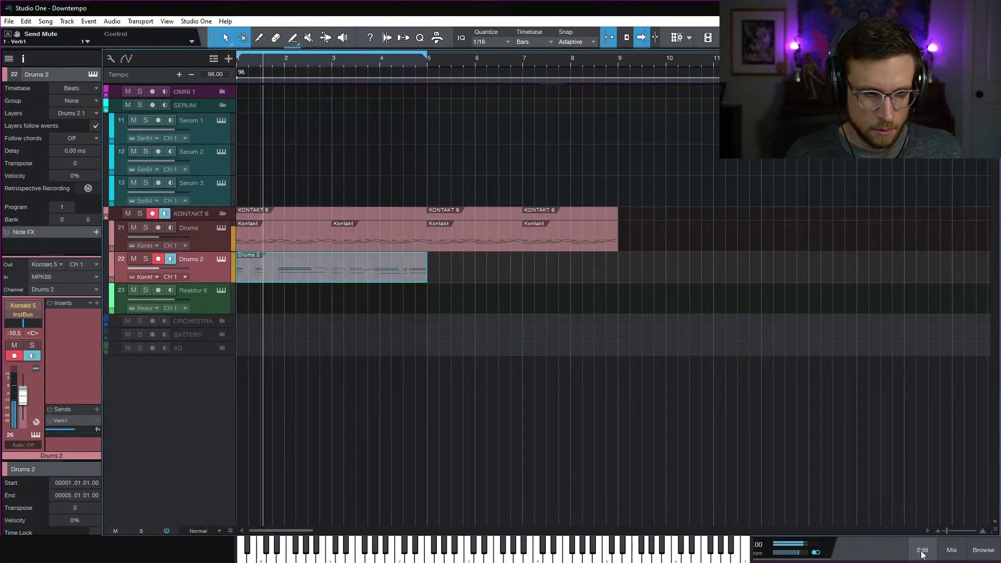
Examine the Kontakt instrument on Drums 2, including One-SEM Keys 2's controller assignments, and close it
{"action": "left_click", "coordinate": [221, 258]}
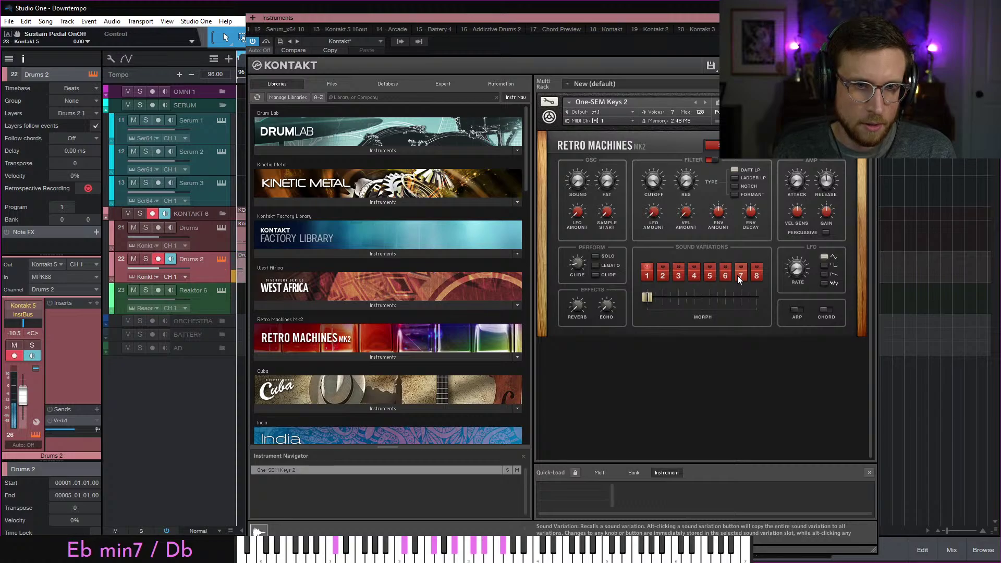
{"action": "left_click", "coordinate": [826, 160]}
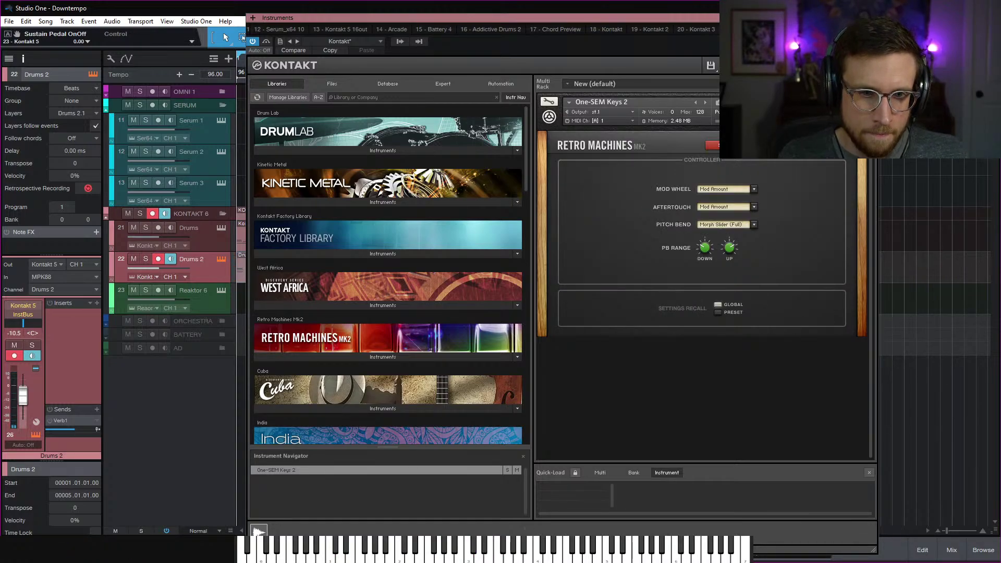
{"action": "left_click", "coordinate": [727, 146]}
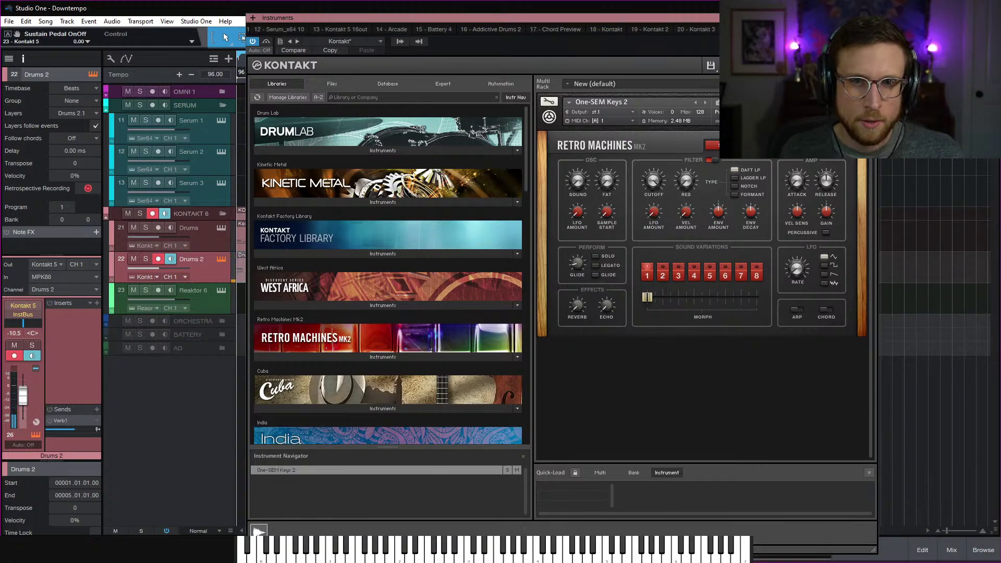
{"action": "left_click", "coordinate": [871, 18]}
Add the Rotor effect as an insert on the Drums 2 channel
{"action": "left_click", "coordinate": [97, 303]}
{"action": "type", "text": "r"}
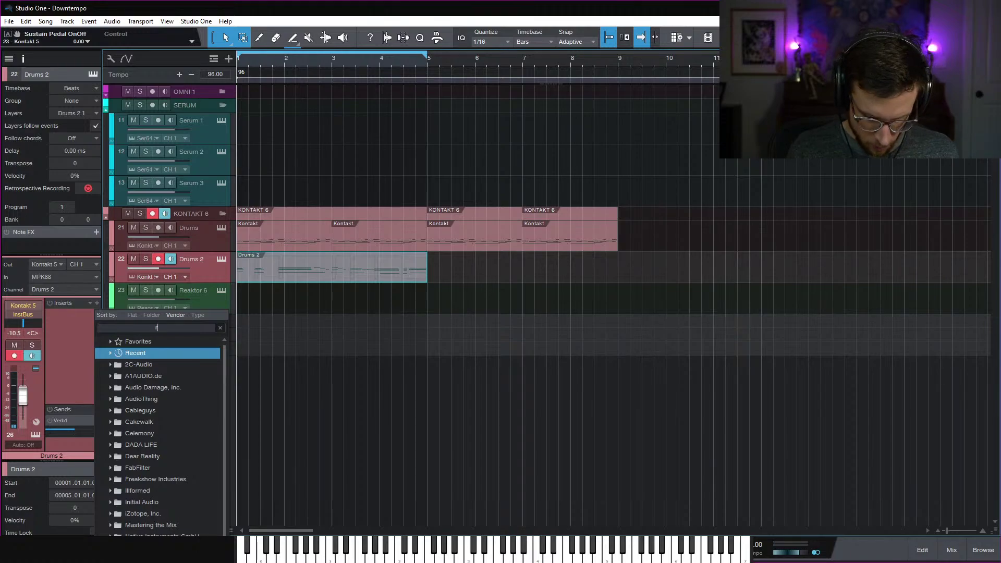
{"action": "type", "text": "ot"}
{"action": "key", "text": "Return"}
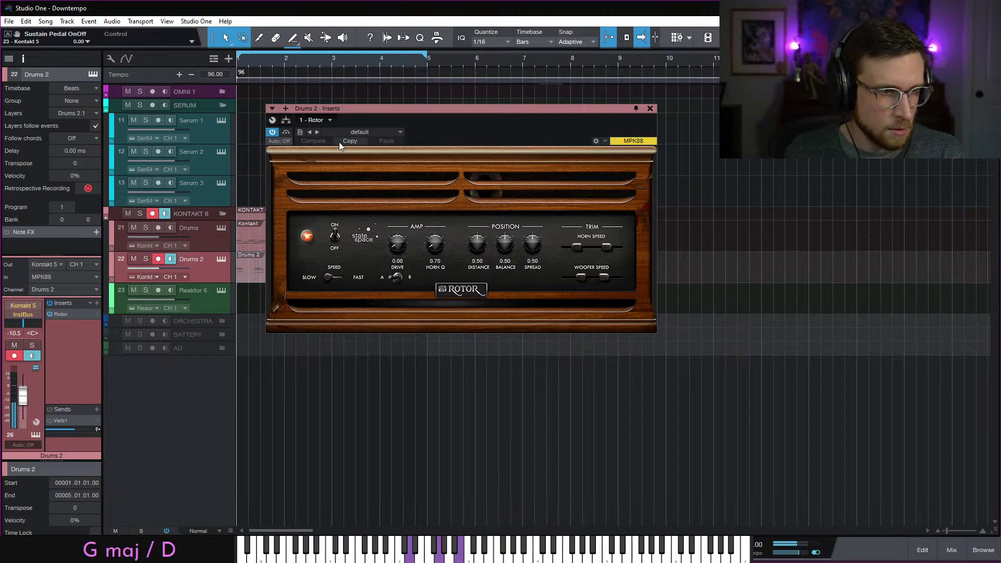
Audition Rotor's Dirtclean and Dryer presets, load Dryer and play the loop with it
{"action": "left_click", "coordinate": [389, 132]}
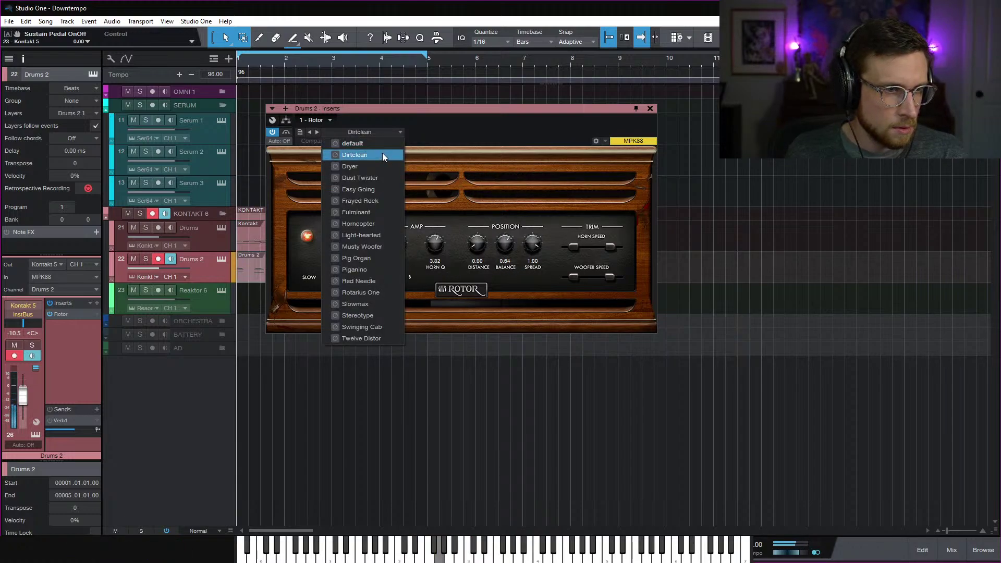
{"action": "mouse_move", "coordinate": [377, 167]}
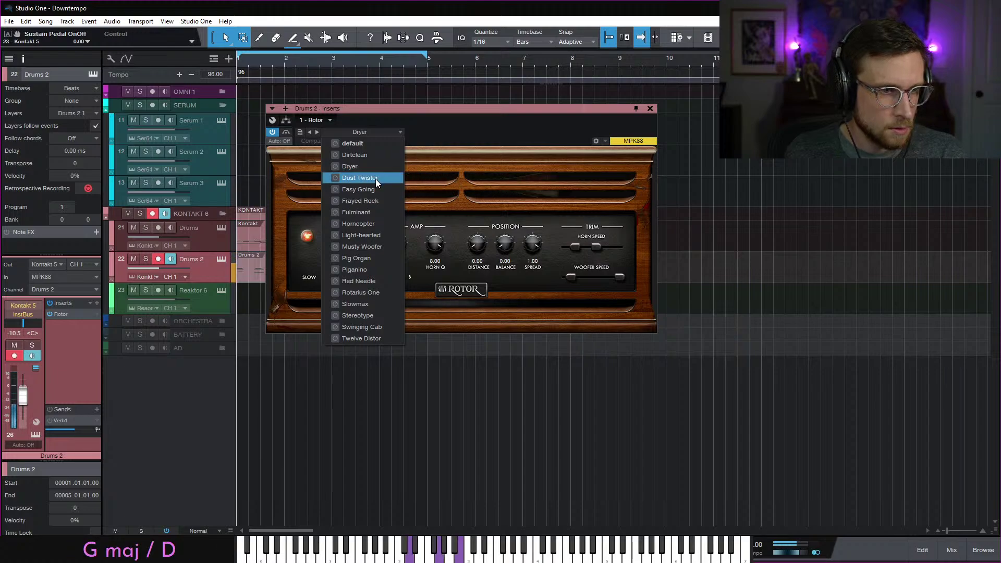
{"action": "left_click", "coordinate": [497, 123]}
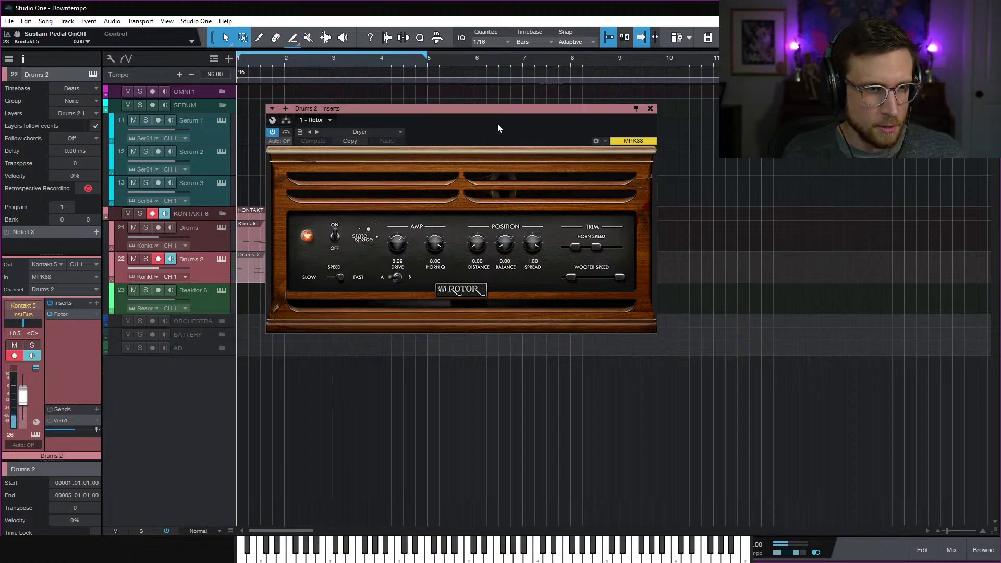
{"action": "key", "text": "space"}
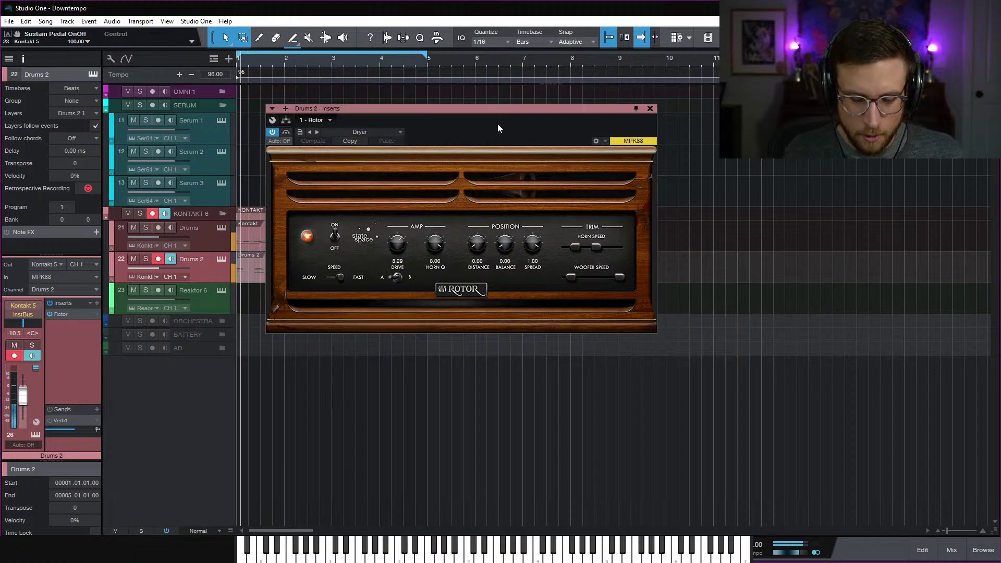
Audition further Rotor presets, such as Fulminant and Light-hearted, during playback and load Pig Organ
{"action": "left_click", "coordinate": [386, 131]}
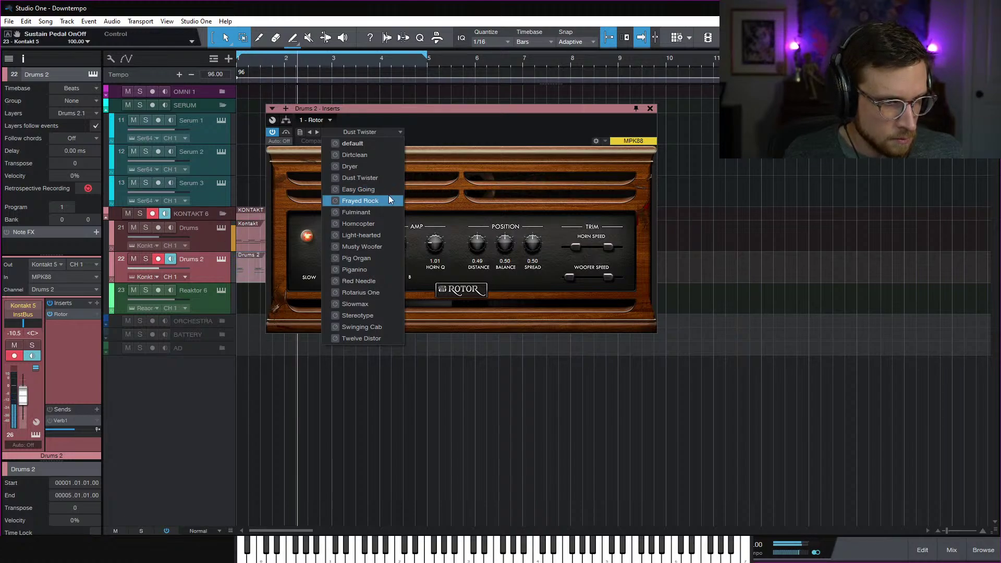
{"action": "left_click", "coordinate": [382, 211]}
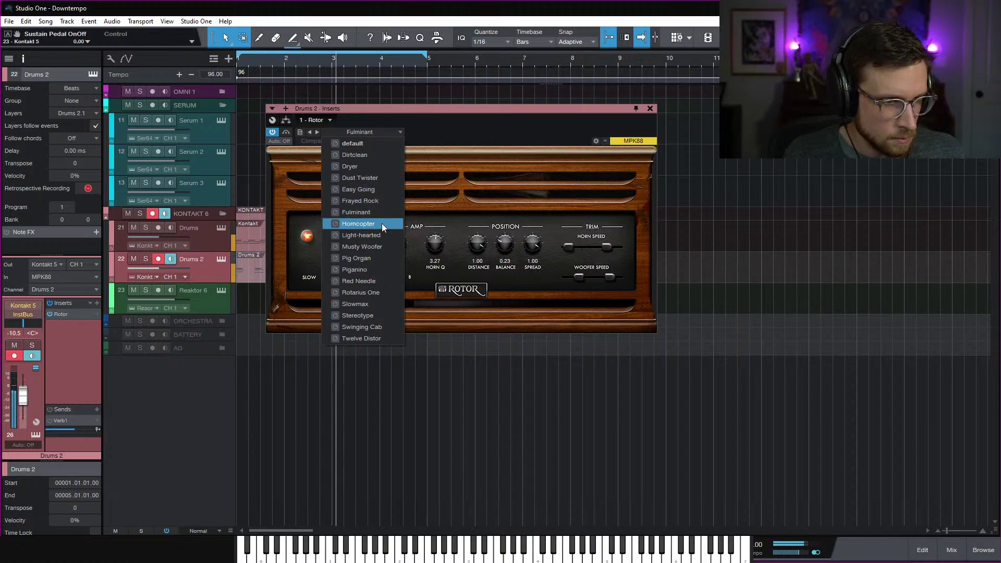
{"action": "left_click", "coordinate": [380, 233]}
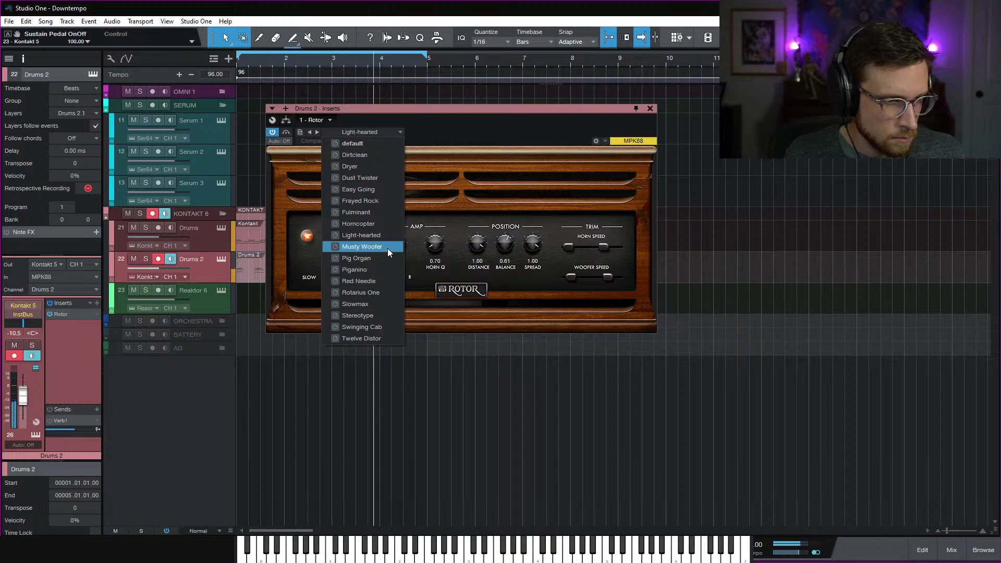
{"action": "left_click", "coordinate": [386, 261]}
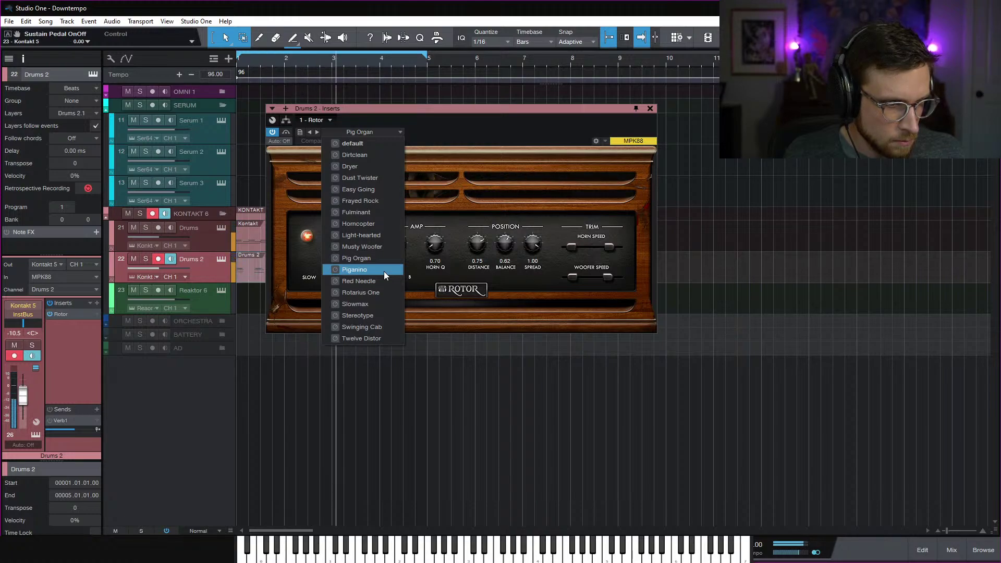
{"action": "left_click", "coordinate": [490, 285]}
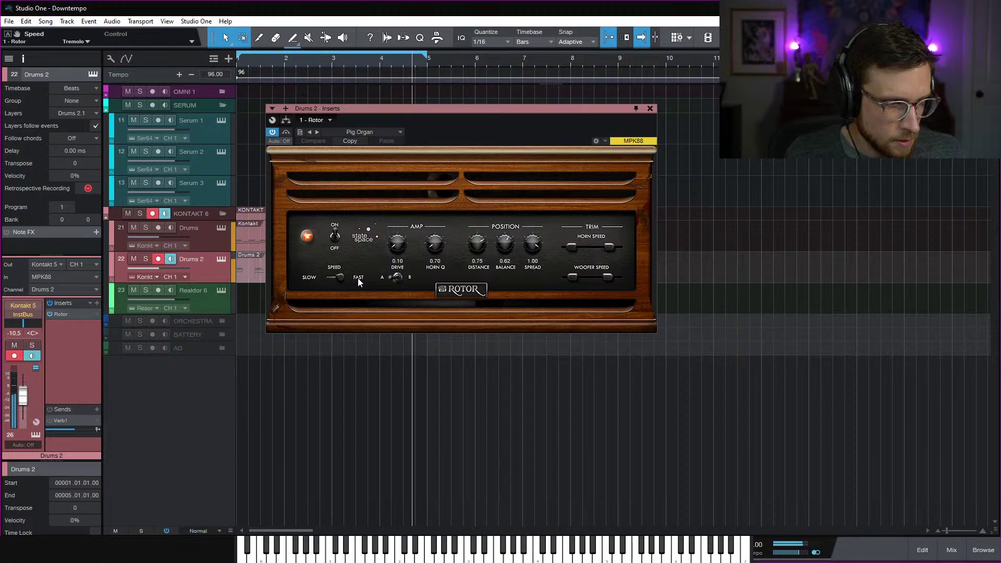
Set Rotor's fast woofer speed trim to 6.97 Hz and its drive to 0.00, comparing the sound with Rotor off and on
{"action": "mouse_move", "coordinate": [607, 276]}
{"action": "left_mouse_down"}
{"action": "mouse_move", "coordinate": [621, 282]}
{"action": "mouse_move", "coordinate": [610, 278]}
{"action": "left_mouse_up"}
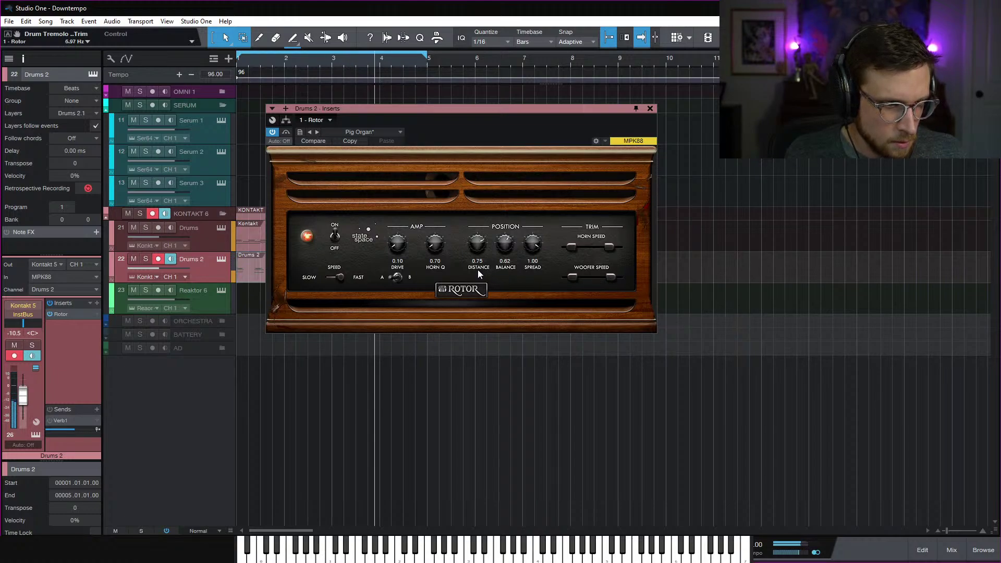
{"action": "left_click_drag", "start_coordinate": [398, 244], "coordinate": [407, 279]}
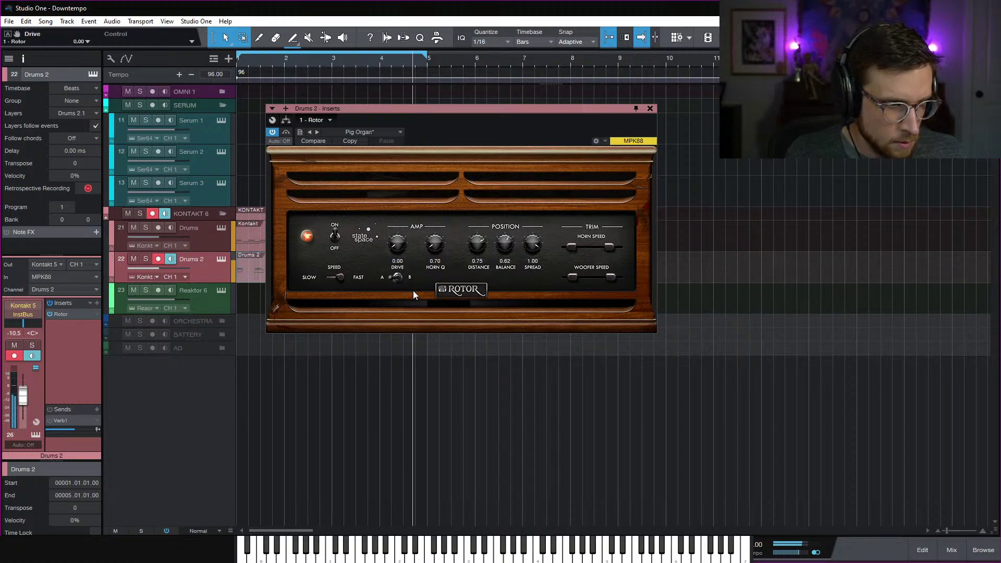
{"action": "left_click", "coordinate": [333, 241]}
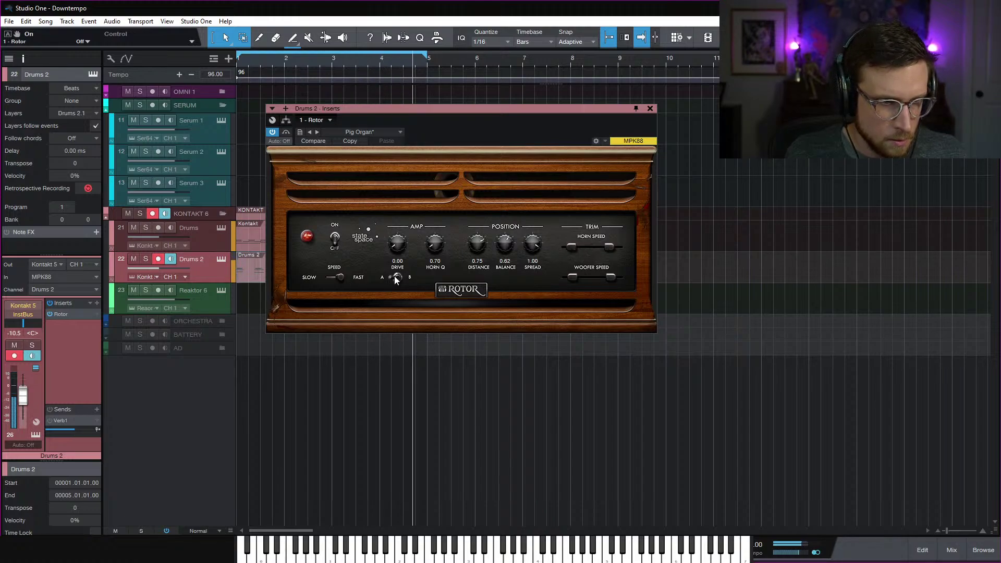
{"action": "left_click", "coordinate": [335, 239]}
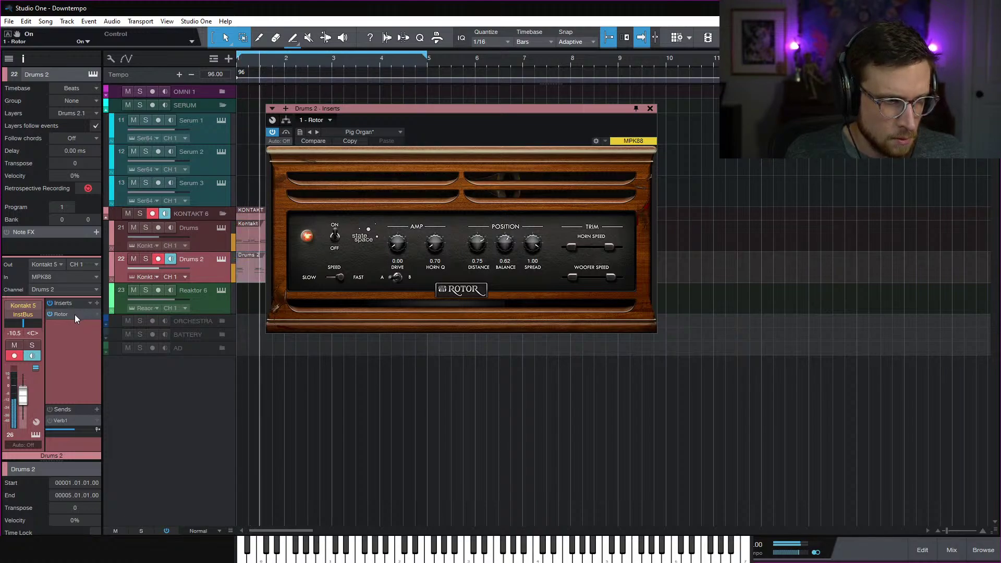
Check the One-SEM Keys 2 instrument in Kontakt during playback, and close both the Kontakt and Rotor windows
{"action": "left_click", "coordinate": [36, 434]}
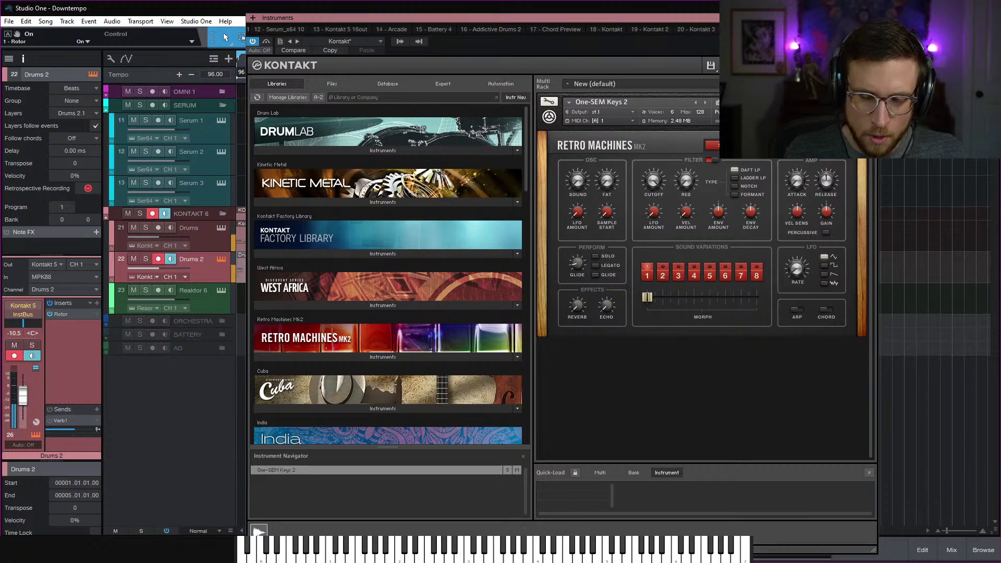
{"action": "left_click", "coordinate": [871, 18]}
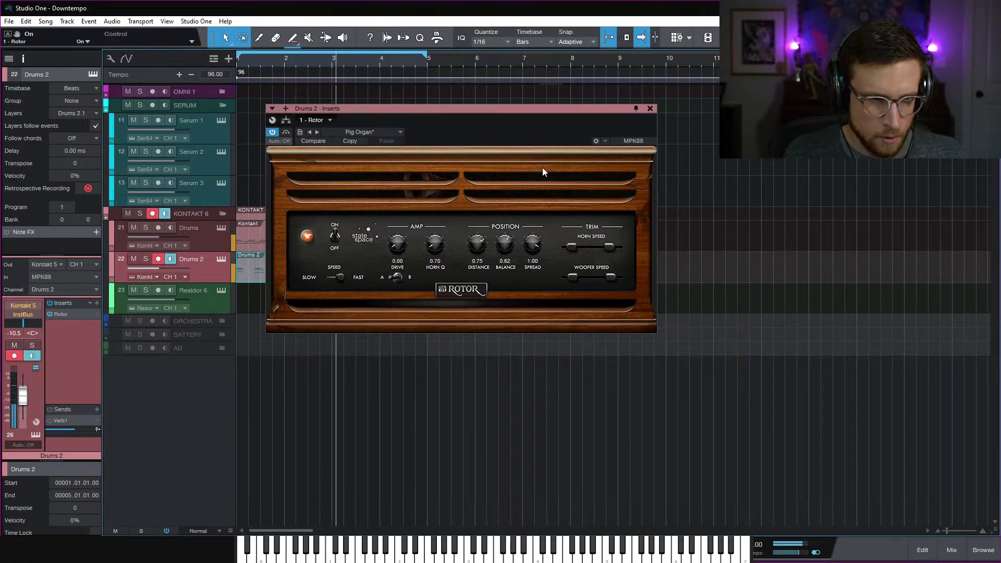
{"action": "left_click", "coordinate": [650, 109]}
Add FabFilter Pro-Q 3 from the favorites as an insert after Rotor on the Drums 2 channel
{"action": "left_click", "coordinate": [97, 304]}
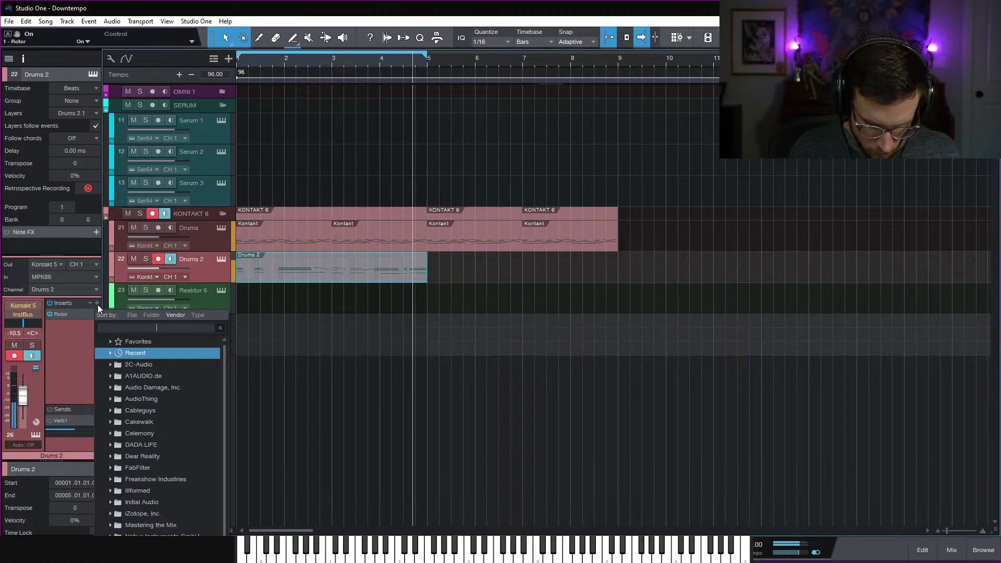
{"action": "type", "text": "r"}
{"action": "key", "text": "BackSpace"}
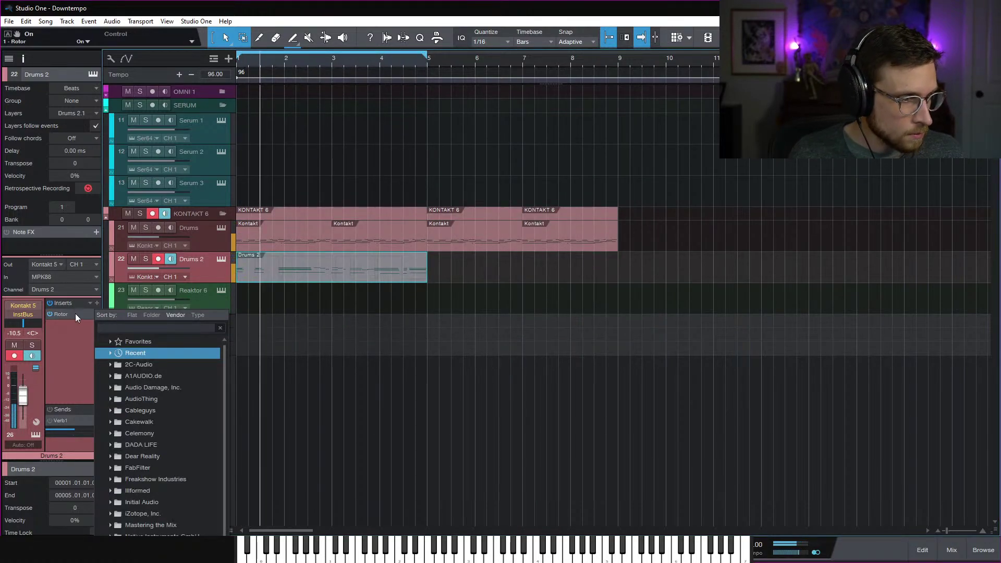
{"action": "double_click", "coordinate": [138, 343]}
{"action": "double_click", "coordinate": [154, 382]}
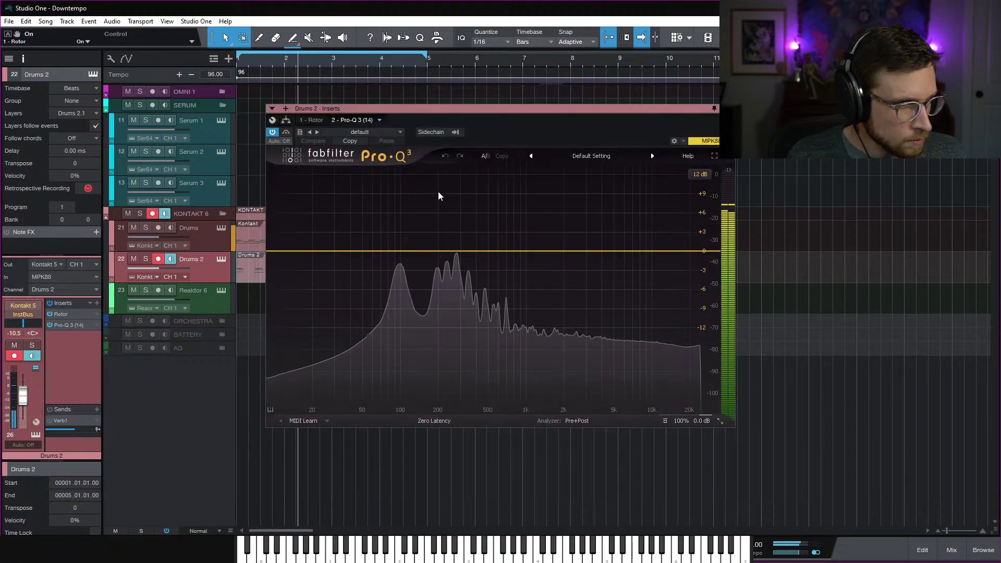
Create an 18 dB/oct low cut at 165.36 Hz with Q 0.564 in Pro-Q 3, and raise the Drums 2 volume to 0 dB
{"action": "left_click_drag", "start_coordinate": [277, 252], "coordinate": [413, 275]}
{"action": "left_click", "coordinate": [412, 272], "text": "alt+shift"}
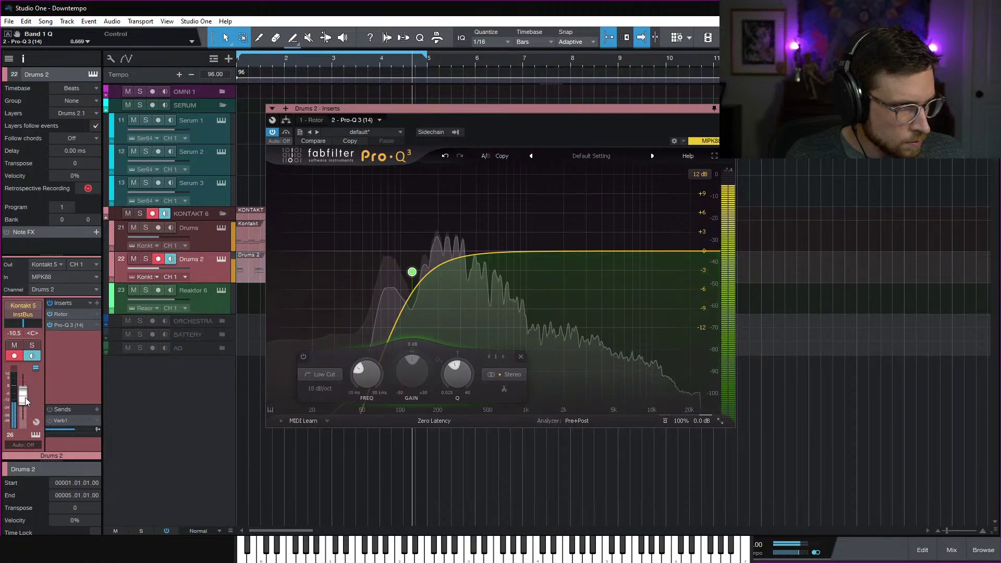
{"action": "left_click_drag", "start_coordinate": [25, 398], "coordinate": [26, 385]}
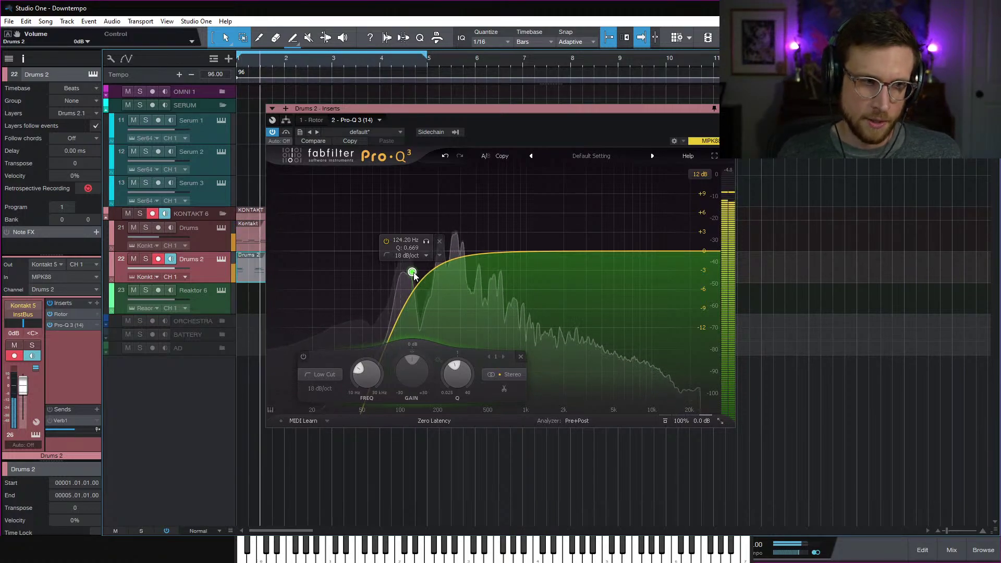
{"action": "left_click_drag", "start_coordinate": [412, 272], "coordinate": [427, 281]}
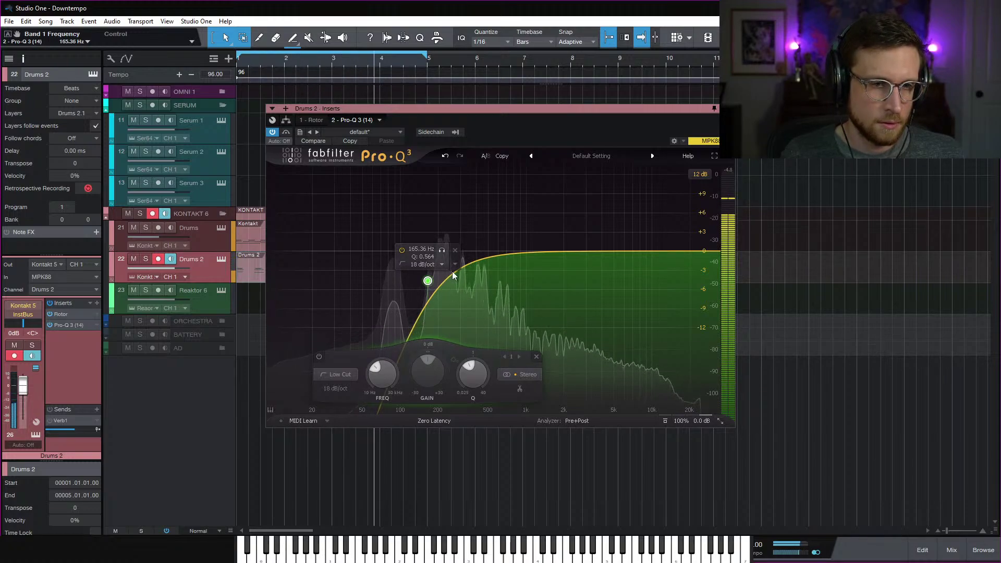
Close the equalizer window and duplicate the Drums 2 clip so the copy spans bar 5 to bar 9
{"action": "left_click", "coordinate": [729, 108]}
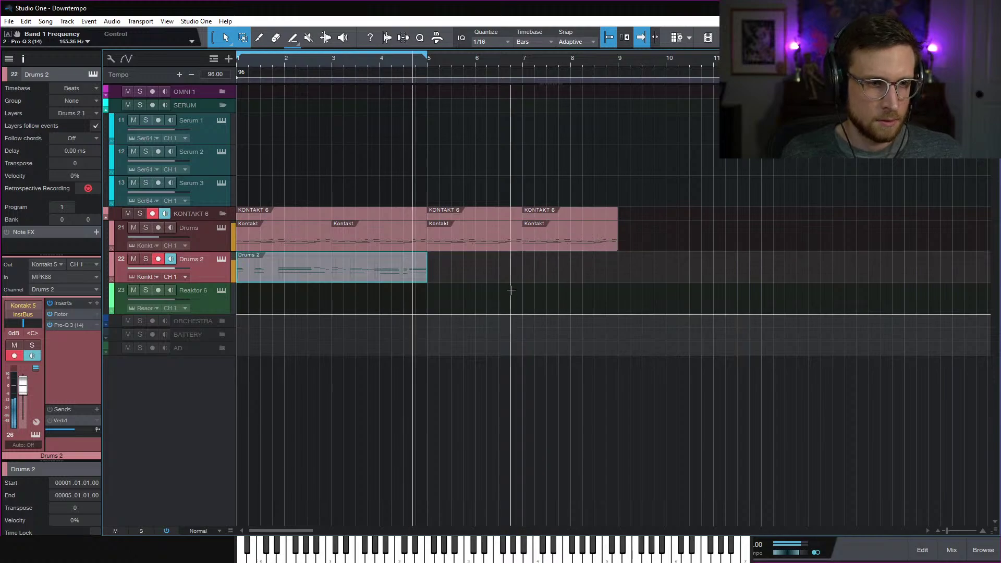
{"action": "key", "text": "ctrl+d"}
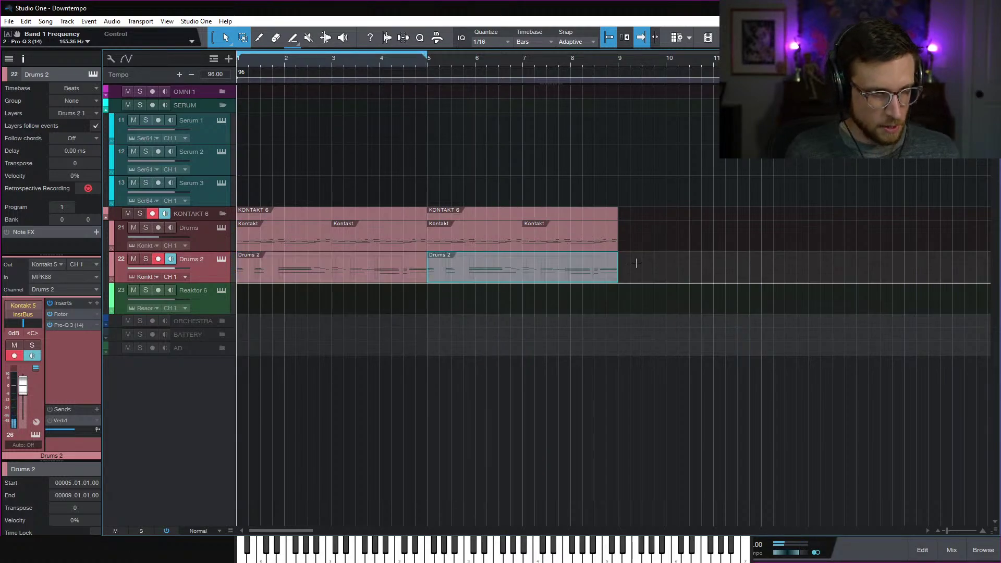
Extend the loop range to end at bar 9 and play back the extended section
{"action": "left_click_drag", "start_coordinate": [430, 61], "coordinate": [618, 81]}
{"action": "left_click", "coordinate": [677, 193]}
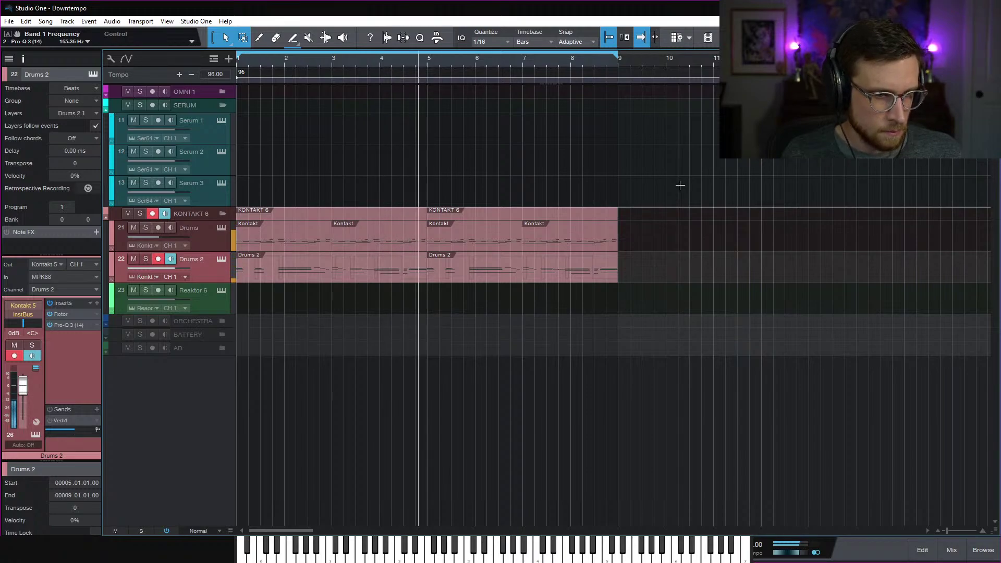
{"action": "key", "text": "space"}
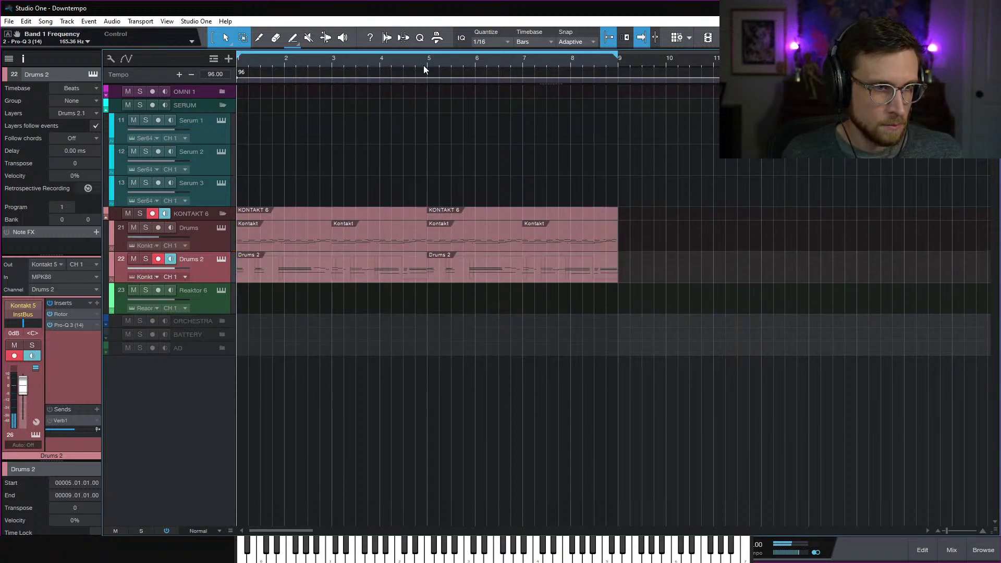
Open the duplicated Drums 2 clip starting at bar 5 in the note editor
{"action": "double_click", "coordinate": [436, 274]}
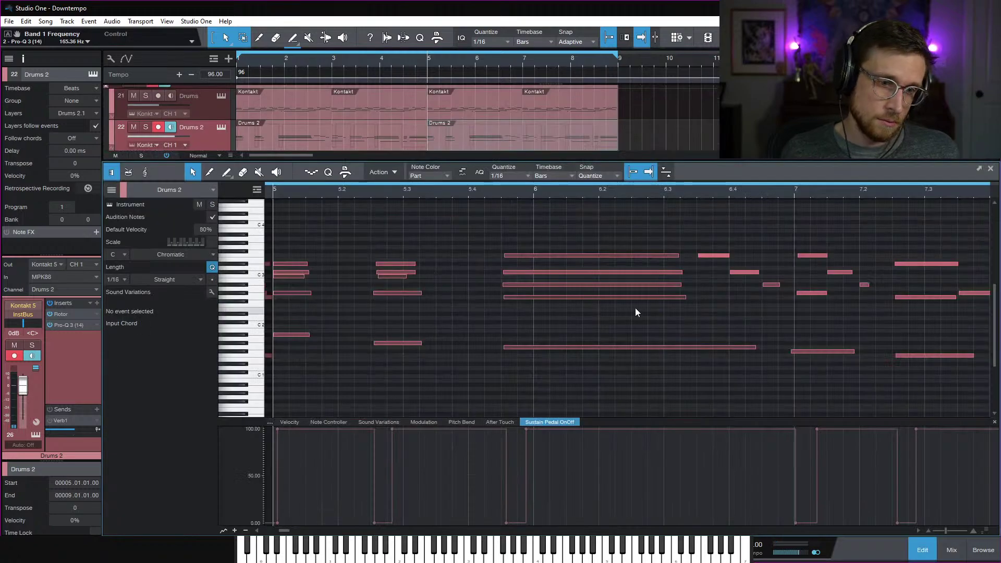
{"action": "key", "text": "w"}
{"action": "key", "text": "w"}
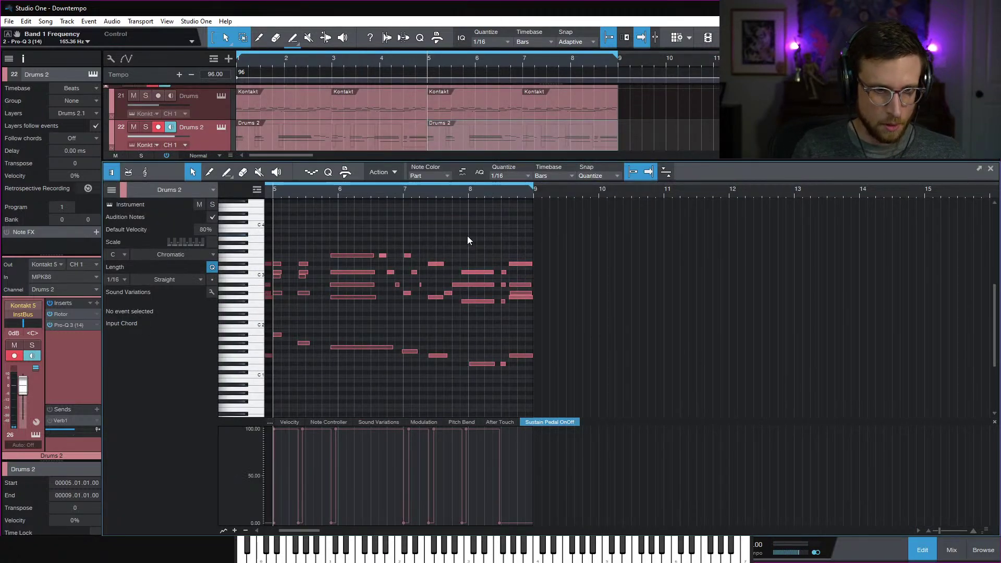
{"action": "scroll", "coordinate": [464, 242], "scroll_direction": "right", "scroll_amount": 1}
{"action": "left_click_drag", "start_coordinate": [456, 253], "coordinate": [435, 287]}
{"action": "scroll", "coordinate": [447, 249], "scroll_direction": "left", "scroll_amount": 4}
{"action": "left_click", "coordinate": [540, 243]}
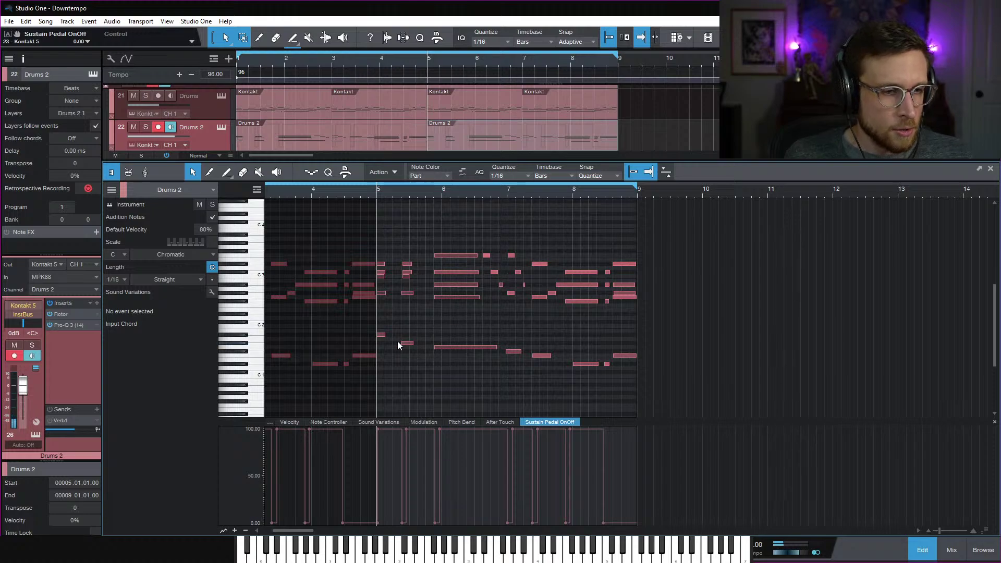
Revoice the second chord of bar 5 by raising its bass note to A1 and lowering its G#2 note to G2
{"action": "left_click_drag", "start_coordinate": [404, 353], "coordinate": [404, 351]}
{"action": "key", "text": "Up"}
{"action": "left_click_drag", "start_coordinate": [410, 298], "coordinate": [411, 288]}
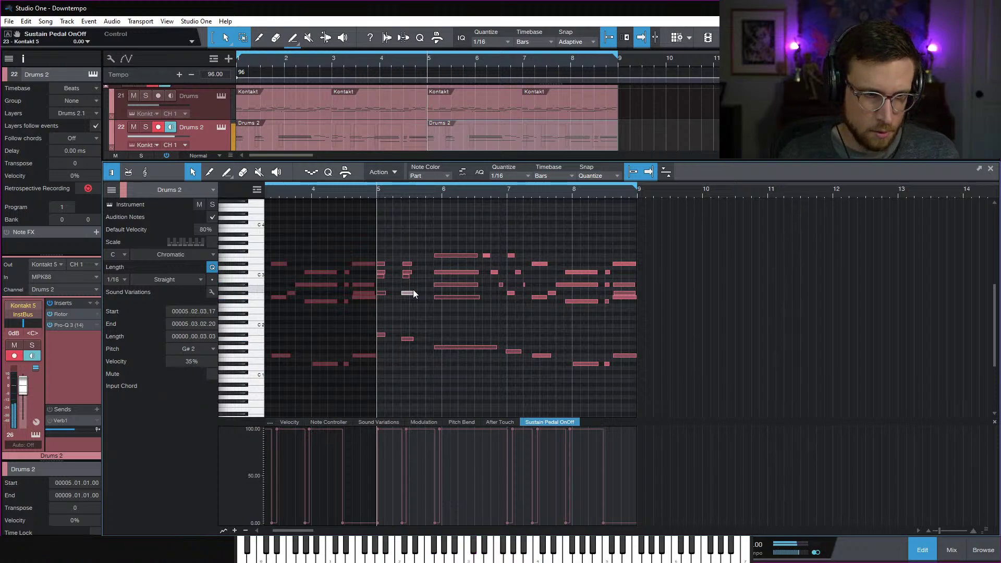
{"action": "left_click_drag", "start_coordinate": [413, 290], "coordinate": [455, 304]}
Revoice the long chord before bar 6 to G#1, F#2, C3 and G#3, and raise the preceding chord's top note to F3
{"action": "left_click", "coordinate": [449, 296]}
{"action": "left_click_drag", "start_coordinate": [448, 345], "coordinate": [450, 341]}
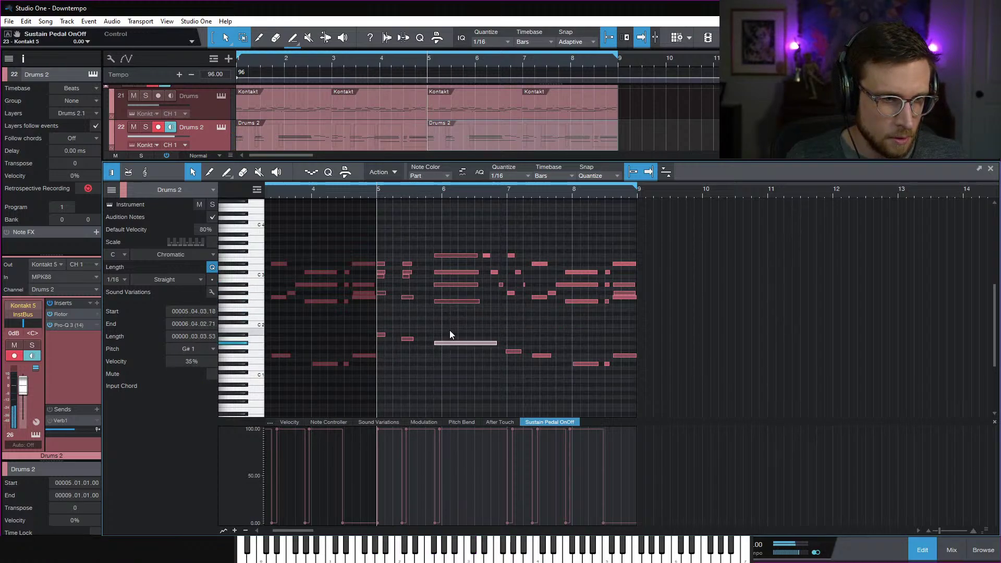
{"action": "left_click", "coordinate": [457, 272]}
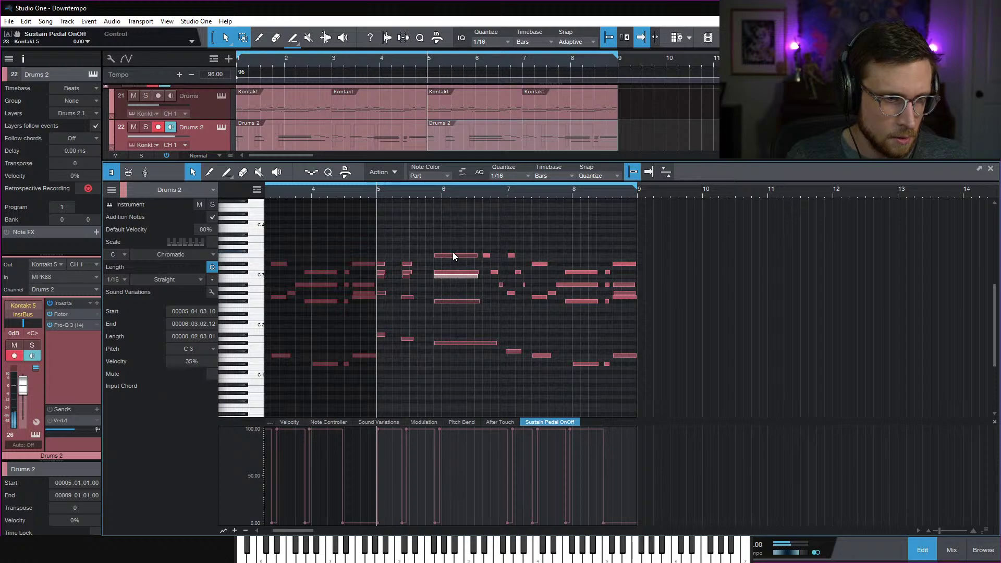
{"action": "left_click_drag", "start_coordinate": [452, 256], "coordinate": [408, 256]}
{"action": "key", "text": "space"}
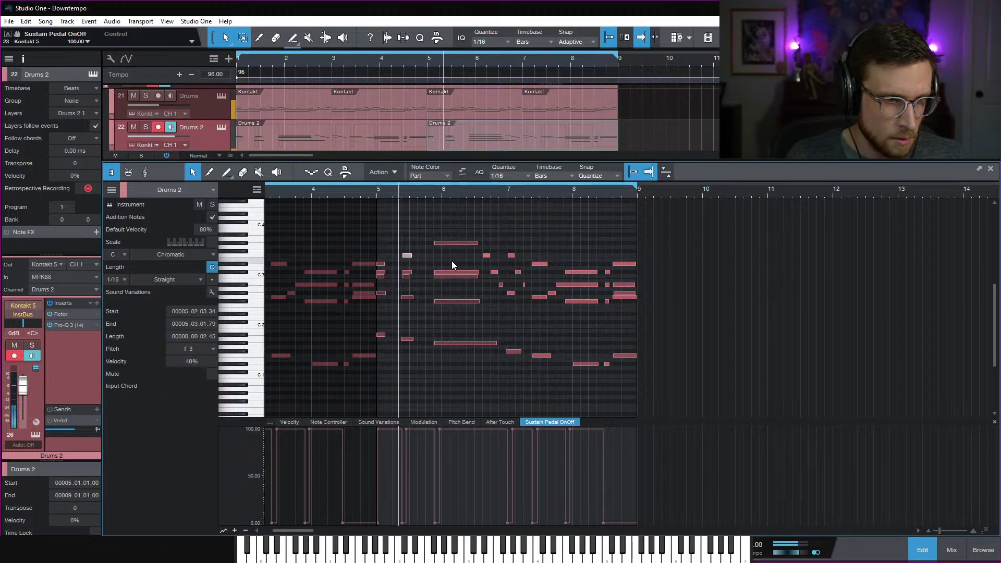
{"action": "left_click", "coordinate": [457, 260]}
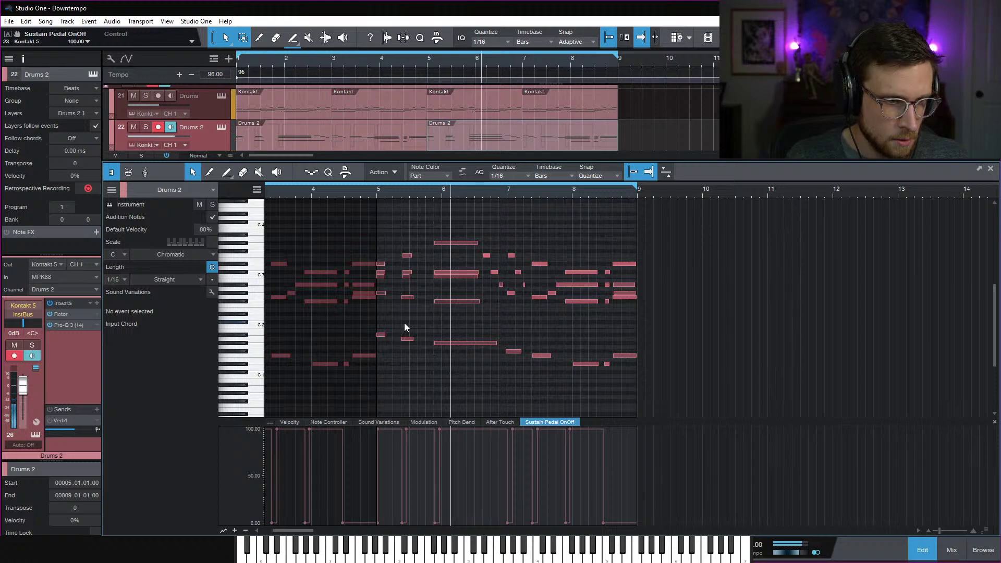
Play back the revoiced chords and shorten the long chord's bass note to end at 6.03.01
{"action": "key", "text": "space"}
{"action": "key", "text": "space"}
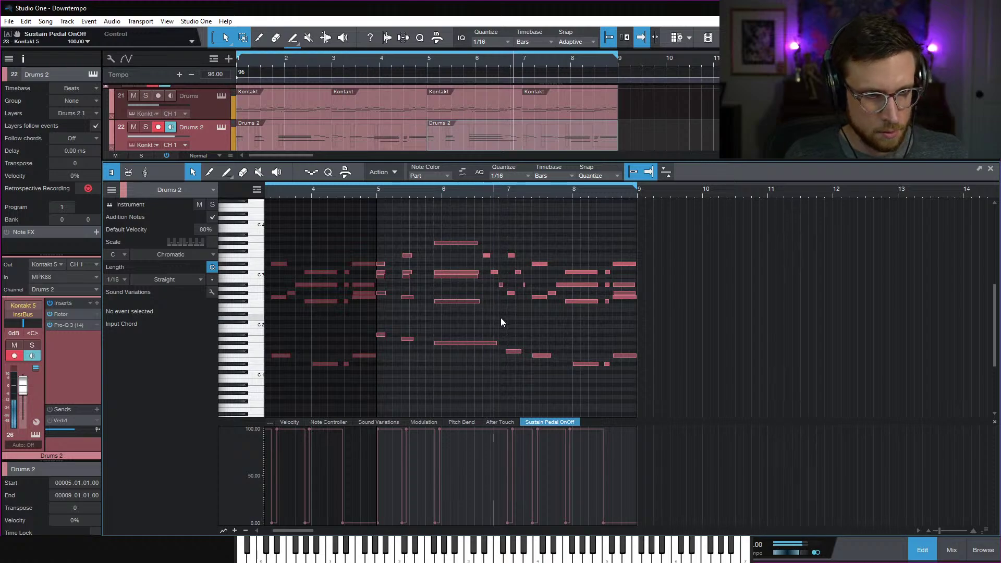
{"action": "key", "text": "space"}
{"action": "left_click_drag", "start_coordinate": [495, 343], "coordinate": [470, 352]}
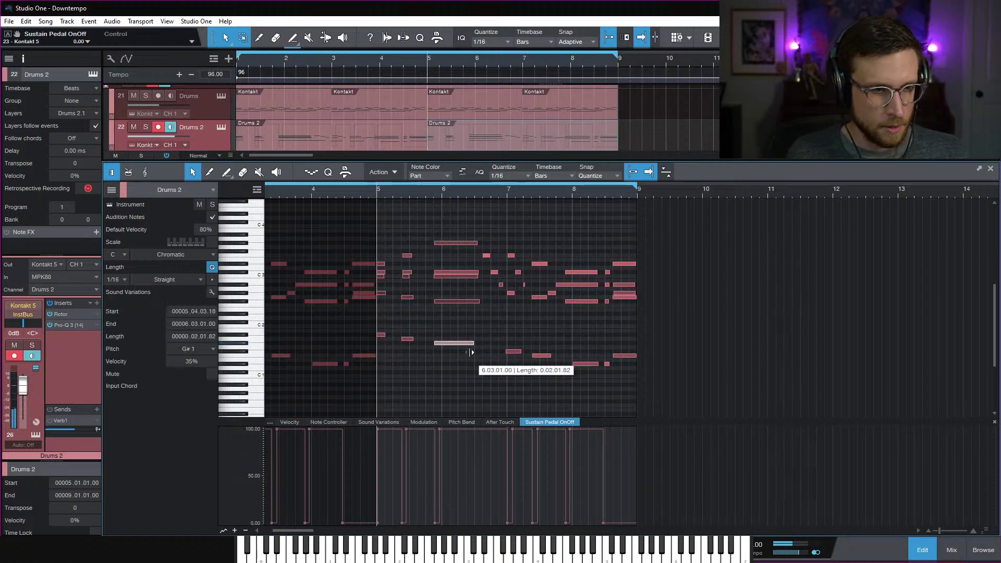
{"action": "left_click", "coordinate": [492, 352]}
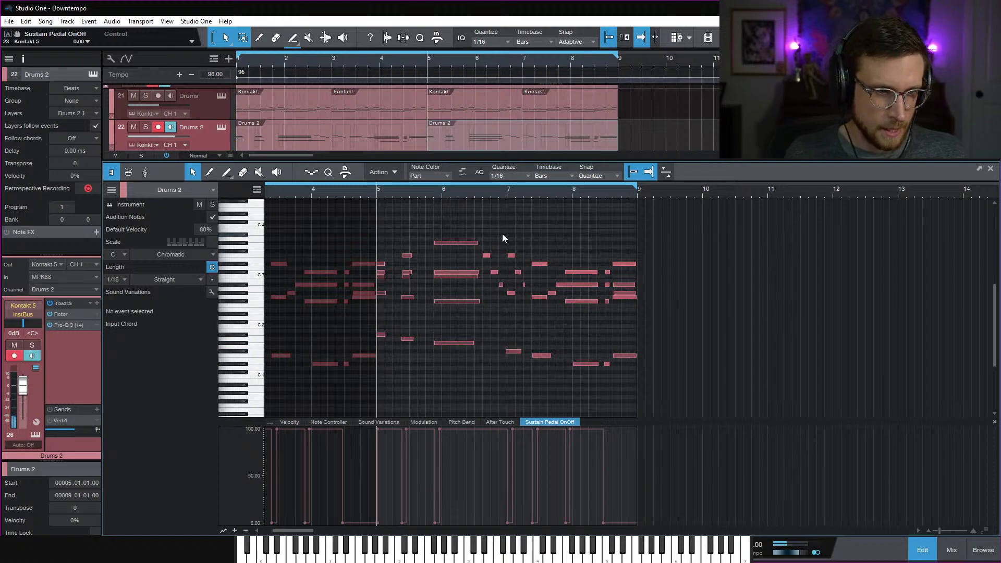
Play back the long chord from just before bar 6 to check how its new voicing sounds
{"action": "scroll", "coordinate": [505, 261], "scroll_direction": "up", "scroll_amount": 2}
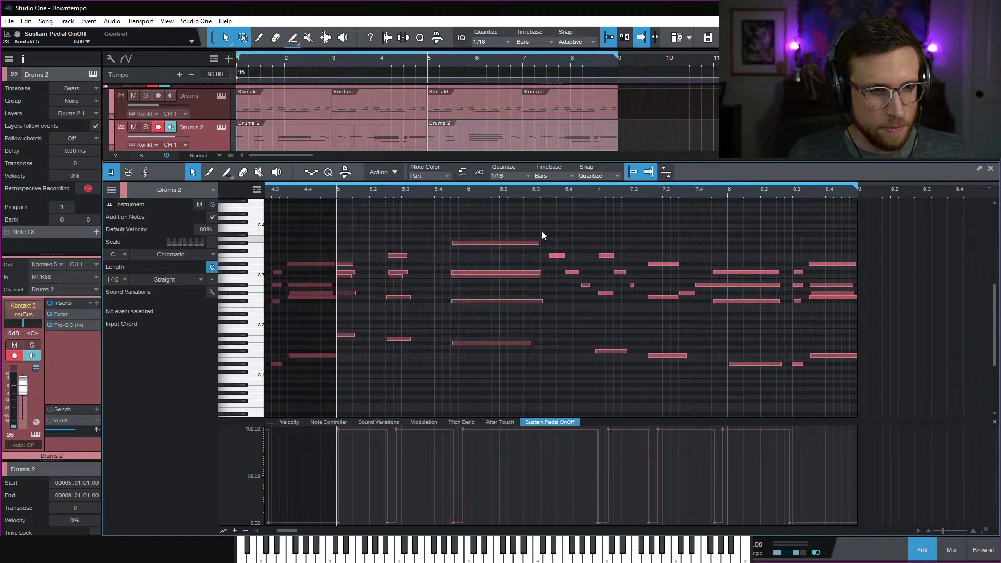
{"action": "left_click", "coordinate": [451, 192]}
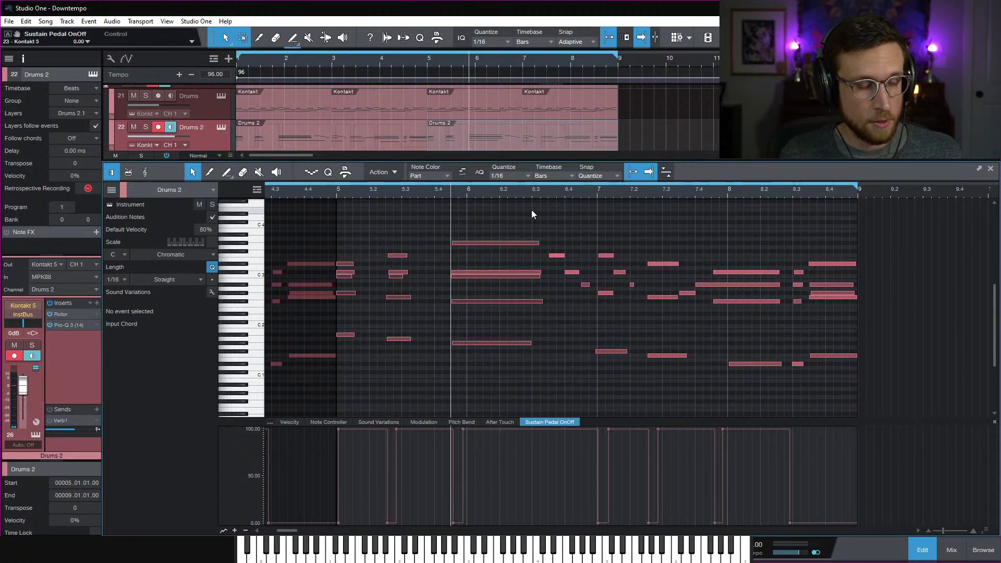
{"action": "key", "text": "space"}
{"action": "key", "text": "space"}
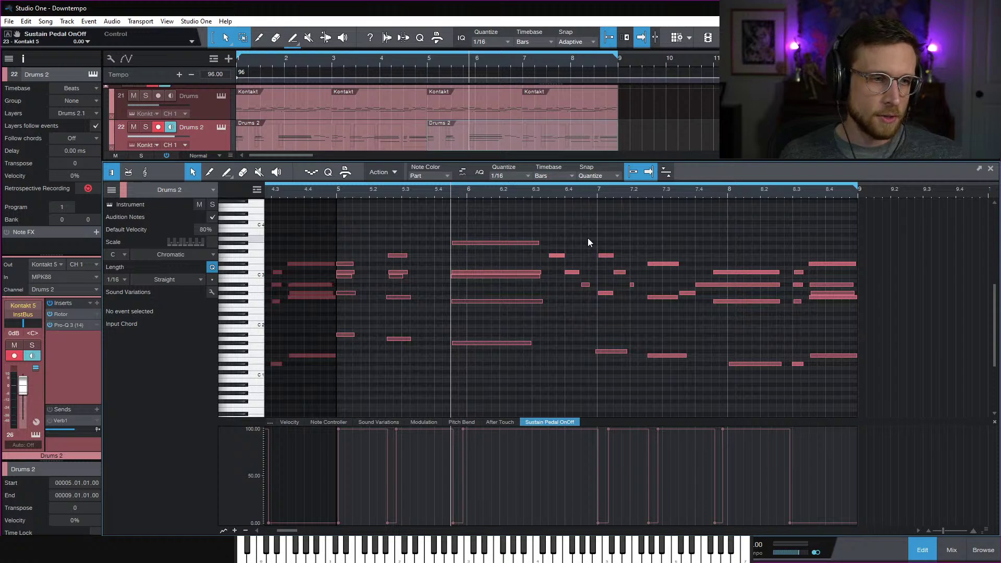
{"action": "left_click", "coordinate": [333, 191]}
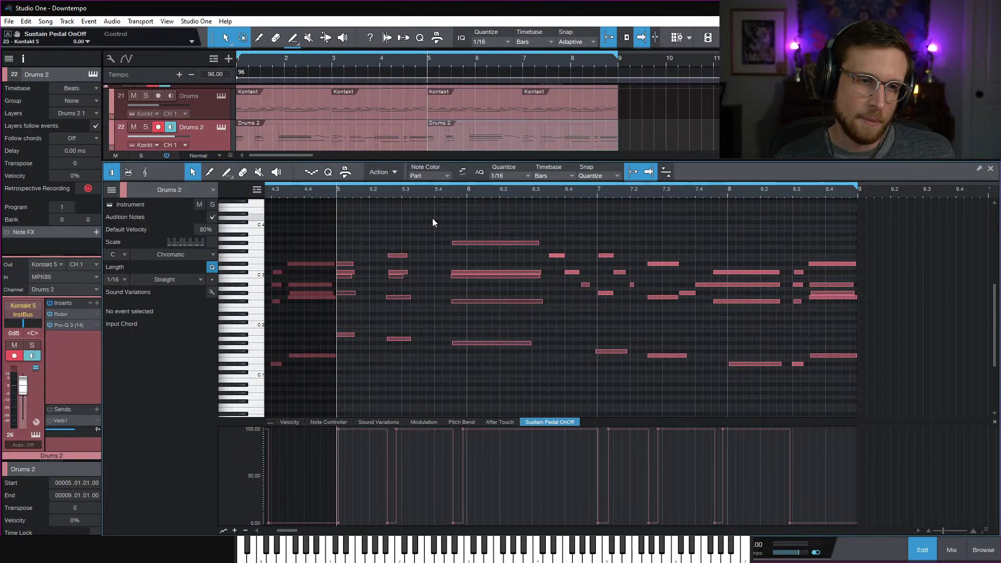
{"action": "left_click", "coordinate": [445, 190]}
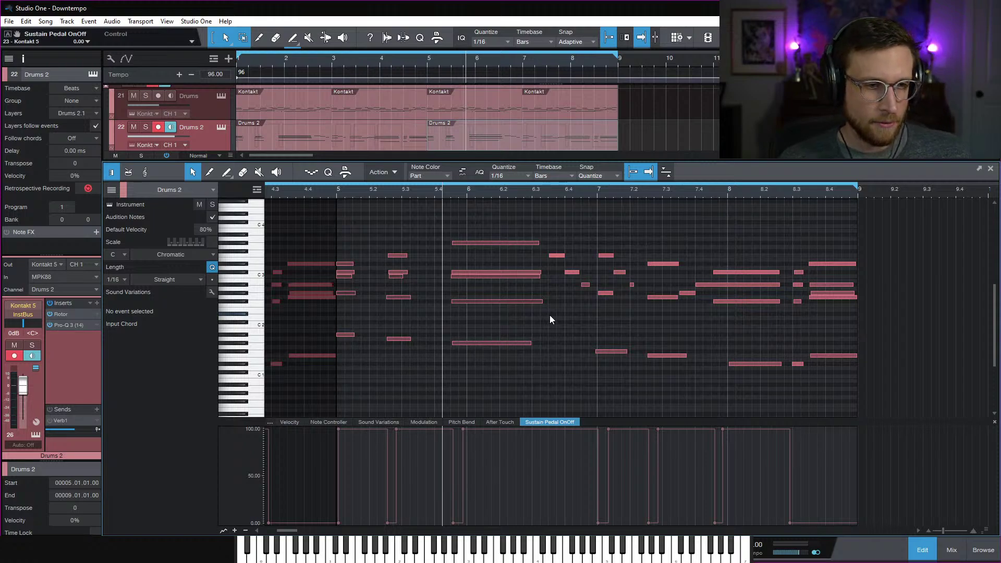
{"action": "key", "text": "space"}
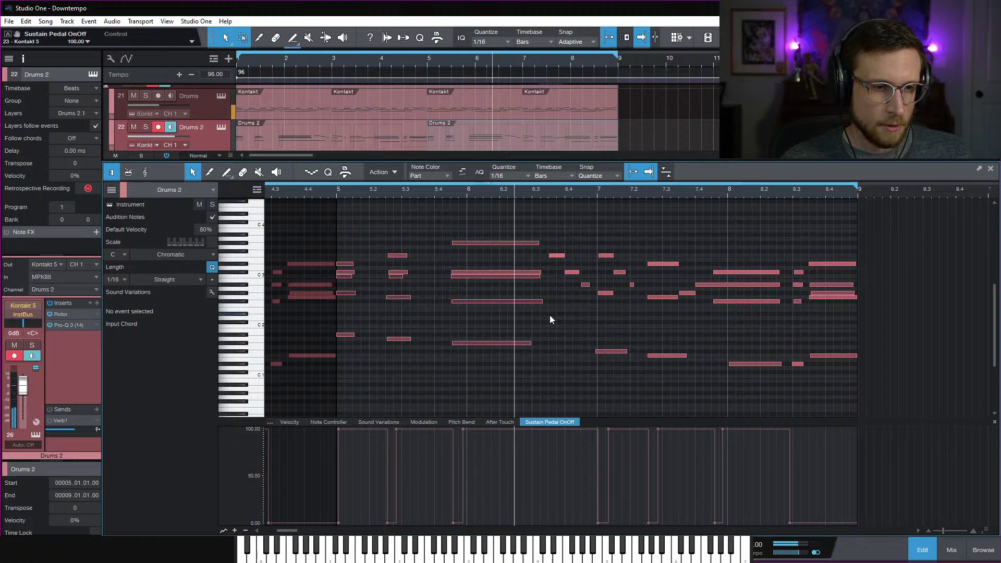
{"action": "key", "text": "space"}
Inspect the bass notes and the long chord's individual notes, and replay the passage leading towards bar 7
{"action": "left_click_drag", "start_coordinate": [597, 340], "coordinate": [628, 361]}
{"action": "left_click_drag", "start_coordinate": [523, 324], "coordinate": [509, 349]}
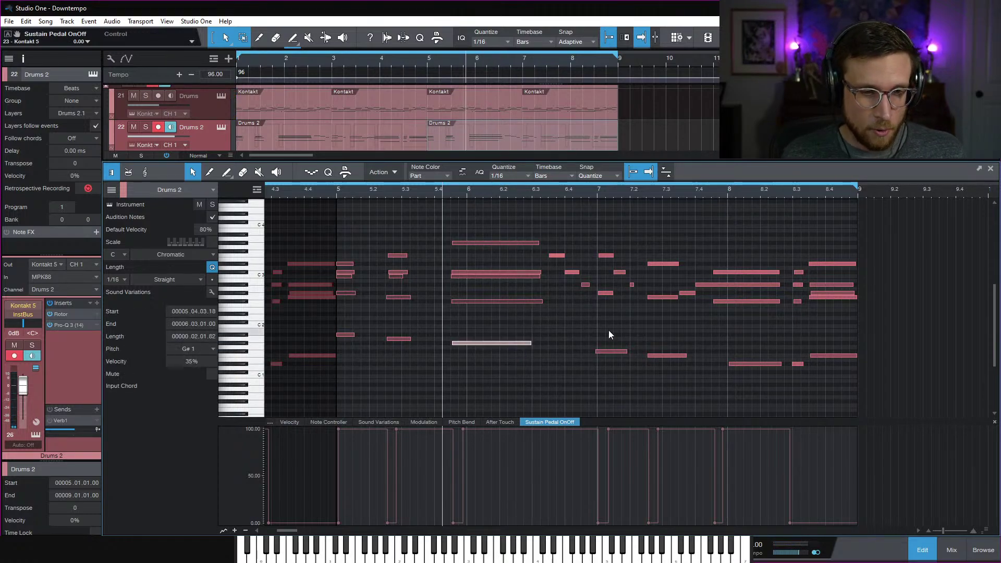
{"action": "left_click_drag", "start_coordinate": [608, 330], "coordinate": [622, 365]}
{"action": "left_click", "coordinate": [625, 332]}
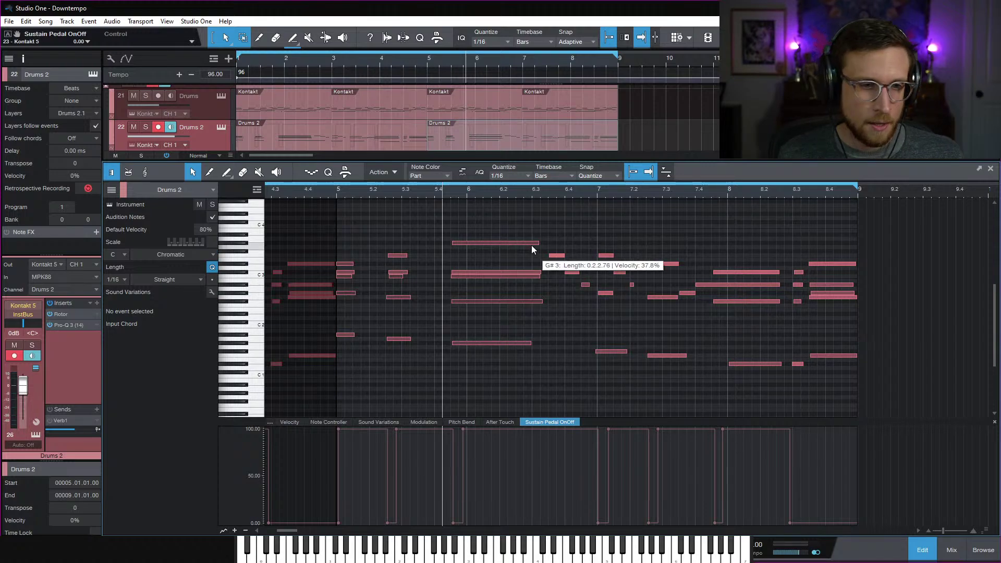
{"action": "left_click", "coordinate": [510, 343]}
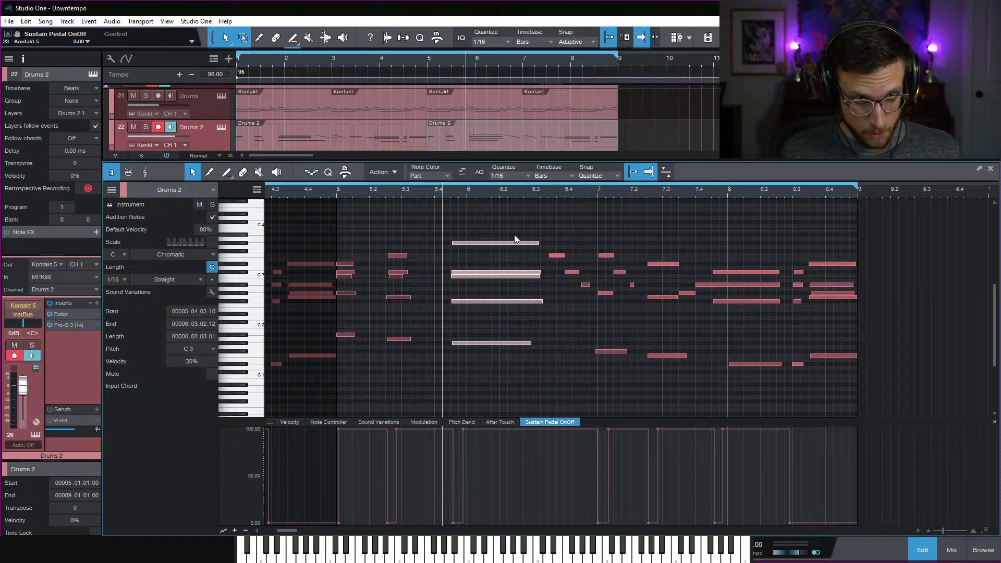
{"action": "left_click", "coordinate": [563, 311]}
{"action": "key", "text": "space"}
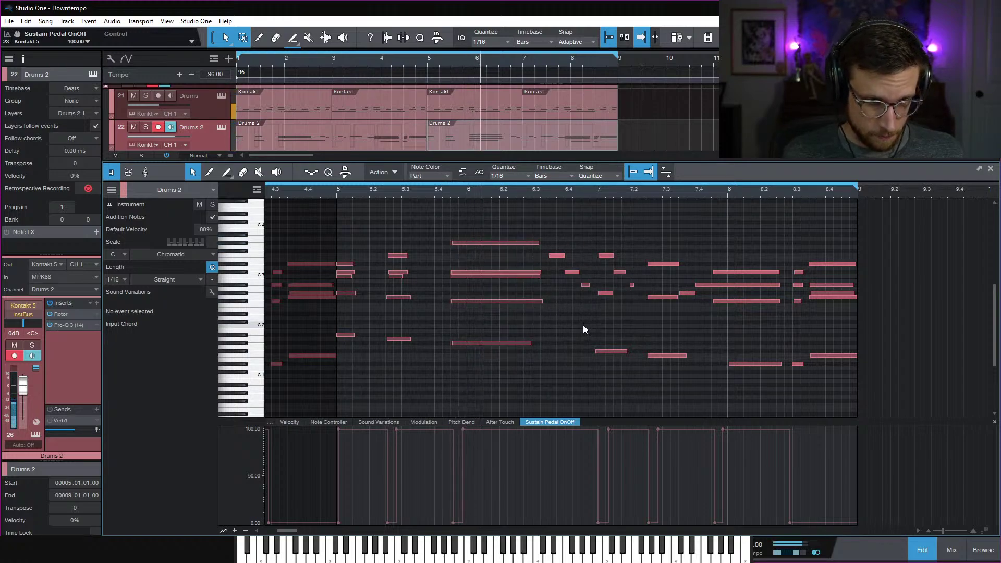
{"action": "key", "text": "space"}
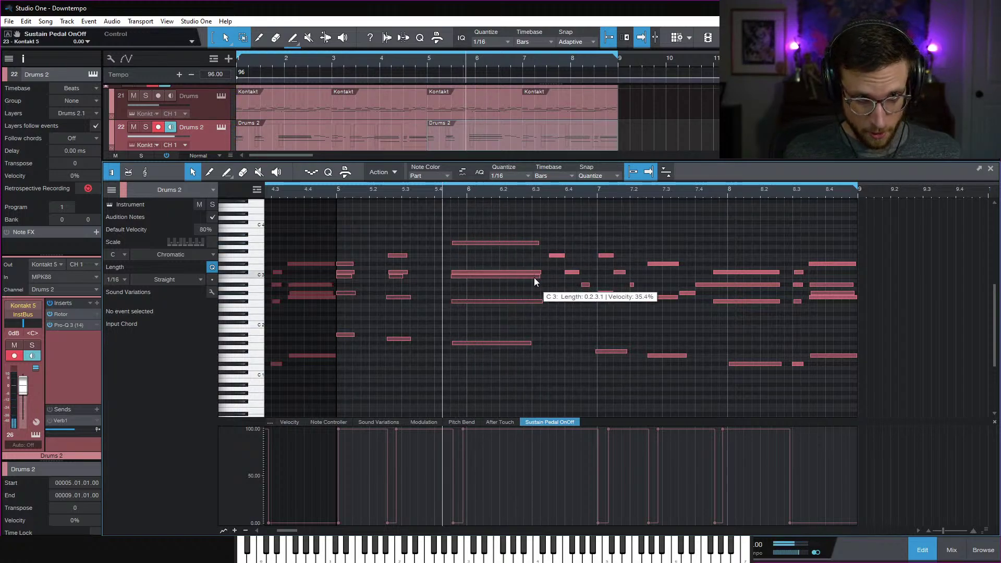
Delete the sustain pedal's switch-on point under the long chord before bar 6, and reduce the height of the controller lane
{"action": "left_click", "coordinate": [598, 523]}
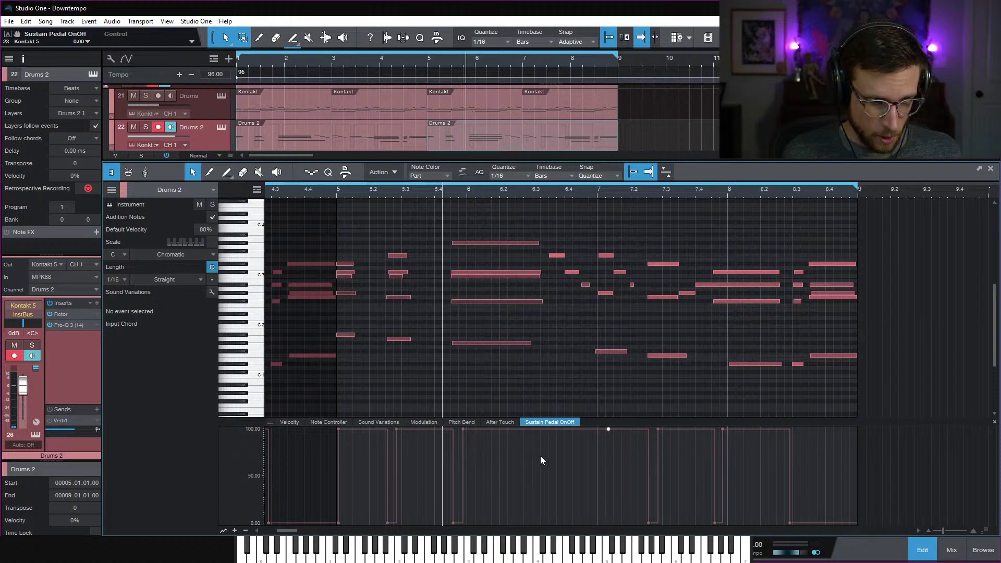
{"action": "left_click", "coordinate": [463, 430]}
{"action": "key", "text": "Delete"}
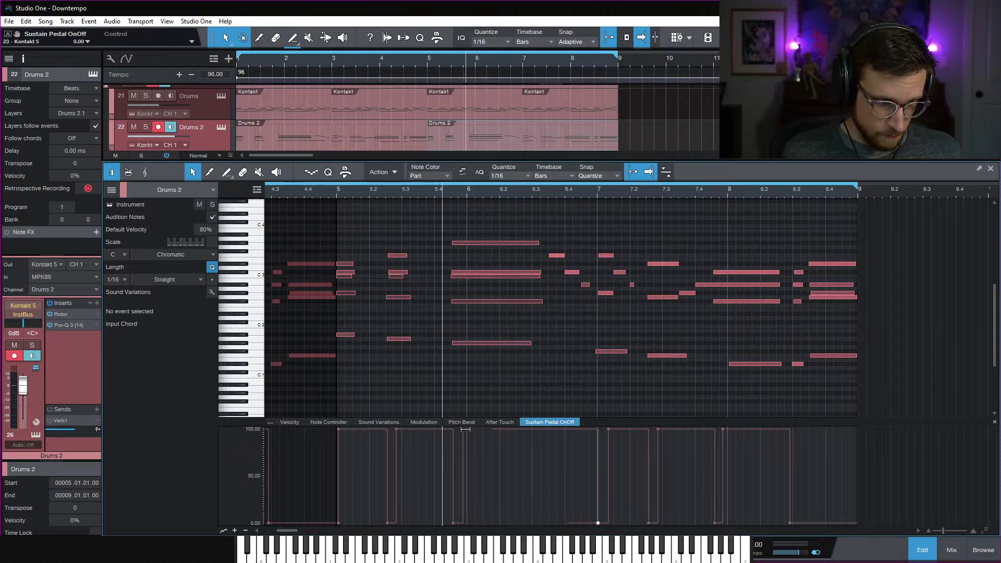
{"action": "left_click_drag", "start_coordinate": [608, 420], "coordinate": [608, 477]}
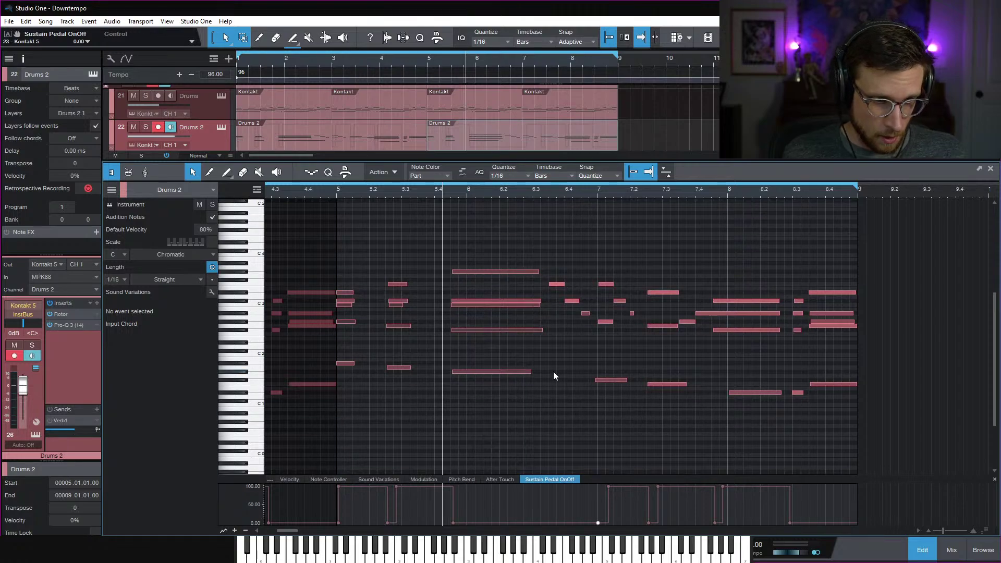
Lengthen the long chord's G#1 and F#2 notes to end at bar 7
{"action": "key", "text": "e"}
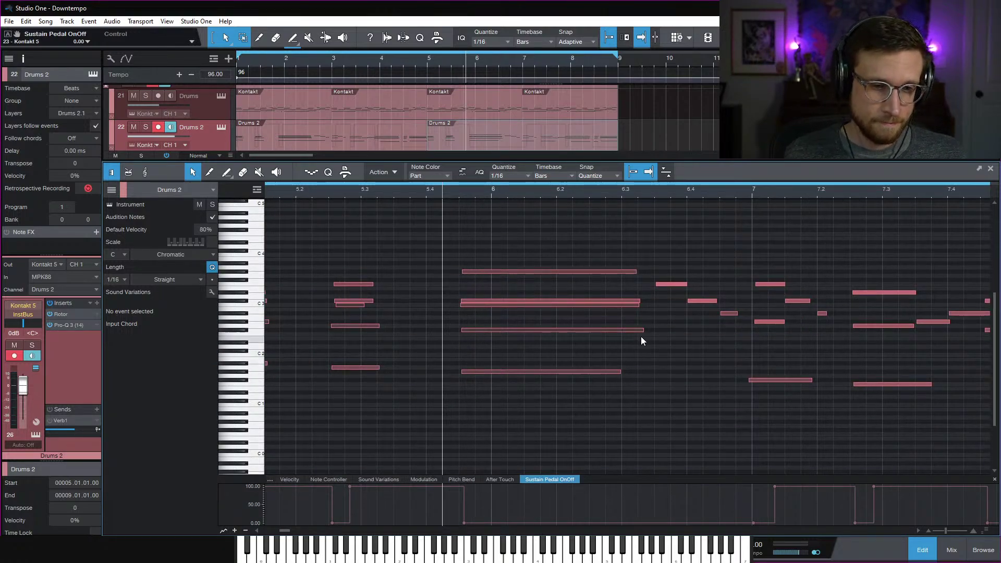
{"action": "left_click_drag", "start_coordinate": [624, 372], "coordinate": [750, 372]}
{"action": "left_click_drag", "start_coordinate": [645, 329], "coordinate": [751, 331]}
End the long chord's C3 note near beat 6.3, continue it with a B2 note ending at 6.04.03, and audition the change
{"action": "left_click_drag", "start_coordinate": [641, 306], "coordinate": [720, 314]}
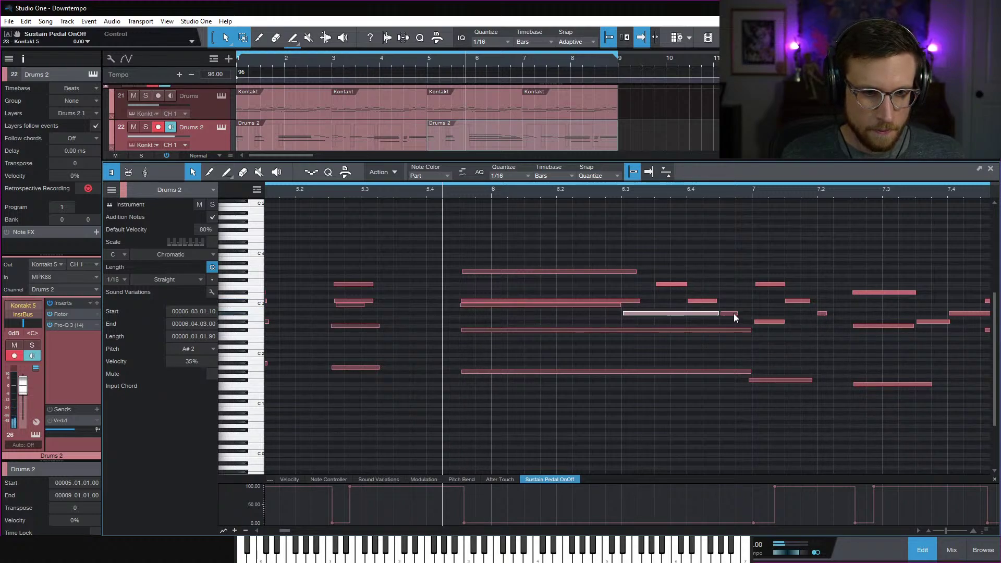
{"action": "key", "text": "f"}
{"action": "key", "text": "space"}
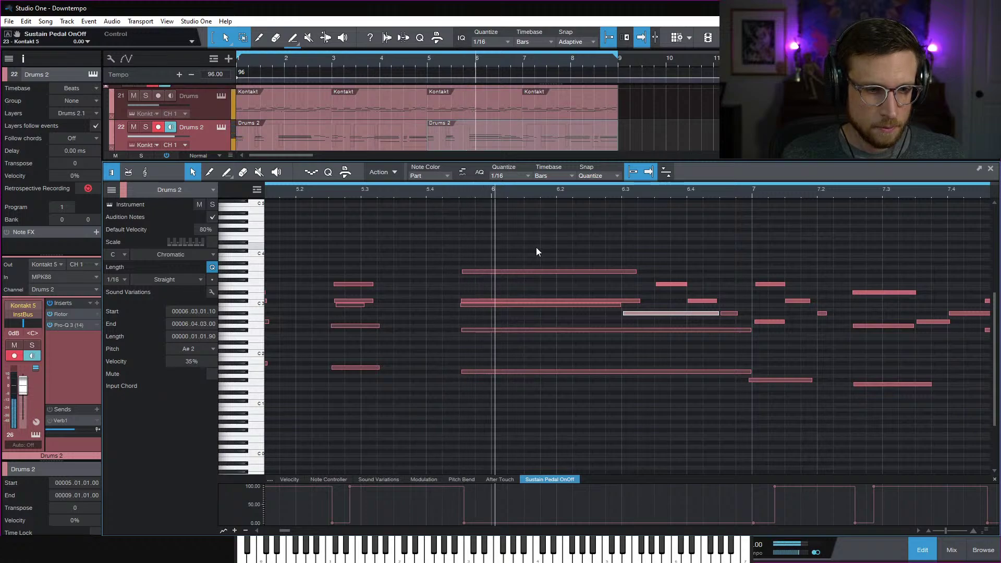
{"action": "key", "text": "space"}
{"action": "left_click_drag", "start_coordinate": [639, 313], "coordinate": [646, 308]}
{"action": "key", "text": "space"}
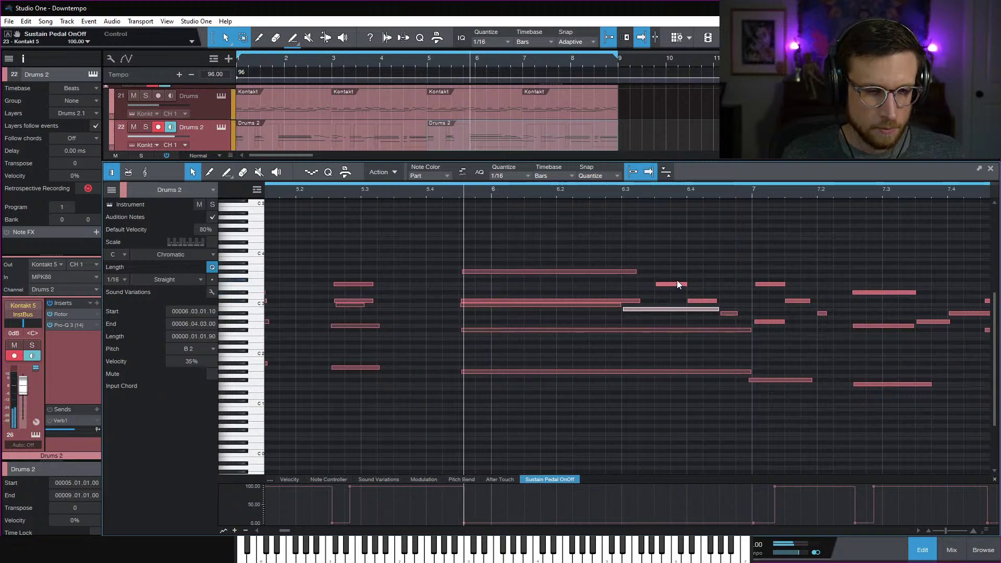
{"action": "key", "text": "space"}
Extend the long chord's top G#3 note to end at bar 7 and play the passage back
{"action": "left_click_drag", "start_coordinate": [638, 272], "coordinate": [750, 284]}
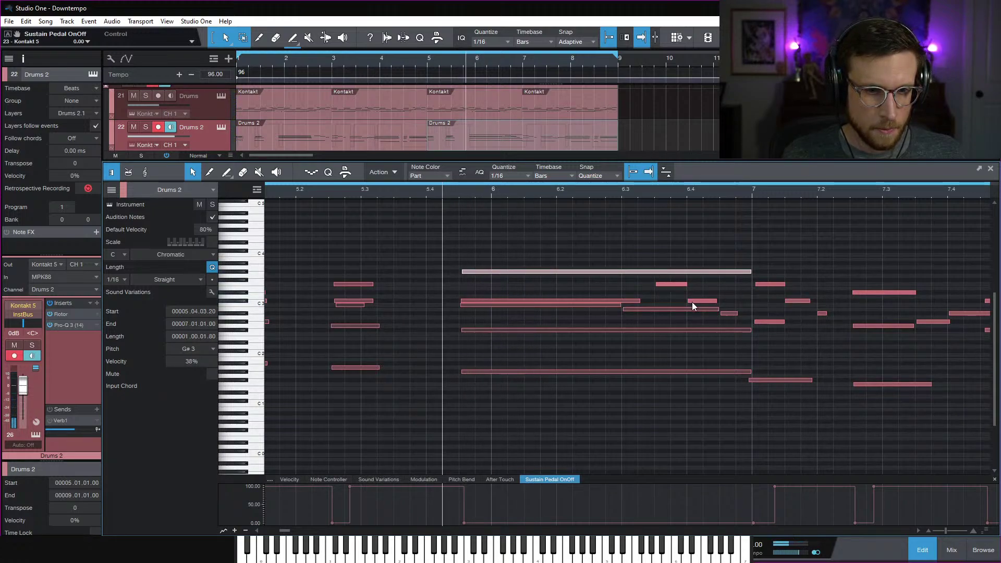
{"action": "key", "text": "space"}
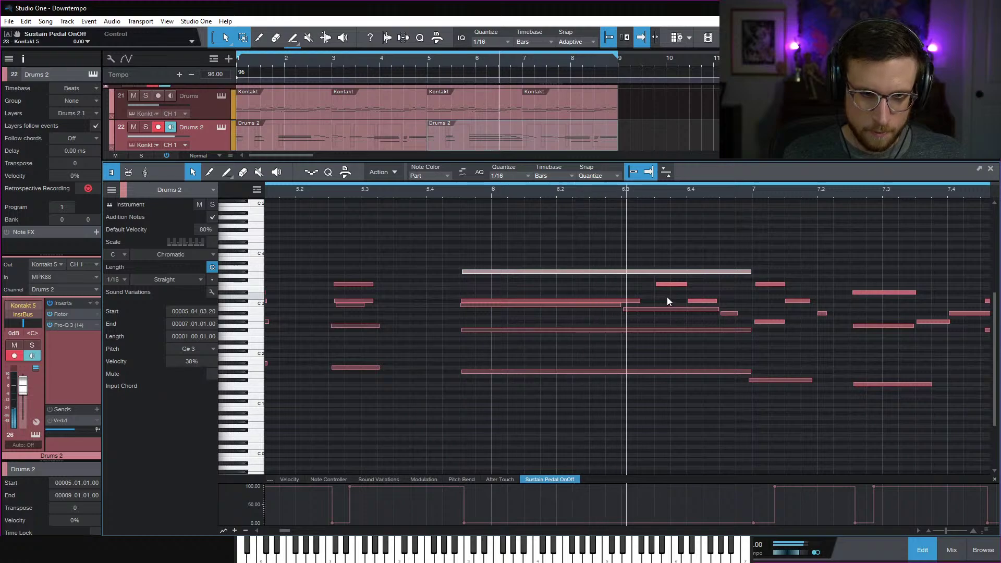
{"action": "key", "text": "space"}
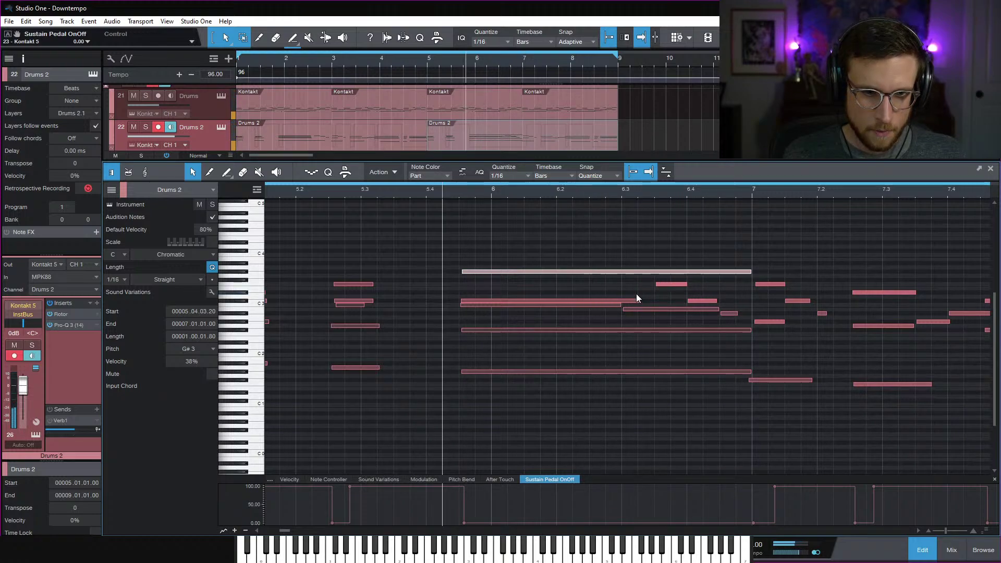
{"action": "left_click", "coordinate": [656, 320]}
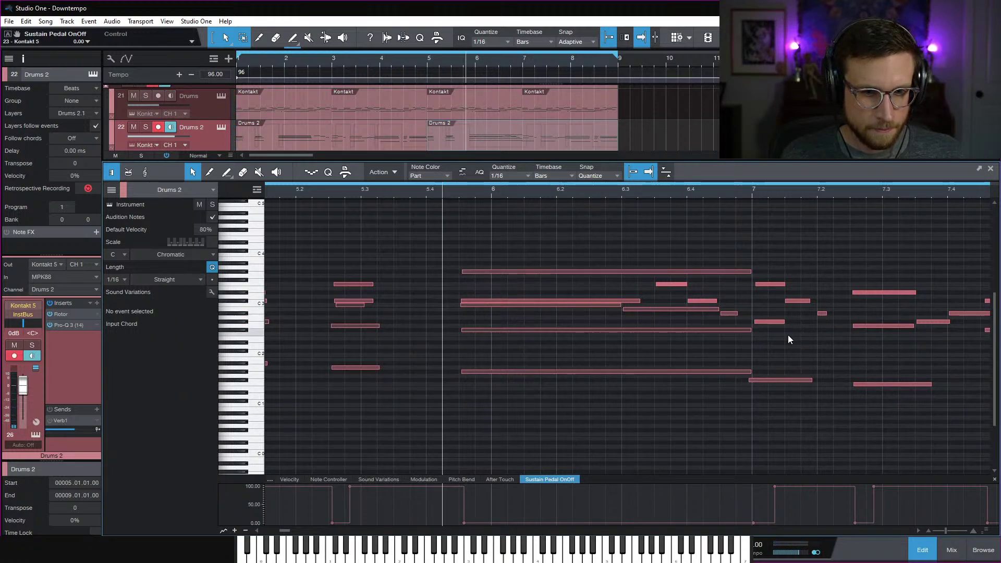
Extend the long chord's C#3 note to end at beat 6.4 and play the passage back twice
{"action": "left_click_drag", "start_coordinate": [641, 301], "coordinate": [685, 302]}
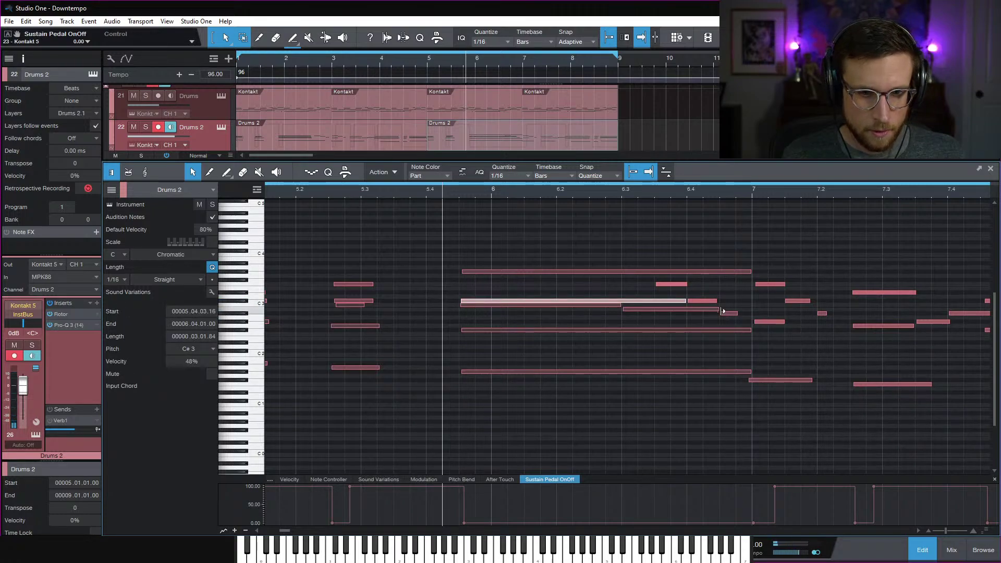
{"action": "key", "text": "space"}
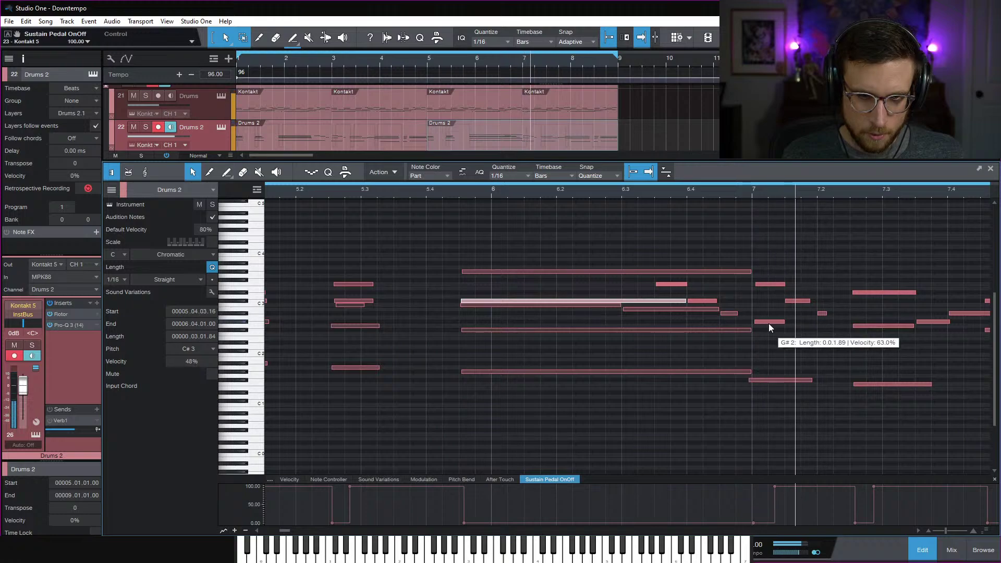
{"action": "key", "text": "space"}
{"action": "left_click", "coordinate": [678, 348]}
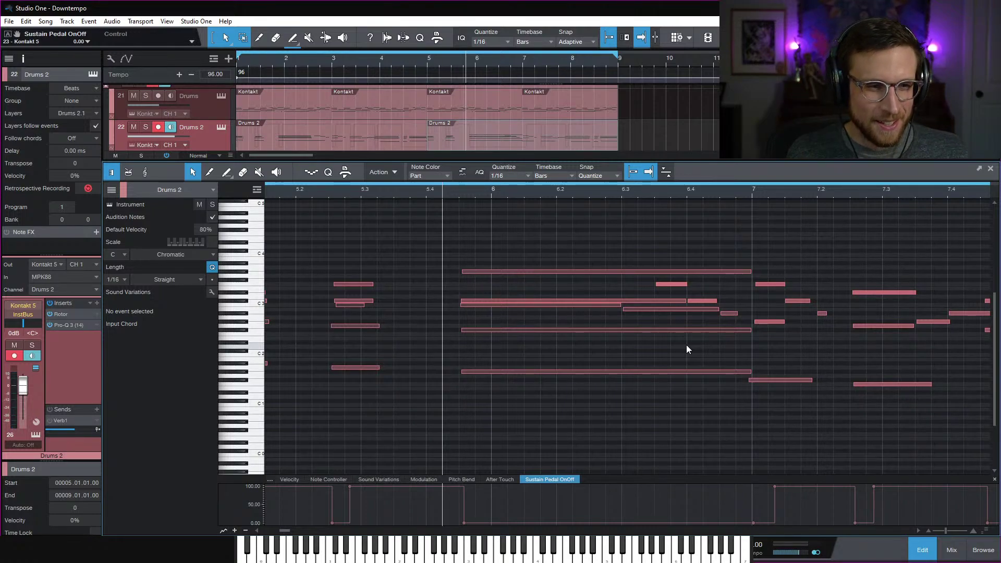
{"action": "key", "text": "space"}
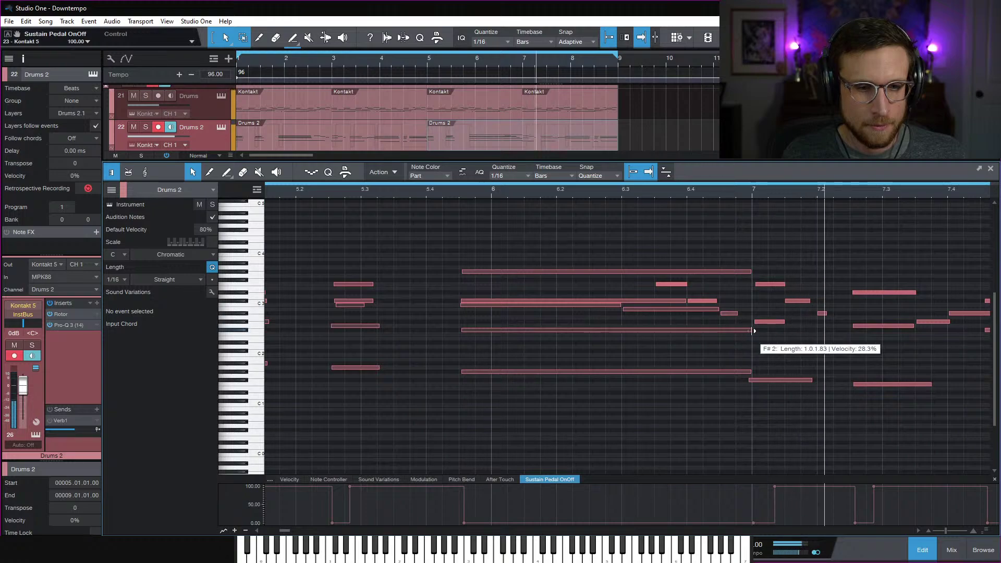
{"action": "key", "text": "space"}
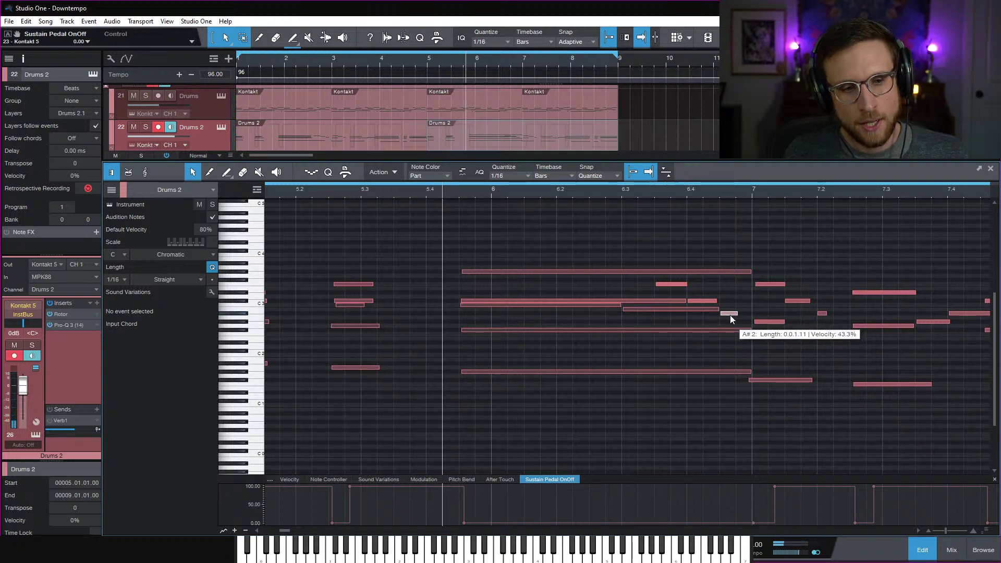
Lengthen the short A#2 note before bar 7 to end at 7.01.01, and check the neighbouring C3 and G#2 notes
{"action": "left_click", "coordinate": [729, 314]}
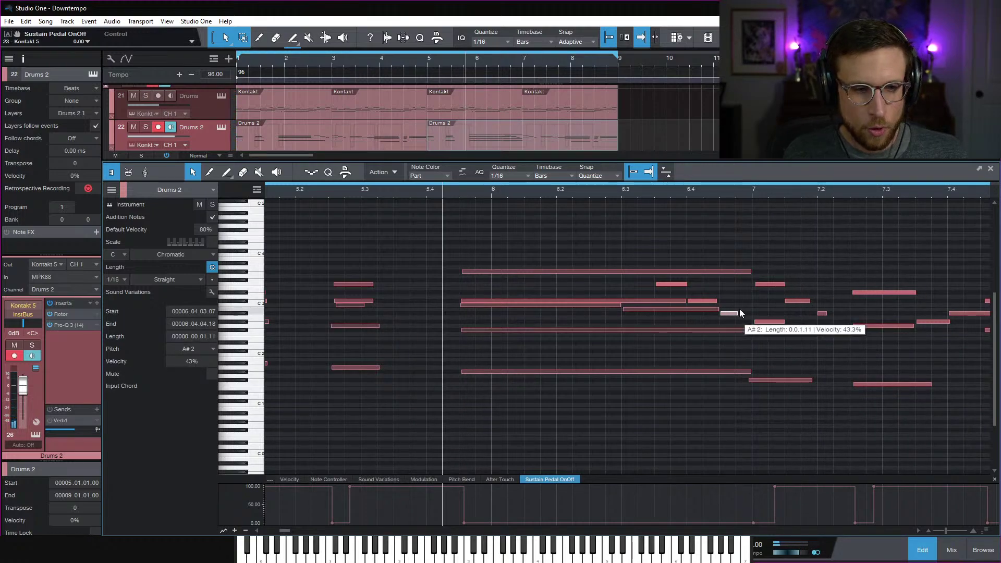
{"action": "left_click_drag", "start_coordinate": [735, 313], "coordinate": [749, 314]}
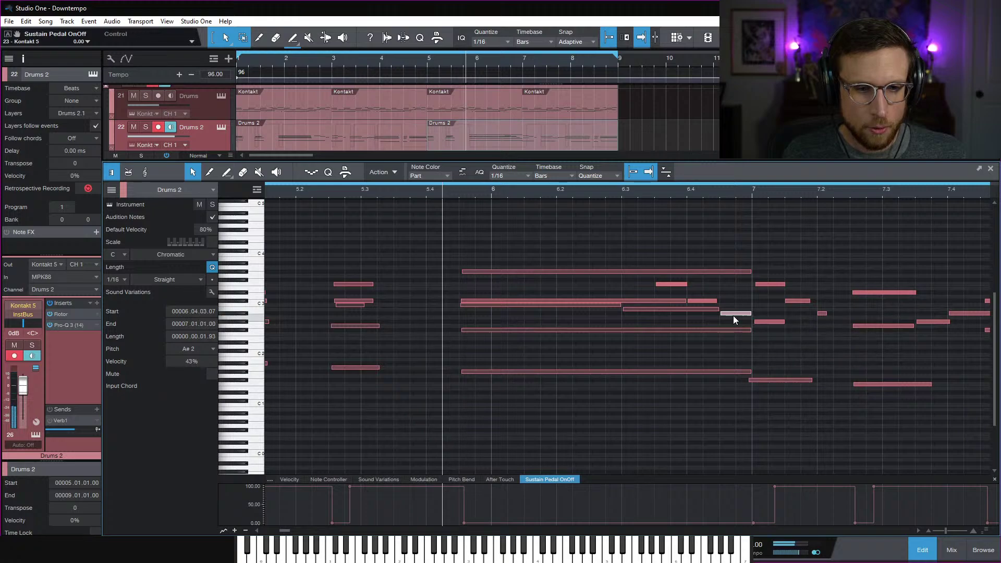
{"action": "left_click", "coordinate": [507, 306]}
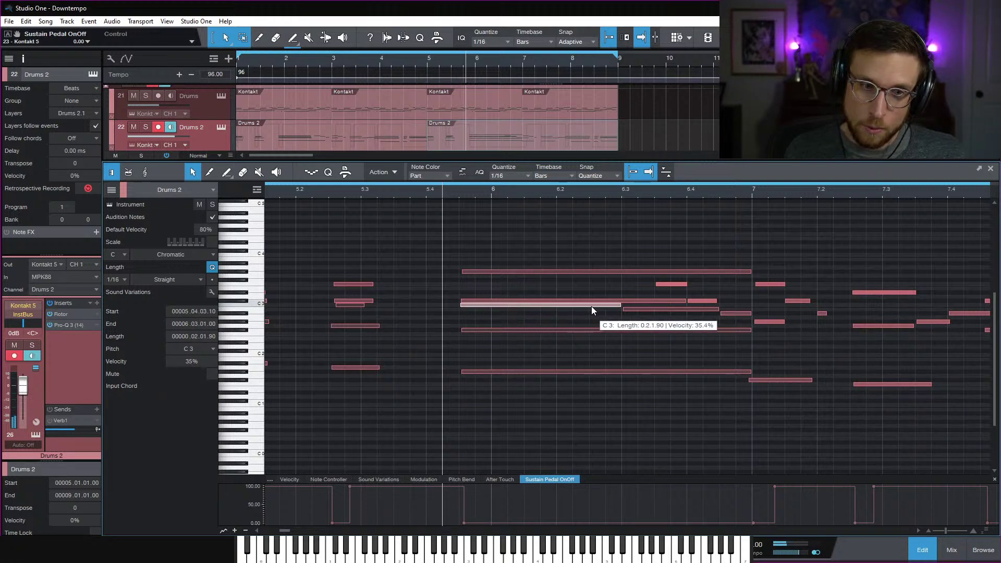
{"action": "left_click", "coordinate": [769, 321]}
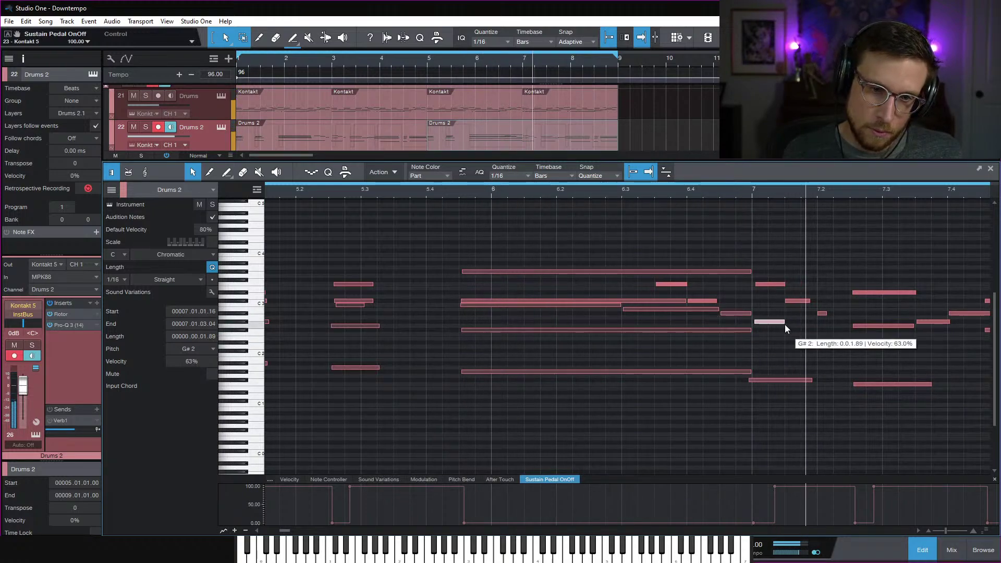
Play back the transition from late bar 5 into bar 7 repeatedly to judge its chord notes
{"action": "key", "text": "space"}
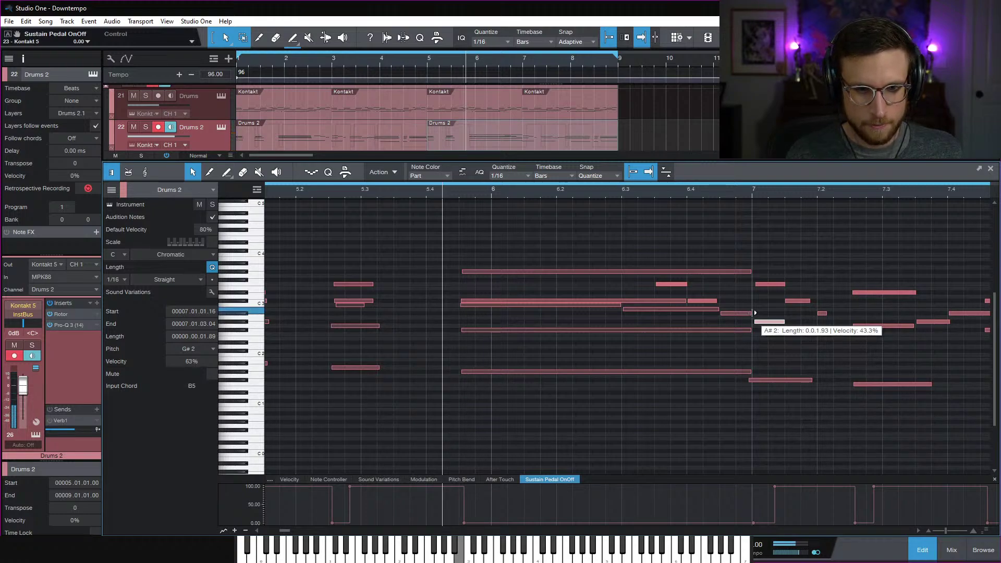
{"action": "key", "text": "space"}
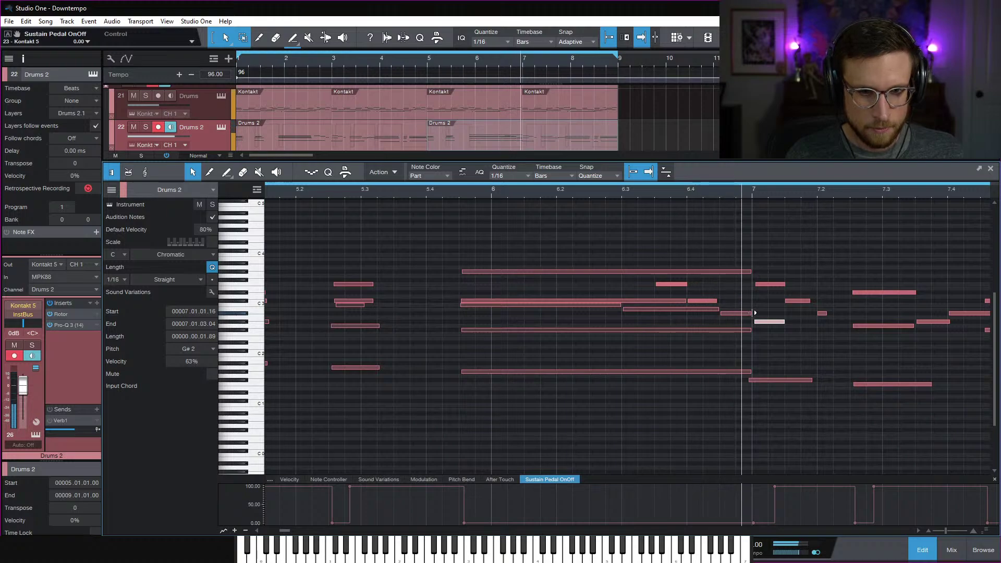
{"action": "key", "text": "space"}
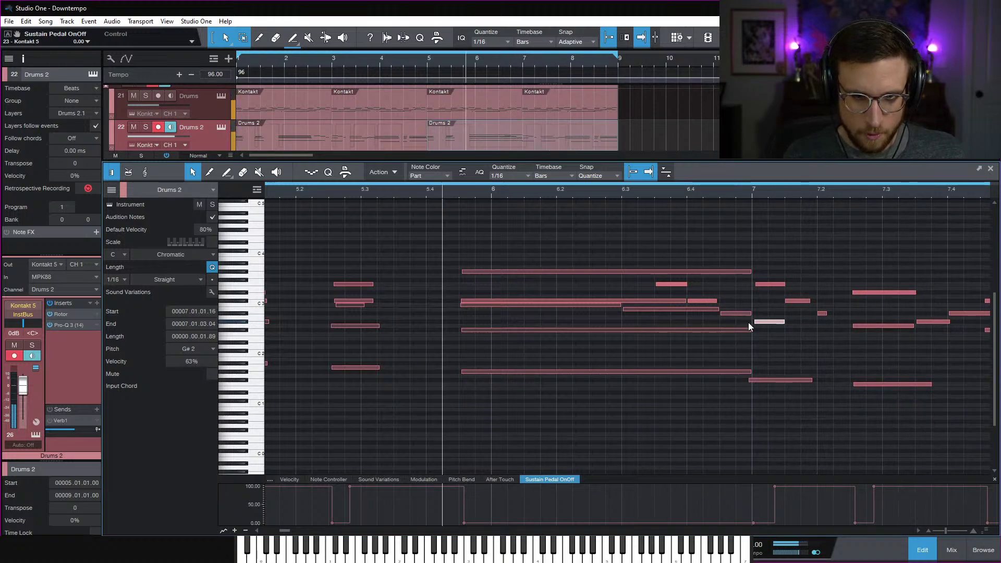
{"action": "left_click", "coordinate": [789, 352]}
{"action": "key", "text": "space"}
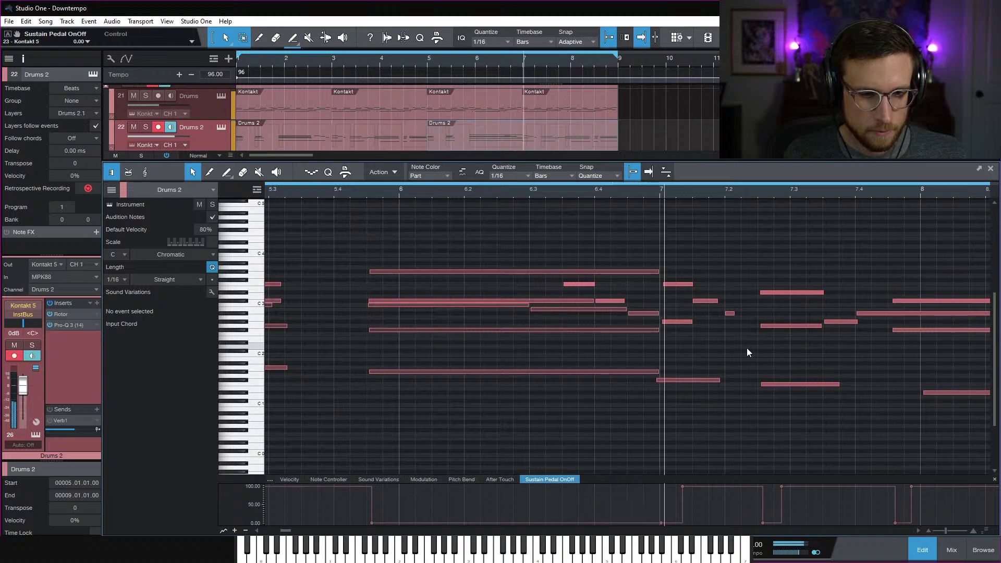
{"action": "key", "text": "space"}
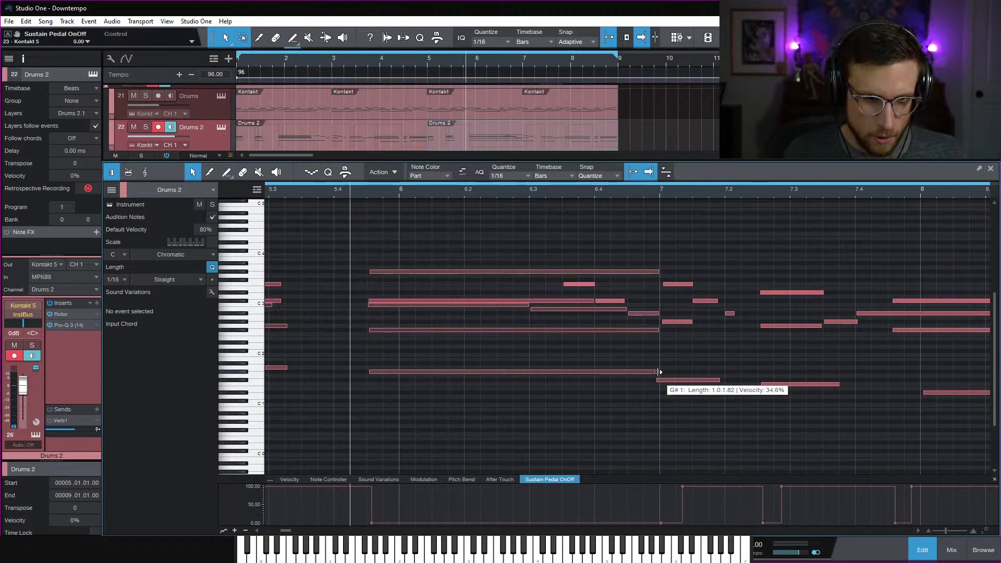
{"action": "key", "text": "space"}
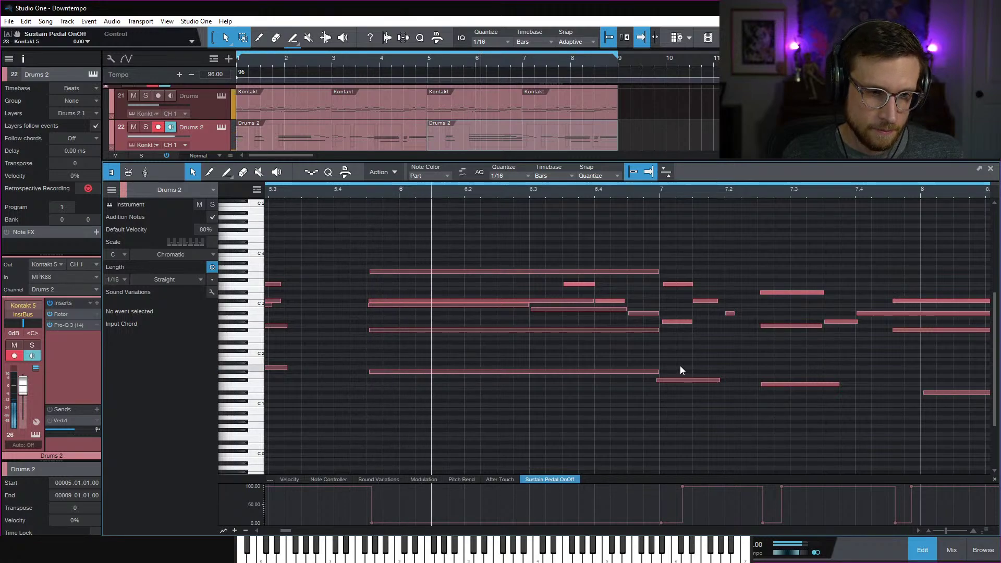
{"action": "key", "text": "space"}
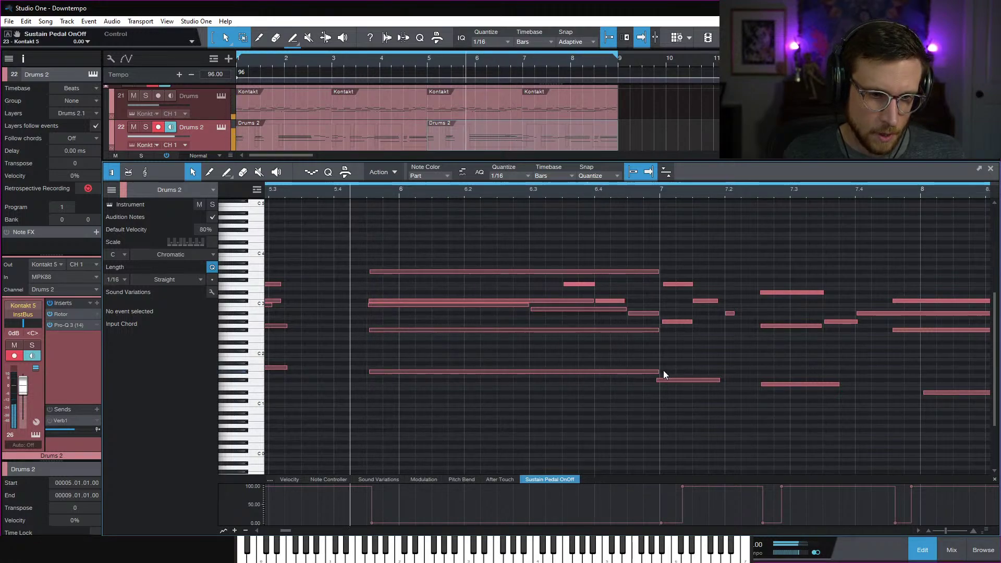
Shorten the long G#1 note to end at 6.4 and add a one-beat F1 note right after it
{"action": "left_click_drag", "start_coordinate": [659, 371], "coordinate": [613, 386]}
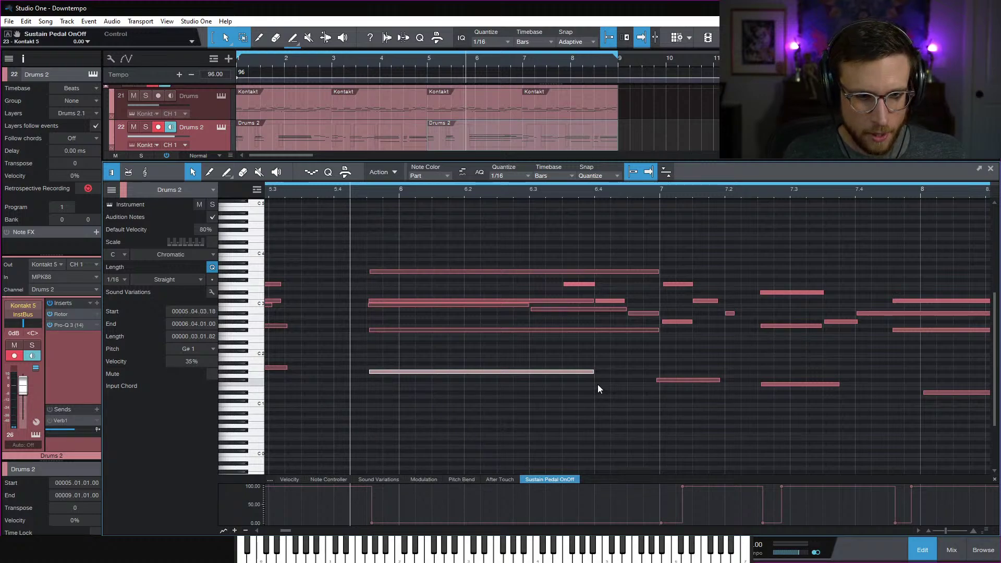
{"action": "left_click_drag", "start_coordinate": [597, 386], "coordinate": [659, 389]}
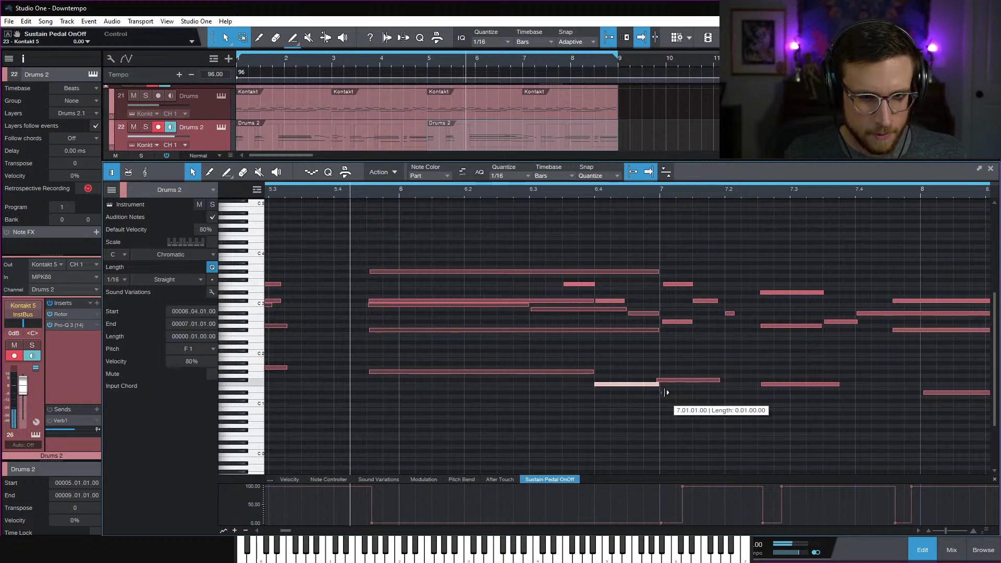
Lower the velocity of the new F1 note to about 21% and audition the passage
{"action": "left_click", "coordinate": [300, 480]}
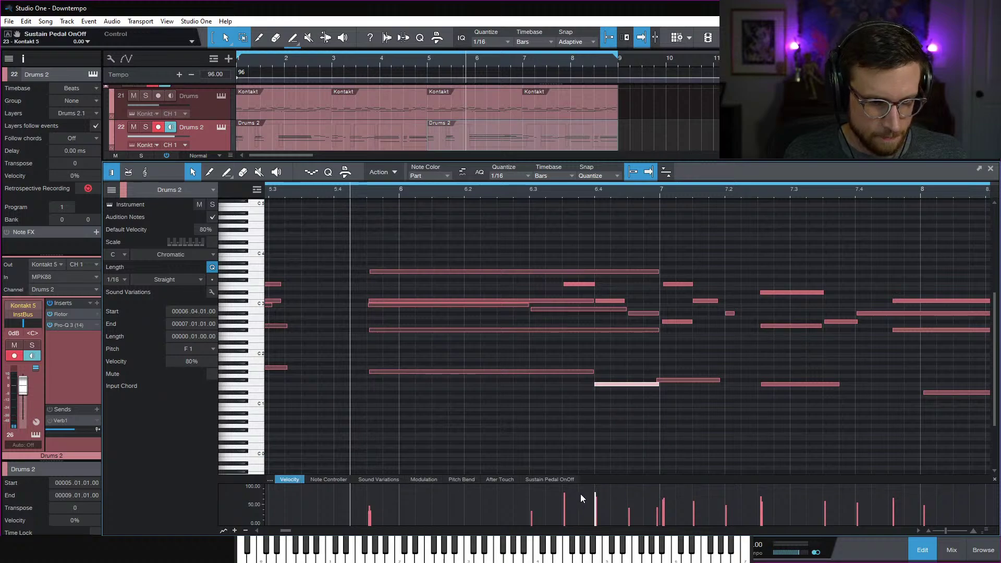
{"action": "left_click_drag", "start_coordinate": [596, 500], "coordinate": [594, 521]}
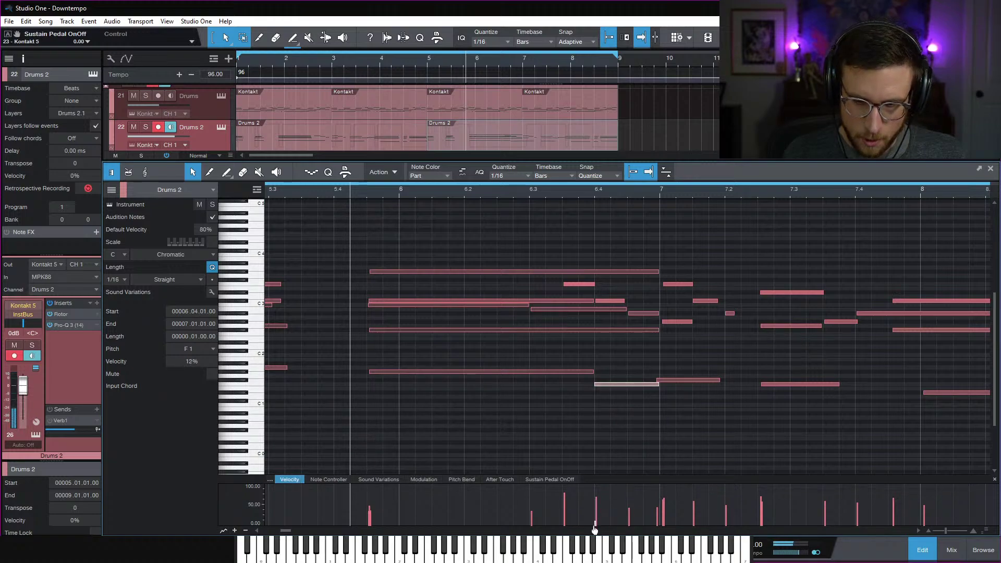
{"action": "left_click", "coordinate": [627, 364]}
{"action": "key", "text": "space"}
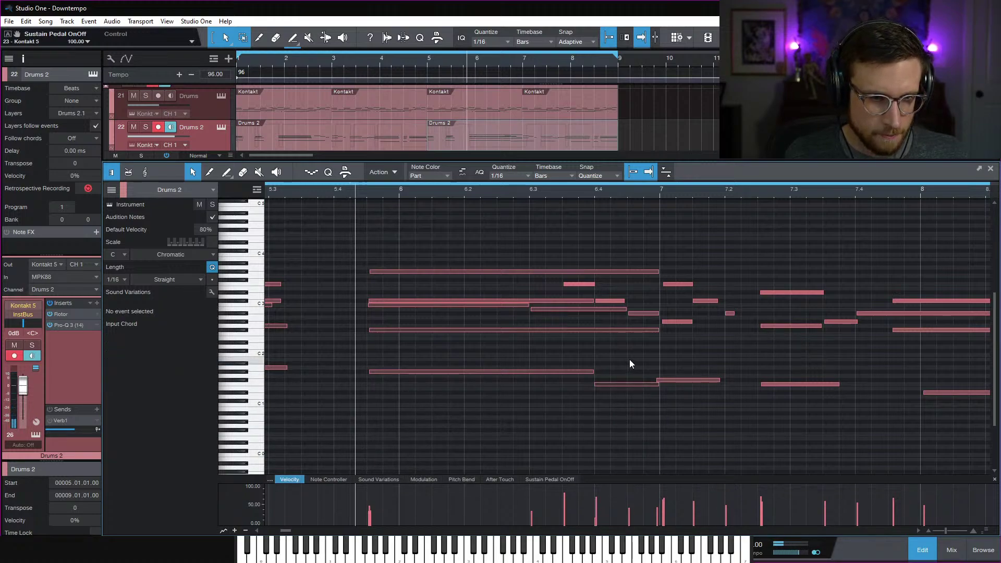
{"action": "key", "text": "space"}
Shorten the long F#2 note to end at 6.4 and copy the F1 note up to G2 after it, checking by playback
{"action": "left_click_drag", "start_coordinate": [656, 328], "coordinate": [598, 347]}
{"action": "left_click_drag", "start_coordinate": [627, 383], "coordinate": [622, 326]}
{"action": "key", "text": "space"}
{"action": "left_click", "coordinate": [686, 343]}
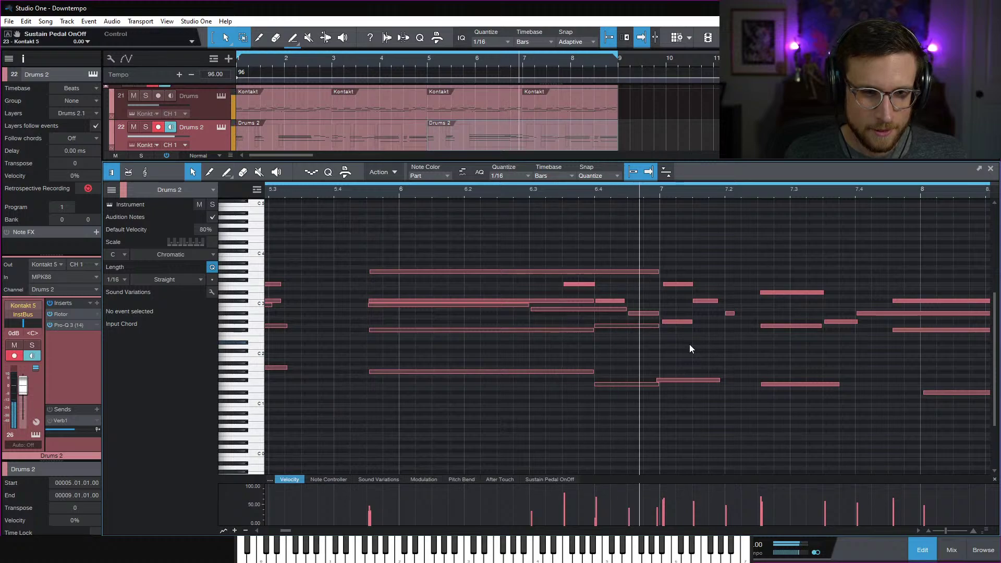
{"action": "key", "text": "space"}
{"action": "key", "text": "space"}
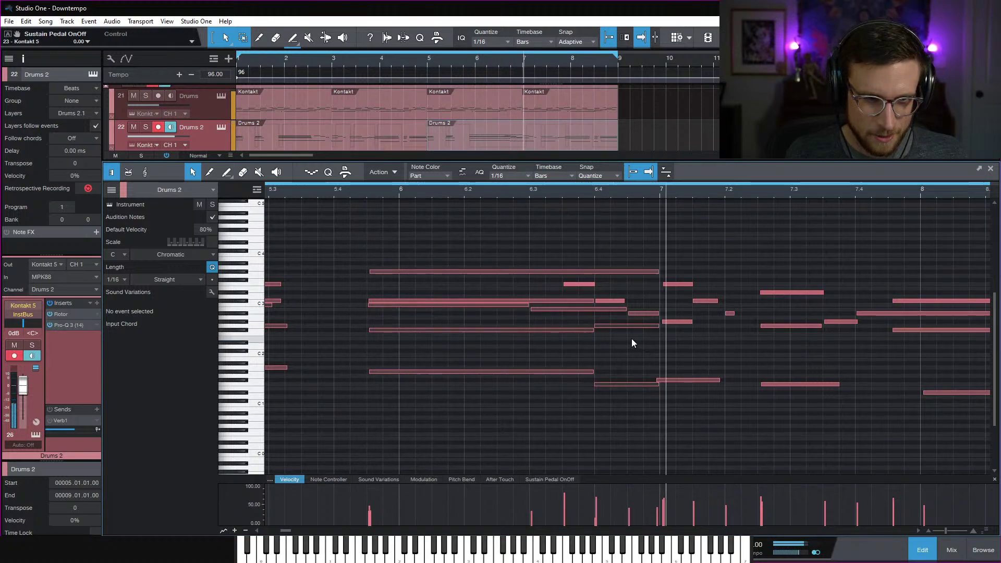
{"action": "key", "text": "space"}
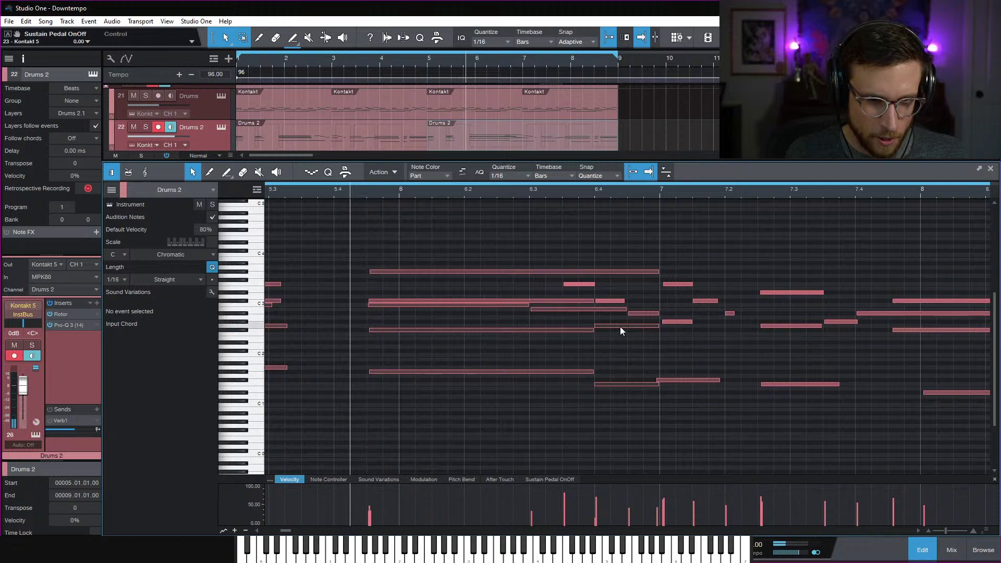
Try the copied G2 note at F2 and play back the passage
{"action": "left_click_drag", "start_coordinate": [620, 325], "coordinate": [629, 334]}
{"action": "key", "text": "space"}
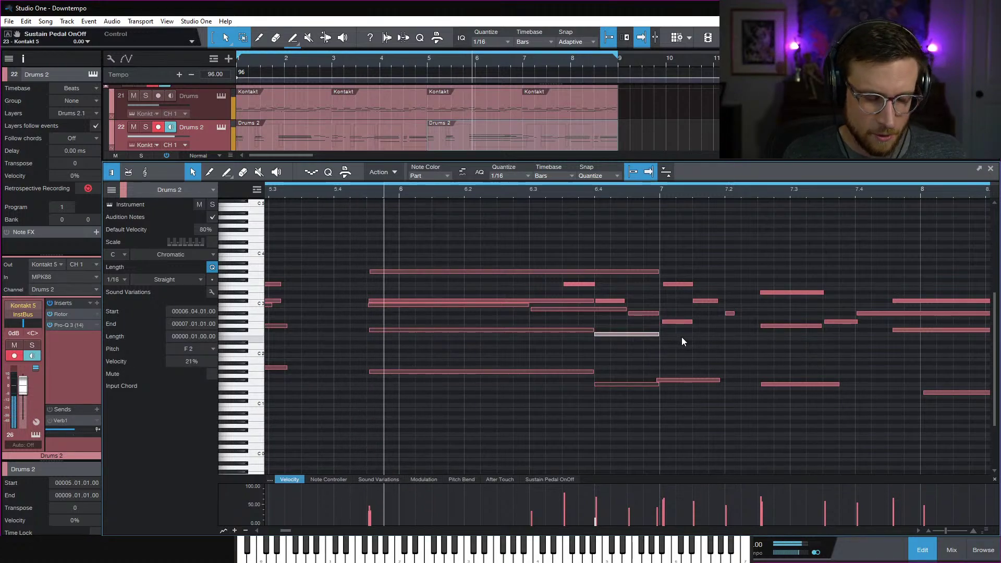
{"action": "left_click", "coordinate": [684, 338]}
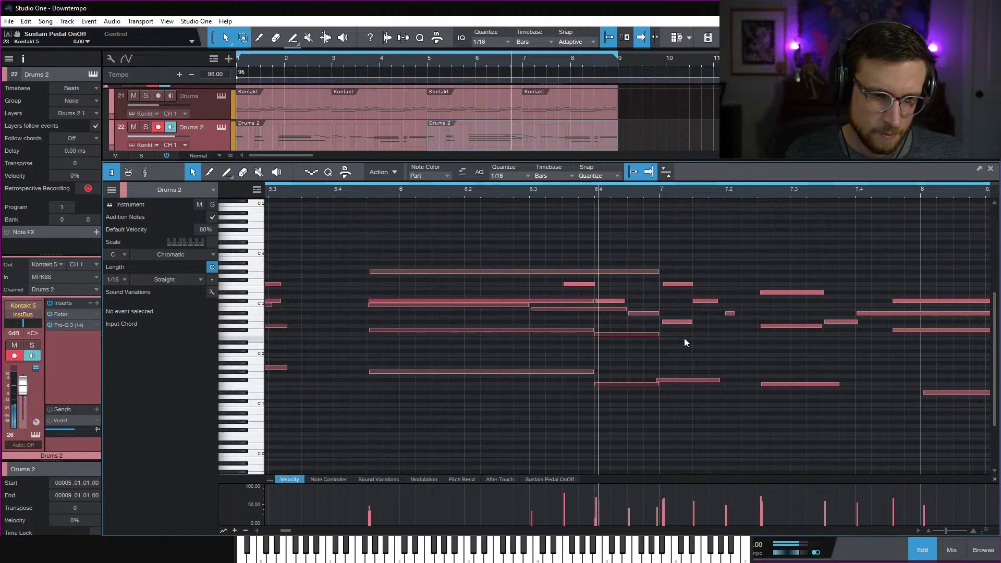
{"action": "key", "text": "space"}
{"action": "key", "text": "space"}
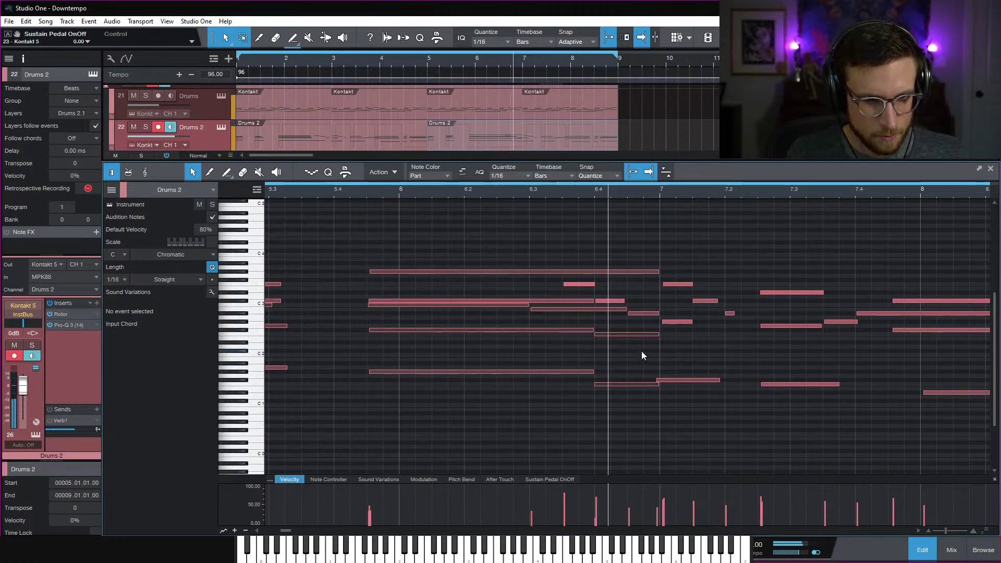
{"action": "key", "text": "space"}
{"action": "key", "text": "space"}
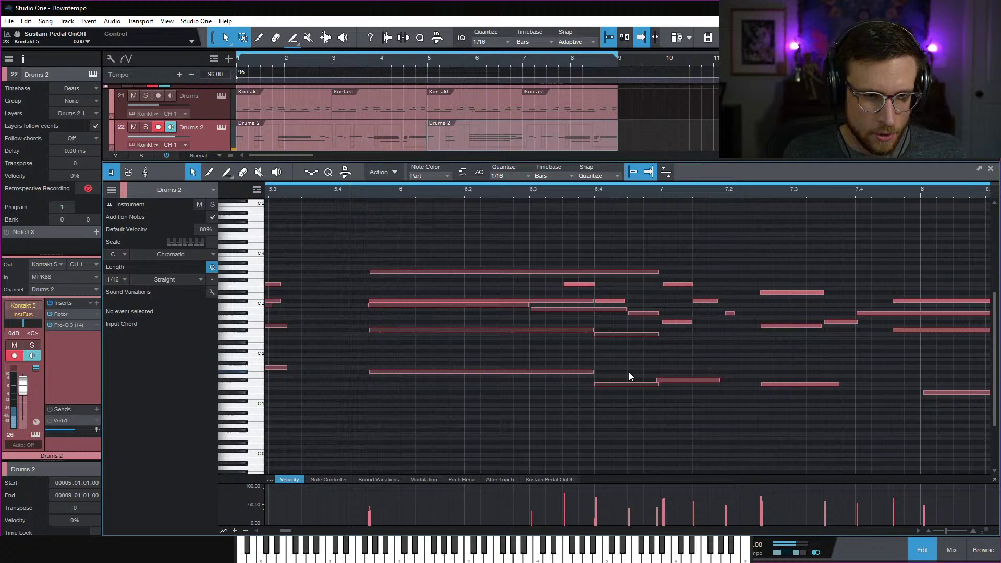
Audition from beat 6.4 and compare G2 and G#2 for the copied upper note, settling on G#2
{"action": "left_click", "coordinate": [594, 198]}
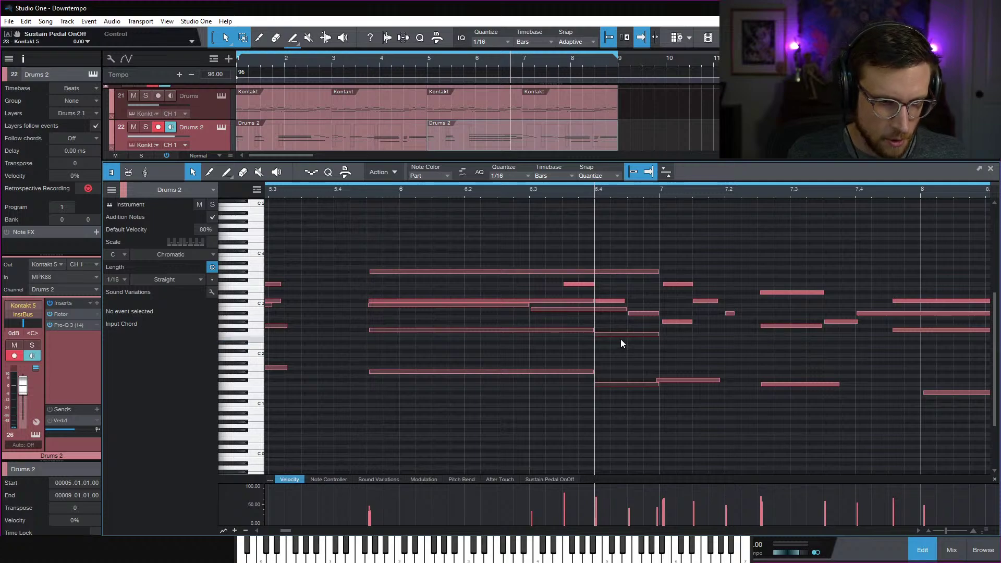
{"action": "left_click_drag", "start_coordinate": [621, 333], "coordinate": [623, 324]}
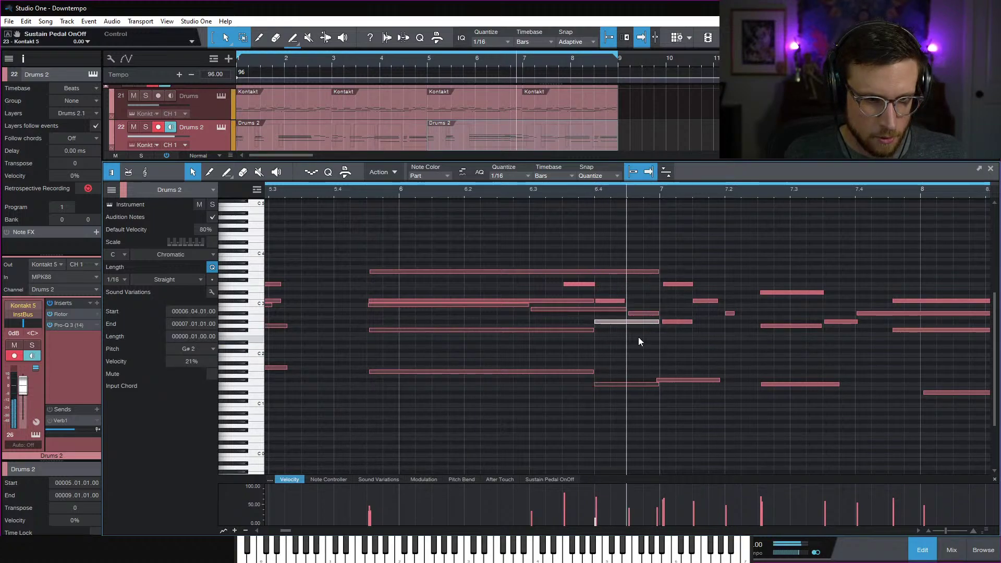
{"action": "key", "text": "Down"}
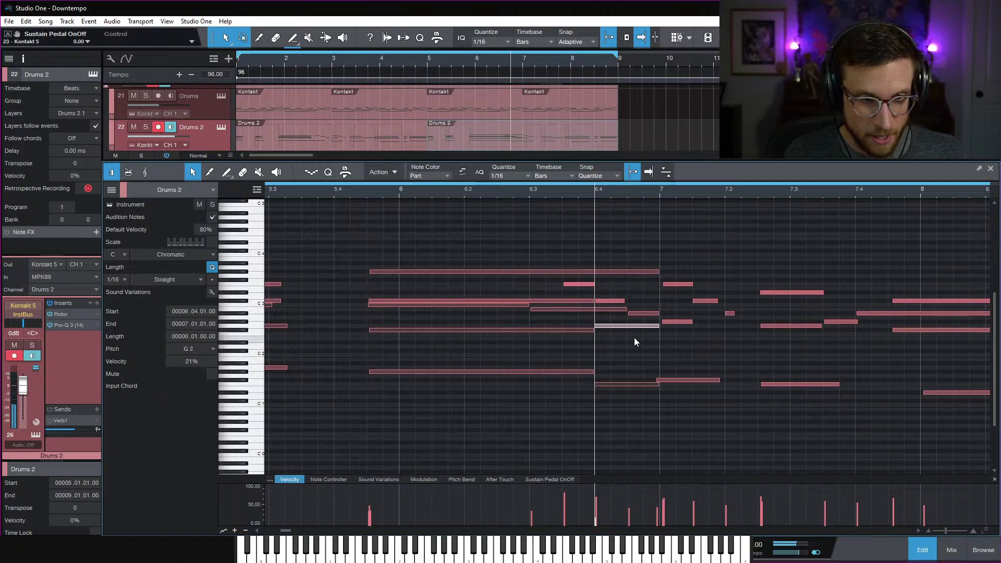
{"action": "left_click", "coordinate": [635, 364]}
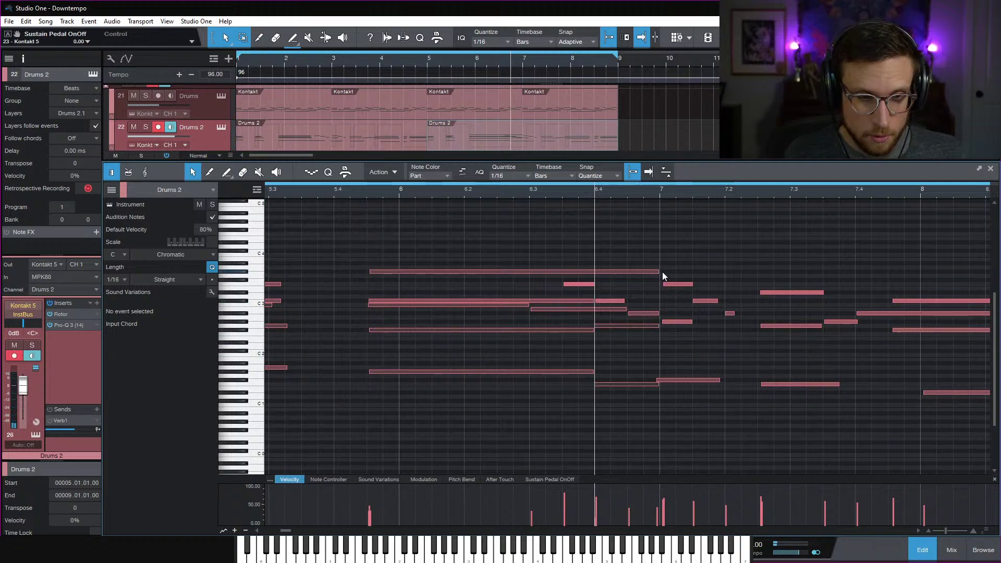
{"action": "left_click", "coordinate": [626, 326]}
Try ending the long G#3 note at 6.4 and following it with a one-beat G3 copy of the G#2 note
{"action": "left_click_drag", "start_coordinate": [655, 271], "coordinate": [594, 271]}
{"action": "left_click_drag", "start_coordinate": [612, 321], "coordinate": [611, 275]}
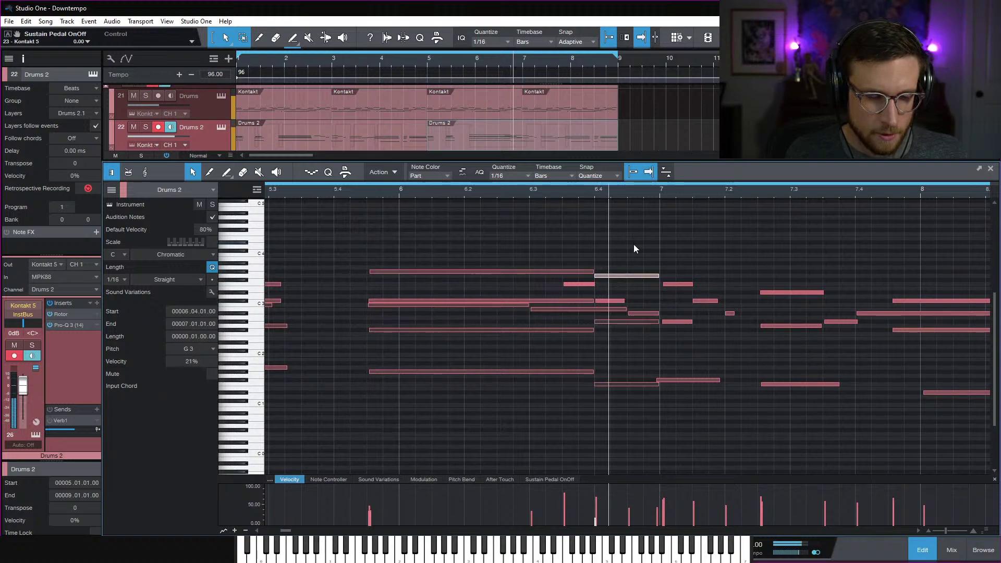
{"action": "key", "text": "space"}
{"action": "key", "text": "space"}
{"action": "left_click", "coordinate": [365, 191]}
{"action": "key", "text": "space"}
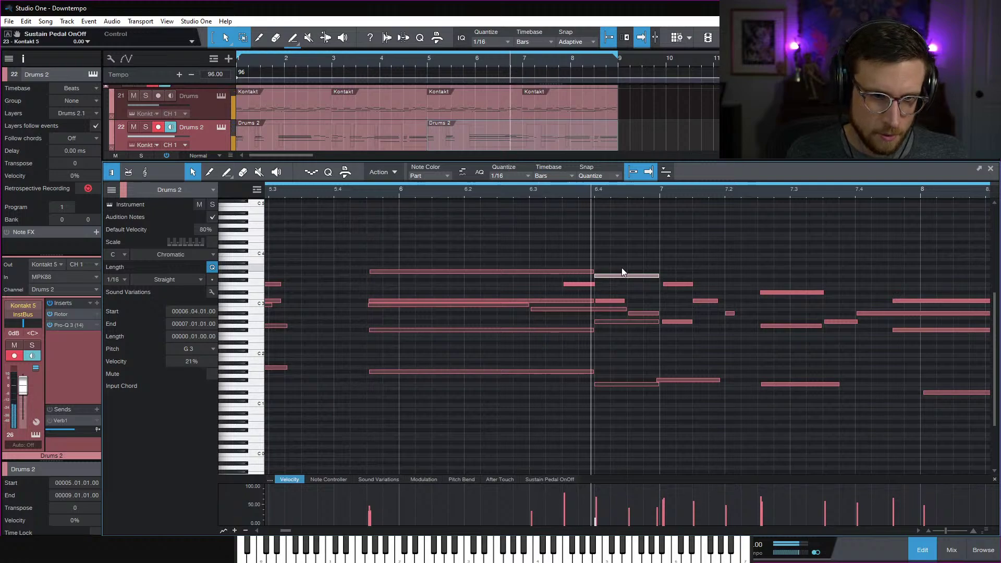
{"action": "key", "text": "space"}
{"action": "key", "text": "ctrl+z"}
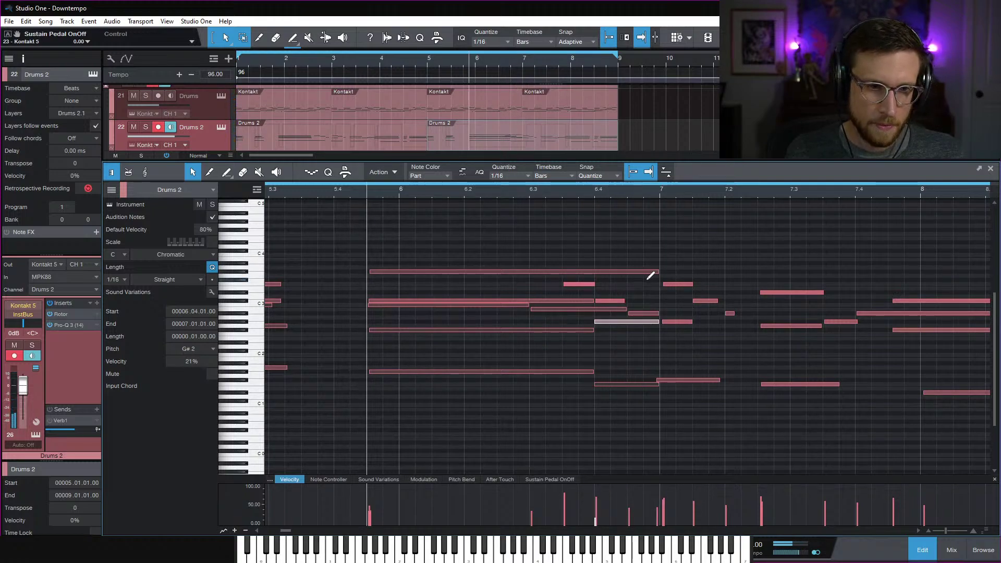
Play back the revised chords from just before bar 6 through bar 8 and check the C#3 note at 6.4
{"action": "key", "text": "space"}
{"action": "left_click", "coordinate": [648, 333]}
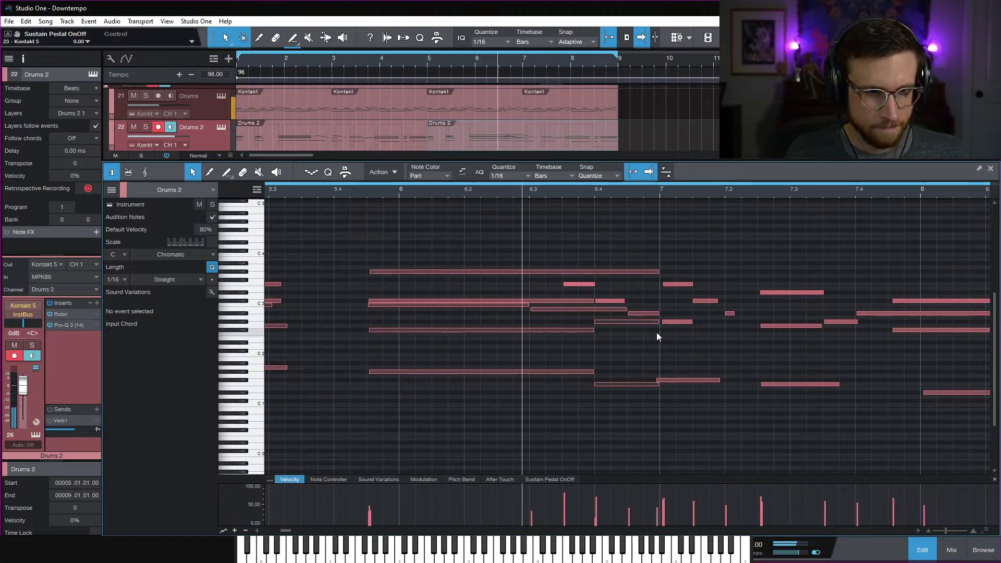
{"action": "key", "text": "space"}
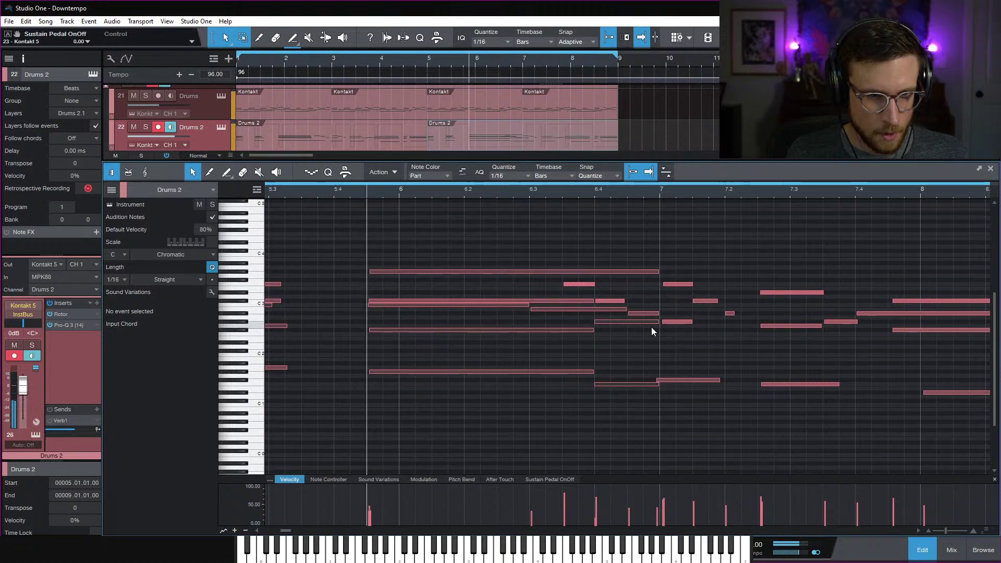
{"action": "left_click", "coordinate": [618, 302]}
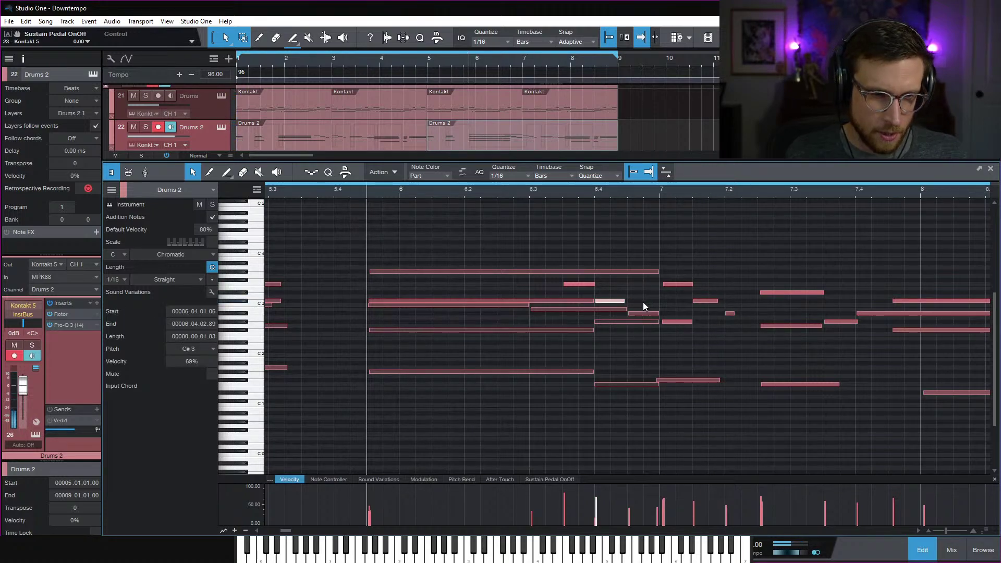
{"action": "left_click", "coordinate": [638, 295]}
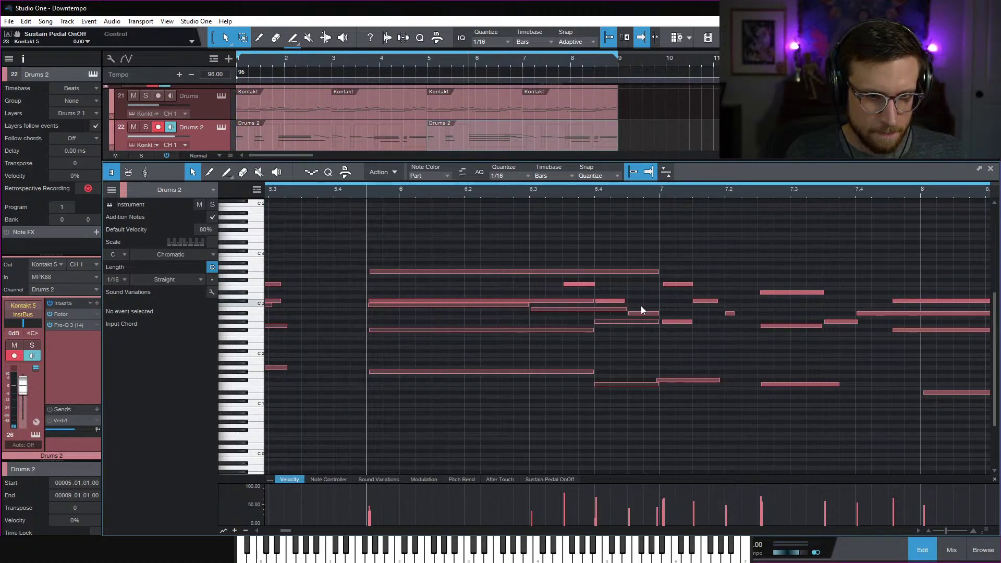
{"action": "key", "text": "space"}
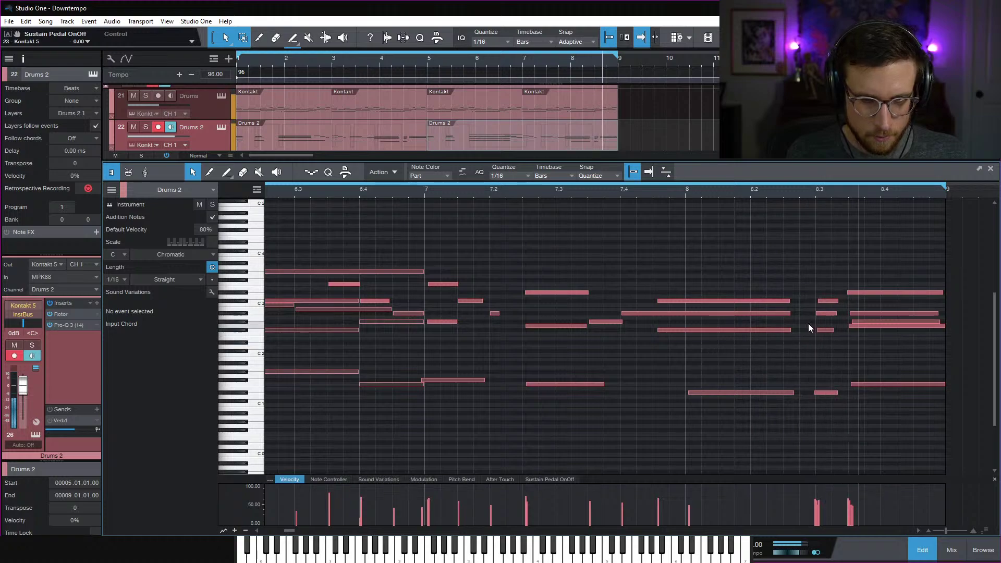
{"action": "key", "text": "space"}
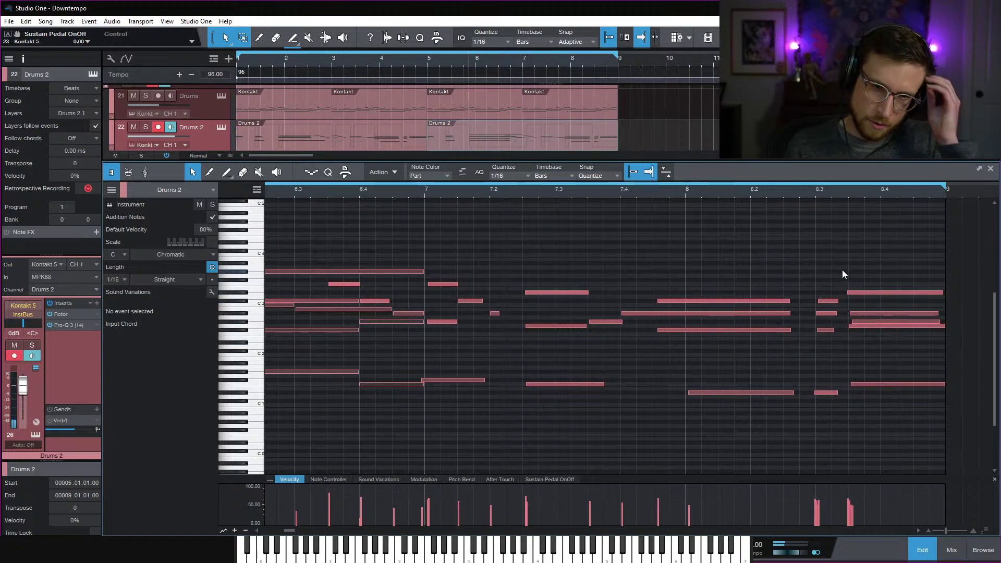
Audition the end of the part from late in bar 7, then replay from just before bar 7
{"action": "left_click", "coordinate": [658, 194]}
{"action": "key", "text": "space"}
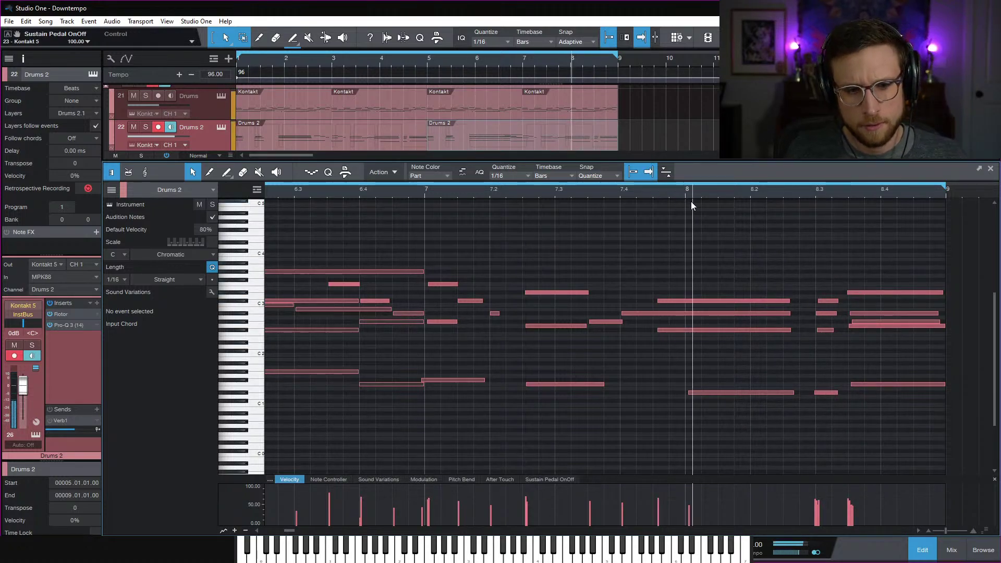
{"action": "key", "text": "space"}
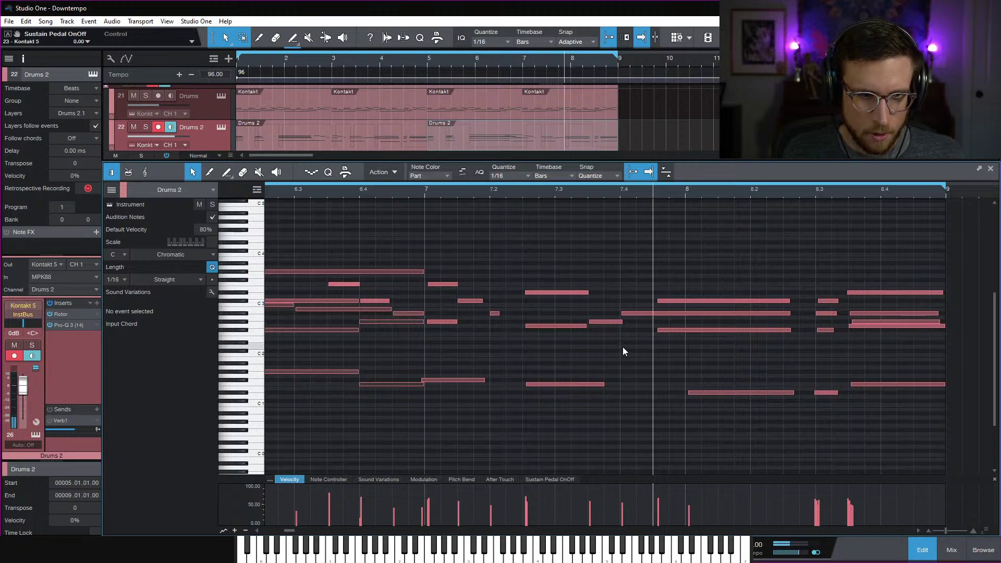
{"action": "left_click", "coordinate": [411, 193]}
{"action": "key", "text": "space"}
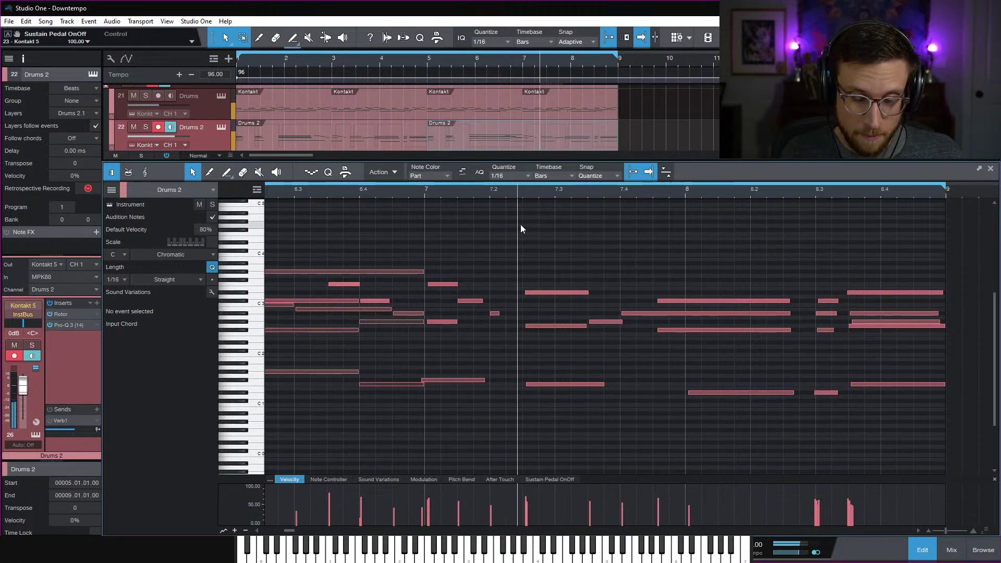
Raise the long F#2 note that leads into bar 8 to G2 and play the change back
{"action": "key", "text": "space"}
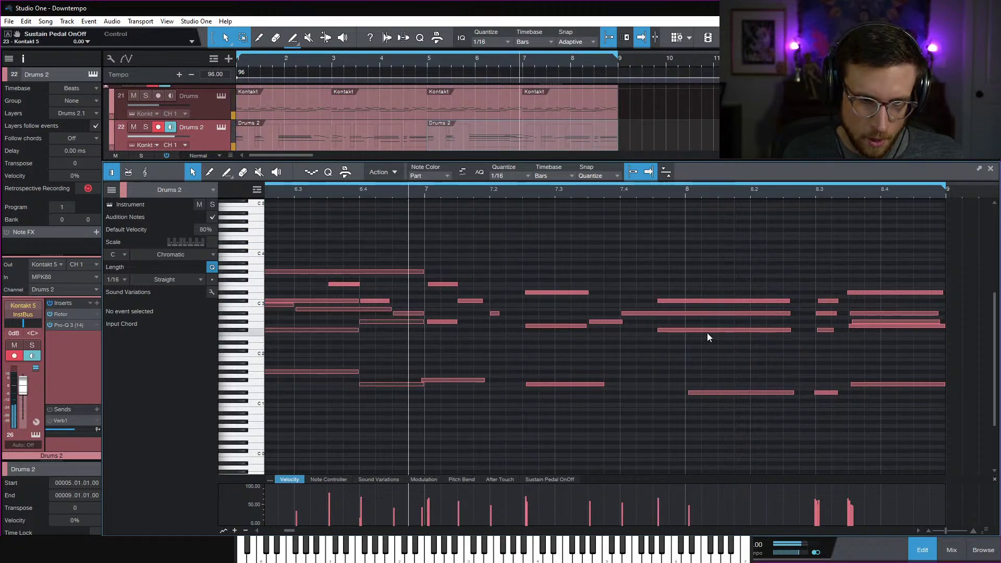
{"action": "left_click_drag", "start_coordinate": [706, 330], "coordinate": [704, 326]}
{"action": "left_click", "coordinate": [686, 318]}
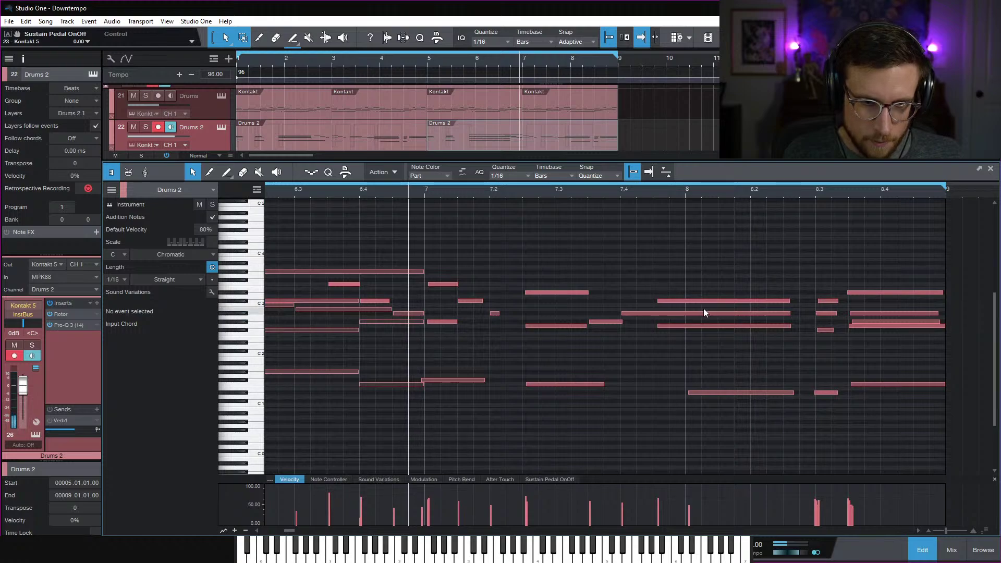
{"action": "key", "text": "space"}
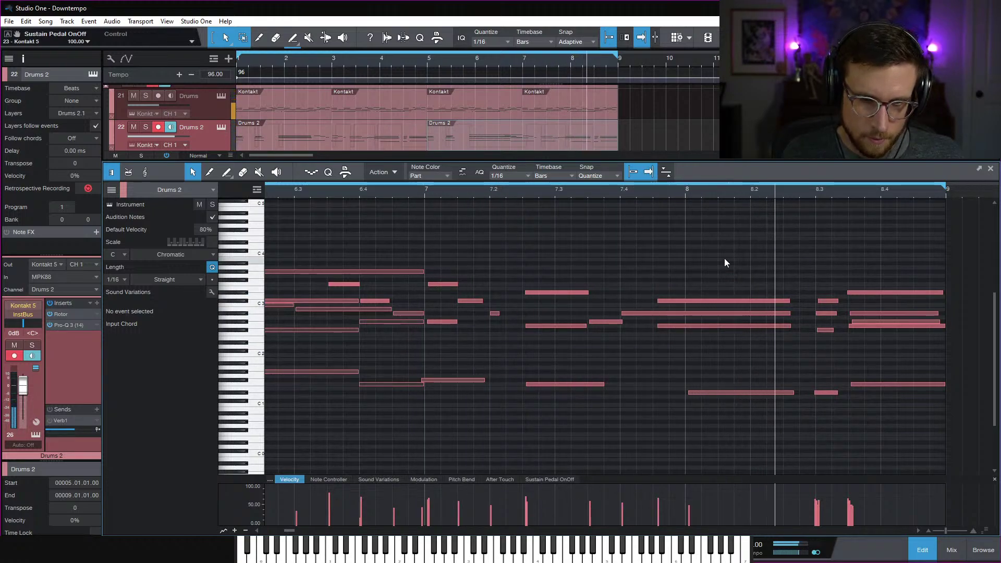
{"action": "key", "text": "space"}
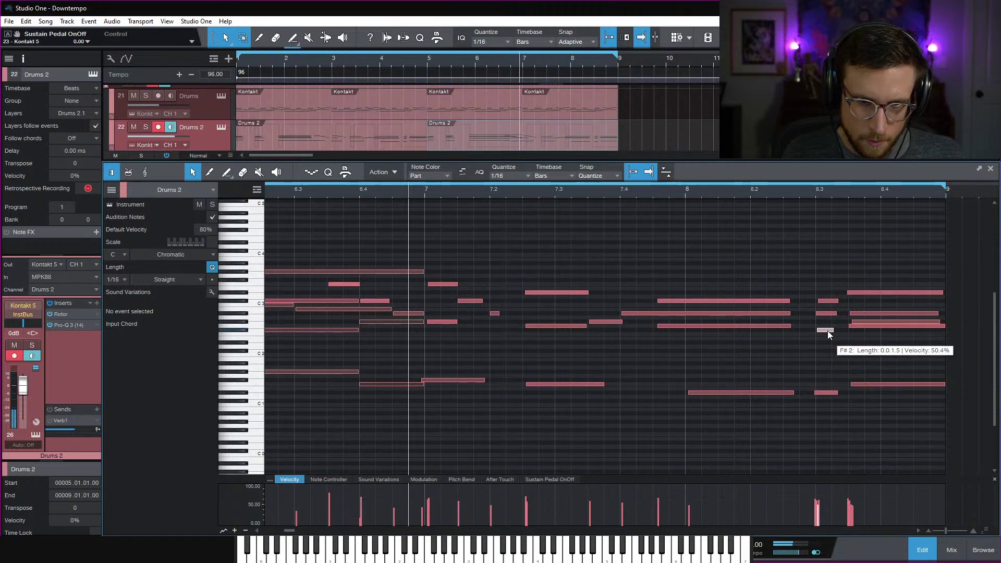
Raise the short F#2 note at beat 8.3 to G2 and audition the passage
{"action": "left_click_drag", "start_coordinate": [827, 330], "coordinate": [827, 325]}
{"action": "left_click", "coordinate": [641, 196]}
{"action": "key", "text": "space"}
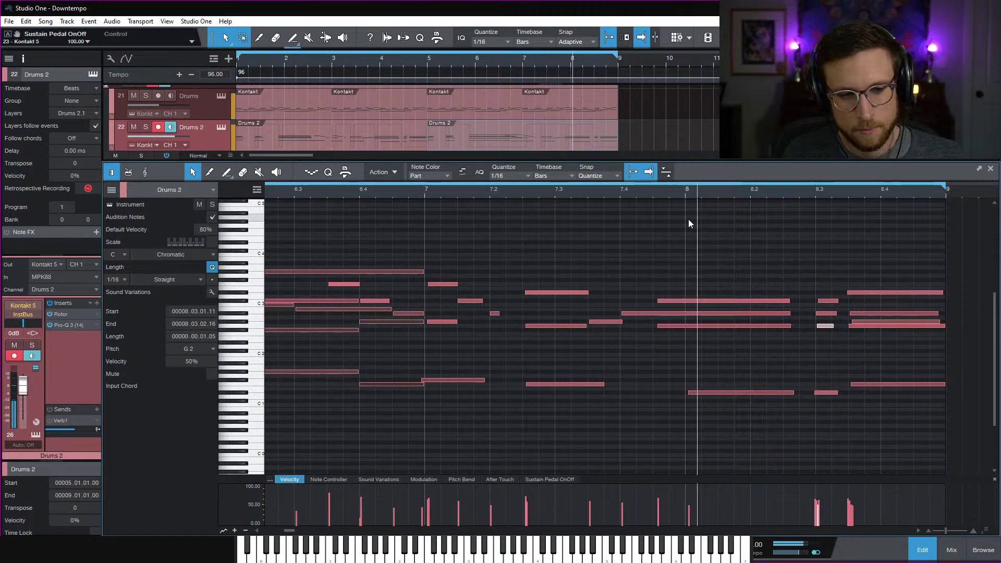
{"action": "key", "text": "space"}
{"action": "left_click", "coordinate": [727, 354]}
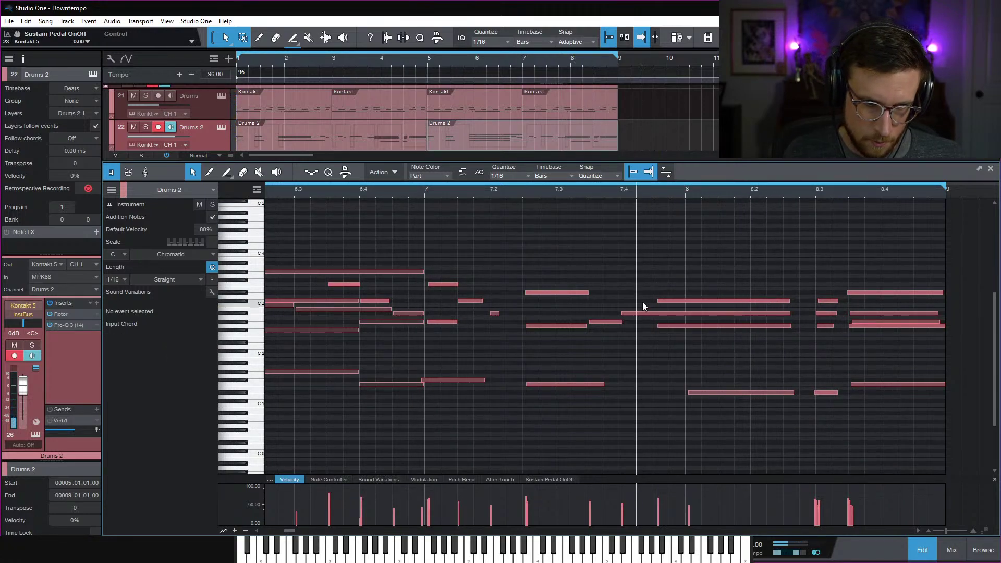
Replay bar 8 repeatedly from late in bar 7 while trying out upper chord voicings on the MIDI keyboard
{"action": "key", "text": "space"}
{"action": "key", "text": "space"}
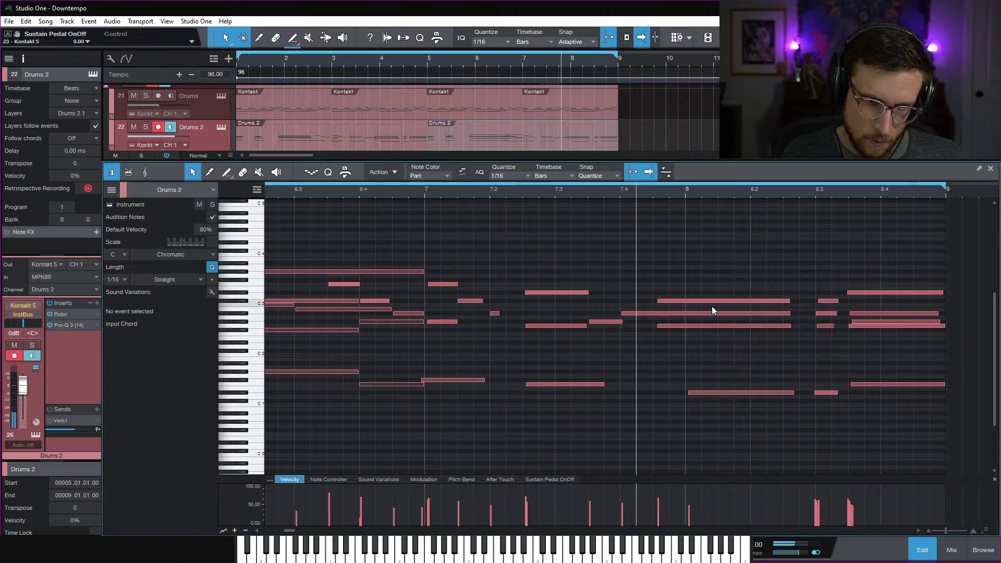
{"action": "key", "text": "space"}
{"action": "key", "text": "space"}
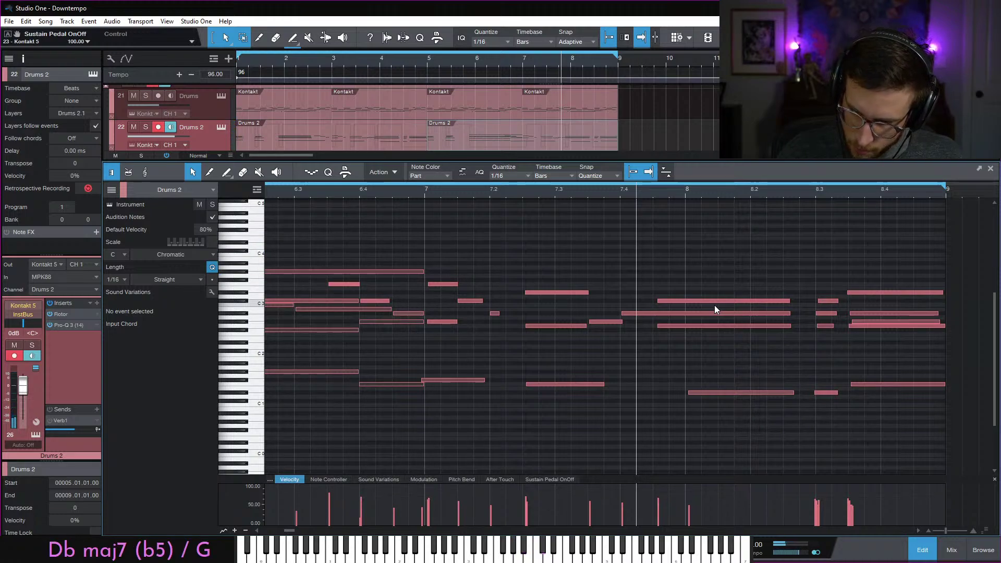
{"action": "key", "text": "space"}
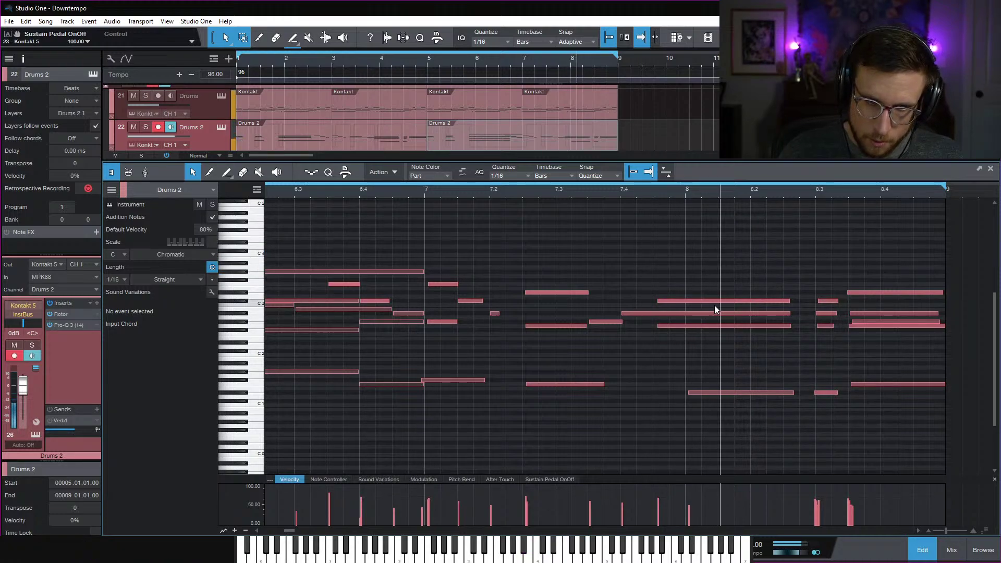
{"action": "key", "text": "space"}
{"action": "key", "text": "space"}
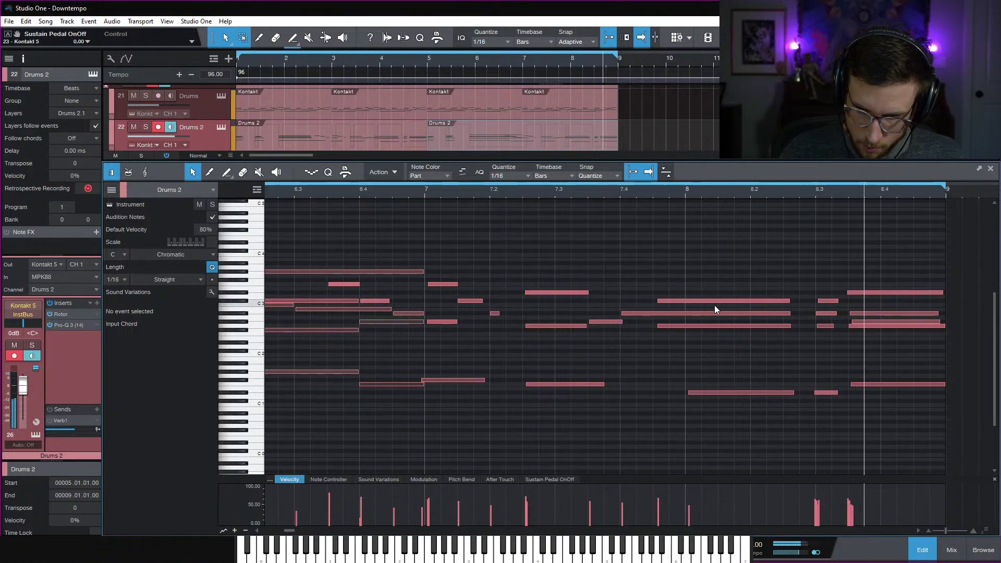
{"action": "key", "text": "space"}
{"action": "key", "text": "space"}
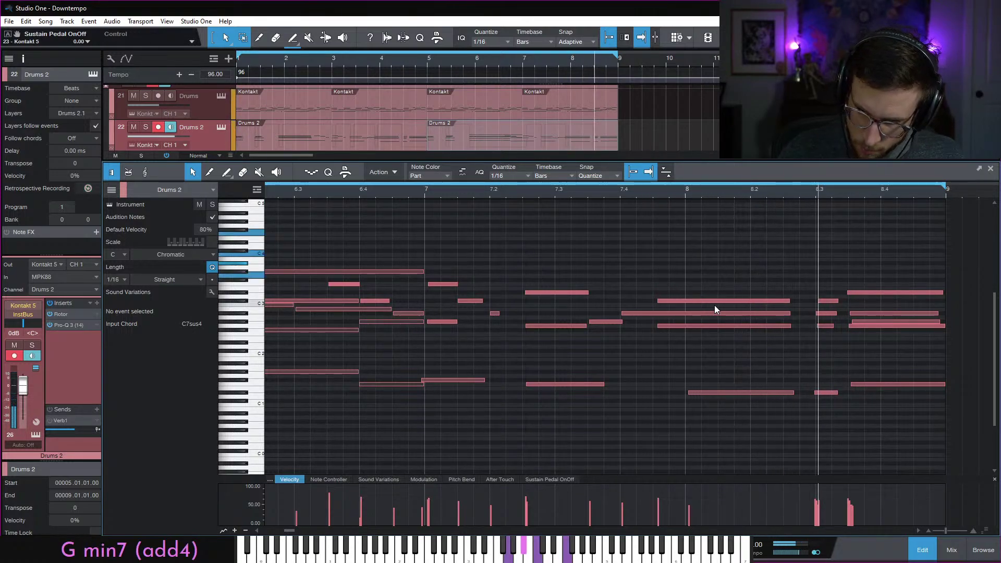
{"action": "key", "text": "space"}
{"action": "key", "text": "space"}
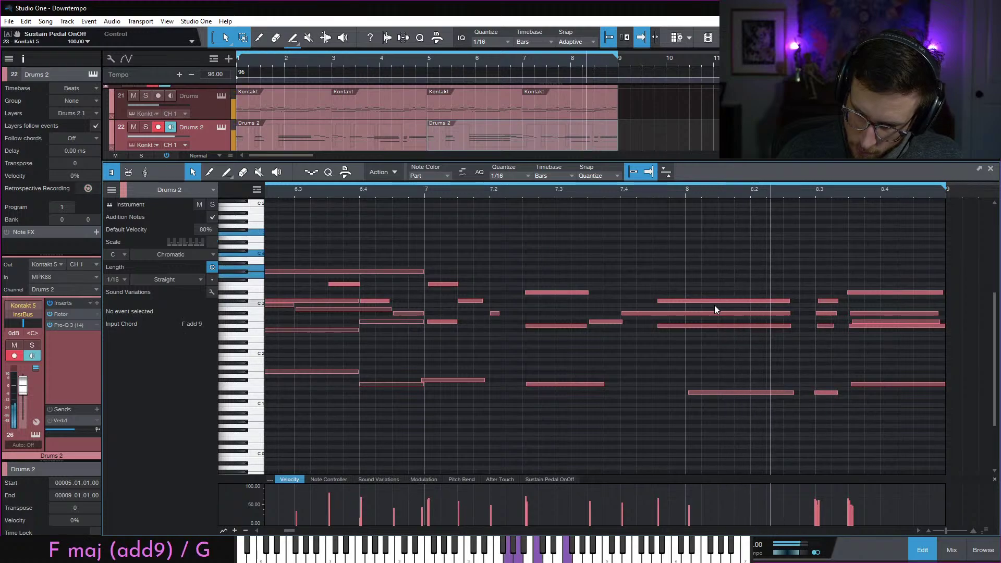
{"action": "key", "text": "space"}
{"action": "key", "text": "space"}
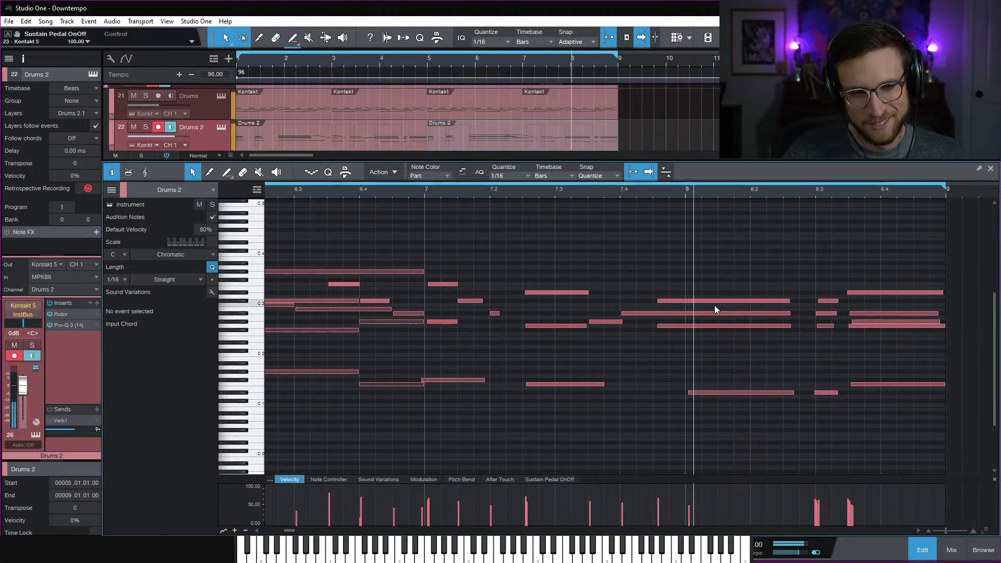
{"action": "key", "text": "space"}
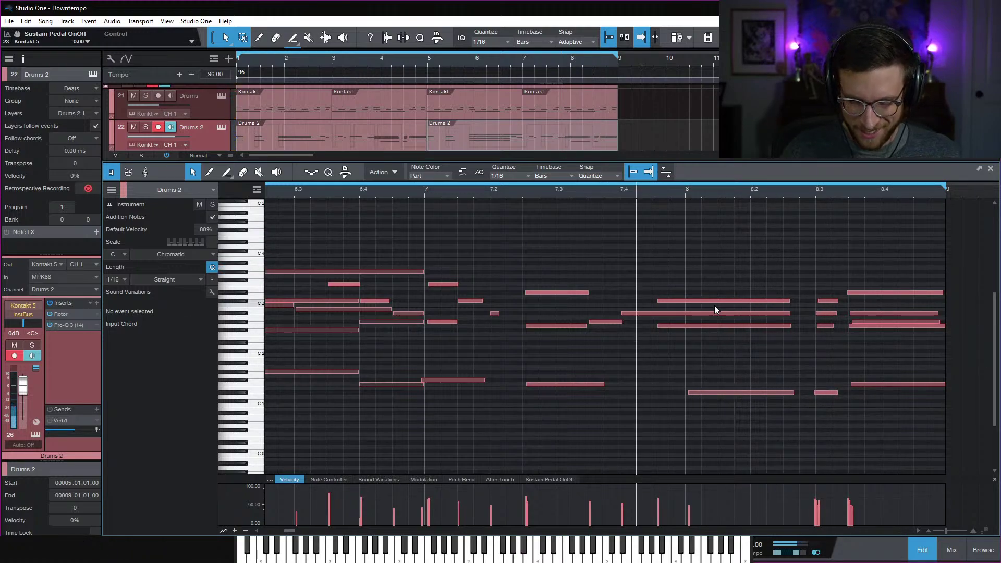
{"action": "key", "text": "space"}
{"action": "key", "text": "space"}
{"action": "key", "text": "space"}
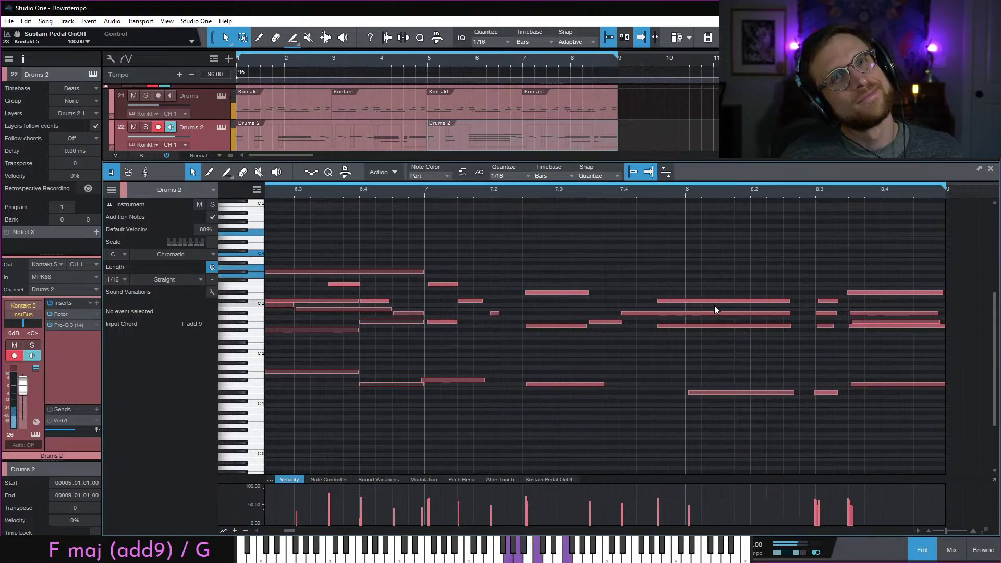
{"action": "key", "text": "space"}
Record an overdubbed G3, A3, C4 and F4 chord around beat 8.2 and play it back
{"action": "key", "text": "KP_Multiply"}
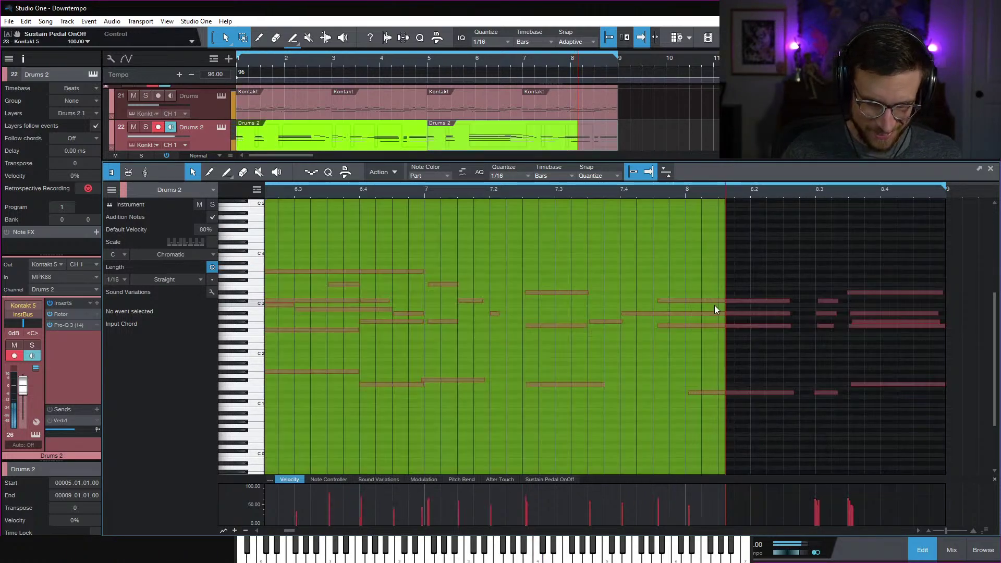
{"action": "key", "text": "space"}
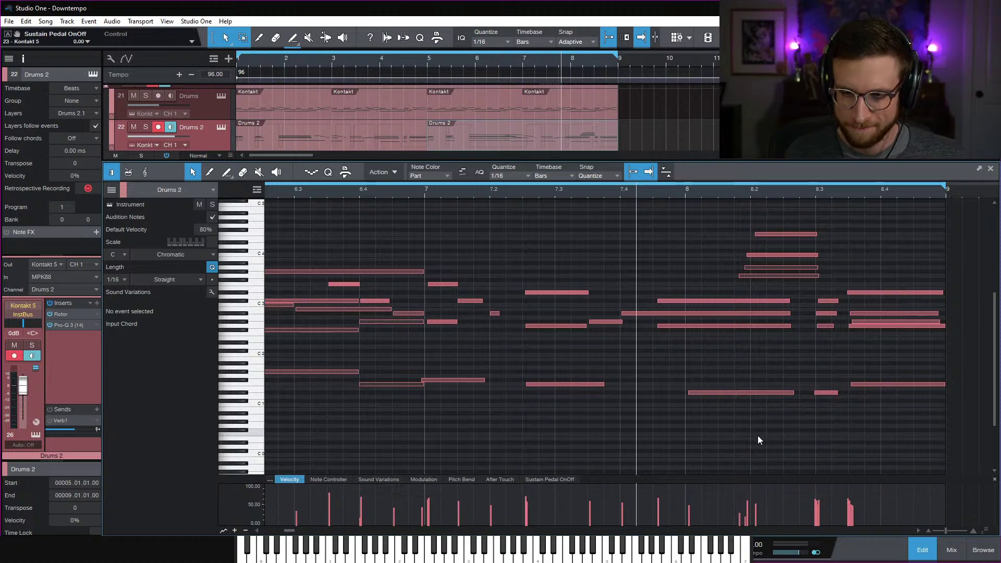
{"action": "key", "text": "space"}
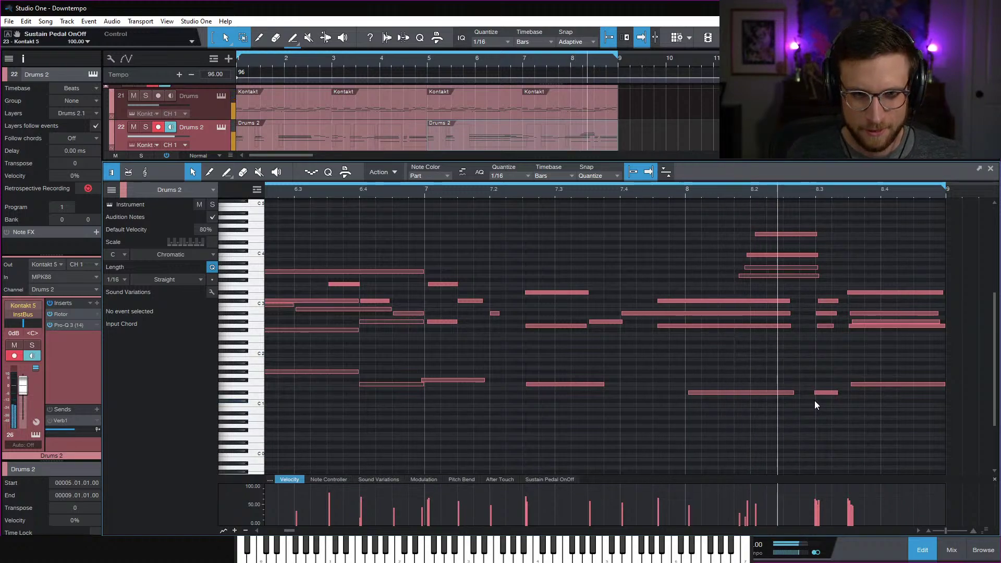
{"action": "key", "text": "space"}
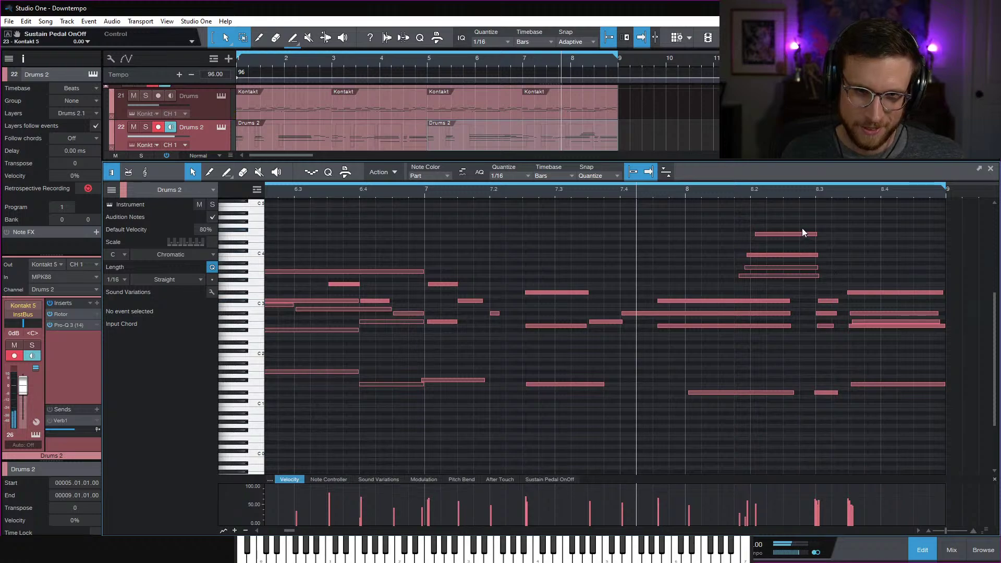
Select the four overdubbed chord notes and trim their ends slightly to finish around beat 8.3
{"action": "left_click", "coordinate": [803, 267]}
{"action": "left_click_drag", "start_coordinate": [826, 280], "coordinate": [797, 230]}
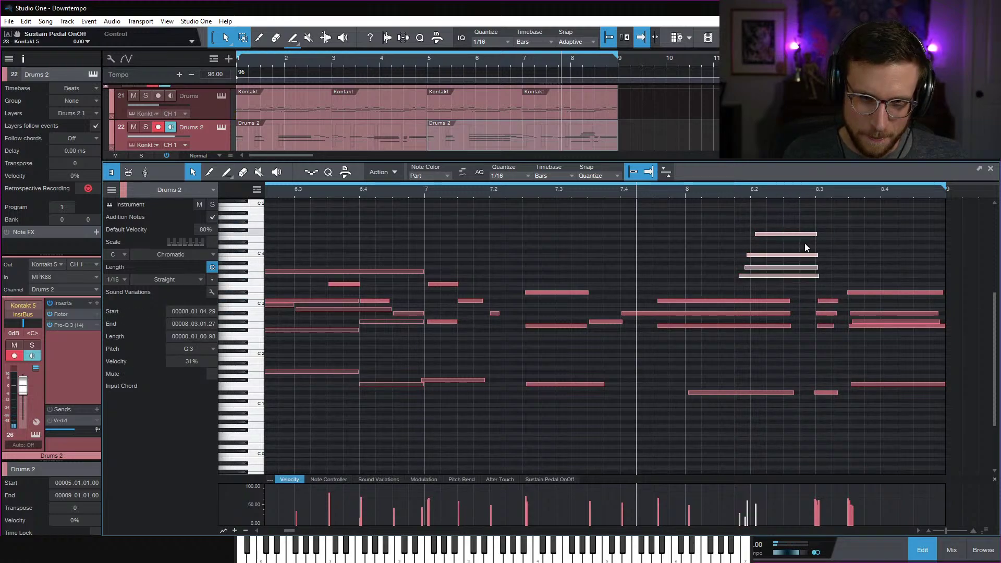
{"action": "left_click_drag", "start_coordinate": [820, 278], "coordinate": [816, 278]}
{"action": "left_click", "coordinate": [829, 268]}
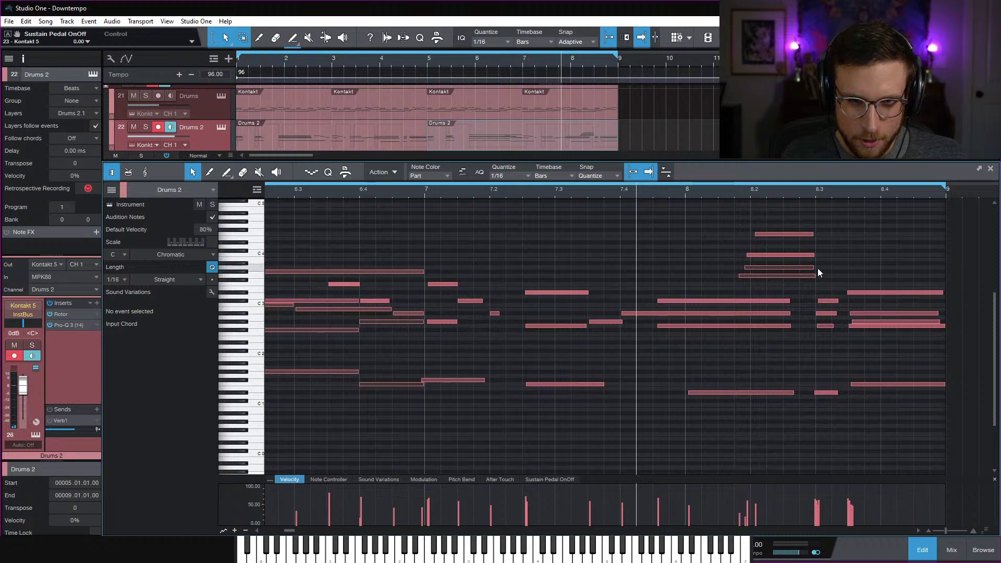
Extend the G3 note to bar 9 and add a G#3 copy of the A3 note from beat 8.3 to bar 9
{"action": "left_click_drag", "start_coordinate": [818, 279], "coordinate": [945, 279]}
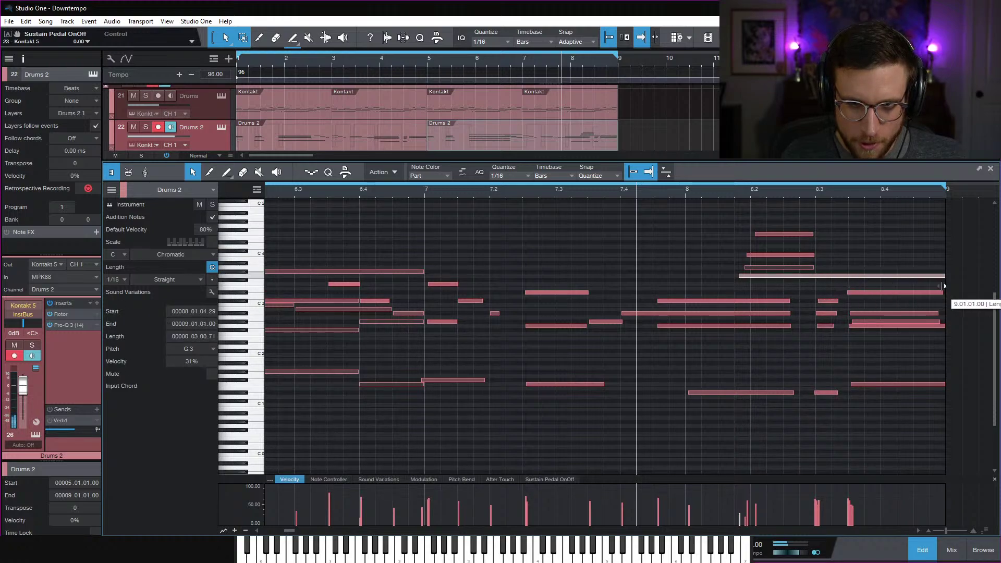
{"action": "left_click_drag", "start_coordinate": [814, 267], "coordinate": [836, 271]}
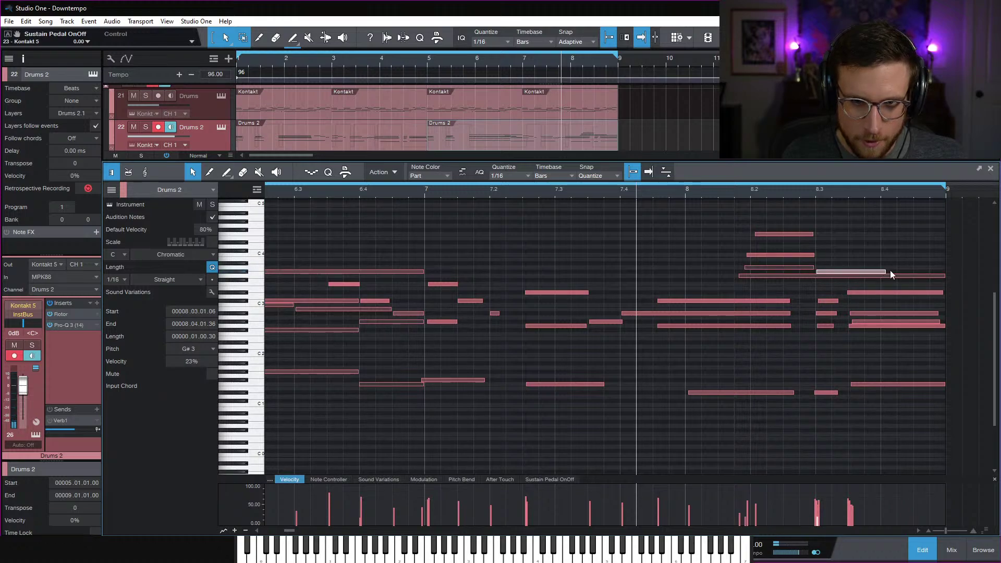
{"action": "left_click_drag", "start_coordinate": [890, 271], "coordinate": [945, 272]}
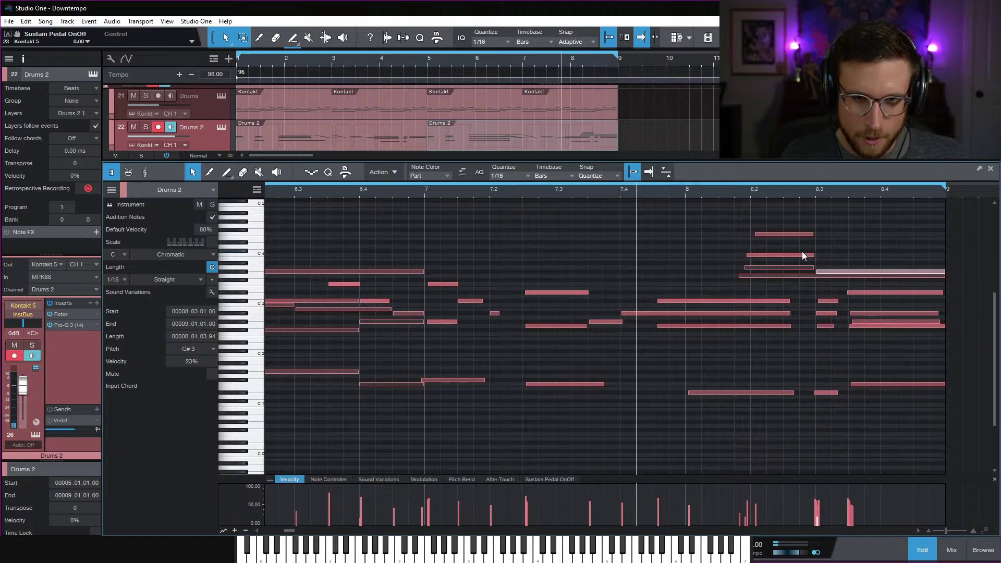
Extend the C4 and F4 notes to the start of bar 9 and play back the sustained chord
{"action": "left_click_drag", "start_coordinate": [811, 254], "coordinate": [945, 254]}
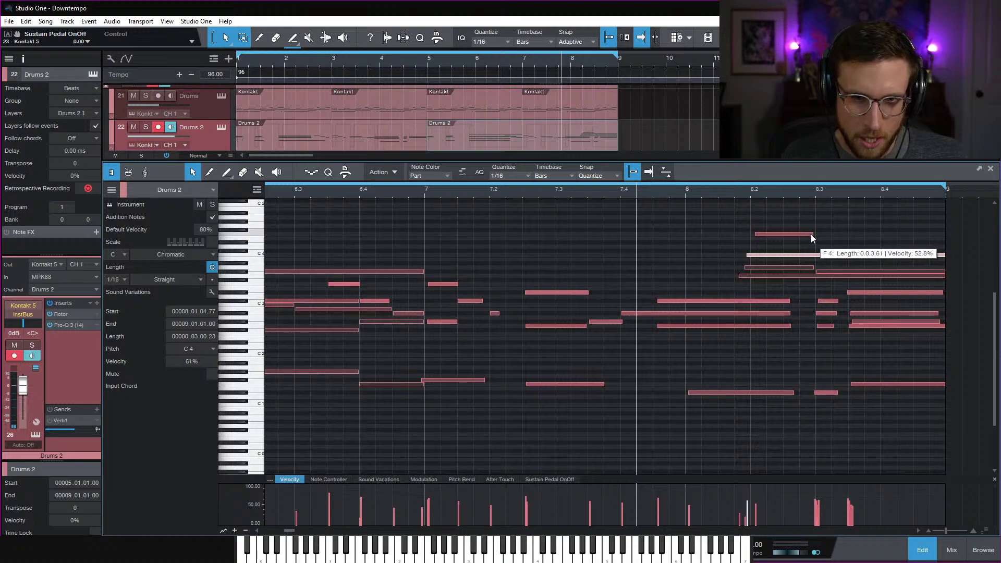
{"action": "left_click_drag", "start_coordinate": [812, 235], "coordinate": [945, 235]}
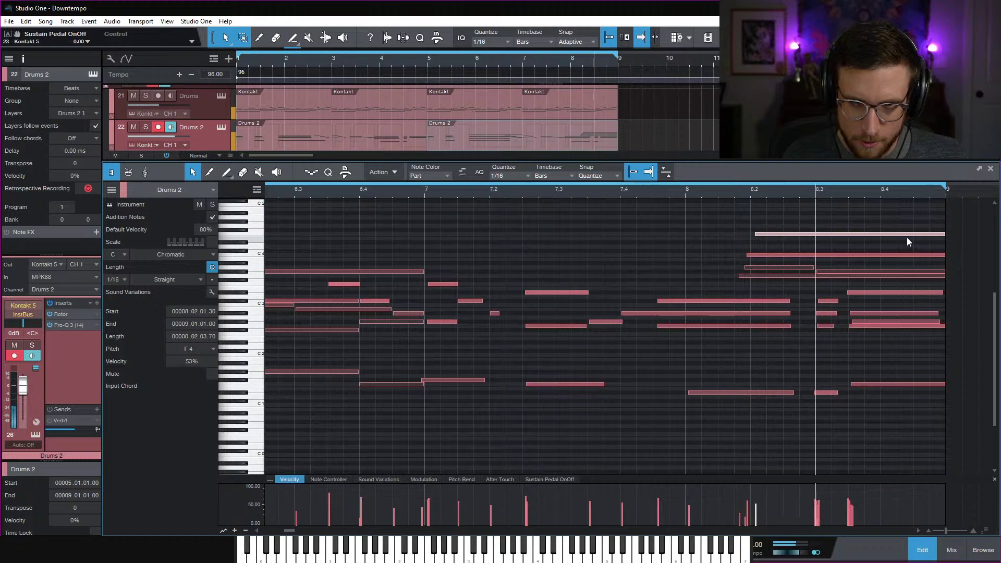
{"action": "key", "text": "space"}
{"action": "key", "text": "space"}
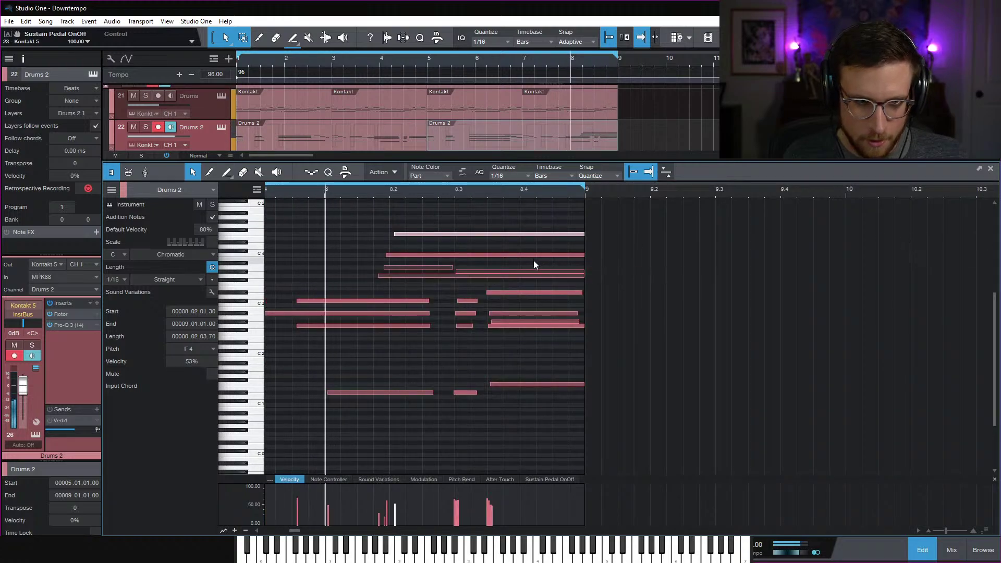
{"action": "scroll", "coordinate": [524, 303], "scroll_direction": "left", "scroll_amount": 2}
{"action": "key", "text": "space"}
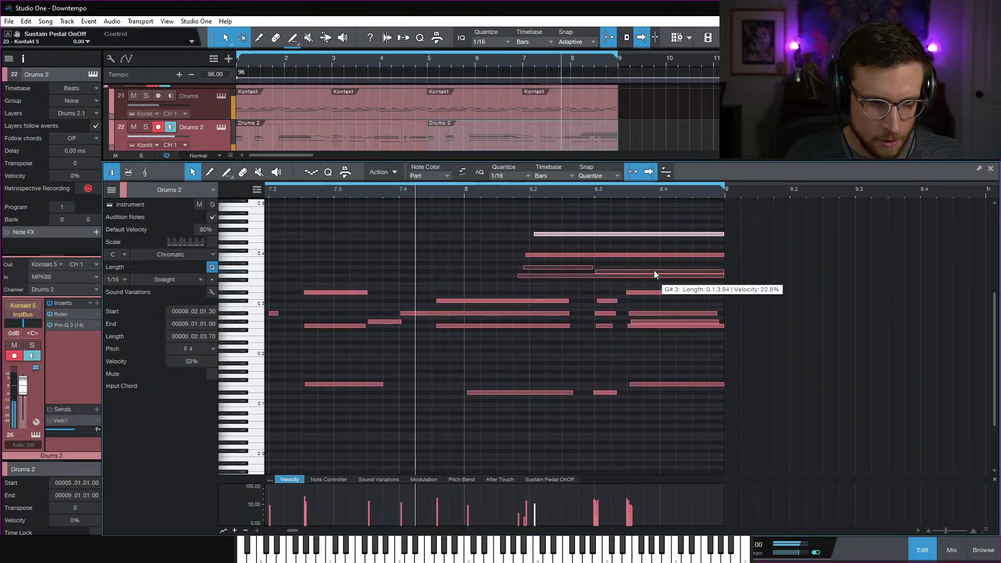
Move the change from A3 to G#3 to 8.3.3 and audition the end of the part
{"action": "left_click", "coordinate": [593, 270]}
{"action": "left_click_drag", "start_coordinate": [593, 271], "coordinate": [626, 276]}
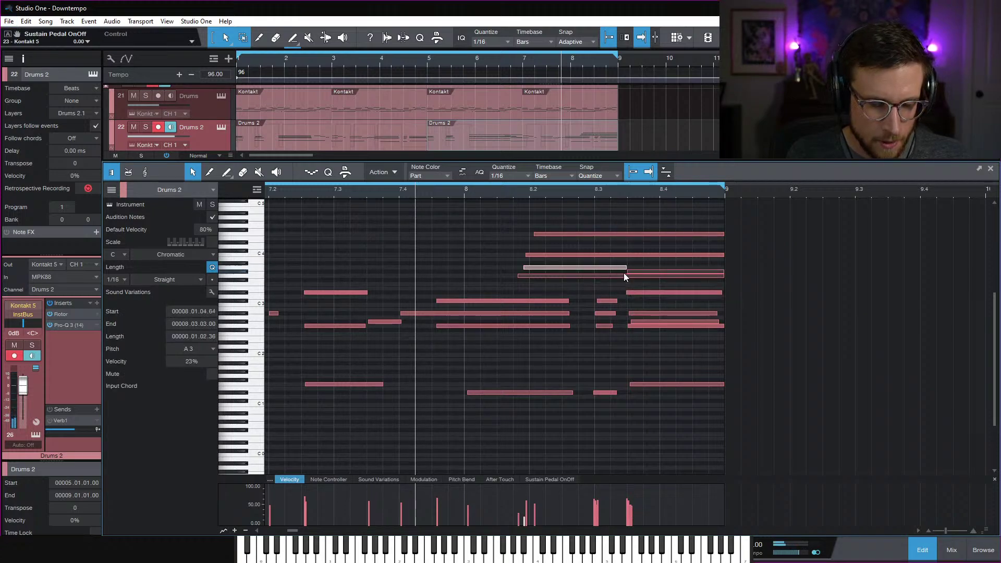
{"action": "left_click", "coordinate": [513, 192]}
{"action": "key", "text": "space"}
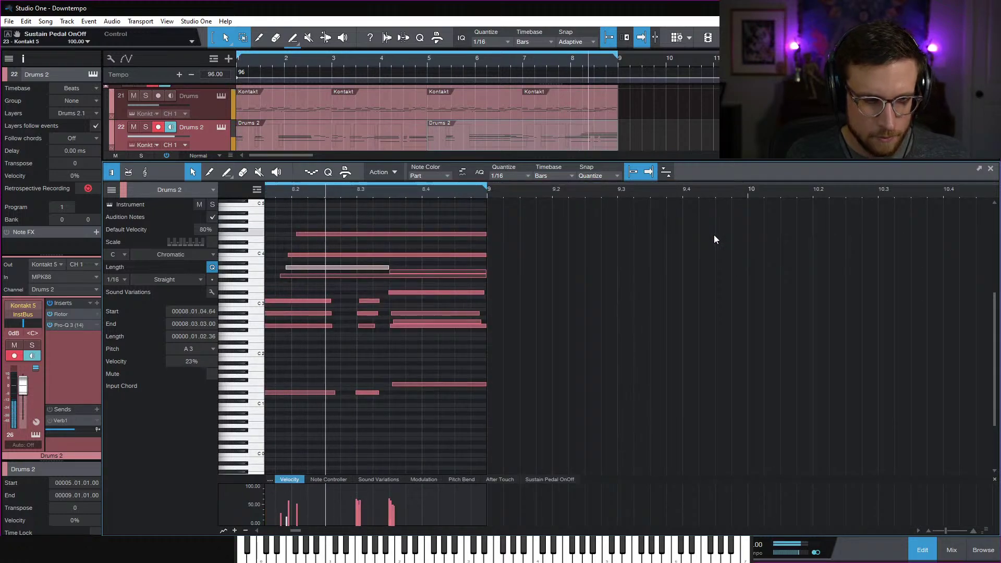
{"action": "key", "text": "space"}
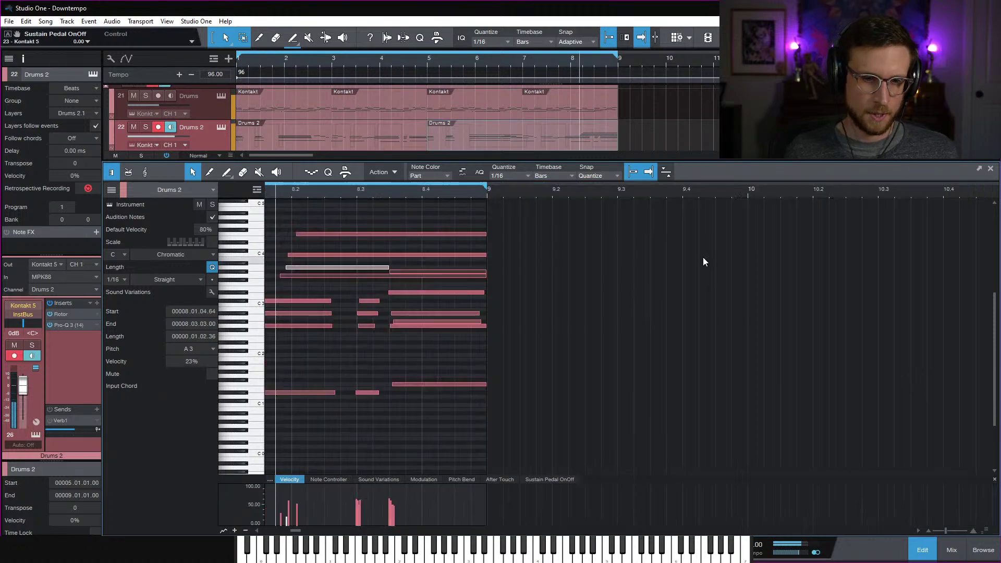
Shorten the F4 note to end at 8.3.3 and delete the G#3 note before bar 9
{"action": "key", "text": "w"}
{"action": "left_click", "coordinate": [352, 232]}
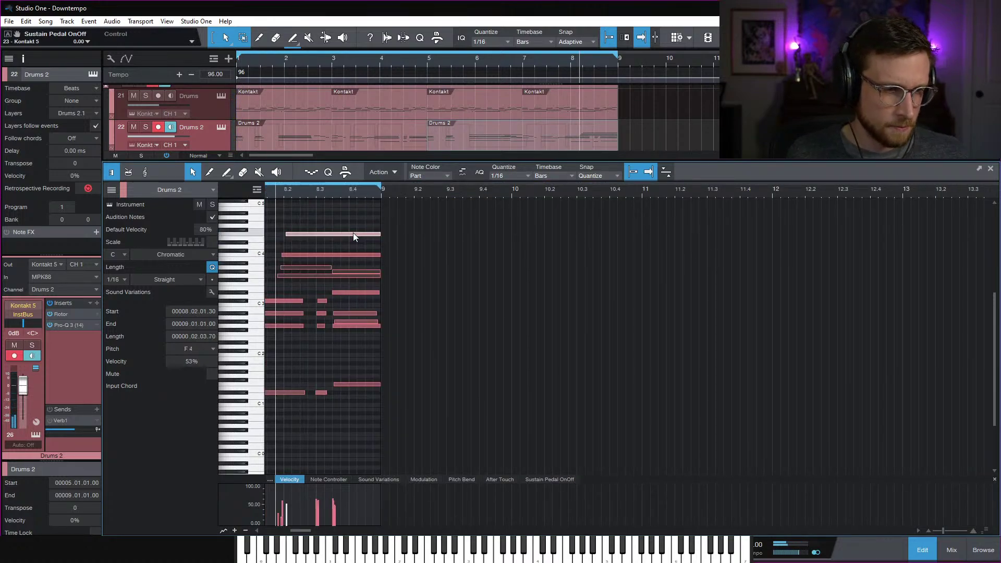
{"action": "left_click_drag", "start_coordinate": [383, 235], "coordinate": [332, 235]}
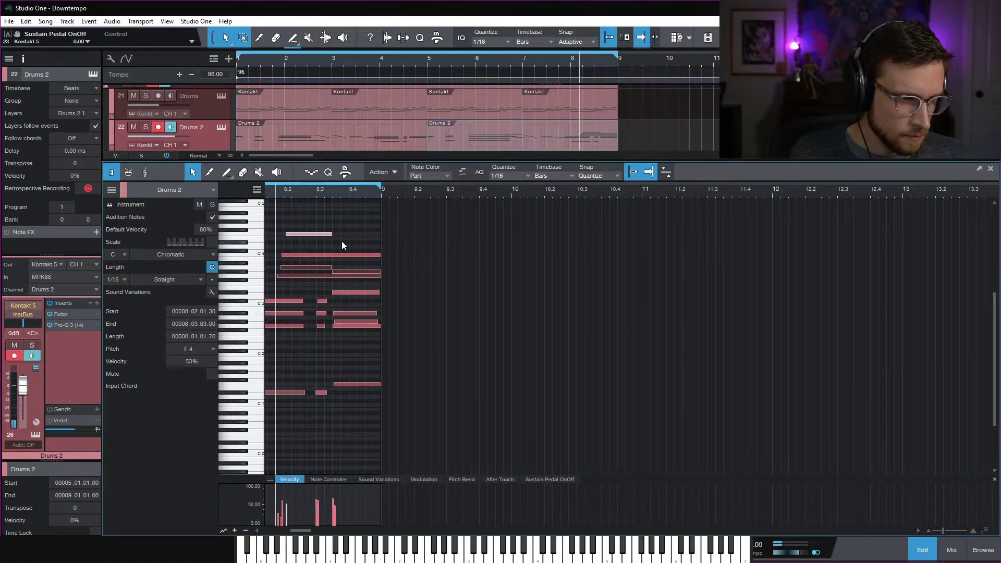
{"action": "scroll", "coordinate": [340, 245], "scroll_direction": "left", "scroll_amount": 5}
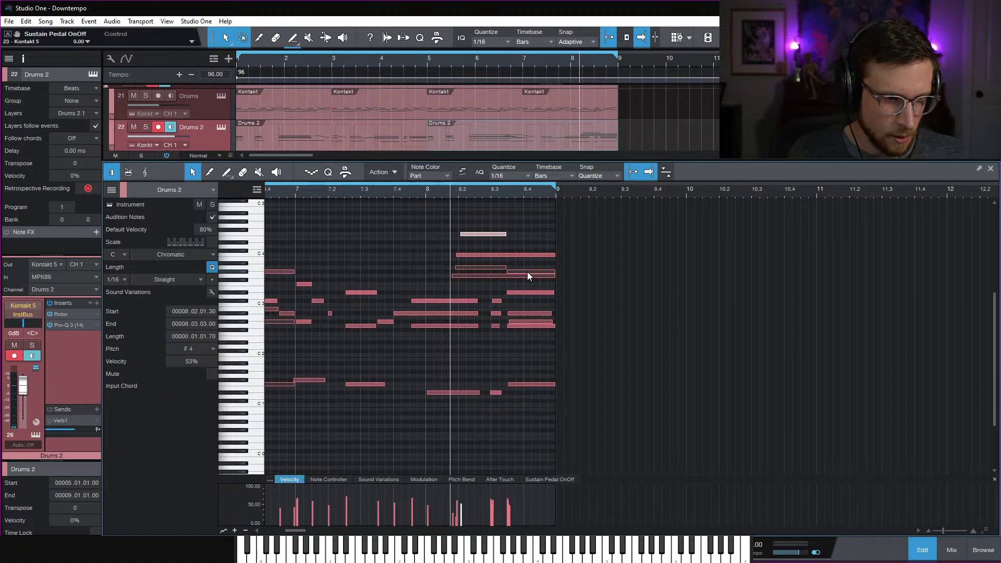
{"action": "left_click", "coordinate": [535, 271]}
{"action": "key", "text": "Right"}
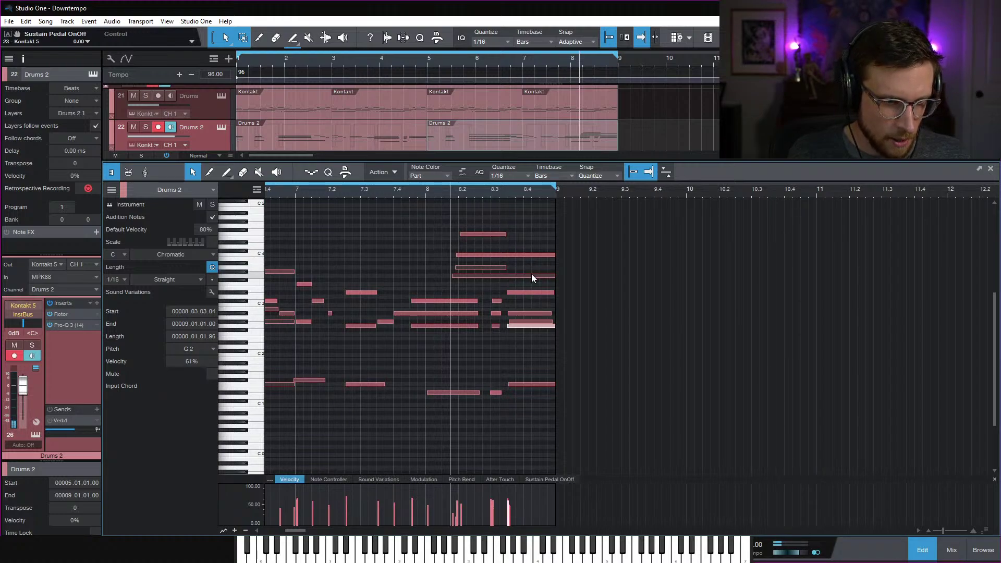
Shorten the G3, C4 and F4 notes so the upper chord ends just before 8.3.3, then close the note editor
{"action": "left_click", "coordinate": [556, 276]}
{"action": "left_click", "coordinate": [553, 276]}
{"action": "left_click", "coordinate": [557, 277]}
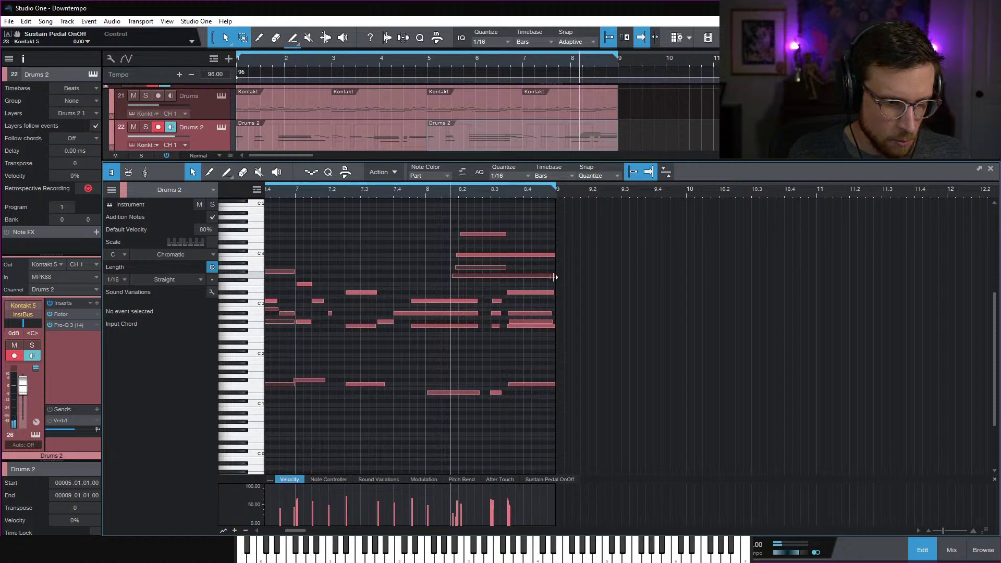
{"action": "left_click_drag", "start_coordinate": [556, 277], "coordinate": [503, 277]}
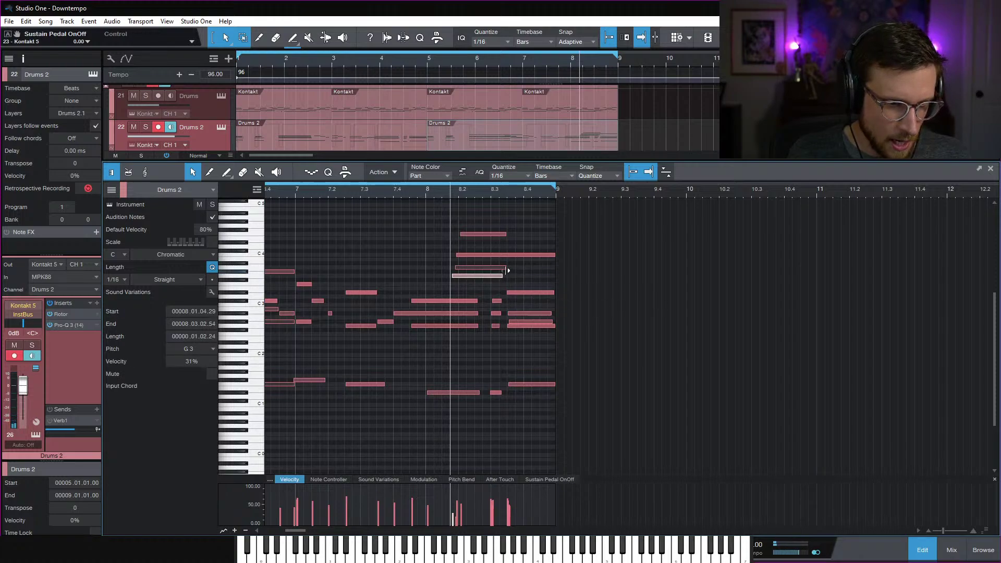
{"action": "left_click_drag", "start_coordinate": [553, 255], "coordinate": [500, 235]}
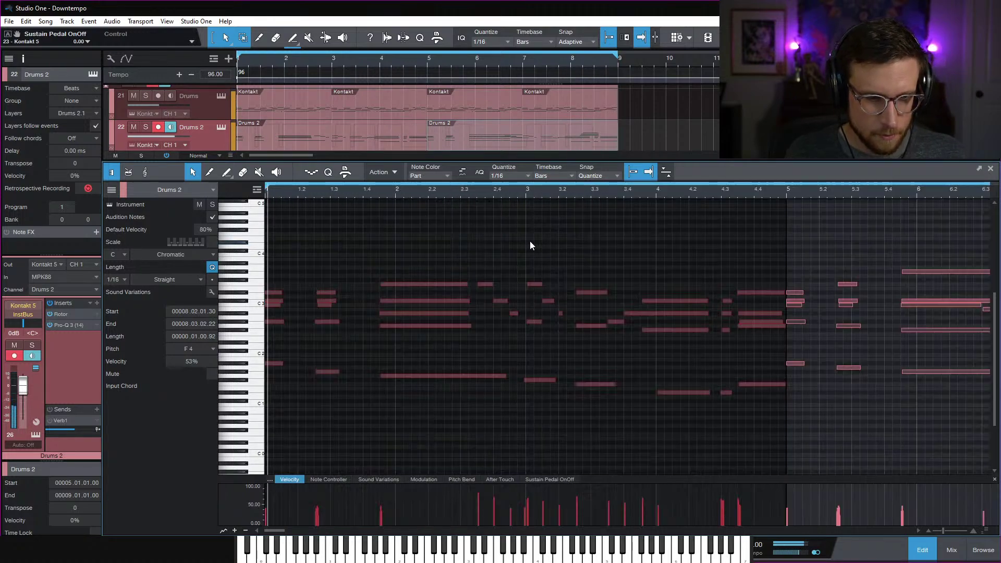
{"action": "left_click", "coordinate": [932, 543]}
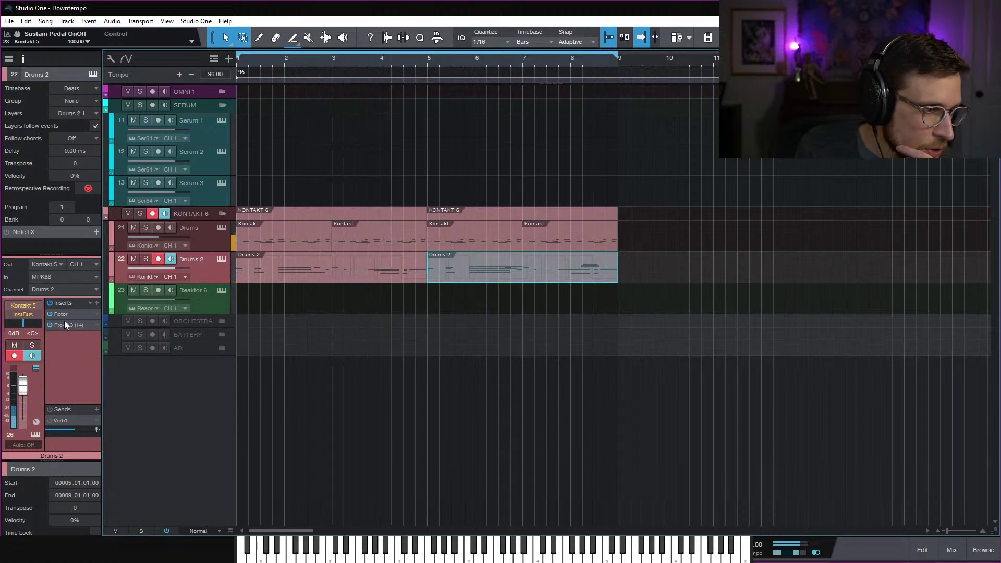
Lower the filter cutoff of the One-SEM Keys 2 instrument on Drums 2 to 97%
{"action": "left_click", "coordinate": [36, 435]}
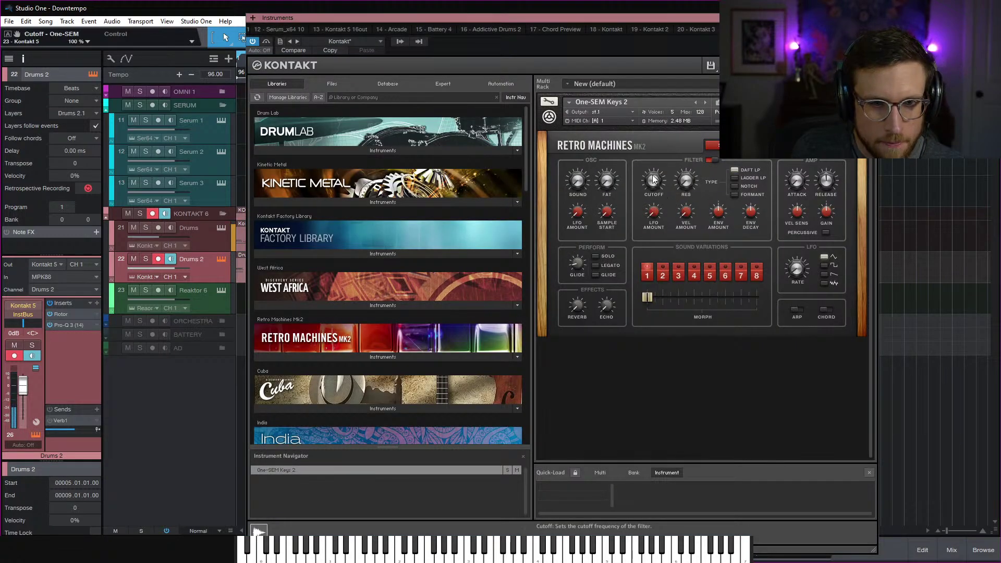
{"action": "left_click_drag", "start_coordinate": [652, 179], "coordinate": [661, 161]}
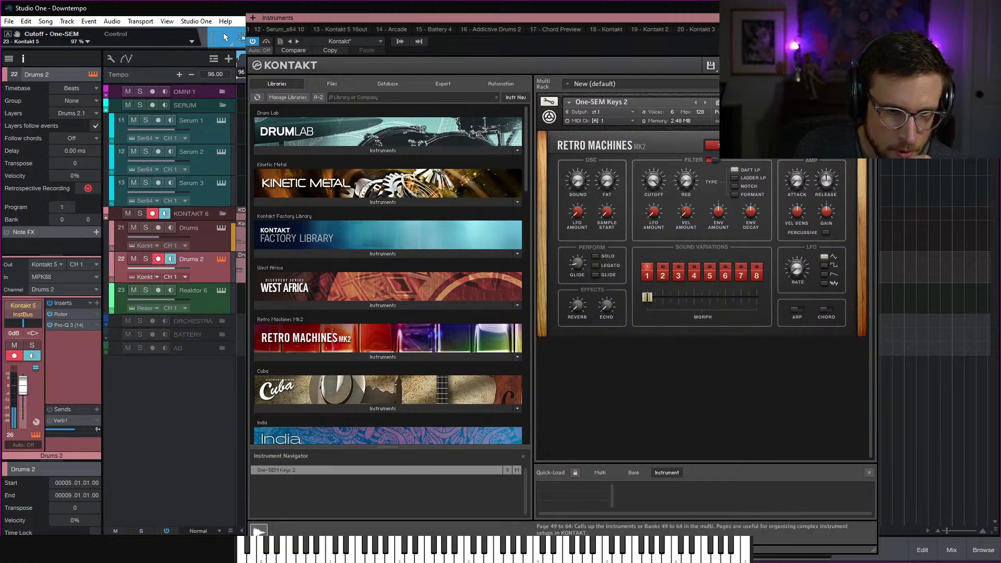
{"action": "left_click", "coordinate": [871, 18]}
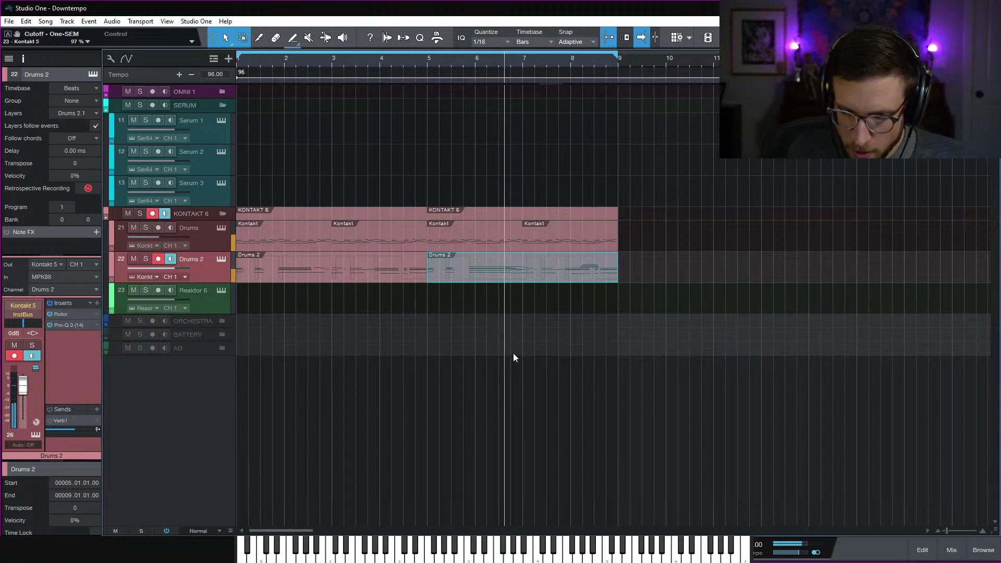
Check the upper chord in the second Drums 2 part and audition it in the arrangement from bar 8
{"action": "left_click", "coordinate": [596, 342]}
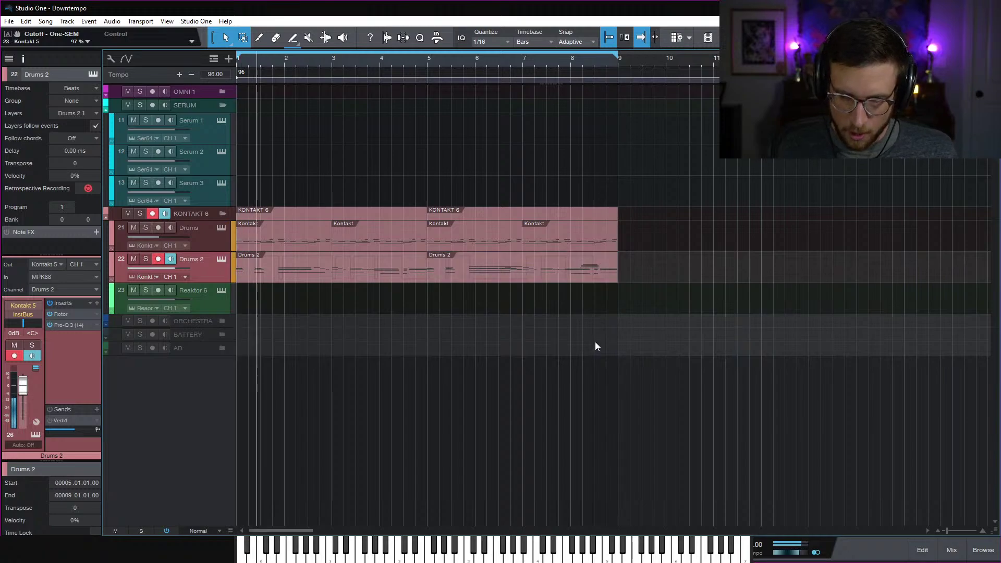
{"action": "double_click", "coordinate": [590, 271]}
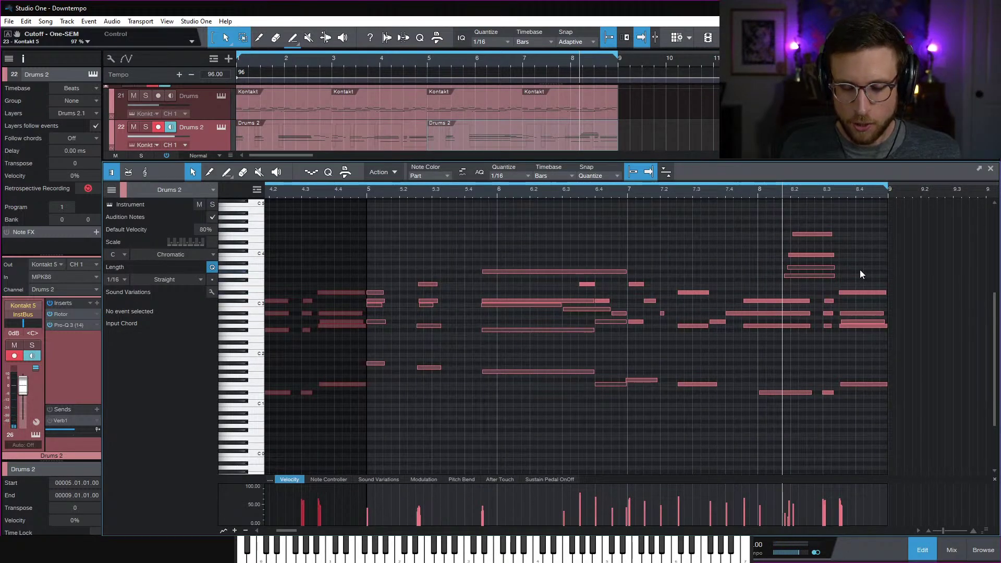
{"action": "left_click", "coordinate": [922, 550]}
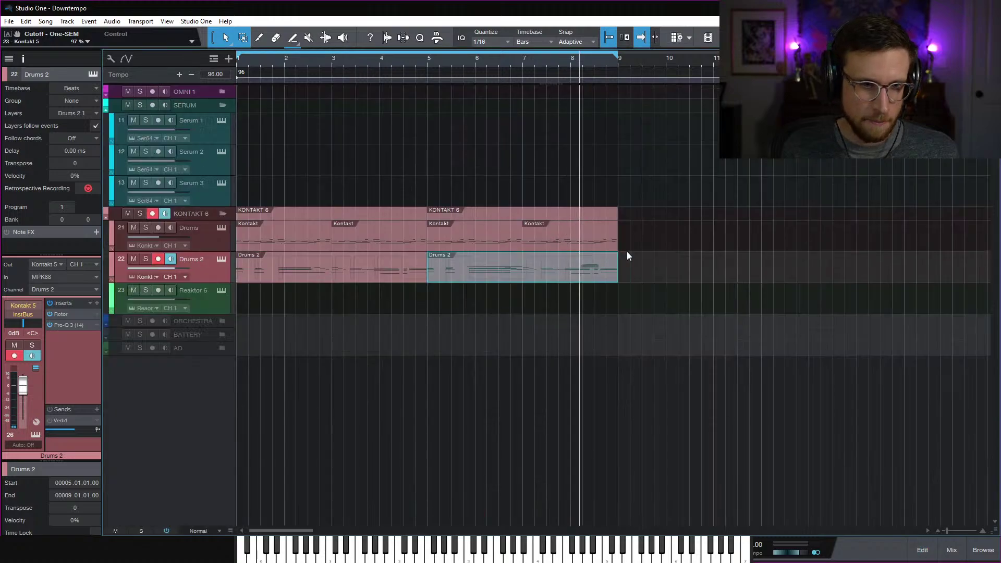
{"action": "mouse_move", "coordinate": [637, 274]}
{"action": "left_mouse_down"}
{"action": "mouse_move", "coordinate": [377, 272]}
{"action": "mouse_move", "coordinate": [649, 279]}
{"action": "left_mouse_up"}
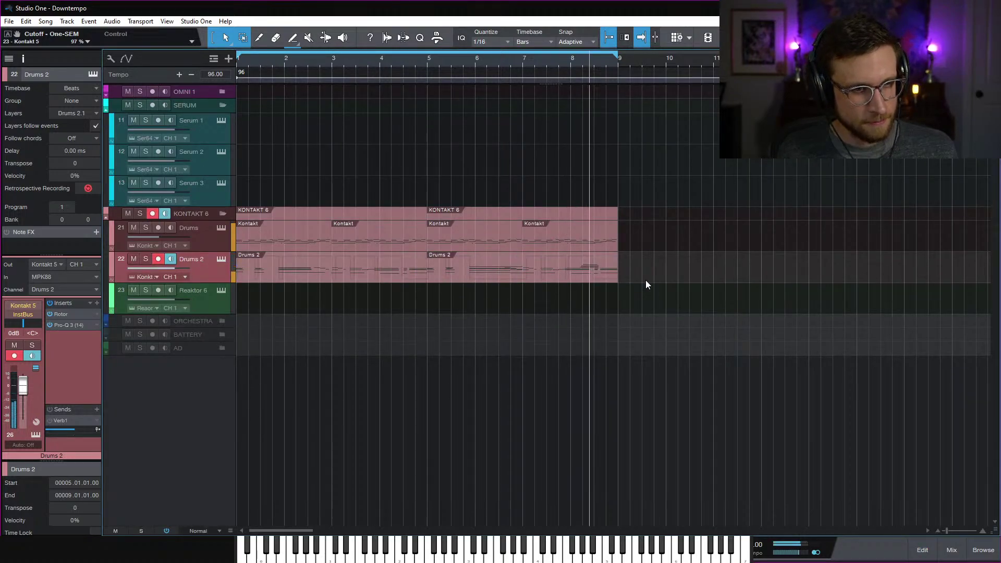
{"action": "key", "text": "space"}
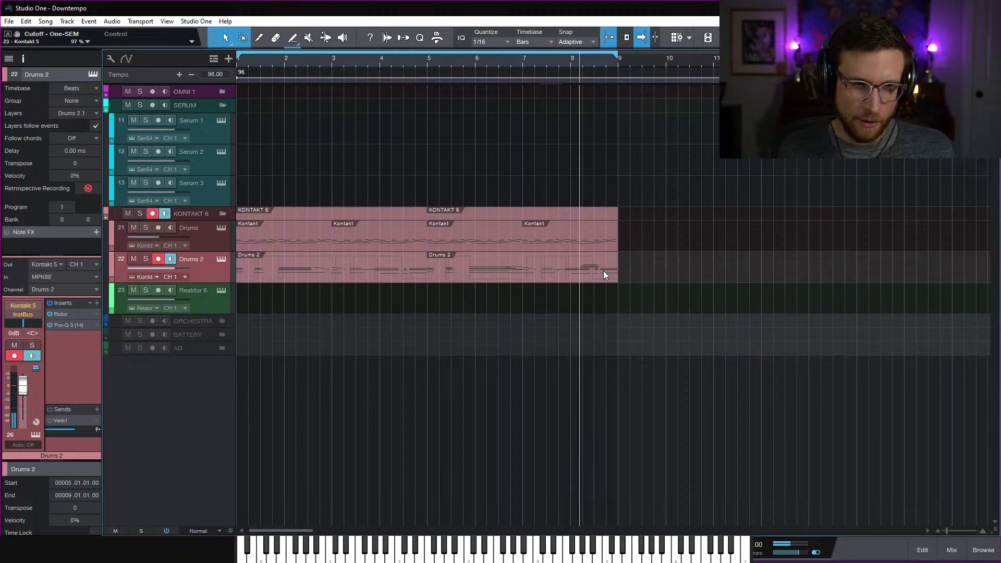
Reopen the second Drums 2 part, replay its upper chord and bar 6 onward, and cue playback at 7.4
{"action": "double_click", "coordinate": [558, 279]}
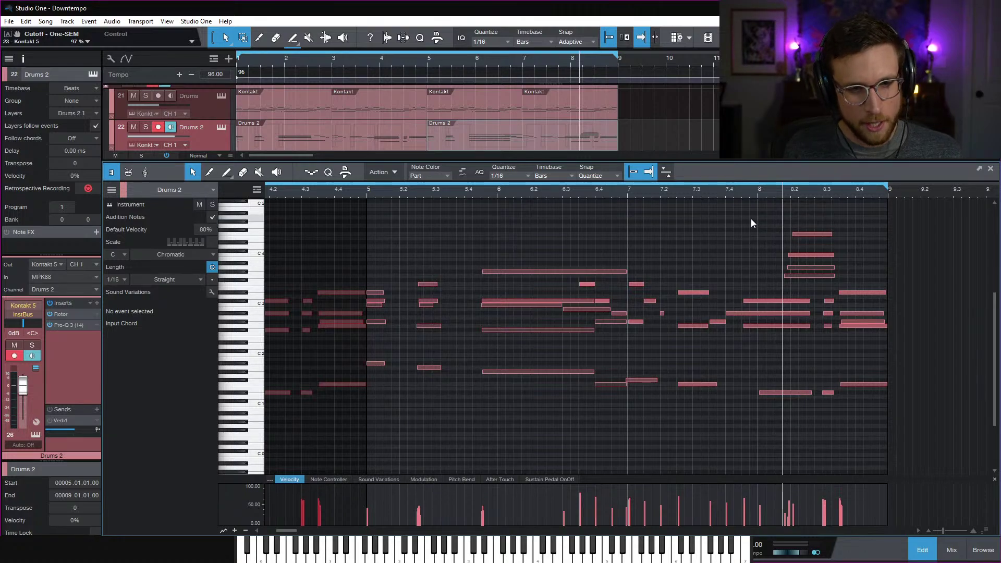
{"action": "key", "text": "space"}
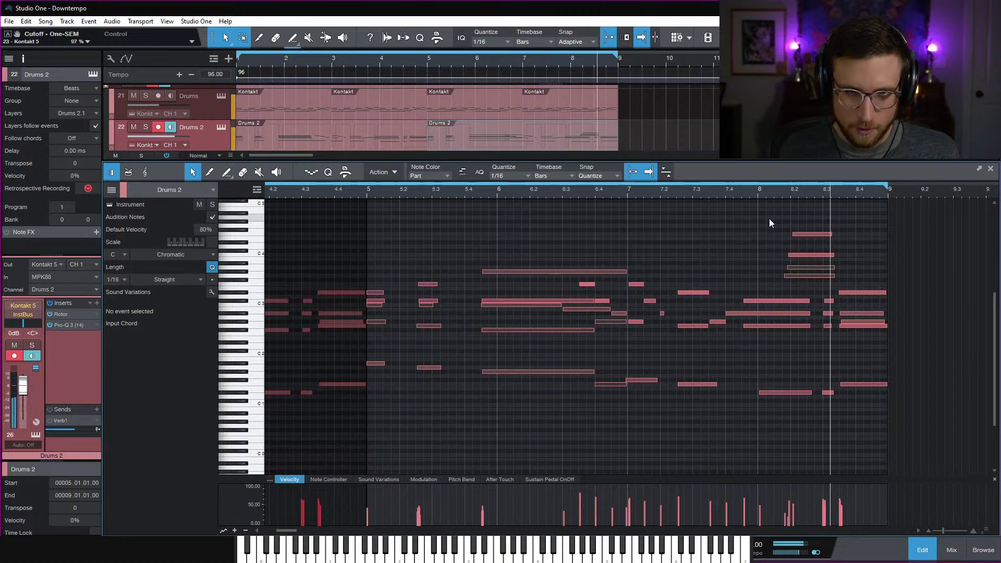
{"action": "key", "text": "space"}
{"action": "left_click", "coordinate": [495, 198]}
{"action": "key", "text": "space"}
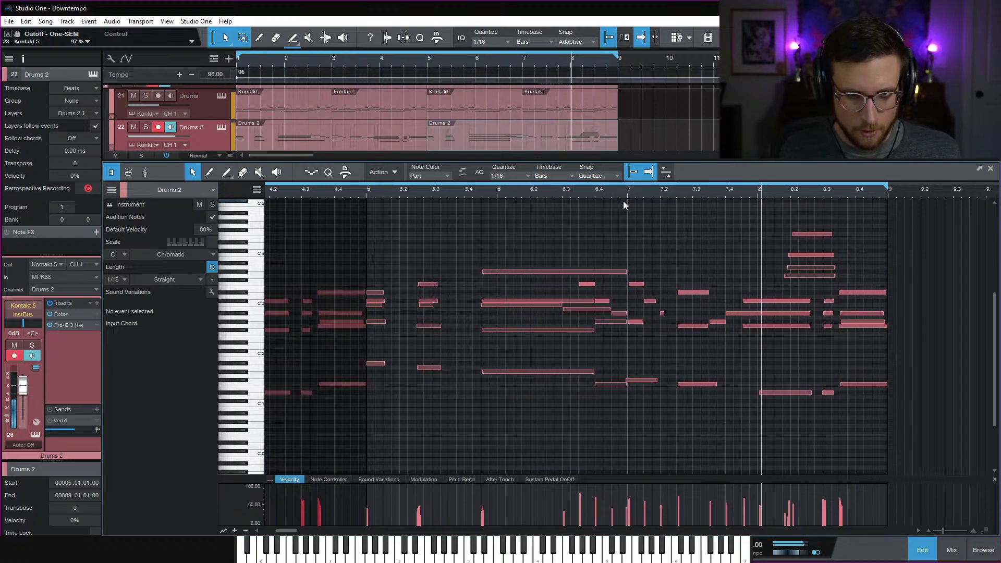
{"action": "key", "text": "space"}
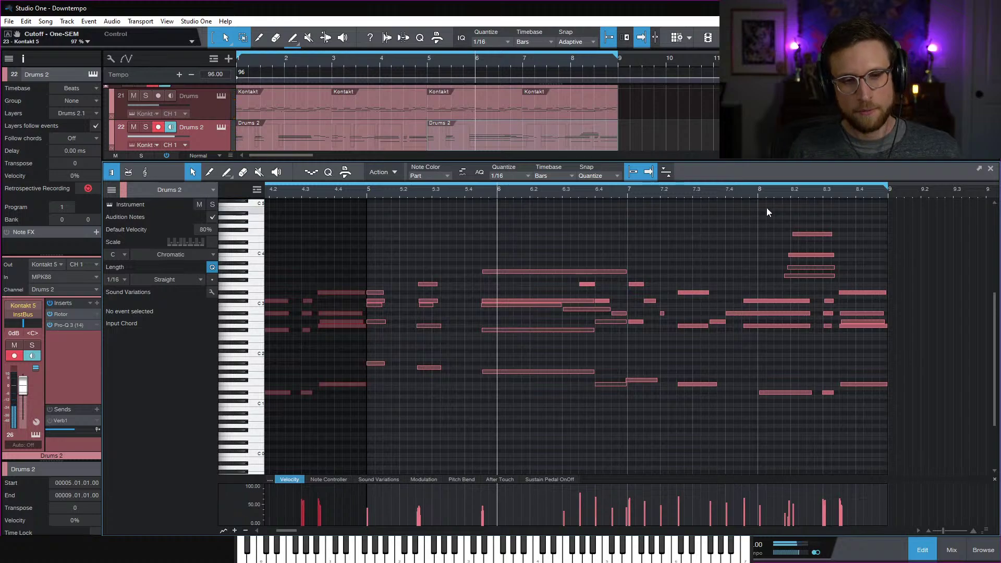
{"action": "left_click", "coordinate": [726, 191]}
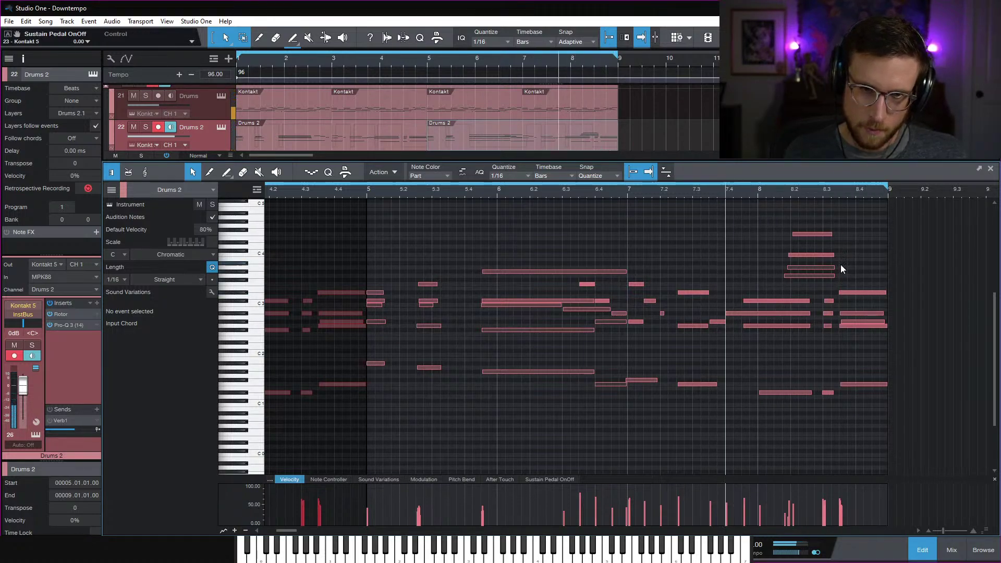
Return to the arrangement and play the whole Drums 2 progression from the song start
{"action": "left_click", "coordinate": [931, 547]}
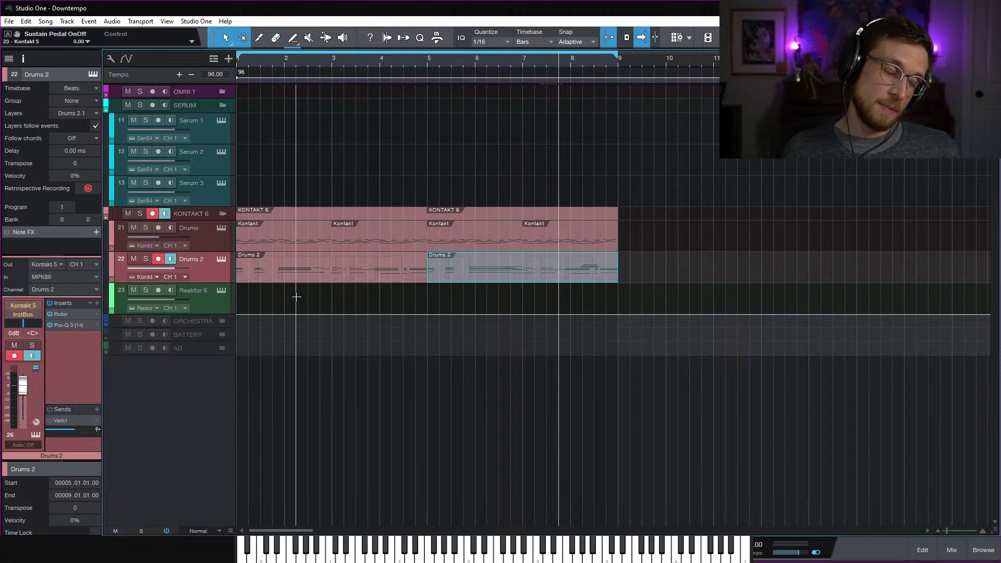
{"action": "left_click", "coordinate": [413, 276]}
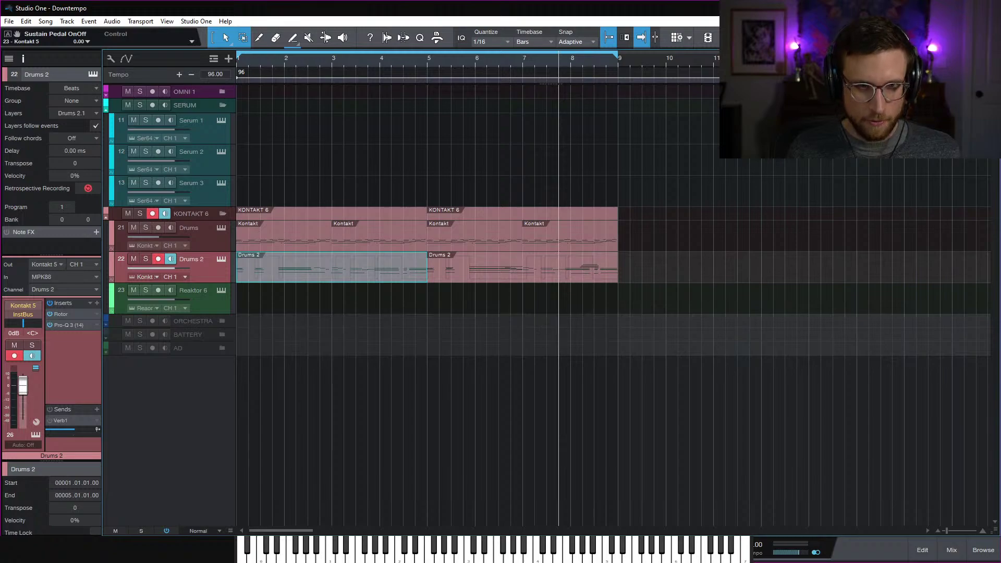
{"action": "left_click", "coordinate": [712, 60]}
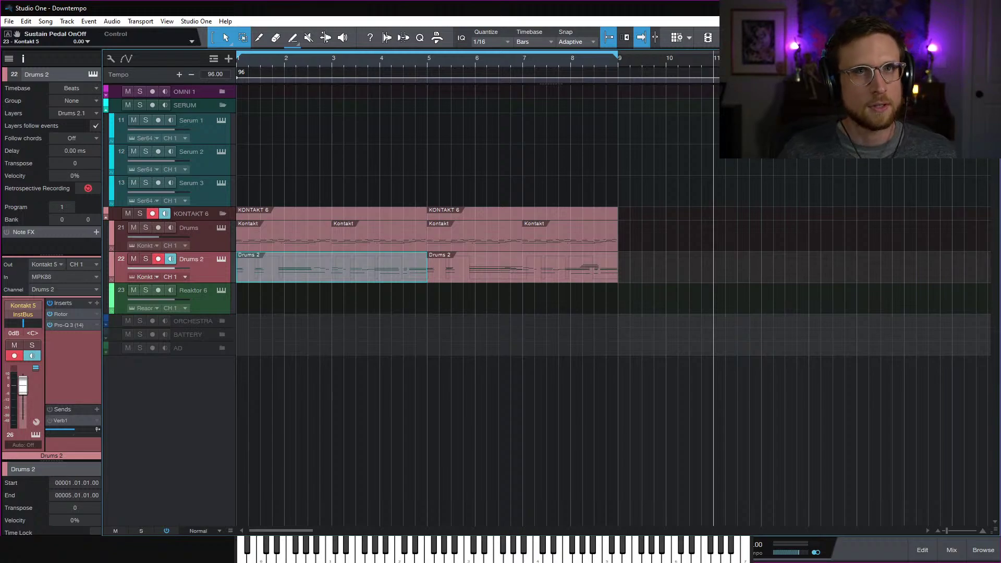
{"action": "left_click", "coordinate": [615, 140]}
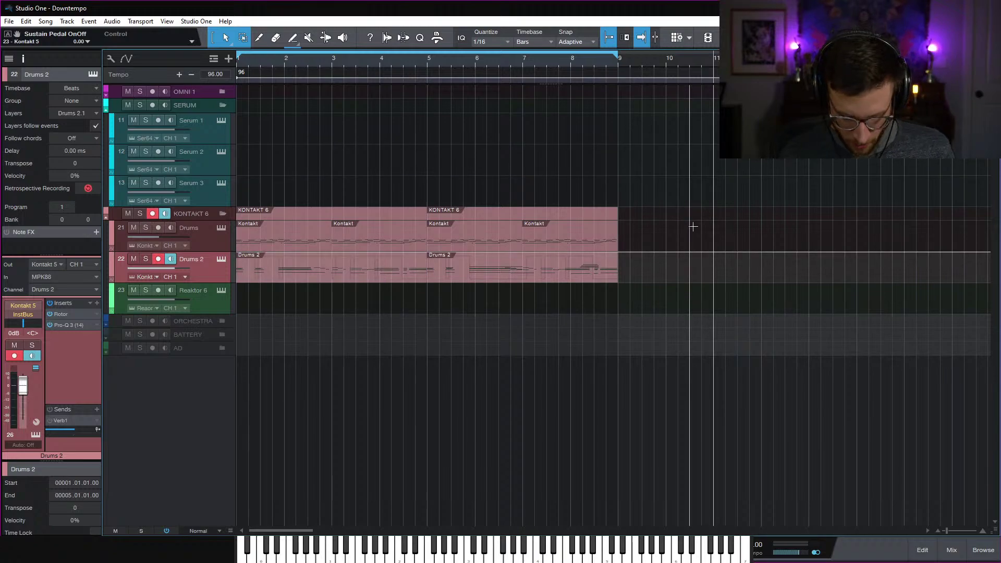
{"action": "key", "text": "comma"}
{"action": "key", "text": "space"}
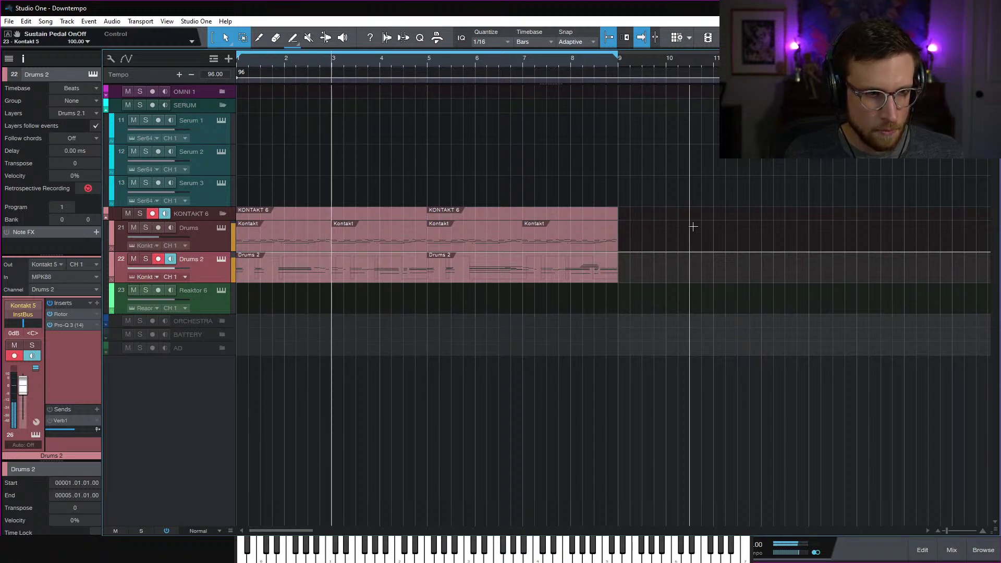
{"action": "key", "text": "space"}
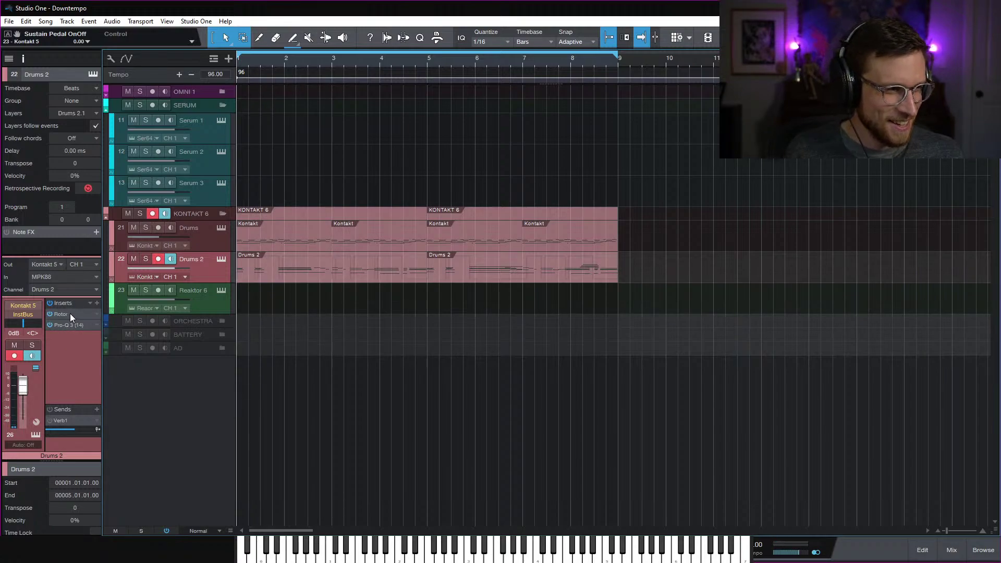
Open the One-SEM Keys 2 instrument on Drums 2 and inspect its arpeggiator, chord and controller settings
{"action": "left_click", "coordinate": [34, 434]}
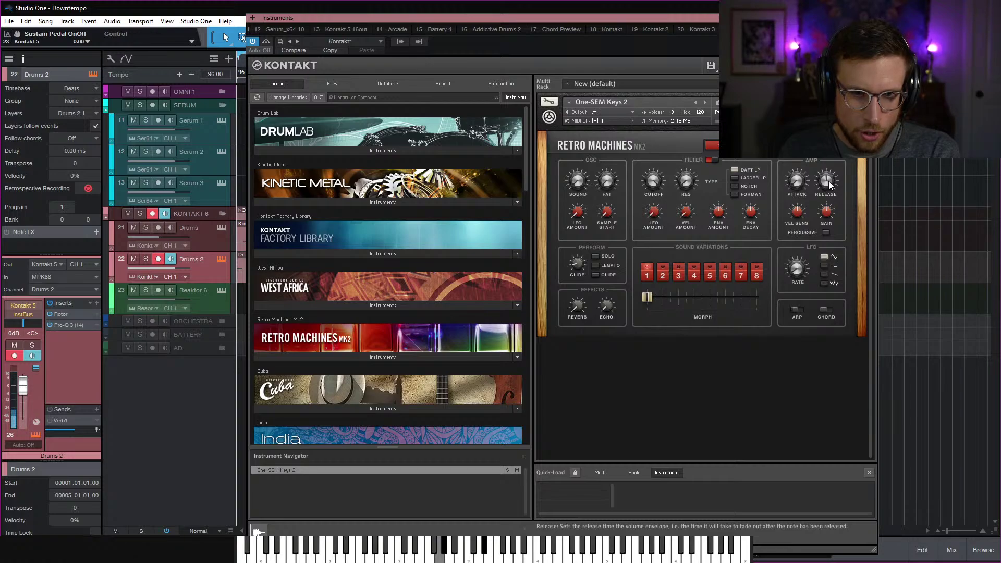
{"action": "left_click", "coordinate": [797, 309]}
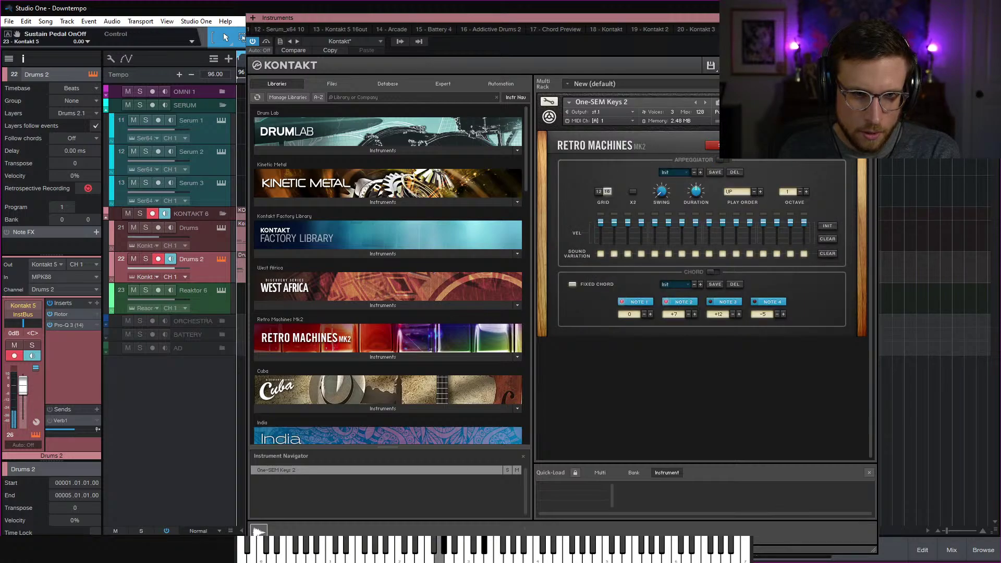
{"action": "left_click", "coordinate": [822, 145]}
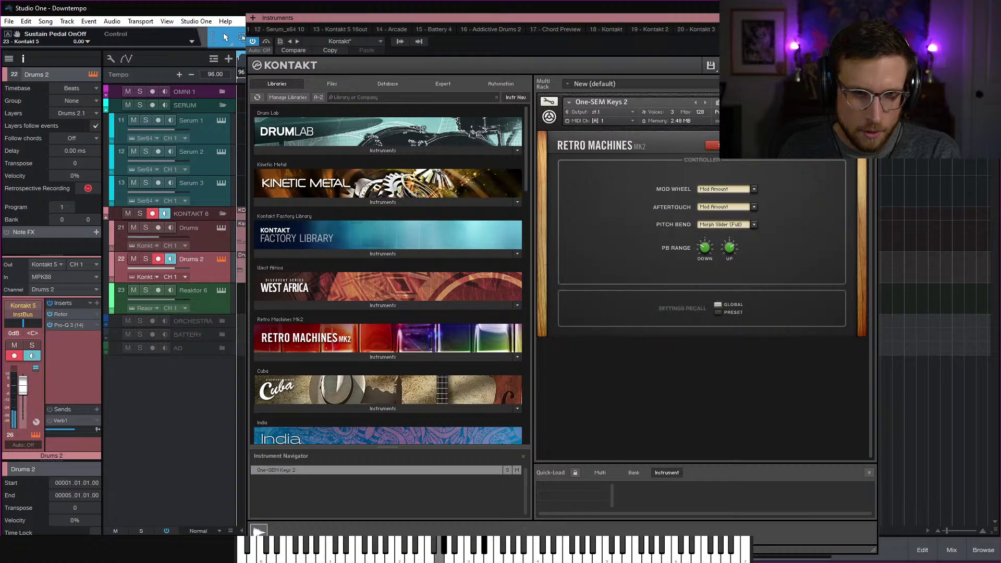
{"action": "left_click", "coordinate": [726, 145]}
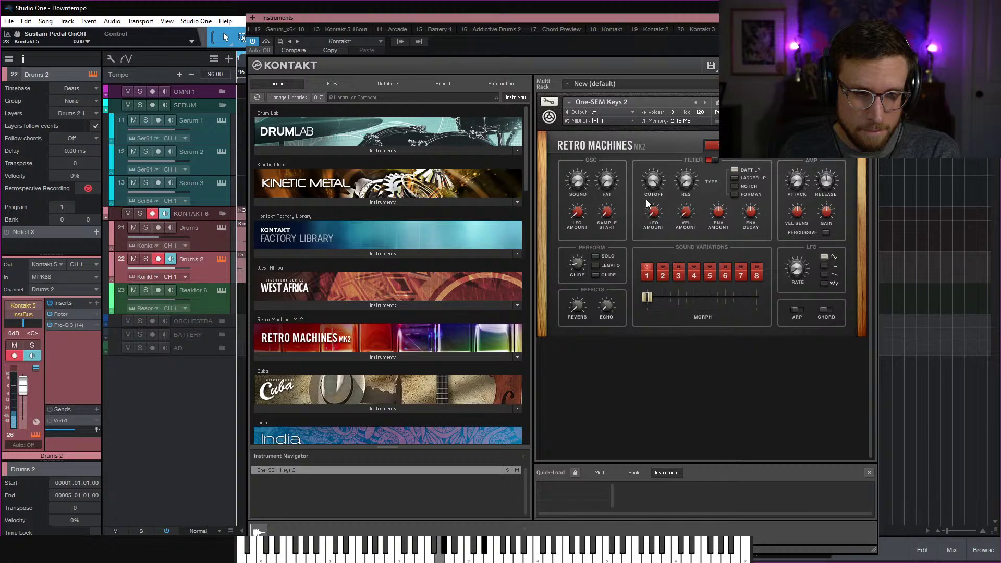
Set the amp release of One-SEM Keys 2 to 33.5 ms
{"action": "left_click", "coordinate": [827, 185]}
{"action": "left_click_drag", "start_coordinate": [826, 180], "coordinate": [849, 195]}
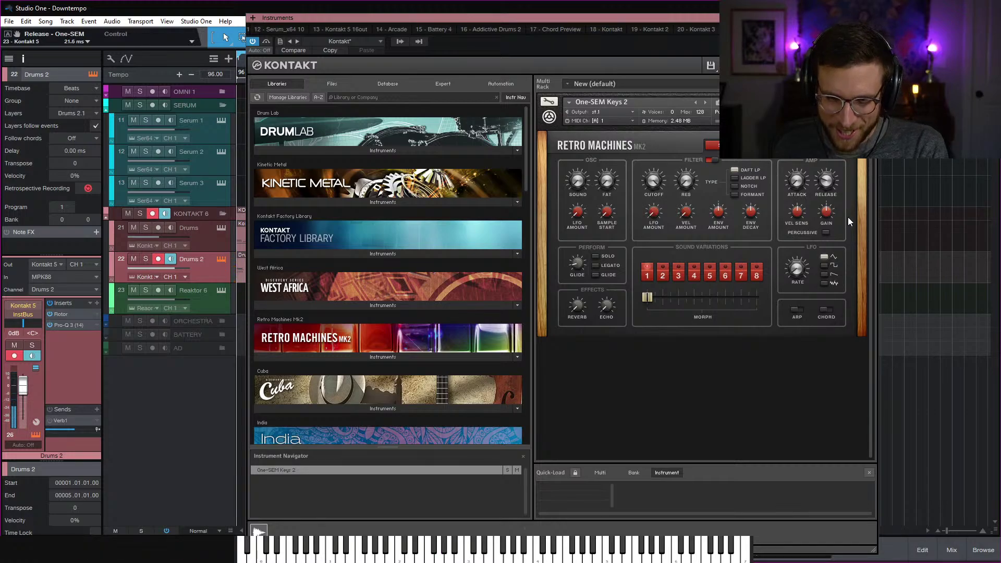
{"action": "left_click_drag", "start_coordinate": [826, 185], "coordinate": [827, 177]}
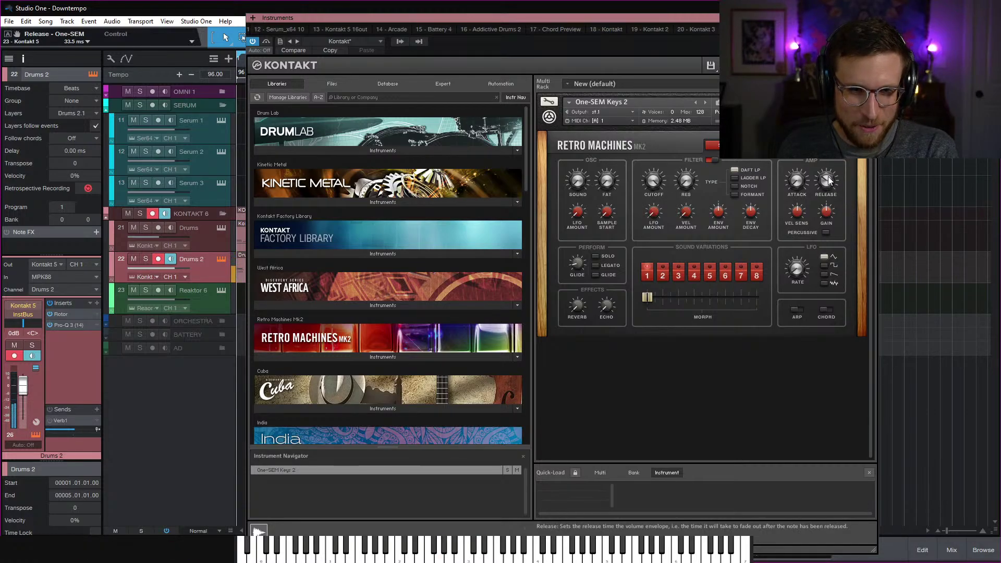
Audition sound variations 2 through 8 of One-SEM Keys 2 and return to variation 1
{"action": "left_click", "coordinate": [663, 273]}
{"action": "left_click", "coordinate": [678, 273]}
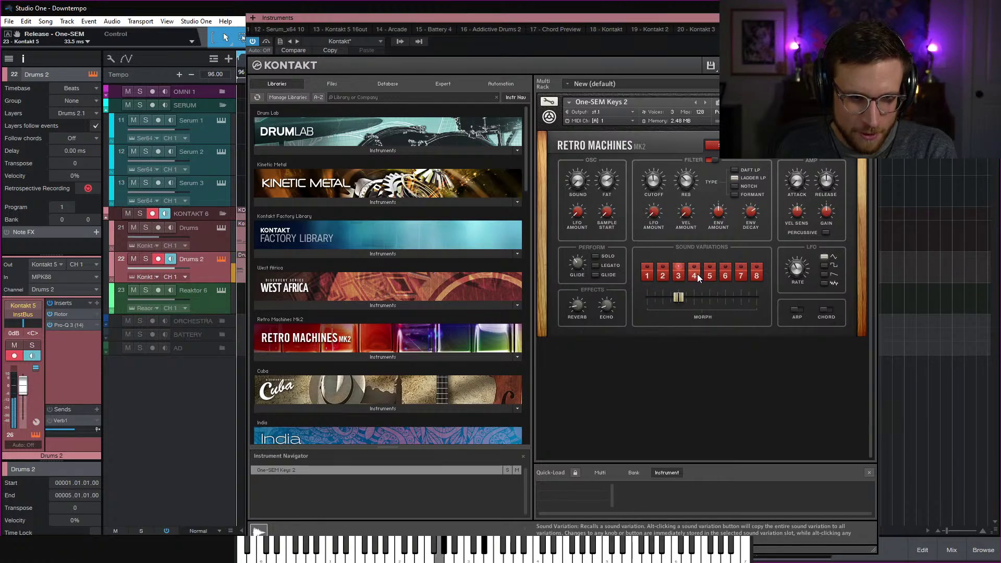
{"action": "left_click", "coordinate": [694, 274]}
{"action": "left_click", "coordinate": [710, 275]}
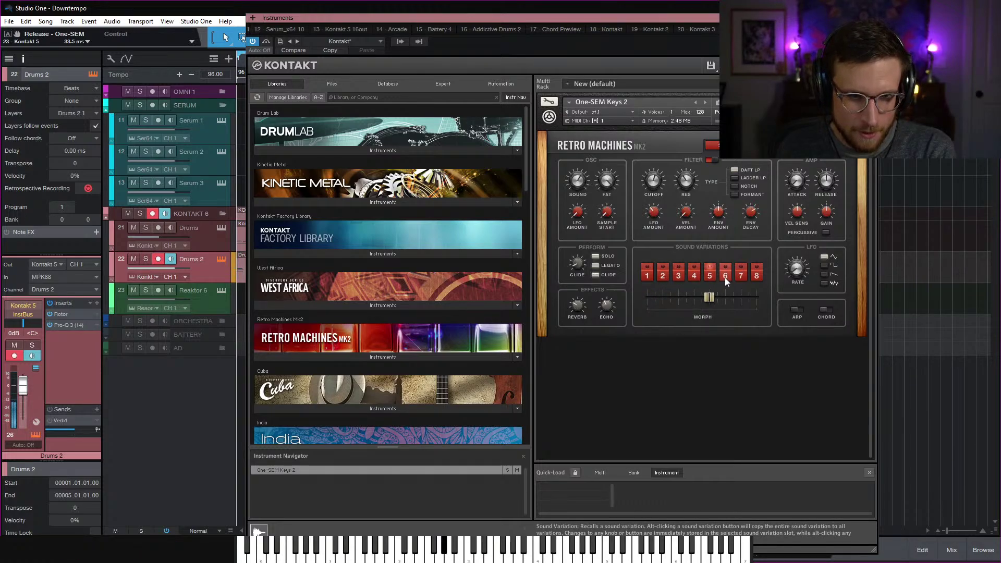
{"action": "left_click", "coordinate": [725, 276]}
{"action": "left_click", "coordinate": [741, 274]}
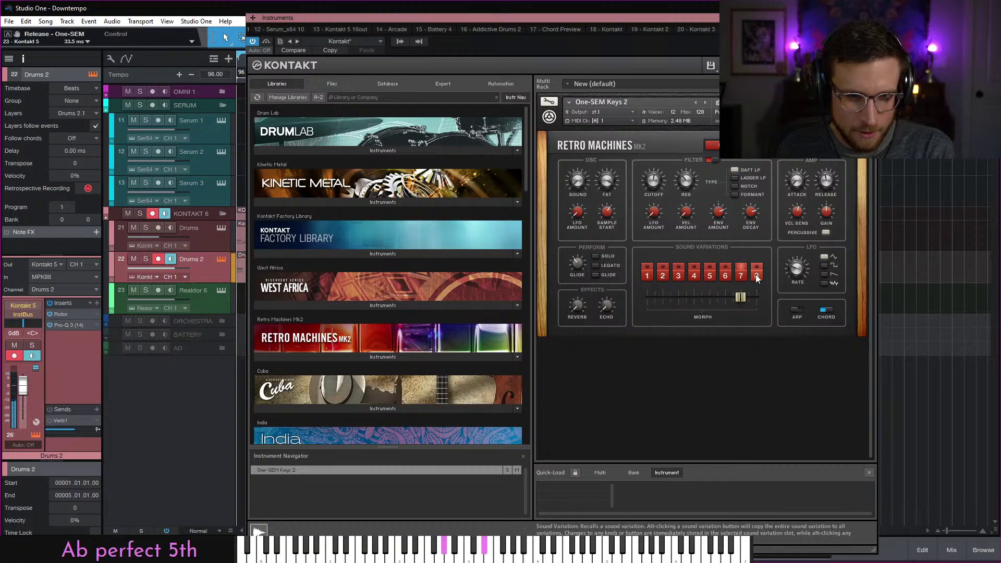
{"action": "left_click", "coordinate": [755, 274]}
{"action": "left_click", "coordinate": [647, 275]}
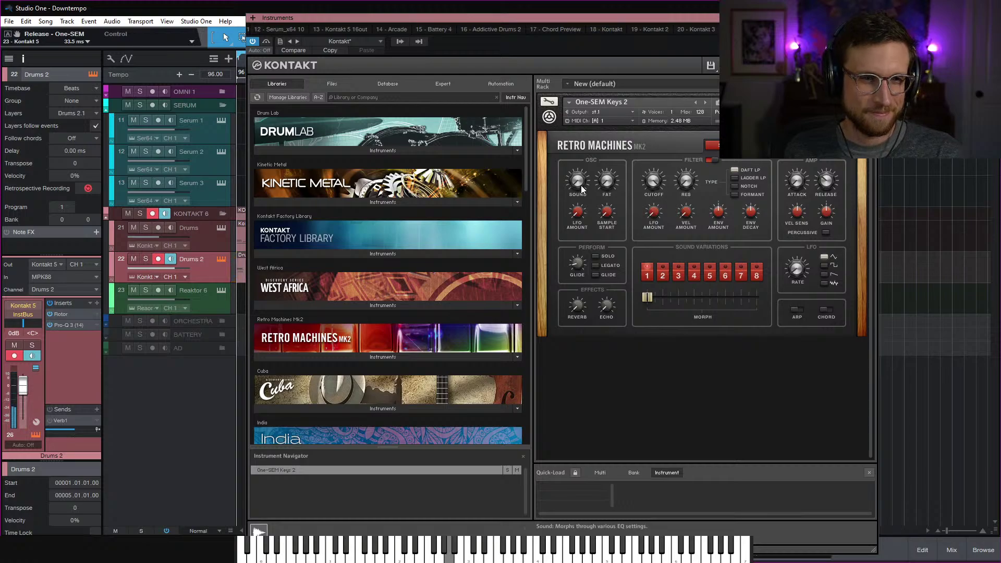
Close the Kontakt instrument window and open the Reaktor 6 instrument on track 23
{"action": "key", "text": "ctrl+w"}
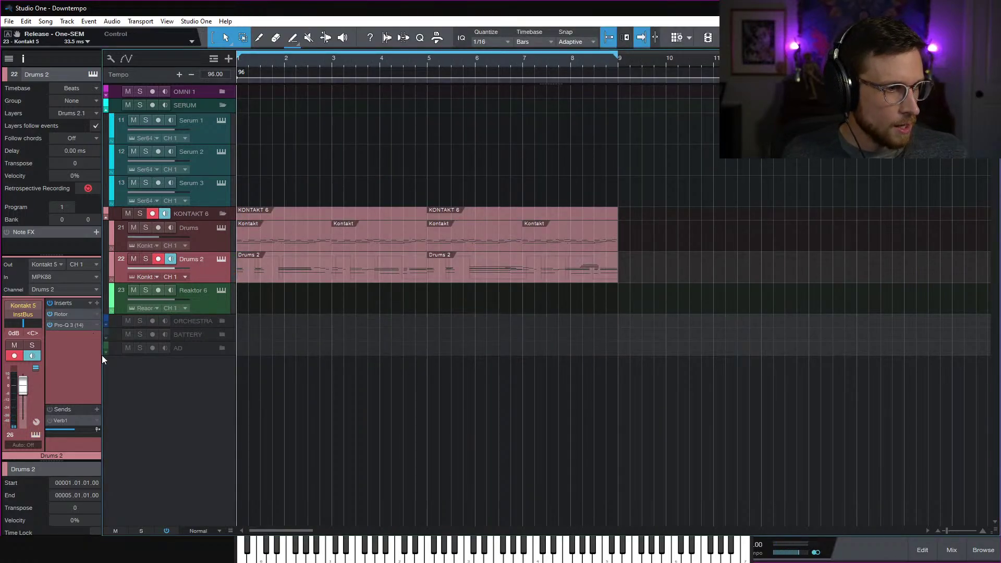
{"action": "left_click", "coordinate": [217, 304]}
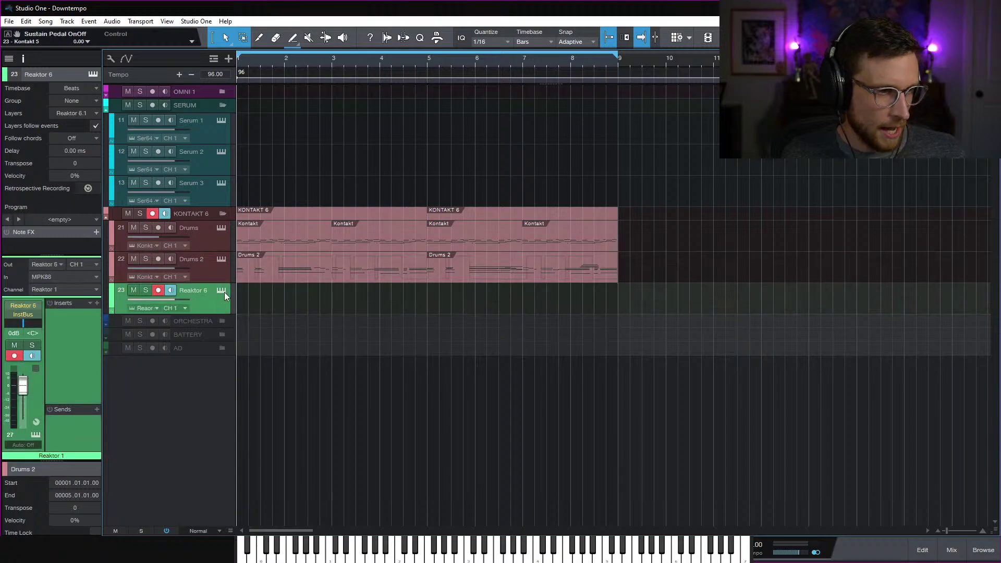
{"action": "left_click", "coordinate": [222, 290]}
{"action": "left_click_drag", "start_coordinate": [821, 166], "coordinate": [496, 70]}
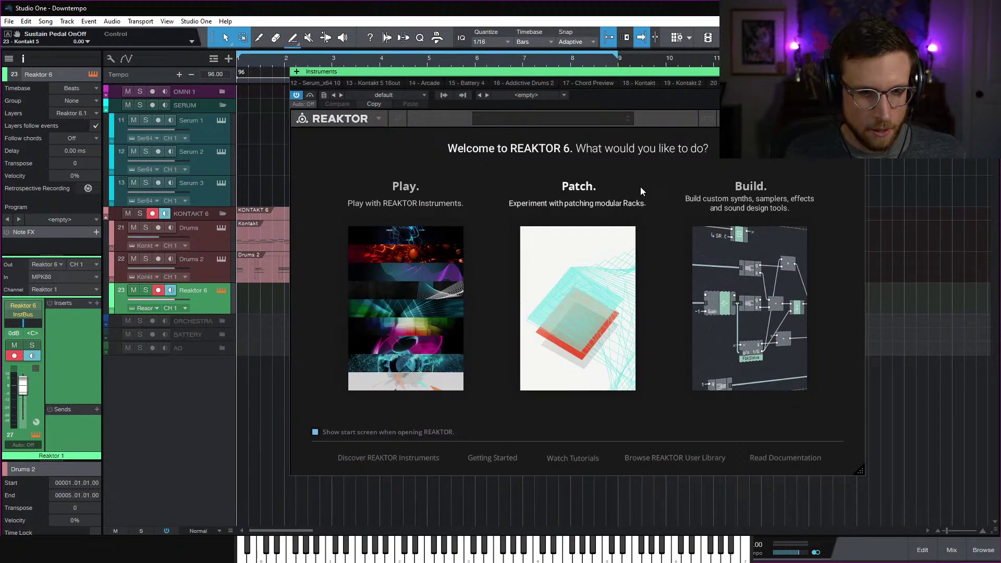
Start a modular patching rack in Reaktor and add the Bento Box oscillator from the Blocks Base library
{"action": "left_click", "coordinate": [602, 246]}
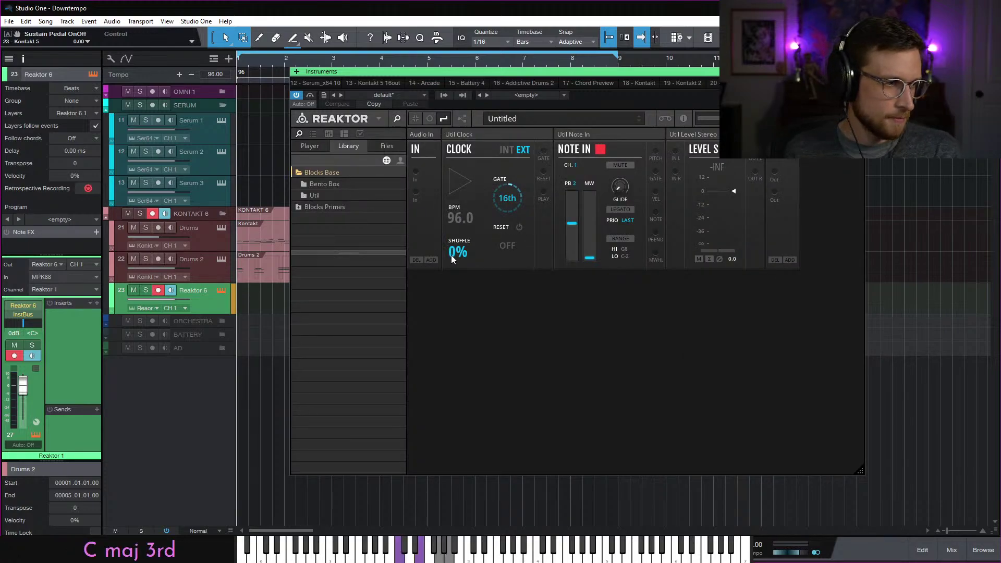
{"action": "left_click", "coordinate": [333, 184]}
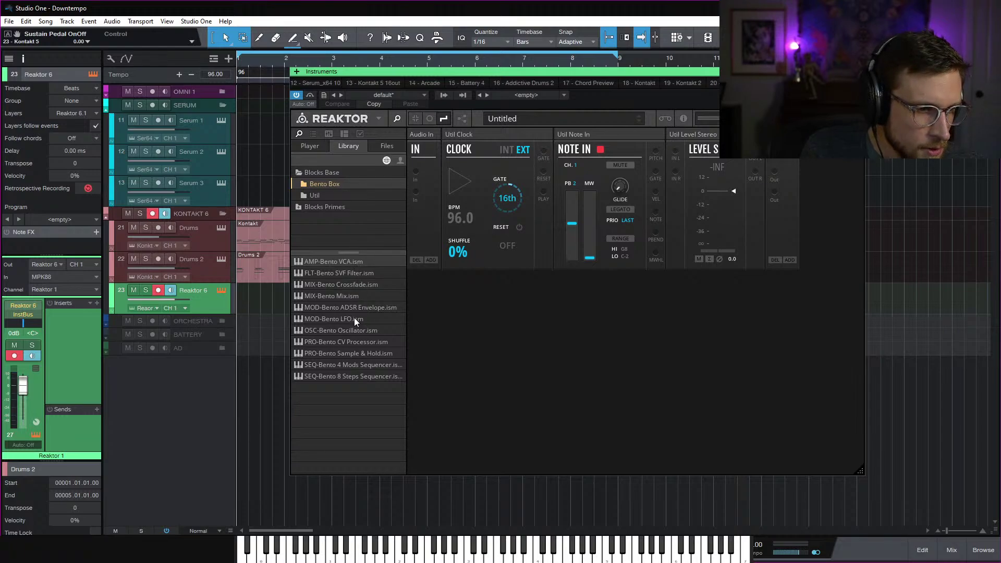
{"action": "left_click_drag", "start_coordinate": [346, 331], "coordinate": [499, 331]}
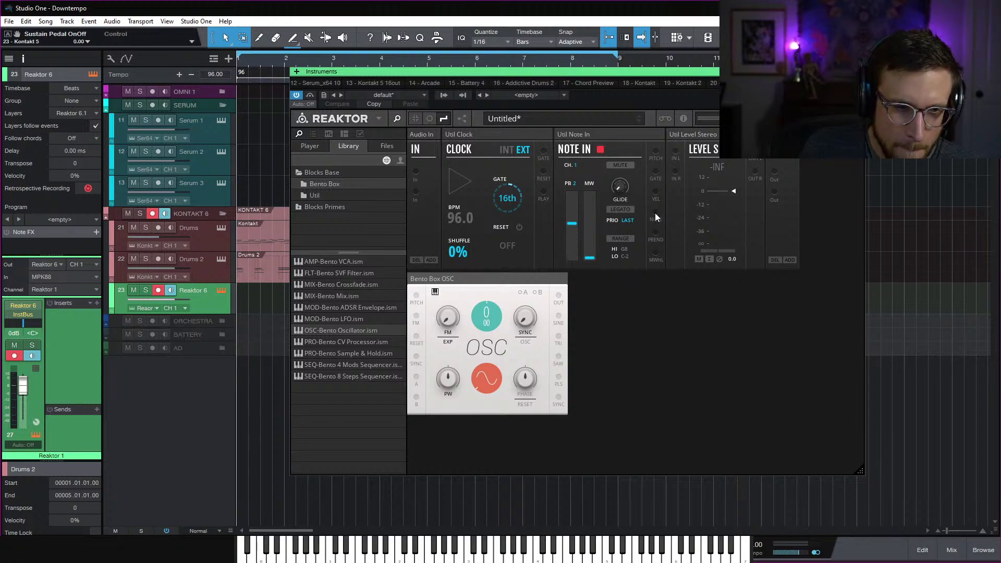
Patch Note In's note and gate outputs to the oscillator's pitch and sync inputs, and try routing the oscillator's output to the rack's output
{"action": "left_click_drag", "start_coordinate": [654, 212], "coordinate": [416, 295]}
{"action": "left_click_drag", "start_coordinate": [560, 297], "coordinate": [779, 172]}
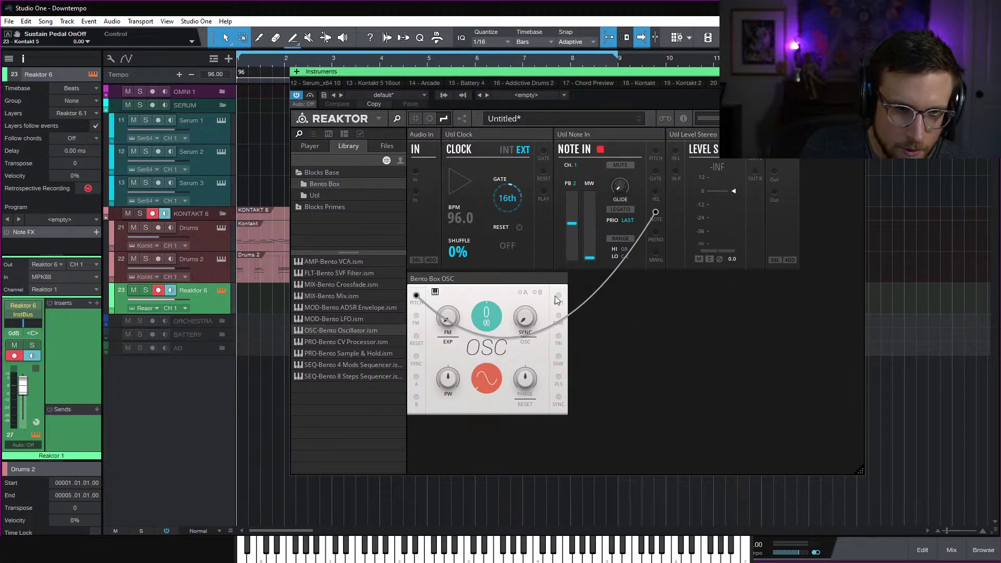
{"action": "left_click_drag", "start_coordinate": [557, 295], "coordinate": [732, 281]}
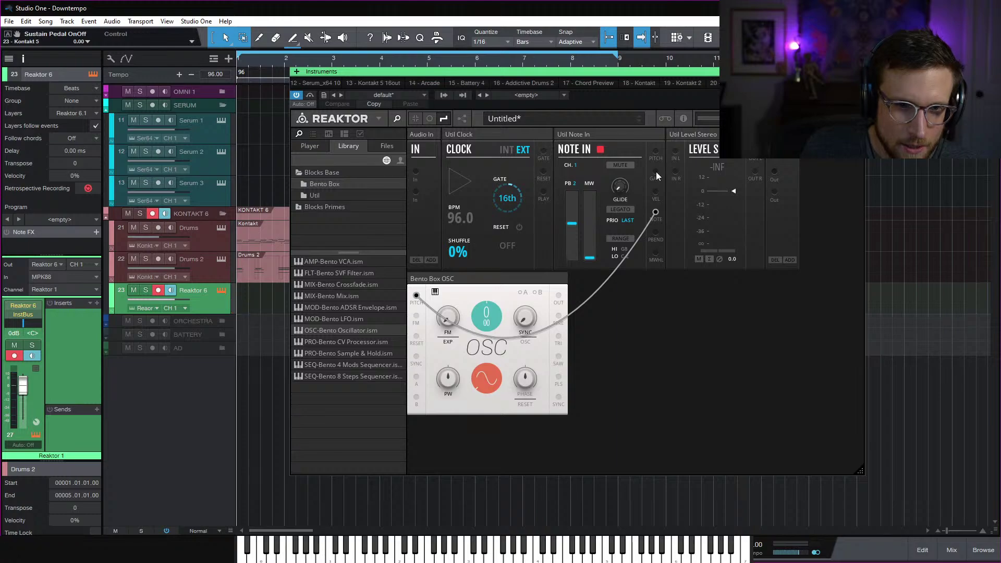
{"action": "left_click_drag", "start_coordinate": [655, 173], "coordinate": [416, 356]}
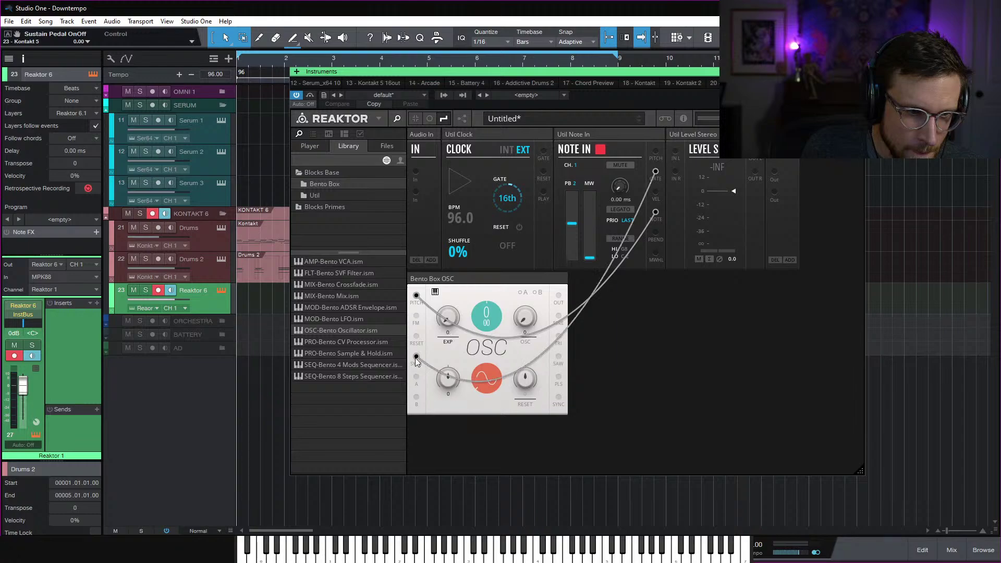
{"action": "left_click_drag", "start_coordinate": [559, 296], "coordinate": [774, 193]}
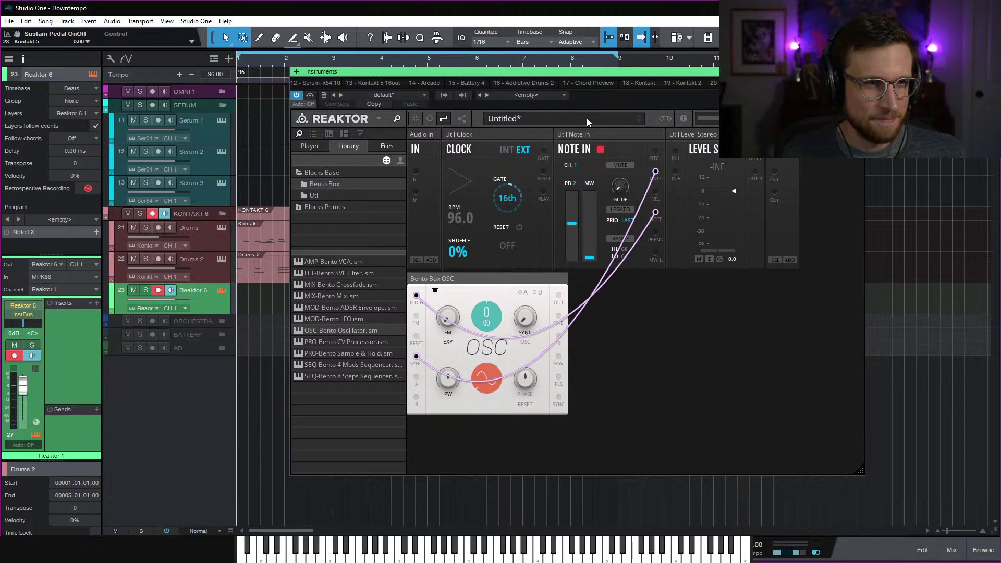
{"action": "left_click", "coordinate": [378, 118]}
{"action": "mouse_move", "coordinate": [386, 134]}
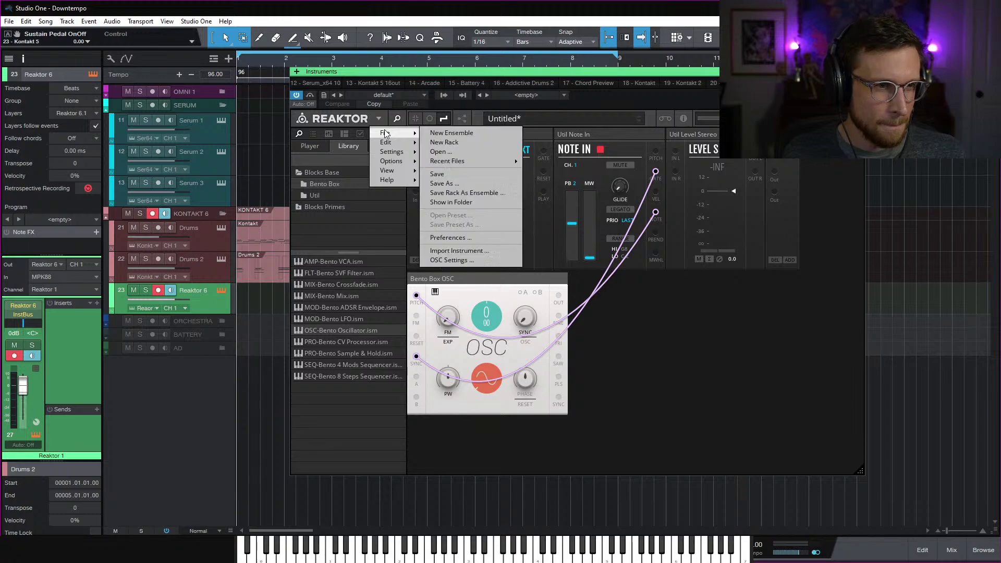
{"action": "left_click", "coordinate": [715, 313]}
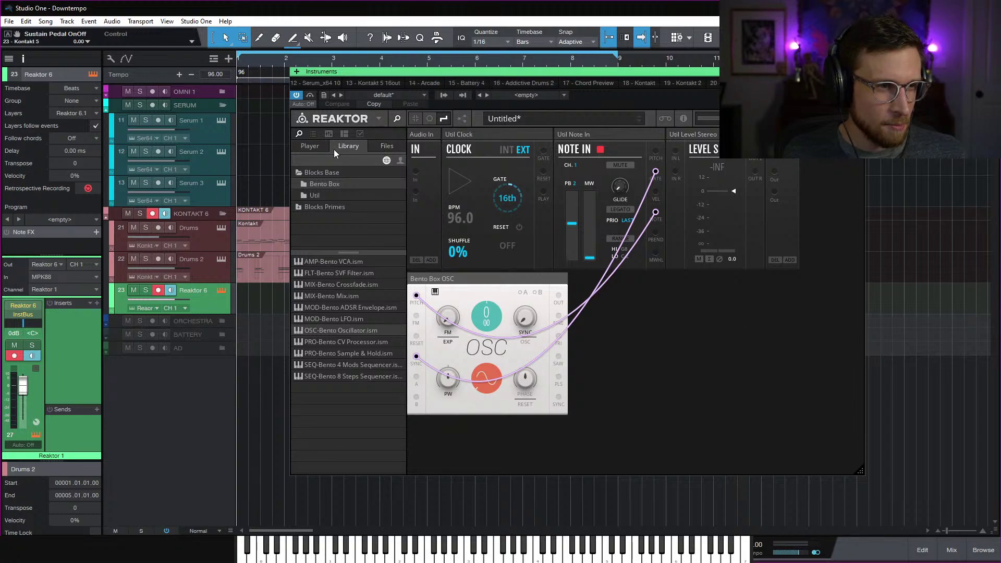
Load the Carbon 2 ensemble from the Reaktor Factory Library's Synthesizers folder without saving the rack
{"action": "left_click", "coordinate": [308, 146]}
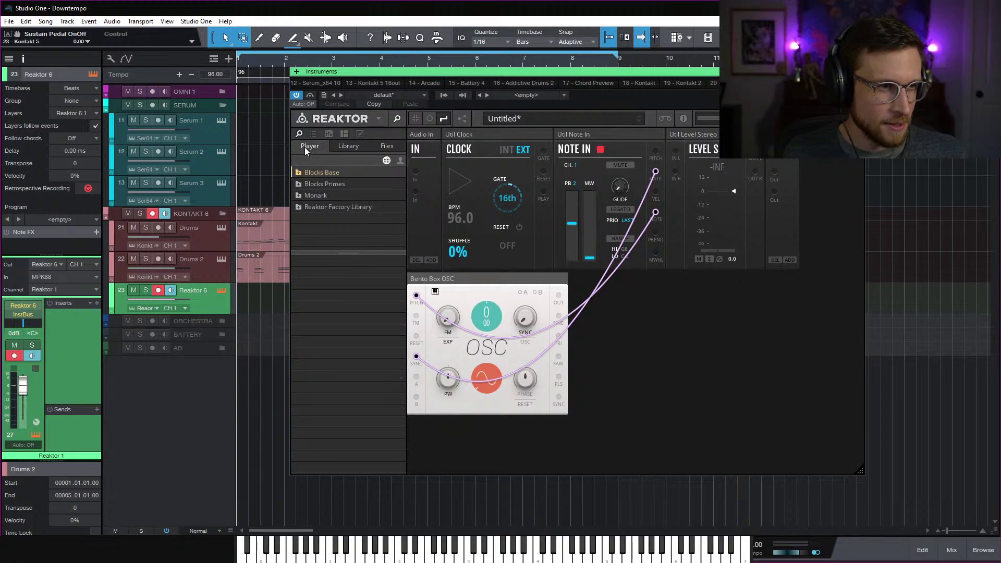
{"action": "left_click", "coordinate": [320, 181]}
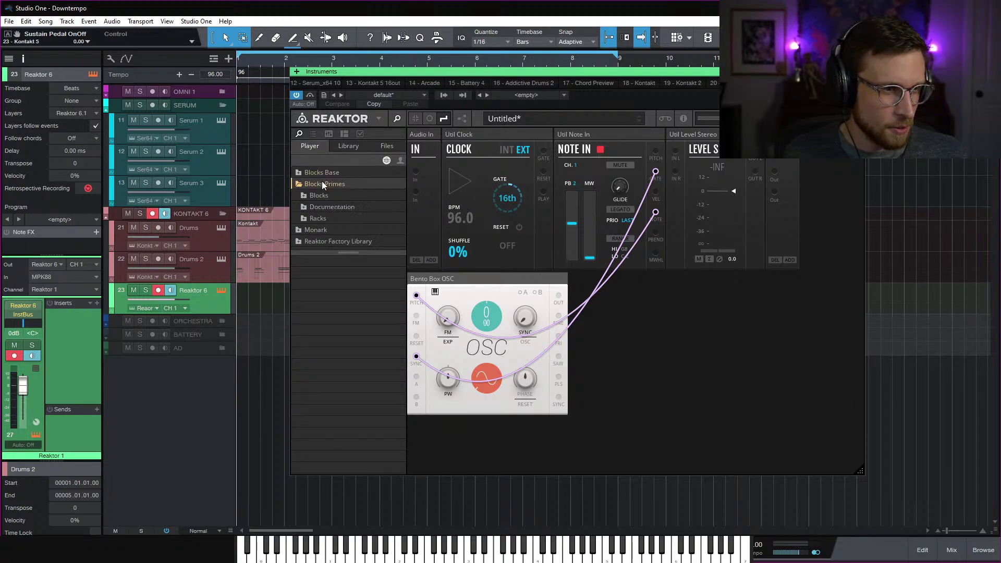
{"action": "left_click", "coordinate": [320, 229]}
{"action": "scroll", "coordinate": [345, 220], "scroll_direction": "down", "scroll_amount": 1}
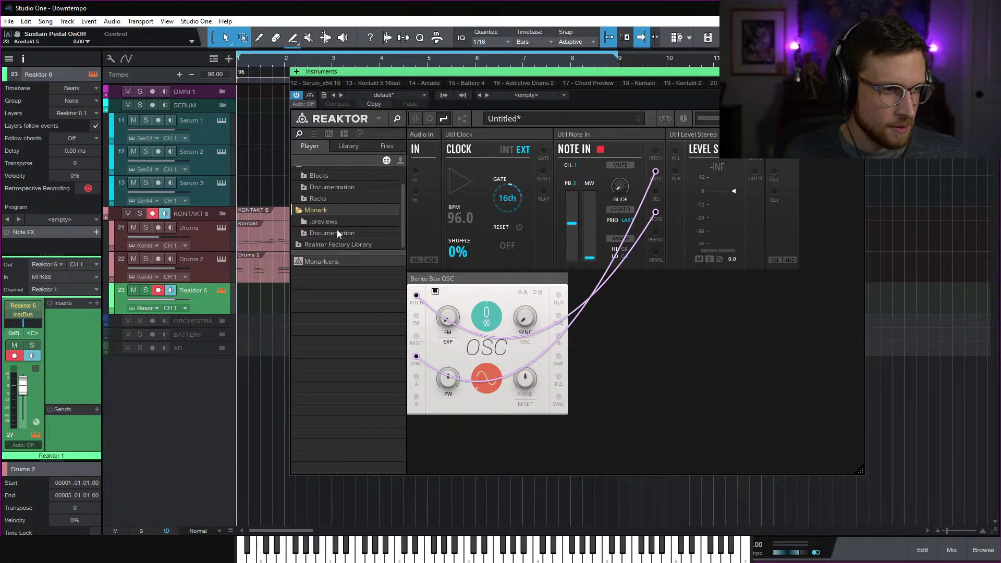
{"action": "left_click", "coordinate": [342, 244]}
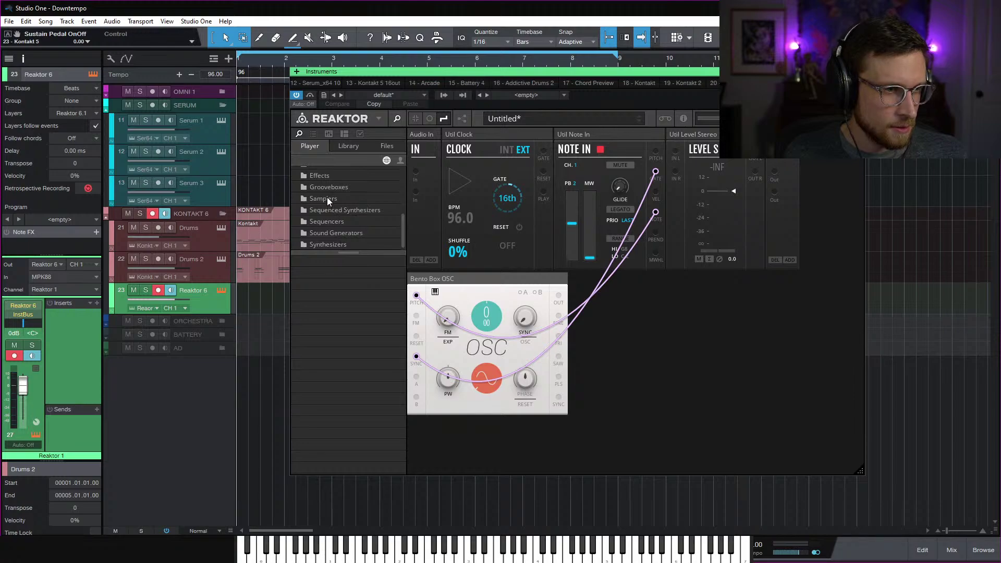
{"action": "left_click", "coordinate": [346, 244]}
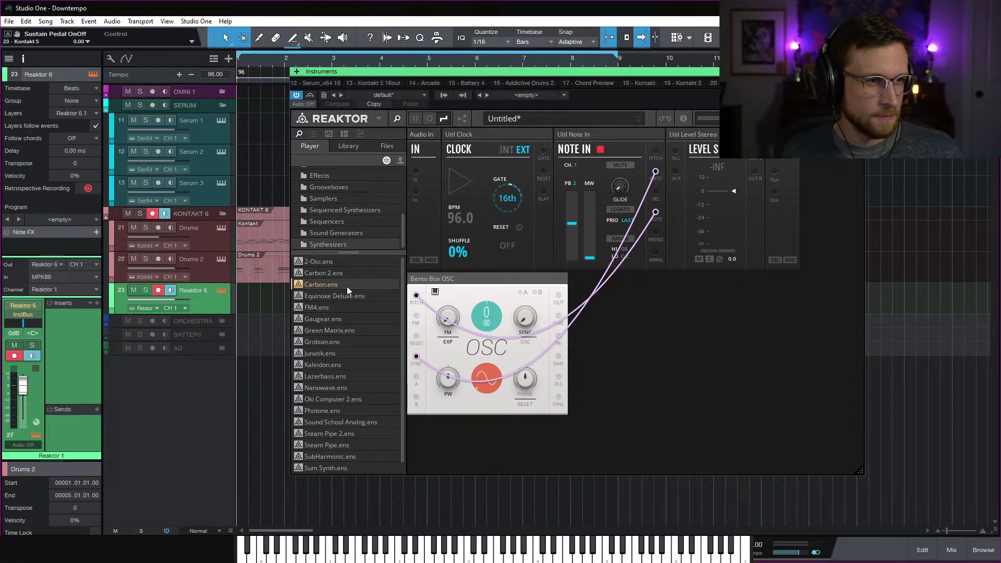
{"action": "double_click", "coordinate": [361, 276]}
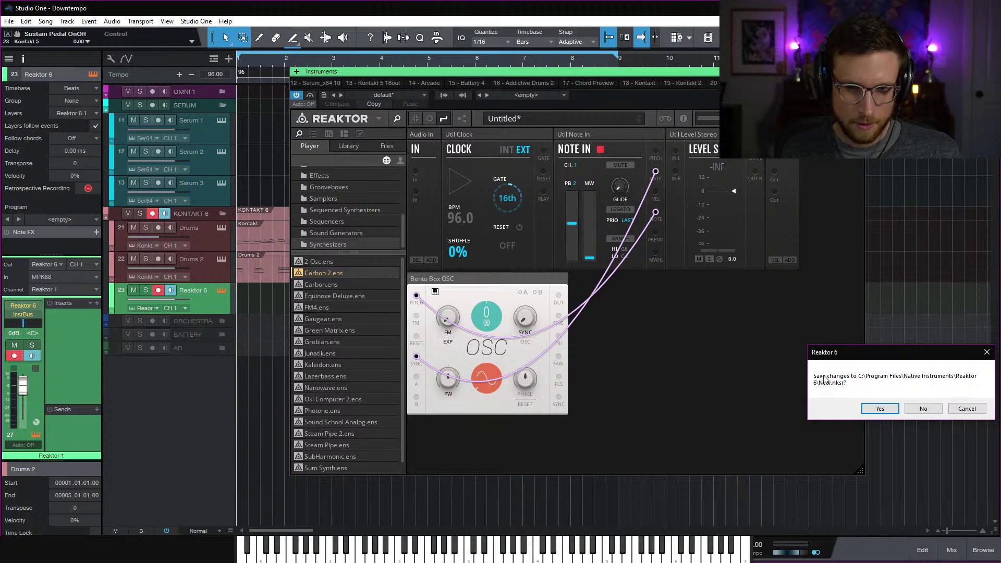
{"action": "left_click", "coordinate": [933, 410]}
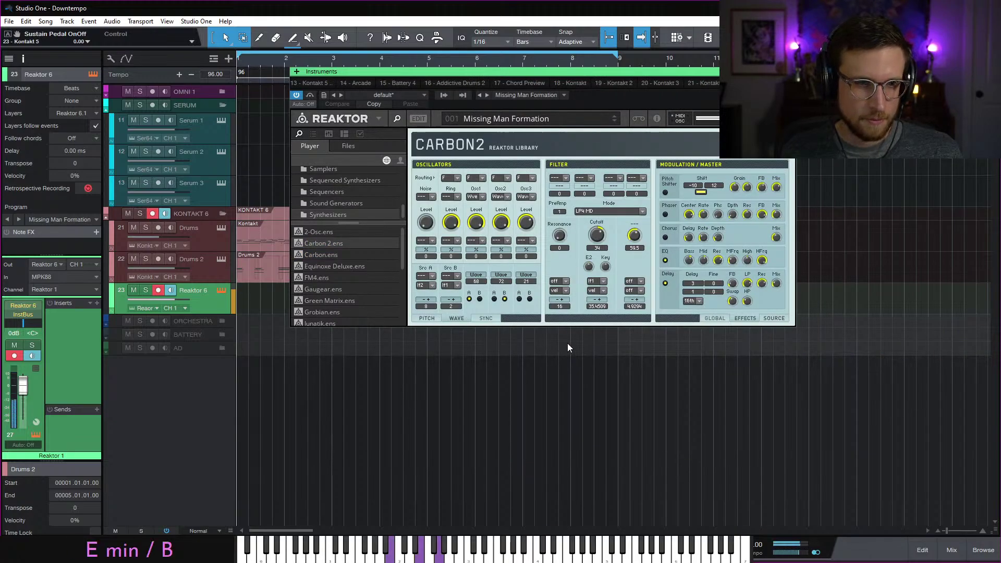
Load the Gaugear and Nanowave synthesizer ensembles in turn to audition their sounds
{"action": "left_click", "coordinate": [347, 256]}
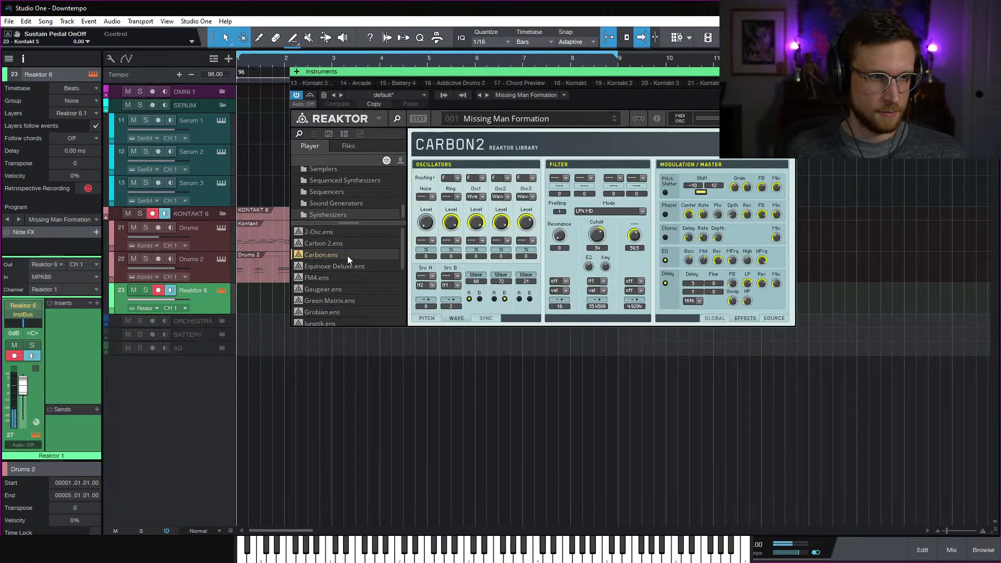
{"action": "double_click", "coordinate": [352, 296]}
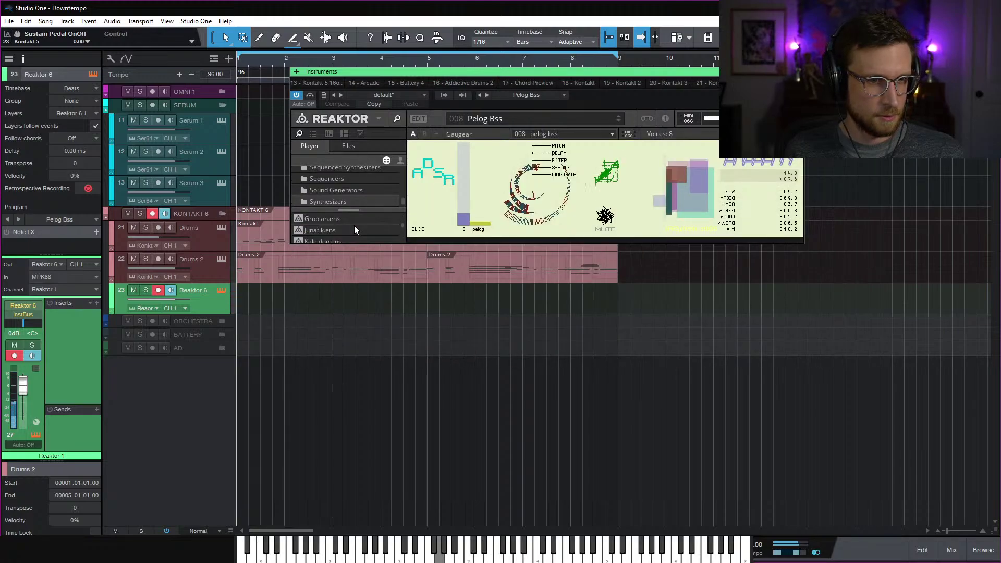
{"action": "scroll", "coordinate": [354, 225], "scroll_direction": "down", "scroll_amount": 2}
{"action": "left_click", "coordinate": [351, 230]}
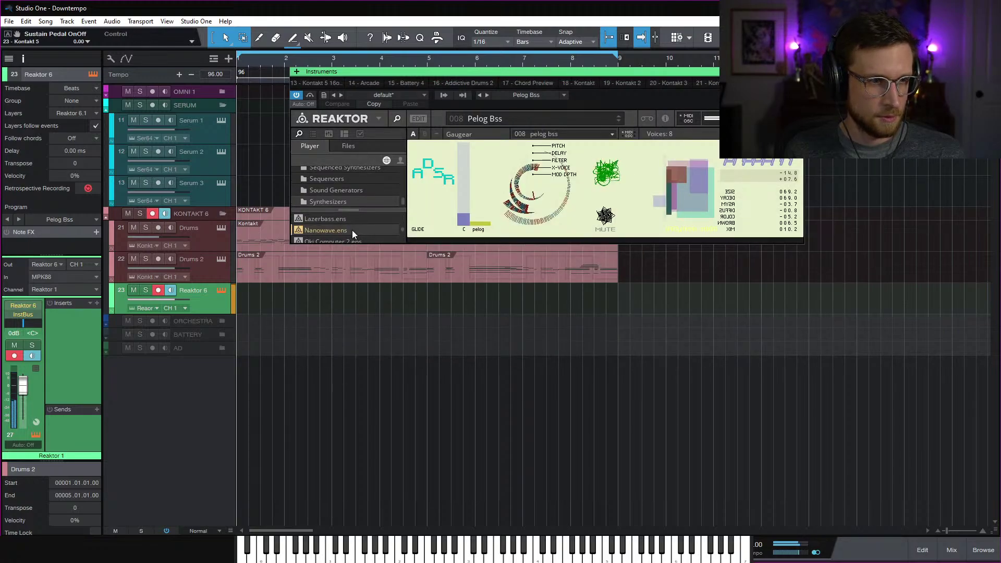
{"action": "double_click", "coordinate": [352, 229]}
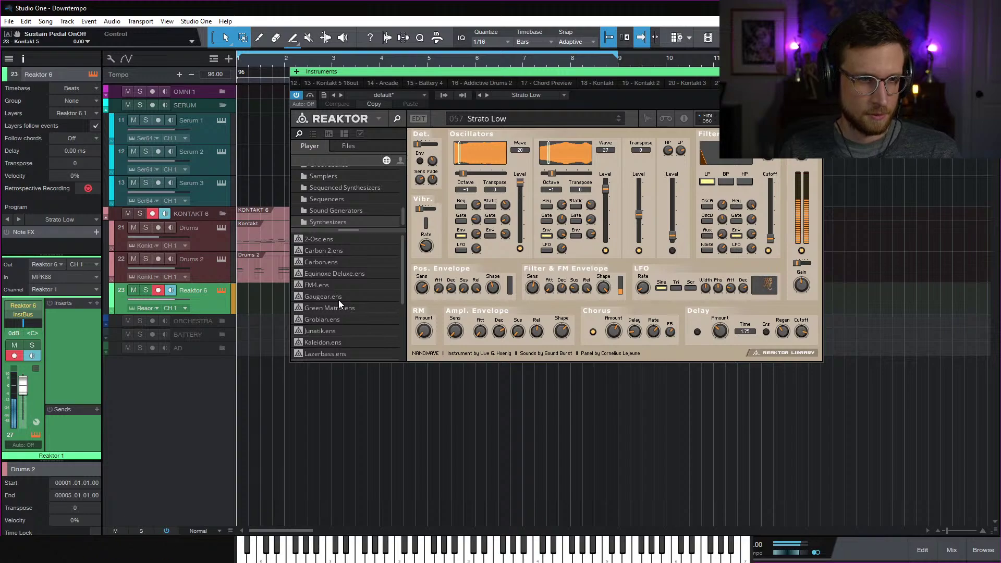
Load the Steam Pipe synthesizer ensemble, then compare its sound with and without reverb, leaving the reverb off
{"action": "scroll", "coordinate": [350, 312], "scroll_direction": "down", "scroll_amount": 2}
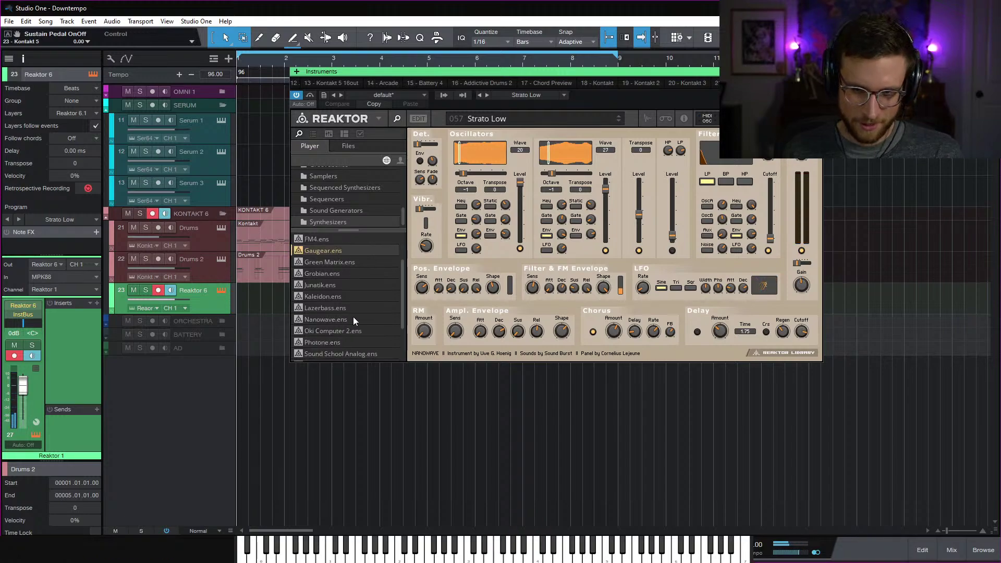
{"action": "scroll", "coordinate": [354, 320], "scroll_direction": "down", "scroll_amount": 1}
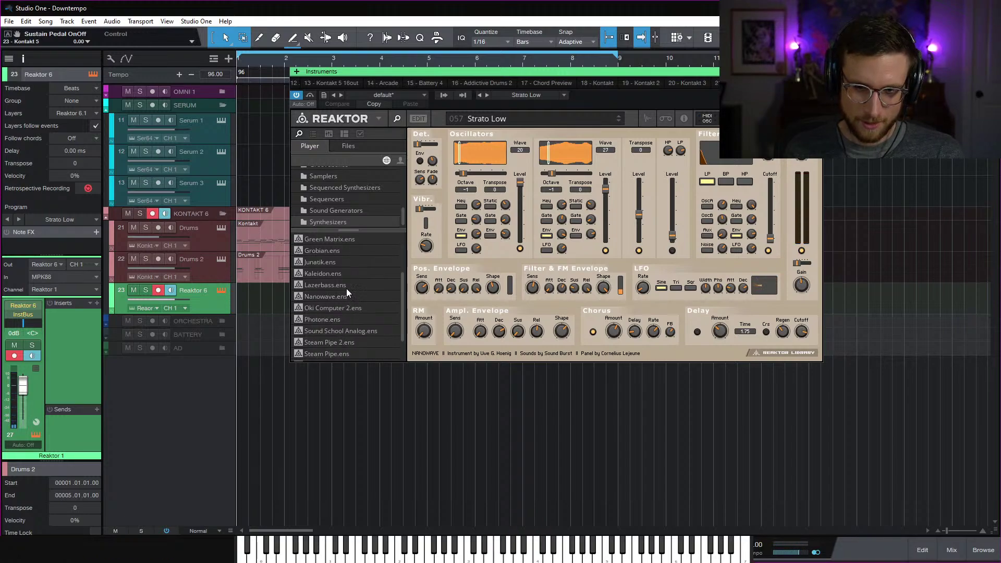
{"action": "left_click", "coordinate": [349, 318]}
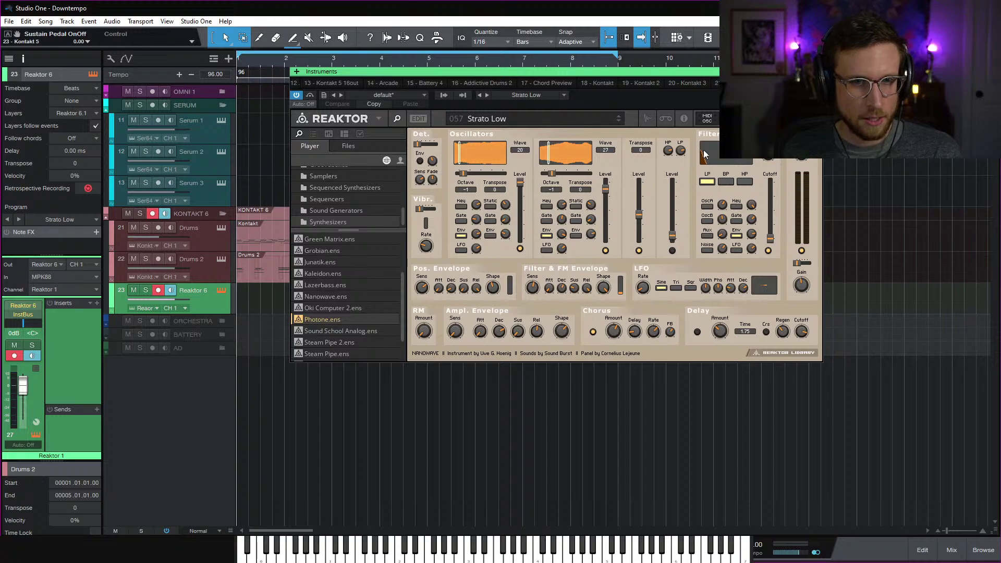
{"action": "scroll", "coordinate": [341, 316], "scroll_direction": "down", "scroll_amount": 1}
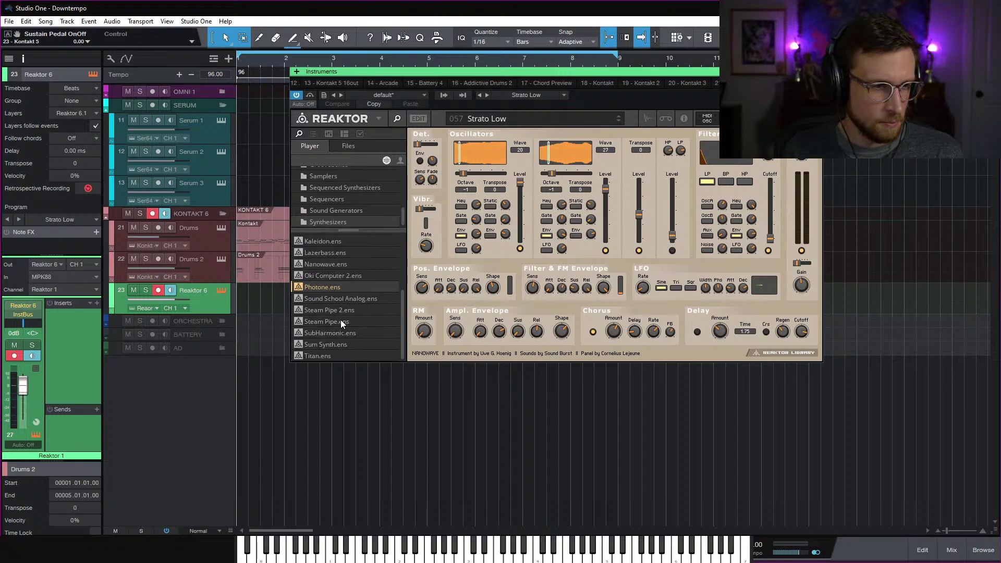
{"action": "double_click", "coordinate": [339, 320]}
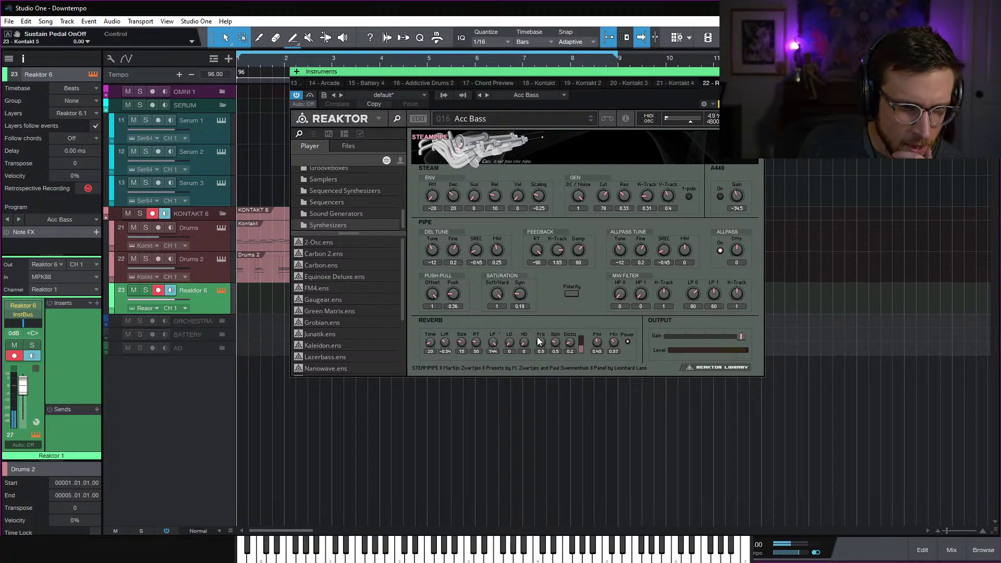
{"action": "left_click", "coordinate": [627, 340]}
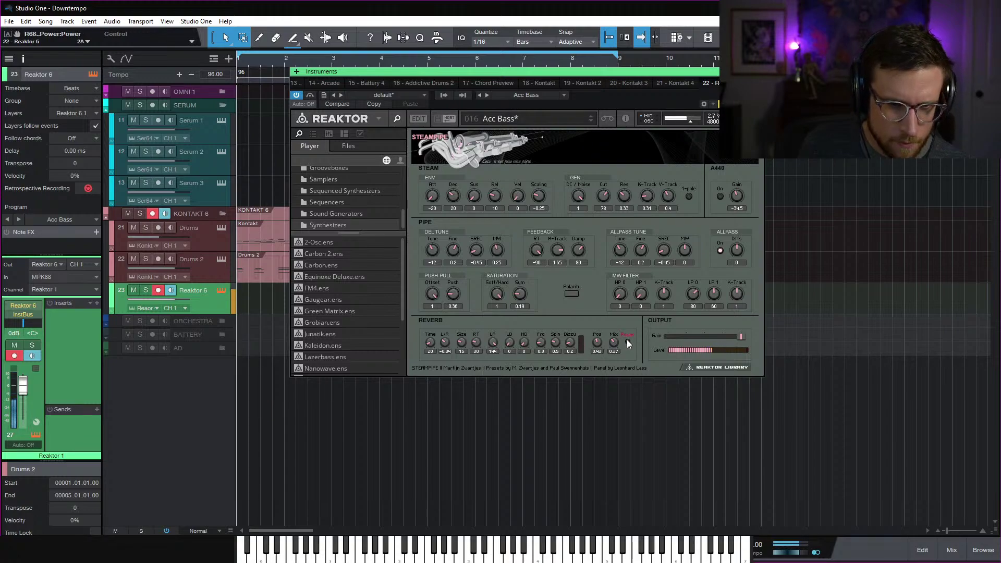
{"action": "left_click", "coordinate": [627, 342]}
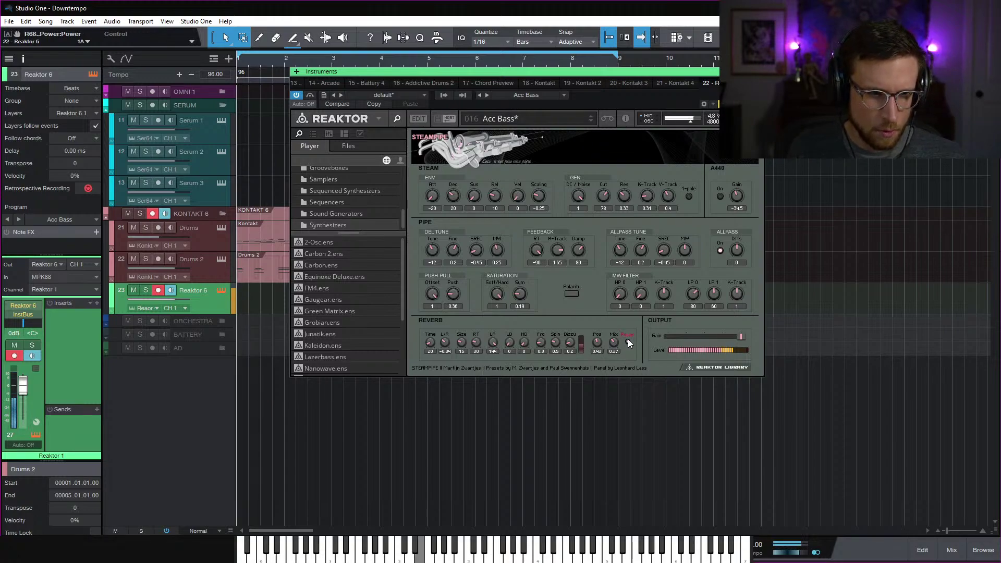
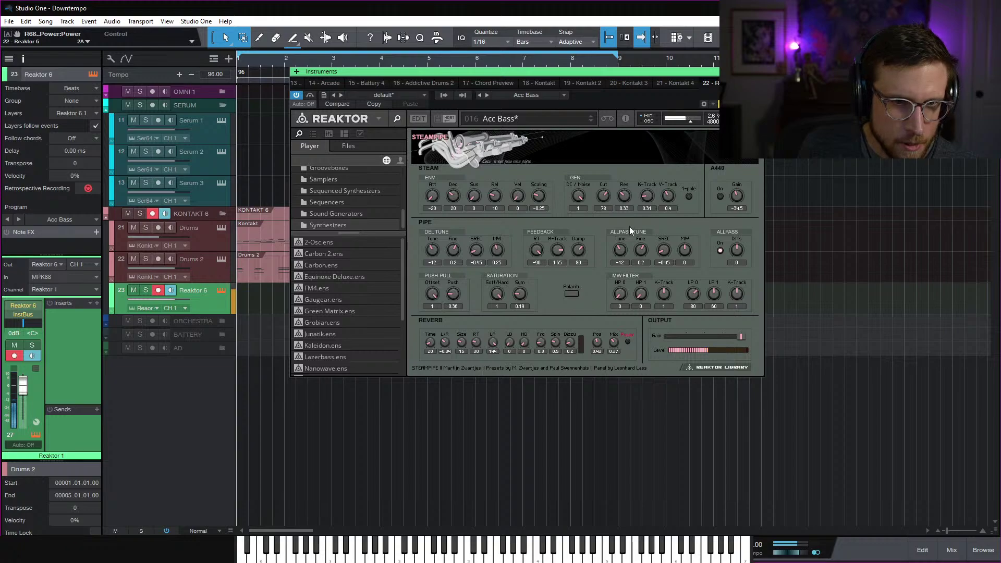
Close Reaktor, expand the OMNI 1 folder, and open the full patch browser of Omnisphere on Omni 1.1
{"action": "left_click", "coordinate": [760, 71]}
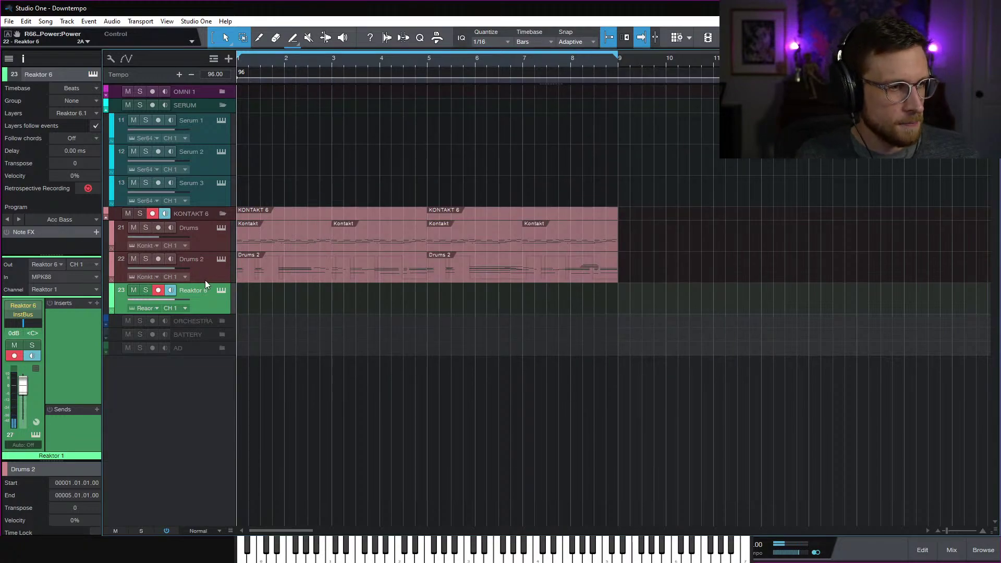
{"action": "left_click", "coordinate": [222, 92]}
{"action": "left_click", "coordinate": [217, 119]}
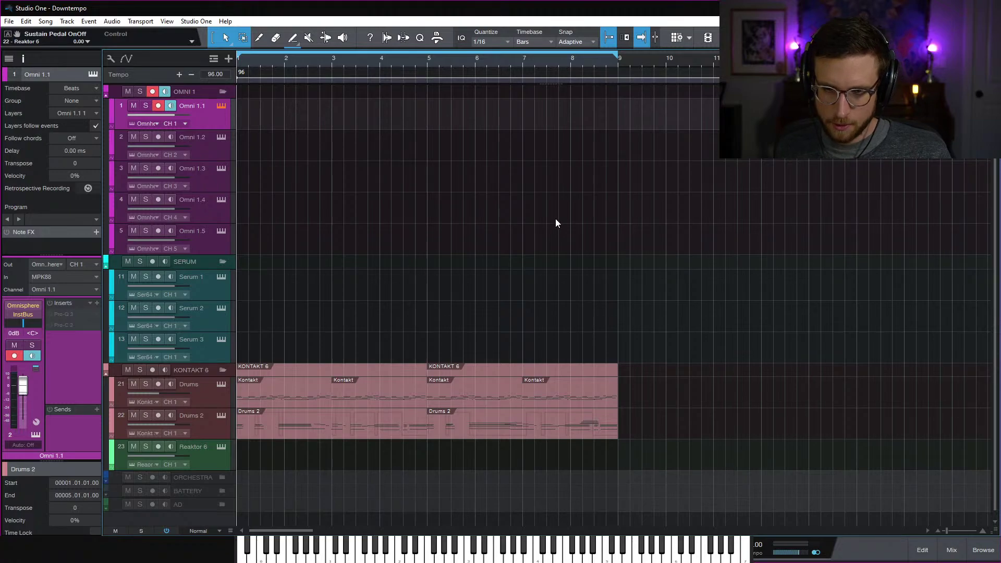
{"action": "key", "text": "F11"}
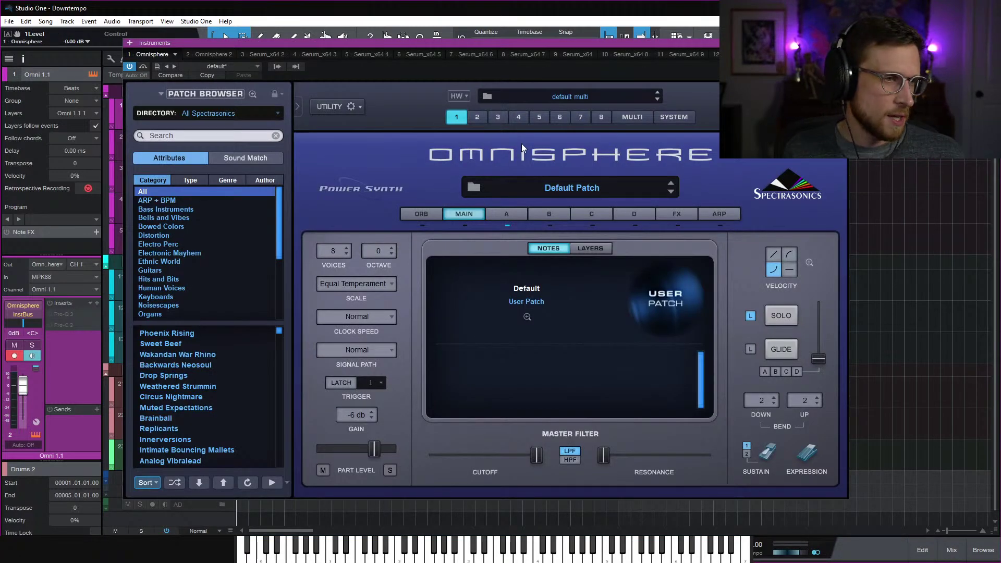
{"action": "left_click", "coordinate": [578, 186]}
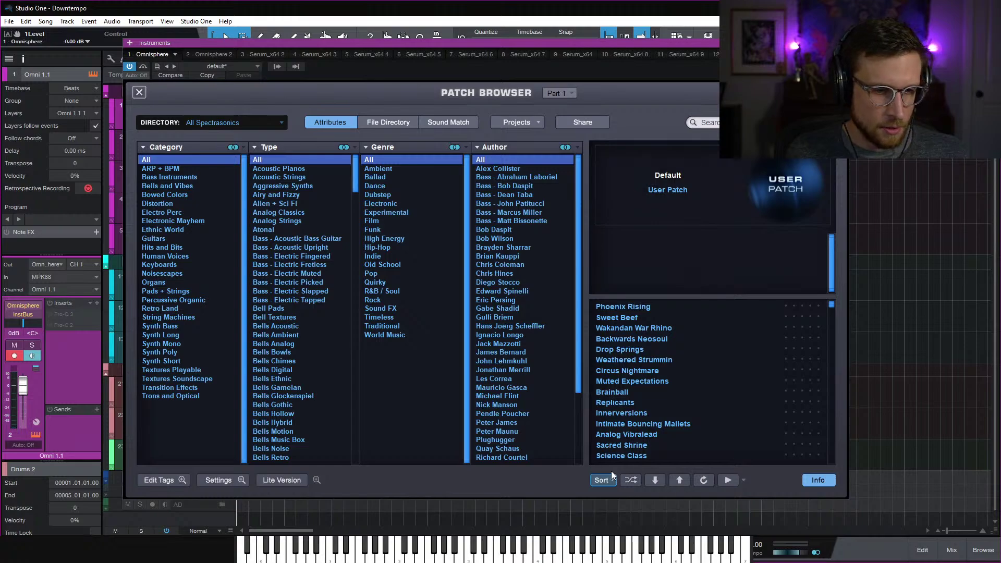
Shuffle the patch list across all Spectrasonics libraries and audition patches from Bipolar Swings down to Psychoacoustic Upright
{"action": "left_click", "coordinate": [630, 480]}
{"action": "left_click", "coordinate": [671, 306]}
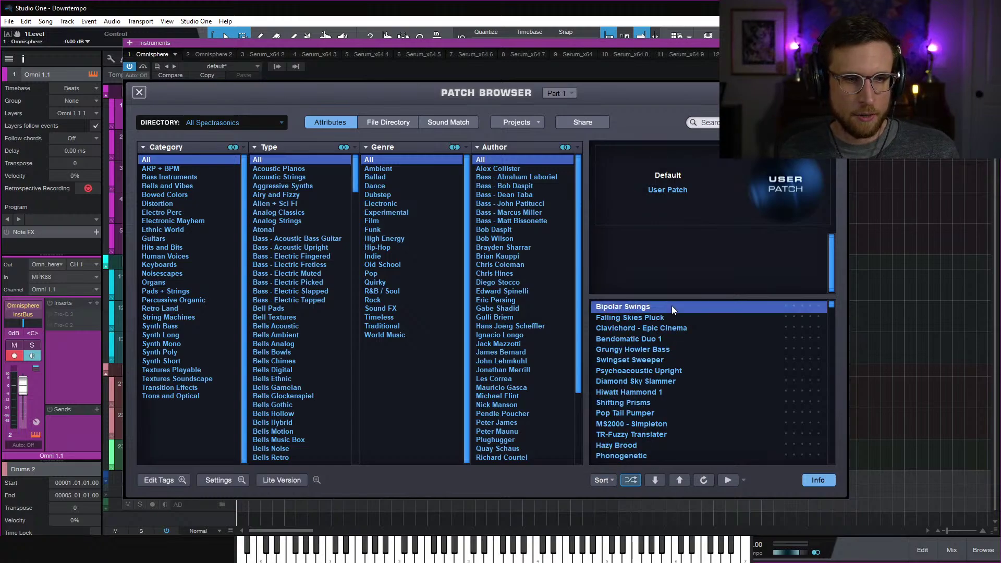
{"action": "left_click", "coordinate": [674, 316]}
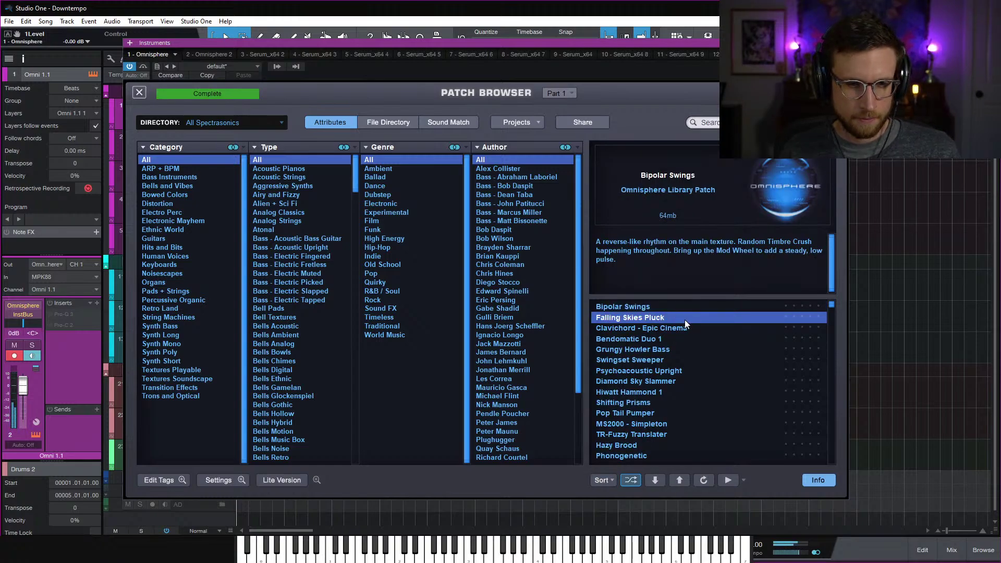
{"action": "left_click", "coordinate": [684, 328]}
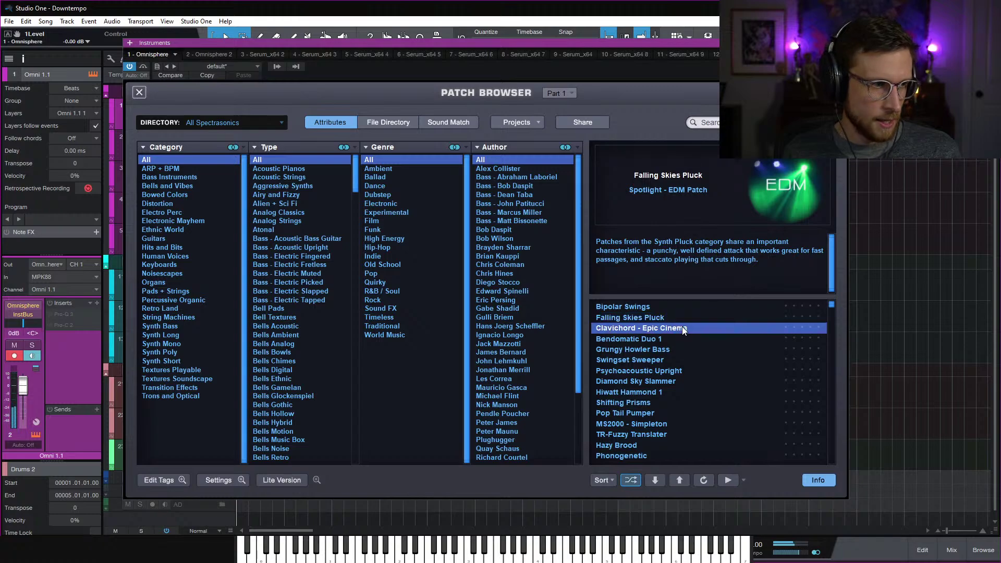
{"action": "left_click", "coordinate": [683, 339]}
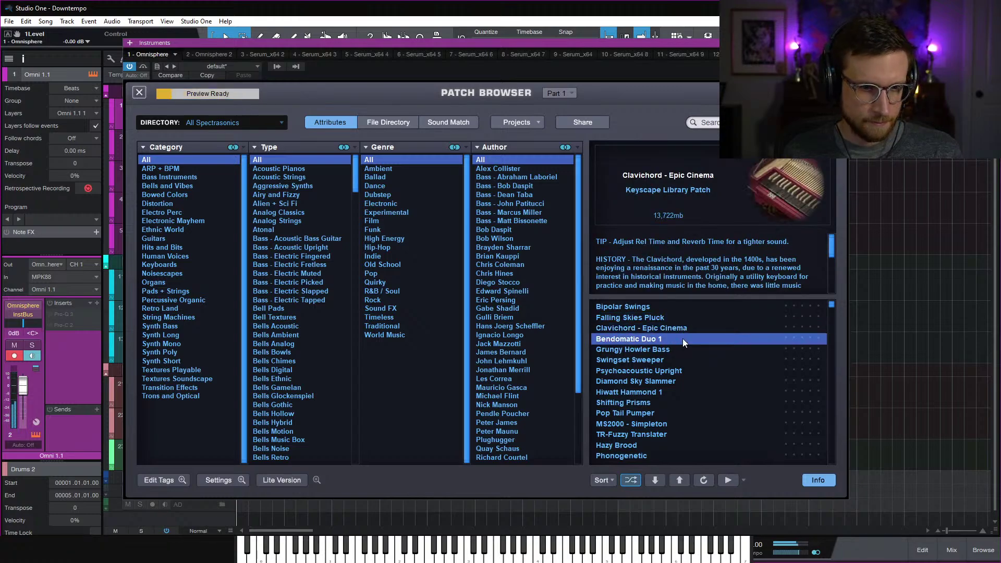
{"action": "left_click", "coordinate": [673, 350]}
{"action": "left_click", "coordinate": [660, 369]}
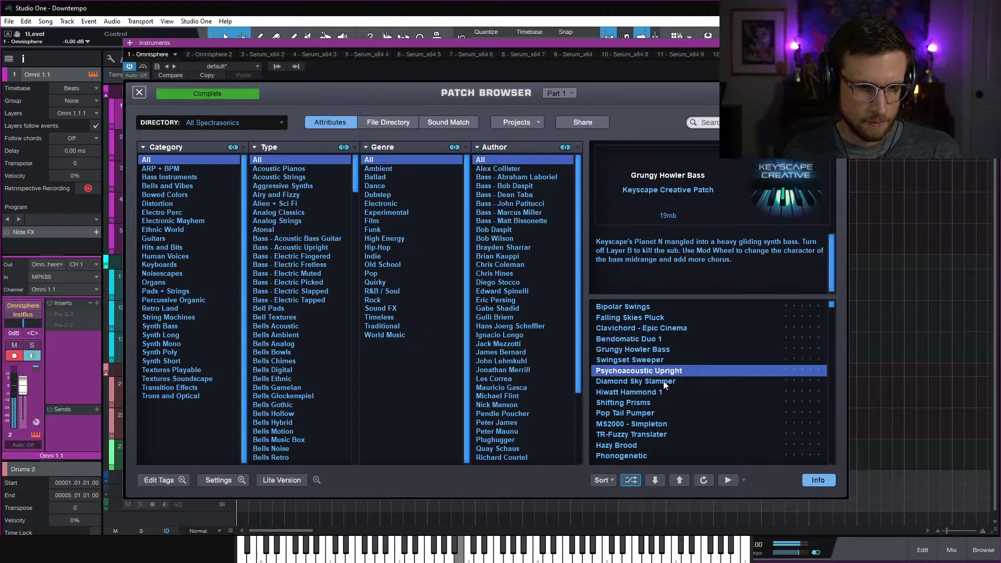
Audition more of the shuffled patches, including Diamond Sky Slammer, Shifting Prisms, TR-Fuzzy Translater, Choir Full Swell Ahs and Vallenato Seq Bass
{"action": "left_click", "coordinate": [663, 382]}
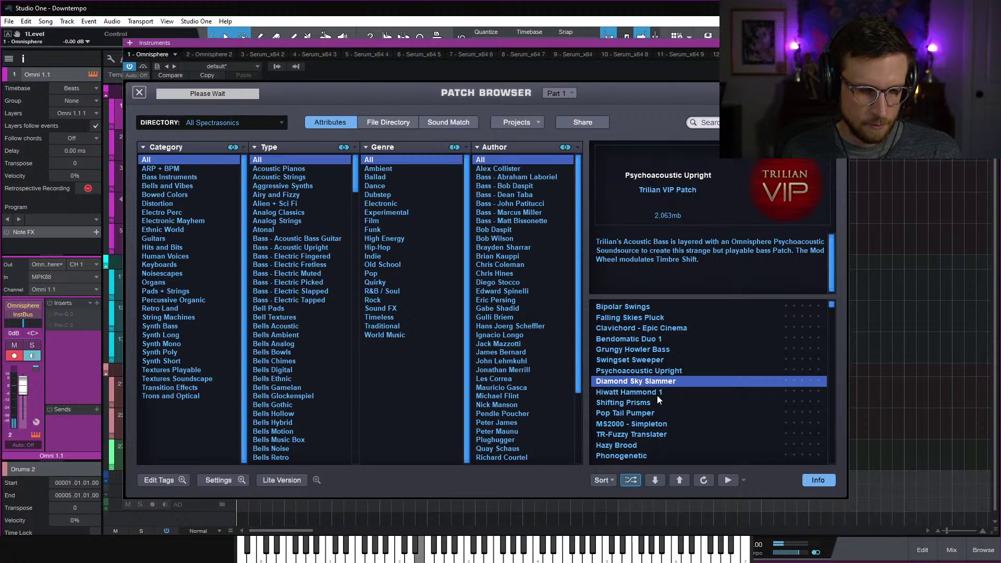
{"action": "left_click", "coordinate": [650, 403]}
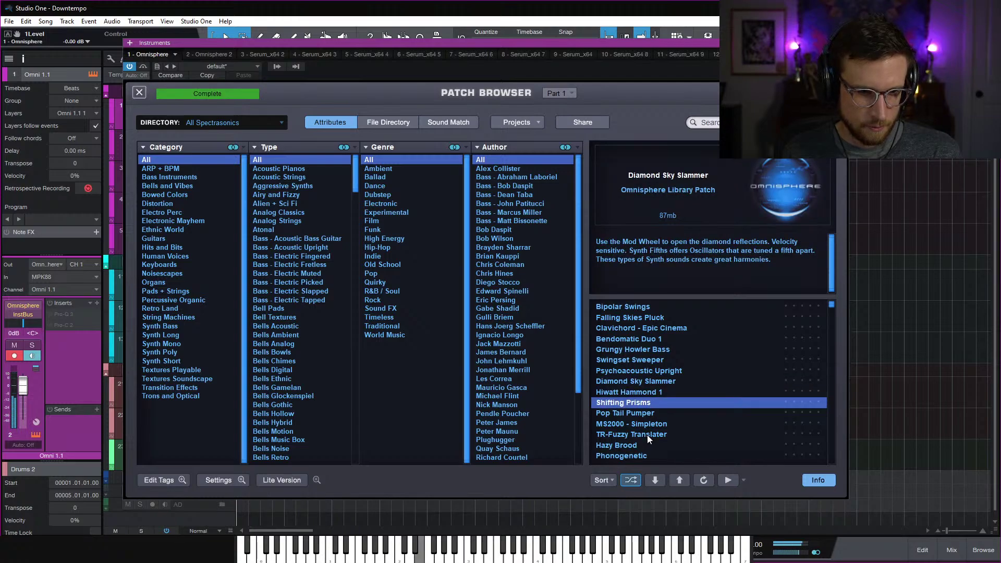
{"action": "left_click", "coordinate": [646, 435]}
{"action": "left_click", "coordinate": [644, 453]}
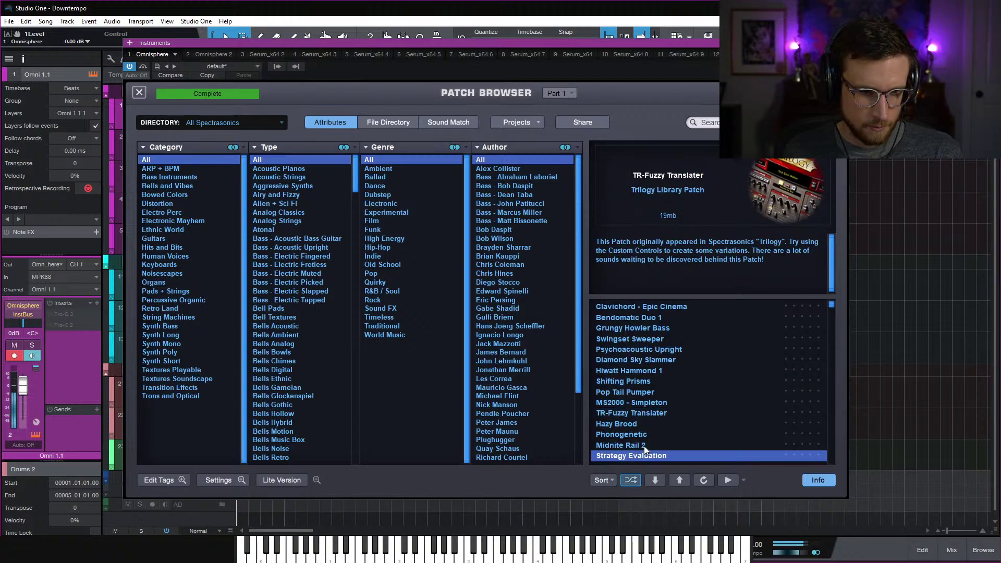
{"action": "left_click", "coordinate": [647, 414]}
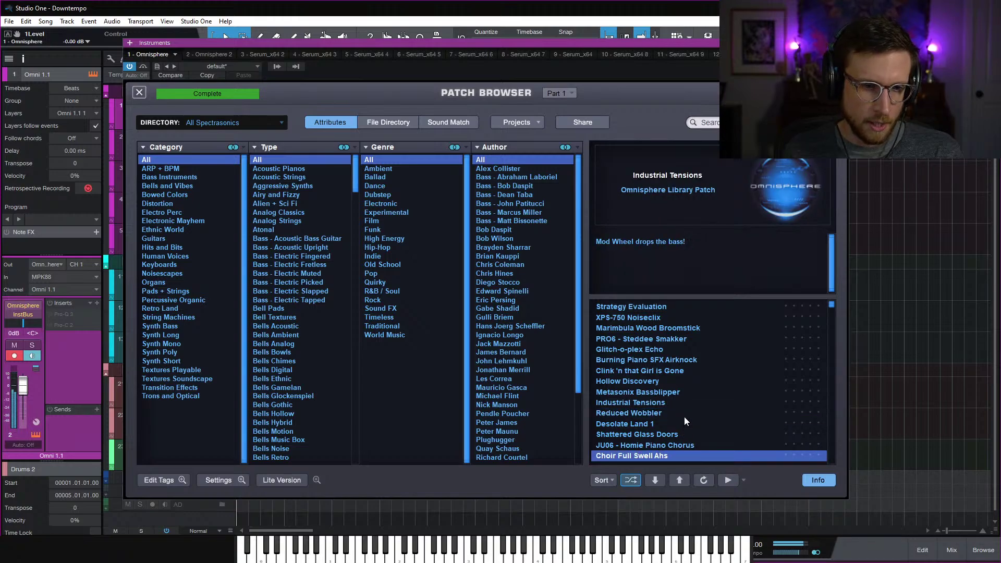
{"action": "scroll", "coordinate": [684, 417], "scroll_direction": "down", "scroll_amount": 7}
{"action": "left_click", "coordinate": [667, 391]}
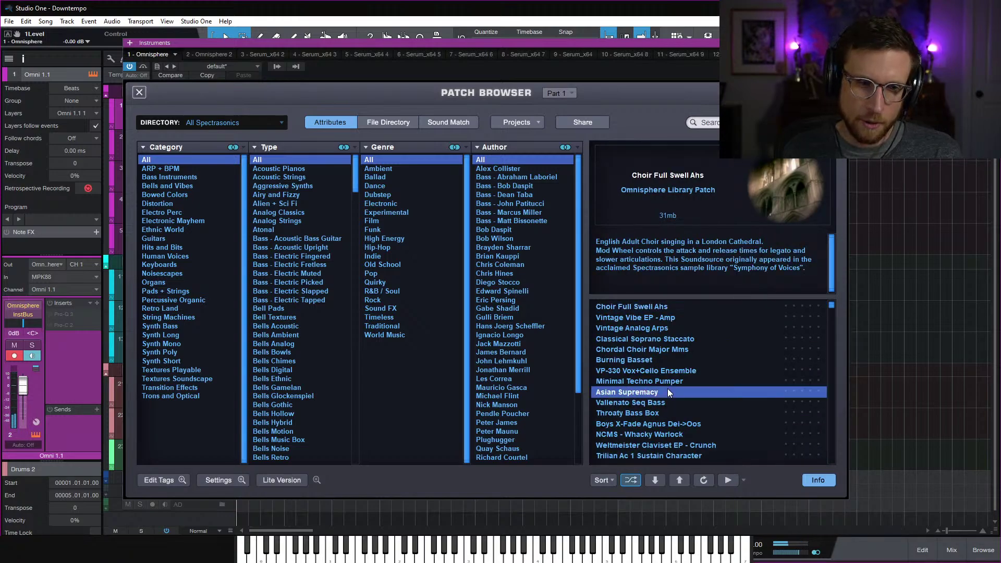
{"action": "left_click", "coordinate": [669, 402]}
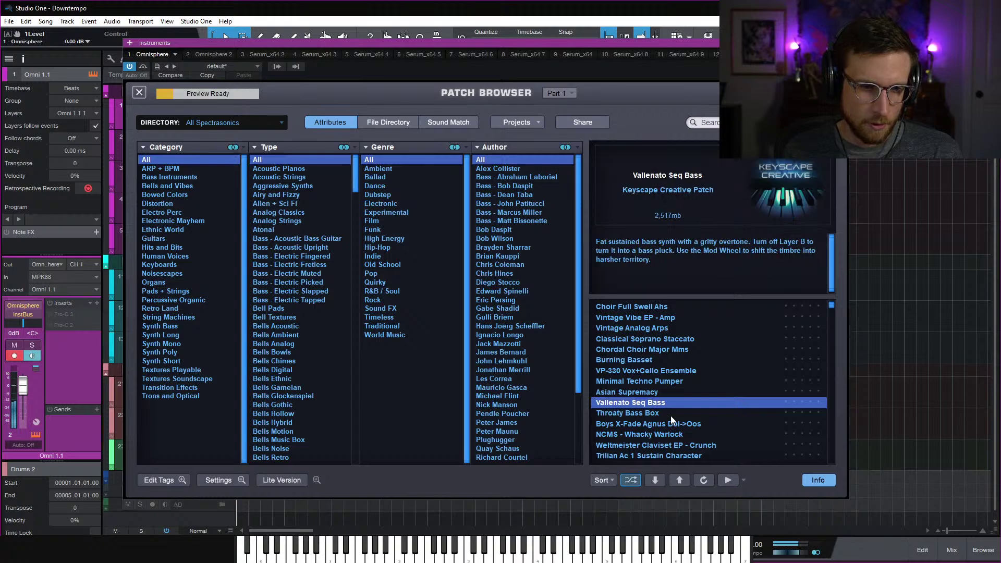
Switch the patch directory to Keyscape Creative and filter it to the Retro Land category
{"action": "left_click", "coordinate": [195, 125]}
{"action": "left_click", "coordinate": [255, 172]}
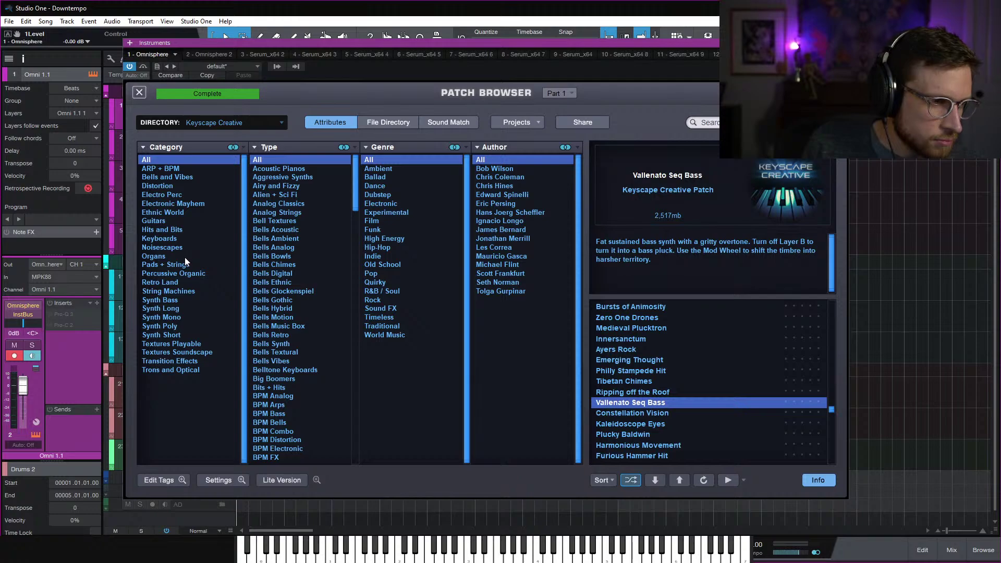
{"action": "left_click", "coordinate": [173, 283]}
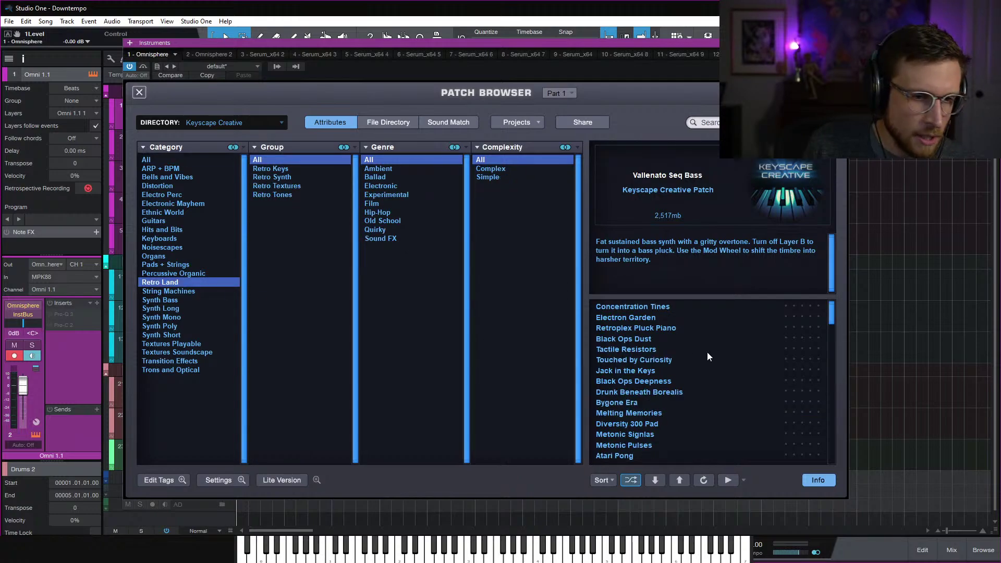
Audition the Retro Land patches Concentration Tines, Electron Garden, Retroplex Pluck Piano, Black Ops Dust and Tactile Resistors
{"action": "left_click", "coordinate": [670, 307]}
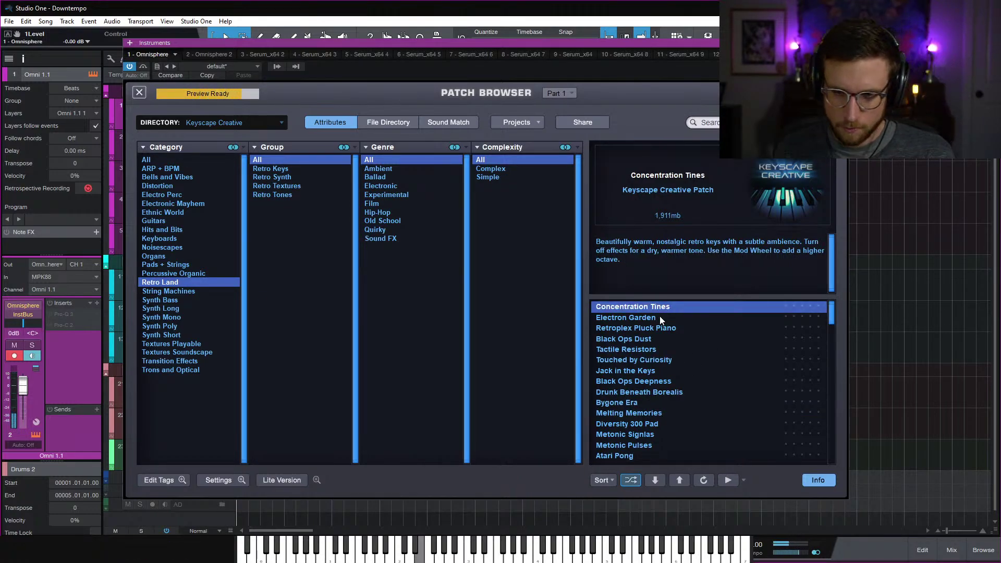
{"action": "left_click", "coordinate": [658, 317]}
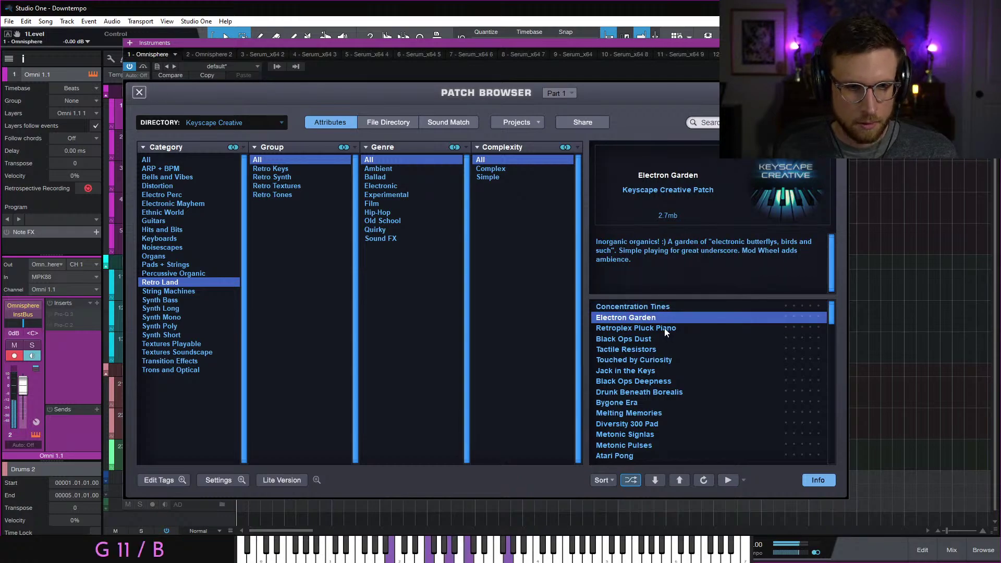
{"action": "left_click", "coordinate": [664, 327]}
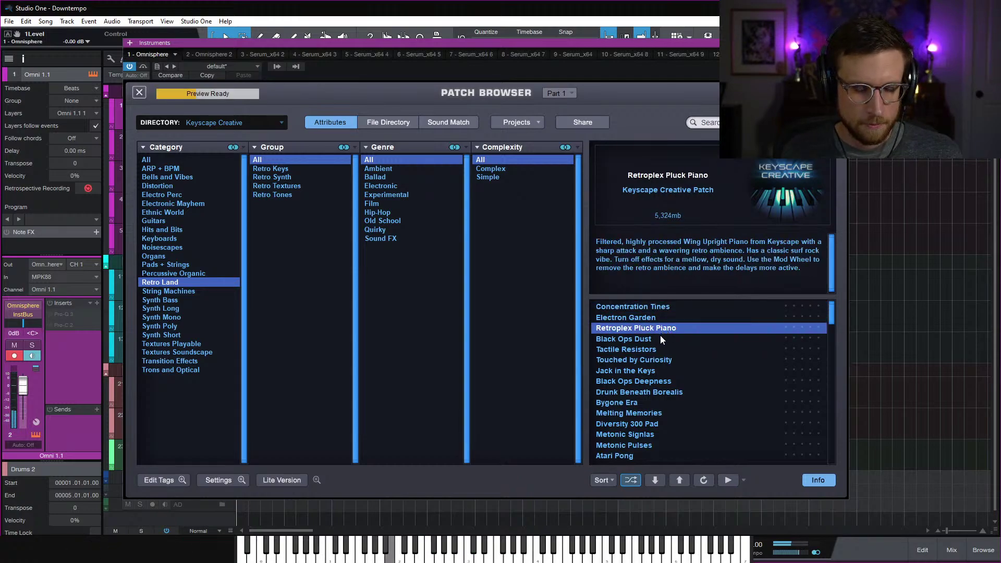
{"action": "left_click", "coordinate": [661, 339]}
{"action": "left_click", "coordinate": [665, 350]}
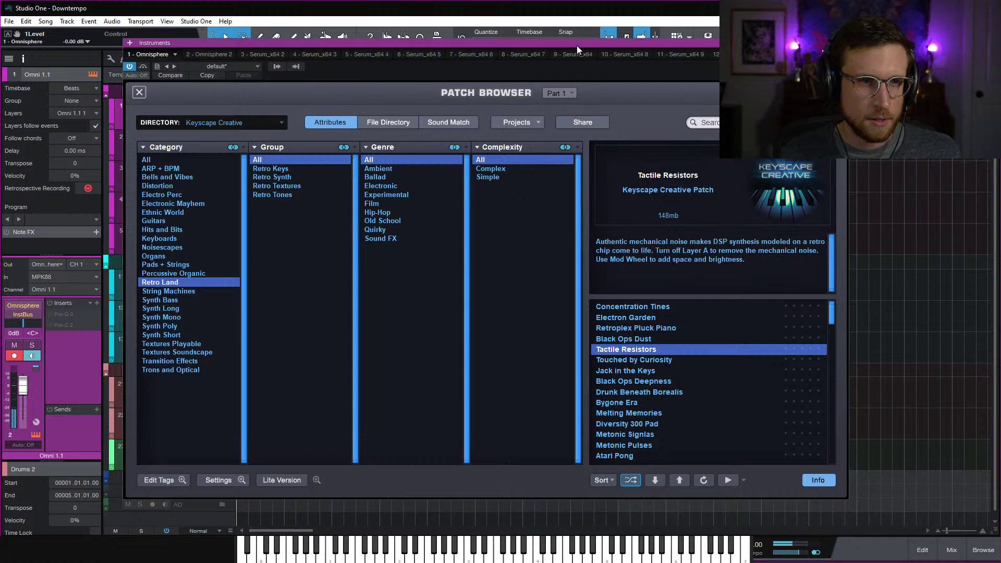
Move the instrument window off the arrangement and merge the Drums 2 events into one eight-bar event
{"action": "left_click_drag", "start_coordinate": [576, 46], "coordinate": [1000, 86]}
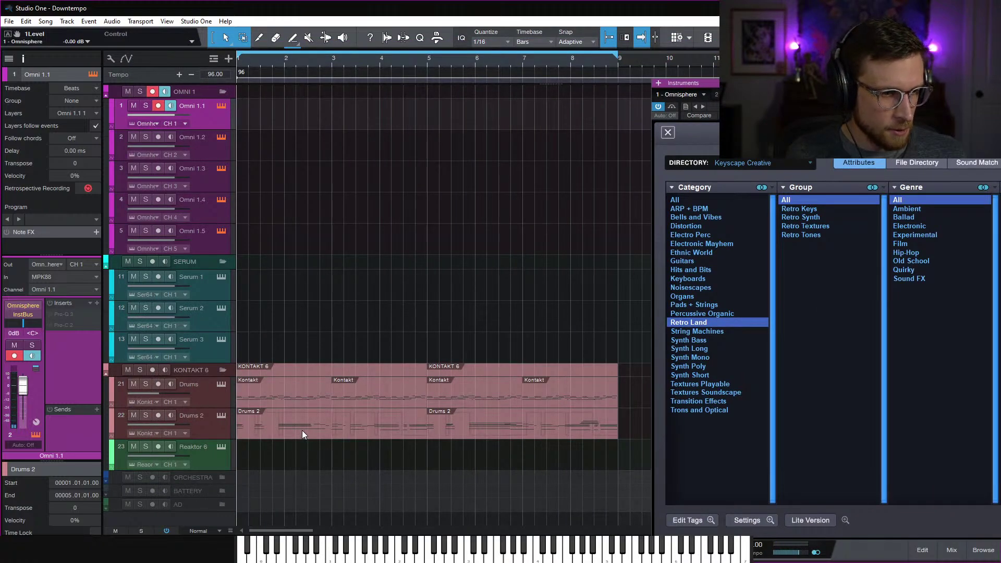
{"action": "mouse_move", "coordinate": [302, 430]}
{"action": "left_mouse_down"}
{"action": "mouse_move", "coordinate": [307, 308]}
{"action": "mouse_move", "coordinate": [294, 139]}
{"action": "mouse_move", "coordinate": [288, 423]}
{"action": "left_mouse_up"}
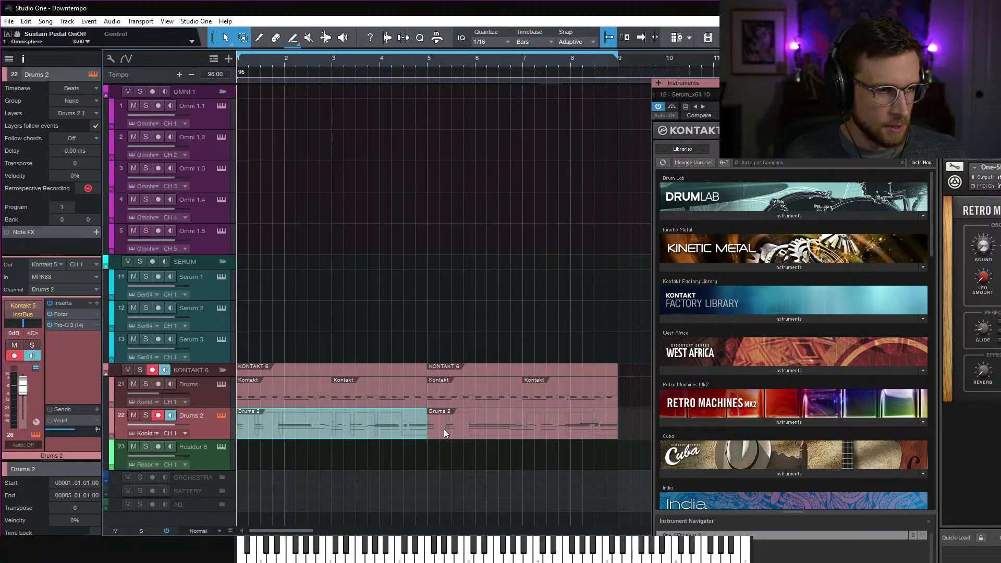
{"action": "key", "text": "g"}
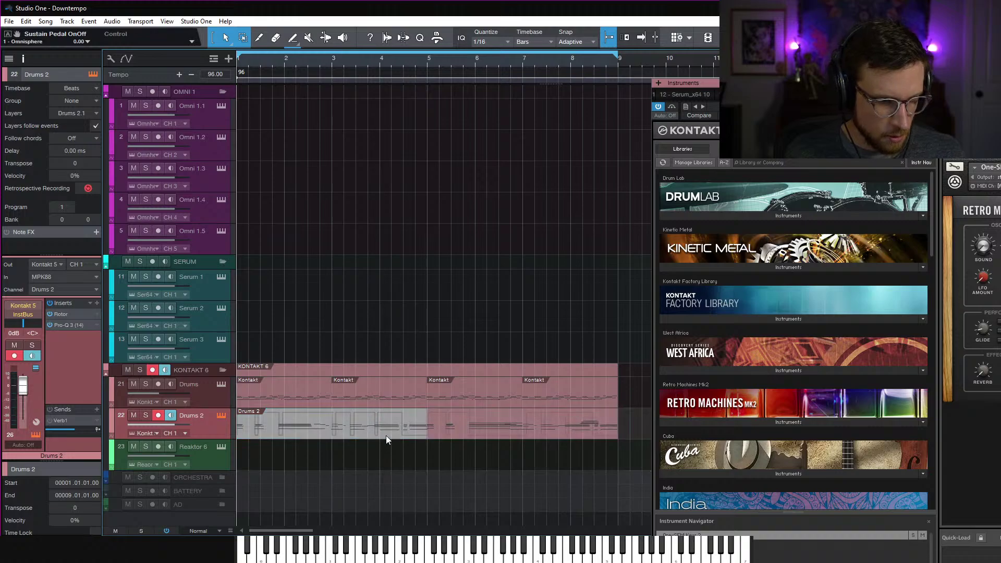
Try placing Drums 2 events on the Omni 1.1 and Serum 2 tracks, and undo both placements
{"action": "left_click_drag", "start_coordinate": [391, 438], "coordinate": [346, 110]}
{"action": "left_click", "coordinate": [452, 314]}
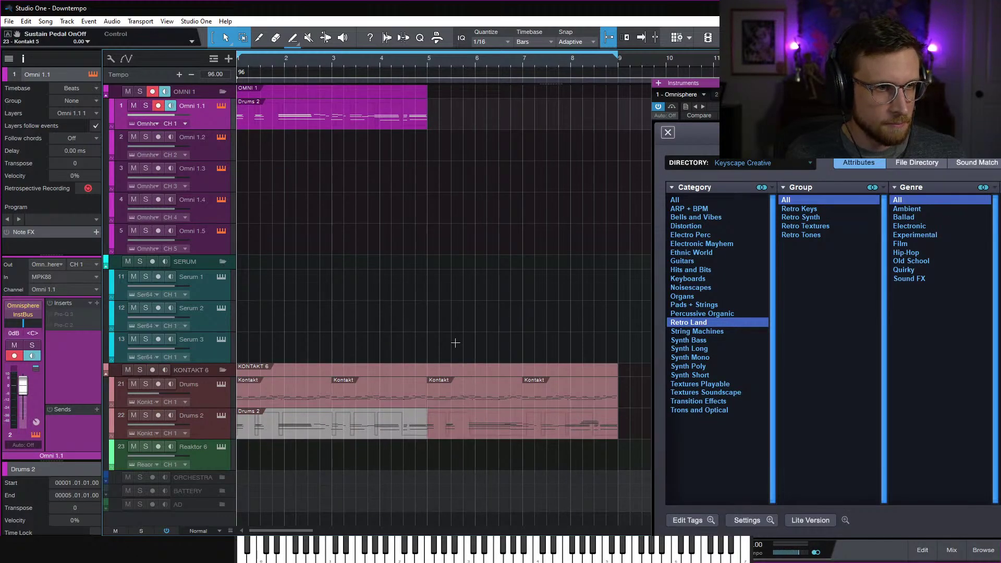
{"action": "left_click_drag", "start_coordinate": [468, 431], "coordinate": [458, 316]}
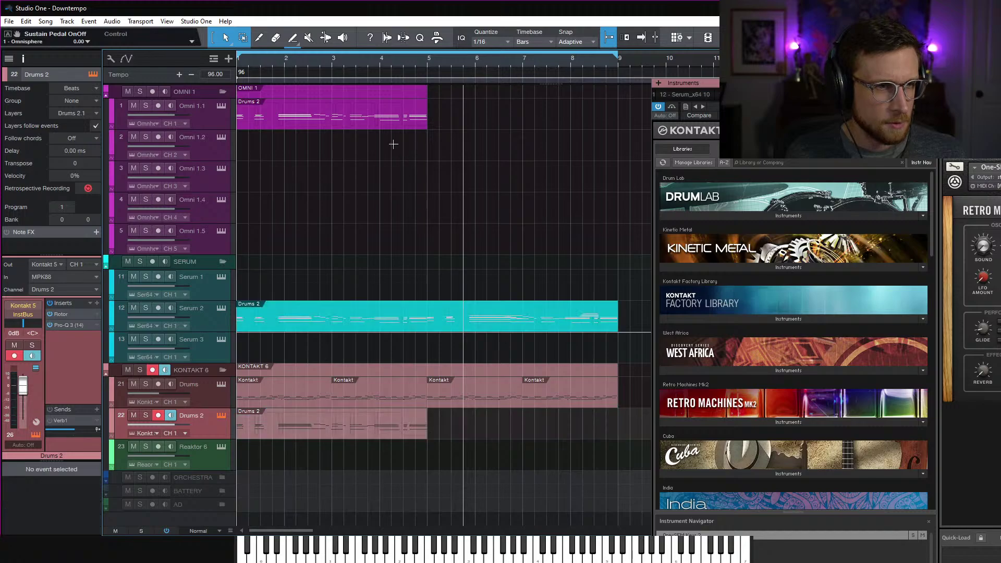
{"action": "key", "text": "ctrl+z"}
{"action": "key", "text": "ctrl+z"}
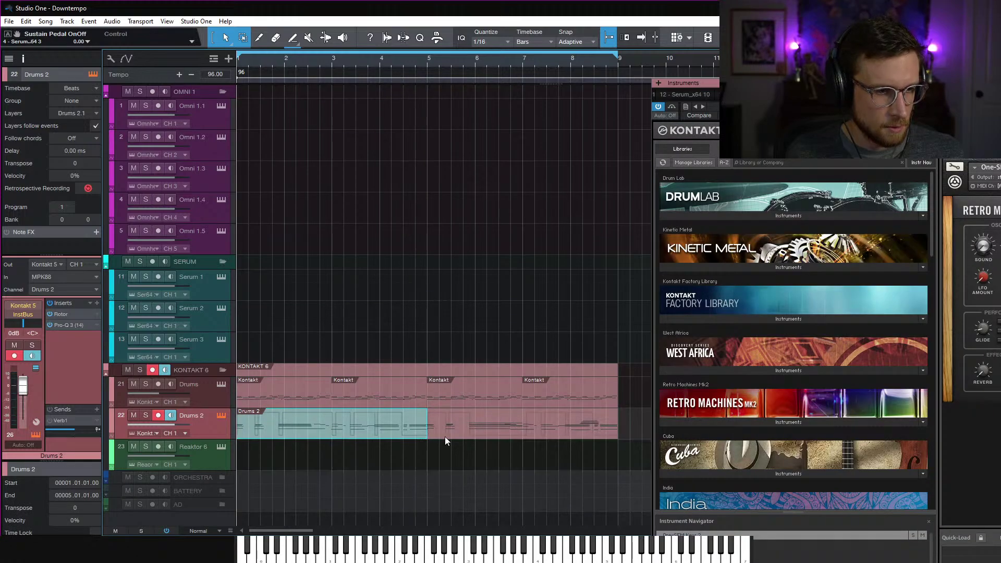
Copy the eight-bar Drums 2 event onto the Omni 1.1 track and start playback
{"action": "left_click_drag", "start_coordinate": [445, 433], "coordinate": [346, 122]}
{"action": "key", "text": "ctrl+z"}
{"action": "key", "text": "ctrl+y"}
{"action": "left_click", "coordinate": [397, 436]}
{"action": "key", "text": "Delete"}
{"action": "left_click", "coordinate": [388, 443]}
{"action": "key", "text": "space"}
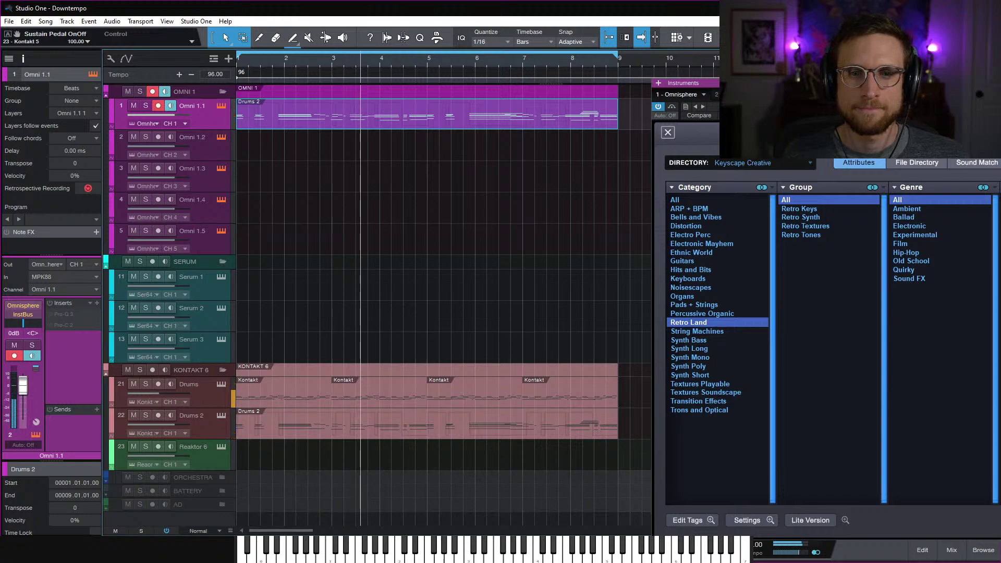
Bring the Omnisphere window back into view, load the Jack in the Keys patch and close the full patch browser
{"action": "left_click_drag", "start_coordinate": [878, 84], "coordinate": [676, 56]}
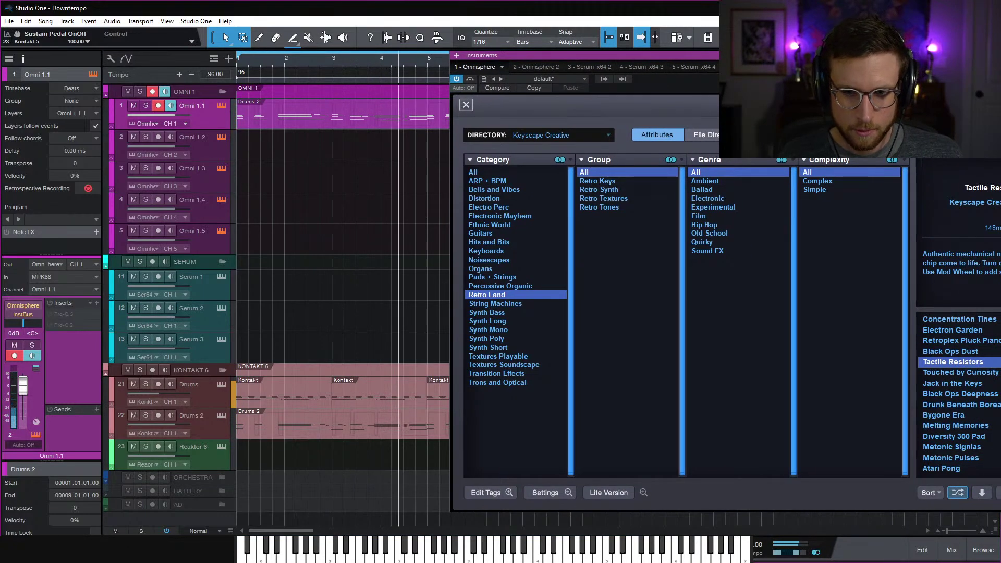
{"action": "left_click", "coordinate": [990, 384]}
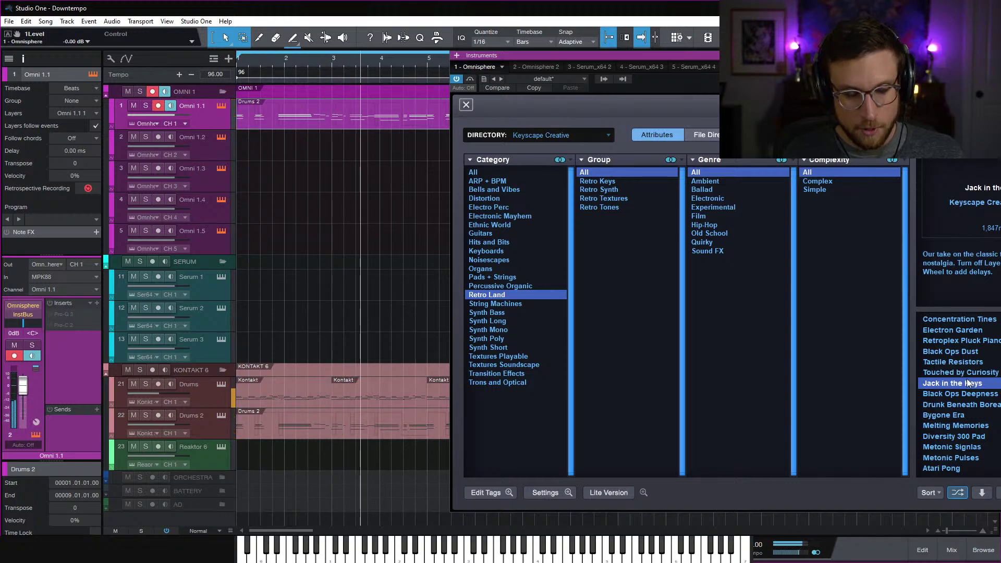
{"action": "left_click", "coordinate": [466, 105]}
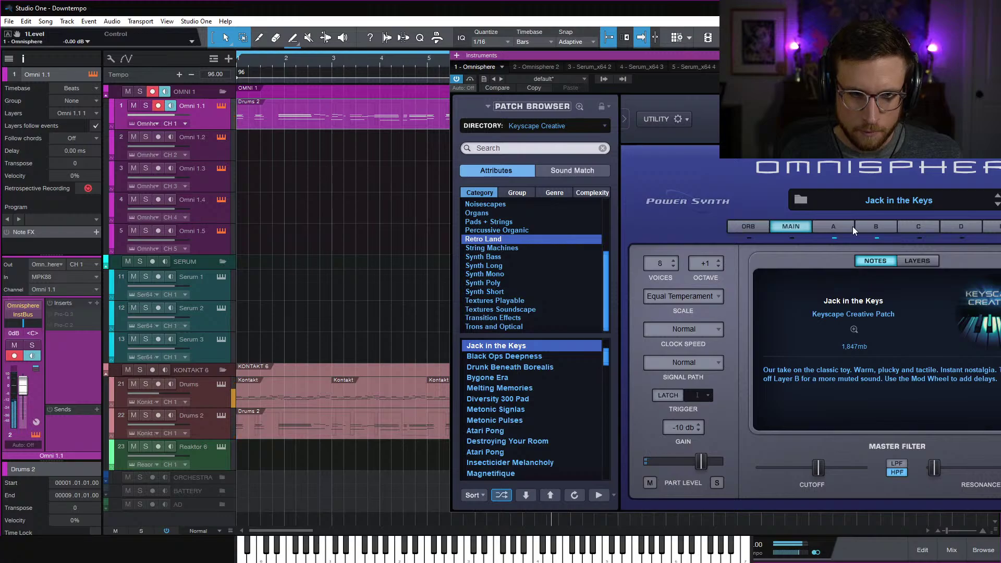
Inspect the oscillator settings of layers A and B of Jack in the Keys, and close the instrument window
{"action": "left_click", "coordinate": [839, 223]}
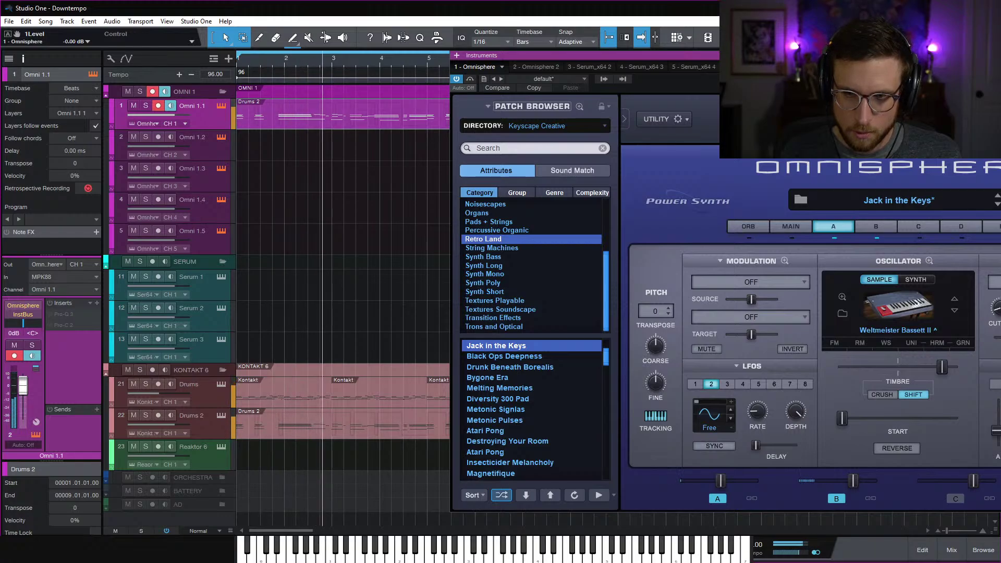
{"action": "left_click", "coordinate": [879, 227]}
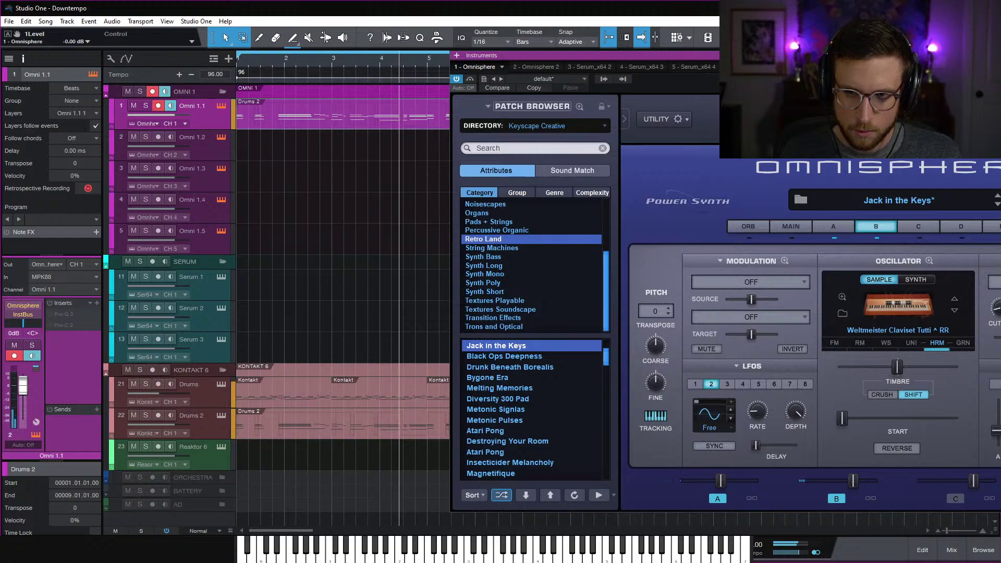
{"action": "left_click", "coordinate": [832, 224]}
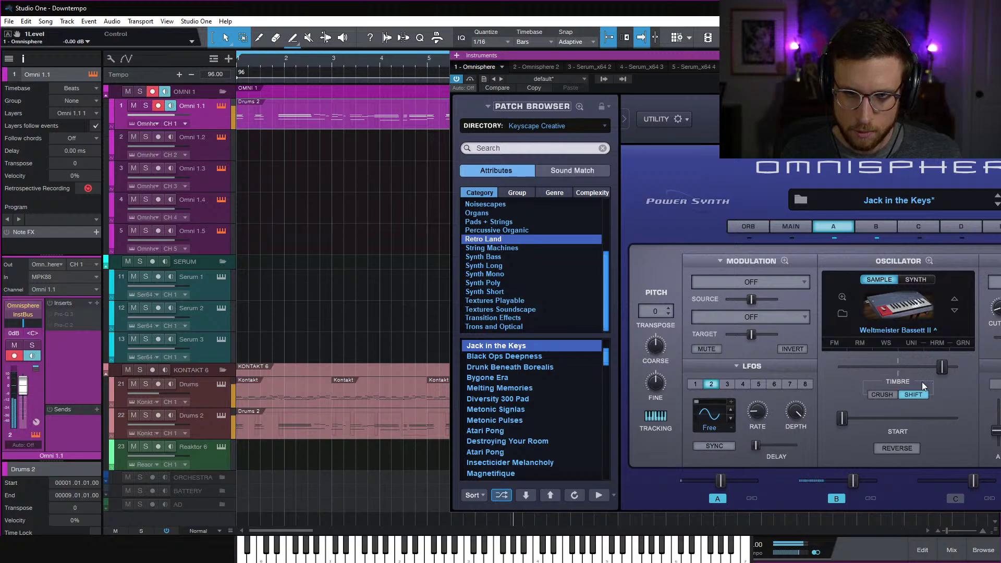
{"action": "key", "text": "F11"}
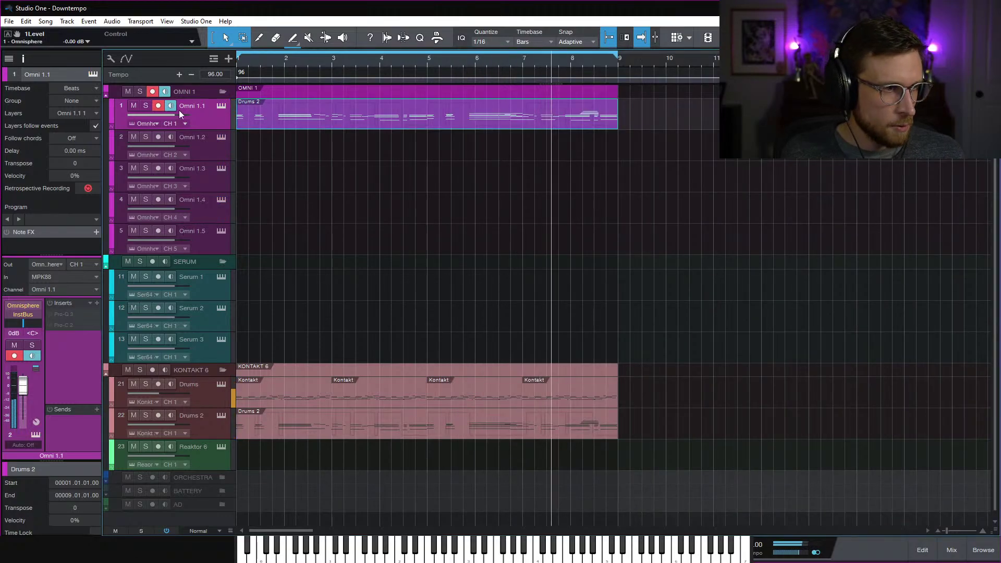
Enable the Pro-Q 3 insert on Omni 1.1 and raise its low cut to about 310 Hz
{"action": "right_click", "coordinate": [72, 315]}
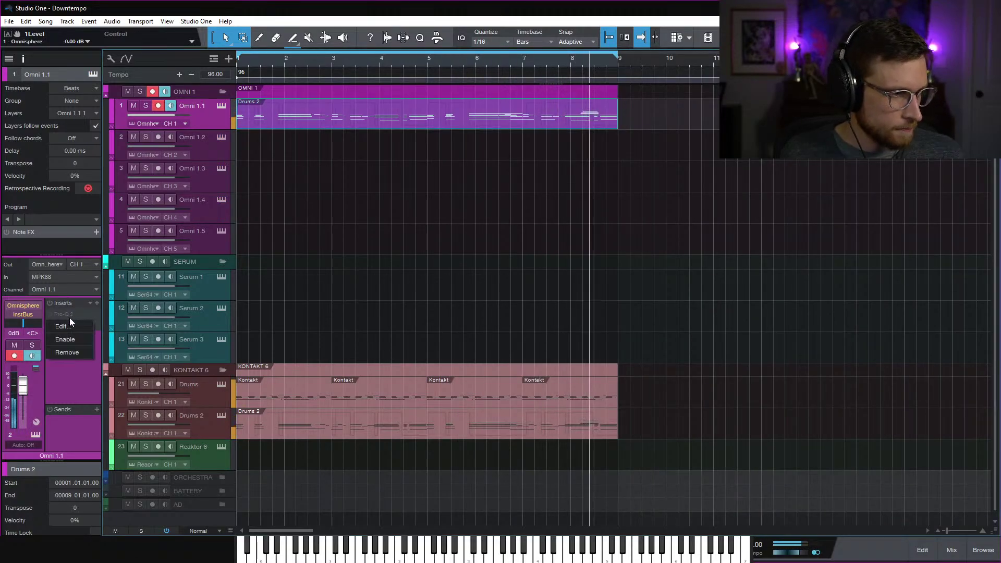
{"action": "left_click", "coordinate": [83, 337]}
{"action": "left_click", "coordinate": [69, 314]}
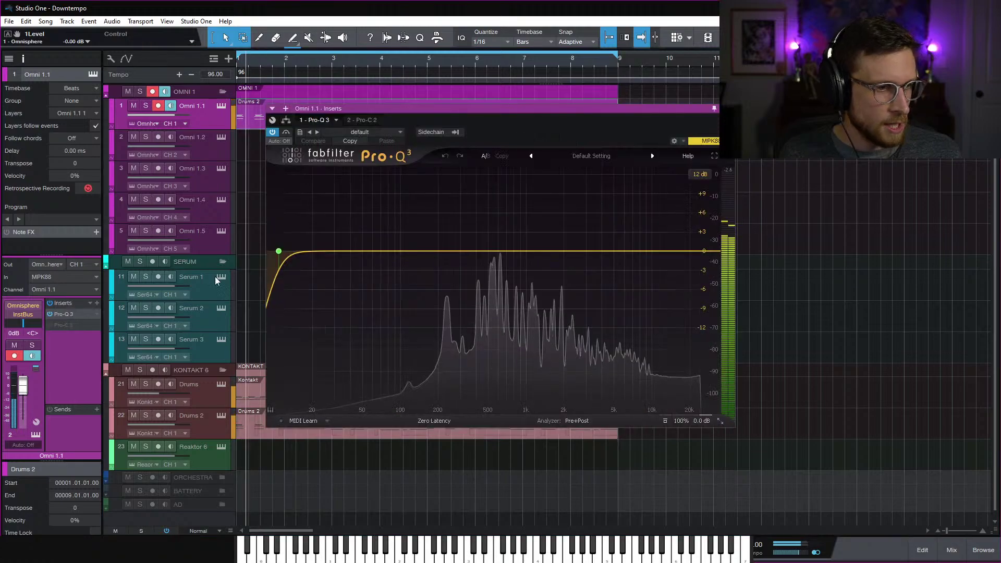
{"action": "left_click_drag", "start_coordinate": [279, 253], "coordinate": [460, 272]}
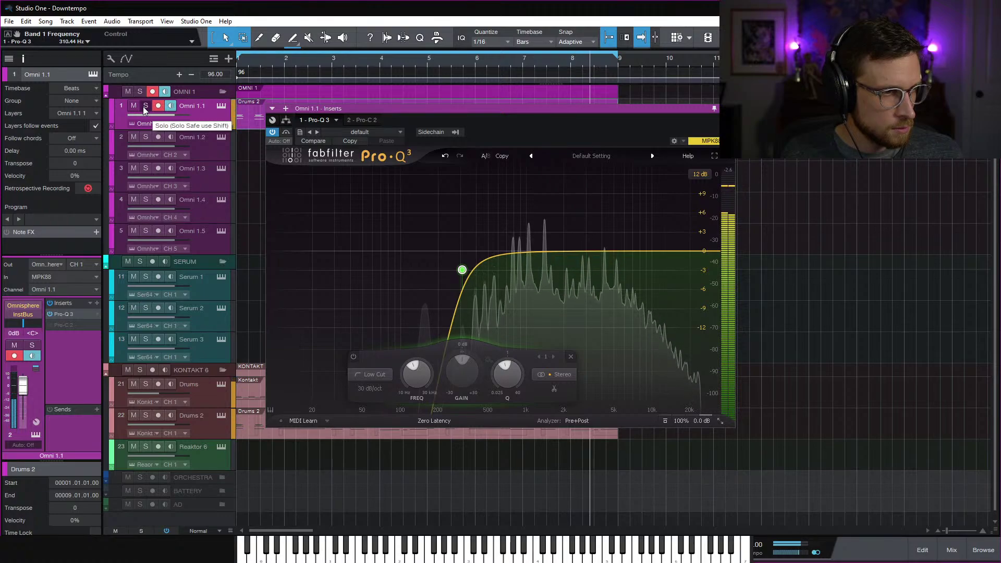
Add a Verb1 send to Omni 1.1 and lower the high cut in Verb1's Pro-R post EQ to about 3595 Hz
{"action": "left_click", "coordinate": [96, 409]}
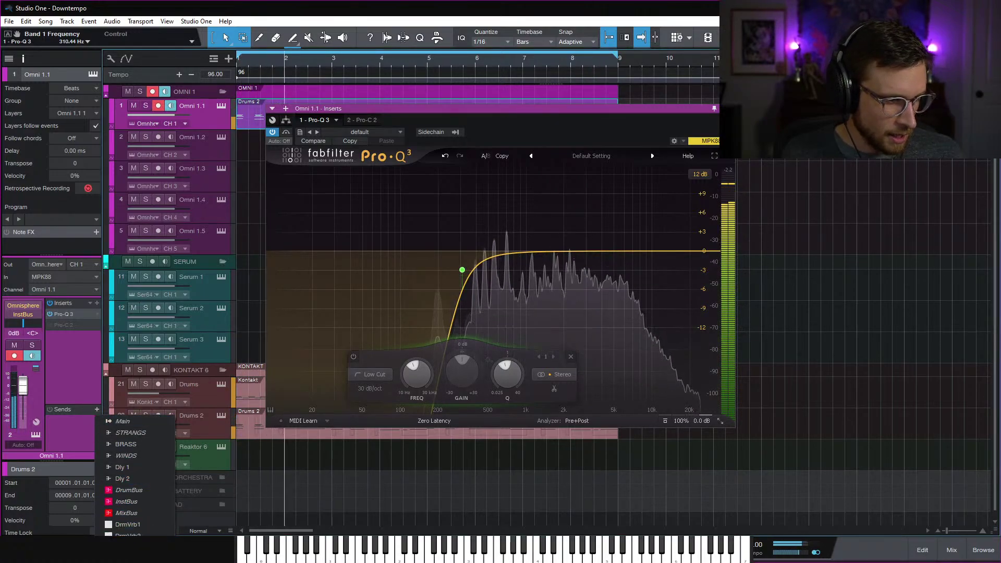
{"action": "left_click", "coordinate": [136, 523]}
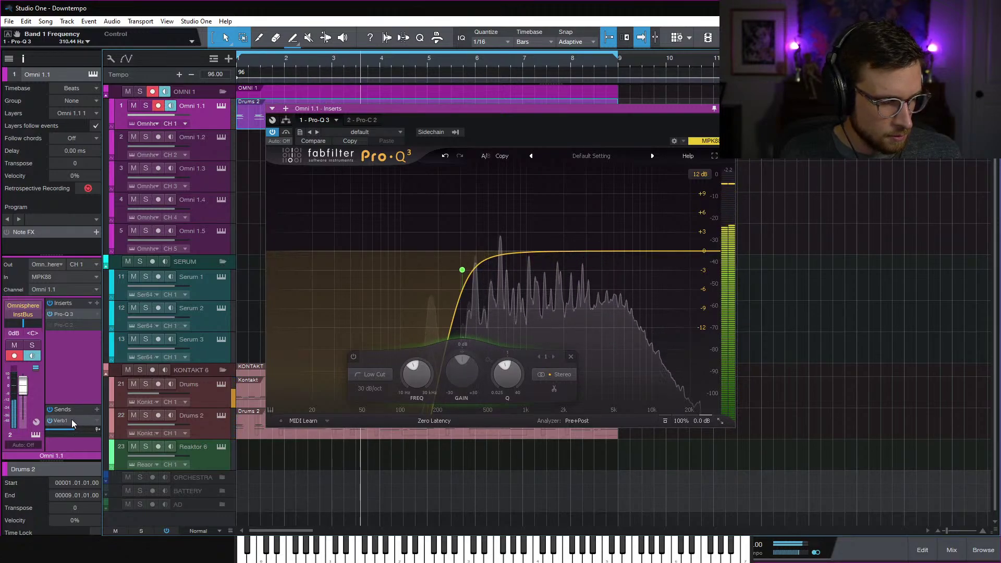
{"action": "mouse_move", "coordinate": [462, 272]}
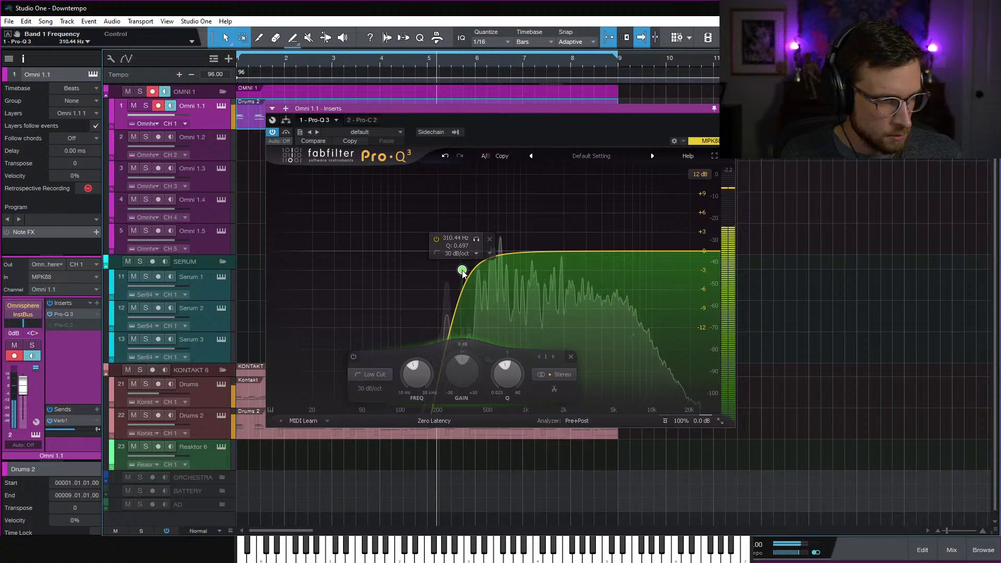
{"action": "double_click", "coordinate": [72, 420]}
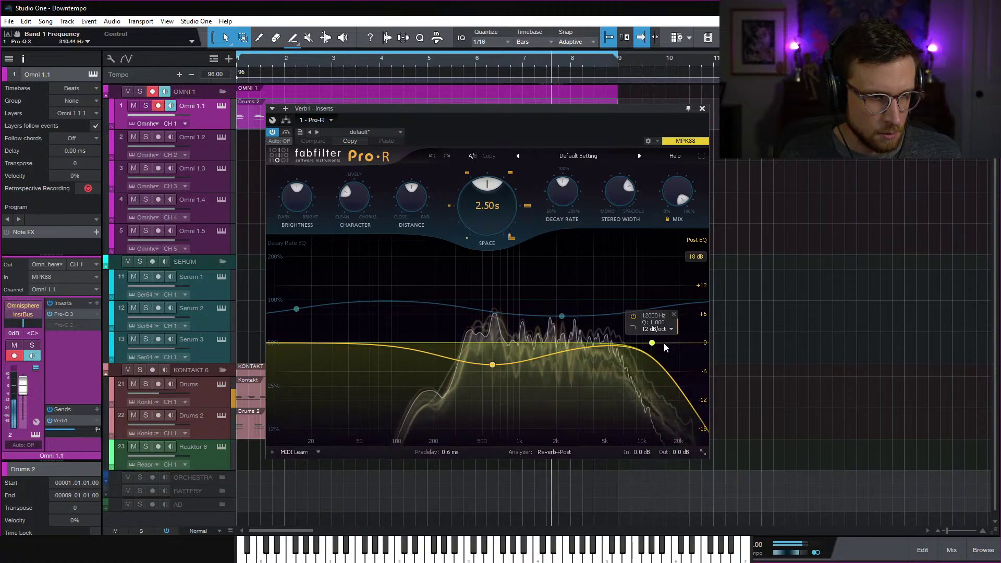
{"action": "left_click_drag", "start_coordinate": [651, 342], "coordinate": [588, 360]}
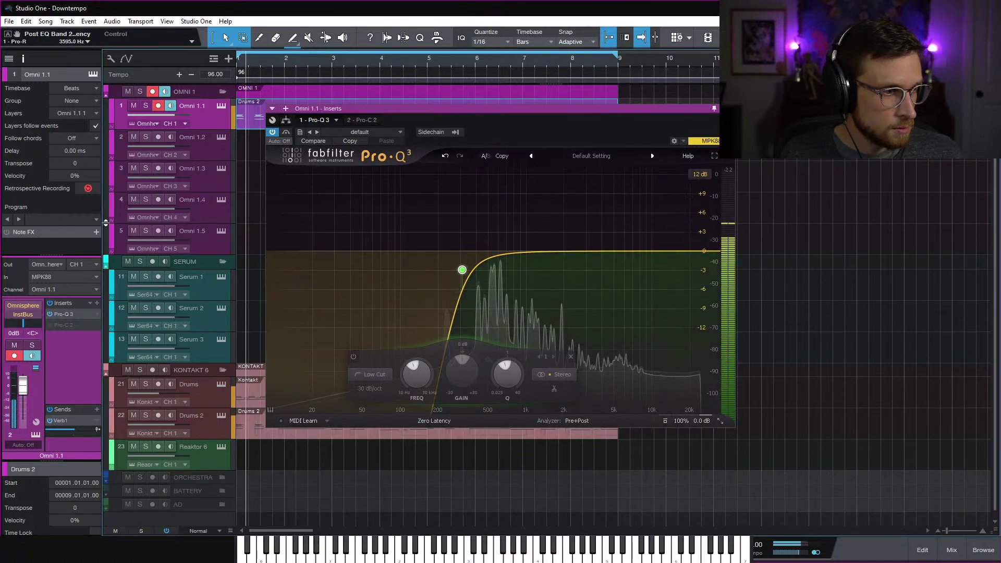
Lower the Omni 1.1 channel volume to -10.1 dB and raise its Pro-Q 3 low cut to about 617 Hz
{"action": "left_click", "coordinate": [207, 124]}
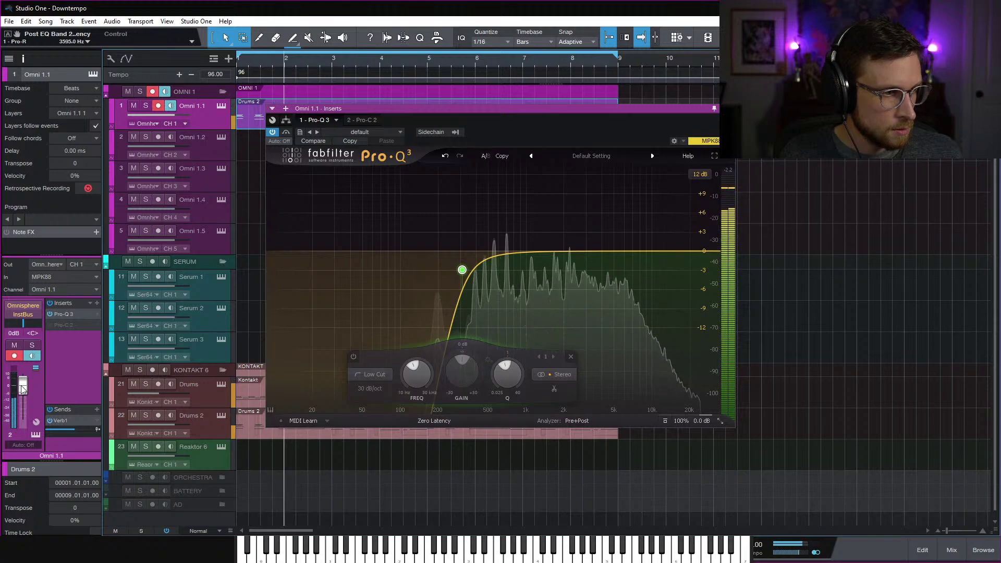
{"action": "left_click_drag", "start_coordinate": [22, 388], "coordinate": [23, 399]}
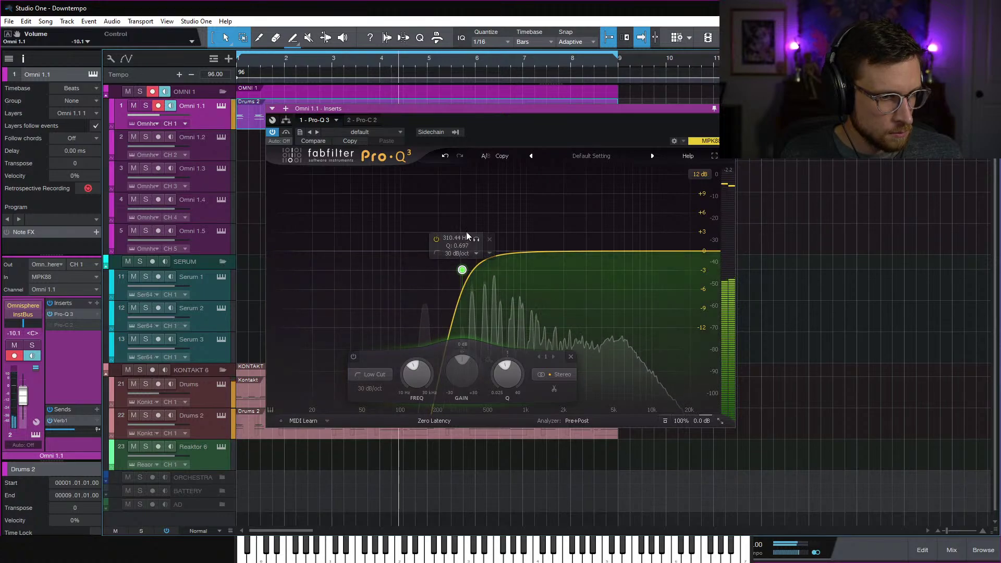
{"action": "left_click_drag", "start_coordinate": [462, 269], "coordinate": [507, 288]}
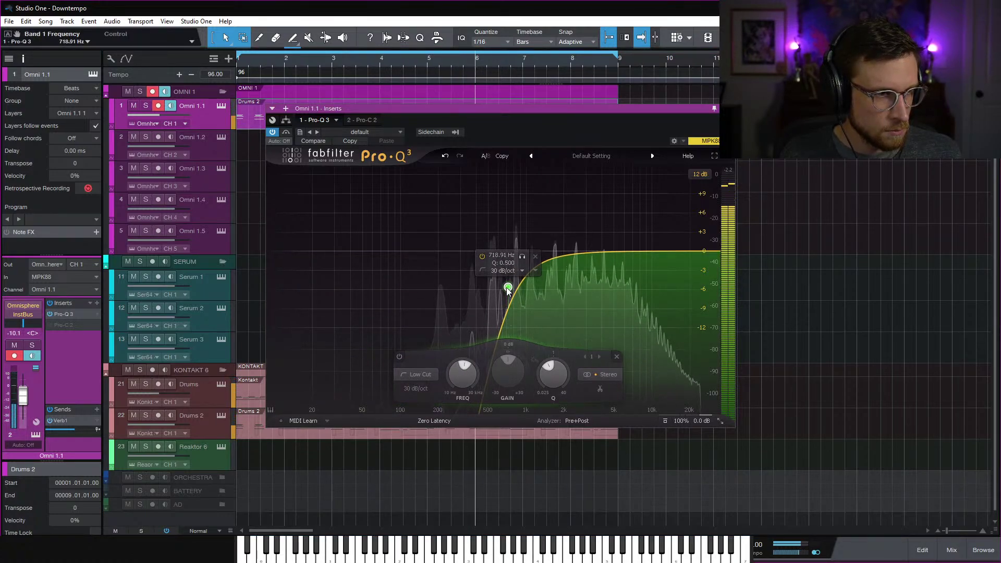
{"action": "left_click_drag", "start_coordinate": [507, 287], "coordinate": [499, 279]}
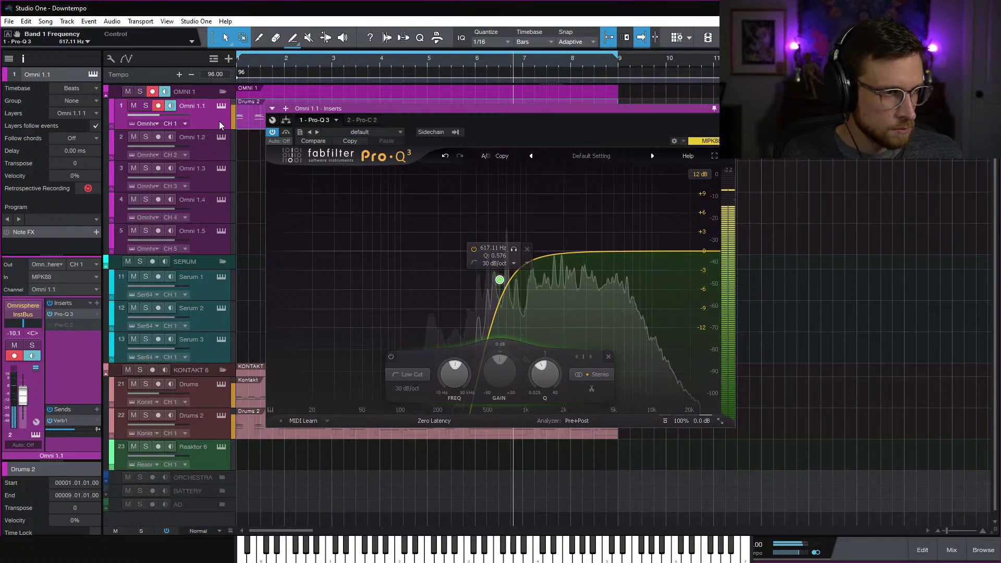
Insert ANIMATE on Omni 1.1, load its Super-Wide width preset and close the plug-in window
{"action": "left_click", "coordinate": [96, 303]}
{"action": "type", "text": "anim"}
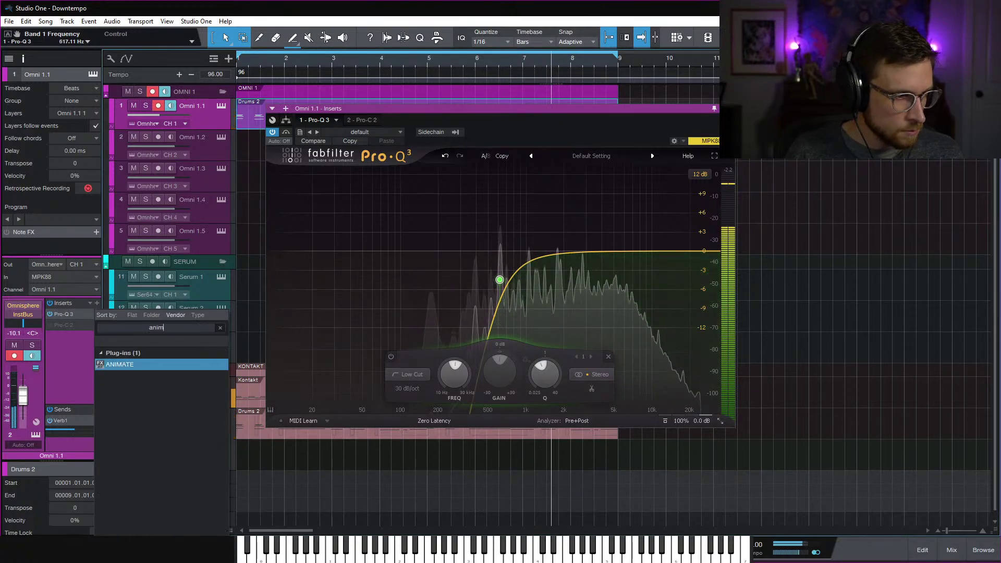
{"action": "key", "text": "Return"}
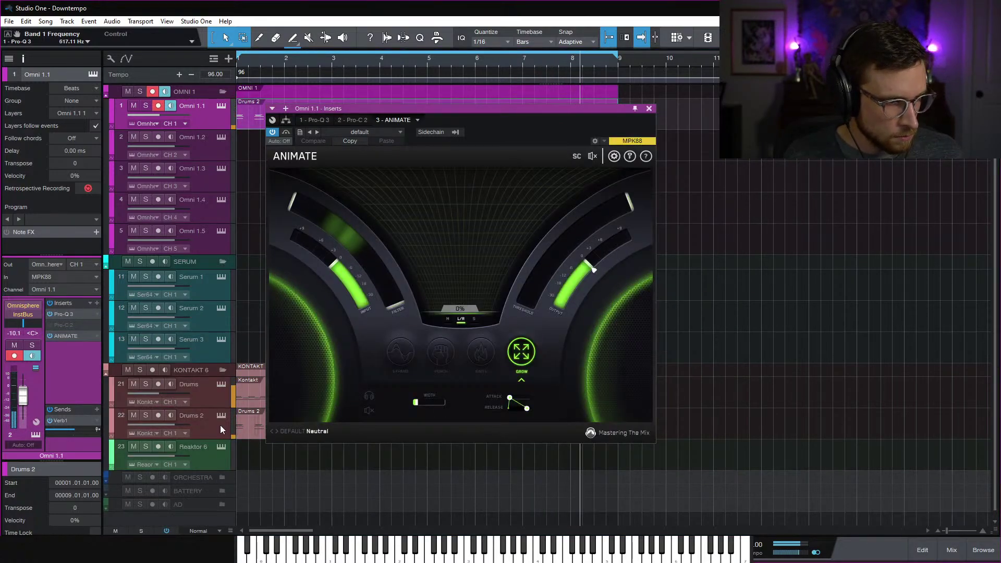
{"action": "left_click", "coordinate": [307, 429]}
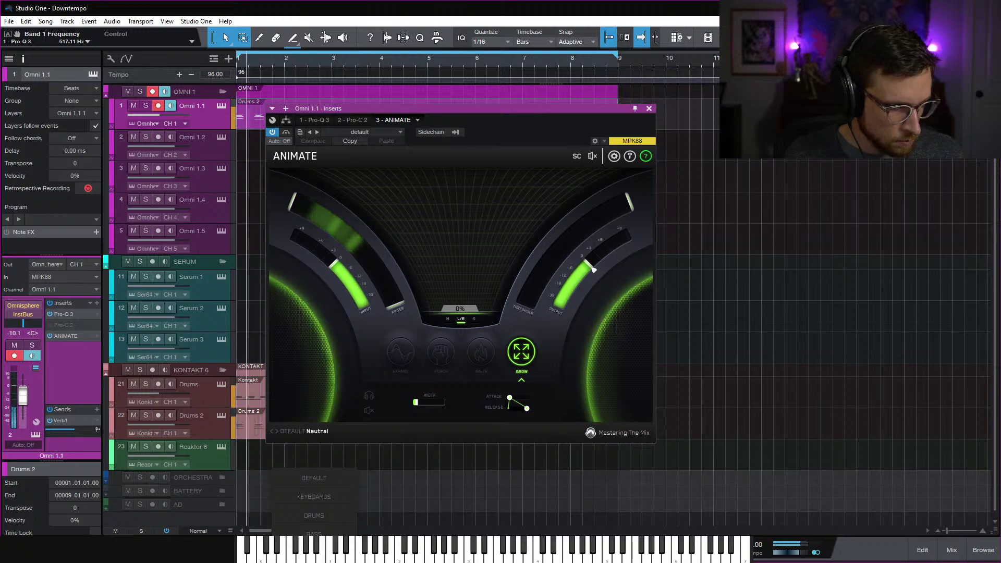
{"action": "left_click", "coordinate": [398, 549]}
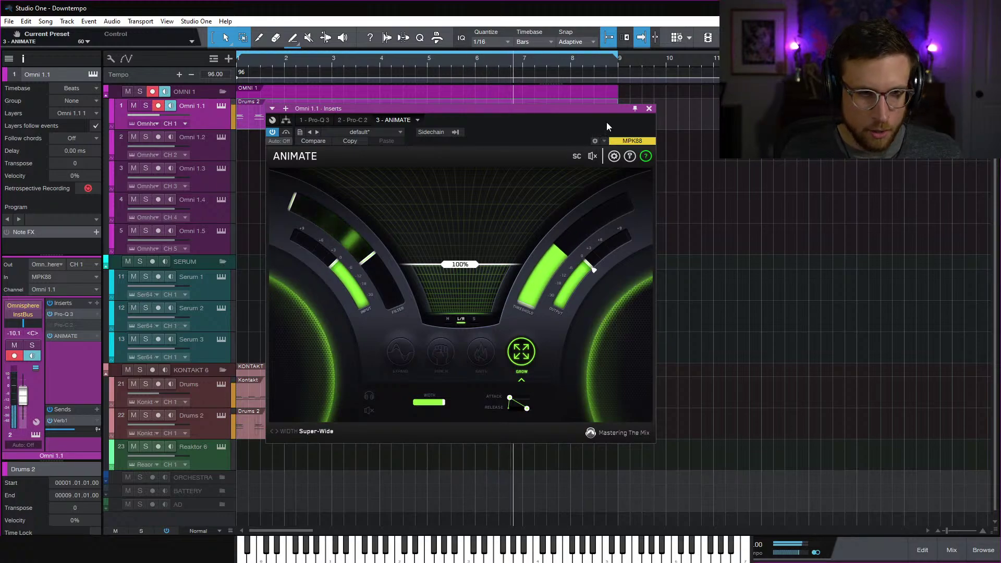
{"action": "left_click", "coordinate": [649, 108]}
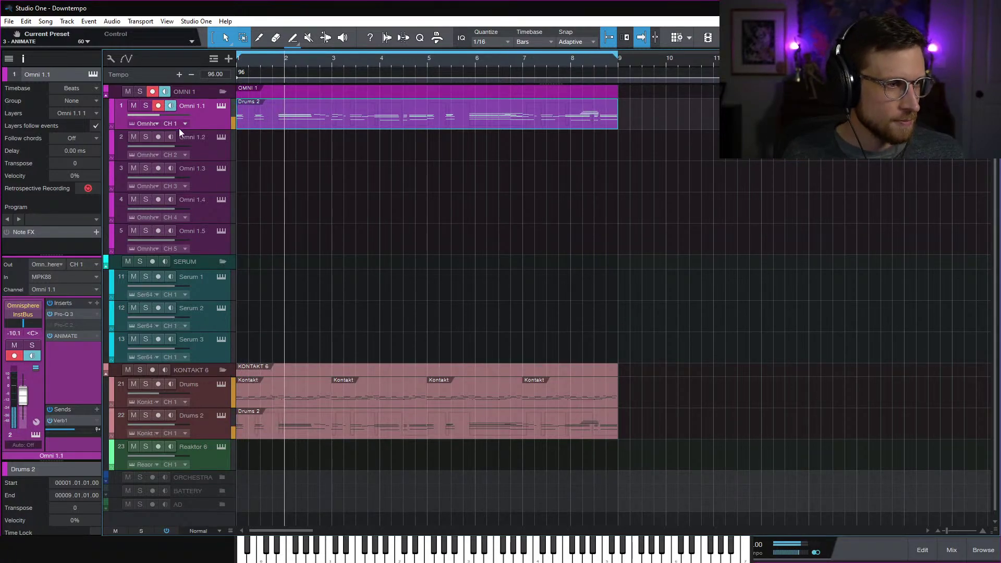
Lower the Pro-Q 3 low cut on Omni 1.1 to about 233 Hz with a Q of about 0.4 and close the plug-in
{"action": "left_click", "coordinate": [63, 314]}
{"action": "left_click_drag", "start_coordinate": [499, 279], "coordinate": [446, 298]}
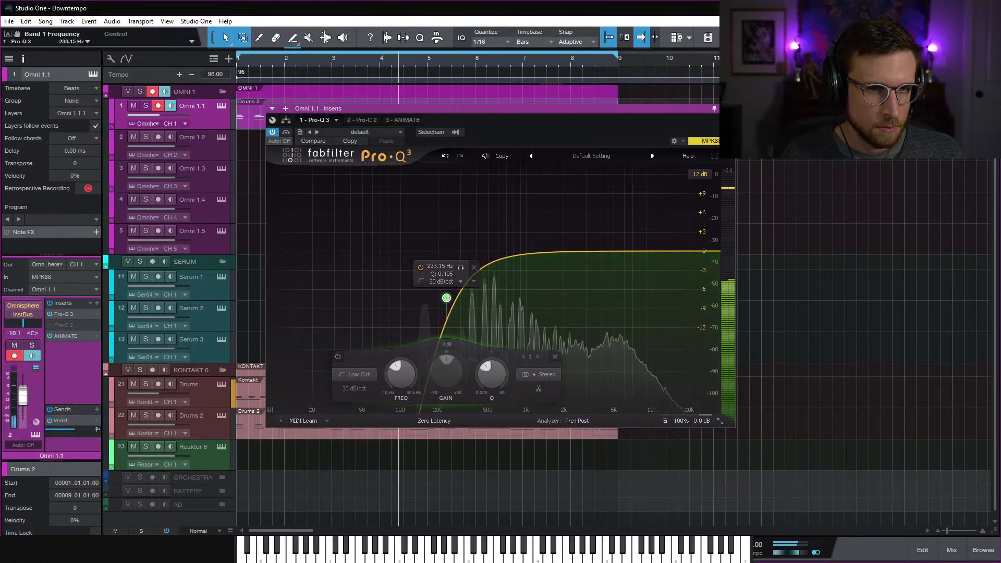
{"action": "key", "text": "Escape"}
Delete the low bass-line notes from the Drums 2 event on Omni 1.1 and close the note editor
{"action": "double_click", "coordinate": [440, 121]}
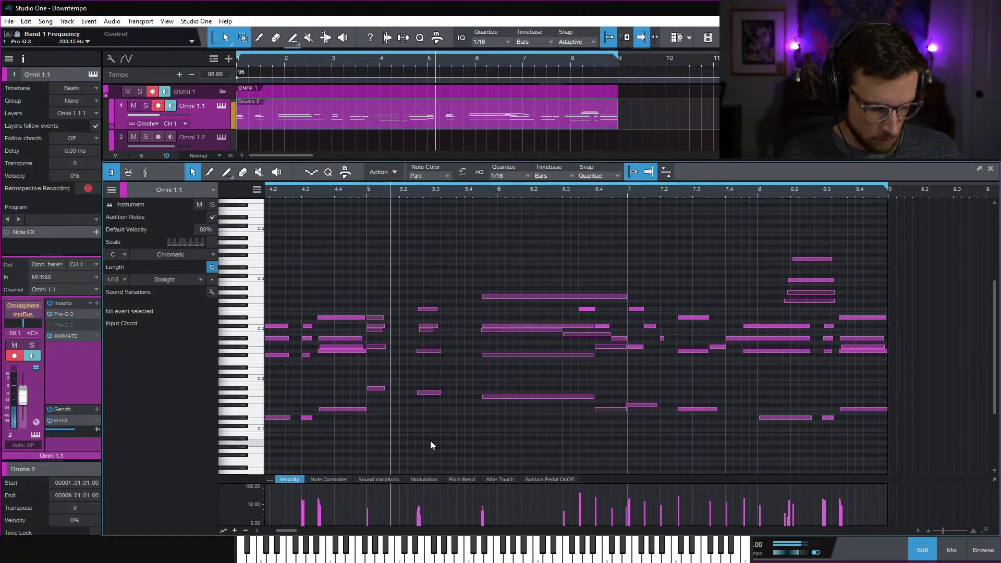
{"action": "key", "text": "w"}
{"action": "key", "text": "w"}
{"action": "left_click_drag", "start_coordinate": [558, 379], "coordinate": [163, 459]}
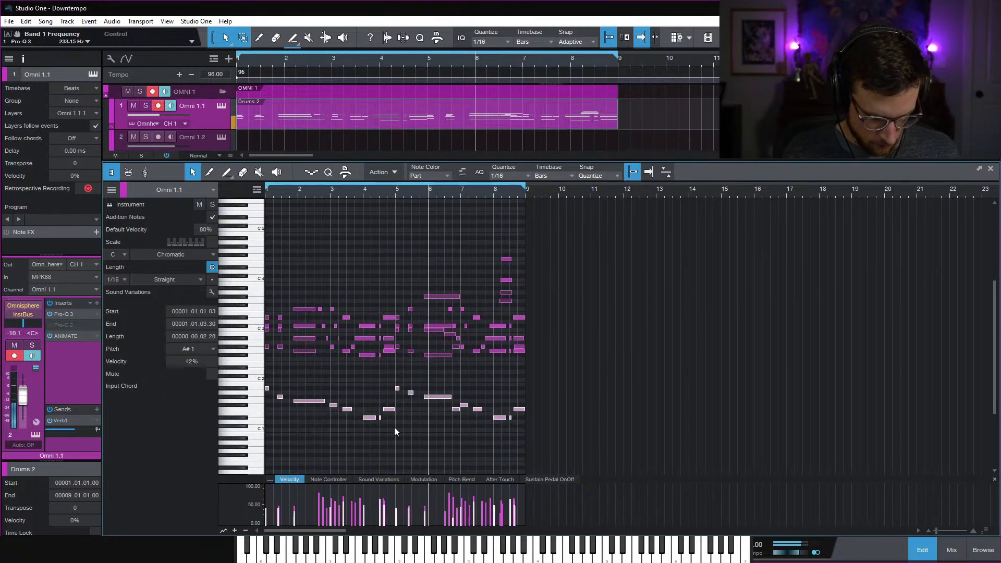
{"action": "key", "text": "Delete"}
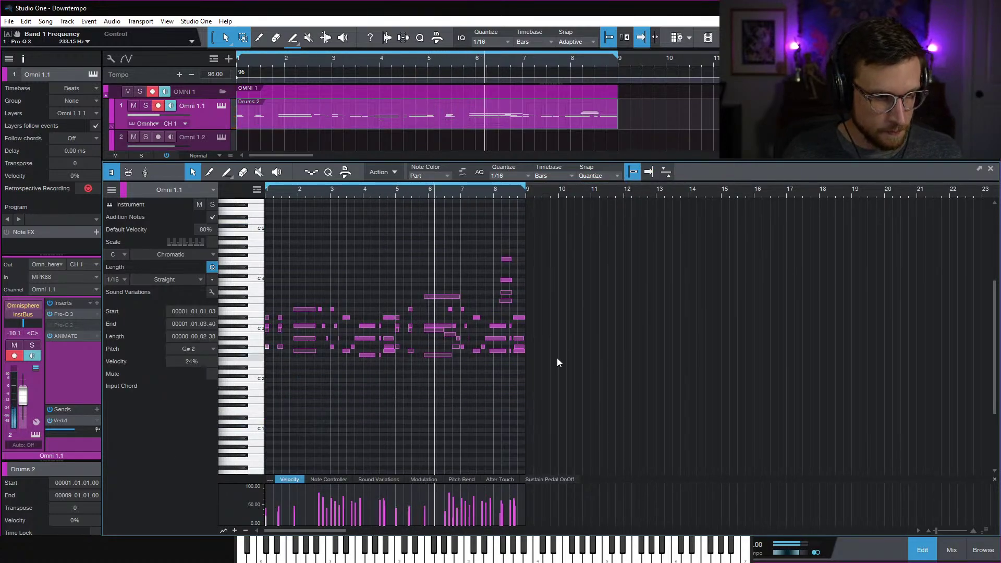
{"action": "left_click", "coordinate": [927, 555]}
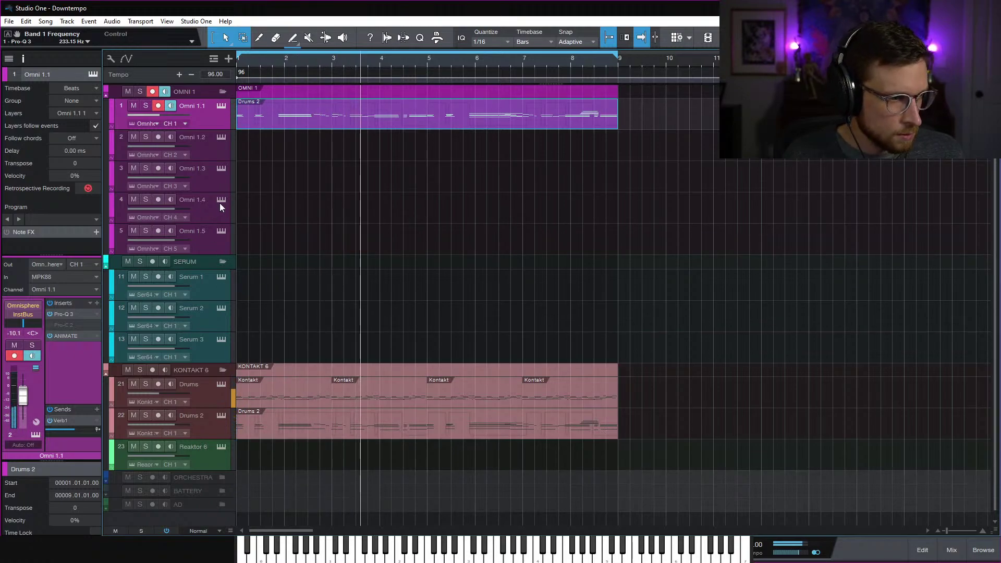
Select the Reaktor 6 track briefly, return to Omni 1.1 and set its channel volume to -17.3 dB
{"action": "left_click", "coordinate": [215, 456]}
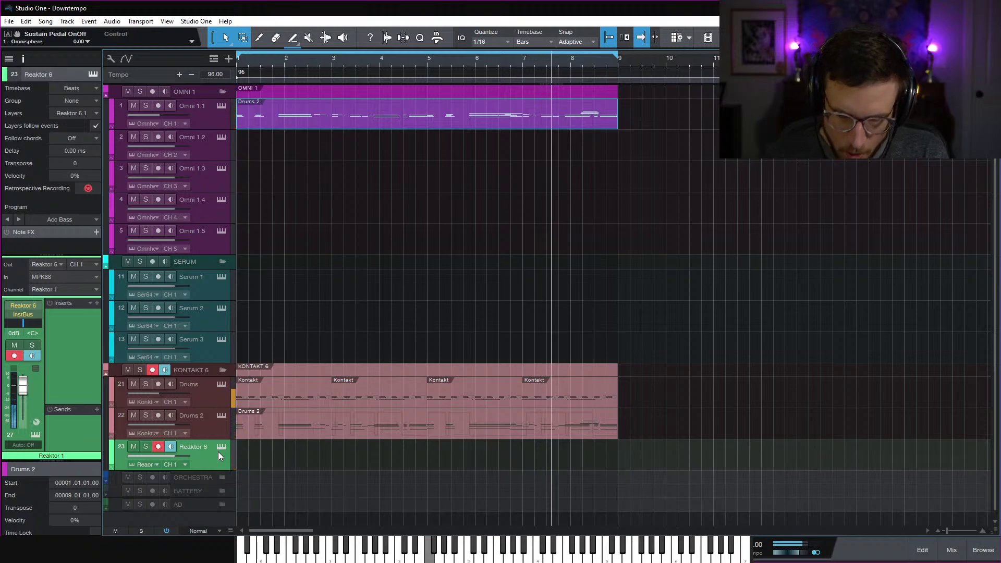
{"action": "left_click", "coordinate": [364, 314]}
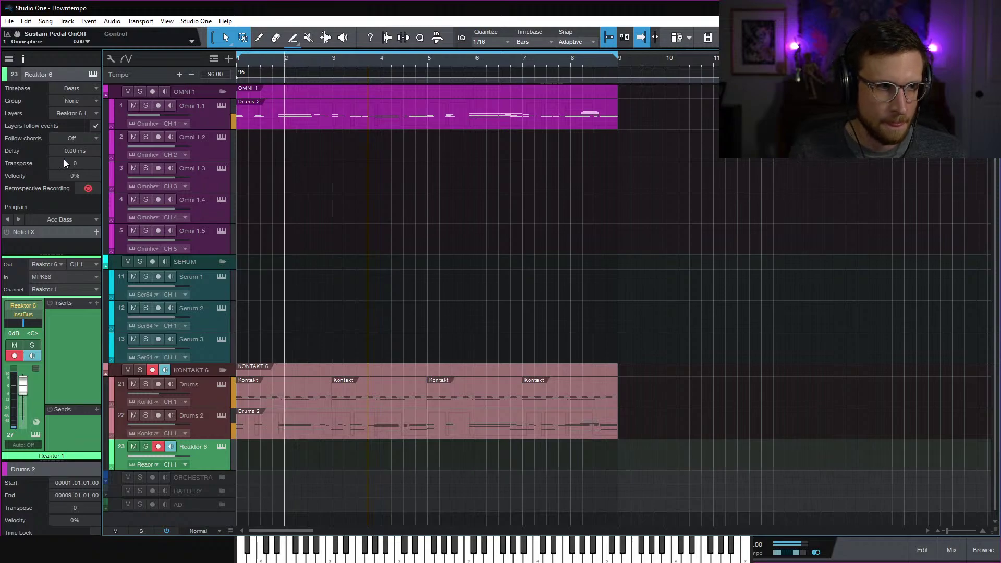
{"action": "left_click", "coordinate": [192, 121]}
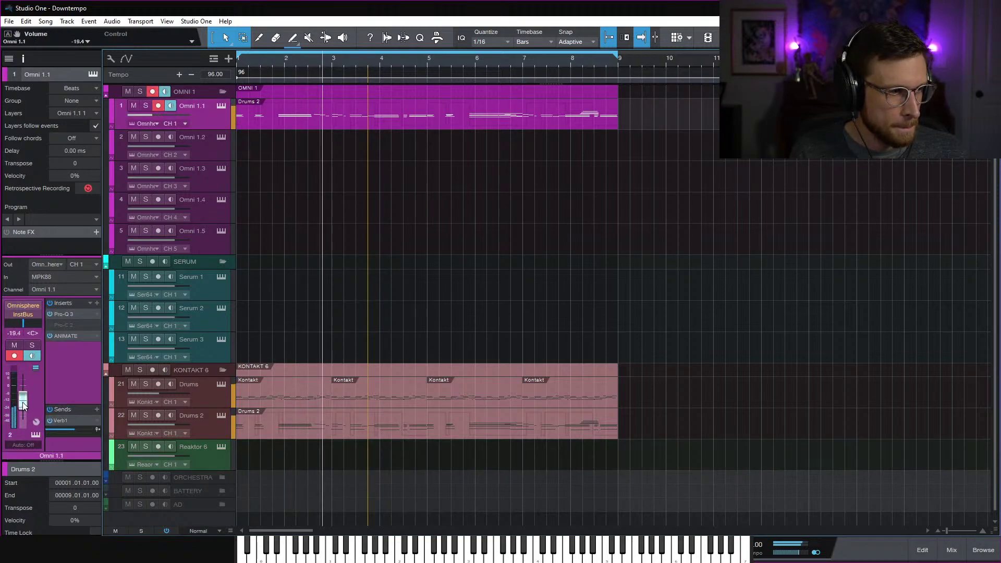
{"action": "left_click_drag", "start_coordinate": [23, 402], "coordinate": [24, 401]}
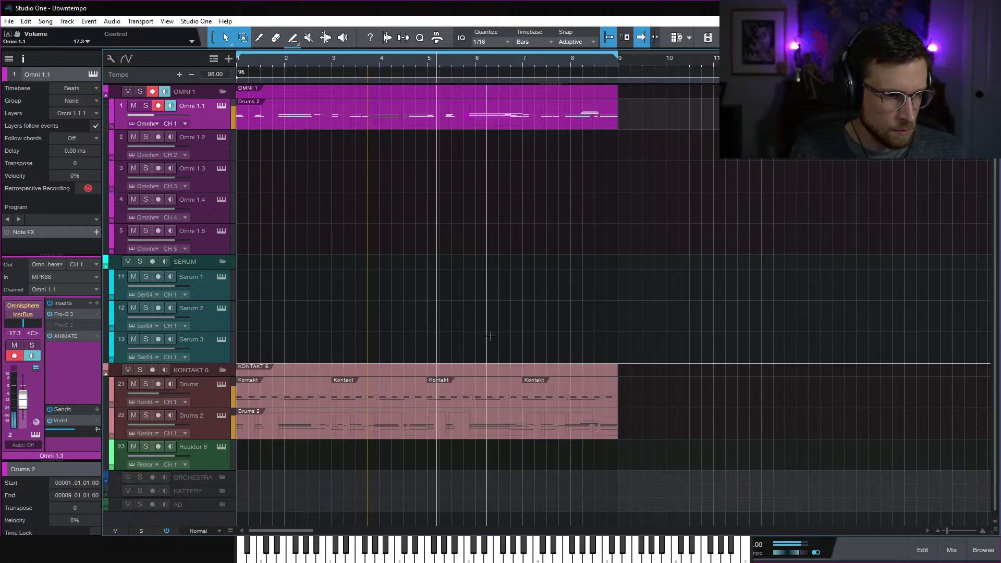
Show the mixer slightly enlarged, and enable and open the Pro-C 56 compressor on the InstBus channel
{"action": "left_click", "coordinate": [951, 550]}
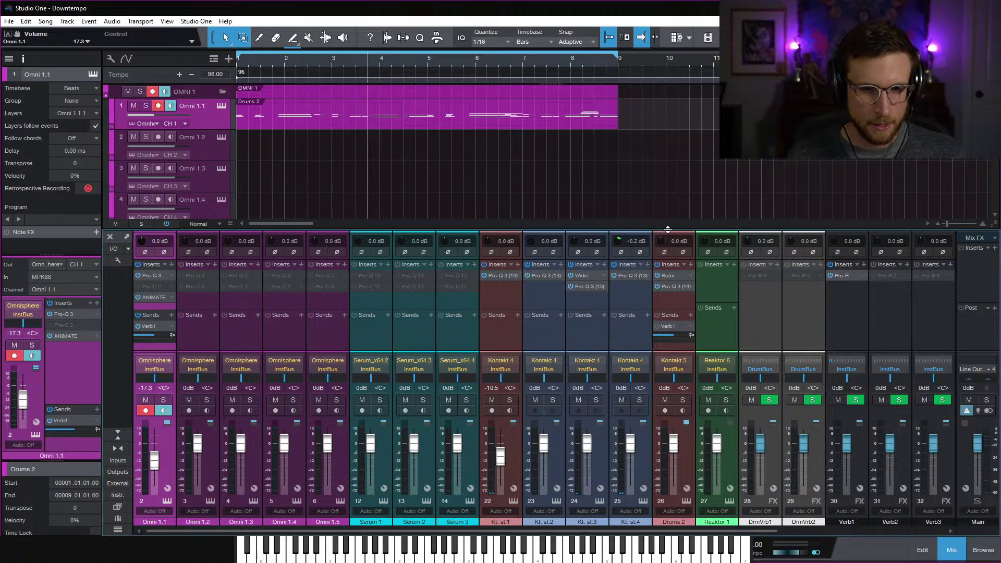
{"action": "left_click_drag", "start_coordinate": [667, 232], "coordinate": [668, 216]}
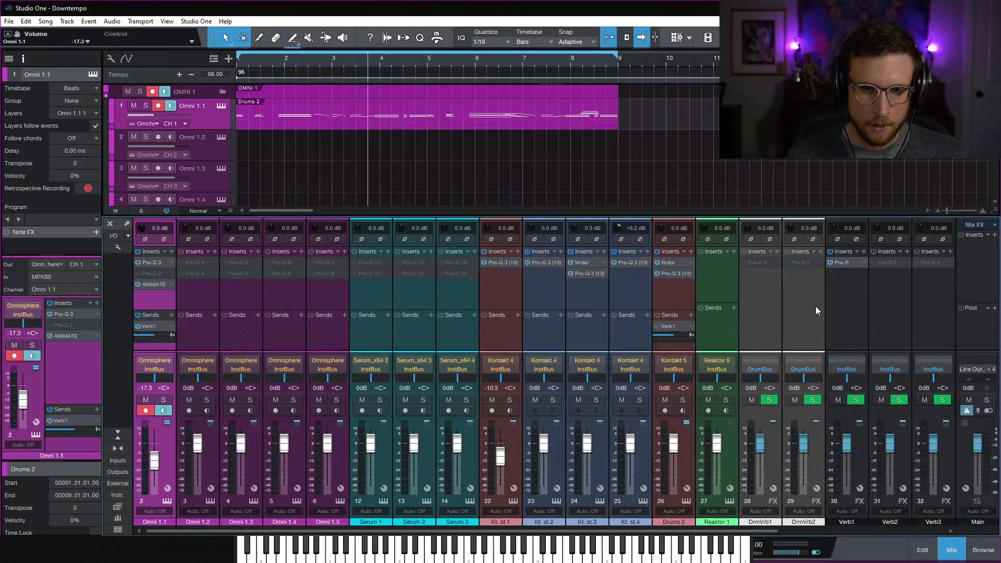
{"action": "scroll", "coordinate": [815, 305], "scroll_direction": "right", "scroll_amount": 5}
{"action": "left_click", "coordinate": [887, 305]}
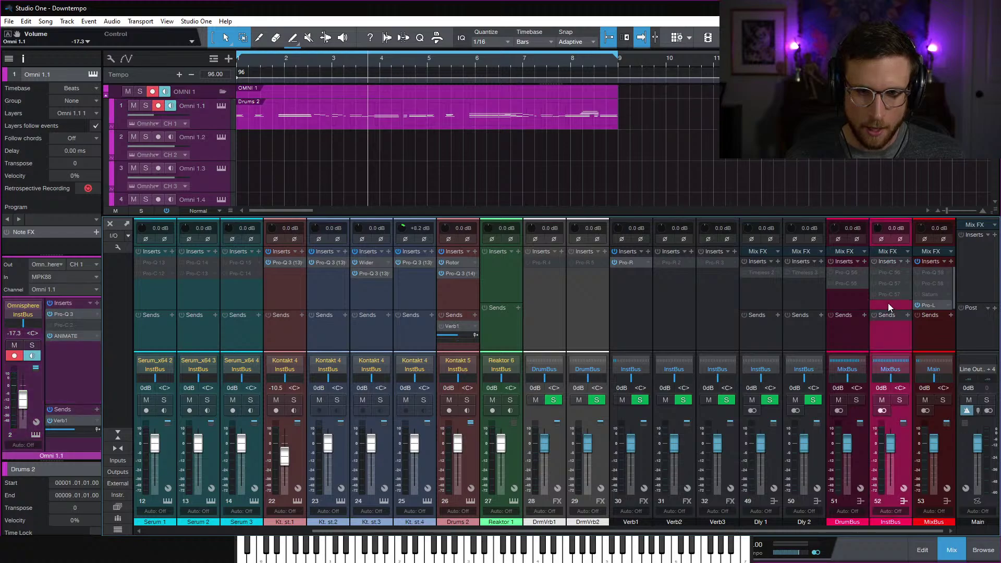
{"action": "right_click", "coordinate": [890, 273]}
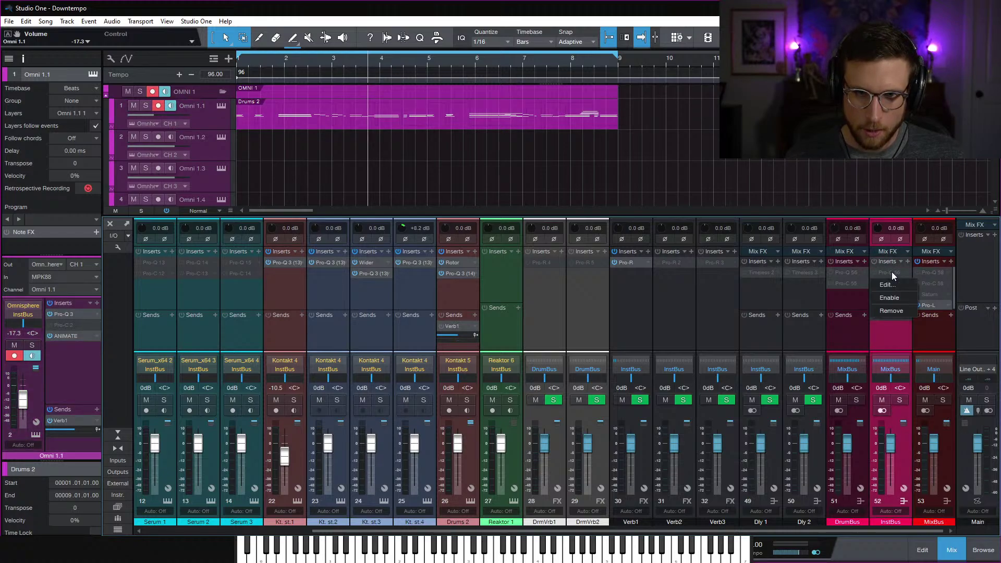
{"action": "double_click", "coordinate": [890, 271]}
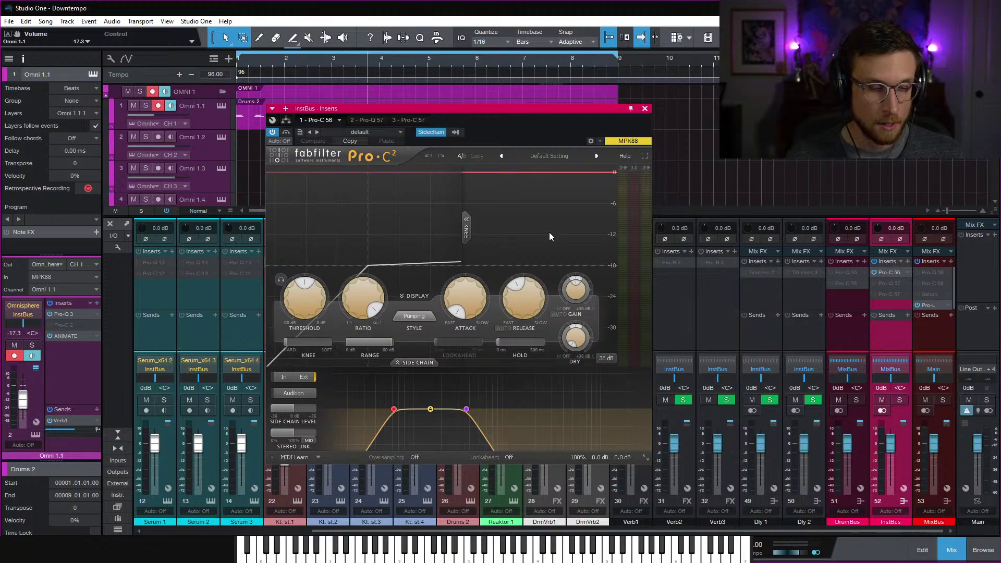
Assign Kt. st.1 as a sidechain source for the InstBus Pro-C 56 compressor and start playback
{"action": "left_click_drag", "start_coordinate": [526, 108], "coordinate": [709, 99]}
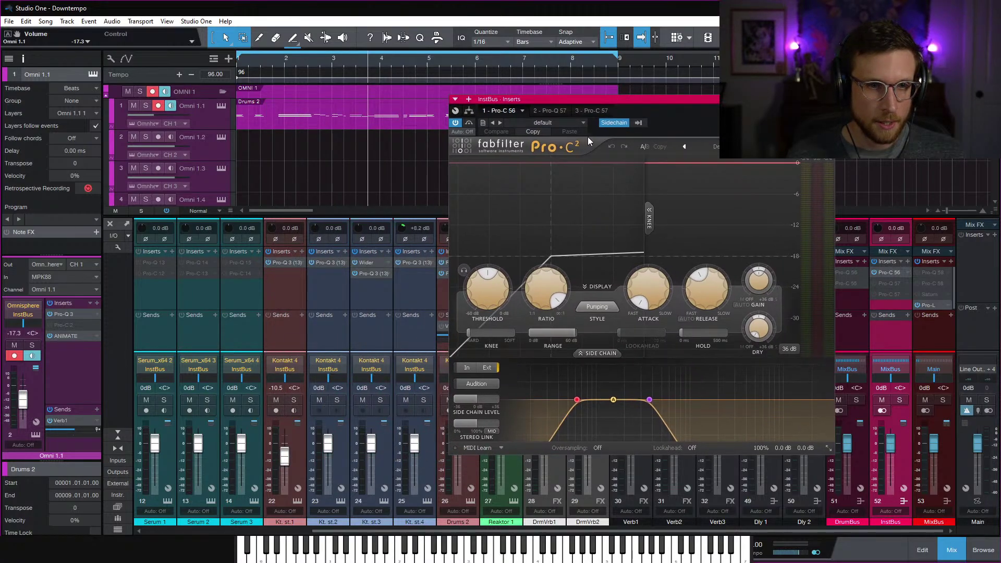
{"action": "left_click", "coordinate": [637, 123]}
{"action": "scroll", "coordinate": [692, 295], "scroll_direction": "down", "scroll_amount": 1}
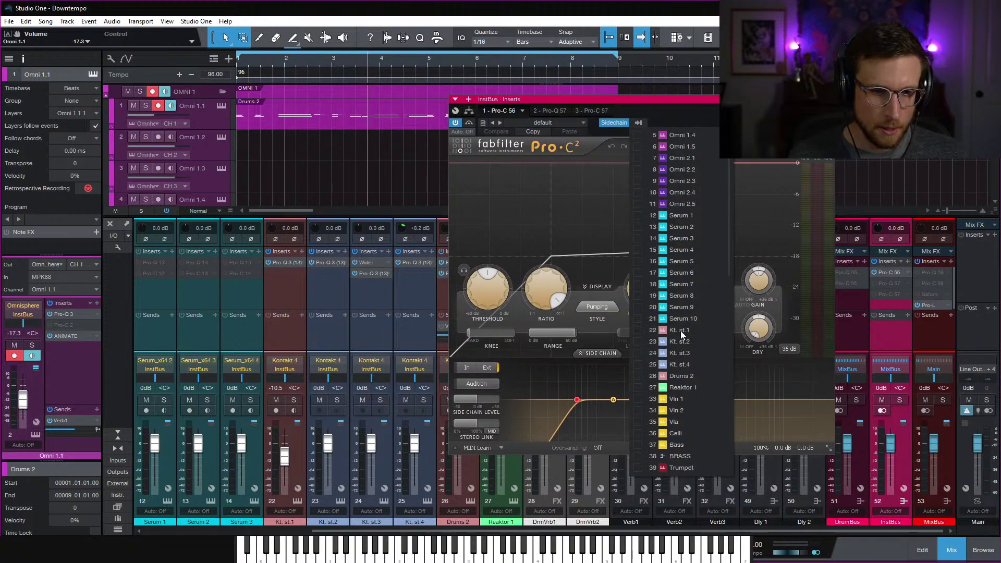
{"action": "left_click", "coordinate": [652, 330]}
{"action": "key", "text": "space"}
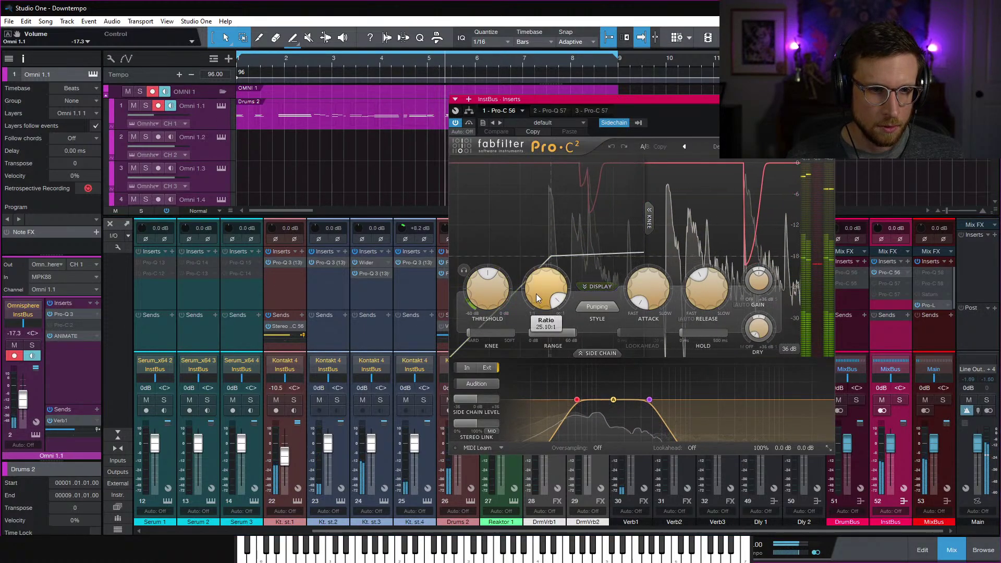
Raise the threshold of the InstBus Pro-C 56 compressor to about -8.9 dB
{"action": "mouse_move", "coordinate": [489, 305]}
{"action": "left_click_drag", "start_coordinate": [489, 305], "coordinate": [498, 284]}
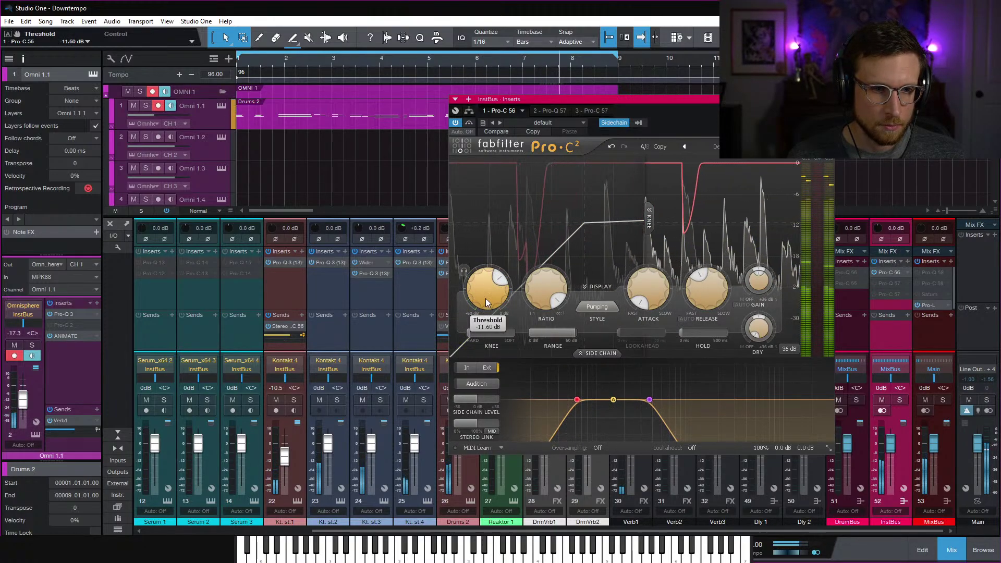
{"action": "left_click_drag", "start_coordinate": [485, 298], "coordinate": [486, 286]}
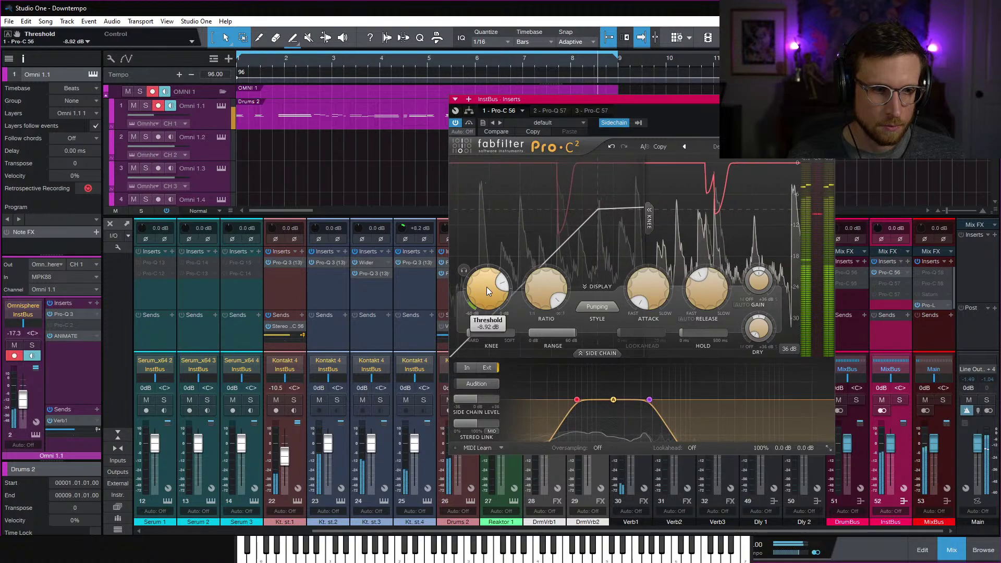
Select the Kt. st.1 to Kt. st.4 channels together and route their output to DrumBus
{"action": "left_click", "coordinate": [401, 328]}
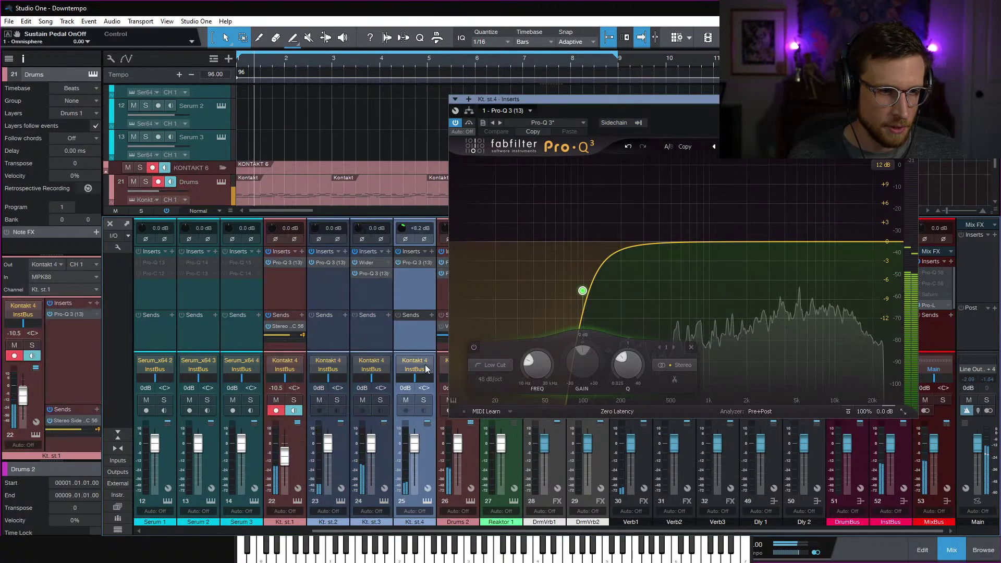
{"action": "left_click", "coordinate": [287, 293]}
{"action": "left_click", "coordinate": [423, 369]}
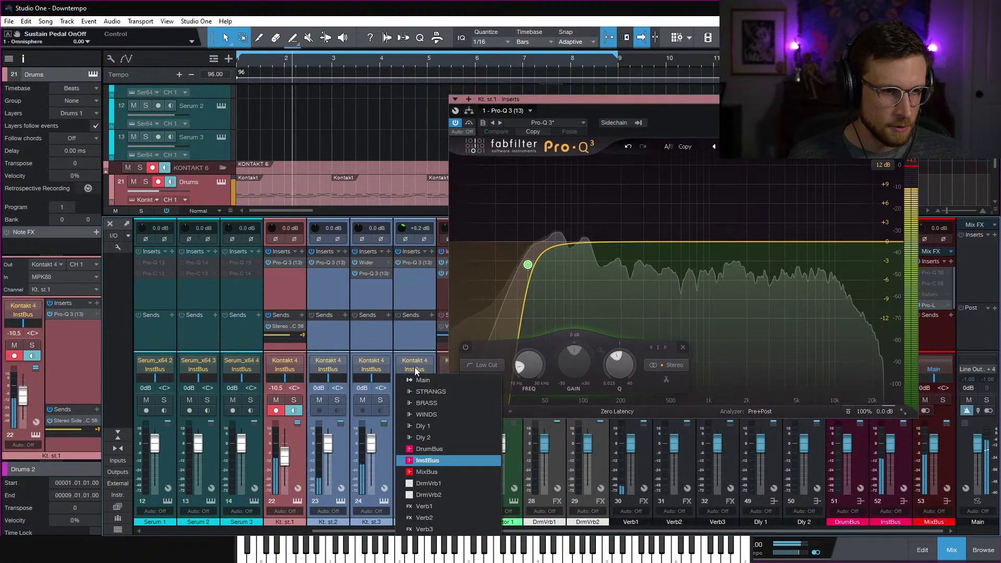
{"action": "left_click", "coordinate": [455, 448]}
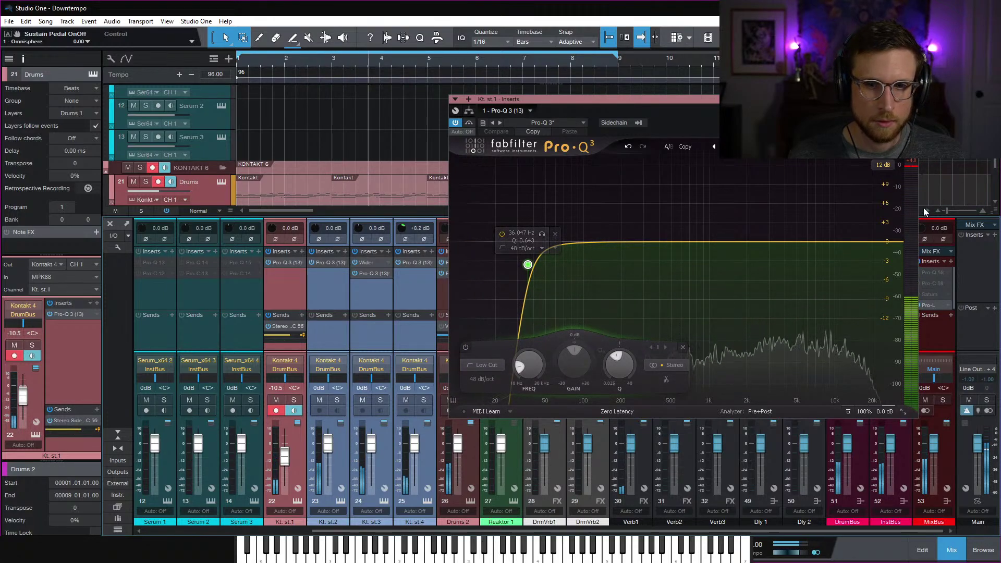
Check the sidechain gain reduction of the InstBus Pro-C 56 compressor during playback and close its window
{"action": "left_click", "coordinate": [916, 353]}
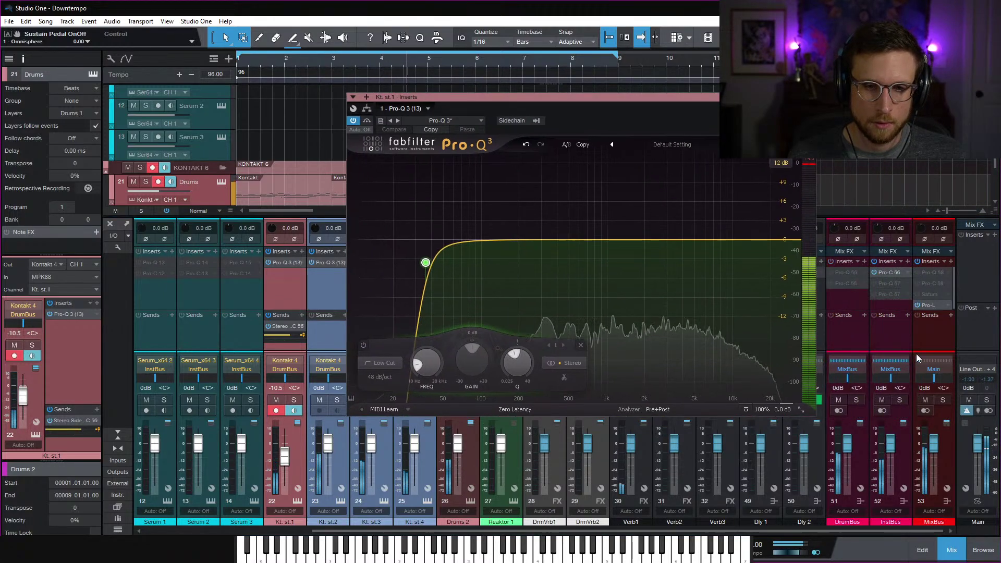
{"action": "left_click", "coordinate": [897, 341]}
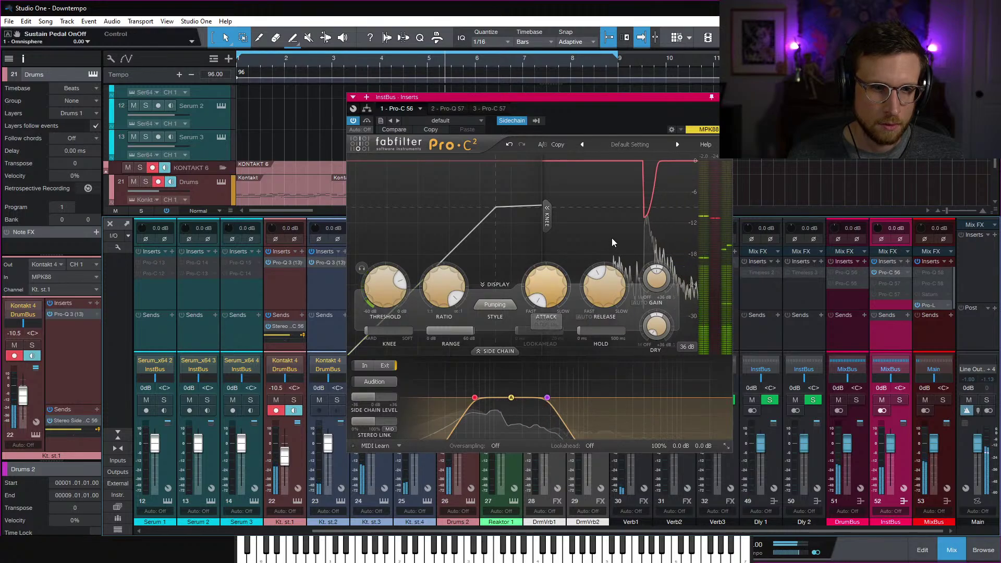
{"action": "mouse_move", "coordinate": [612, 298]}
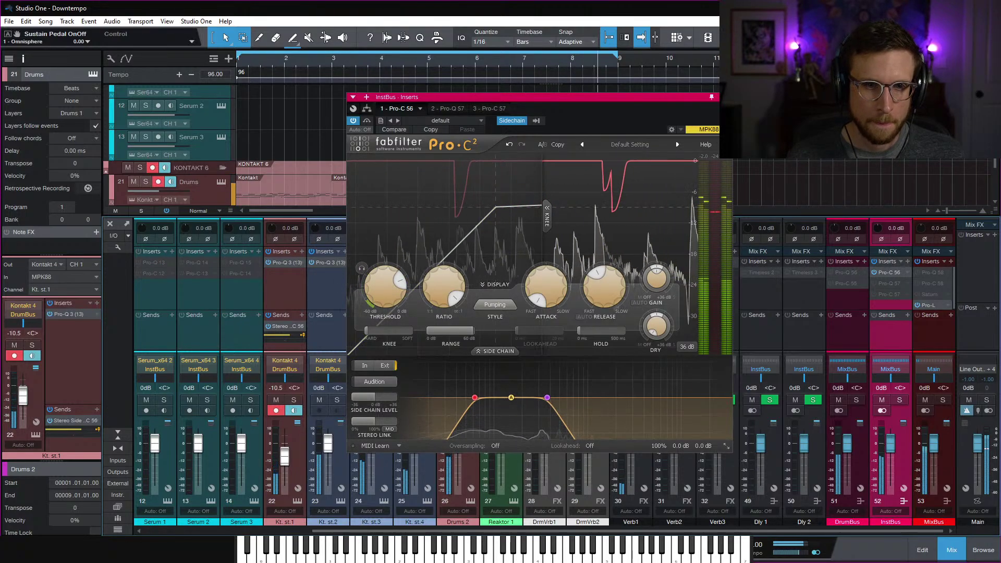
{"action": "left_click", "coordinate": [726, 96]}
Hide the mixer to show the full track list and stop playback
{"action": "scroll", "coordinate": [414, 148], "scroll_direction": "down", "scroll_amount": 4}
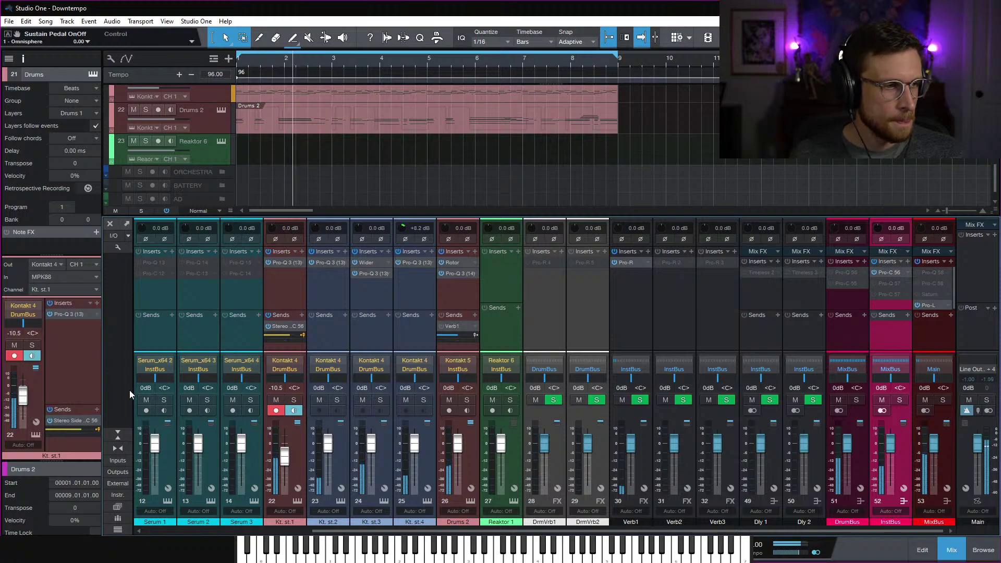
{"action": "left_click", "coordinate": [948, 551]}
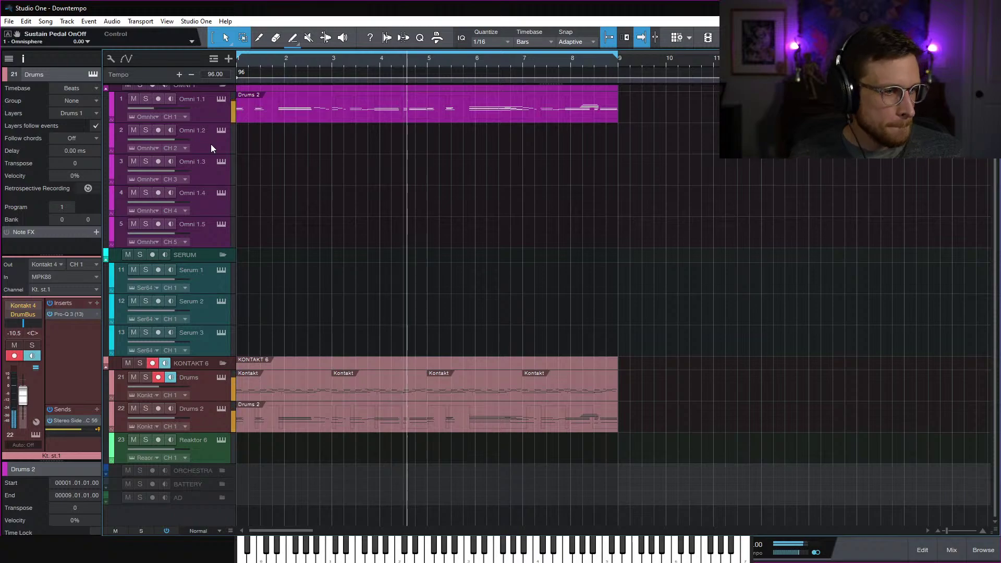
{"action": "key", "text": "space"}
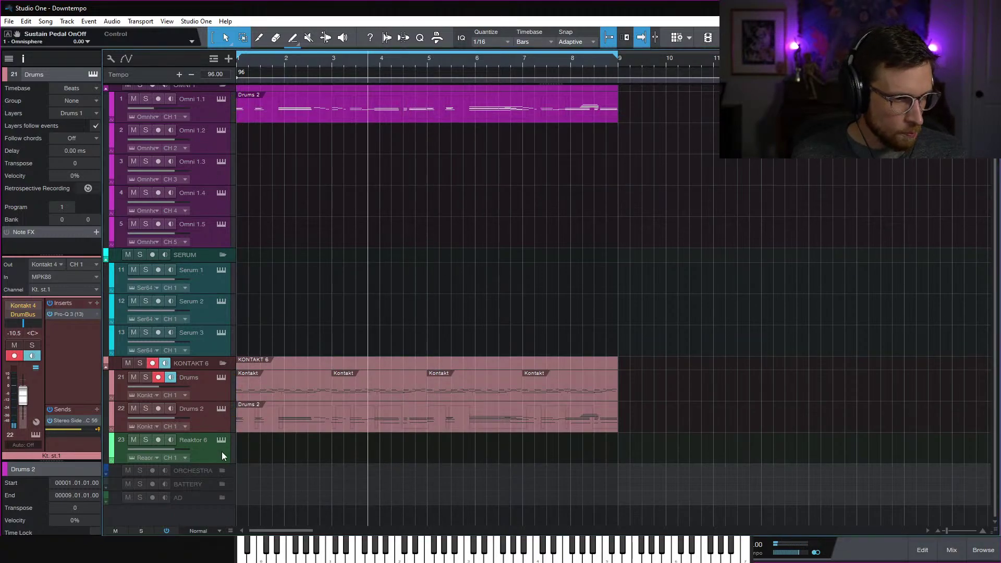
{"action": "left_click", "coordinate": [221, 451]}
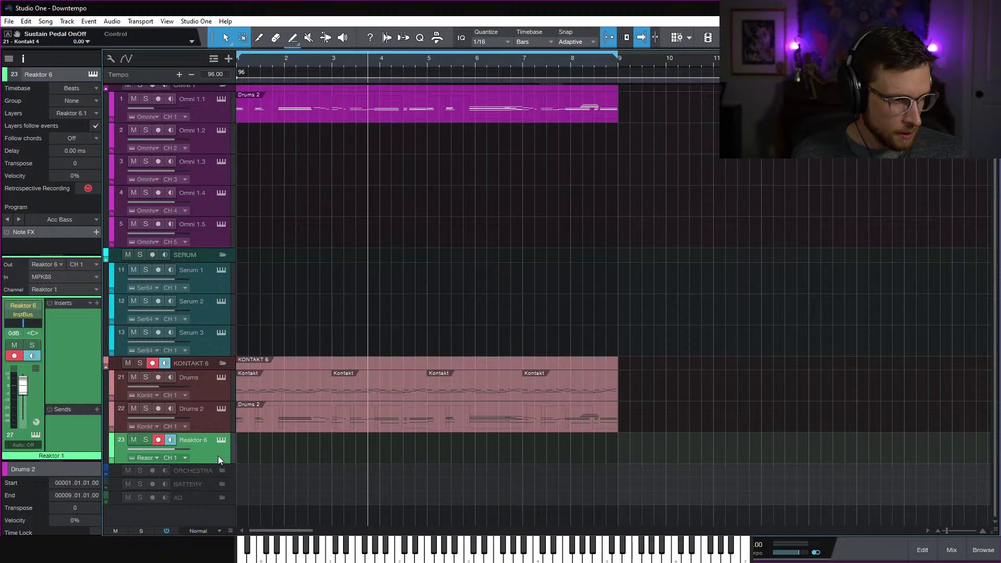
{"action": "left_click_drag", "start_coordinate": [218, 454], "coordinate": [213, 463]}
{"action": "key", "text": "ctrl+z"}
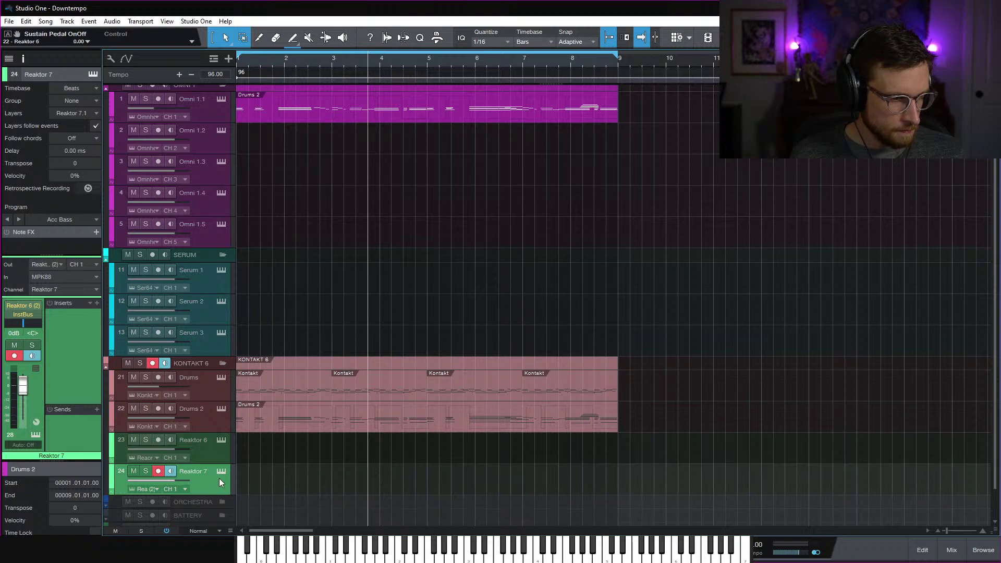
{"action": "left_click", "coordinate": [221, 471]}
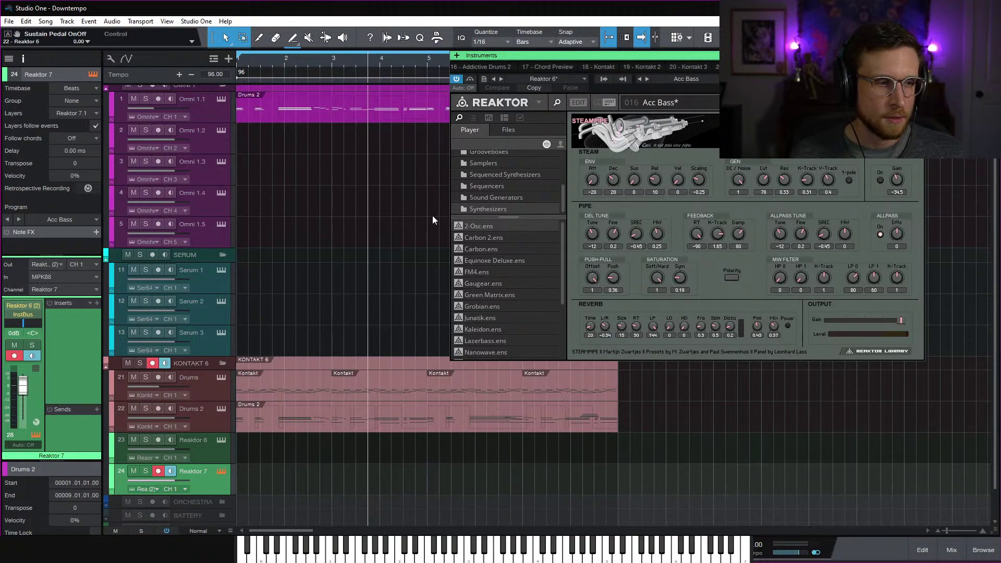
{"action": "left_click", "coordinate": [918, 55]}
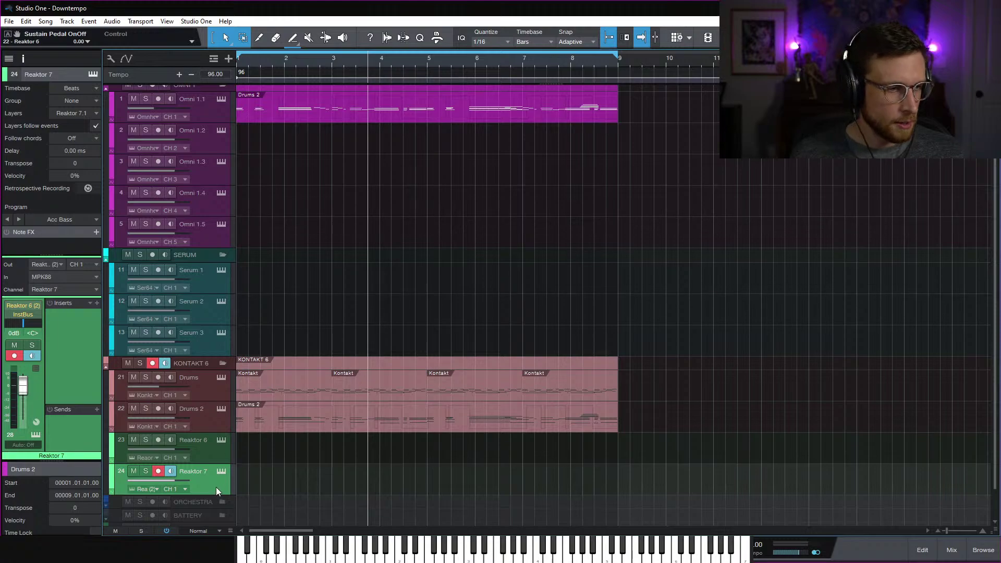
{"action": "key", "text": "ctrl+z"}
Duplicate the Drums 2 track with its Kontakt instrument and rename the original track as Chords
{"action": "left_click", "coordinate": [215, 421]}
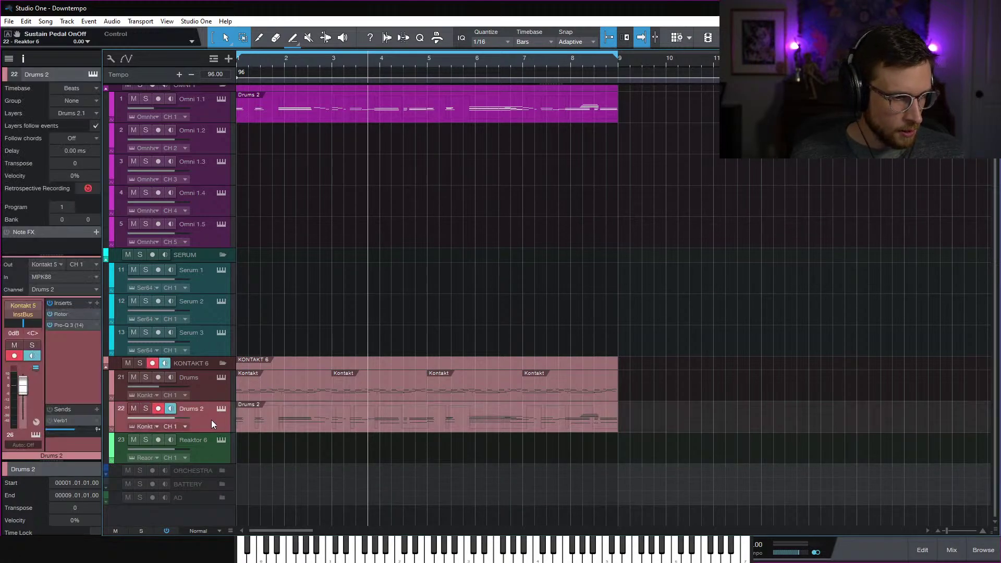
{"action": "key", "text": "shift+d"}
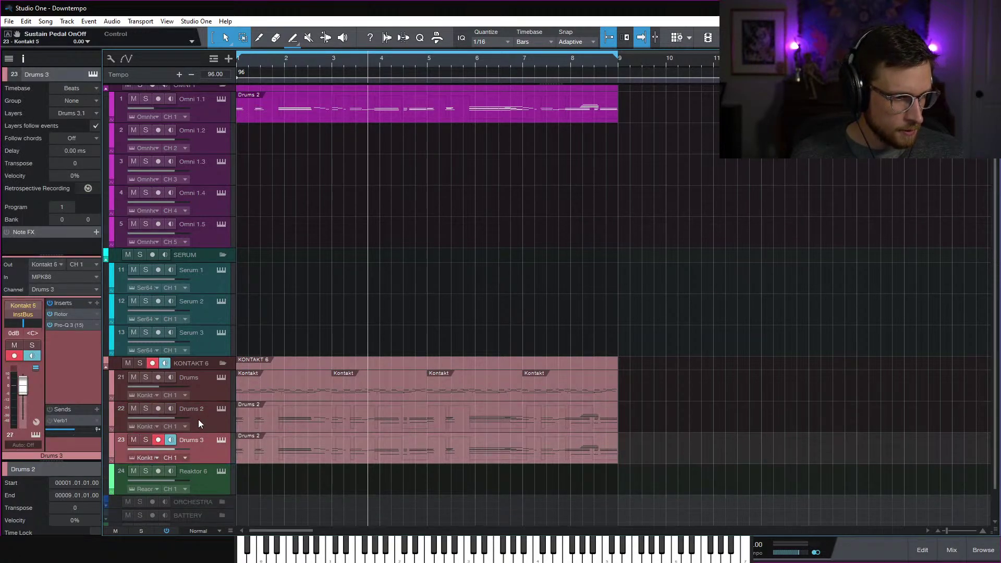
{"action": "double_click", "coordinate": [192, 408]}
{"action": "type", "text": "C"}
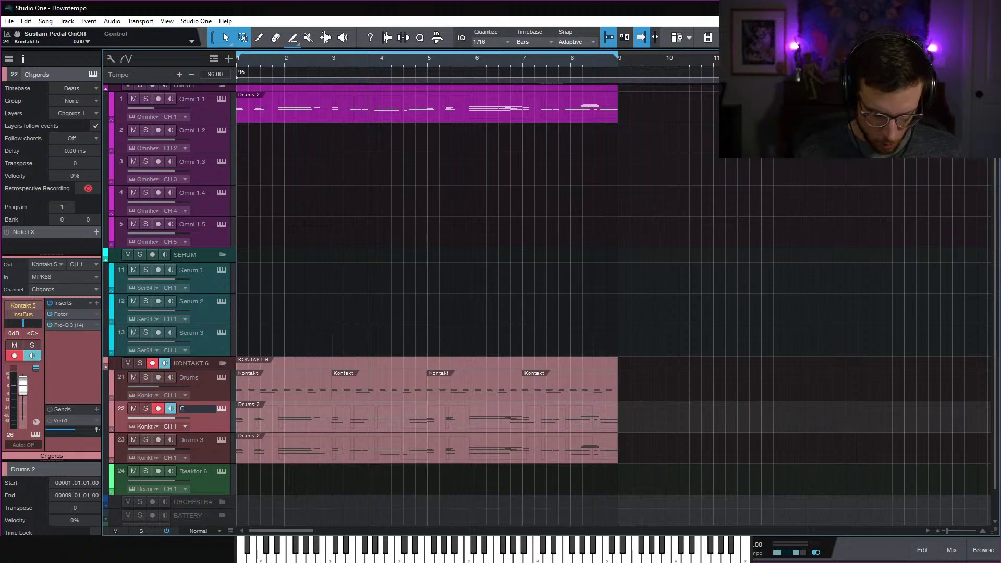
{"action": "type", "text": "hgoChords"}
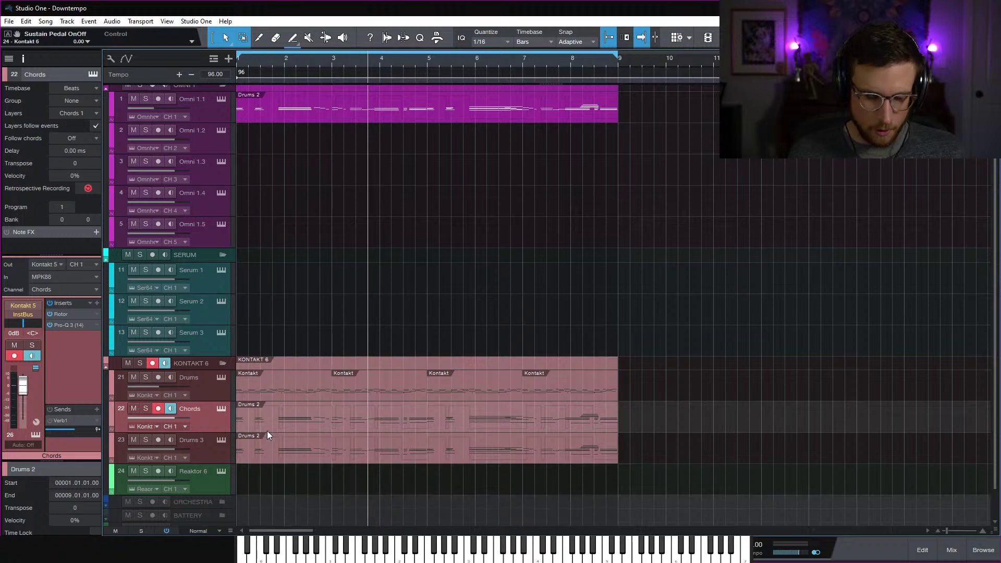
Delete the copied Drums 2 event from the Drums 3 track and open the track's Kontakt instrument
{"action": "left_click", "coordinate": [221, 448]}
{"action": "left_click", "coordinate": [514, 444]}
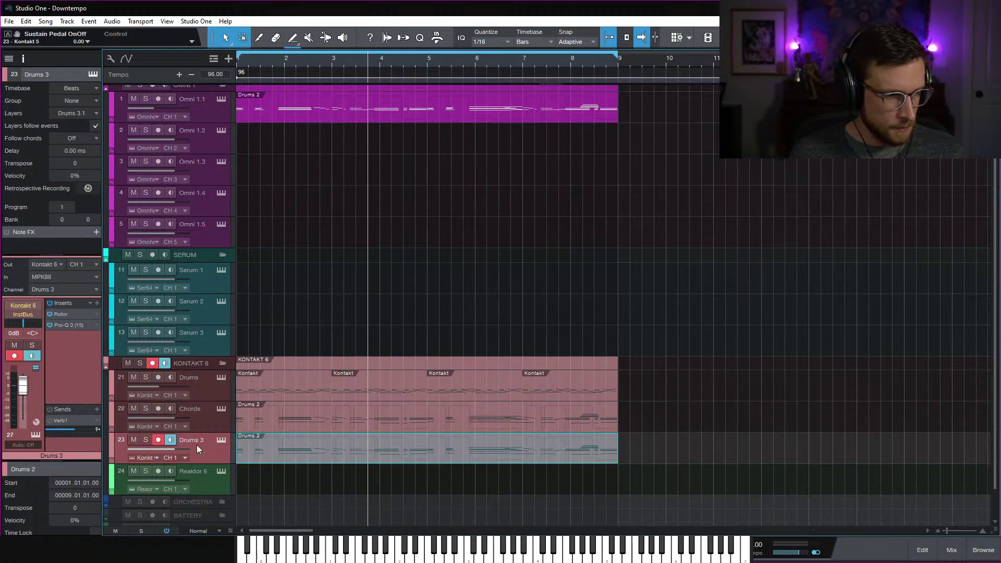
{"action": "key", "text": "Delete"}
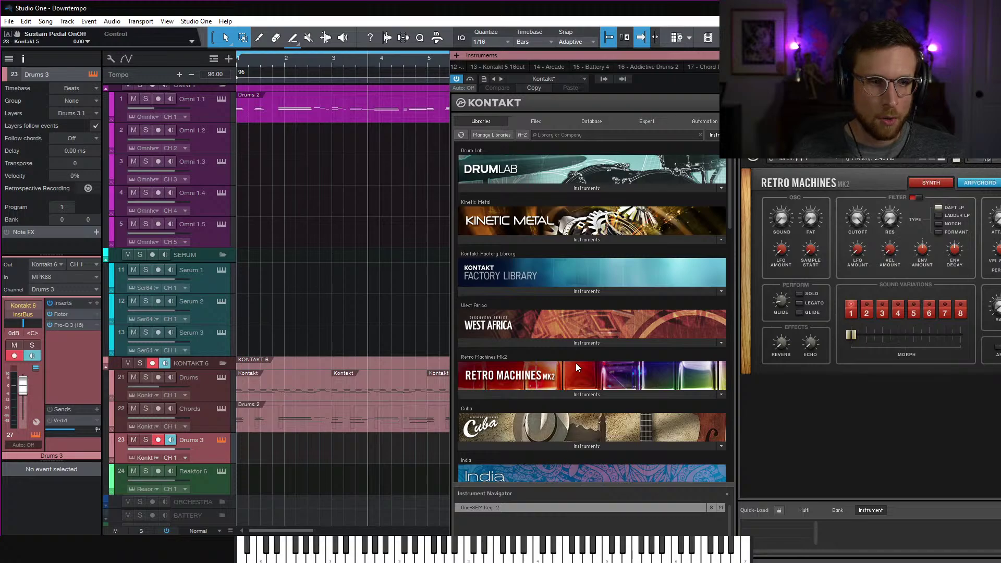
Replace the instrument in the Drums 3 Kontakt with SUBSTANCE.nki and move the plug-in window so the whole interface is visible
{"action": "scroll", "coordinate": [590, 309], "scroll_direction": "down", "scroll_amount": 1}
{"action": "scroll", "coordinate": [598, 318], "scroll_direction": "down", "scroll_amount": 10}
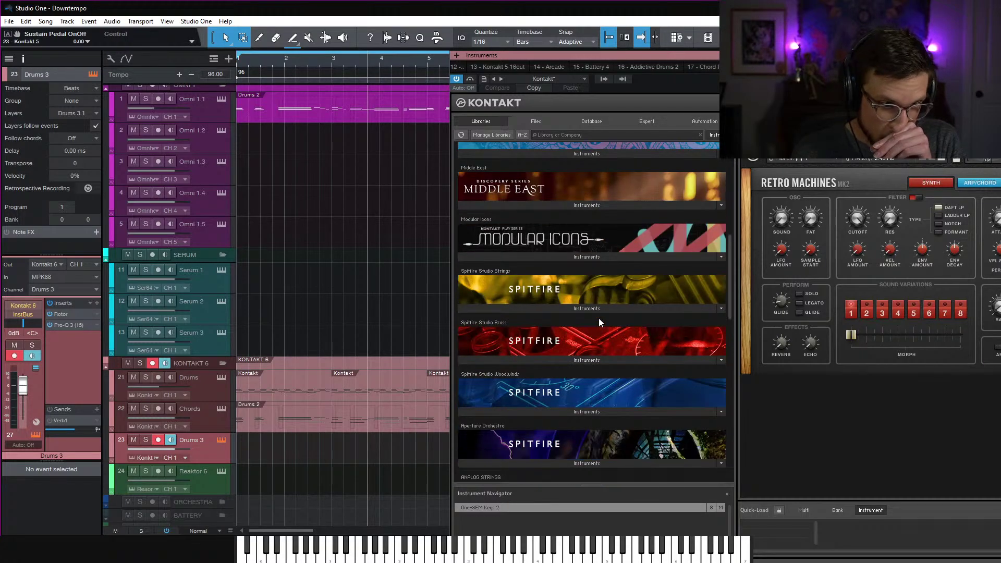
{"action": "scroll", "coordinate": [598, 321], "scroll_direction": "down", "scroll_amount": 5}
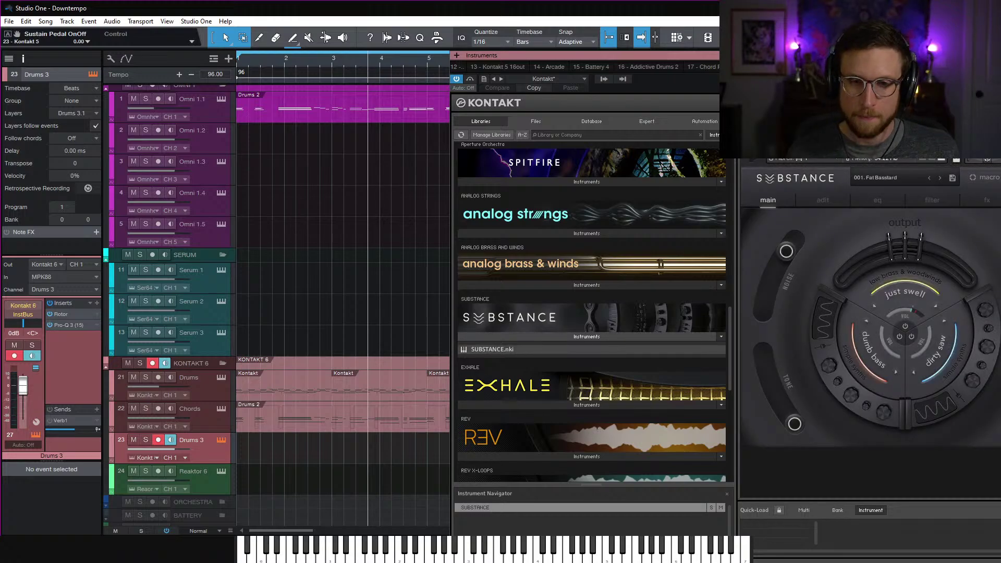
{"action": "left_click_drag", "start_coordinate": [844, 57], "coordinate": [618, 32]}
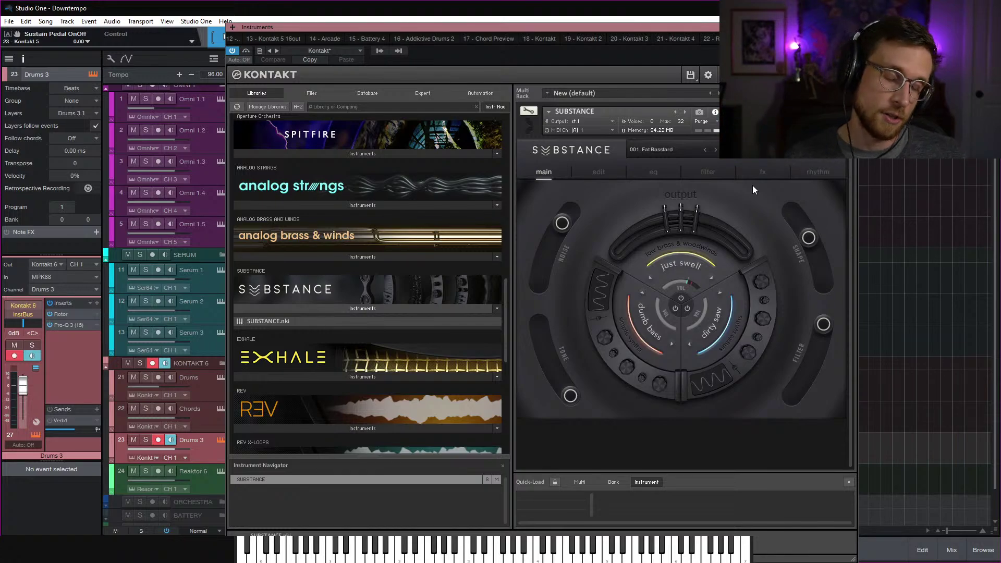
Audition the Substance presets up to 005. Battlefield and lower the Drums 3 channel volume to -6.5 dB
{"action": "left_click", "coordinate": [715, 151]}
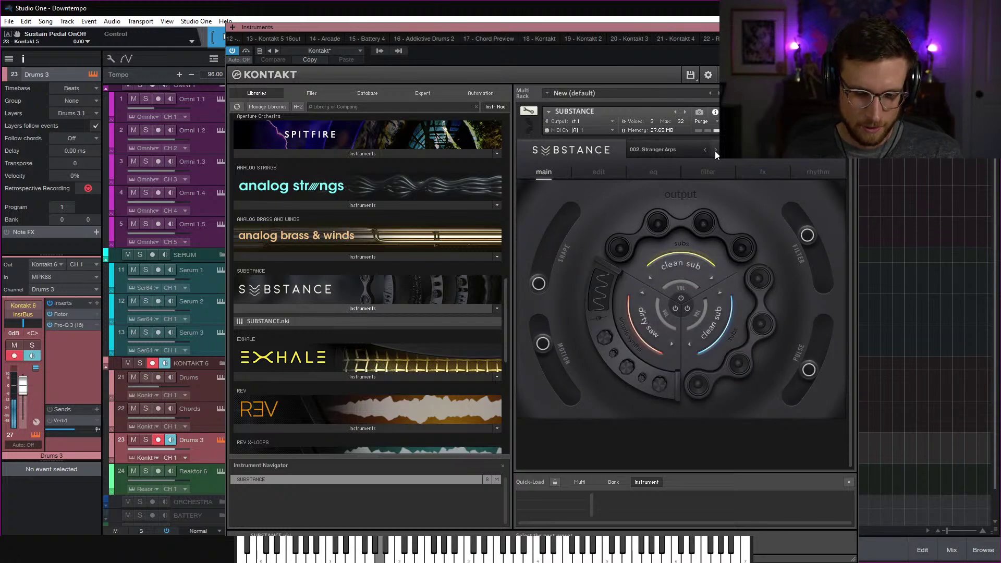
{"action": "left_click", "coordinate": [715, 150]}
{"action": "left_click", "coordinate": [714, 150]}
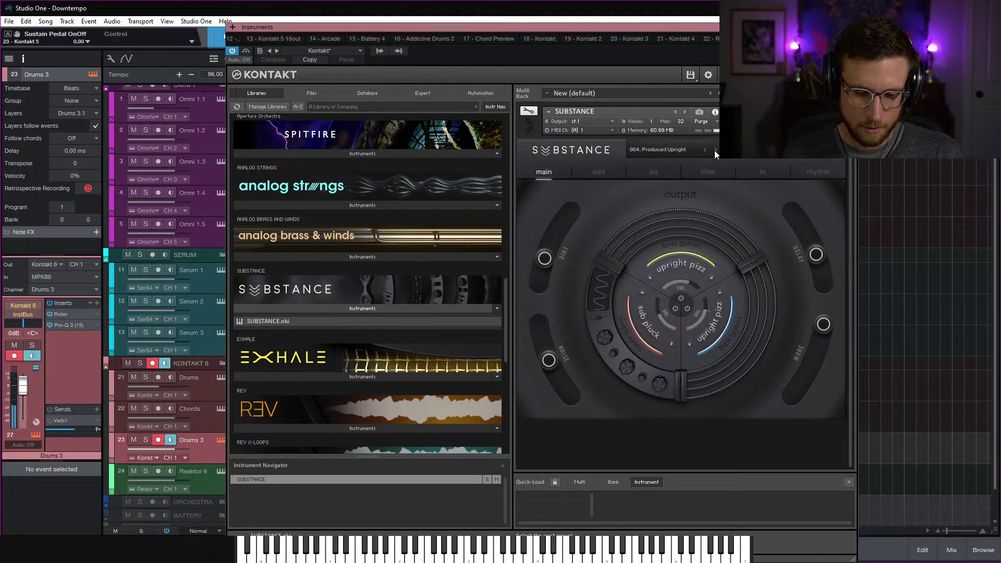
{"action": "left_click", "coordinate": [714, 150]}
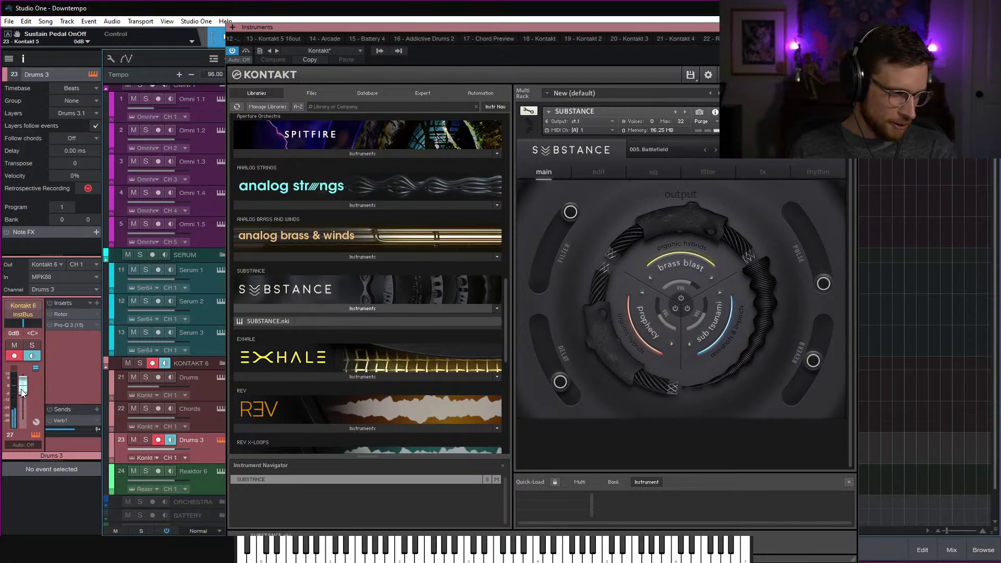
{"action": "left_click_drag", "start_coordinate": [20, 389], "coordinate": [24, 395]}
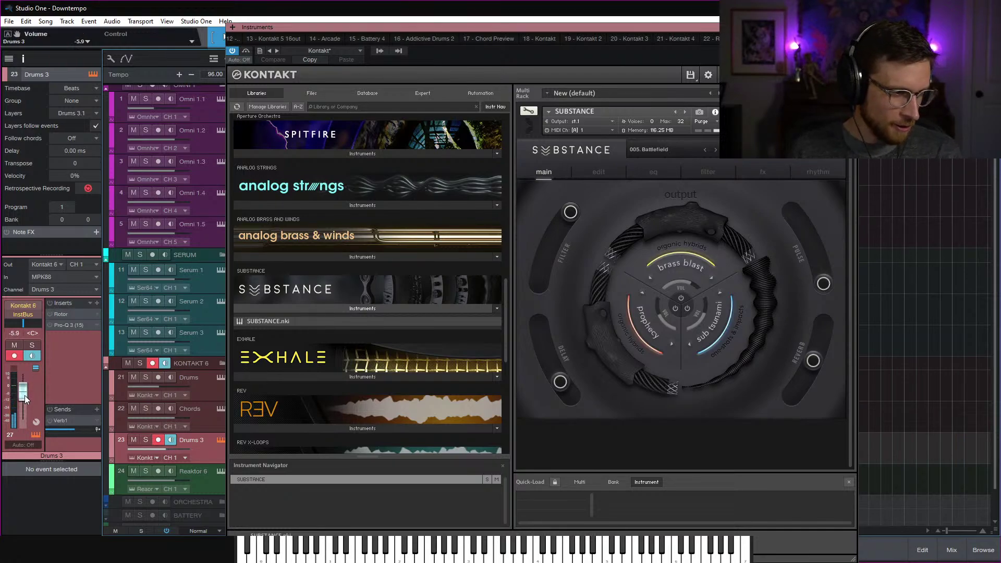
Audition the Substance presets one by one from 006. Complex System through 015. Color Tones
{"action": "left_click", "coordinate": [713, 149]}
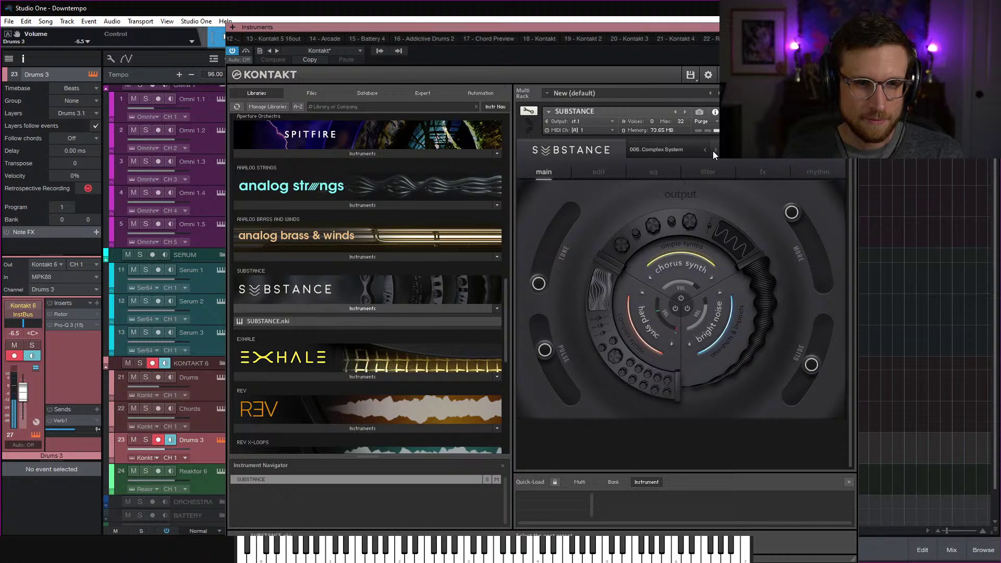
{"action": "left_click", "coordinate": [714, 150]}
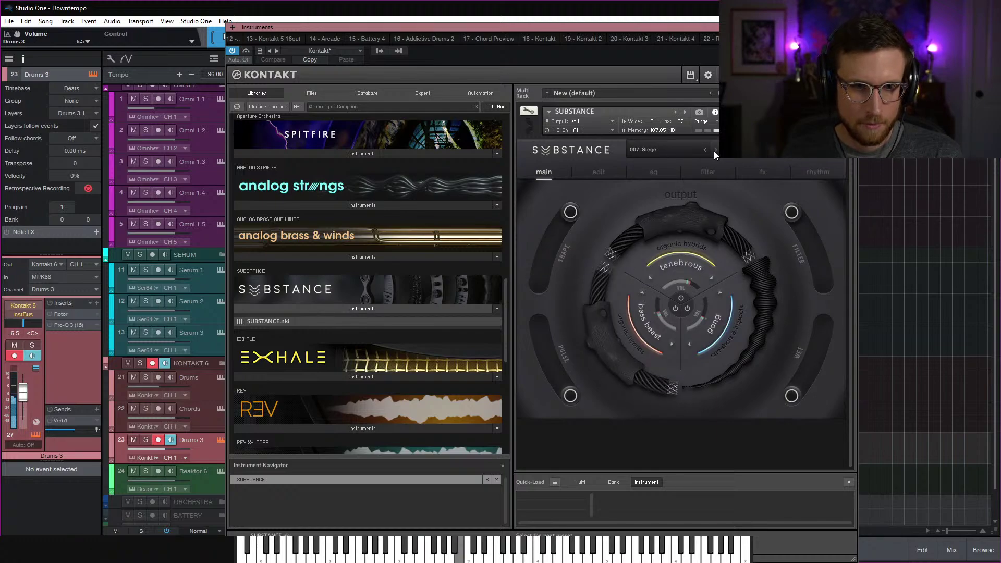
{"action": "left_click", "coordinate": [714, 150]}
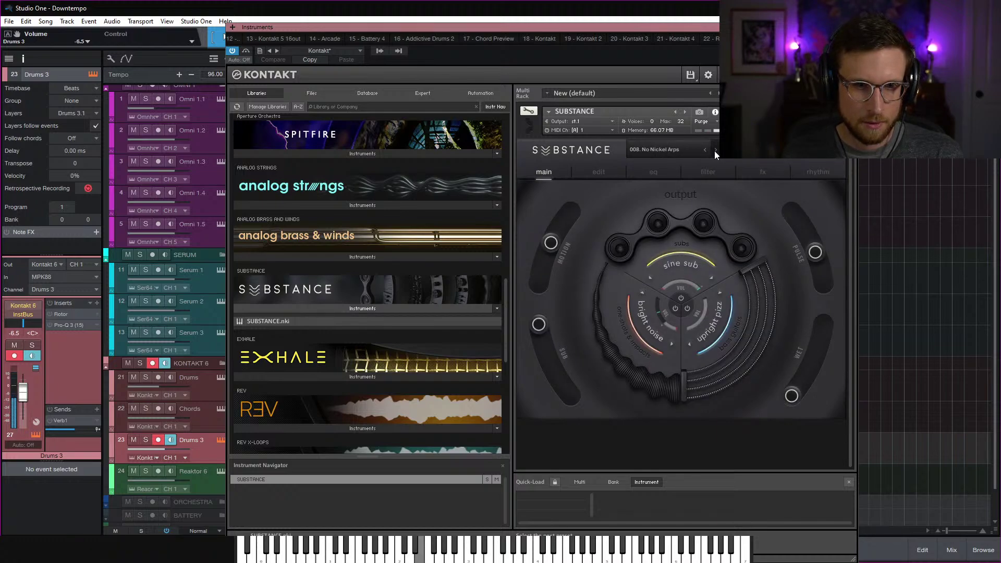
{"action": "left_click", "coordinate": [714, 151]}
{"action": "left_click", "coordinate": [714, 151]}
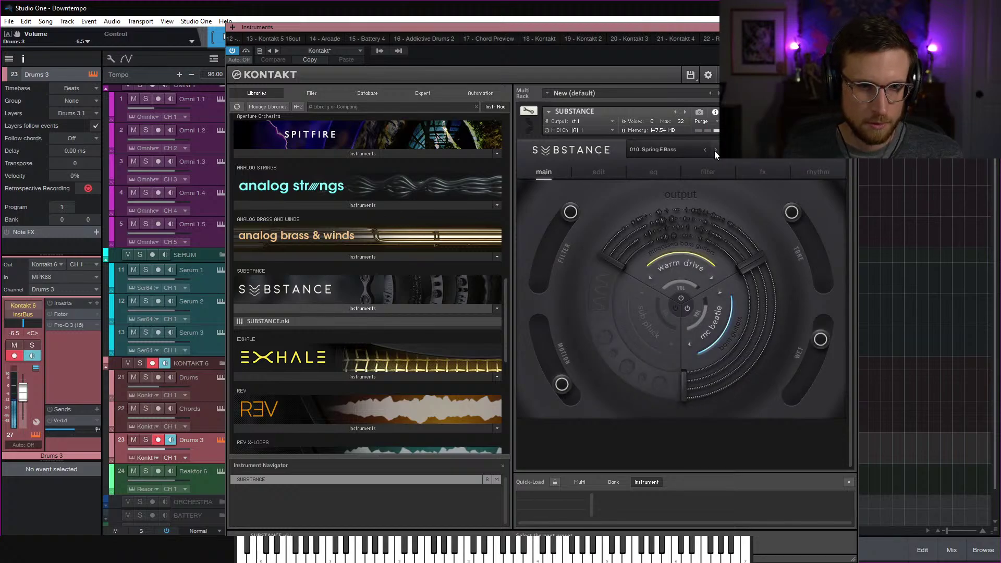
{"action": "left_click", "coordinate": [714, 150]}
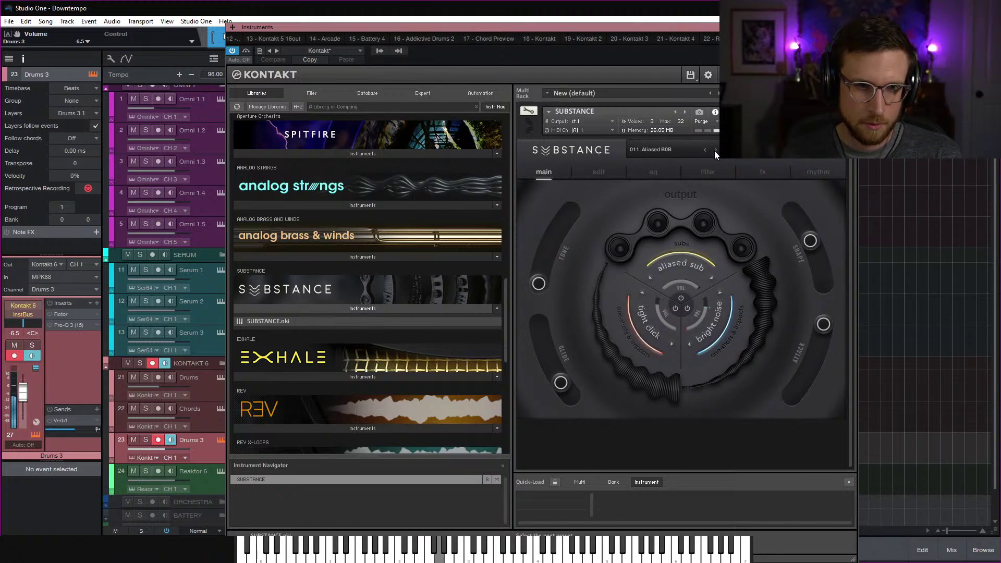
{"action": "left_click", "coordinate": [714, 151]}
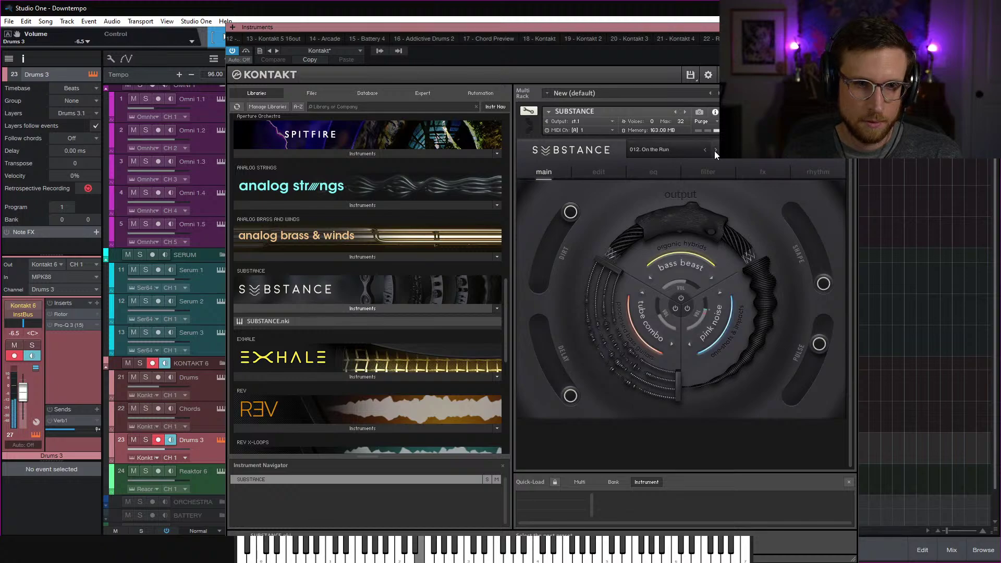
{"action": "left_click", "coordinate": [714, 152]}
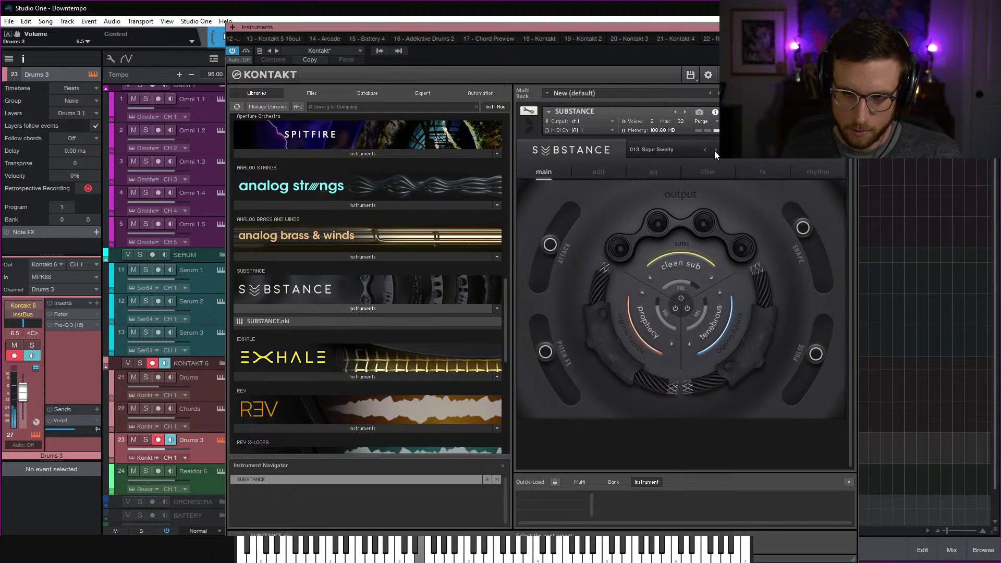
{"action": "left_click", "coordinate": [714, 151]}
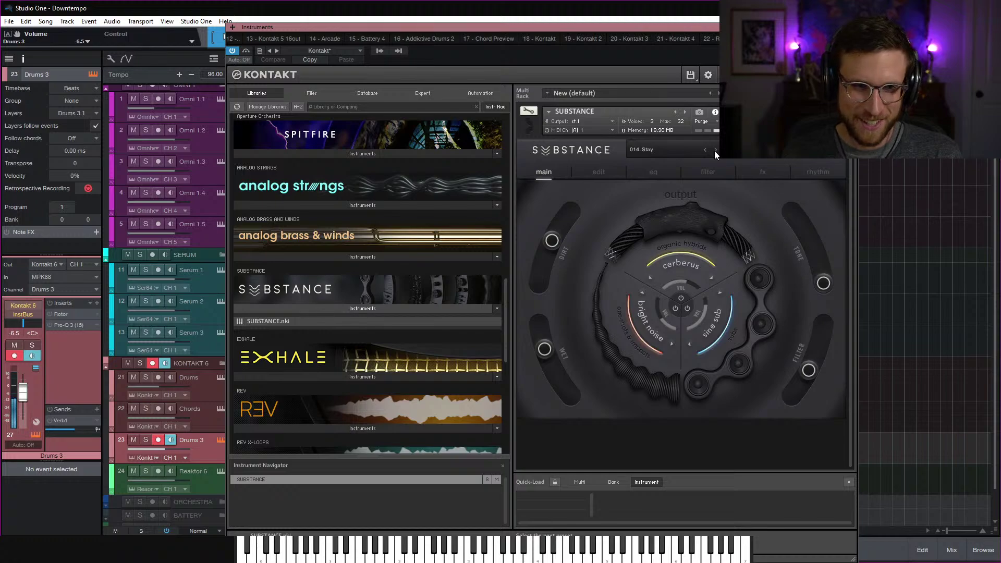
{"action": "left_click", "coordinate": [714, 151]}
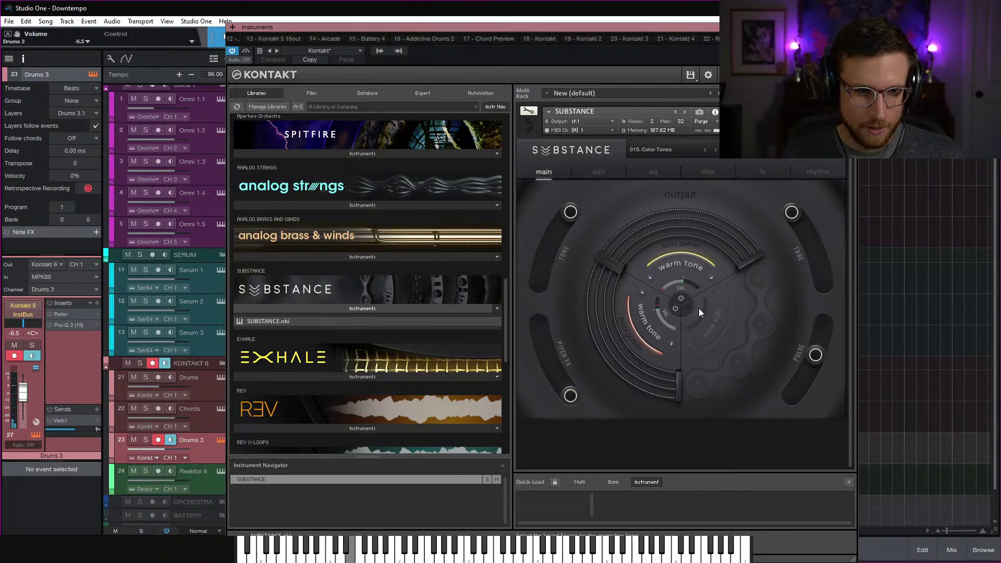
Set the Pulse macro of the 015. Color Tones preset to 0% and switch off the first layer's delay
{"action": "left_click_drag", "start_coordinate": [798, 346], "coordinate": [784, 417]}
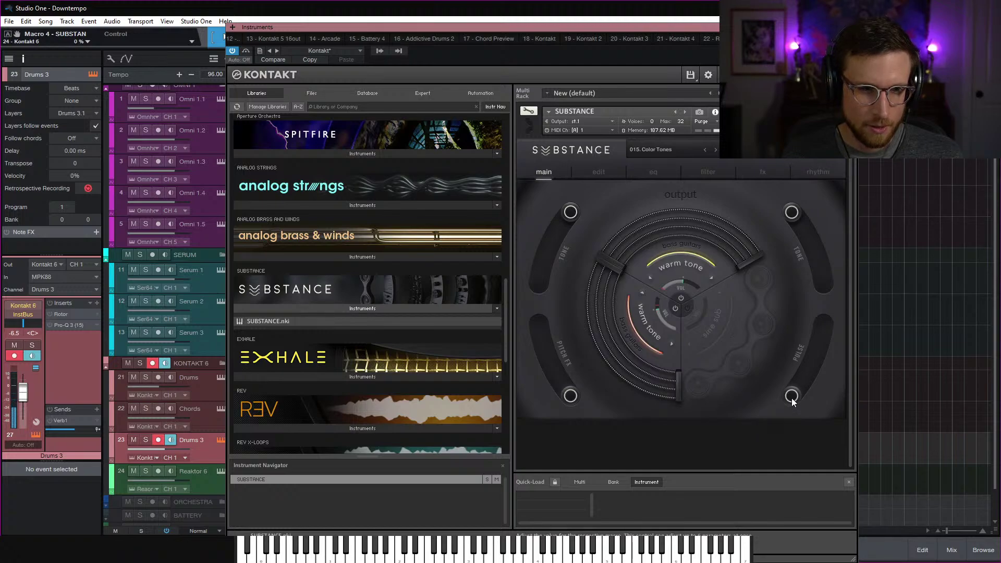
{"action": "left_click", "coordinate": [760, 172]}
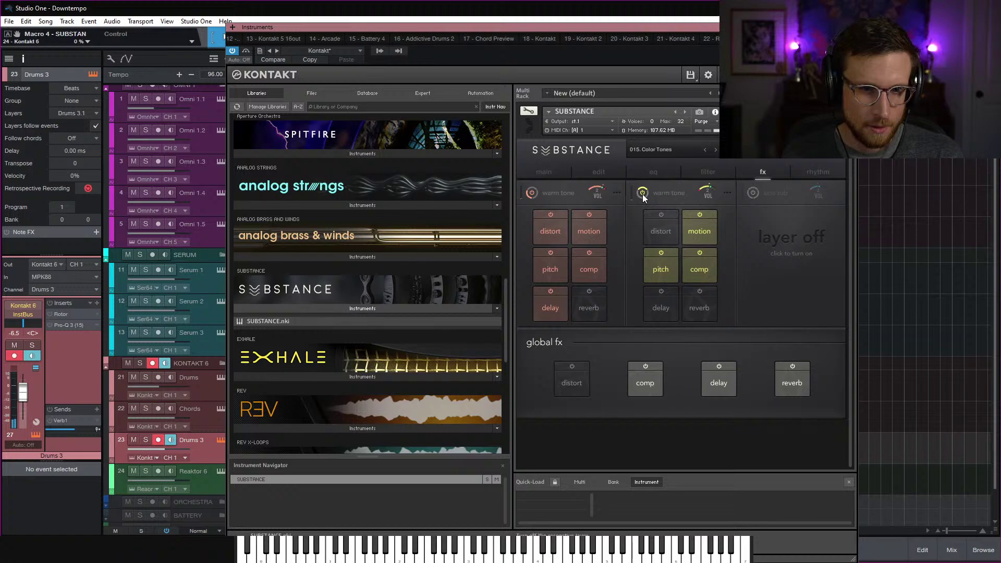
{"action": "left_click", "coordinate": [548, 292]}
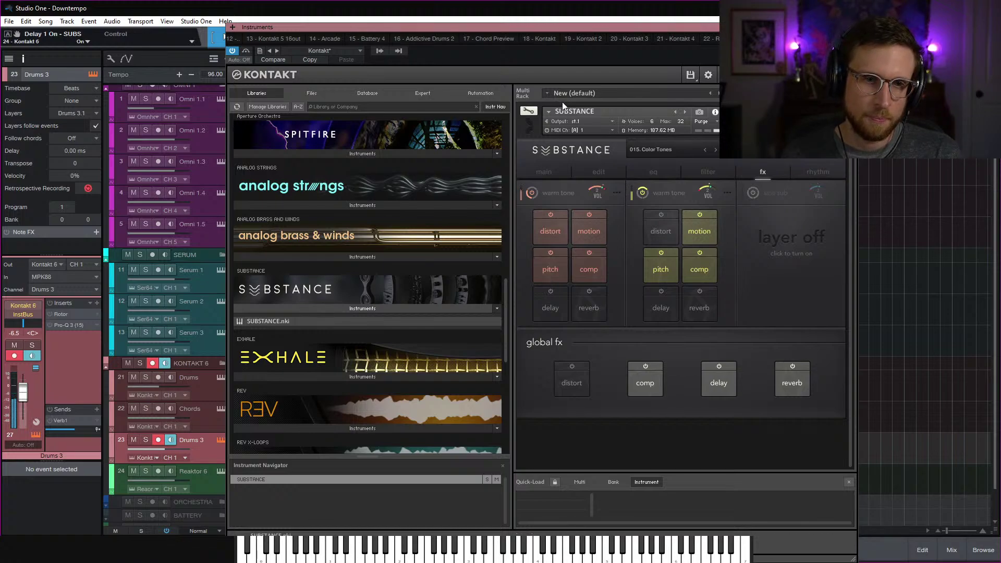
Discard the changes to 015. Color Tones and audition the following Substance presets up to 020. Mighty Gong
{"action": "left_click", "coordinate": [716, 150]}
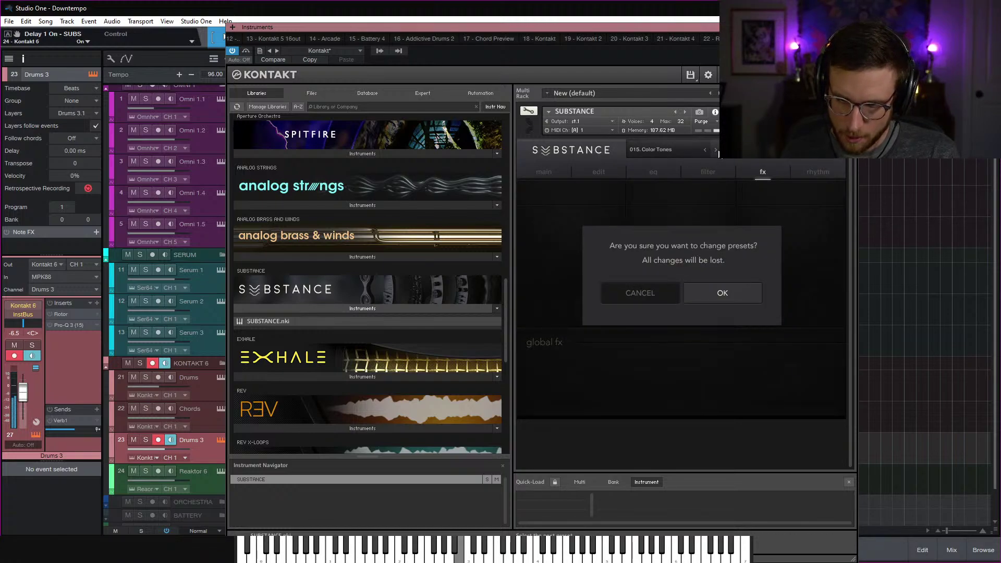
{"action": "left_click", "coordinate": [708, 288]}
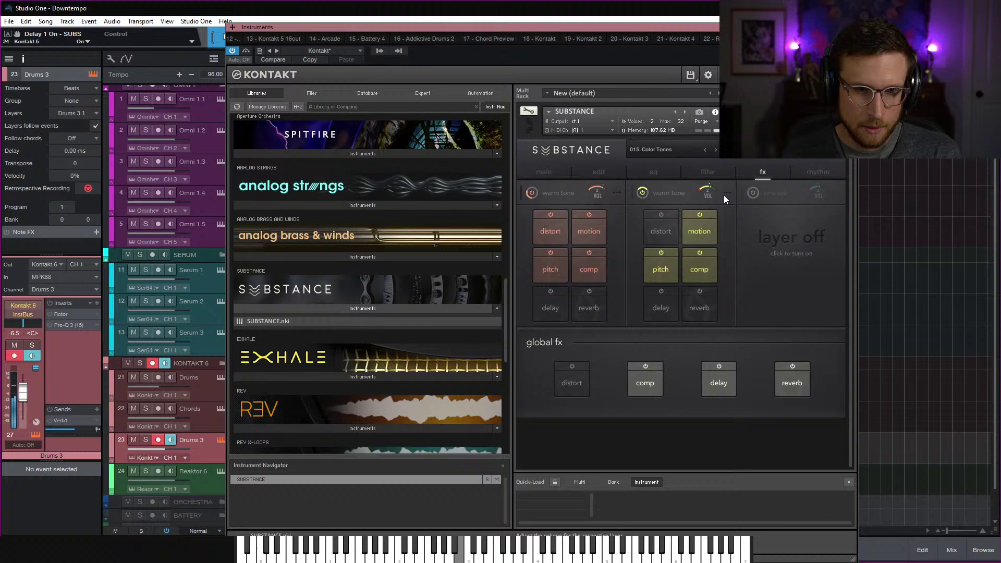
{"action": "left_click", "coordinate": [711, 149]}
{"action": "left_click", "coordinate": [714, 150]}
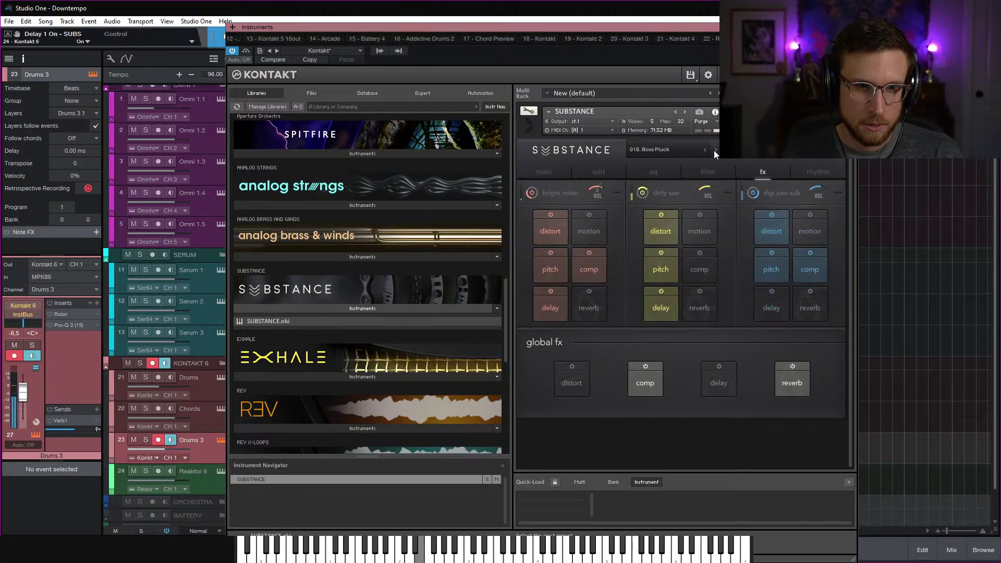
{"action": "left_click", "coordinate": [714, 151]}
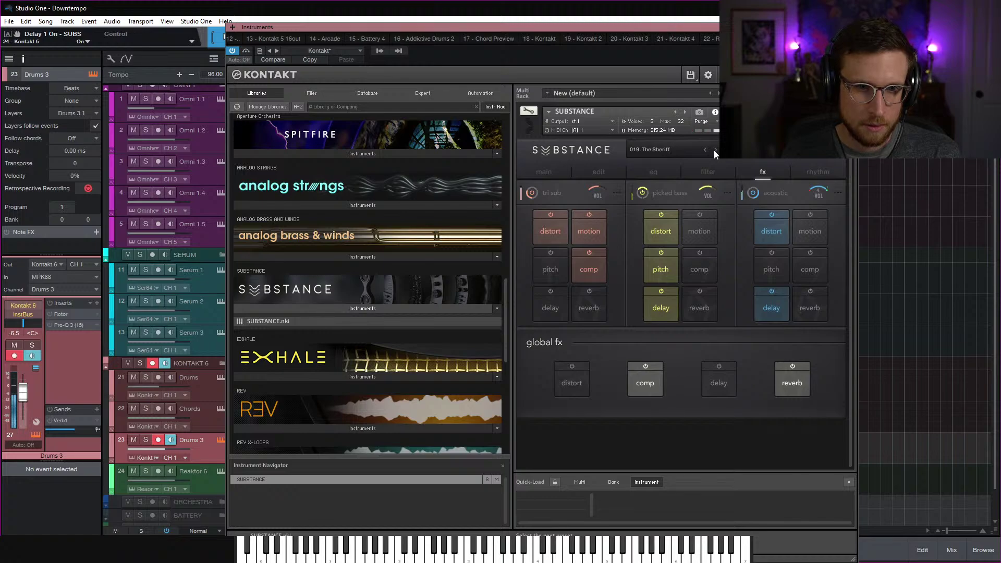
{"action": "left_click", "coordinate": [714, 150]}
Filter the Substance preset list by sustain, legato and fat
{"action": "left_click", "coordinate": [664, 149]}
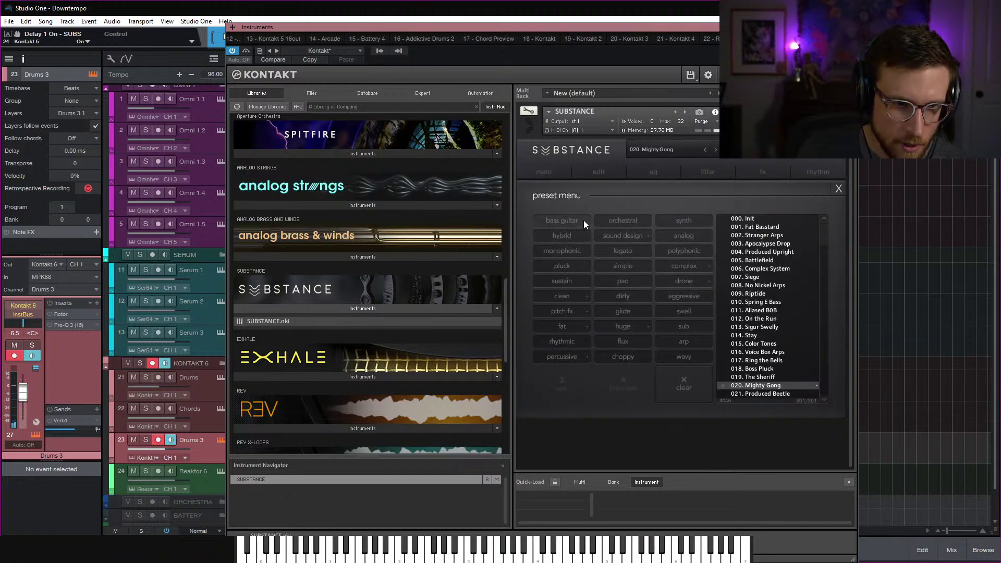
{"action": "left_click", "coordinate": [571, 281]}
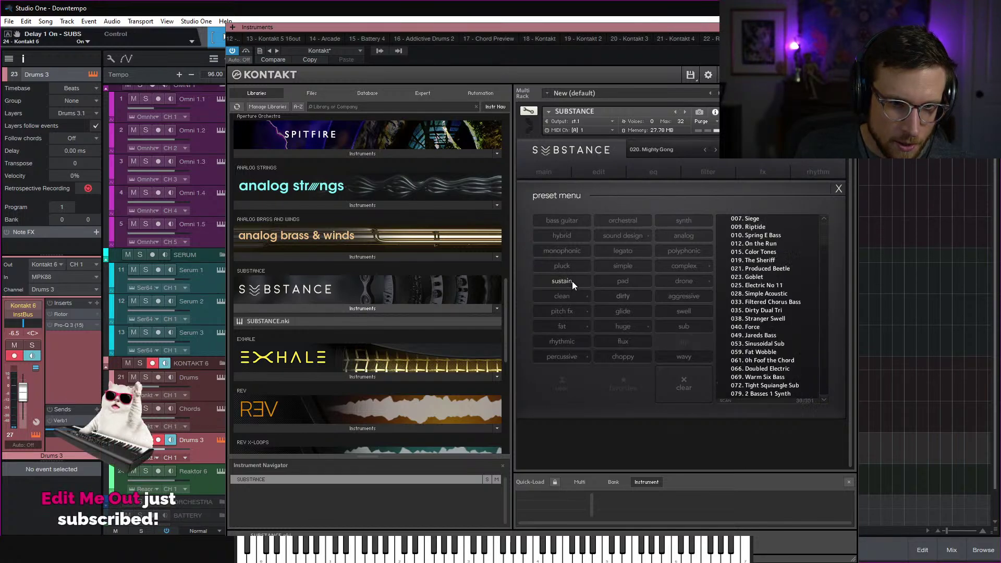
{"action": "left_click", "coordinate": [631, 251]}
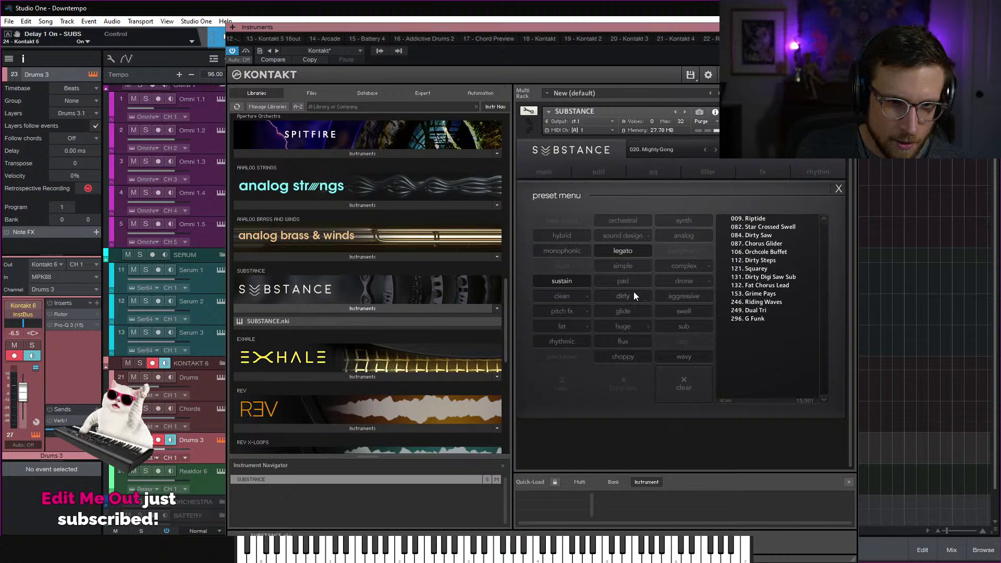
{"action": "left_click", "coordinate": [574, 326]}
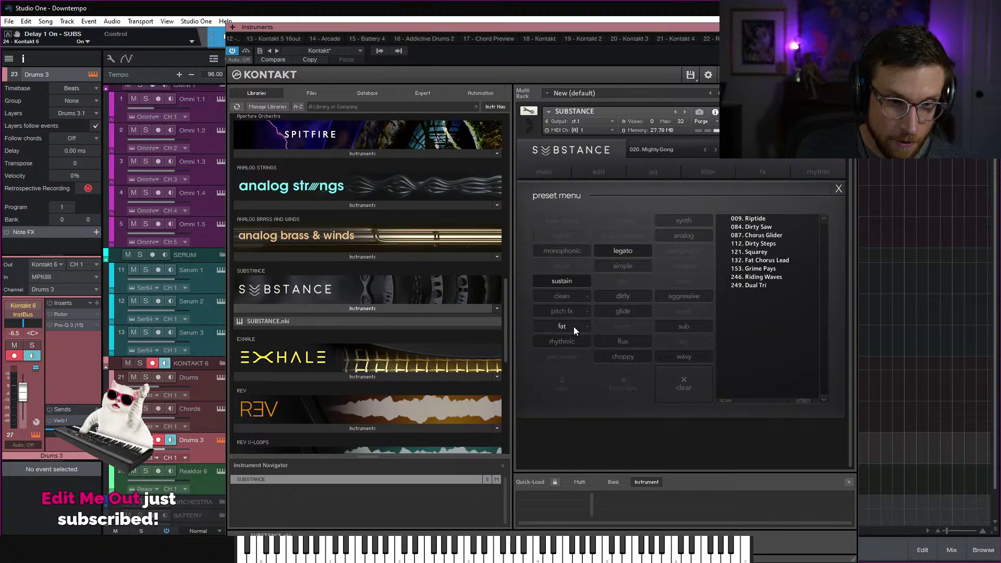
Audition the filtered Substance presets one by one from 009. Riptide through 249. Dual Tri
{"action": "left_click", "coordinate": [771, 219]}
{"action": "left_click", "coordinate": [774, 226]}
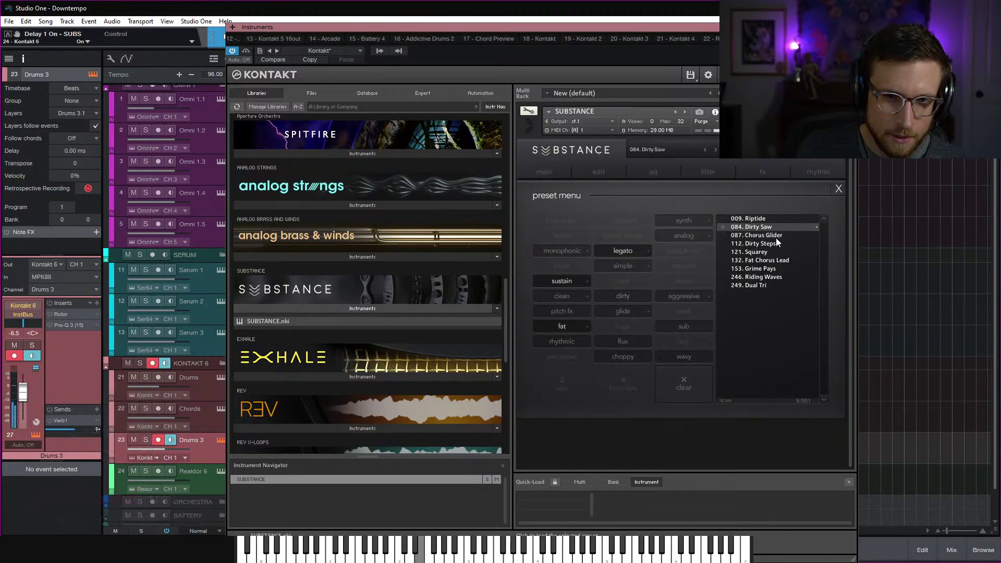
{"action": "left_click", "coordinate": [776, 237]}
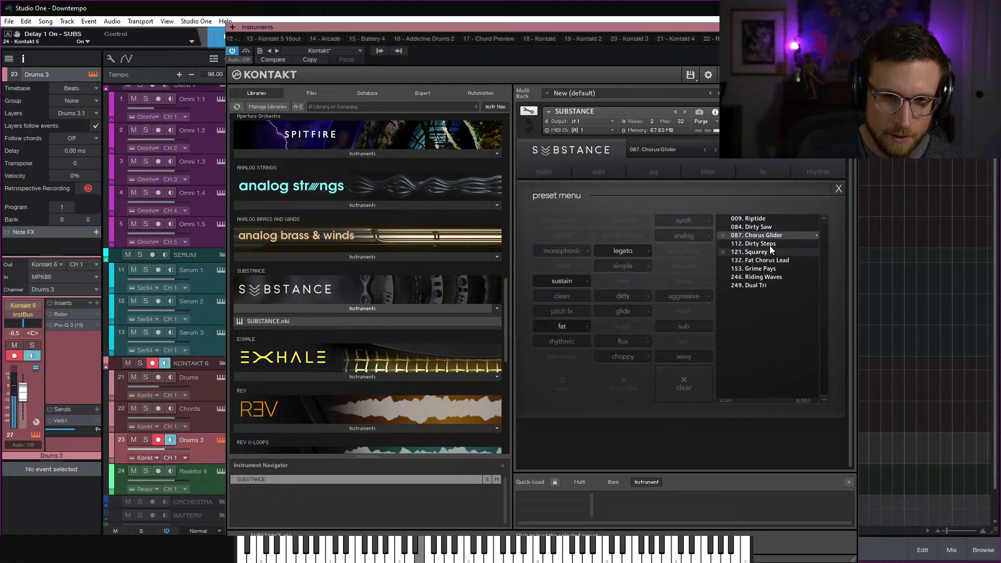
{"action": "left_click", "coordinate": [769, 244]}
{"action": "left_click", "coordinate": [766, 253]}
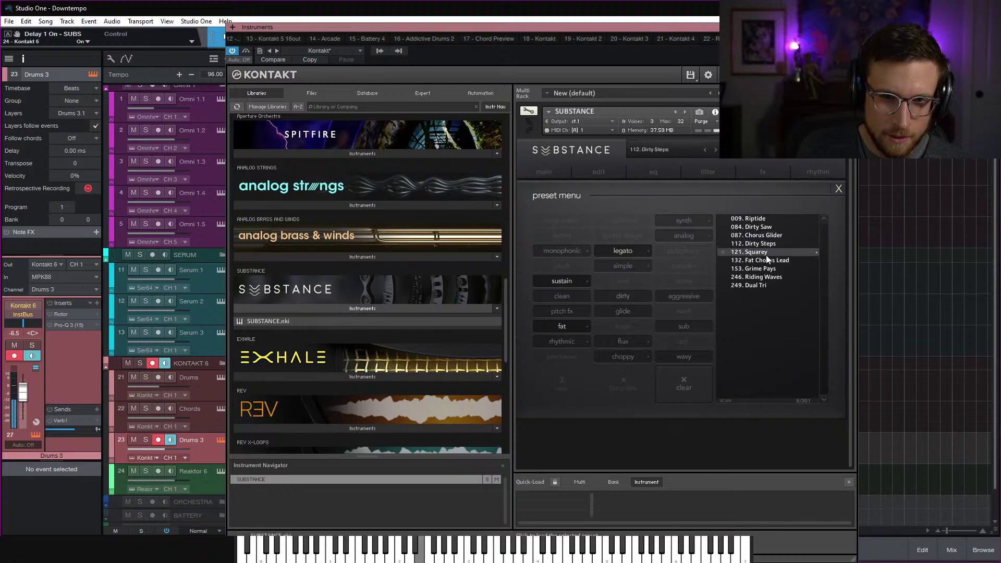
{"action": "left_click", "coordinate": [778, 263]}
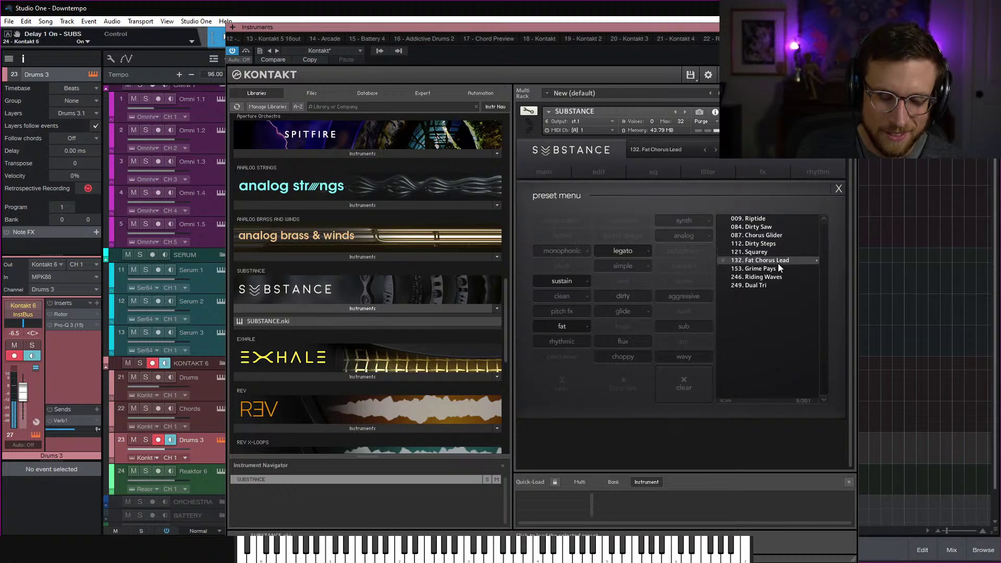
{"action": "left_click", "coordinate": [775, 269]}
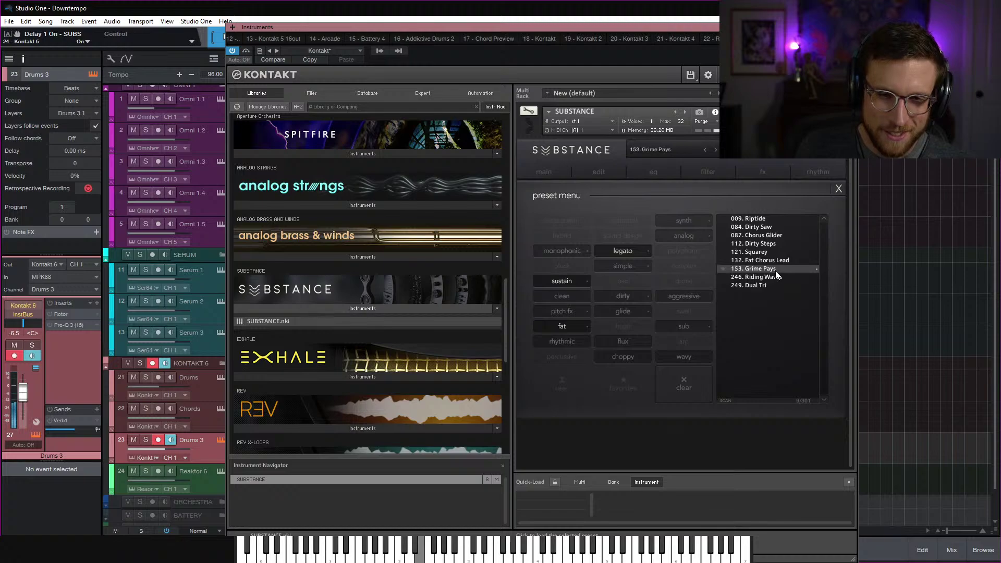
{"action": "left_click", "coordinate": [777, 277]}
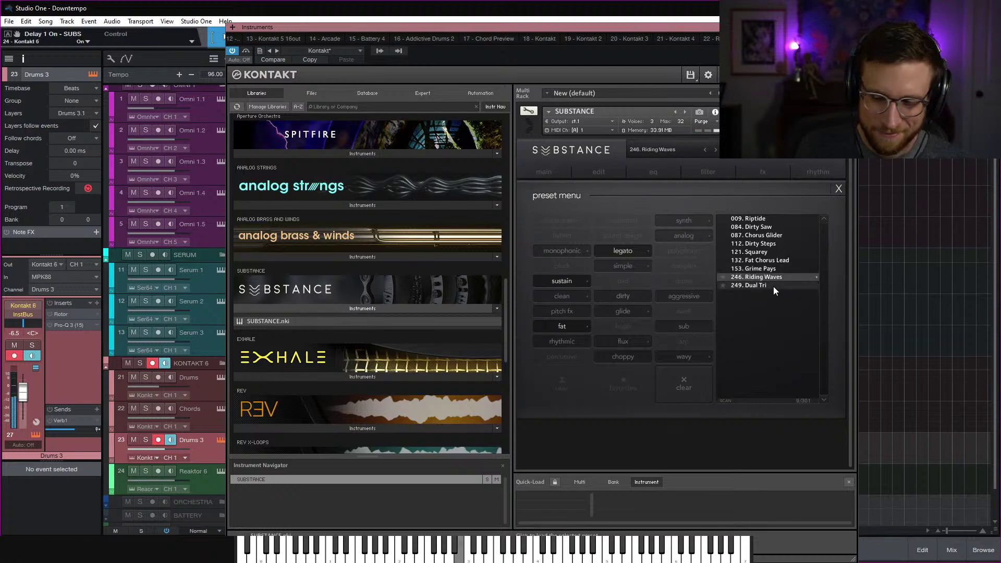
{"action": "left_click", "coordinate": [771, 286]}
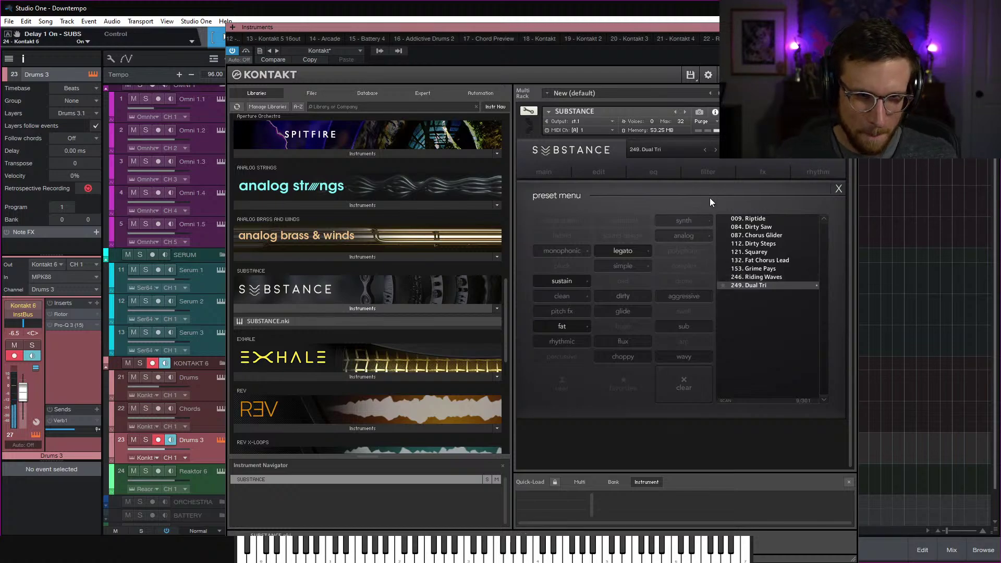
Remove the fat filter to audition 296. G Funk and 121. Squarey, and clear the legato and sustain filters
{"action": "left_click", "coordinate": [562, 326]}
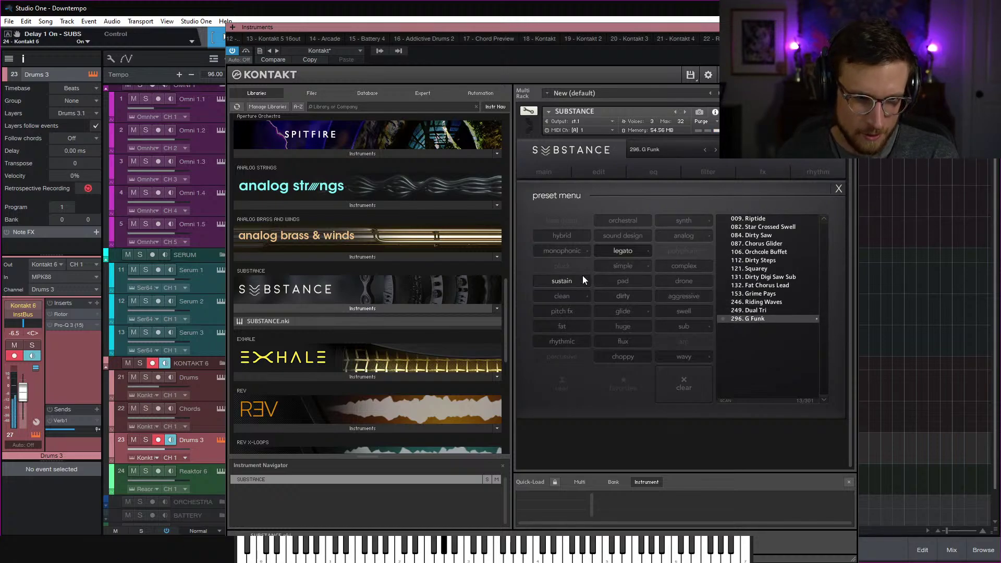
{"action": "left_click", "coordinate": [771, 267]}
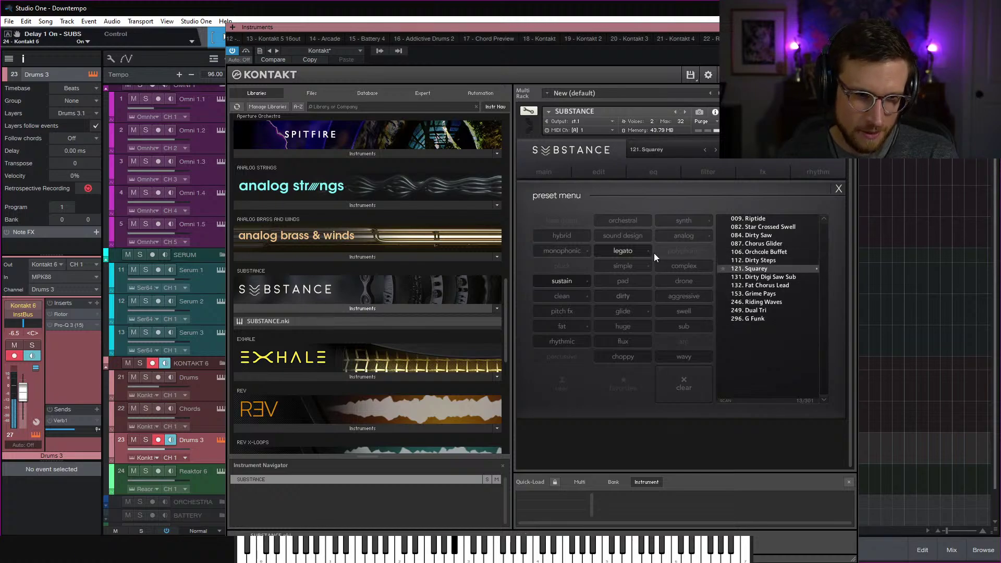
{"action": "left_click", "coordinate": [622, 251]}
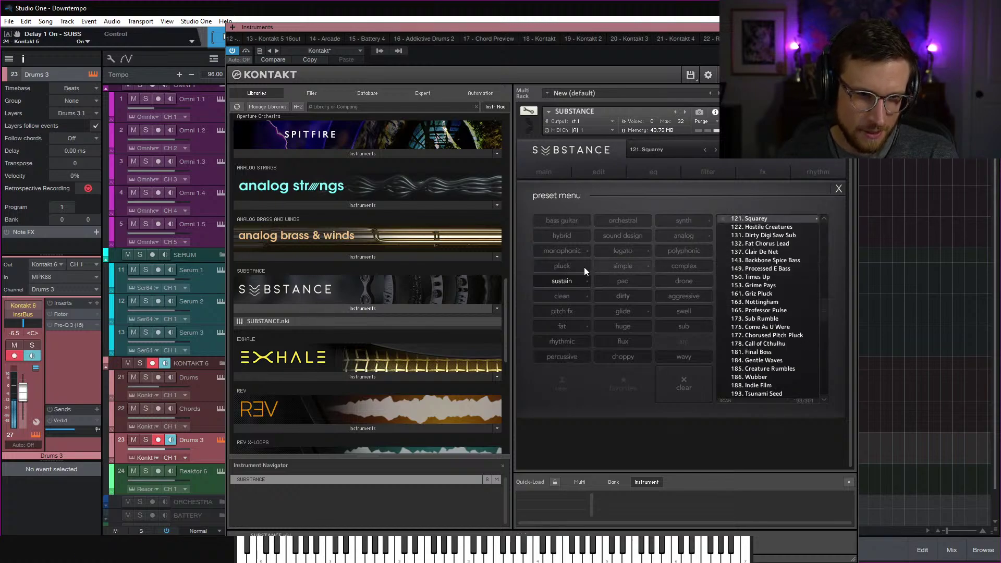
{"action": "left_click", "coordinate": [558, 282]}
{"action": "left_click", "coordinate": [561, 281]}
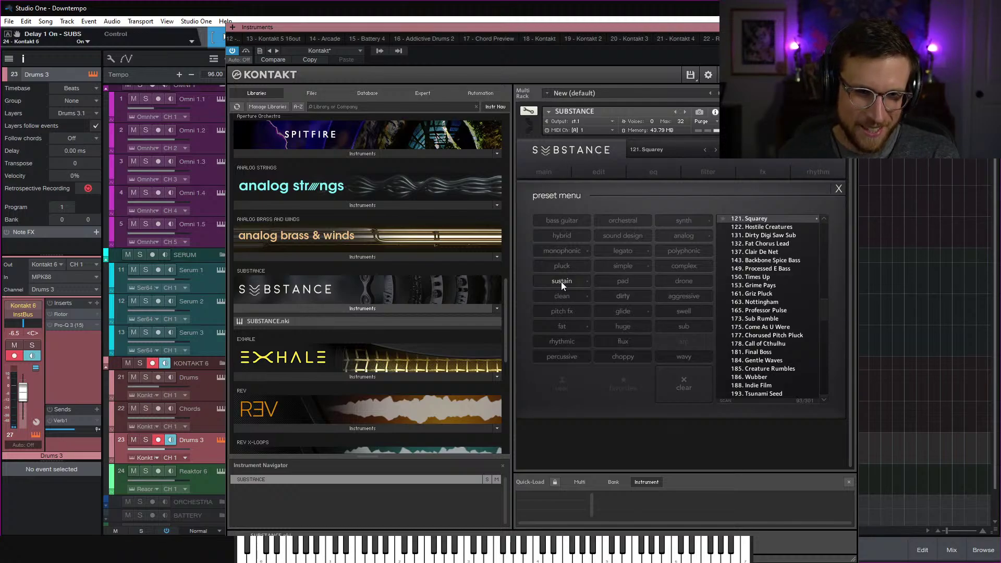
Load the Substance preset 217. Storytime and switch off the delay on its first and third layers
{"action": "scroll", "coordinate": [822, 312], "scroll_direction": "down", "scroll_amount": 5}
{"action": "scroll", "coordinate": [803, 335], "scroll_direction": "down", "scroll_amount": 5}
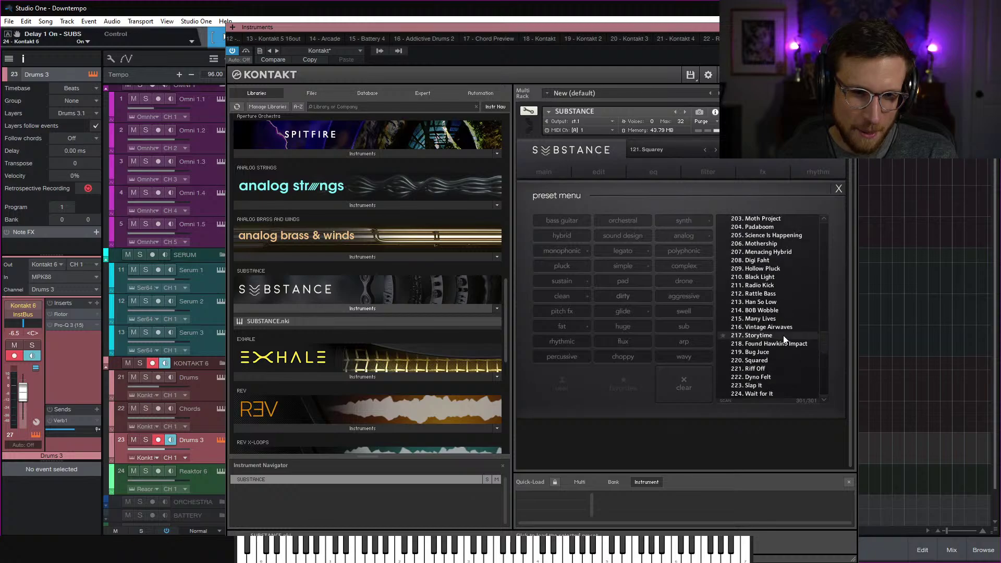
{"action": "left_click", "coordinate": [783, 336]}
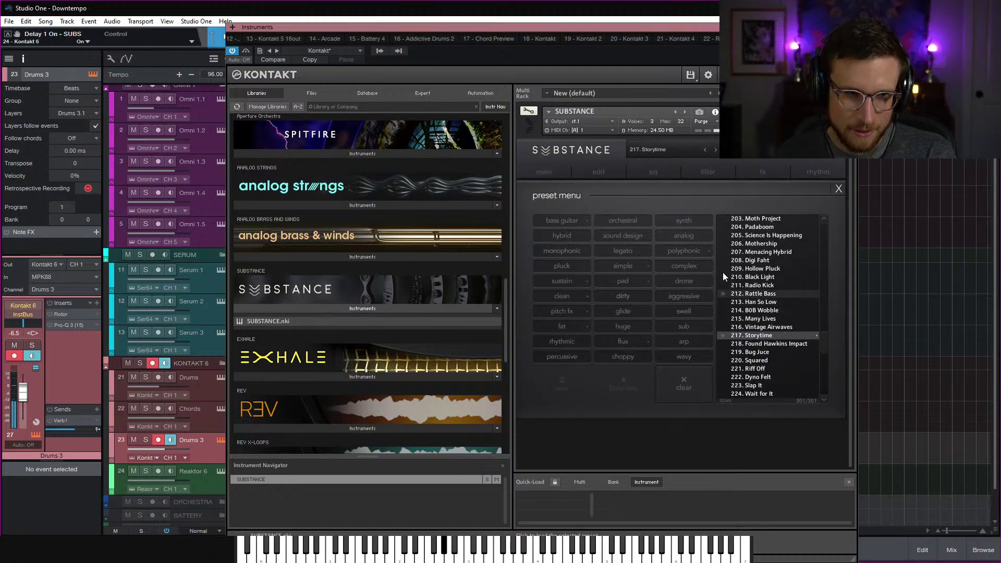
{"action": "left_click", "coordinate": [745, 171]}
{"action": "left_click", "coordinate": [554, 290]}
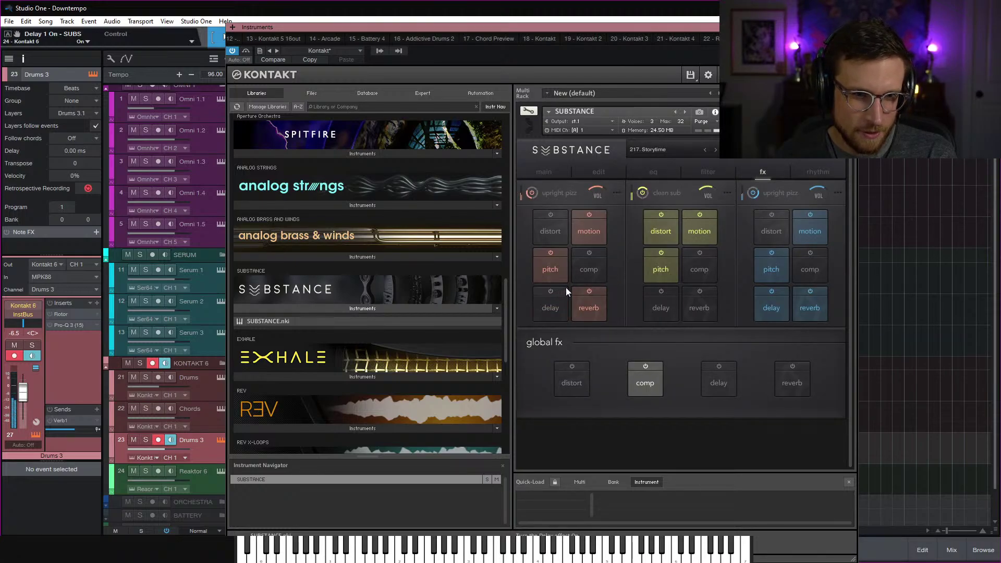
{"action": "left_click", "coordinate": [772, 291]}
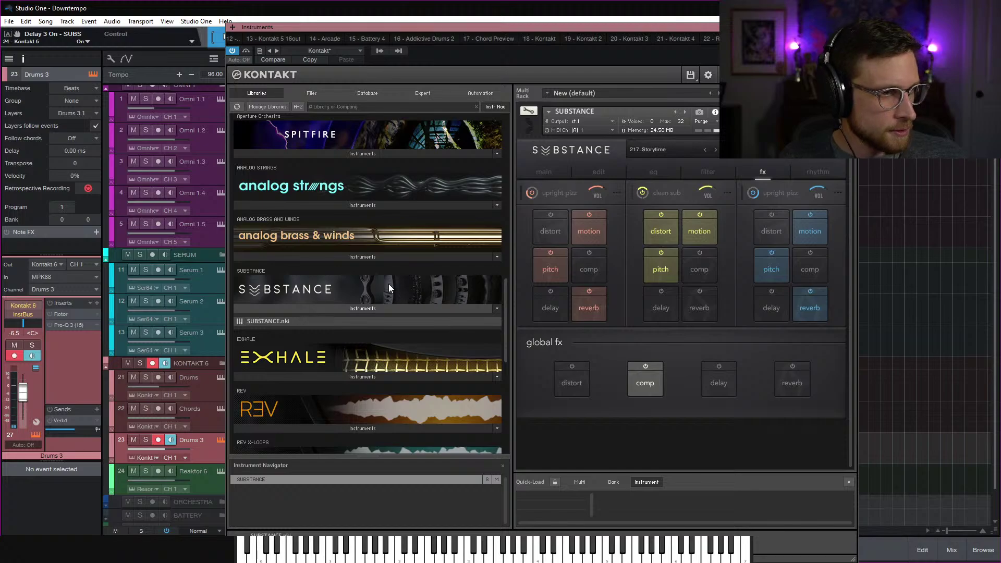
Look through the Kontakt library list for another instrument to use
{"action": "scroll", "coordinate": [388, 280], "scroll_direction": "up", "scroll_amount": 10}
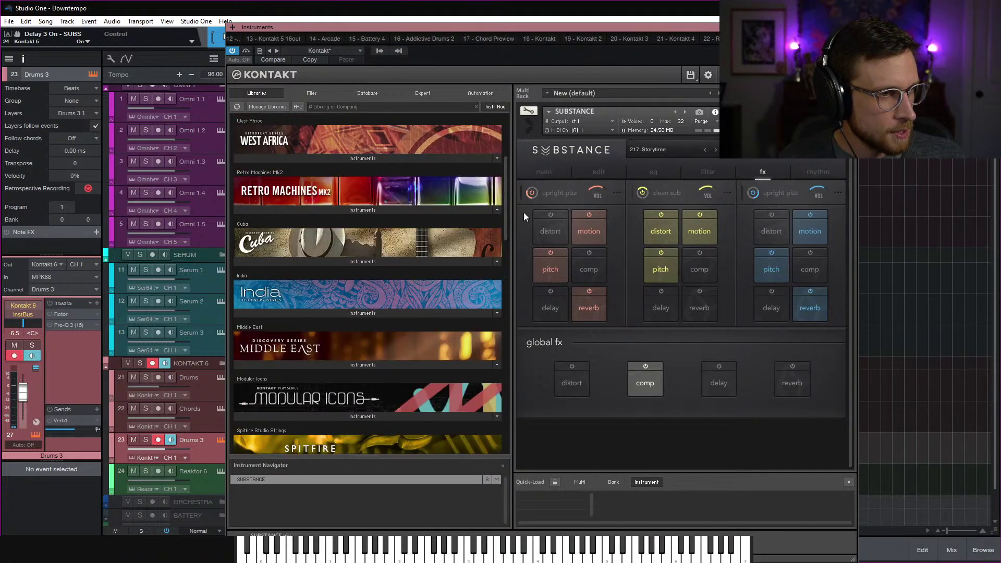
{"action": "scroll", "coordinate": [404, 246], "scroll_direction": "up", "scroll_amount": 3}
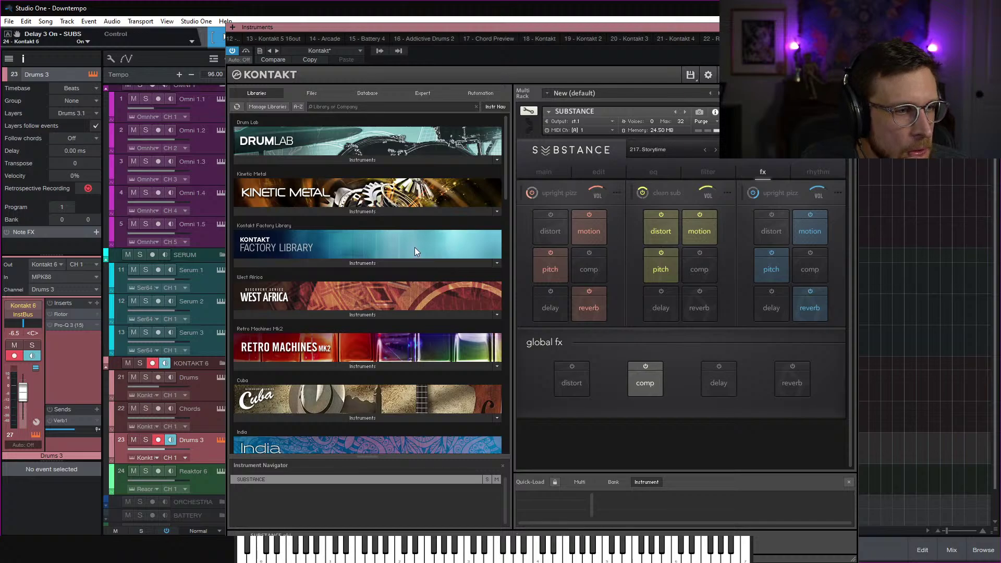
{"action": "scroll", "coordinate": [417, 265], "scroll_direction": "down", "scroll_amount": 1}
{"action": "scroll", "coordinate": [417, 268], "scroll_direction": "down", "scroll_amount": 6}
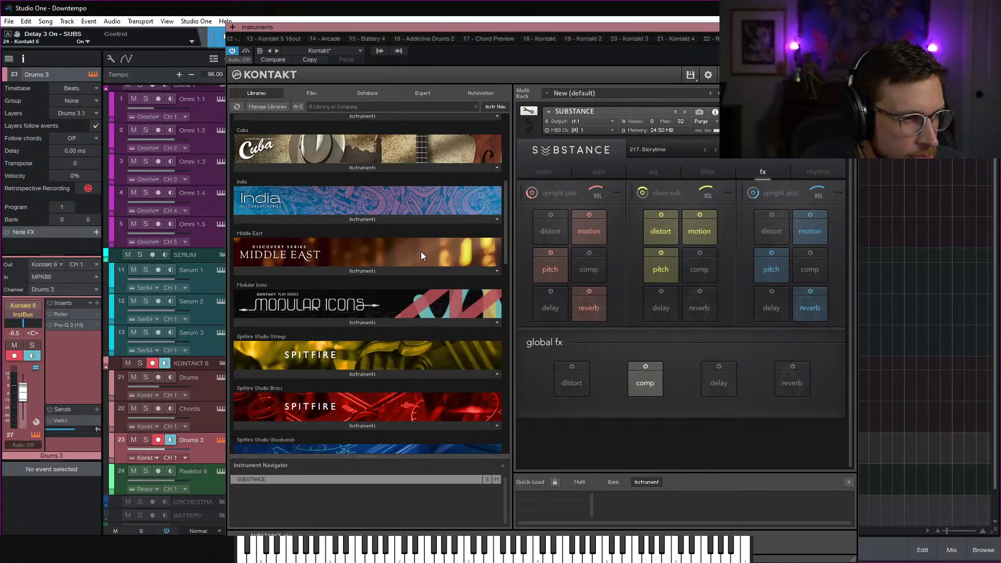
{"action": "scroll", "coordinate": [420, 246], "scroll_direction": "down", "scroll_amount": 3}
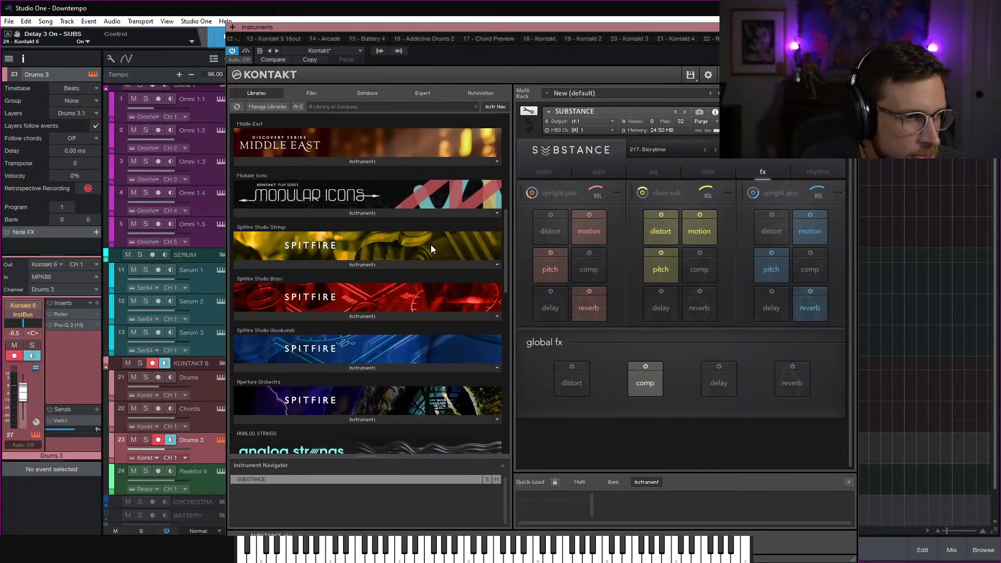
{"action": "scroll", "coordinate": [428, 249], "scroll_direction": "down", "scroll_amount": 4}
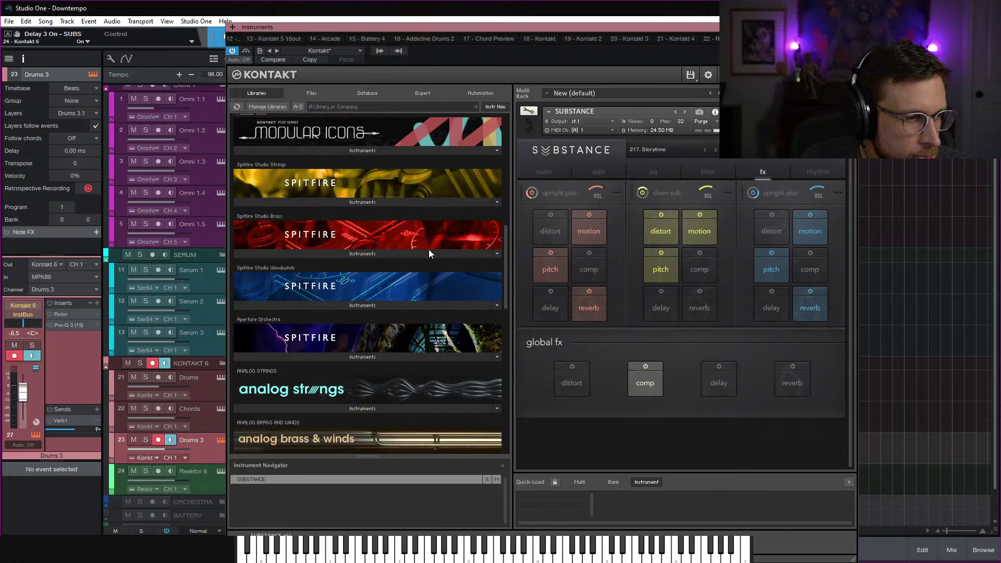
{"action": "scroll", "coordinate": [429, 250], "scroll_direction": "down", "scroll_amount": 5}
{"action": "scroll", "coordinate": [429, 251], "scroll_direction": "up", "scroll_amount": 5}
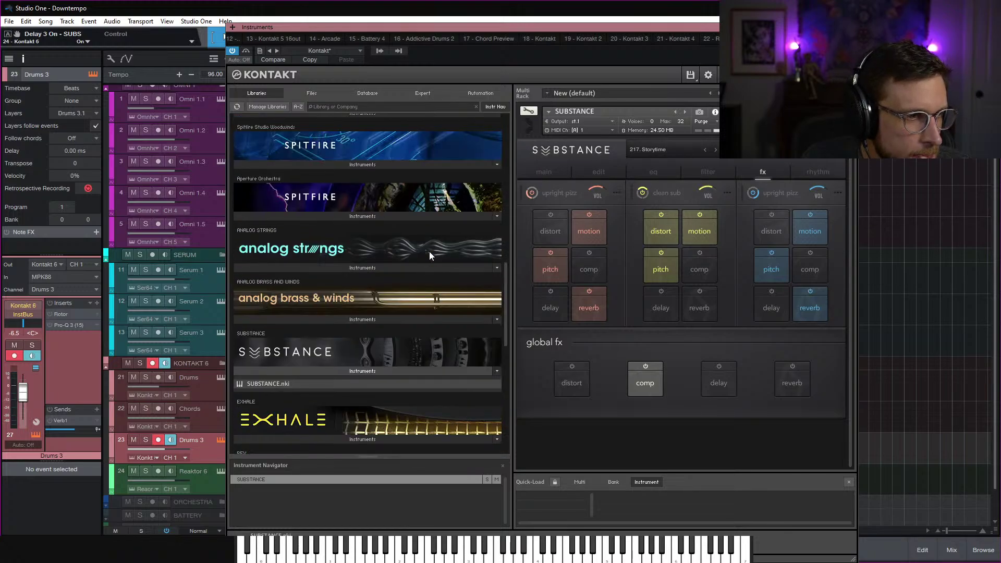
{"action": "scroll", "coordinate": [430, 254], "scroll_direction": "up", "scroll_amount": 2}
{"action": "scroll", "coordinate": [428, 258], "scroll_direction": "down", "scroll_amount": 10}
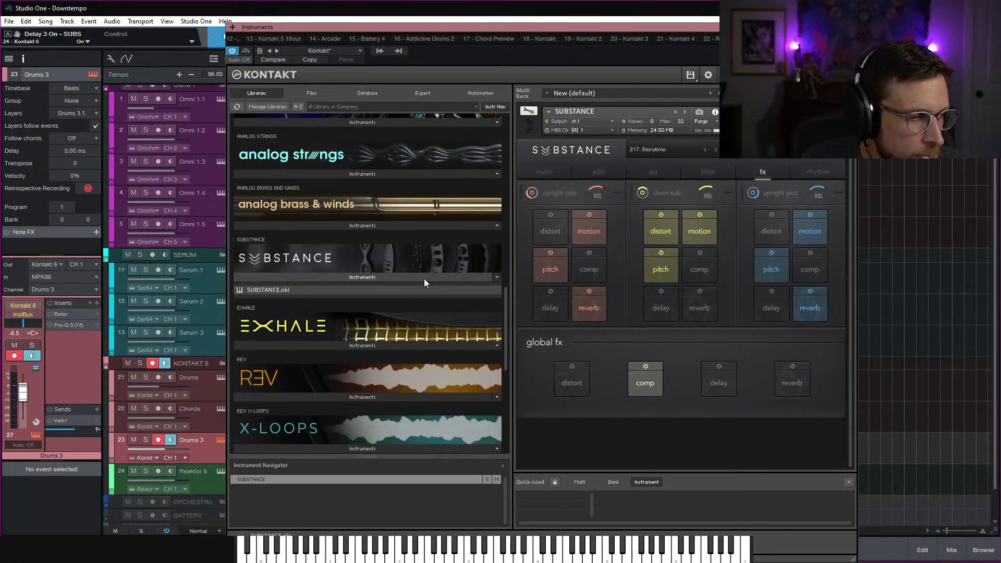
{"action": "scroll", "coordinate": [424, 278], "scroll_direction": "down", "scroll_amount": 6}
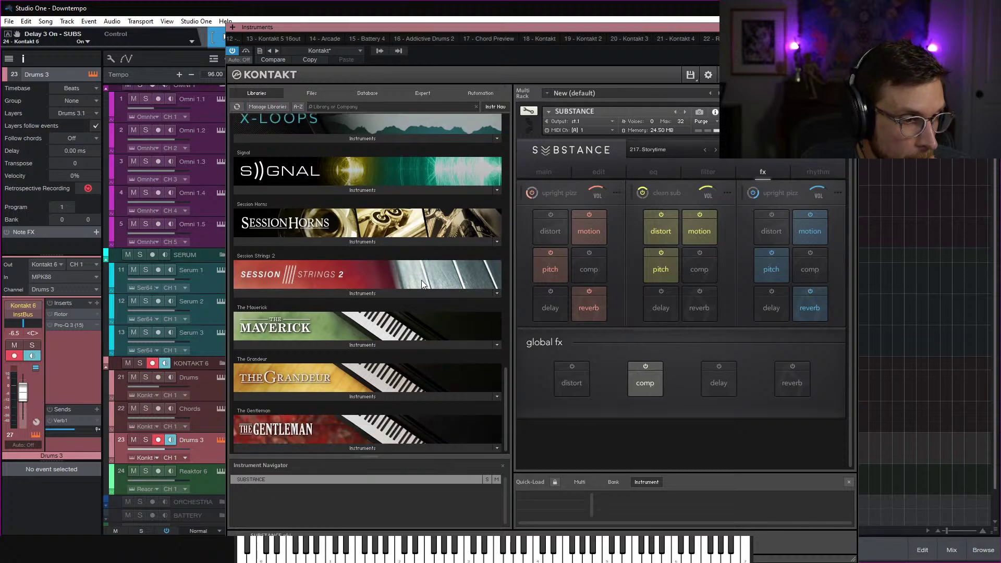
{"action": "scroll", "coordinate": [421, 280], "scroll_direction": "up", "scroll_amount": 8}
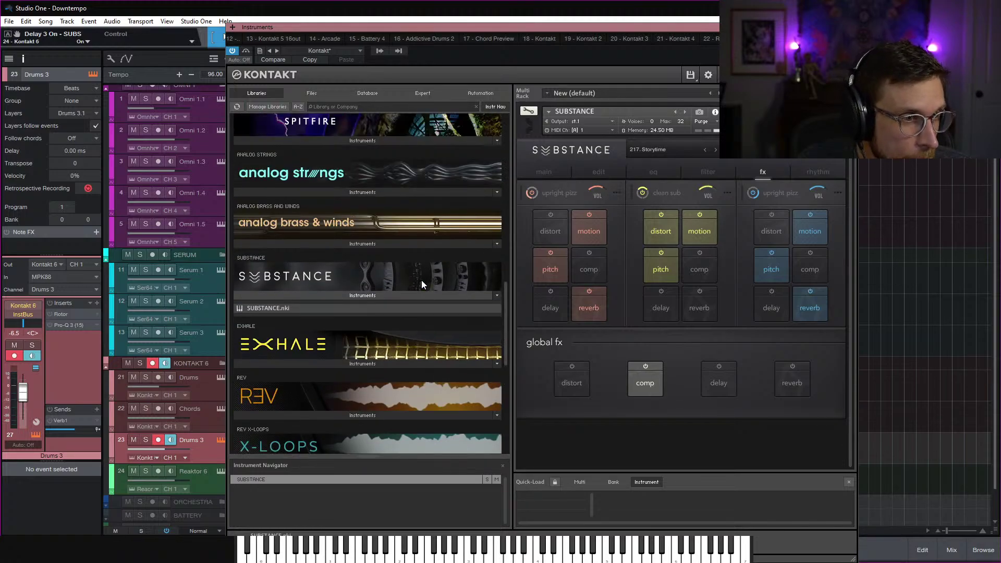
Replace the Substance instrument with Modular Icons from the Kontakt library
{"action": "scroll", "coordinate": [423, 284], "scroll_direction": "up", "scroll_amount": 7}
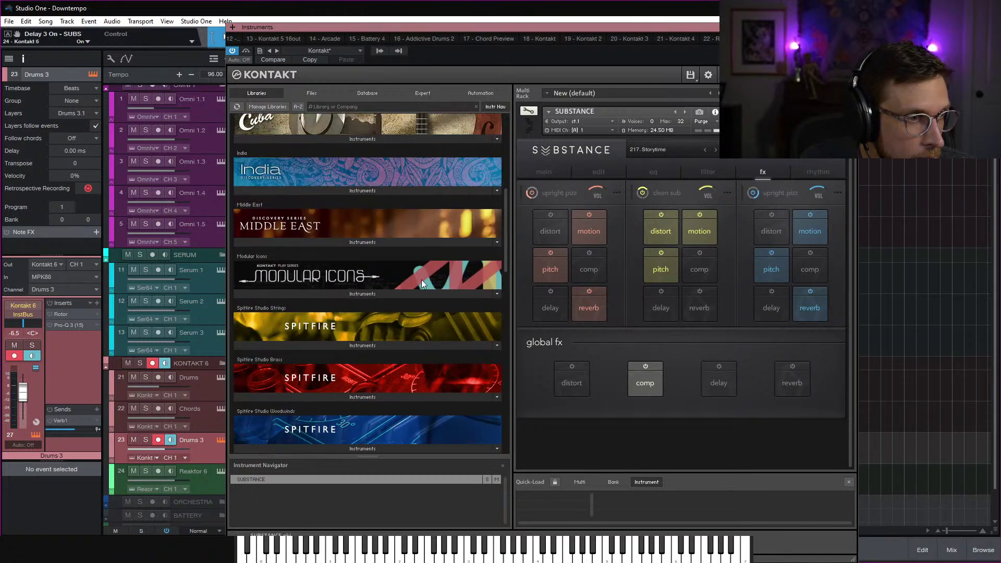
{"action": "scroll", "coordinate": [421, 279], "scroll_direction": "up", "scroll_amount": 1}
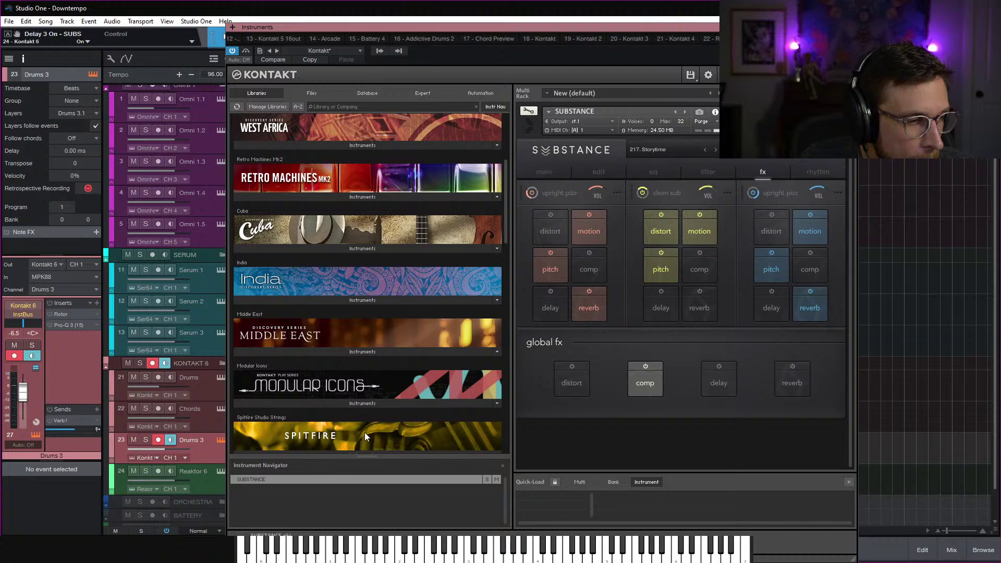
{"action": "left_click", "coordinate": [372, 402]}
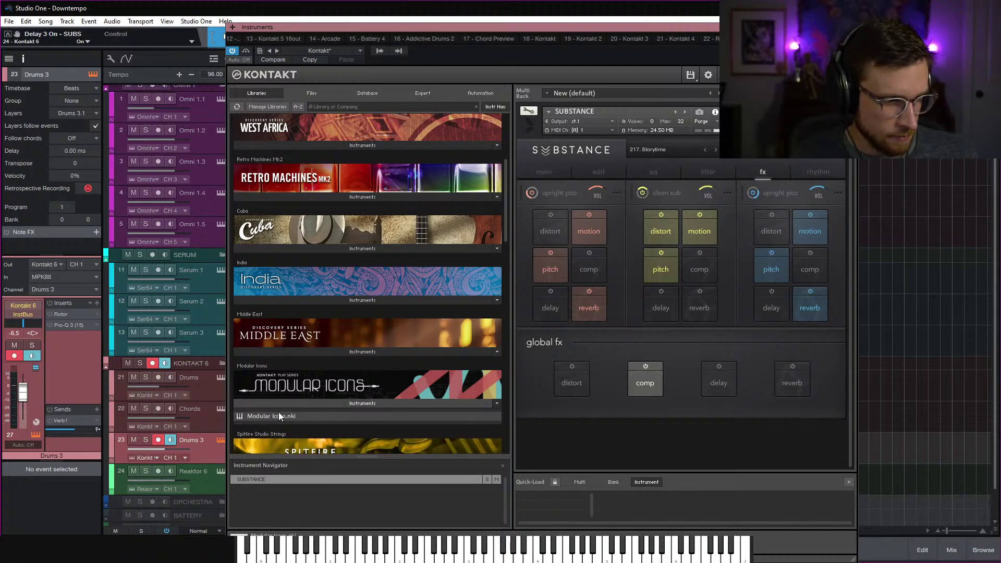
{"action": "left_click_drag", "start_coordinate": [558, 287], "coordinate": [559, 287]}
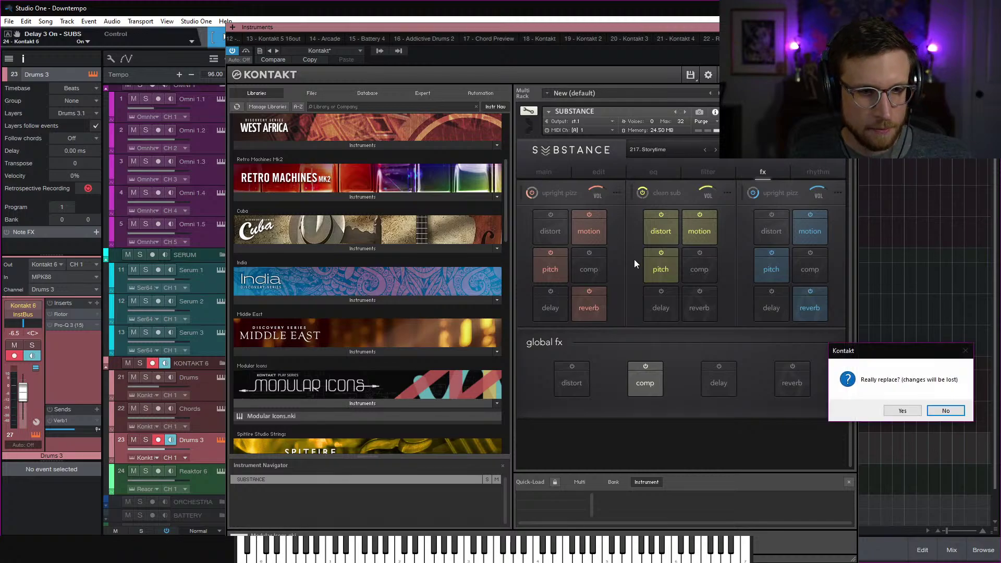
{"action": "left_click", "coordinate": [901, 411]}
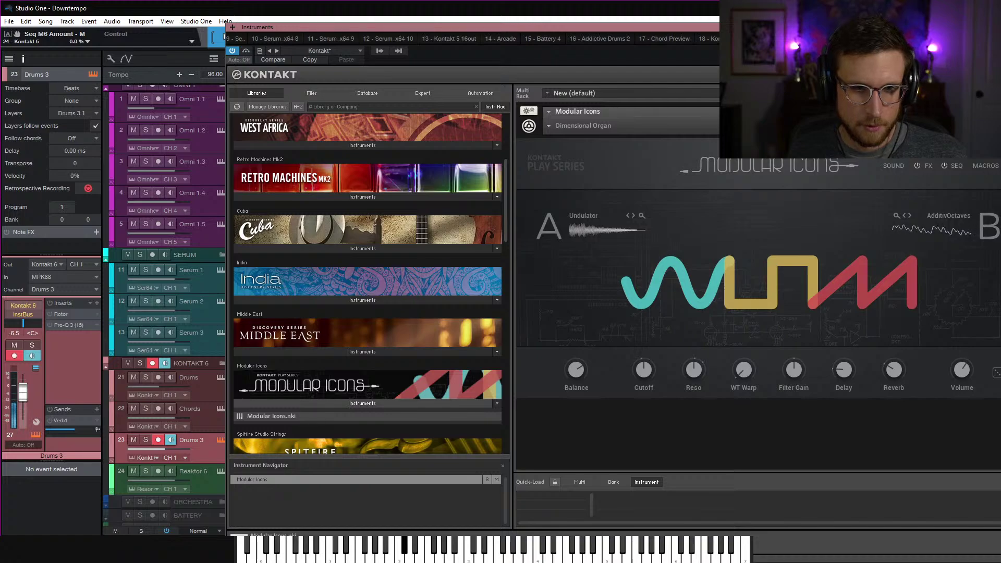
Audition the Modular Icons bass presets one by one from Almost Electric through Definitive Bass
{"action": "left_click", "coordinate": [574, 124]}
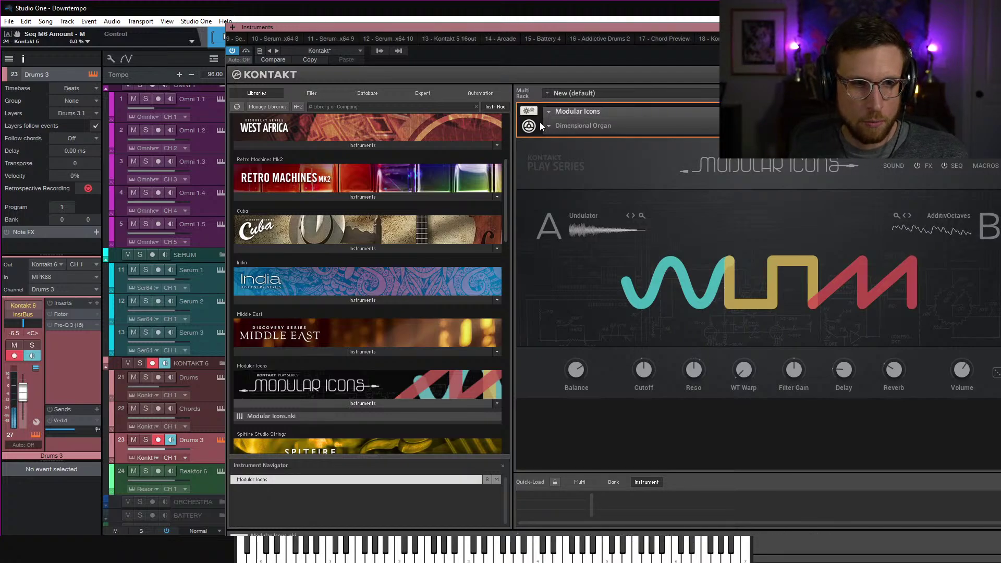
{"action": "left_click", "coordinate": [548, 125]}
{"action": "mouse_move", "coordinate": [596, 136]}
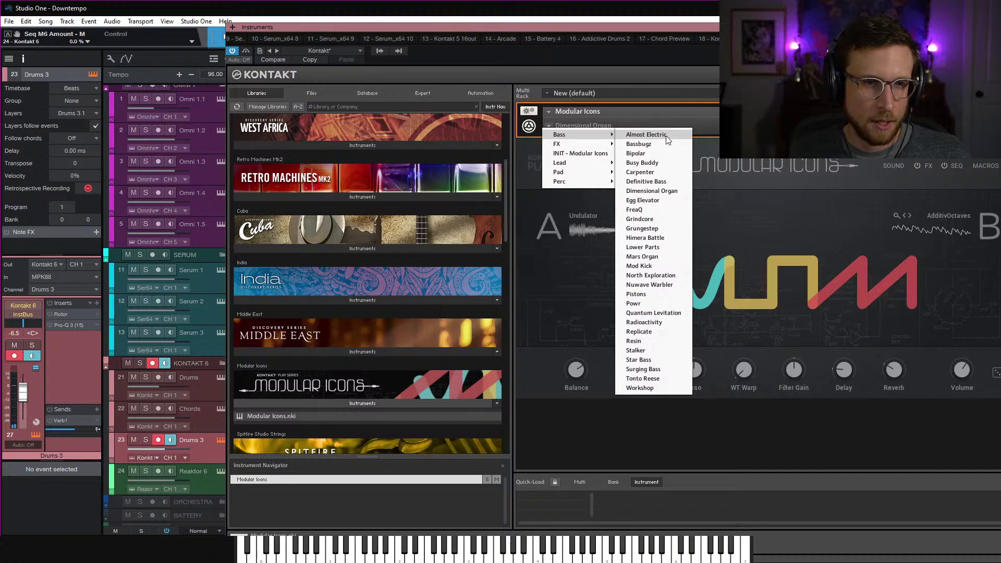
{"action": "left_click", "coordinate": [666, 137]}
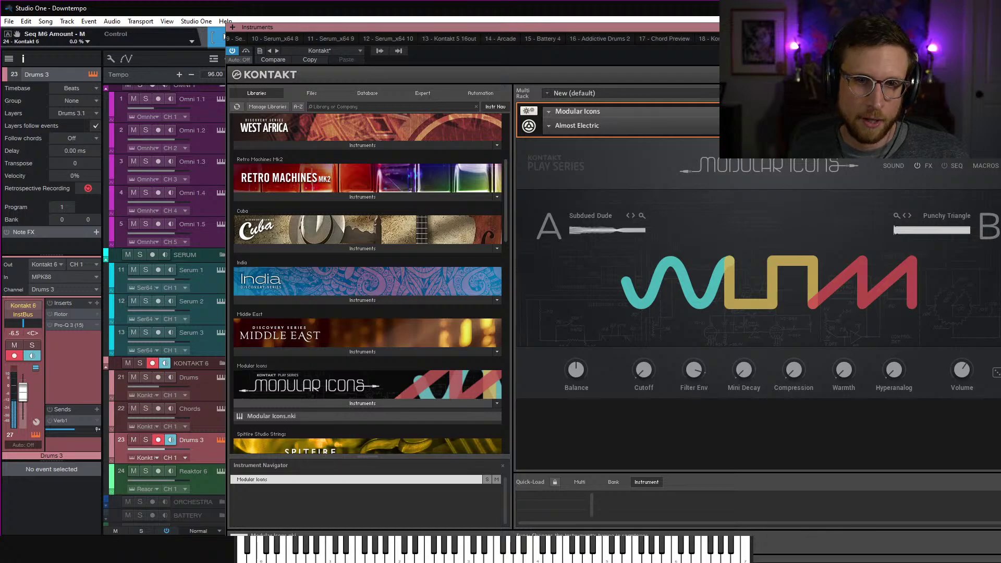
{"action": "left_click", "coordinate": [740, 126]}
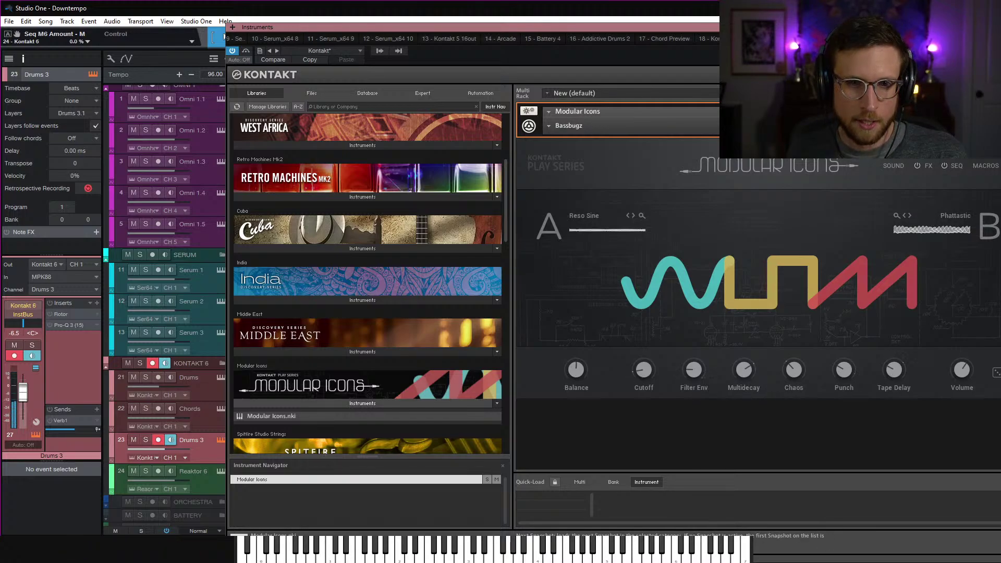
{"action": "left_click", "coordinate": [740, 126]}
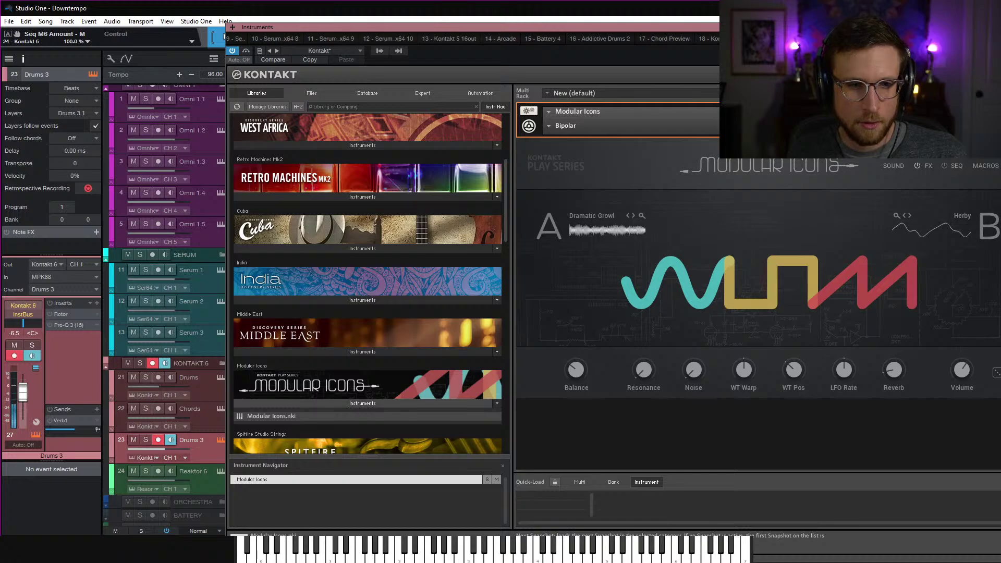
{"action": "left_click", "coordinate": [739, 125]}
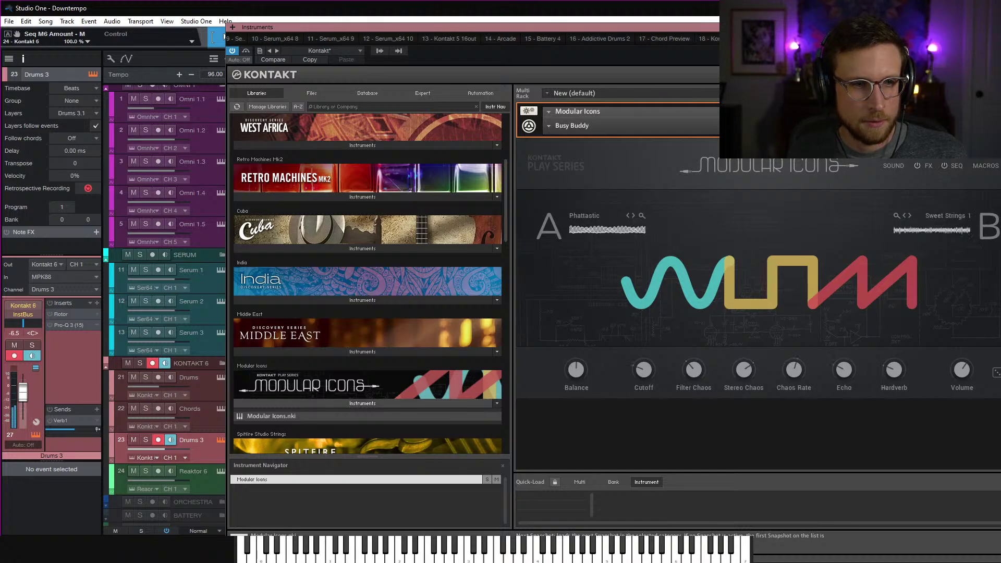
{"action": "left_click", "coordinate": [740, 125]}
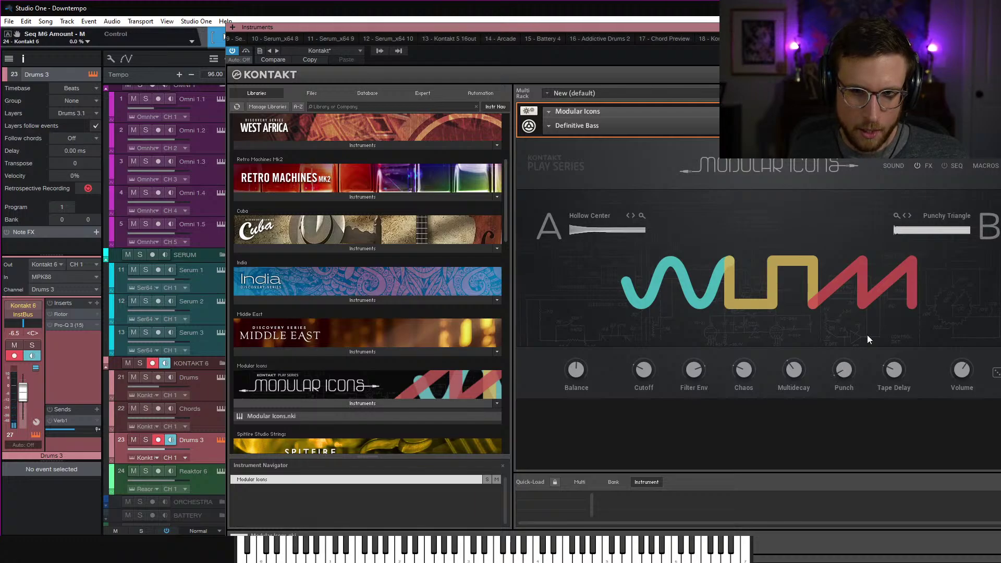
Switch off the Replika effect in the Definitive Bass preset and close the instrument window
{"action": "left_click", "coordinate": [928, 166]}
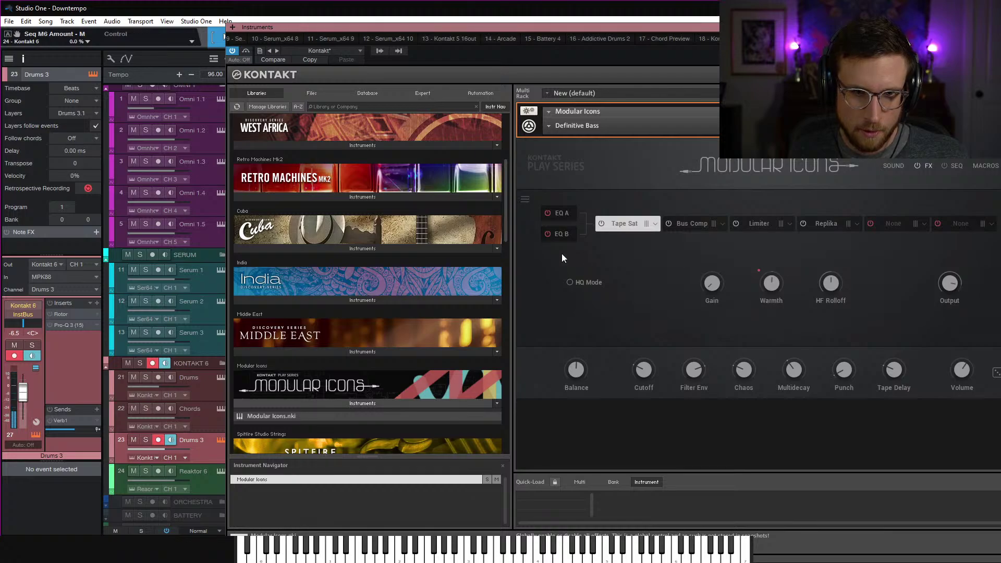
{"action": "left_click", "coordinate": [803, 225]}
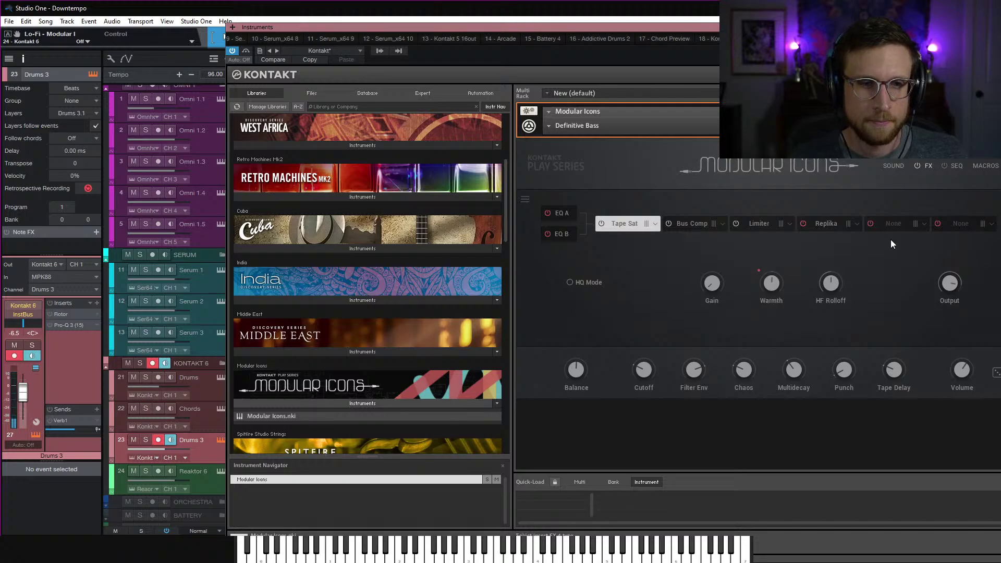
{"action": "left_click", "coordinate": [994, 27]}
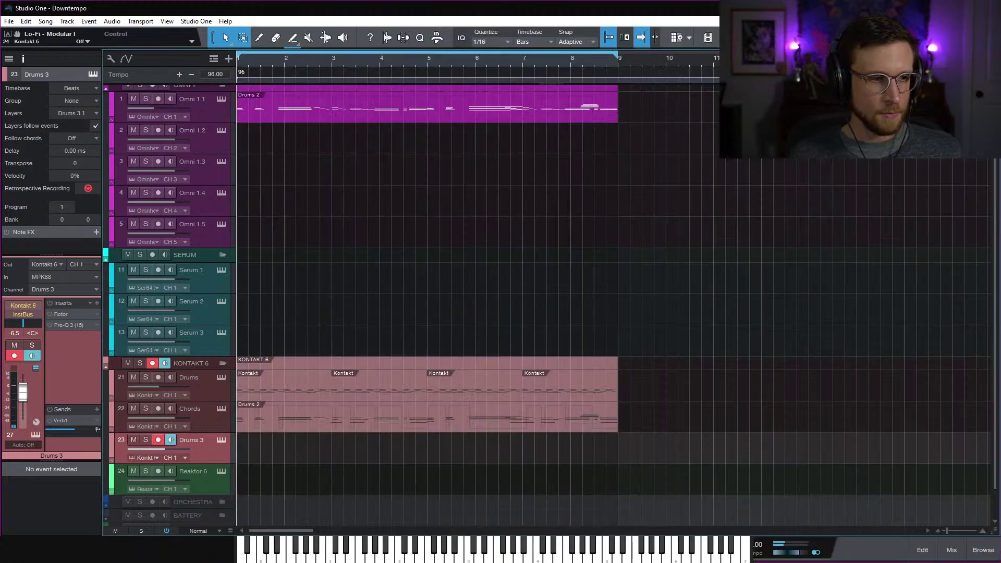
Add a Massive X instrument track directly below Drums 3 and route its output to InstBus
{"action": "left_click", "coordinate": [988, 555]}
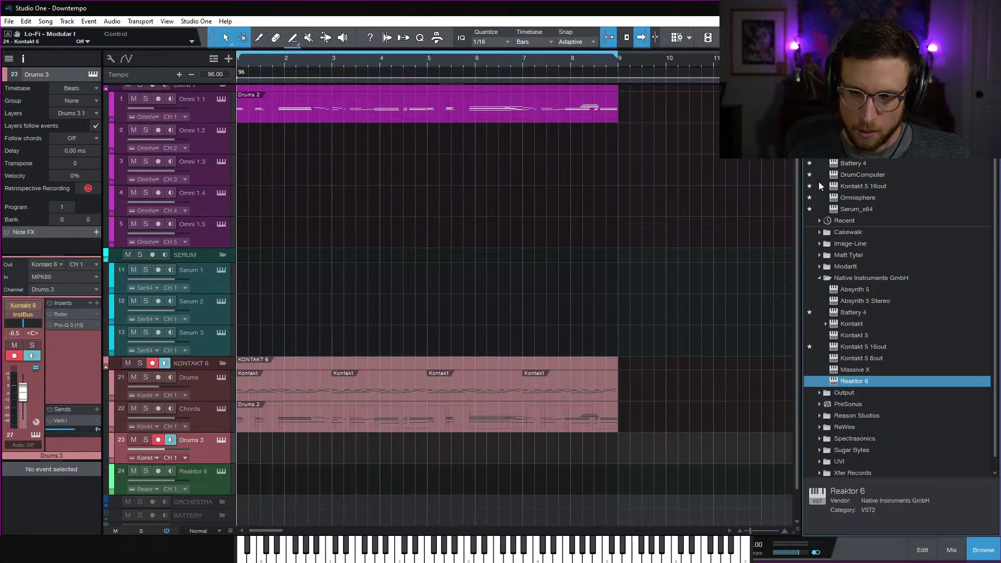
{"action": "double_click", "coordinate": [849, 279]}
{"action": "double_click", "coordinate": [852, 280]}
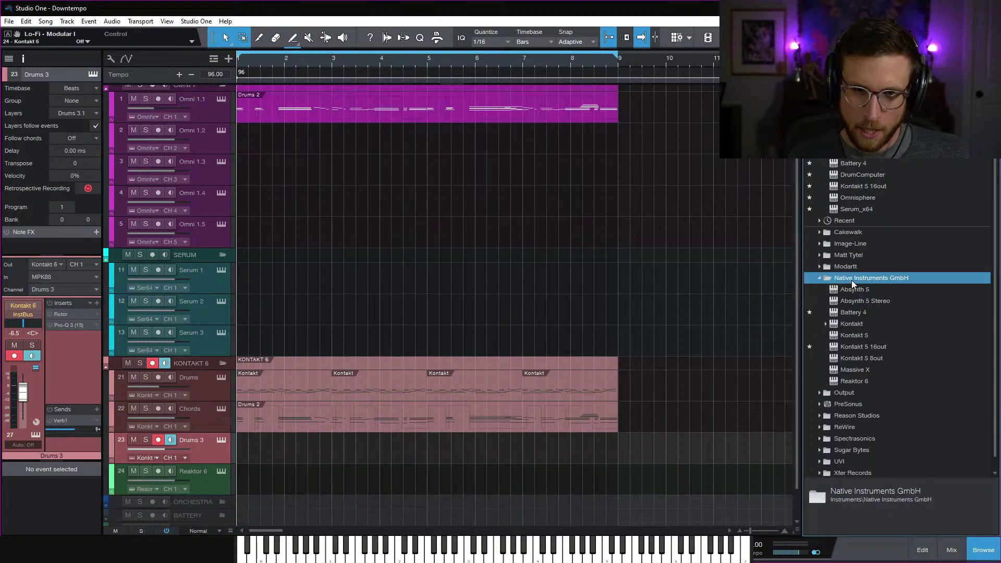
{"action": "left_click", "coordinate": [861, 370]}
{"action": "left_click_drag", "start_coordinate": [877, 369], "coordinate": [208, 464]}
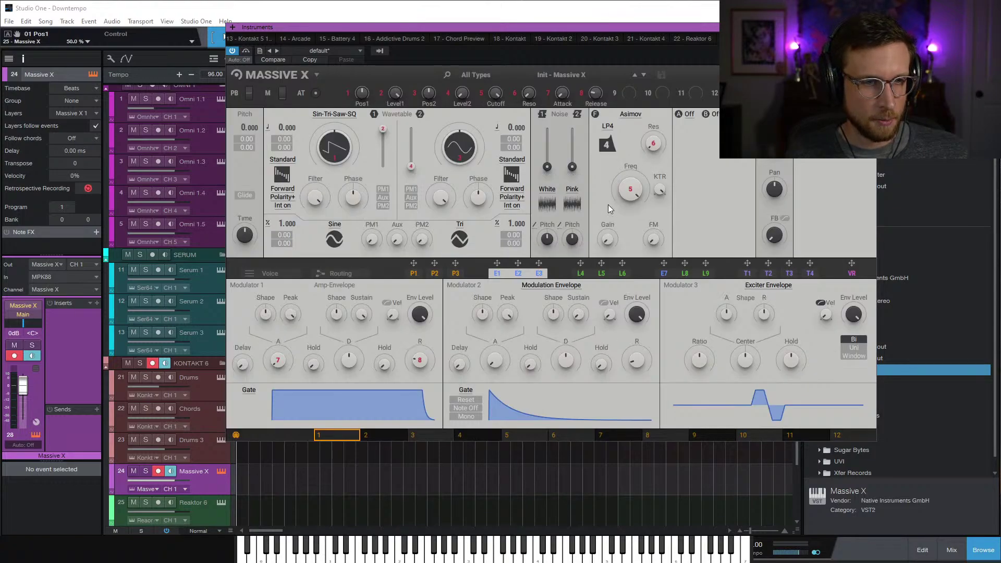
{"action": "left_click_drag", "start_coordinate": [539, 33], "coordinate": [550, 78]}
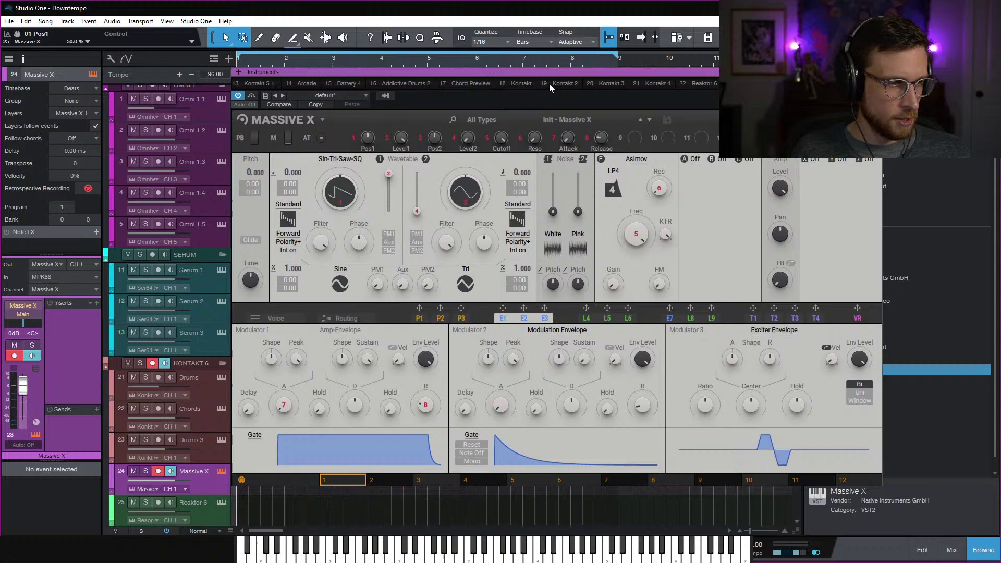
{"action": "left_click", "coordinate": [24, 314]}
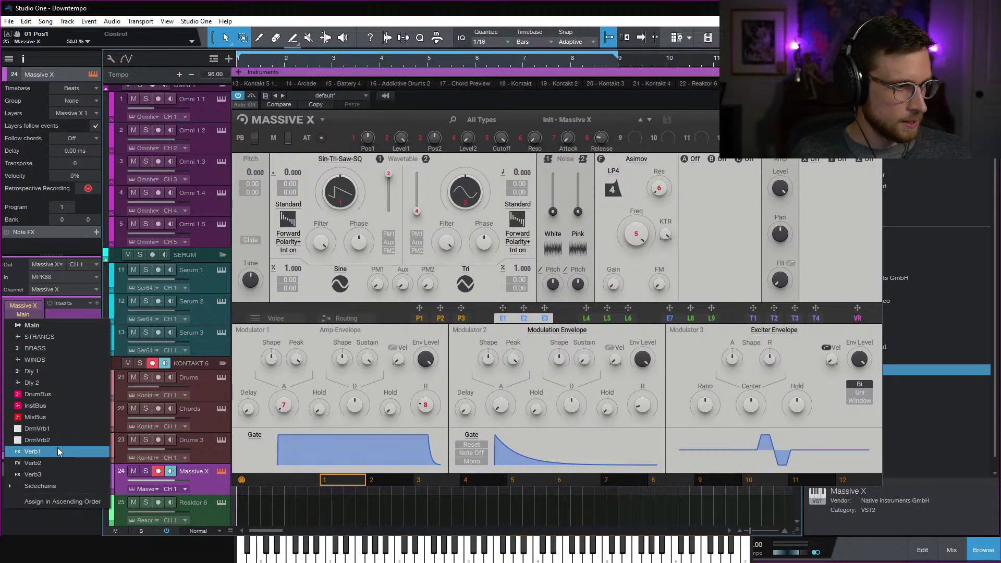
{"action": "left_click", "coordinate": [65, 406]}
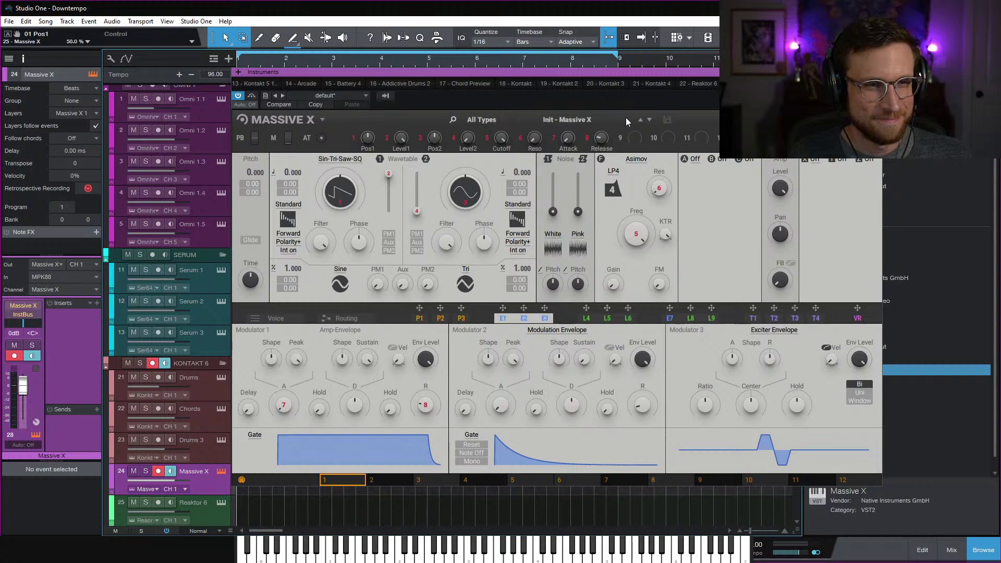
Load the Massive X preset Advanced Optics from the Best of category
{"action": "left_click", "coordinate": [583, 120]}
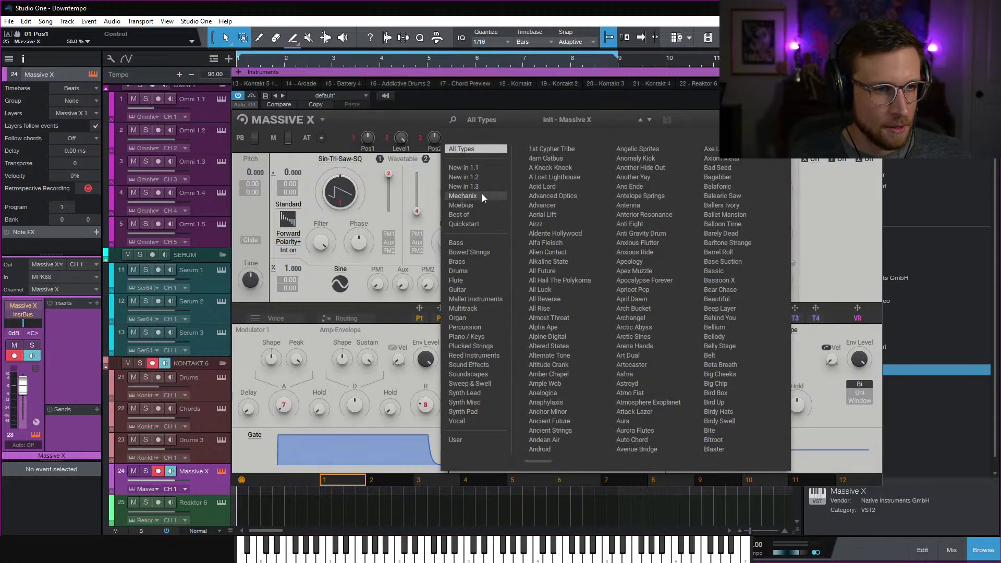
{"action": "left_click", "coordinate": [466, 242]}
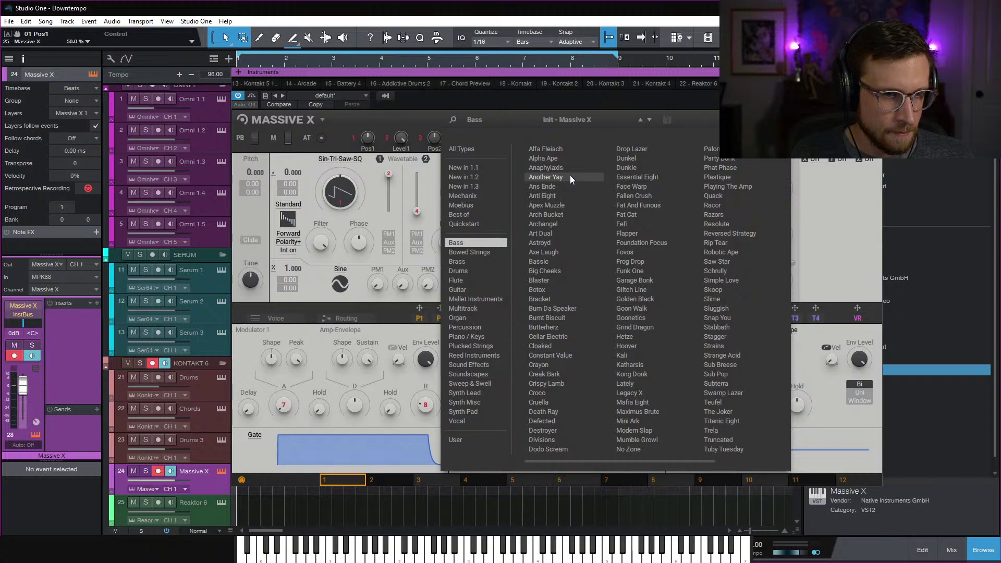
{"action": "left_click", "coordinate": [479, 214]}
{"action": "left_click", "coordinate": [549, 150]}
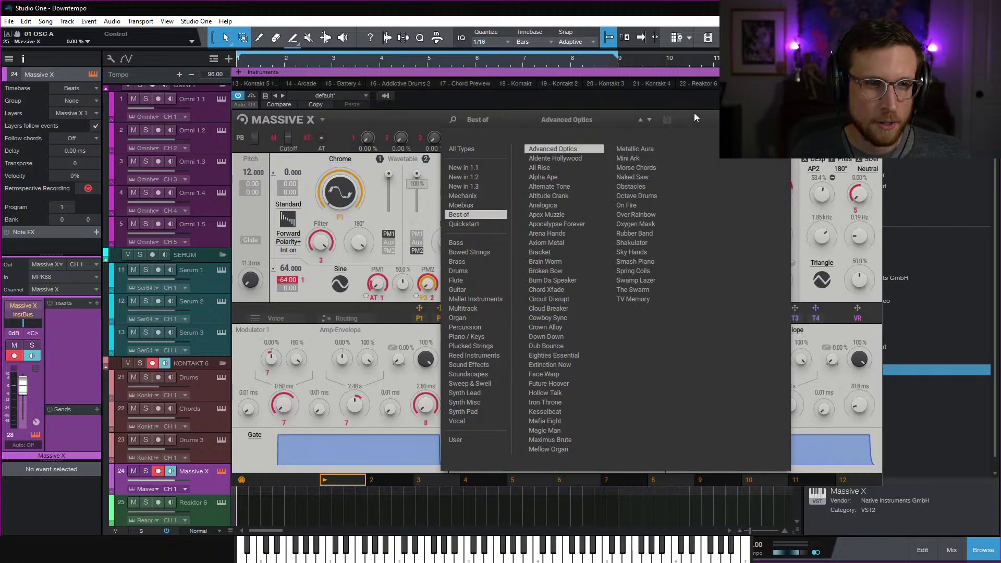
{"action": "left_click", "coordinate": [694, 117]}
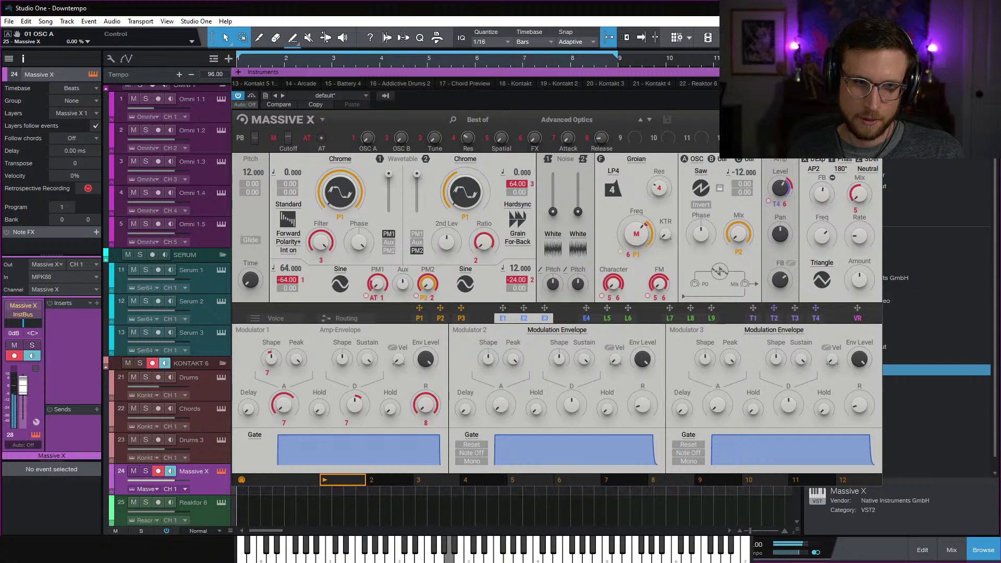
Audition the Massive X Best of presets one by one from Aldente Hollywood through Axiom Metal
{"action": "left_click", "coordinate": [648, 120]}
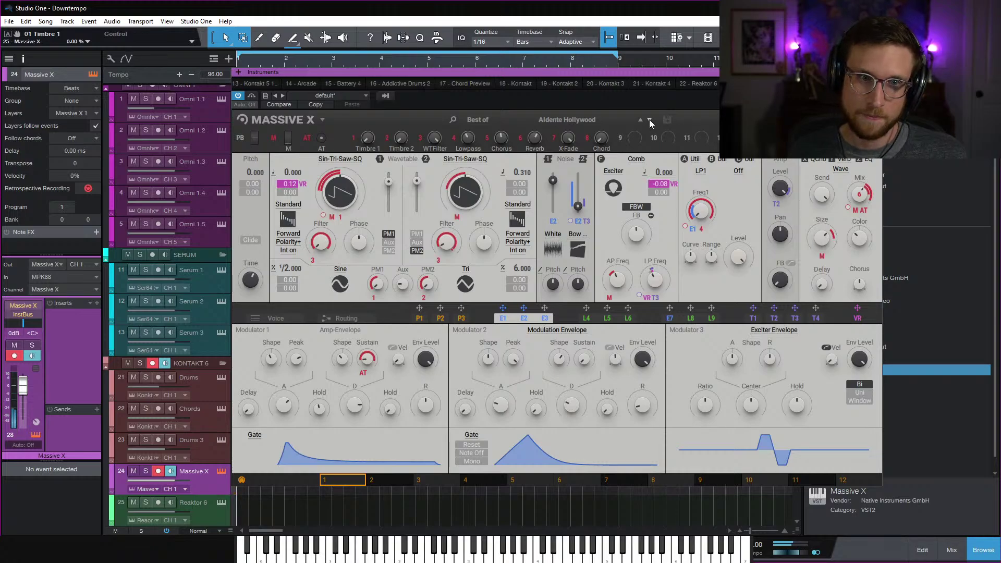
{"action": "left_click", "coordinate": [649, 120]}
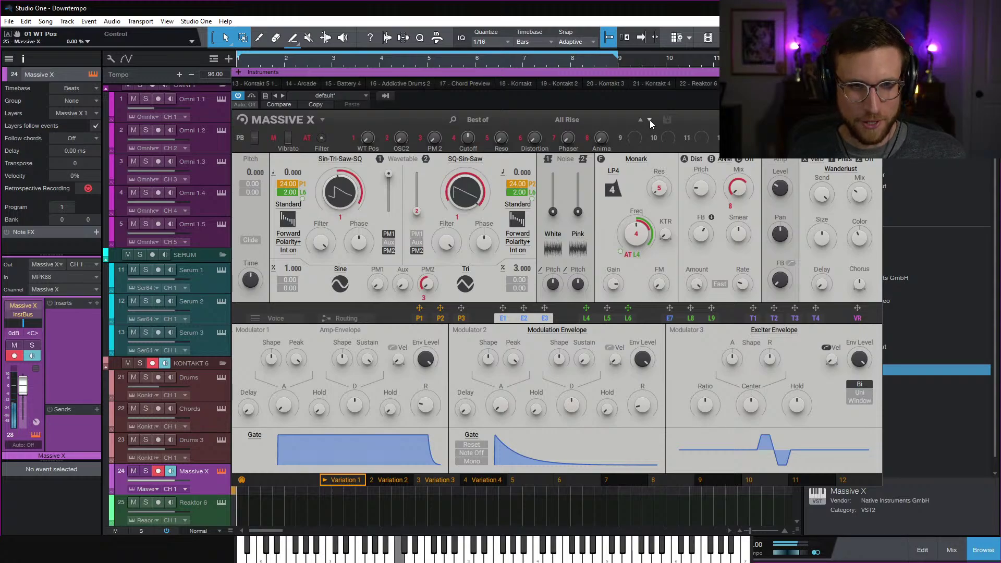
{"action": "left_click", "coordinate": [649, 120]}
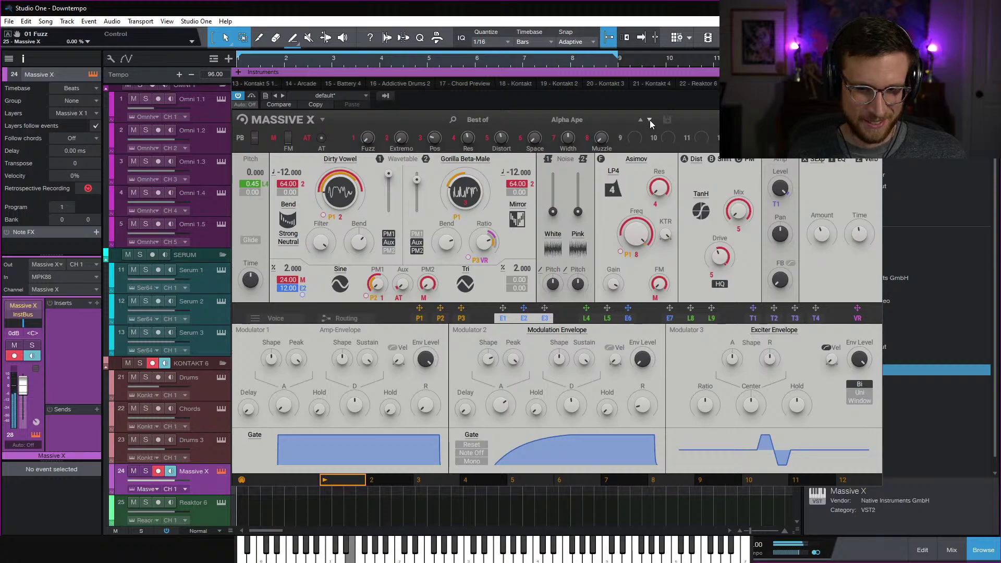
{"action": "left_click", "coordinate": [649, 120]}
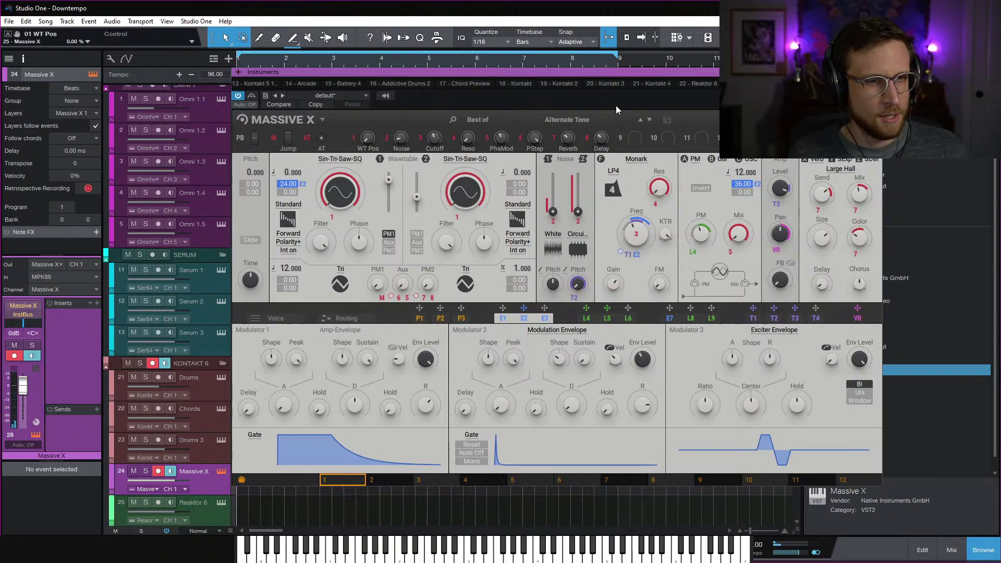
{"action": "left_click", "coordinate": [649, 117]}
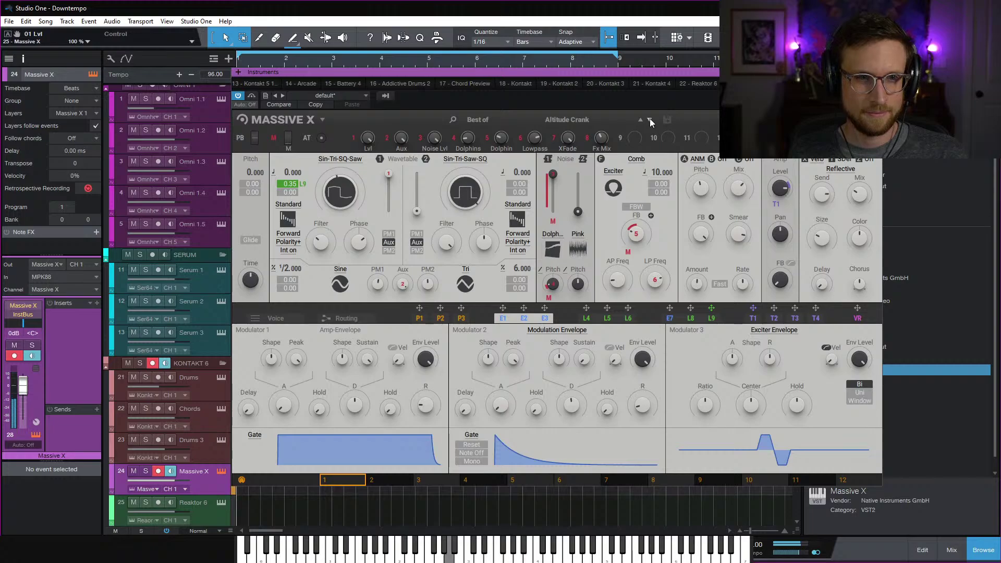
{"action": "left_click", "coordinate": [649, 119]}
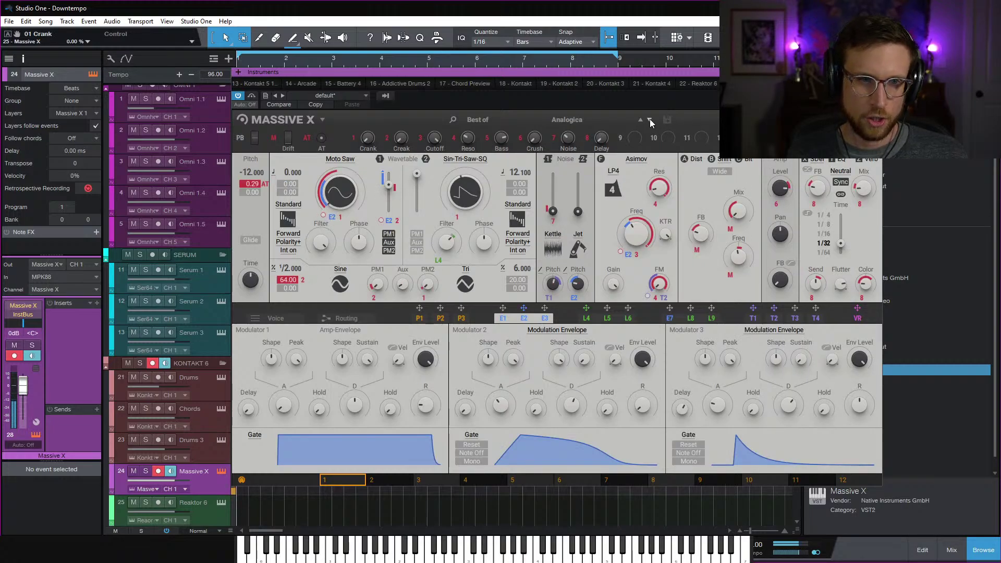
{"action": "left_click", "coordinate": [649, 119]}
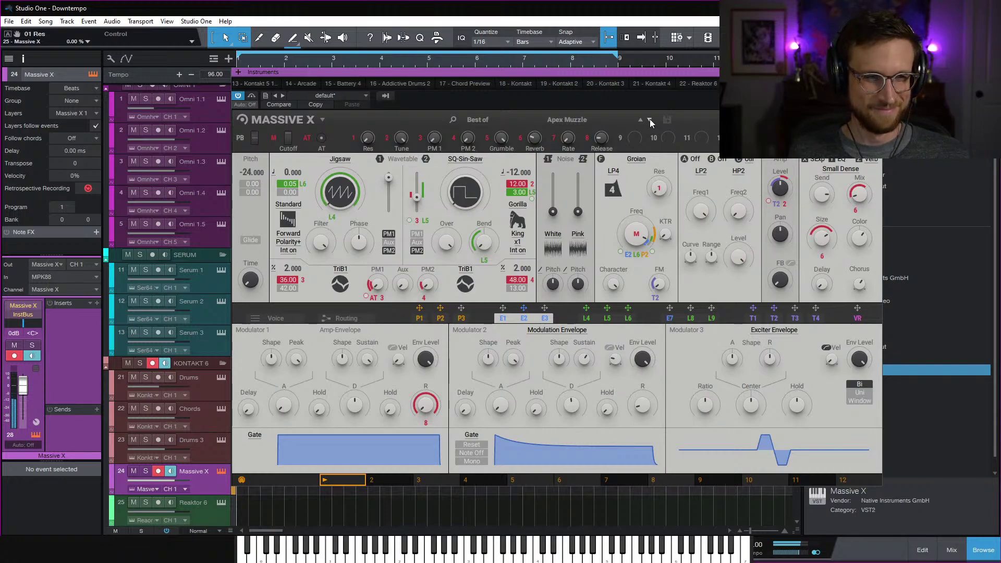
{"action": "left_click", "coordinate": [649, 120]}
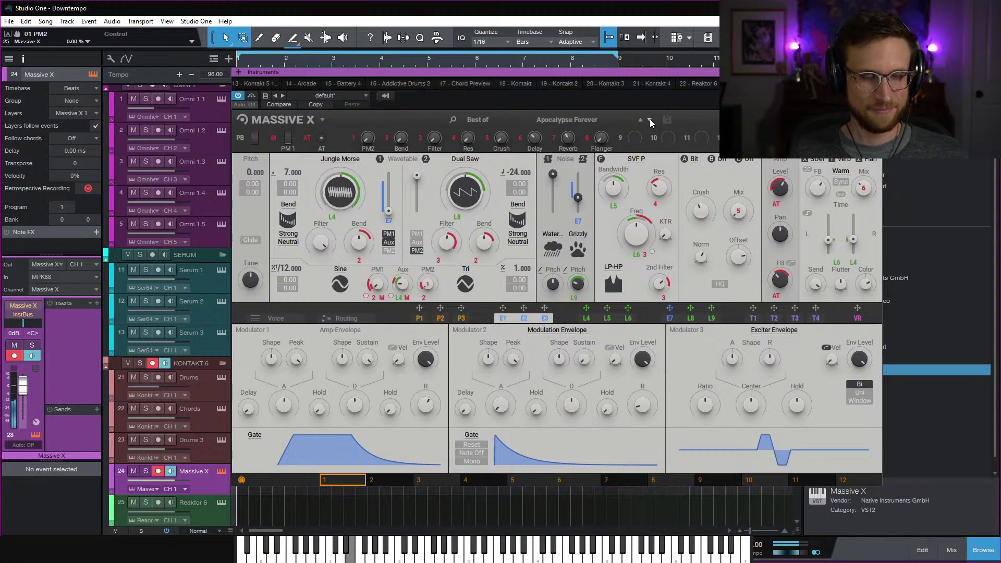
{"action": "left_click", "coordinate": [649, 120]}
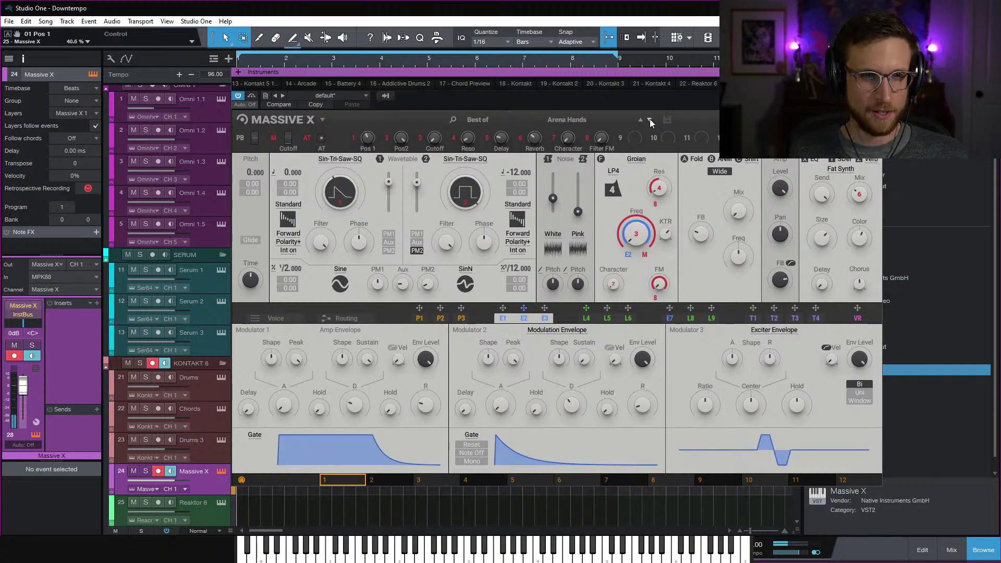
{"action": "left_click", "coordinate": [650, 120]}
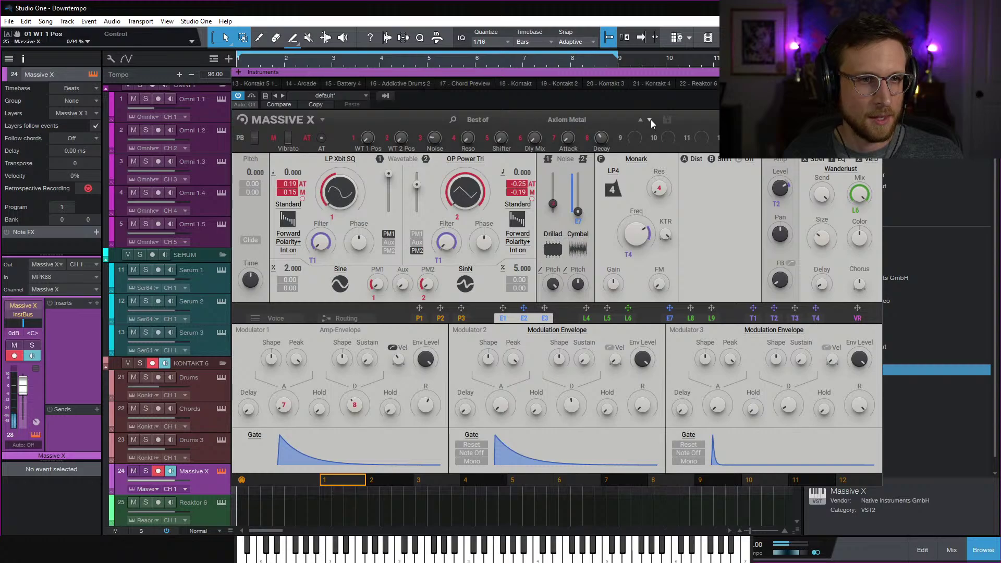
Audition the Massive X Best of presets Bracket and Brain Worm, and load Alfa Fleisch from the Bass category
{"action": "left_click", "coordinate": [650, 120]}
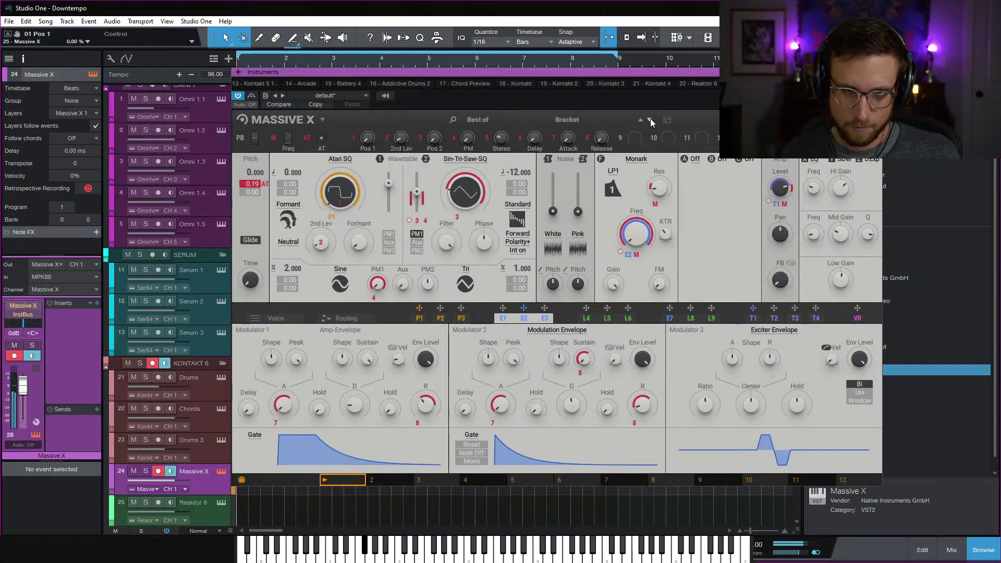
{"action": "left_click", "coordinate": [649, 119]}
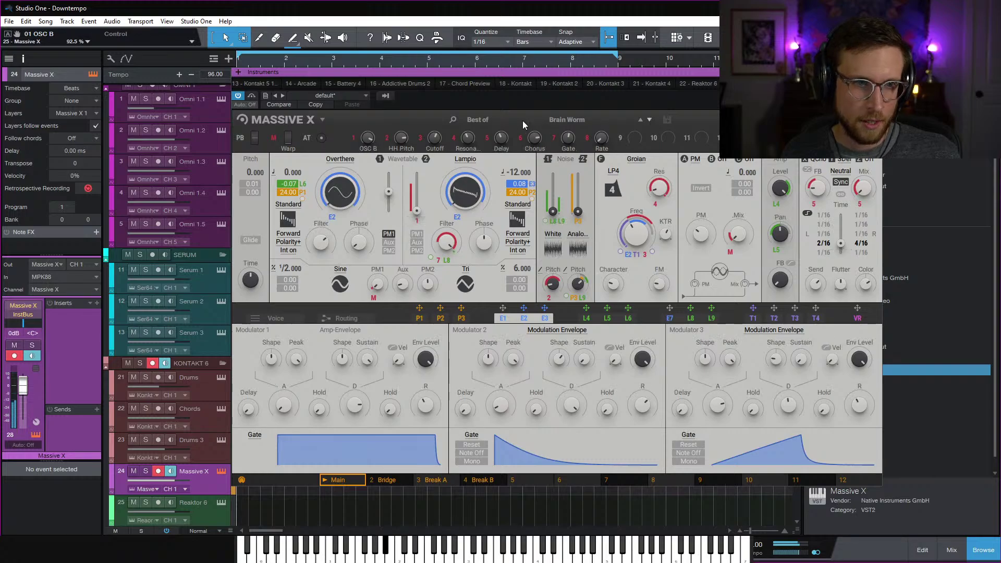
{"action": "left_click", "coordinate": [483, 123]}
{"action": "left_click", "coordinate": [479, 242]}
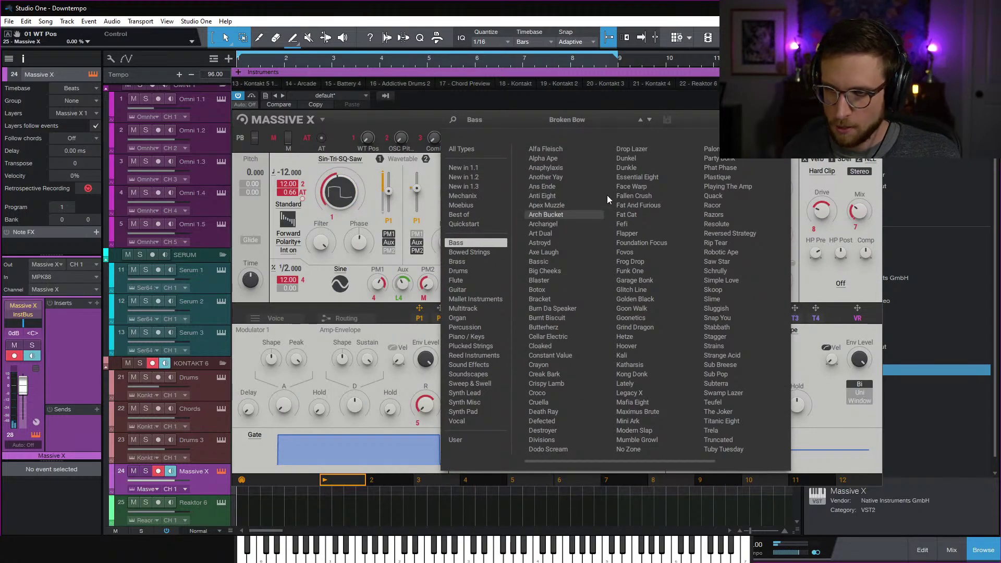
{"action": "double_click", "coordinate": [566, 150]}
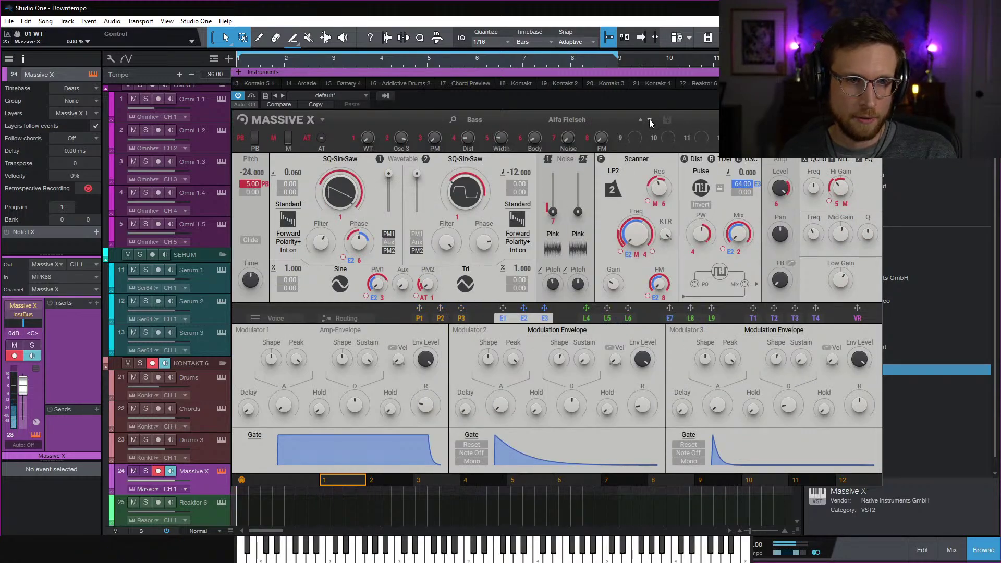
Audition the Massive X Bass presets one by one from Alpha Ape through Art Dual, keeping Art Dual loaded
{"action": "left_click", "coordinate": [649, 120]}
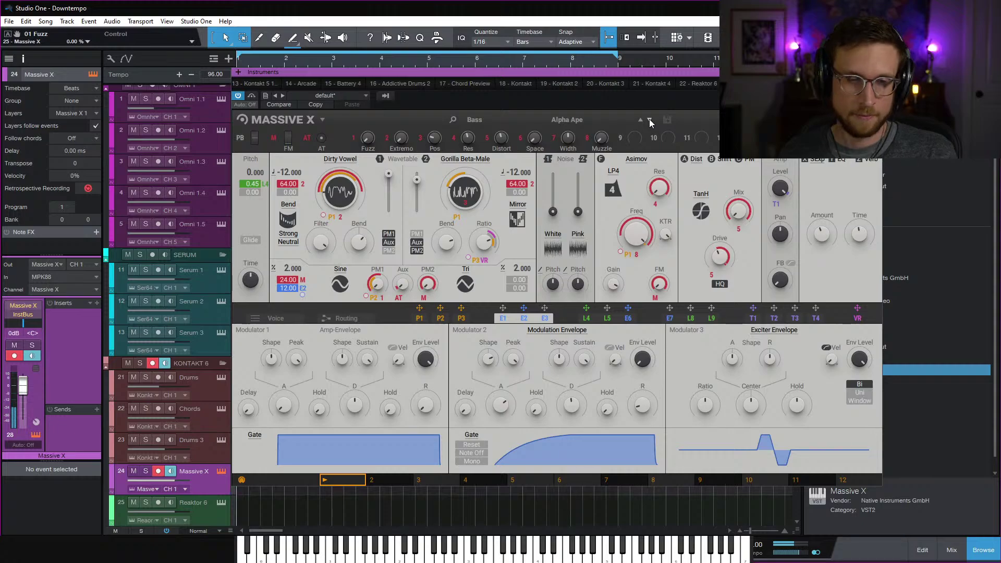
{"action": "left_click", "coordinate": [649, 121]}
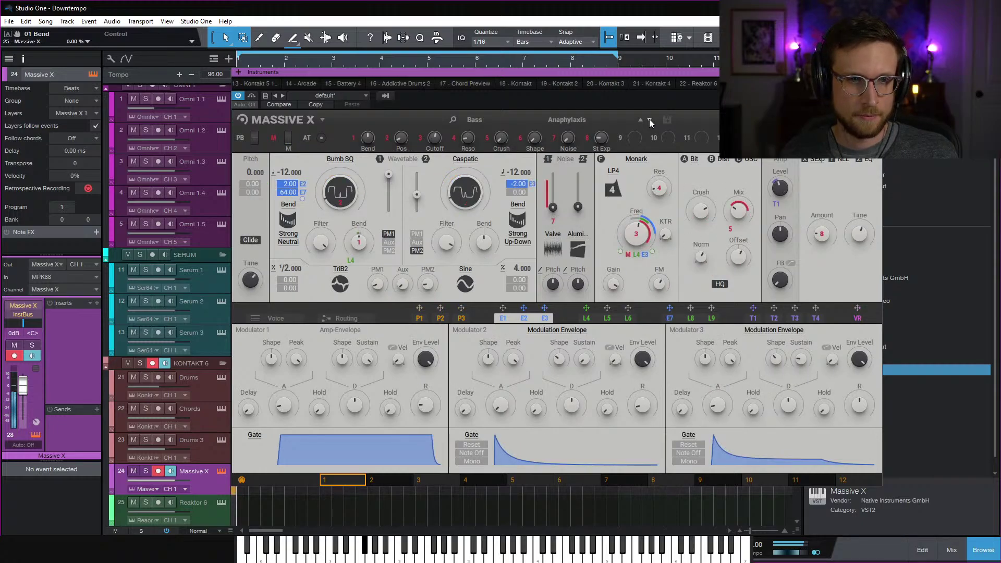
{"action": "left_click", "coordinate": [649, 120]}
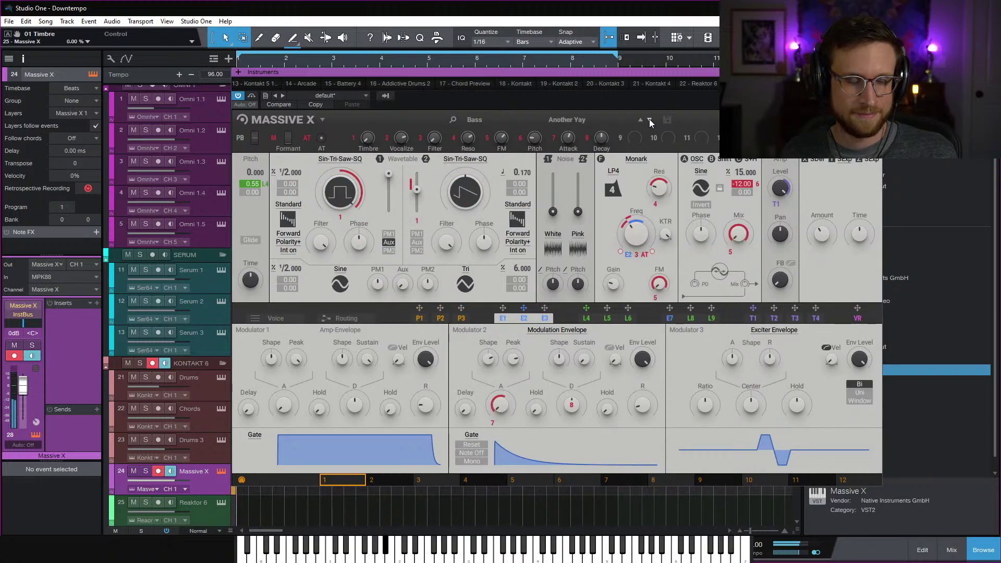
{"action": "left_click", "coordinate": [649, 121]}
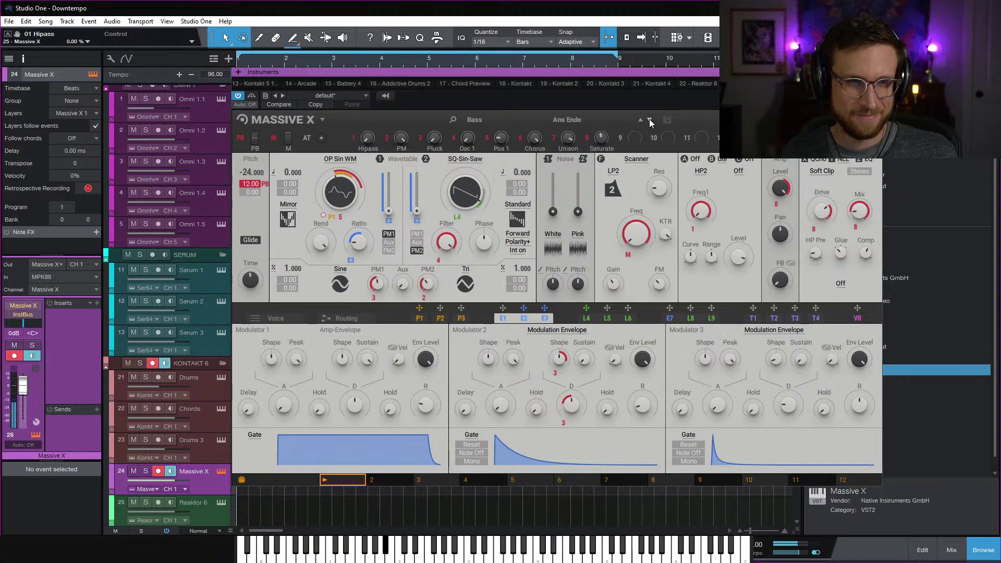
{"action": "left_click", "coordinate": [649, 121]}
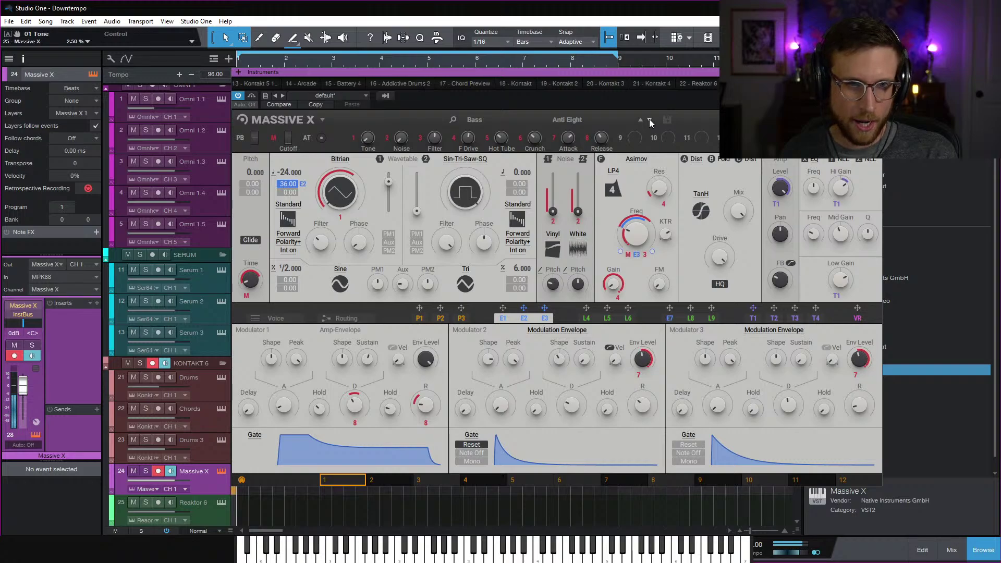
{"action": "left_click", "coordinate": [648, 120]}
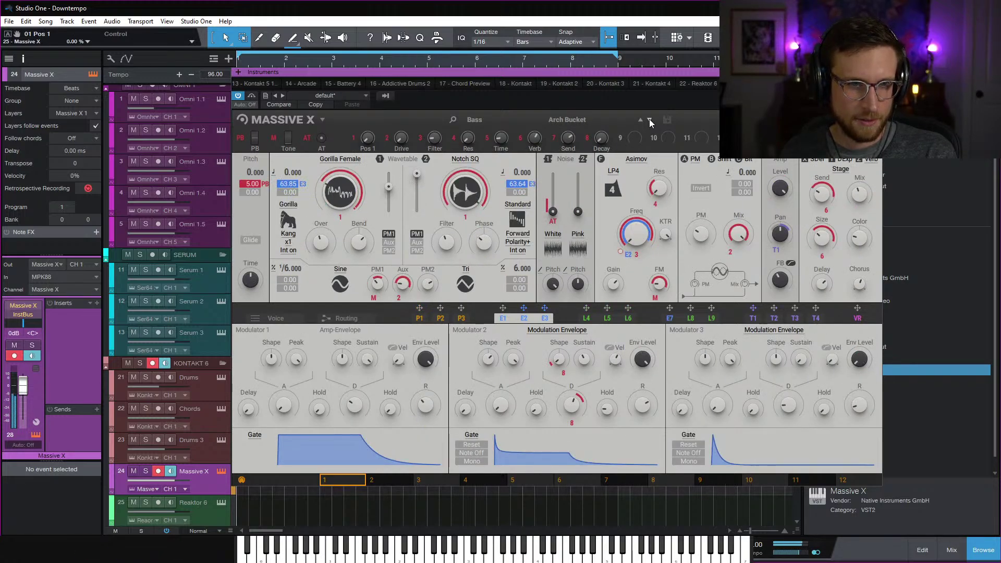
{"action": "left_click", "coordinate": [649, 120]}
{"action": "left_click", "coordinate": [648, 120]}
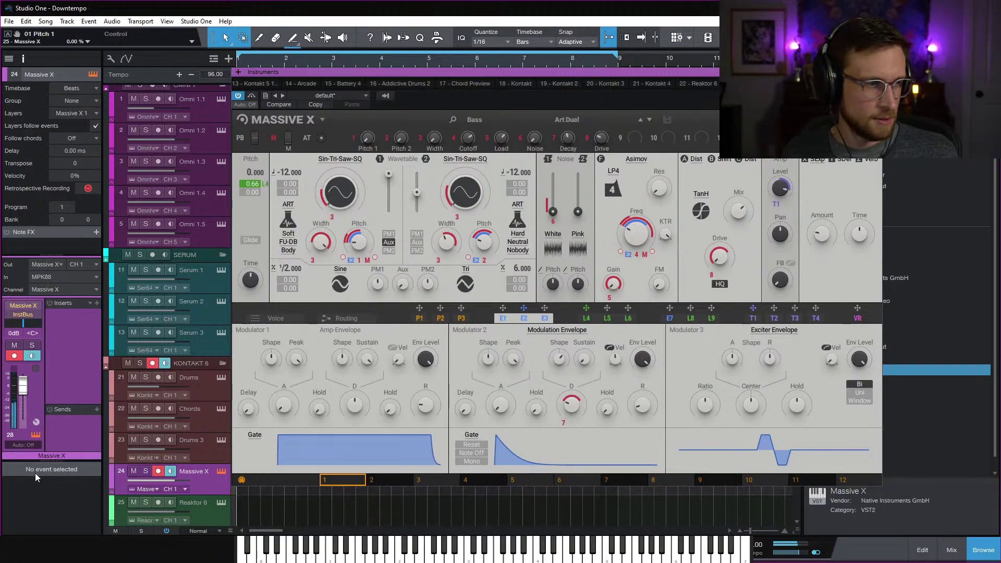
Lower the Massive X channel volume to -9.0 dB and reduce the Art Dual preset's Cutoff macro to about 29%
{"action": "left_click_drag", "start_coordinate": [23, 387], "coordinate": [25, 395]}
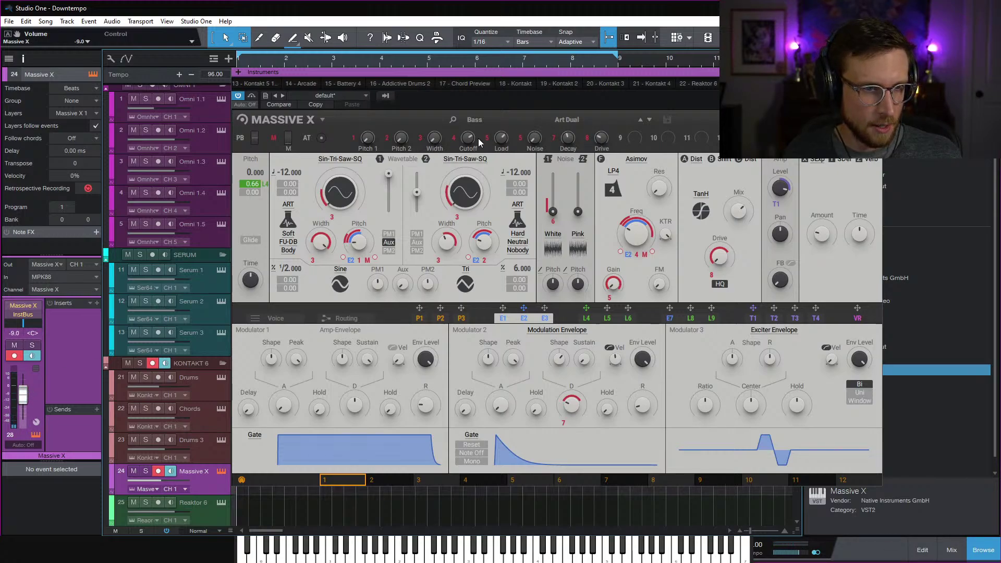
{"action": "left_click_drag", "start_coordinate": [468, 138], "coordinate": [468, 156]}
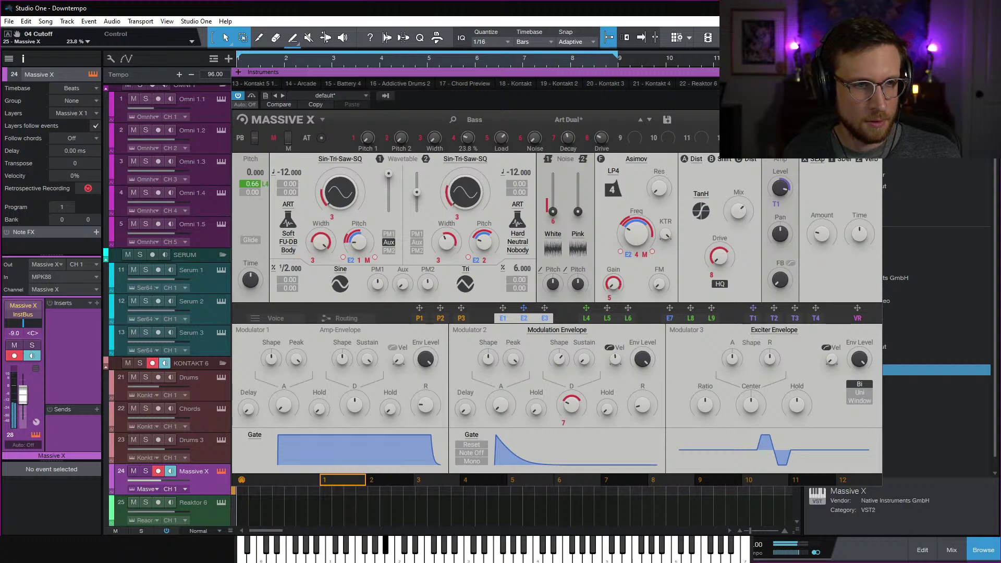
Play the loop and adjust the Art Dual preset's Decay macro to about 43%
{"action": "key", "text": "space"}
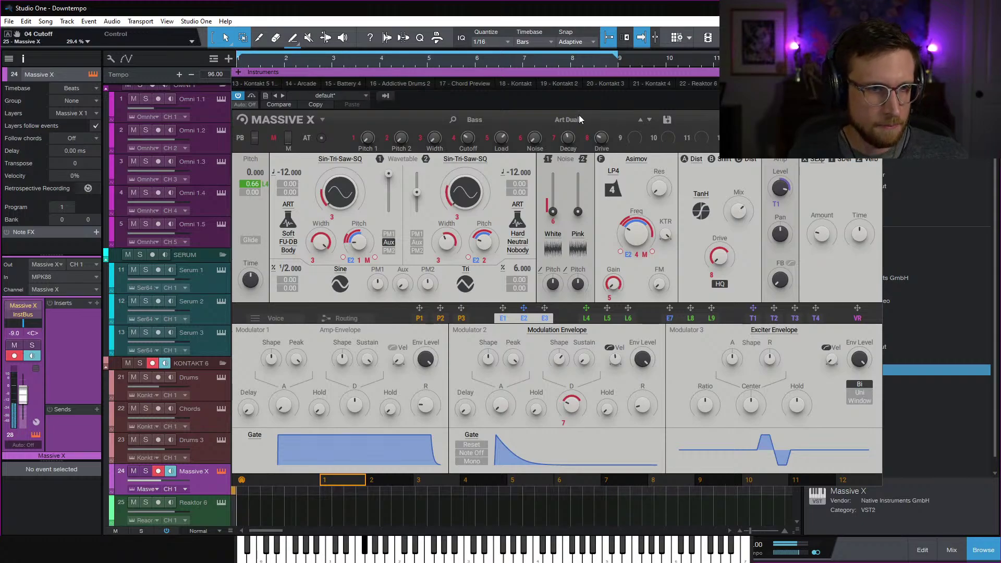
{"action": "mouse_move", "coordinate": [572, 141]}
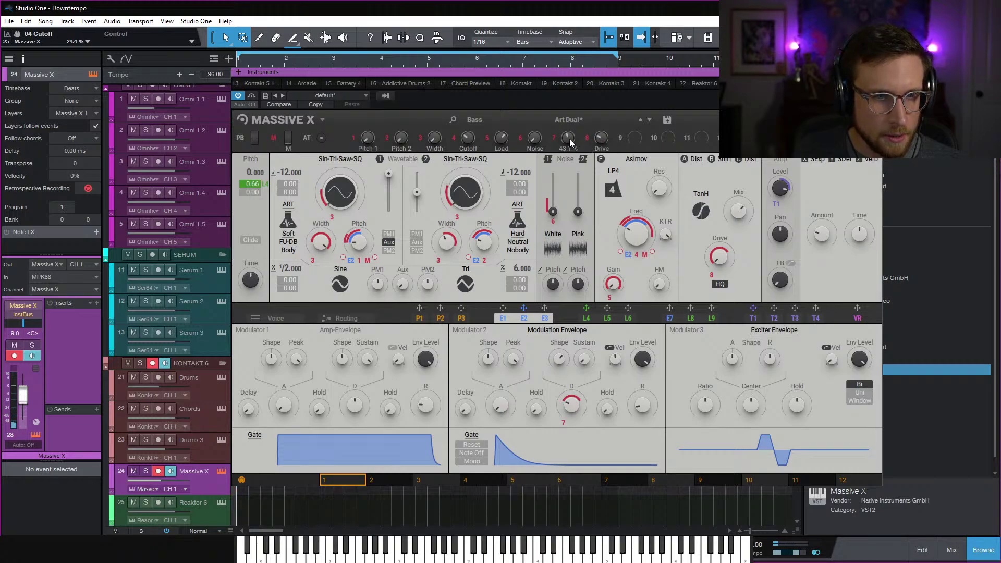
{"action": "left_click_drag", "start_coordinate": [570, 143], "coordinate": [568, 108]}
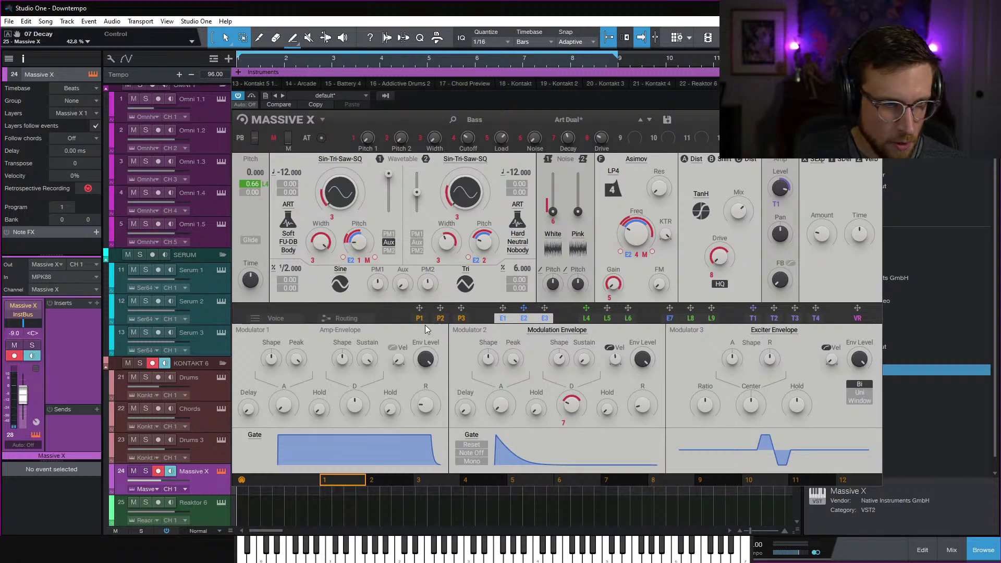
Inspect the preset's voice settings and signal routing, and switch off its S Delay effect
{"action": "left_click", "coordinate": [286, 318]}
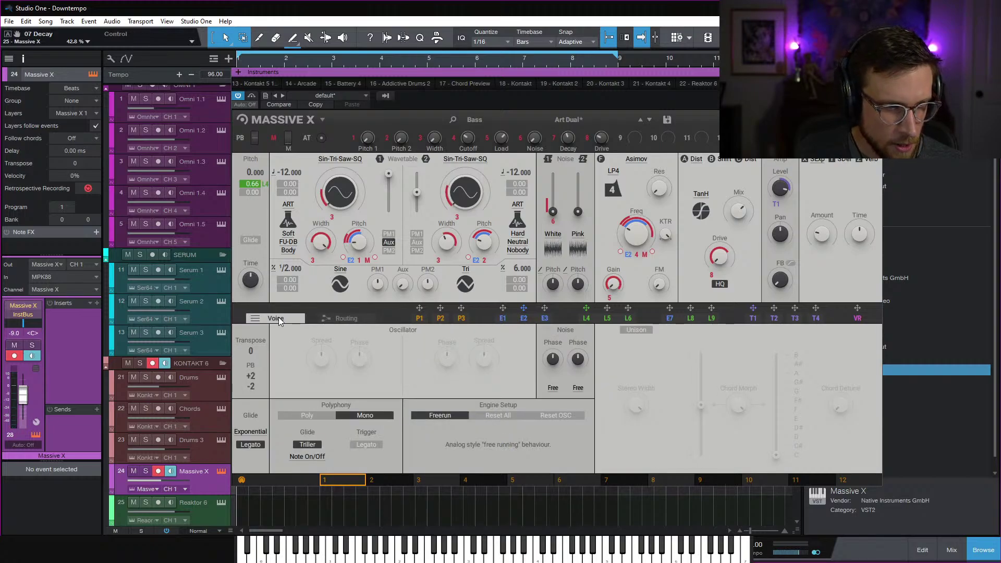
{"action": "left_click", "coordinate": [340, 318]}
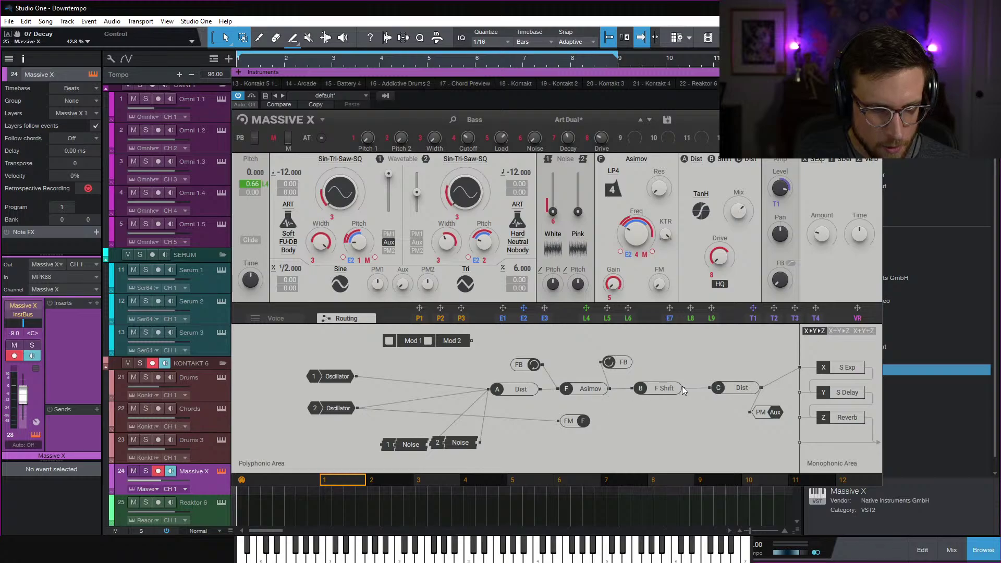
{"action": "left_click_drag", "start_coordinate": [761, 388], "coordinate": [751, 411]}
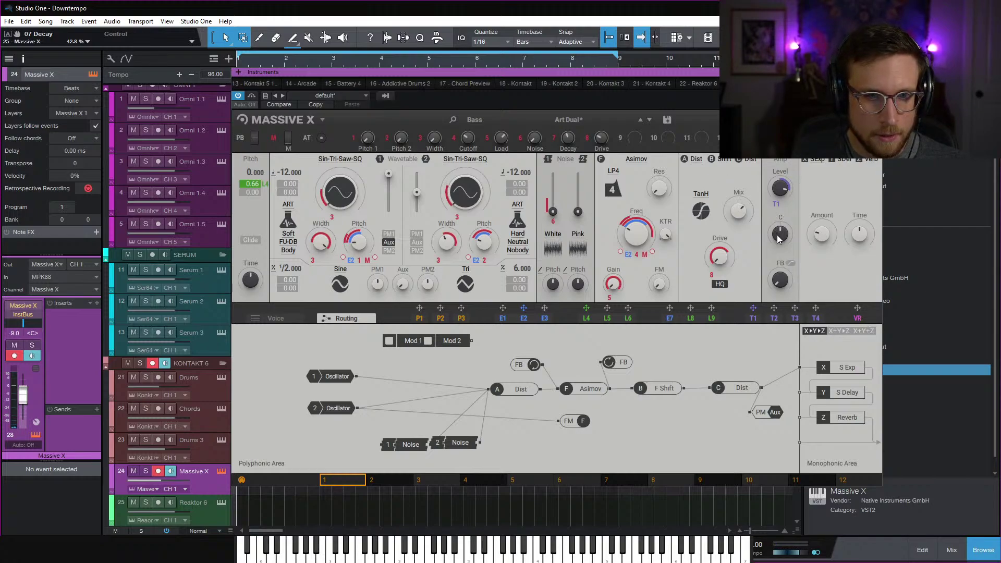
{"action": "mouse_move", "coordinate": [746, 214]}
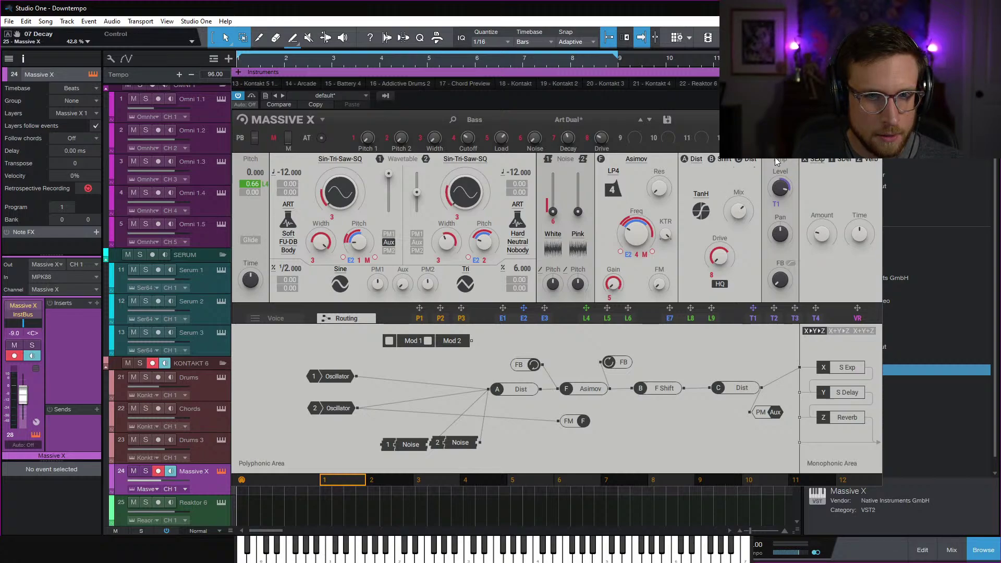
{"action": "left_click", "coordinate": [846, 158]}
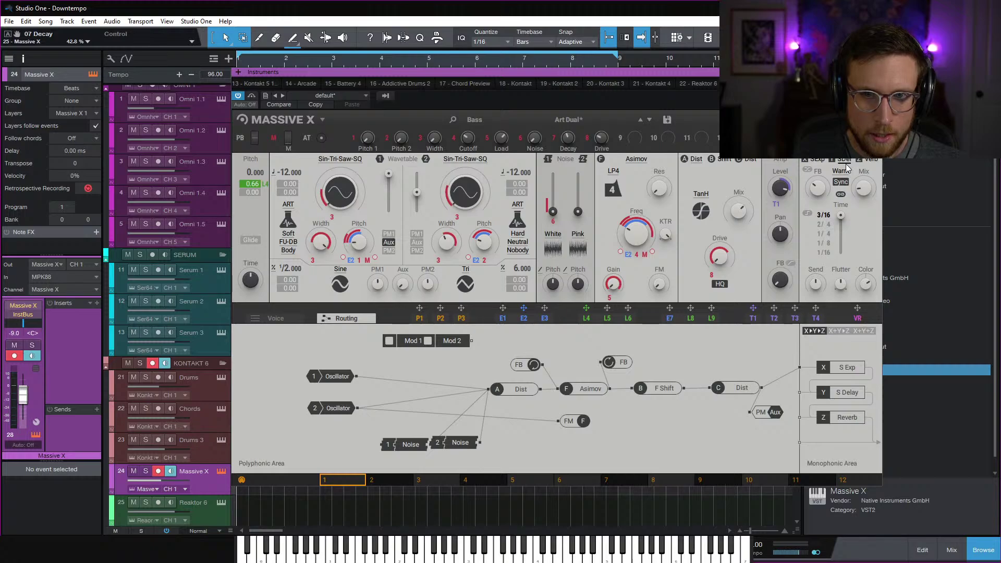
{"action": "left_click", "coordinate": [832, 159]}
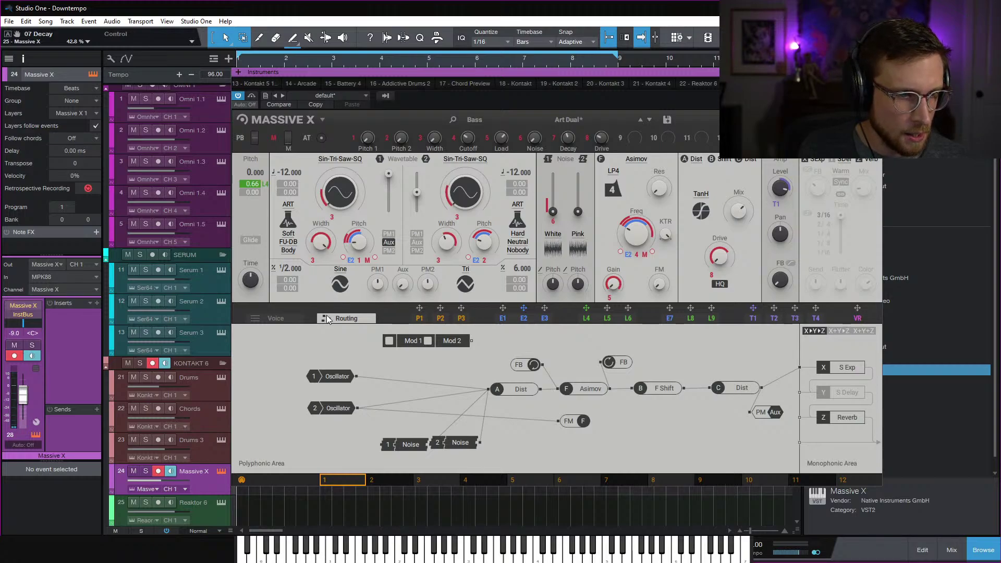
Check the voice settings once more, close the Massive X window and record an eight-bar bass part on the Massive X track
{"action": "left_click", "coordinate": [292, 319]}
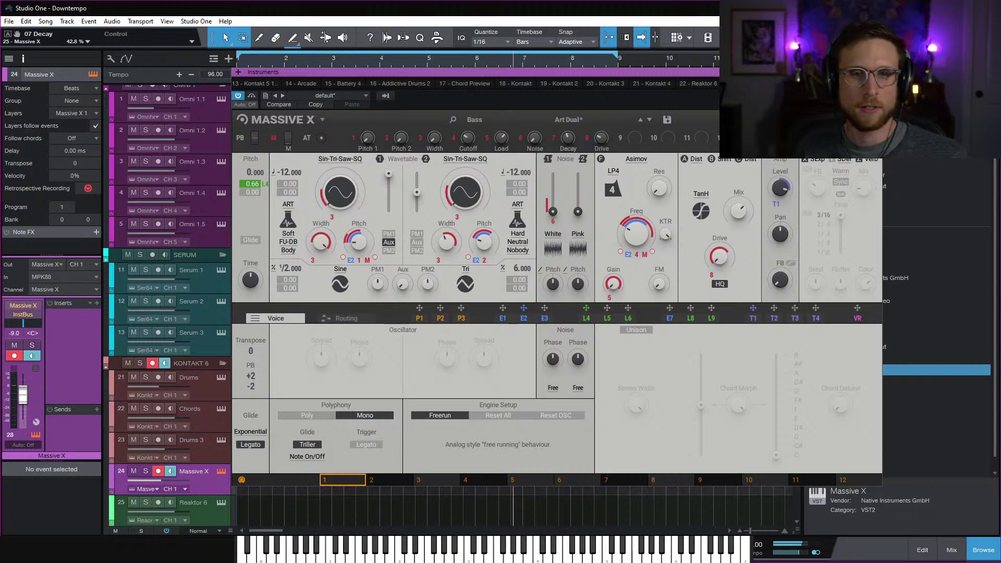
{"action": "left_click", "coordinate": [876, 72]}
{"action": "left_click", "coordinate": [329, 178]}
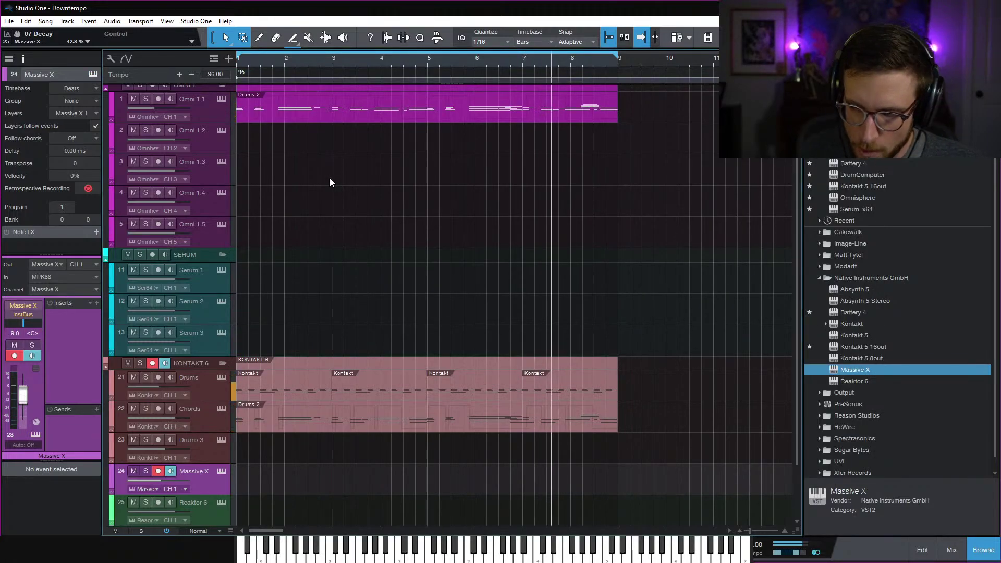
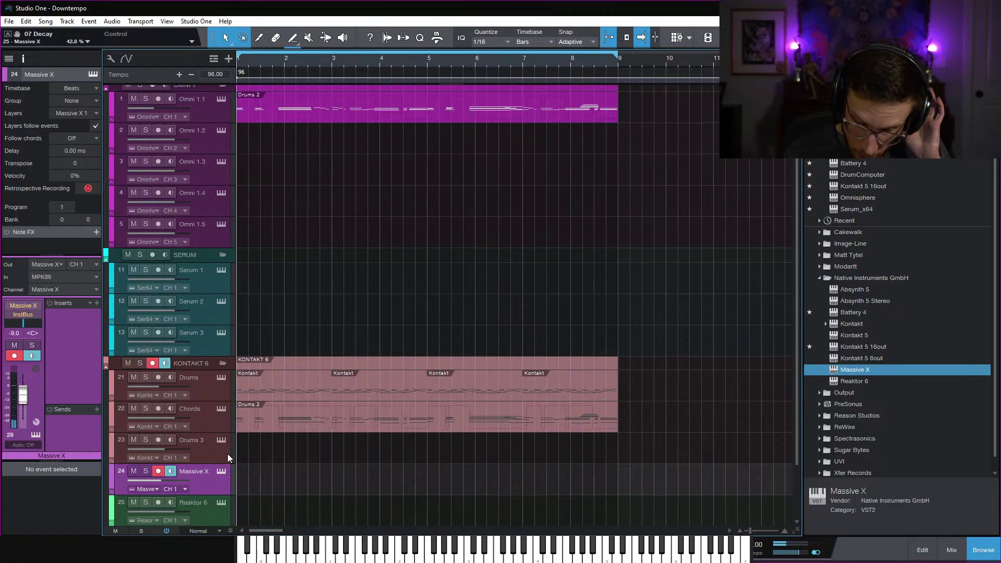
{"action": "key", "text": "KP_Multiply"}
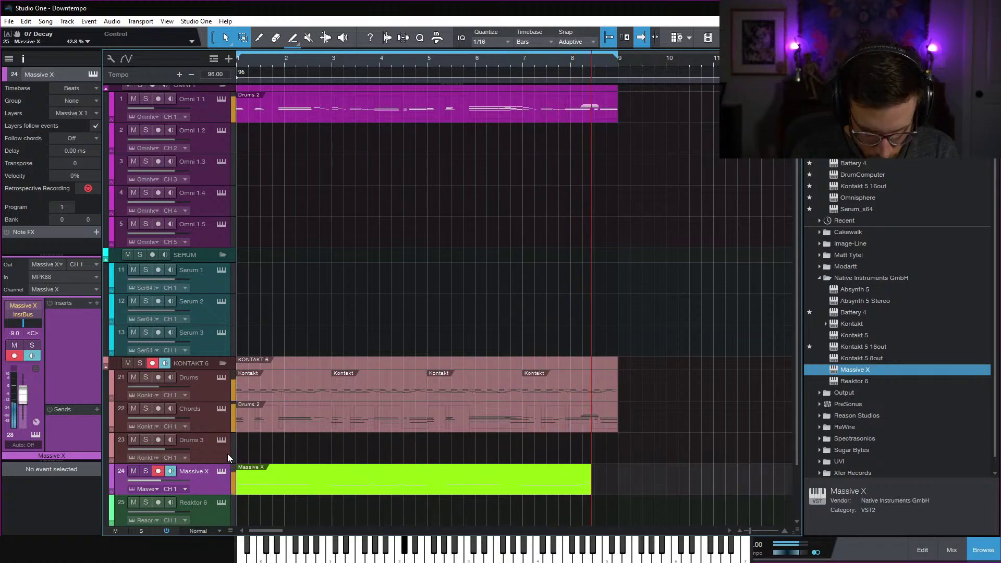
{"action": "key", "text": "space"}
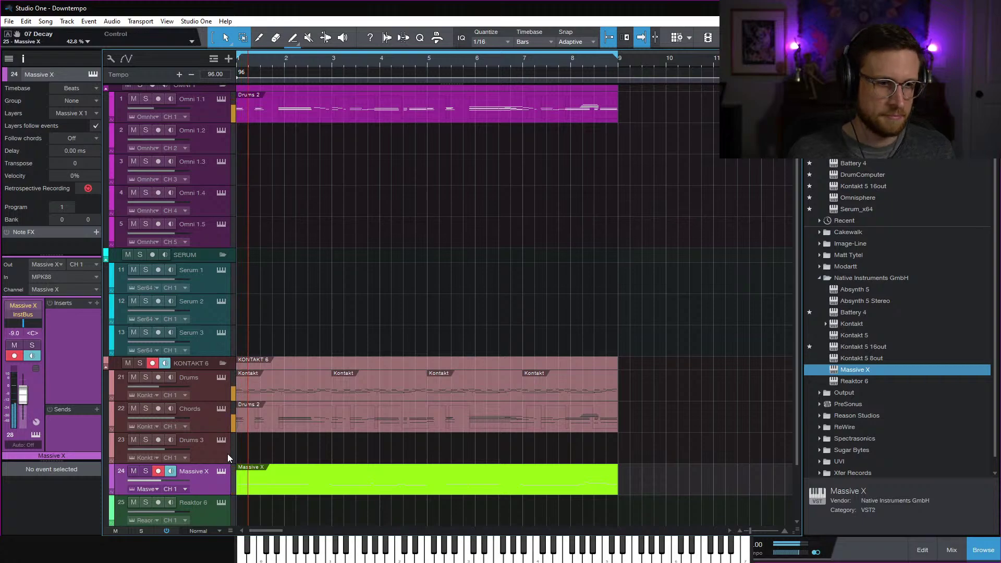
Open the recorded Massive X part in the note editor and align its first note with the start of bar 1
{"action": "double_click", "coordinate": [391, 483]}
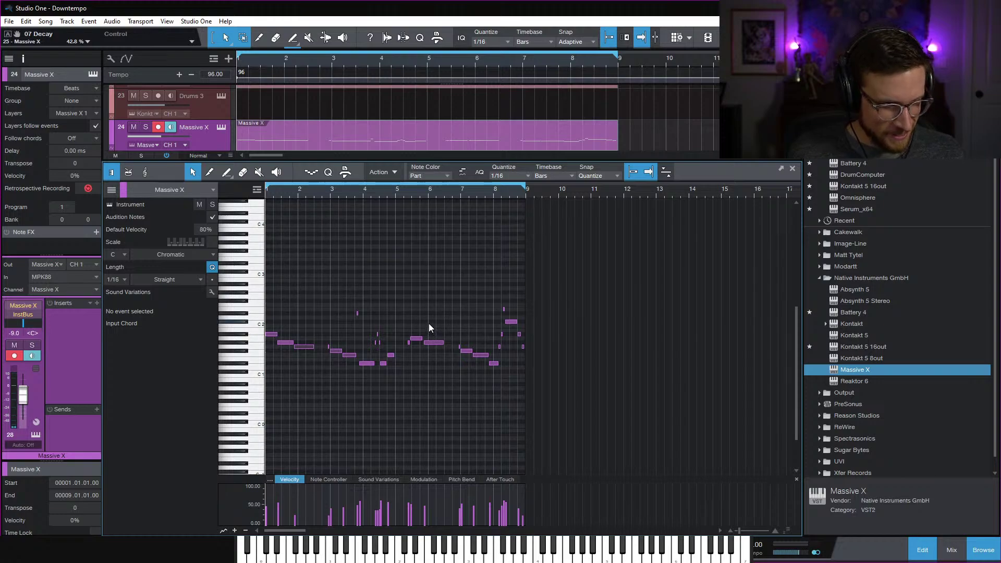
{"action": "key", "text": "e"}
{"action": "key", "text": "e"}
{"action": "key", "text": "space"}
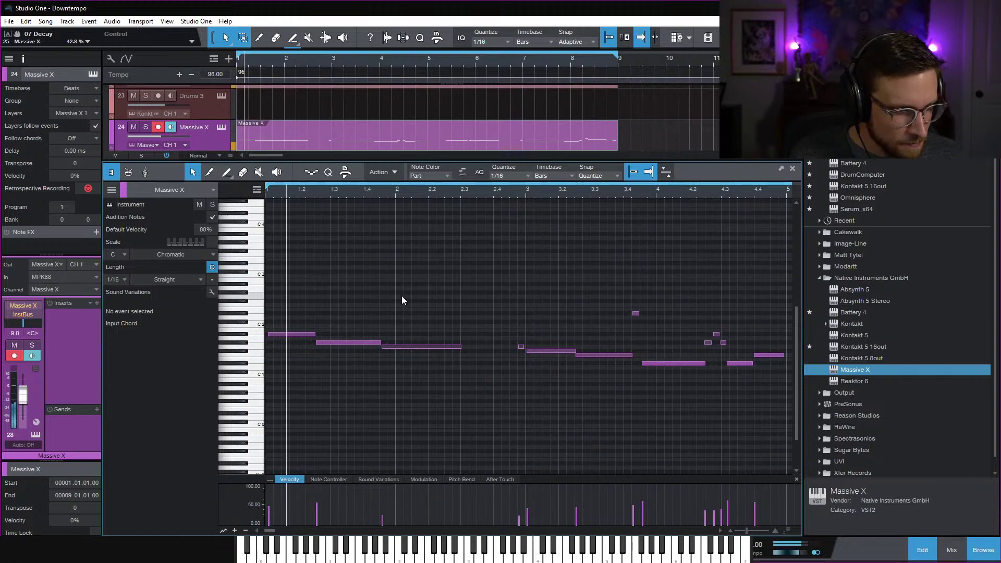
{"action": "left_click", "coordinate": [284, 334]}
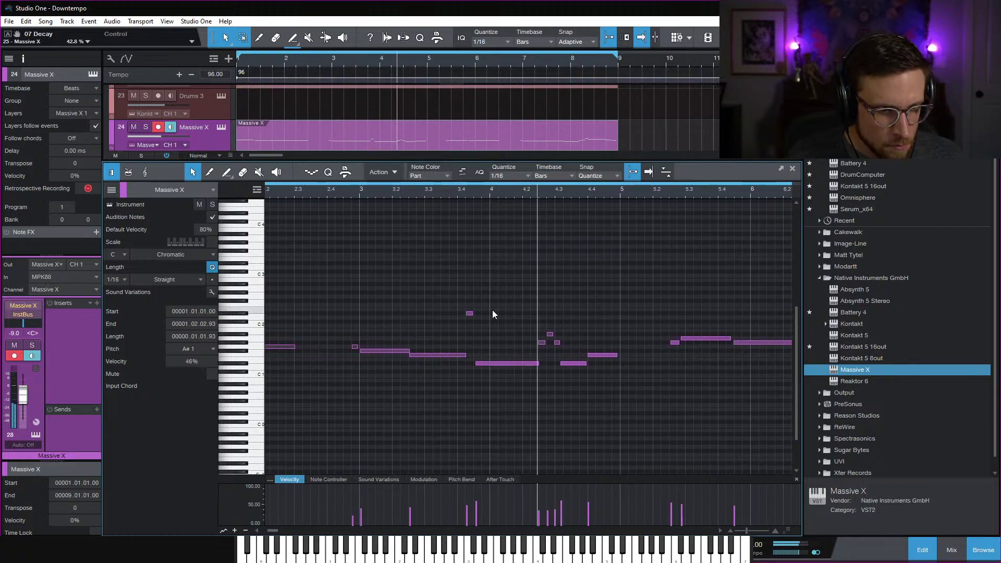
{"action": "left_click", "coordinate": [558, 296]}
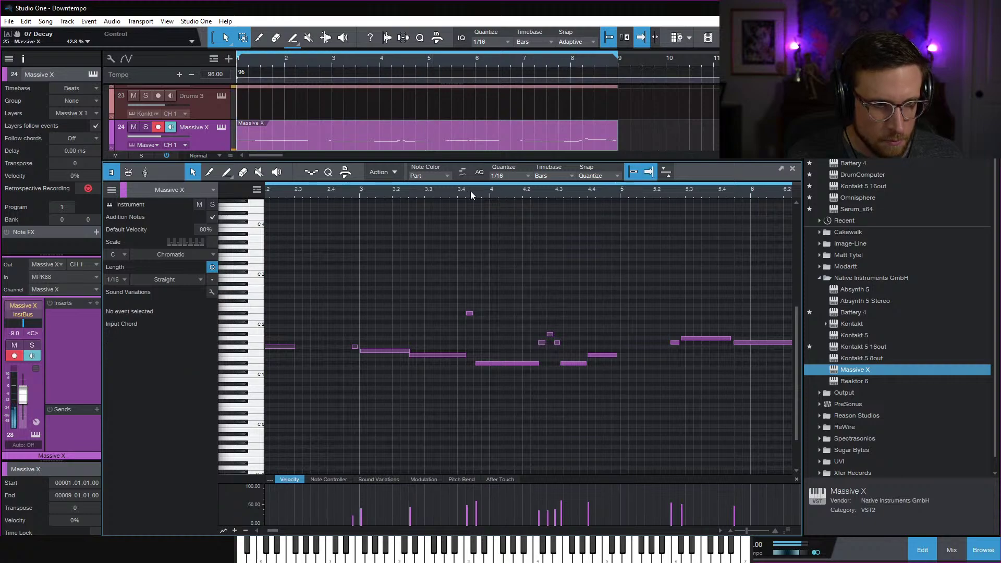
Play the Massive X part repeatedly from the end of bar 3 and within bar 4 to check its short notes
{"action": "left_click", "coordinate": [466, 191]}
{"action": "key", "text": "e"}
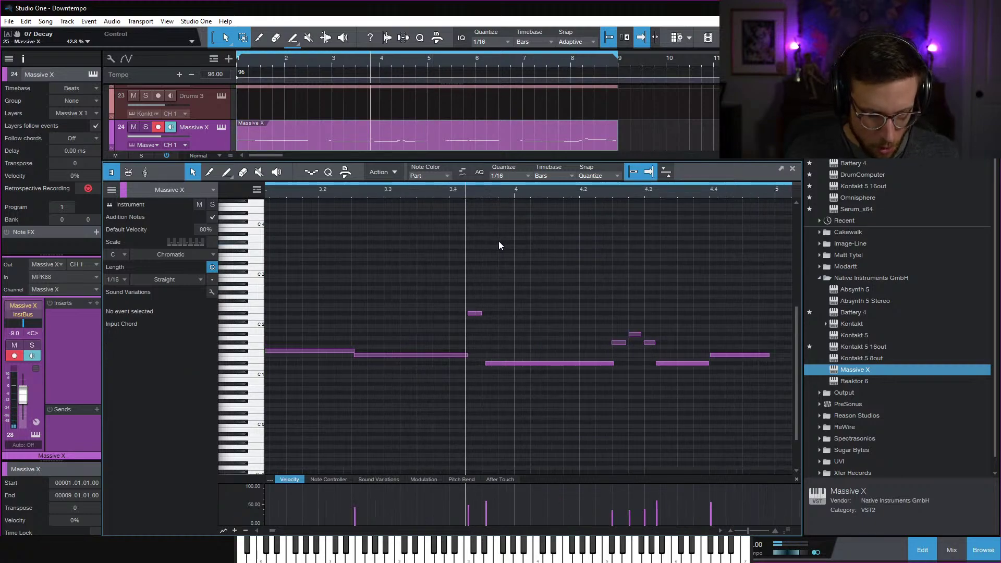
{"action": "key", "text": "space"}
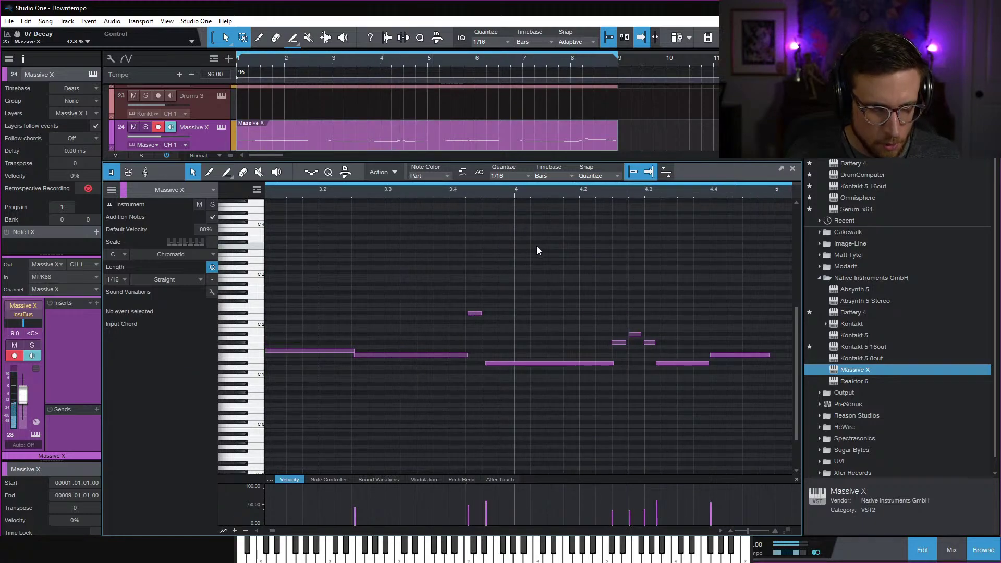
{"action": "key", "text": "space"}
{"action": "left_click", "coordinate": [568, 190]}
{"action": "key", "text": "space"}
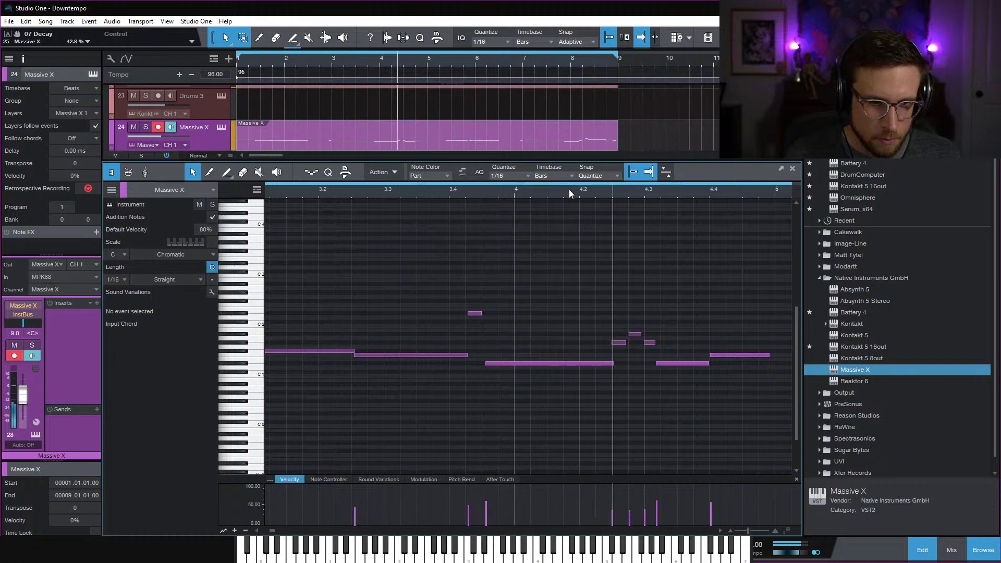
{"action": "key", "text": "space"}
{"action": "key", "text": "space"}
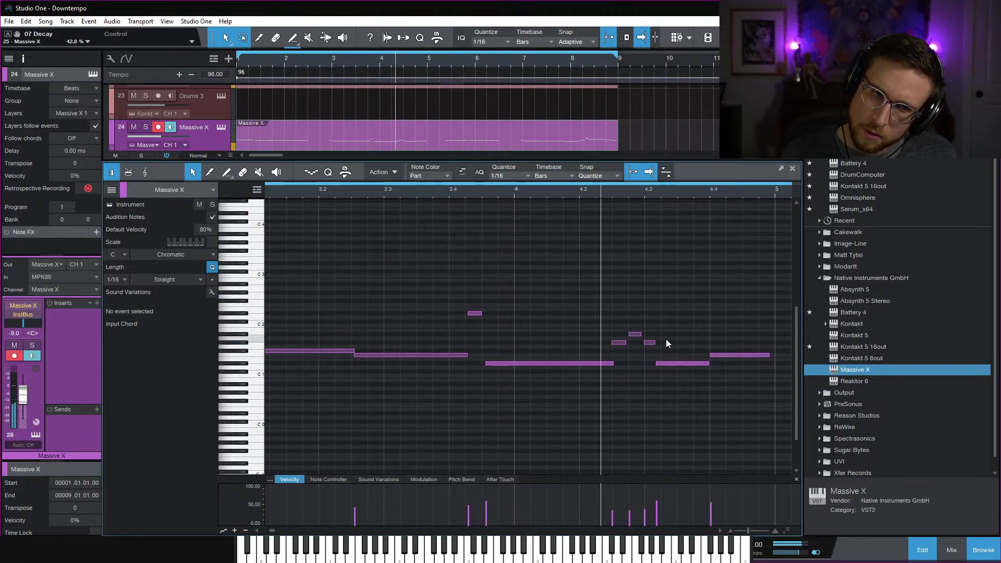
Trim the start of the low D#1 note after beat 4.3 to 4.03.03.08 and move the short G#1 note before it to 4.03.02.05
{"action": "key", "text": "space"}
{"action": "key", "text": "space"}
{"action": "key", "text": "space"}
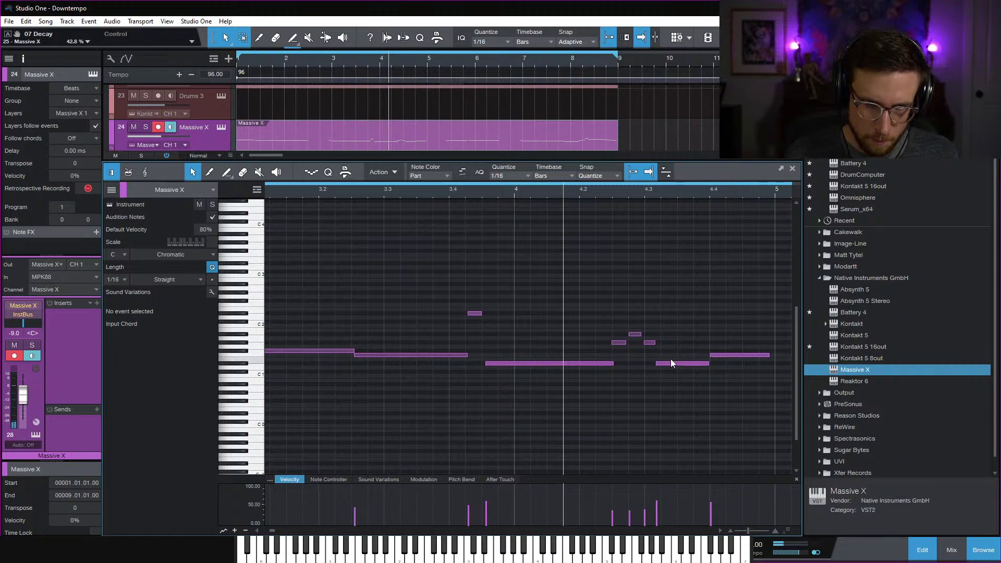
{"action": "left_click_drag", "start_coordinate": [653, 365], "coordinate": [679, 376]}
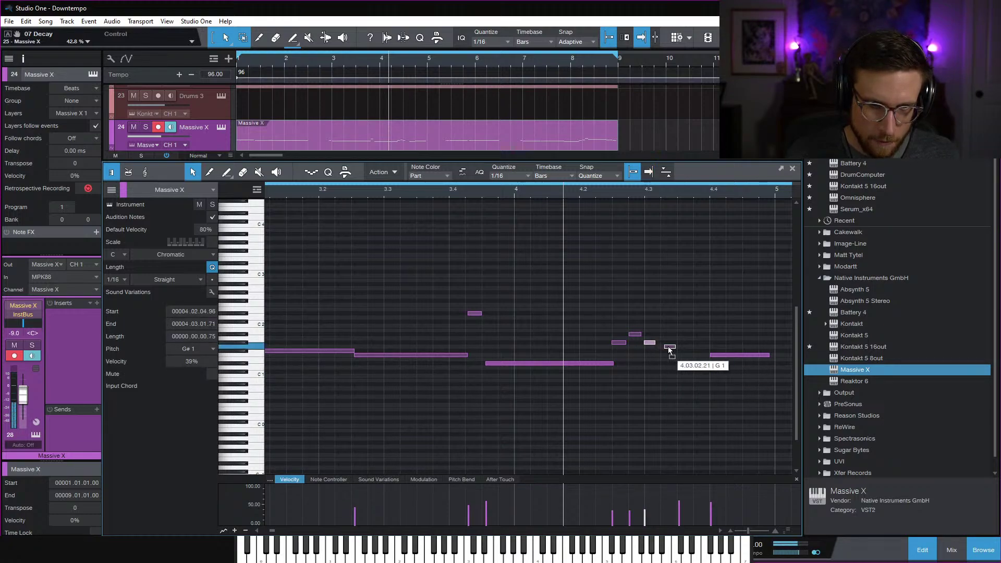
{"action": "left_click_drag", "start_coordinate": [668, 346], "coordinate": [665, 343]}
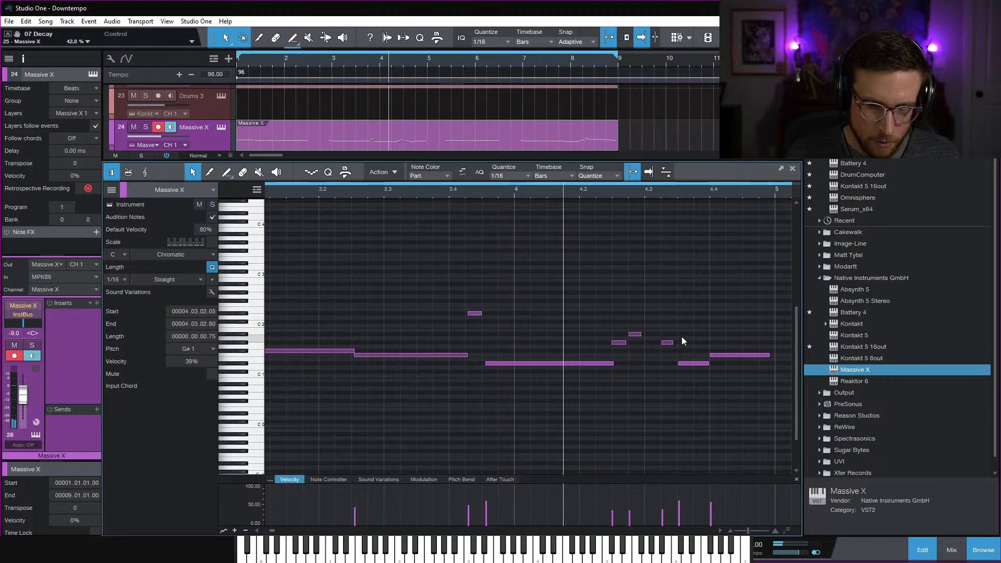
{"action": "left_click", "coordinate": [682, 340]}
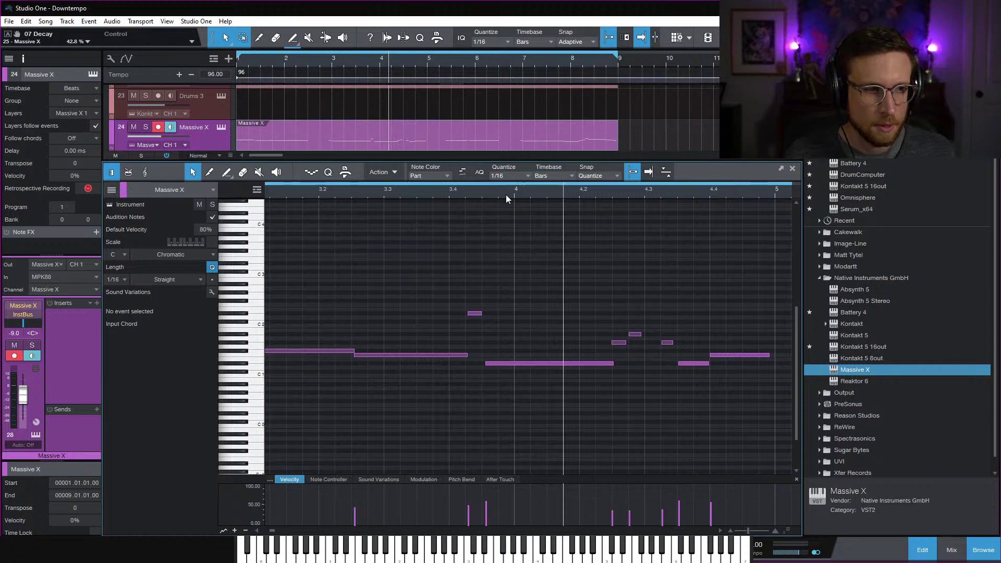
Play the part from just before bar 4 and from around beat 4.2 to check the moved notes
{"action": "left_click", "coordinate": [482, 195]}
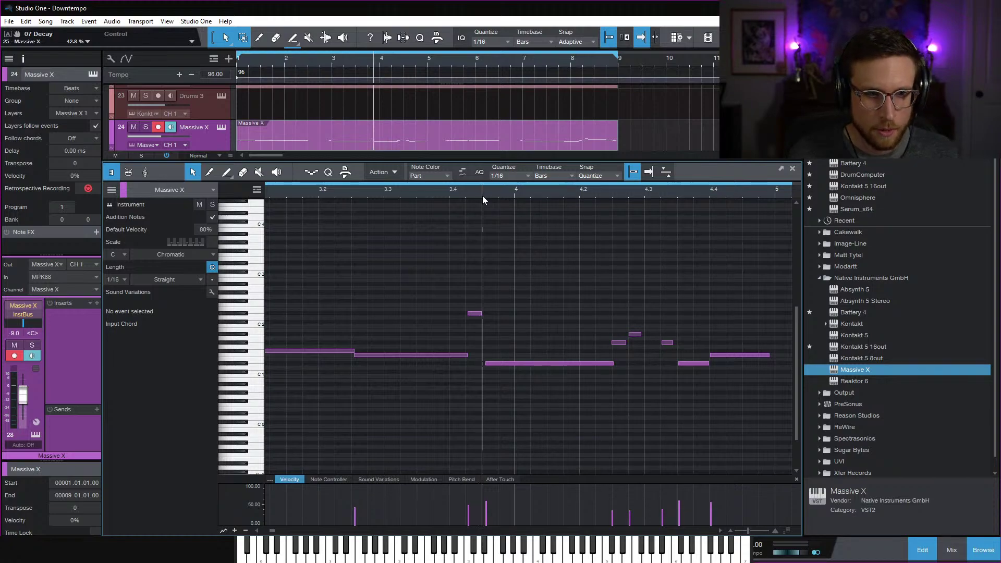
{"action": "key", "text": "space"}
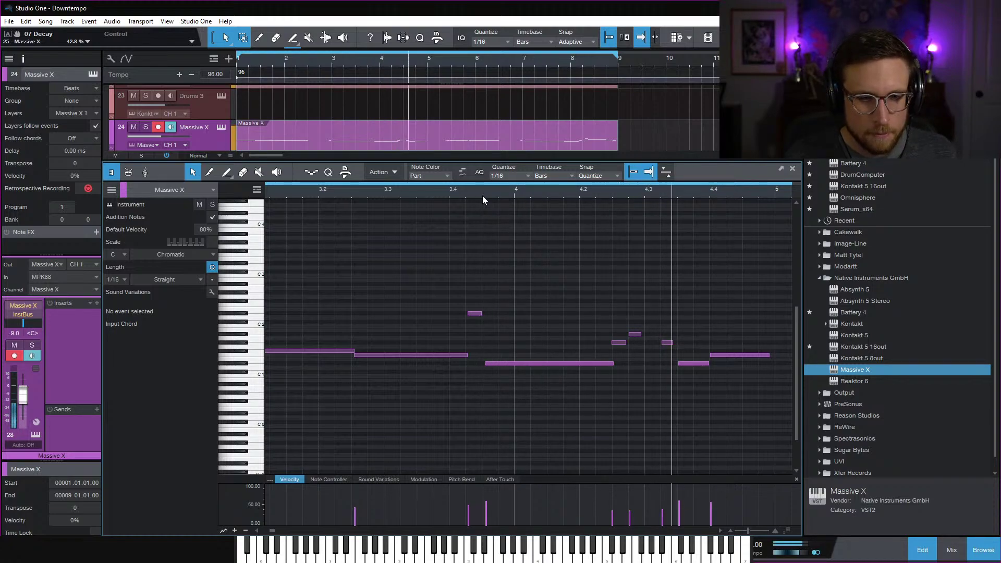
{"action": "key", "text": "space"}
{"action": "scroll", "coordinate": [490, 245], "scroll_direction": "left", "scroll_amount": 3}
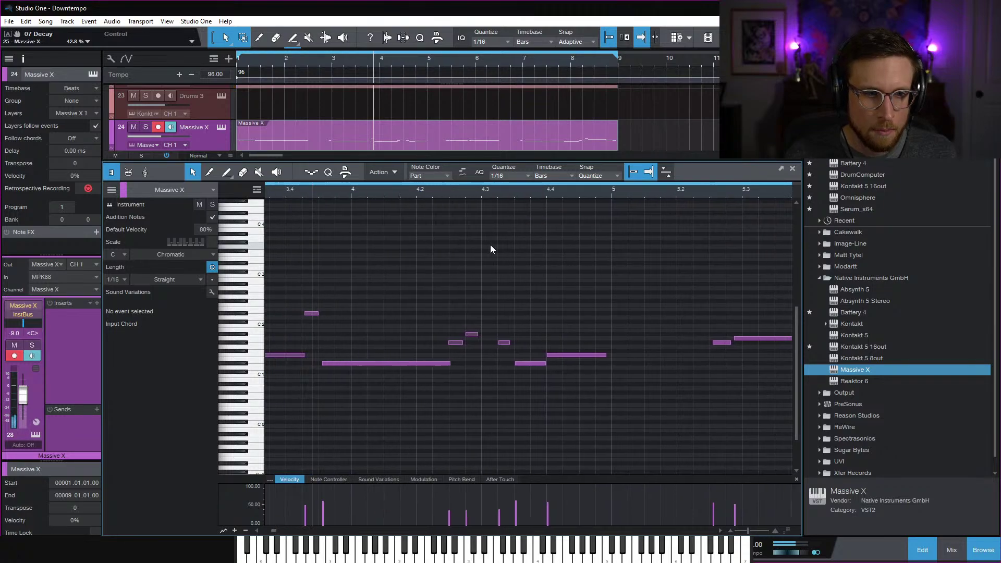
{"action": "left_click", "coordinate": [444, 189]}
{"action": "key", "text": "space"}
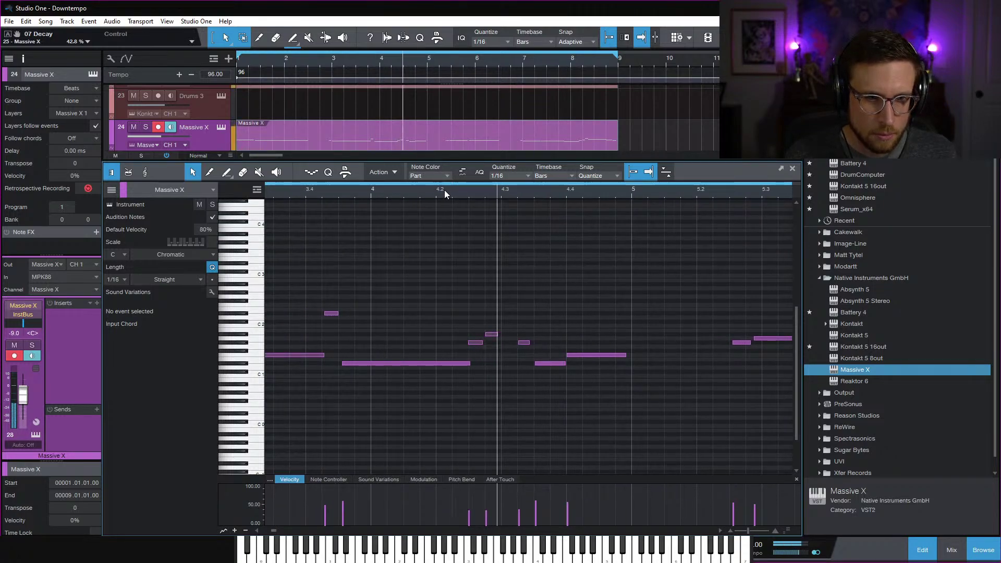
{"action": "key", "text": "space"}
Raise the low note at 4.03.03.08 to F1 and the short note before it to D#2, and play them back
{"action": "left_click_drag", "start_coordinate": [558, 364], "coordinate": [523, 338]}
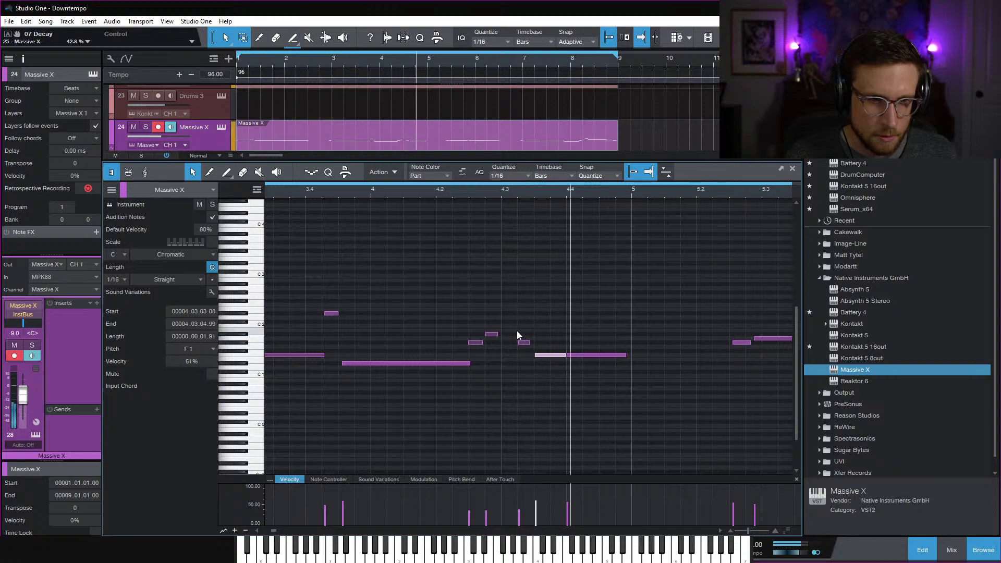
{"action": "key", "text": "Up"}
{"action": "key", "text": "Up"}
{"action": "key", "text": "Up"}
{"action": "key", "text": "space"}
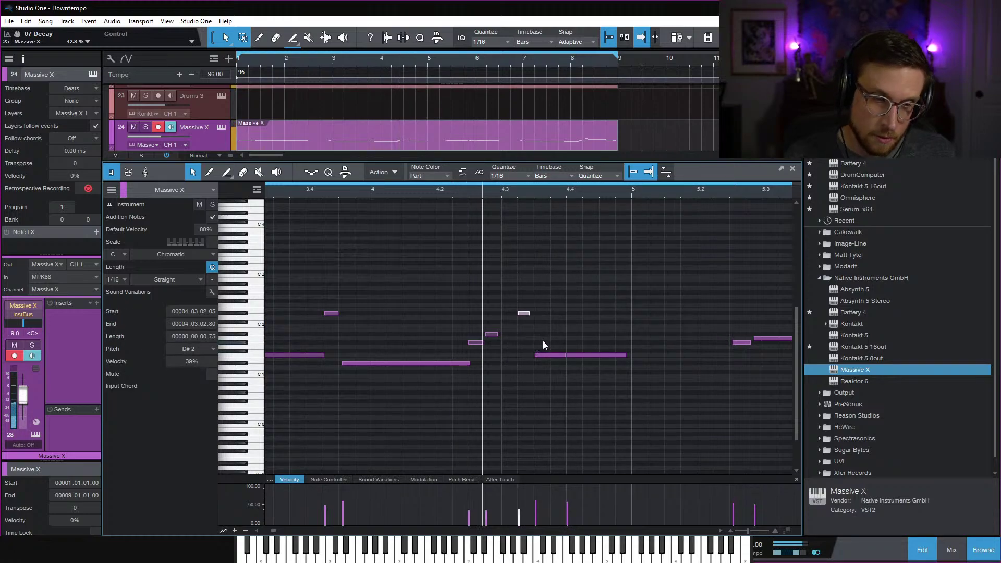
{"action": "key", "text": "space"}
Delete the F1 note at beat 4.4, lengthen the preceding F1 note to the start of bar 5, and play the result
{"action": "left_click", "coordinate": [594, 355]}
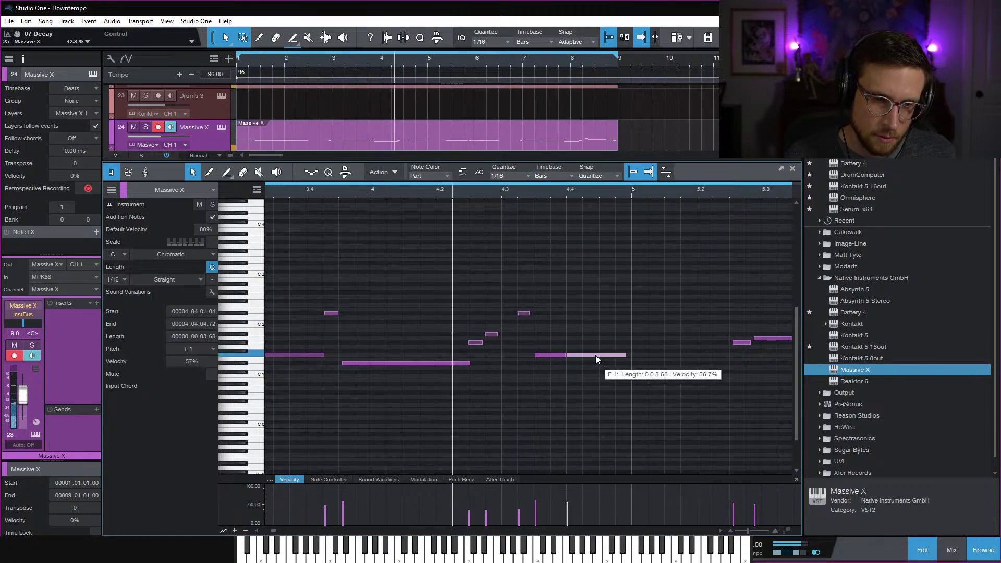
{"action": "key", "text": "Delete"}
{"action": "key", "text": "space"}
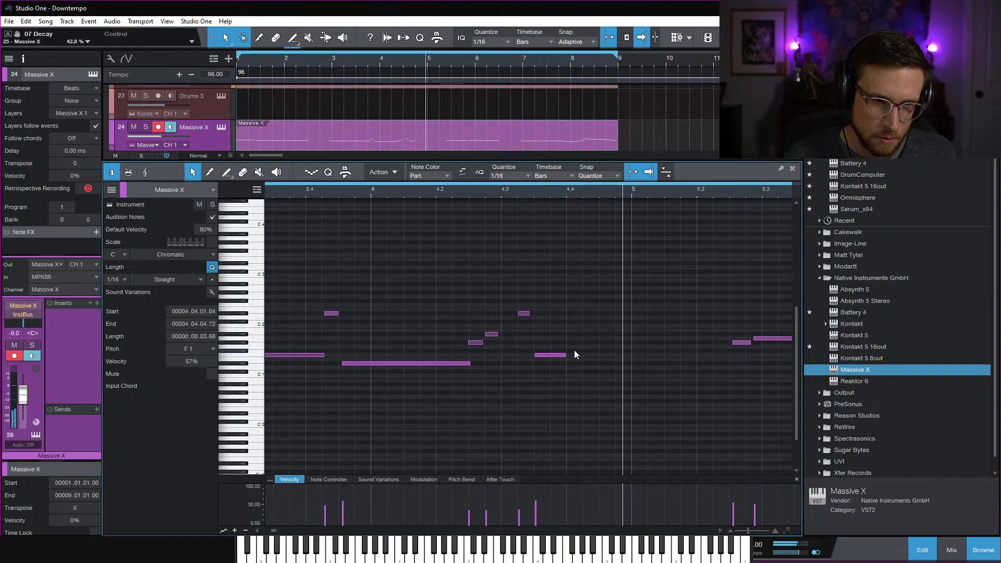
{"action": "left_click_drag", "start_coordinate": [565, 354], "coordinate": [630, 357]}
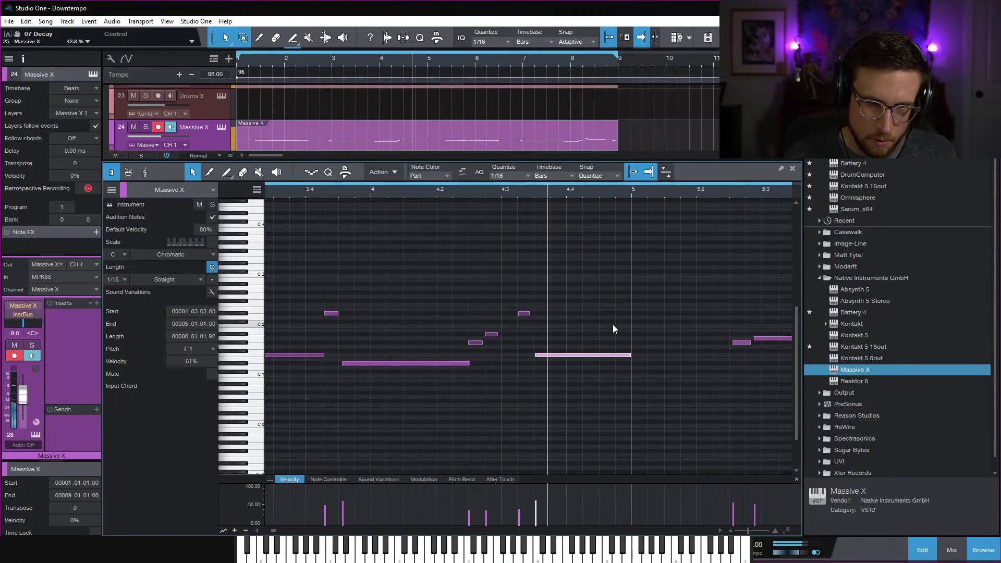
{"action": "left_click", "coordinate": [437, 192]}
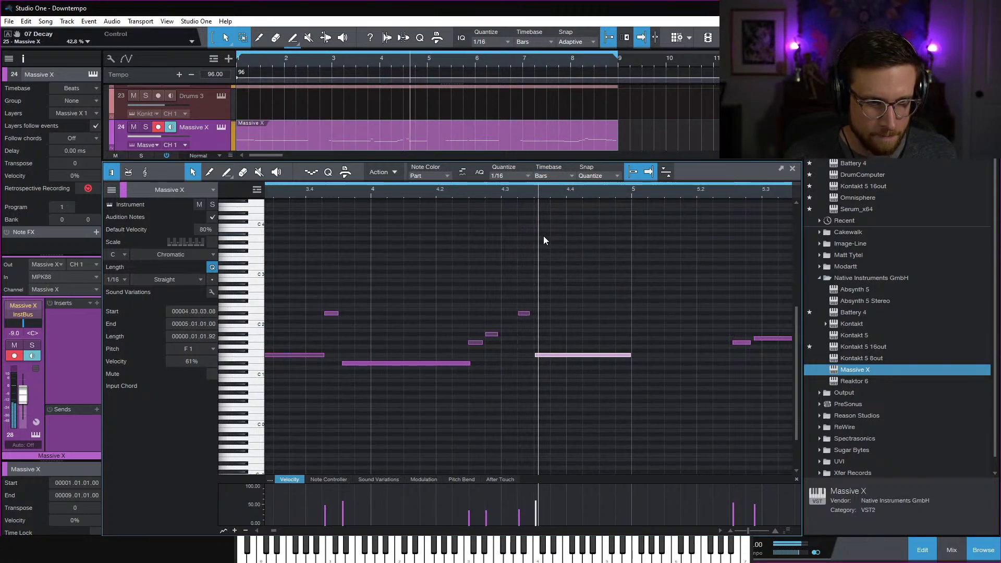
{"action": "key", "text": "space"}
{"action": "key", "text": "space"}
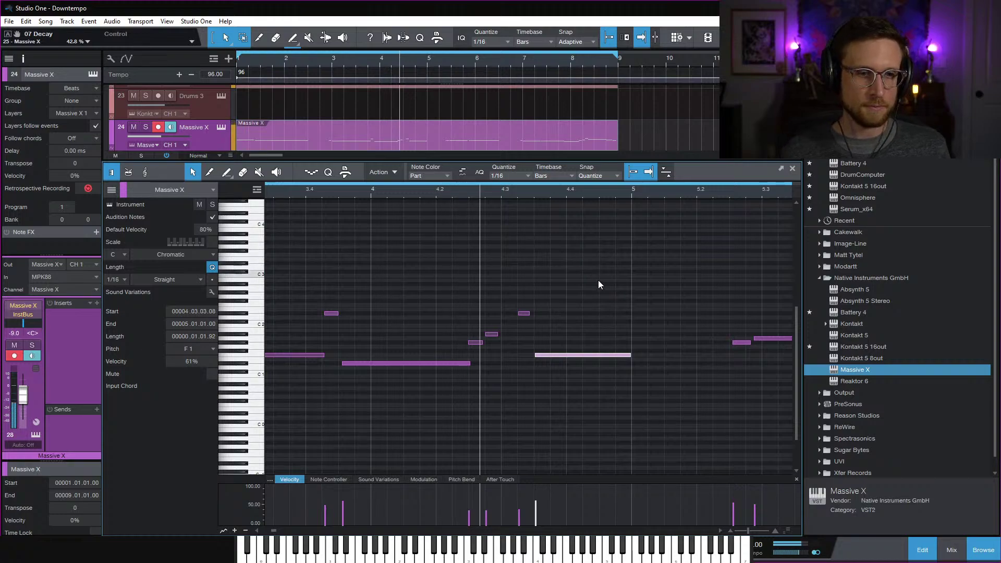
{"action": "key", "text": "space"}
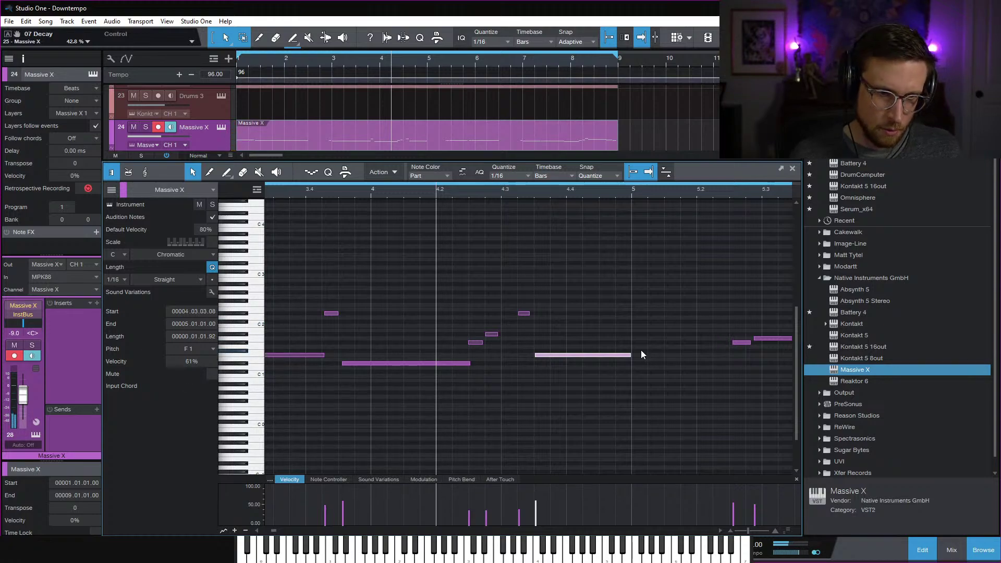
Shorten the F1 note to end at 4.04.01.64 and follow it with a D#2 note and a G#1 note at 4.04.03.08
{"action": "left_click_drag", "start_coordinate": [630, 355], "coordinate": [617, 326]}
{"action": "left_click_drag", "start_coordinate": [567, 355], "coordinate": [584, 352]}
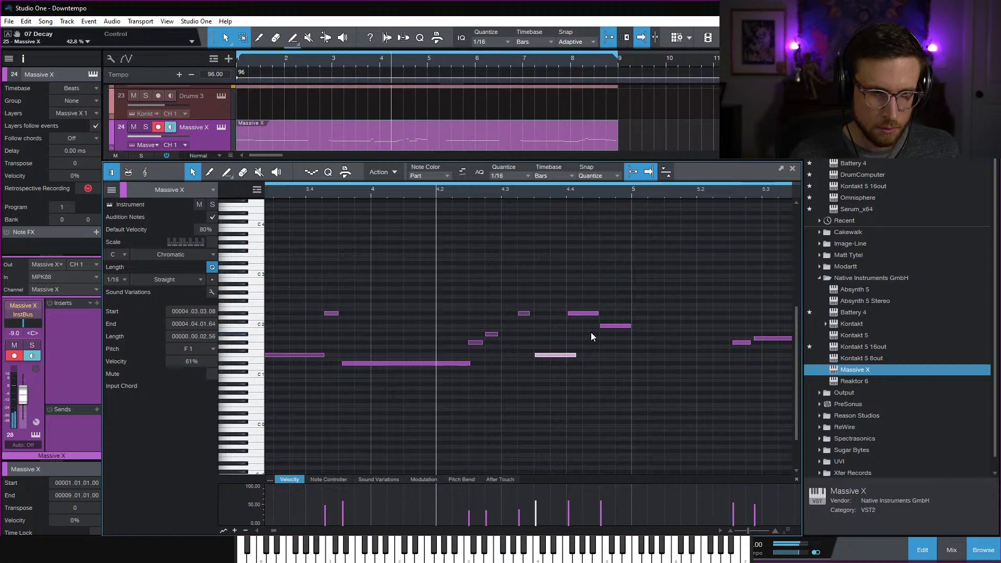
{"action": "left_click", "coordinate": [636, 333]}
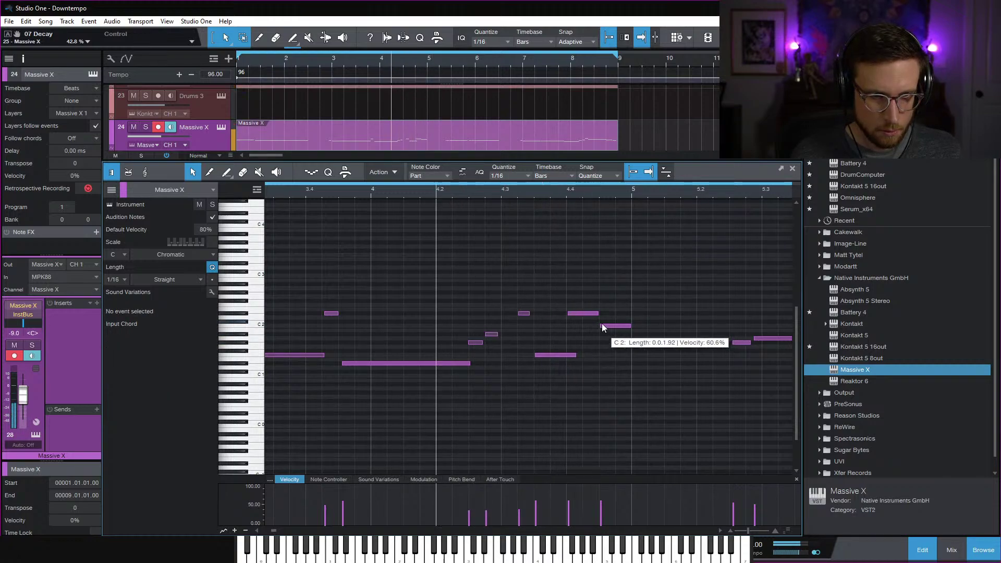
{"action": "left_click_drag", "start_coordinate": [601, 324], "coordinate": [613, 343]}
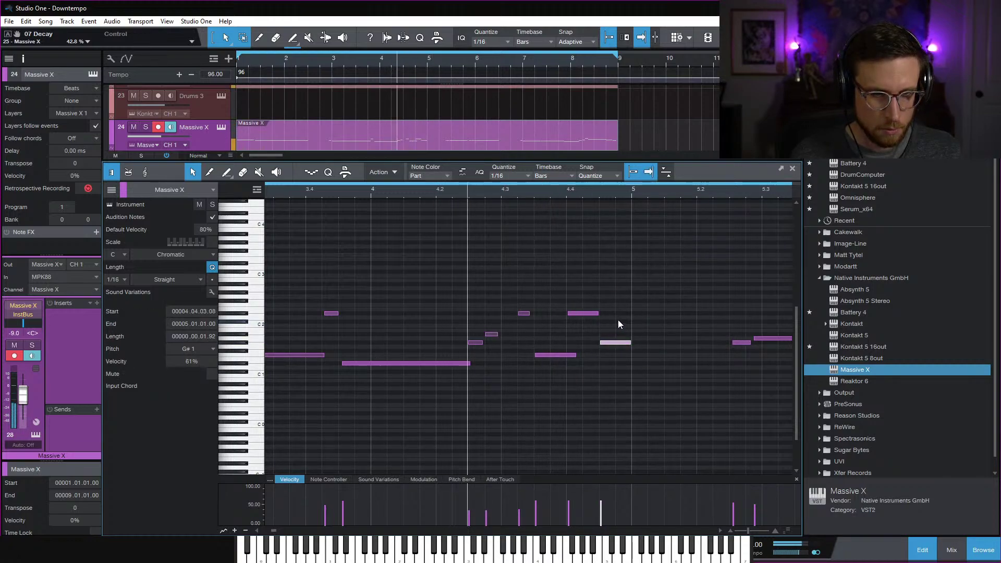
{"action": "left_click", "coordinate": [618, 319]}
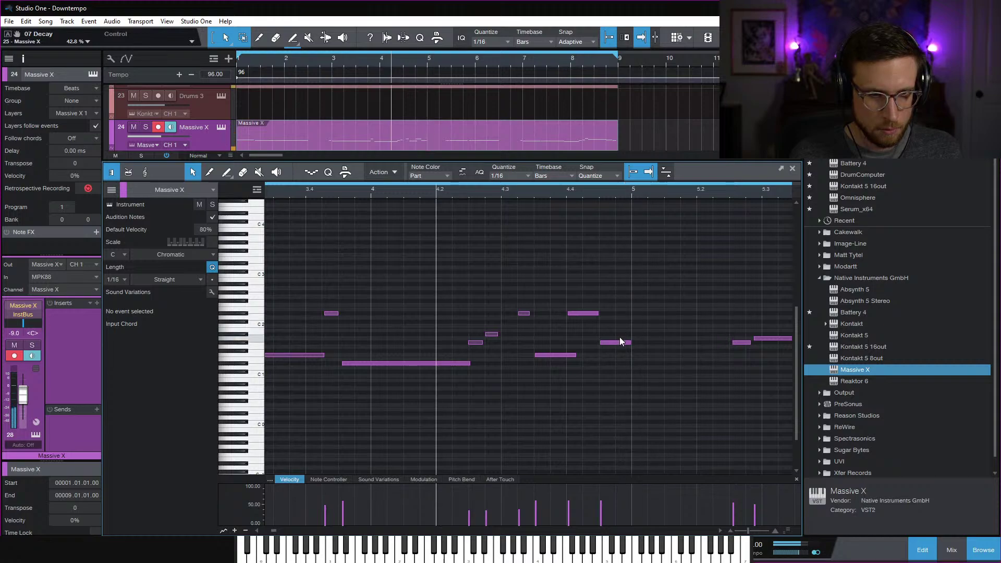
Copy the G#1 note to A#1 at the start of bar 5, lengthen it to 5.02.03.00 and play the part
{"action": "left_click_drag", "start_coordinate": [619, 341], "coordinate": [728, 358]}
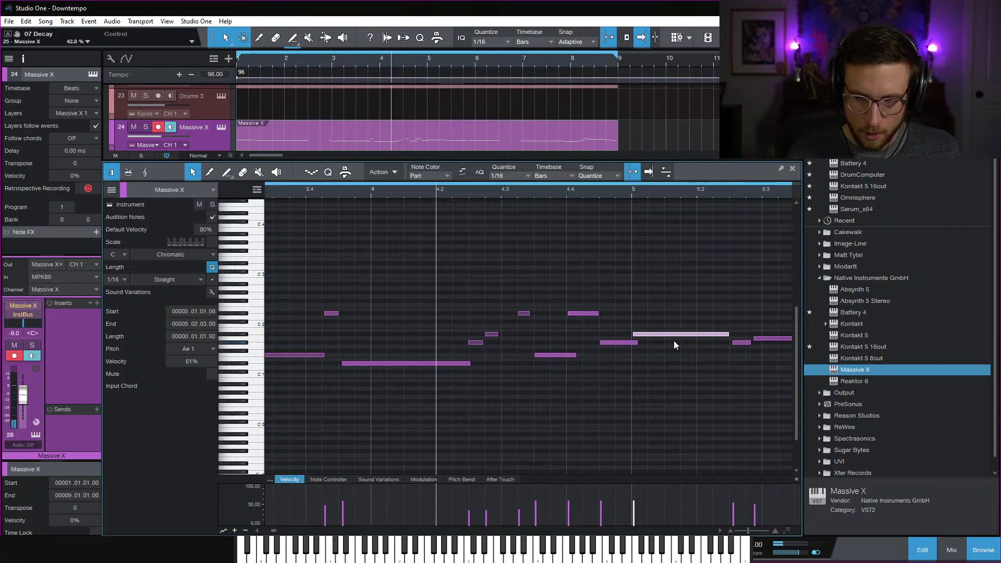
{"action": "left_click", "coordinate": [672, 287]}
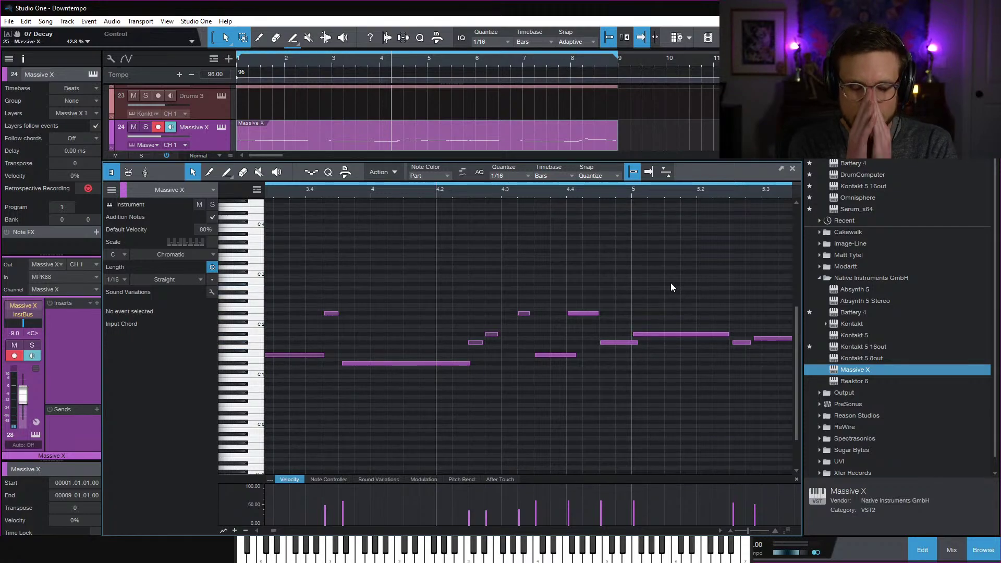
{"action": "key", "text": "space"}
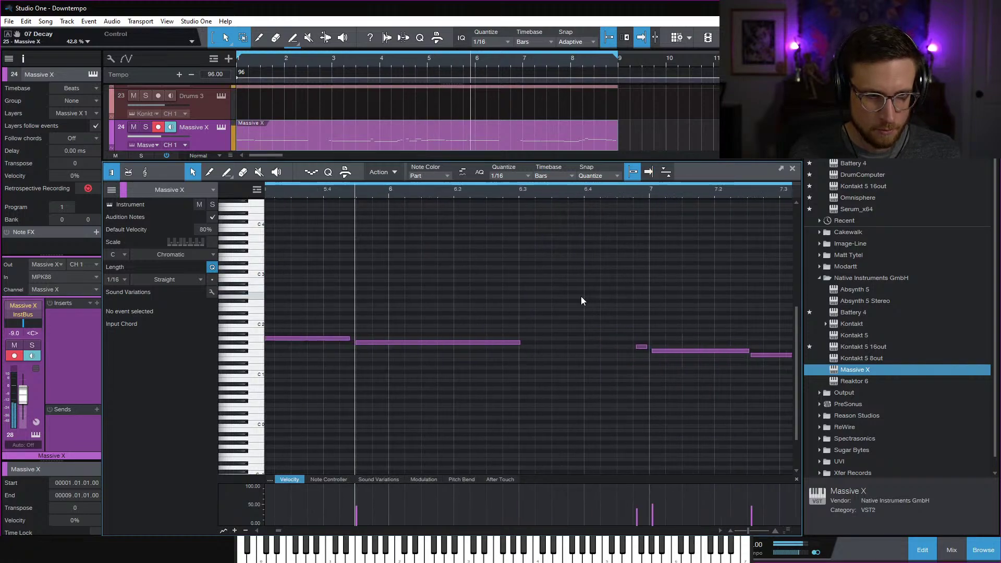
Delete the long A1 note in bar 5 and rework the short G#1 before it into a long A1 joined to both neighbouring notes
{"action": "left_click", "coordinate": [488, 339]}
{"action": "key", "text": "Delete"}
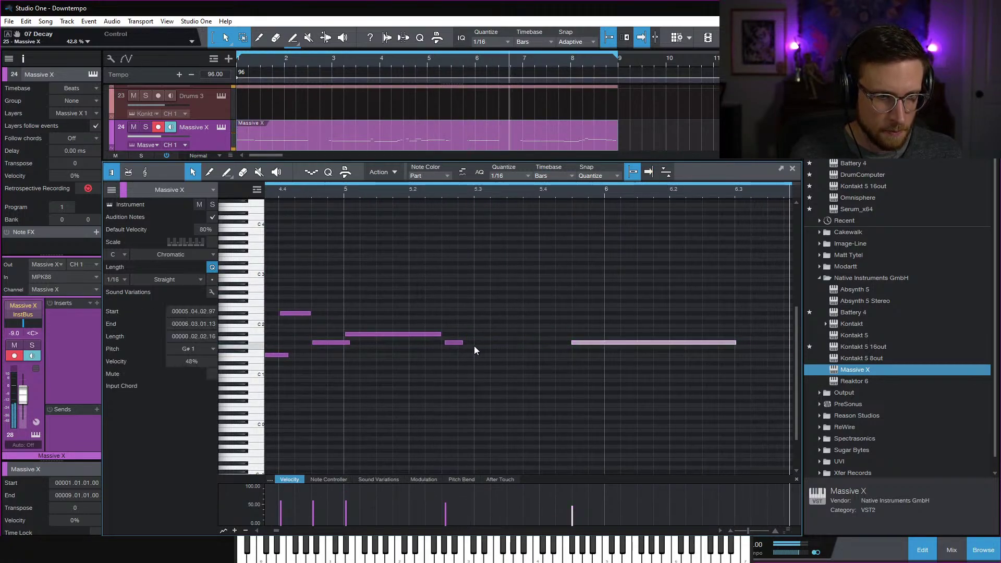
{"action": "left_click_drag", "start_coordinate": [455, 342], "coordinate": [576, 340]}
{"action": "left_click", "coordinate": [570, 344]}
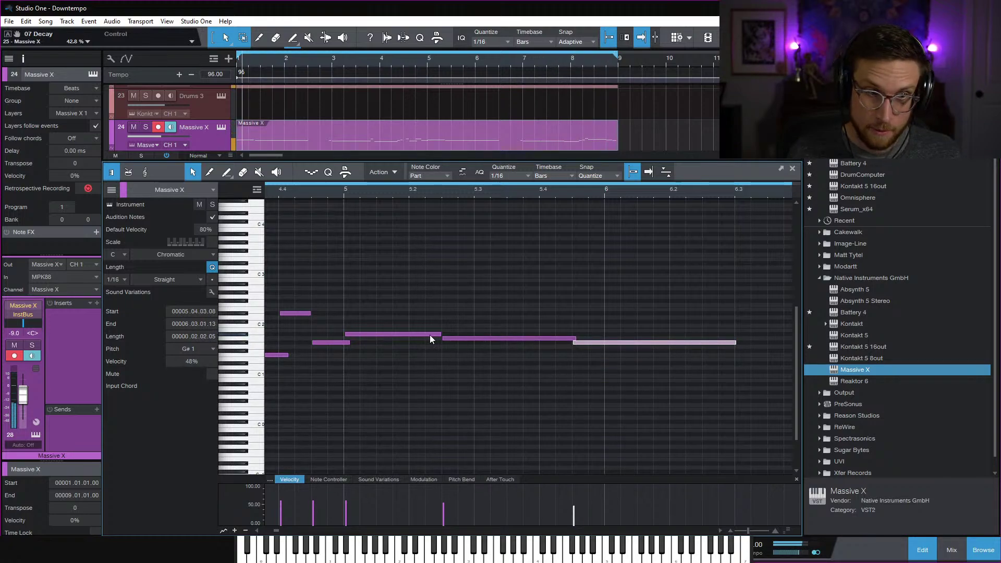
{"action": "left_click", "coordinate": [442, 336]}
{"action": "left_click", "coordinate": [454, 313]}
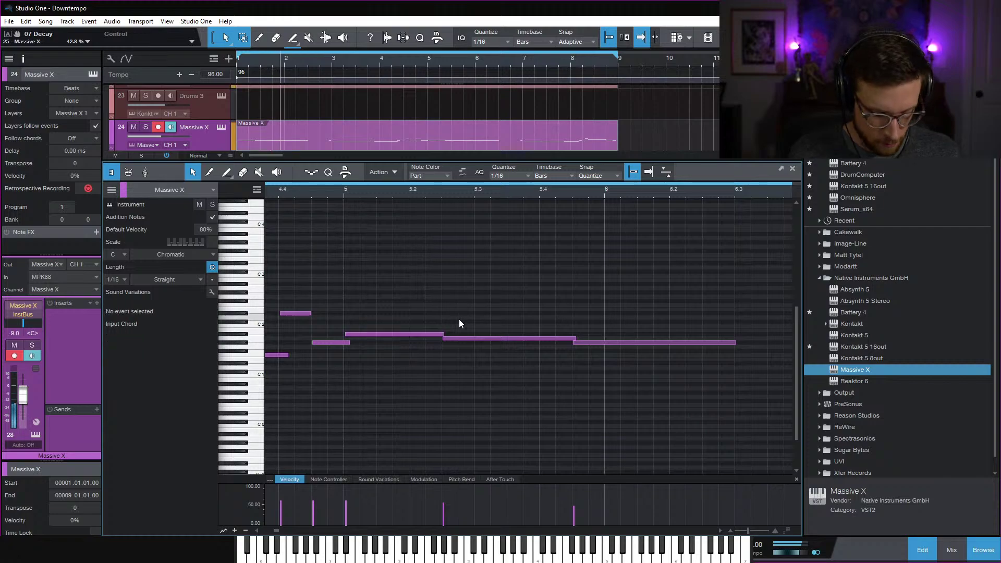
Play through the whole part and raise the short note at 8.02.02.01 in bar 8 to F2
{"action": "key", "text": "shift+f"}
{"action": "key", "text": "w"}
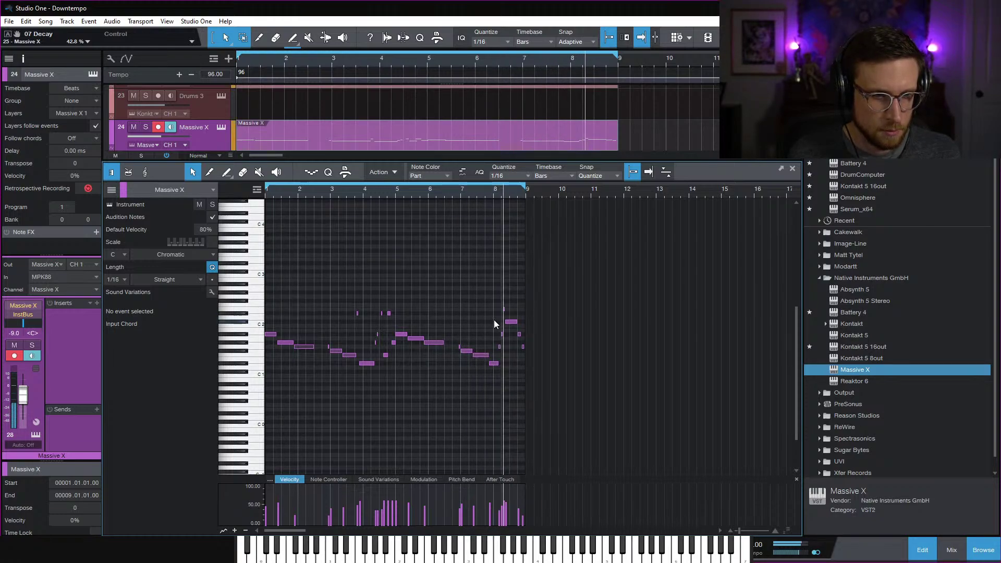
{"action": "key", "text": "e"}
{"action": "key", "text": "e"}
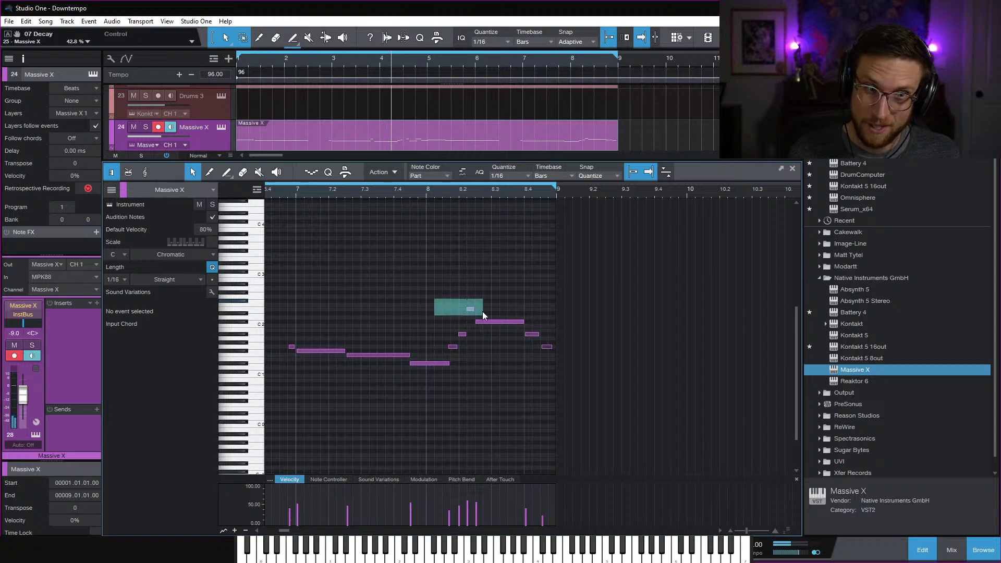
{"action": "left_click", "coordinate": [470, 310]}
Play the part repeatedly from just before bar 8 to check the raised note and the notes after it
{"action": "left_click", "coordinate": [420, 196]}
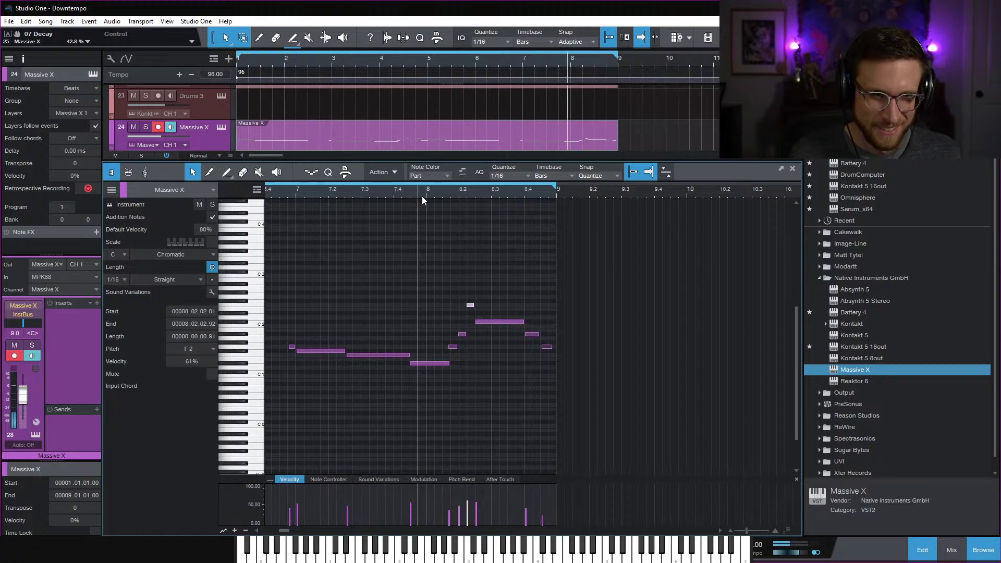
{"action": "key", "text": "space"}
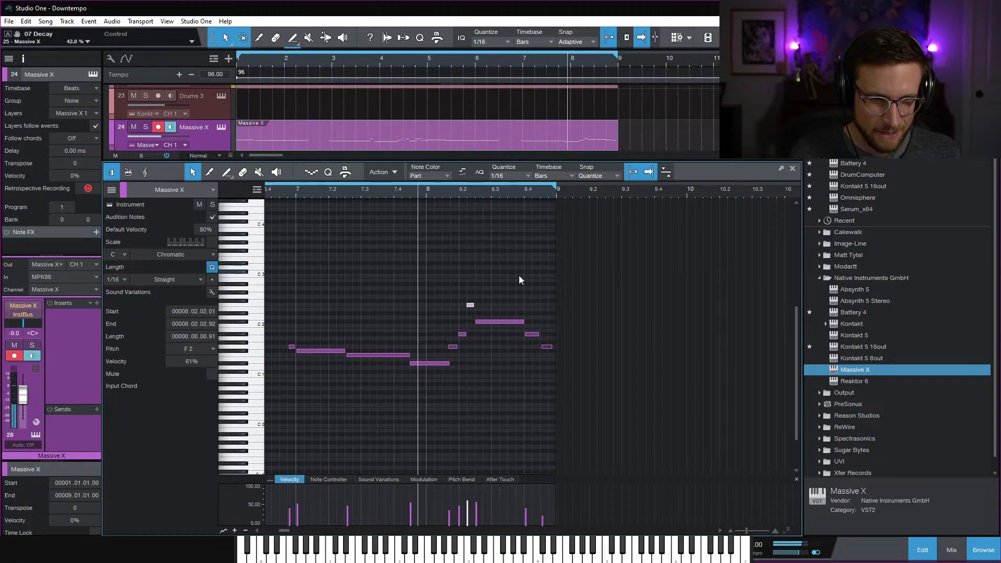
{"action": "key", "text": "space"}
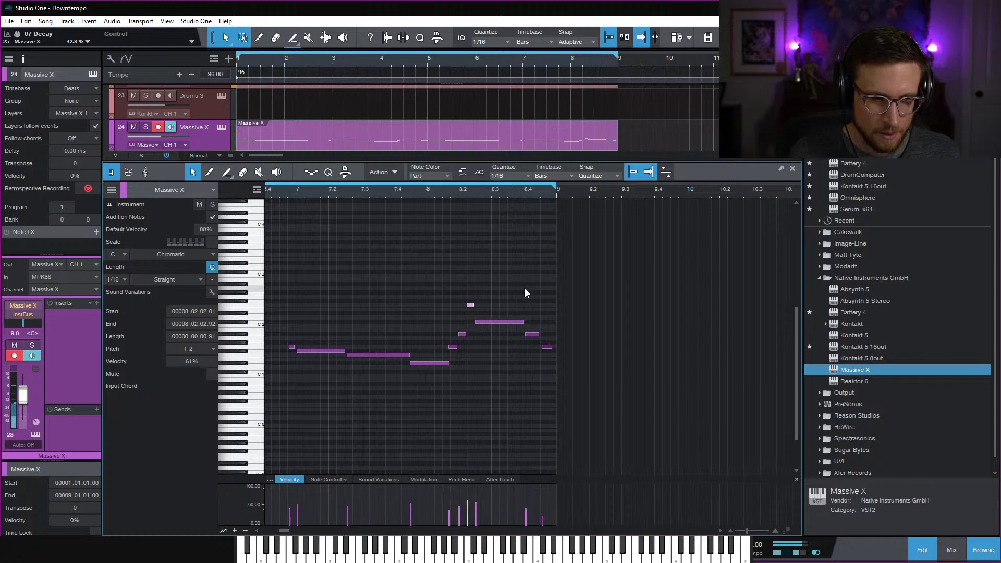
{"action": "key", "text": "space"}
{"action": "key", "text": "space"}
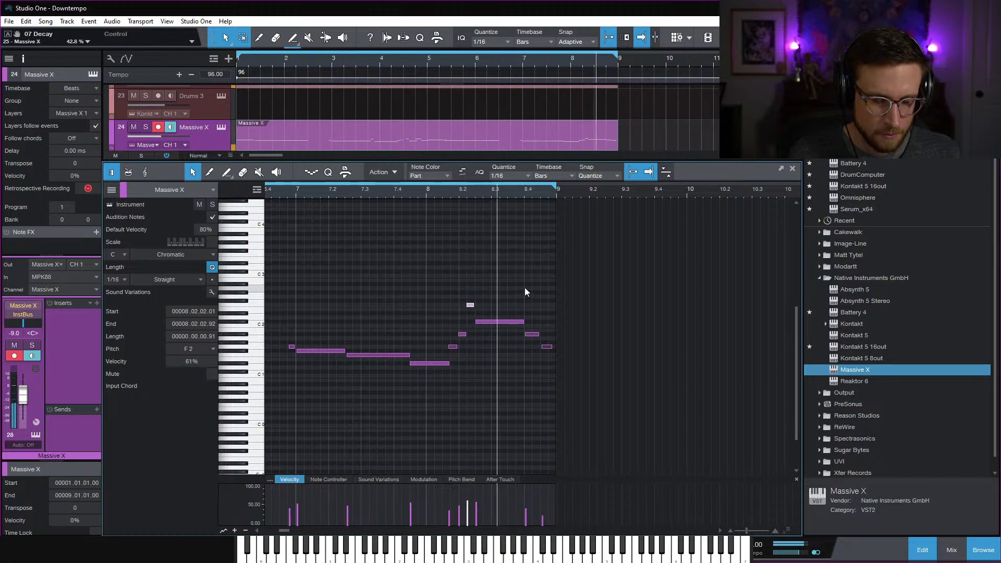
{"action": "key", "text": "space"}
{"action": "key", "text": "space"}
{"action": "left_click", "coordinate": [513, 307]}
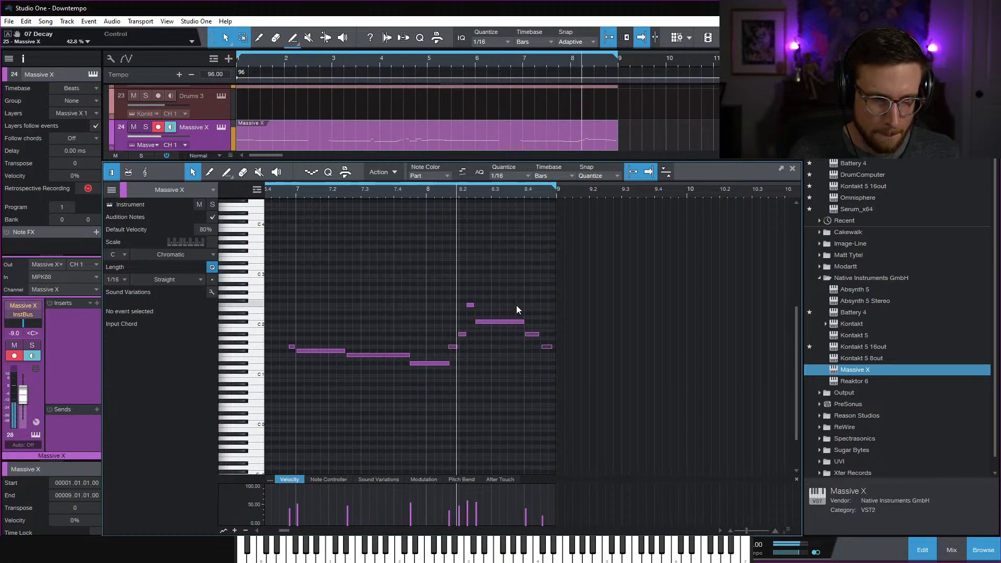
{"action": "key", "text": "space"}
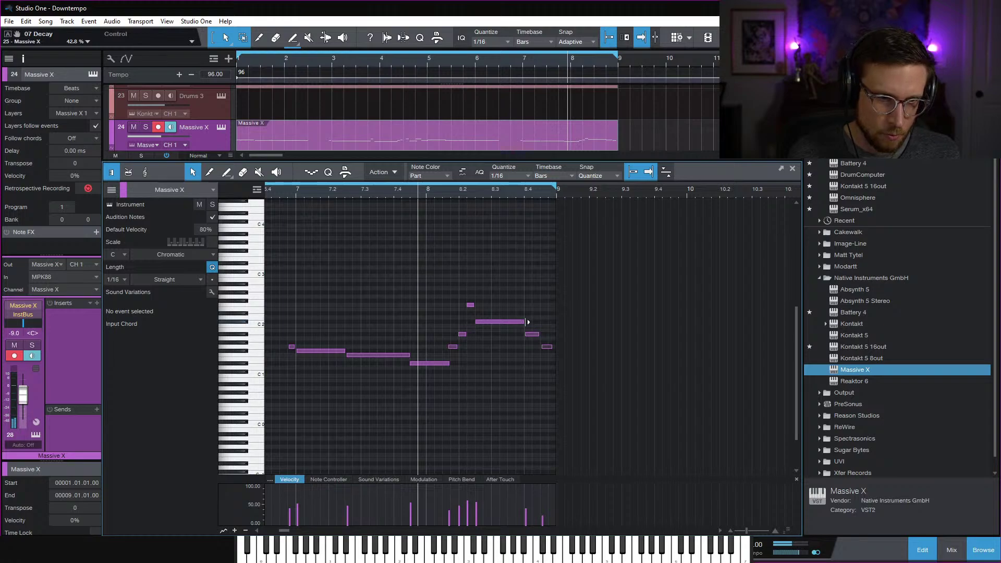
Shorten the long C#2 note in bar 8 and duplicate the last two notes of the part
{"action": "left_click_drag", "start_coordinate": [524, 321], "coordinate": [490, 321]}
{"action": "left_click_drag", "start_coordinate": [507, 324], "coordinate": [564, 378]}
{"action": "key", "text": "d"}
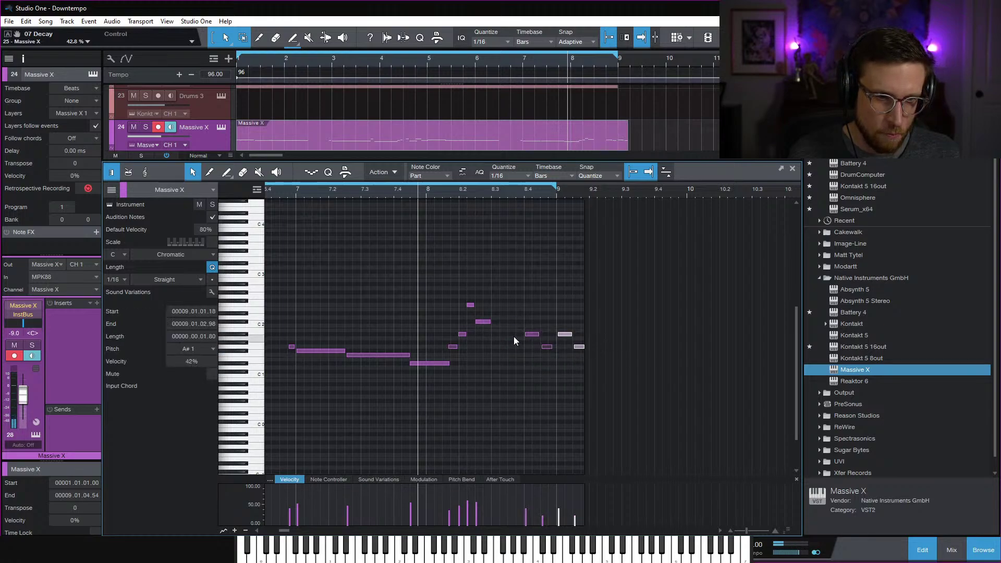
Undo the recent bar 8 edits: the duplicated ending notes, the shortened C#2 and the raise of the short note to F2
{"action": "key", "text": "ctrl+z"}
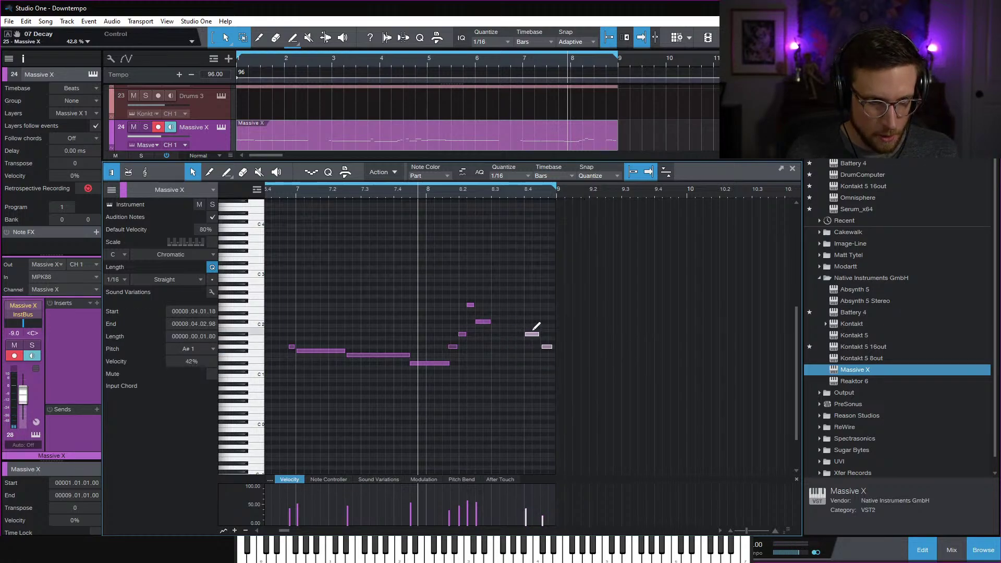
{"action": "key", "text": "e"}
{"action": "key", "text": "e"}
{"action": "scroll", "coordinate": [584, 326], "scroll_direction": "right", "scroll_amount": 2}
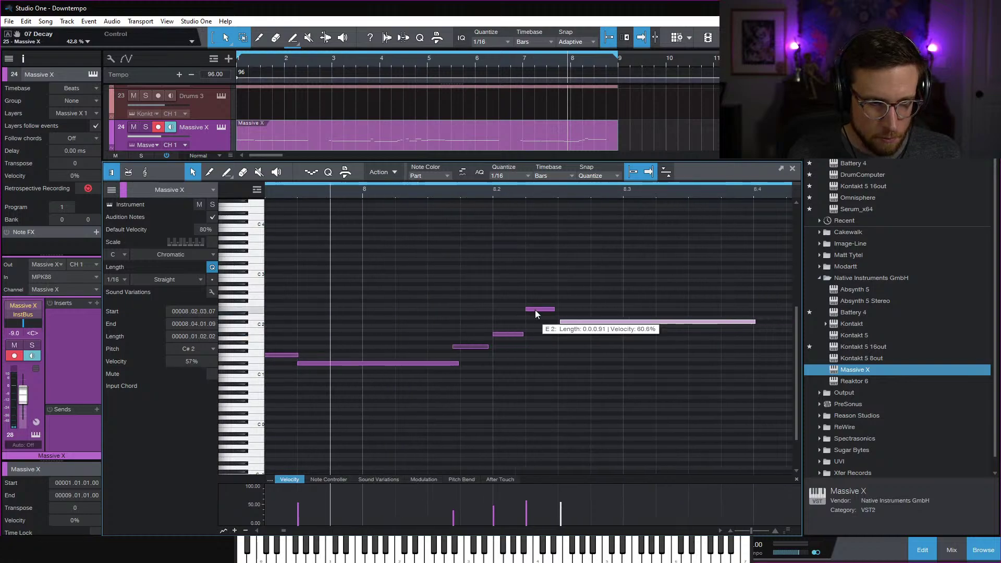
{"action": "scroll", "coordinate": [469, 305], "scroll_direction": "right", "scroll_amount": 3}
Place copies of bar 8's short E2 note at D#1 on 8.04.01.01 and G#1 on 8.04.03.01, and play the ending
{"action": "left_click_drag", "start_coordinate": [415, 309], "coordinate": [638, 361]}
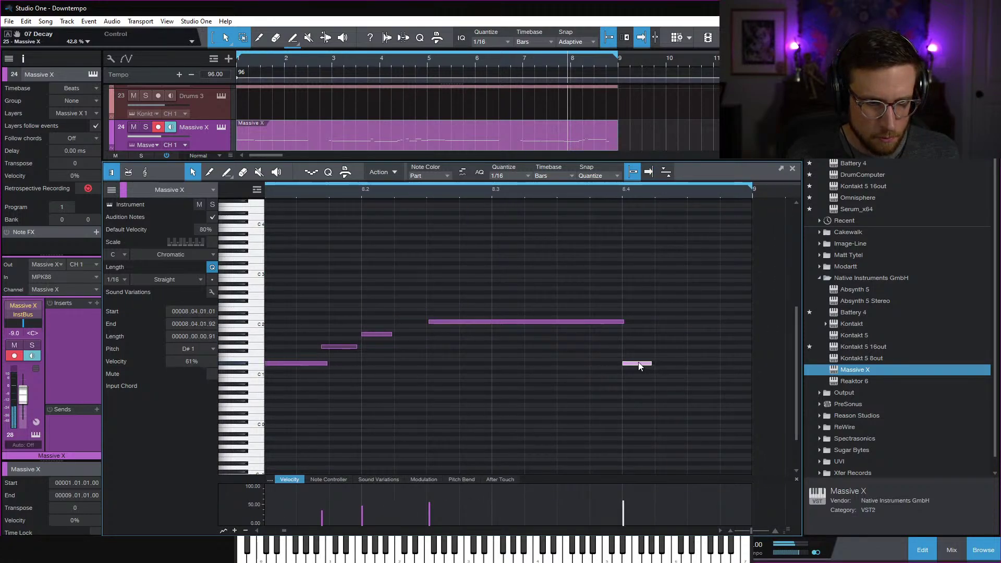
{"action": "key", "text": "ctrl+z"}
{"action": "left_click_drag", "start_coordinate": [412, 308], "coordinate": [705, 341]}
{"action": "left_click", "coordinate": [533, 195]}
{"action": "key", "text": "space"}
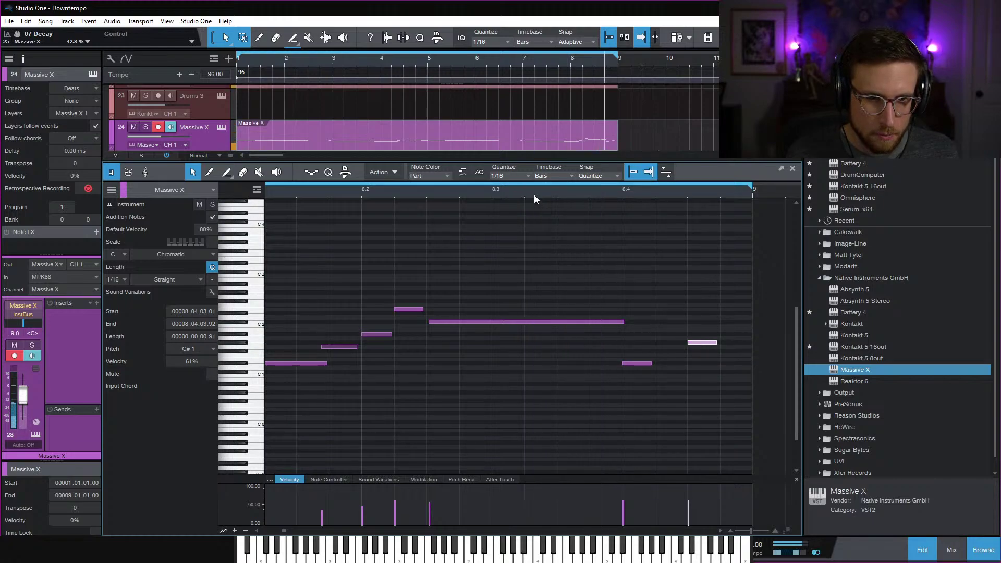
{"action": "key", "text": "space"}
{"action": "left_click", "coordinate": [395, 190]}
{"action": "scroll", "coordinate": [403, 255], "scroll_direction": "left", "scroll_amount": 4}
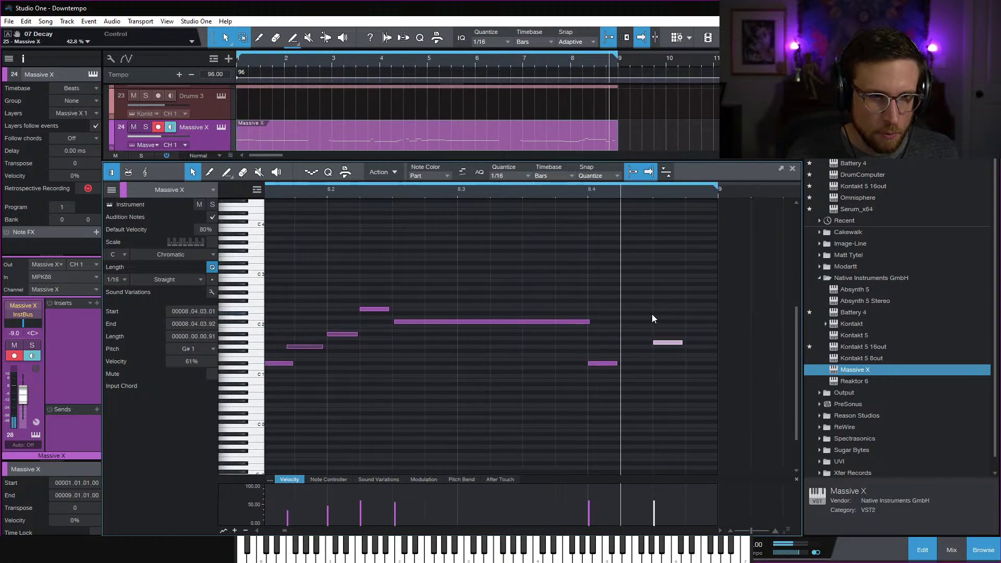
Move the new D#1 and G#1 notes one beat earlier and shorten the long C#2 note to end at 8.03.01.00
{"action": "left_click_drag", "start_coordinate": [587, 339], "coordinate": [673, 368]}
{"action": "left_click_drag", "start_coordinate": [606, 363], "coordinate": [475, 364]}
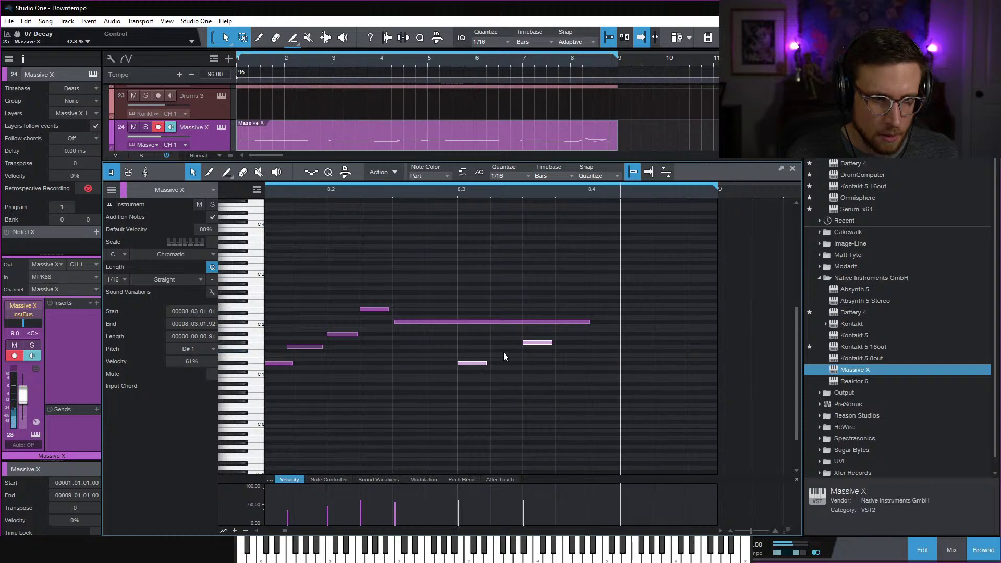
{"action": "left_click", "coordinate": [573, 299]}
{"action": "left_click_drag", "start_coordinate": [590, 324], "coordinate": [457, 323]}
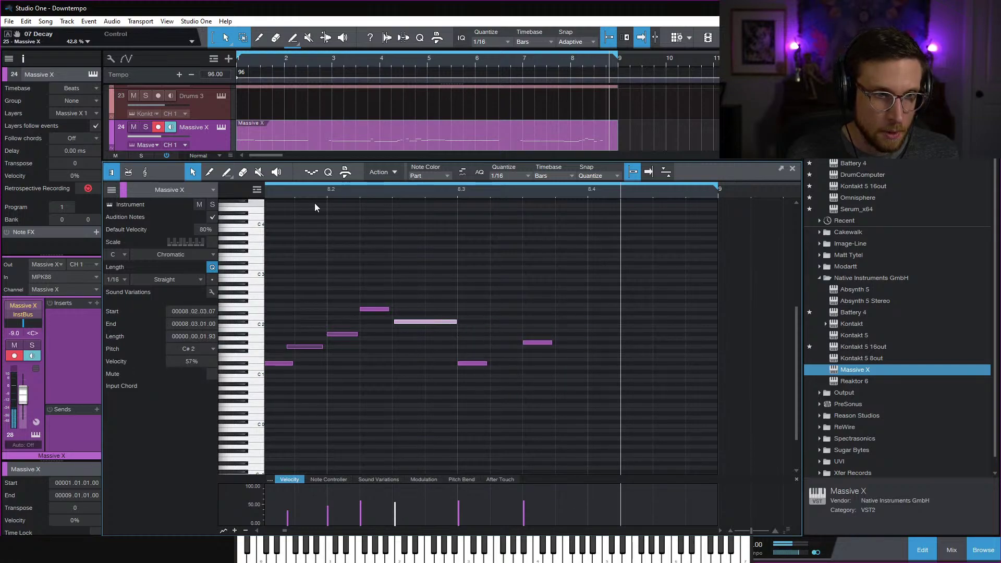
Lower the last note of bar 8 to F1, extend it to the end of the part, and play across the loop point
{"action": "left_click", "coordinate": [322, 193]}
{"action": "key", "text": "space"}
{"action": "key", "text": "space"}
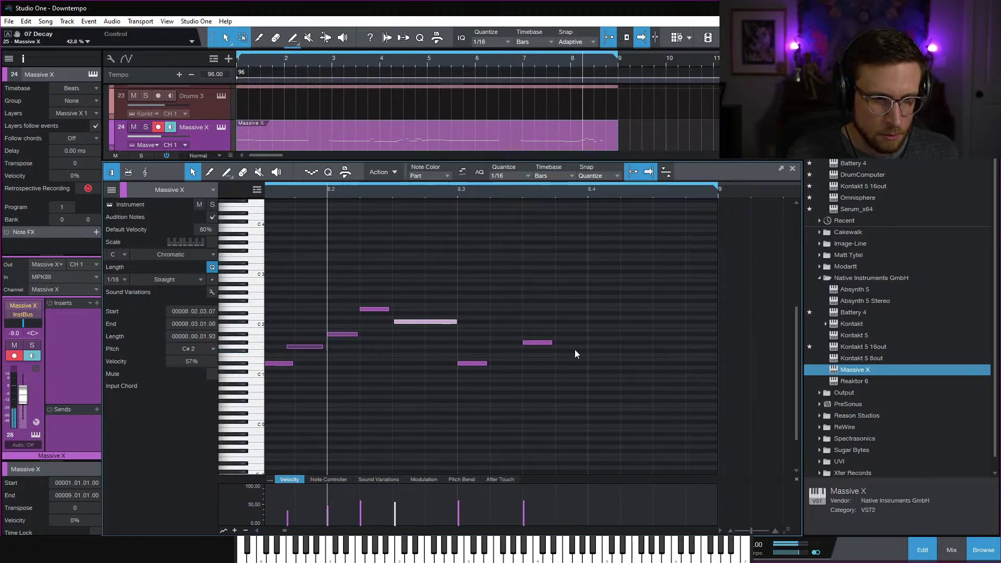
{"action": "left_click_drag", "start_coordinate": [537, 348], "coordinate": [709, 372]}
{"action": "key", "text": "space"}
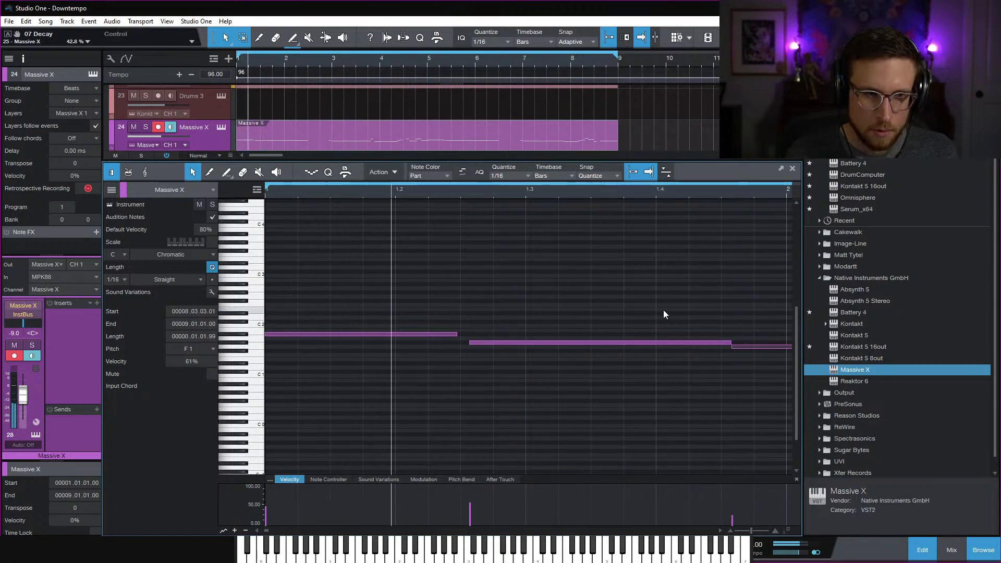
{"action": "left_click", "coordinate": [637, 316]}
{"action": "key", "text": "space"}
{"action": "scroll", "coordinate": [448, 312], "scroll_direction": "left", "scroll_amount": 2}
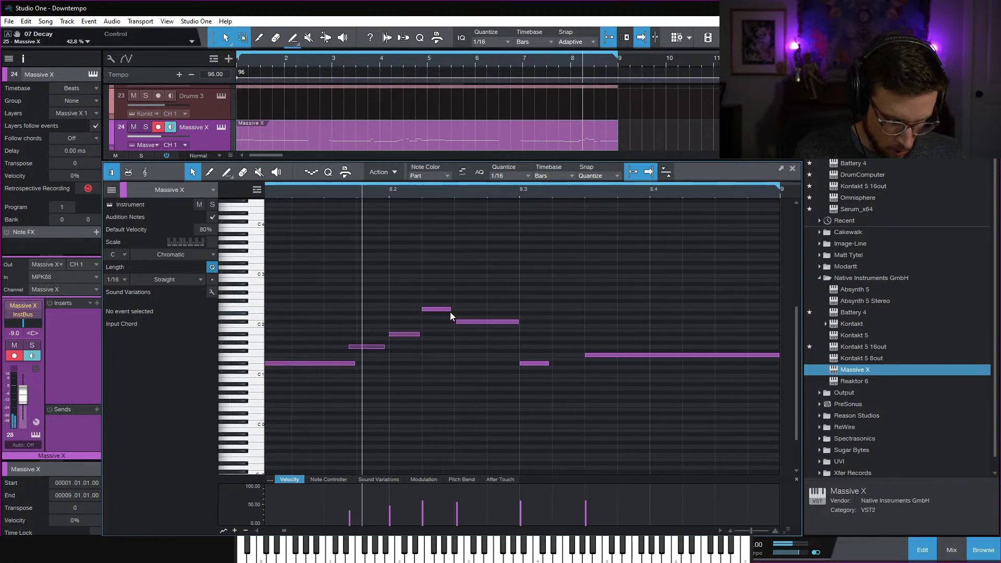
Close the Massive X note editor and the browser to show the full arrangement
{"action": "scroll", "coordinate": [458, 305], "scroll_direction": "down", "scroll_amount": 4}
{"action": "scroll", "coordinate": [459, 304], "scroll_direction": "left", "scroll_amount": 10}
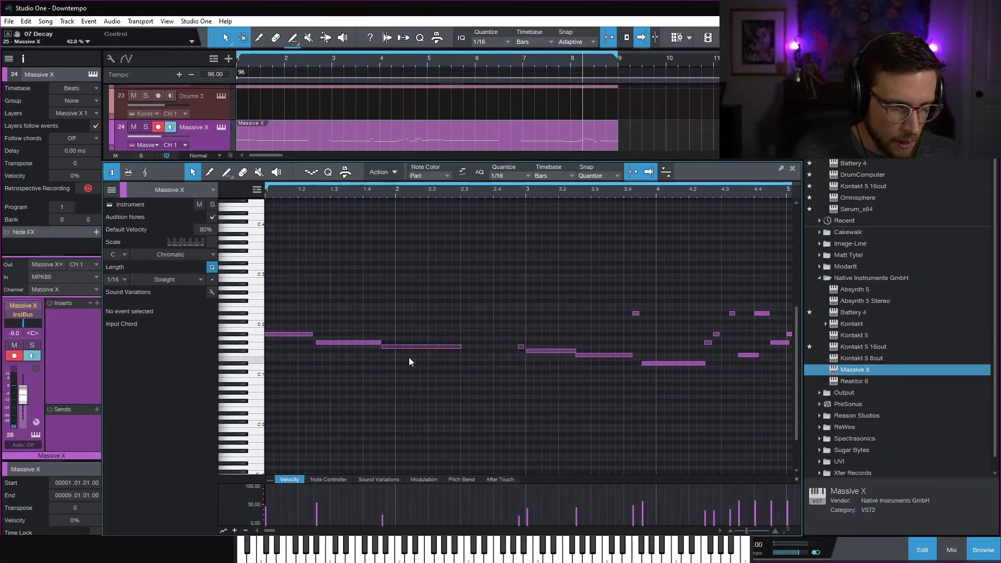
{"action": "left_click_drag", "start_coordinate": [312, 337], "coordinate": [317, 340]}
{"action": "left_click", "coordinate": [923, 549]}
{"action": "left_click", "coordinate": [983, 549]}
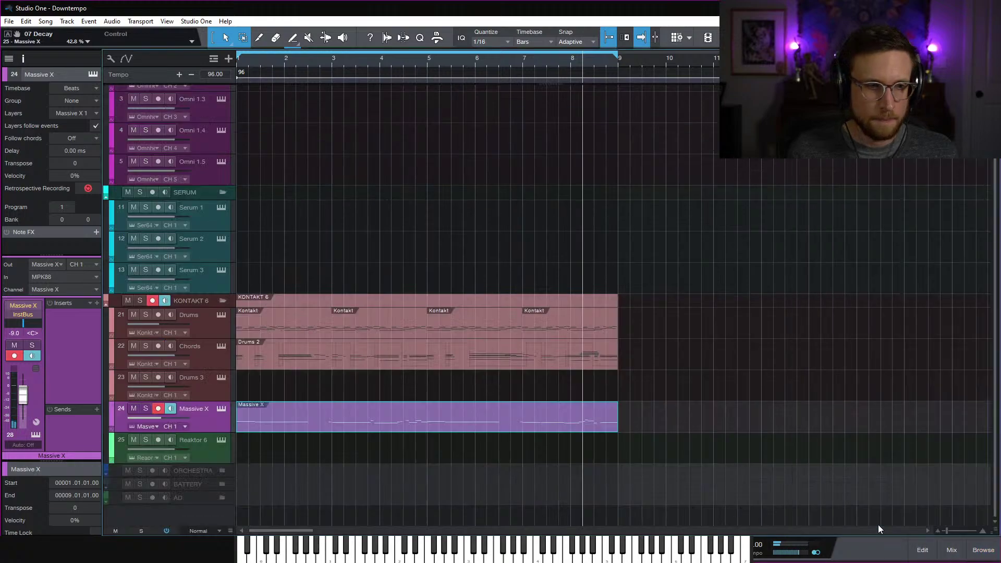
Move the Massive X part onto the Drums 3 track and play the song back with it
{"action": "left_click", "coordinate": [206, 388]}
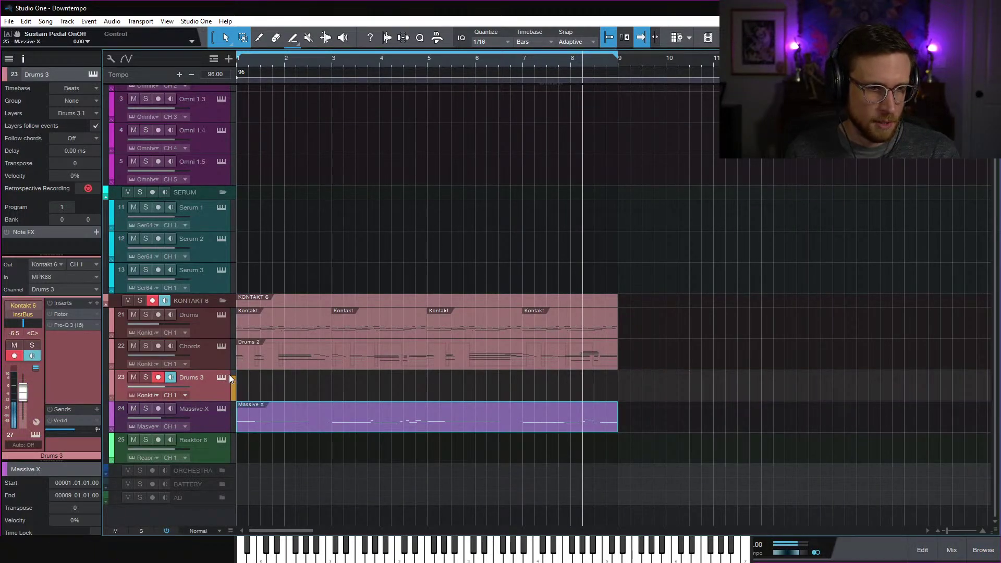
{"action": "left_click_drag", "start_coordinate": [295, 425], "coordinate": [296, 399]}
{"action": "key", "text": "space"}
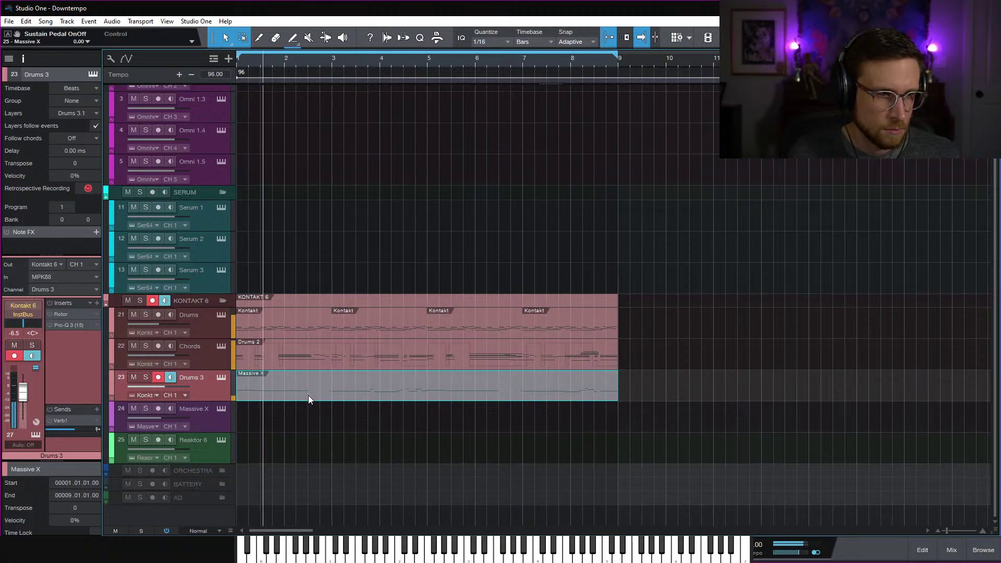
{"action": "key", "text": "space"}
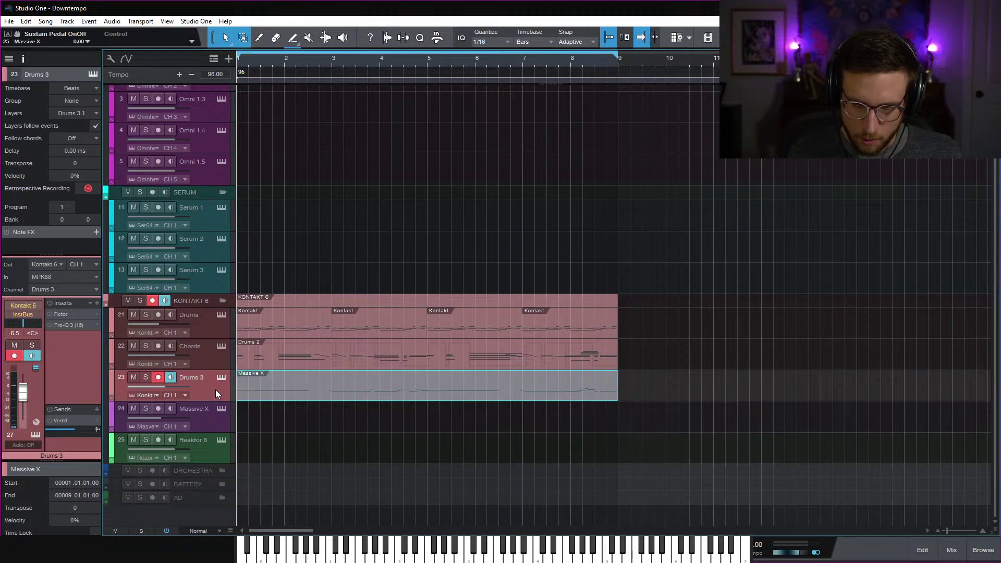
Duplicate the Drums 3 track complete with its part and a separate Kontakt instrument
{"action": "key", "text": "shift+d"}
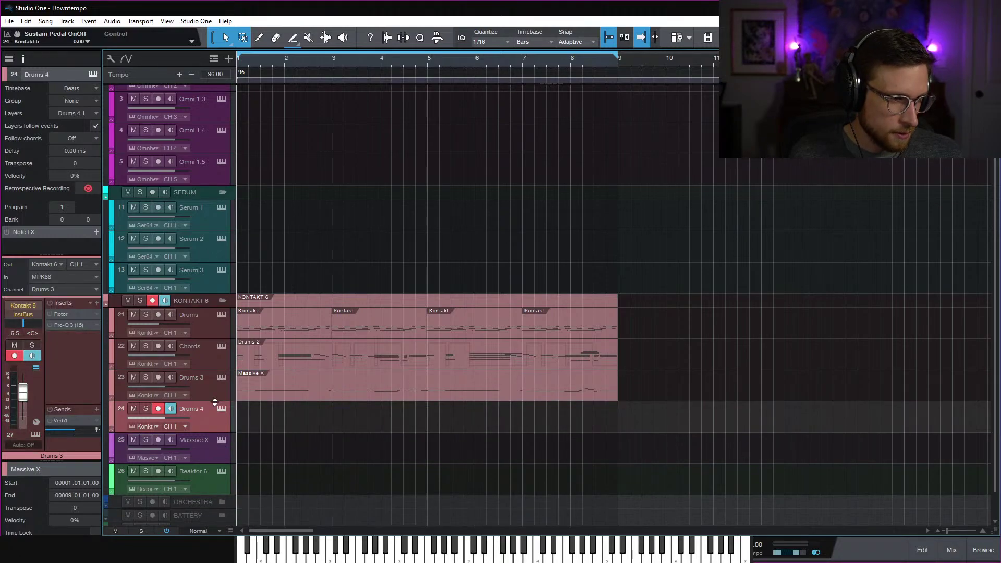
{"action": "key", "text": "ctrl+z"}
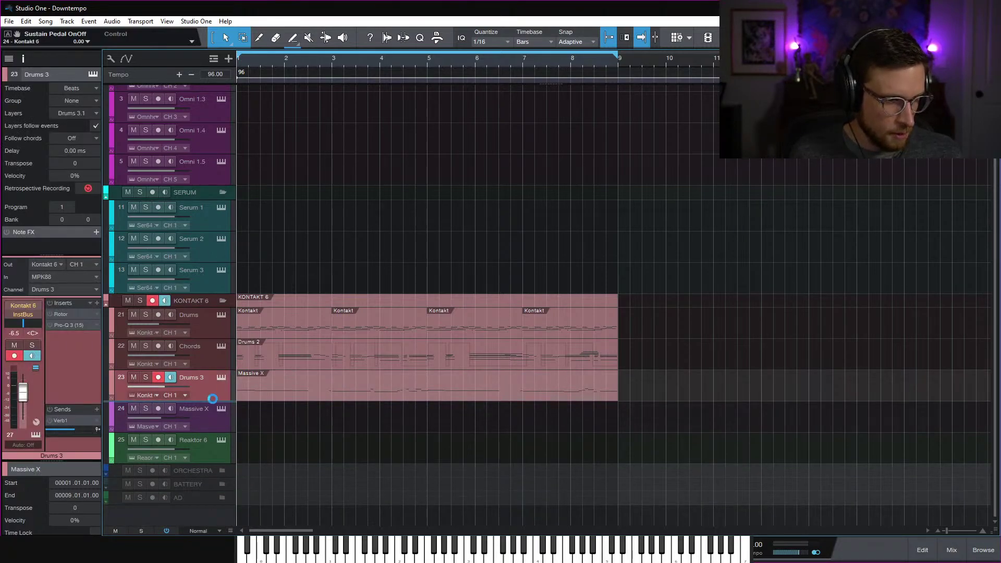
{"action": "key", "text": "shift+d"}
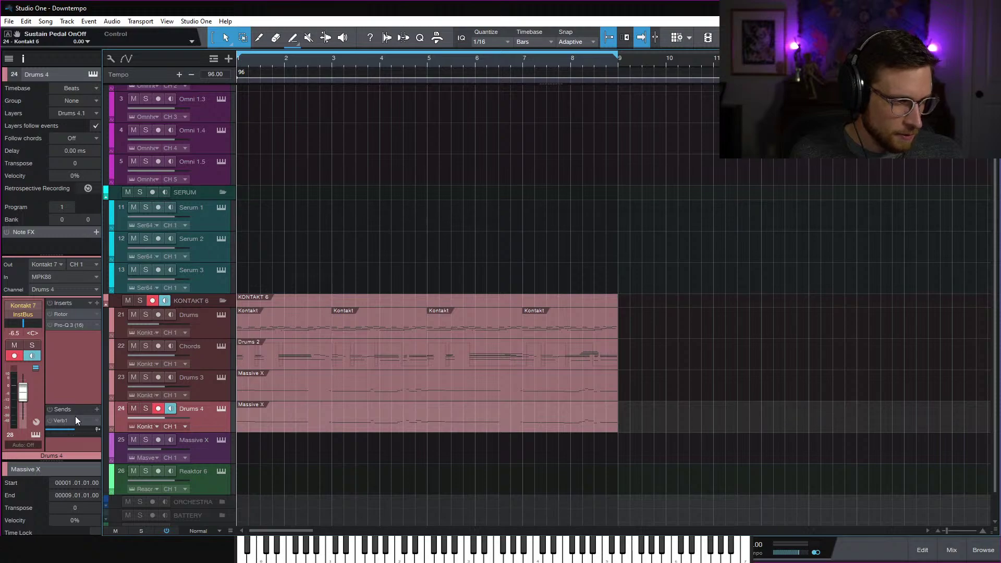
Delete the copied part from the Drums 4 track and rename the Drums 3 track Beeyass
{"action": "left_click", "coordinate": [265, 420]}
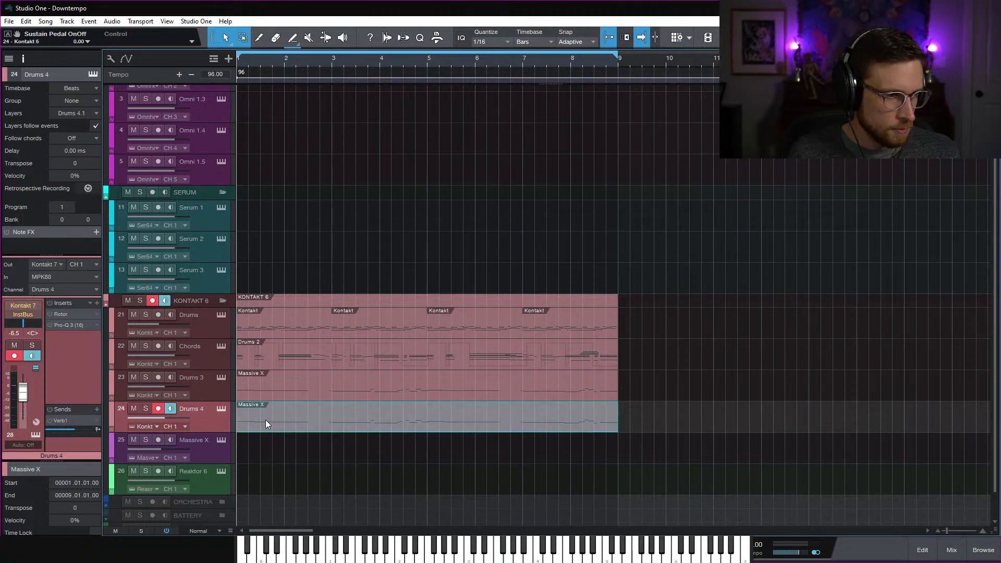
{"action": "key", "text": "Delete"}
{"action": "double_click", "coordinate": [197, 377]}
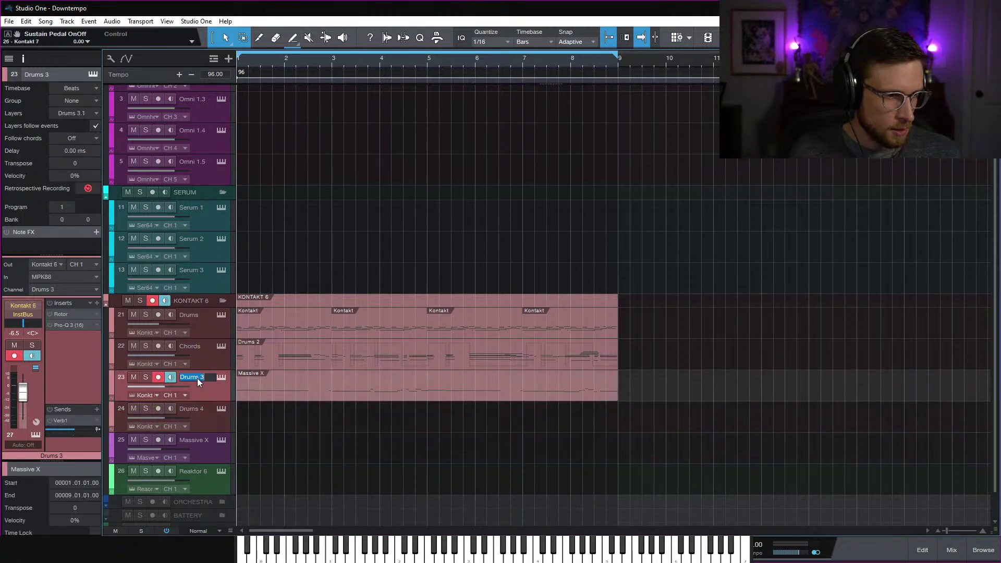
{"action": "type", "text": "Beeyass"}
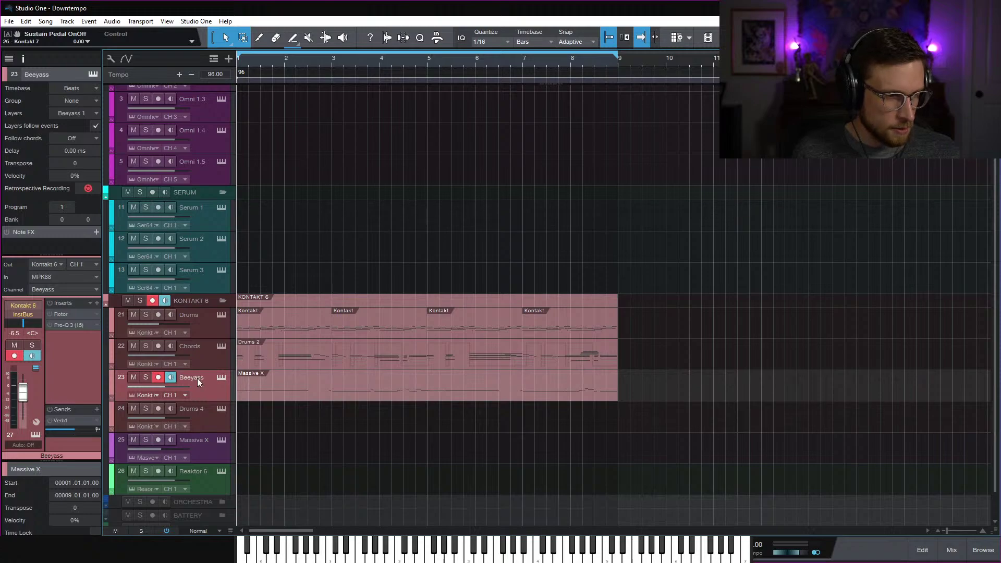
Open the Drums 4 track's Kontakt instrument and expand the Cuba library's list of instruments
{"action": "left_click", "coordinate": [220, 413]}
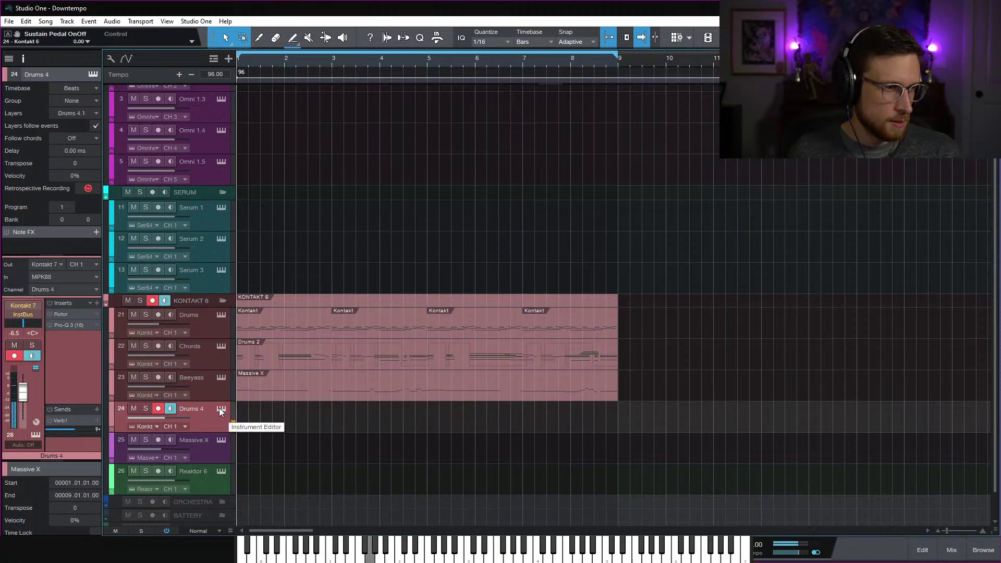
{"action": "left_click", "coordinate": [220, 408]}
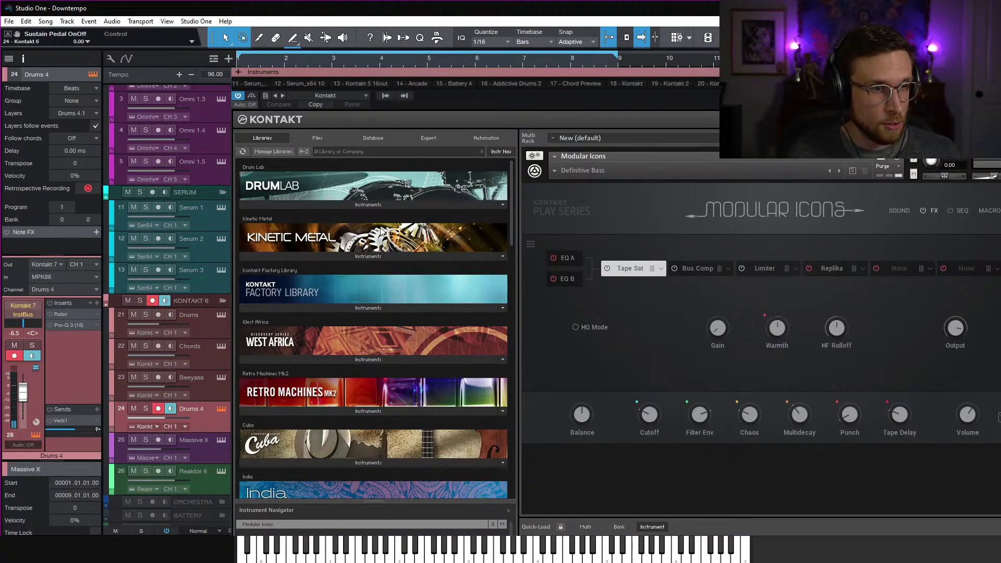
{"action": "scroll", "coordinate": [372, 295], "scroll_direction": "down", "scroll_amount": 1}
{"action": "left_click", "coordinate": [364, 447]}
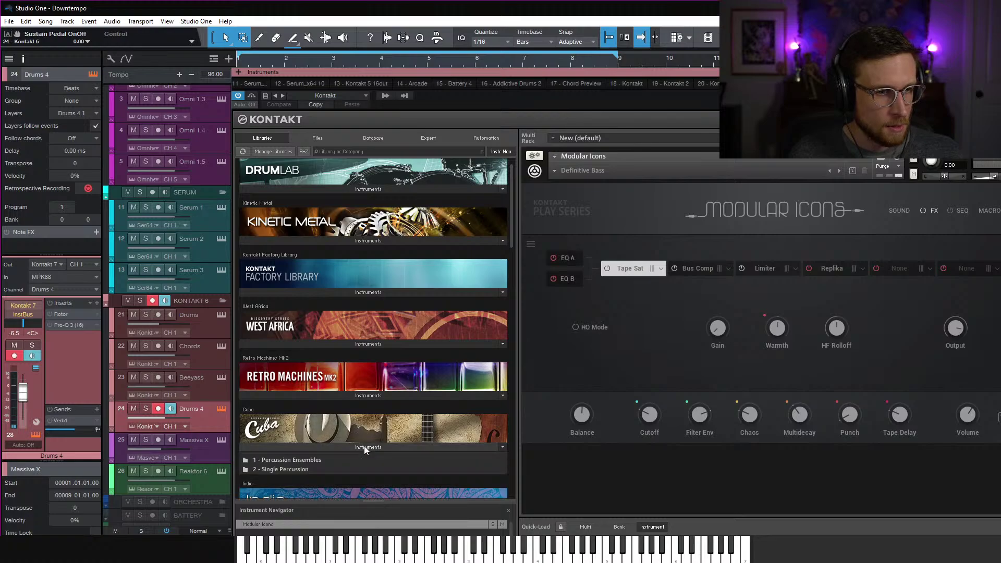
{"action": "scroll", "coordinate": [317, 470], "scroll_direction": "down", "scroll_amount": 3}
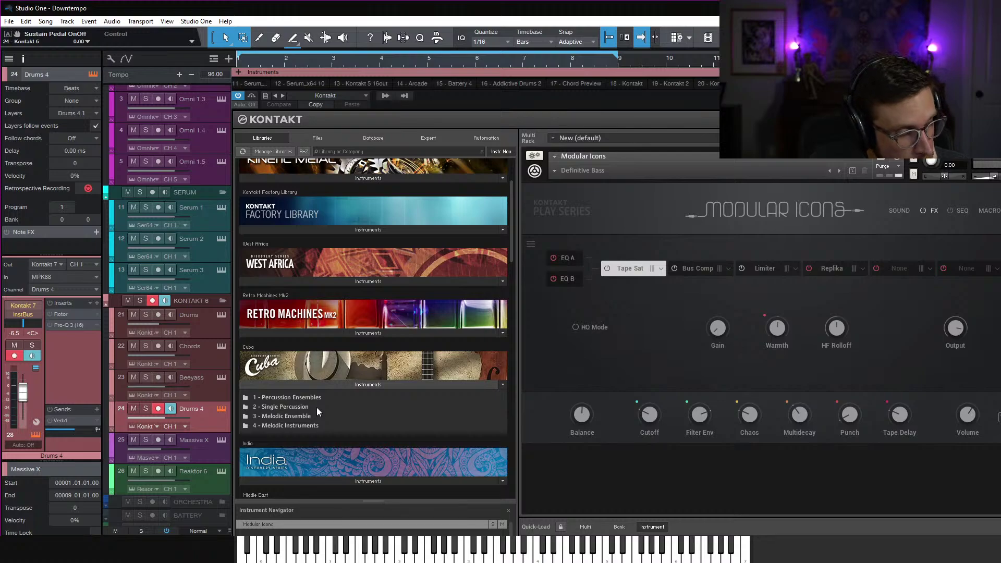
{"action": "scroll", "coordinate": [310, 414], "scroll_direction": "down", "scroll_amount": 2}
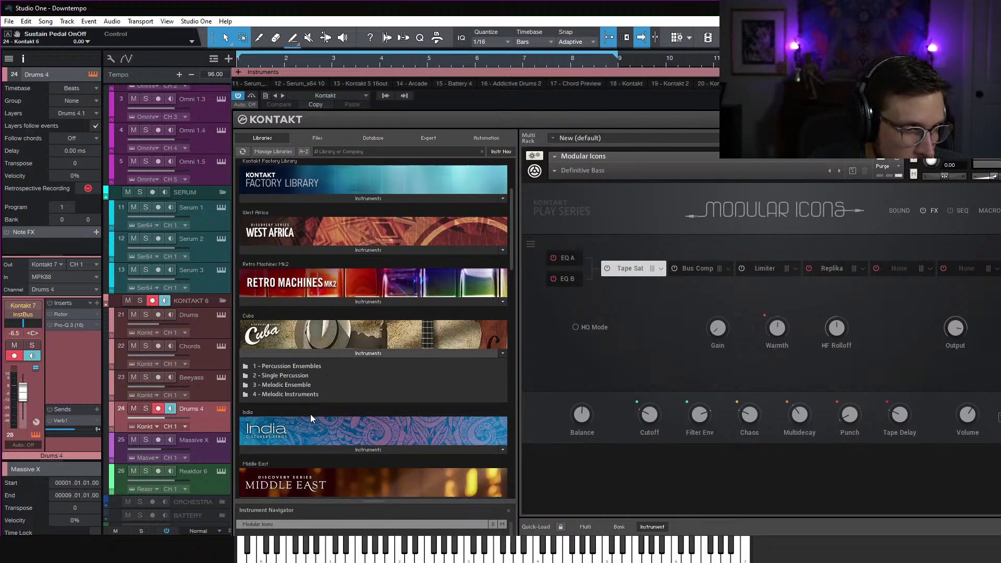
Try the Melodic Ensemble - Folkloric patch from Cuba's Melodic Ensemble folder, and return to the folder list
{"action": "left_click", "coordinate": [301, 384]}
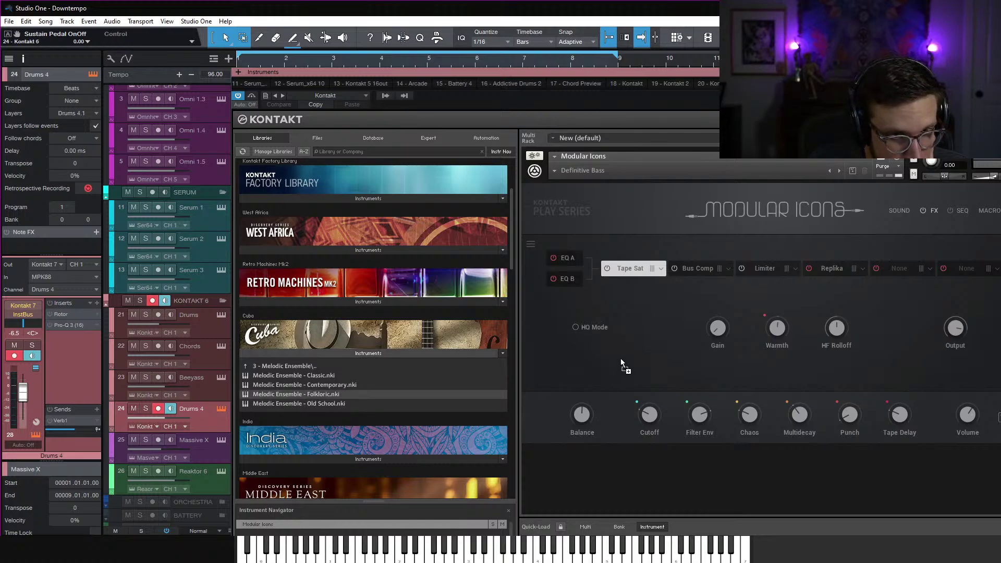
{"action": "left_click_drag", "start_coordinate": [620, 358], "coordinate": [632, 358]}
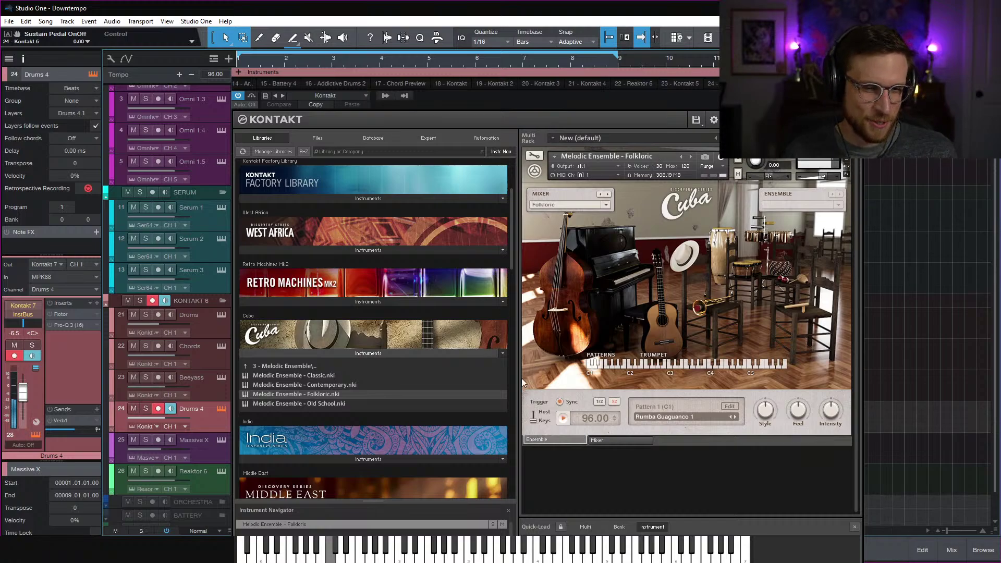
{"action": "left_click", "coordinate": [280, 366]}
Replace the loaded Kontakt patch with Tres from Cuba's Melodic Instruments folder and close the instrument window
{"action": "left_click", "coordinate": [296, 394]}
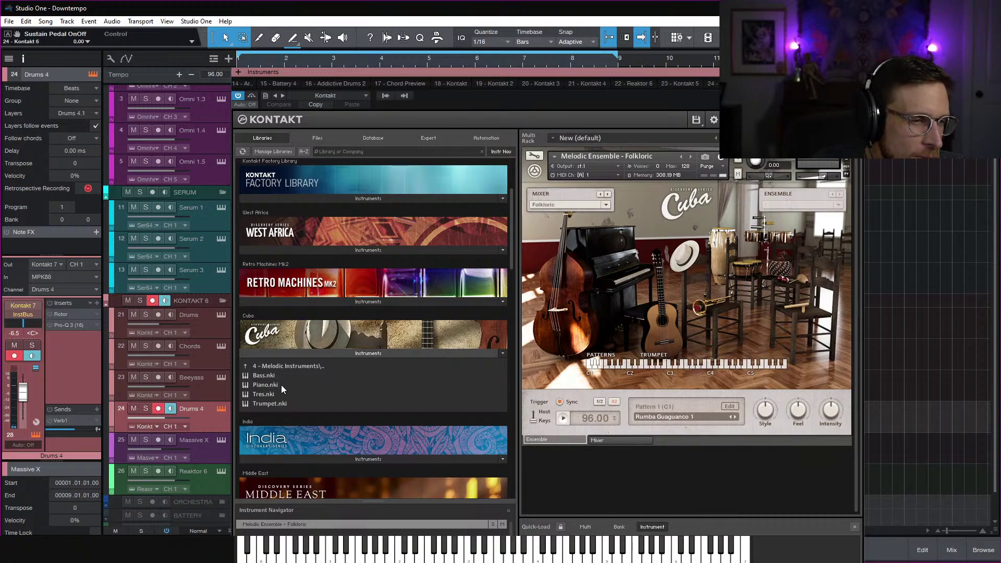
{"action": "left_click", "coordinate": [268, 394]}
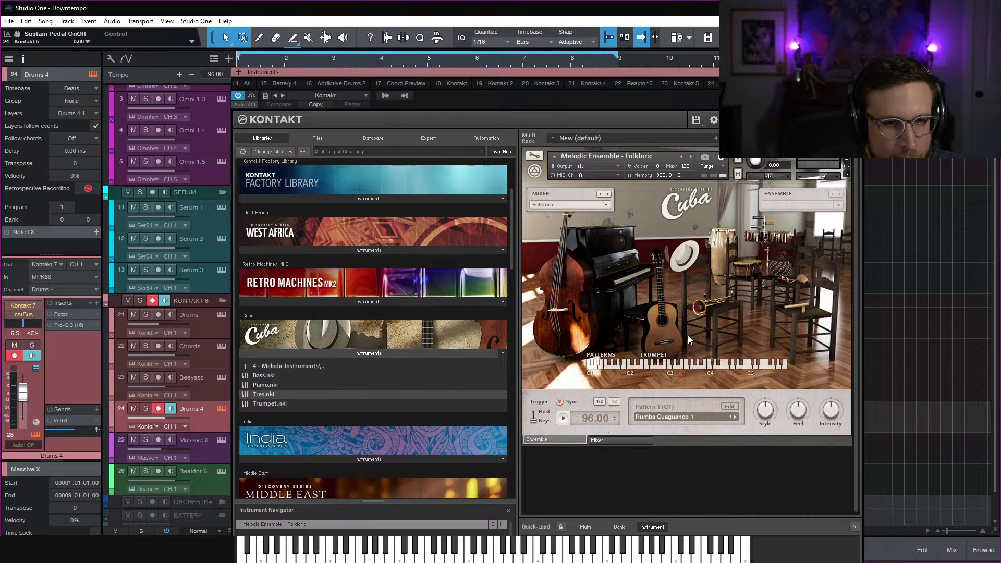
{"action": "left_click_drag", "start_coordinate": [658, 304], "coordinate": [658, 304]}
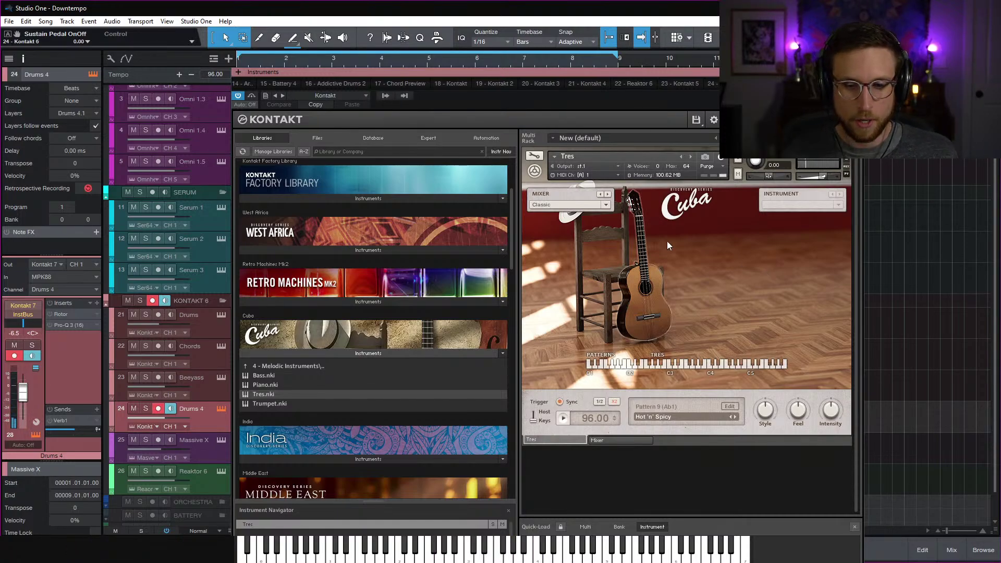
{"action": "left_click", "coordinate": [856, 72]}
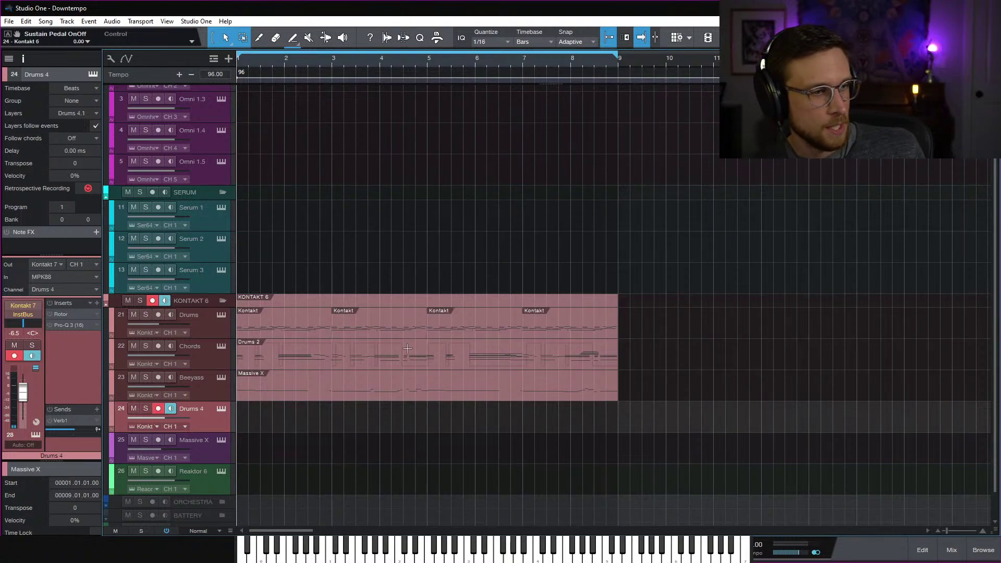
Rehearse against the song playback and record a chord part over the first four bars of the Drums 4 track
{"action": "key", "text": "space"}
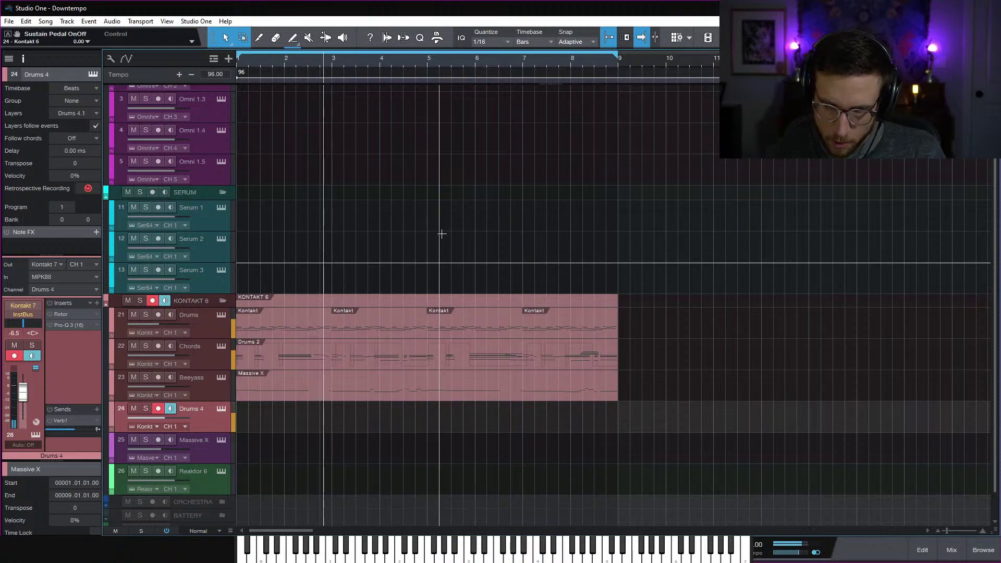
{"action": "key", "text": "space"}
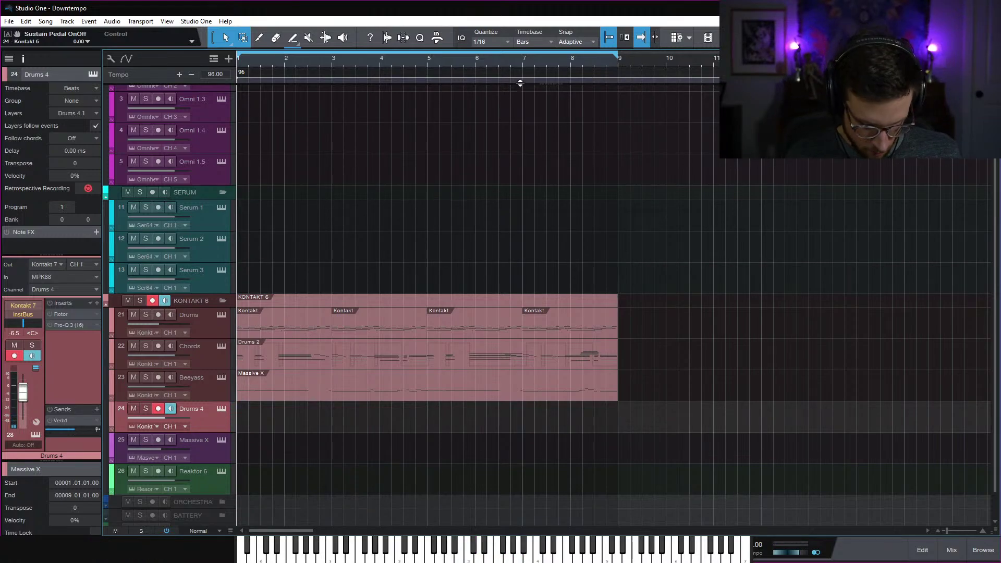
{"action": "key", "text": "KP_Multiply"}
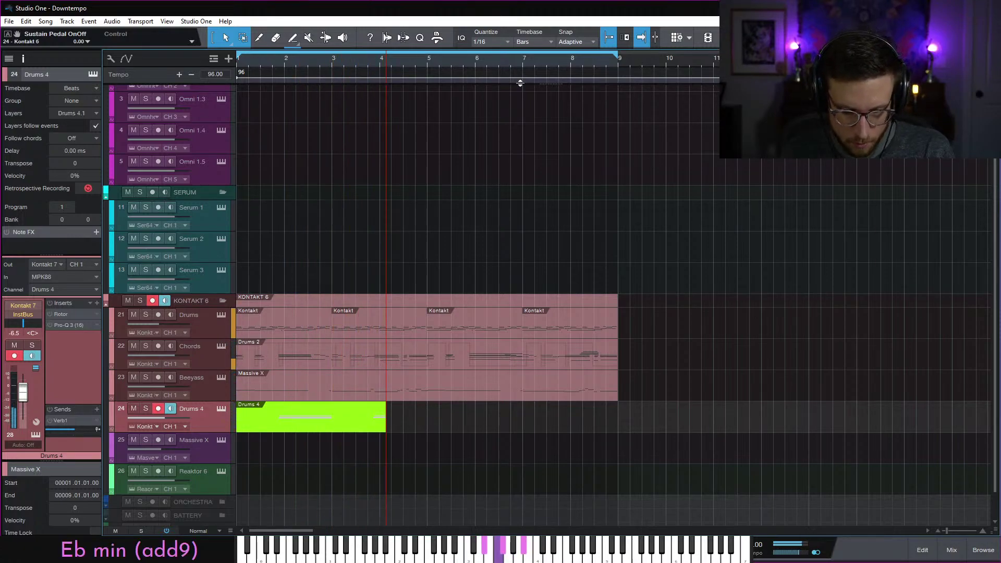
{"action": "key", "text": "space"}
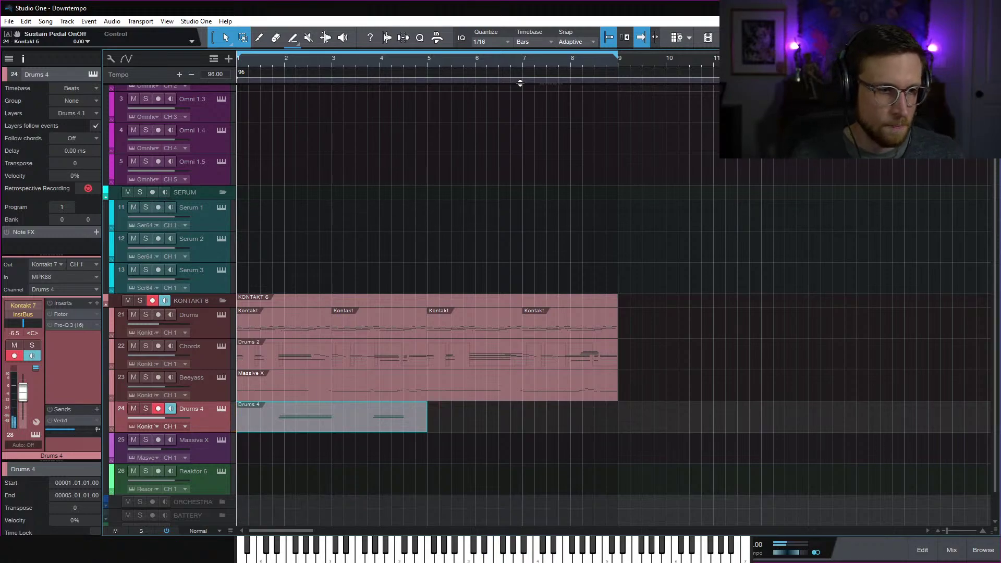
Open the Drums 4 part for editing and raise the second-lowest note of the second chord to F3
{"action": "double_click", "coordinate": [404, 431]}
{"action": "left_click_drag", "start_coordinate": [651, 343], "coordinate": [664, 301]}
{"action": "left_click", "coordinate": [624, 187]}
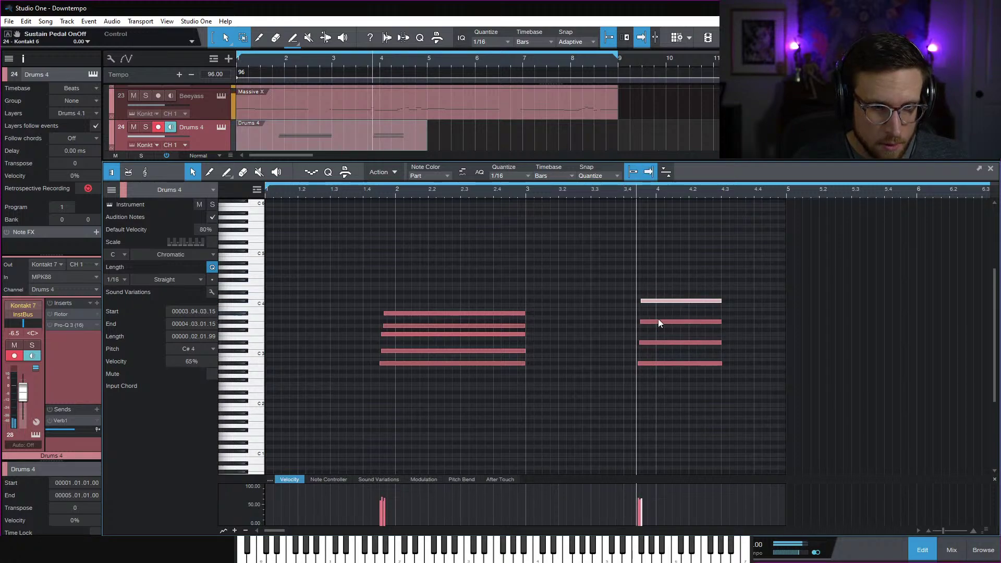
{"action": "left_click_drag", "start_coordinate": [661, 342], "coordinate": [661, 333]}
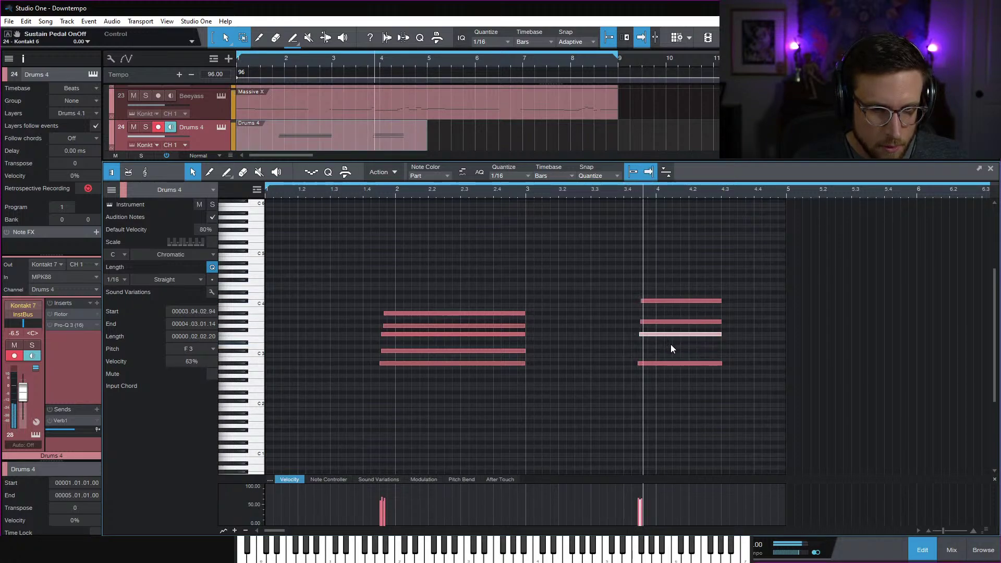
{"action": "key", "text": "space"}
{"action": "key", "text": "space"}
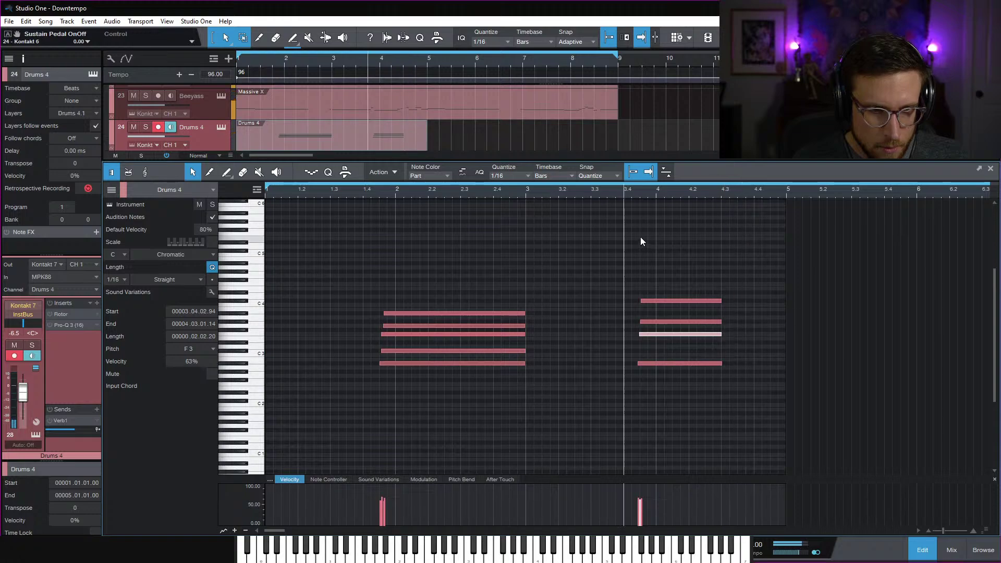
Play both chords back from before beat 1.4 and close the note editor
{"action": "left_click", "coordinate": [356, 191]}
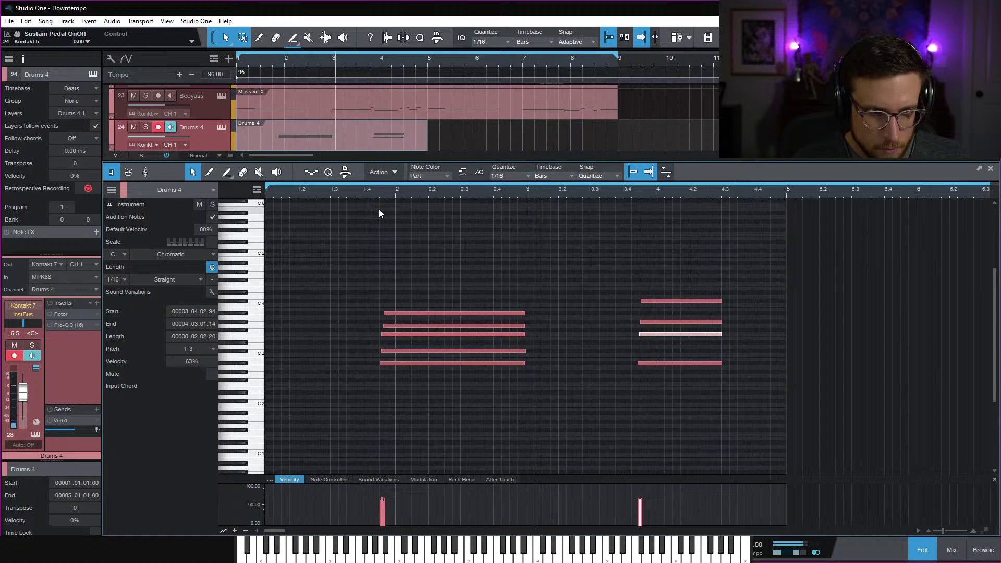
{"action": "left_click", "coordinate": [564, 278]}
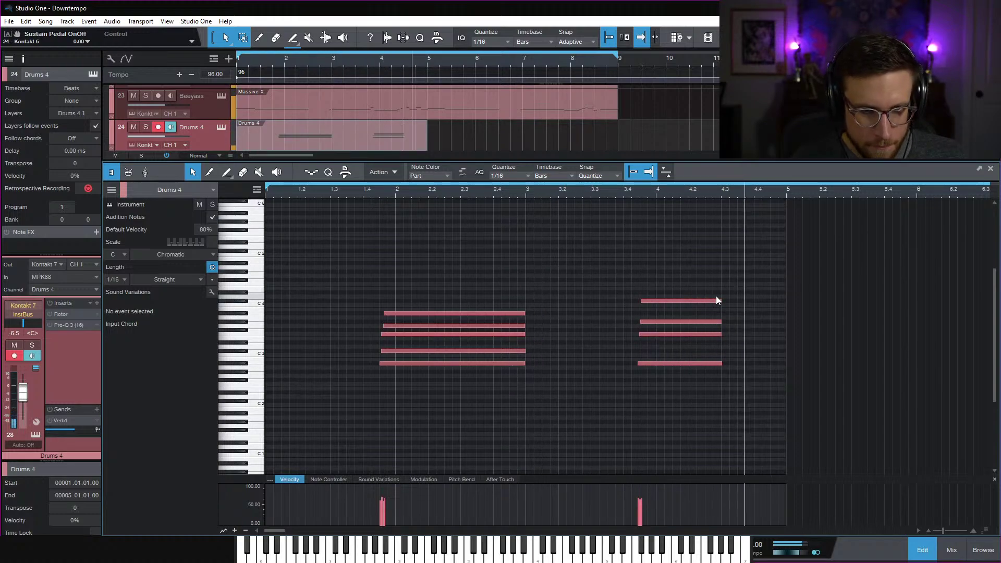
{"action": "key", "text": "space"}
{"action": "left_click", "coordinate": [922, 549]}
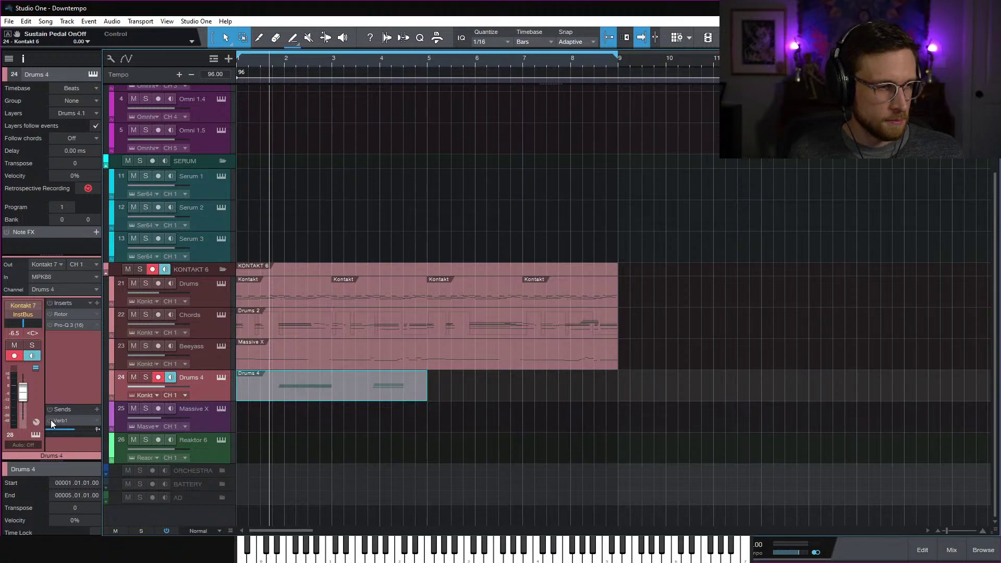
Solo the Drums 4 track and play it back on its own
{"action": "left_click", "coordinate": [148, 377]}
{"action": "key", "text": "space"}
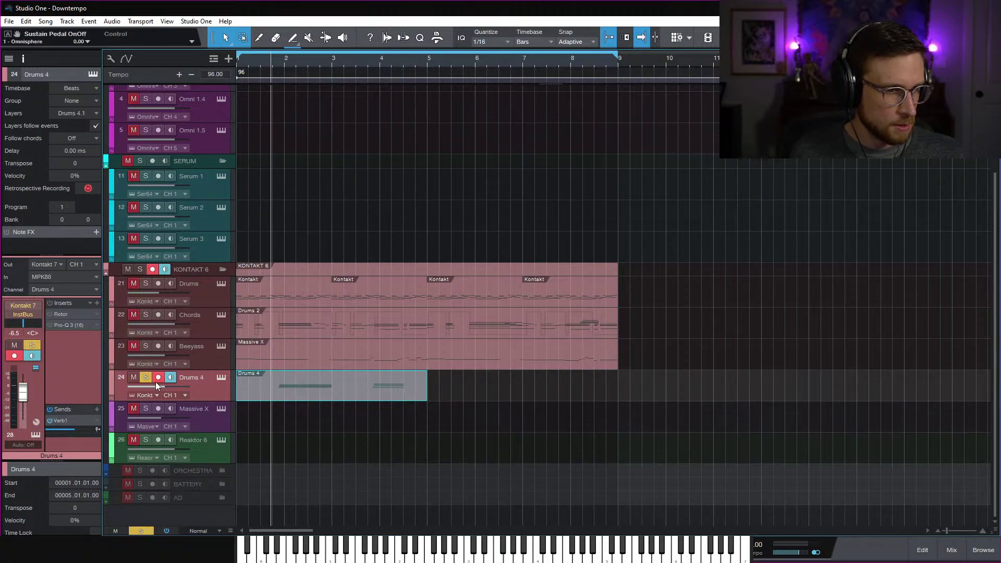
{"action": "key", "text": "space"}
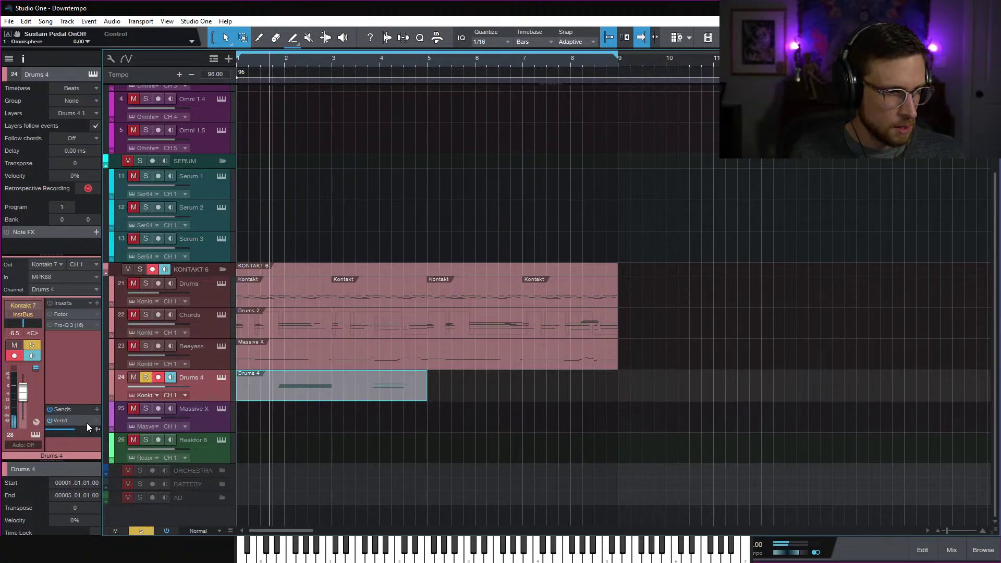
Insert ValhallaSupermassive on the Drums 4 instrument track and briefly play the track through it
{"action": "left_click", "coordinate": [97, 302]}
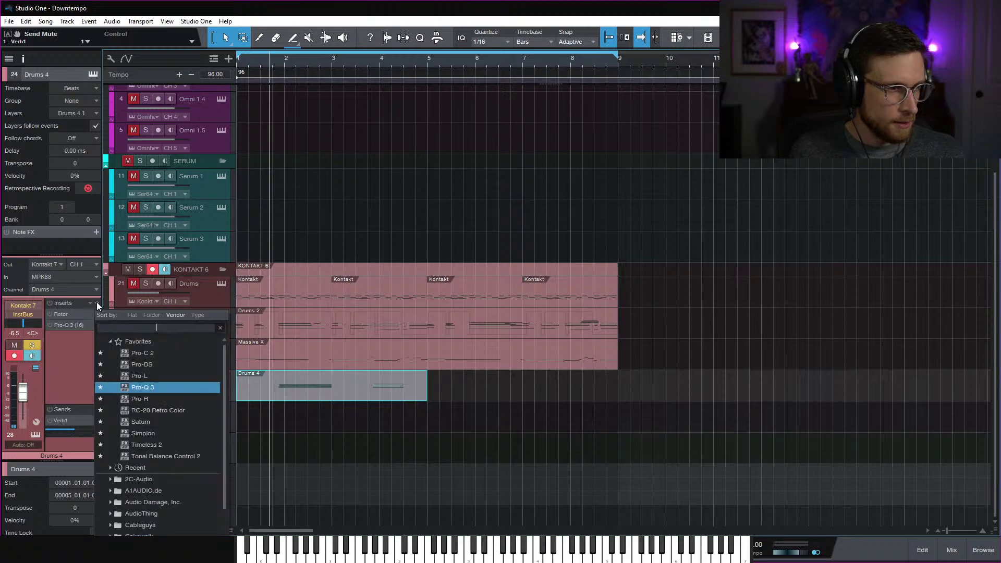
{"action": "type", "text": "supp"}
{"action": "key", "text": "BackSpace"}
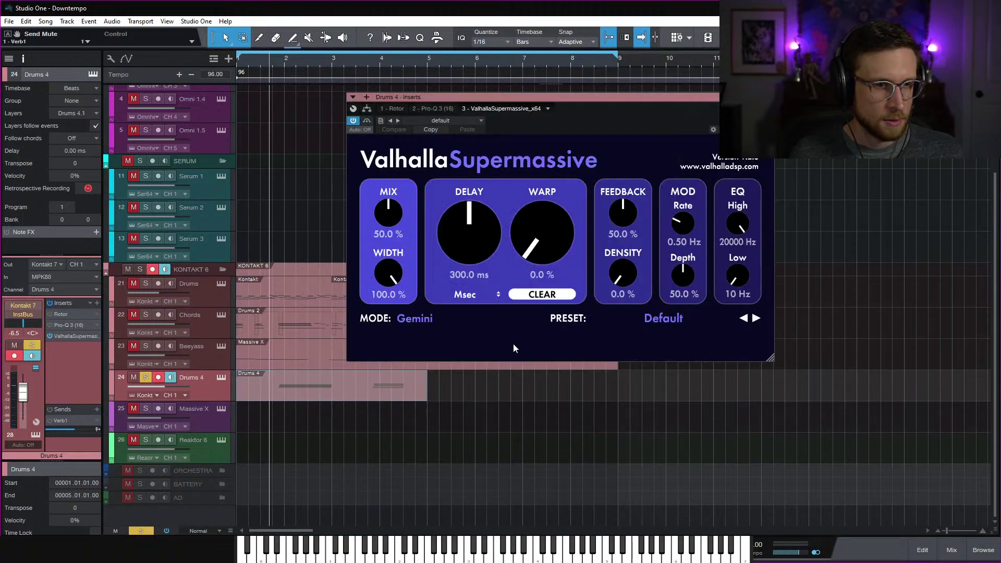
{"action": "key", "text": "space"}
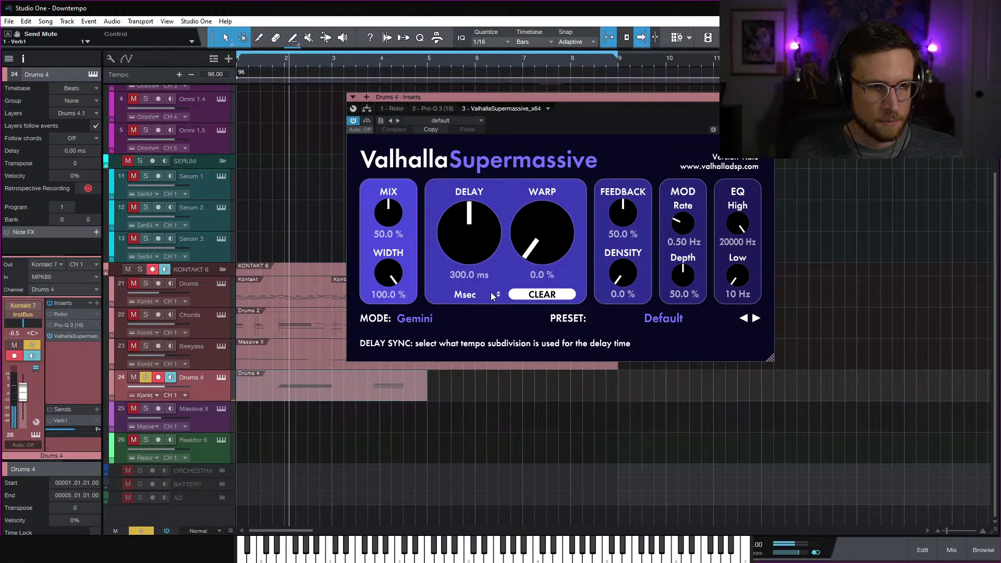
{"action": "key", "text": "space"}
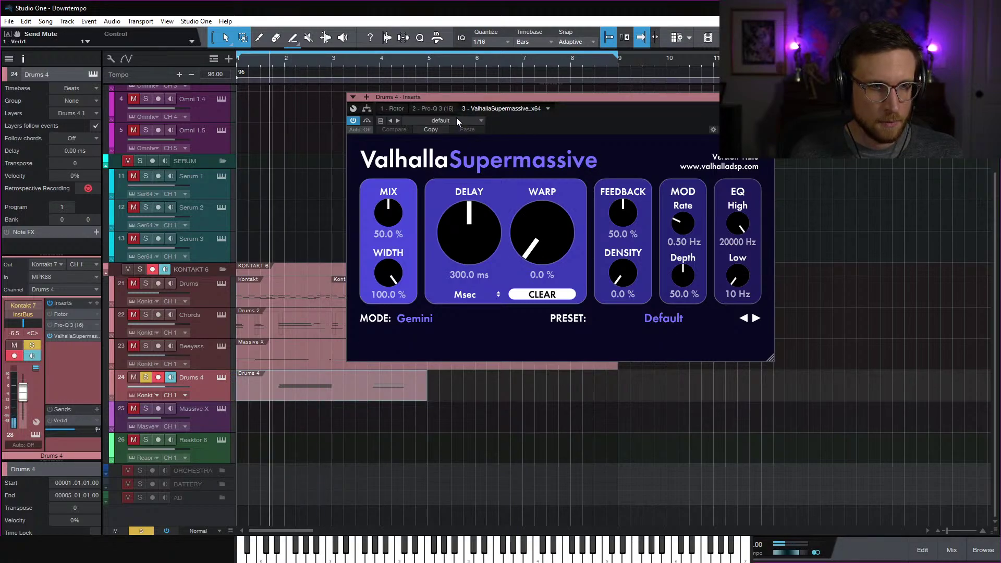
Load the large reverb preset CirrusMajorEchoHall in ValhallaSupermassive and audition it with the soloed chords
{"action": "left_click", "coordinate": [458, 121]}
{"action": "left_click", "coordinate": [446, 132]}
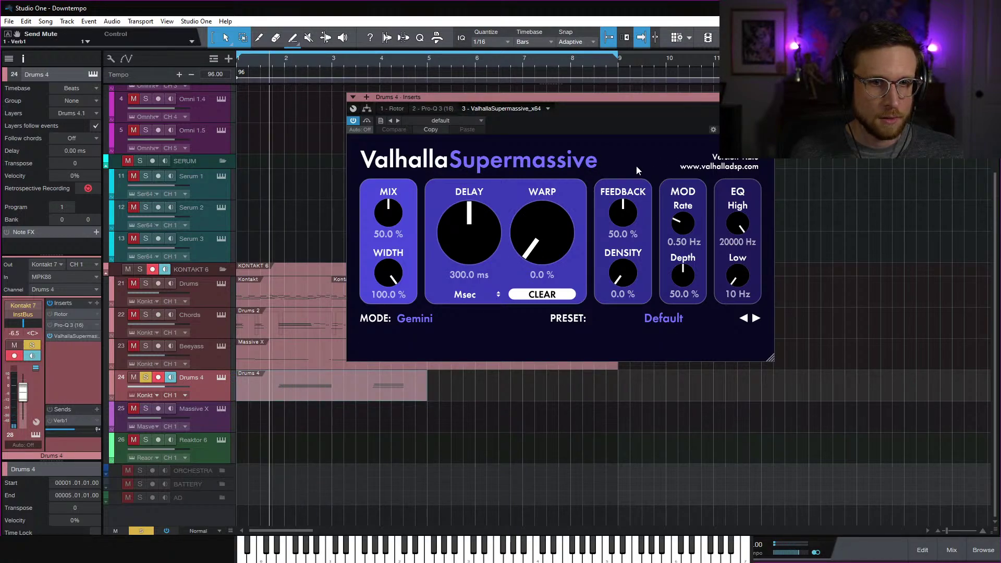
{"action": "left_click", "coordinate": [677, 323]}
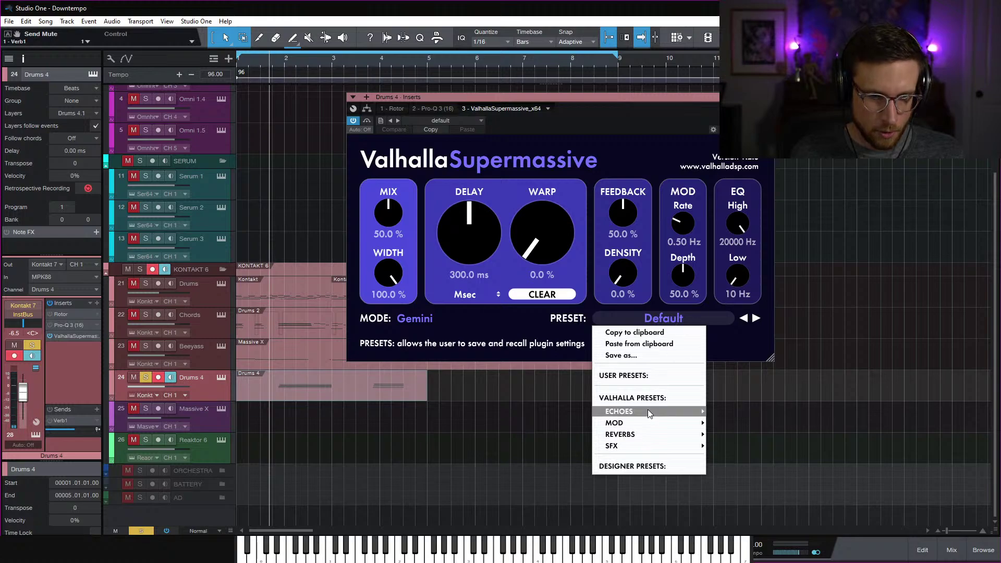
{"action": "mouse_move", "coordinate": [638, 433]}
{"action": "mouse_move", "coordinate": [754, 422]}
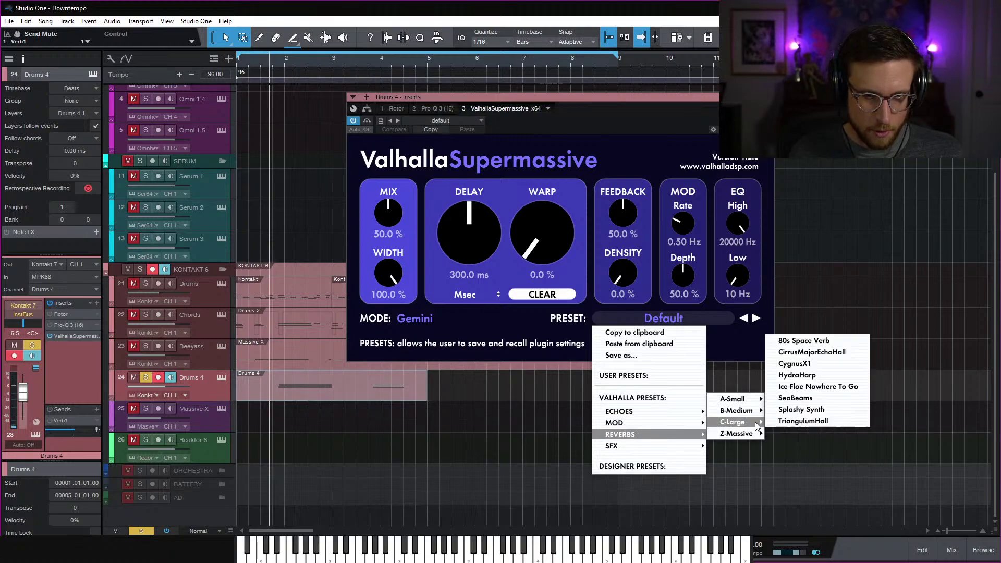
{"action": "left_click", "coordinate": [845, 357]}
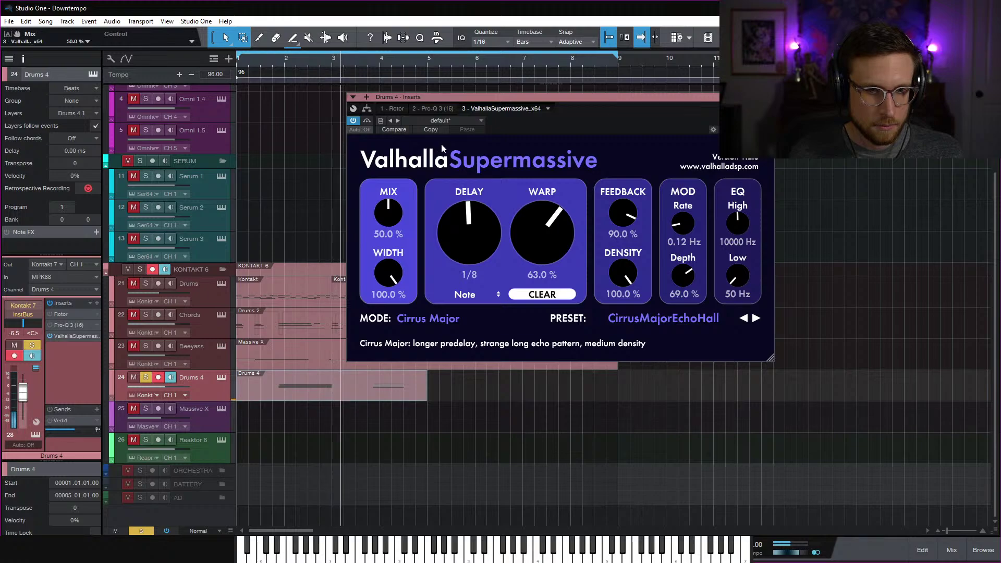
{"action": "key", "text": "space"}
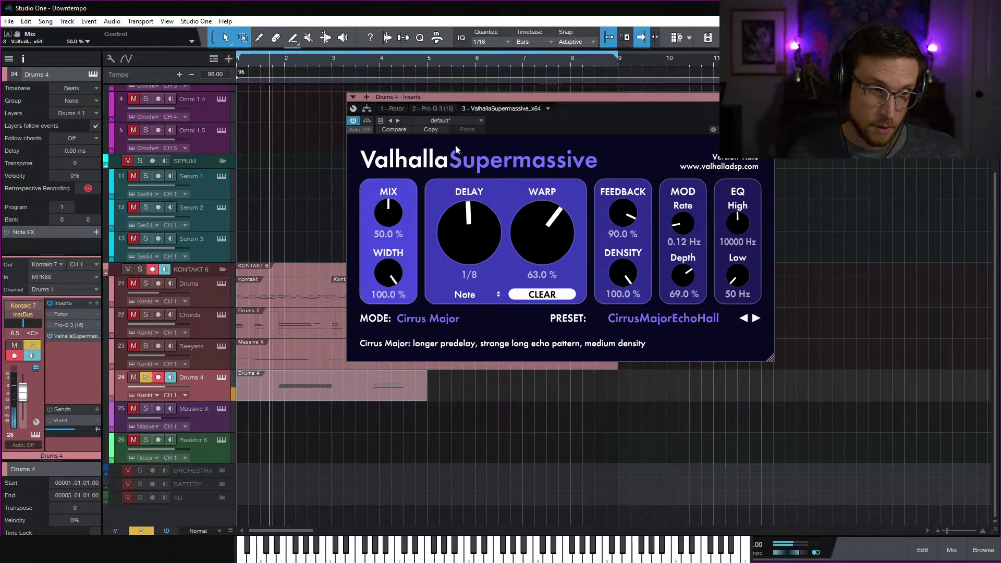
{"action": "key", "text": "space"}
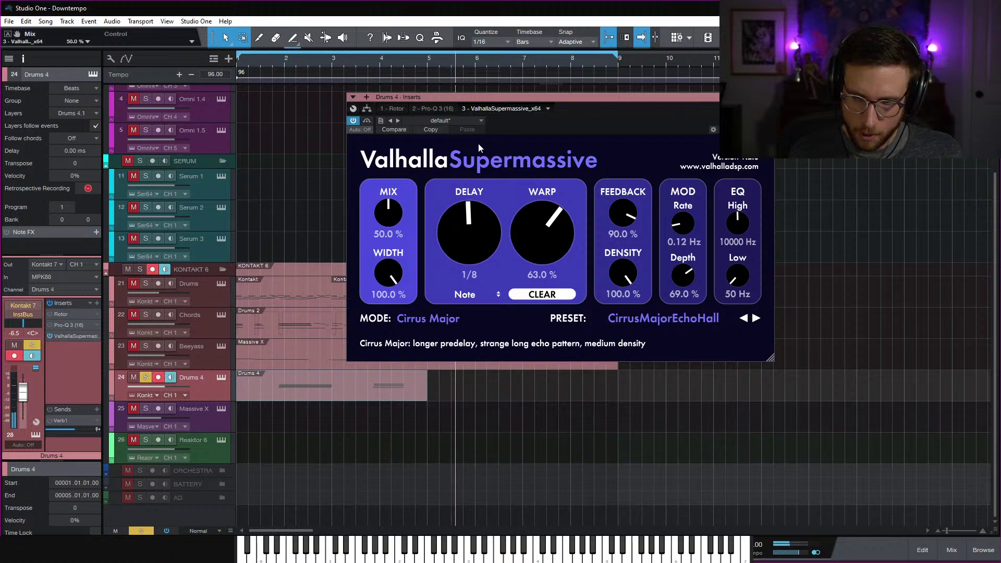
{"action": "key", "text": "space"}
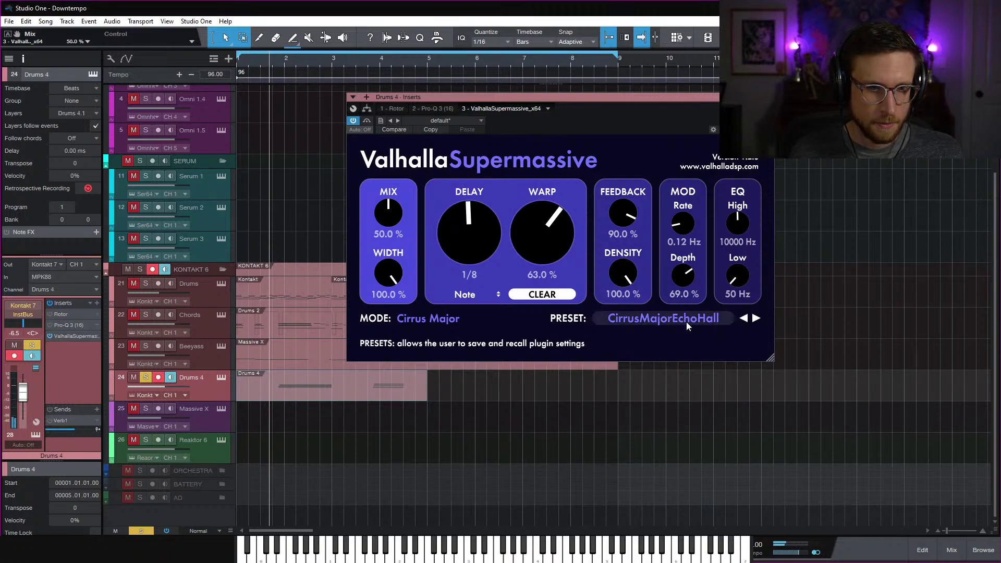
Audition the presets from CygnusX1 to Ice Floe Nowhere To Go, settle on HydraHarp and set its mix to 57.6%
{"action": "left_click", "coordinate": [755, 318]}
{"action": "key", "text": "space"}
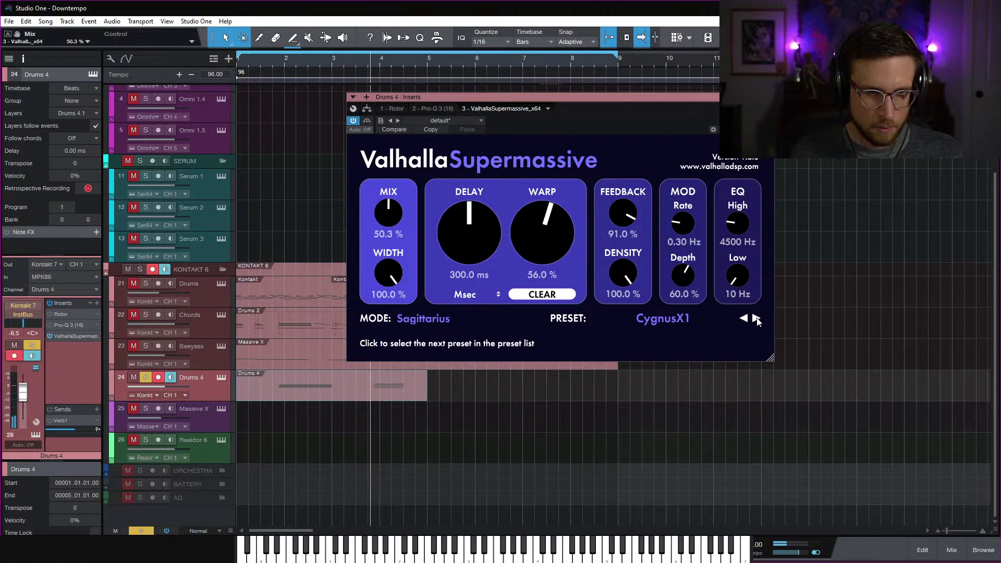
{"action": "left_click", "coordinate": [756, 319]}
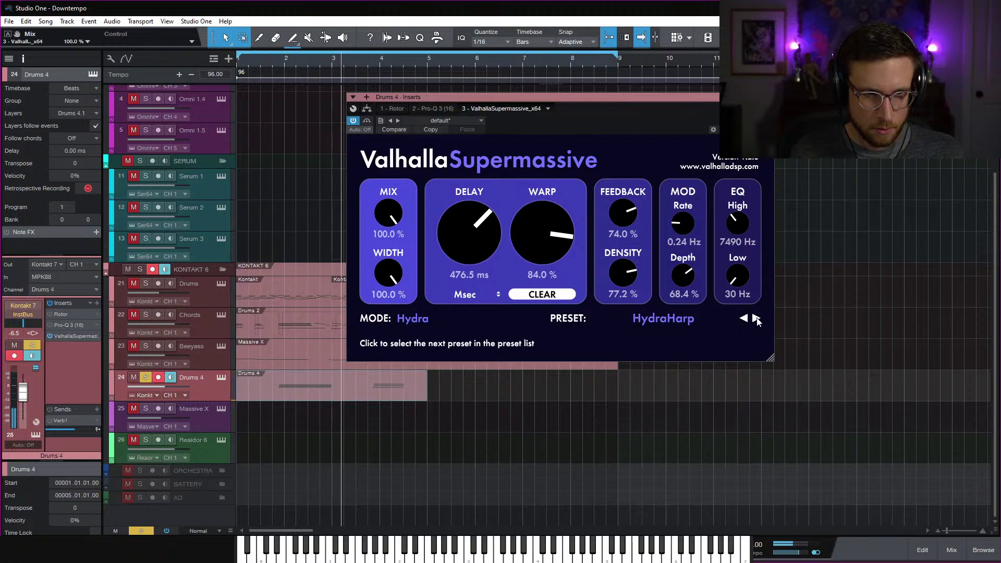
{"action": "left_click", "coordinate": [756, 319]}
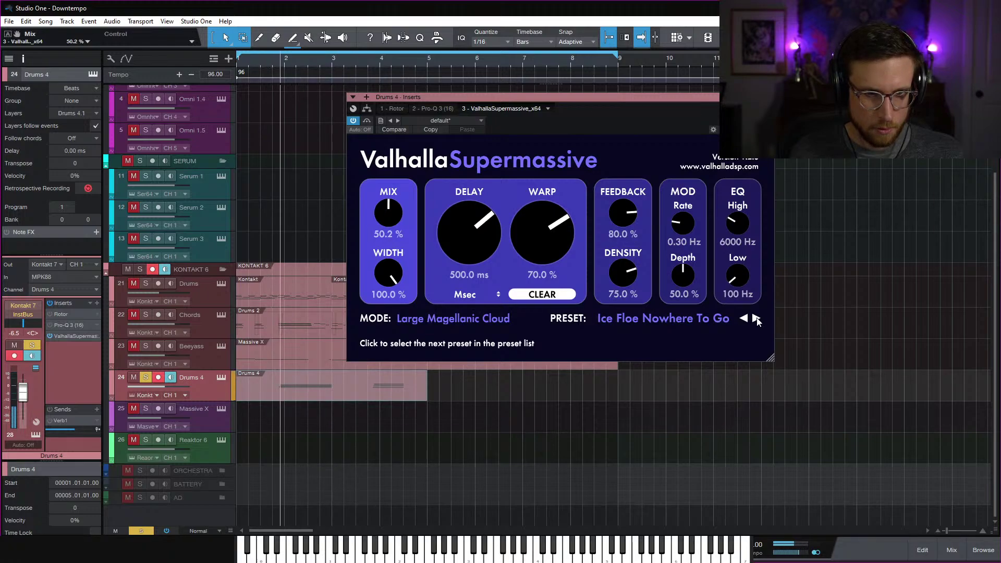
{"action": "left_click", "coordinate": [745, 320]}
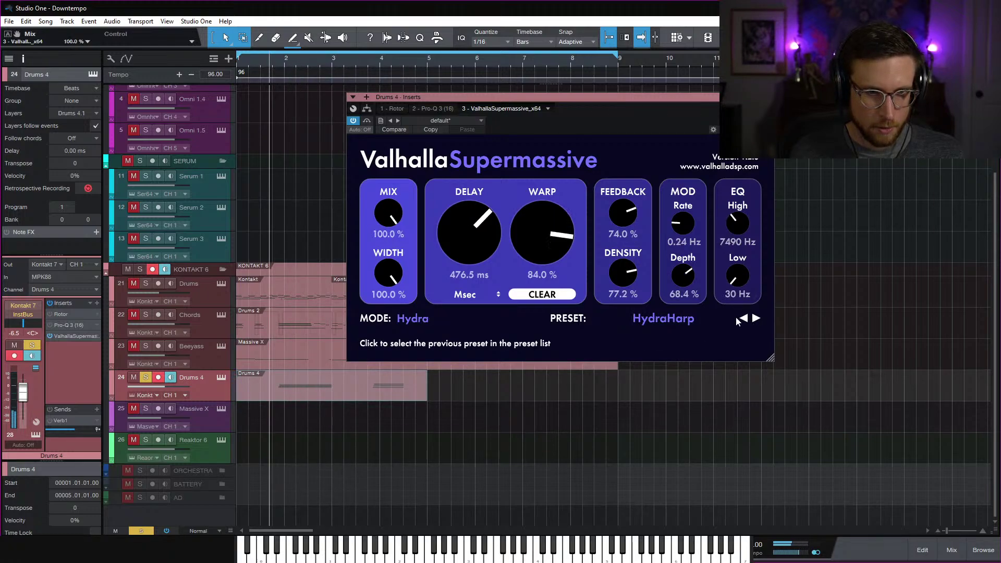
{"action": "left_click_drag", "start_coordinate": [379, 209], "coordinate": [393, 218]}
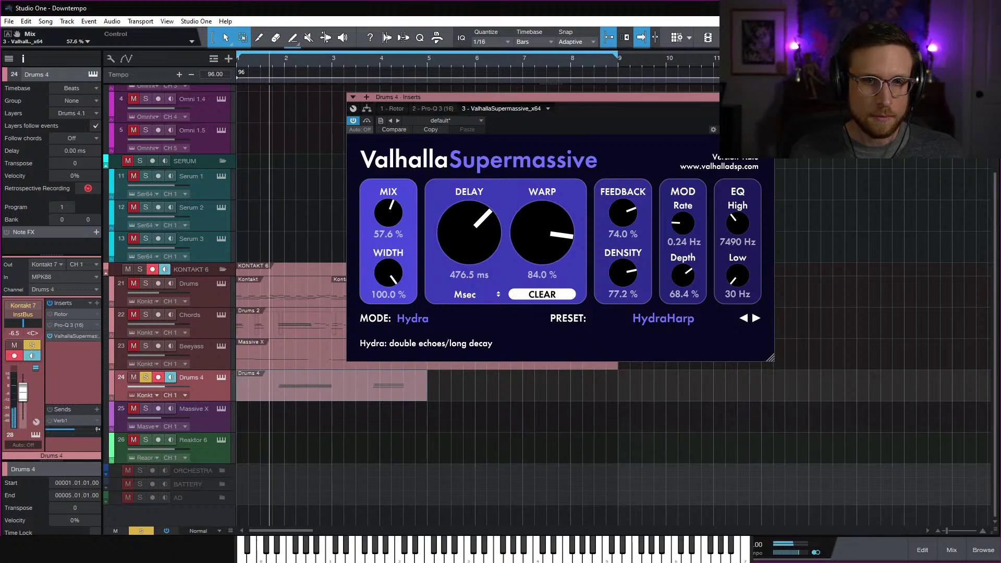
{"action": "key", "text": "Escape"}
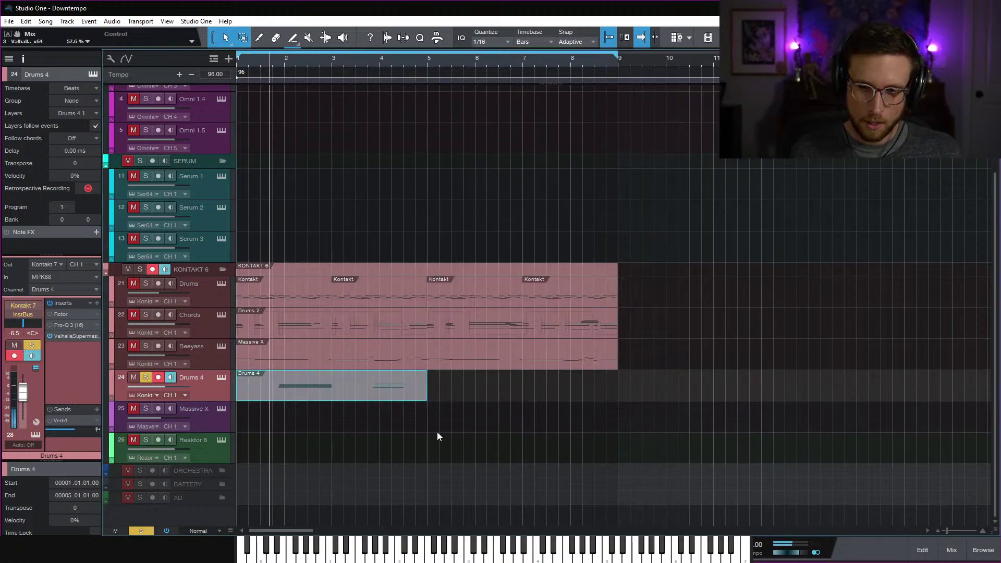
Split the Drums 4 part at beat 3.4, extend the second part to bar 6 and bounce both parts to audio
{"action": "left_click", "coordinate": [367, 378]}
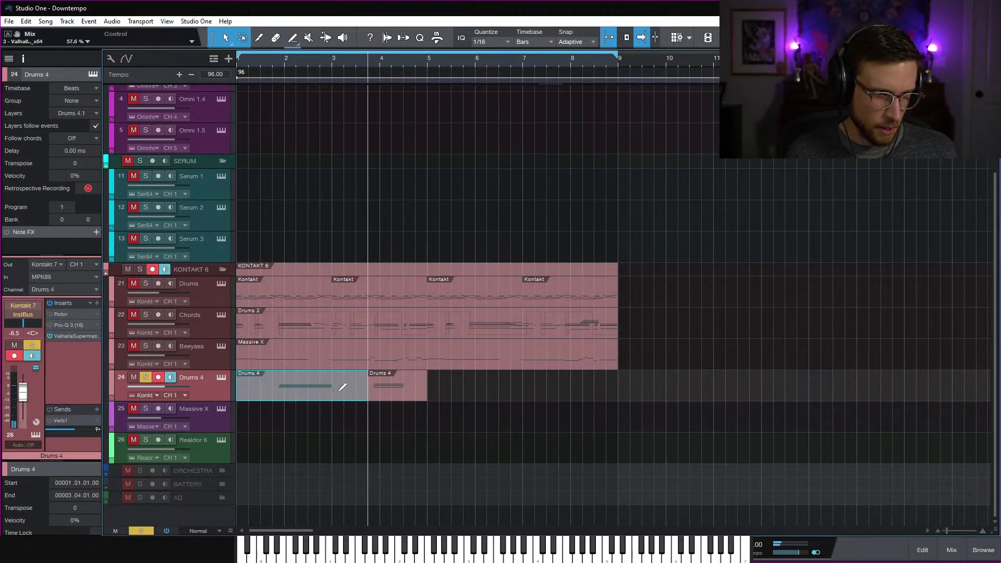
{"action": "key", "text": "ctrl+alt+b"}
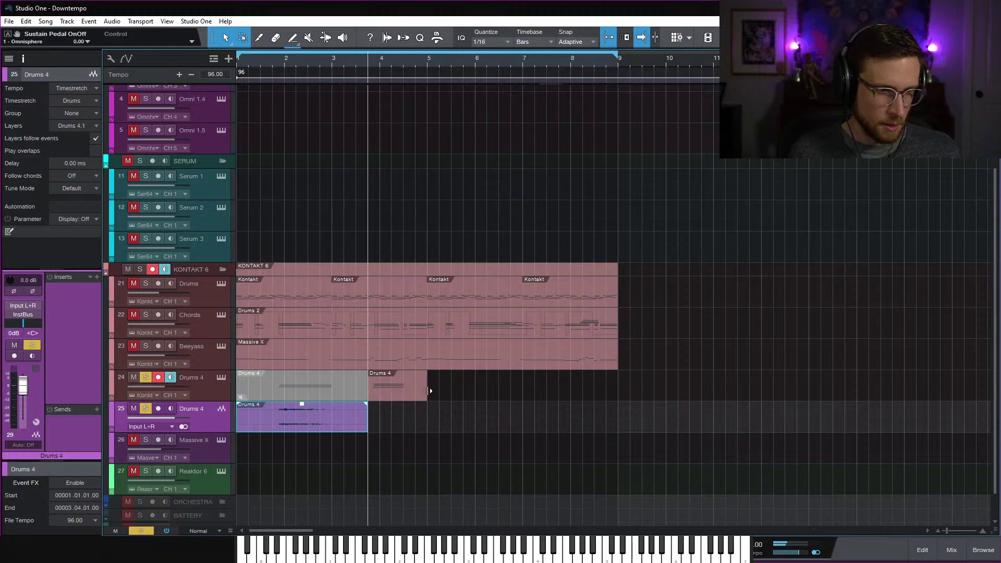
{"action": "left_click_drag", "start_coordinate": [430, 391], "coordinate": [443, 393]}
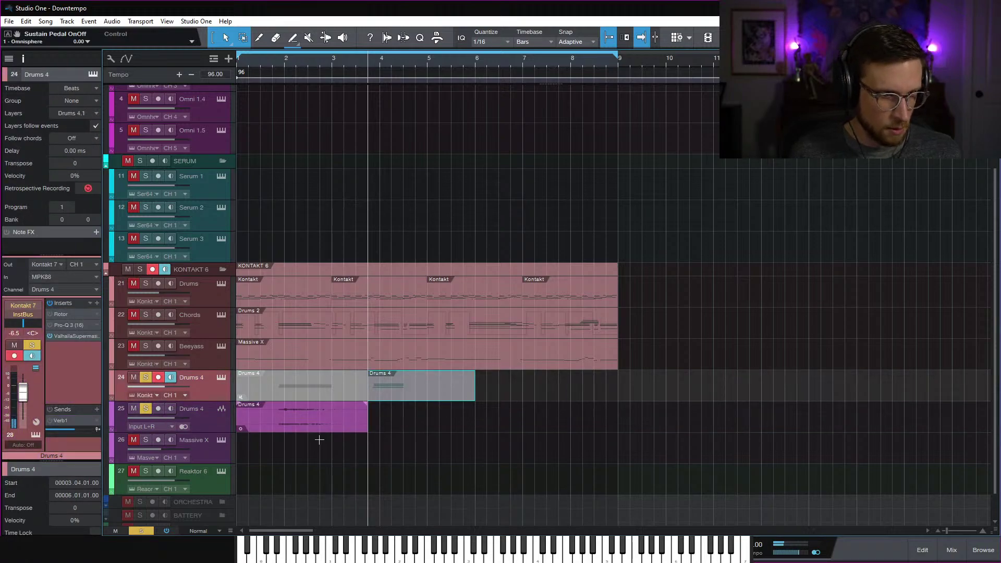
{"action": "key", "text": "ctrl+alt+b"}
Move the second bounced clip onto the first Drums 4 audio track and delete the emptied audio track
{"action": "left_click_drag", "start_coordinate": [314, 453], "coordinate": [314, 428]}
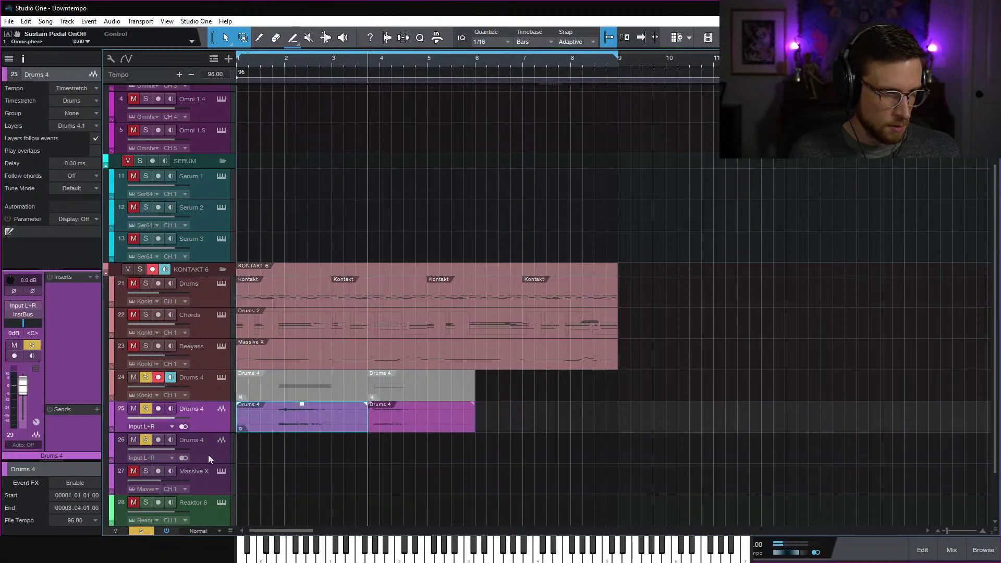
{"action": "left_click", "coordinate": [207, 454]}
{"action": "key", "text": "Delete"}
{"action": "left_click", "coordinate": [210, 426]}
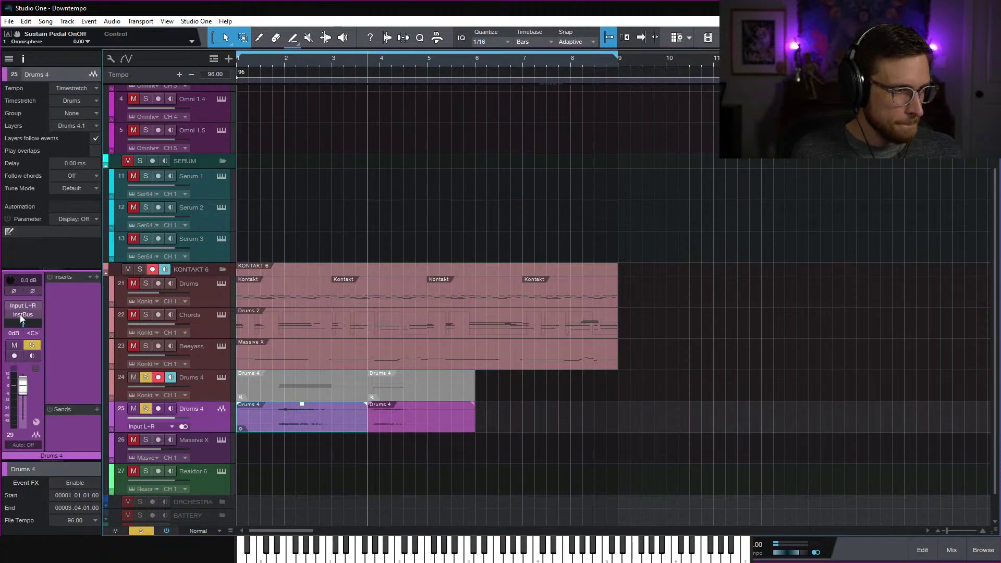
Play the bounced audio from just before beat 1.4 and unsolo both Drums 4 tracks
{"action": "left_click", "coordinate": [272, 62]}
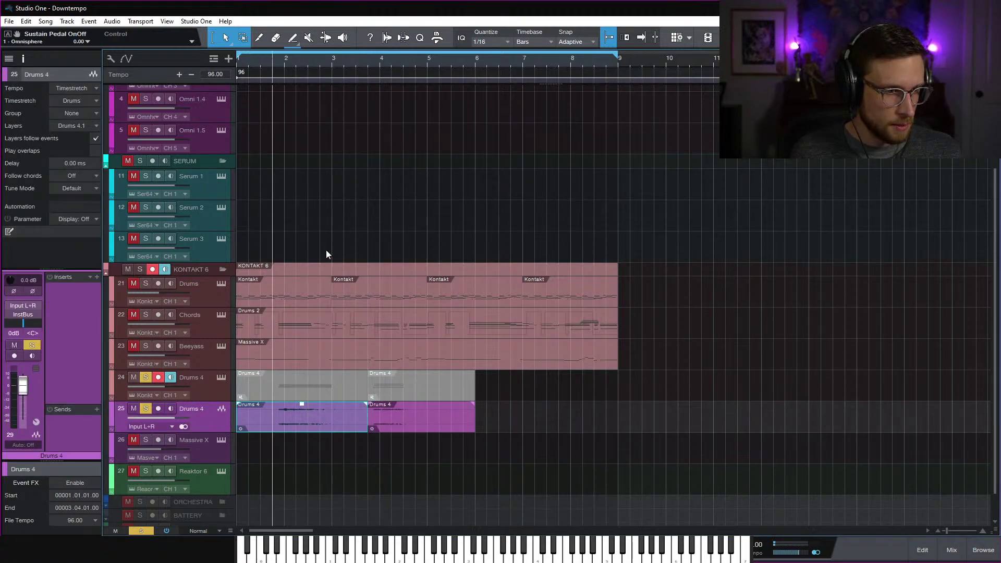
{"action": "key", "text": "space"}
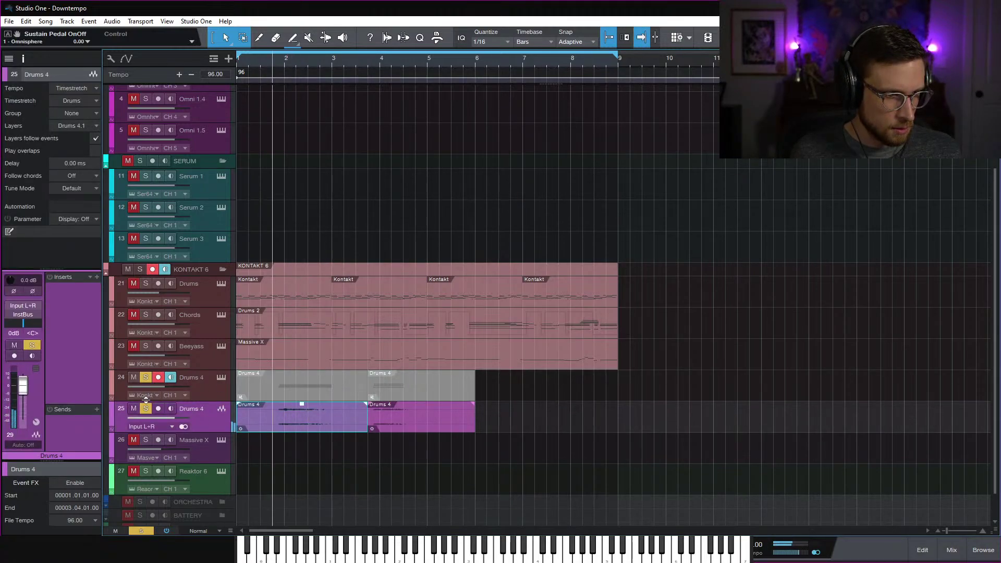
{"action": "left_click", "coordinate": [146, 377]}
{"action": "key", "text": "space"}
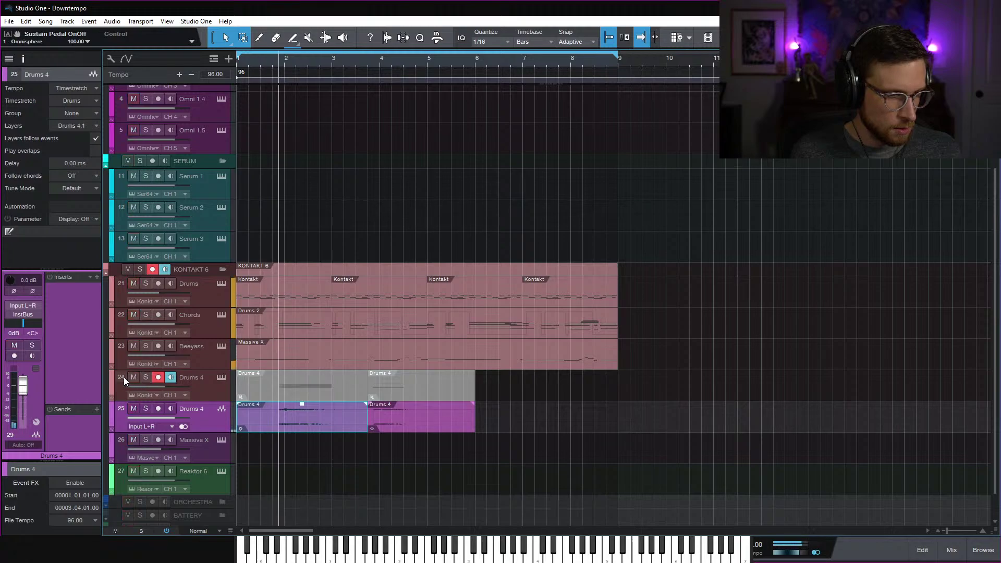
Balance the Drums 4 audio track against the full mix by setting its volume to -7.5 dB
{"action": "key", "text": "space"}
{"action": "left_click_drag", "start_coordinate": [23, 387], "coordinate": [24, 400]}
{"action": "key", "text": "space"}
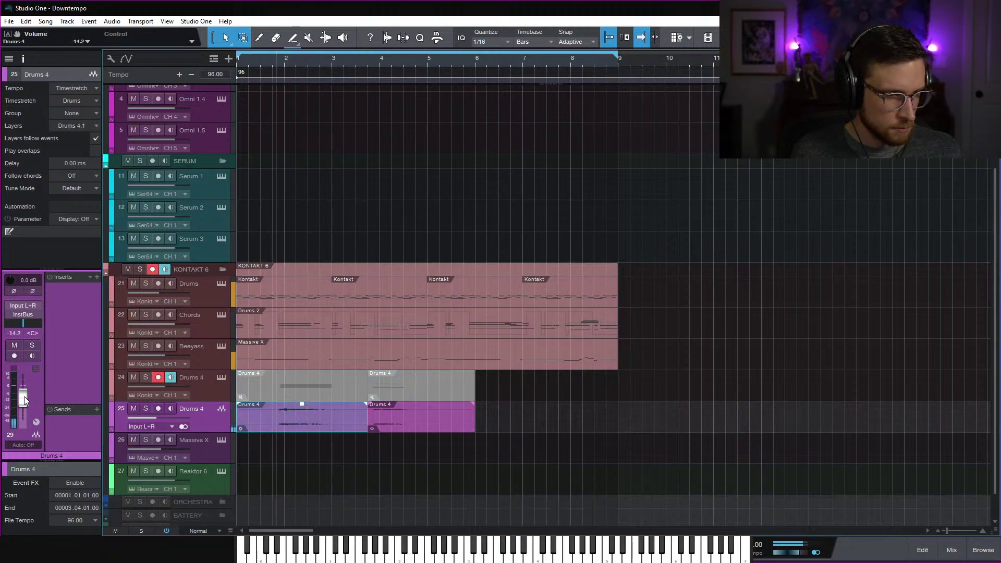
{"action": "left_click_drag", "start_coordinate": [24, 394], "coordinate": [26, 390]}
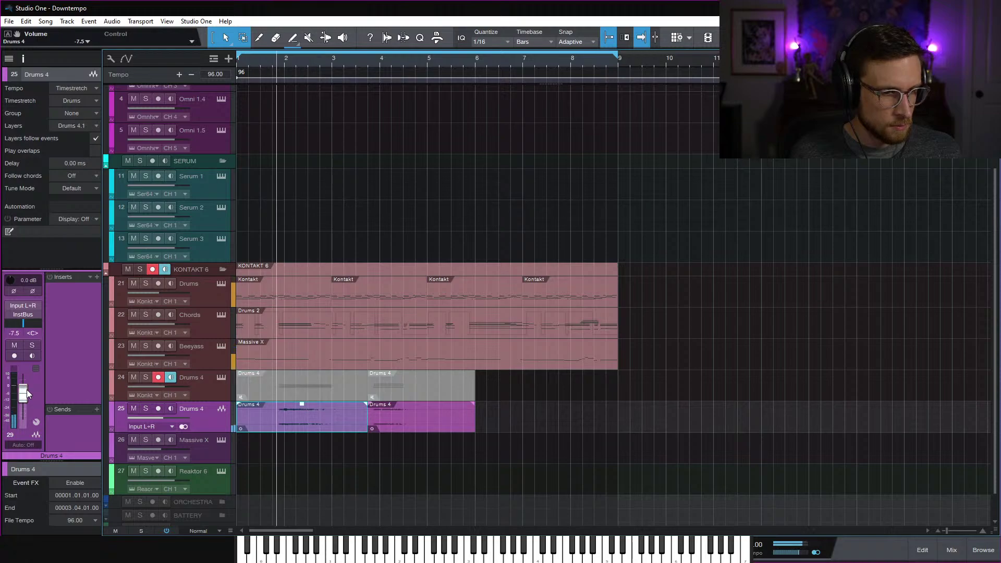
{"action": "key", "text": "space"}
Insert Pro-Q 3 on the Drums 4 audio track and add a low cut at about 600 Hz with a Q of 0.471
{"action": "left_click", "coordinate": [97, 277]}
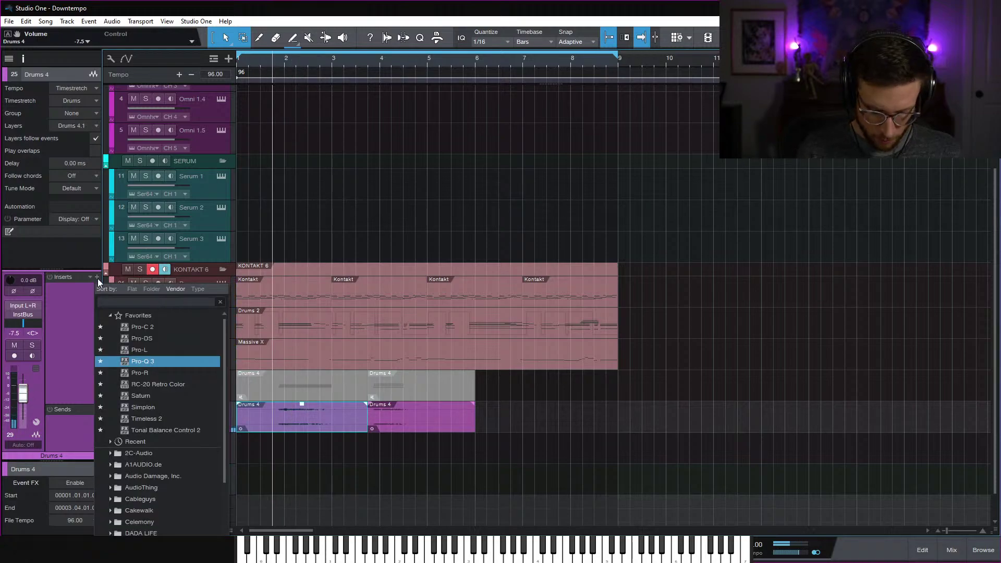
{"action": "left_click", "coordinate": [168, 359]}
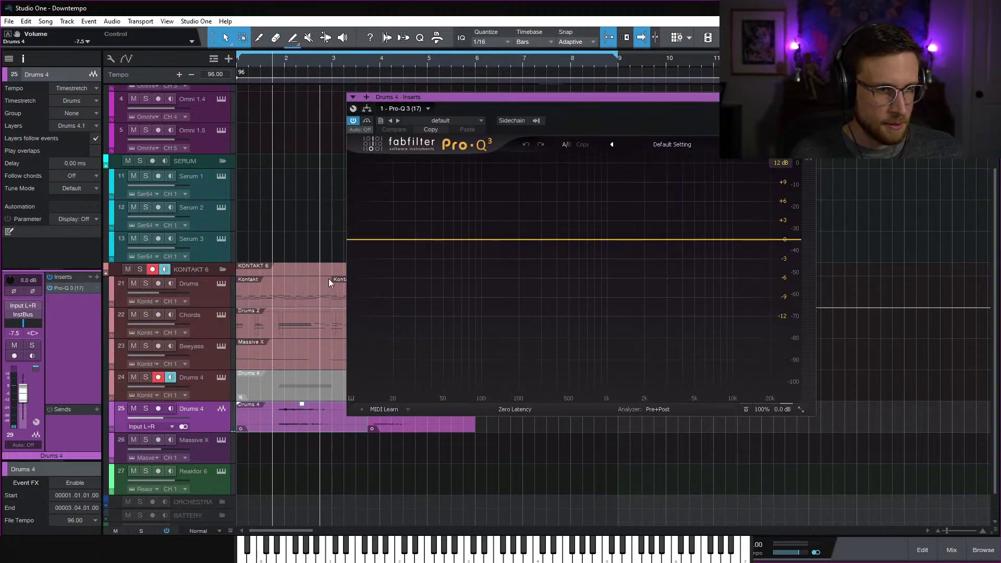
{"action": "left_click", "coordinate": [361, 240]}
{"action": "key", "text": "space"}
{"action": "left_click_drag", "start_coordinate": [357, 239], "coordinate": [578, 279]}
{"action": "scroll", "coordinate": [579, 280], "scroll_direction": "down", "scroll_amount": 3}
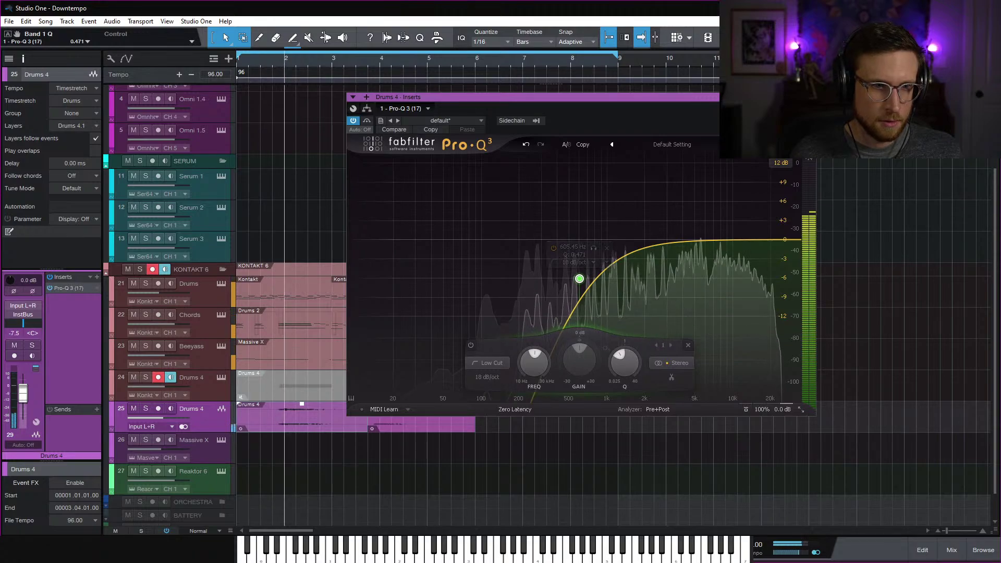
{"action": "left_click", "coordinate": [810, 97]}
{"action": "key", "text": "space"}
Unmute both Drums 4 instrument parts and play them together with the bounced audio up to bar 3
{"action": "left_click", "coordinate": [508, 424]}
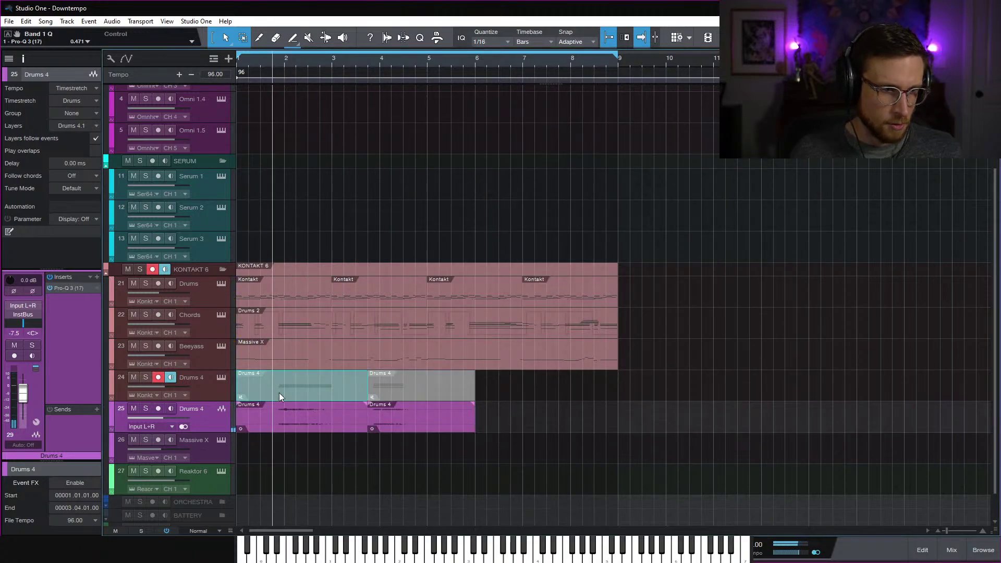
{"action": "left_click", "coordinate": [427, 388]}
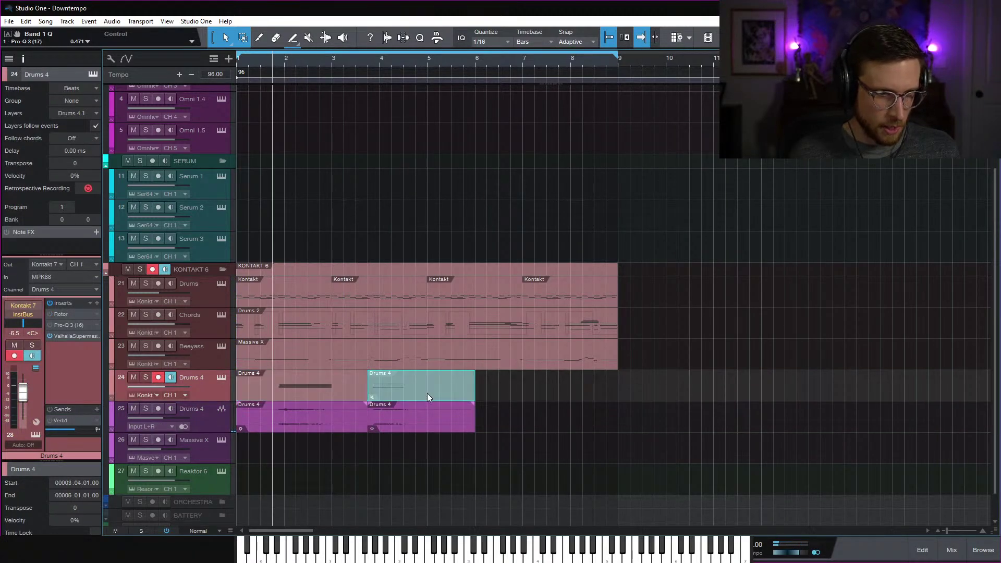
{"action": "key", "text": "shift+m"}
{"action": "key", "text": "space"}
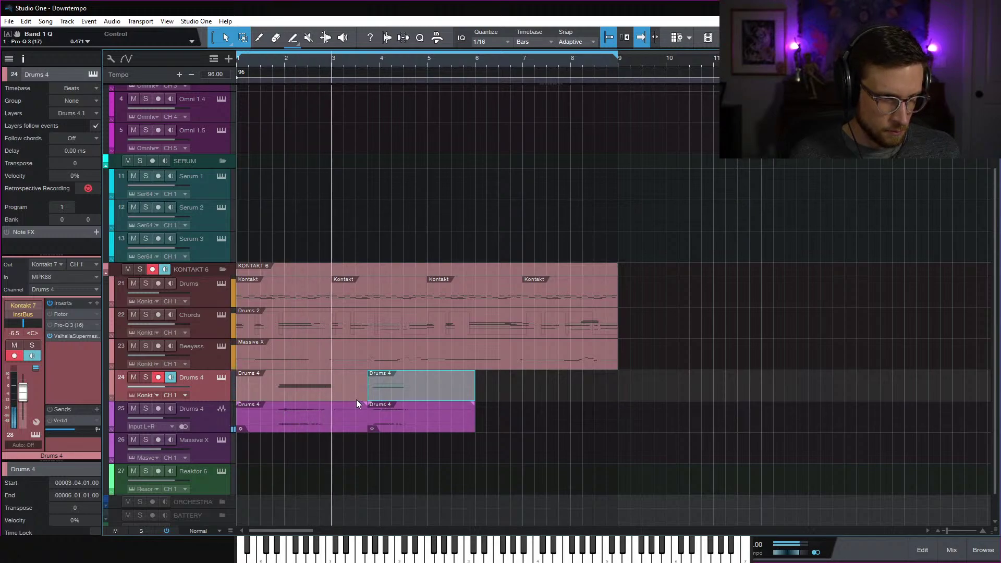
{"action": "key", "text": "space"}
Split the first bounced Drums 4 audio clip at bar 3 and delete the piece up to beat 3.4
{"action": "left_click", "coordinate": [332, 430], "text": "alt"}
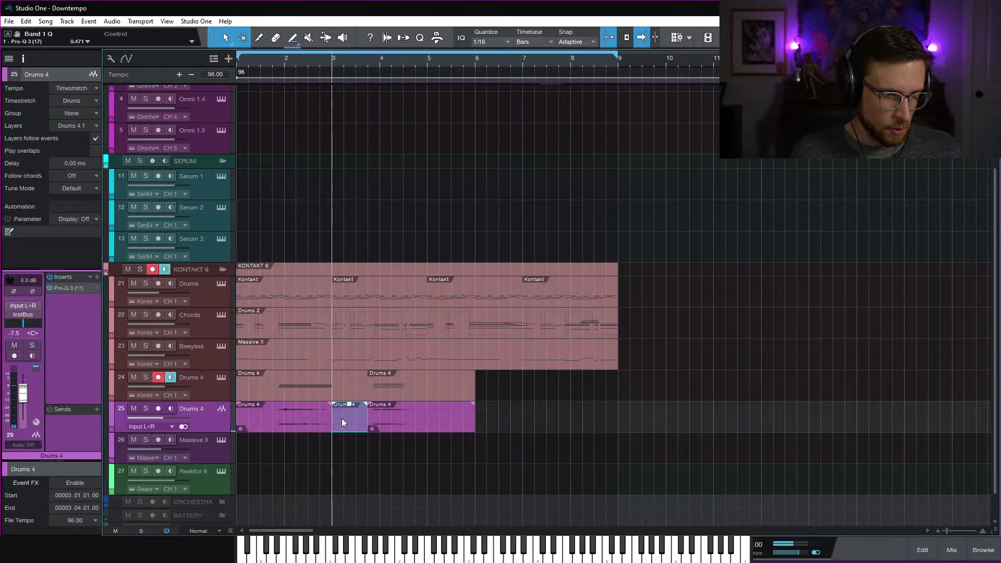
{"action": "key", "text": "Delete"}
{"action": "key", "text": "e"}
{"action": "key", "text": "e"}
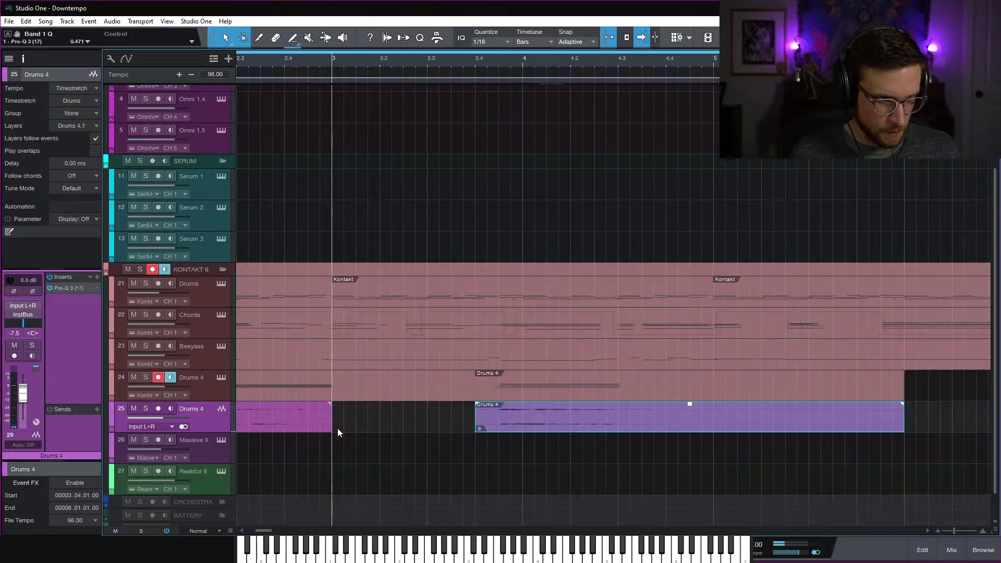
Trim the first bounced Drums 4 audio clip to start at bar 2 and fade it in up to bar 3
{"action": "scroll", "coordinate": [333, 428], "scroll_direction": "left", "scroll_amount": 3}
{"action": "left_click", "coordinate": [292, 420]}
{"action": "left_click_drag", "start_coordinate": [243, 423], "coordinate": [617, 403]}
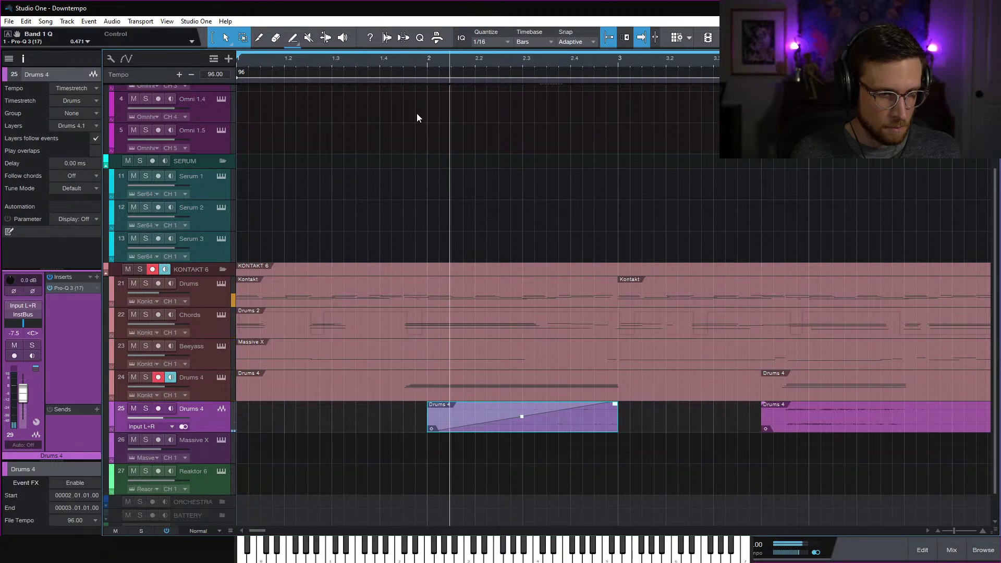
{"action": "key", "text": "space"}
Bypass the ValhallaSupermassive insert on the Drums 4 instrument track and play the passage up to bar 3
{"action": "left_click", "coordinate": [248, 373]}
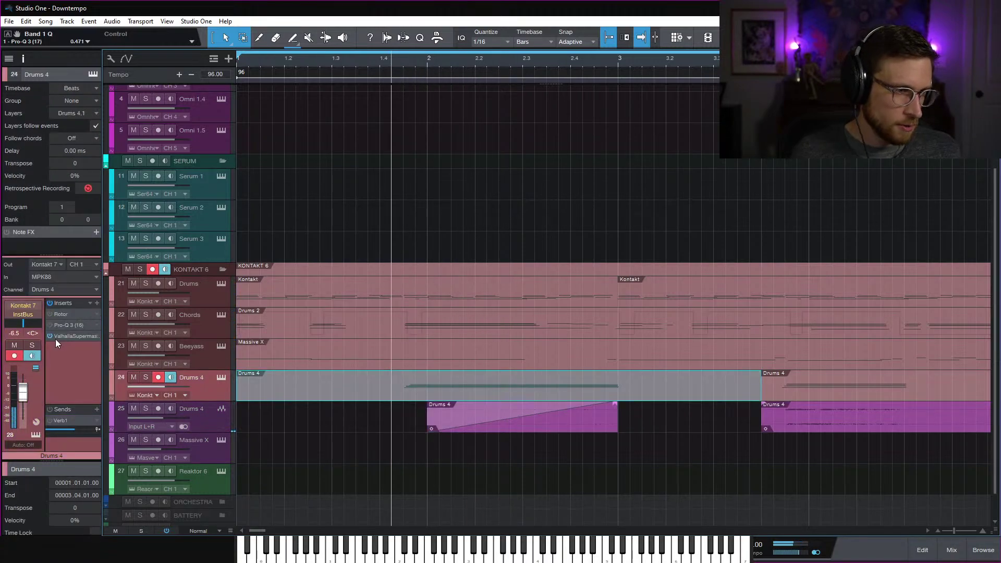
{"action": "key", "text": "space"}
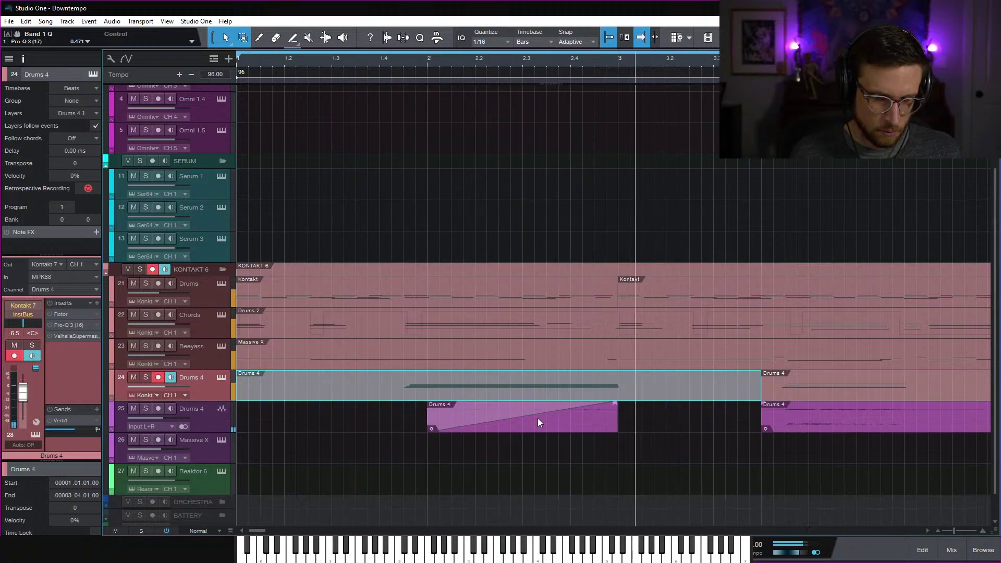
{"action": "key", "text": "space"}
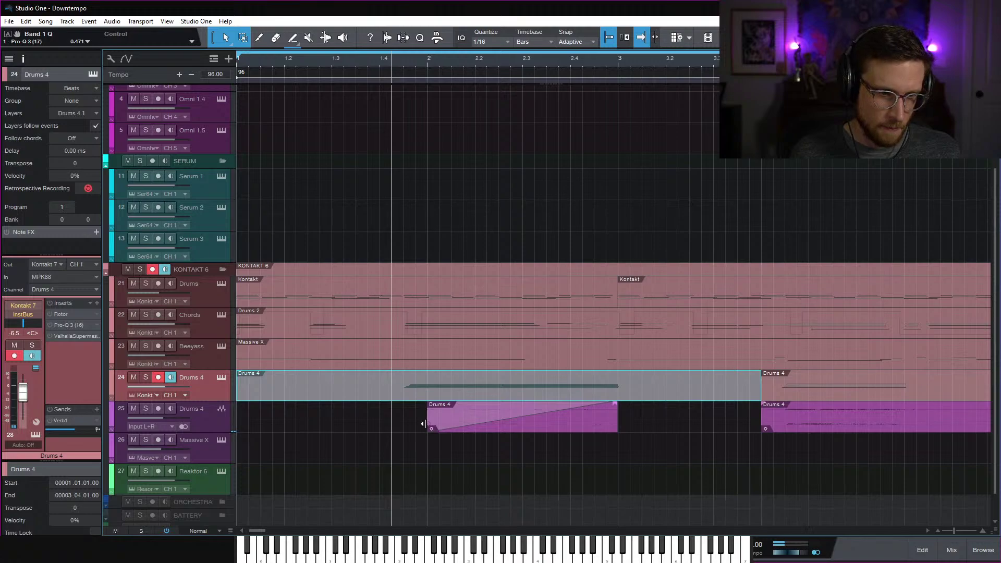
Extend the first Drums 4 audio clip's start back to 1.4.3, audition a logarithmic fade-in, and restore the linear curve
{"action": "left_click_drag", "start_coordinate": [423, 424], "coordinate": [411, 423]}
{"action": "left_click_drag", "start_coordinate": [509, 420], "coordinate": [507, 412]}
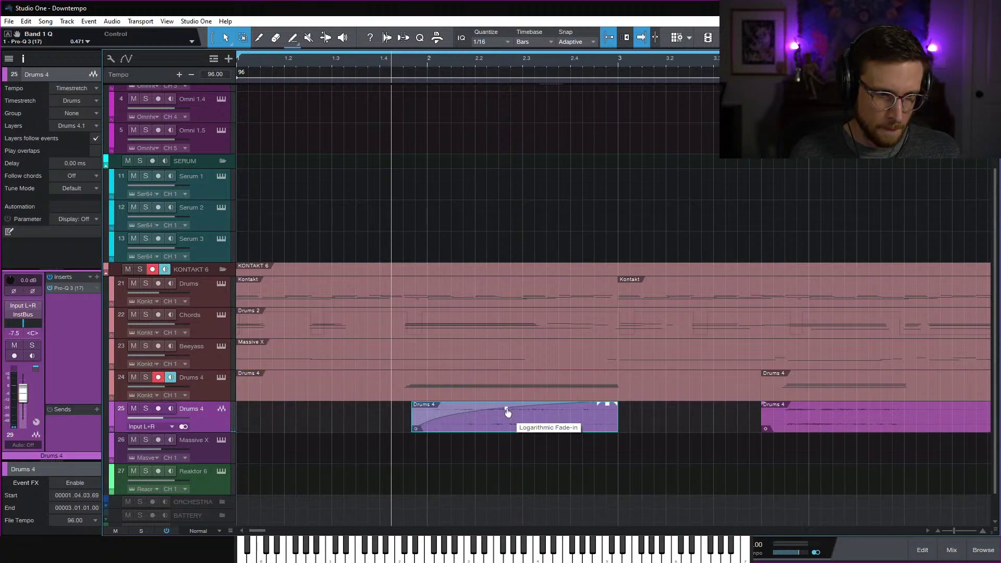
{"action": "key", "text": "space"}
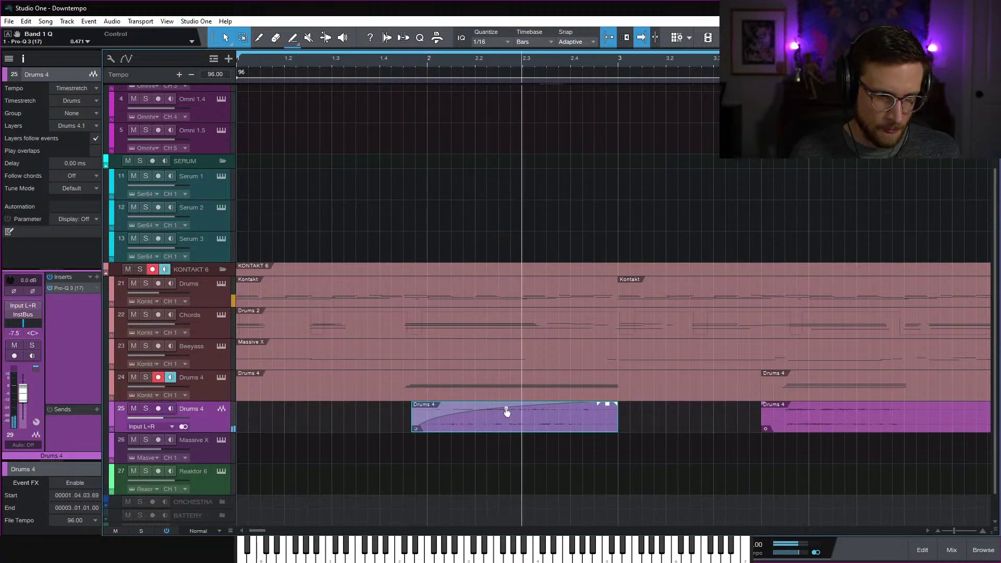
{"action": "key", "text": "space"}
{"action": "key", "text": "space"}
{"action": "key", "text": "space"}
{"action": "double_click", "coordinate": [506, 409]}
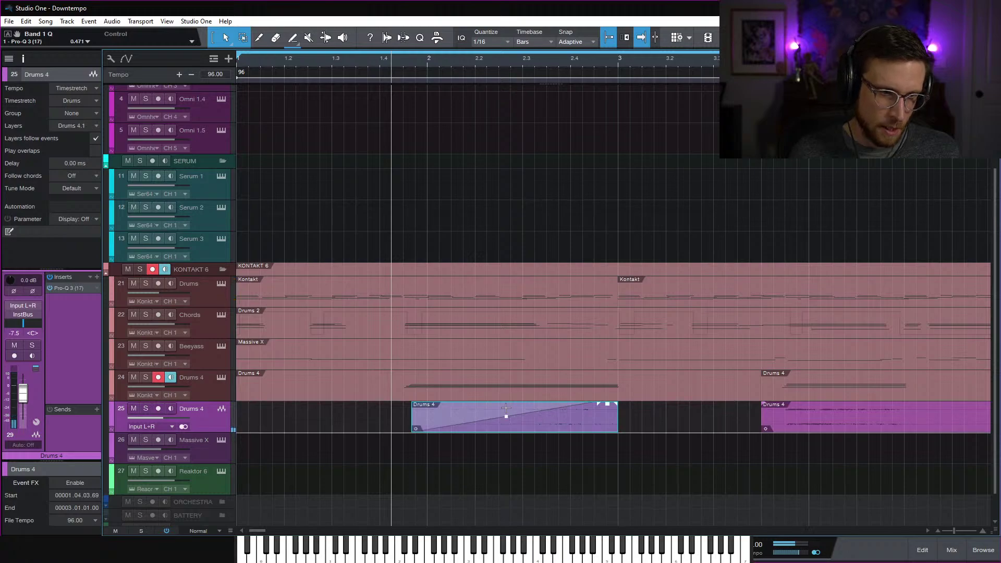
Activate the Verb1 send on the Drums 4 instrument track and listen to it in the mix
{"action": "left_click", "coordinate": [332, 373]}
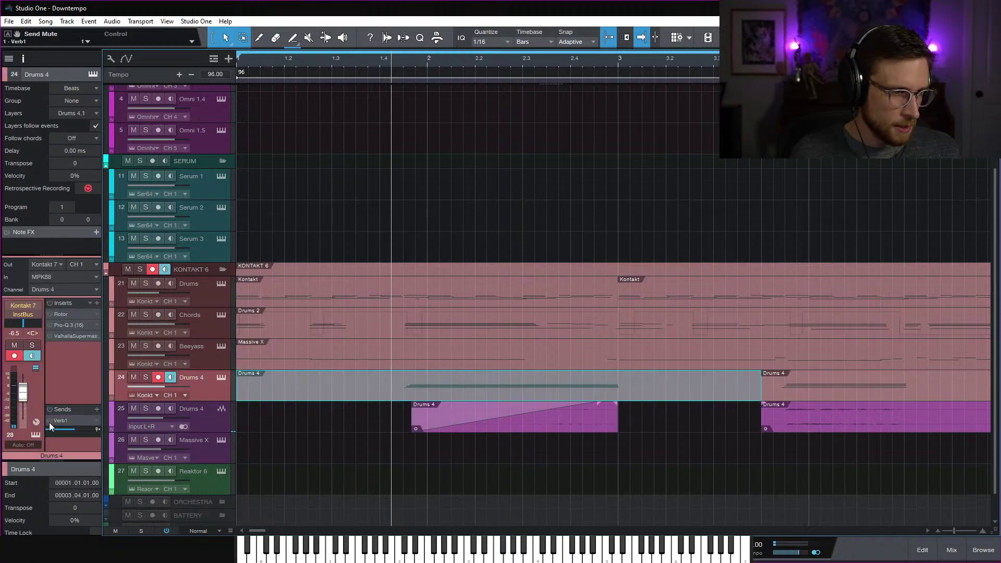
{"action": "key", "text": "space"}
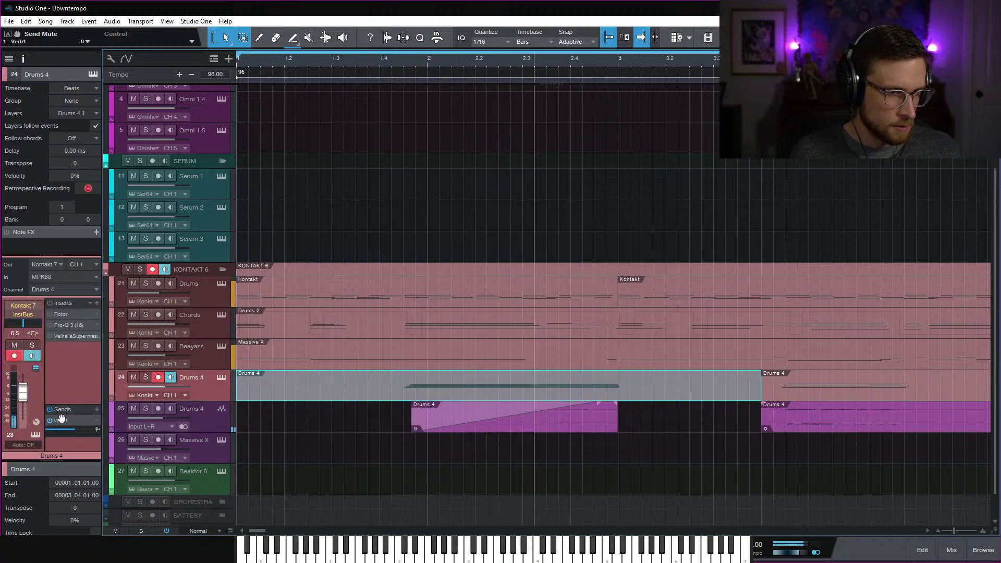
{"action": "key", "text": "space"}
Raise the Drums 4 audio track's volume to -1.8 dB during playback
{"action": "key", "text": "Down"}
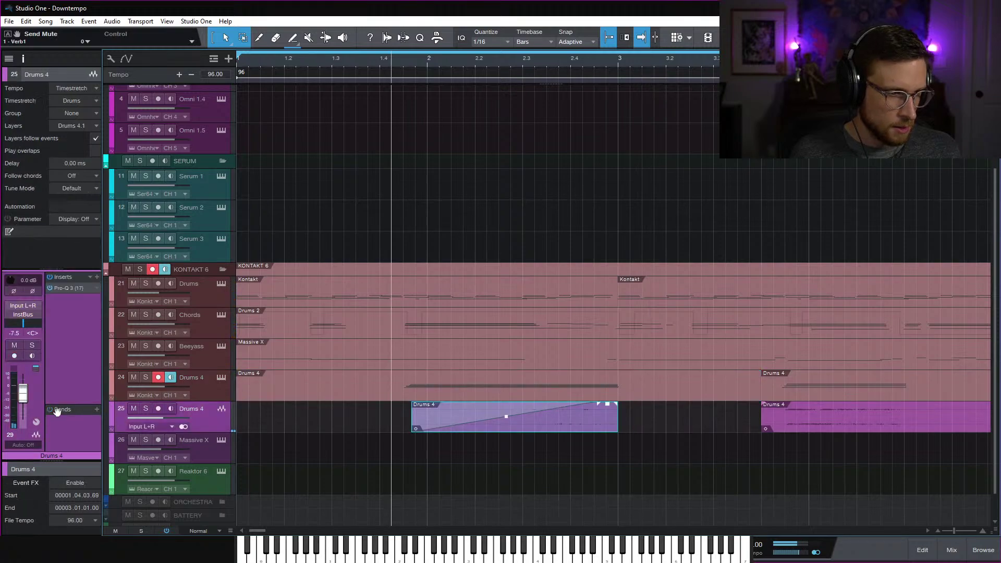
{"action": "key", "text": "space"}
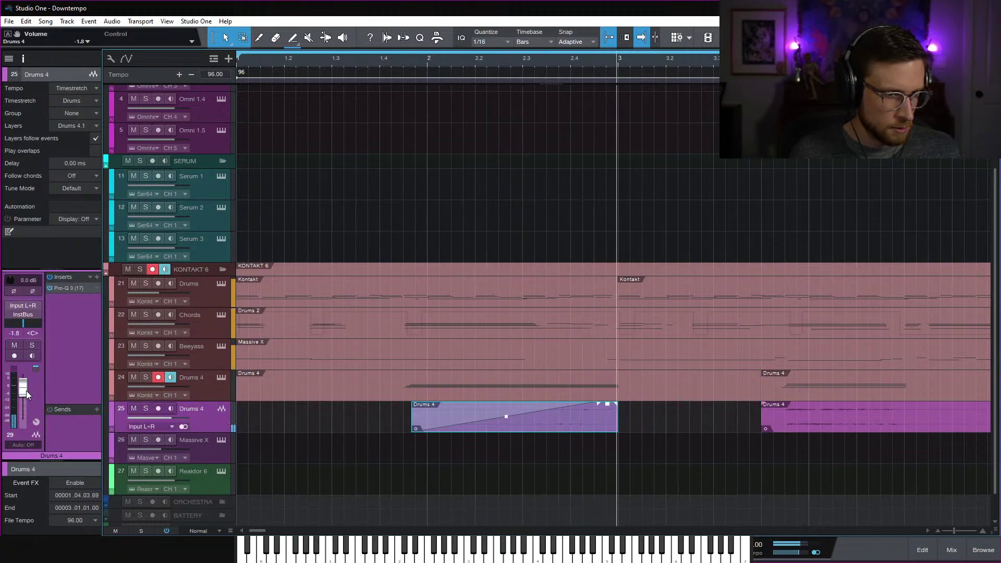
{"action": "key", "text": "space"}
Lengthen the first audio clip's fade-in to the end of the clip and bend it into an exponential curve
{"action": "left_click_drag", "start_coordinate": [598, 404], "coordinate": [616, 404]}
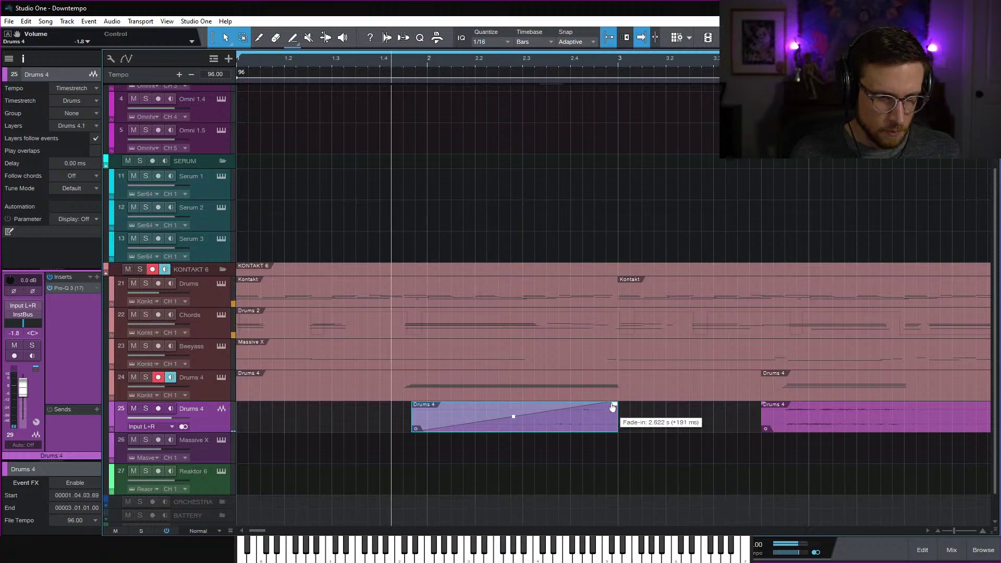
{"action": "left_click_drag", "start_coordinate": [514, 416], "coordinate": [517, 423]}
{"action": "left_click", "coordinate": [355, 60]}
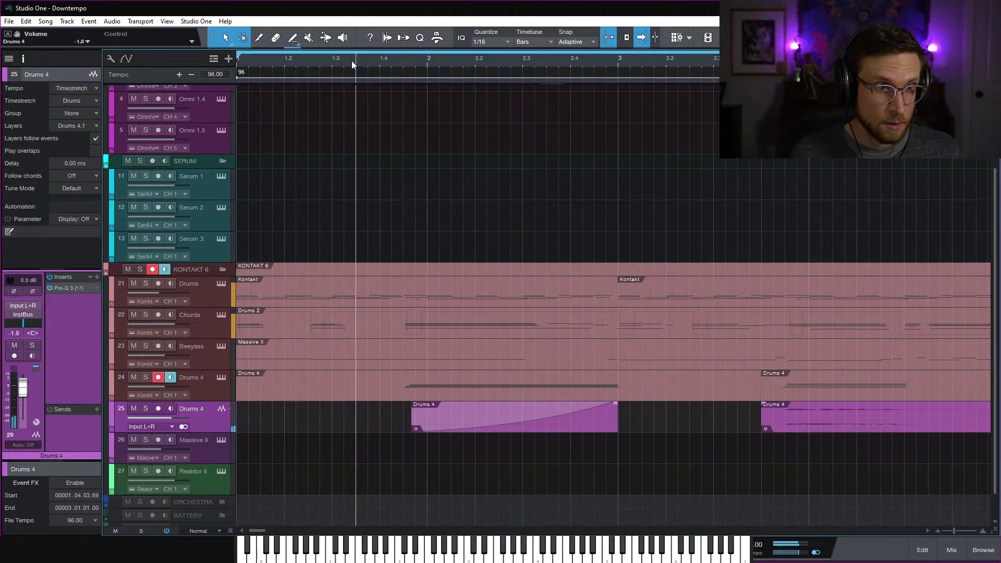
Set the Drums 4 instrument track's Verb1 send level to +1.2 dB and play the result
{"action": "left_click", "coordinate": [212, 383]}
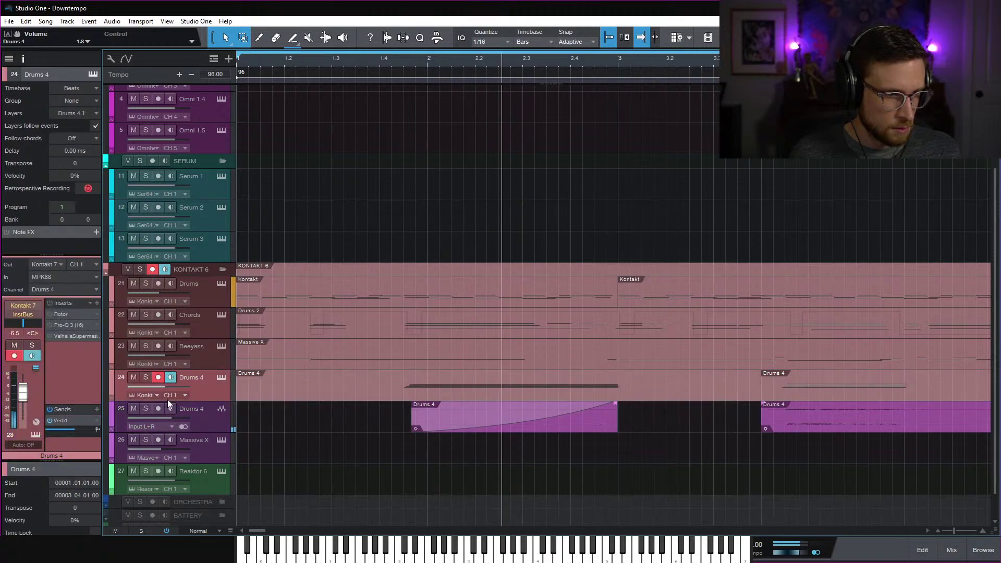
{"action": "key", "text": "space"}
{"action": "left_click_drag", "start_coordinate": [82, 430], "coordinate": [87, 430]}
{"action": "key", "text": "space"}
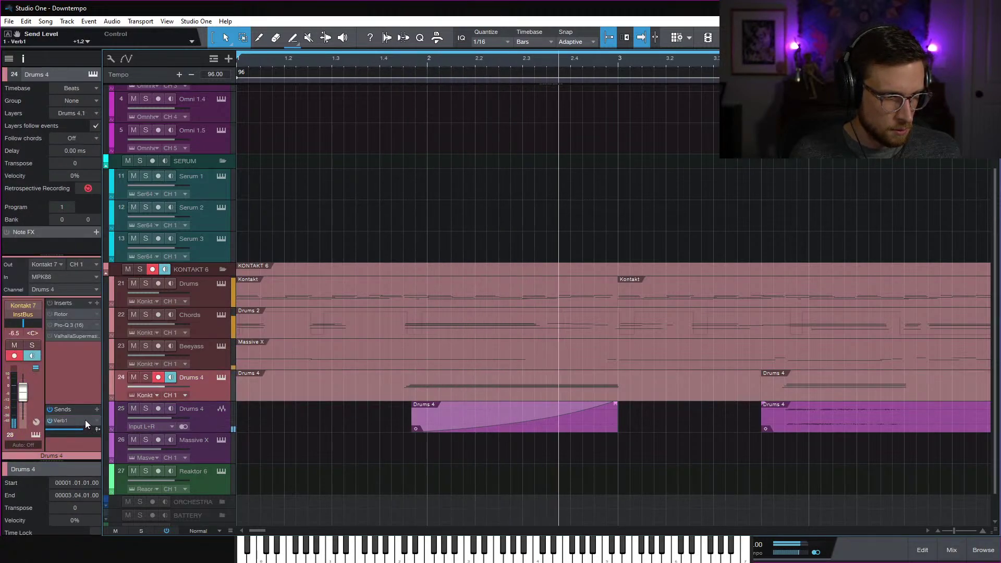
{"action": "key", "text": "space"}
Reroute the Drums 4 instrument track's send from Verb1 to Verb2 and enable Verb2's disabled Pro-R reverb
{"action": "left_click", "coordinate": [98, 421]}
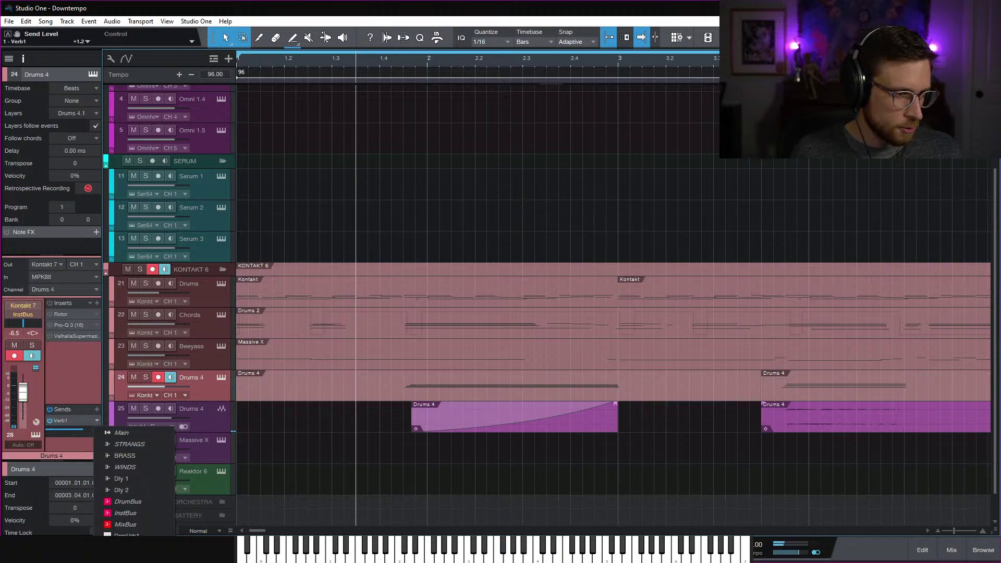
{"action": "left_click", "coordinate": [122, 557]}
{"action": "double_click", "coordinate": [67, 420]}
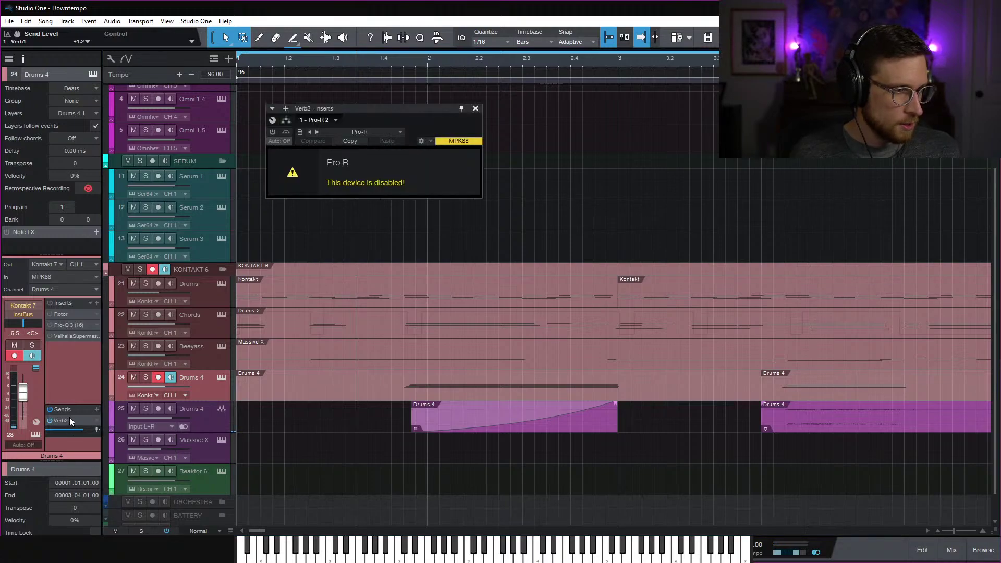
{"action": "left_click", "coordinate": [331, 120]}
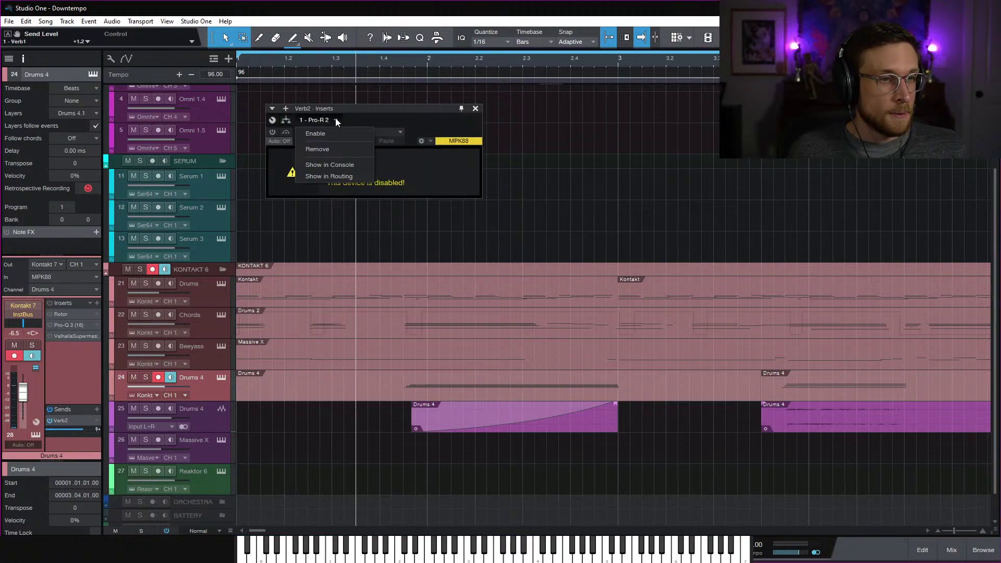
{"action": "left_click", "coordinate": [336, 150]}
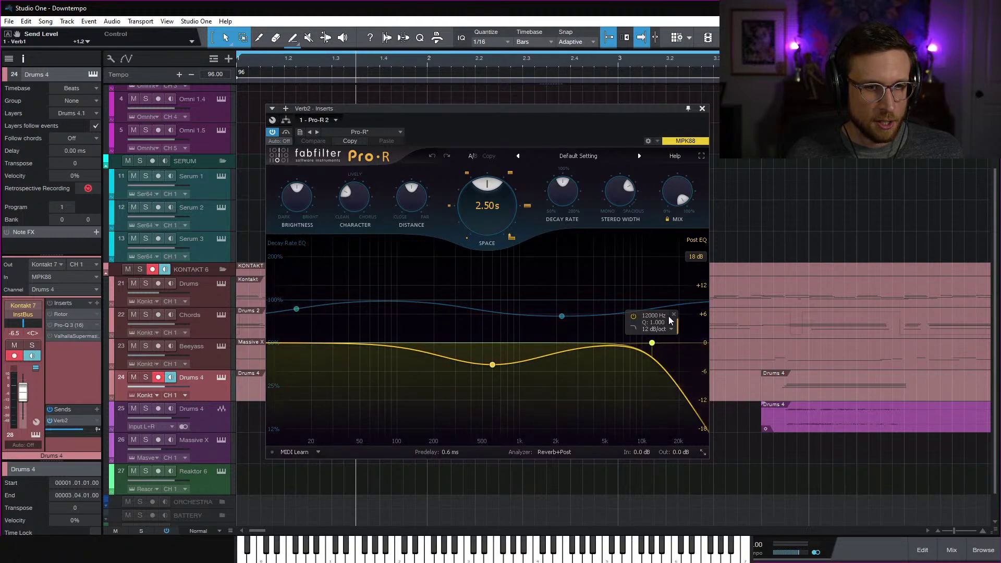
In Verb2's Pro-R, remove the 12 kHz high cut, set Brightness 70.81%, Stereo Width 94.76% and Space 3.57 s, and raise Character and Distance
{"action": "left_click", "coordinate": [631, 315]}
{"action": "scroll", "coordinate": [295, 210], "scroll_direction": "up", "scroll_amount": 3}
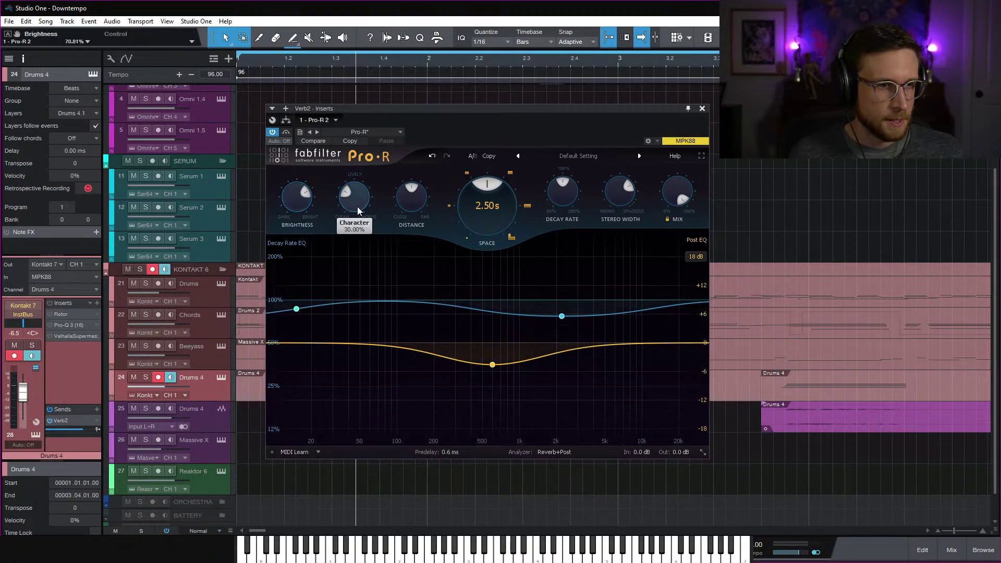
{"action": "left_click_drag", "start_coordinate": [358, 205], "coordinate": [420, 167]}
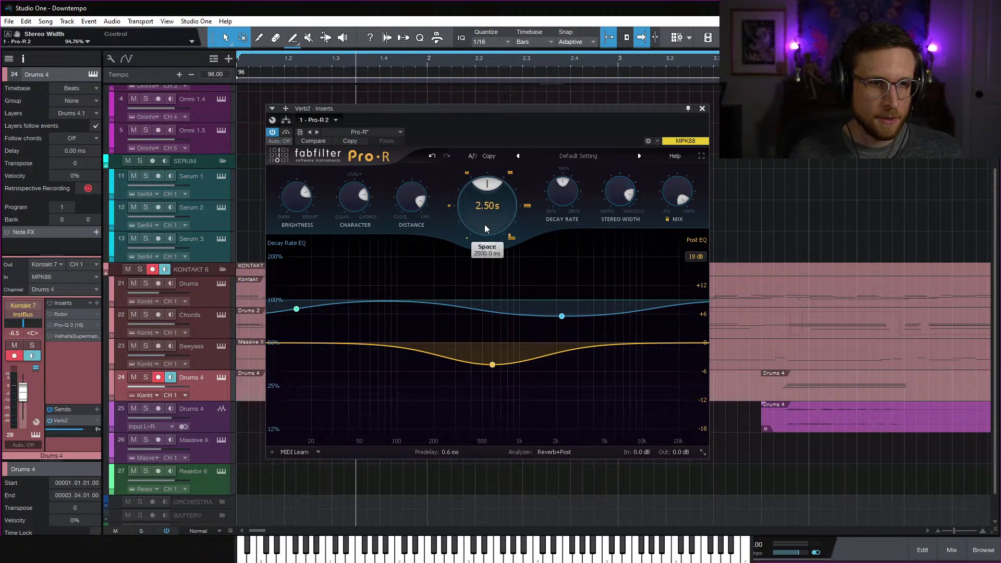
{"action": "key", "text": "space"}
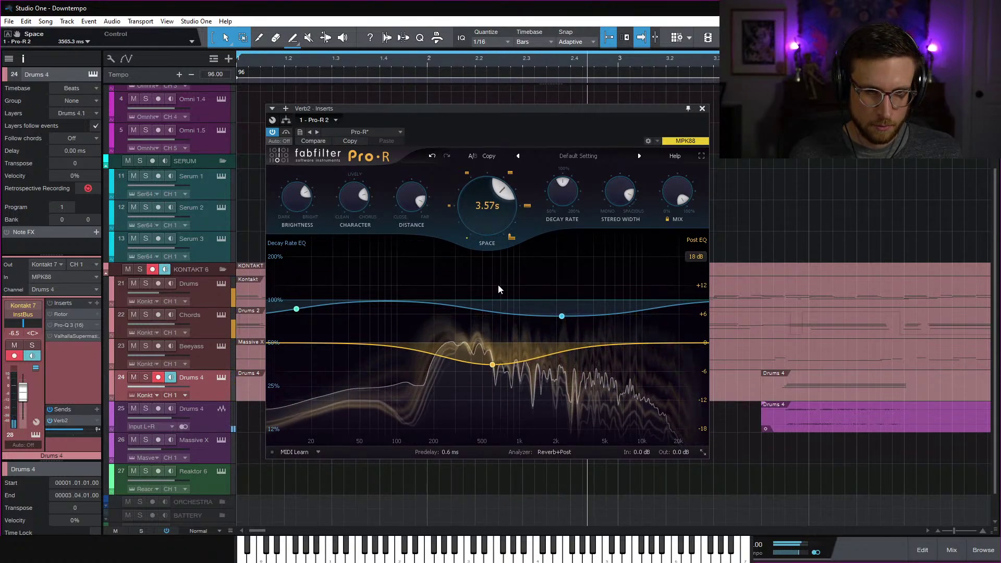
{"action": "left_click", "coordinate": [702, 109]}
{"action": "key", "text": "space"}
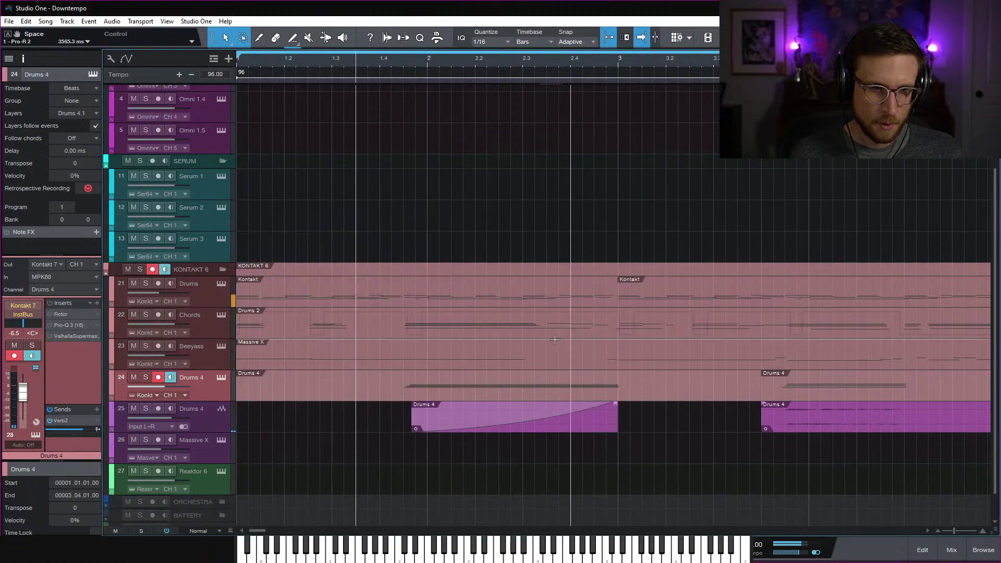
Play the faded first Drums 4 audio clip and the second bounced clip through bar 4
{"action": "left_click", "coordinate": [586, 424]}
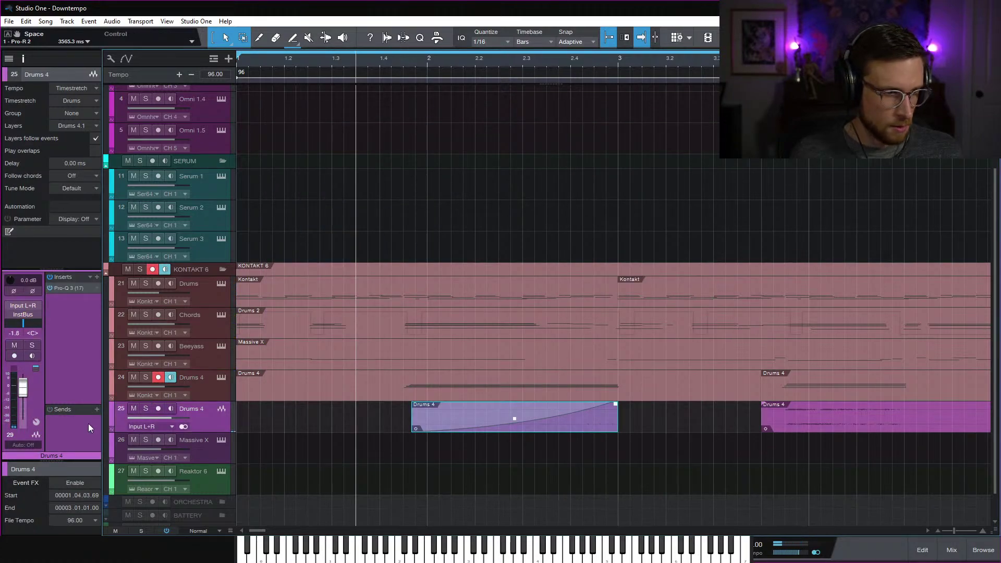
{"action": "key", "text": "space"}
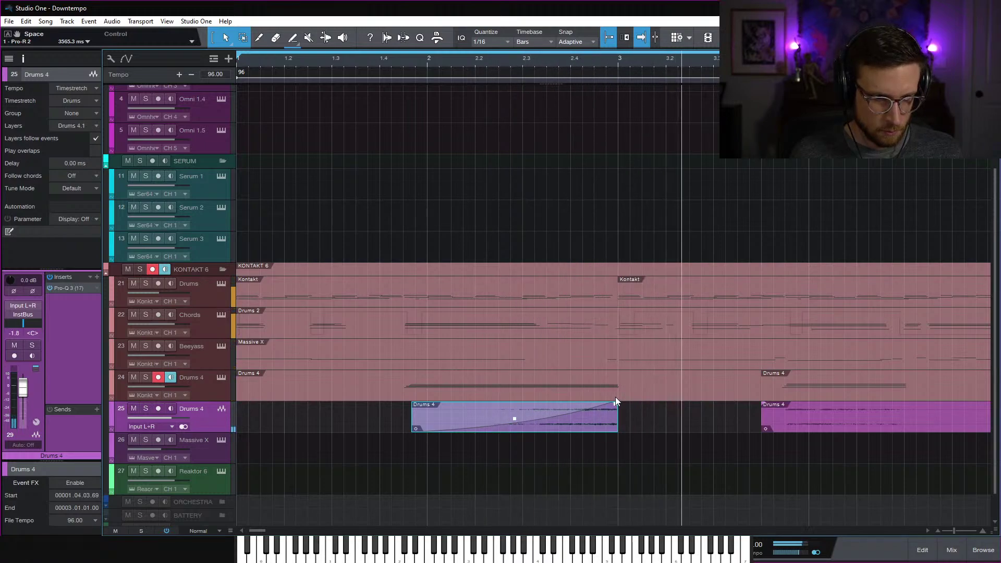
{"action": "scroll", "coordinate": [791, 440], "scroll_direction": "right", "scroll_amount": 2}
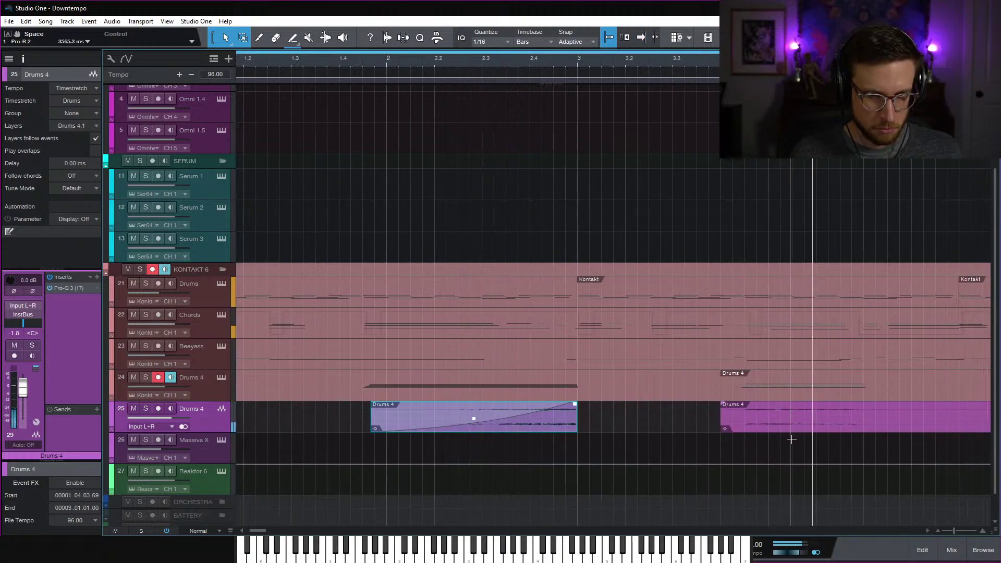
{"action": "scroll", "coordinate": [791, 440], "scroll_direction": "right", "scroll_amount": 7}
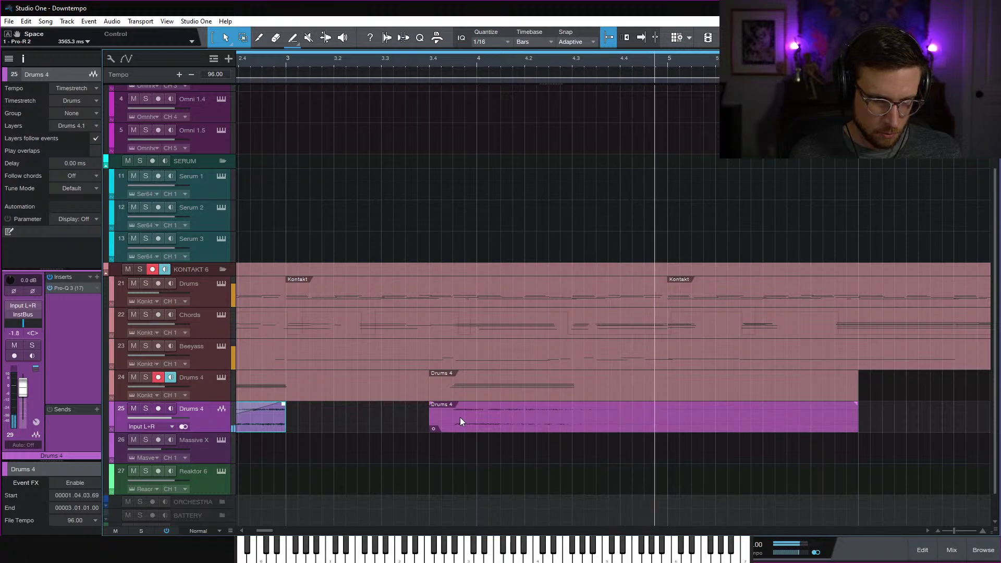
Trim the second Drums 4 audio clip to run from 3.4.4 to bar 5, with a short fade-in and a long fade-out
{"action": "key", "text": "f"}
{"action": "left_click_drag", "start_coordinate": [429, 422], "coordinate": [488, 404]}
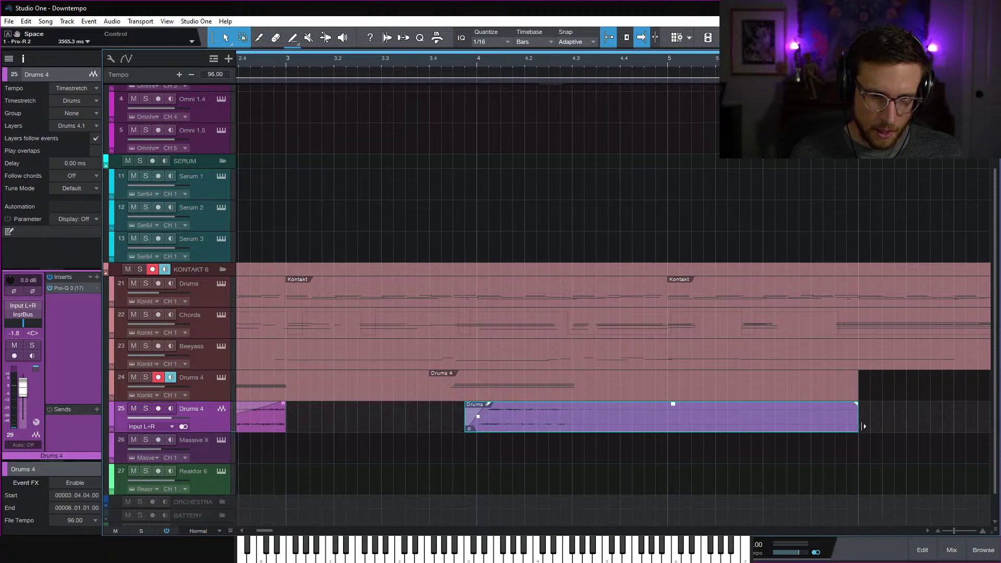
{"action": "left_click_drag", "start_coordinate": [857, 422], "coordinate": [507, 420]}
{"action": "left_click", "coordinate": [439, 62]}
{"action": "key", "text": "space"}
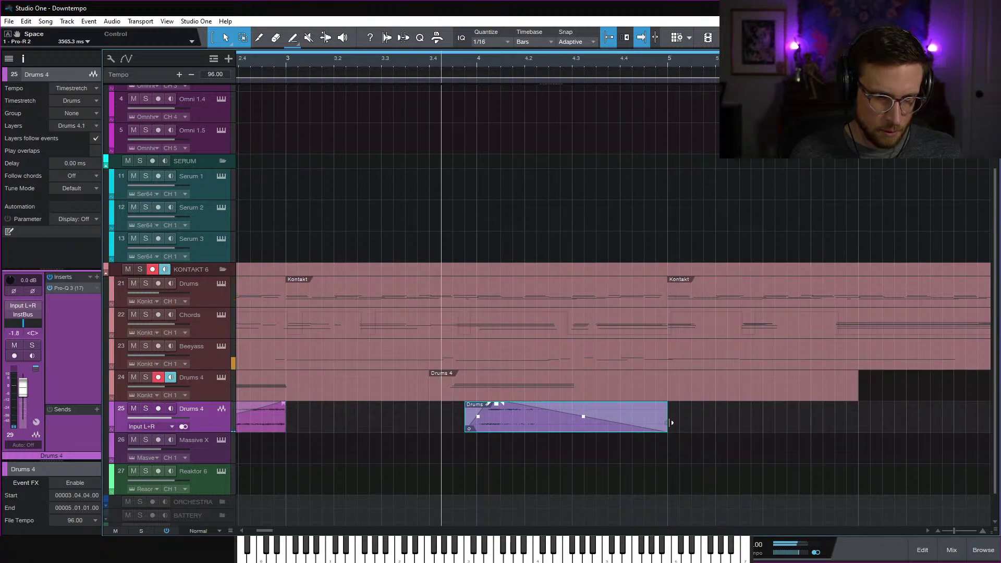
Extend the second Drums 4 audio clip's end to 5.1.4 and lengthen its fade-in to beat 4.3 so it meets the fade-out
{"action": "left_click_drag", "start_coordinate": [667, 426], "coordinate": [703, 426]}
{"action": "key", "text": "space"}
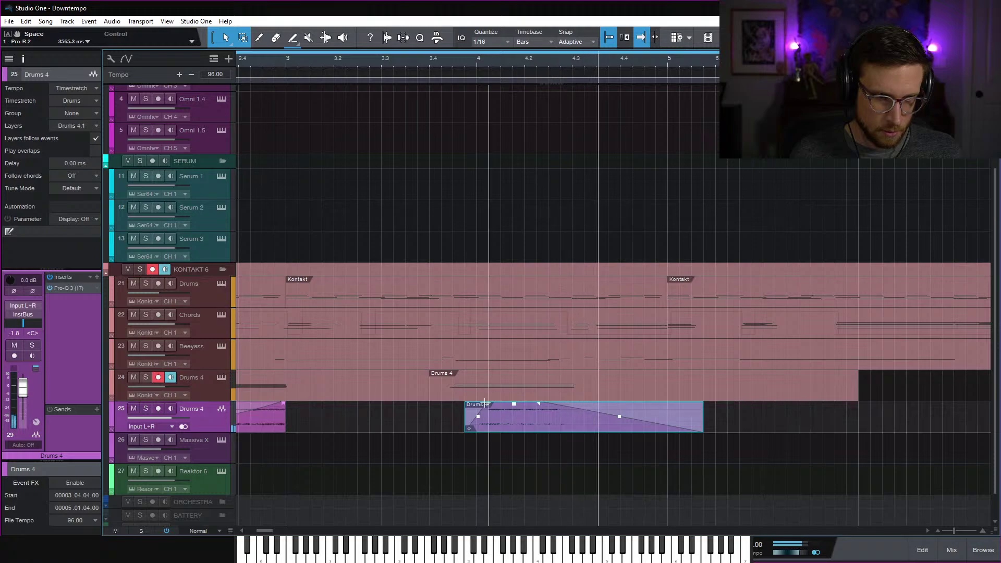
{"action": "key", "text": "space"}
{"action": "left_click_drag", "start_coordinate": [488, 404], "coordinate": [572, 409]}
{"action": "key", "text": "space"}
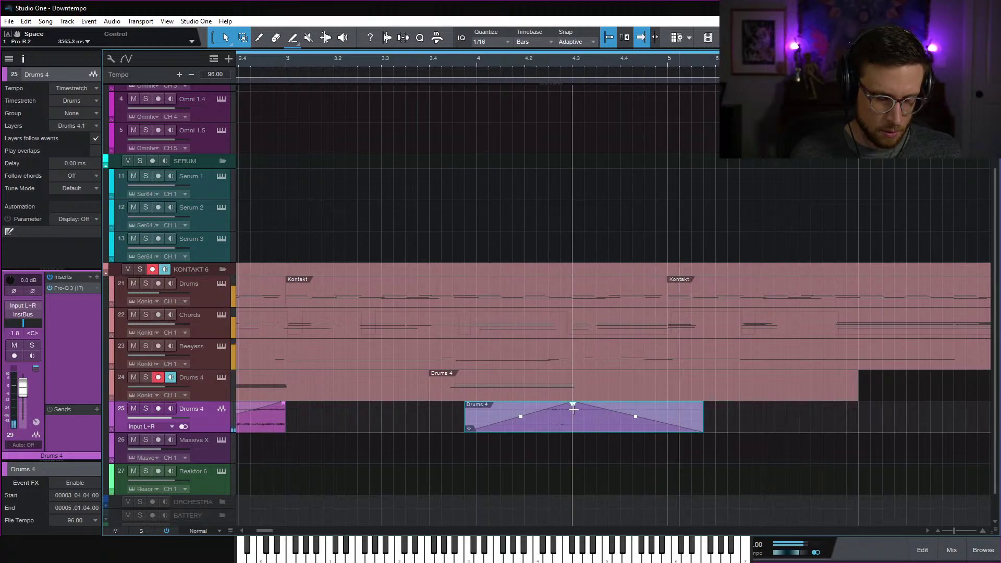
{"action": "key", "text": "space"}
Try ending the second Drums 4 audio clip at bar 5 with a shorter fade-out, undo it, and replay the passage
{"action": "left_click_drag", "start_coordinate": [700, 423], "coordinate": [671, 431]}
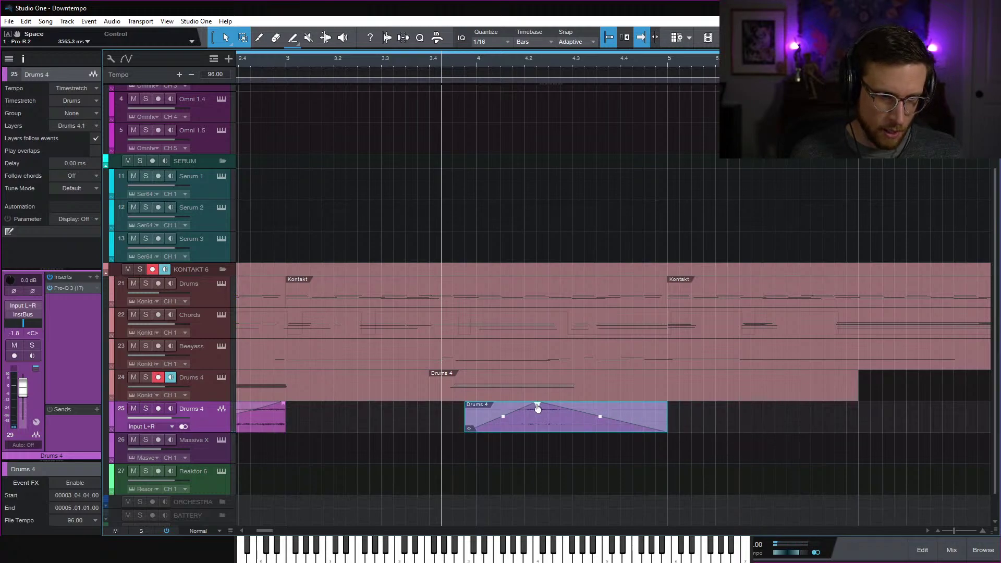
{"action": "left_click_drag", "start_coordinate": [553, 408], "coordinate": [555, 404]}
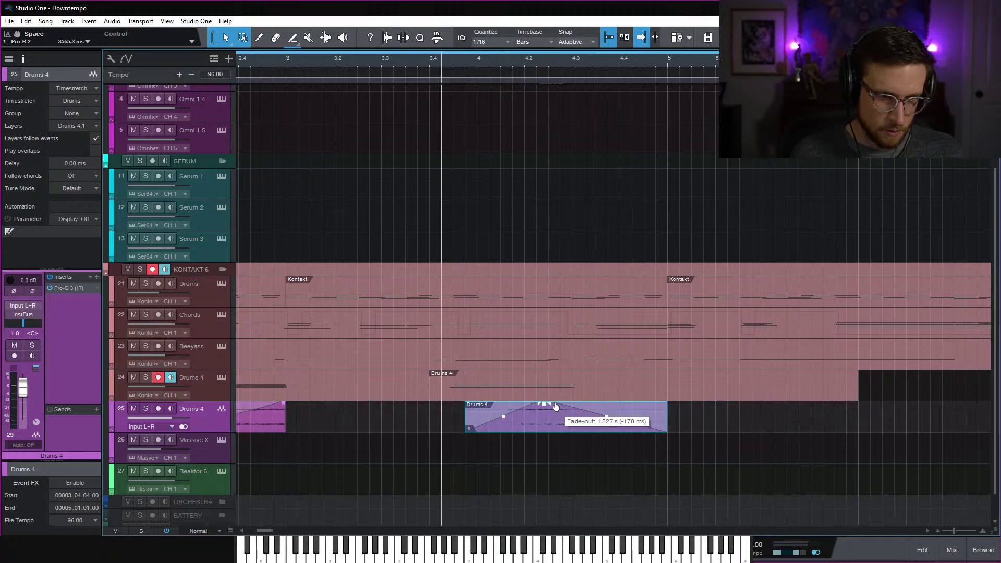
{"action": "key", "text": "ctrl+z"}
{"action": "key", "text": "space"}
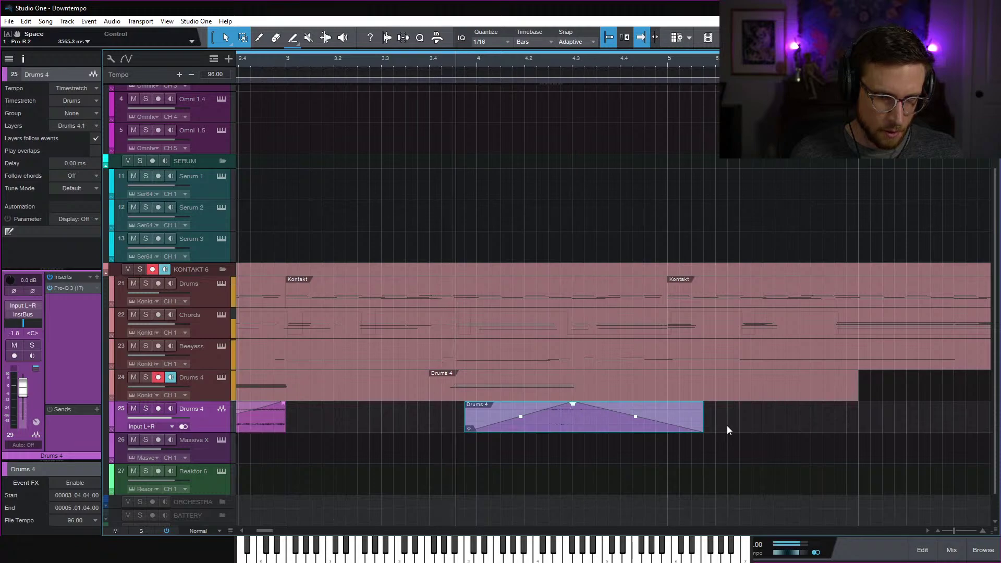
{"action": "left_click", "coordinate": [733, 421]}
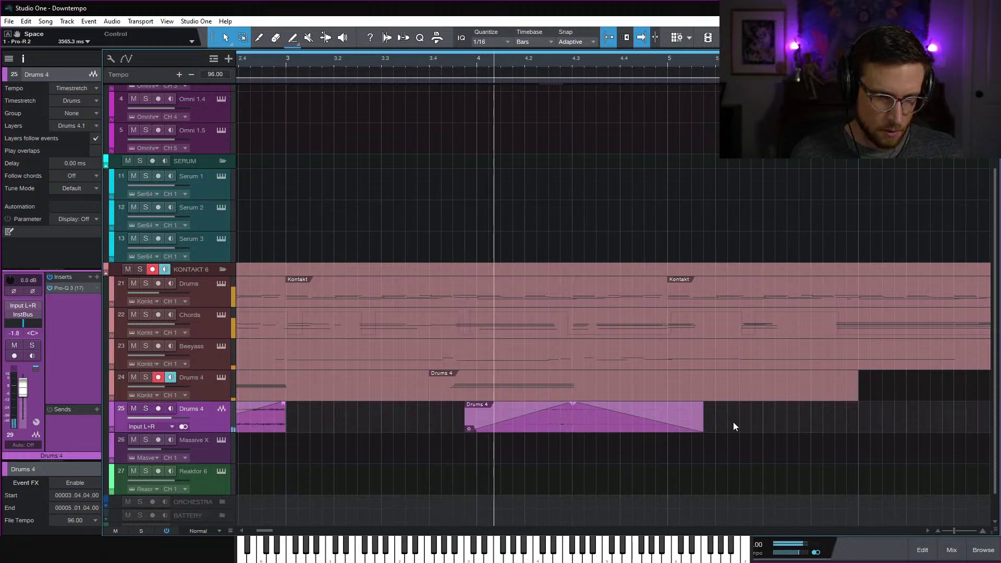
Undo the trims and fades on the second Drums 4 audio clip, and retrim it to run from 3.4.2 to bar 5
{"action": "left_click", "coordinate": [637, 424]}
{"action": "key", "text": "space"}
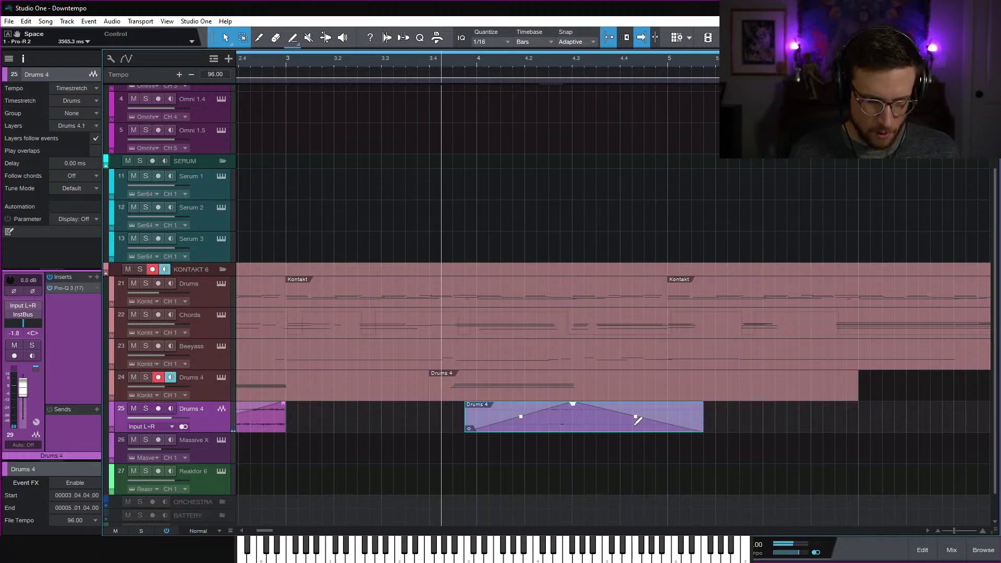
{"action": "key", "text": "ctrl+z"}
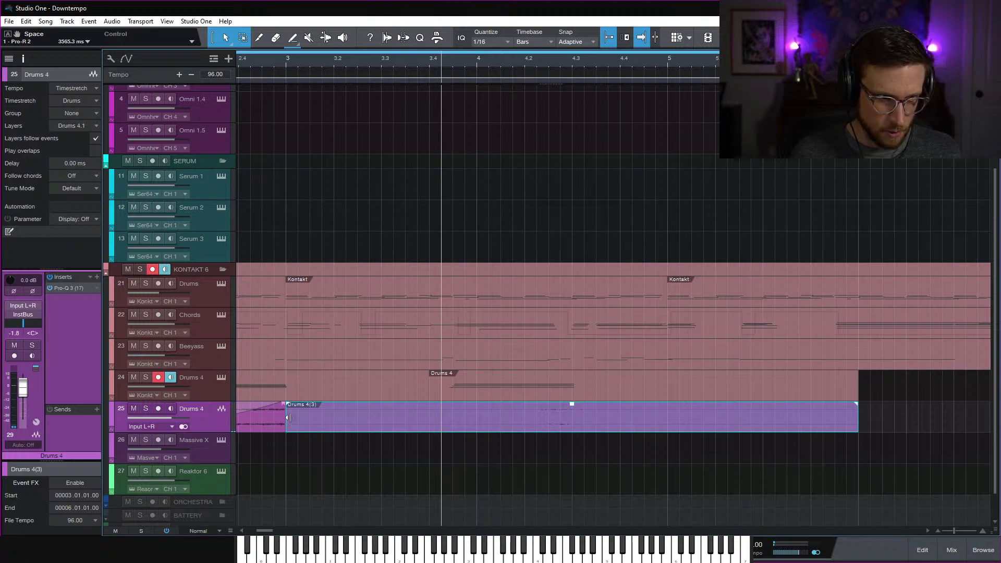
{"action": "left_click_drag", "start_coordinate": [288, 417], "coordinate": [447, 427]}
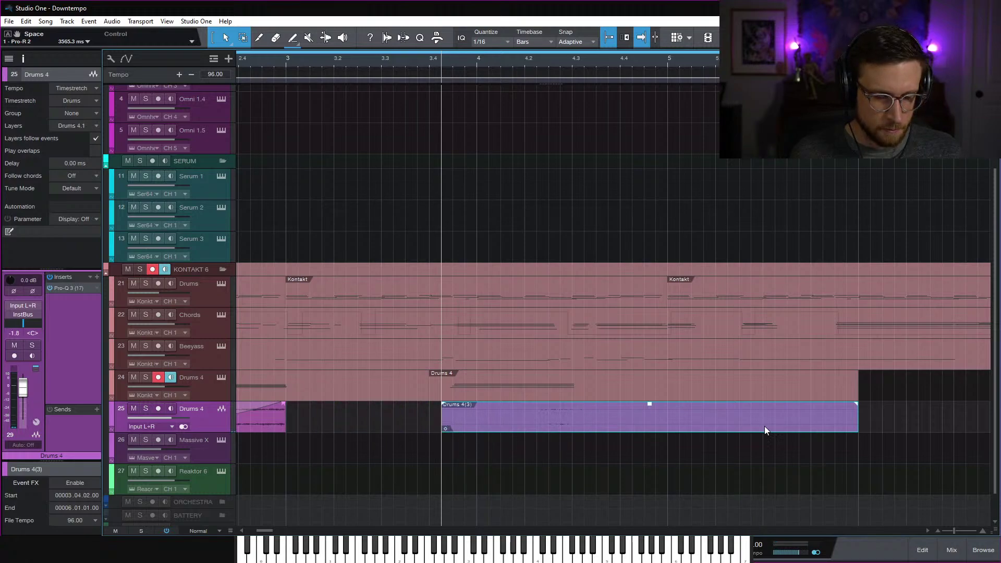
{"action": "left_click_drag", "start_coordinate": [856, 416], "coordinate": [667, 424]}
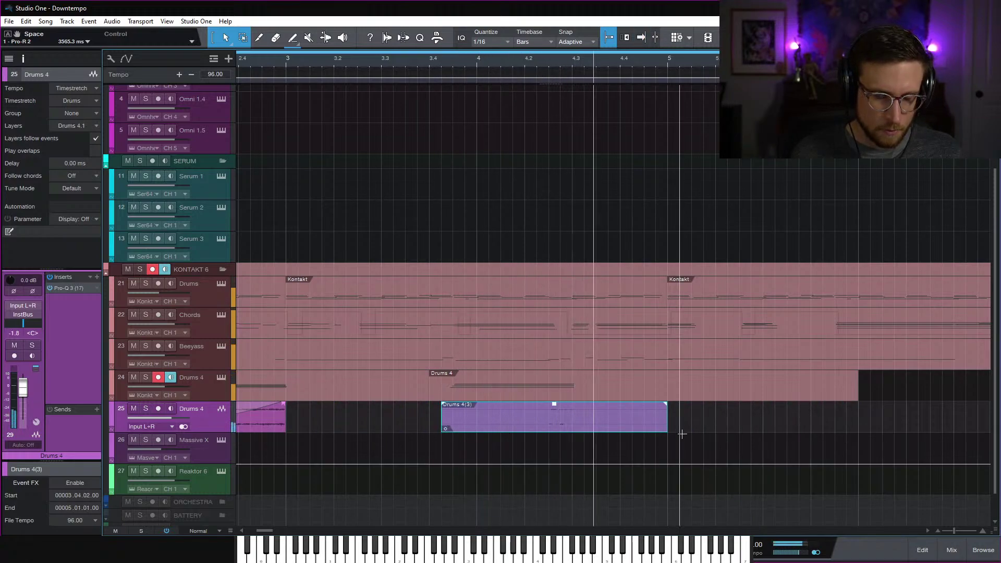
Play the retrimmed Drums 4 audio clip within the mix, then replay the whole loop
{"action": "key", "text": "space"}
{"action": "key", "text": "space"}
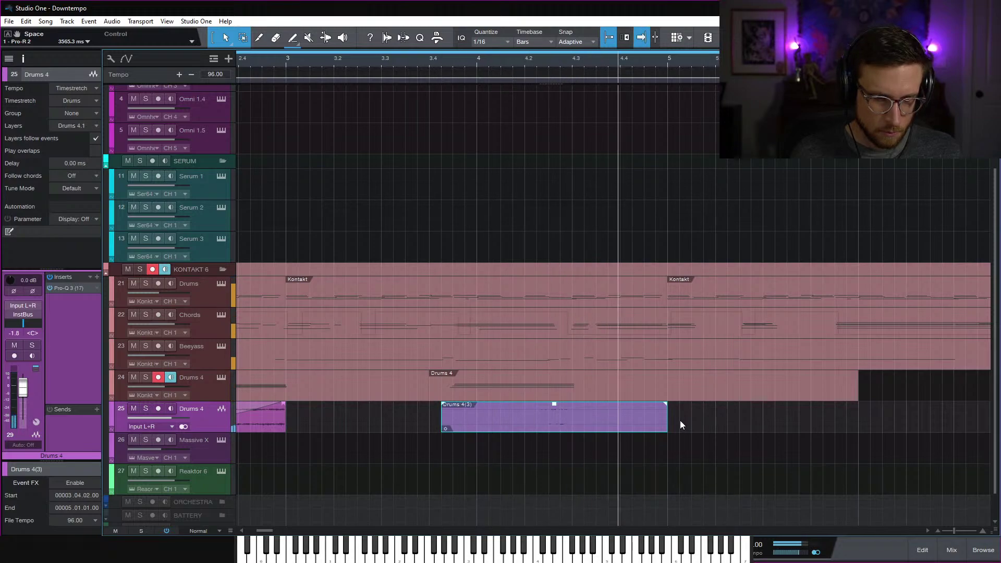
{"action": "left_click", "coordinate": [679, 421]}
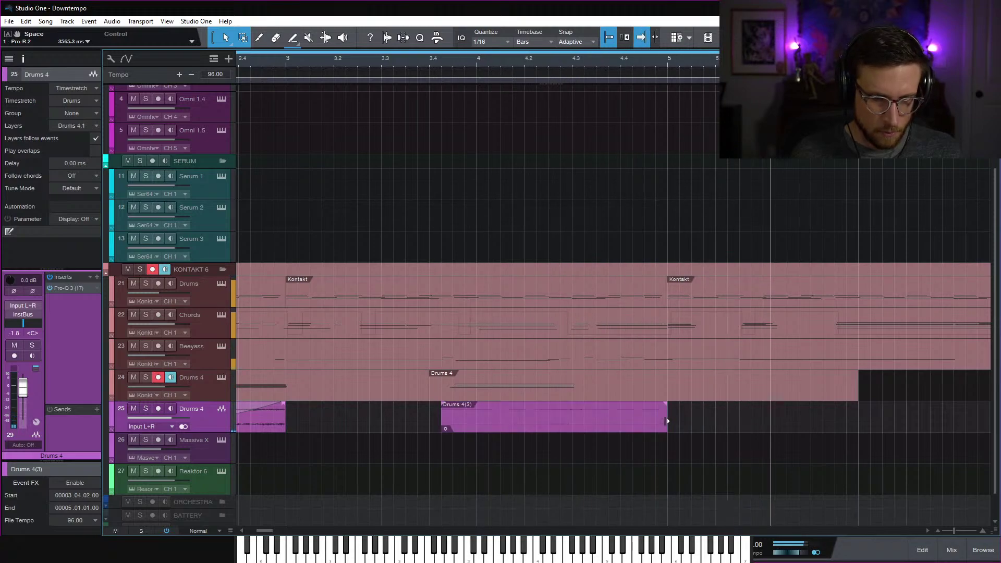
{"action": "key", "text": "space"}
{"action": "key", "text": "z"}
{"action": "key", "text": "space"}
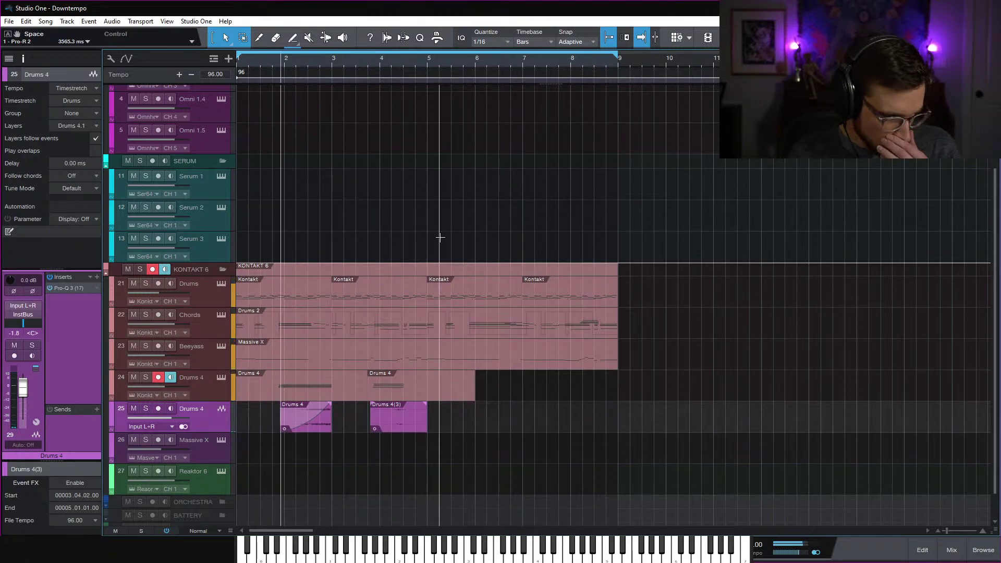
Select the Drums 4 instrument track and lower its volume to -16.3 dB
{"action": "left_click", "coordinate": [233, 387]}
{"action": "key", "text": "space"}
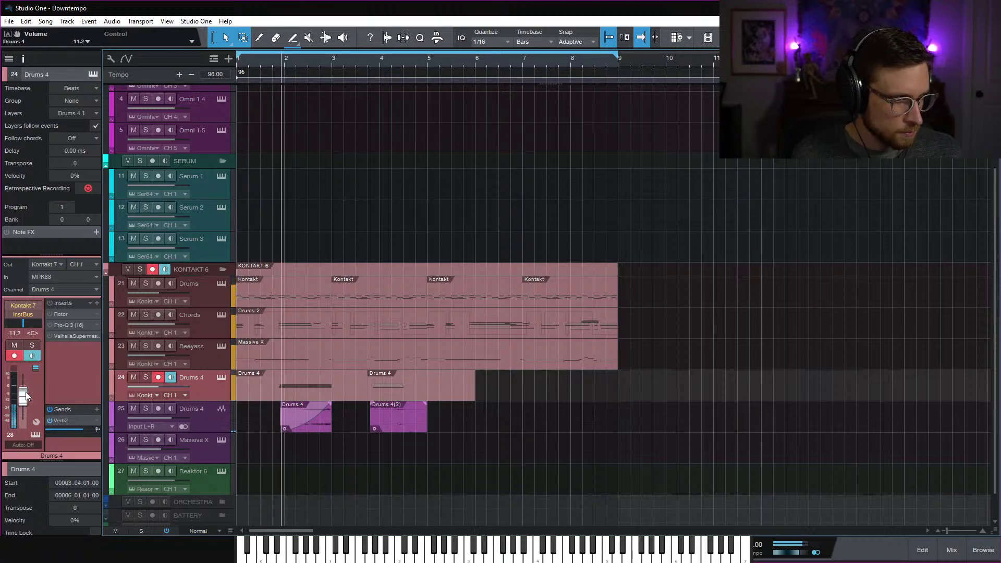
{"action": "scroll", "coordinate": [26, 393], "scroll_direction": "down", "scroll_amount": 1}
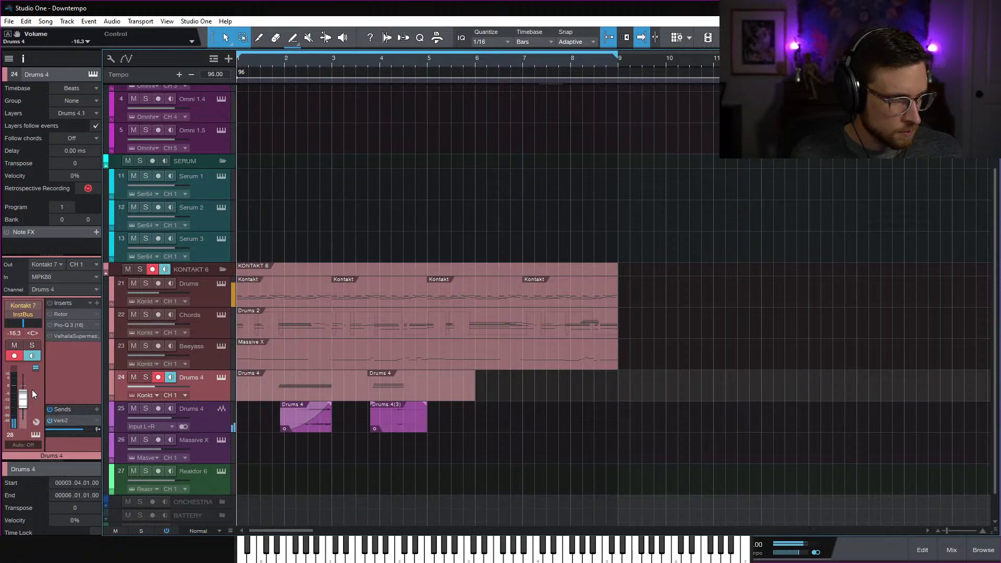
Insert the ANIMATE plug-in on the Drums 4 instrument track and load its Super-Wide preset
{"action": "left_click", "coordinate": [97, 303]}
{"action": "type", "text": "animate"}
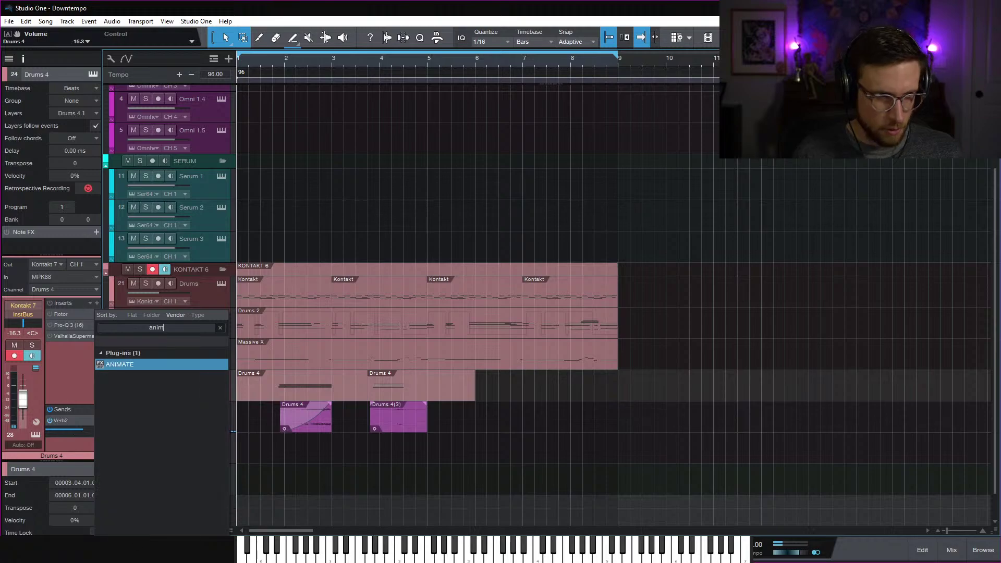
{"action": "key", "text": "Return"}
{"action": "left_click", "coordinate": [316, 431]}
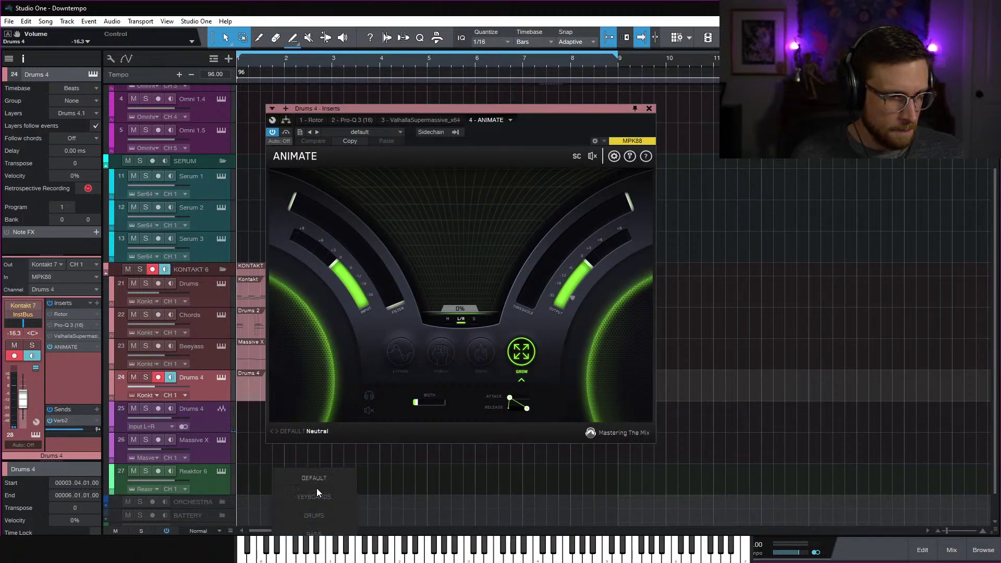
{"action": "left_click", "coordinate": [425, 533]}
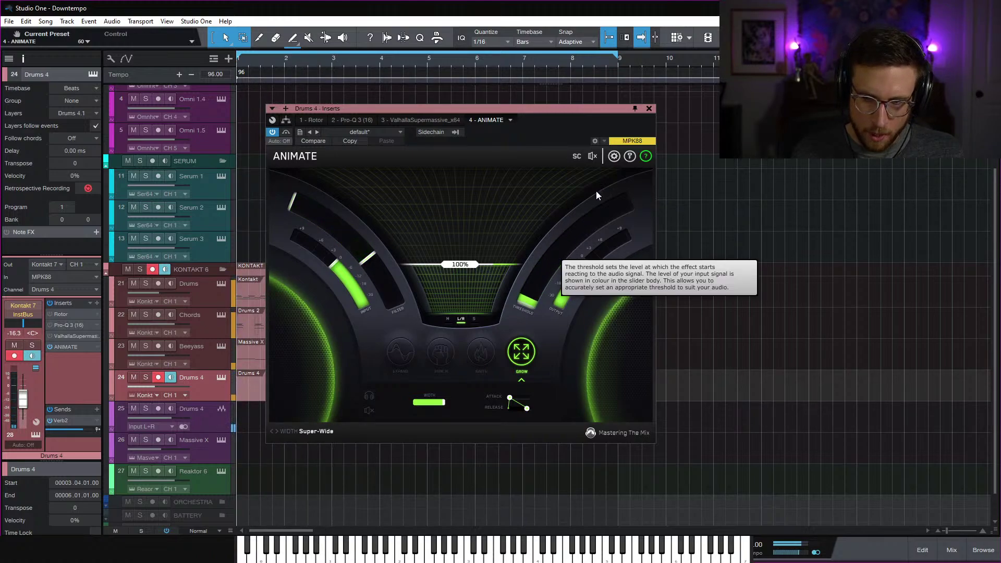
{"action": "left_click", "coordinate": [649, 108]}
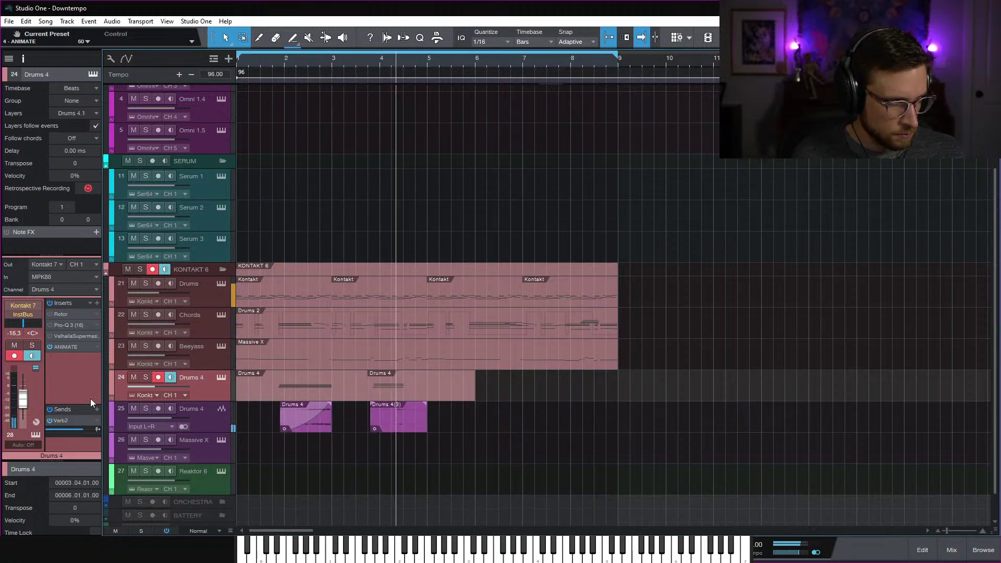
Adjust the Drums 4 instrument track's volume during playback, settling at -12.2 dB
{"action": "left_click_drag", "start_coordinate": [23, 400], "coordinate": [21, 396]}
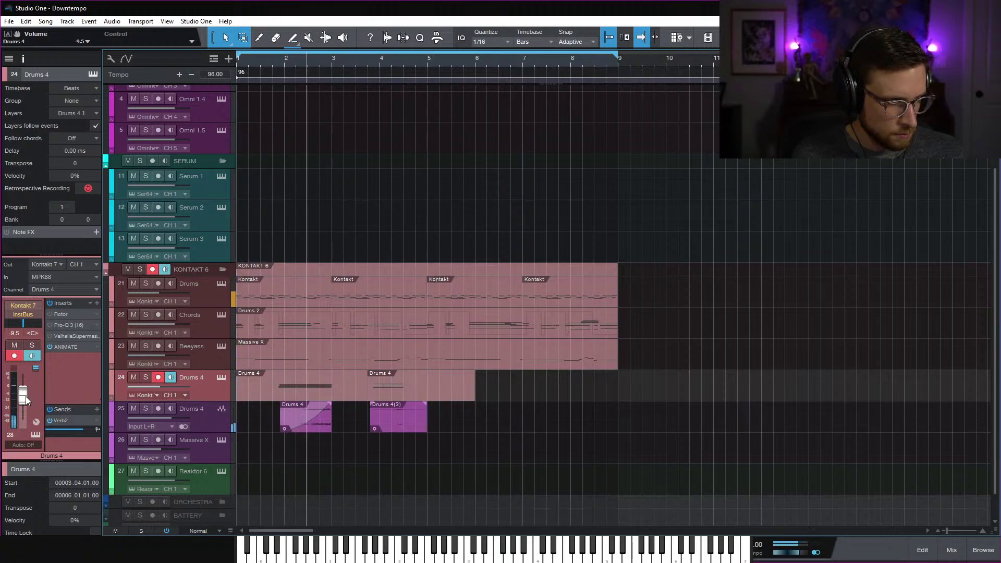
{"action": "left_click_drag", "start_coordinate": [26, 396], "coordinate": [24, 399]}
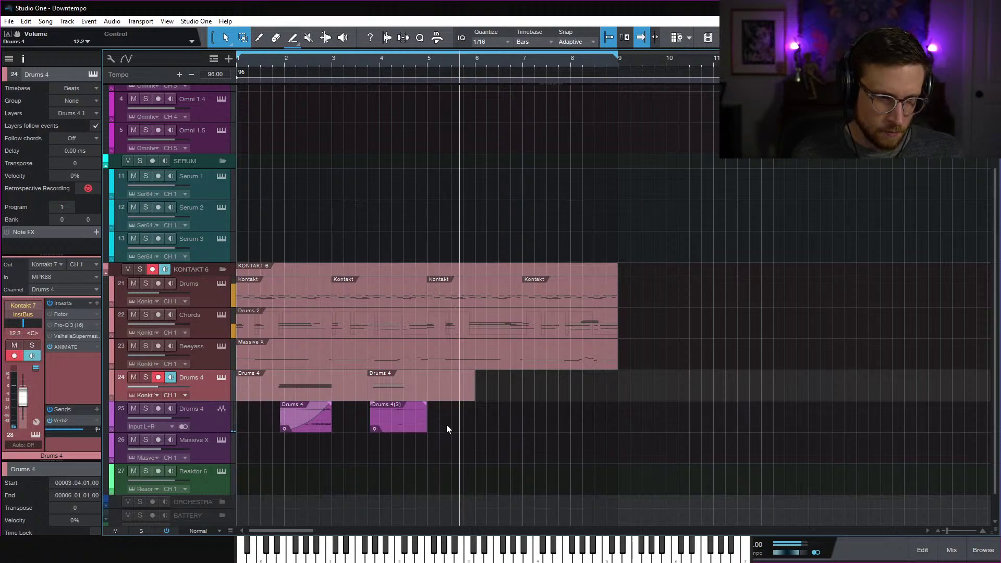
{"action": "key", "text": "space"}
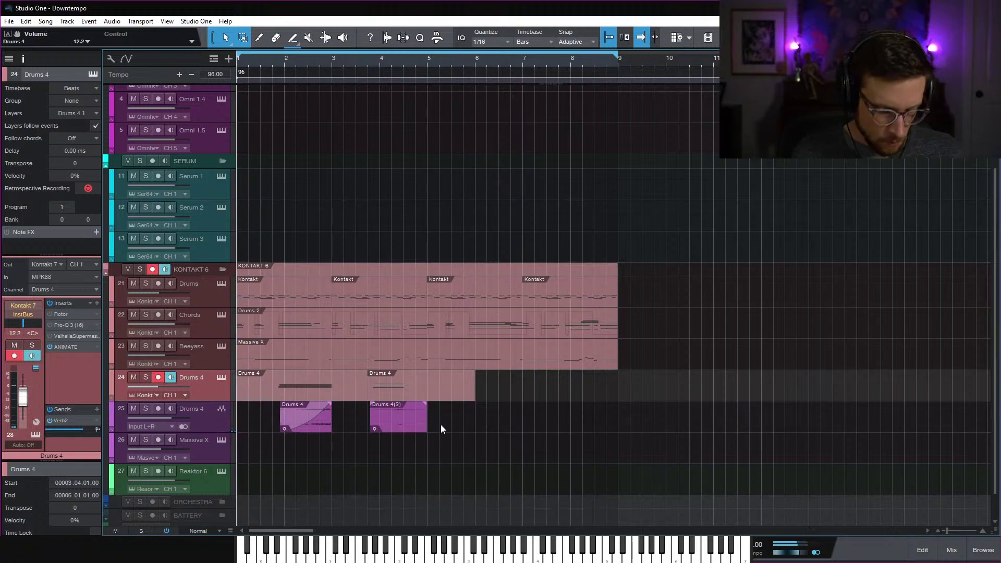
Play the loop to check both Drums 4 audio clips against the other parts up to bar 5
{"action": "left_click", "coordinate": [417, 423]}
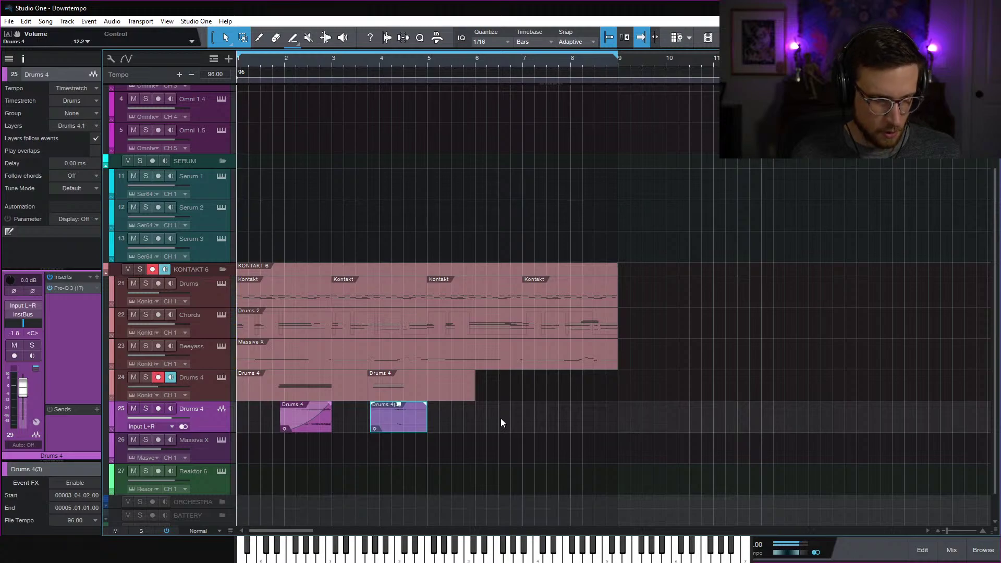
{"action": "key", "text": "space"}
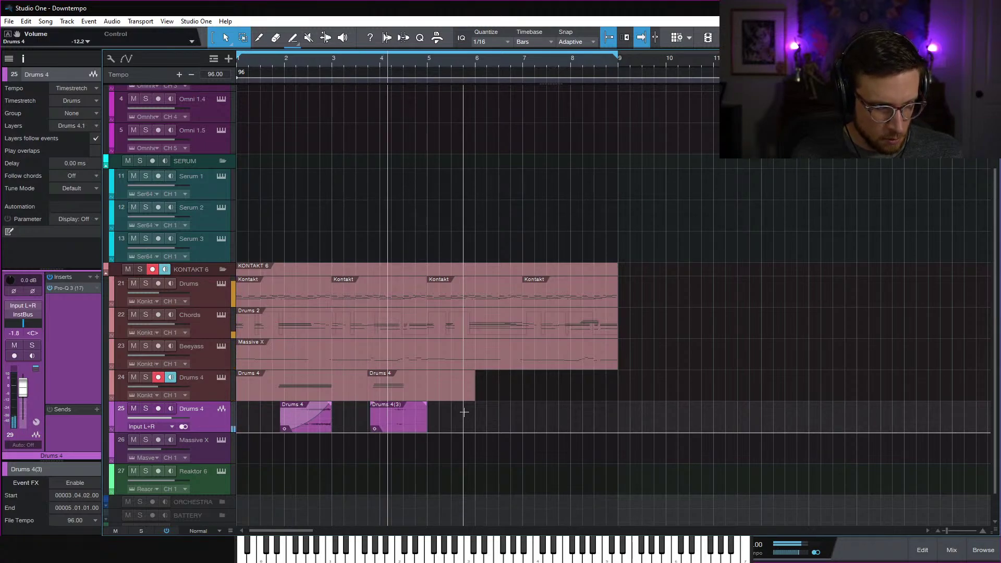
{"action": "left_click_drag", "start_coordinate": [349, 64], "coordinate": [469, 134]}
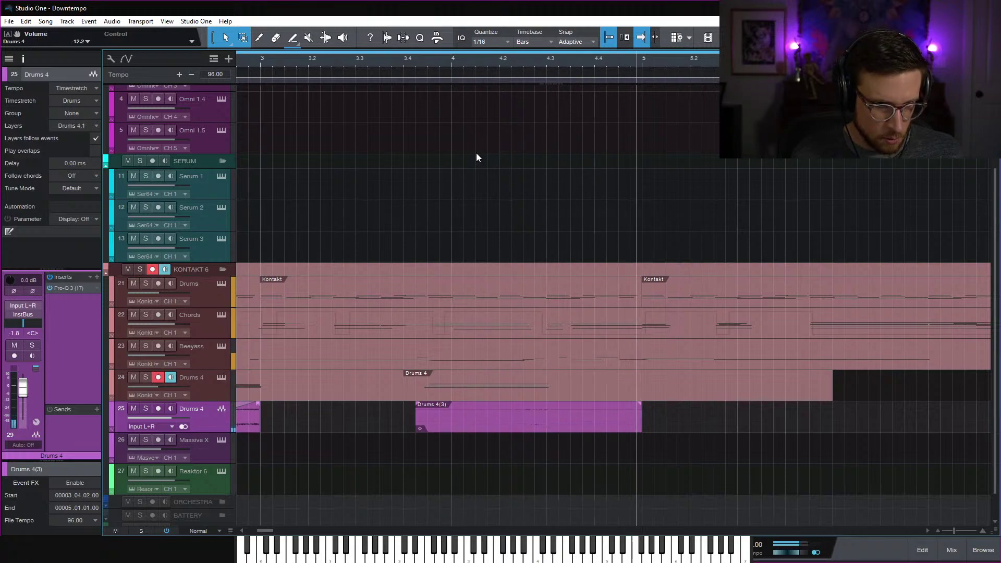
{"action": "key", "text": "space"}
{"action": "key", "text": "w"}
{"action": "key", "text": "w"}
{"action": "key", "text": "w"}
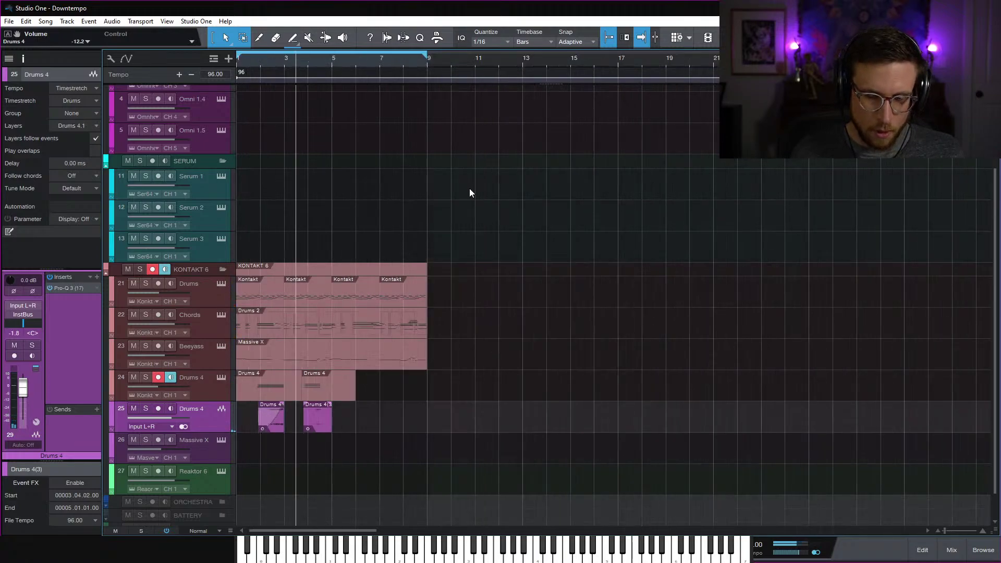
Insert the Autofilter effect on the Drums 4 audio track, after Pro-Q 3
{"action": "left_click", "coordinate": [97, 277]}
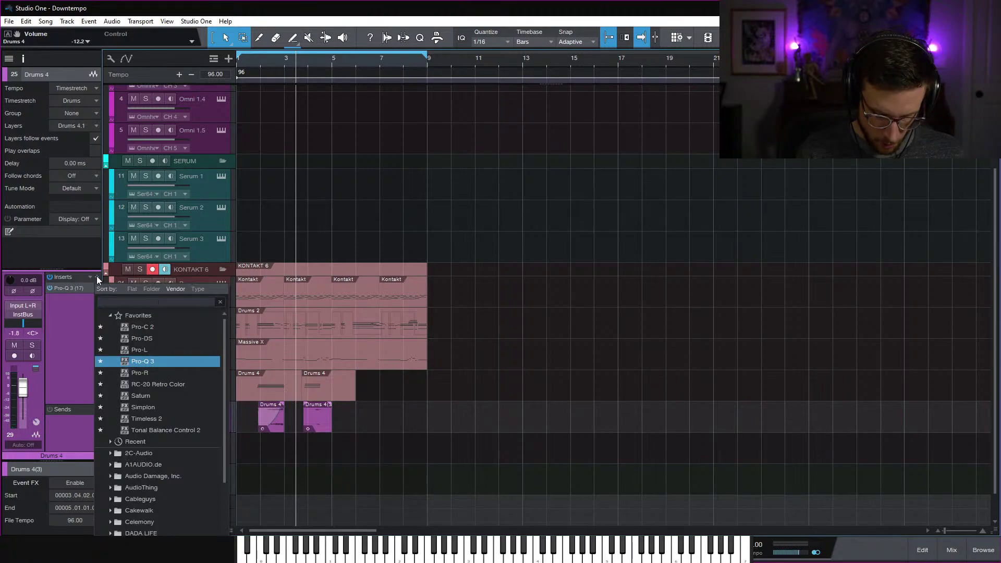
{"action": "type", "text": "xtre"}
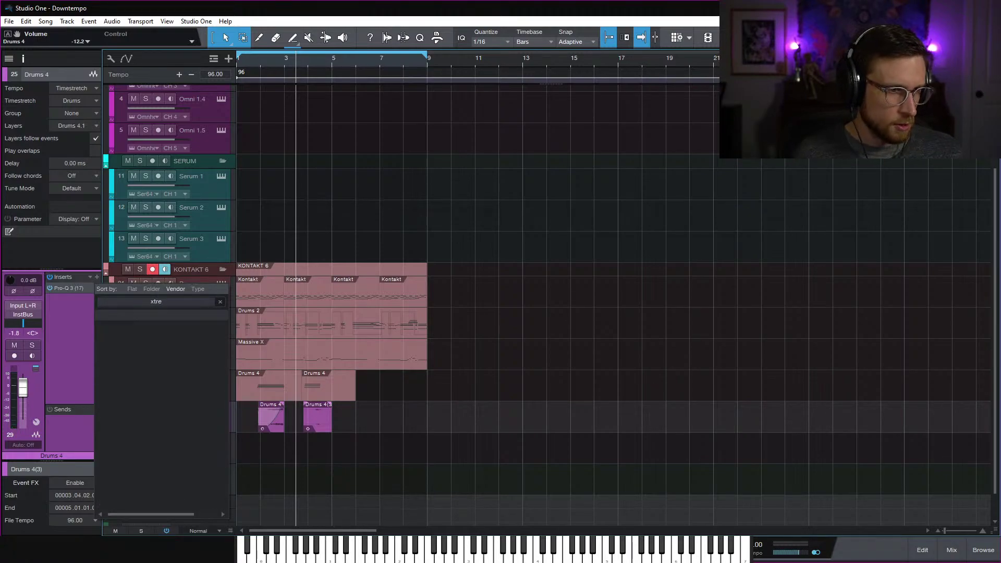
{"action": "type", "text": "aut"}
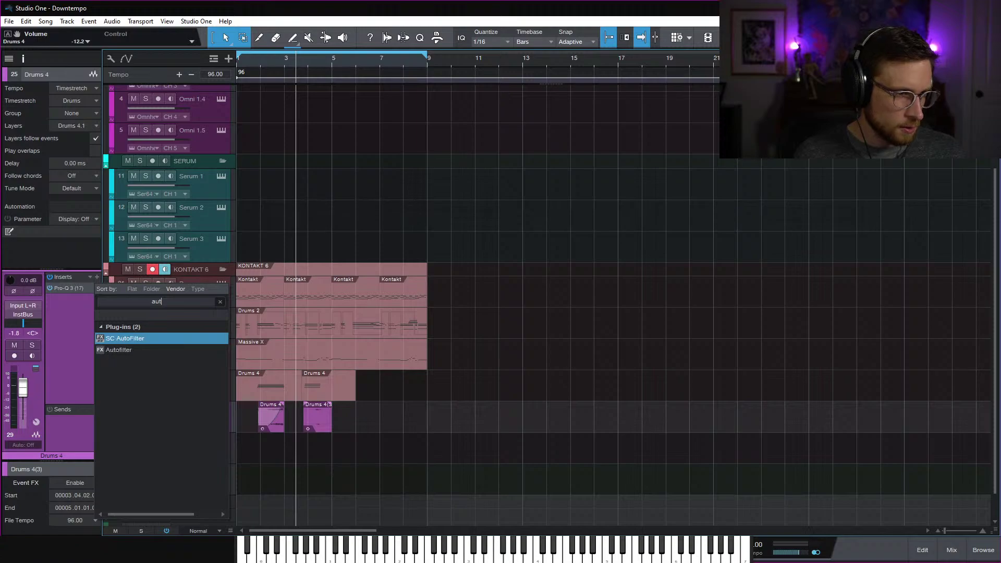
{"action": "left_click", "coordinate": [118, 349]}
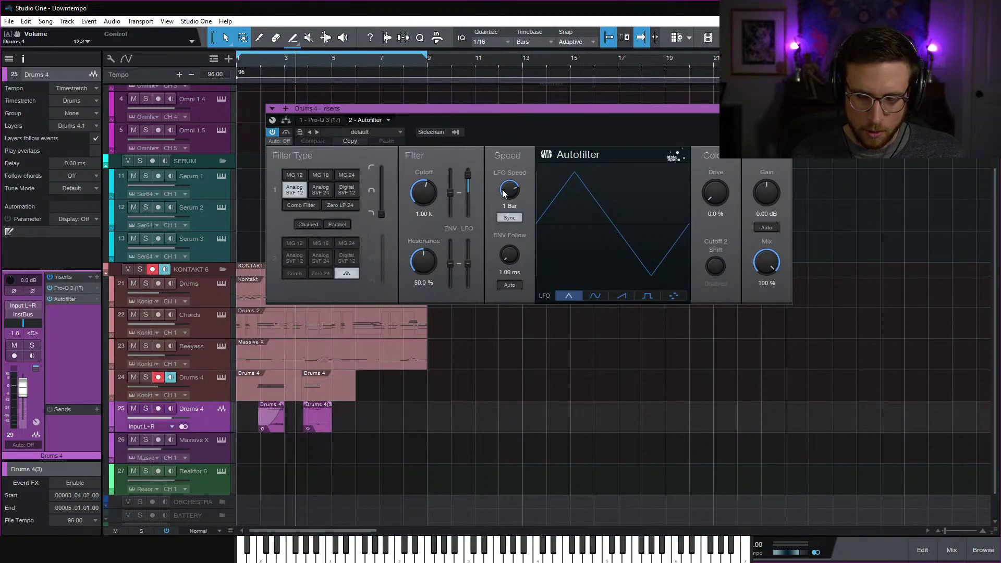
{"action": "left_click_drag", "start_coordinate": [373, 107], "coordinate": [478, 99]}
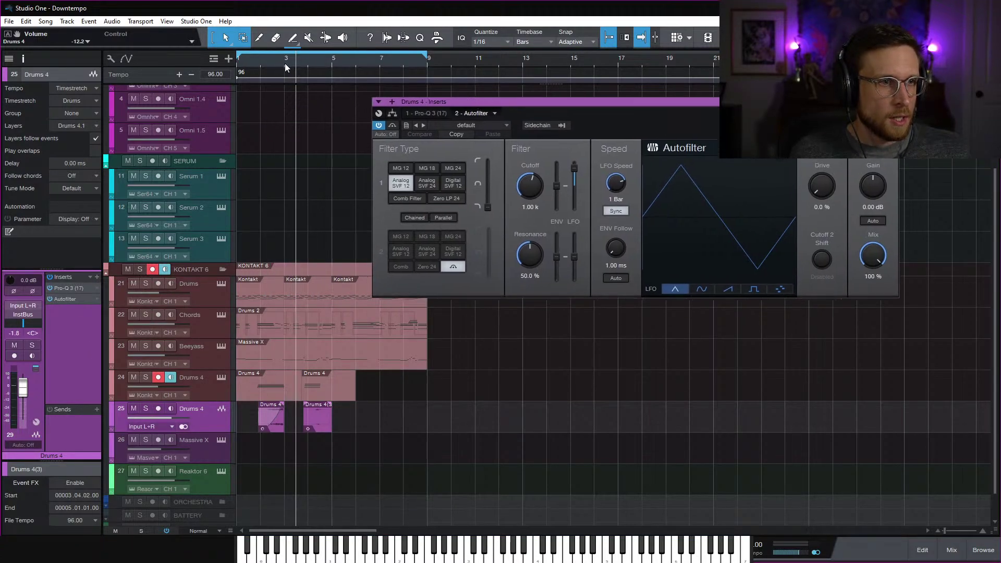
Move the playback position to bar 2 and load the Dancer is a Rhythm 1 preset in Autofilter
{"action": "left_click", "coordinate": [262, 62]}
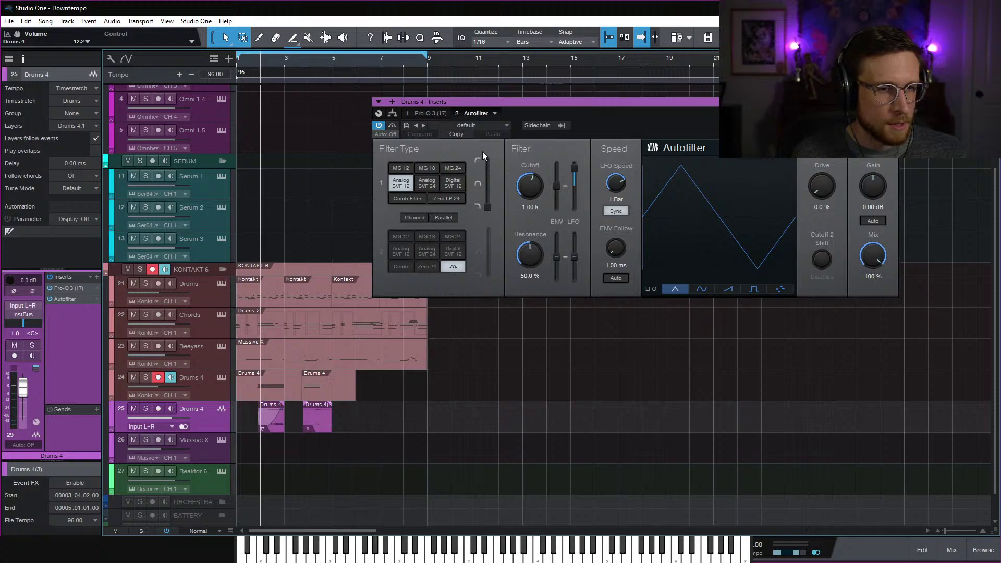
{"action": "left_click", "coordinate": [491, 128]}
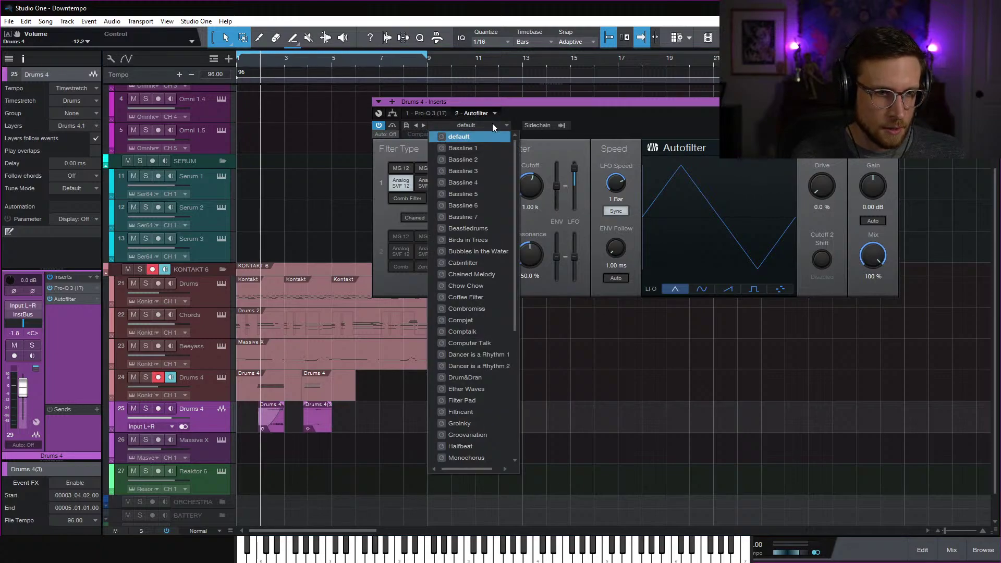
{"action": "left_click", "coordinate": [585, 147]}
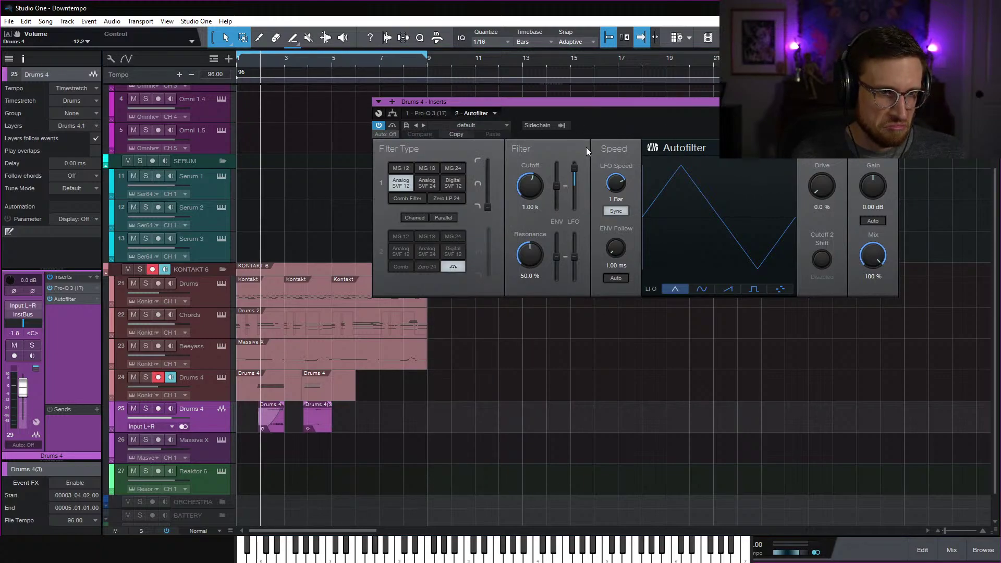
{"action": "left_click", "coordinate": [508, 124]}
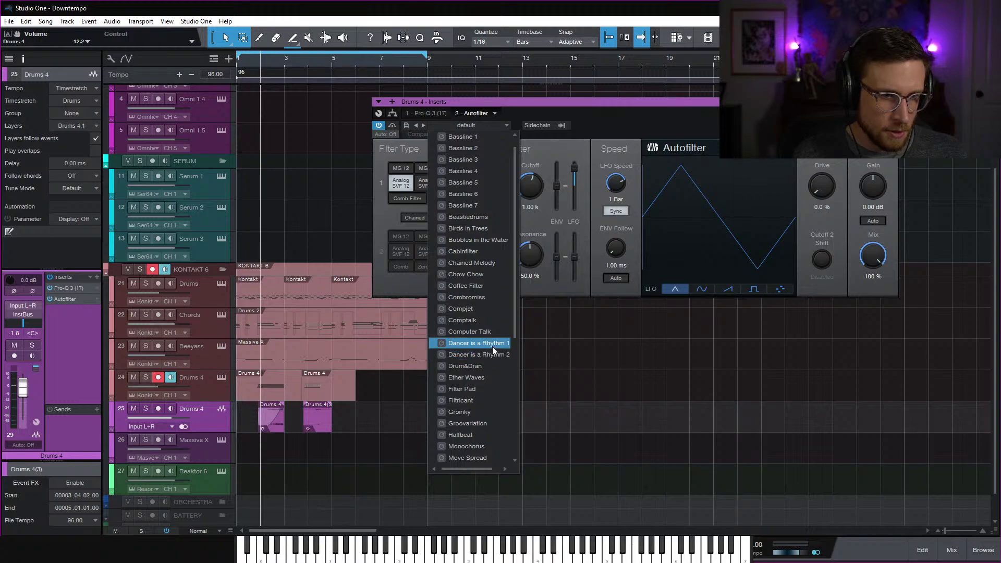
{"action": "left_click", "coordinate": [492, 346]}
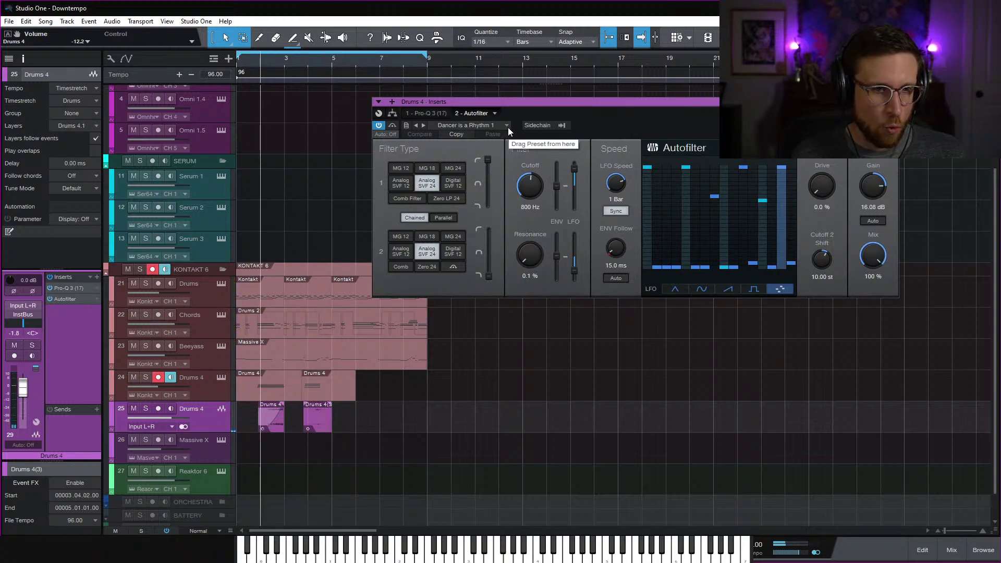
Audition the Autofilter presets Dancer is a Rhythm 2, Drum&Dran and Filter Pad, ending on Filtricant, and close the effect window
{"action": "left_click", "coordinate": [422, 125]}
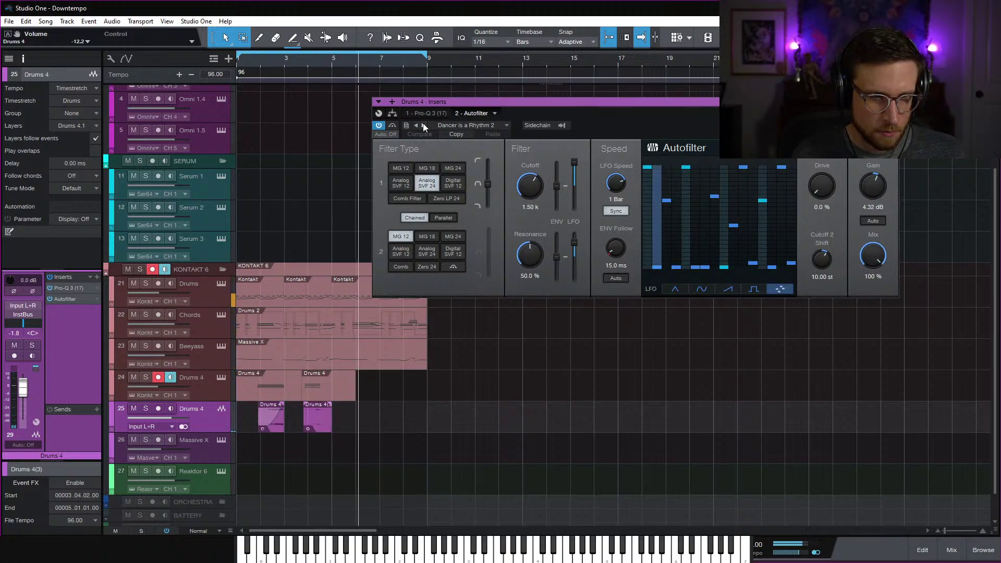
{"action": "left_click", "coordinate": [424, 125]}
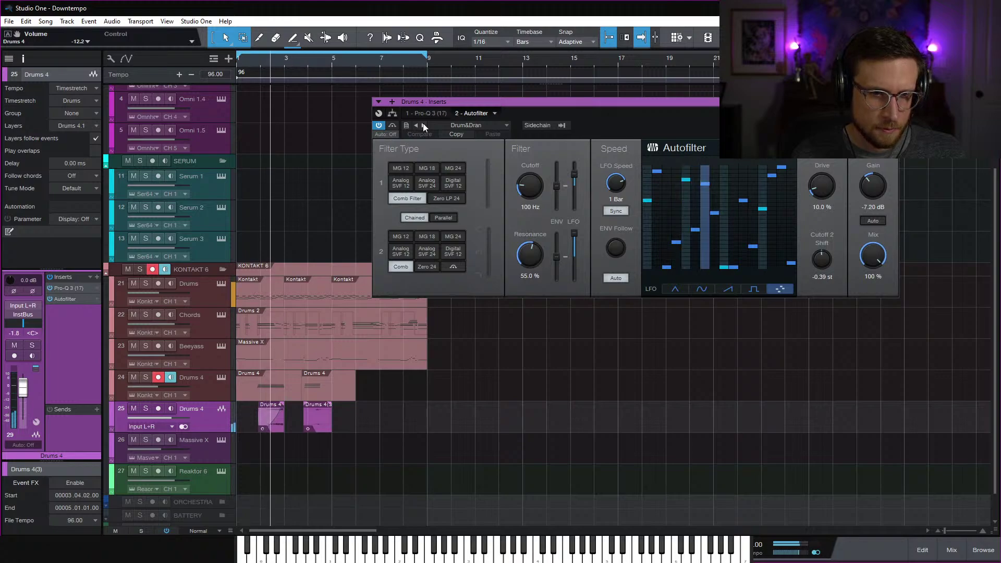
{"action": "left_click", "coordinate": [424, 125]}
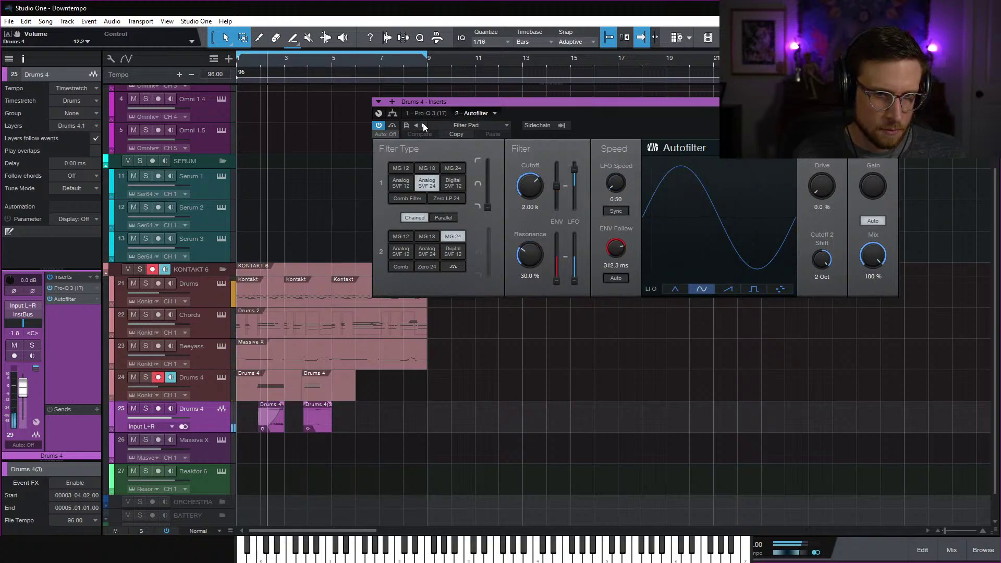
{"action": "left_click", "coordinate": [423, 125]}
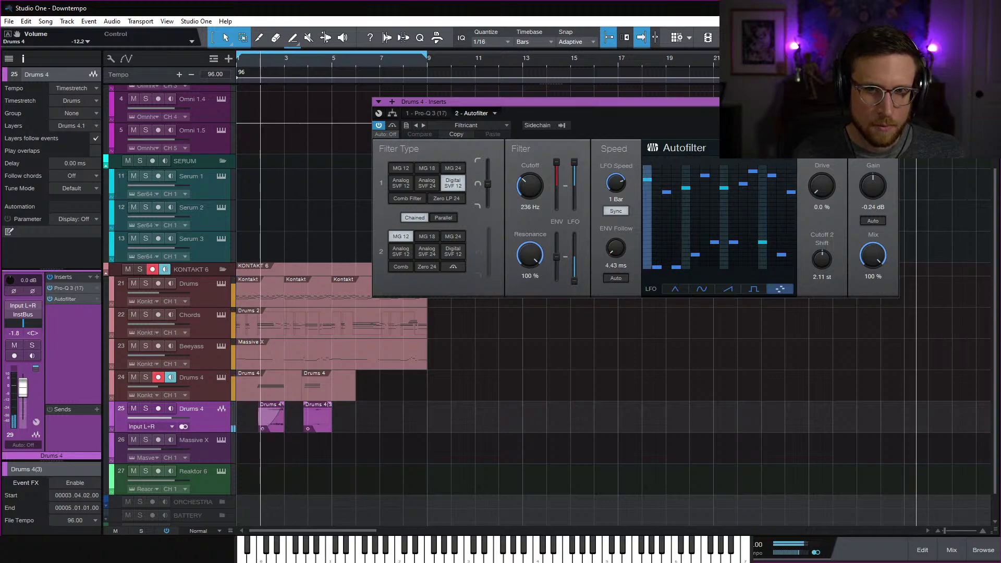
{"action": "left_click", "coordinate": [892, 101]}
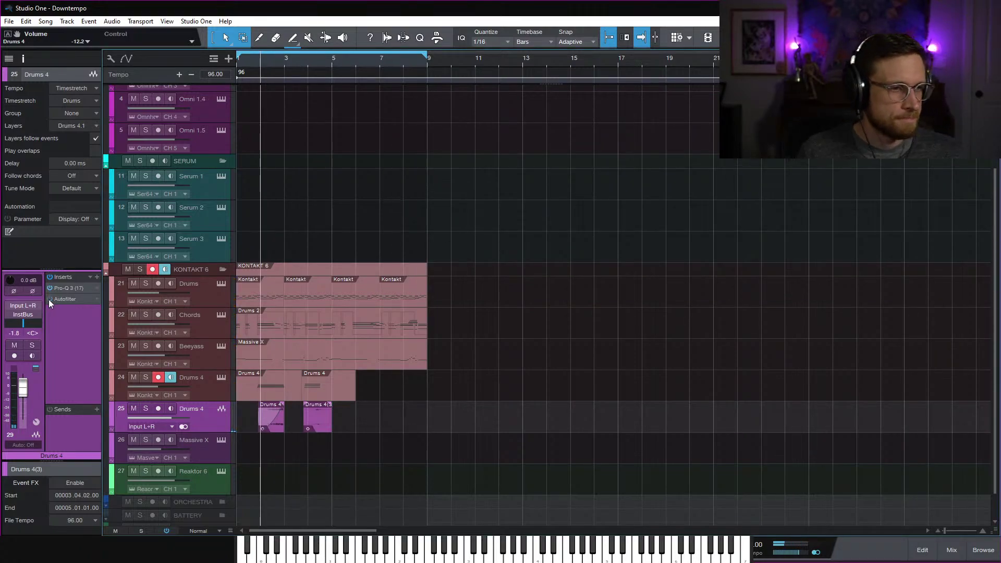
Bounce the first Drums 4 audio clip to a new event and trim its start to 1.4.3
{"action": "key", "text": "e"}
{"action": "key", "text": "e"}
{"action": "key", "text": "e"}
{"action": "key", "text": "e"}
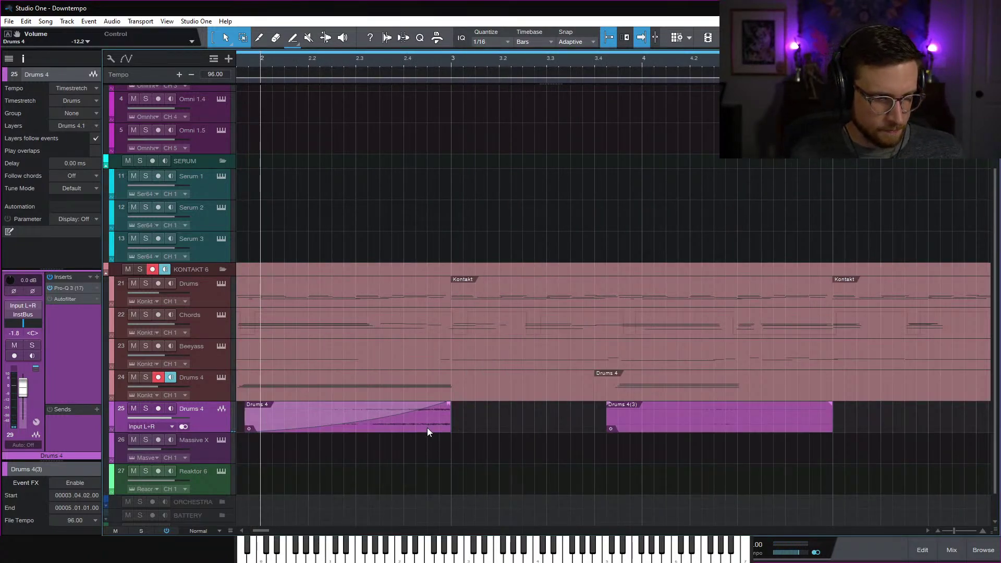
{"action": "left_click", "coordinate": [412, 421]}
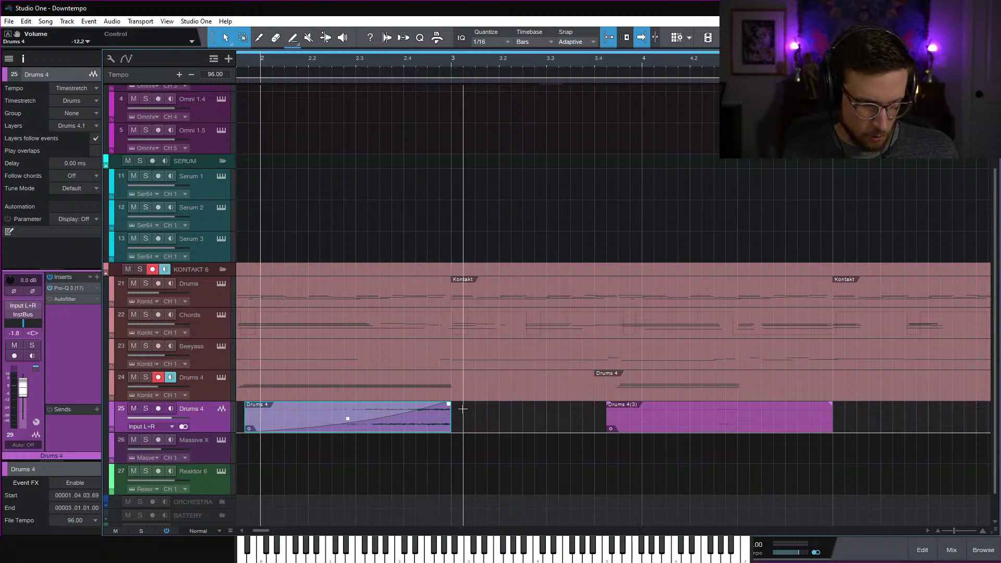
{"action": "key", "text": "ctrl+b"}
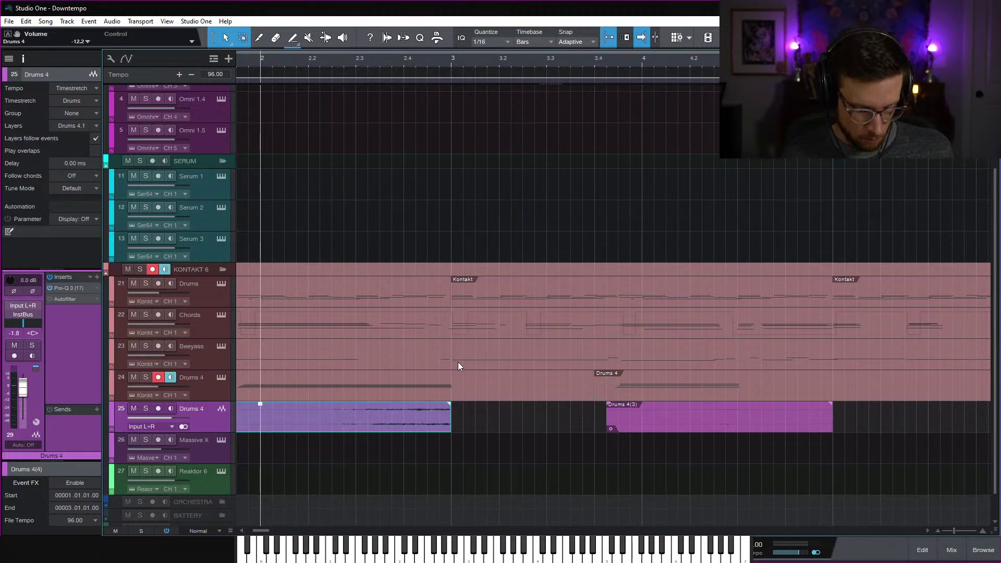
{"action": "scroll", "coordinate": [458, 361], "scroll_direction": "left", "scroll_amount": 3}
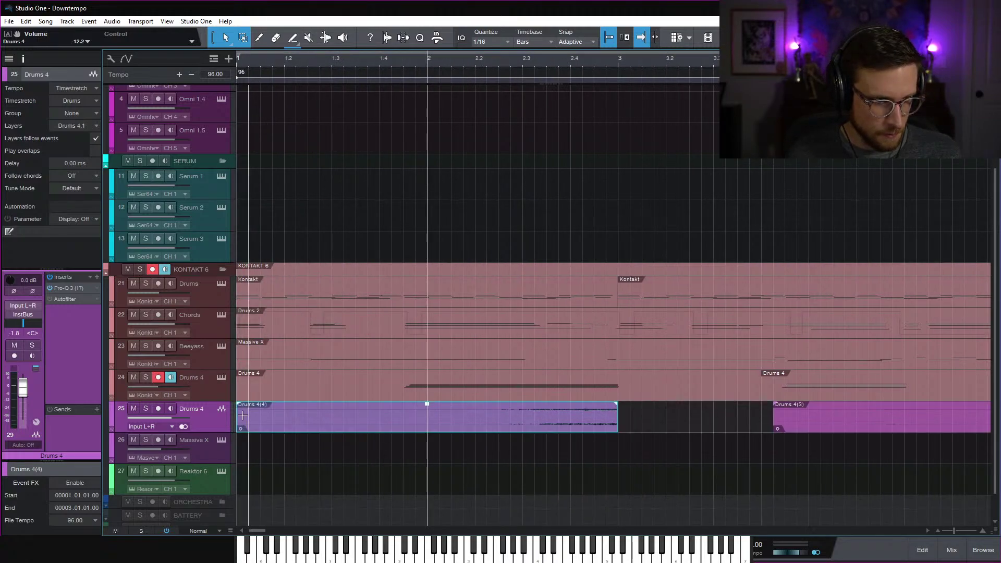
{"action": "left_click_drag", "start_coordinate": [238, 417], "coordinate": [420, 427]}
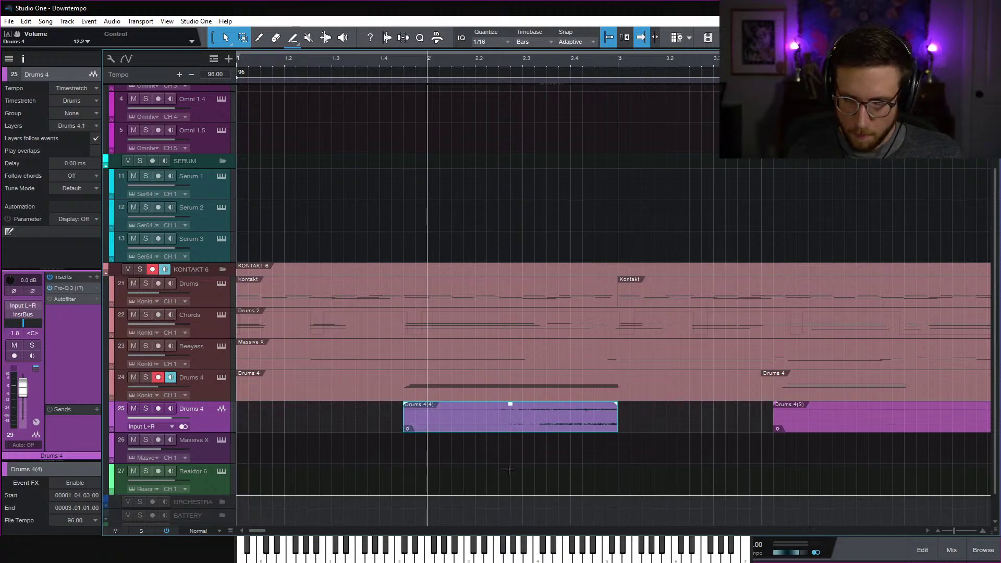
Duplicate the Drums 4 audio track without its clips and split the bounced clip on Drums 4 at the 1/16 grid
{"action": "right_click", "coordinate": [220, 423]}
{"action": "left_click", "coordinate": [277, 484]}
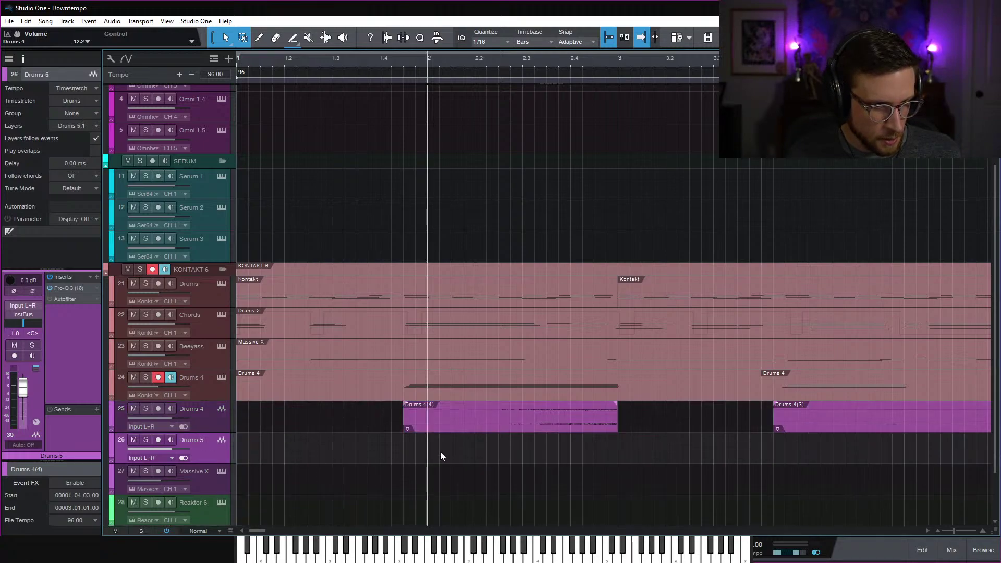
{"action": "left_click", "coordinate": [515, 421]}
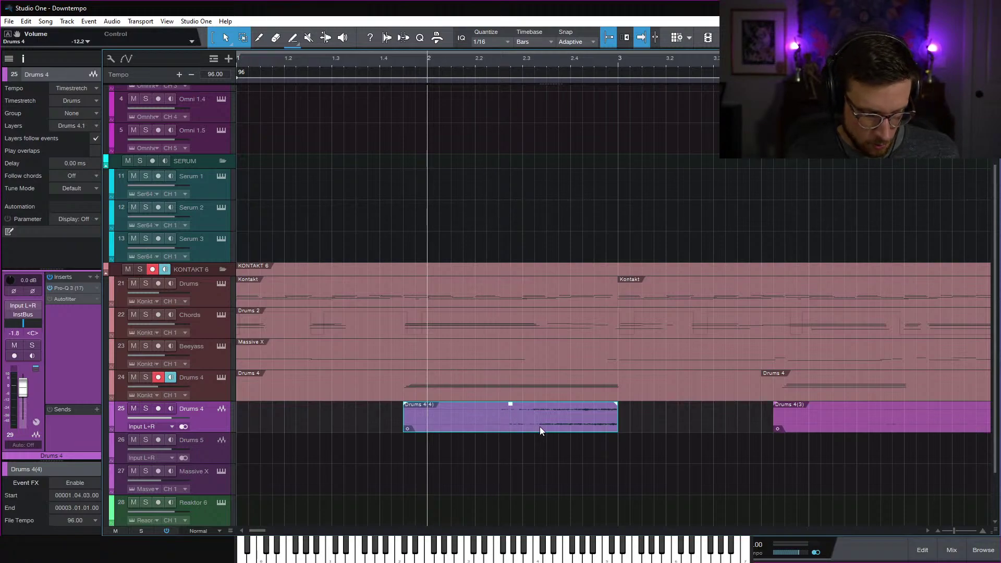
{"action": "left_click", "coordinate": [566, 446]}
{"action": "key", "text": "e"}
{"action": "left_click", "coordinate": [603, 427]}
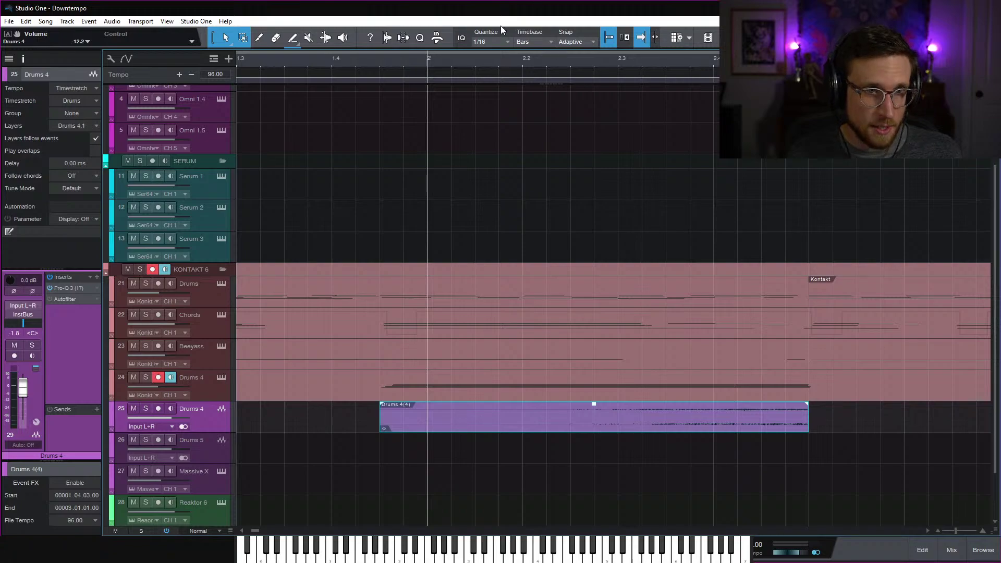
{"action": "right_click", "coordinate": [646, 427]}
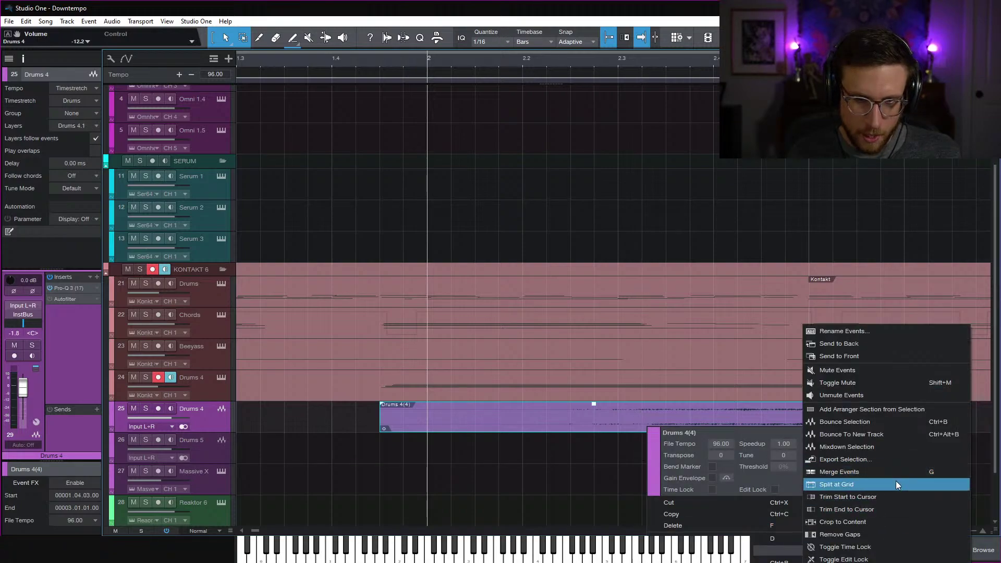
{"action": "left_click", "coordinate": [895, 480]}
{"action": "left_click", "coordinate": [616, 454]}
{"action": "key", "text": "space"}
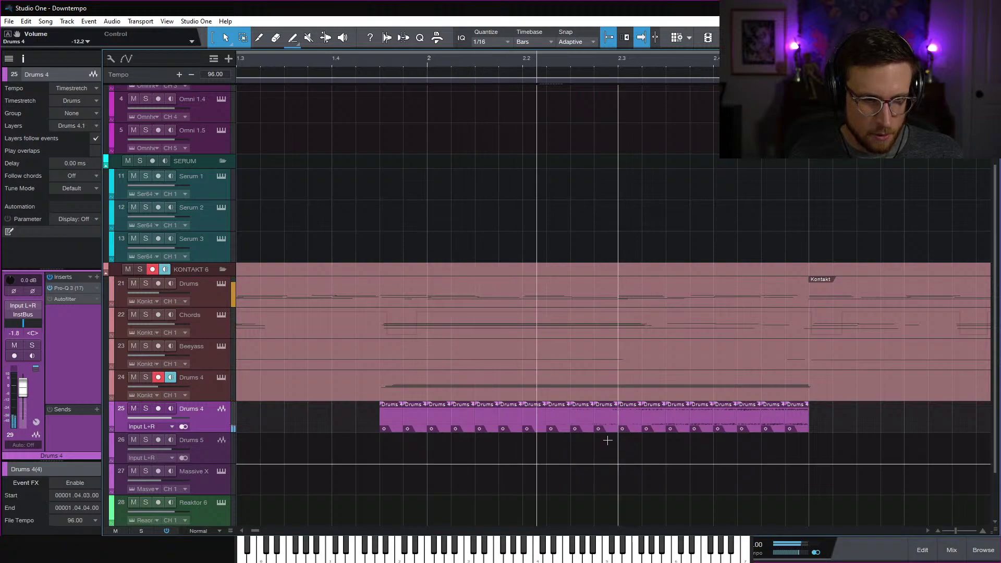
{"action": "key", "text": "space"}
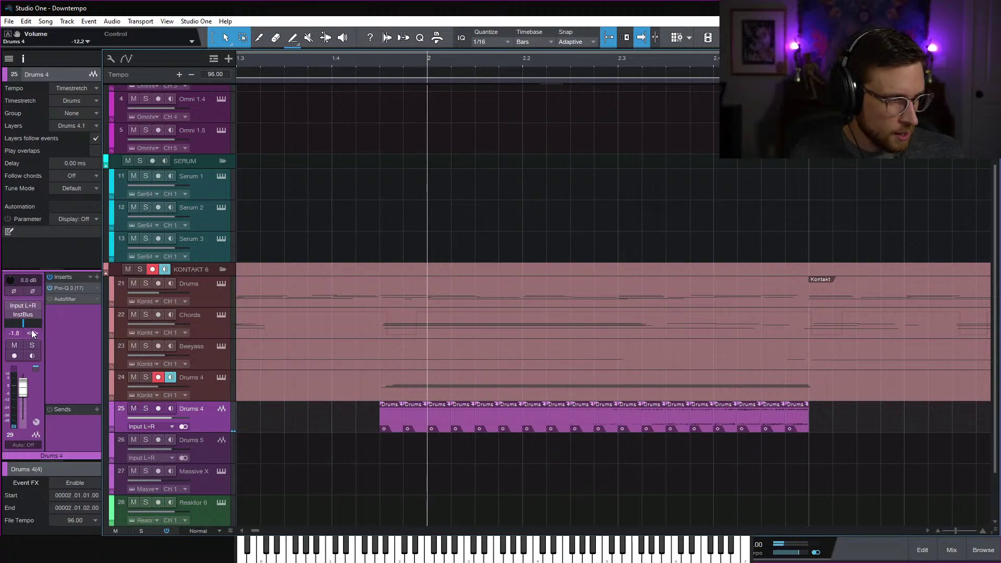
Pan Drums 4 to L81 and Drums 5 to R88, and move selected slices of bar 2 down onto Drums 5
{"action": "left_click", "coordinate": [215, 442]}
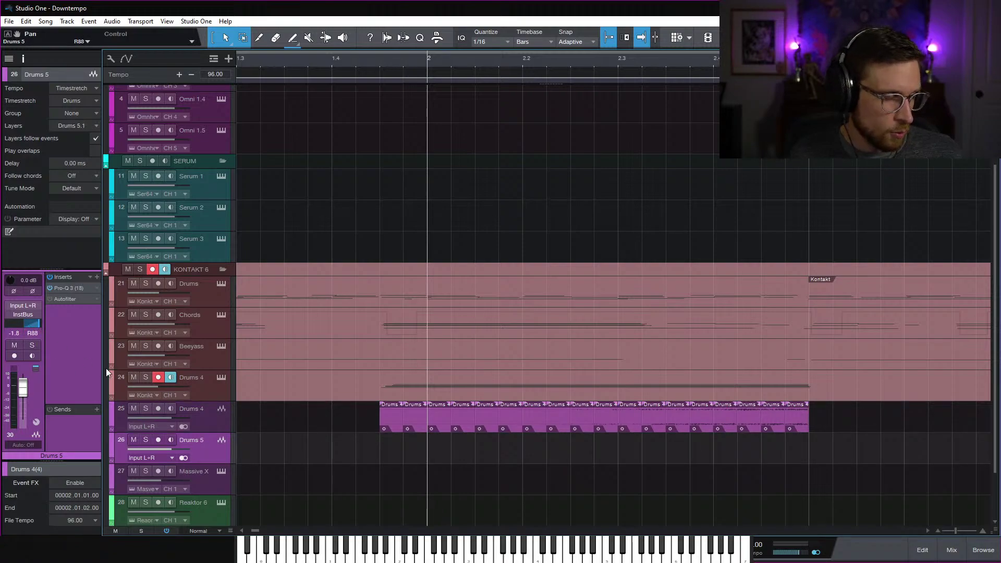
{"action": "left_click_drag", "start_coordinate": [465, 421], "coordinate": [465, 443]}
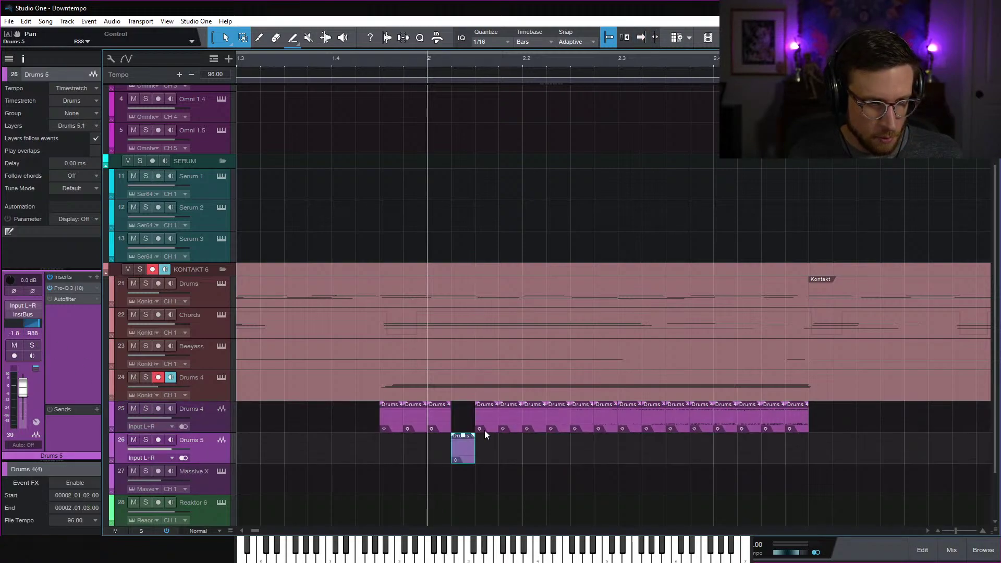
{"action": "left_click_drag", "start_coordinate": [536, 421], "coordinate": [558, 441]}
{"action": "left_click_drag", "start_coordinate": [652, 419], "coordinate": [651, 441]}
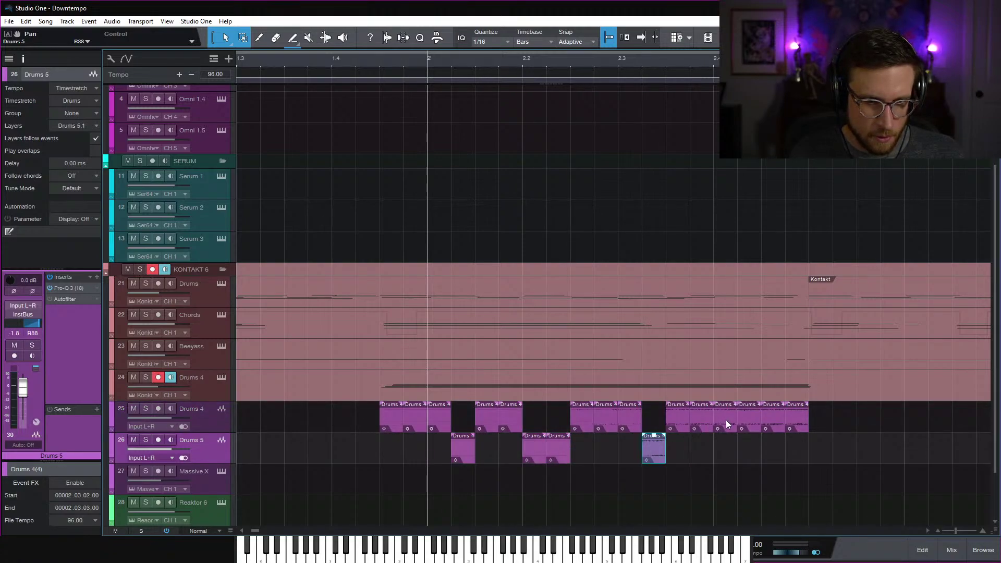
{"action": "left_click_drag", "start_coordinate": [726, 420], "coordinate": [726, 441]}
{"action": "left_click_drag", "start_coordinate": [776, 418], "coordinate": [775, 440]}
During playback, move the slice at 2.3.4 to Drums 5 and the slice at 2.4.1 back to Drums 4
{"action": "key", "text": "space"}
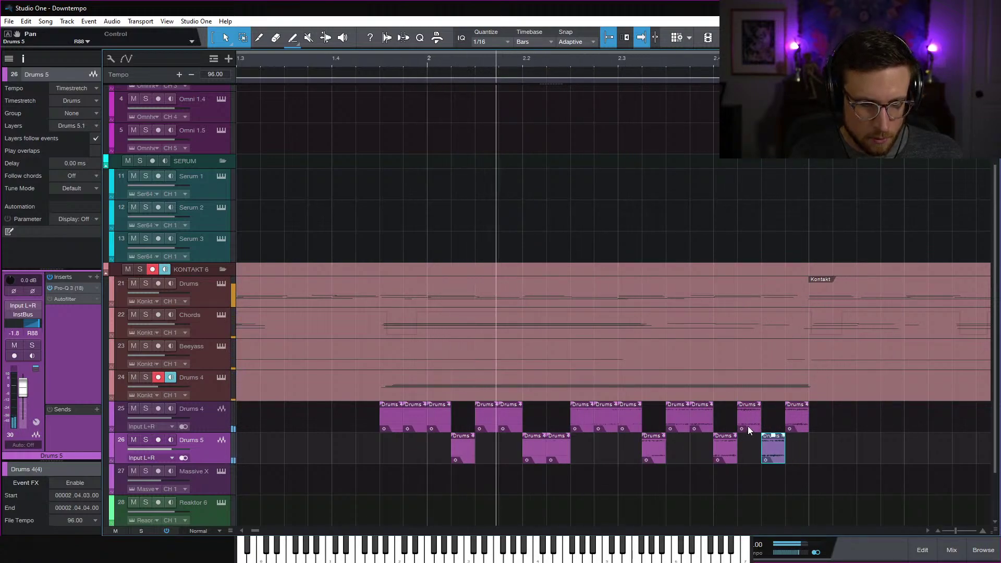
{"action": "left_click", "coordinate": [701, 421]}
{"action": "left_click_drag", "start_coordinate": [700, 420], "coordinate": [729, 420]}
{"action": "key", "text": "space"}
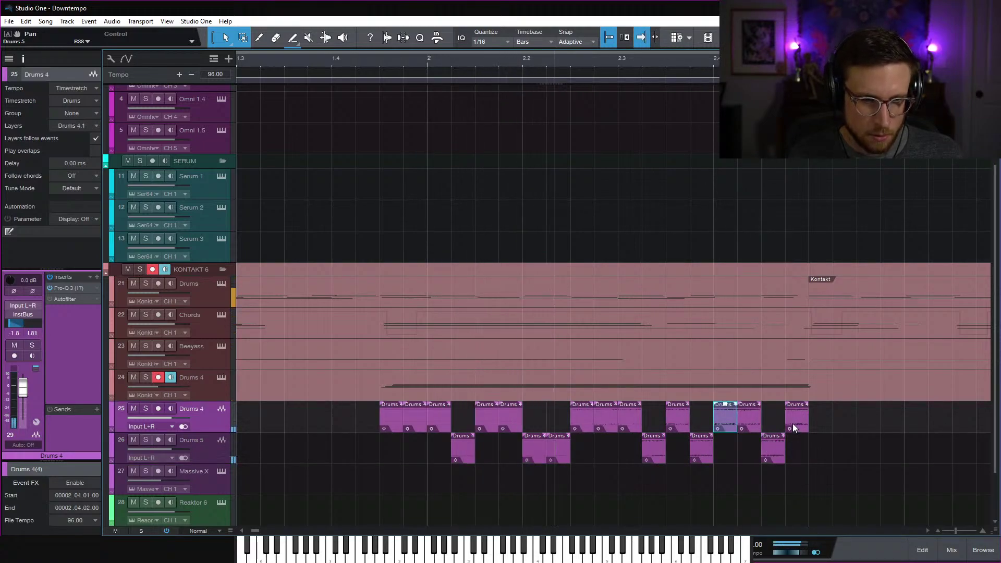
Move the slice at 2.3.1 to Drums 5 and the slice at 2.3.2 back to Drums 4, and play the result
{"action": "key", "text": "space"}
{"action": "left_click_drag", "start_coordinate": [626, 418], "coordinate": [654, 417]}
{"action": "left_click", "coordinate": [660, 447]}
{"action": "key", "text": "space"}
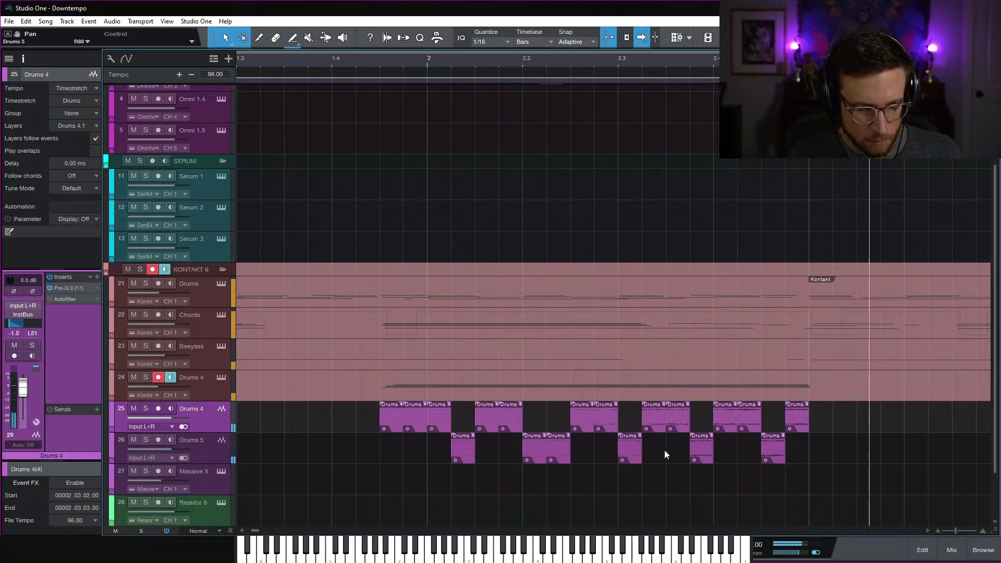
{"action": "key", "text": "space"}
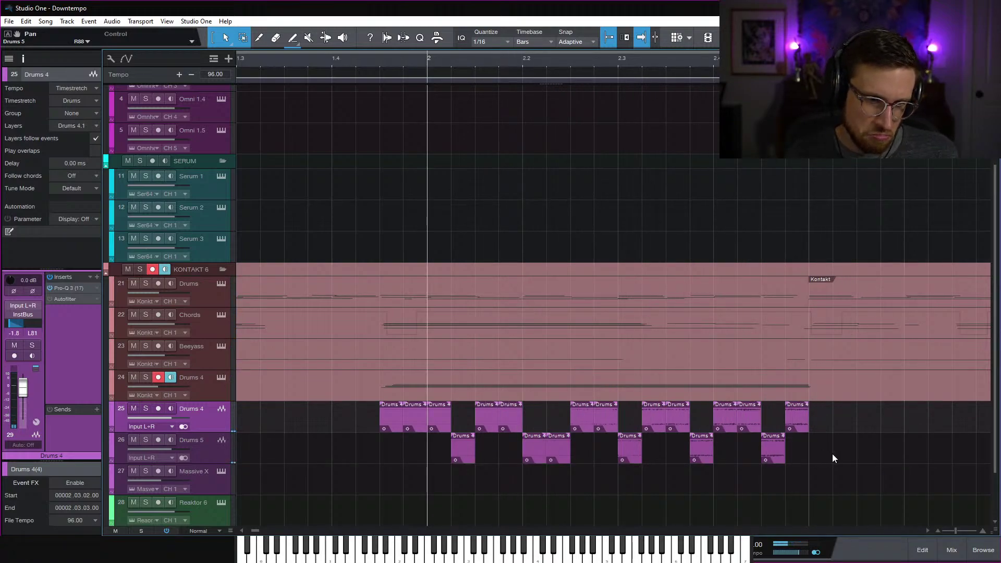
Raise the gain of all slices from 2.1.2 onward to 8.8 dB, give them fade-outs, and play them back
{"action": "left_click_drag", "start_coordinate": [832, 454], "coordinate": [458, 429]}
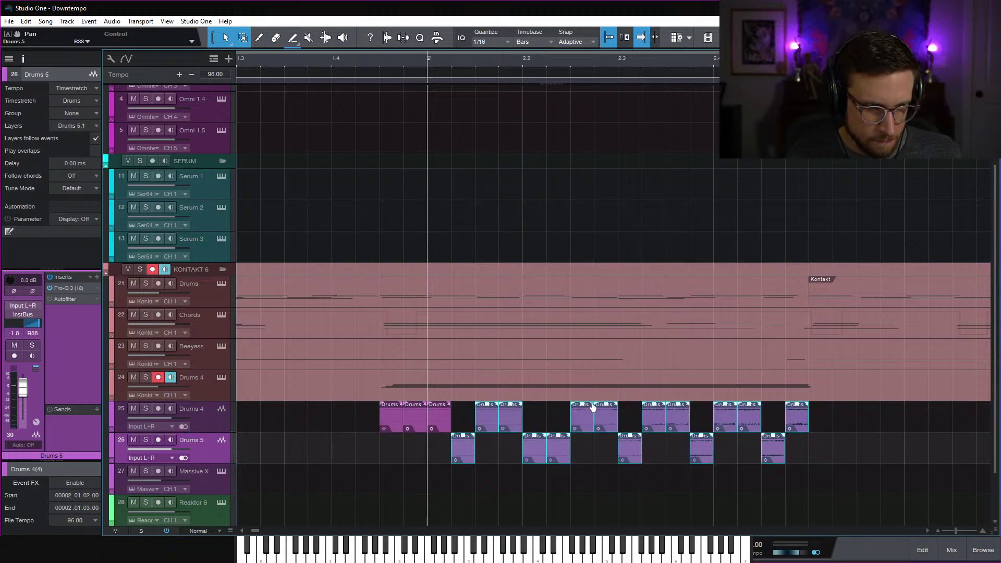
{"action": "key", "text": "space"}
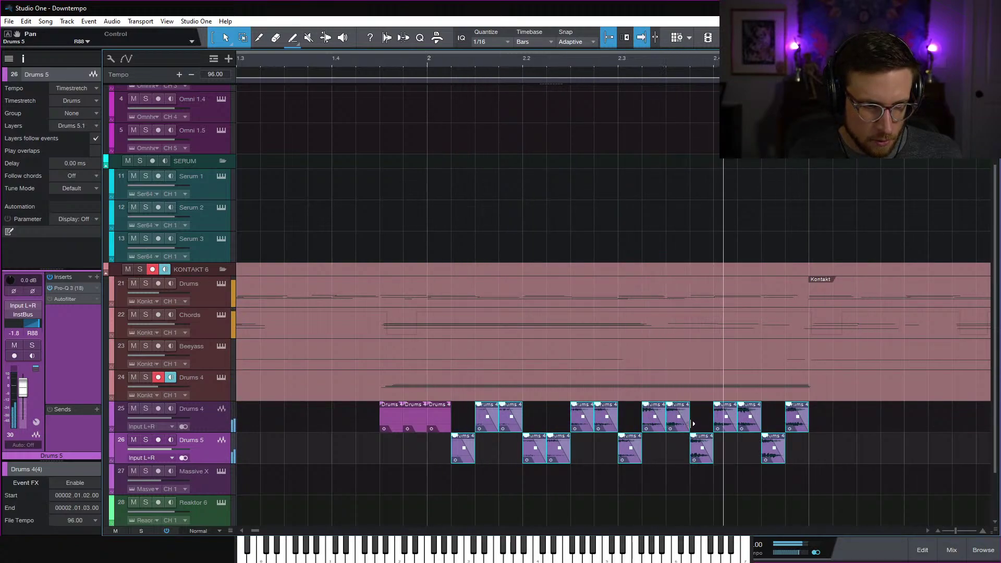
{"action": "key", "text": "space"}
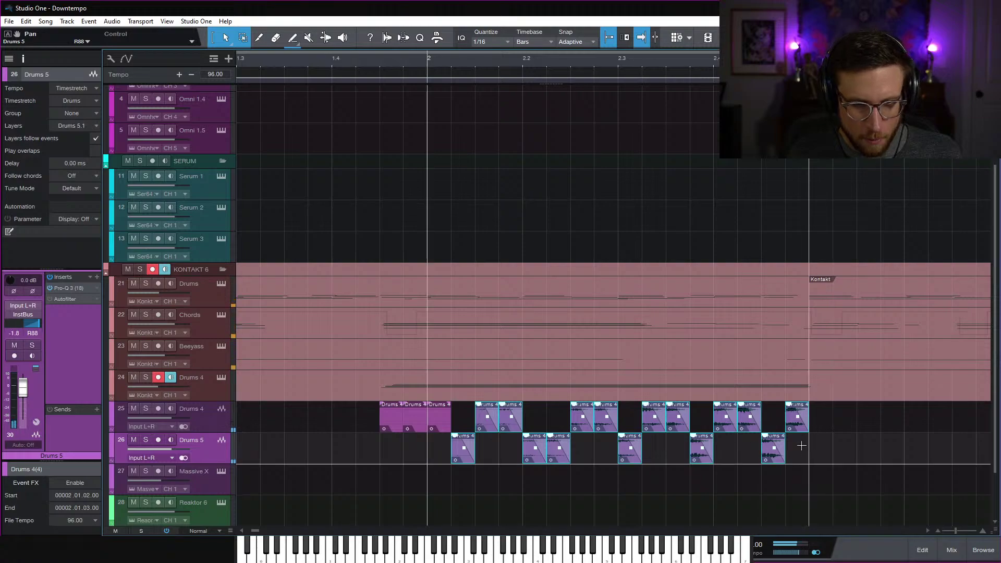
Set the Quantize grid to 1/32 for editing the slices at the end of bar 2
{"action": "left_click", "coordinate": [800, 447]}
{"action": "key", "text": "e"}
{"action": "key", "text": "e"}
{"action": "scroll", "coordinate": [836, 454], "scroll_direction": "right", "scroll_amount": 6}
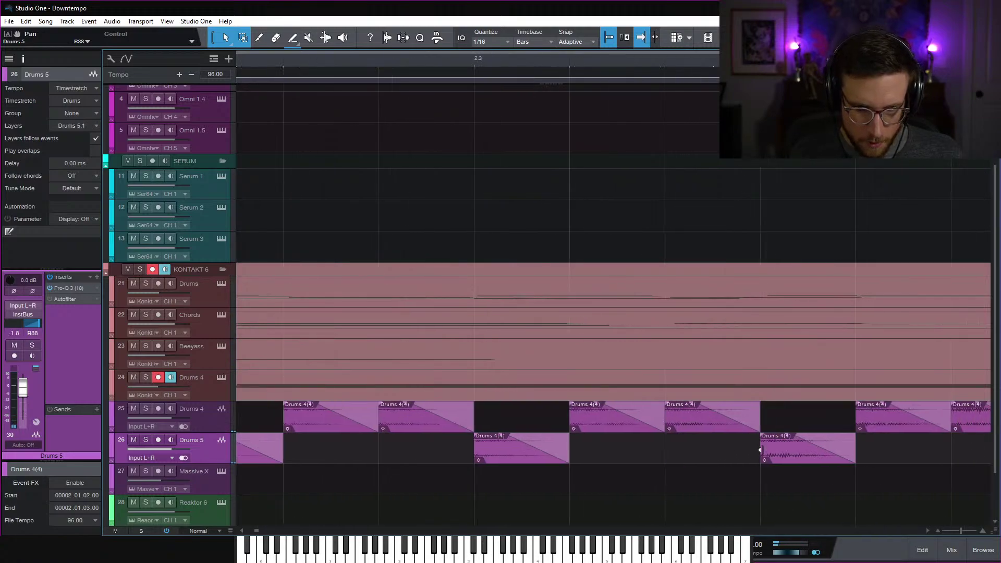
{"action": "key", "text": "w"}
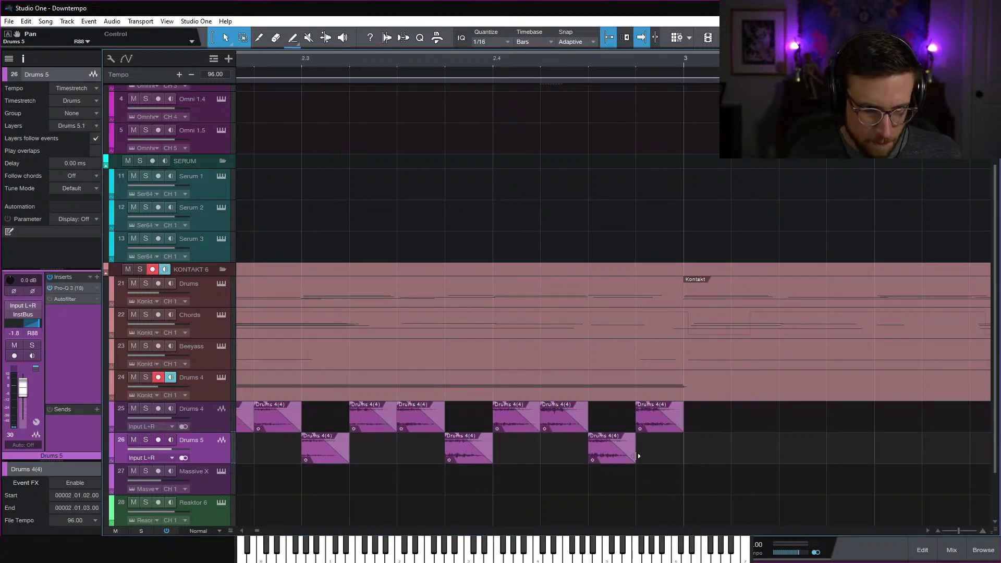
{"action": "left_click", "coordinate": [490, 41]}
{"action": "left_click", "coordinate": [616, 59]}
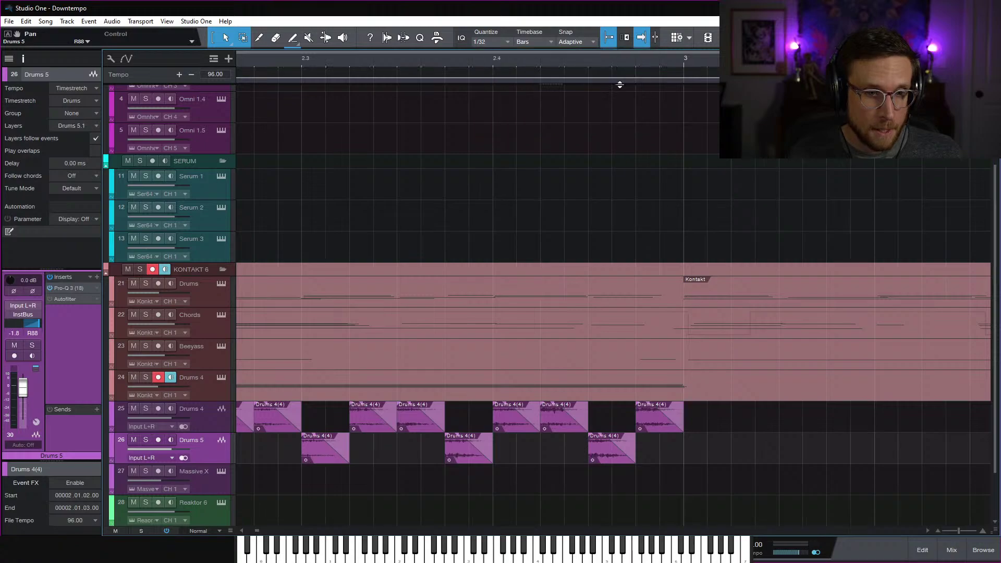
Shorten the Drums 5 slice at 2.4.3 to a 1/32 length, duplicate it right after itself, and play the repeat
{"action": "left_click_drag", "start_coordinate": [630, 450], "coordinate": [605, 461]}
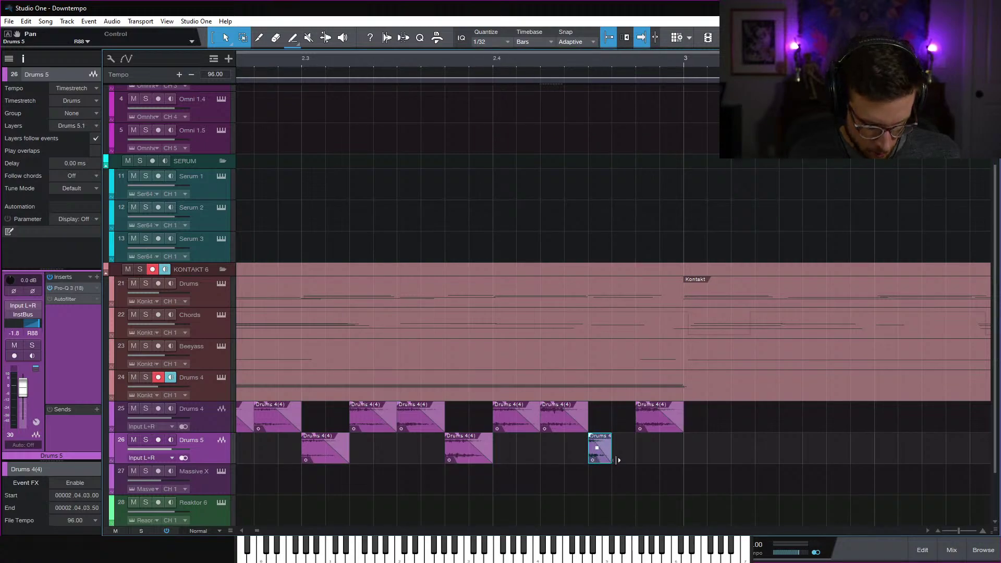
{"action": "key", "text": "d"}
{"action": "left_click", "coordinate": [558, 62]}
{"action": "key", "text": "space"}
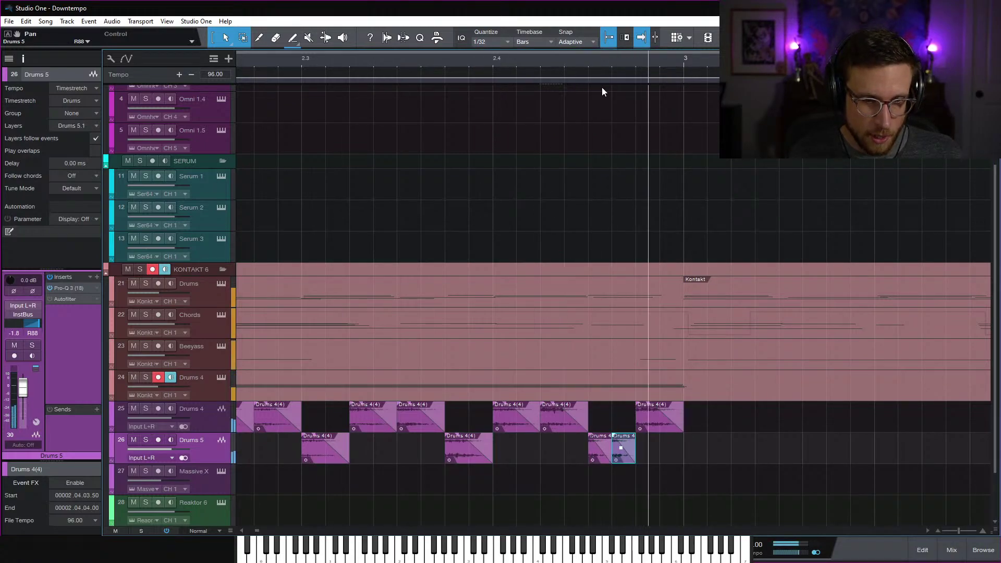
{"action": "key", "text": "space"}
Shorten the last Drums 4 slice at 2.4.4 to a 1/32 length, duplicate it, and play from just after 2.3
{"action": "left_click_drag", "start_coordinate": [682, 432], "coordinate": [660, 432]}
{"action": "key", "text": "d"}
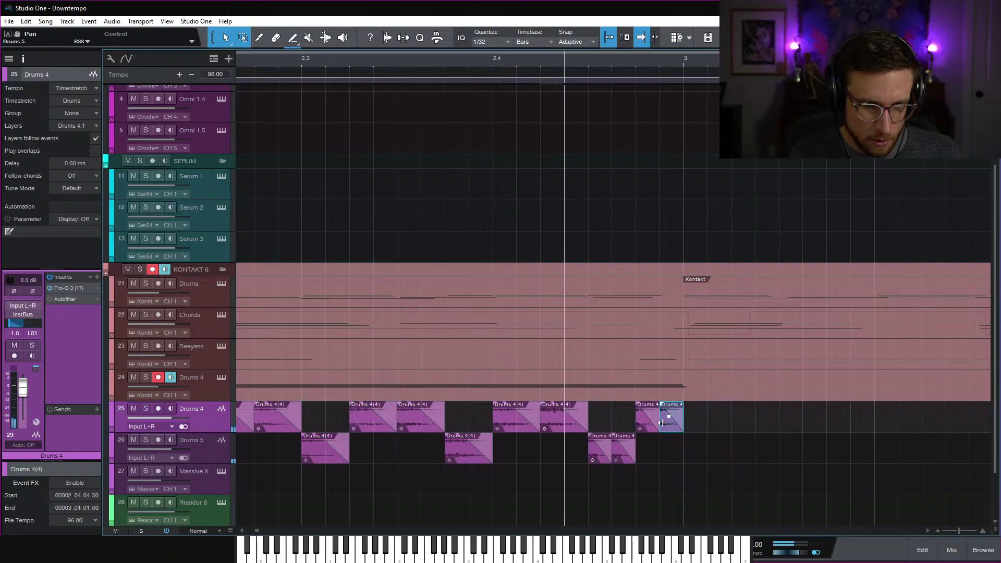
{"action": "key", "text": "space"}
{"action": "left_click", "coordinate": [330, 63]}
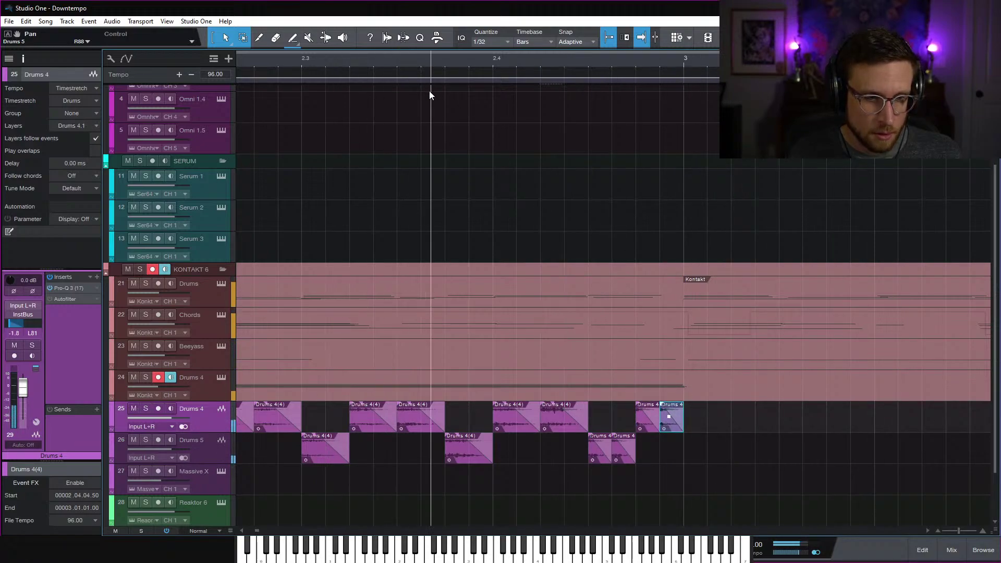
{"action": "key", "text": "space"}
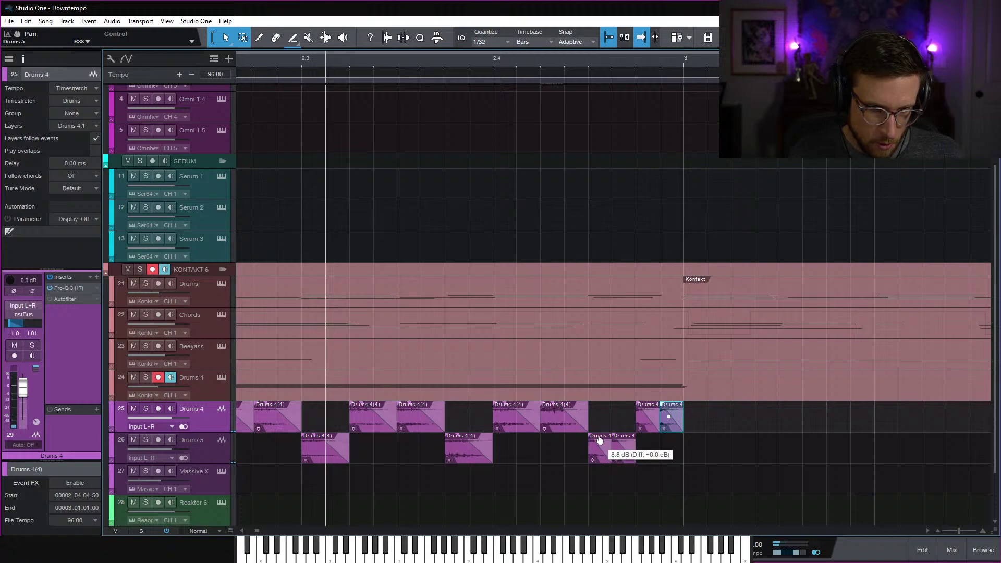
Select the four short slices at the end of bar 2 on Drums 4 and Drums 5 and inspect their fade-outs up close
{"action": "key", "text": "e"}
{"action": "key", "text": "e"}
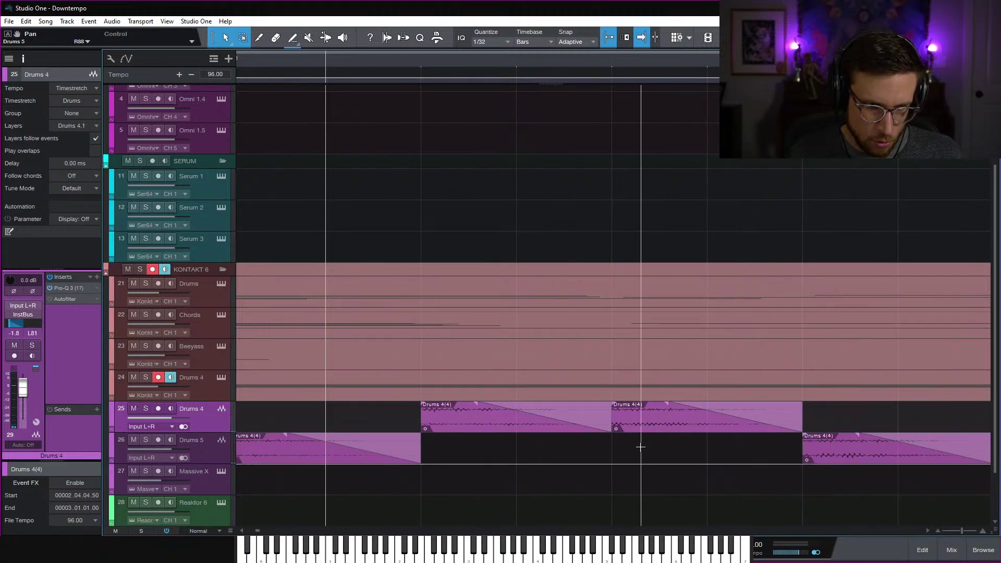
{"action": "scroll", "coordinate": [642, 448], "scroll_direction": "right", "scroll_amount": 2}
{"action": "key", "text": "w"}
{"action": "key", "text": "w"}
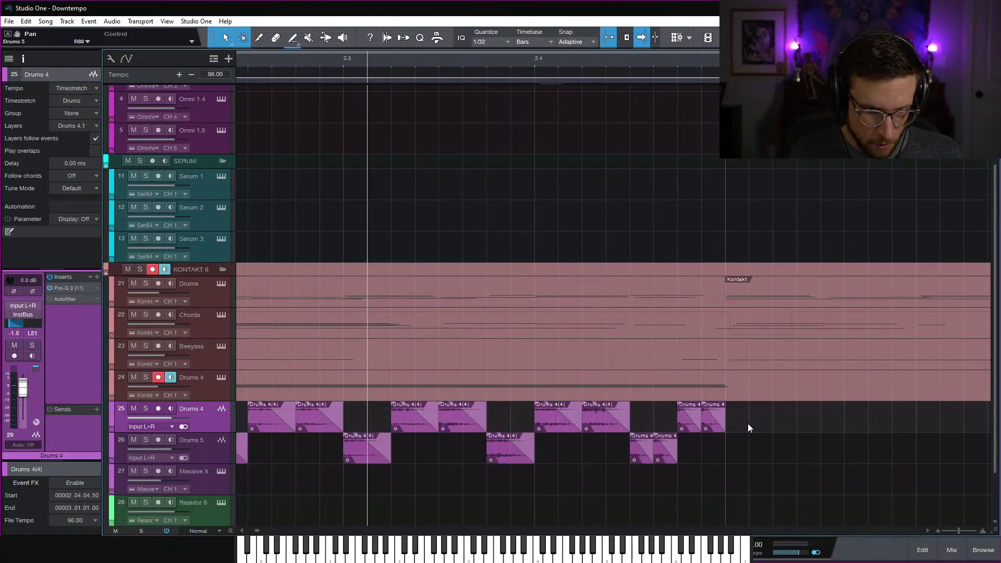
{"action": "left_click_drag", "start_coordinate": [747, 423], "coordinate": [624, 459]}
{"action": "left_click_drag", "start_coordinate": [742, 423], "coordinate": [635, 455]}
{"action": "key", "text": "e"}
{"action": "key", "text": "e"}
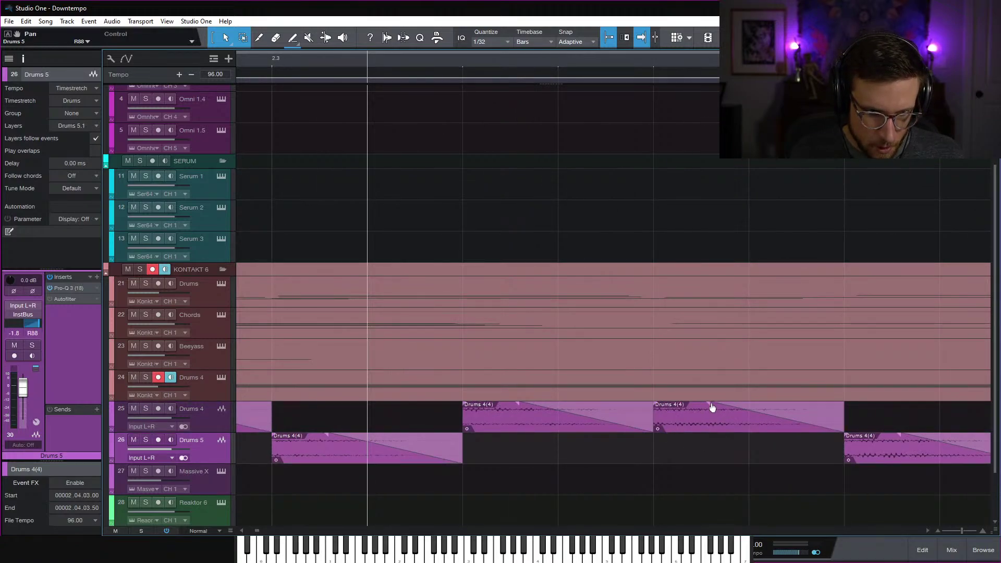
{"action": "left_click_drag", "start_coordinate": [712, 407], "coordinate": [816, 406]}
{"action": "scroll", "coordinate": [827, 409], "scroll_direction": "right", "scroll_amount": 10}
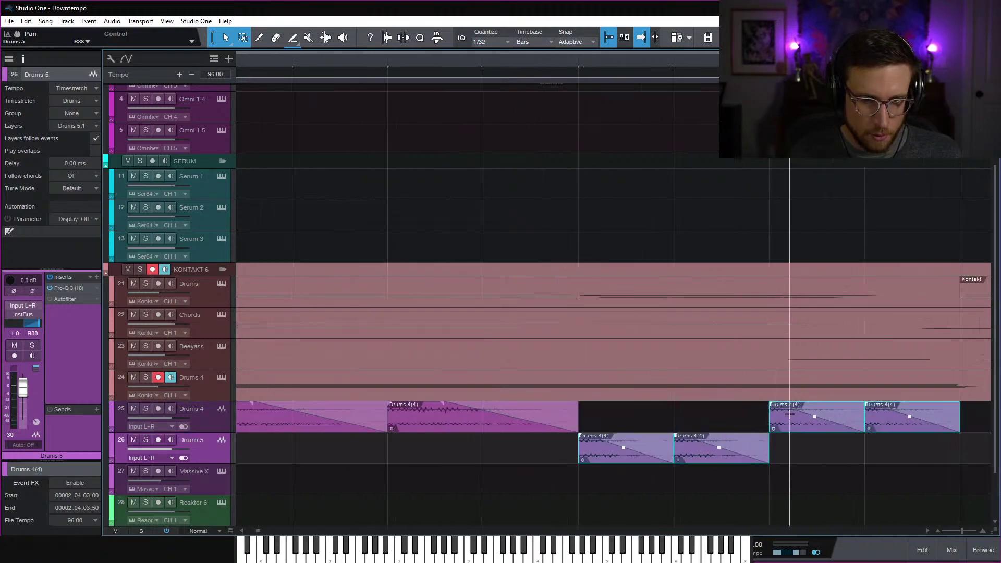
Undo the last edits up to and including the duplication of the final 1/32 slice on Drums 4
{"action": "key", "text": "ctrl+z"}
{"action": "key", "text": "ctrl+z"}
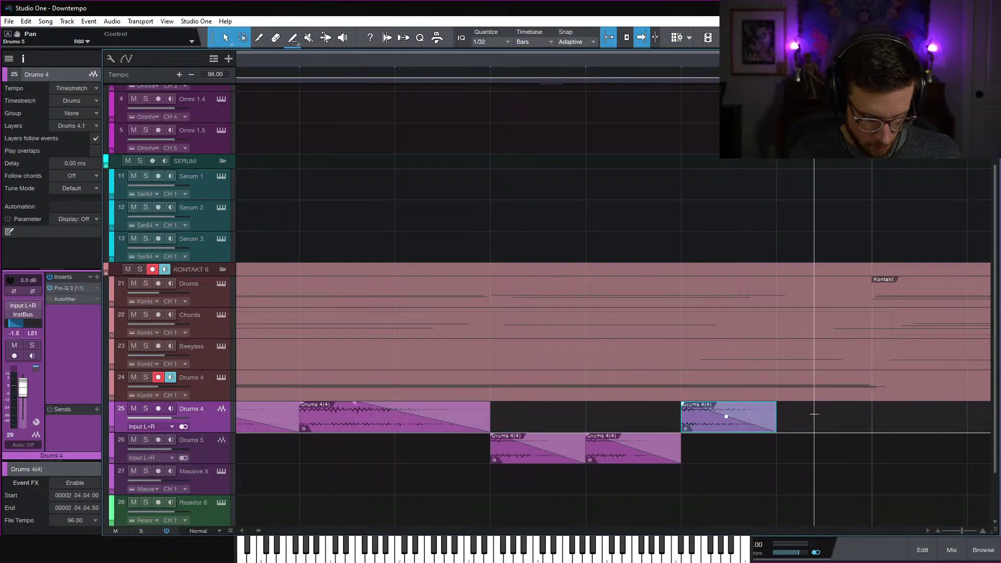
{"action": "key", "text": "w"}
{"action": "key", "text": "w"}
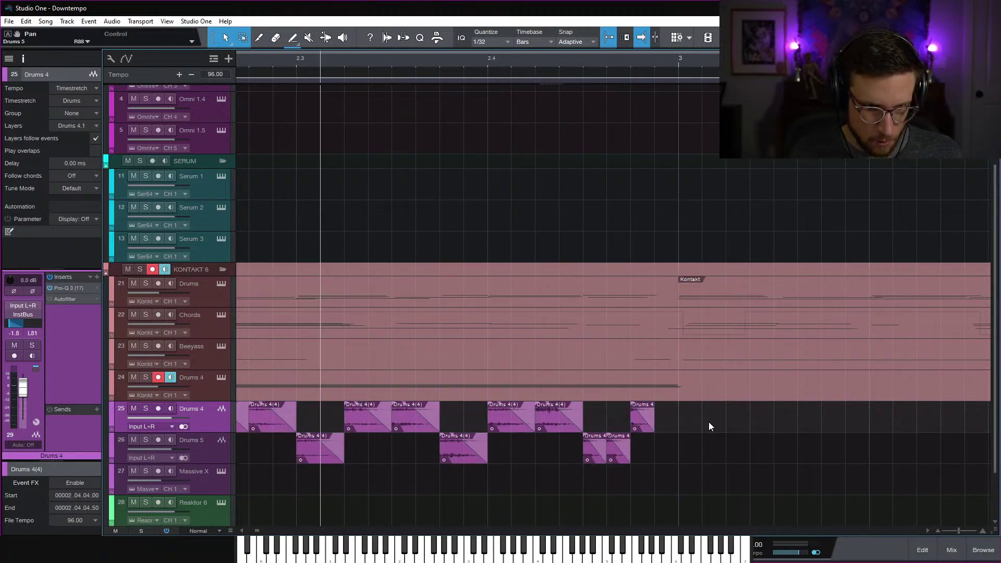
Duplicate the final 1/32 slice on Drums 4 and add fade-ins to the four short slices before bar 3
{"action": "key", "text": "d"}
{"action": "left_click_drag", "start_coordinate": [670, 438], "coordinate": [593, 467]}
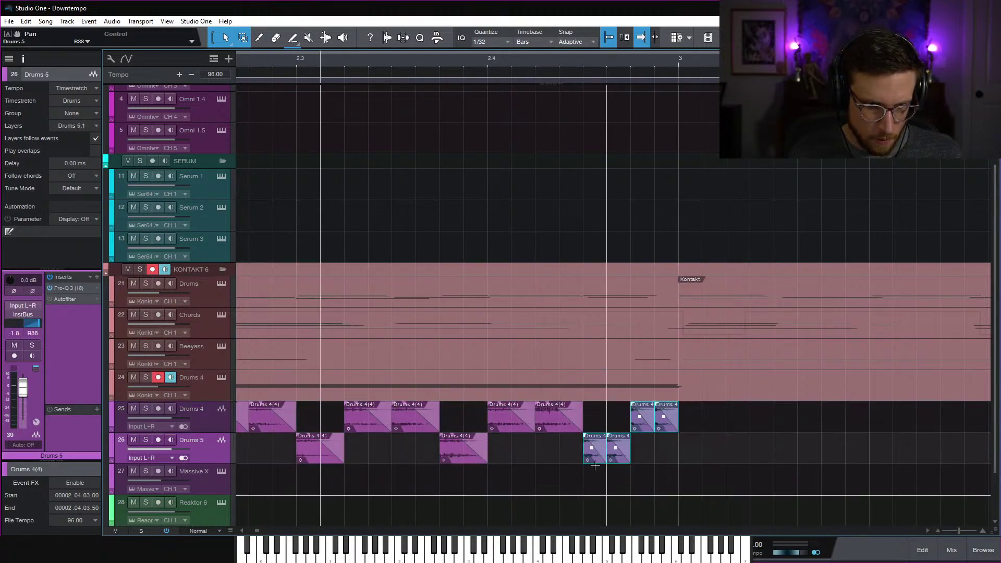
{"action": "key", "text": "e"}
{"action": "key", "text": "e"}
{"action": "scroll", "coordinate": [771, 431], "scroll_direction": "right", "scroll_amount": 6}
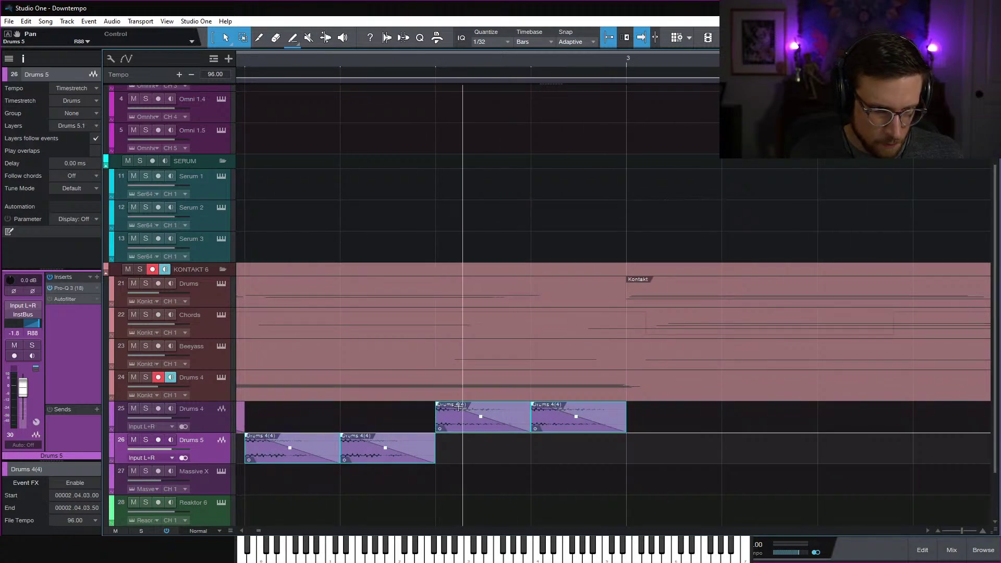
{"action": "key", "text": "e"}
{"action": "key", "text": "e"}
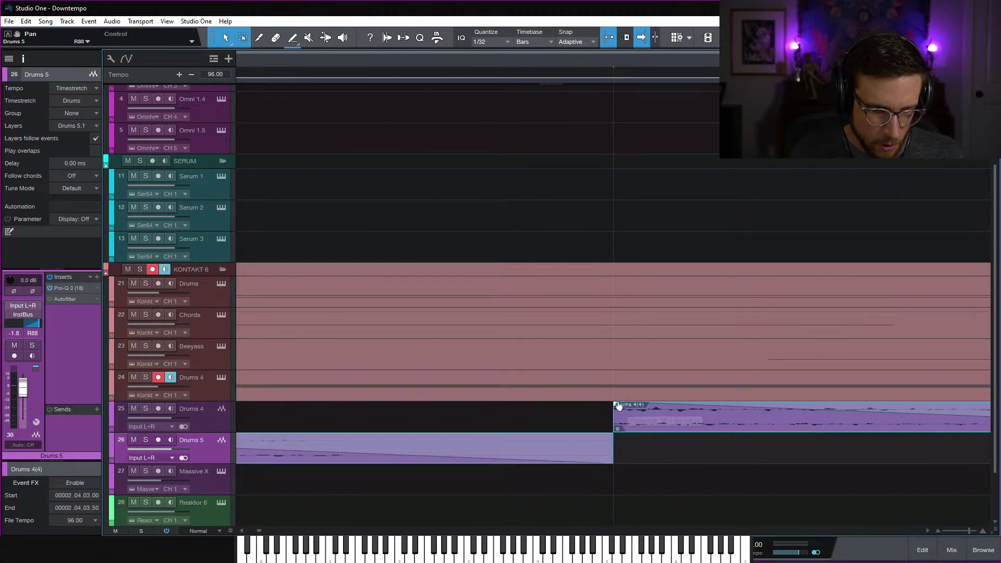
{"action": "left_click_drag", "start_coordinate": [618, 405], "coordinate": [861, 402]}
Play the passage from around 2.3 to hear the faded short slices on Drums 4 and Drums 5
{"action": "key", "text": "w"}
{"action": "key", "text": "w"}
{"action": "key", "text": "w"}
{"action": "key", "text": "w"}
{"action": "key", "text": "space"}
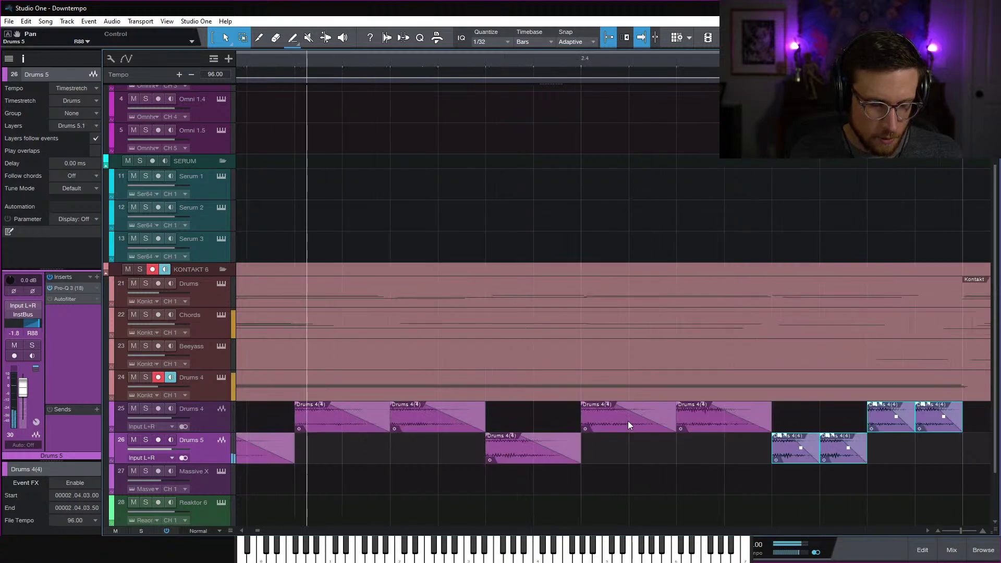
{"action": "scroll", "coordinate": [710, 401], "scroll_direction": "right", "scroll_amount": 3}
{"action": "key", "text": "space"}
{"action": "key", "text": "space"}
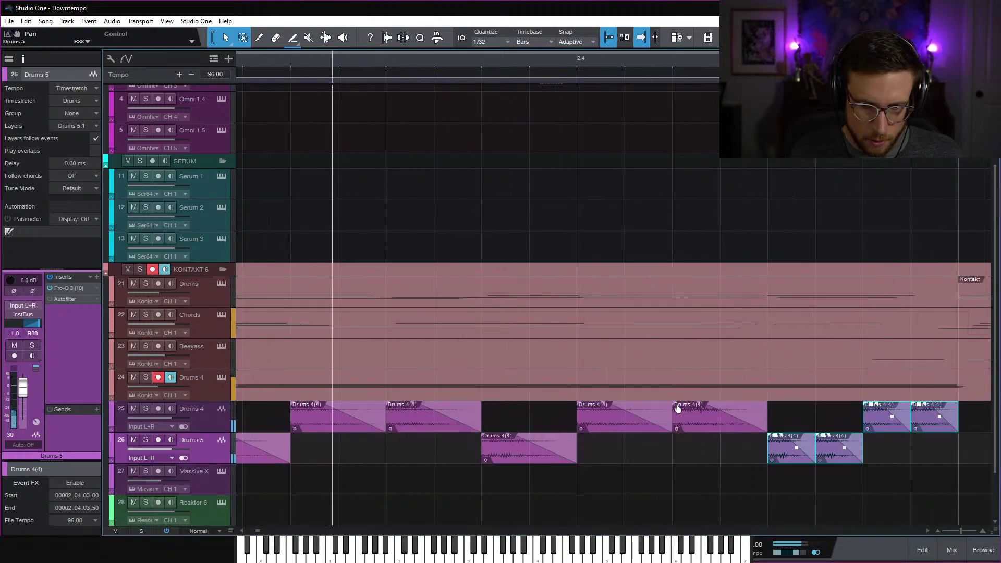
Undo the slicing, panning and track duplication back to the single unsliced Drums 4 event starting at 1.4.3
{"action": "key", "text": "w"}
{"action": "key", "text": "w"}
{"action": "key", "text": "w"}
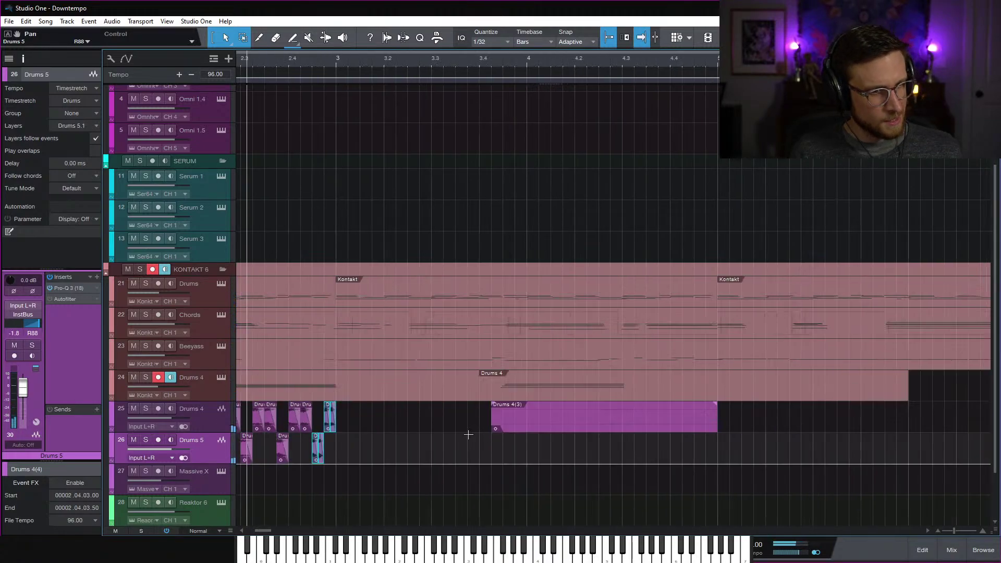
{"action": "scroll", "coordinate": [447, 436], "scroll_direction": "left", "scroll_amount": 4}
{"action": "key", "text": "ctrl+z"}
{"action": "key", "text": "ctrl+z"}
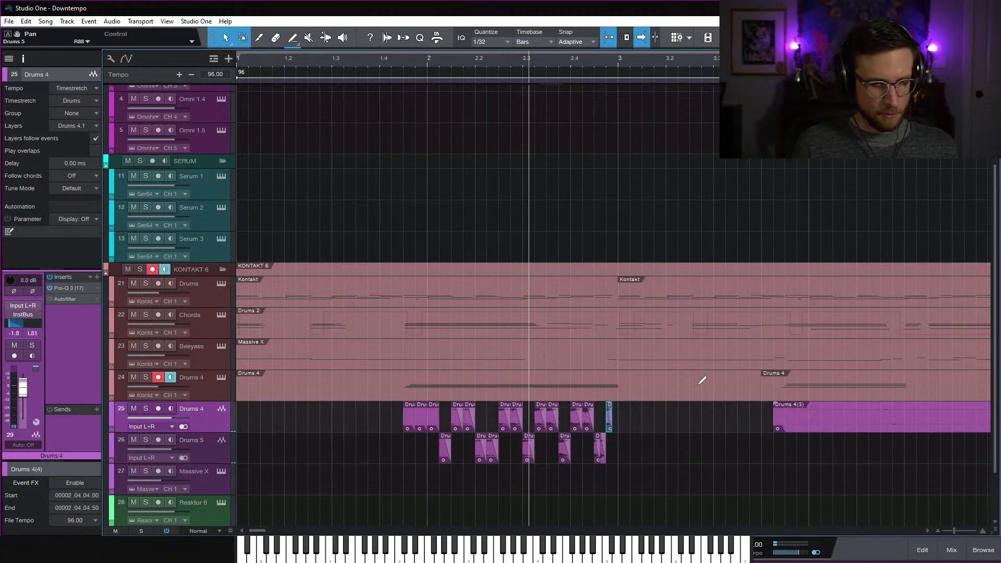
{"action": "key", "text": "ctrl+z"}
{"action": "key", "text": "ctrl+z"}
{"action": "key", "text": "ctrl+z"}
{"action": "key", "text": "ctrl+z"}
{"action": "key", "text": "ctrl+z"}
{"action": "key", "text": "ctrl+z"}
{"action": "key", "text": "ctrl+z"}
{"action": "key", "text": "ctrl+z"}
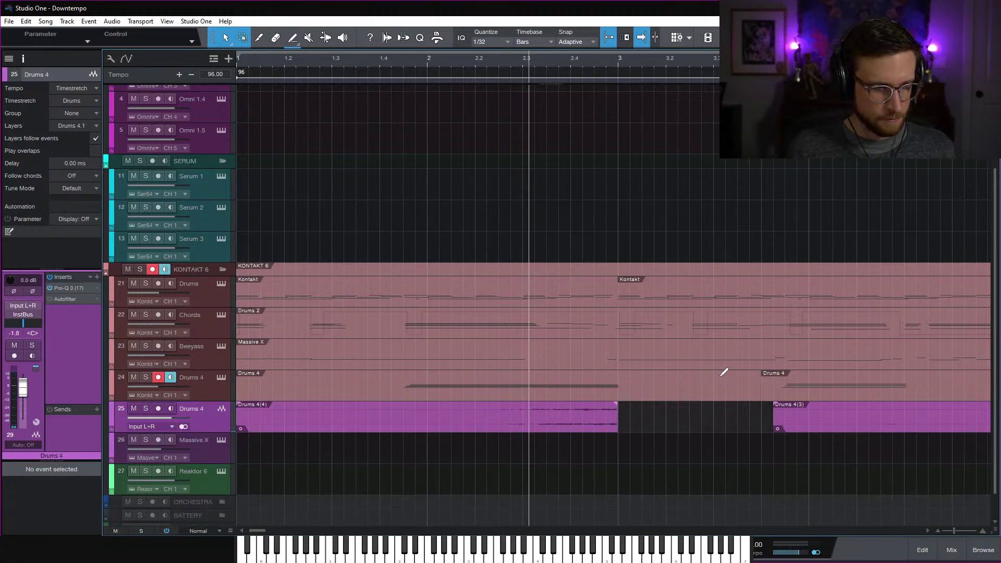
{"action": "key", "text": "ctrl+z"}
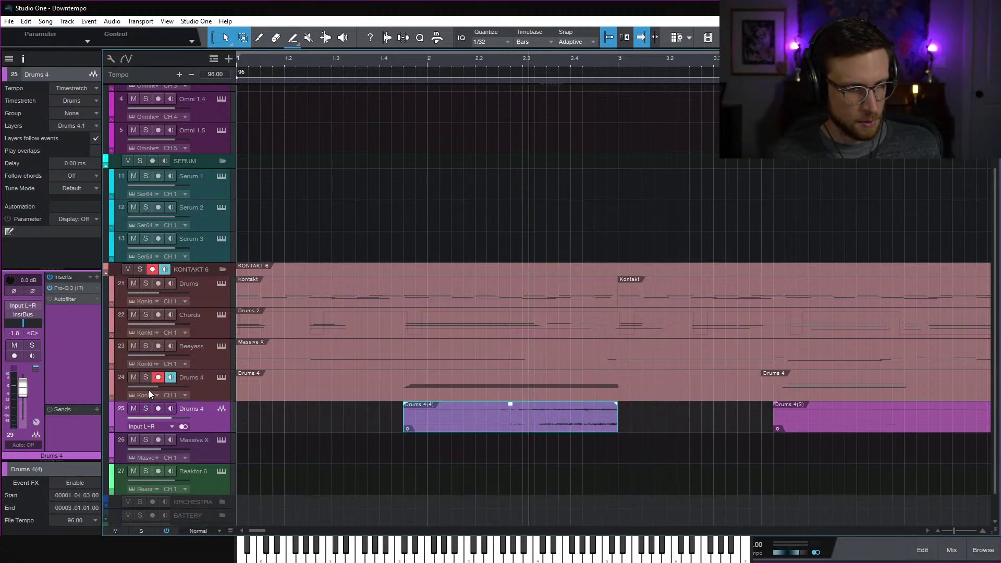
Insert the Movement plug-in on the Drums 4 audio track and load its preset 002. Drifting Figures
{"action": "left_click", "coordinate": [96, 277]}
{"action": "type", "text": "move"}
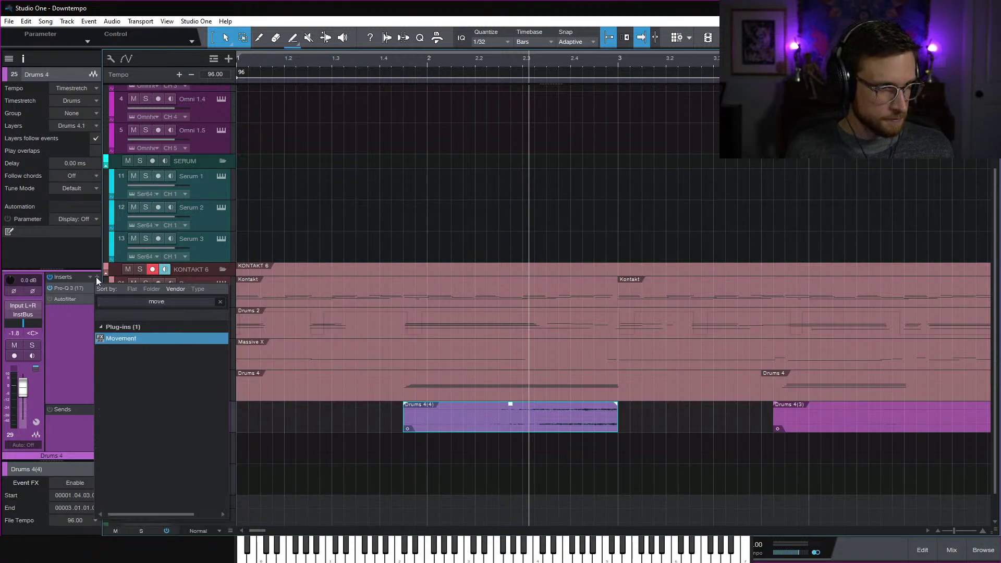
{"action": "double_click", "coordinate": [166, 336]}
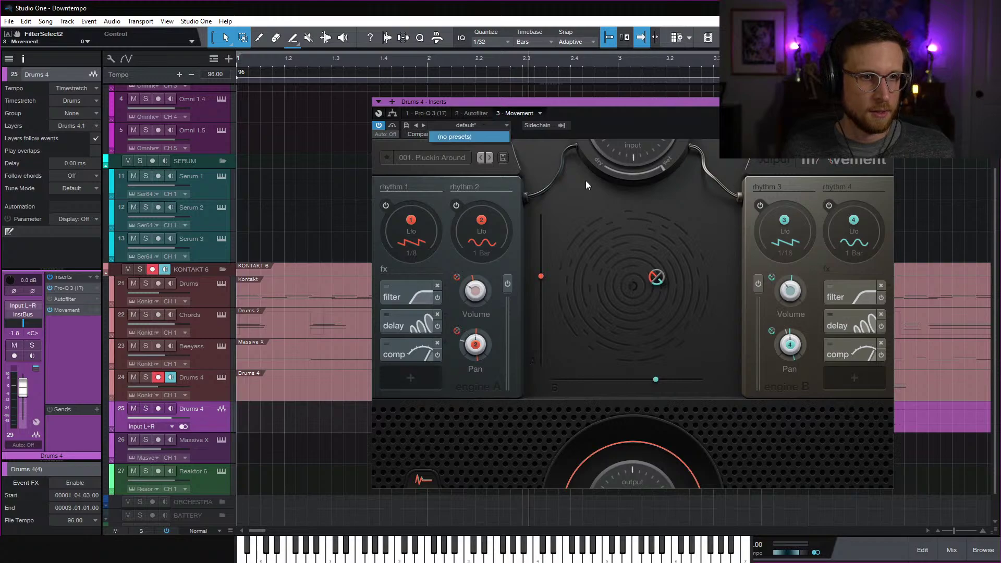
{"action": "left_click", "coordinate": [490, 157]}
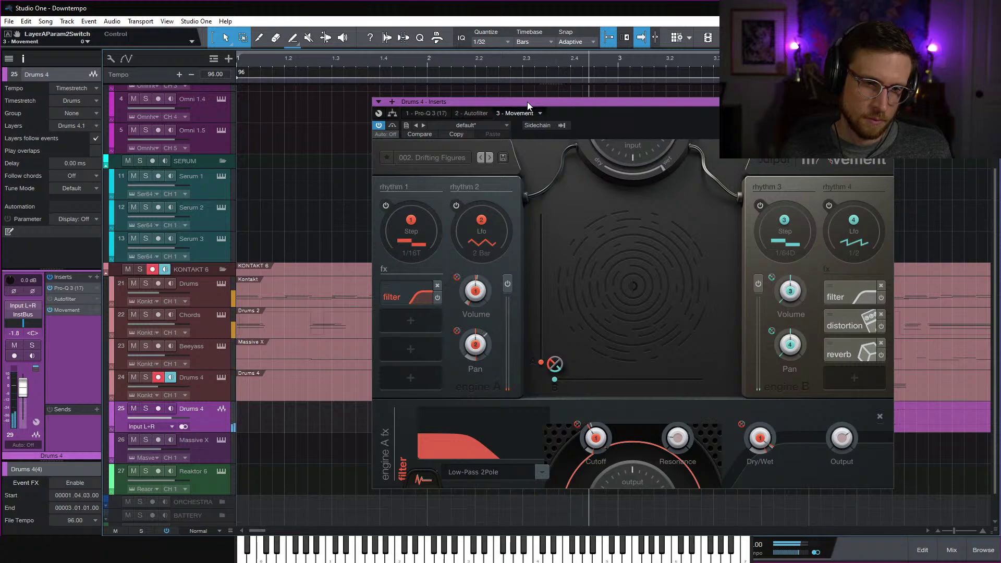
Lower the output gain of engine A's filter in Movement to about 0.957 and close the plug-in window
{"action": "mouse_move", "coordinate": [840, 441]}
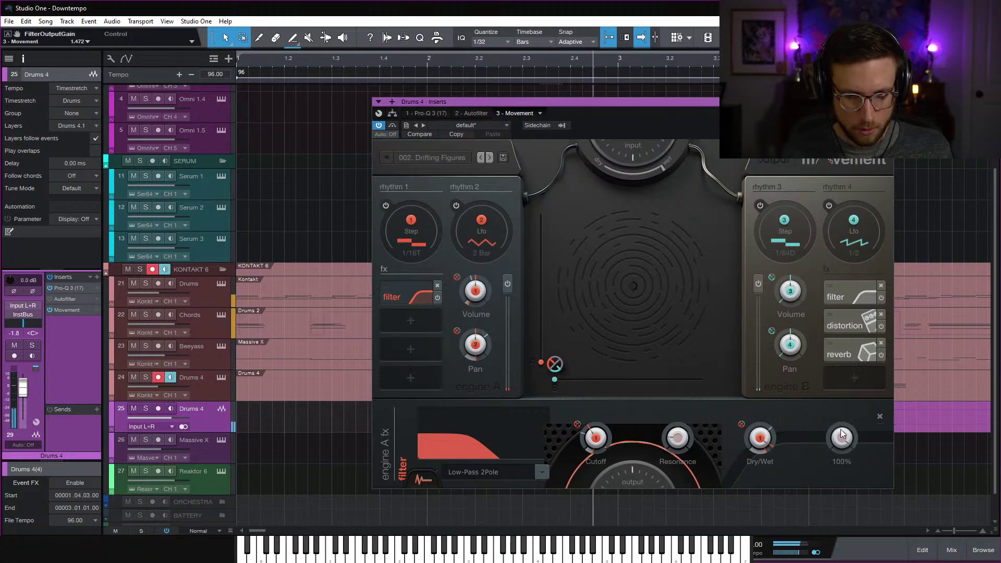
{"action": "left_click_drag", "start_coordinate": [835, 477], "coordinate": [822, 471]}
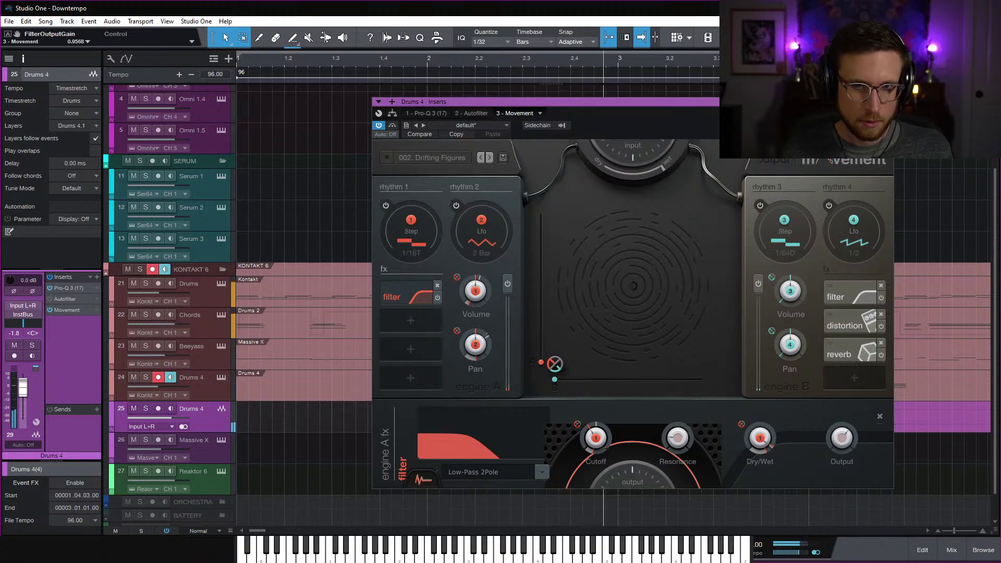
{"action": "left_click", "coordinate": [889, 102]}
Duplicate the Drums 4 audio track complete with its events, and remove Movement and Autofilter from the copy
{"action": "right_click", "coordinate": [208, 424]}
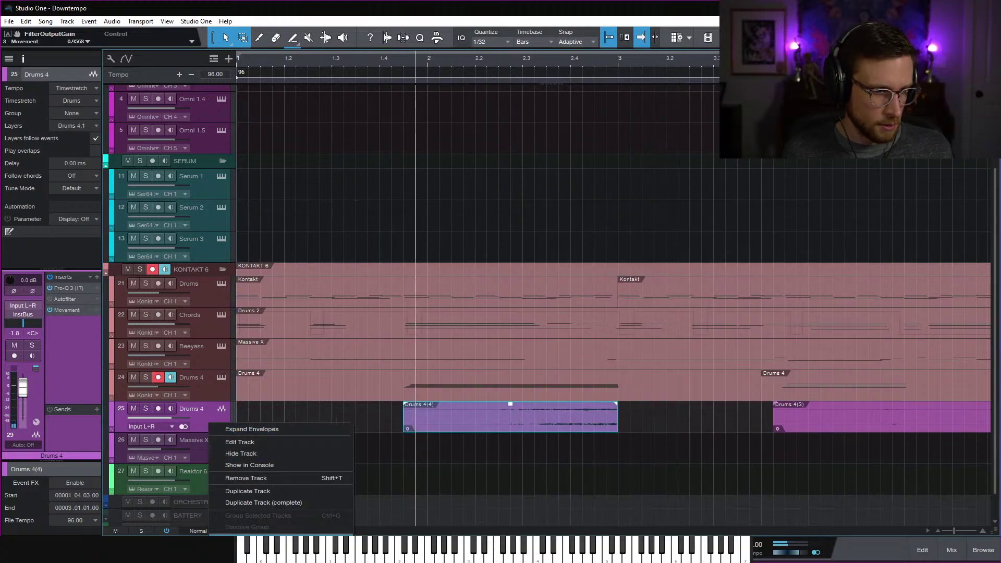
{"action": "left_click", "coordinate": [305, 502]}
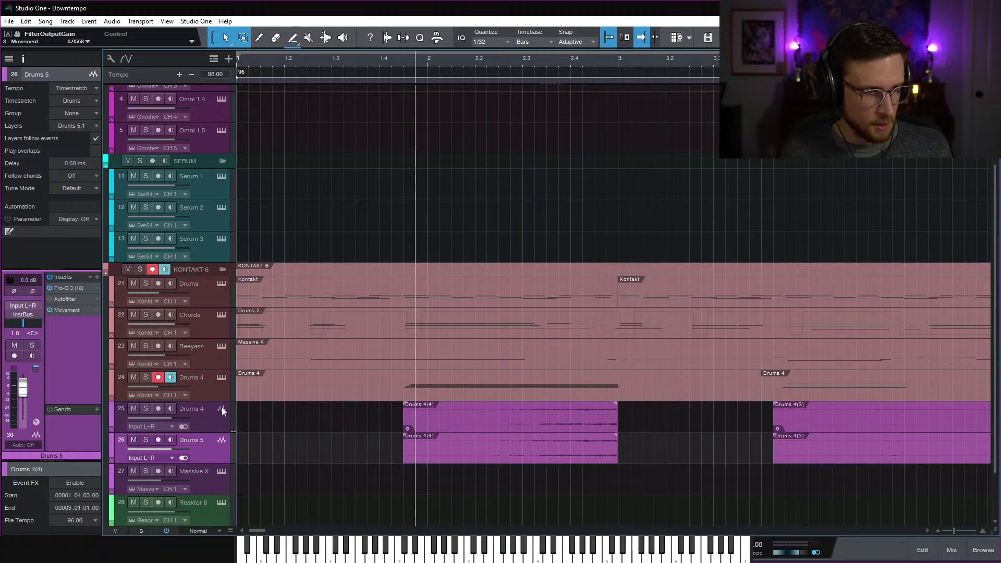
{"action": "right_click", "coordinate": [49, 311]}
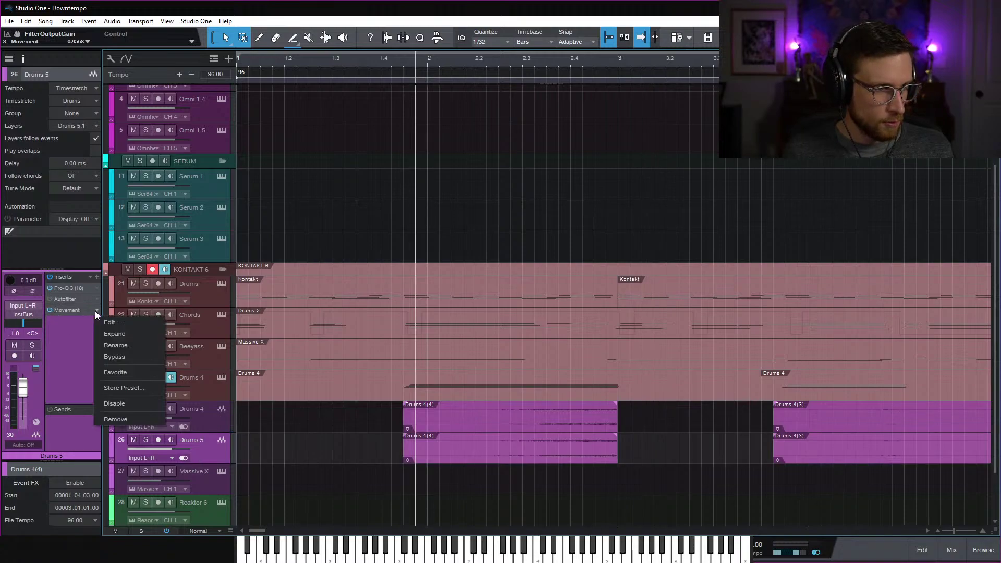
{"action": "left_click", "coordinate": [125, 419]}
{"action": "right_click", "coordinate": [99, 299]}
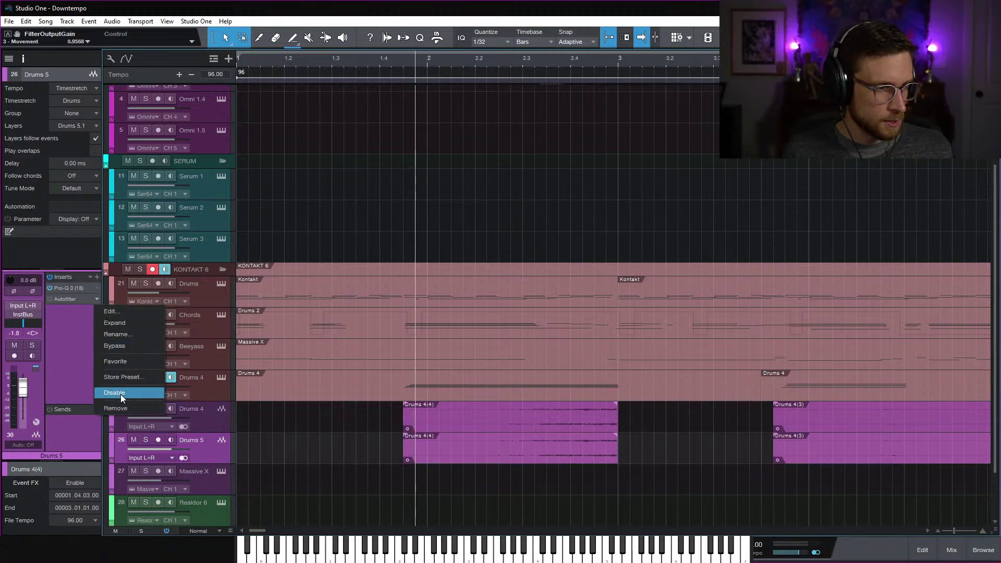
{"action": "left_click", "coordinate": [125, 408]}
Play the processed Drums 4 track together with its dry copy from just before bar 2
{"action": "key", "text": "space"}
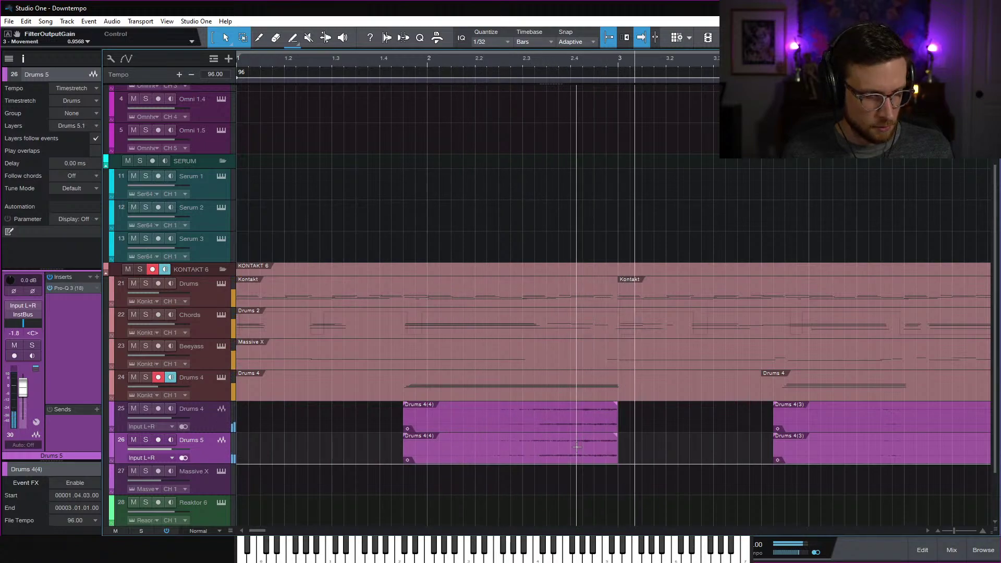
{"action": "key", "text": "space"}
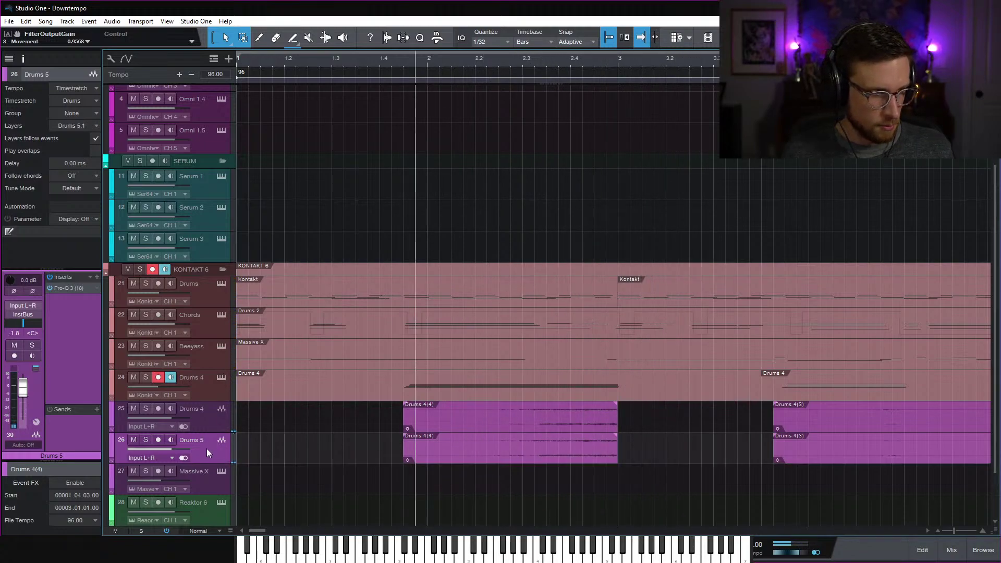
{"action": "key", "text": "space"}
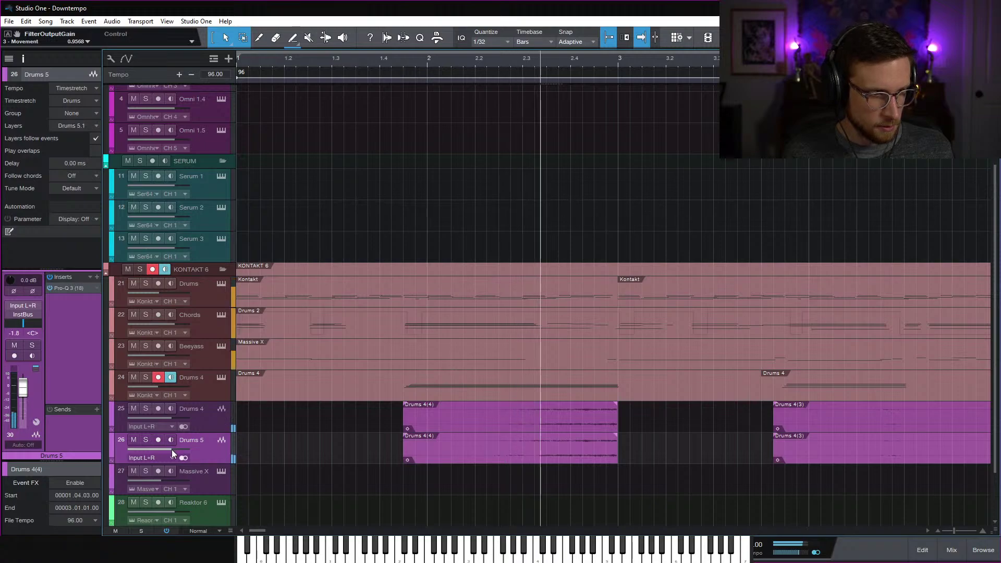
{"action": "key", "text": "space"}
Pan Drums 4 to L93 and Drums 5 to R79, and play the passage to hear the stereo spread
{"action": "left_click", "coordinate": [423, 405]}
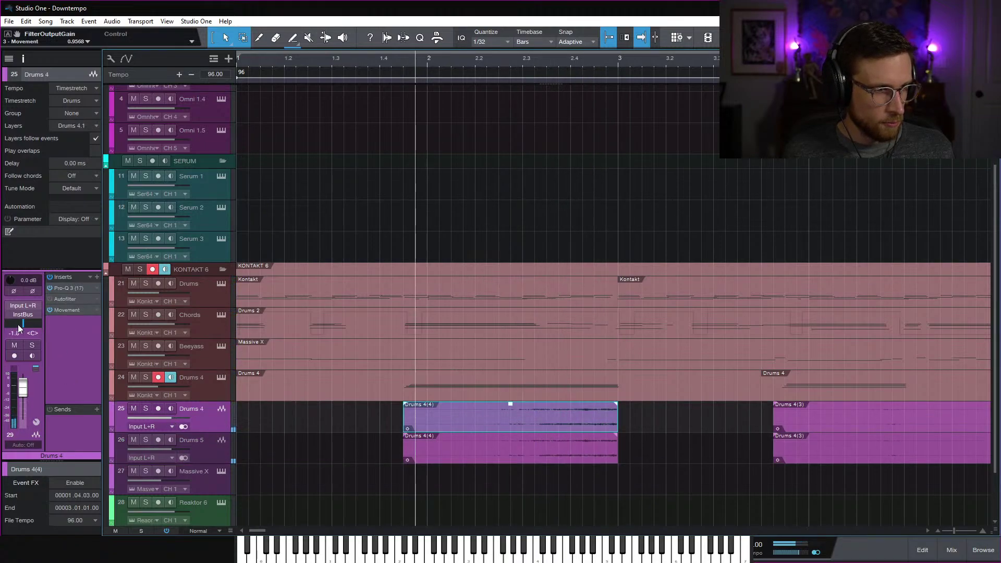
{"action": "left_click", "coordinate": [443, 457]}
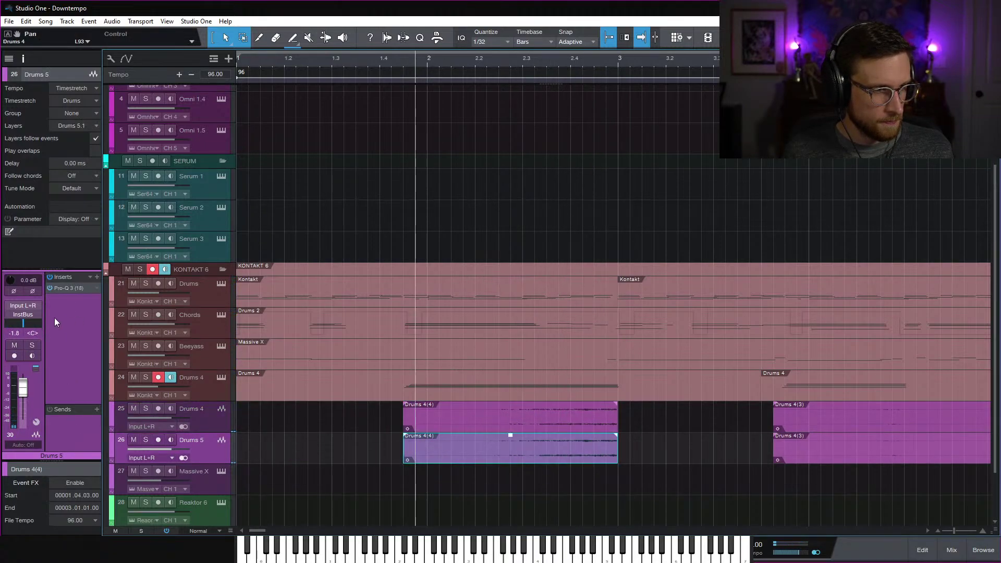
{"action": "key", "text": "space"}
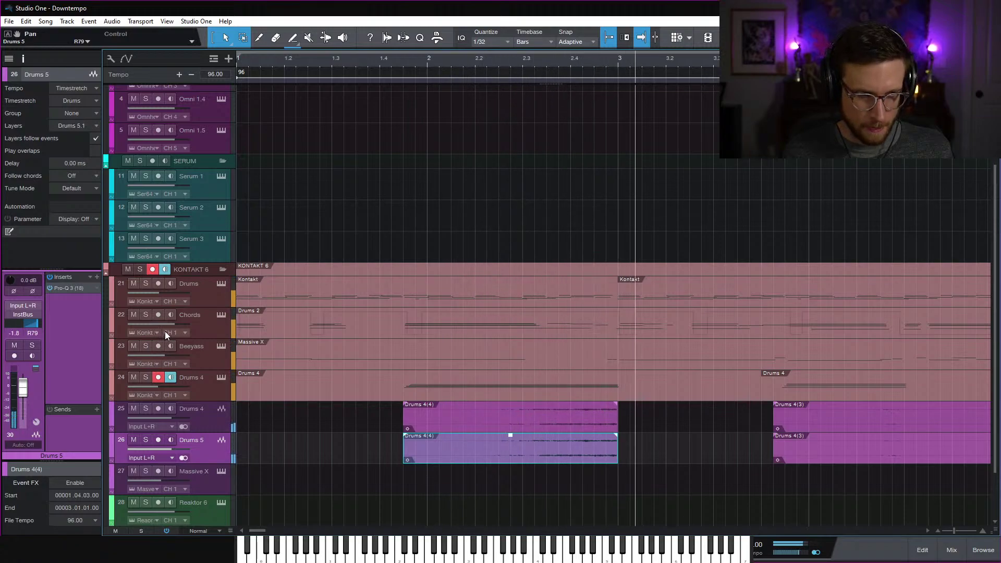
{"action": "key", "text": "space"}
{"action": "key", "text": "space"}
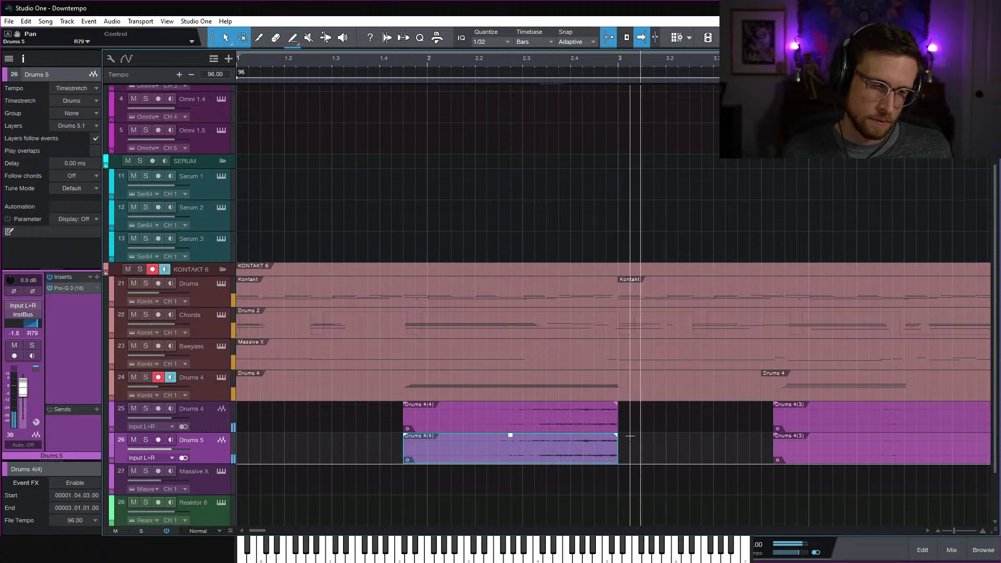
{"action": "key", "text": "space"}
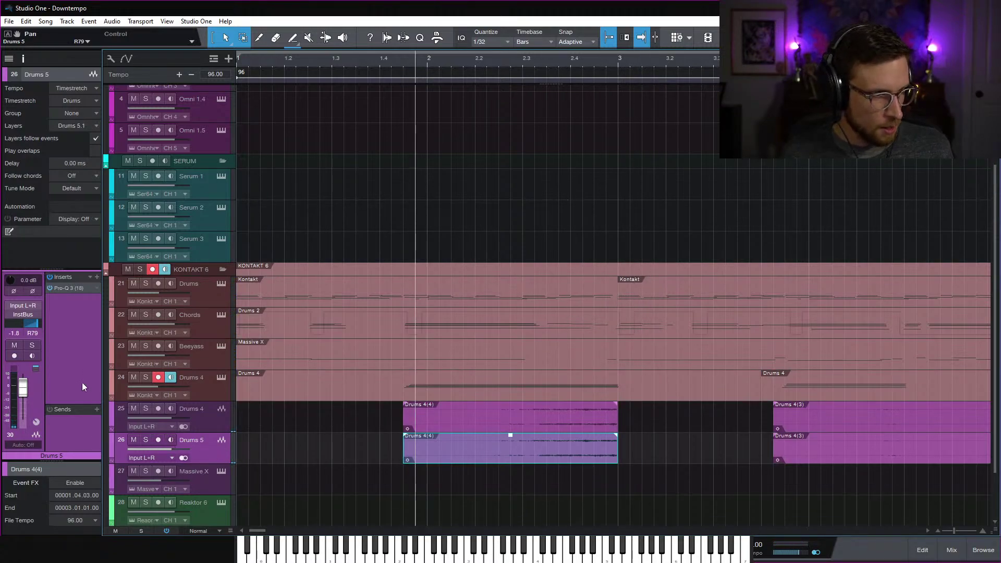
Automate the Drums 5 pan to sweep from full right just before bar 2 to L92 at bar 3
{"action": "right_click", "coordinate": [36, 332]}
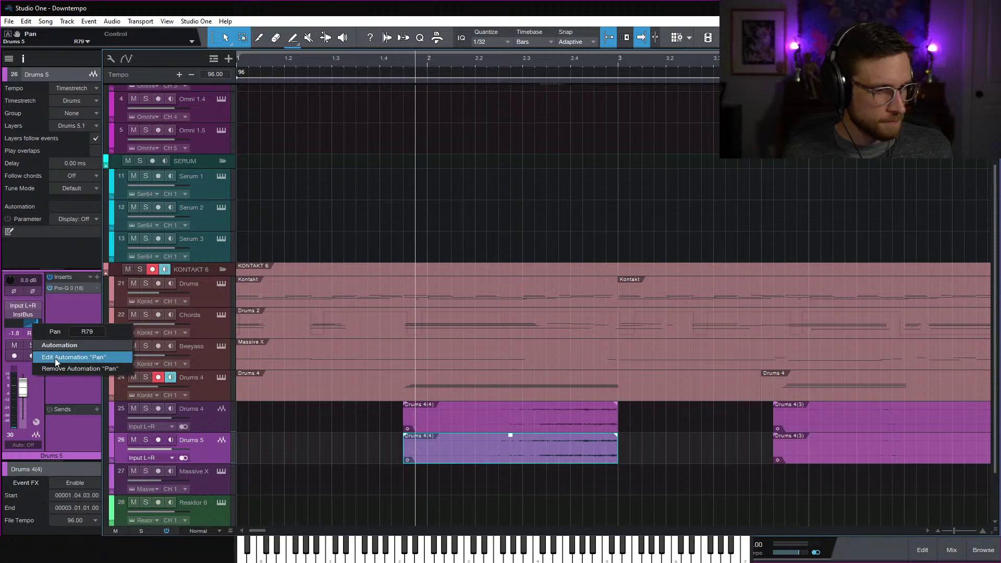
{"action": "left_click", "coordinate": [55, 358]}
{"action": "left_click", "coordinate": [421, 461]}
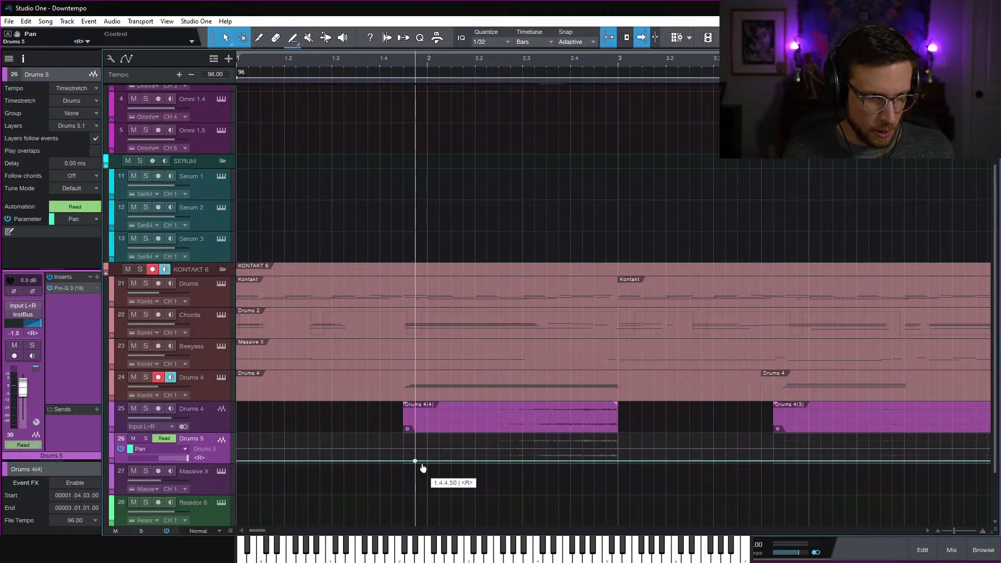
{"action": "left_click_drag", "start_coordinate": [613, 459], "coordinate": [618, 437]}
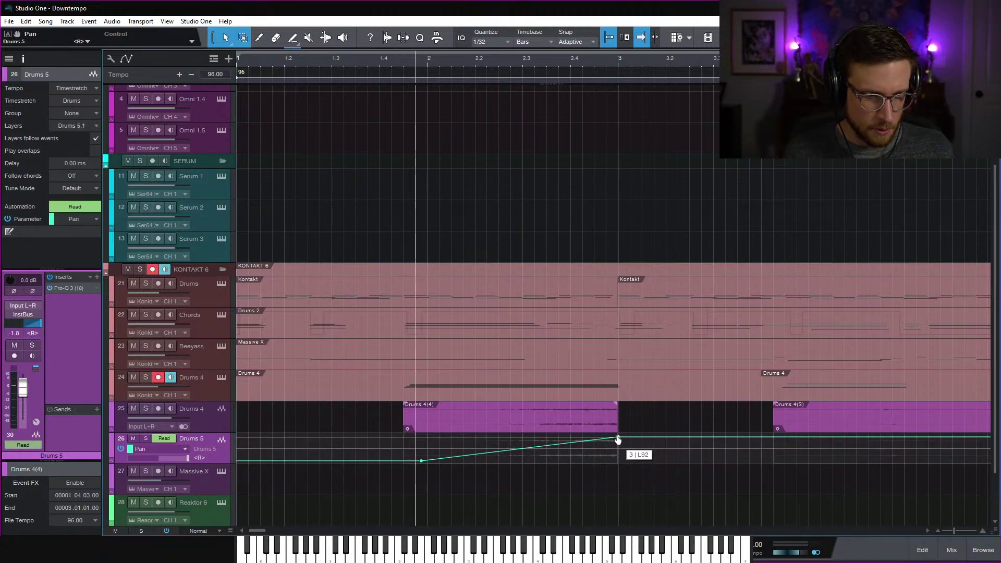
Automate the Drums 4 pan to sweep from full left at bar 2 to full right at bar 3
{"action": "left_click", "coordinate": [227, 422]}
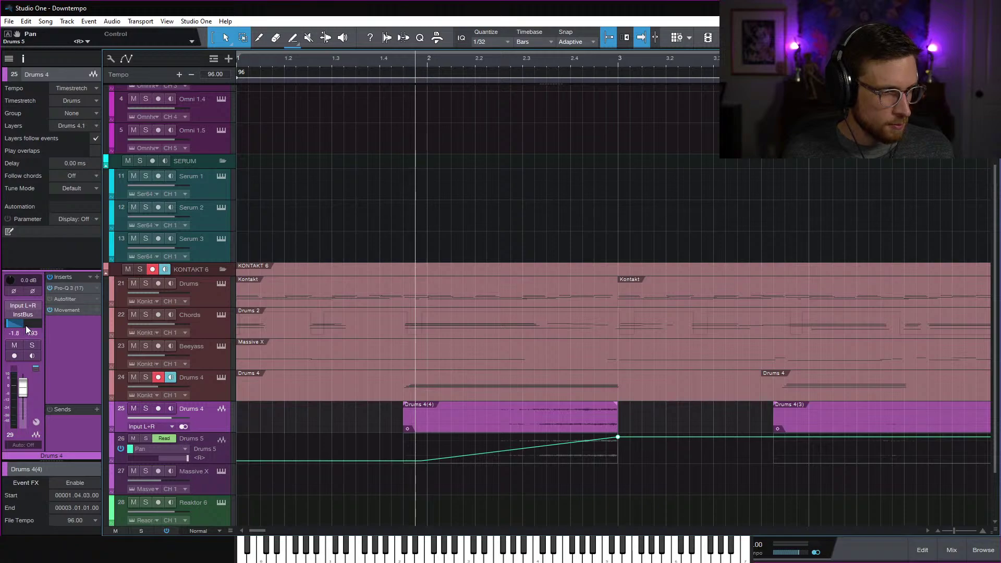
{"action": "right_click", "coordinate": [24, 326]}
{"action": "left_click", "coordinate": [67, 359]}
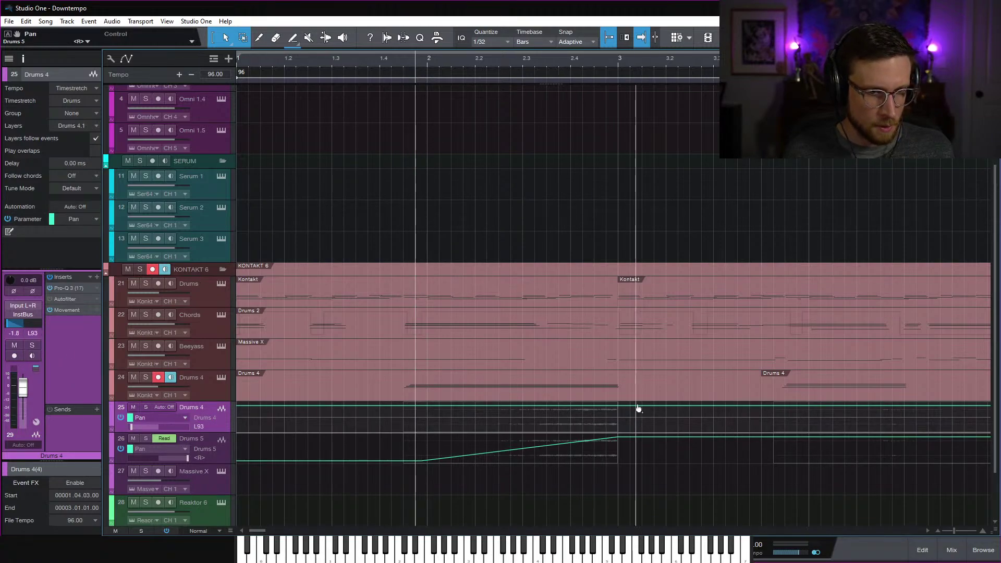
{"action": "left_click_drag", "start_coordinate": [619, 411], "coordinate": [616, 433]}
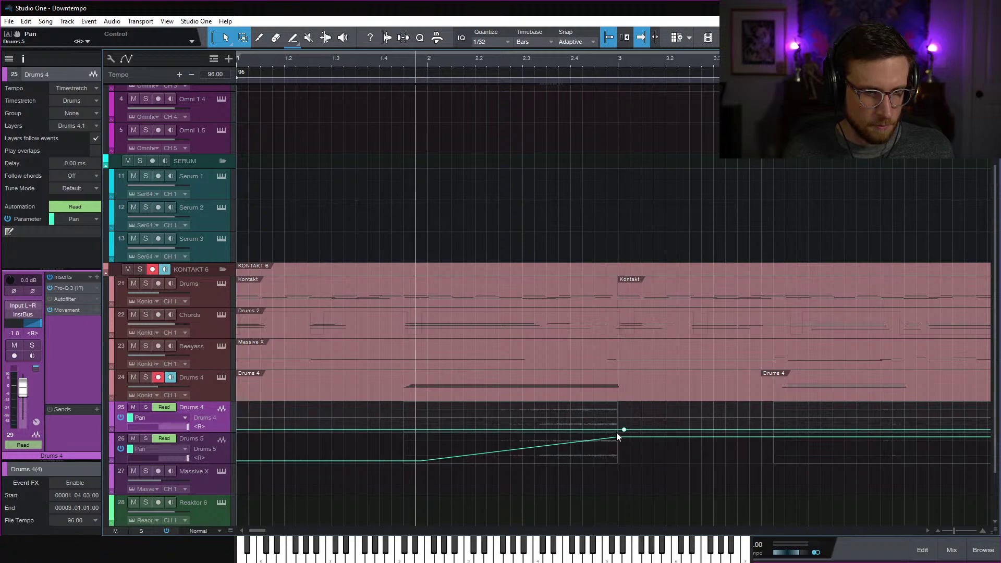
{"action": "left_click_drag", "start_coordinate": [422, 433], "coordinate": [426, 404]}
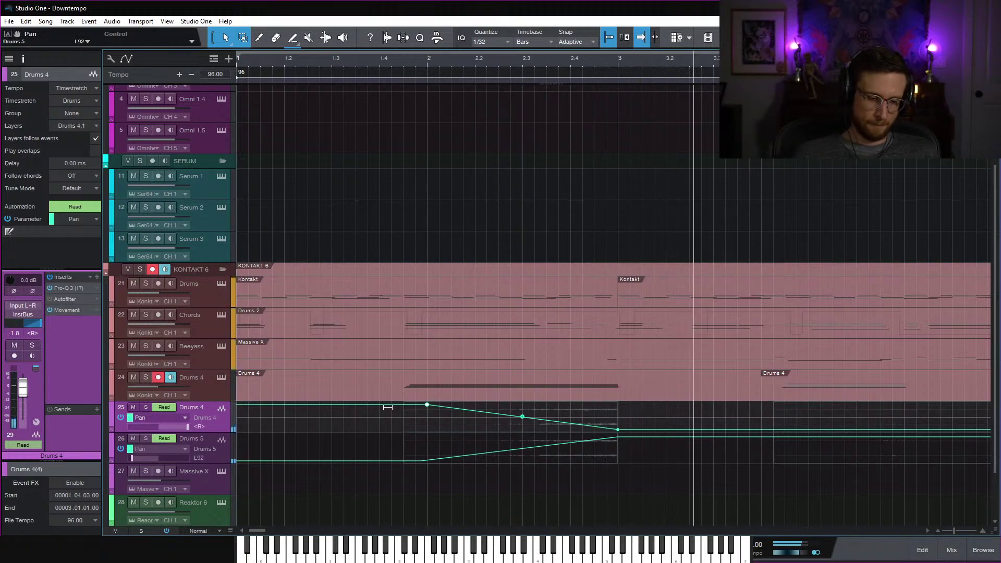
Hide the automation and undo the pan sweeps, the panning and the duplication of the Drums 4 track
{"action": "key", "text": "w"}
{"action": "key", "text": "w"}
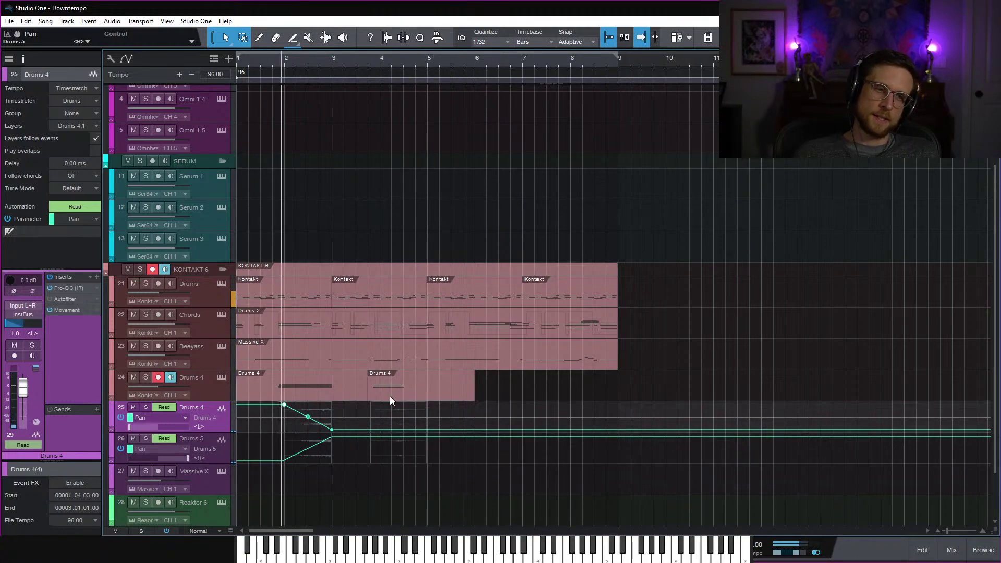
{"action": "key", "text": "a"}
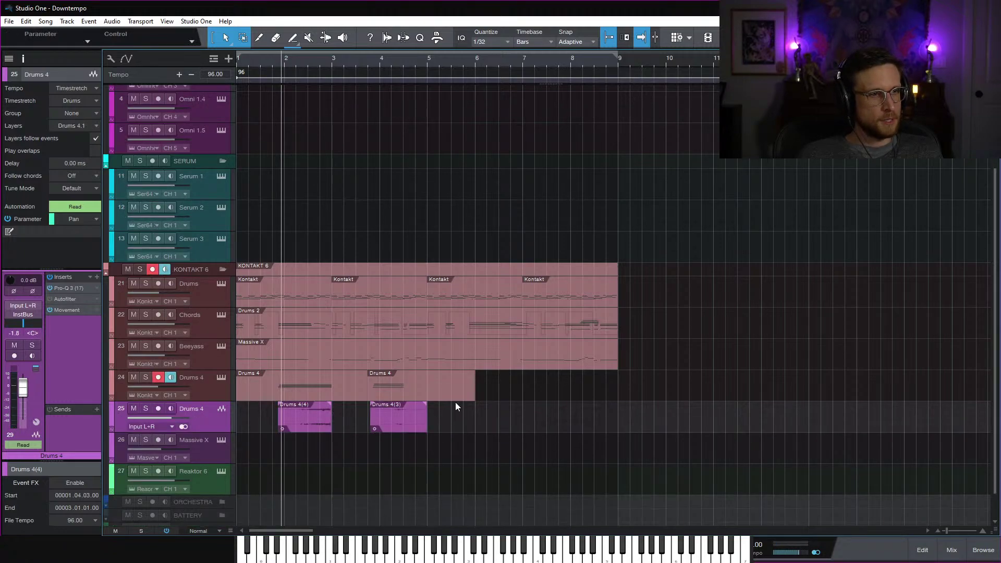
Automate the Drums 4 audio track's pan to move from centre at bar 4 to full left at bar 5
{"action": "key", "text": "space"}
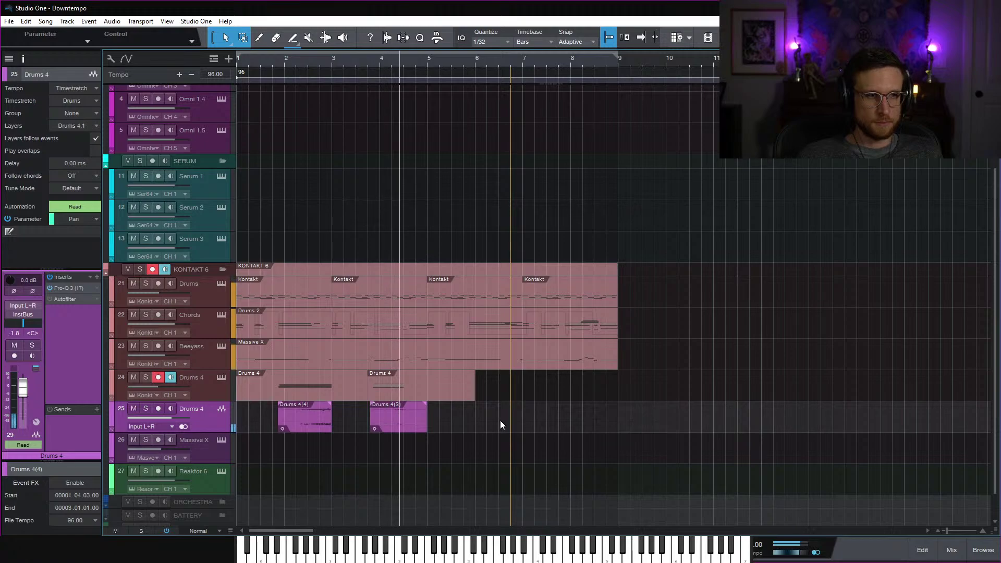
{"action": "key", "text": "space"}
{"action": "right_click", "coordinate": [17, 323]}
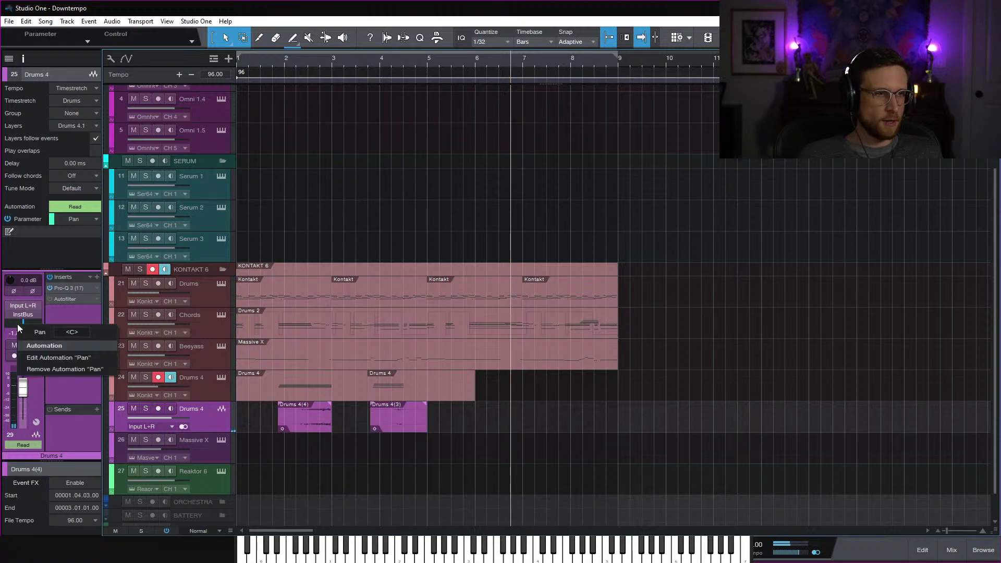
{"action": "left_click", "coordinate": [42, 356]}
{"action": "left_click", "coordinate": [380, 417]}
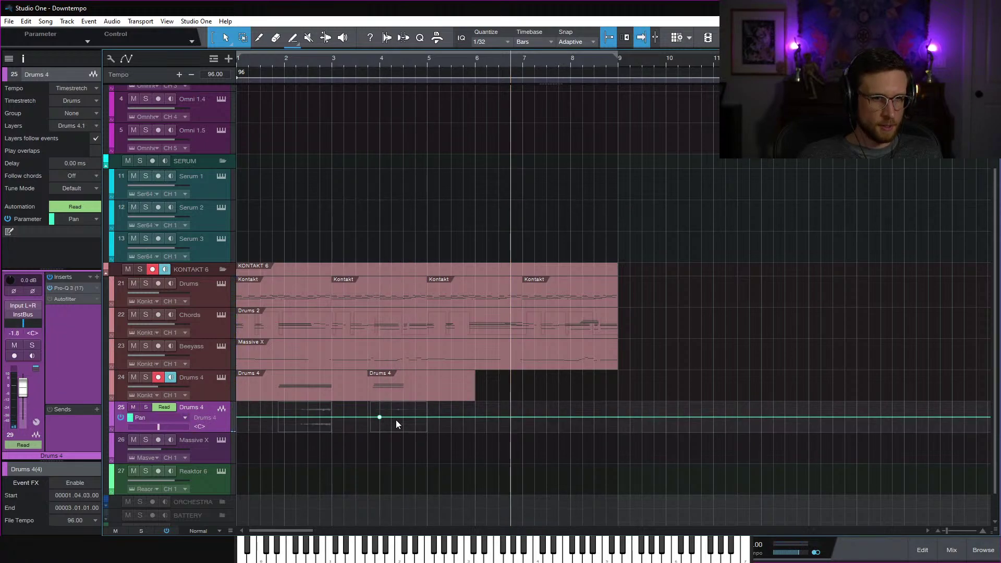
{"action": "mouse_move", "coordinate": [426, 422]}
{"action": "left_mouse_down"}
{"action": "mouse_move", "coordinate": [425, 436]}
{"action": "mouse_move", "coordinate": [425, 411]}
{"action": "left_mouse_up"}
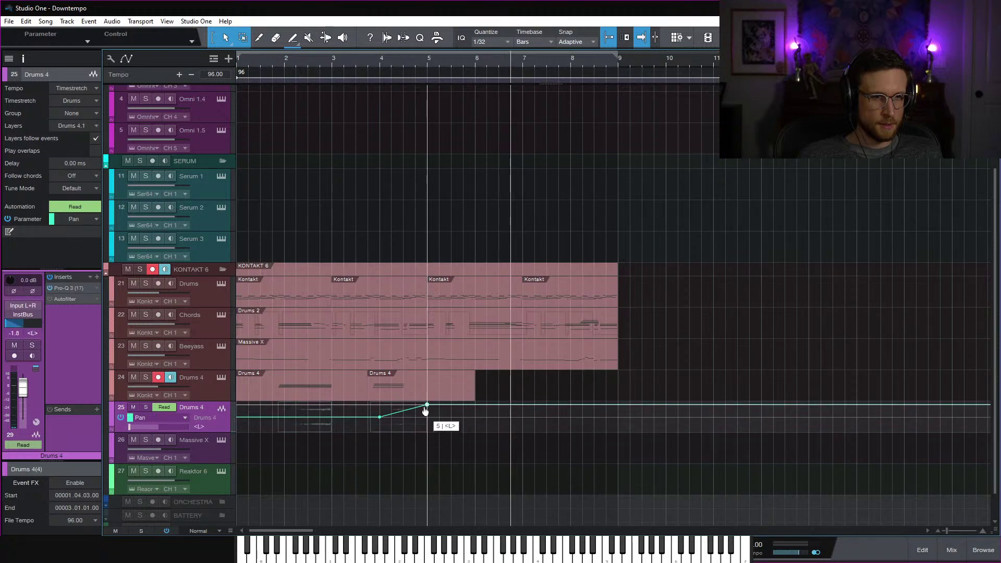
Return the Drums 4 pan automation to centre about midway through bar 5, play the passage and hide the automation
{"action": "left_click", "coordinate": [366, 59]}
{"action": "key", "text": "space"}
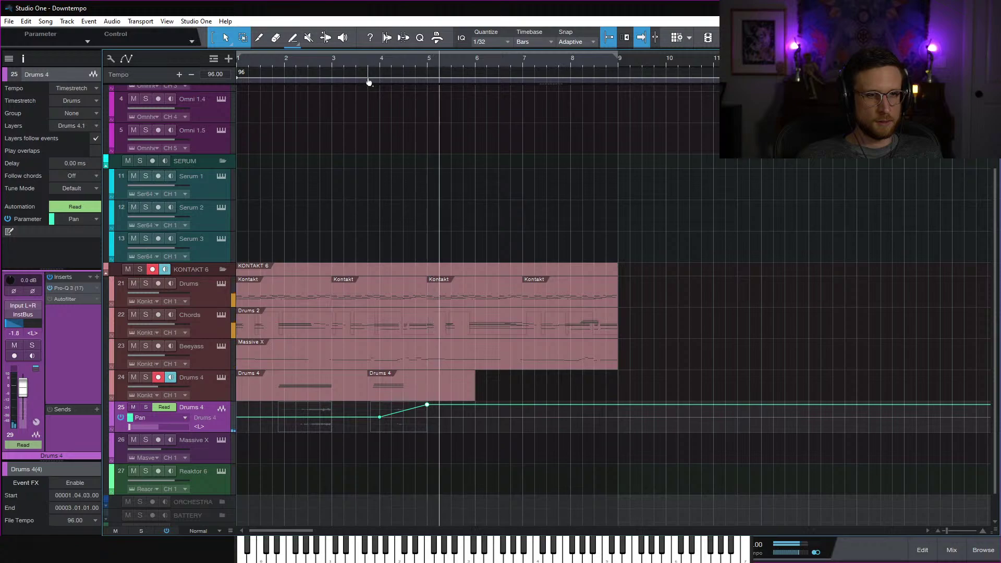
{"action": "left_click_drag", "start_coordinate": [458, 405], "coordinate": [451, 417]}
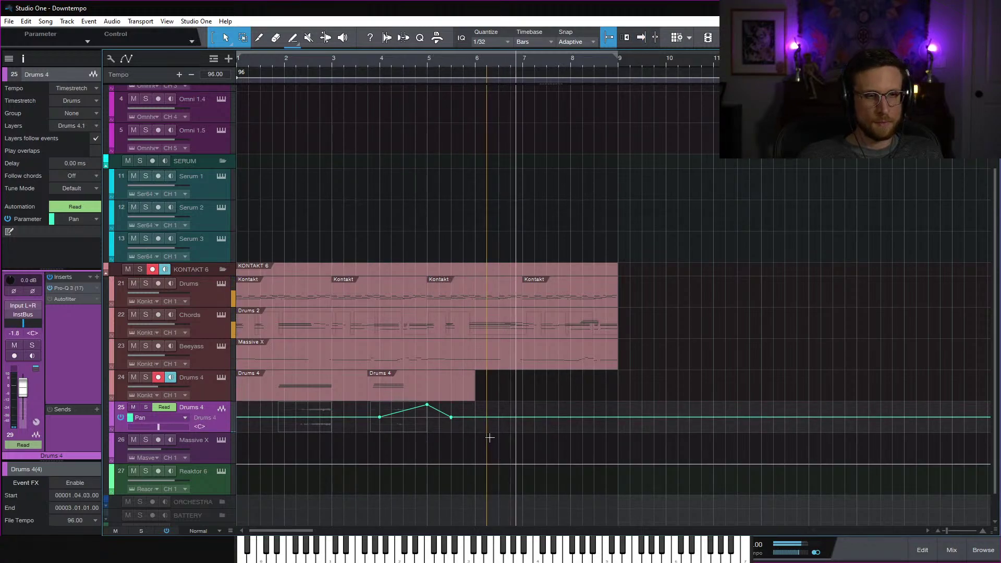
{"action": "key", "text": "f"}
{"action": "key", "text": "w"}
{"action": "key", "text": "w"}
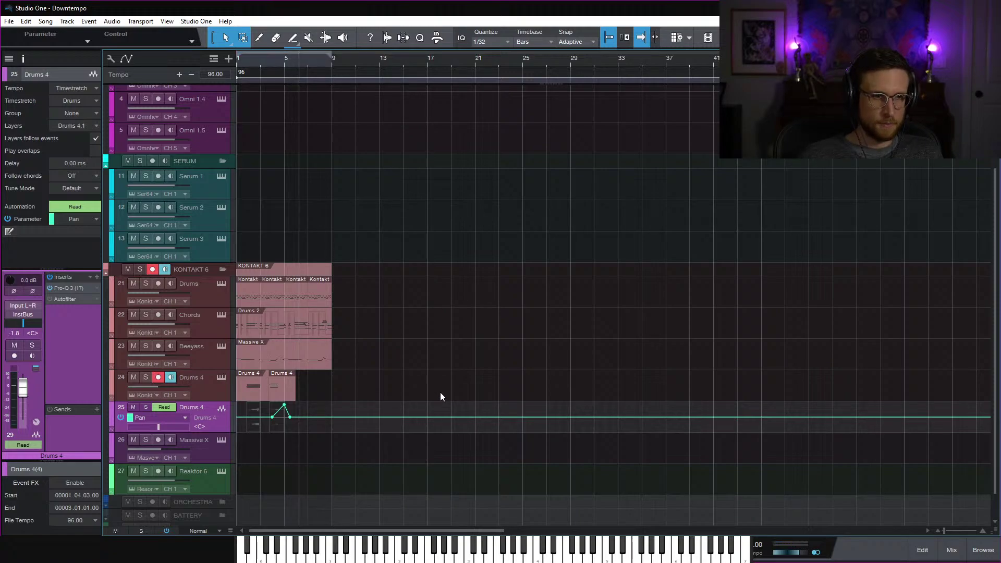
{"action": "key", "text": "a"}
{"action": "key", "text": "e"}
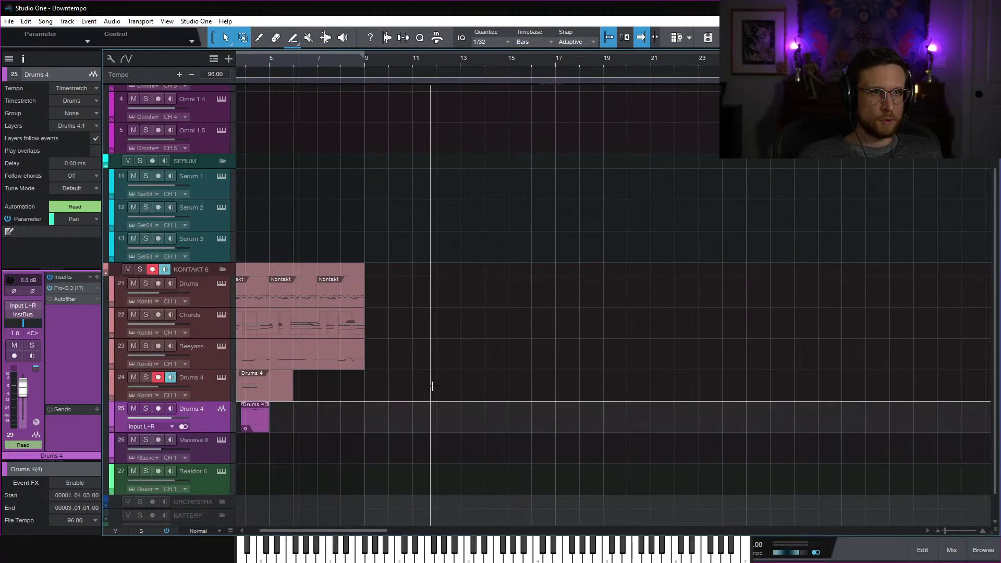
Turn on loop playback and lower the Drums 4 audio track's volume to -4.4 dB while listening
{"action": "key", "text": "KP_Divide"}
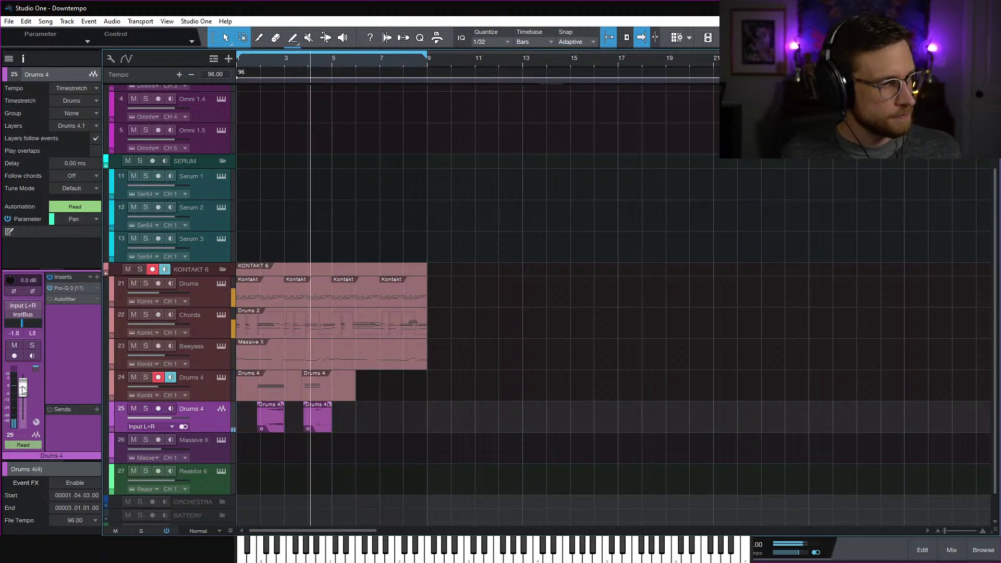
{"action": "left_click_drag", "start_coordinate": [23, 386], "coordinate": [23, 389]}
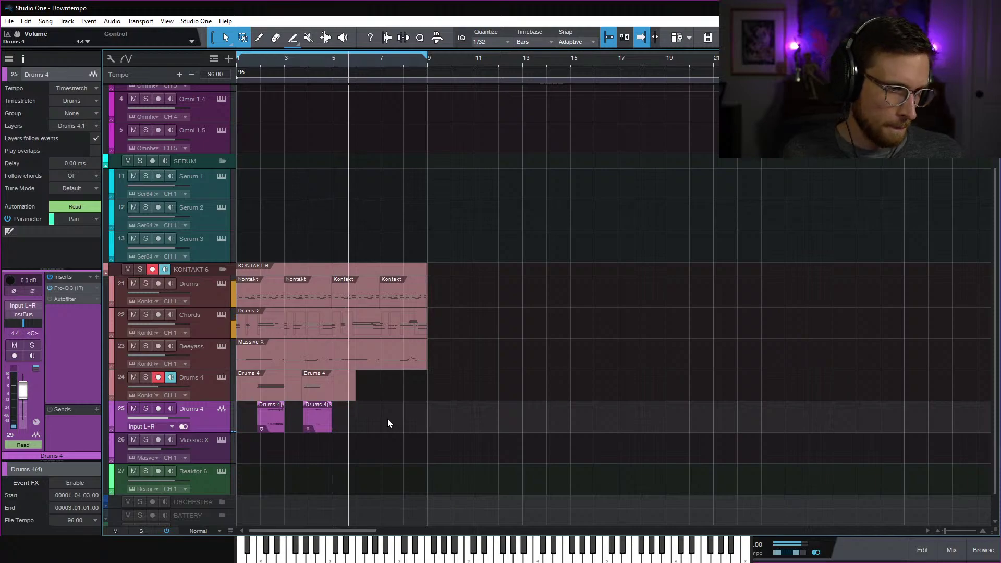
{"action": "key", "text": "space"}
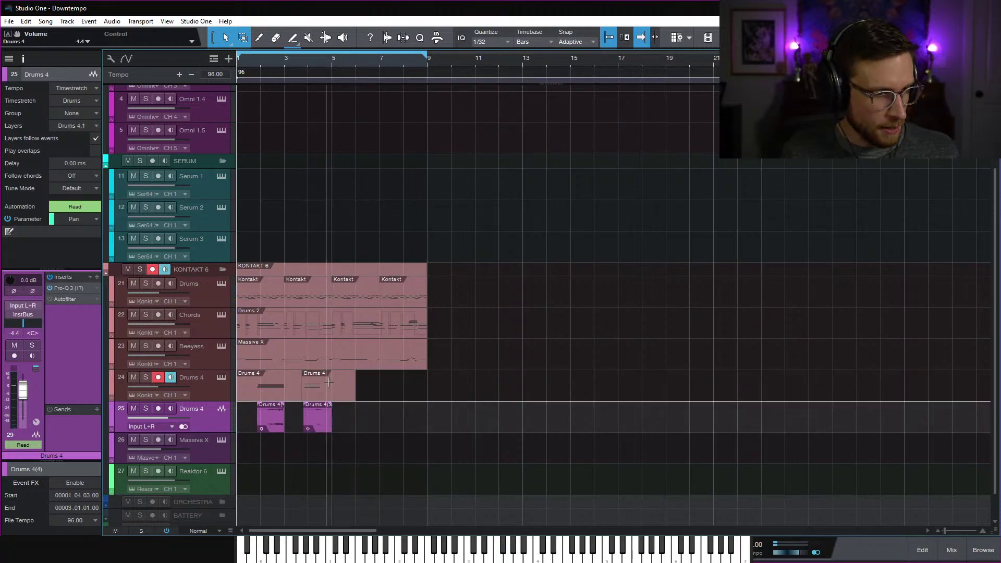
Shorten the second Drums 4 instrument part to end at bar 5 and duplicate the Drums 4 parts up to bar 9
{"action": "key", "text": "e"}
{"action": "scroll", "coordinate": [414, 401], "scroll_direction": "right", "scroll_amount": 1}
{"action": "scroll", "coordinate": [315, 401], "scroll_direction": "left", "scroll_amount": 1}
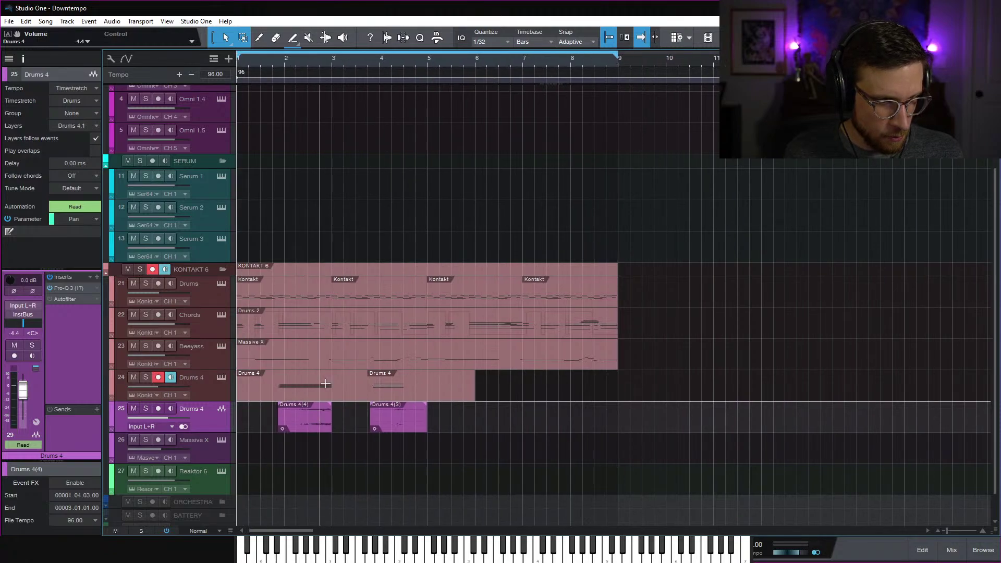
{"action": "left_click", "coordinate": [461, 392]}
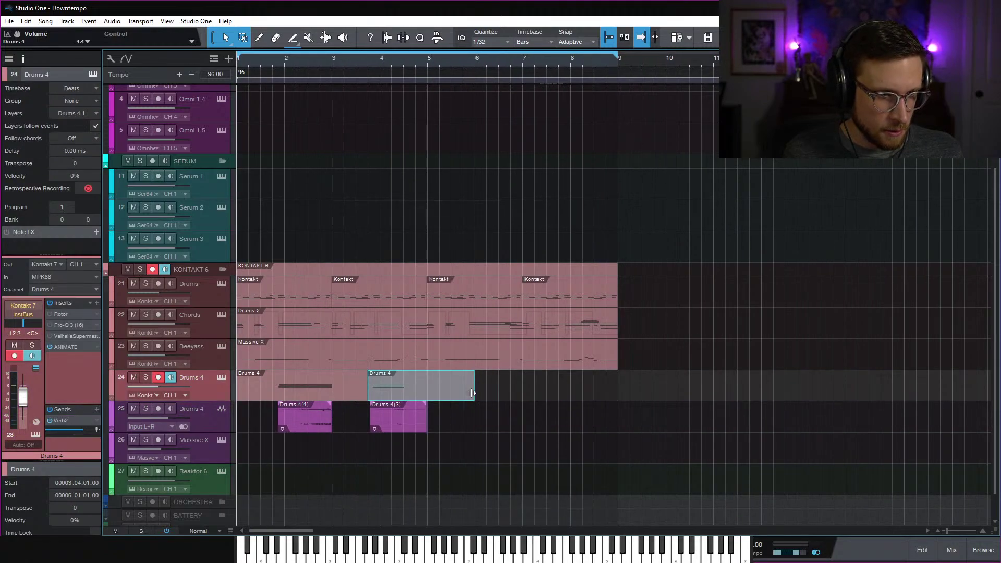
{"action": "left_click_drag", "start_coordinate": [472, 392], "coordinate": [426, 400]}
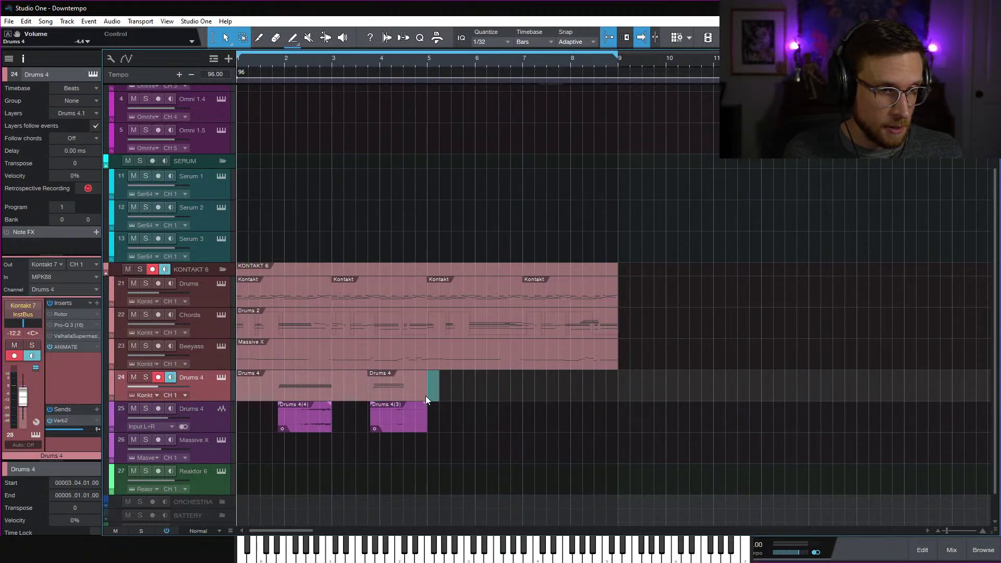
{"action": "key", "text": "d"}
In the copied part starting at bar 5, lower the chord's notes beneath the top one, with the bass on G#2, and play it
{"action": "double_click", "coordinate": [511, 394]}
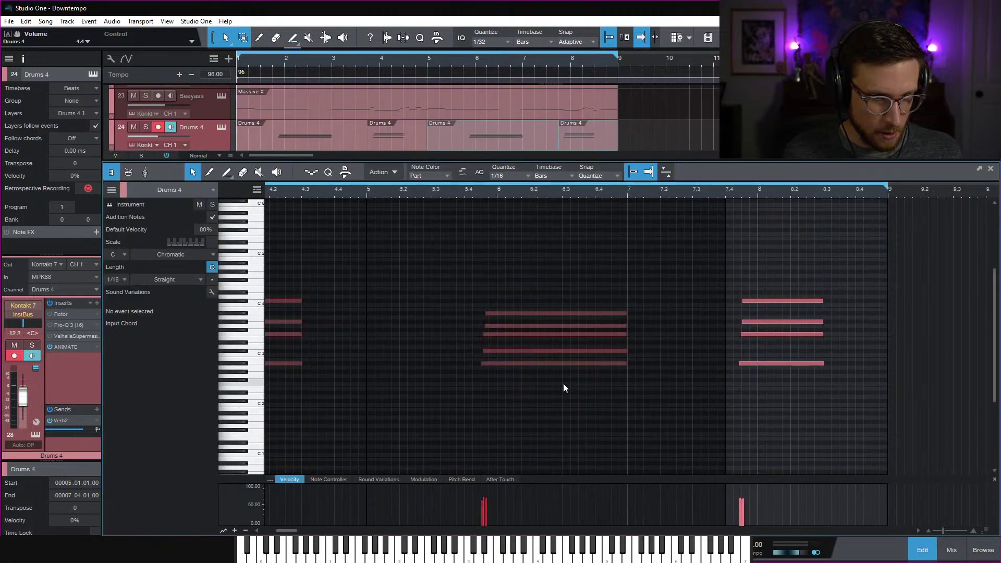
{"action": "scroll", "coordinate": [560, 391], "scroll_direction": "right", "scroll_amount": 5}
{"action": "scroll", "coordinate": [558, 395], "scroll_direction": "left", "scroll_amount": 10}
{"action": "scroll", "coordinate": [599, 393], "scroll_direction": "right", "scroll_amount": 3}
{"action": "left_click", "coordinate": [609, 393]}
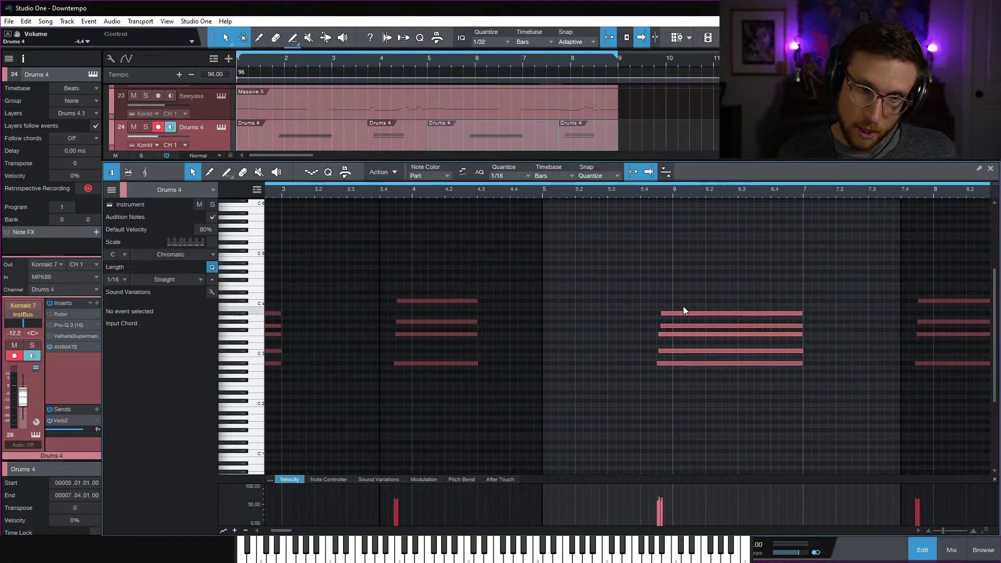
{"action": "left_click_drag", "start_coordinate": [683, 312], "coordinate": [684, 371]}
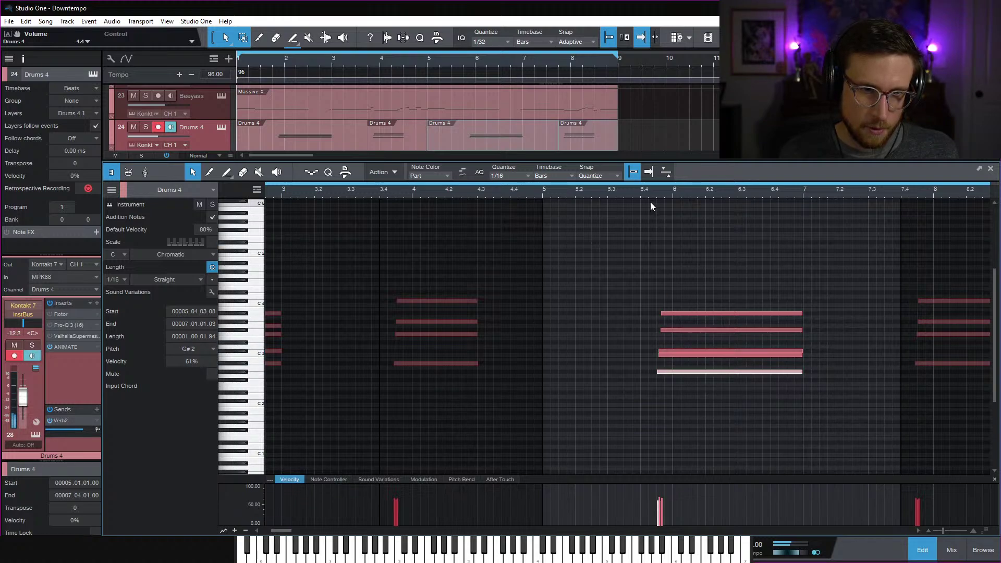
{"action": "key", "text": "f"}
{"action": "key", "text": "space"}
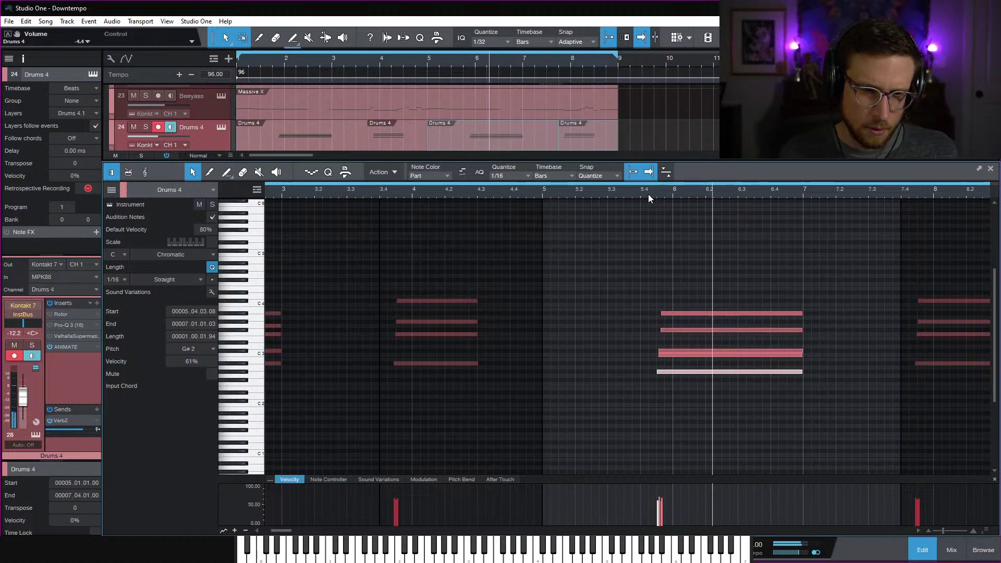
{"action": "key", "text": "space"}
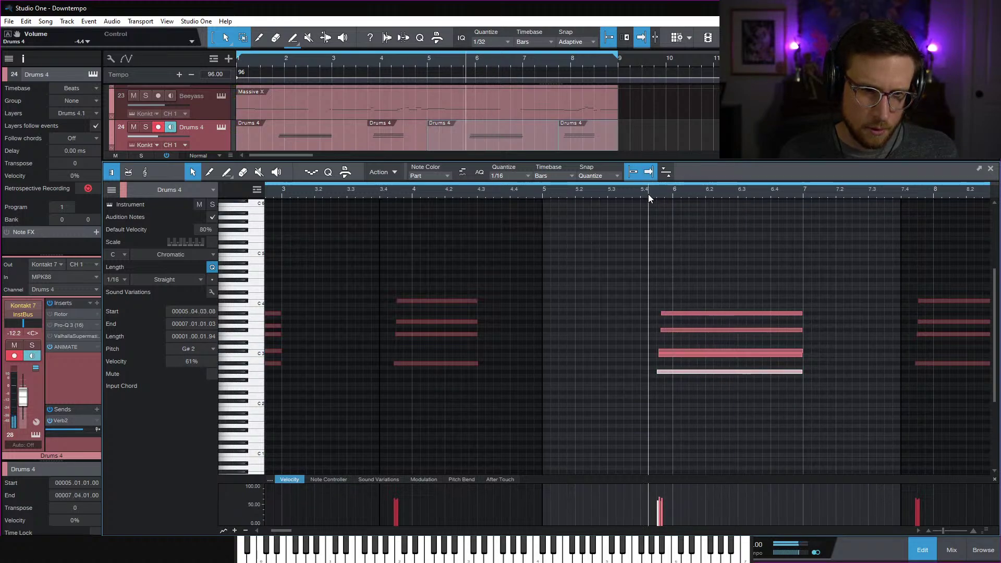
Try the chord's top note at D#4 and play the passage to judge the new voicing
{"action": "left_click", "coordinate": [689, 313]}
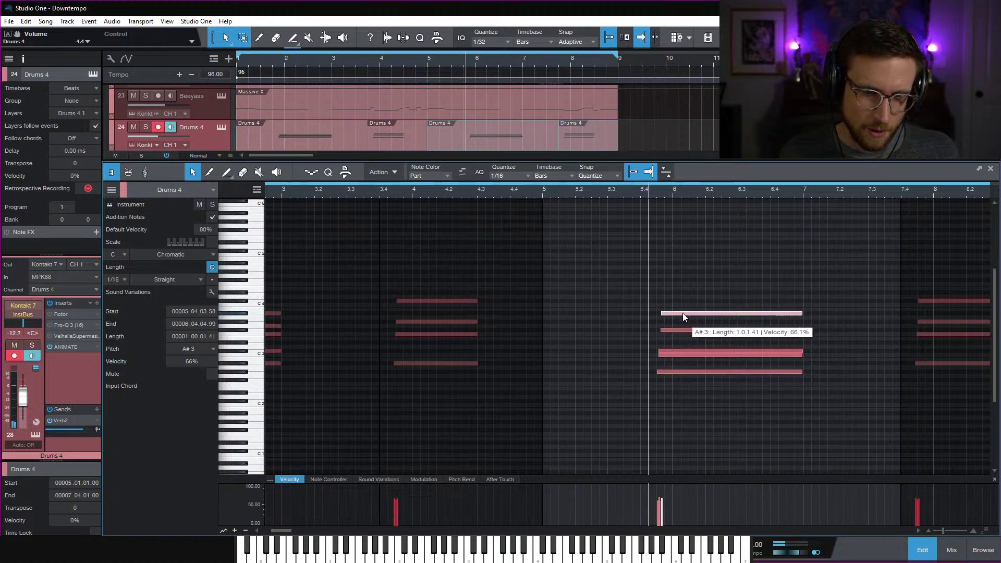
{"action": "key", "text": "space"}
{"action": "key", "text": "space"}
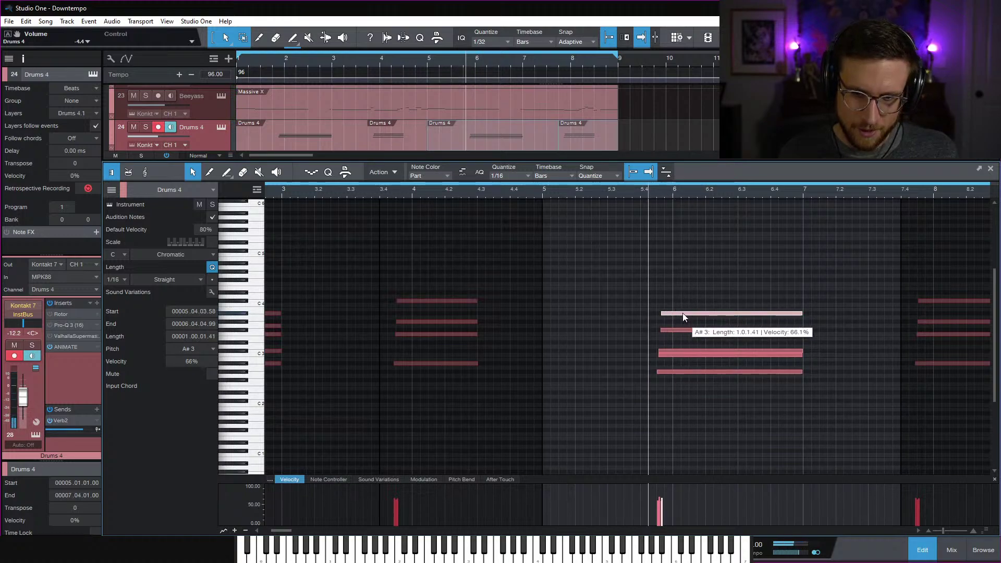
{"action": "left_click_drag", "start_coordinate": [682, 313], "coordinate": [685, 293]}
{"action": "left_click", "coordinate": [723, 265]}
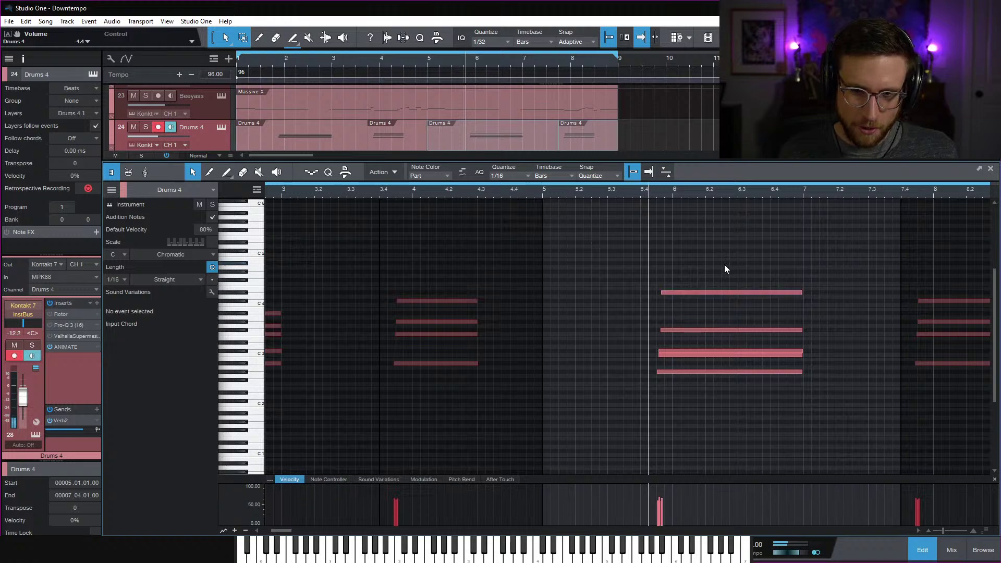
{"action": "key", "text": "space"}
{"action": "key", "text": "space"}
{"action": "key", "text": "space"}
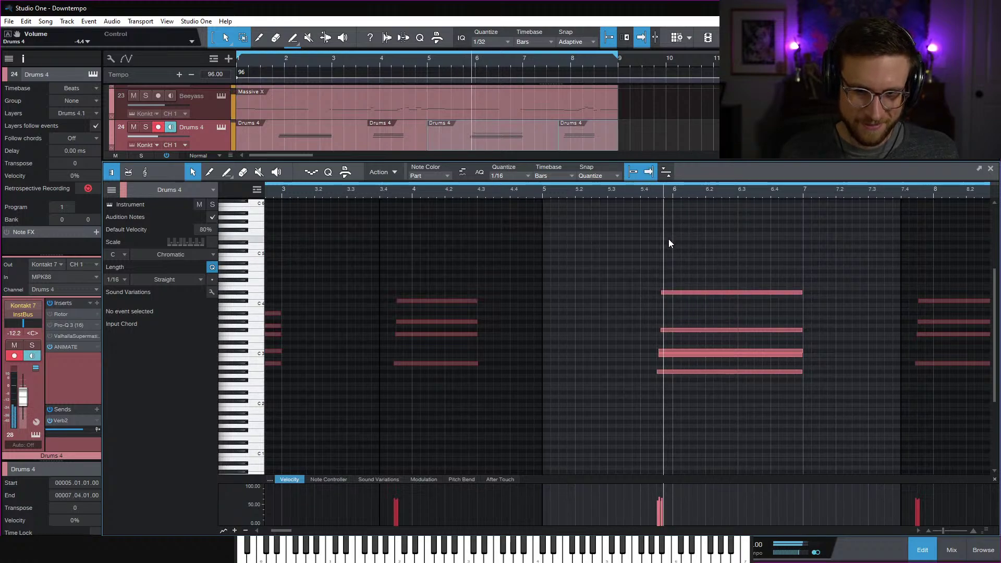
{"action": "left_click", "coordinate": [700, 371]}
{"action": "key", "text": "space"}
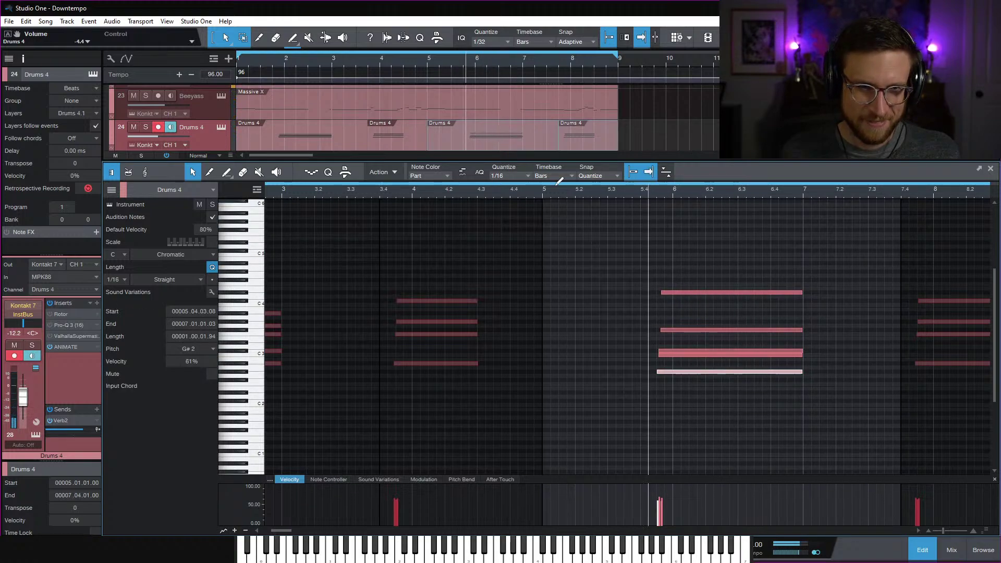
{"action": "left_click", "coordinate": [541, 192]}
{"action": "key", "text": "space"}
{"action": "left_click", "coordinate": [757, 417]}
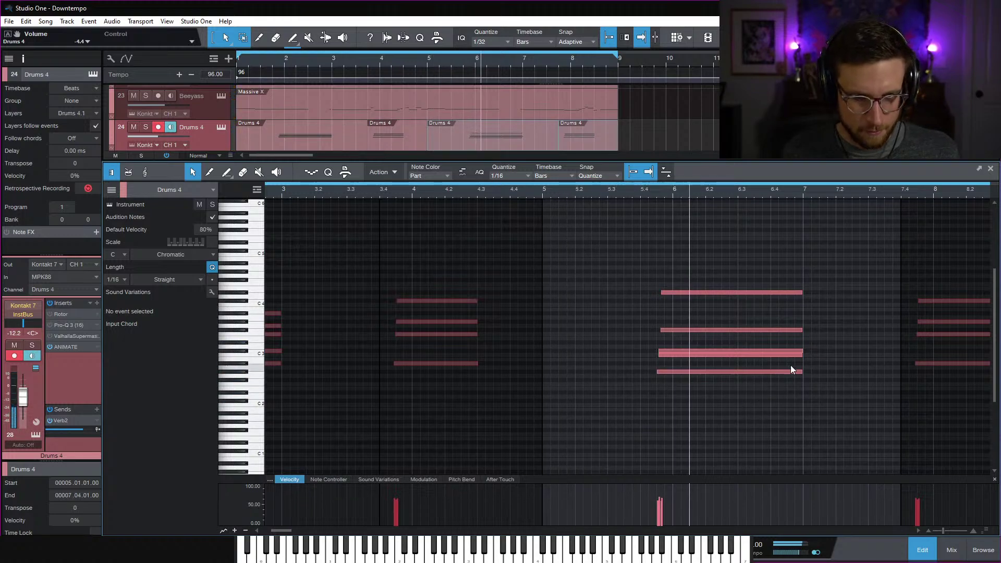
{"action": "key", "text": "space"}
Try the chord's top note at F#4 and A#3, and settle it on C4
{"action": "left_click", "coordinate": [776, 291]}
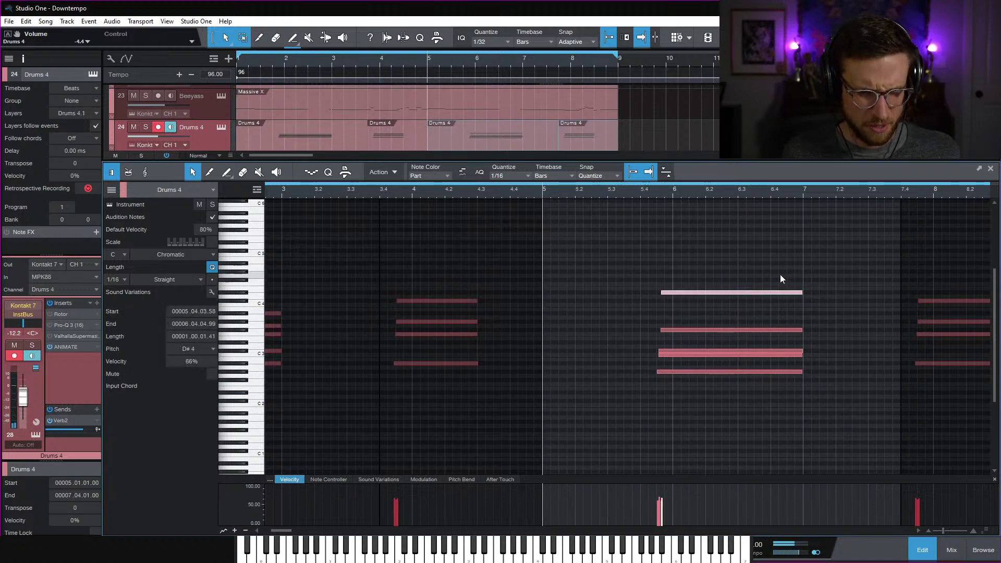
{"action": "key", "text": "Up"}
{"action": "key", "text": "Up"}
{"action": "key", "text": "Up"}
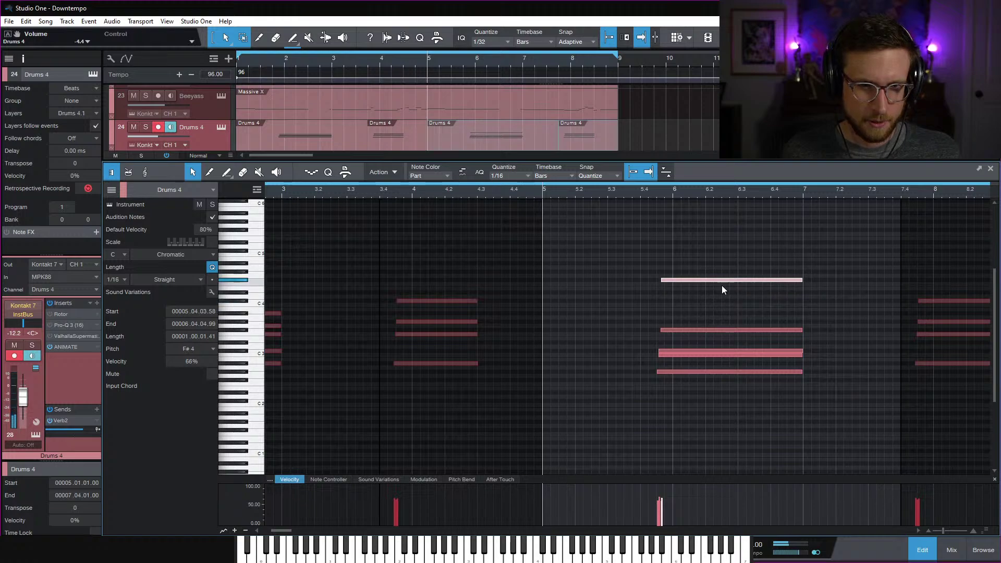
{"action": "key", "text": "Down"}
{"action": "key", "text": "Down"}
{"action": "key", "text": "Down"}
{"action": "key", "text": "Down"}
{"action": "key", "text": "Down"}
{"action": "key", "text": "Down"}
{"action": "key", "text": "Down"}
{"action": "key", "text": "Down"}
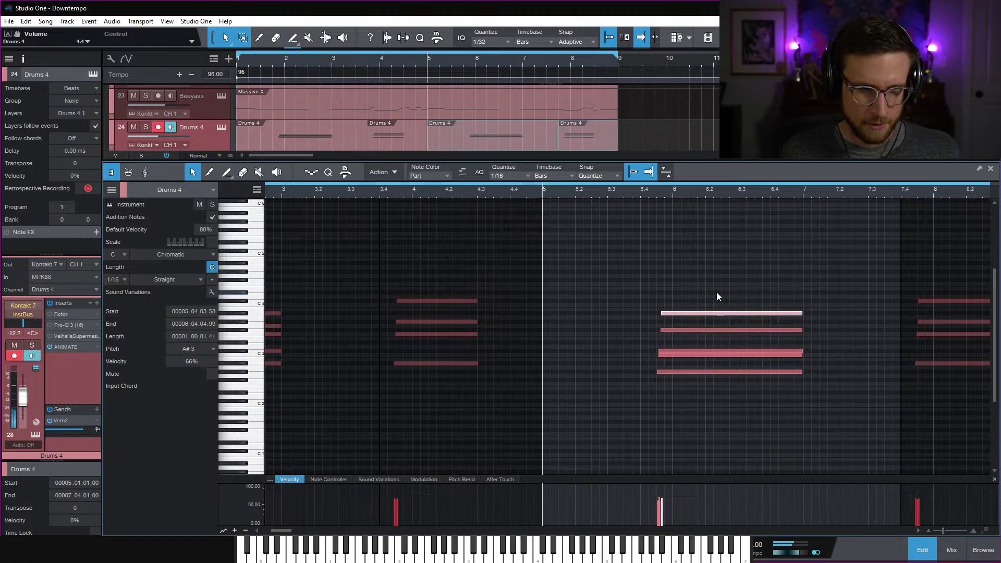
{"action": "key", "text": "Up"}
{"action": "key", "text": "Up"}
Play the revised chord from just before bar 6 and again from the start of bar 5
{"action": "left_click", "coordinate": [642, 189]}
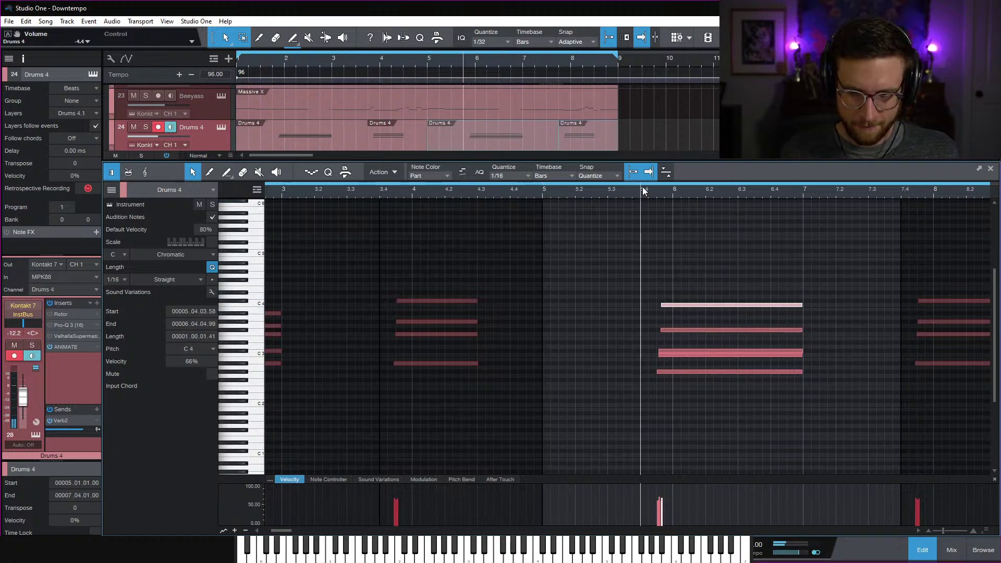
{"action": "key", "text": "space"}
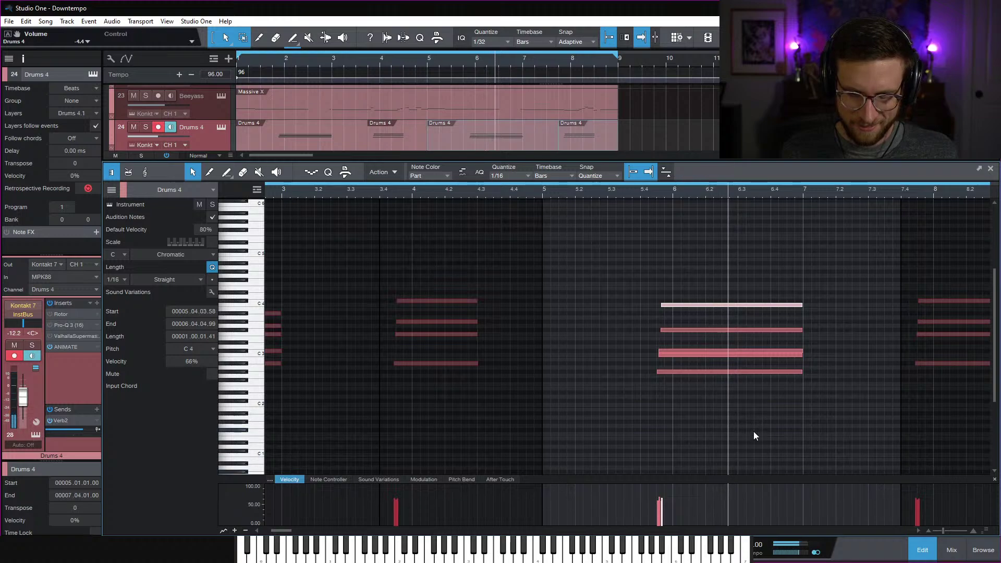
{"action": "left_click", "coordinate": [727, 437]}
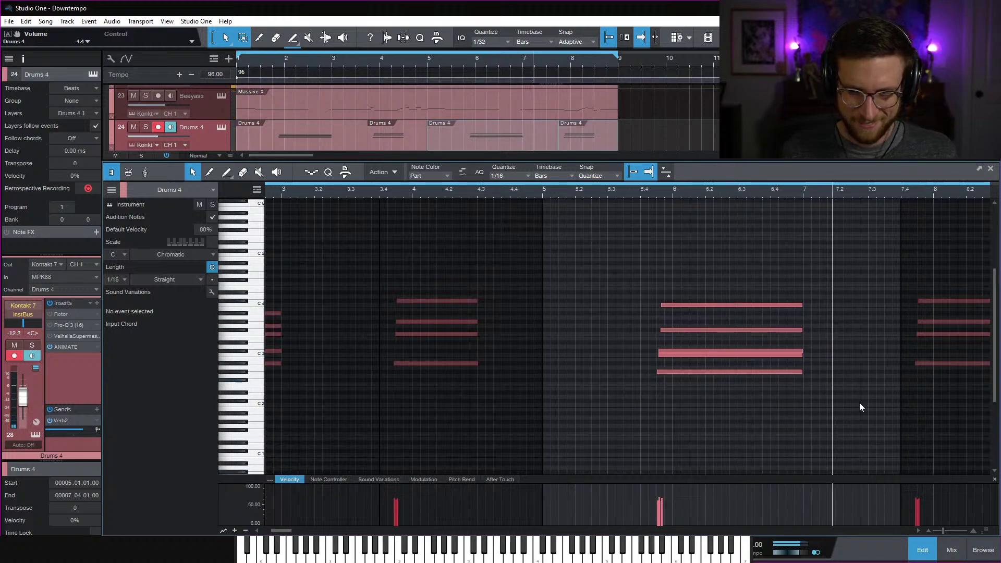
{"action": "key", "text": "space"}
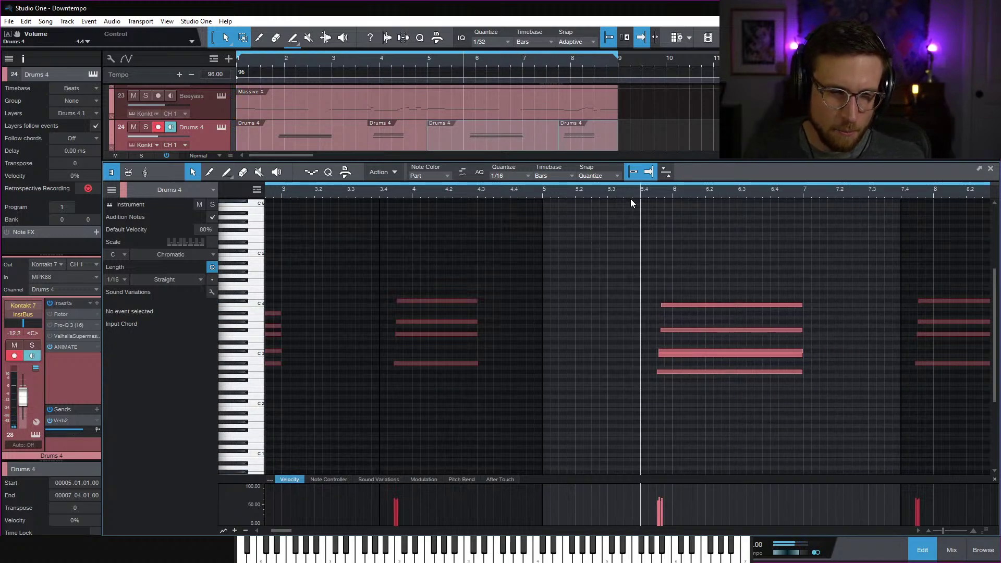
{"action": "left_click", "coordinate": [538, 189]}
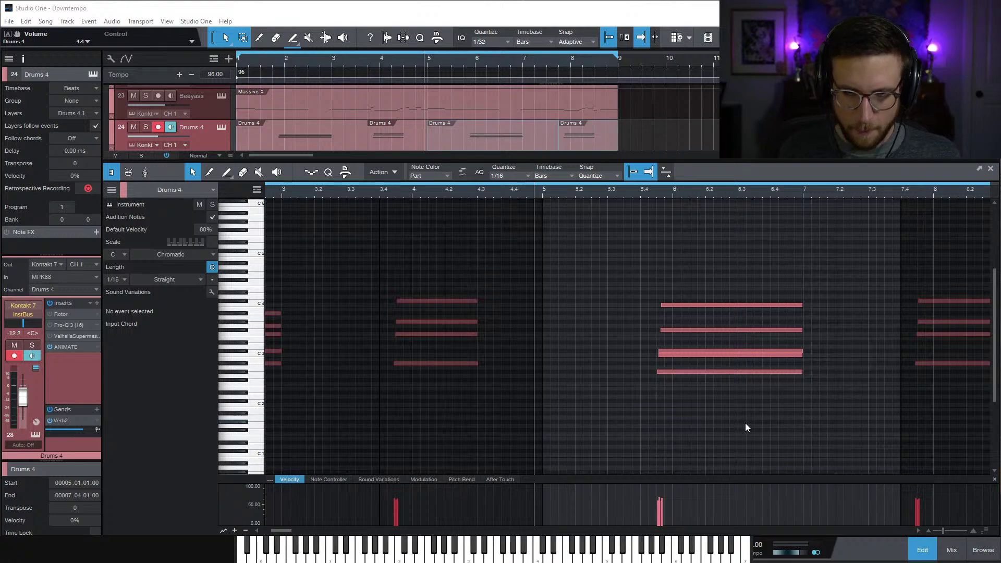
{"action": "key", "text": "space"}
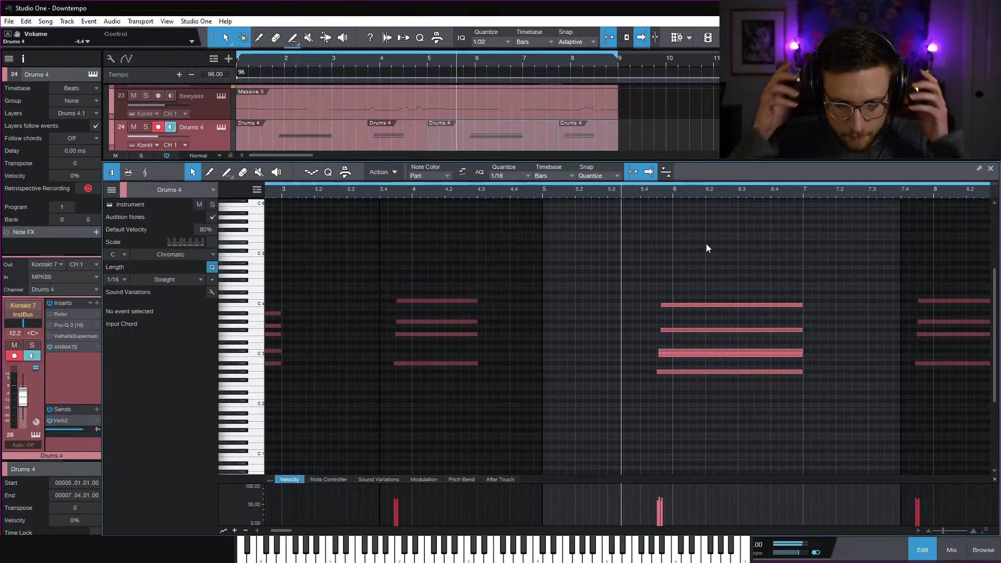
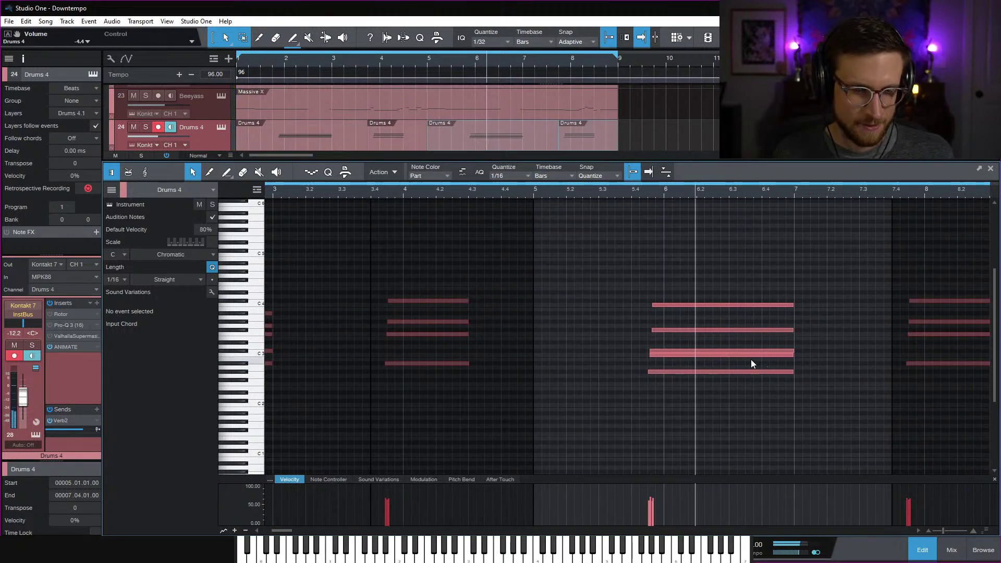
Replay the passage from just before bar 5, and raise the chord's second-highest note to G#3
{"action": "key", "text": "space"}
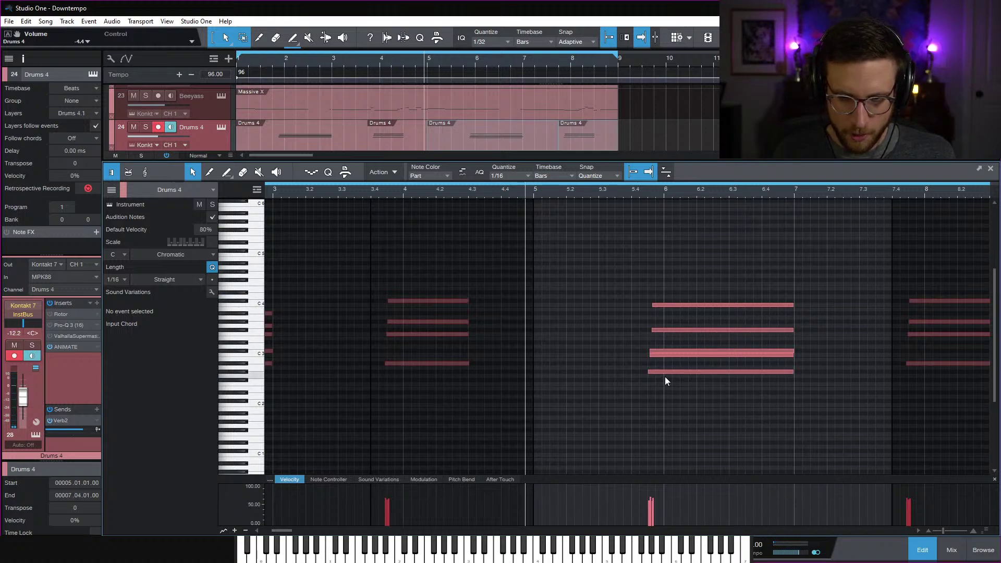
{"action": "key", "text": "space"}
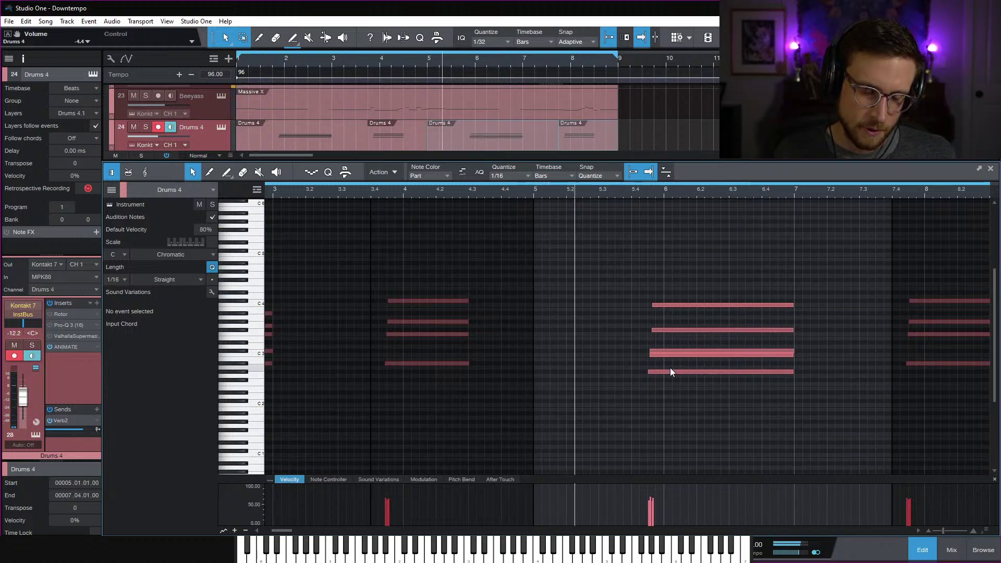
{"action": "key", "text": "space"}
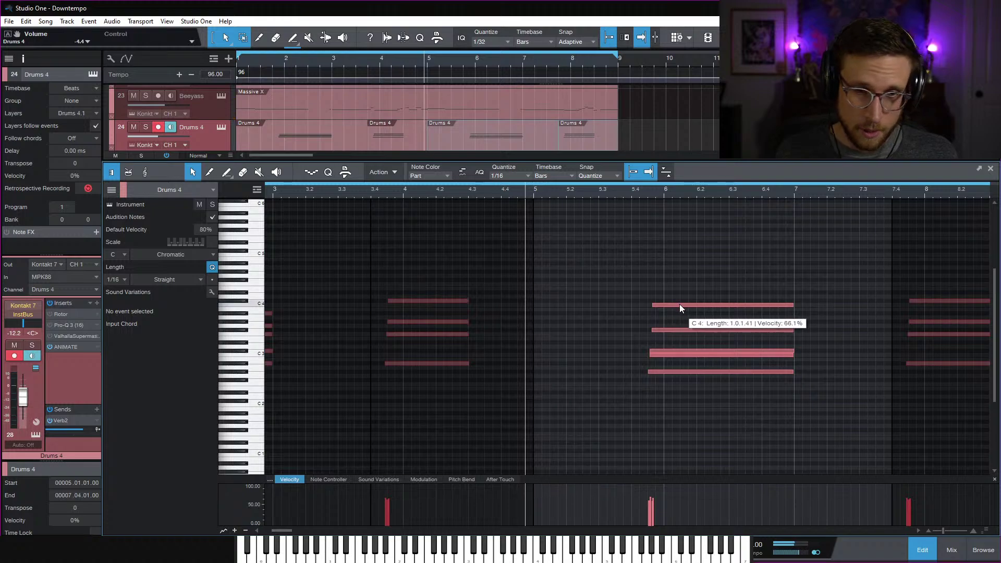
{"action": "left_click", "coordinate": [671, 329]}
{"action": "left_click_drag", "start_coordinate": [671, 334], "coordinate": [675, 325]}
{"action": "left_click", "coordinate": [677, 304]}
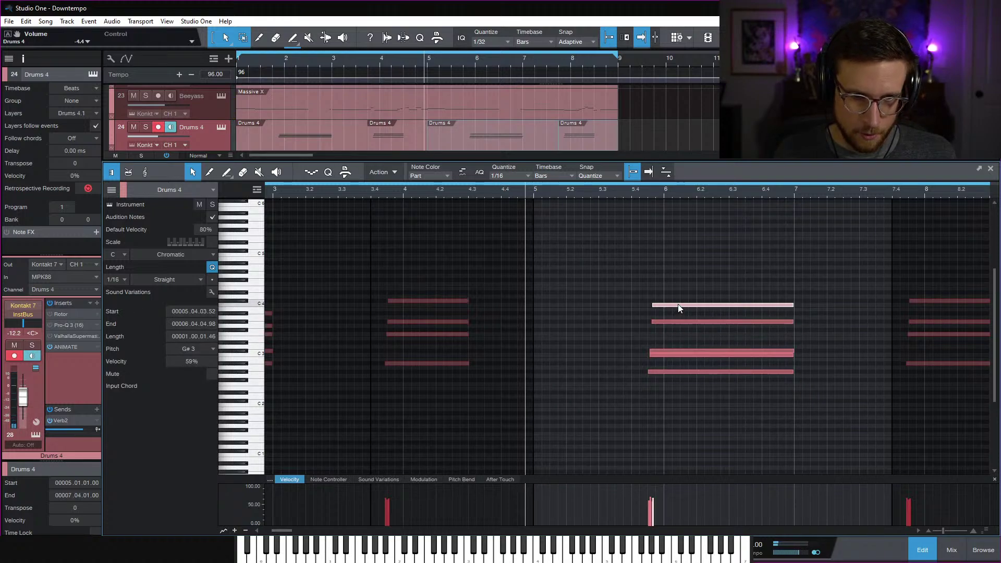
Delete the chord's top C4 note while playing the passage from just before bar 5
{"action": "key", "text": "space"}
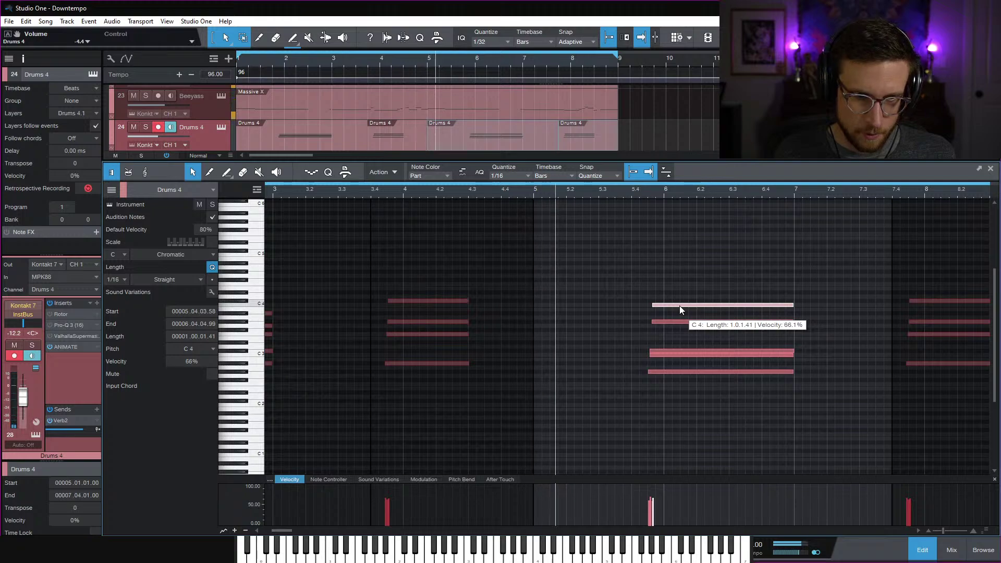
{"action": "key", "text": "Delete"}
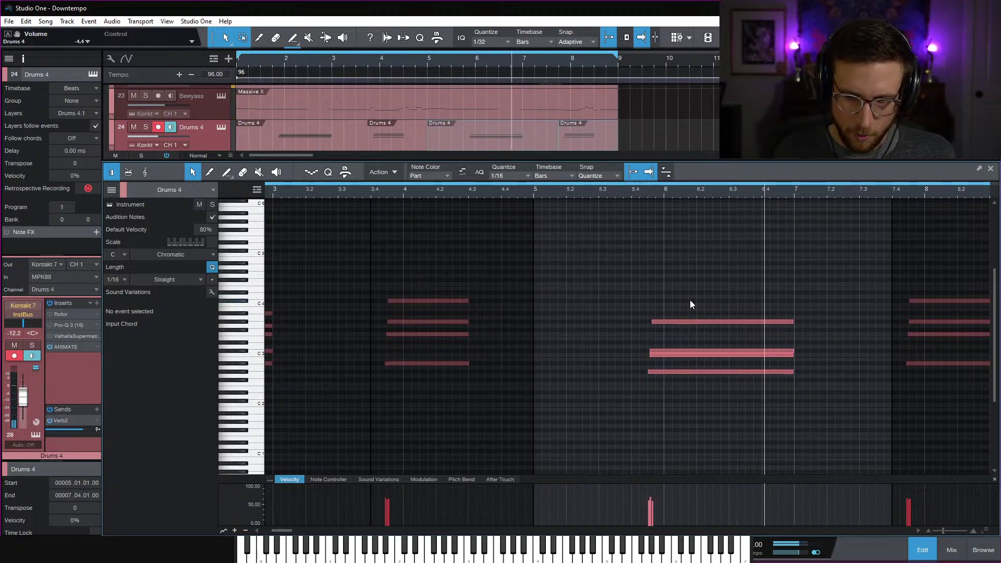
{"action": "key", "text": "space"}
{"action": "key", "text": "space"}
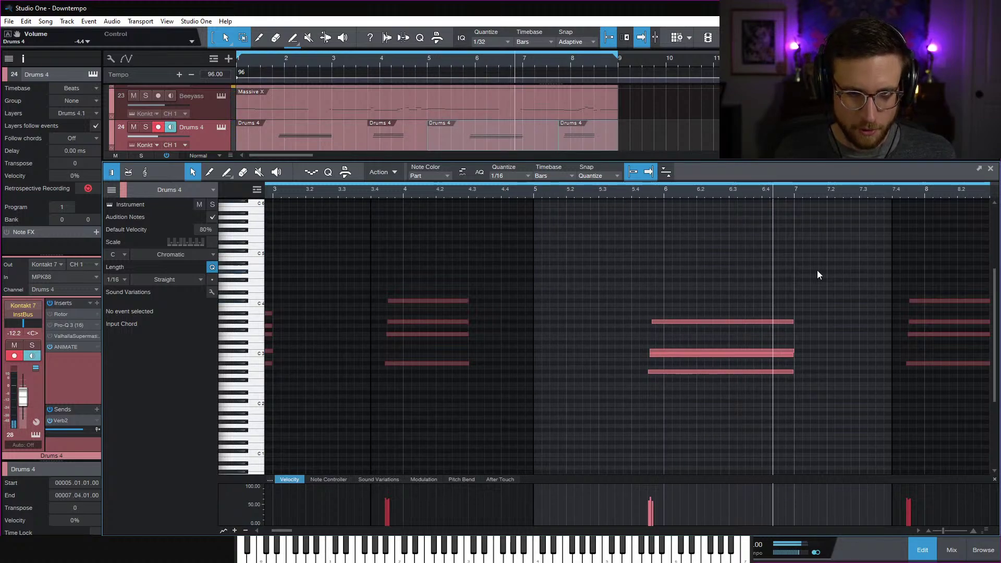
In the chord just before bar 8, lower the top note to C4 and play it
{"action": "scroll", "coordinate": [828, 310], "scroll_direction": "right", "scroll_amount": 2}
{"action": "scroll", "coordinate": [821, 309], "scroll_direction": "right", "scroll_amount": 3}
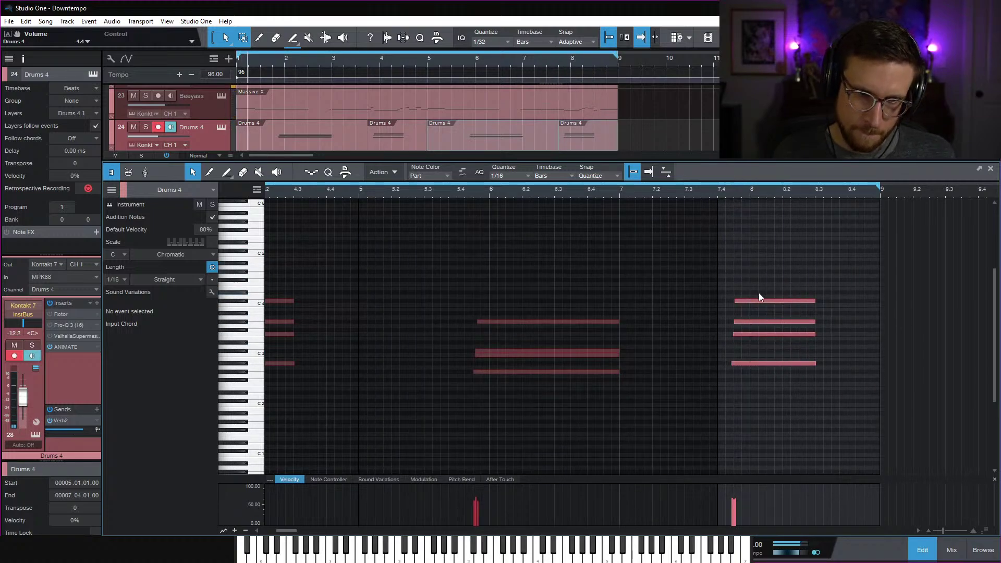
{"action": "left_click_drag", "start_coordinate": [759, 300], "coordinate": [759, 305]}
{"action": "left_click", "coordinate": [724, 194]}
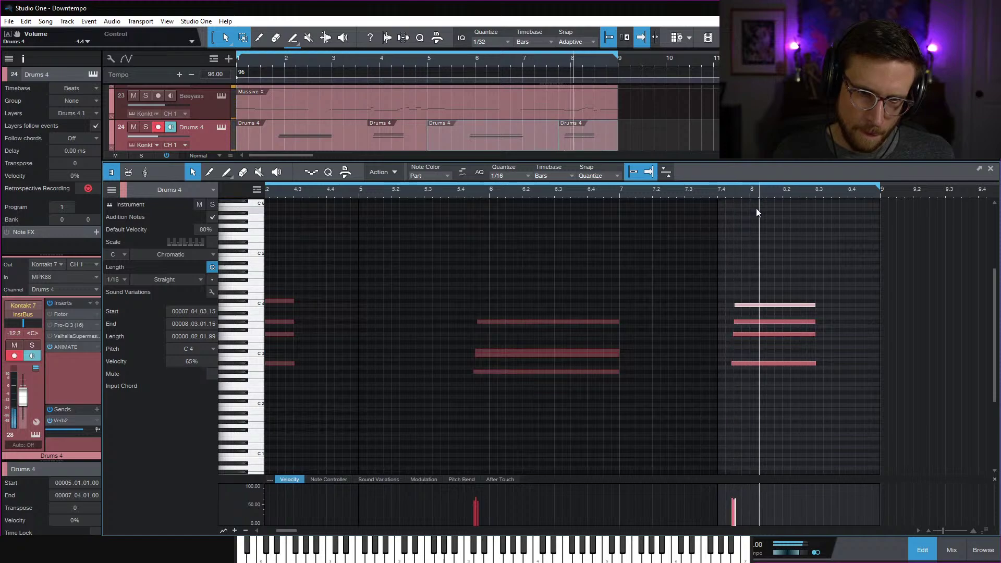
{"action": "key", "text": "space"}
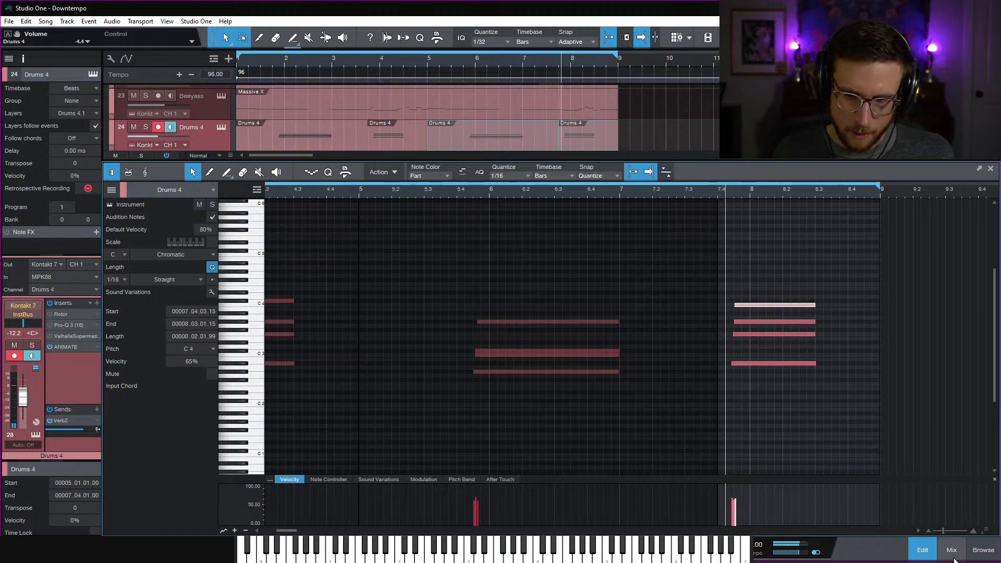
Close the note editor and save the song
{"action": "key", "text": "F2"}
{"action": "left_click", "coordinate": [761, 305]}
{"action": "key", "text": "ctrl+s"}
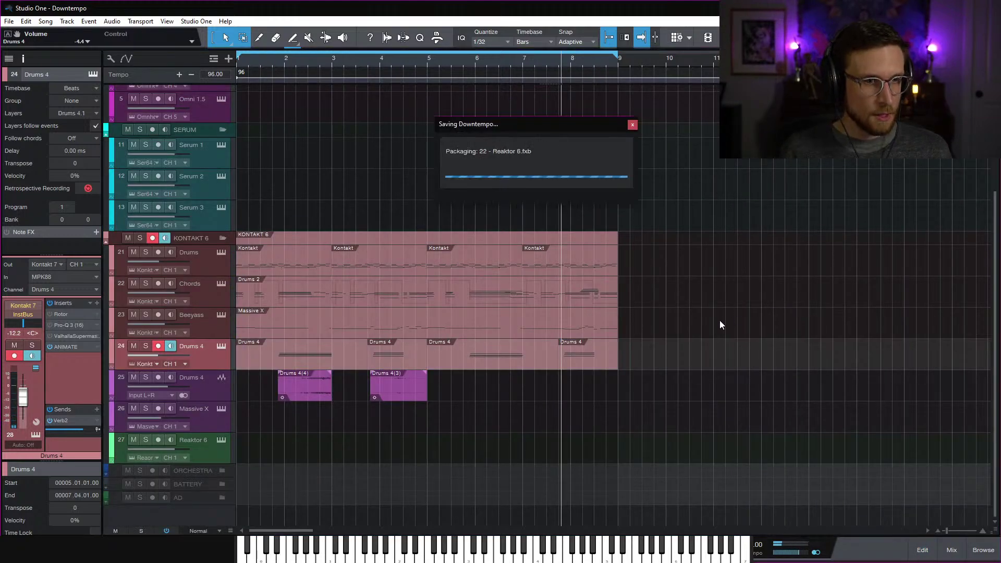
{"action": "scroll", "coordinate": [347, 166], "scroll_direction": "up", "scroll_amount": 1}
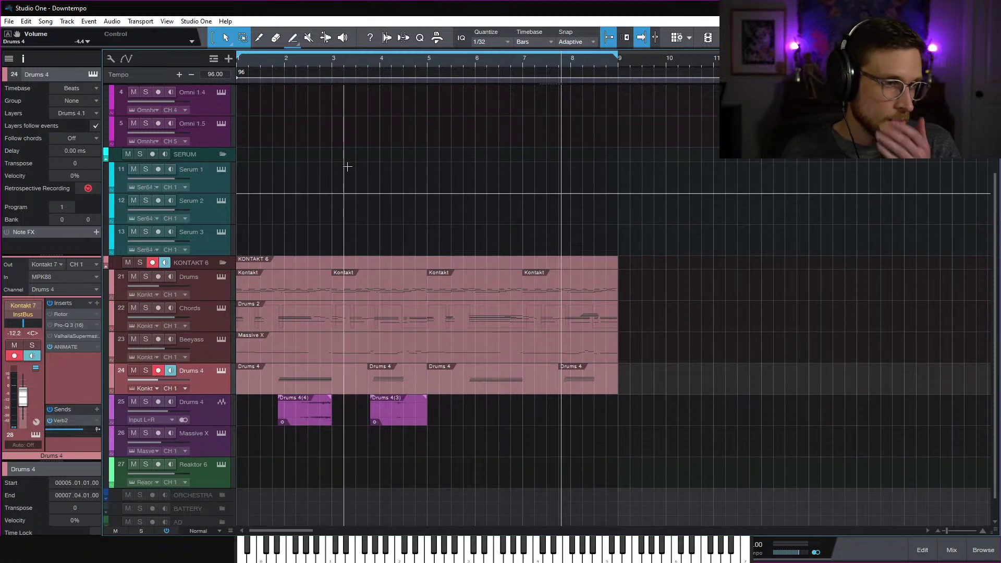
{"action": "scroll", "coordinate": [347, 165], "scroll_direction": "up", "scroll_amount": 4}
{"action": "scroll", "coordinate": [338, 385], "scroll_direction": "down", "scroll_amount": 5}
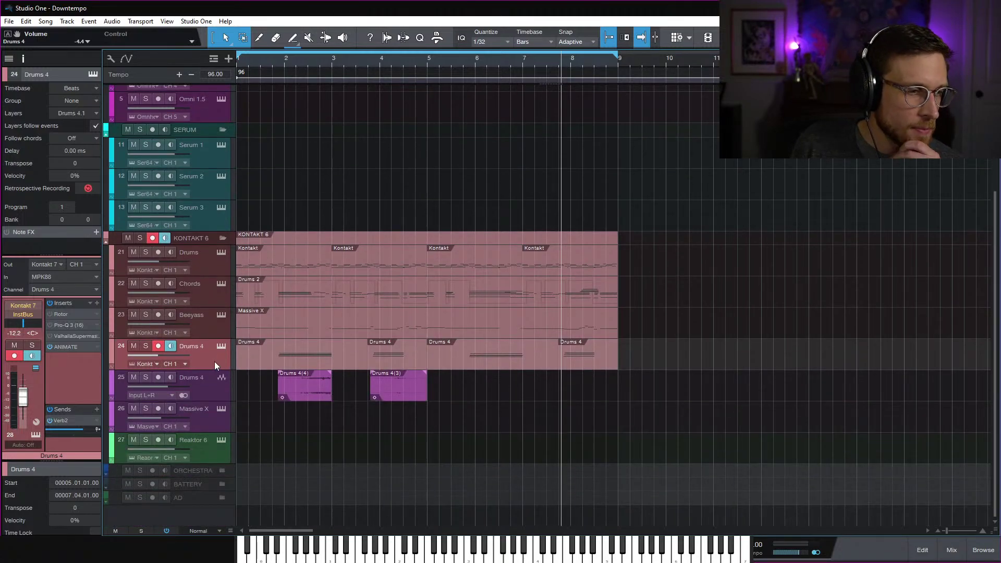
Open the Massive X instrument on track 26 and list its Plucked Strings presets
{"action": "left_click", "coordinate": [215, 422]}
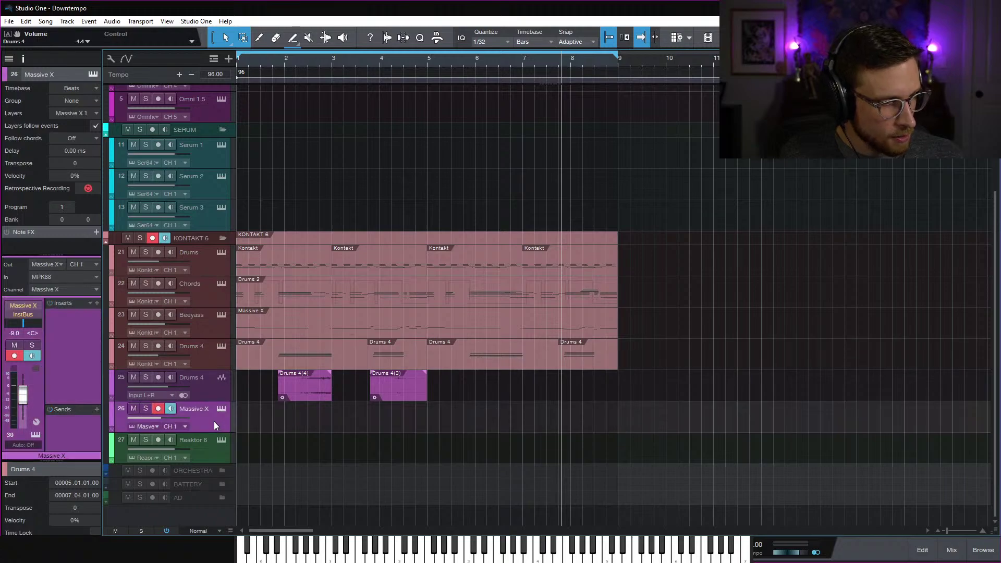
{"action": "key", "text": "F11"}
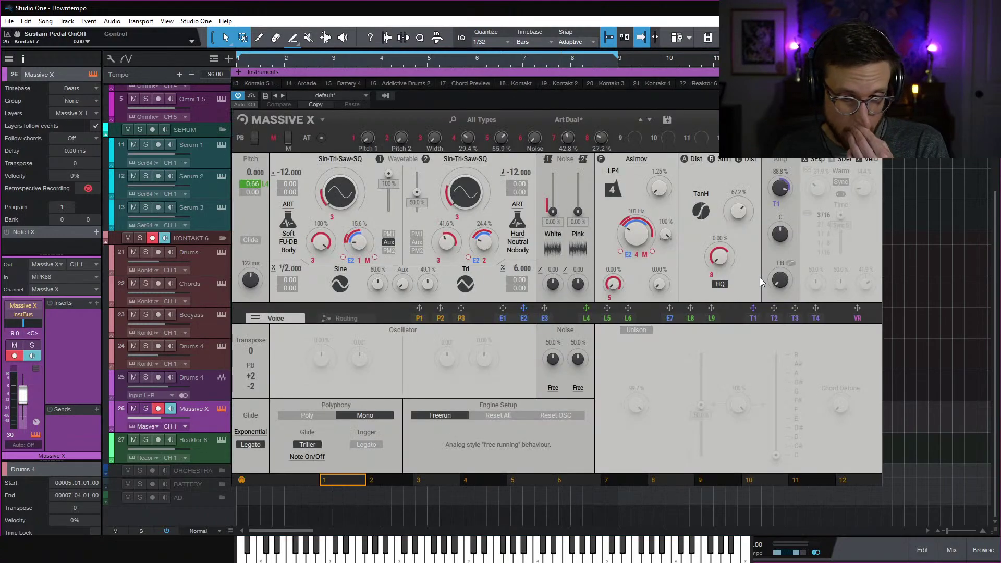
{"action": "left_click", "coordinate": [602, 123]}
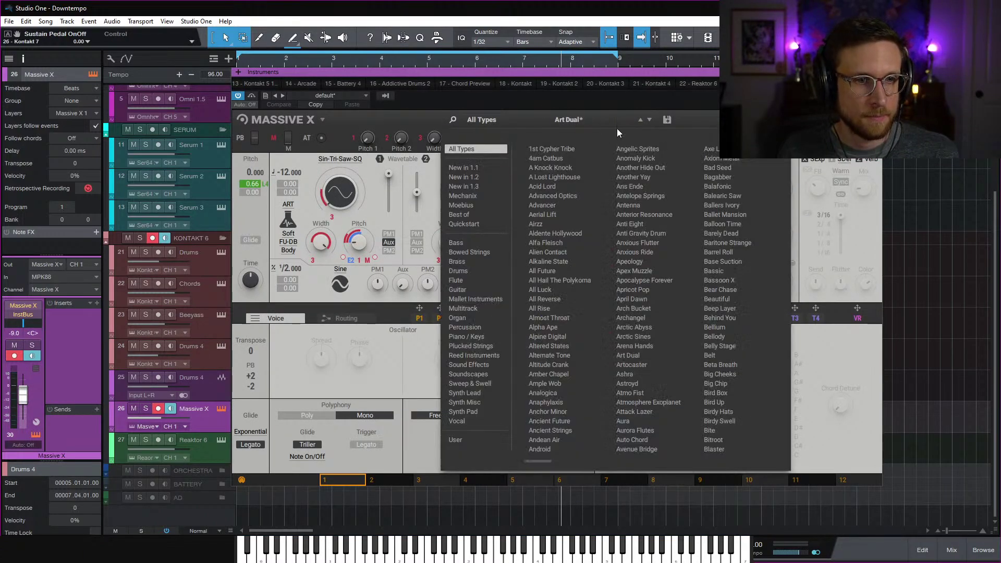
{"action": "left_click", "coordinate": [496, 345]}
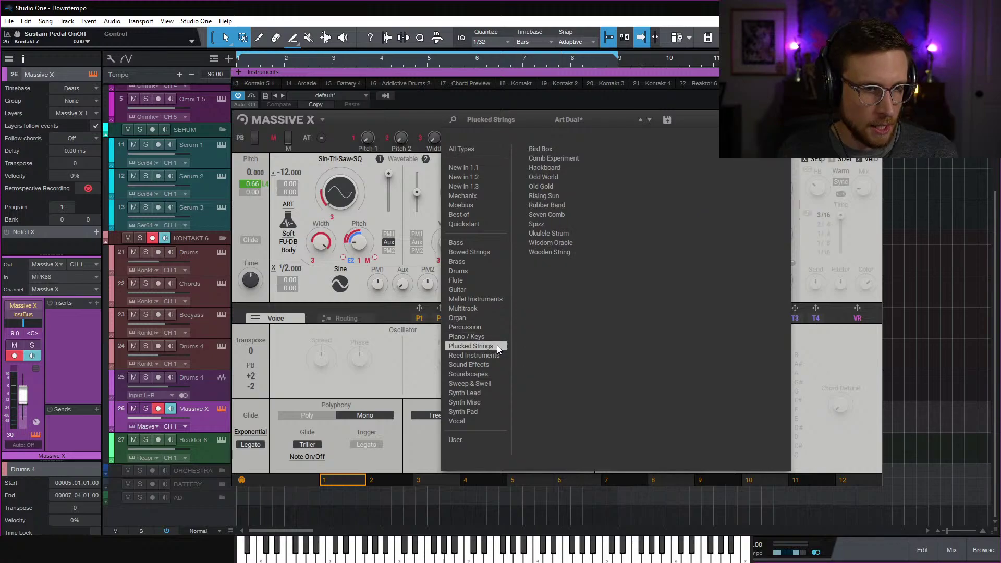
Try the presets Bird Box, Comb Experiment, Hackboard and Odd World, and settle on Old Gold
{"action": "left_click", "coordinate": [564, 148]}
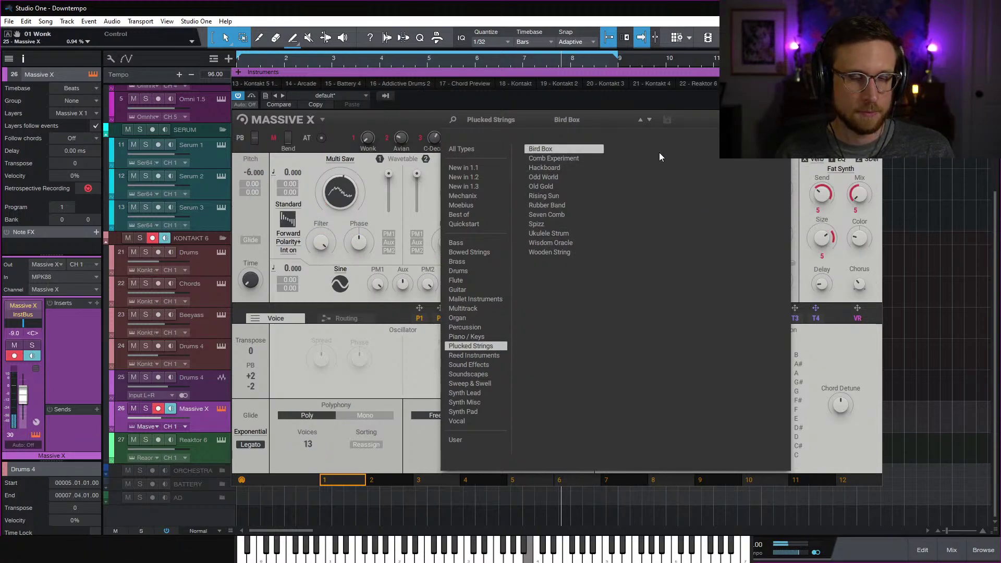
{"action": "left_click", "coordinate": [577, 160]}
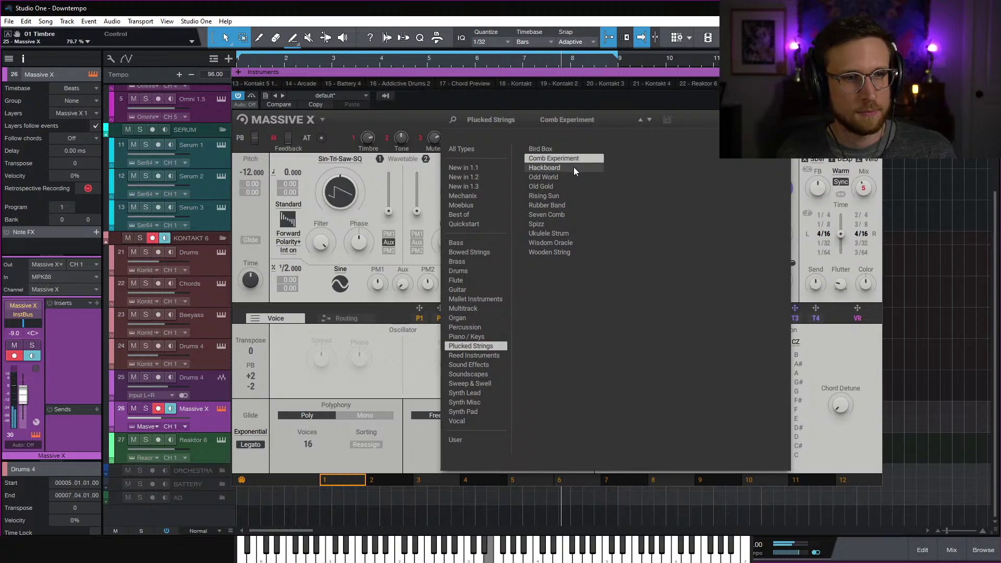
{"action": "left_click", "coordinate": [574, 167]}
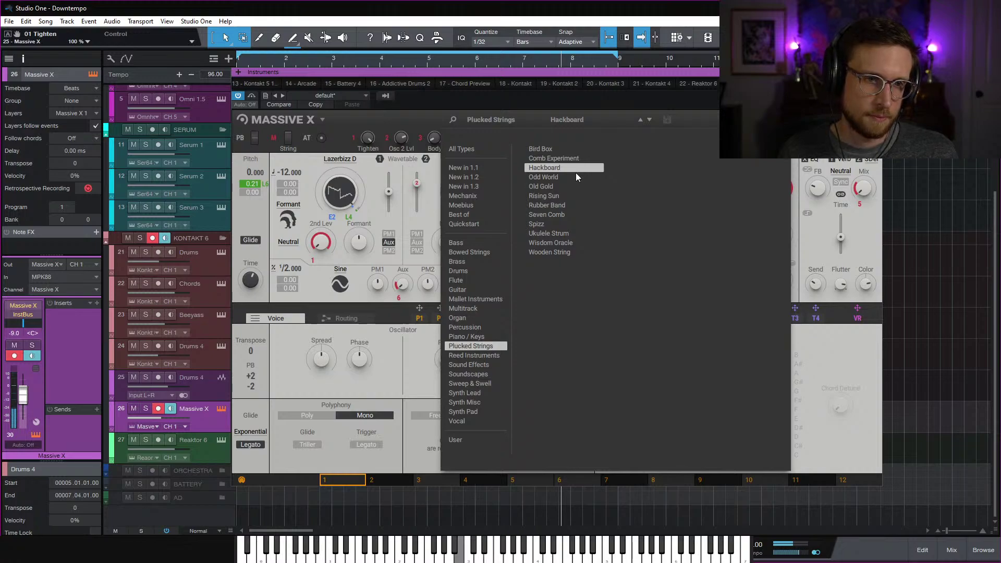
{"action": "left_click", "coordinate": [571, 176]}
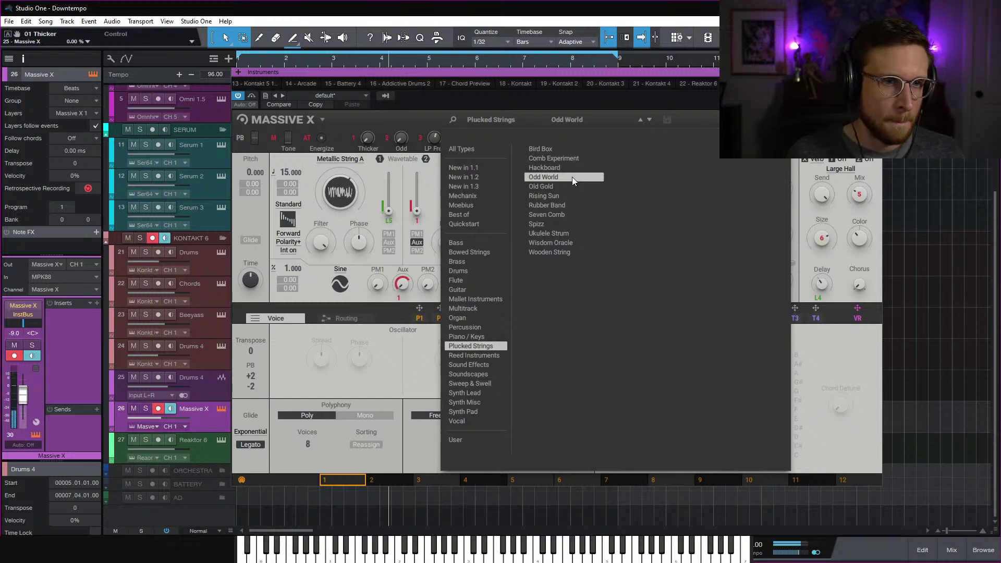
{"action": "left_click", "coordinate": [555, 187]}
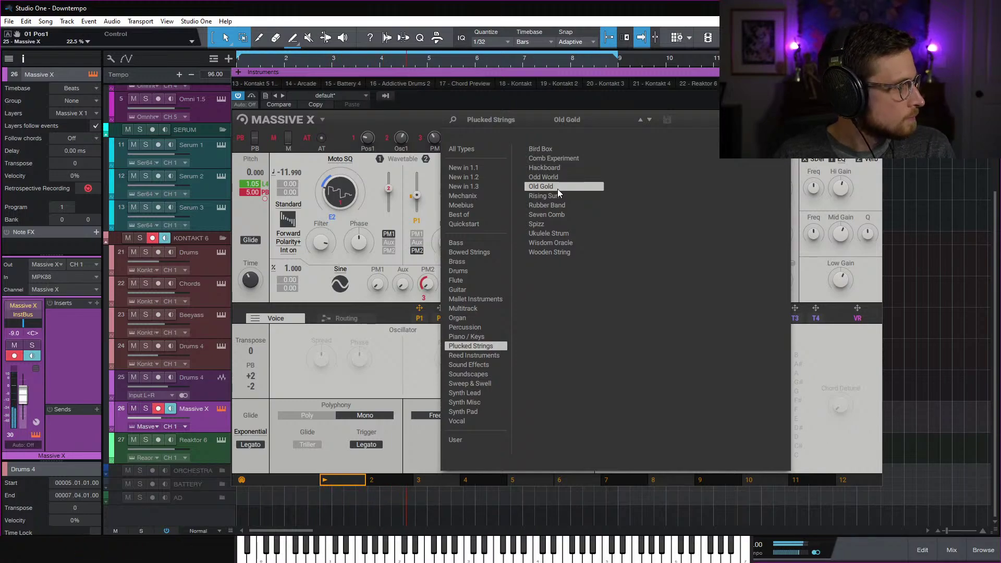
Finish recording the Massive X part over bars 1 to 5, close the instrument, and open the part for note editing with playback
{"action": "key", "text": "space"}
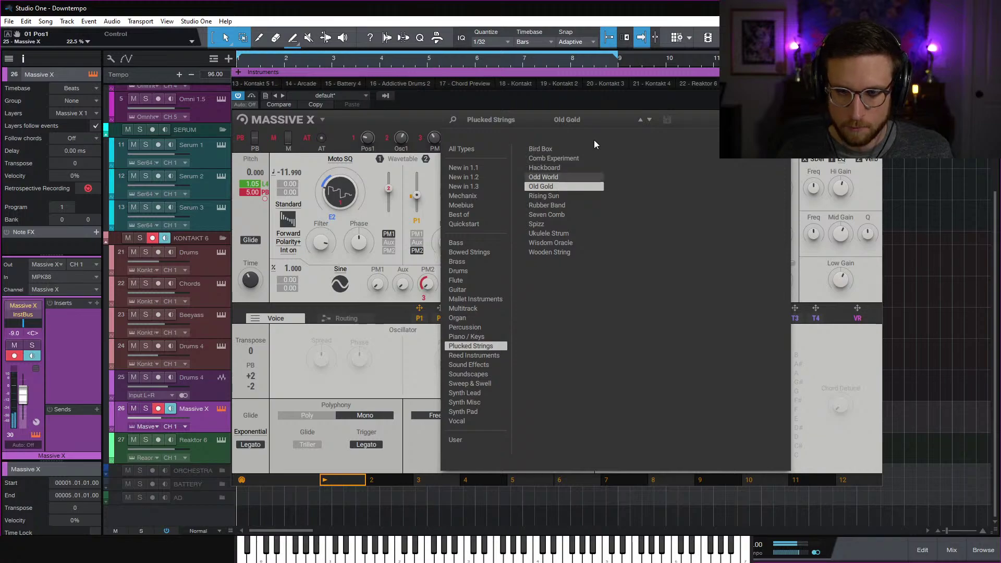
{"action": "left_click", "coordinate": [876, 72]}
{"action": "left_click", "coordinate": [388, 419]}
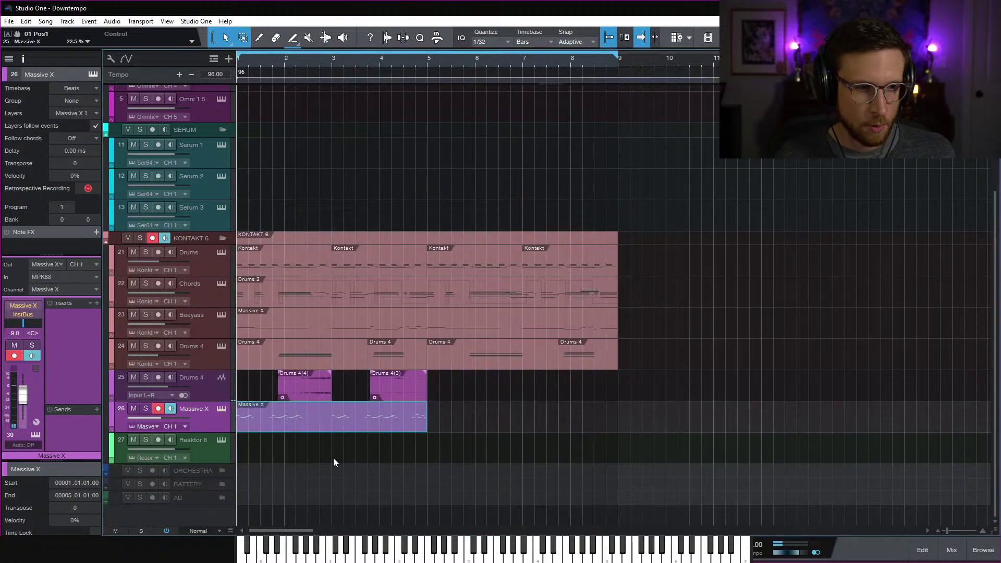
{"action": "double_click", "coordinate": [337, 427]}
{"action": "key", "text": "space"}
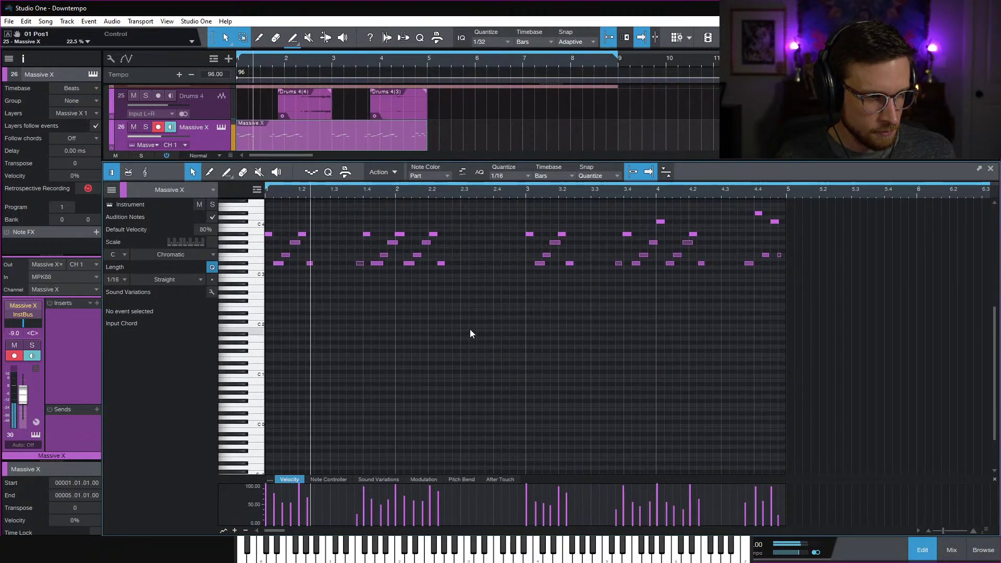
Quantize all notes of the Massive X part to 1/16 and play its opening
{"action": "key", "text": "ctrl+a"}
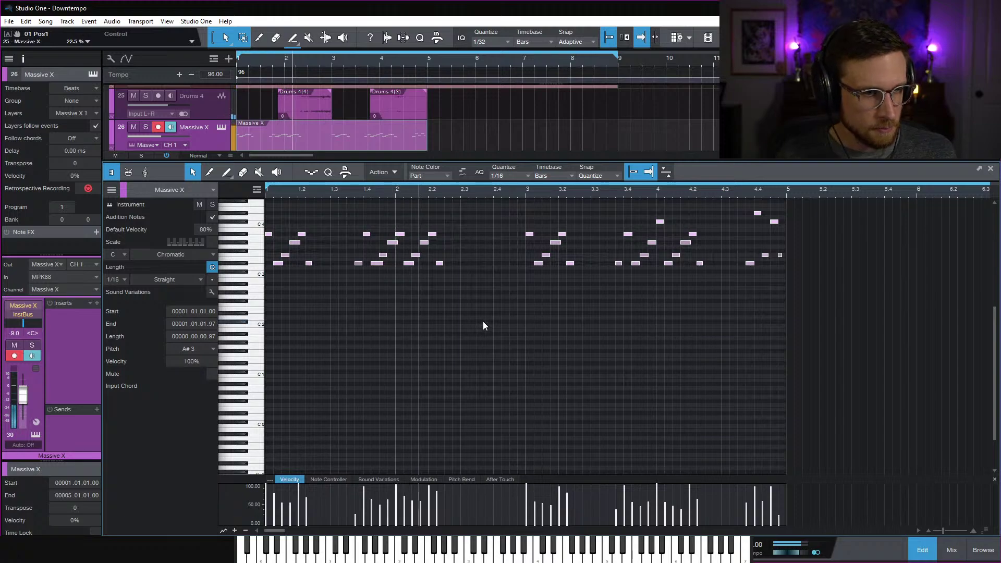
{"action": "left_click", "coordinate": [426, 330]}
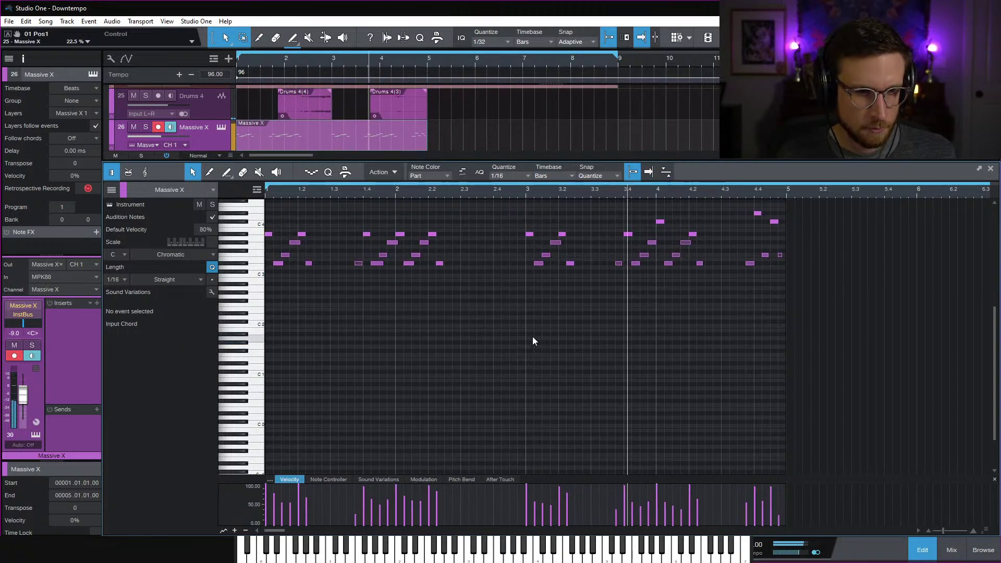
{"action": "key", "text": "space"}
{"action": "key", "text": "e"}
{"action": "key", "text": "e"}
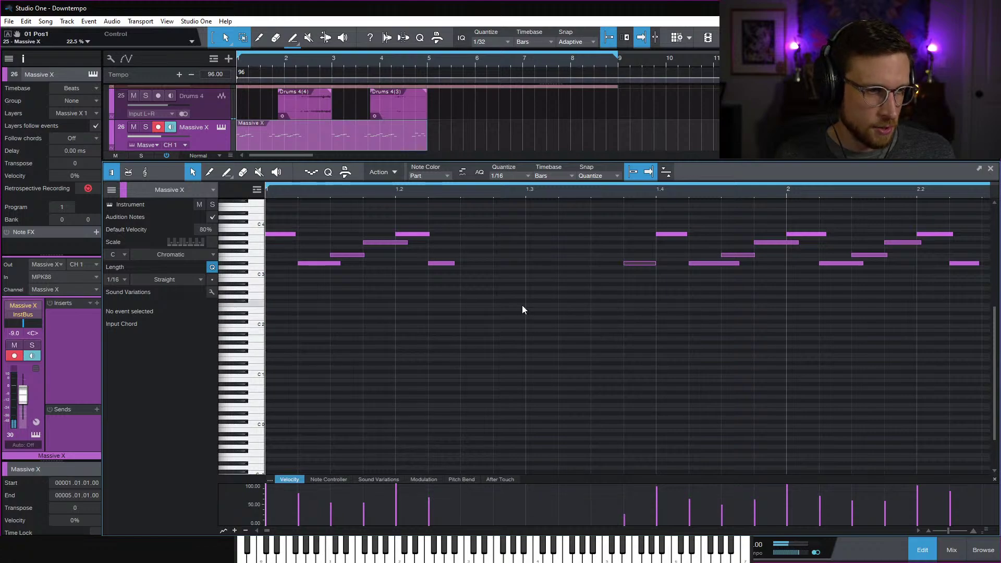
{"action": "key", "text": "space"}
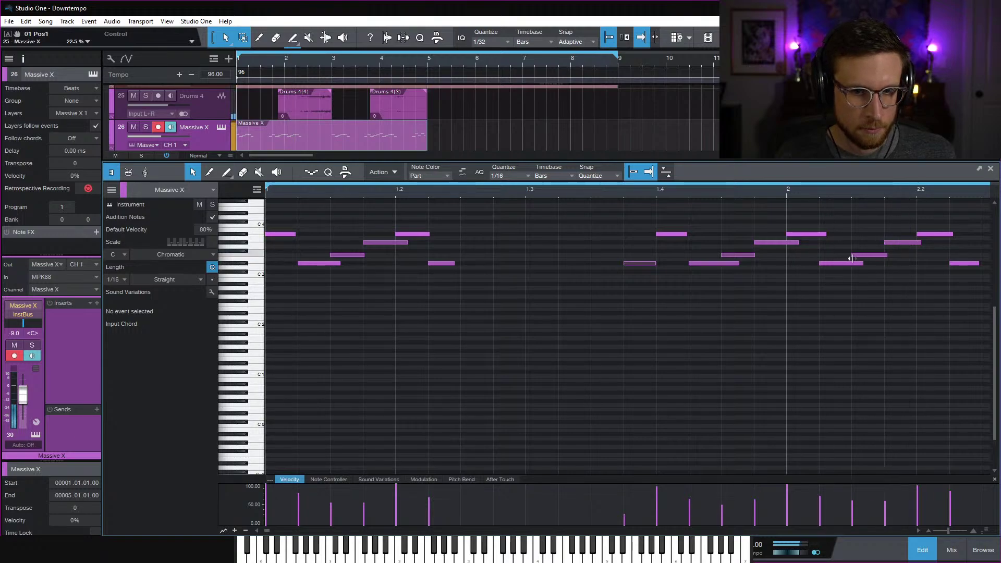
Play the Massive X part repeatedly from about beat 1.3 to check the figure leading into bar 2
{"action": "left_click", "coordinate": [595, 190]}
{"action": "key", "text": "space"}
{"action": "scroll", "coordinate": [679, 250], "scroll_direction": "right", "scroll_amount": 2}
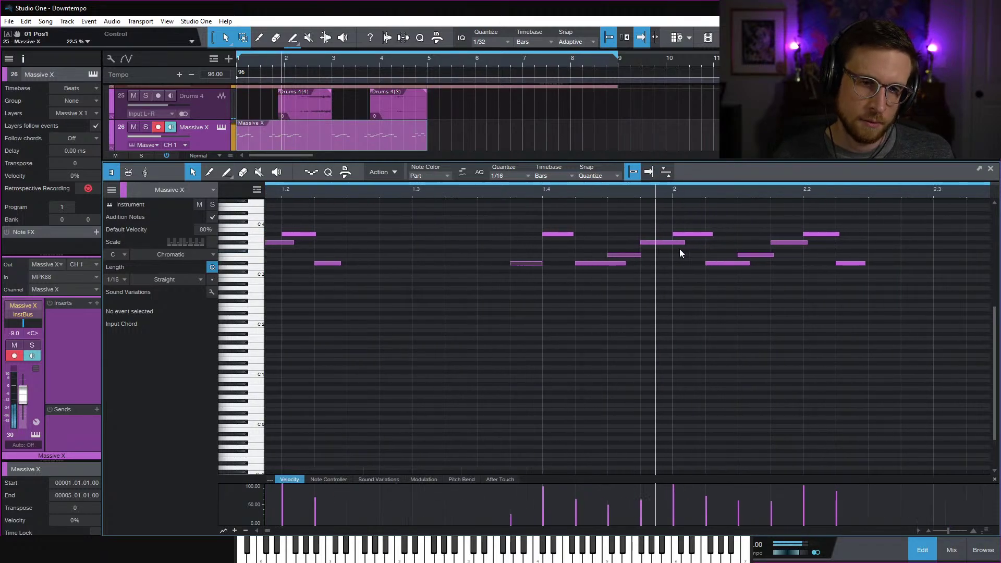
{"action": "scroll", "coordinate": [680, 248], "scroll_direction": "down", "scroll_amount": 2}
{"action": "key", "text": "space"}
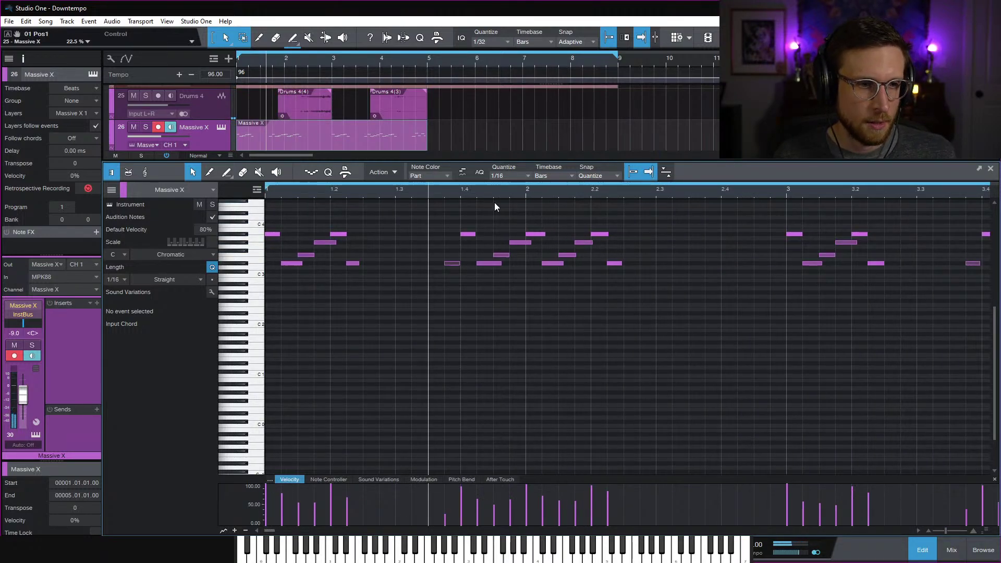
{"action": "key", "text": "space"}
{"action": "key", "text": "space"}
{"action": "key", "text": "space"}
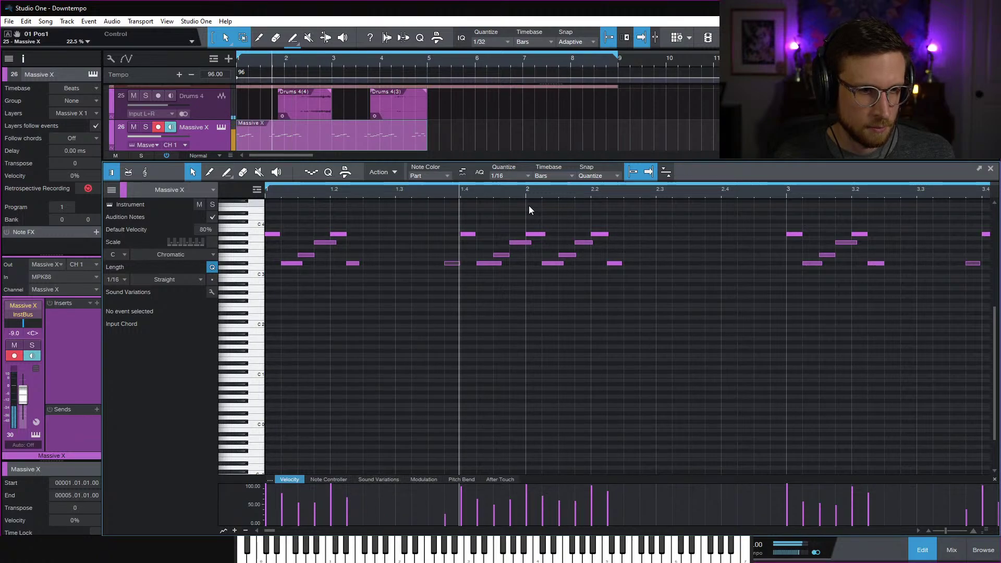
{"action": "key", "text": "space"}
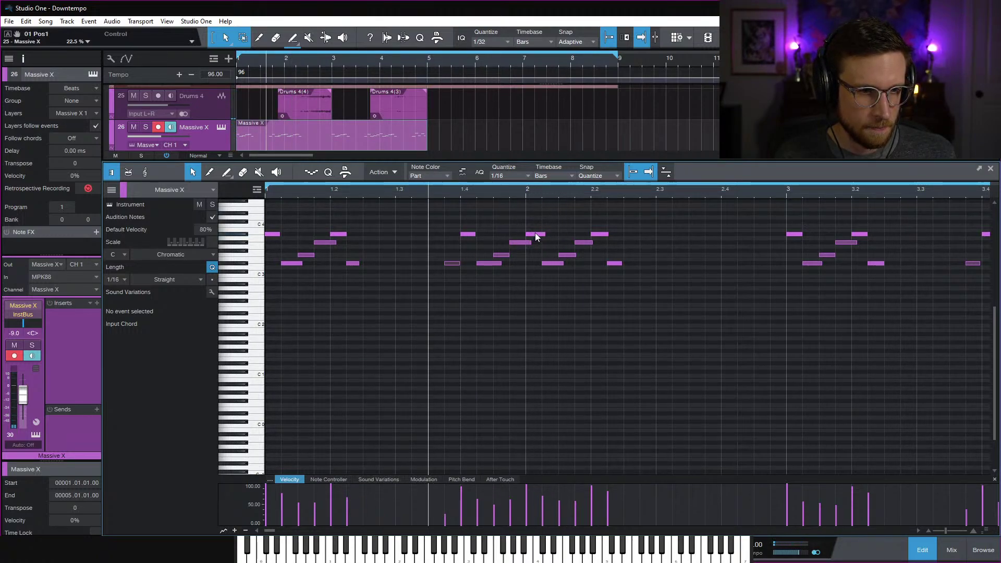
In the Massive X figure from beat 1.4 to 2.3, lower the lowest notes to C#3 and the second-highest to G3, and play it
{"action": "left_click_drag", "start_coordinate": [524, 242], "coordinate": [618, 273]}
{"action": "key", "text": "space"}
{"action": "left_click", "coordinate": [642, 253]}
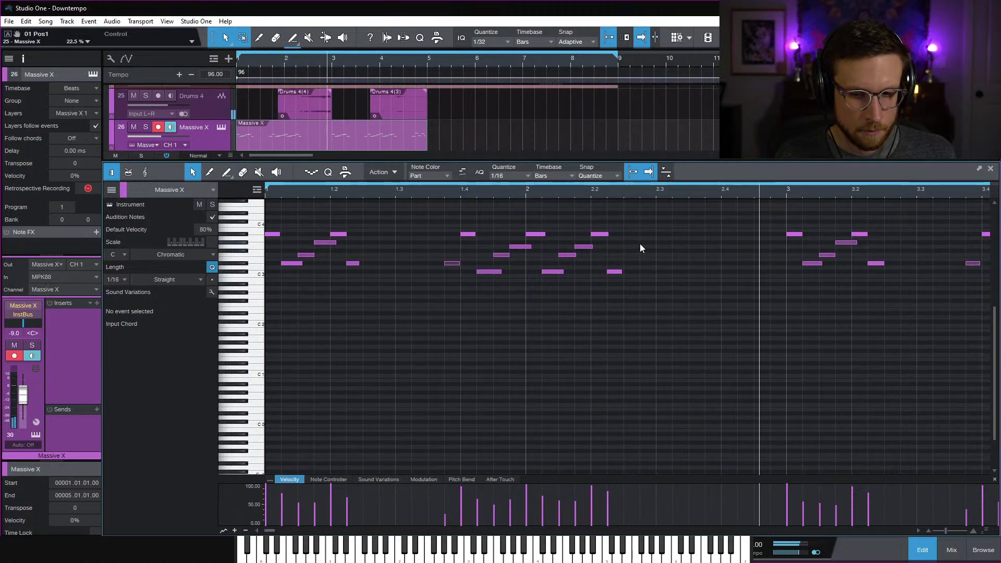
{"action": "key", "text": "space"}
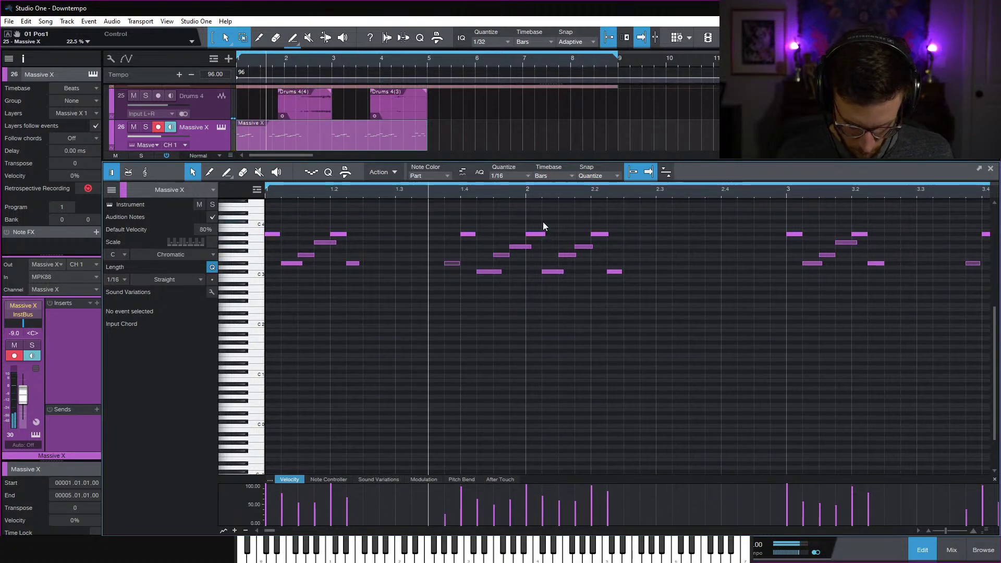
Raise the Massive X note at the start of bar 2 to C#4 while playing the figure
{"action": "key", "text": "comma"}
{"action": "key", "text": "space"}
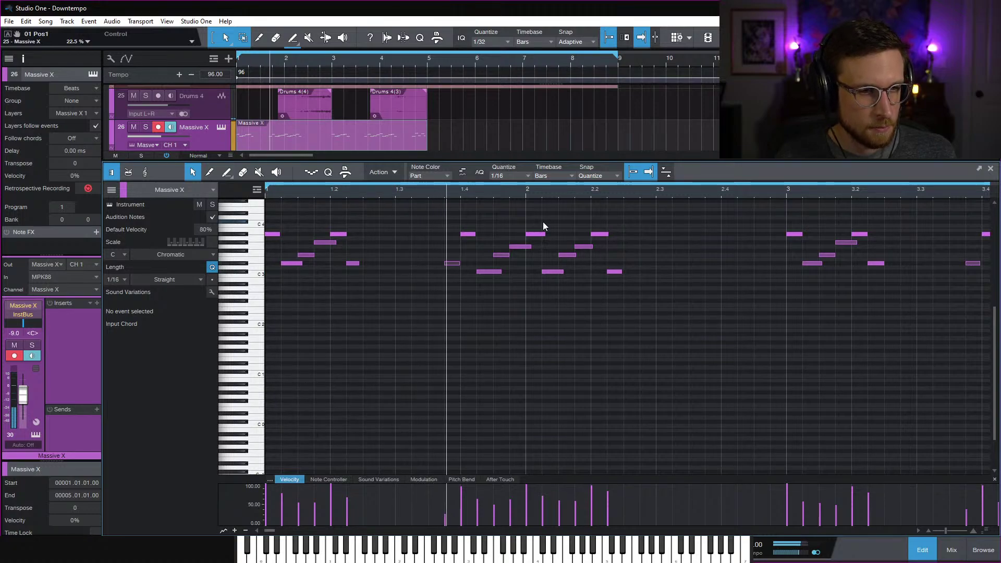
{"action": "left_click_drag", "start_coordinate": [540, 234], "coordinate": [539, 221]}
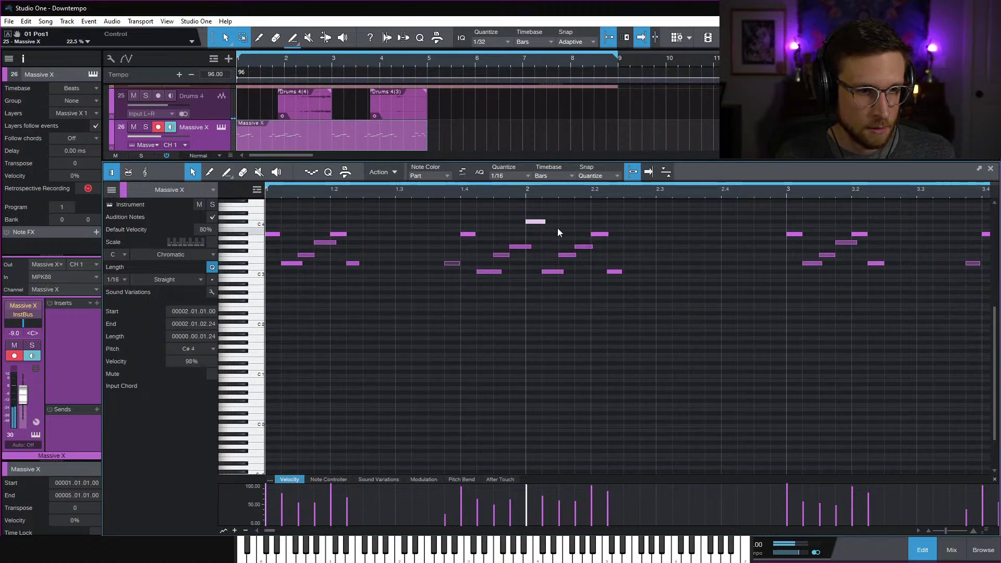
{"action": "left_click", "coordinate": [516, 212]}
{"action": "left_click", "coordinate": [443, 194]}
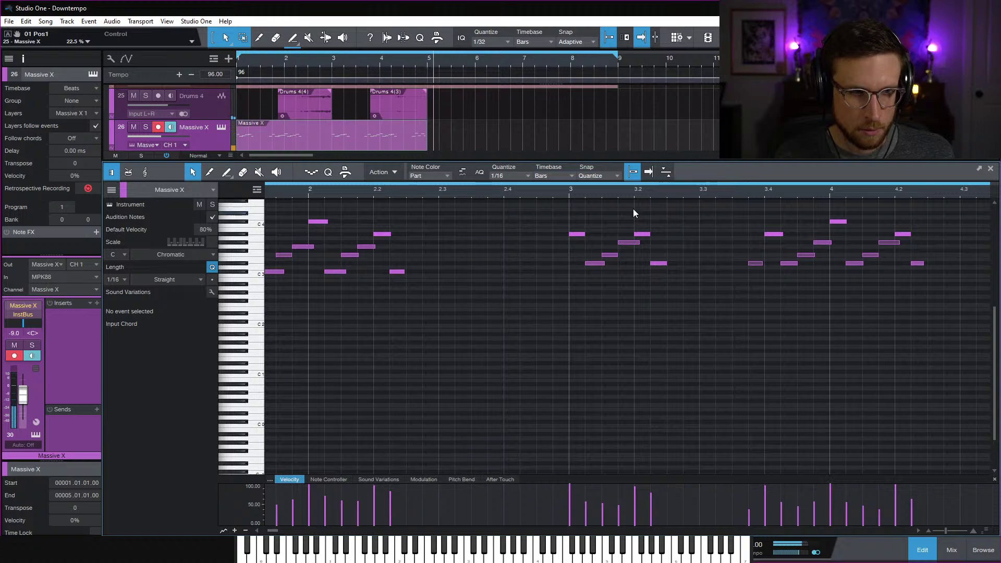
Set the loop to run from bar 1 to 5 and lower the Massive X channel volume to -15.3 dB
{"action": "left_click", "coordinate": [648, 172]}
{"action": "left_click", "coordinate": [424, 54]}
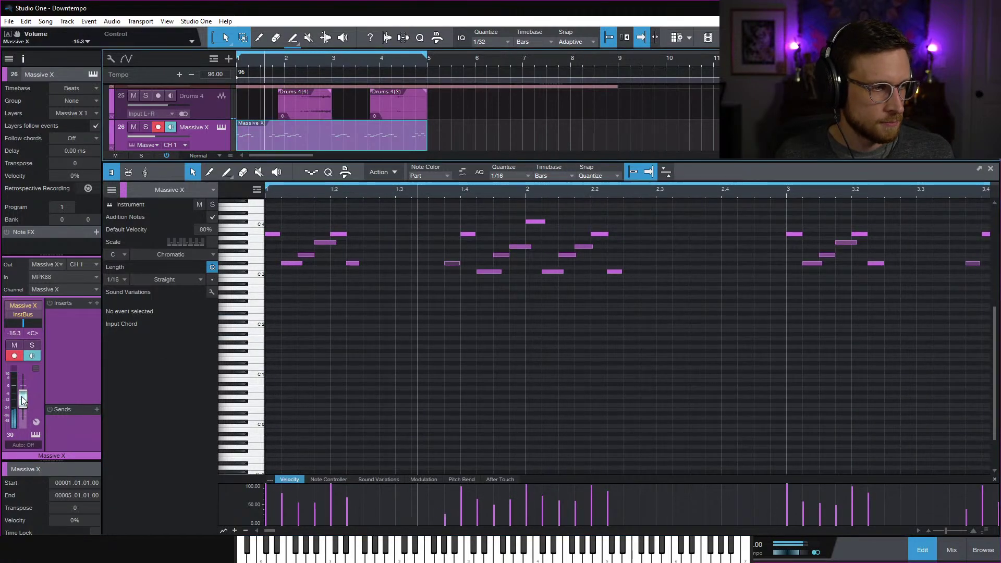
{"action": "left_click_drag", "start_coordinate": [23, 395], "coordinate": [23, 398]}
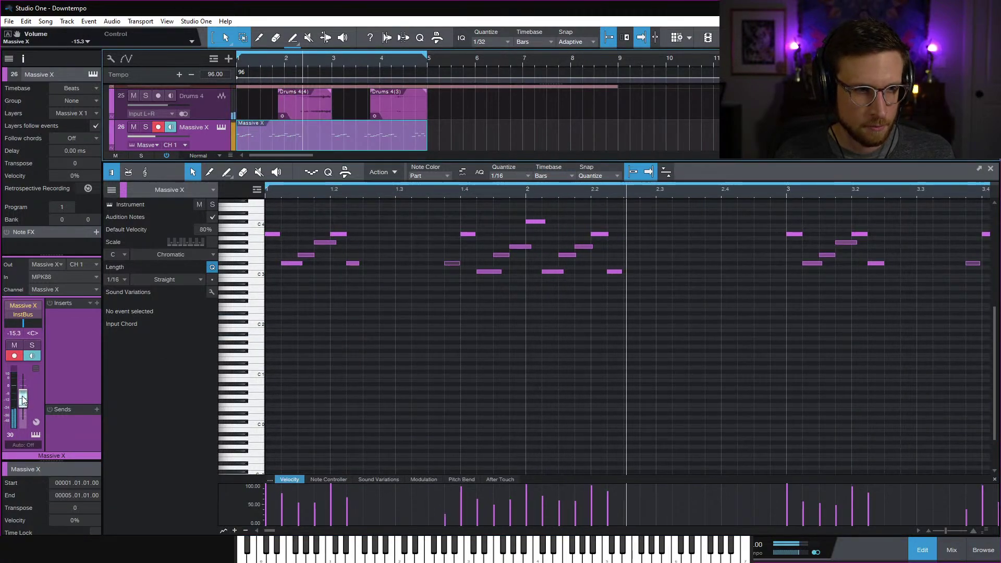
Switch from the note editor to the mixer and lower the Main output volume to -13.6 dB
{"action": "left_click", "coordinate": [920, 554]}
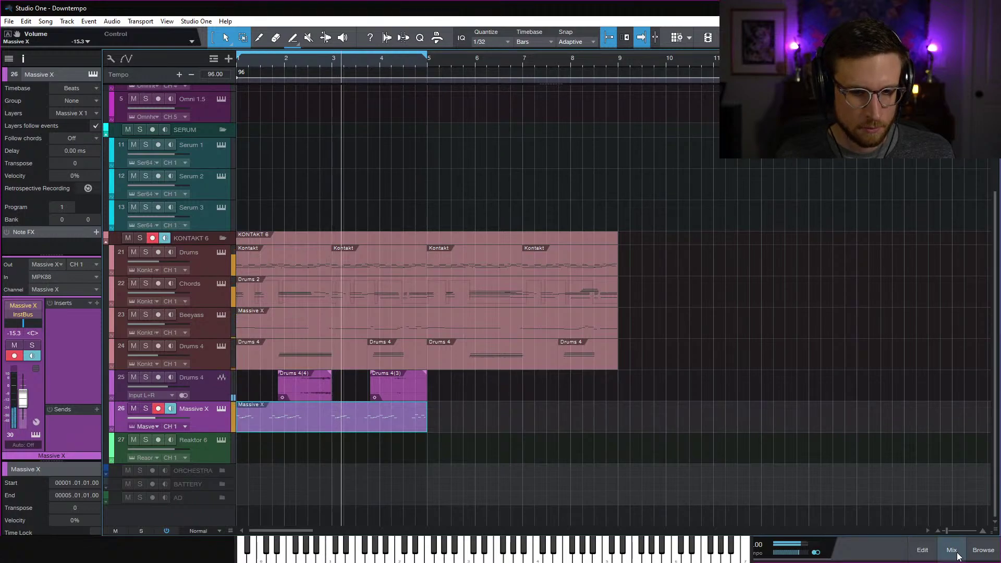
{"action": "left_click", "coordinate": [951, 550]}
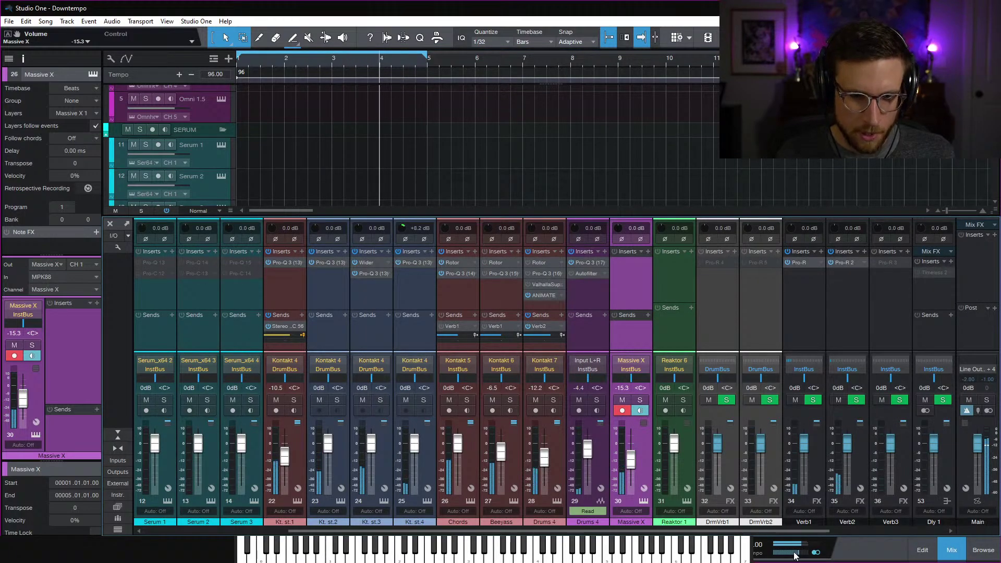
{"action": "left_click_drag", "start_coordinate": [802, 544], "coordinate": [790, 557]}
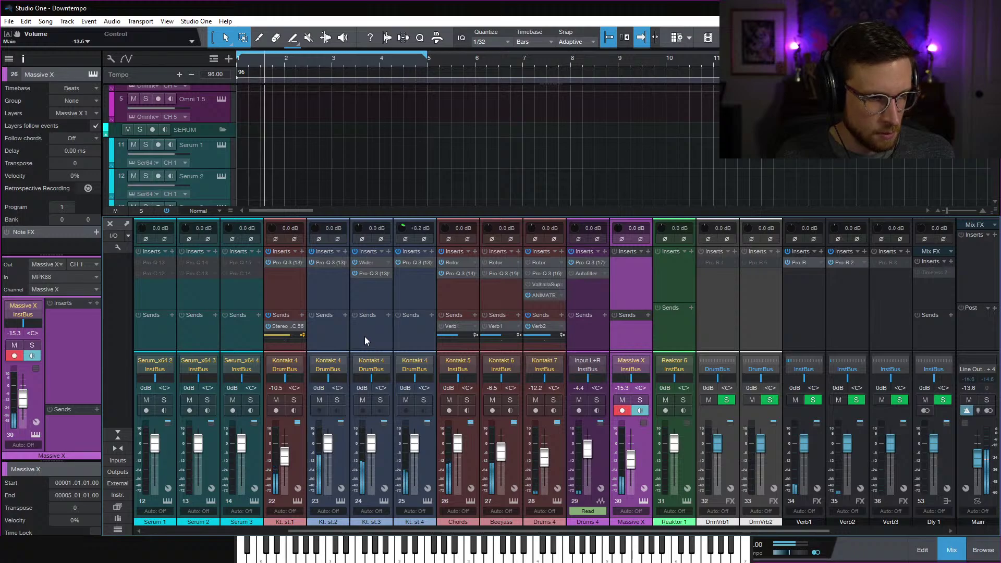
Lower the Kt. st.2 channel to -2.1 dB and add a send from it to DrmVrb1
{"action": "left_click_drag", "start_coordinate": [328, 443], "coordinate": [327, 446]}
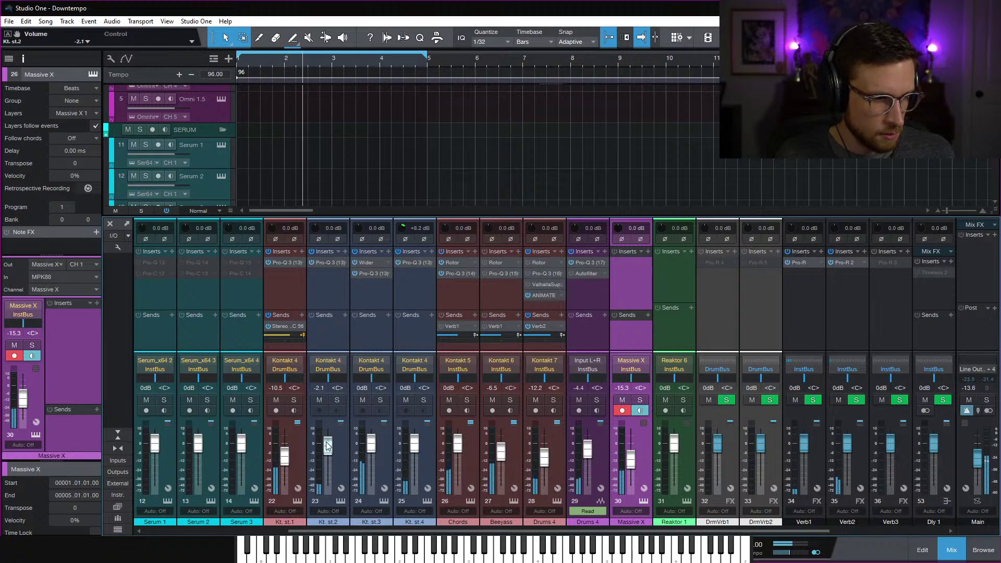
{"action": "left_click", "coordinate": [345, 314]}
{"action": "left_click", "coordinate": [401, 431]}
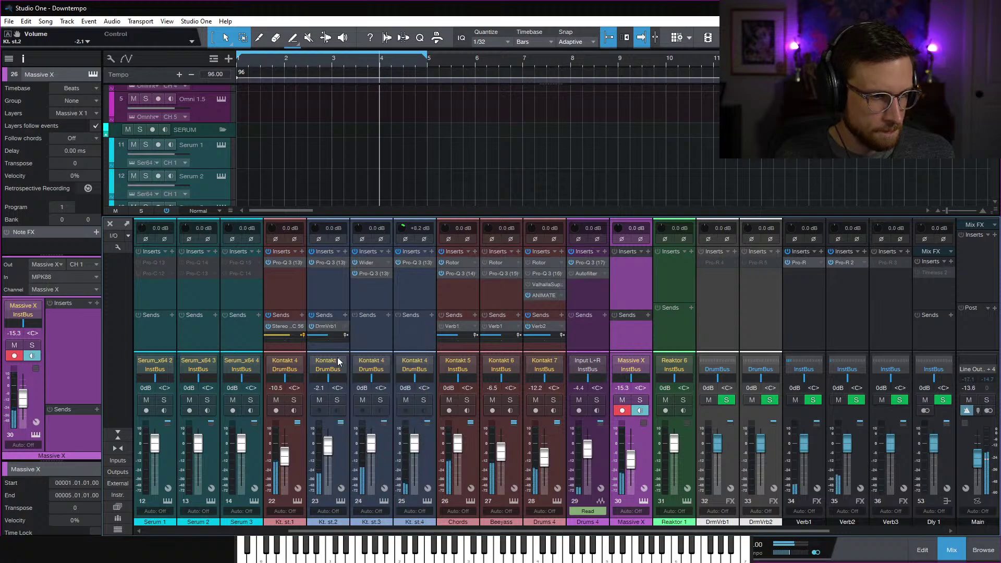
Open the disabled Pro-R reverb on DrmVrb1 and enable it
{"action": "left_click", "coordinate": [330, 326]}
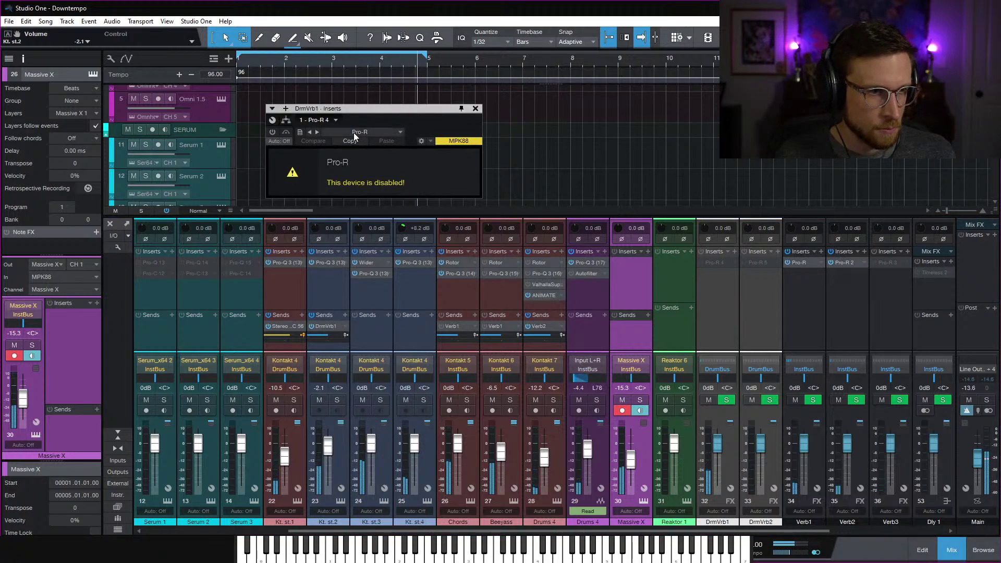
{"action": "left_click", "coordinate": [329, 118]}
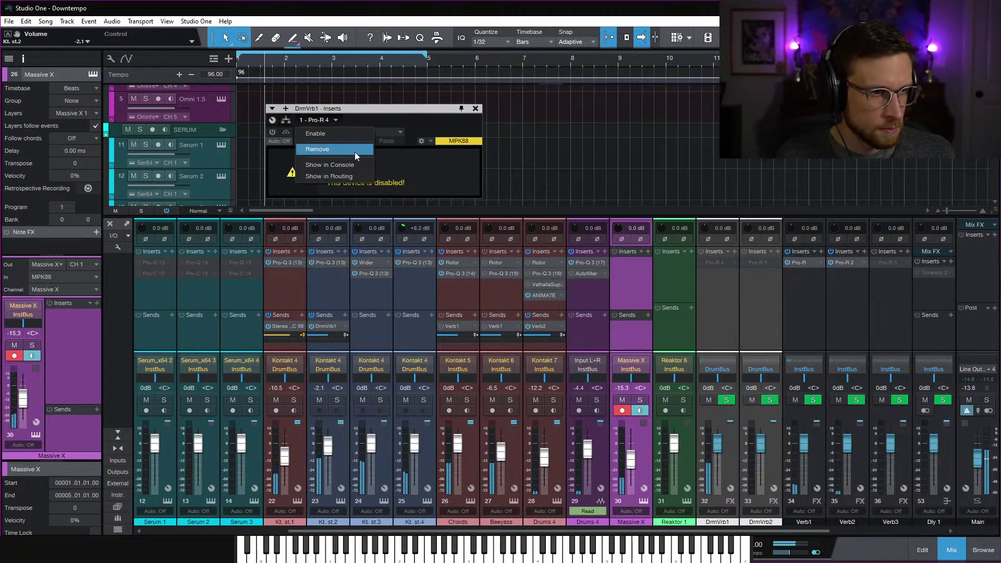
{"action": "left_click", "coordinate": [355, 136]}
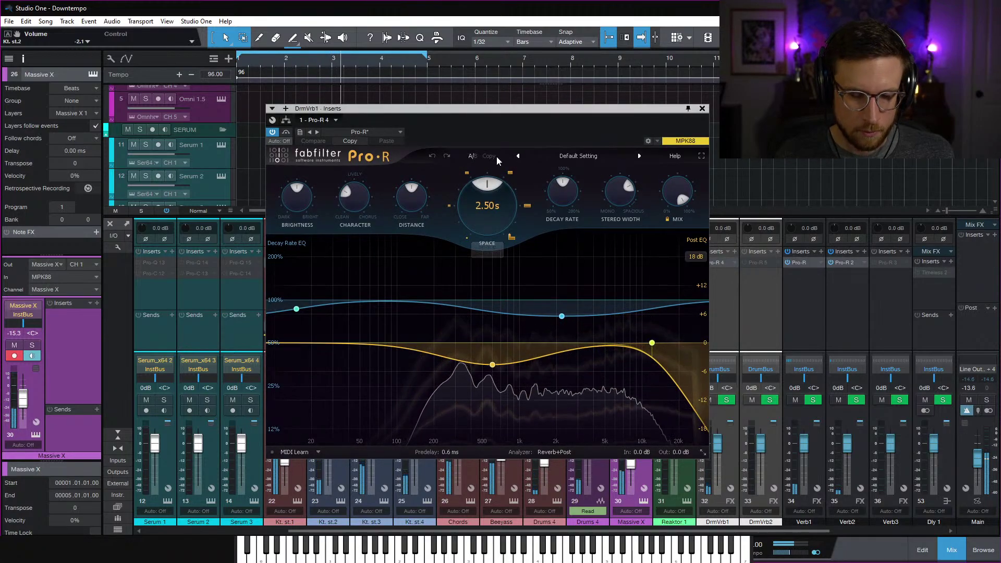
Add a 24 dB/oct low cut at about 127 Hz to the post EQ of the DrmVrb1 reverb
{"action": "mouse_move", "coordinate": [547, 313]}
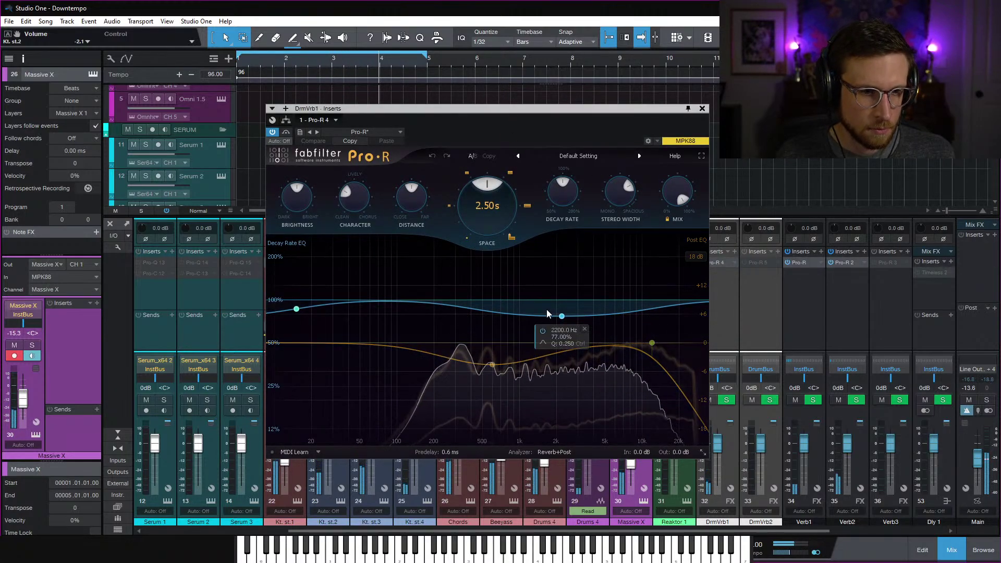
{"action": "left_click", "coordinate": [288, 346]}
{"action": "left_click_drag", "start_coordinate": [287, 346], "coordinate": [409, 359]}
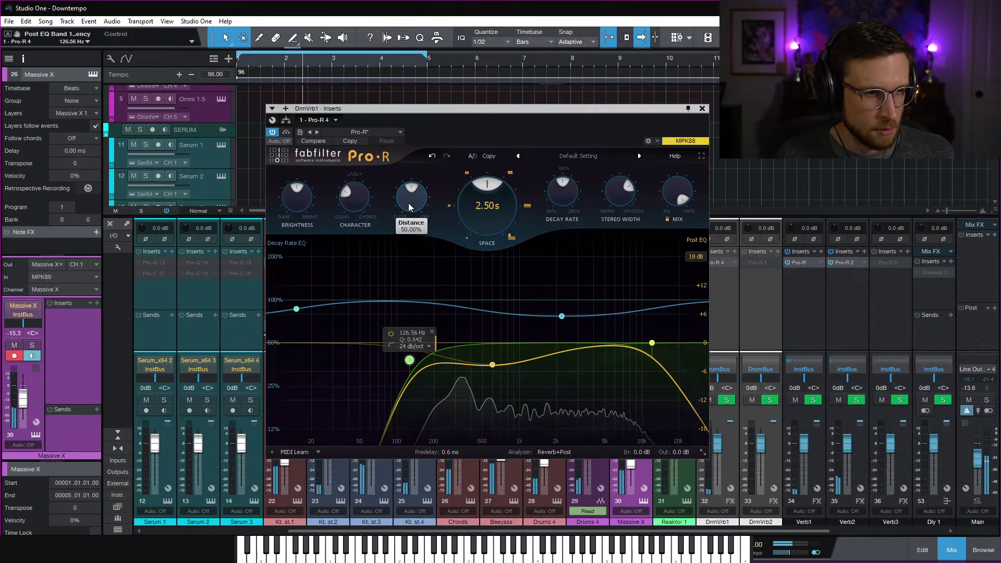
Set the DrmVrb1 reverb's distance to about 79%, character to about 76% and brightness to about 40%
{"action": "left_click_drag", "start_coordinate": [409, 208], "coordinate": [418, 167]}
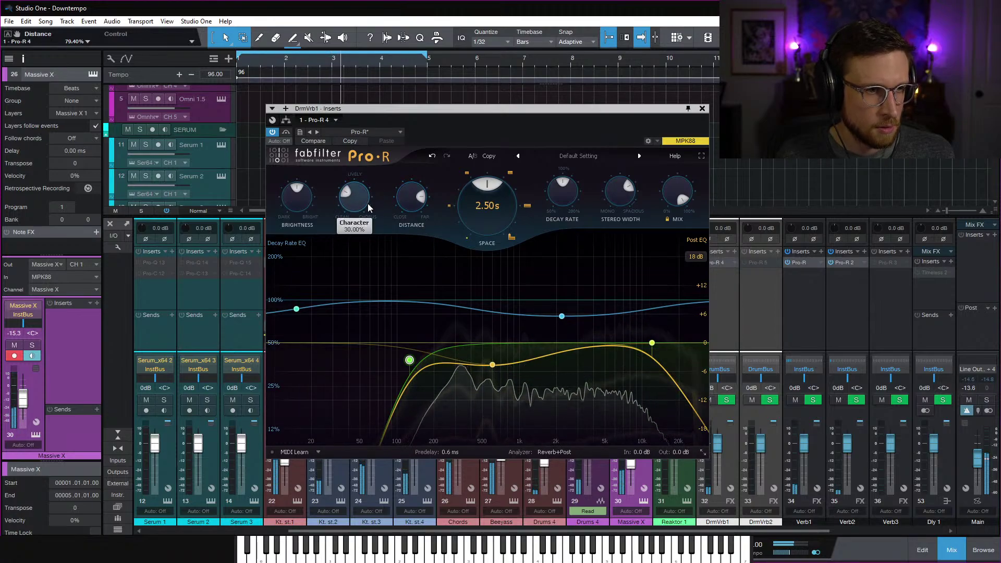
{"action": "left_click_drag", "start_coordinate": [358, 206], "coordinate": [351, 160]}
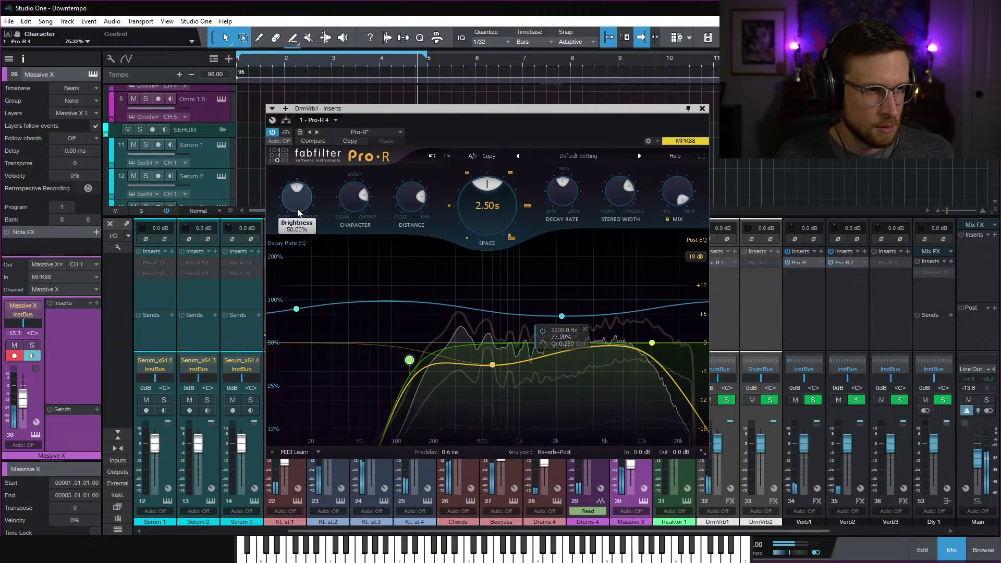
{"action": "left_click_drag", "start_coordinate": [298, 212], "coordinate": [303, 245]}
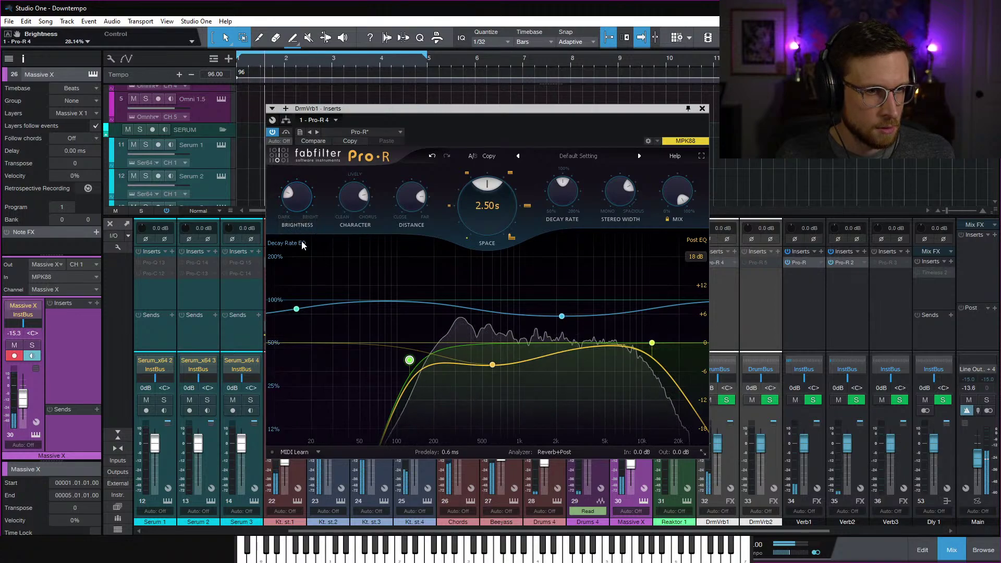
{"action": "mouse_move", "coordinate": [302, 210]}
{"action": "left_click_drag", "start_coordinate": [302, 198], "coordinate": [301, 201]}
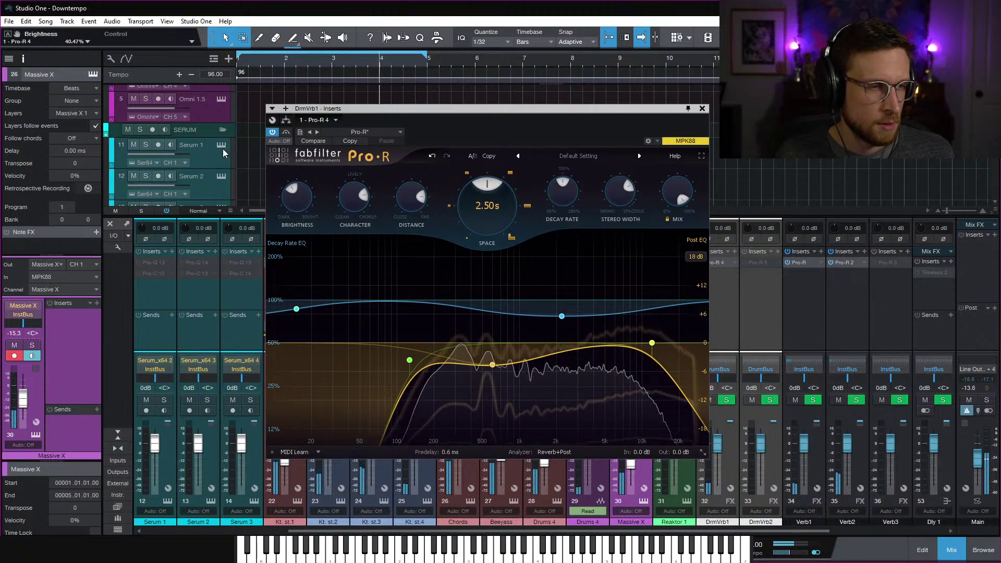
Set the Massive X track's delay to 13 ms while listening to its timing
{"action": "left_click", "coordinate": [215, 112]}
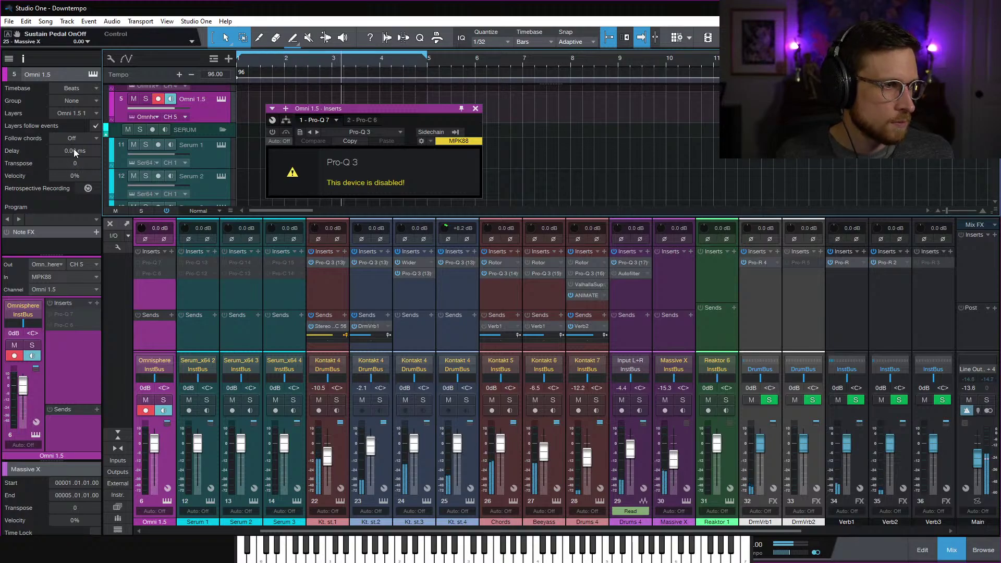
{"action": "left_click", "coordinate": [475, 108]}
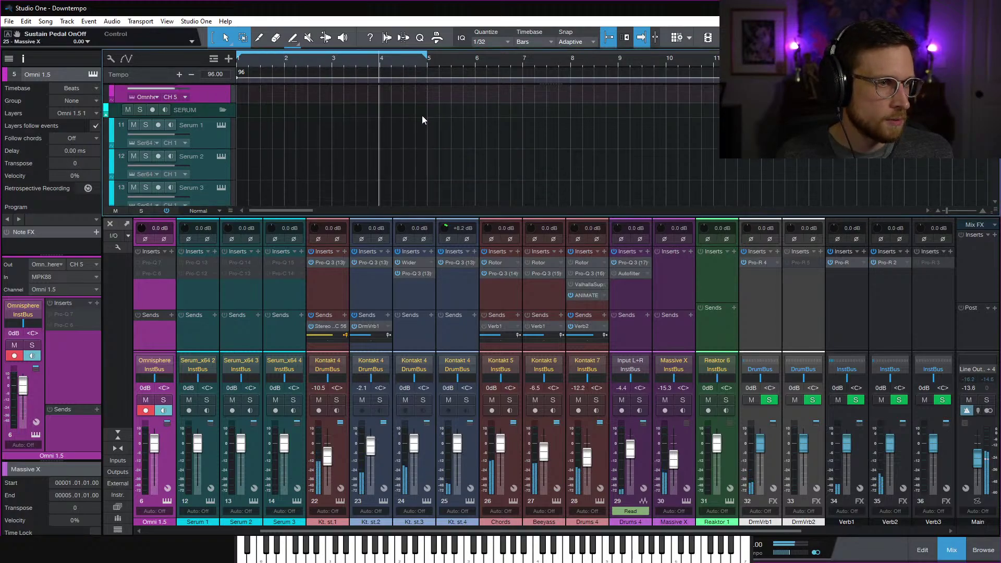
{"action": "scroll", "coordinate": [421, 114], "scroll_direction": "down", "scroll_amount": 6}
{"action": "scroll", "coordinate": [416, 120], "scroll_direction": "down", "scroll_amount": 2}
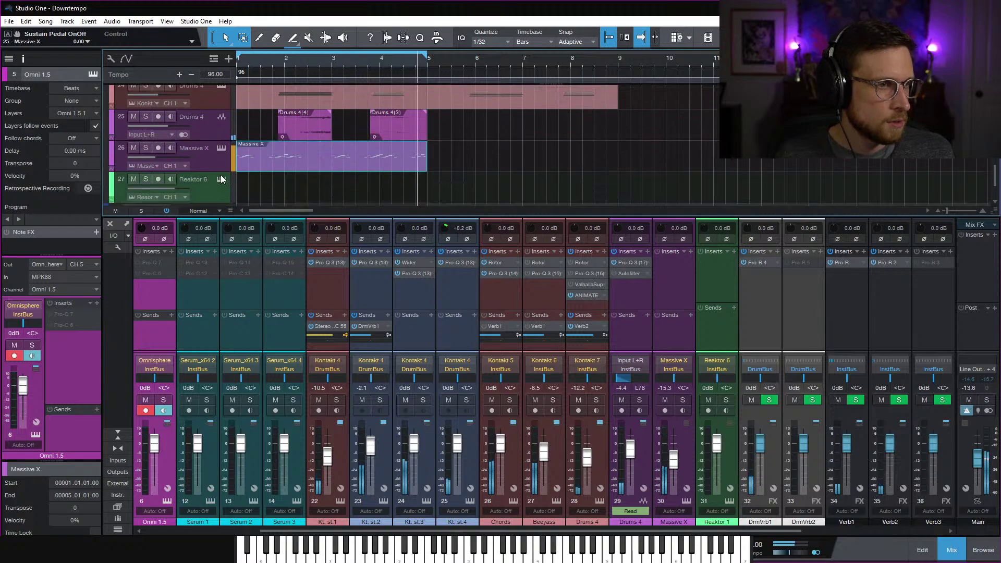
{"action": "left_click", "coordinate": [137, 169]}
{"action": "left_click_drag", "start_coordinate": [74, 166], "coordinate": [71, 173]}
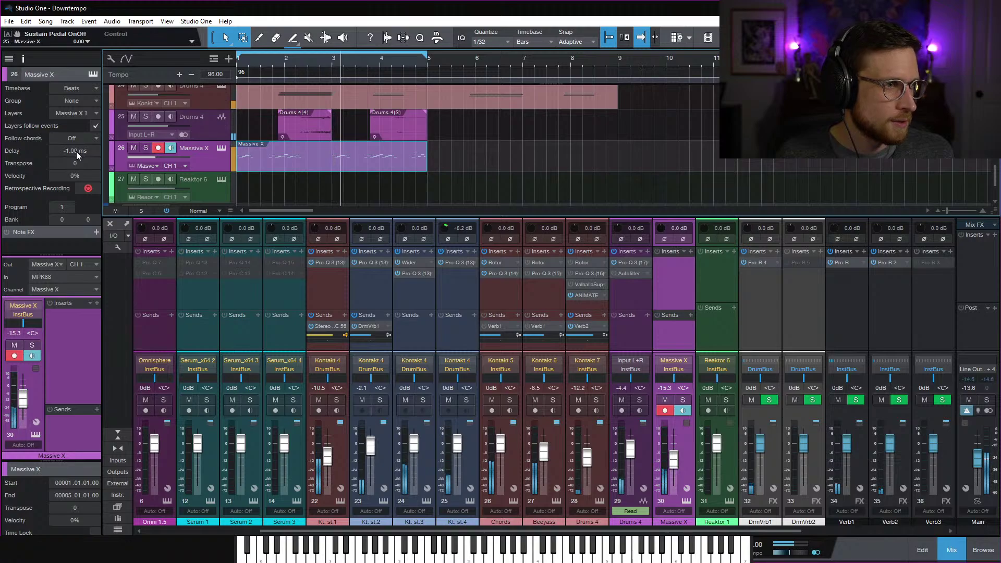
{"action": "left_click_drag", "start_coordinate": [76, 152], "coordinate": [95, 158]}
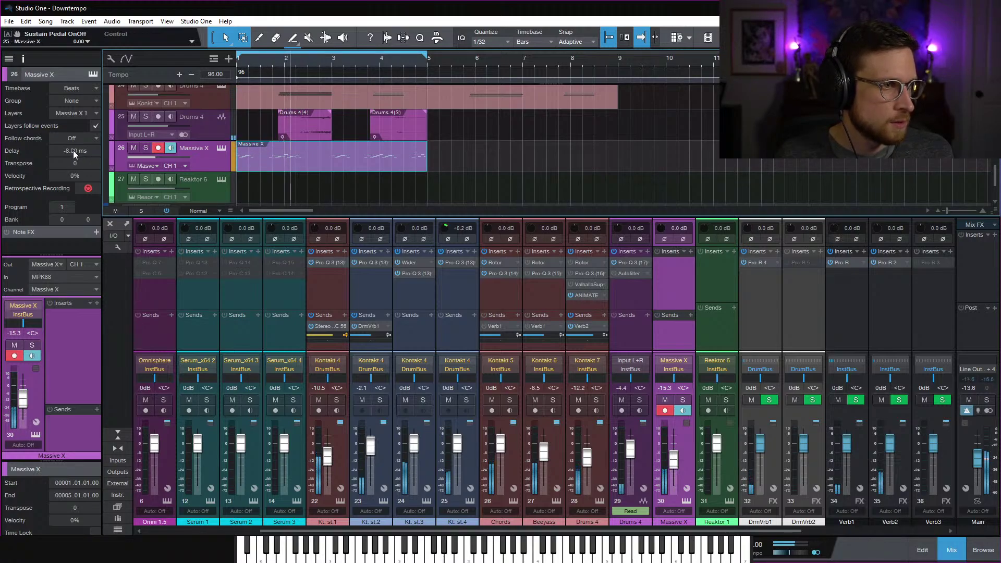
{"action": "left_click_drag", "start_coordinate": [73, 150], "coordinate": [84, 145]}
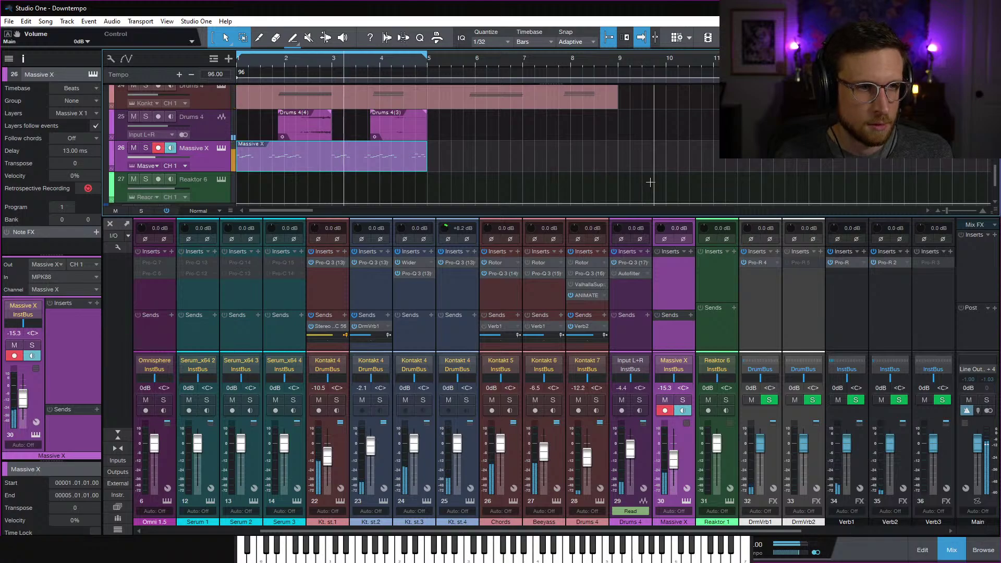
Hide the mixer and review the Massive X part's notes across bars 1 to 5 during playback
{"action": "left_click", "coordinate": [961, 557]}
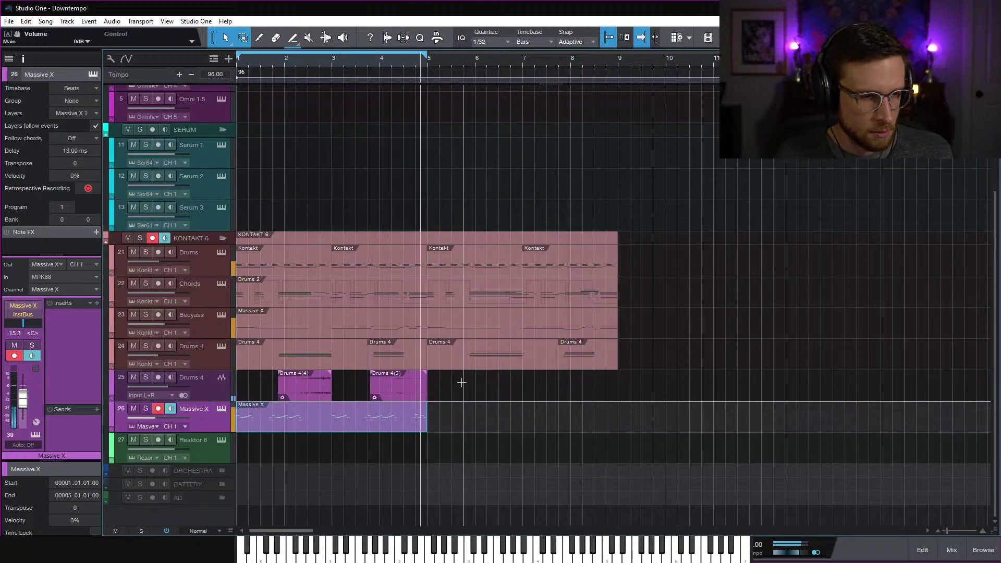
{"action": "left_click", "coordinate": [473, 424]}
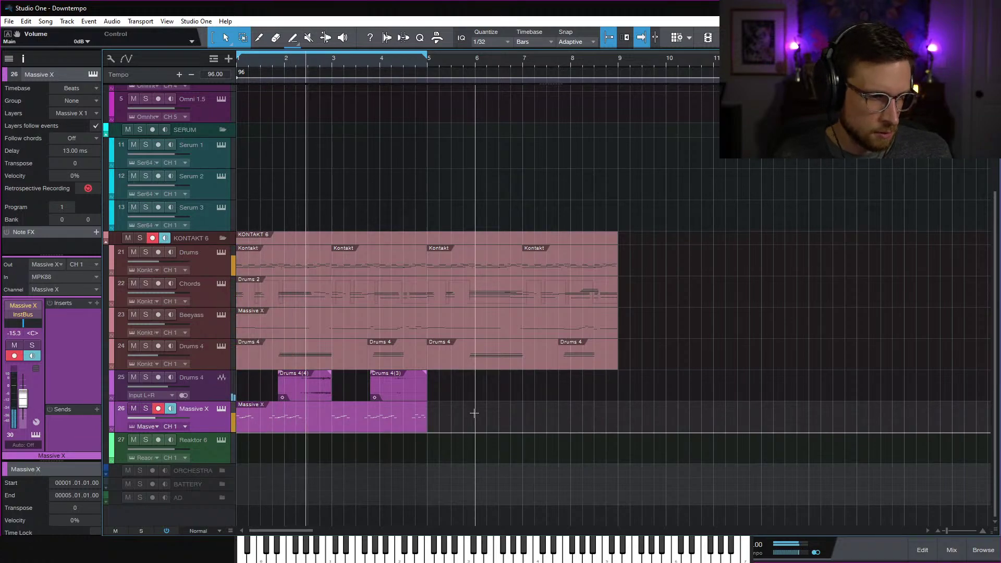
{"action": "double_click", "coordinate": [311, 423]}
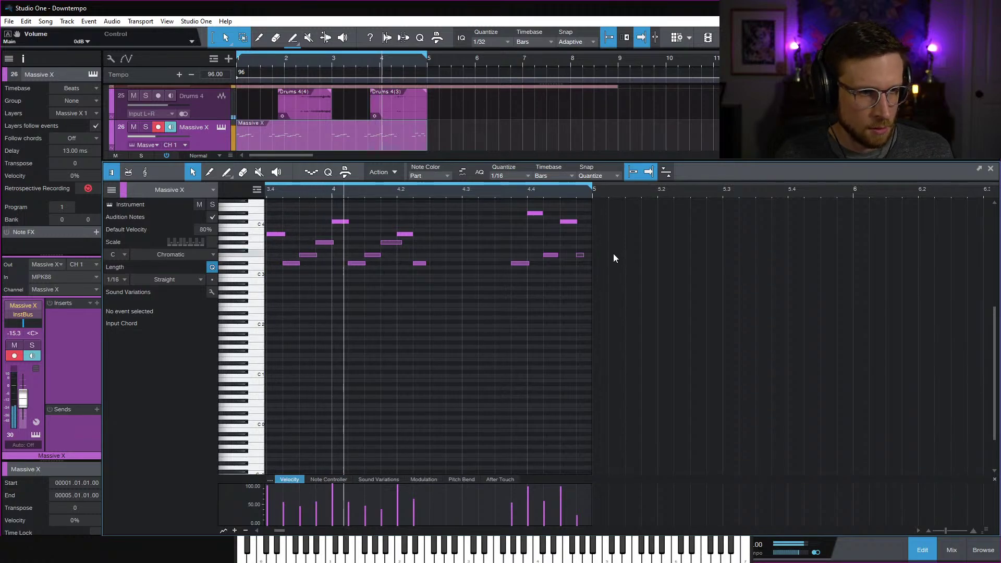
{"action": "scroll", "coordinate": [600, 327], "scroll_direction": "left", "scroll_amount": 6}
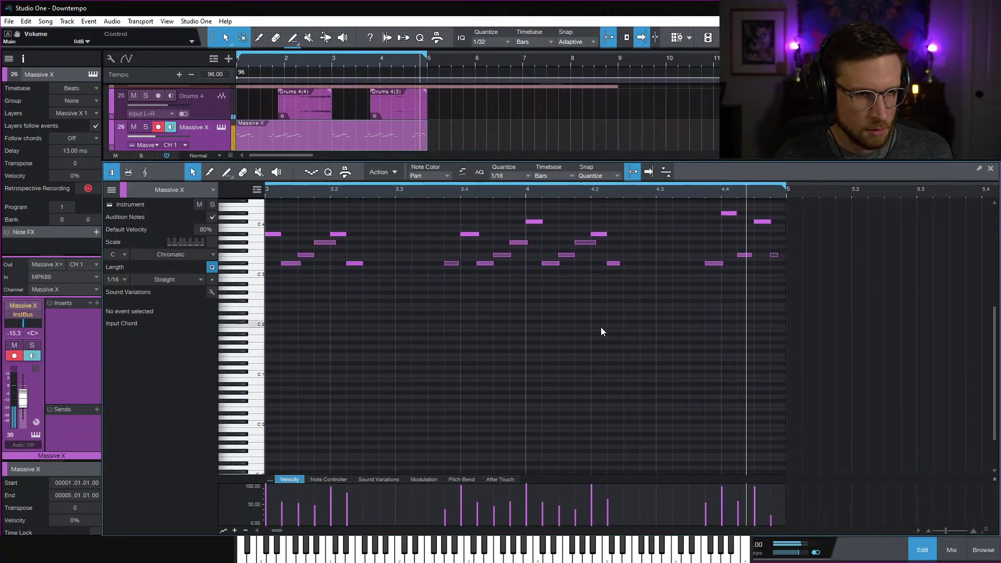
{"action": "scroll", "coordinate": [587, 338], "scroll_direction": "left", "scroll_amount": 4}
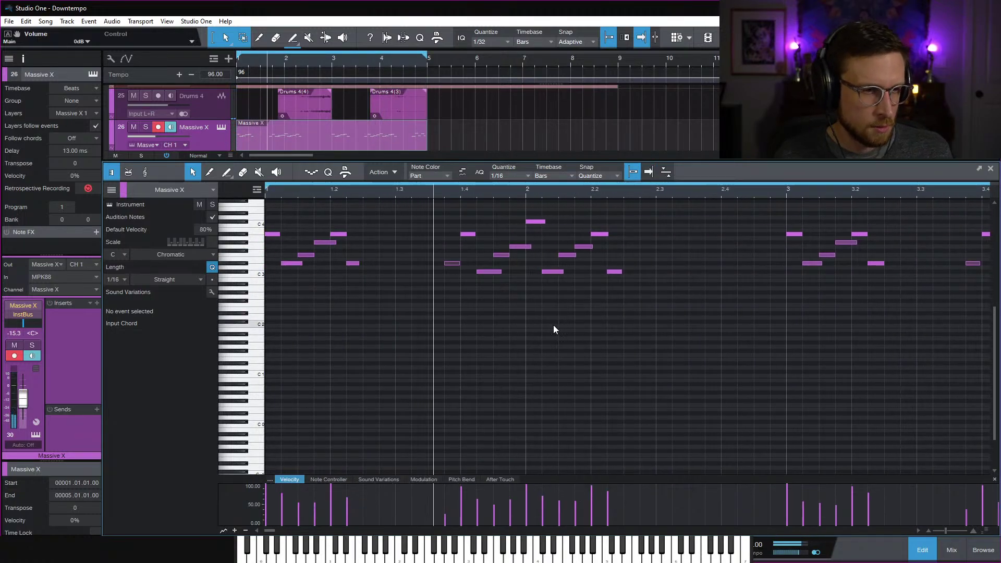
{"action": "left_click", "coordinate": [927, 553]}
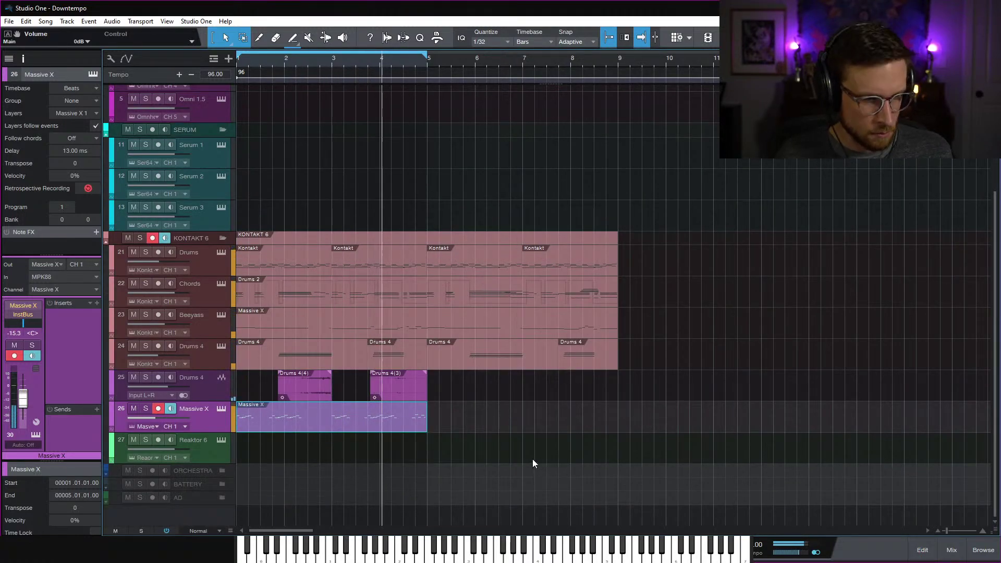
Insert Pro-Q 3 on the Massive X channel and add a 30 dB/oct low cut at about 149 Hz
{"action": "left_click", "coordinate": [485, 457]}
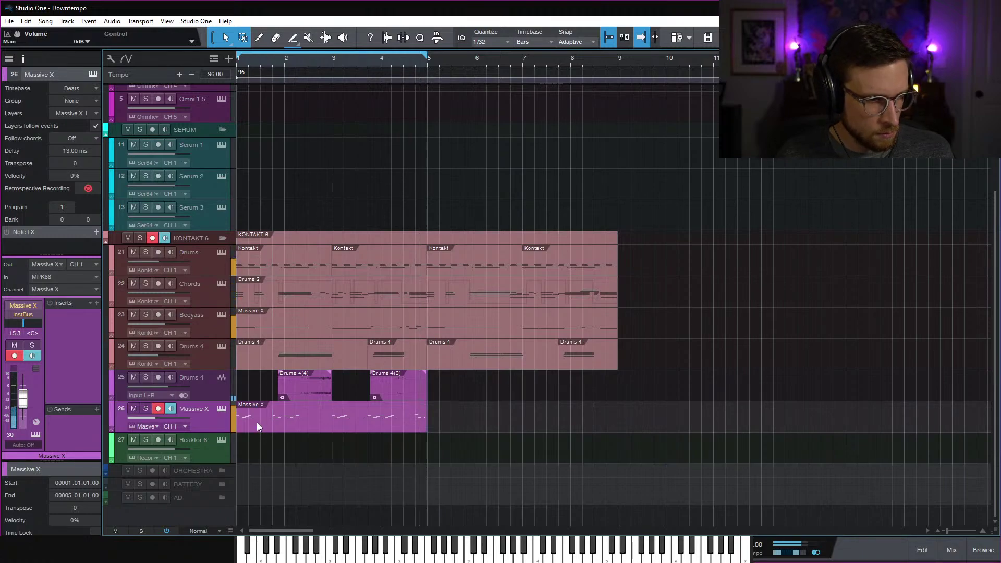
{"action": "left_click", "coordinate": [97, 303]}
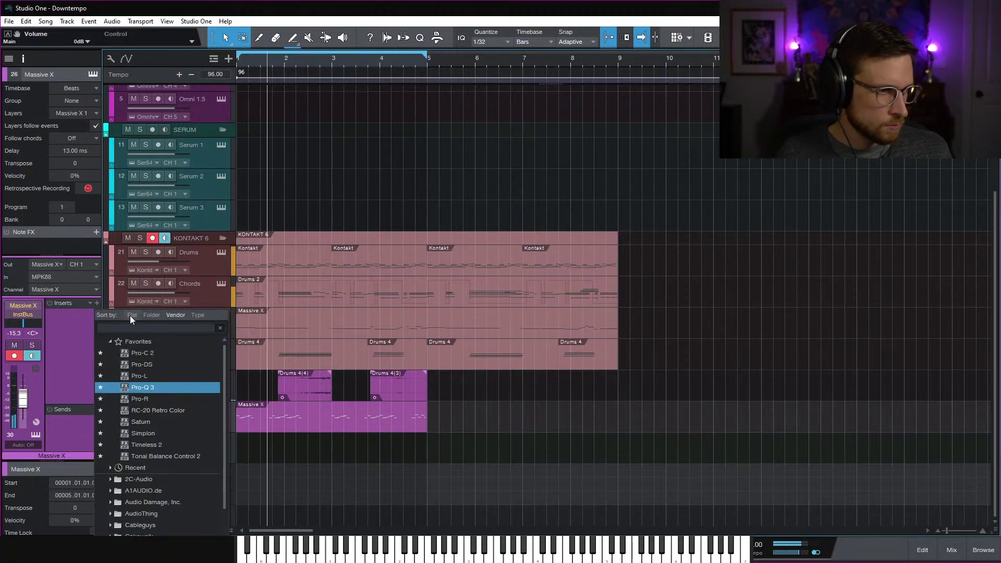
{"action": "left_click", "coordinate": [142, 388]}
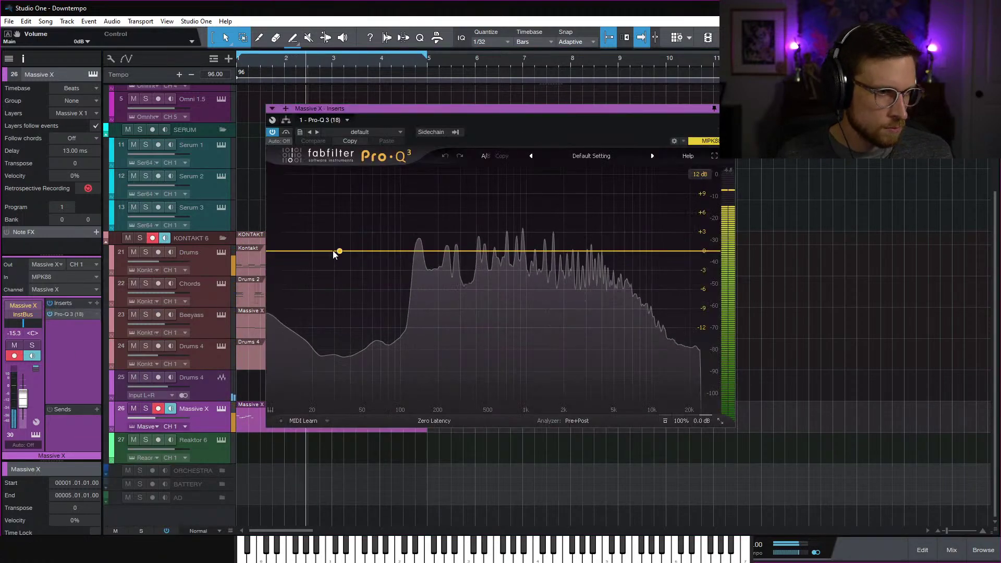
{"action": "left_click", "coordinate": [277, 251]}
{"action": "left_click", "coordinate": [309, 235]}
{"action": "left_click", "coordinate": [311, 264]}
{"action": "left_click_drag", "start_coordinate": [277, 251], "coordinate": [422, 282]}
{"action": "left_click", "coordinate": [414, 253], "text": "alt+shift"}
{"action": "left_click", "coordinate": [414, 253], "text": "alt+shift"}
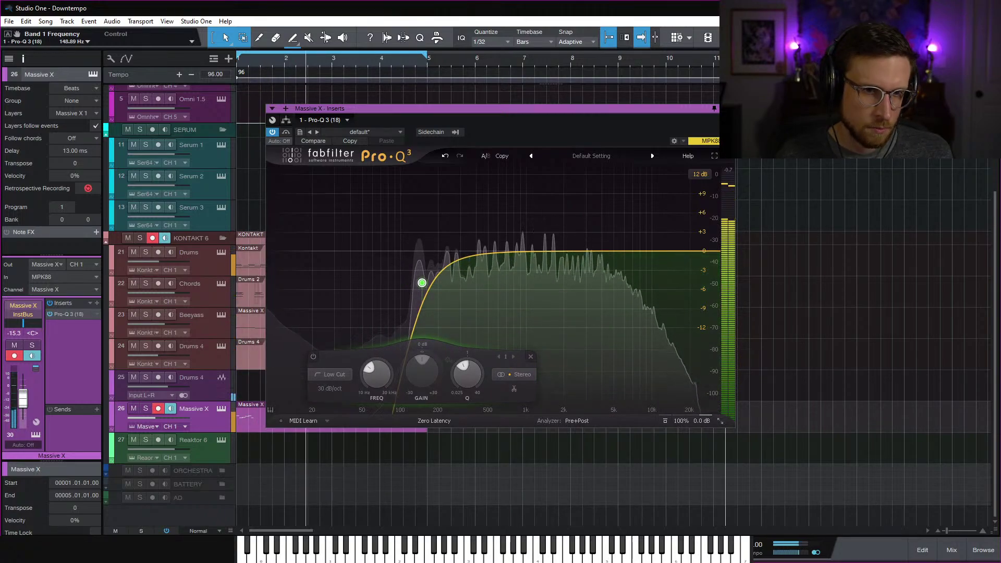
Insert a Pro-C 2 compressor after Pro-Q 3 on the Massive X channel
{"action": "left_click", "coordinate": [729, 108]}
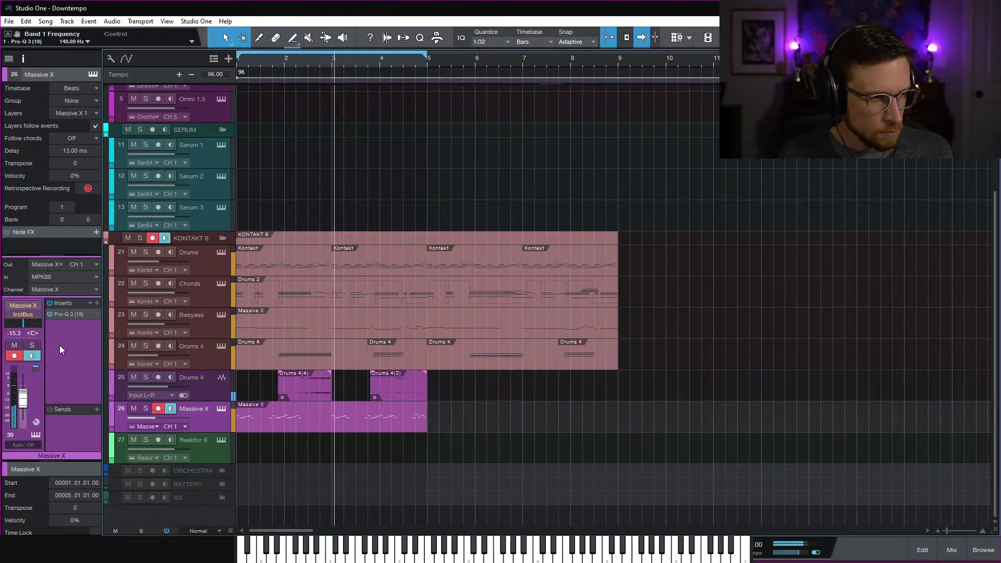
{"action": "left_click", "coordinate": [96, 303]}
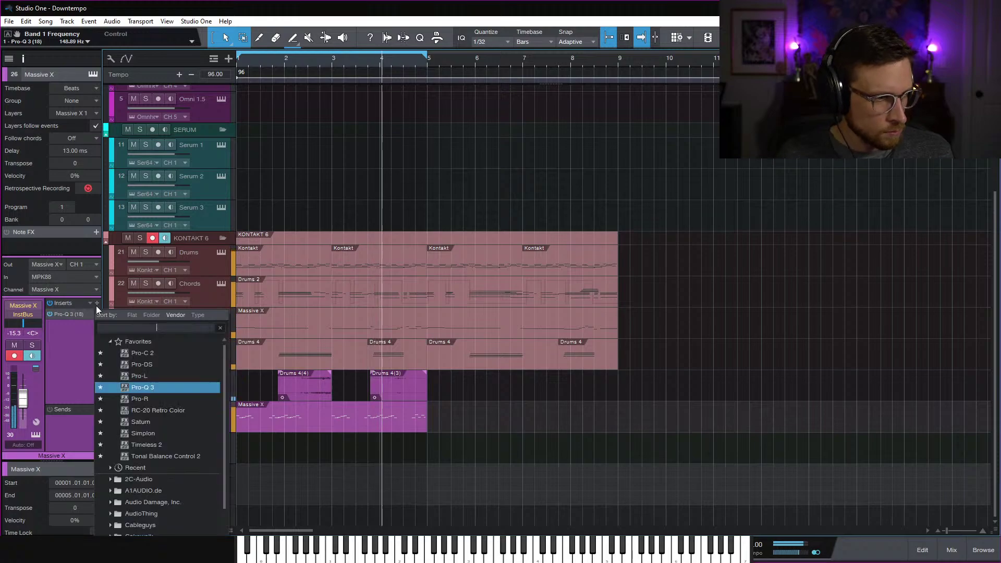
{"action": "type", "text": "co"}
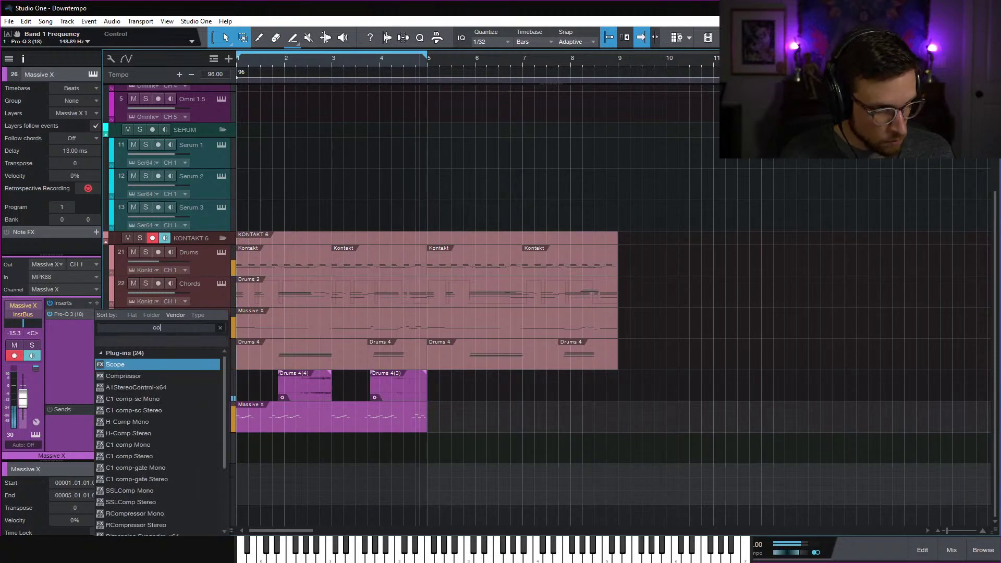
{"action": "key", "text": "BackSpace"}
{"action": "key", "text": "BackSpace"}
{"action": "left_click", "coordinate": [169, 351]}
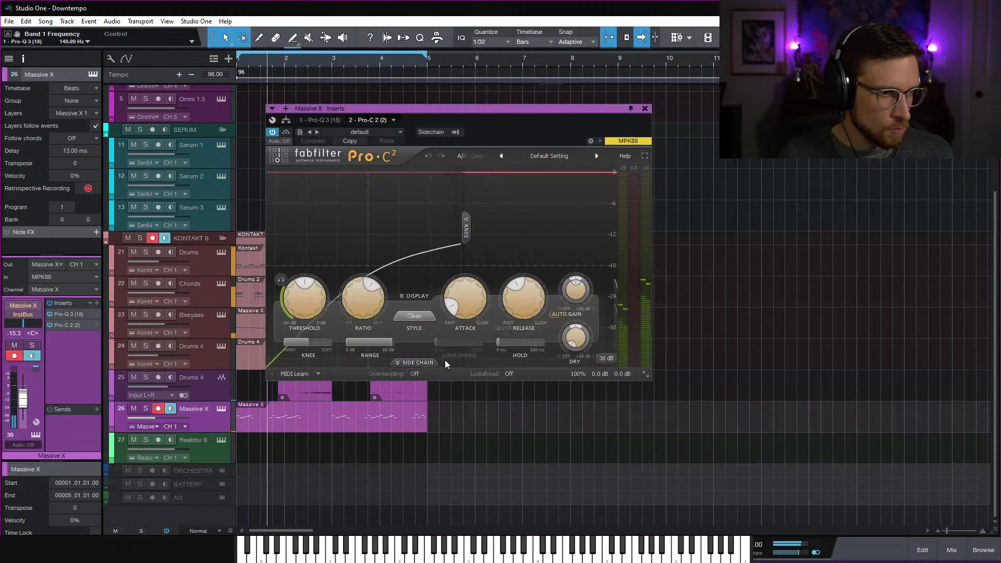
Set the Pro-C 2 compressor's release to about 77 ms
{"action": "left_click_drag", "start_coordinate": [523, 298], "coordinate": [526, 341]}
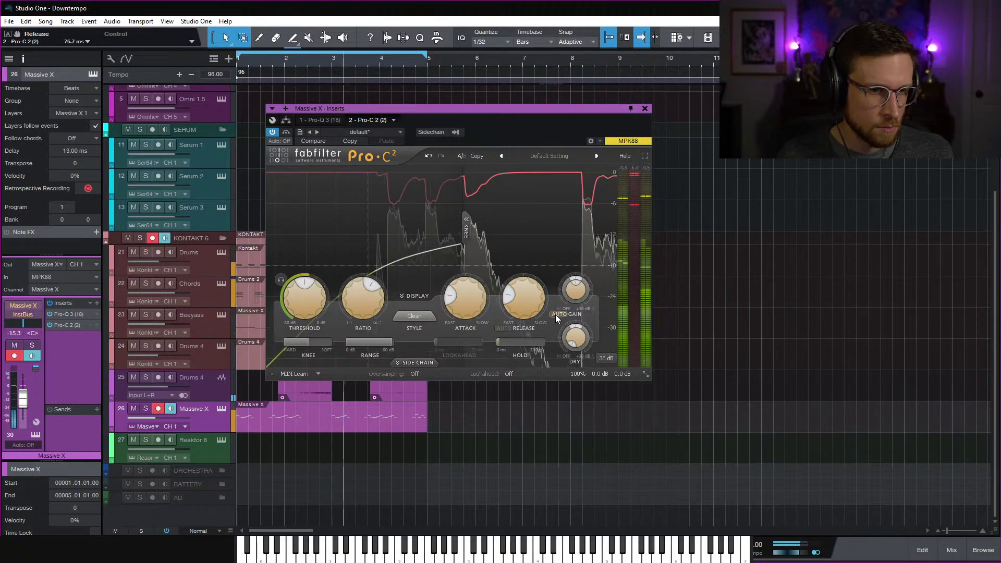
{"action": "mouse_move", "coordinate": [555, 314]}
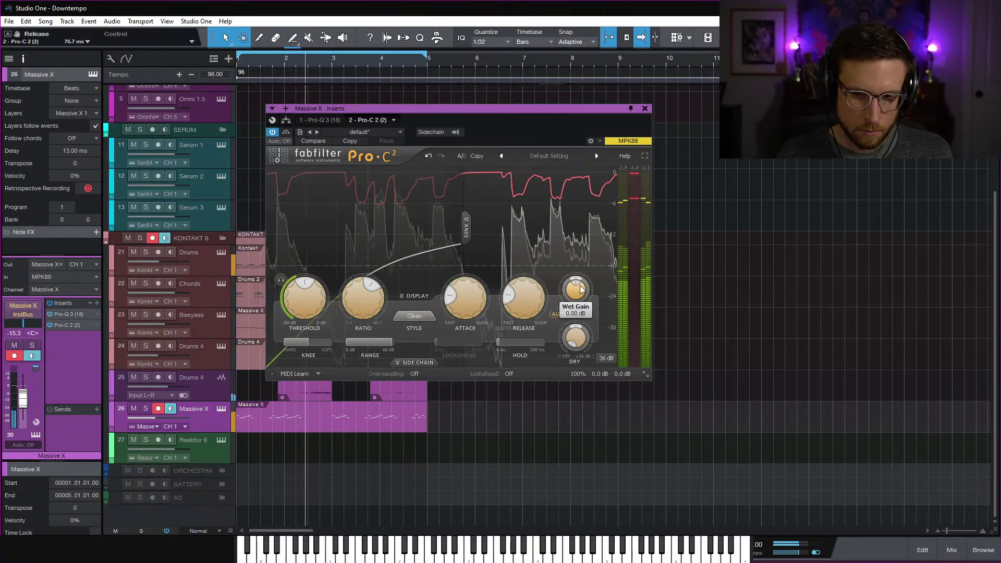
{"action": "left_click", "coordinate": [645, 108]}
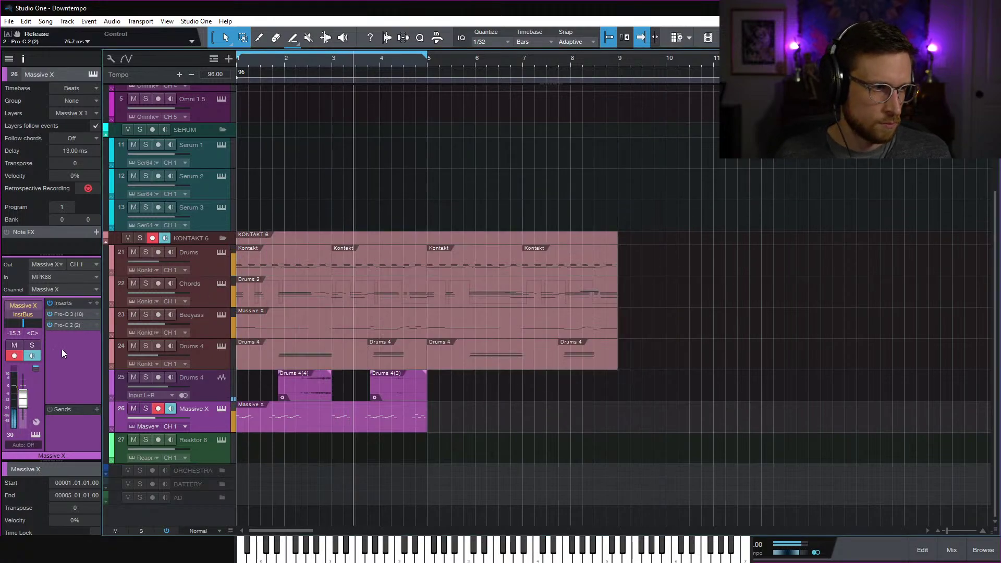
Try a Splitter after the compressor on the Massive X channel, with OTT_x64 placed on its second branch
{"action": "left_click", "coordinate": [97, 303]}
{"action": "type", "text": "split"}
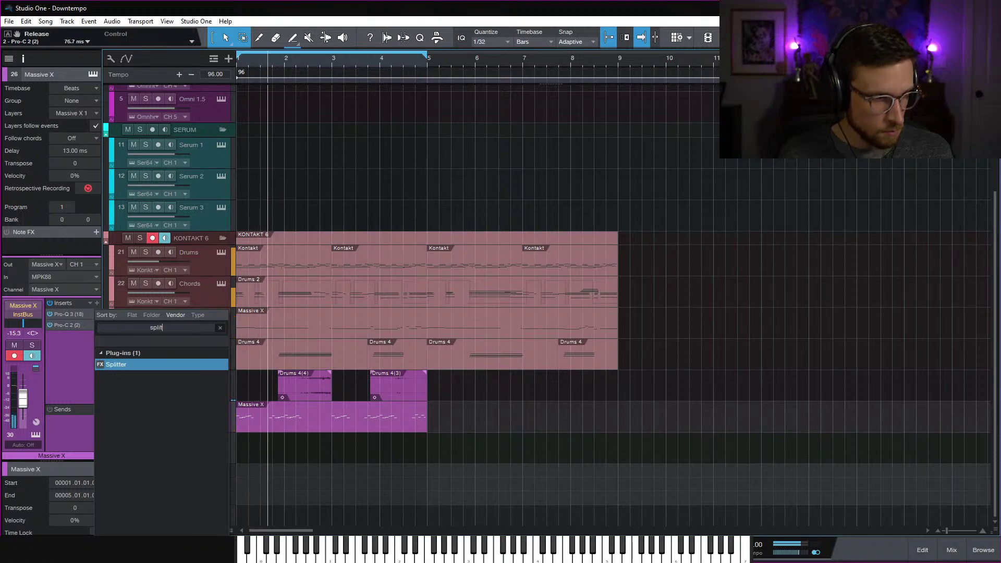
{"action": "key", "text": "Return"}
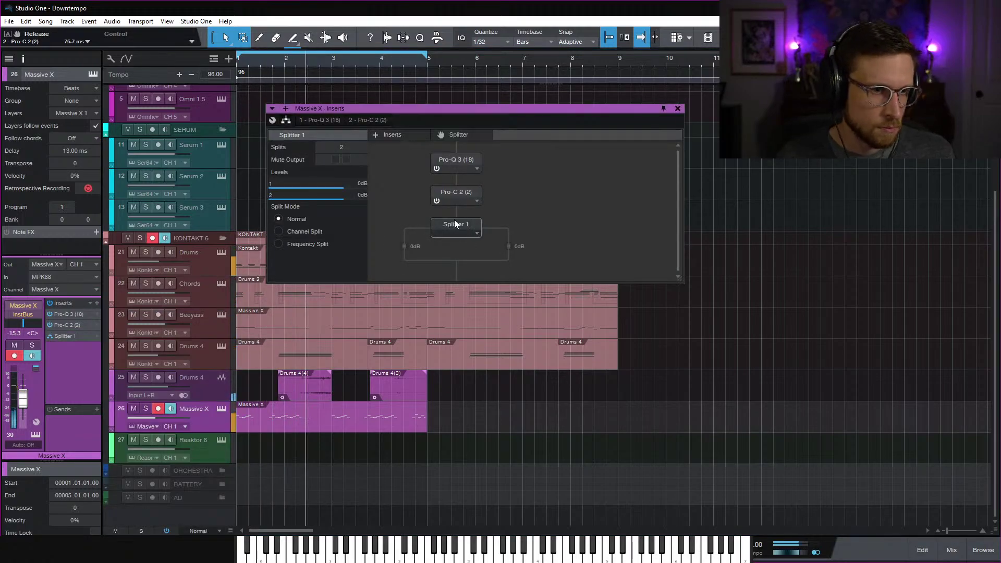
{"action": "left_click", "coordinate": [399, 133]}
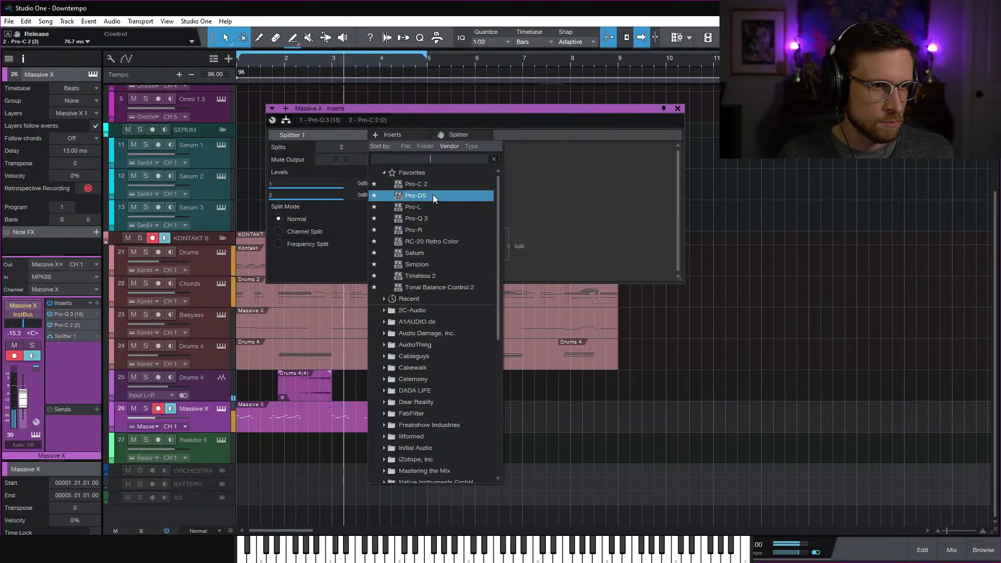
{"action": "type", "text": "ott"}
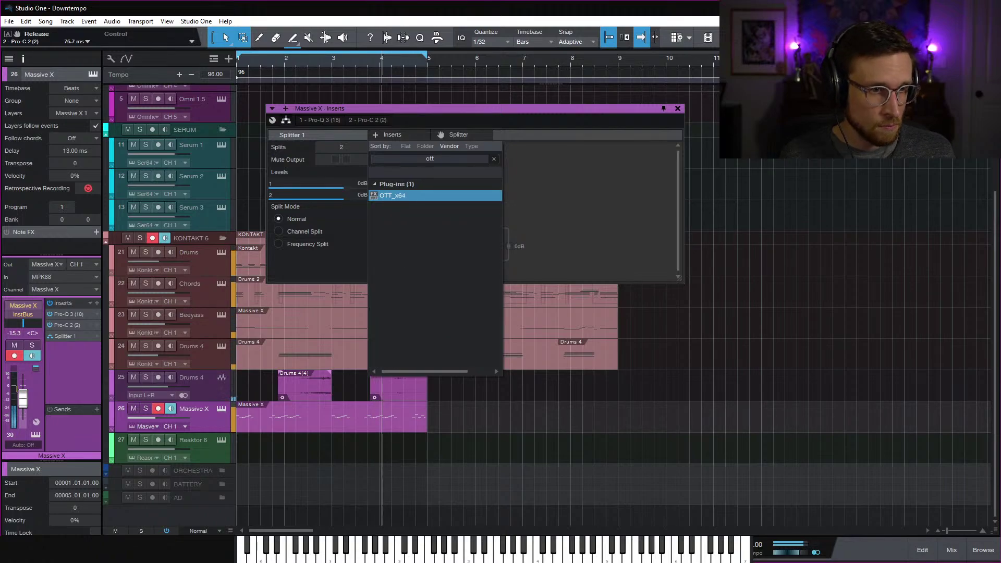
{"action": "key", "text": "Return"}
{"action": "left_click_drag", "start_coordinate": [458, 267], "coordinate": [526, 237]}
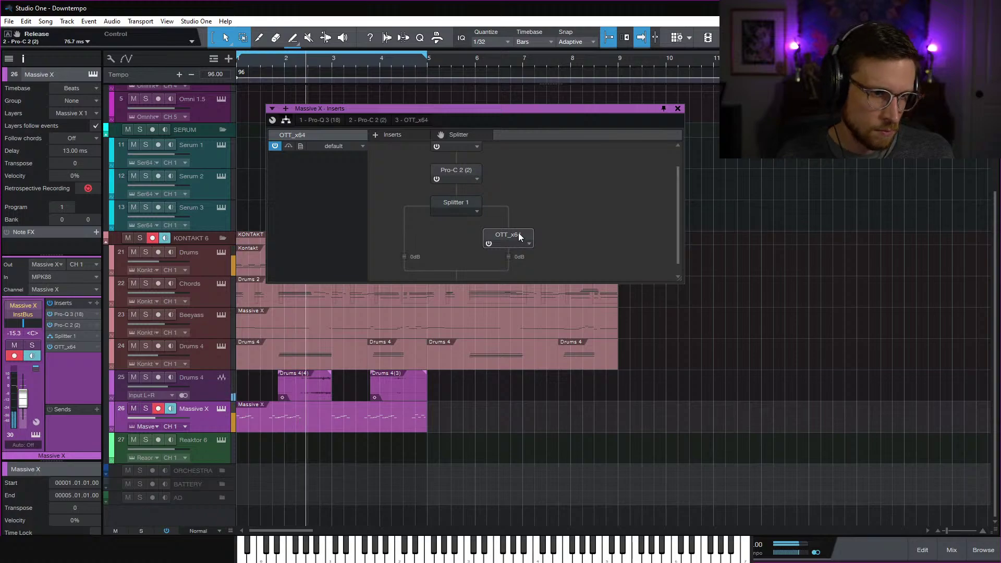
{"action": "double_click", "coordinate": [511, 236]}
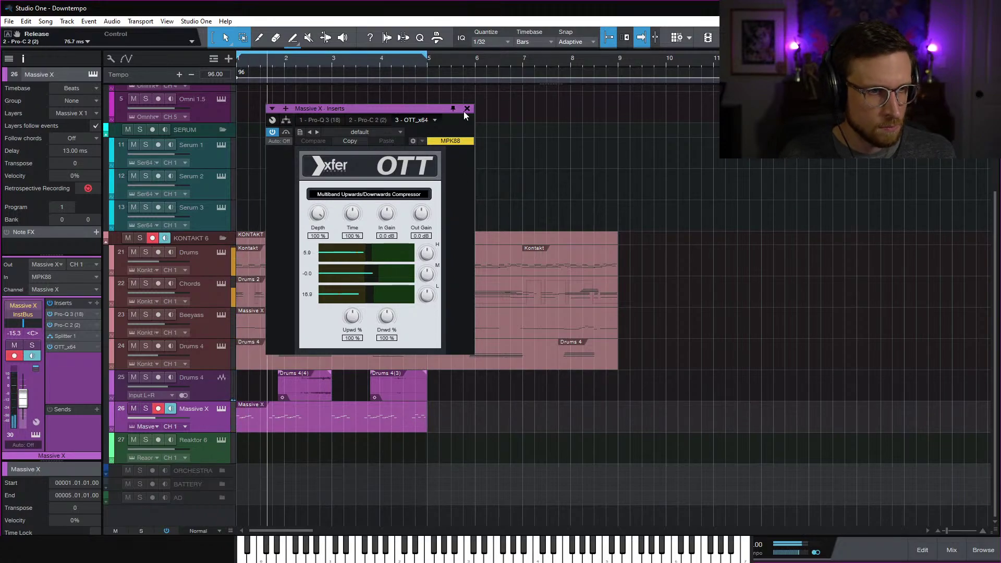
Remove OTT_x64 and the Splitter from the Massive X channel's insert chain
{"action": "double_click", "coordinate": [60, 335]}
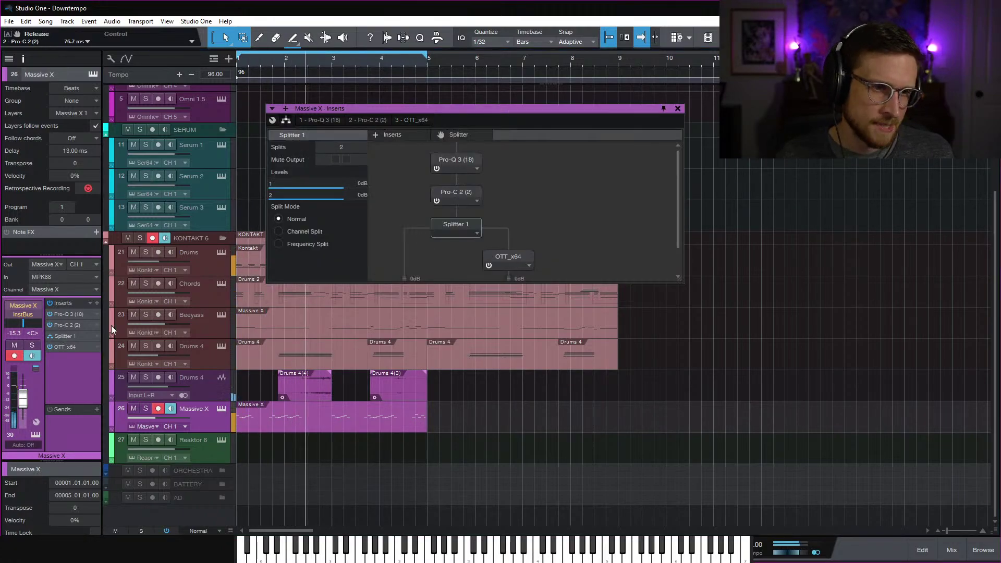
{"action": "left_click", "coordinate": [529, 265]}
{"action": "left_click", "coordinate": [531, 314]}
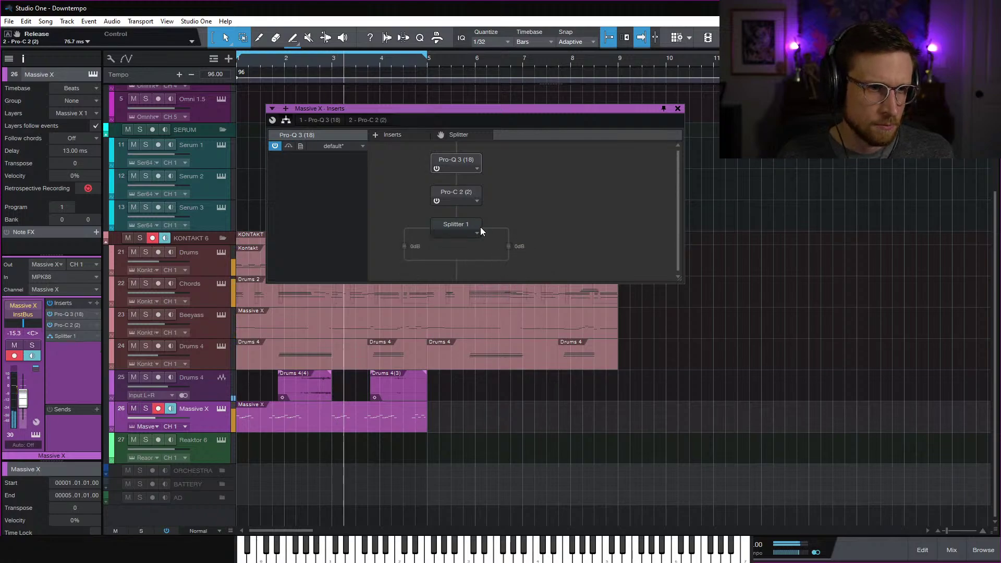
{"action": "left_click", "coordinate": [476, 232]}
{"action": "left_click", "coordinate": [477, 247]}
{"action": "left_click", "coordinate": [678, 108]}
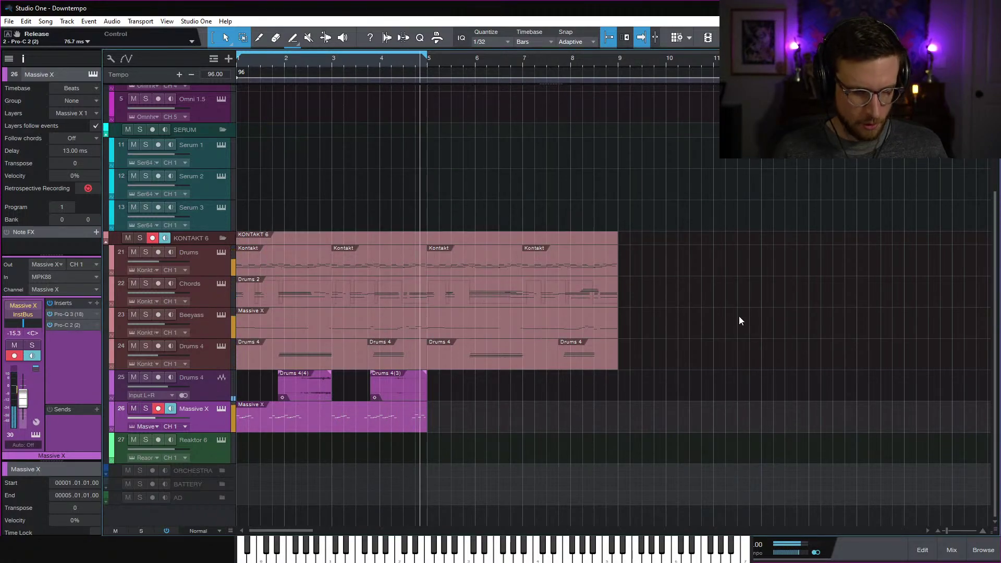
Save the song and extend the loop range to end at bar 9
{"action": "key", "text": "ctrl+s"}
{"action": "key", "text": "space"}
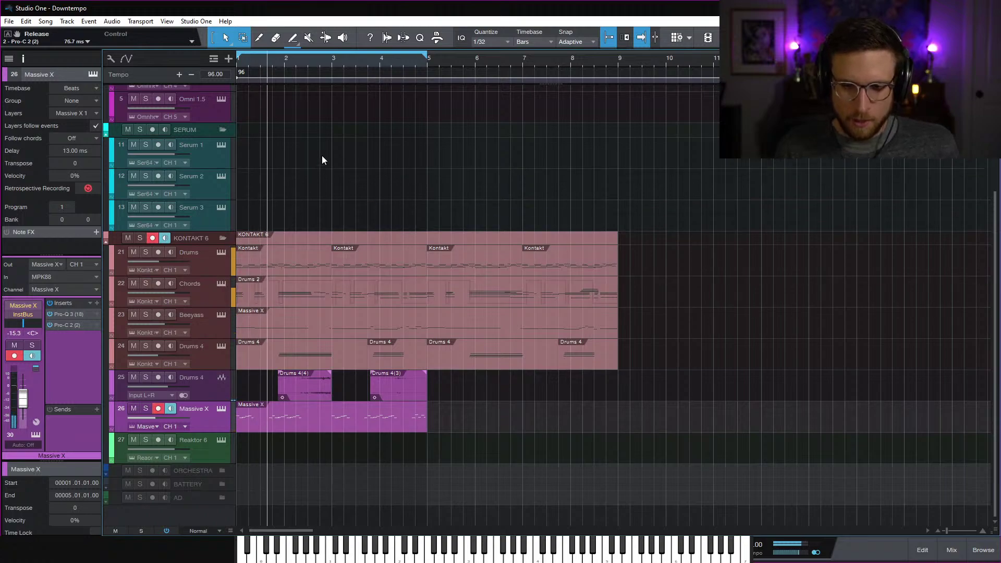
{"action": "left_click_drag", "start_coordinate": [427, 58], "coordinate": [619, 57]}
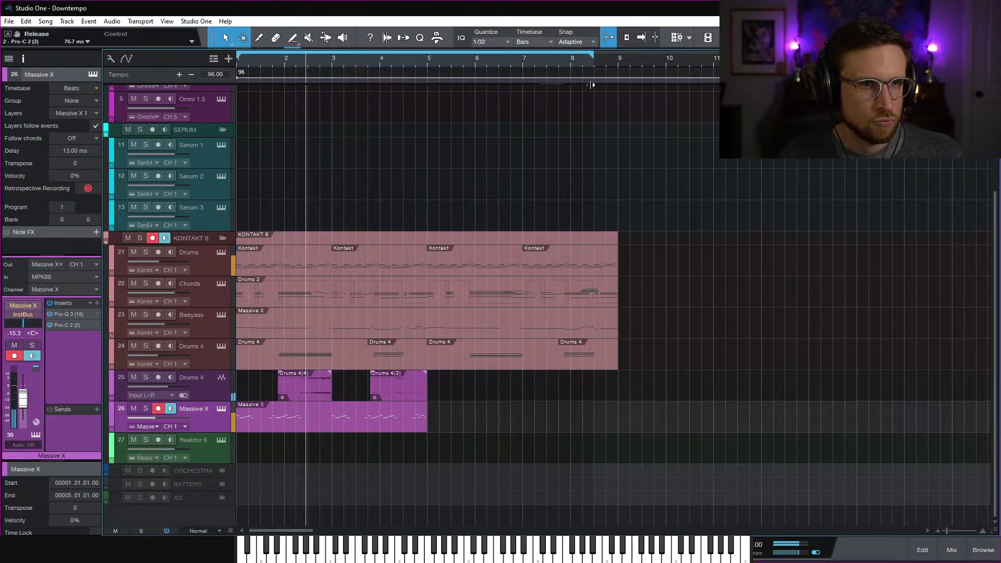
{"action": "left_click_drag", "start_coordinate": [451, 419], "coordinate": [264, 392]}
{"action": "left_click", "coordinate": [535, 399]}
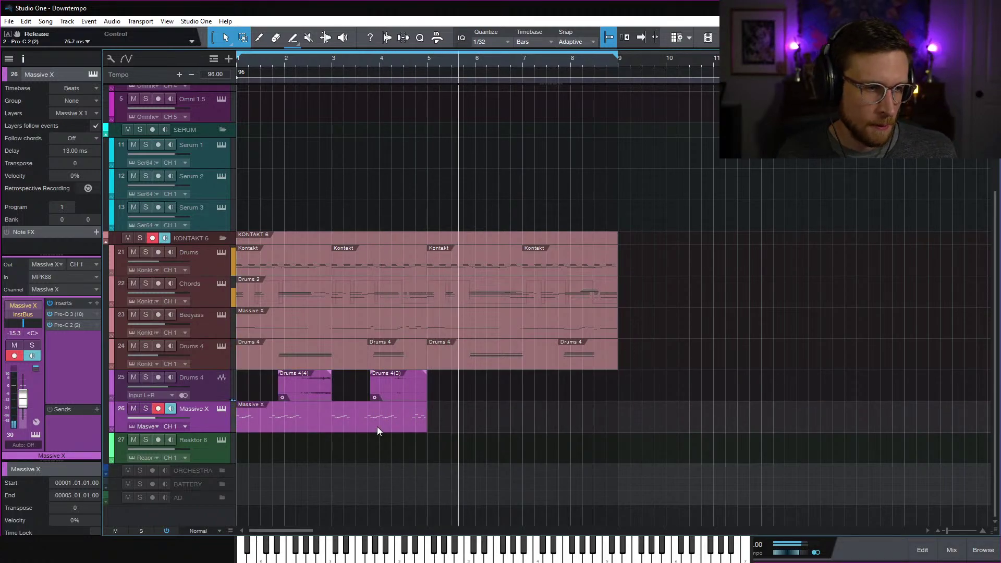
Duplicate the Massive X part to span bars 5 to 9 and open the copy in the note editor
{"action": "left_click", "coordinate": [391, 424]}
{"action": "key", "text": "d"}
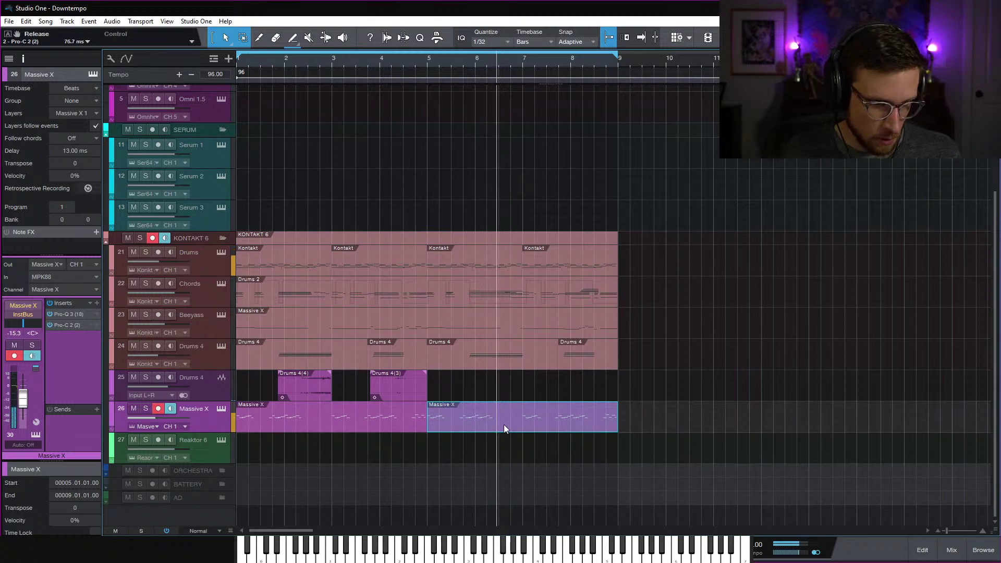
{"action": "key", "text": "f"}
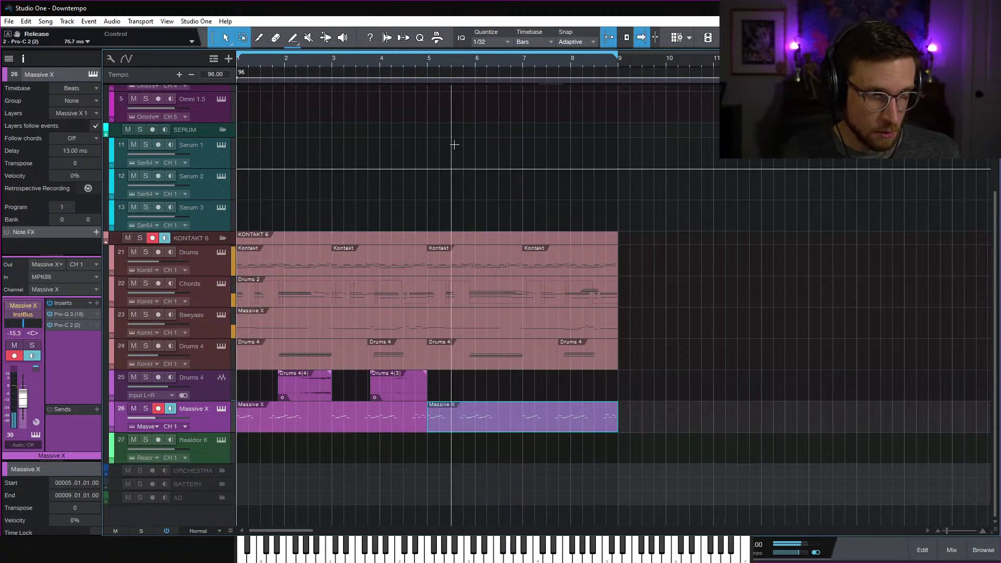
{"action": "double_click", "coordinate": [477, 420]}
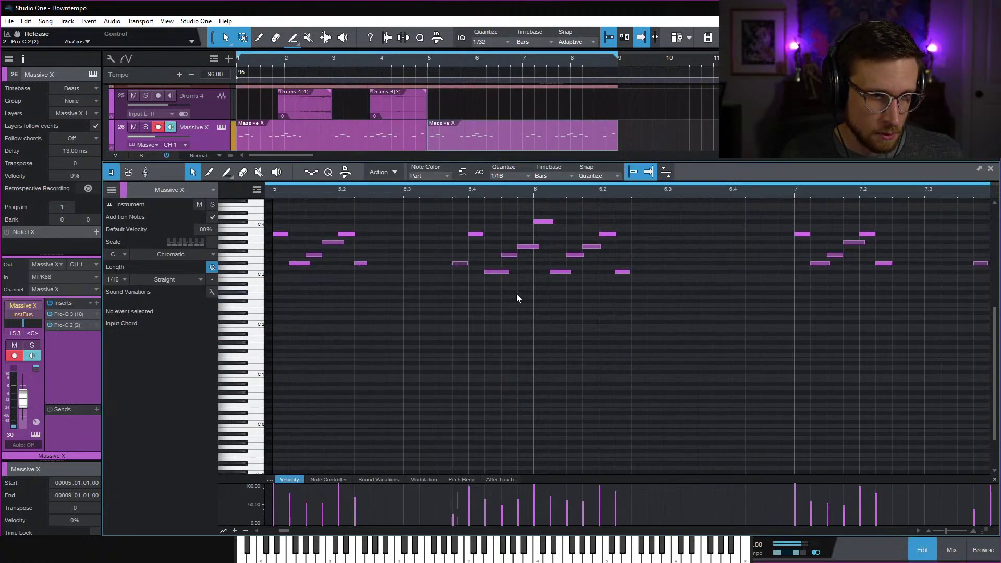
Play the copied part from bar 5 and lower the notes at 5.3.4 and 5.4.1 to C#3 and A3
{"action": "key", "text": "space"}
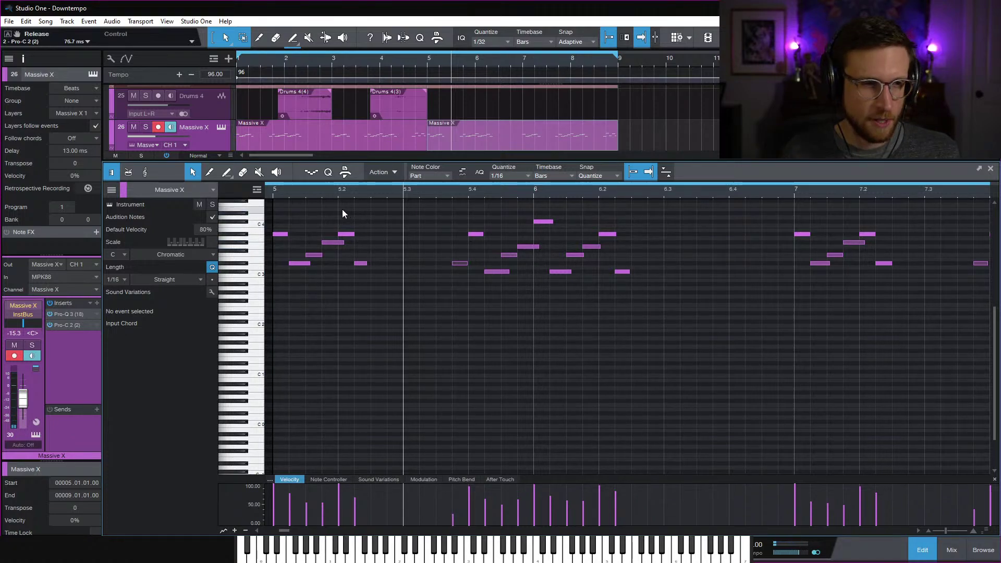
{"action": "left_click", "coordinate": [268, 189]}
{"action": "key", "text": "space"}
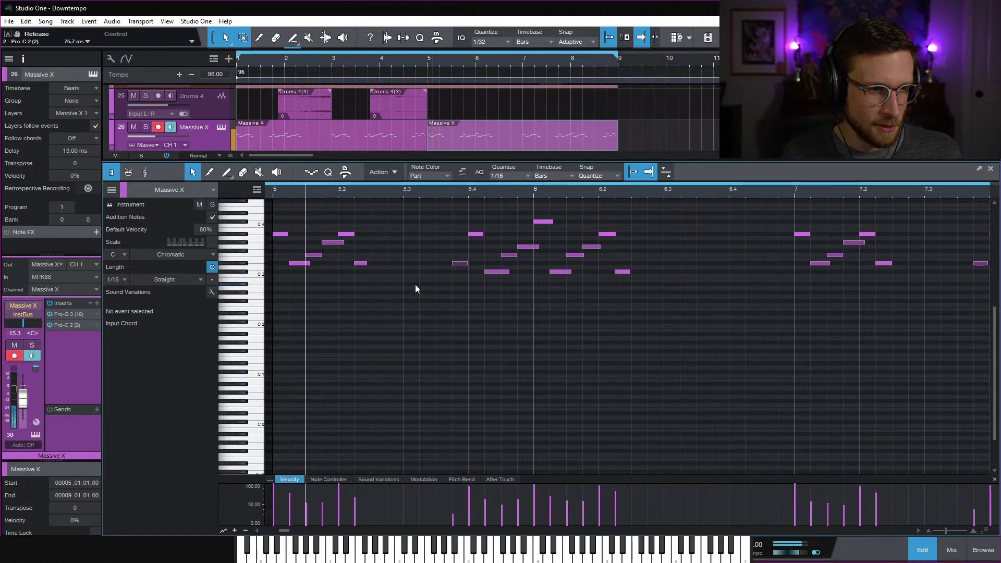
{"action": "key", "text": "space"}
{"action": "key", "text": "space"}
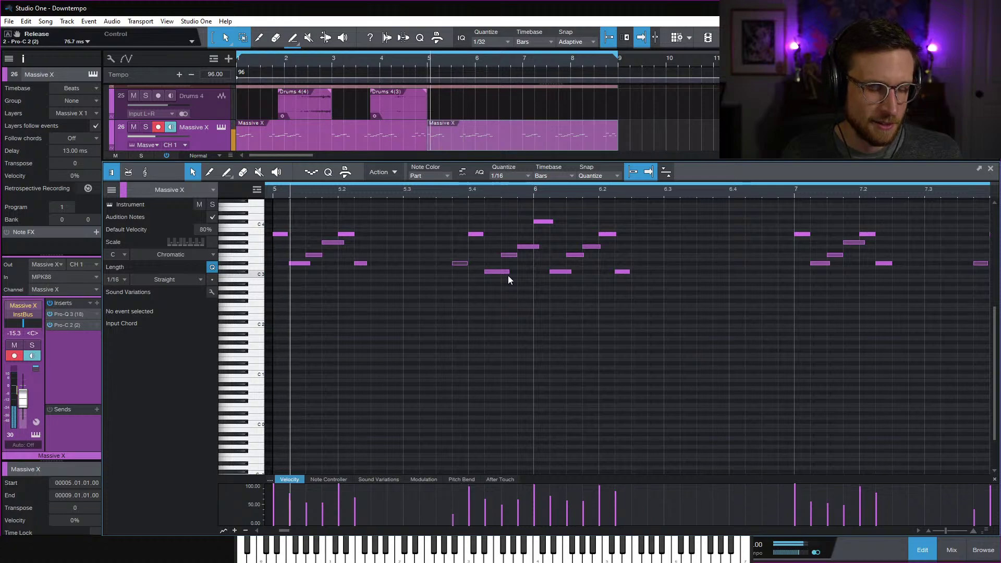
{"action": "key", "text": "space"}
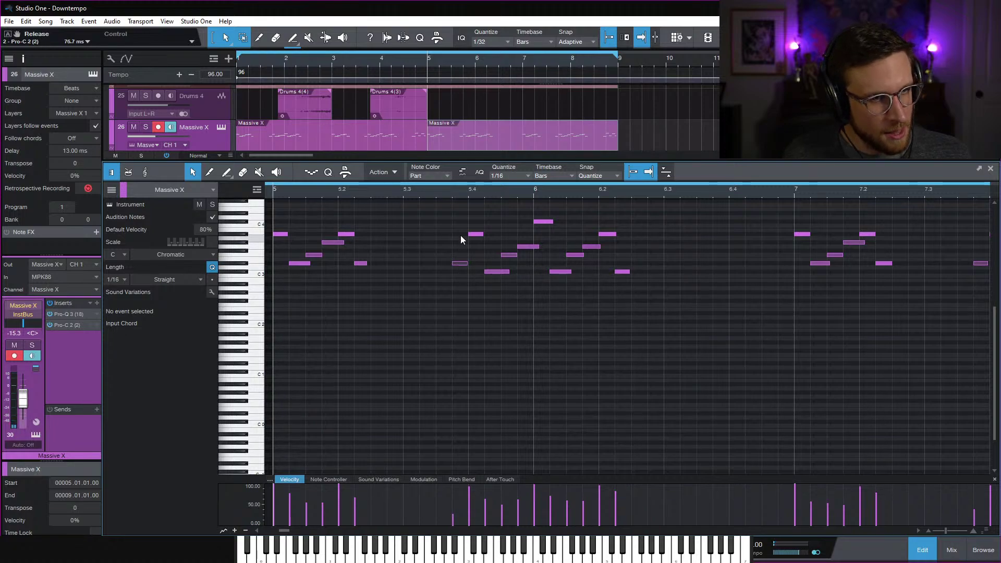
{"action": "left_click_drag", "start_coordinate": [461, 264], "coordinate": [461, 271]}
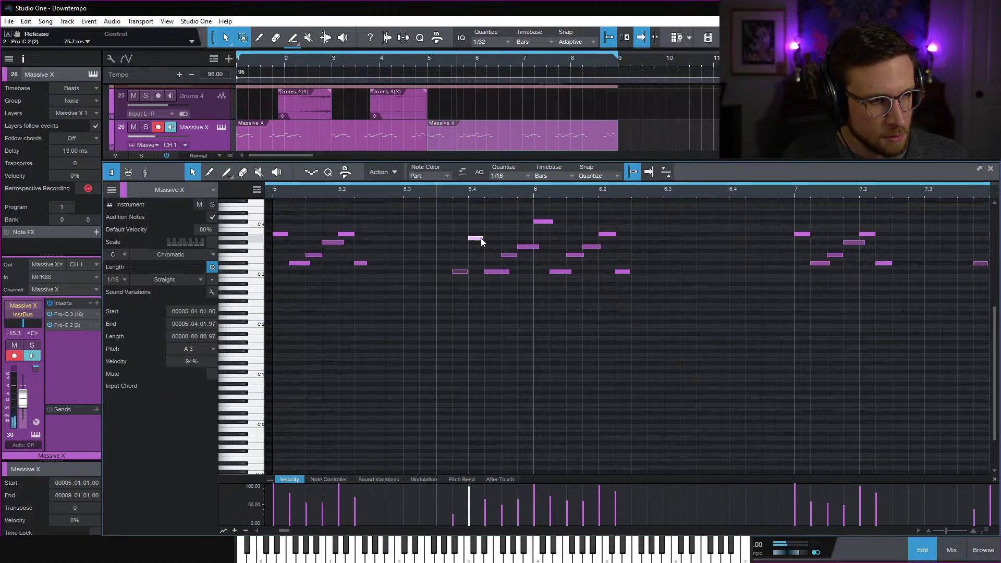
{"action": "mouse_move", "coordinate": [478, 237]}
{"action": "left_mouse_down"}
{"action": "mouse_move", "coordinate": [477, 225]}
{"action": "mouse_move", "coordinate": [479, 238]}
{"action": "left_mouse_up"}
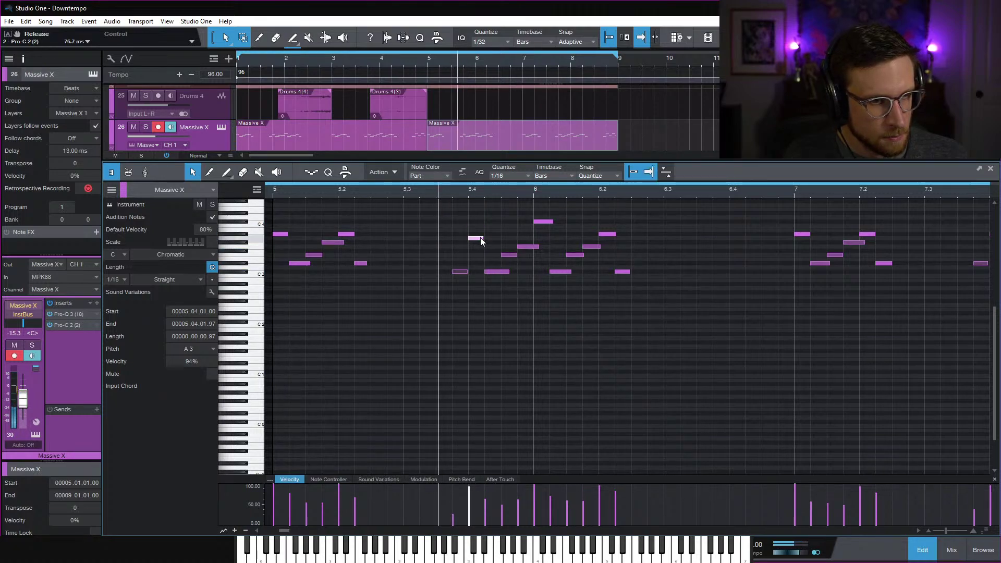
{"action": "key", "text": "space"}
{"action": "key", "text": "space"}
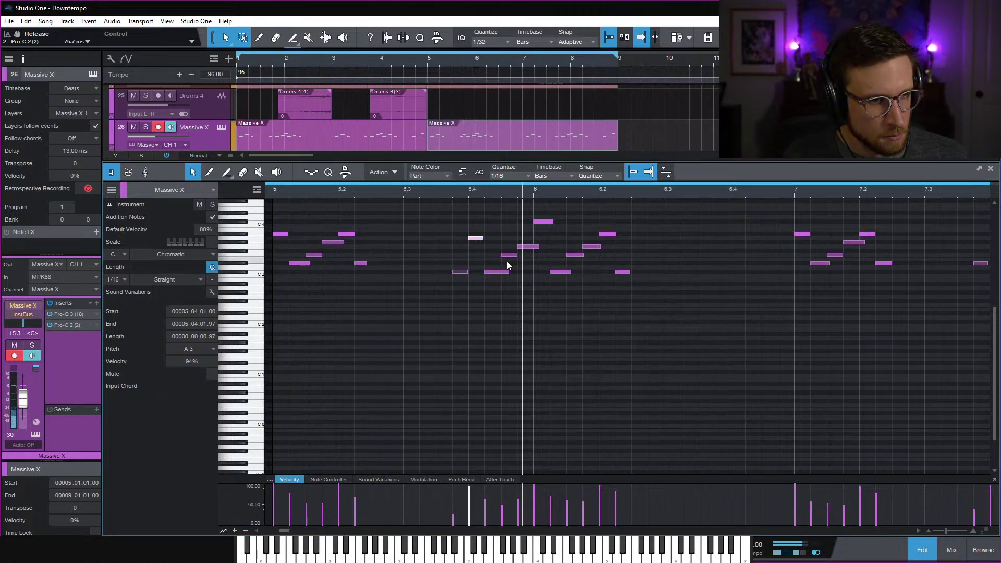
Replay the copied Massive X phrase from bar 5 and audition its notes at 5.4.3 and 5.4.4
{"action": "key", "text": "space"}
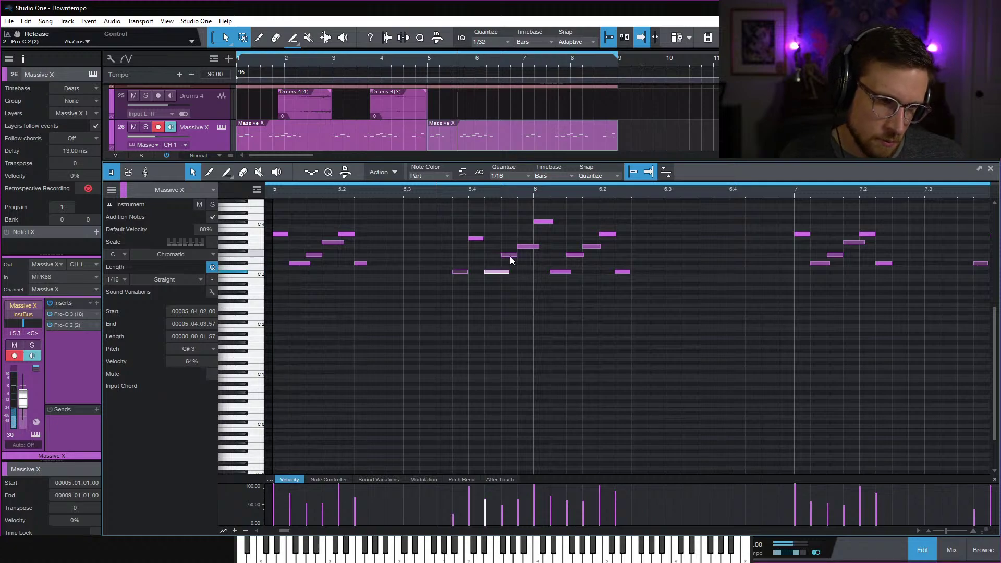
{"action": "left_click", "coordinate": [510, 255]}
{"action": "left_click", "coordinate": [534, 247]}
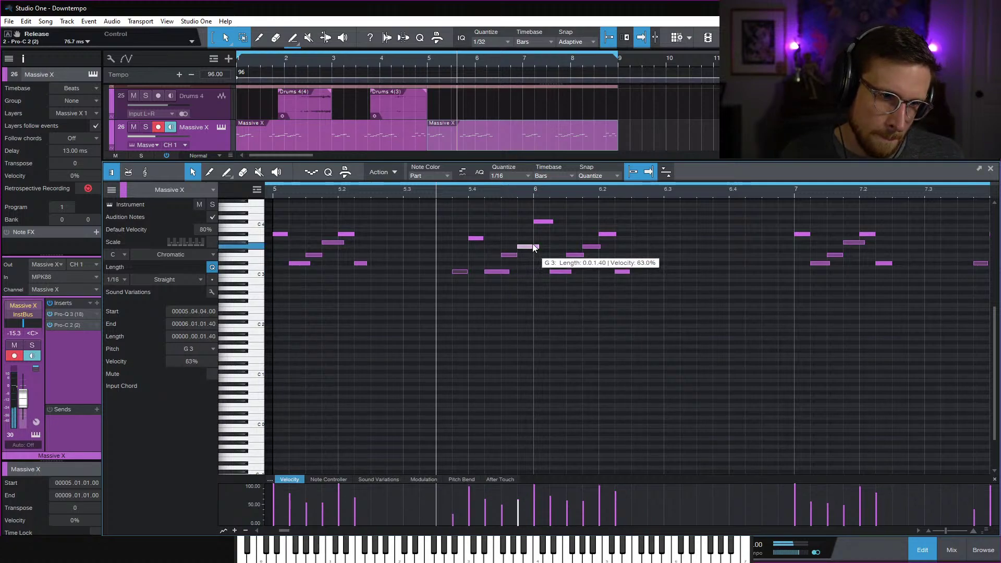
{"action": "left_click", "coordinate": [545, 228]}
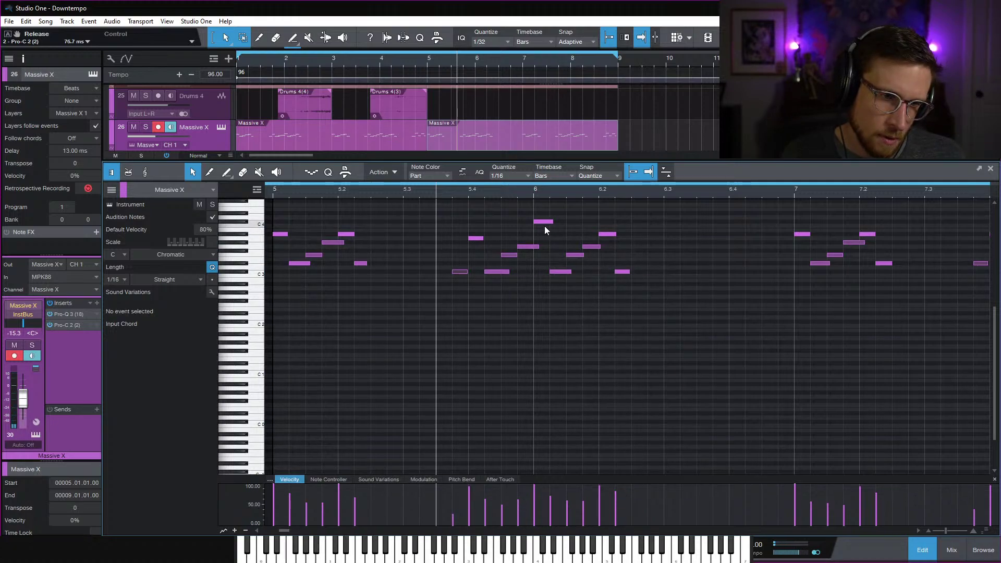
{"action": "key", "text": "space"}
{"action": "key", "text": "space"}
{"action": "key", "text": "space"}
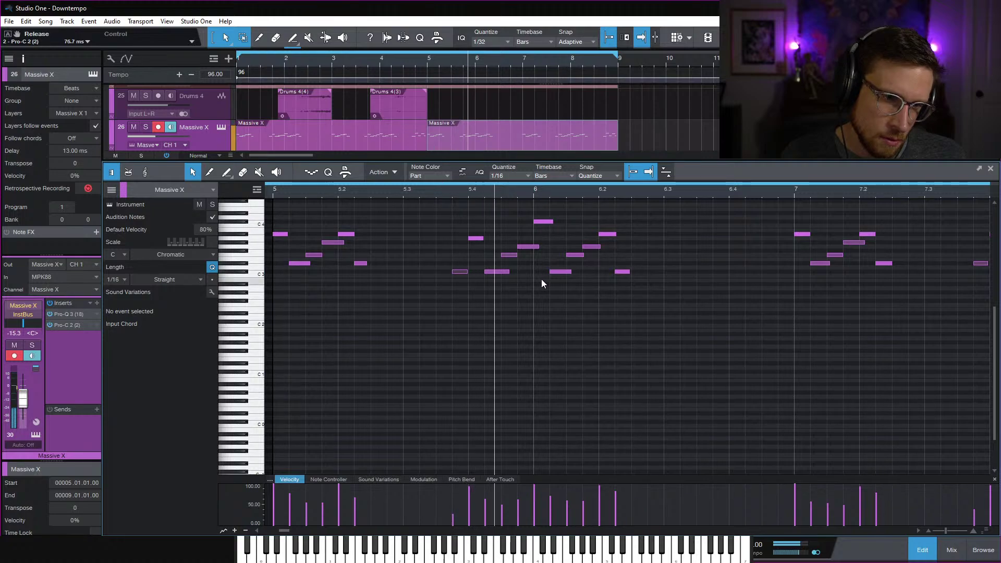
{"action": "key", "text": "space"}
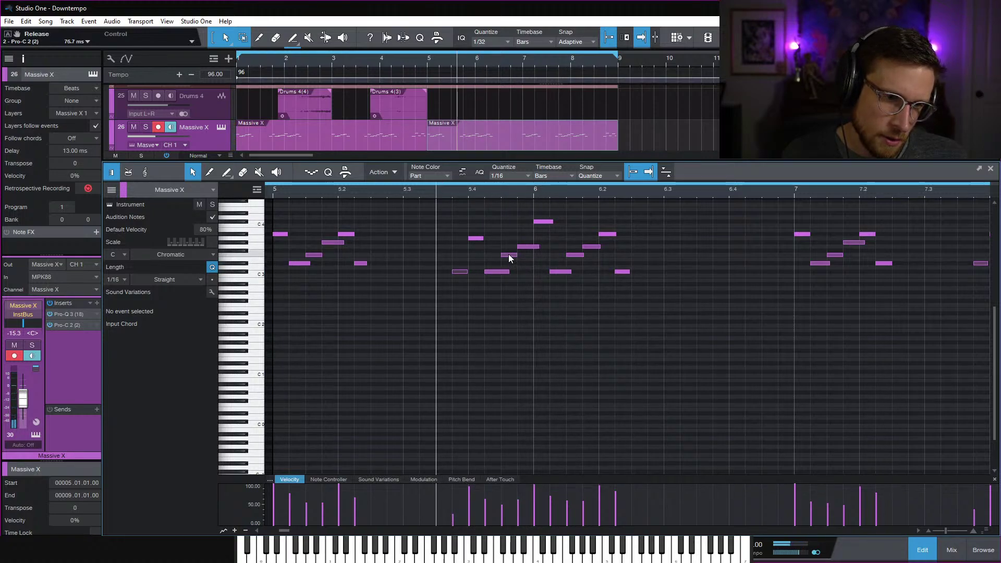
Raise the notes at 5.4.3 and 6.1.3 to F#3, those at 5.4.4 and 6.1.4 to G#3, and the one at 6.2.1 to C4
{"action": "left_click", "coordinate": [509, 255]}
{"action": "left_click_drag", "start_coordinate": [528, 248], "coordinate": [529, 246]}
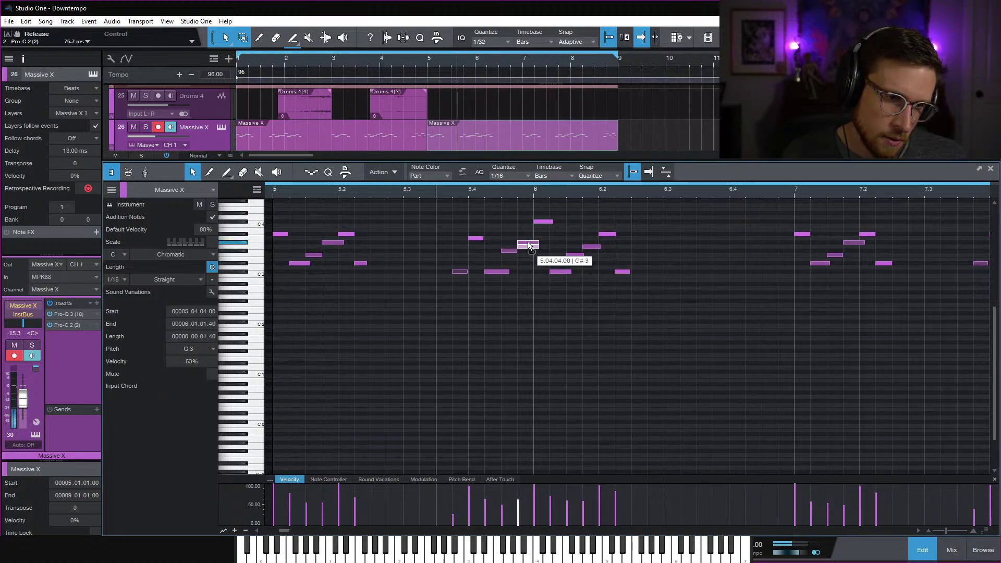
{"action": "left_click", "coordinate": [541, 223]}
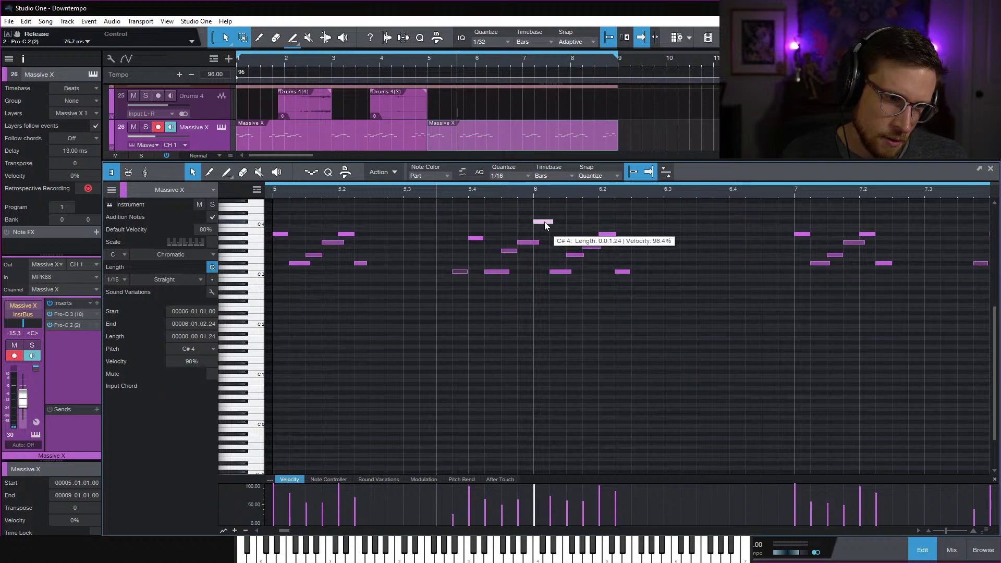
{"action": "left_click_drag", "start_coordinate": [575, 255], "coordinate": [611, 228]}
{"action": "left_click", "coordinate": [653, 228]}
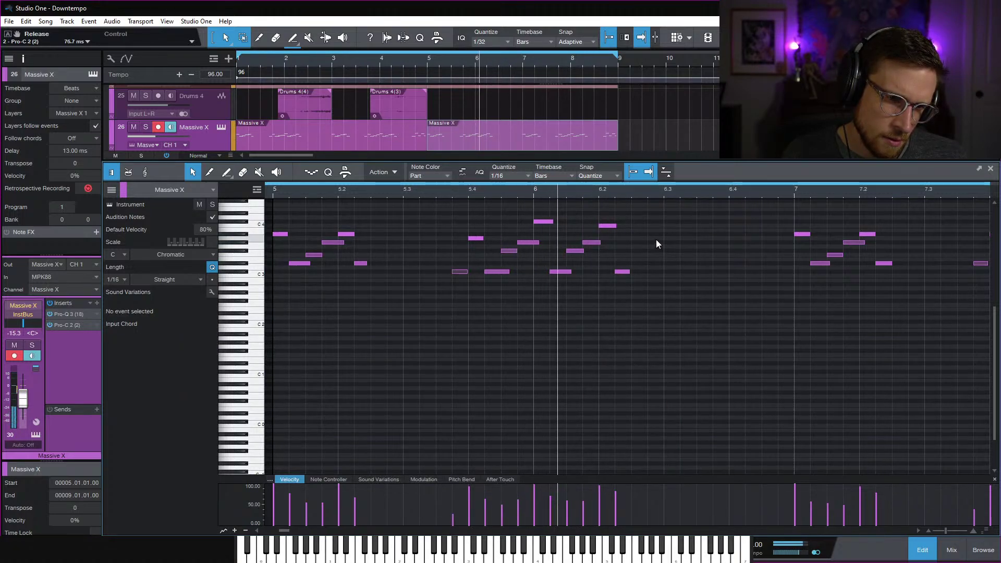
Close the note editor and play the song from the start
{"action": "left_click", "coordinate": [922, 549]}
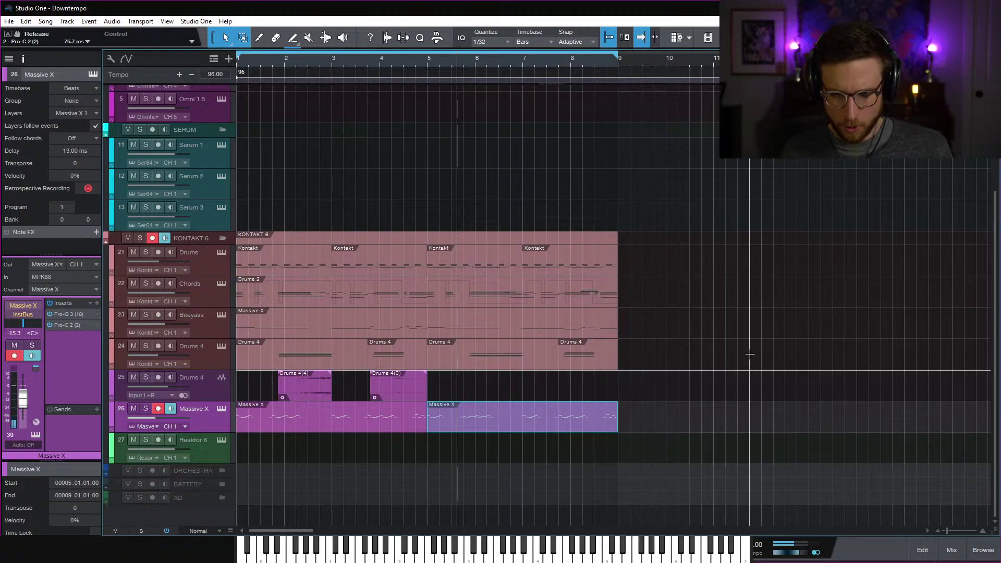
{"action": "key", "text": "comma"}
{"action": "key", "text": "space"}
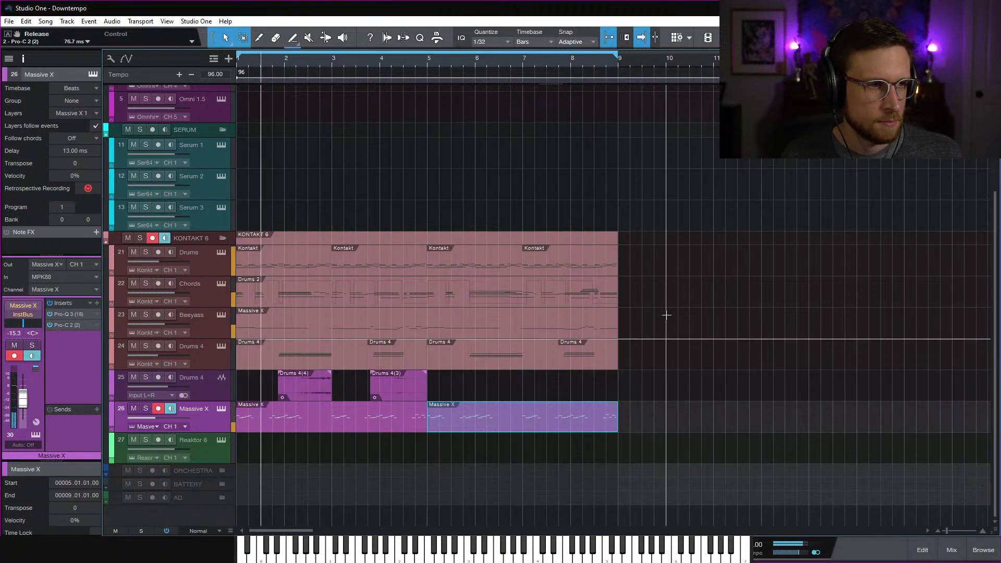
Open the mixer and, during playback, lower the Kt. st.2 channel's DrmVrb1 send to -15.3 dB
{"action": "left_click", "coordinate": [951, 549]}
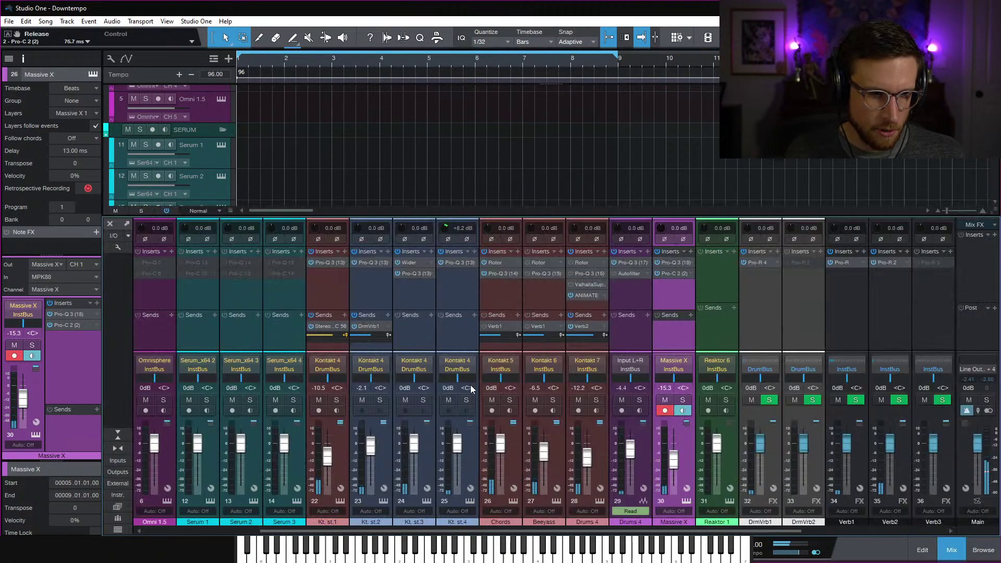
{"action": "left_click", "coordinate": [633, 336]}
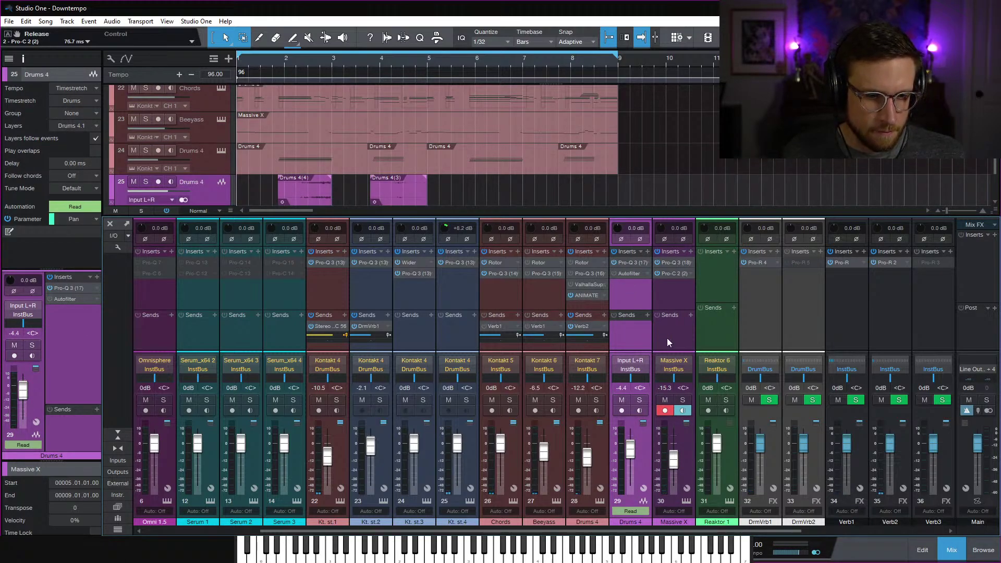
{"action": "scroll", "coordinate": [375, 312], "scroll_direction": "left", "scroll_amount": 2}
{"action": "left_click", "coordinate": [421, 308]}
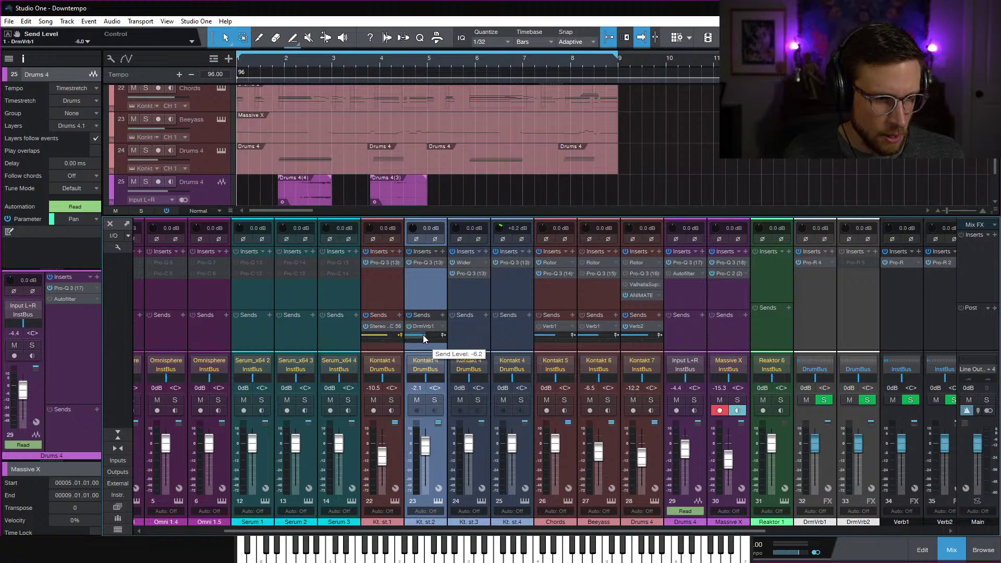
{"action": "key", "text": "space"}
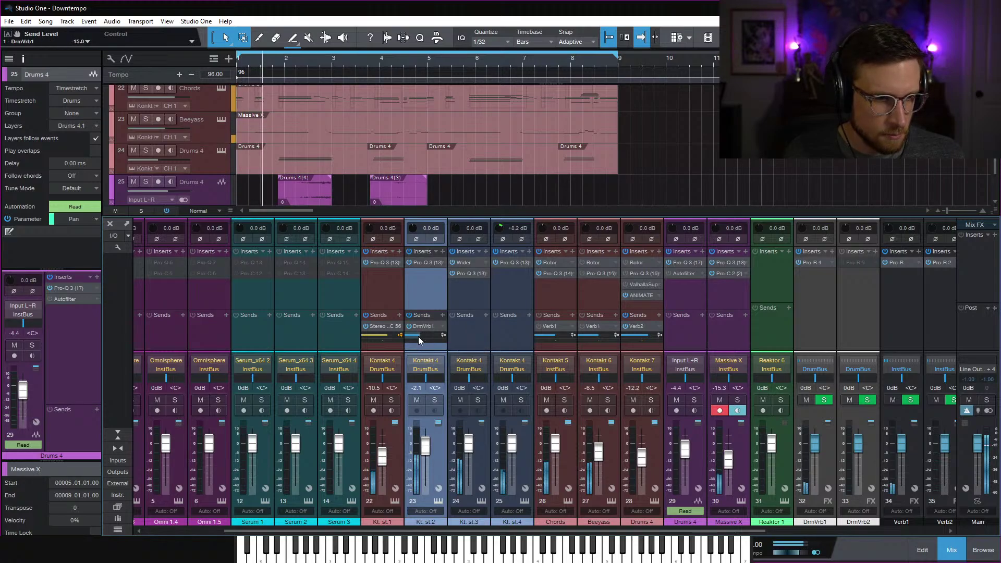
{"action": "left_click_drag", "start_coordinate": [418, 336], "coordinate": [418, 336]}
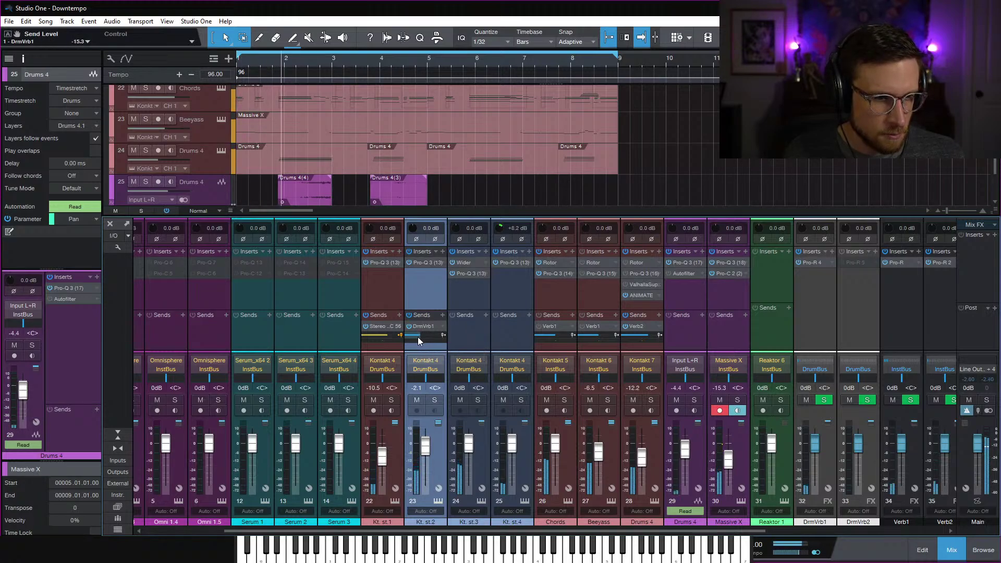
{"action": "left_click", "coordinate": [436, 501]}
{"action": "left_click", "coordinate": [437, 501]}
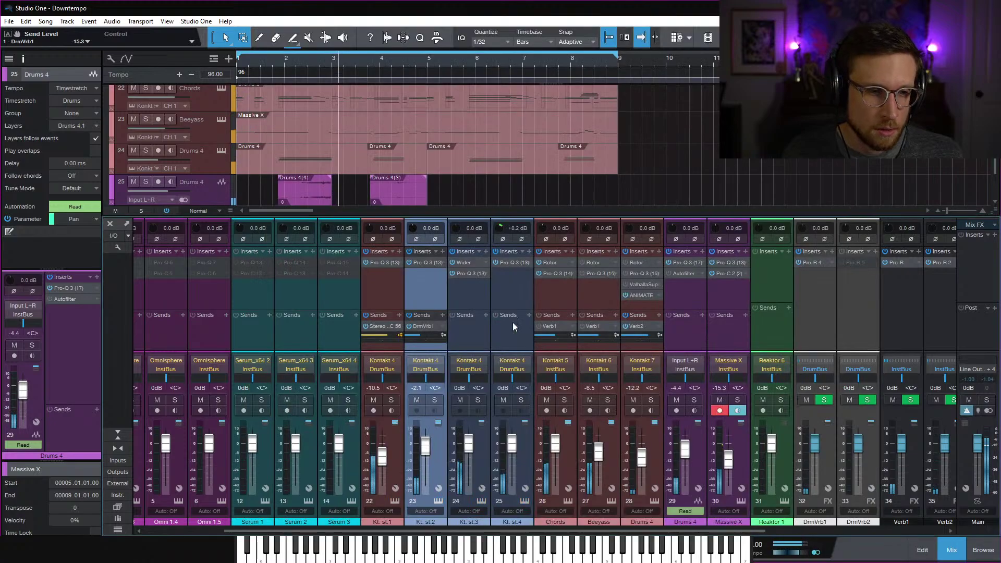
Reduce the DrmVrb1 Pro-R reverb's Brightness to 32.52% and set the Kt. st.2 send level to -12.0 dB
{"action": "left_click", "coordinate": [420, 324]}
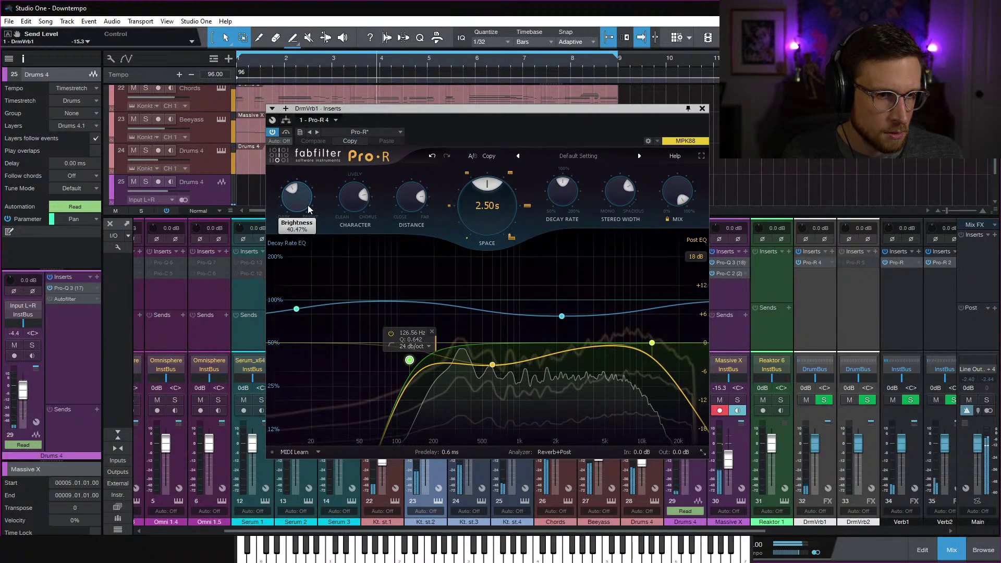
{"action": "left_click_drag", "start_coordinate": [301, 218], "coordinate": [301, 225]}
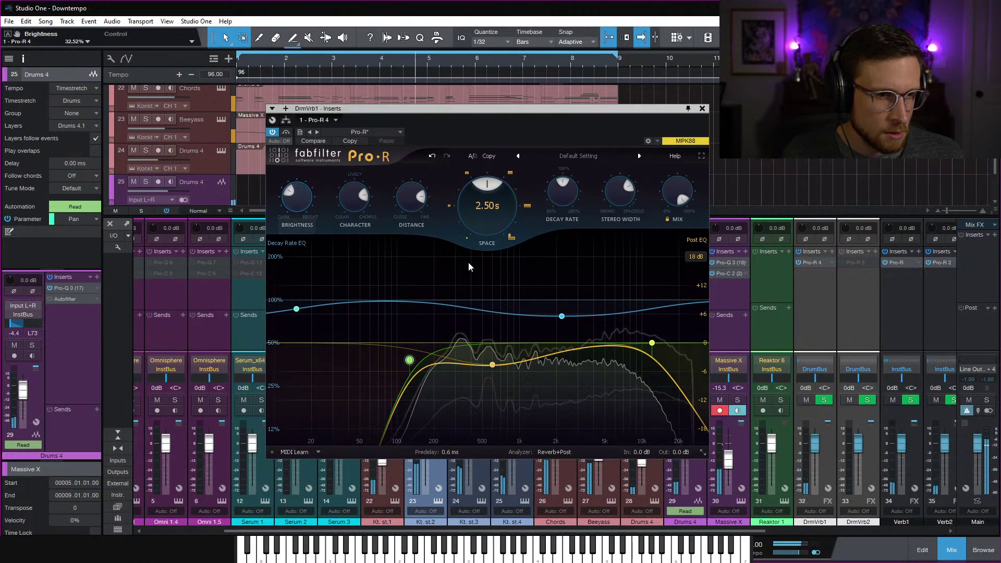
{"action": "left_click_drag", "start_coordinate": [580, 109], "coordinate": [906, 21]}
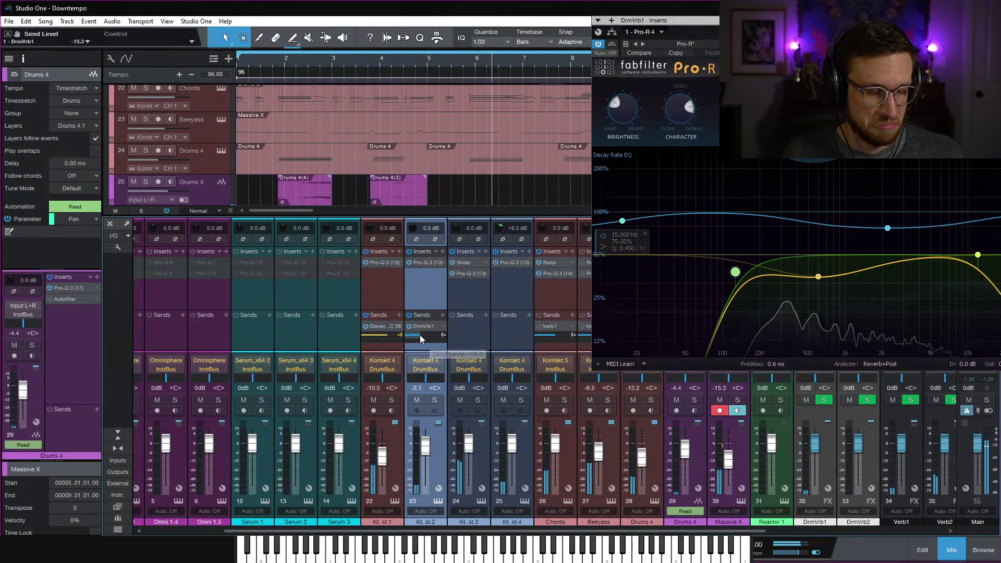
{"action": "scroll", "coordinate": [423, 334], "scroll_direction": "up", "scroll_amount": 2}
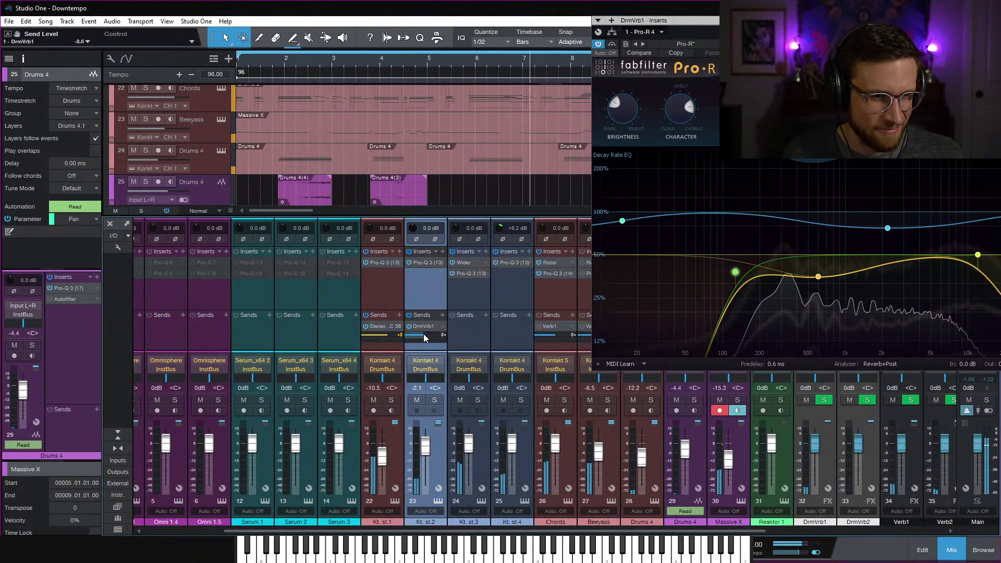
{"action": "left_click_drag", "start_coordinate": [423, 334], "coordinate": [421, 337]}
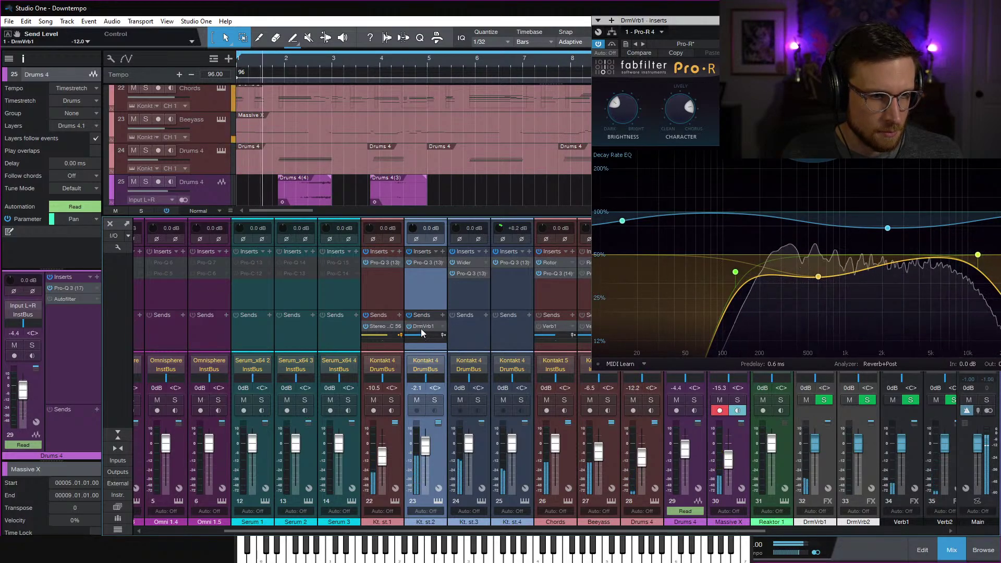
Lower the reverb's post-EQ high cut to 5217 Hz with Q 0.472 and raise its low cut to about 200 Hz with Q 0.413
{"action": "left_click_drag", "start_coordinate": [975, 255], "coordinate": [933, 284]}
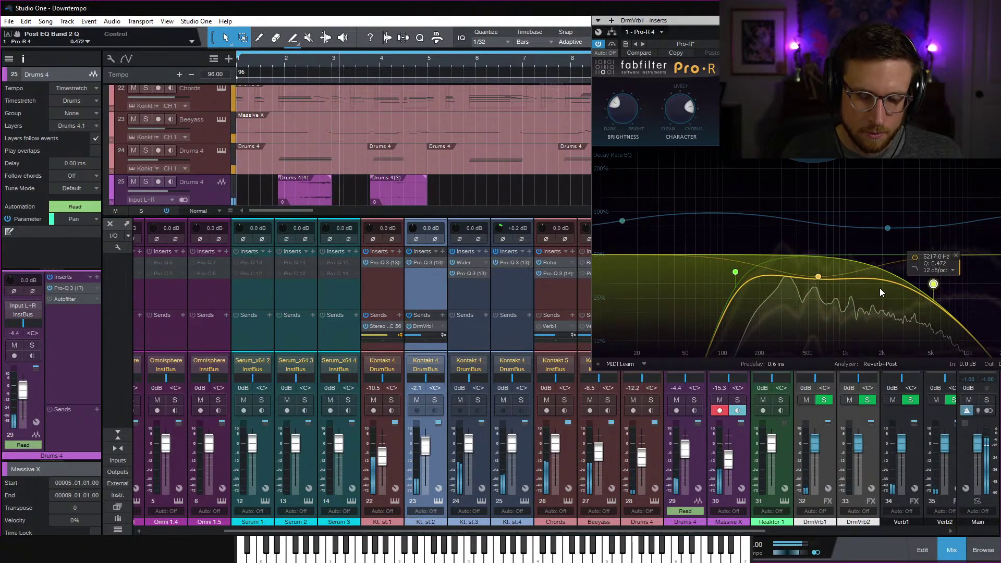
{"action": "left_click_drag", "start_coordinate": [736, 272], "coordinate": [763, 292]}
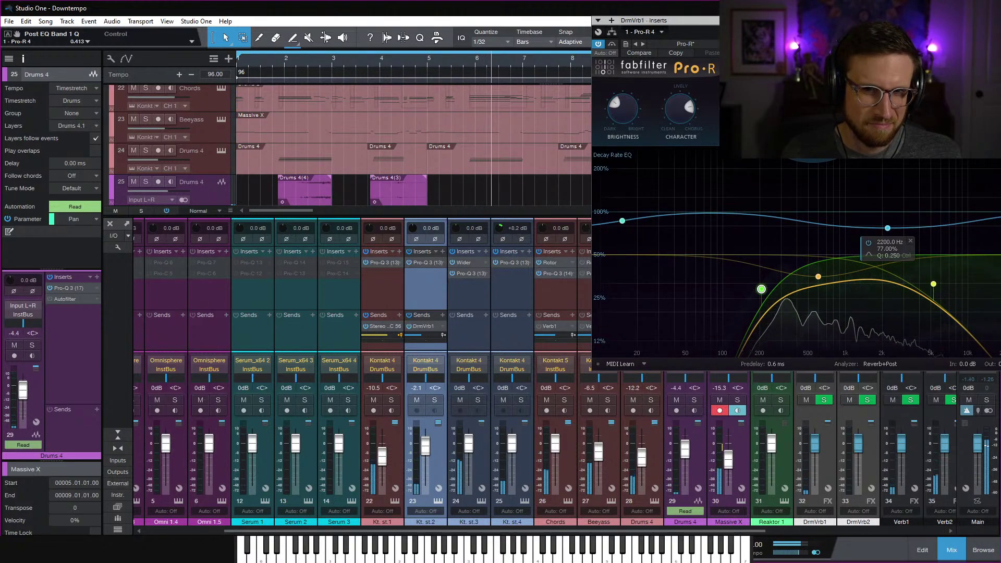
{"action": "left_click", "coordinate": [567, 143]}
Delete the copied Massive X part spanning bars 5 to 9
{"action": "scroll", "coordinate": [524, 160], "scroll_direction": "down", "scroll_amount": 2}
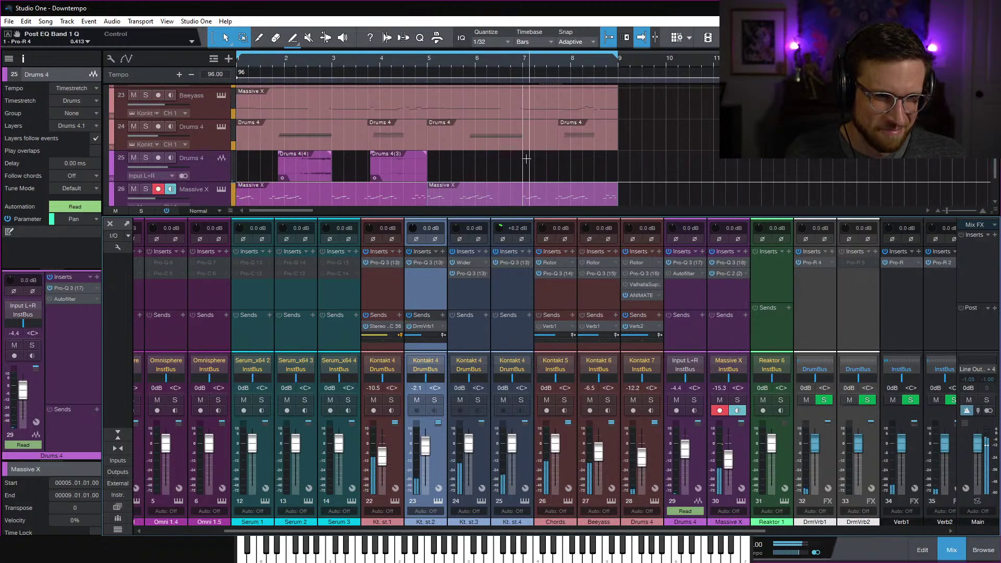
{"action": "scroll", "coordinate": [499, 99], "scroll_direction": "down", "scroll_amount": 3}
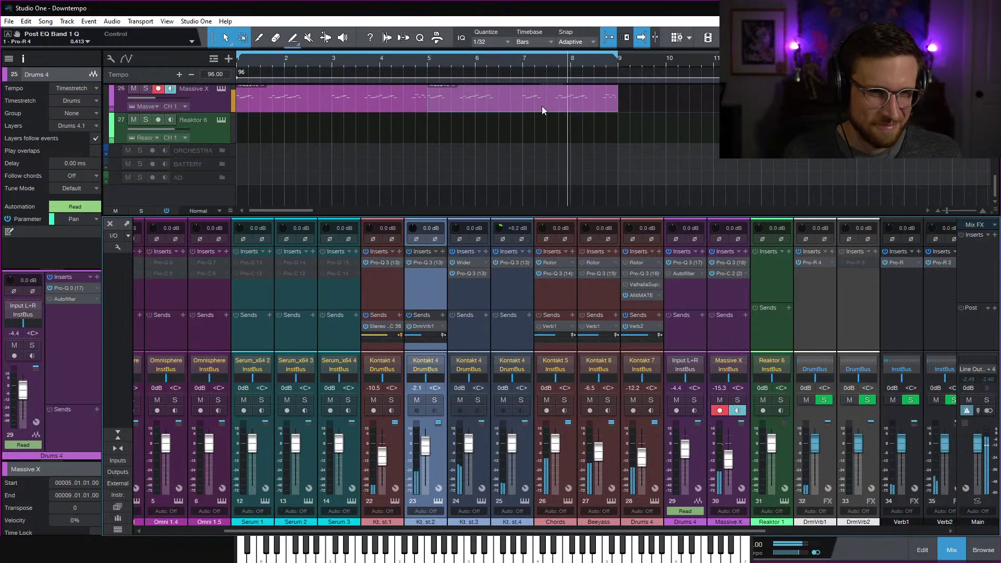
{"action": "left_click", "coordinate": [563, 104]}
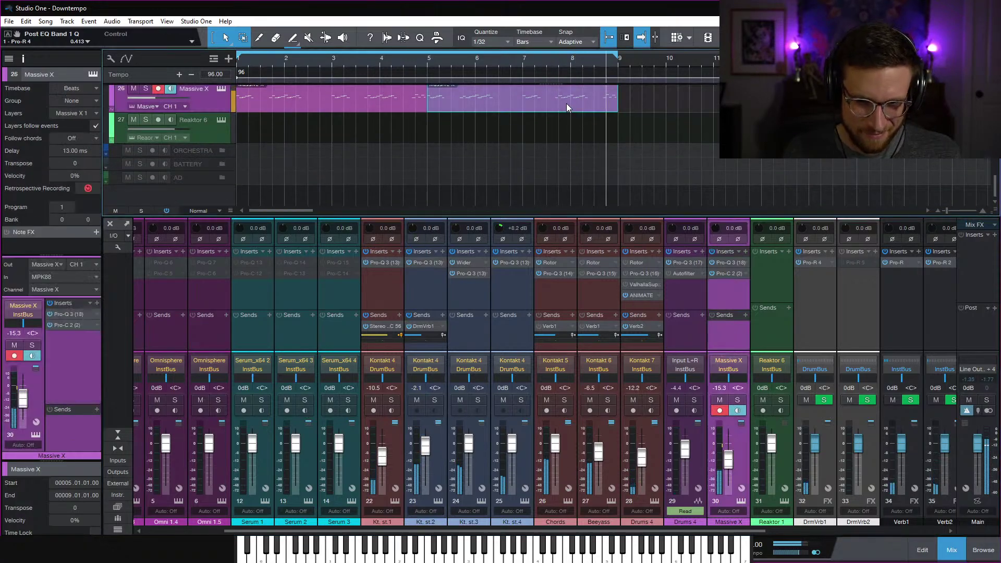
{"action": "key", "text": "Delete"}
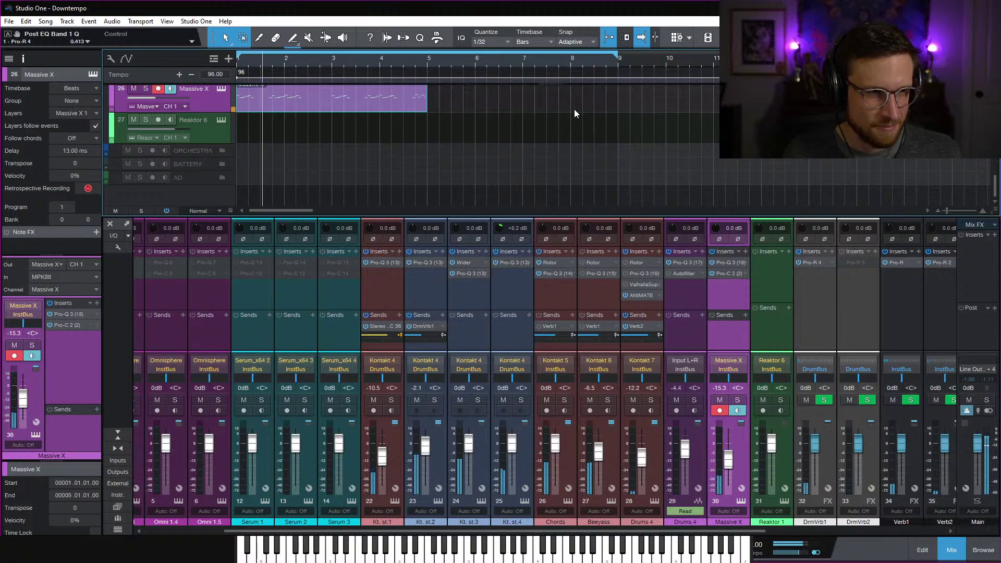
Deselect the remaining Massive X part, save the song and close the mixer
{"action": "scroll", "coordinate": [464, 119], "scroll_direction": "up", "scroll_amount": 5}
{"action": "scroll", "coordinate": [463, 133], "scroll_direction": "down", "scroll_amount": 1}
{"action": "scroll", "coordinate": [464, 127], "scroll_direction": "down", "scroll_amount": 5}
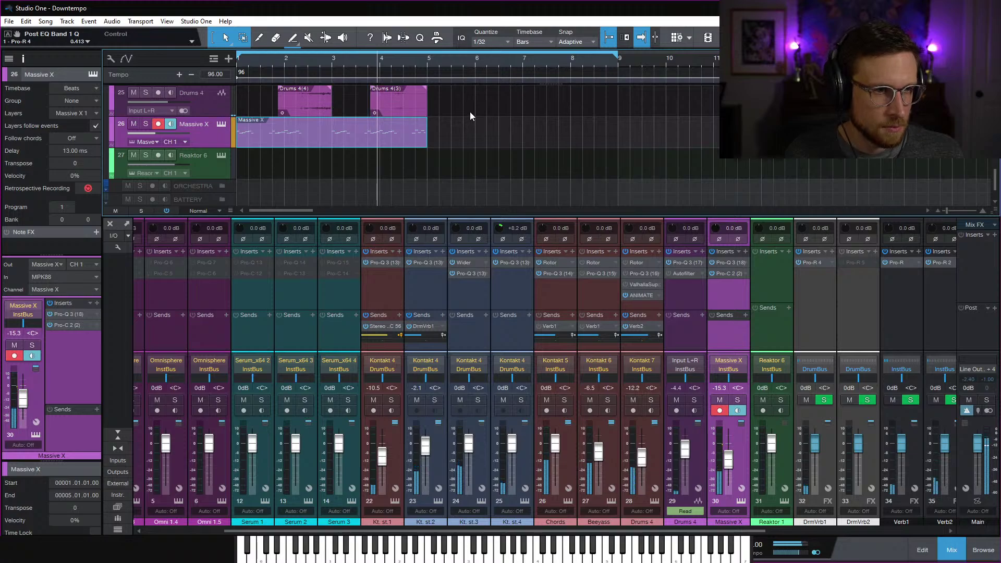
{"action": "left_click", "coordinate": [468, 131]}
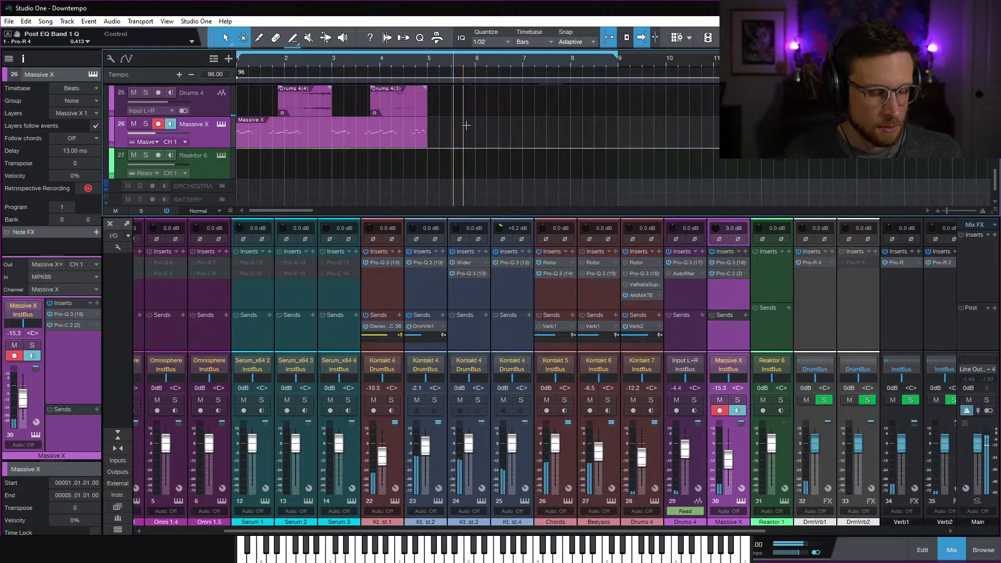
{"action": "key", "text": "ctrl+s"}
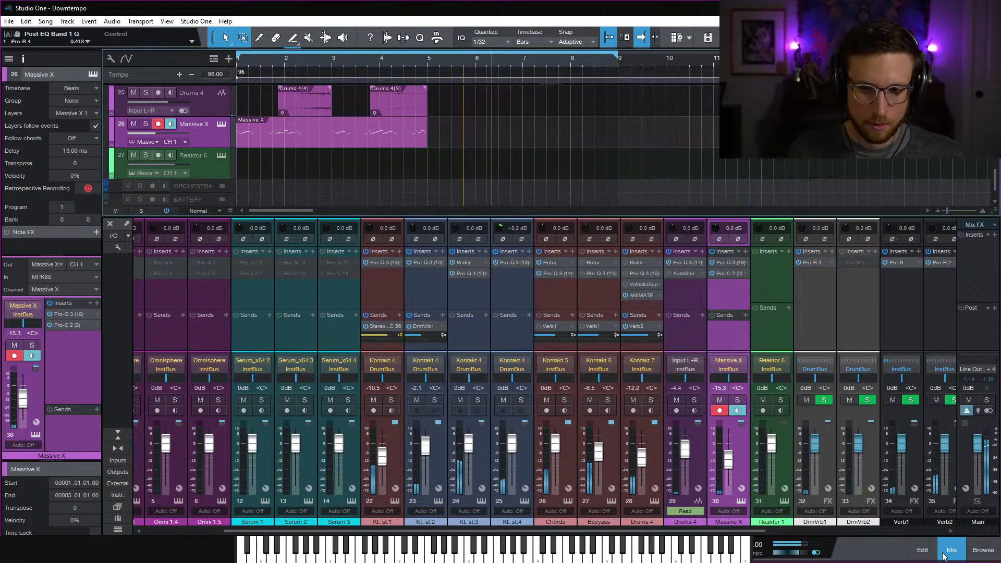
{"action": "left_click", "coordinate": [951, 550]}
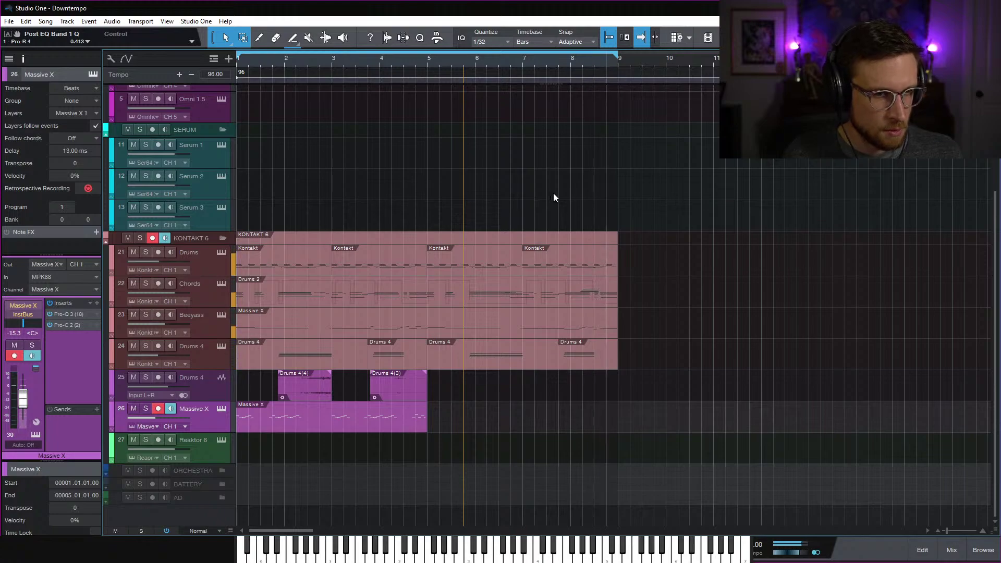
Mute the four high notes near 8.2 in the Chords part and close the note editor
{"action": "left_click", "coordinate": [562, 203]}
{"action": "double_click", "coordinate": [599, 296]}
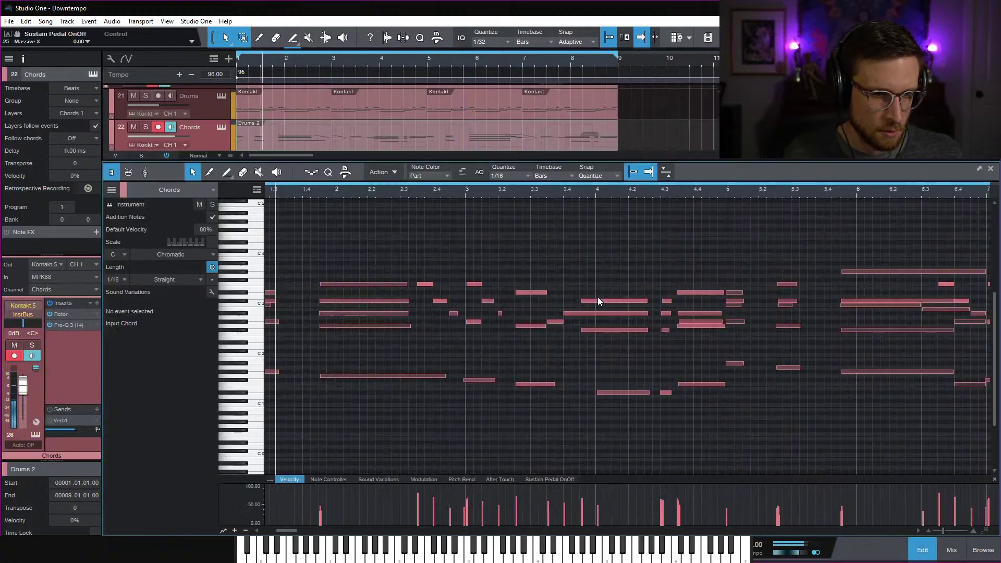
{"action": "scroll", "coordinate": [814, 259], "scroll_direction": "right", "scroll_amount": 4}
{"action": "left_click_drag", "start_coordinate": [593, 214], "coordinate": [701, 278]}
{"action": "key", "text": "shift+m"}
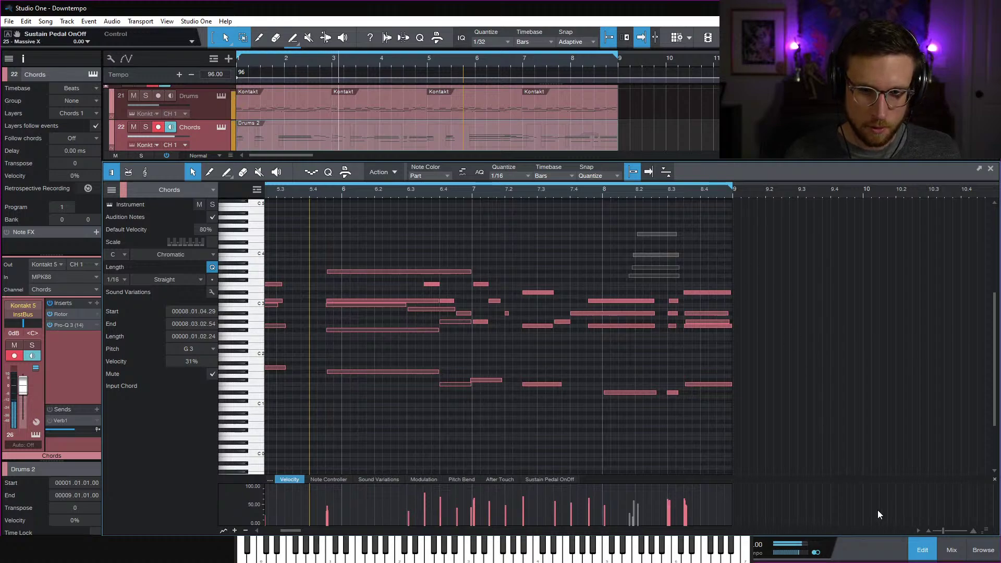
{"action": "key", "text": "F2"}
Mute the four high notes near 8.2 in the Omni 1.1 part and close the note editor
{"action": "scroll", "coordinate": [684, 262], "scroll_direction": "up", "scroll_amount": 4}
{"action": "double_click", "coordinate": [595, 119]}
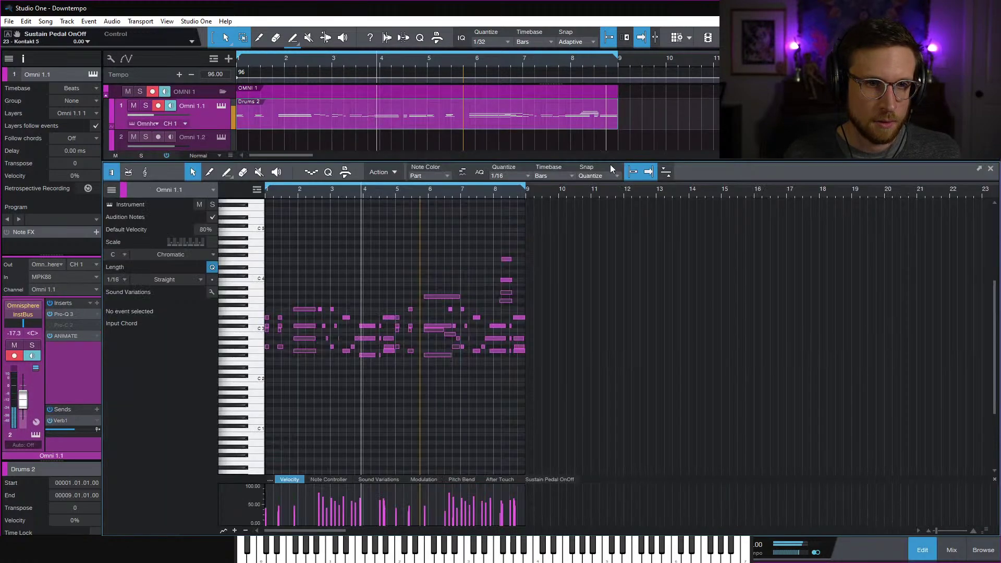
{"action": "left_click_drag", "start_coordinate": [472, 227], "coordinate": [552, 308]}
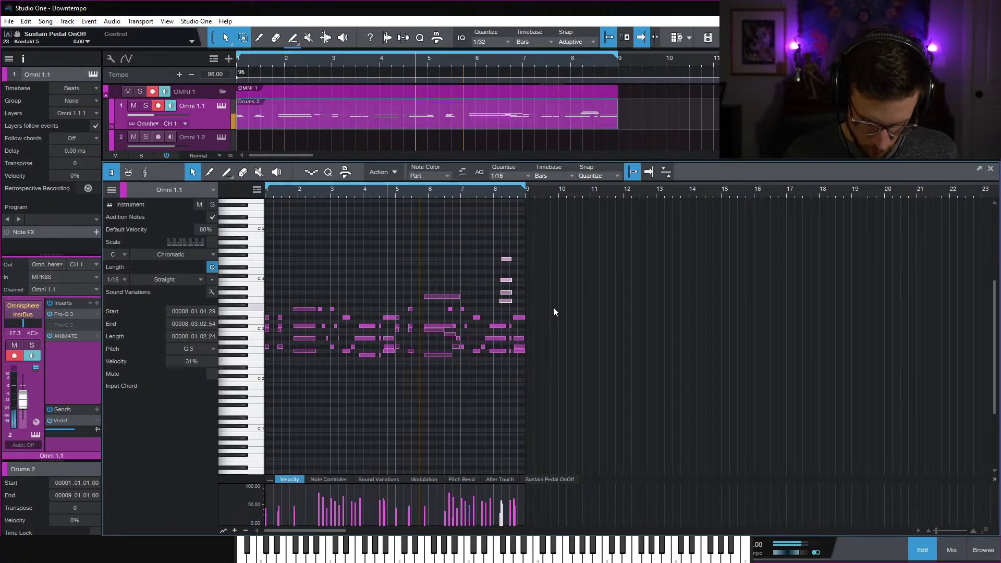
{"action": "left_click", "coordinate": [921, 548]}
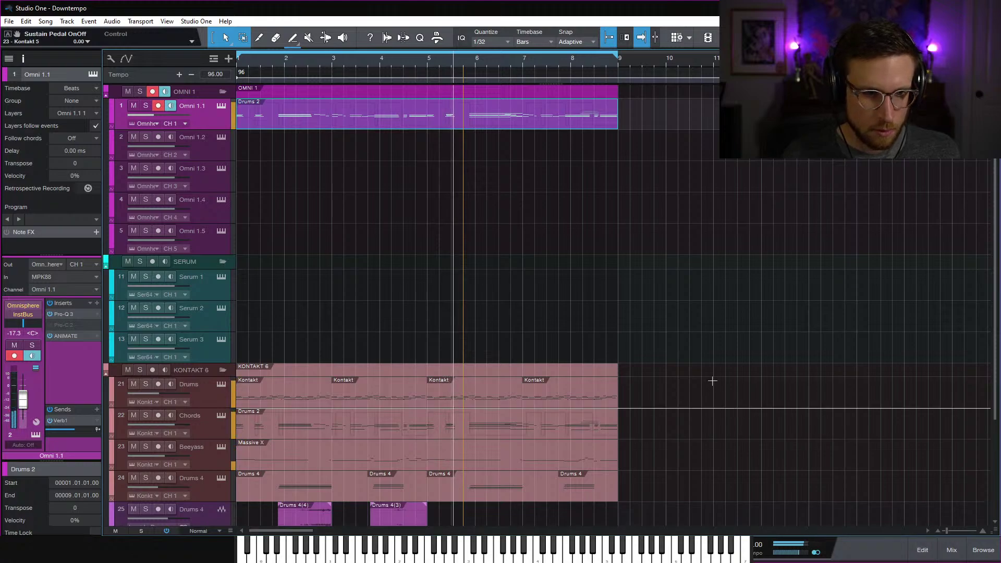
Deselect the Omni 1.1 part, save the song and play back the opening of the arrangement
{"action": "scroll", "coordinate": [693, 370], "scroll_direction": "down", "scroll_amount": 4}
{"action": "scroll", "coordinate": [682, 336], "scroll_direction": "up", "scroll_amount": 4}
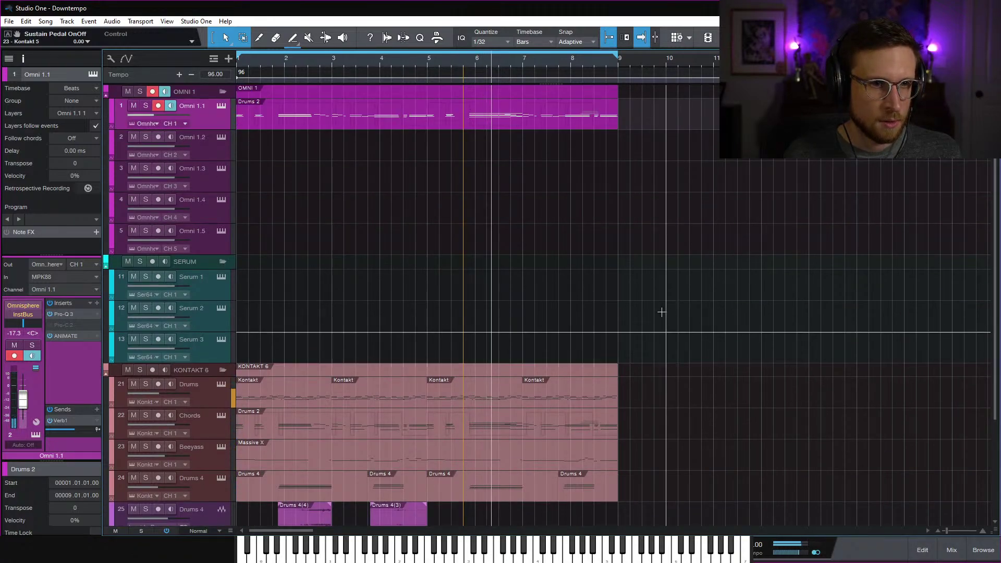
{"action": "scroll", "coordinate": [661, 311], "scroll_direction": "down", "scroll_amount": 4}
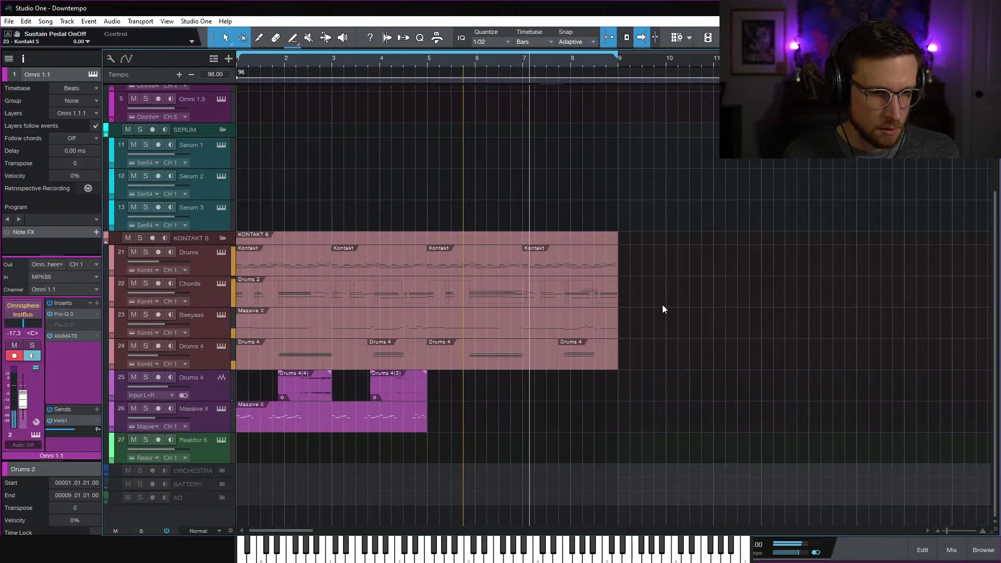
{"action": "left_click", "coordinate": [662, 304]}
{"action": "key", "text": "ctrl+s"}
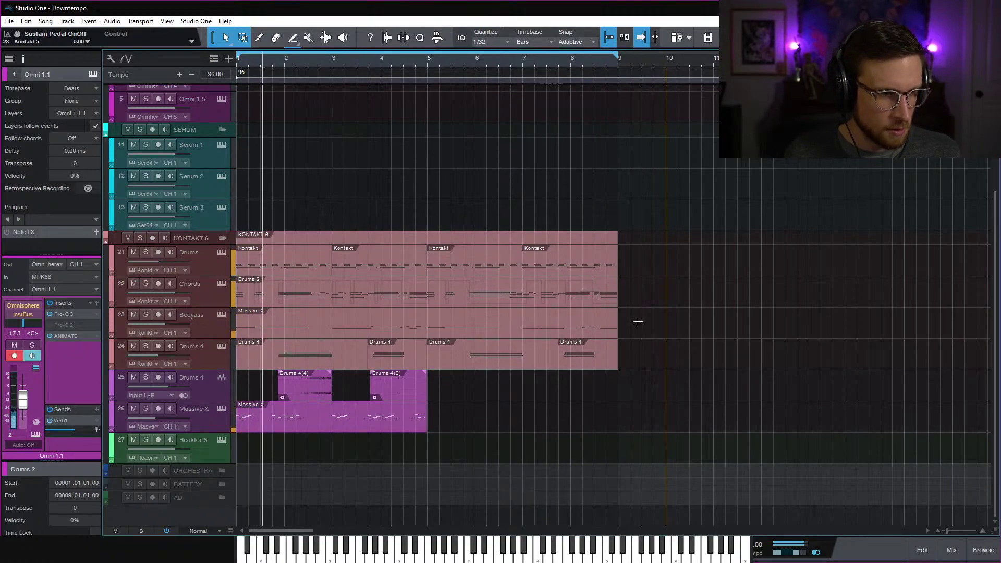
{"action": "key", "text": "space"}
{"action": "key", "text": "space"}
{"action": "key", "text": "space"}
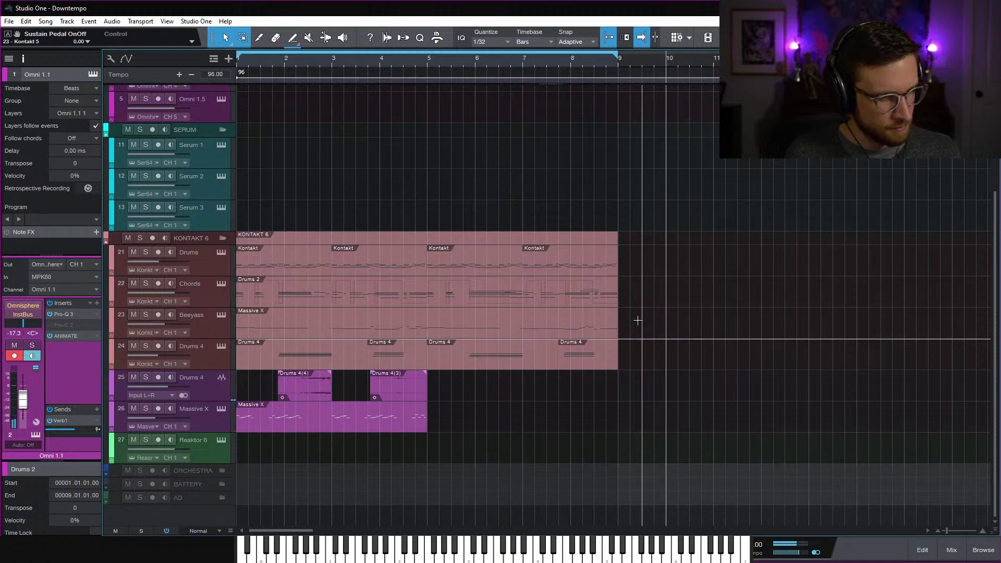
{"action": "key", "text": "space"}
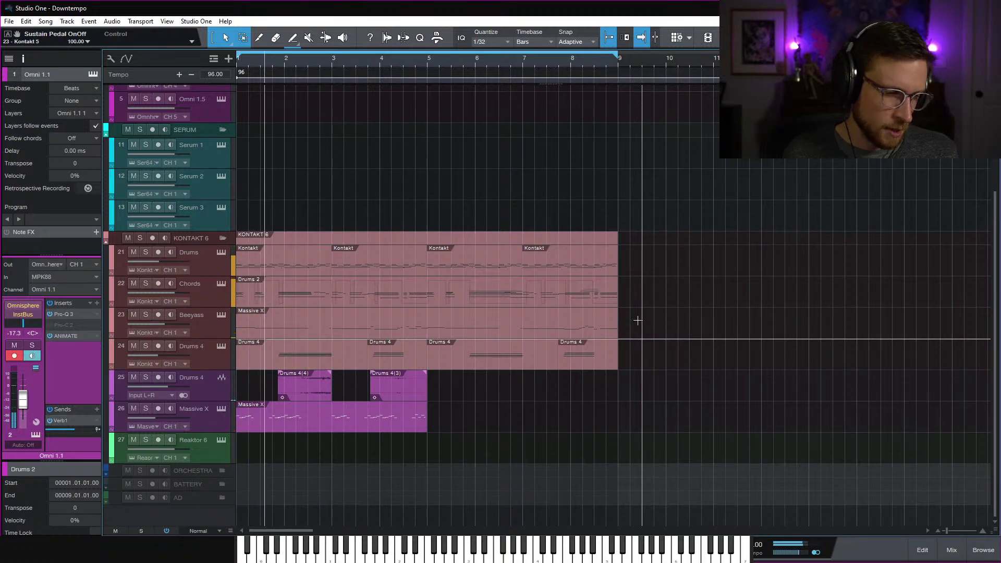
Open the Massive X part for note editing and mute its two notes around 1.4 during playback
{"action": "double_click", "coordinate": [290, 423]}
{"action": "key", "text": "space"}
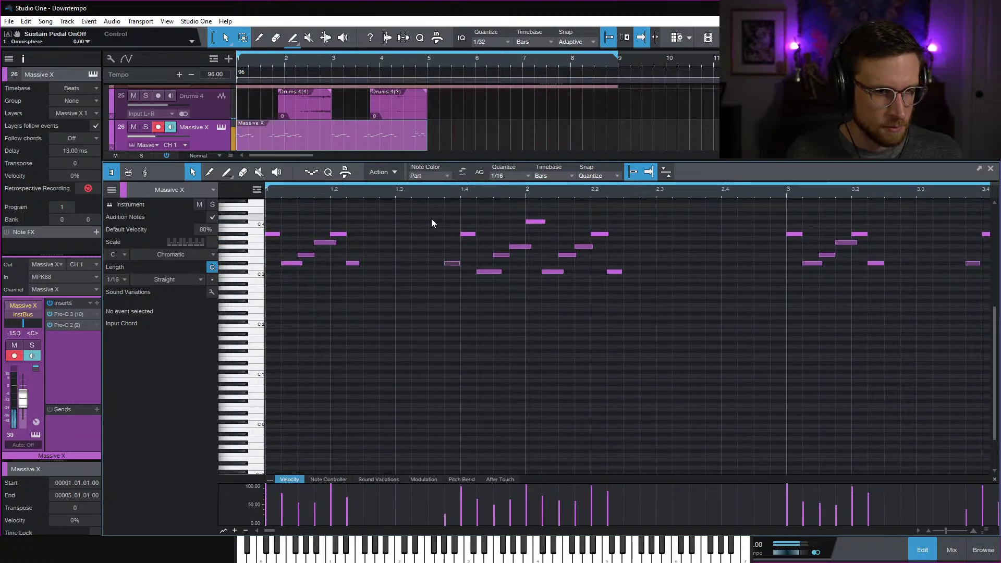
{"action": "left_click_drag", "start_coordinate": [428, 216], "coordinate": [476, 265]}
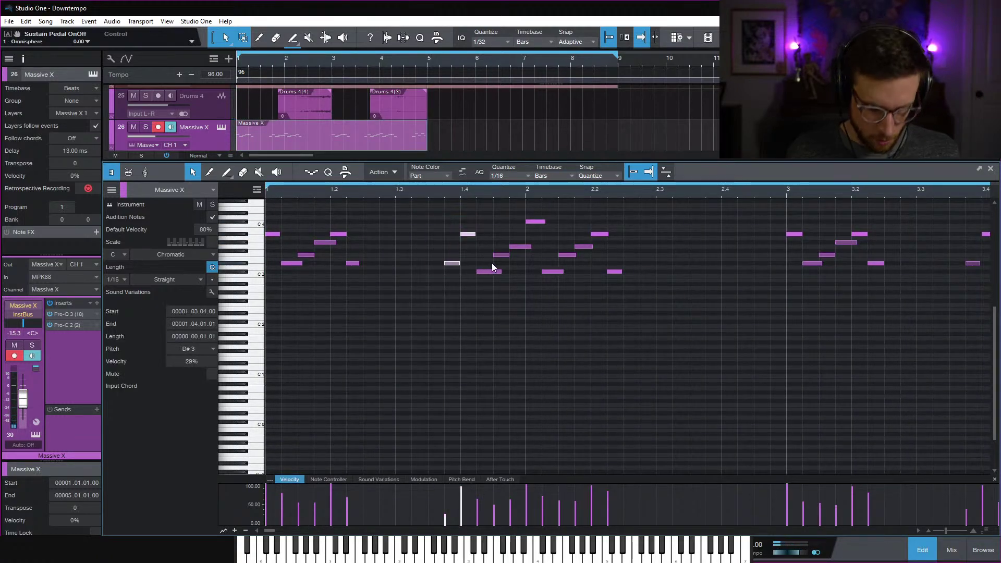
{"action": "key", "text": "shift+m"}
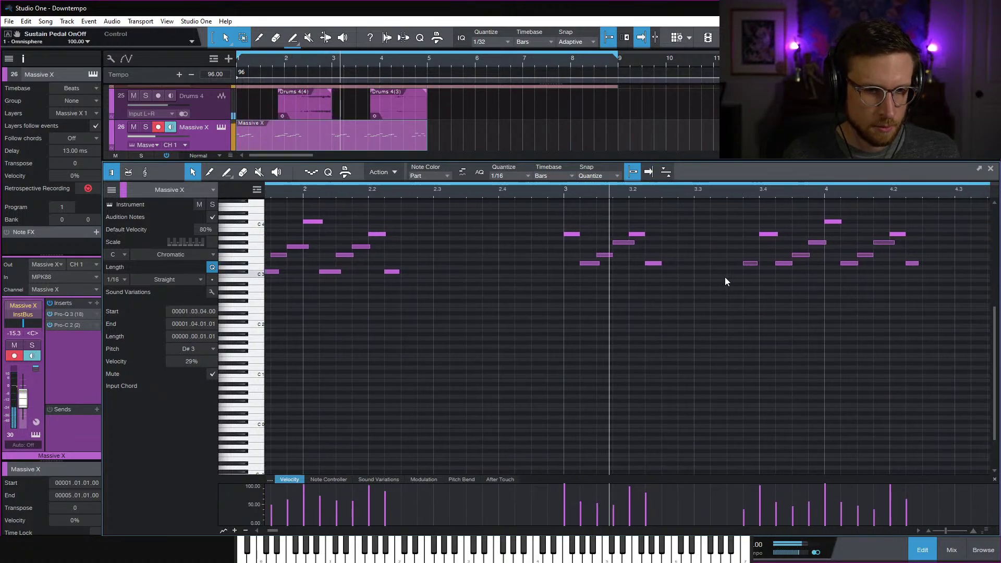
Mute the two Massive X notes around 3.4 and play the part from just before bar 3
{"action": "left_click_drag", "start_coordinate": [641, 211], "coordinate": [686, 268]}
{"action": "key", "text": "shift+m"}
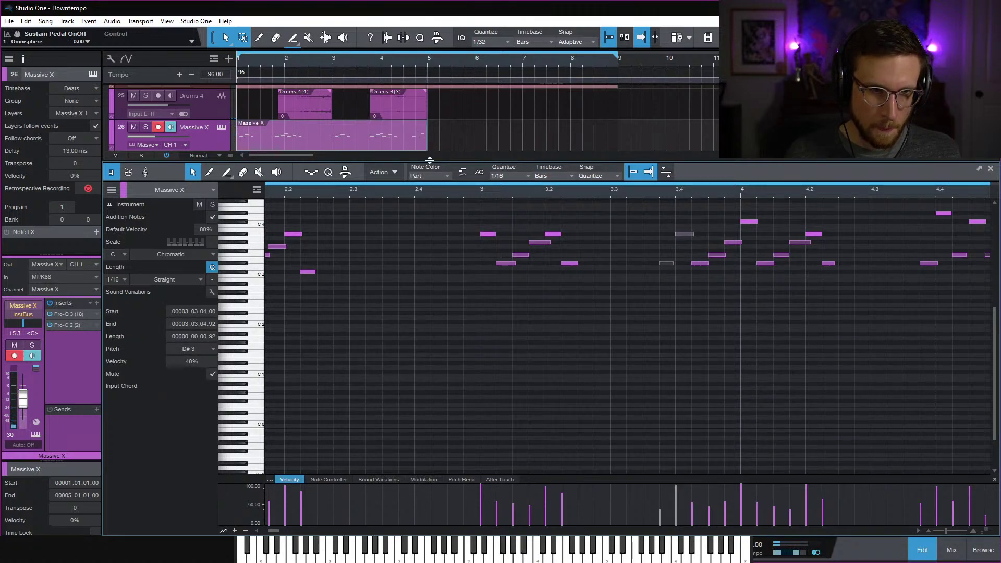
{"action": "left_click", "coordinate": [467, 194]}
{"action": "key", "text": "space"}
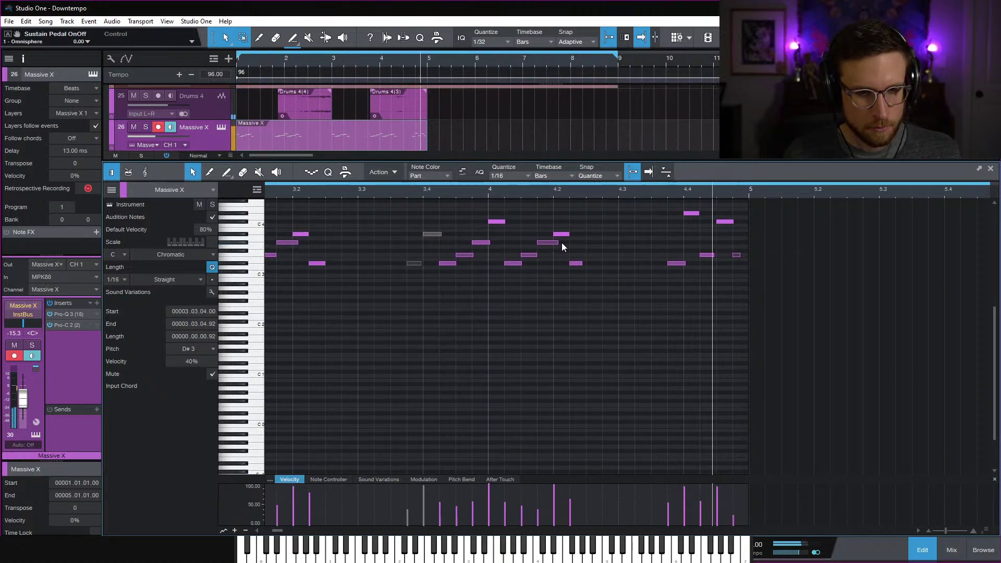
Duplicate the Massive X event so the copy starts at bar 5, and play the song from the start
{"action": "key", "text": "space"}
{"action": "key", "text": "F2"}
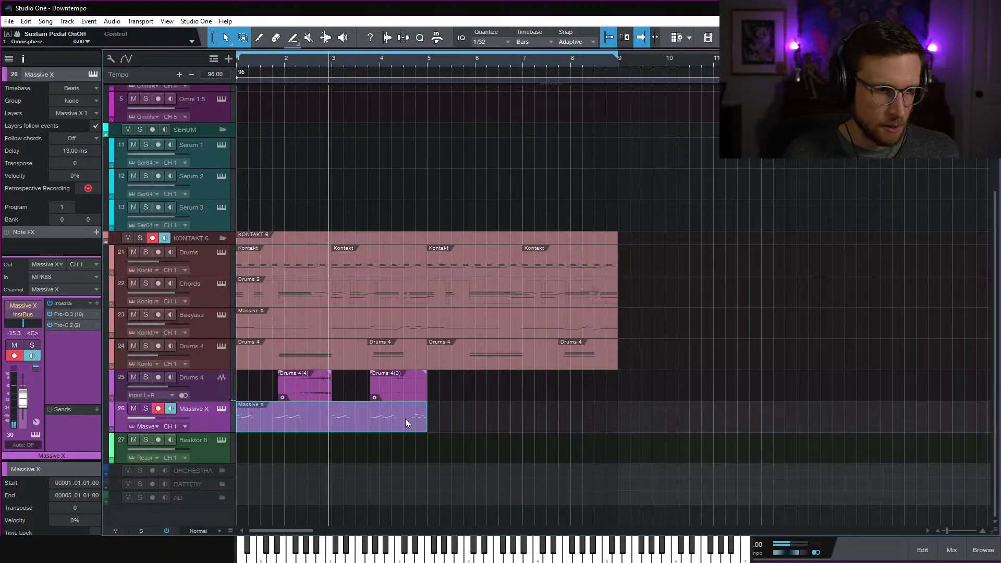
{"action": "key", "text": "d"}
{"action": "key", "text": "Home"}
{"action": "key", "text": "space"}
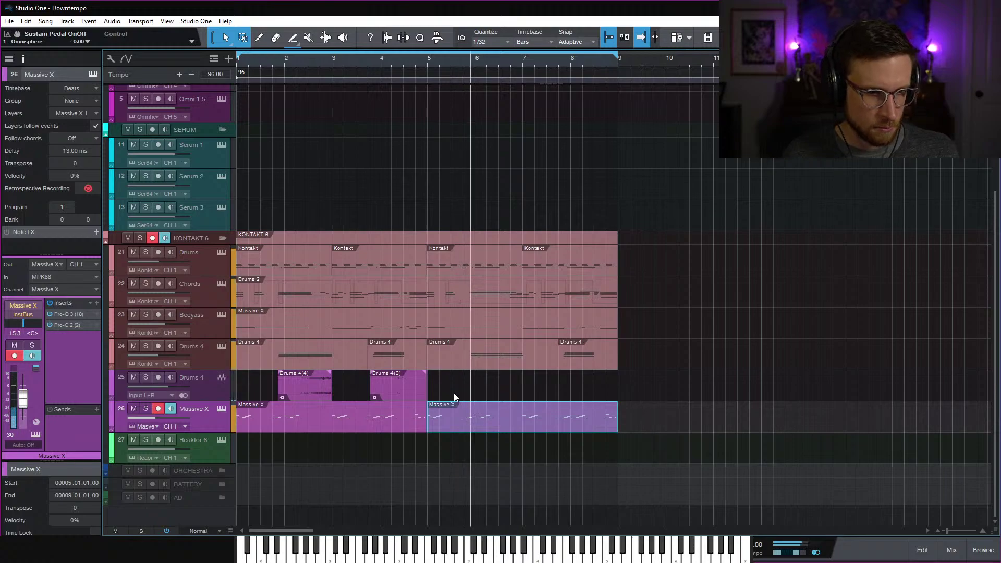
Examine the duplicated Massive X event's notes and listen repeatedly to the phrase around bar 6
{"action": "double_click", "coordinate": [492, 425]}
{"action": "scroll", "coordinate": [484, 370], "scroll_direction": "left", "scroll_amount": 9}
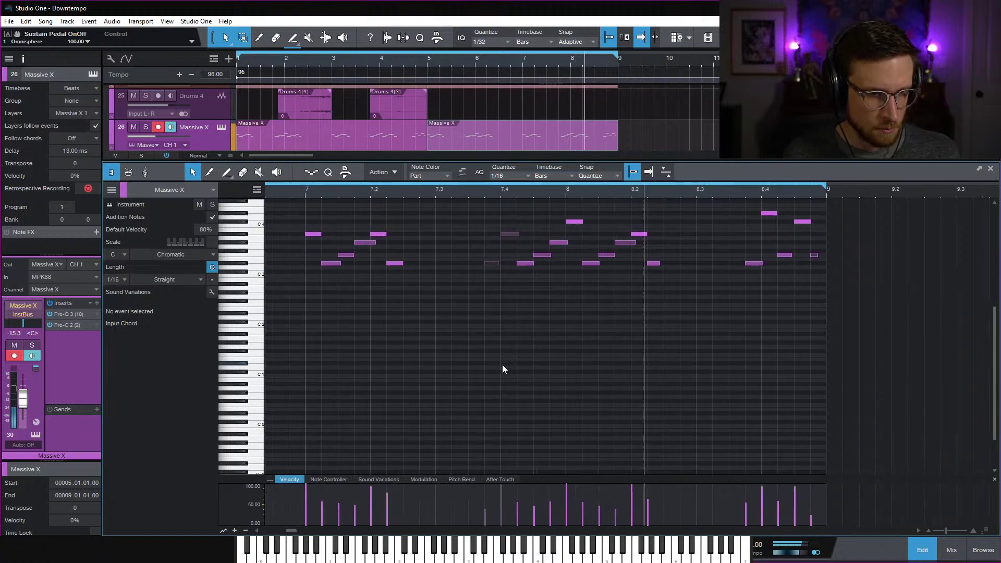
{"action": "scroll", "coordinate": [513, 362], "scroll_direction": "left", "scroll_amount": 6}
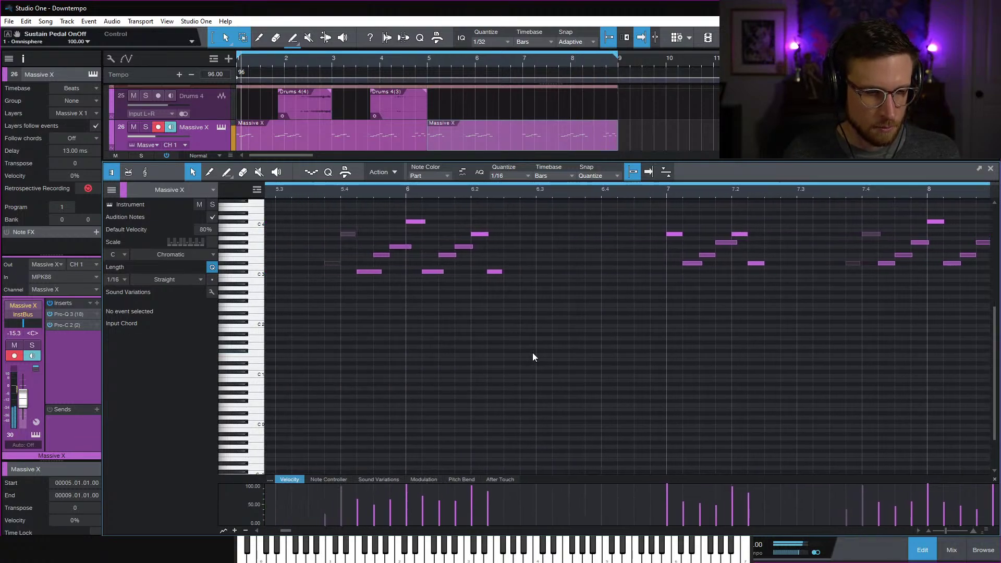
{"action": "scroll", "coordinate": [530, 356], "scroll_direction": "left", "scroll_amount": 1}
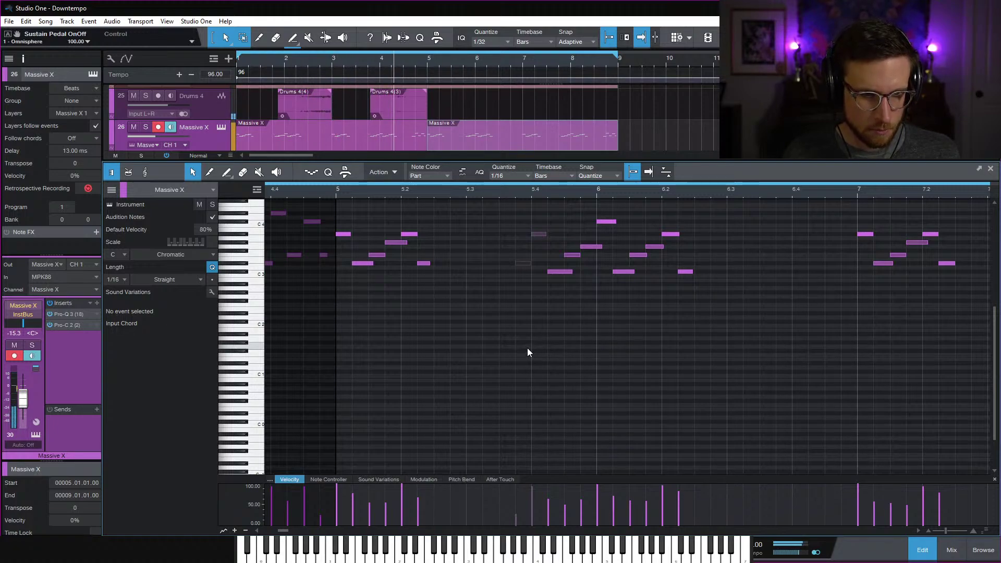
{"action": "key", "text": "space"}
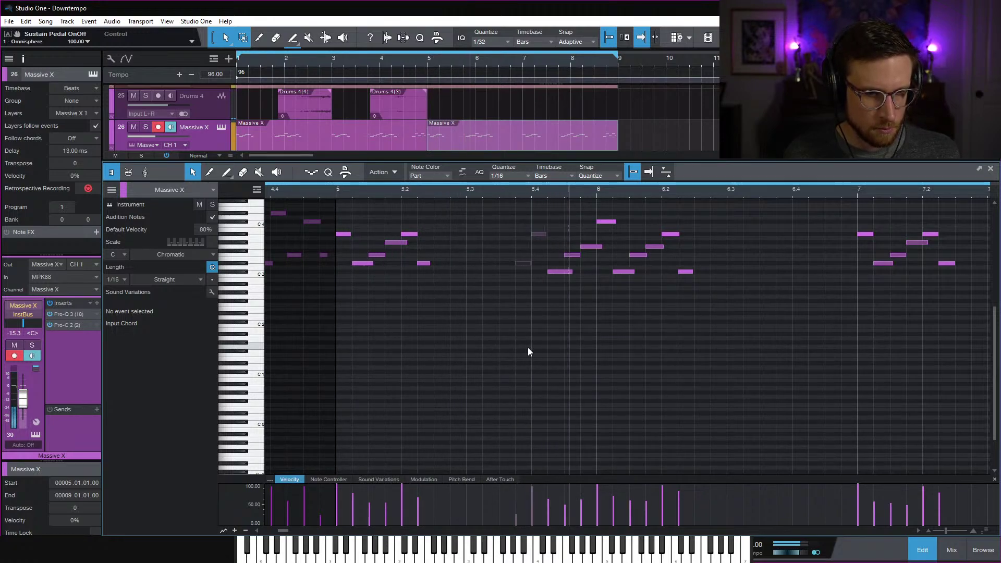
{"action": "key", "text": "space"}
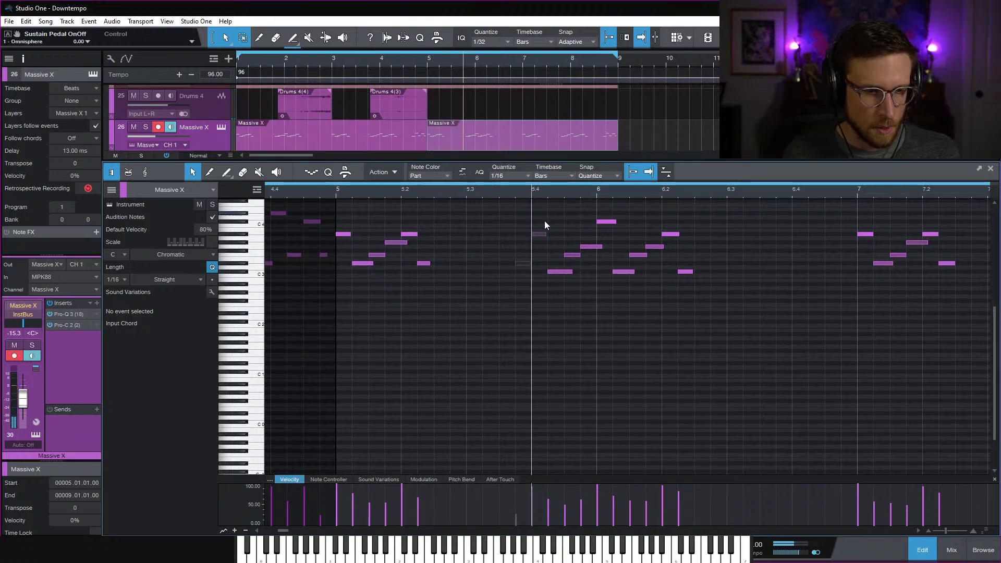
{"action": "key", "text": "space"}
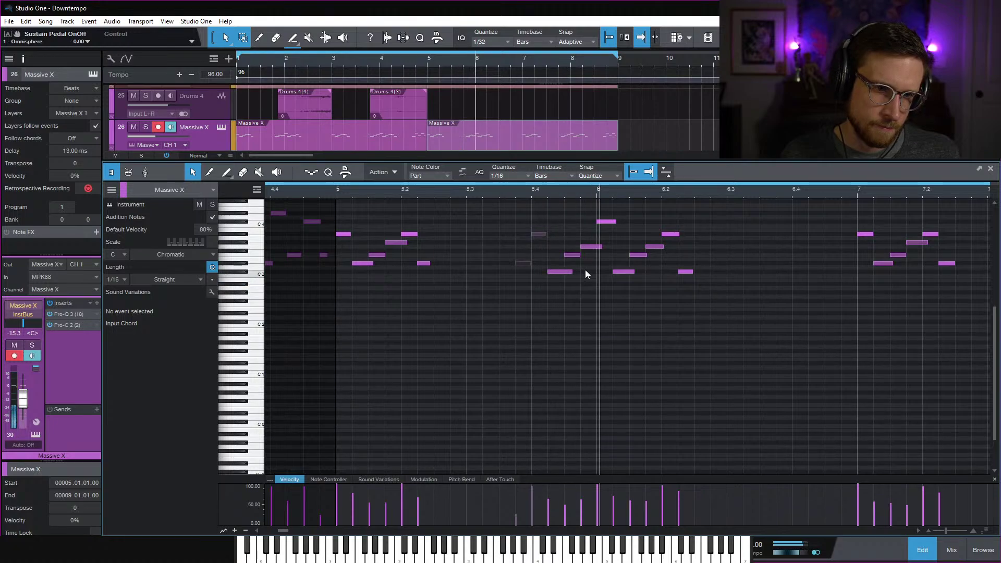
{"action": "key", "text": "space"}
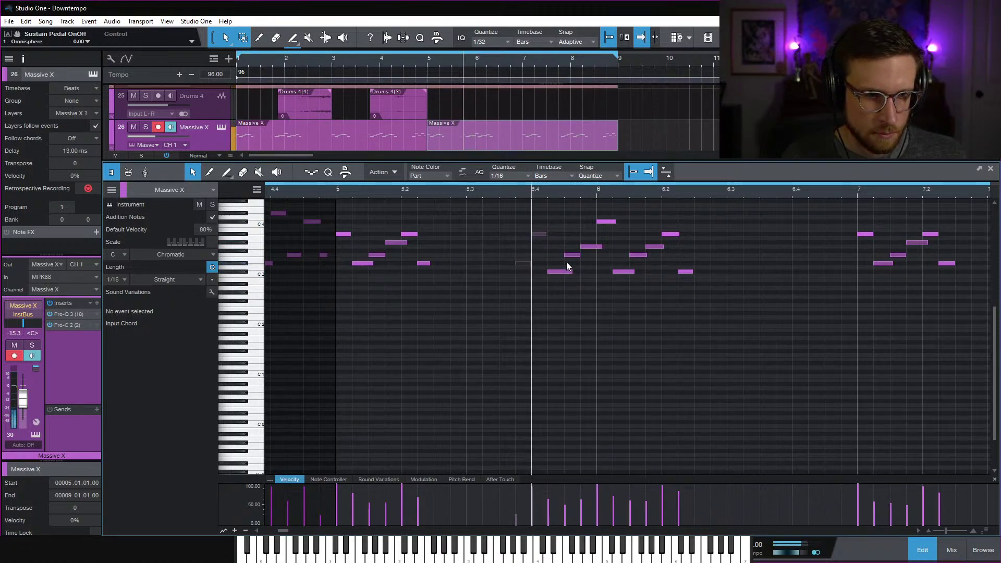
{"action": "key", "text": "space"}
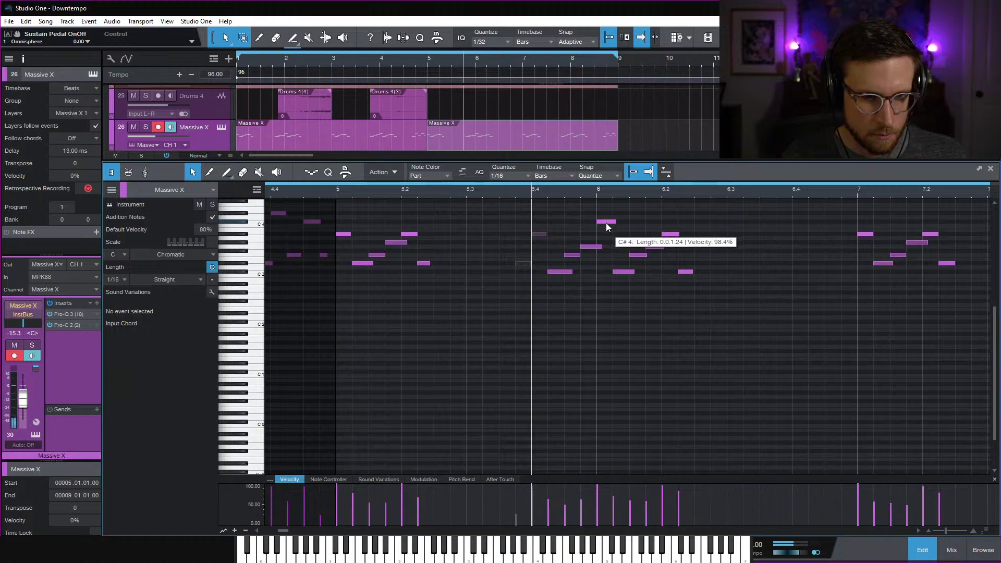
Raise the Massive X note at bar 6 to D#4 and the rising notes before beat 6.2 to F#3, G#3 and C#4
{"action": "left_click", "coordinate": [605, 221]}
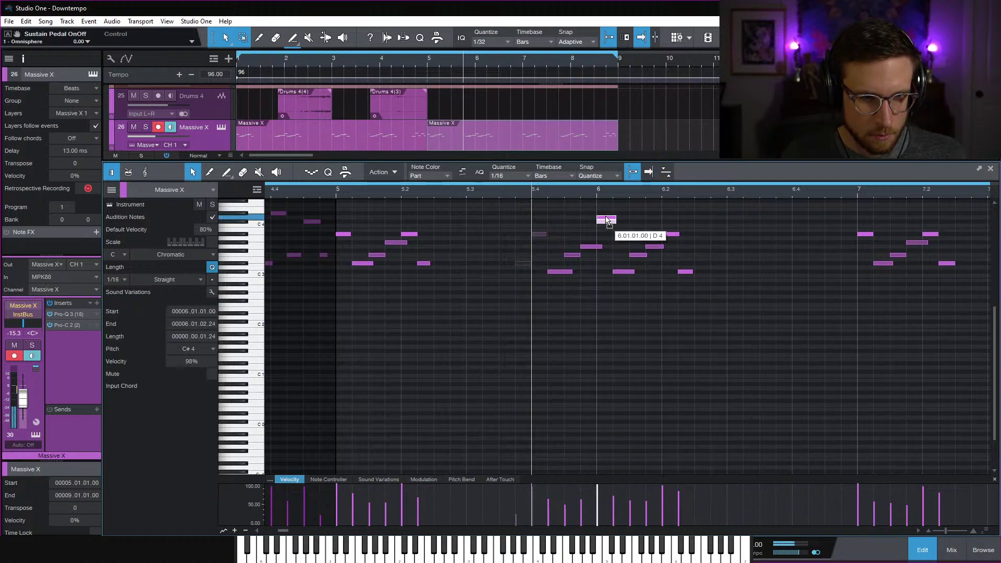
{"action": "key", "text": "Up"}
{"action": "key", "text": "Up"}
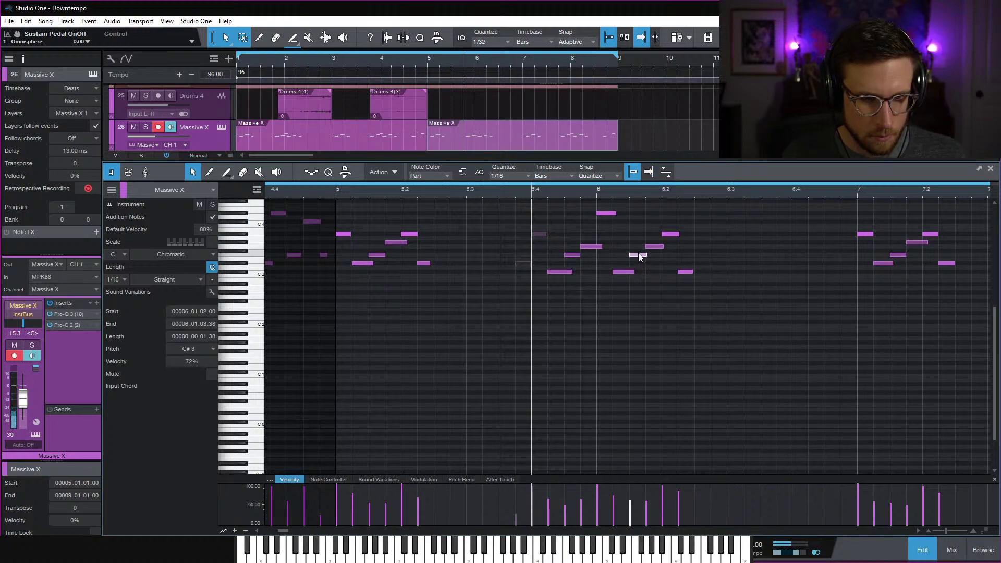
{"action": "left_click", "coordinate": [657, 246]}
{"action": "left_click_drag", "start_coordinate": [671, 233], "coordinate": [668, 223]}
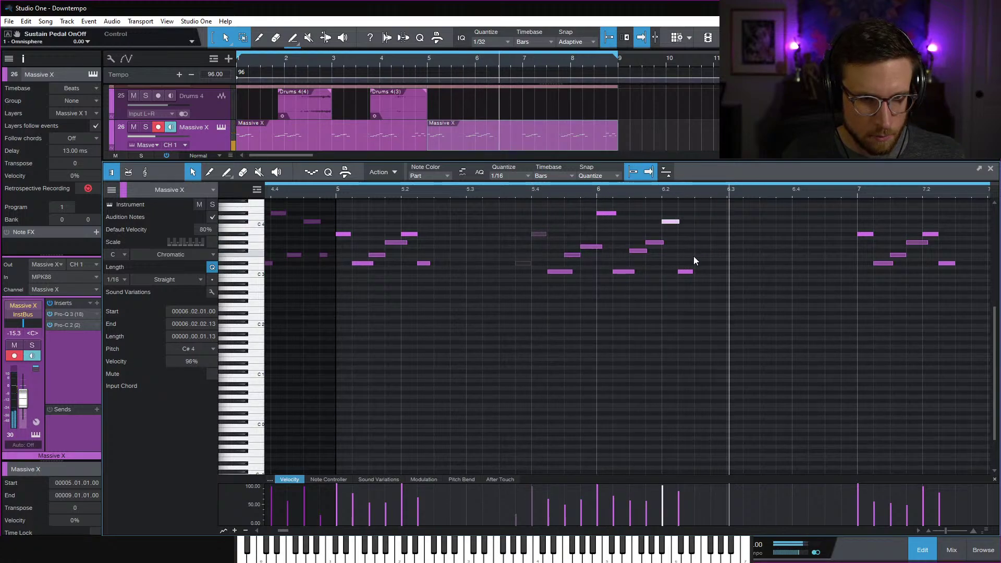
Move the last note of the bar 6 phrase up to G#3 and close the note editor
{"action": "left_click_drag", "start_coordinate": [684, 272], "coordinate": [708, 254]}
{"action": "left_click", "coordinate": [708, 250]}
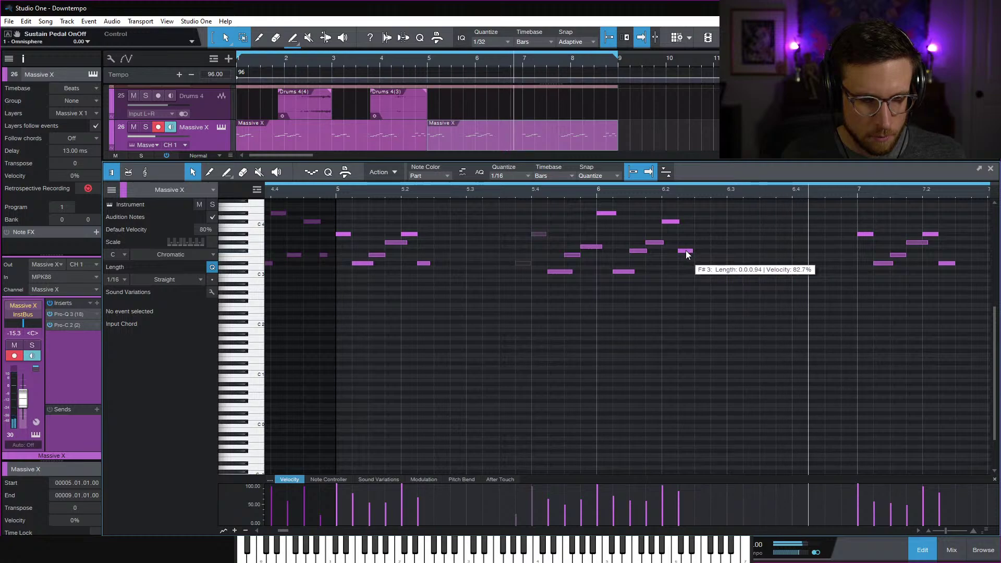
{"action": "left_click_drag", "start_coordinate": [686, 251], "coordinate": [684, 242]}
{"action": "left_click", "coordinate": [708, 249]}
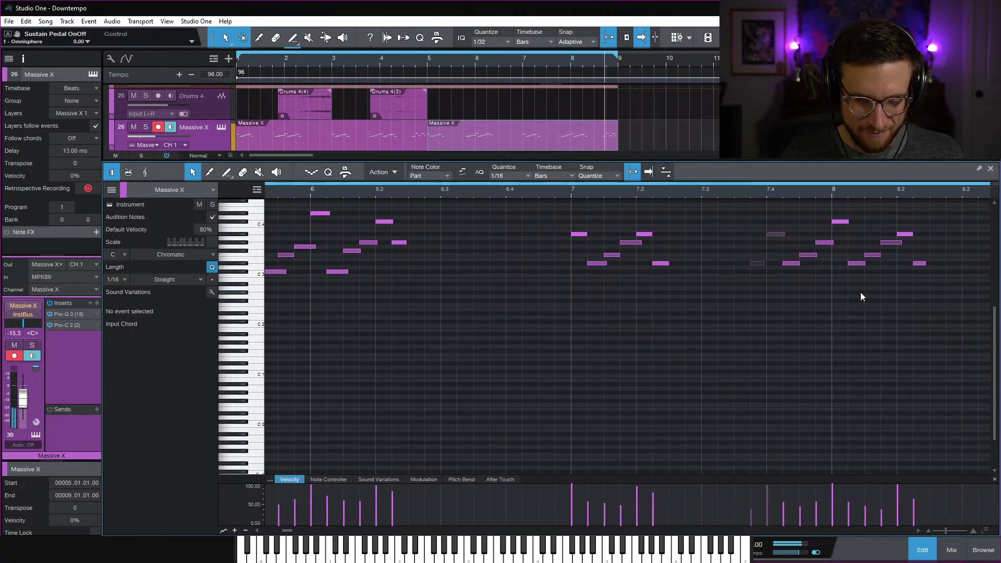
{"action": "scroll", "coordinate": [860, 295], "scroll_direction": "right", "scroll_amount": 3}
{"action": "scroll", "coordinate": [820, 297], "scroll_direction": "left", "scroll_amount": 3}
{"action": "key", "text": "w"}
{"action": "key", "text": "w"}
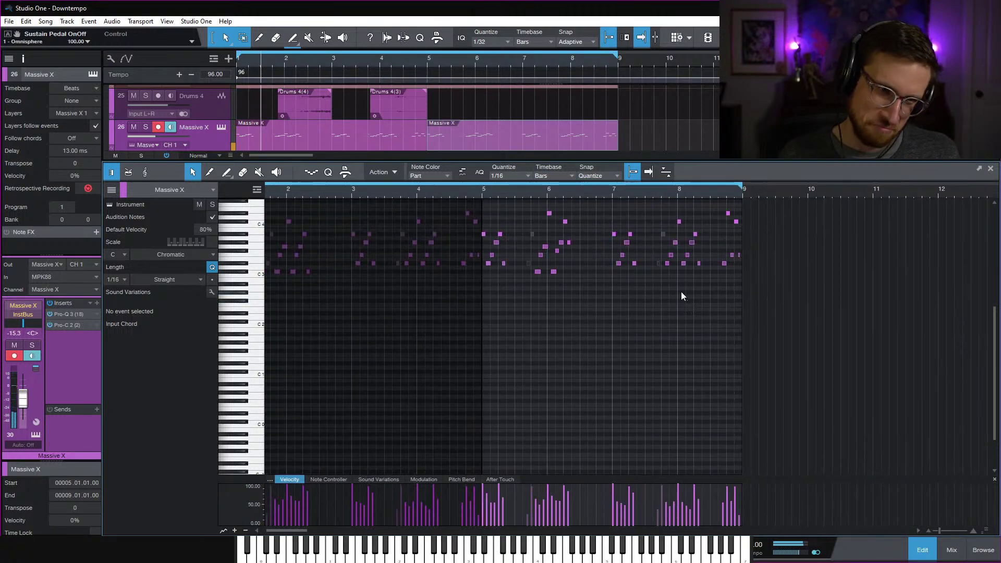
{"action": "left_click", "coordinate": [922, 549]}
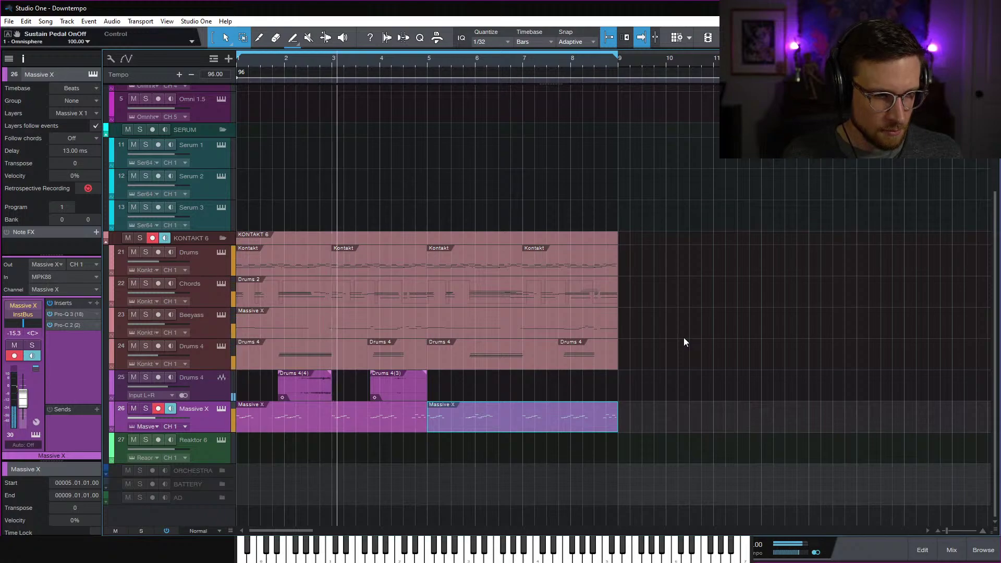
Mute the phrase around bar 2 in the first Massive X event and listen to the result
{"action": "double_click", "coordinate": [285, 425]}
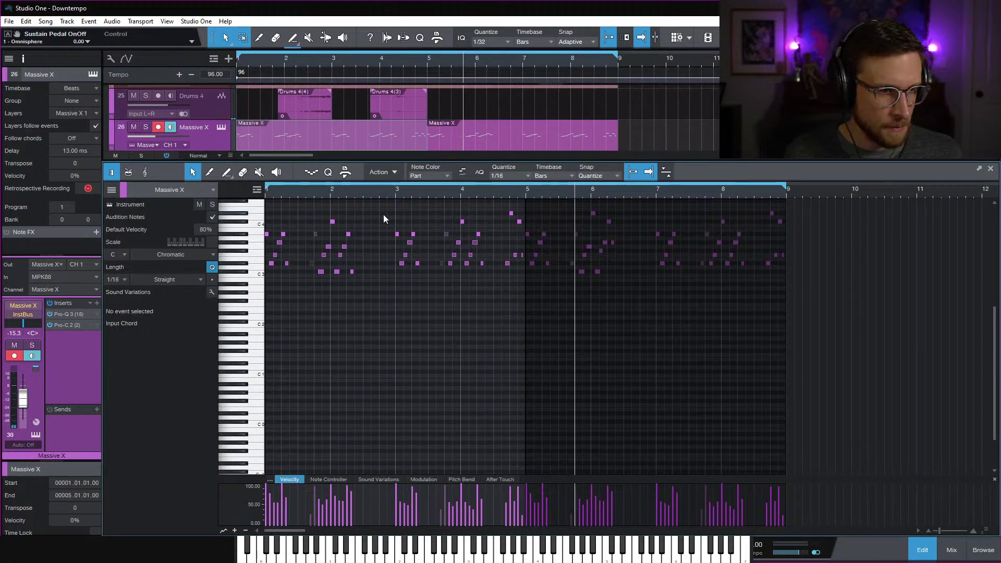
{"action": "left_click_drag", "start_coordinate": [318, 209], "coordinate": [389, 306]}
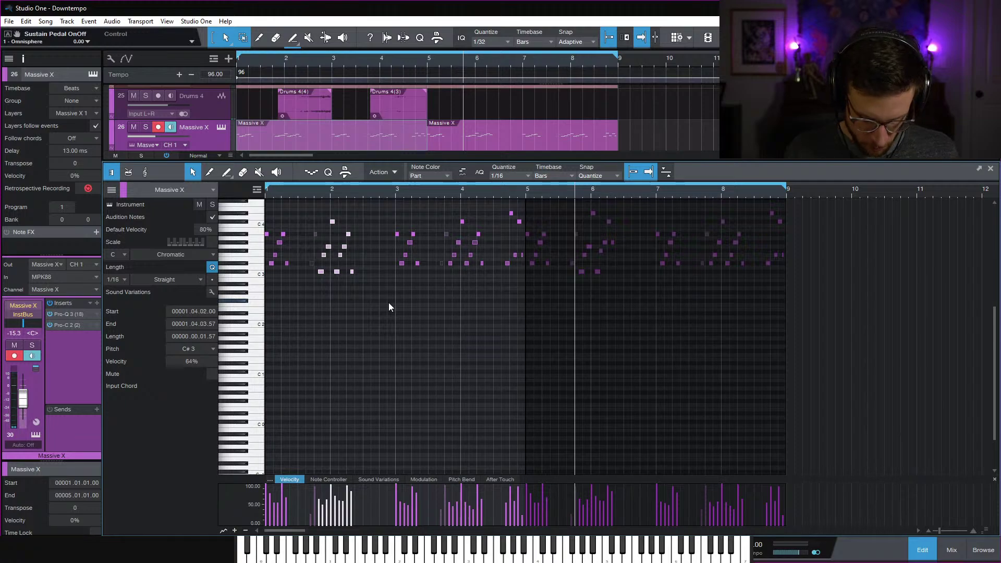
{"action": "key", "text": "shift+m"}
{"action": "key", "text": "comma"}
{"action": "key", "text": "space"}
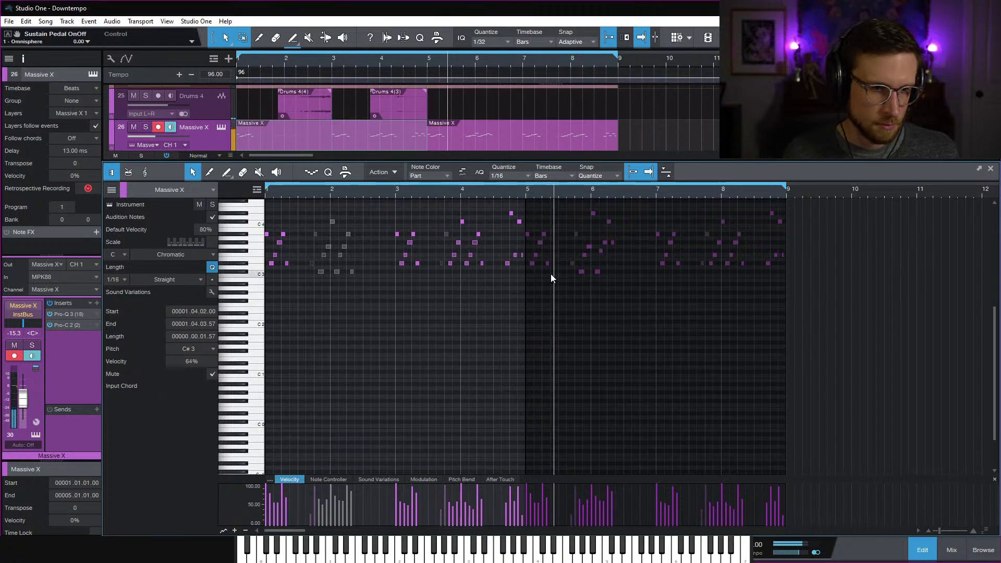
{"action": "key", "text": "space"}
{"action": "key", "text": "space"}
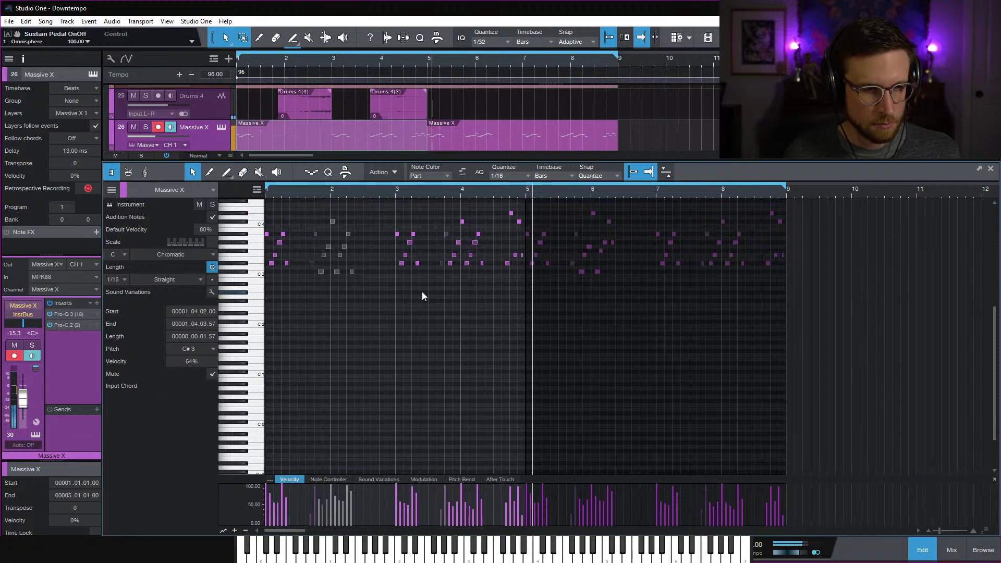
{"action": "key", "text": "space"}
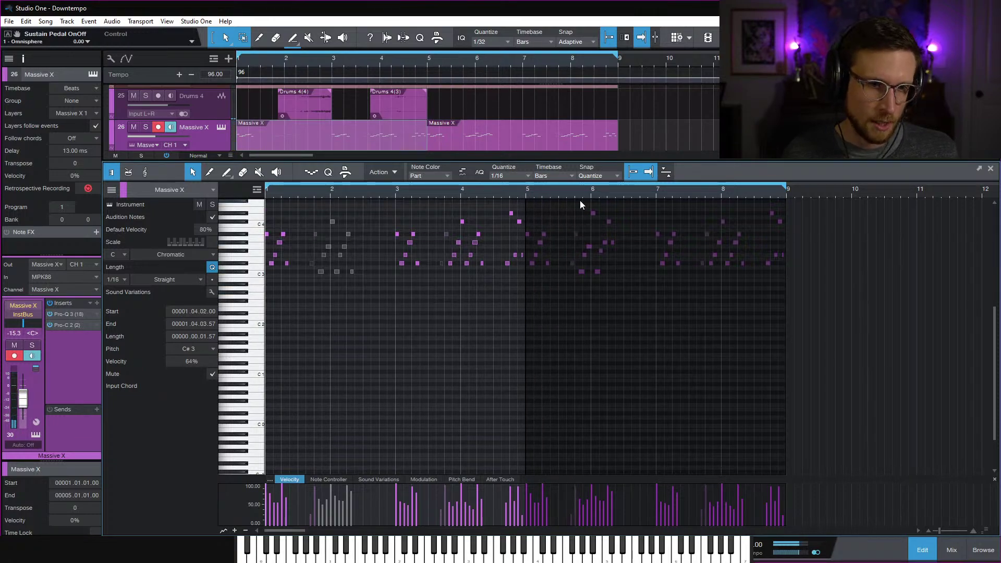
Mute the matching phrase around bar 6 in the second Massive X event, listen to it, and close the note editor
{"action": "left_click", "coordinate": [599, 251]}
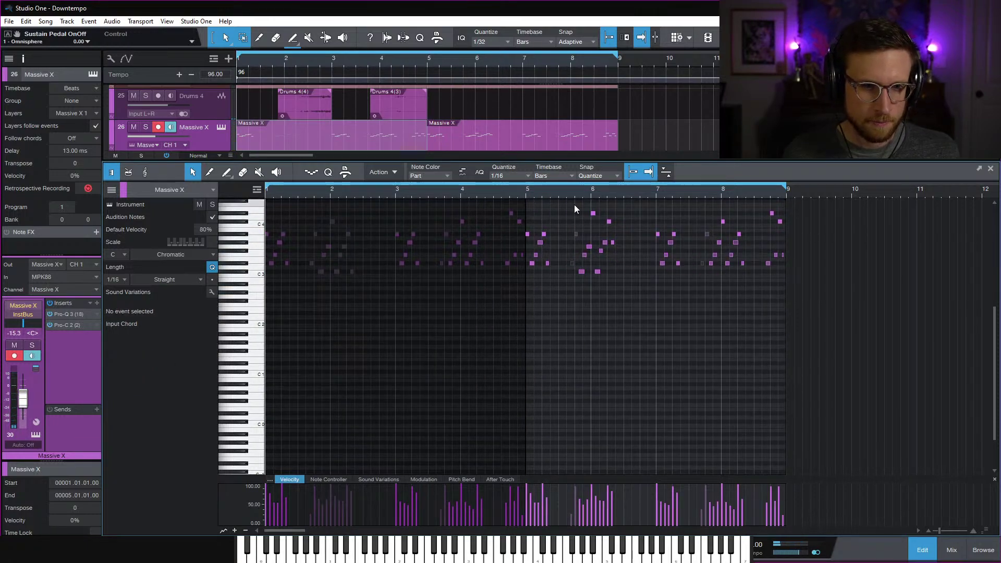
{"action": "left_click_drag", "start_coordinate": [627, 298], "coordinate": [628, 295]}
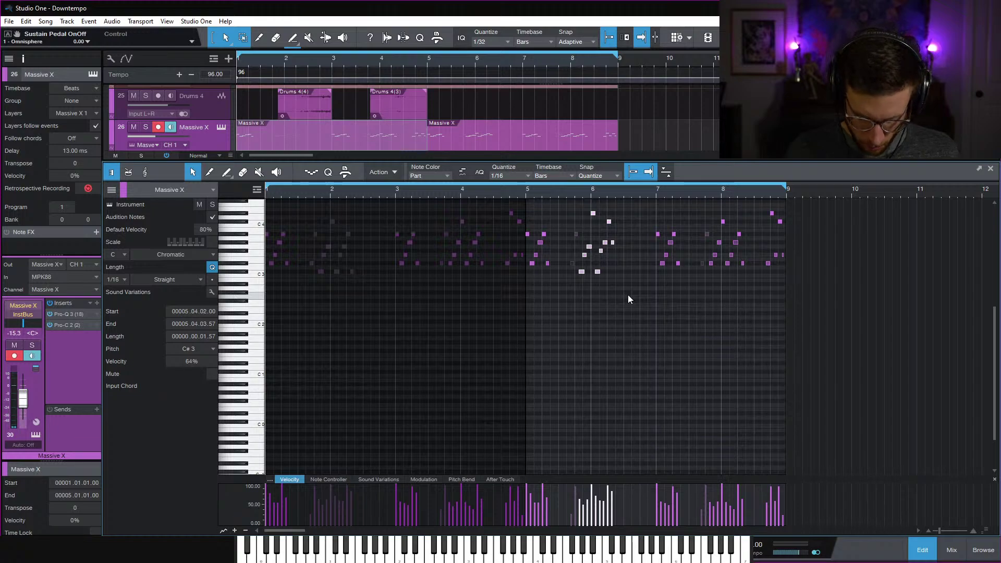
{"action": "key", "text": "shift+m"}
{"action": "key", "text": "space"}
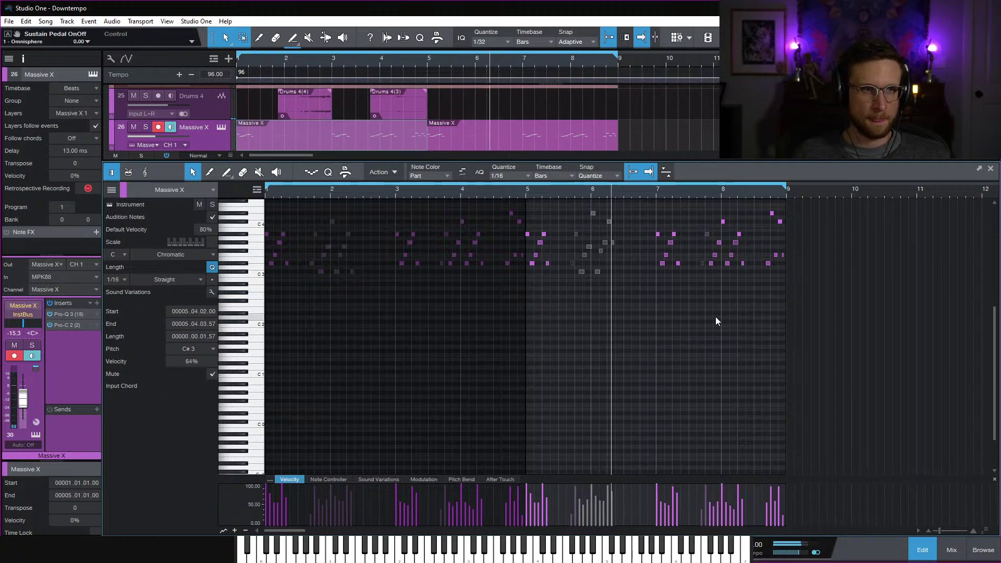
{"action": "left_click", "coordinate": [923, 549]}
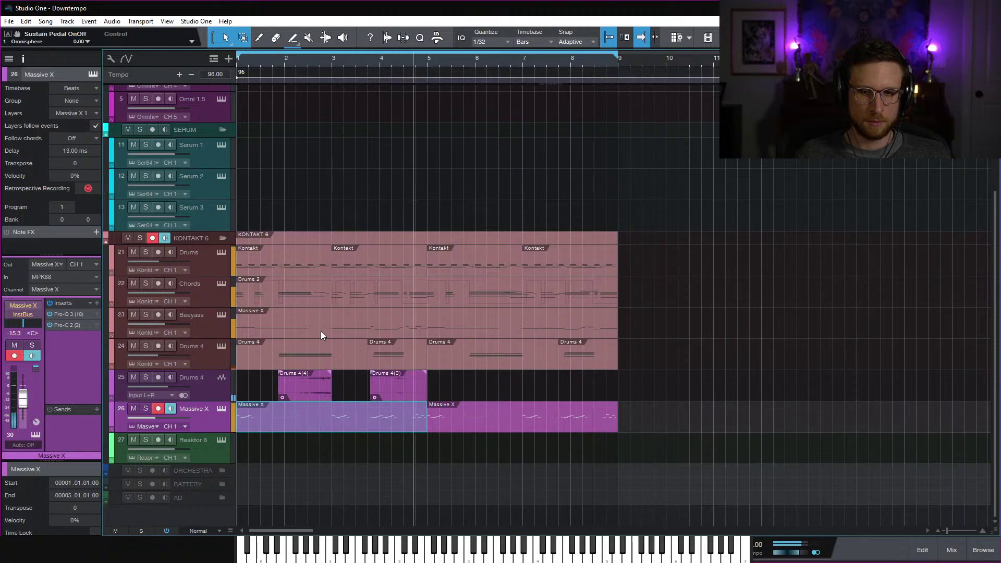
Solo the Beeyass track and add the FabFilter Saturn 2 effect to its inserts
{"action": "left_click", "coordinate": [146, 314]}
{"action": "left_click", "coordinate": [208, 327]}
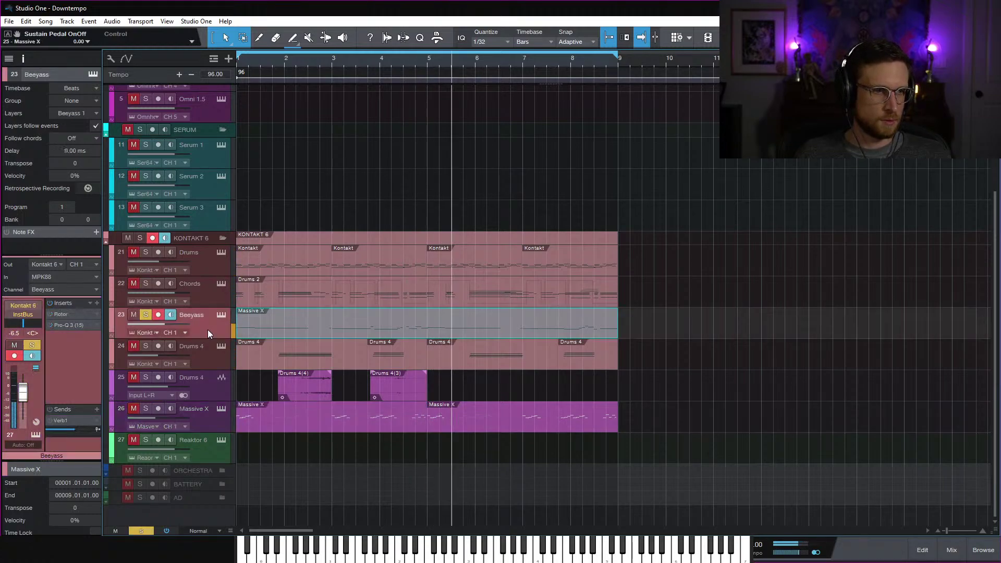
{"action": "left_click", "coordinate": [98, 304]}
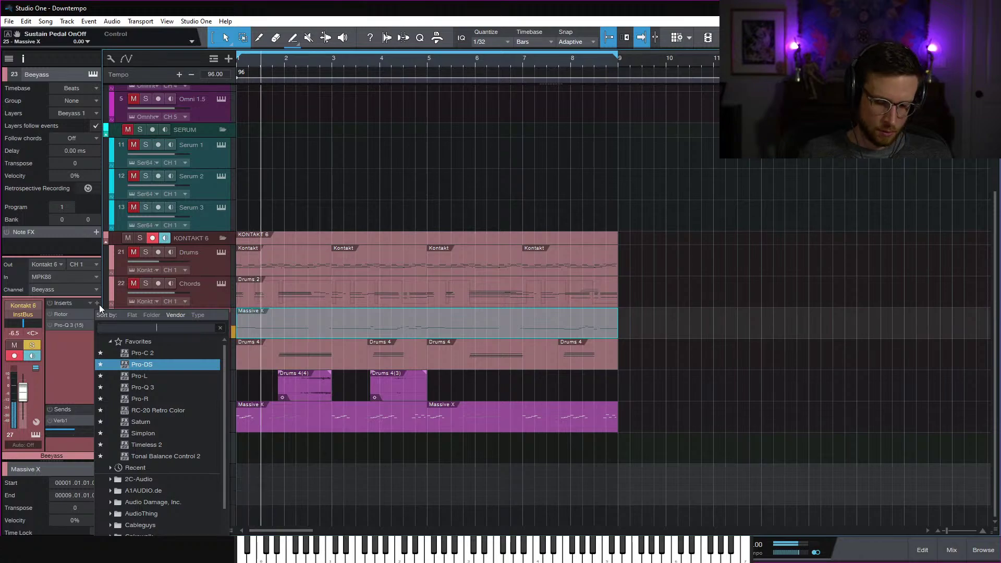
{"action": "left_click", "coordinate": [170, 424]}
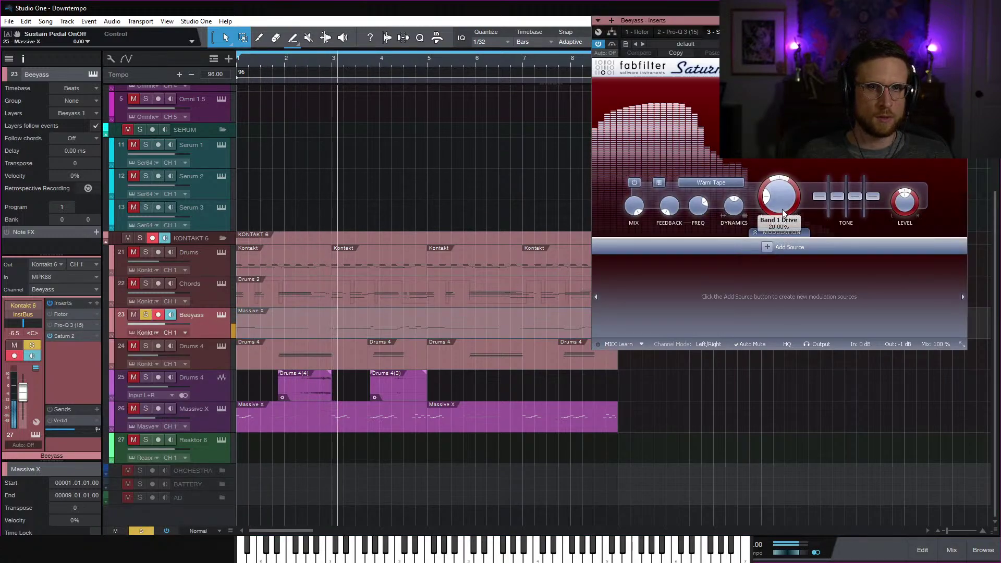
In Saturn 2, enable HQ mode, set the distortion style to Warm Tube, and raise the drive to about 80%
{"action": "left_click_drag", "start_coordinate": [784, 213], "coordinate": [784, 172]}
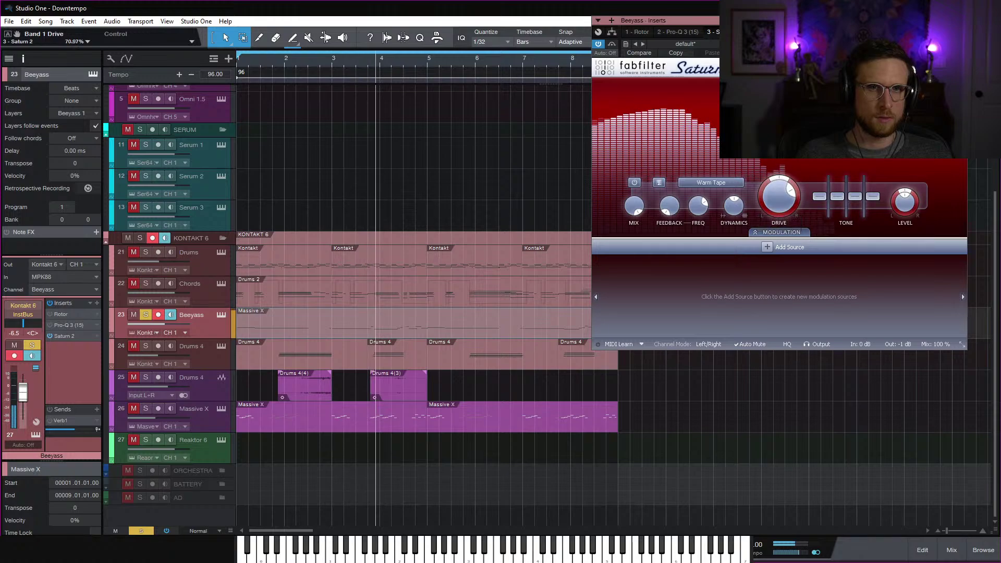
{"action": "left_click_drag", "start_coordinate": [792, 69], "coordinate": [693, 136]}
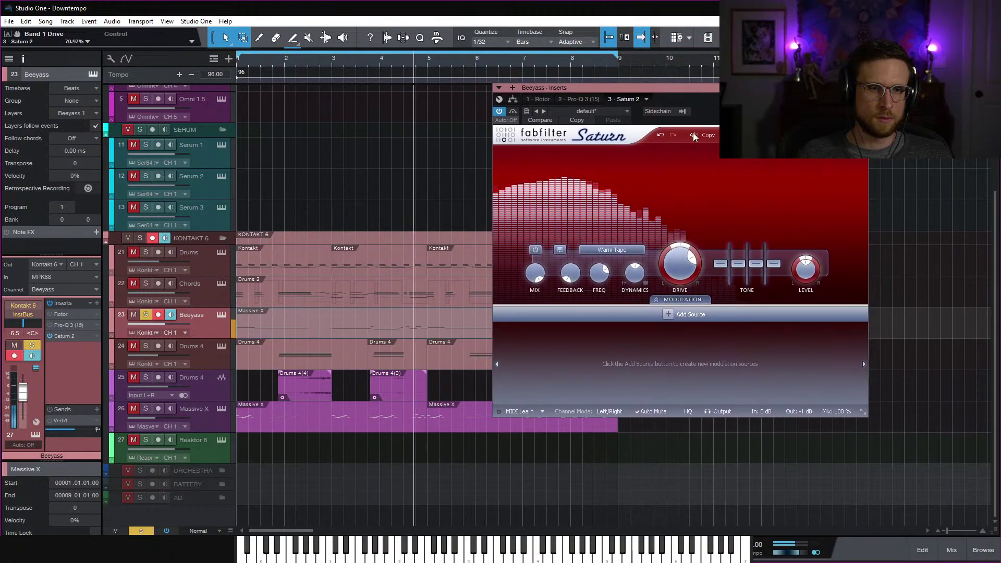
{"action": "left_click", "coordinate": [687, 411]}
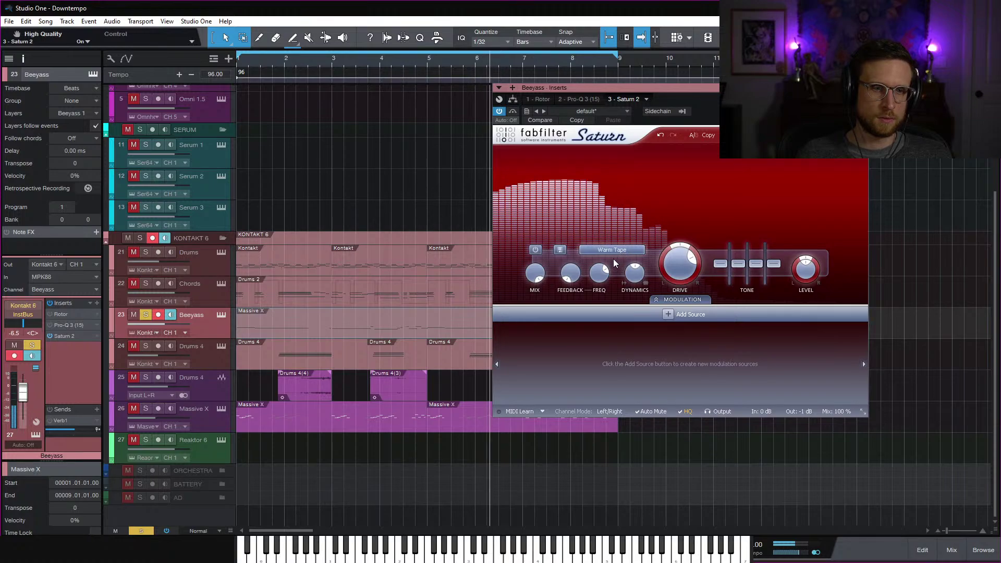
{"action": "left_click", "coordinate": [613, 250]}
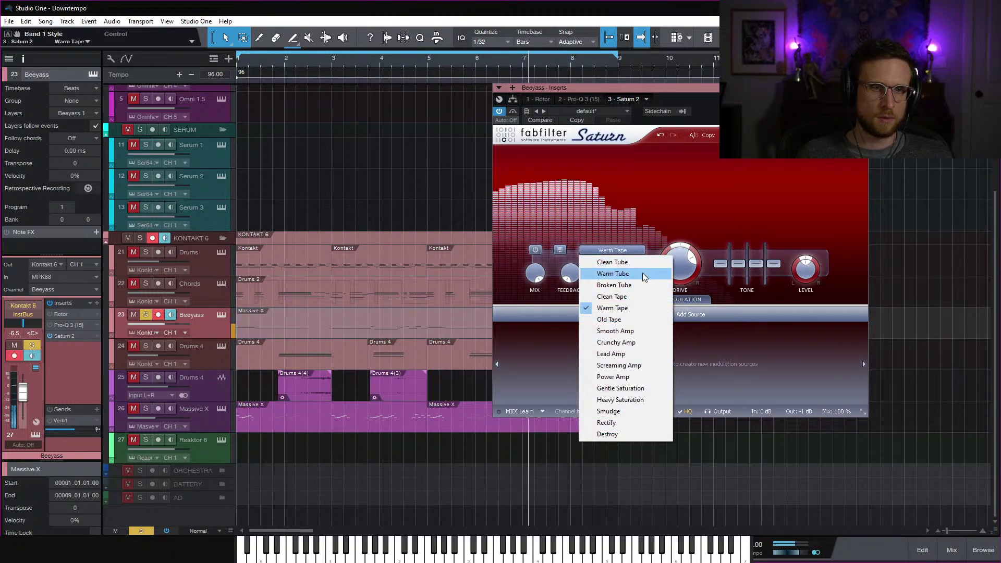
{"action": "left_click", "coordinate": [613, 273]}
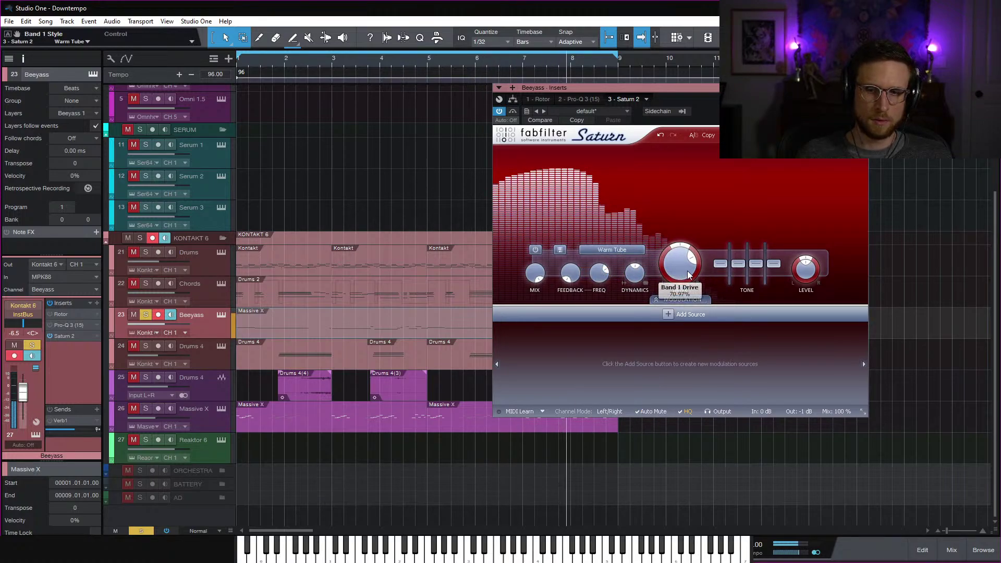
{"action": "left_click_drag", "start_coordinate": [689, 276], "coordinate": [682, 259]}
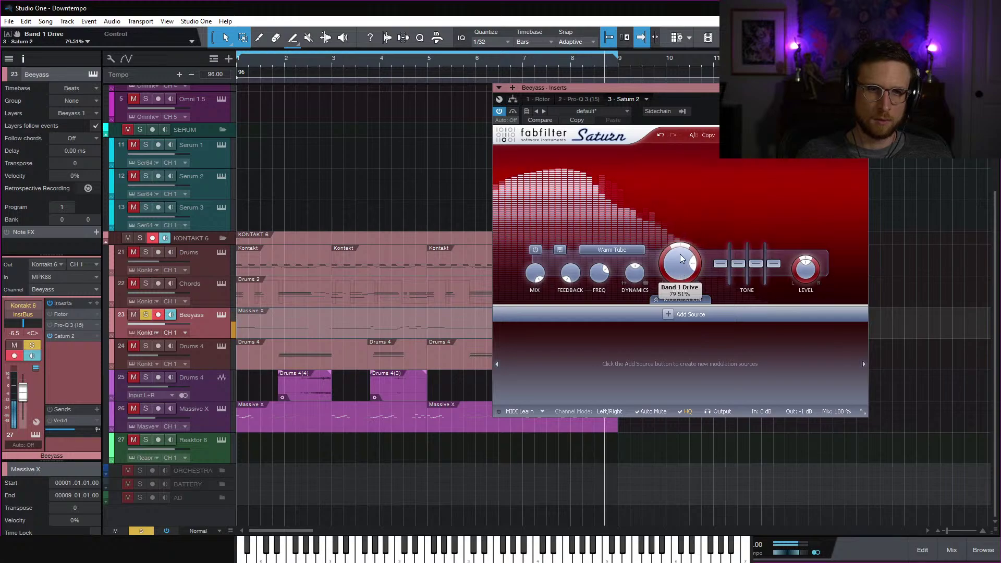
Audition the Warm Tape, Old Tape and Gentle Saturation styles in Saturn 2, settling on Warm Tape with drive at about 73%
{"action": "left_click", "coordinate": [613, 250]}
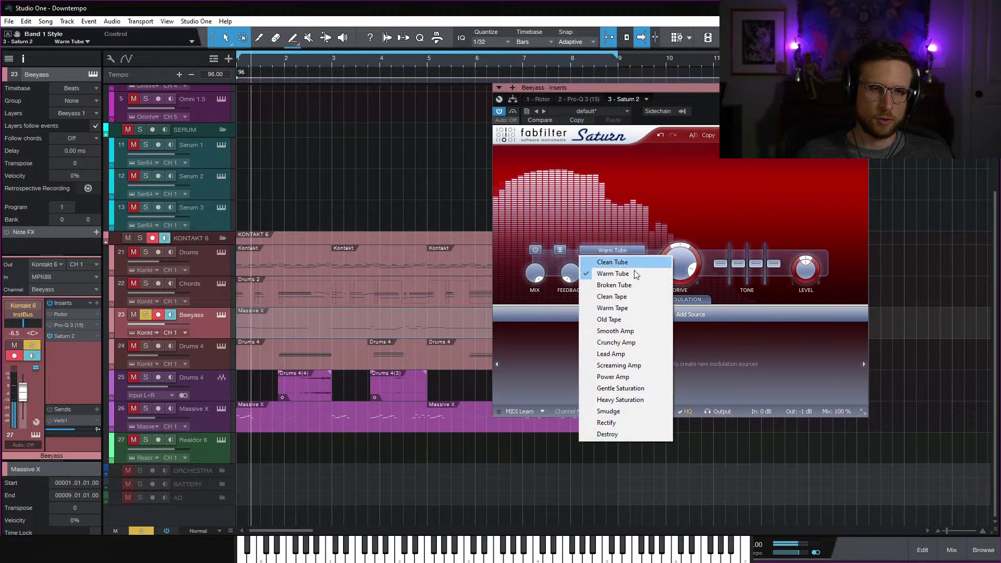
{"action": "left_click", "coordinate": [645, 307]}
{"action": "left_click", "coordinate": [612, 250]}
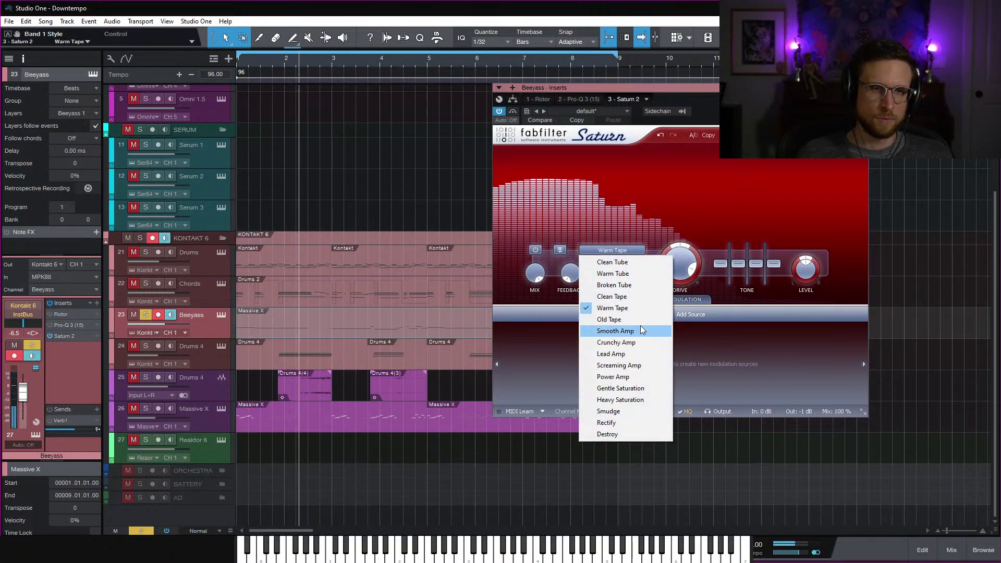
{"action": "left_click", "coordinate": [642, 322]}
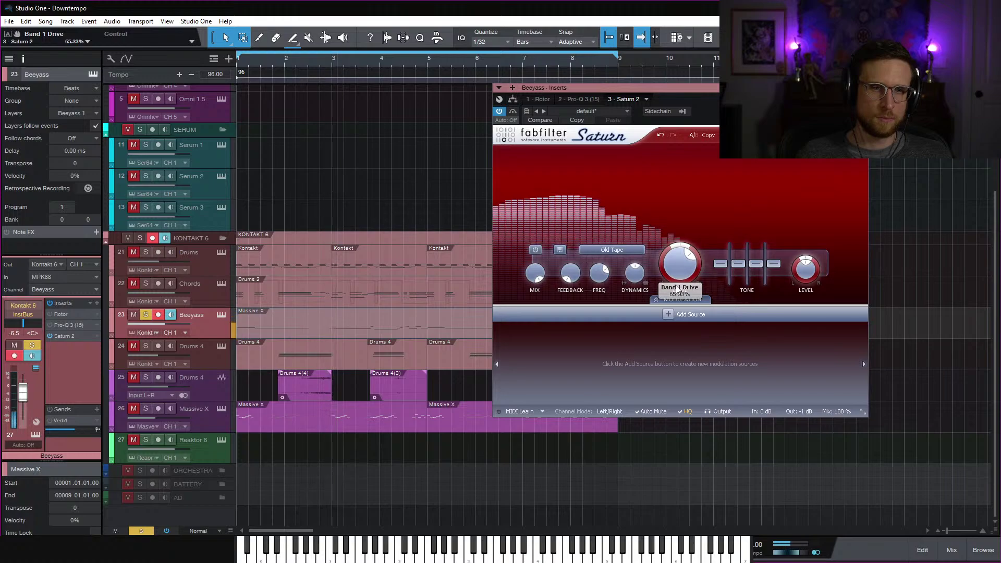
{"action": "left_click", "coordinate": [633, 254]}
{"action": "left_click", "coordinate": [651, 389]}
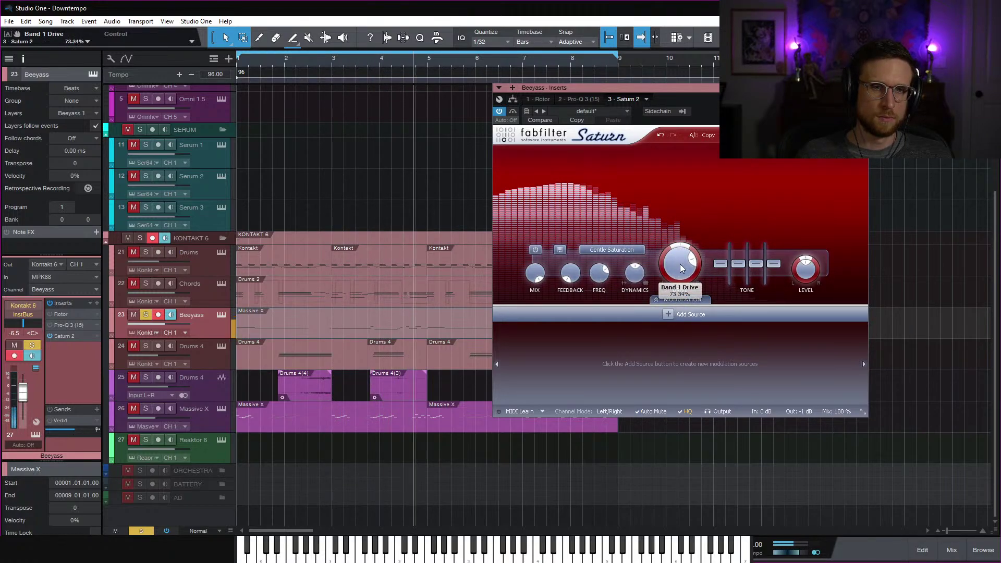
{"action": "left_click", "coordinate": [629, 252]}
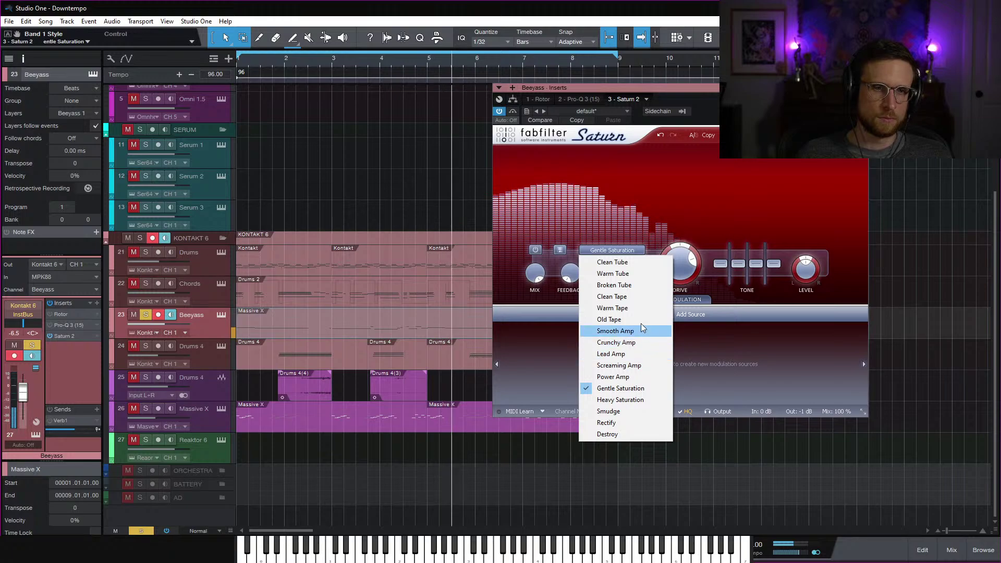
{"action": "left_click", "coordinate": [641, 308]}
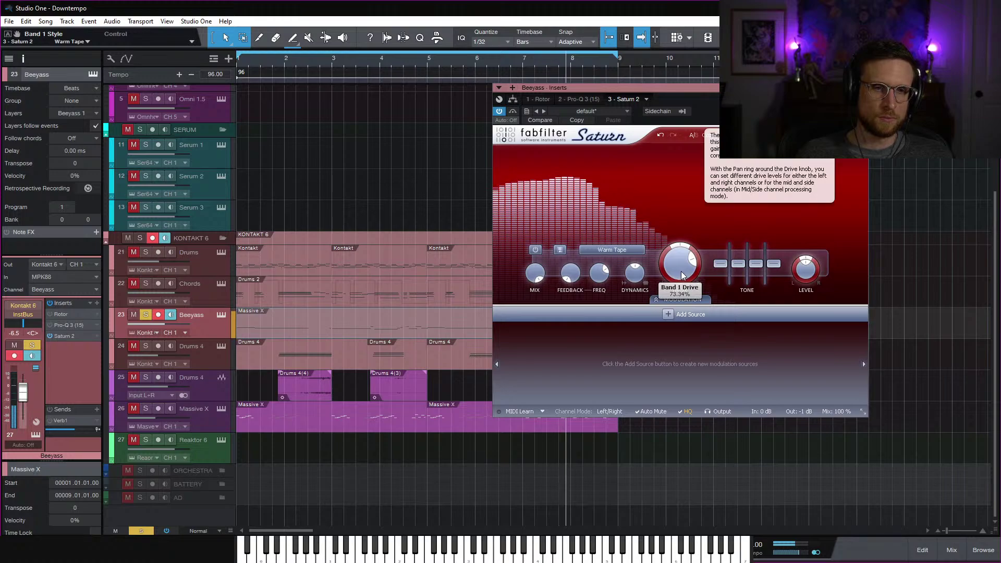
Set the automation mode of Saturn 2 on the Beeyass track to Touch
{"action": "left_click", "coordinate": [510, 124]}
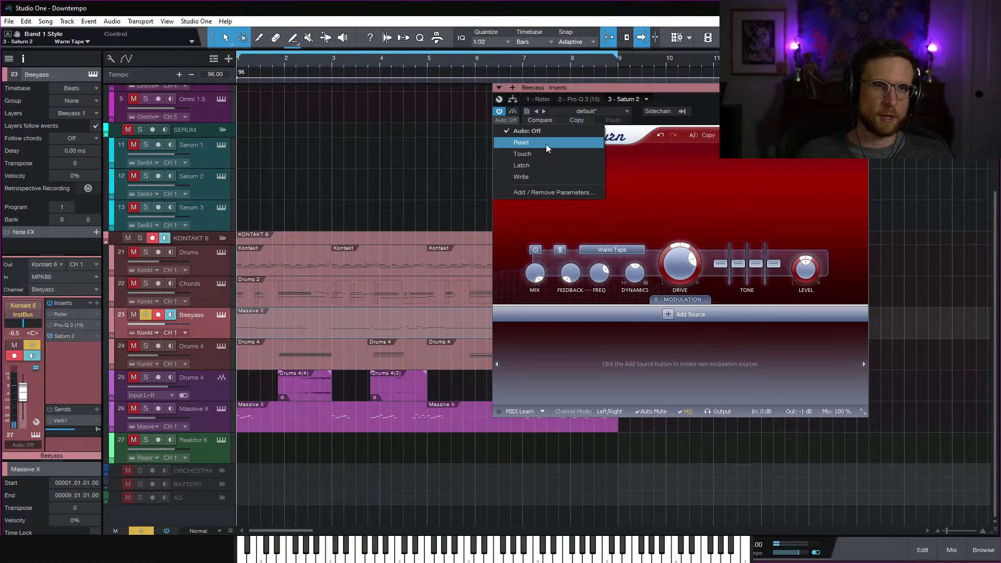
{"action": "left_click", "coordinate": [521, 142]}
{"action": "left_click", "coordinate": [515, 122]}
{"action": "left_click", "coordinate": [522, 154]}
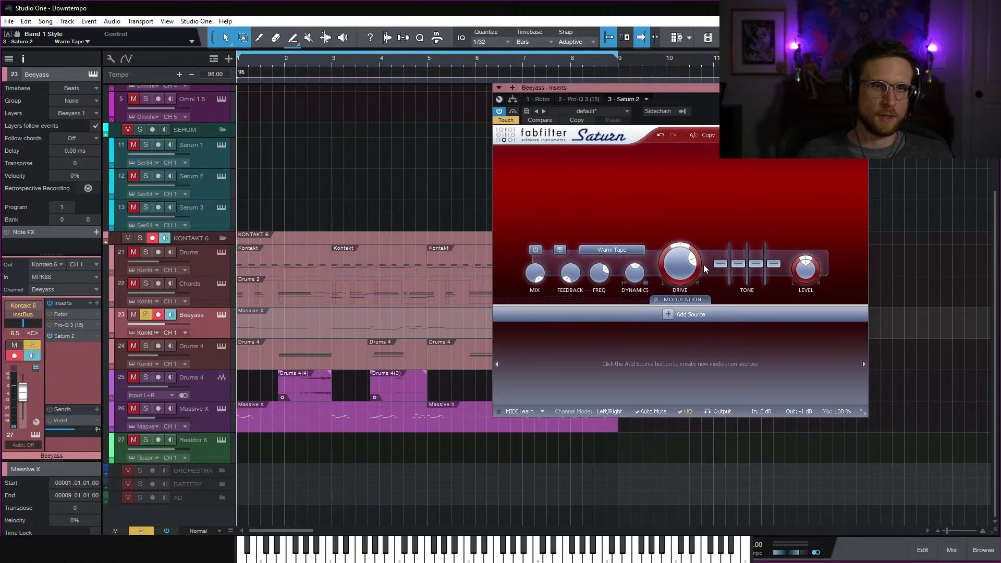
Record rising and falling Band 1 Drive moves across the eight-bar loop, stop playback, and set Saturn 2's automation mode to Read
{"action": "left_click", "coordinate": [683, 274]}
{"action": "mouse_move", "coordinate": [683, 273]}
{"action": "left_mouse_down"}
{"action": "mouse_move", "coordinate": [692, 273]}
{"action": "mouse_move", "coordinate": [691, 259]}
{"action": "mouse_move", "coordinate": [692, 293]}
{"action": "mouse_move", "coordinate": [705, 230]}
{"action": "mouse_move", "coordinate": [697, 286]}
{"action": "mouse_move", "coordinate": [701, 268]}
{"action": "left_mouse_up"}
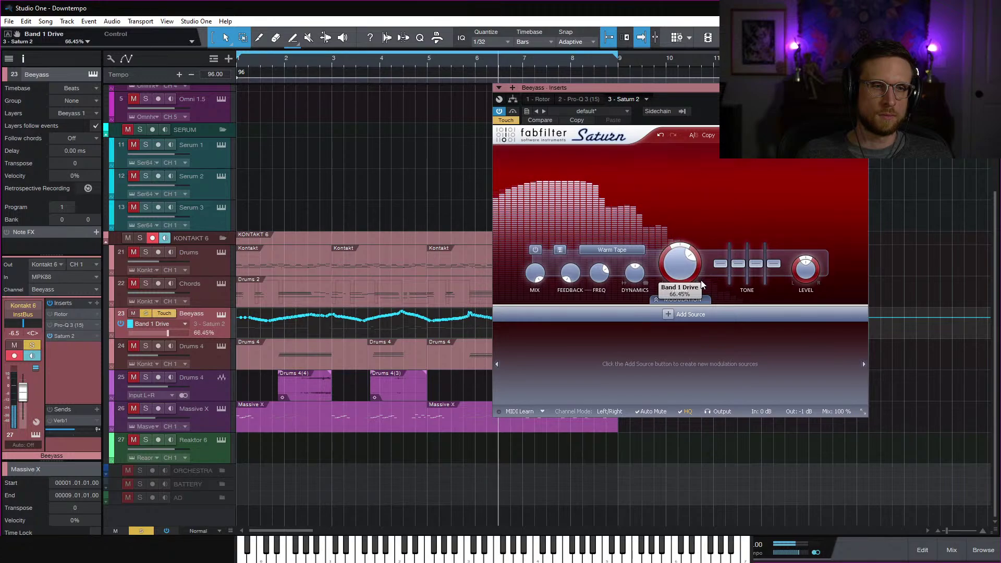
{"action": "left_click_drag", "start_coordinate": [701, 305], "coordinate": [702, 315]}
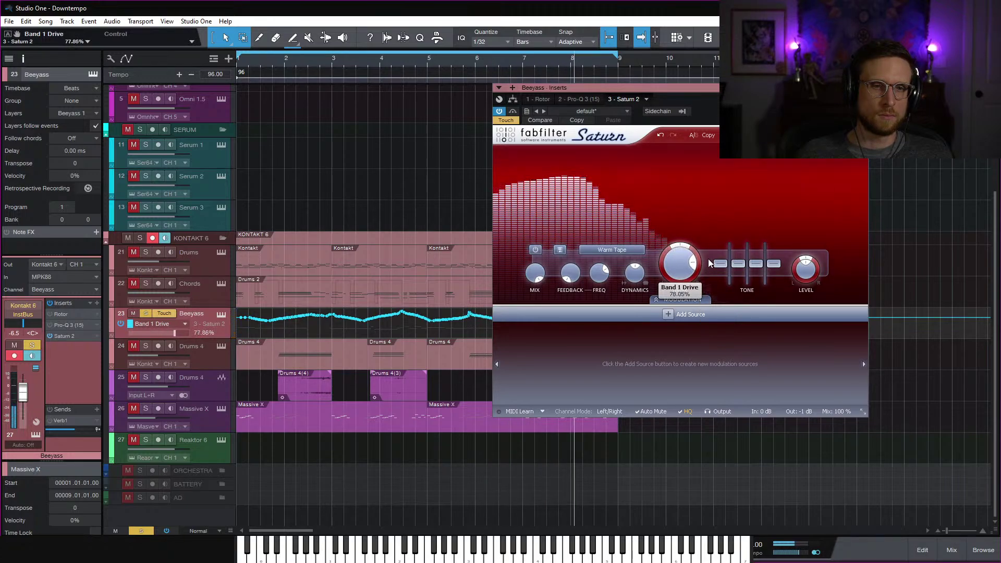
{"action": "left_click_drag", "start_coordinate": [709, 263], "coordinate": [712, 273]}
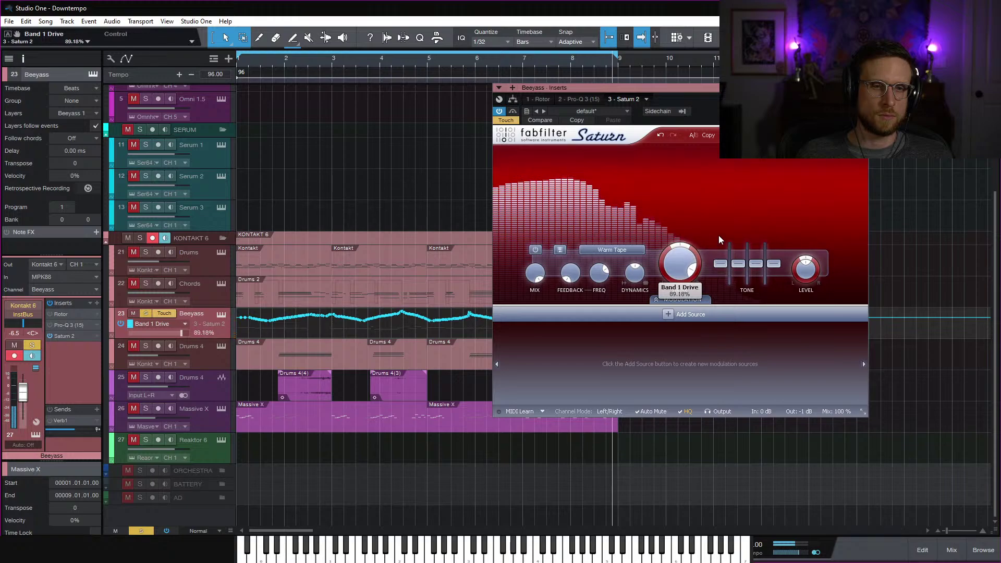
{"action": "left_click_drag", "start_coordinate": [719, 239], "coordinate": [720, 241]}
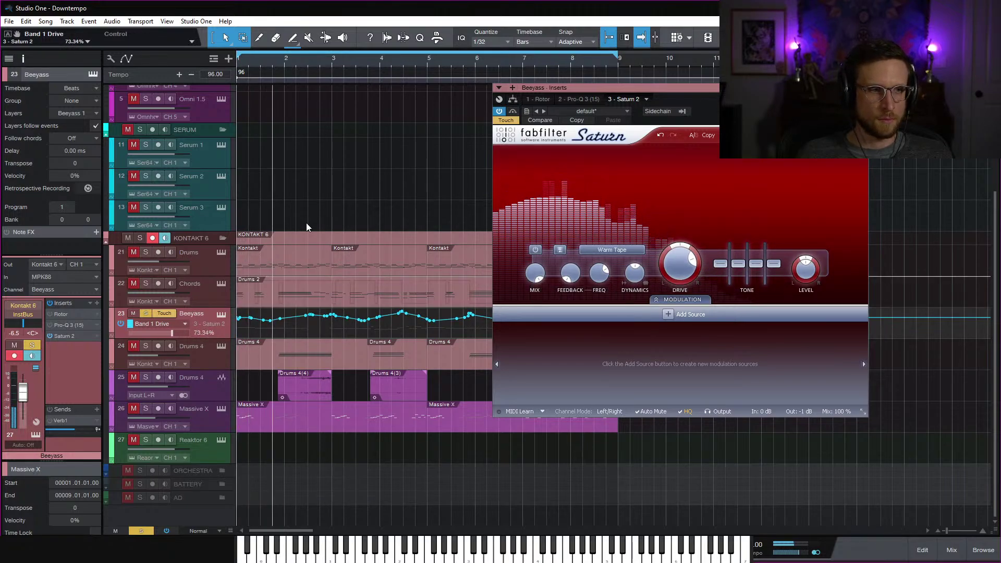
{"action": "key", "text": "space"}
{"action": "left_click", "coordinate": [509, 120]}
{"action": "left_click", "coordinate": [522, 143]}
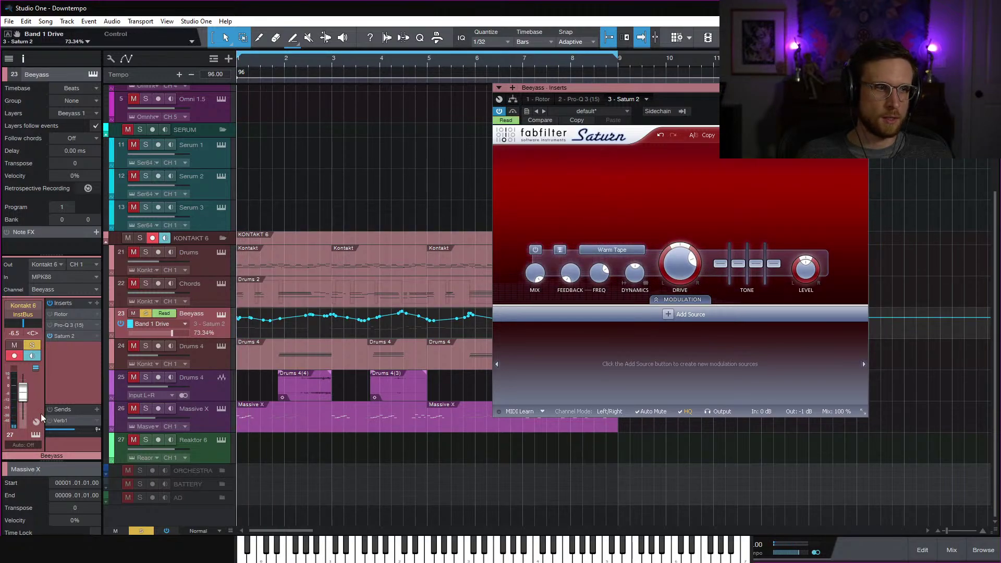
Search the plug-ins for a limiter and add FabFilter Pro-L to the Beeyass inserts
{"action": "left_click", "coordinate": [96, 303]}
{"action": "type", "text": "lim"}
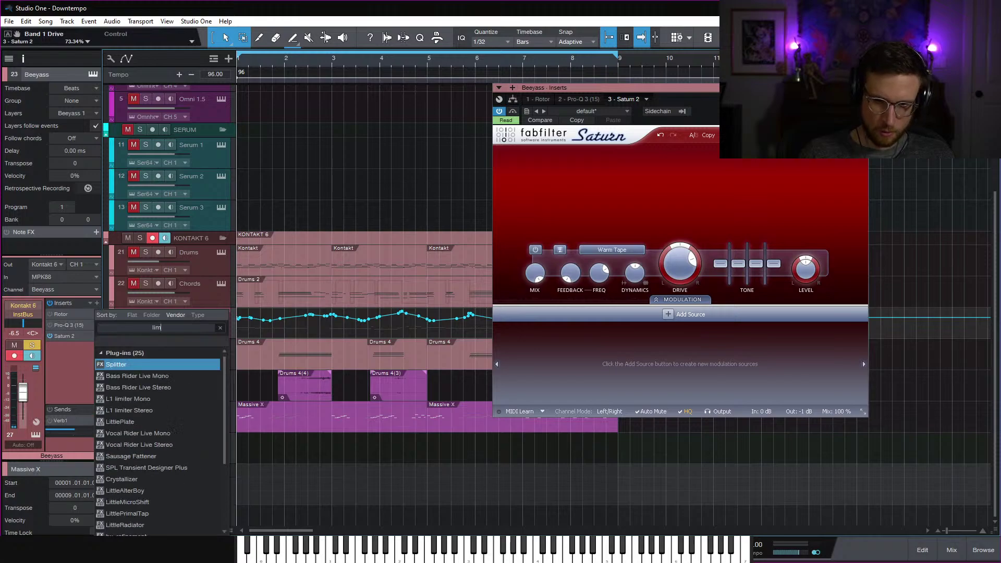
{"action": "type", "text": "i"}
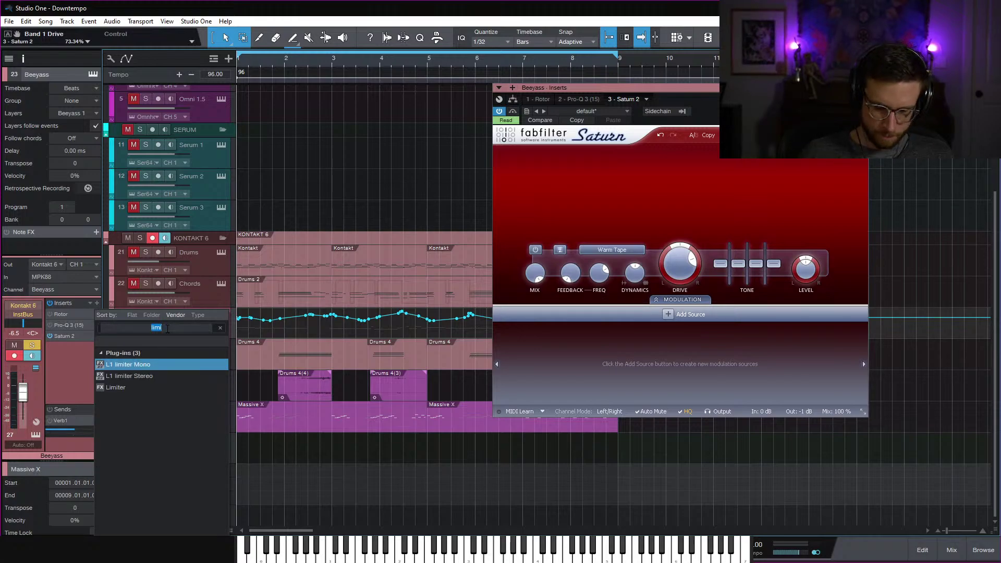
{"action": "type", "text": "pro-l"}
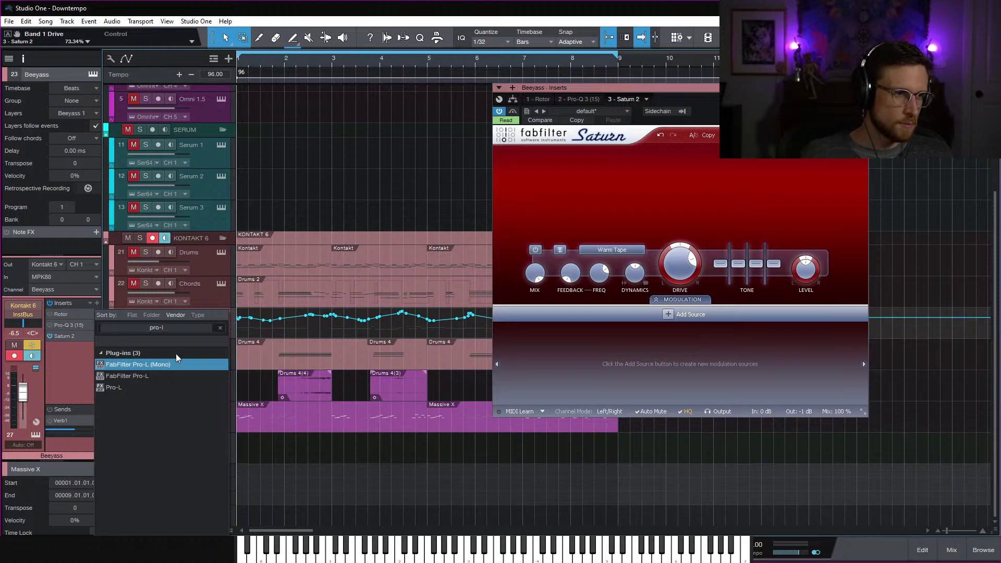
{"action": "left_click", "coordinate": [155, 388]}
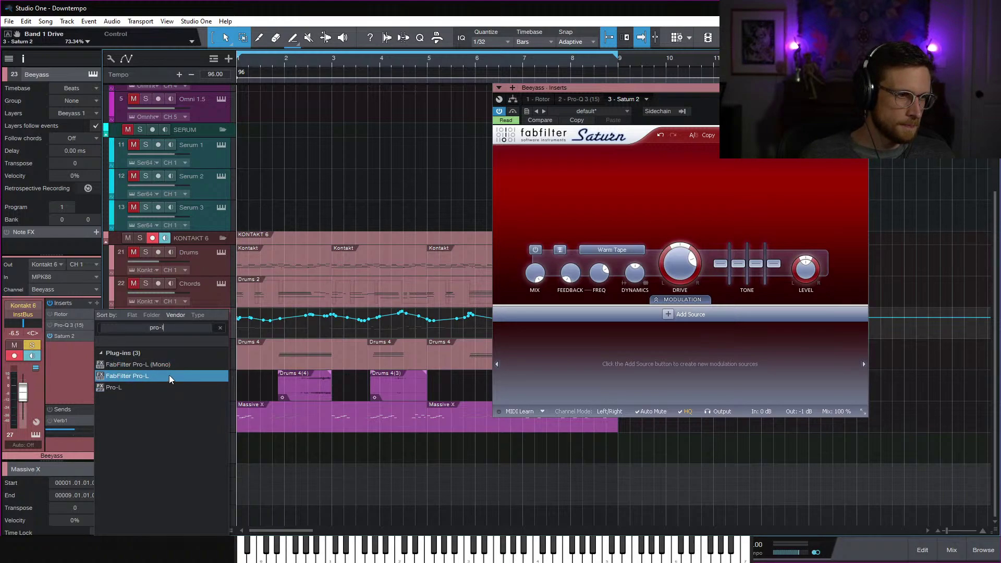
{"action": "left_click", "coordinate": [170, 376]}
Play the loop and raise Pro-L's gain to about +11.7 dB with the output lowered by the same amount
{"action": "key", "text": "space"}
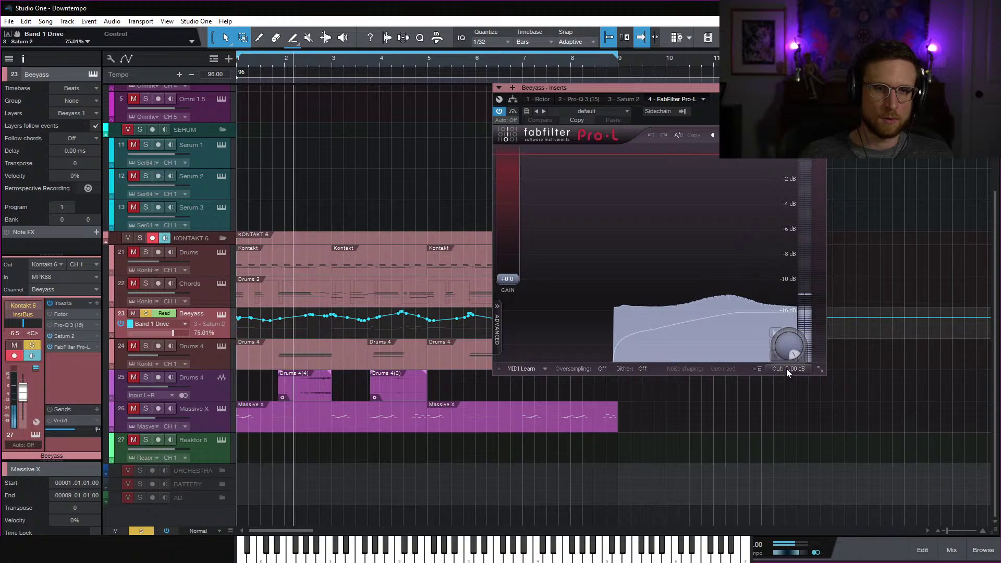
{"action": "mouse_move", "coordinate": [787, 368]}
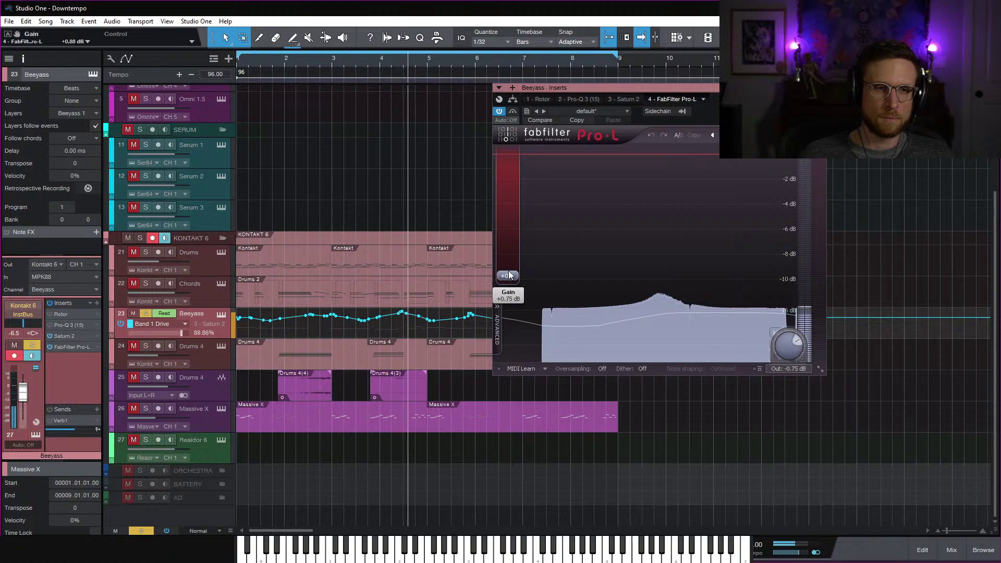
{"action": "left_click_drag", "start_coordinate": [518, 278], "coordinate": [515, 231]}
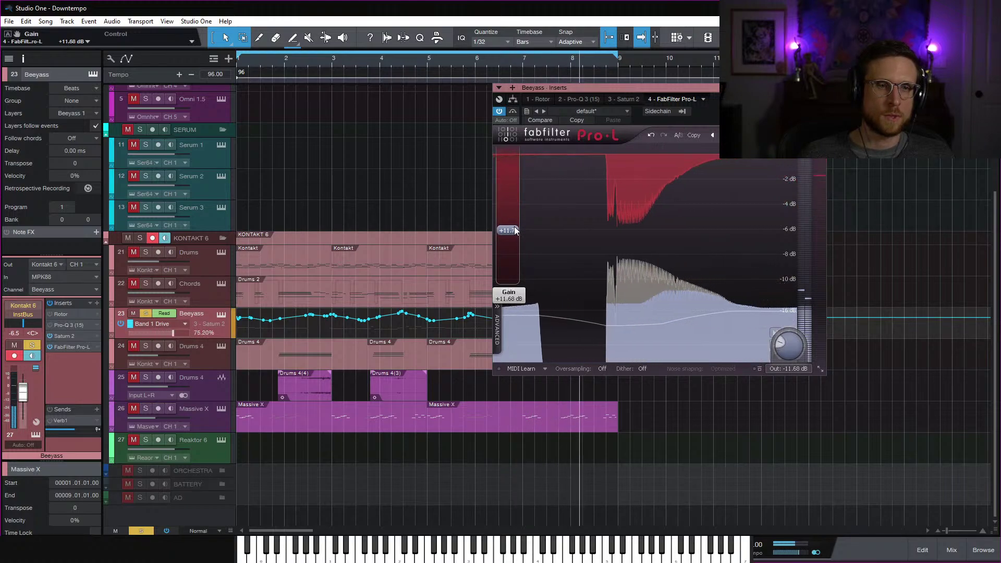
Bypass Pro-L and add the FabFilter Pro-C 2 compressor to the Beeyass inserts
{"action": "left_click", "coordinate": [97, 302]}
{"action": "type", "text": "p"}
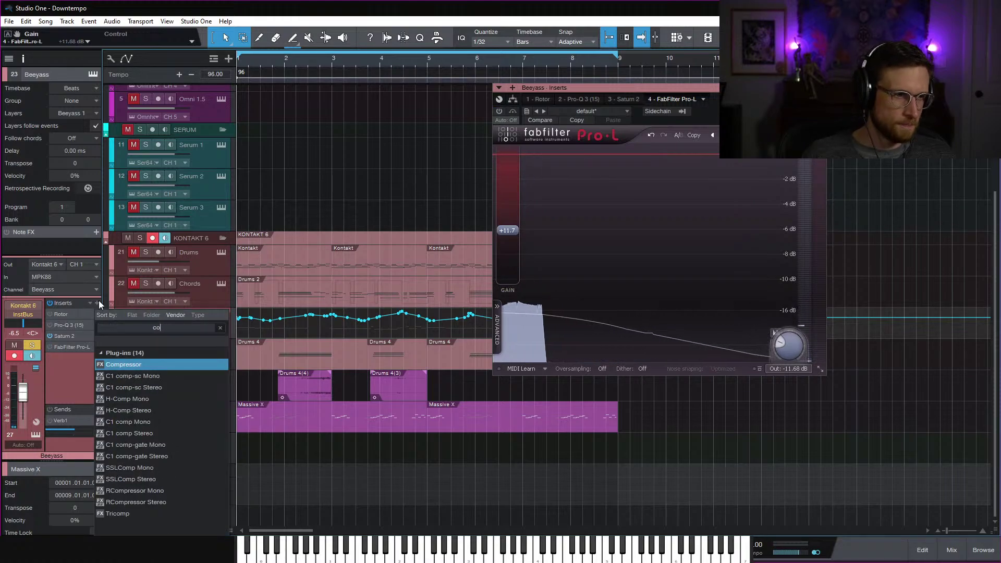
{"action": "type", "text": "ro-c"}
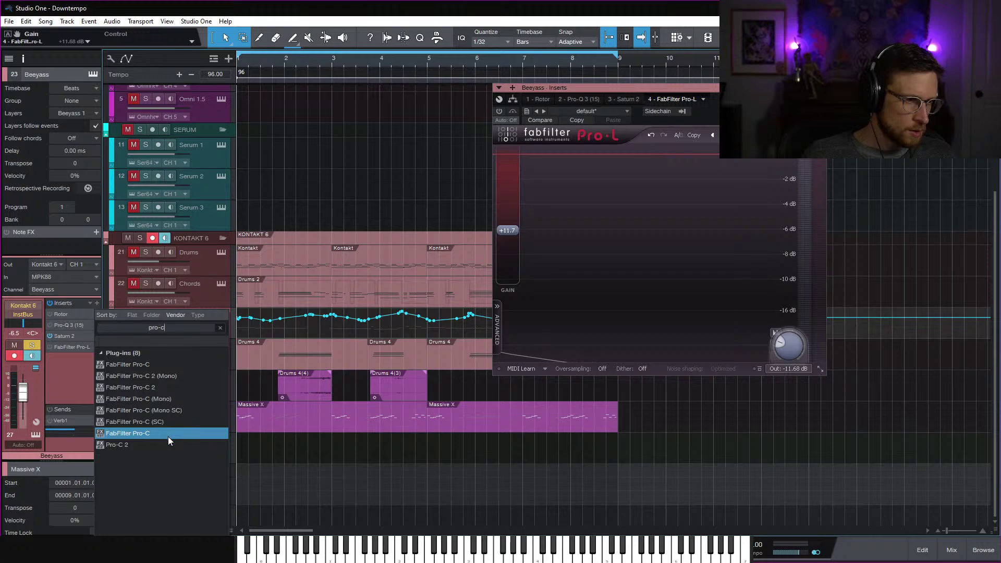
{"action": "left_click", "coordinate": [172, 388]}
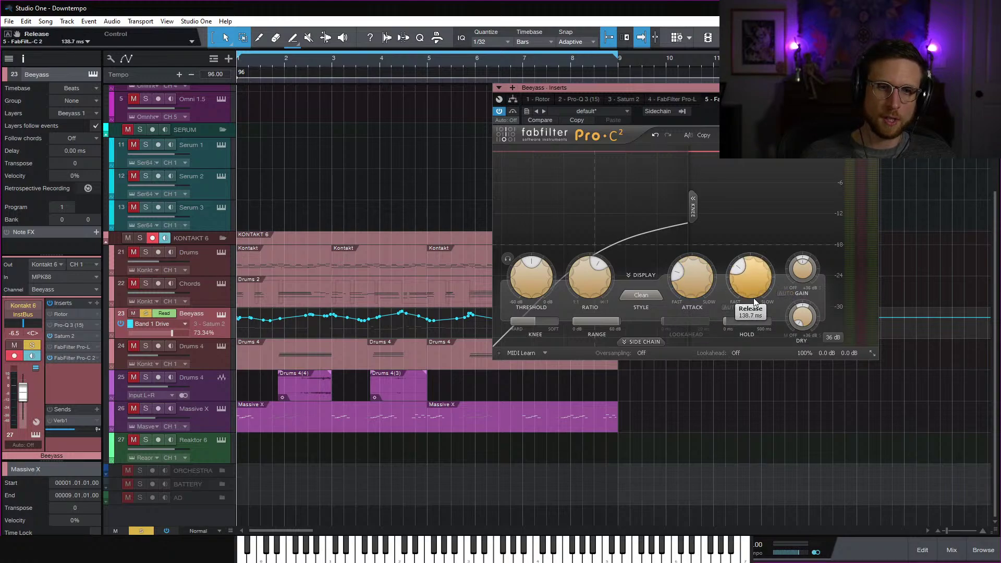
Set Pro-C 2's release to about 100 ms and attack to 4.51 ms, enable auto gain, and close the effect window
{"action": "left_click_drag", "start_coordinate": [755, 285], "coordinate": [757, 312]}
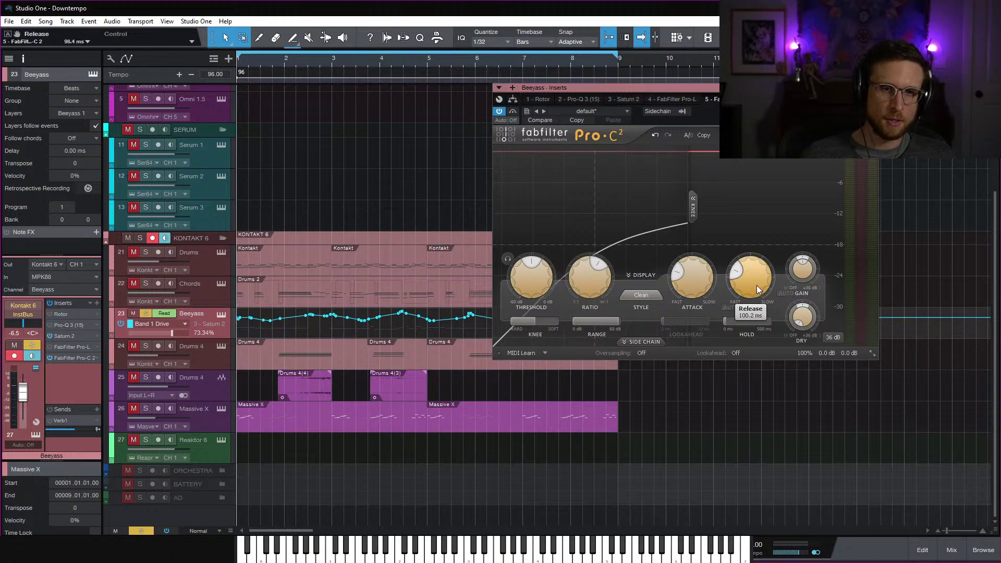
{"action": "key", "text": "space"}
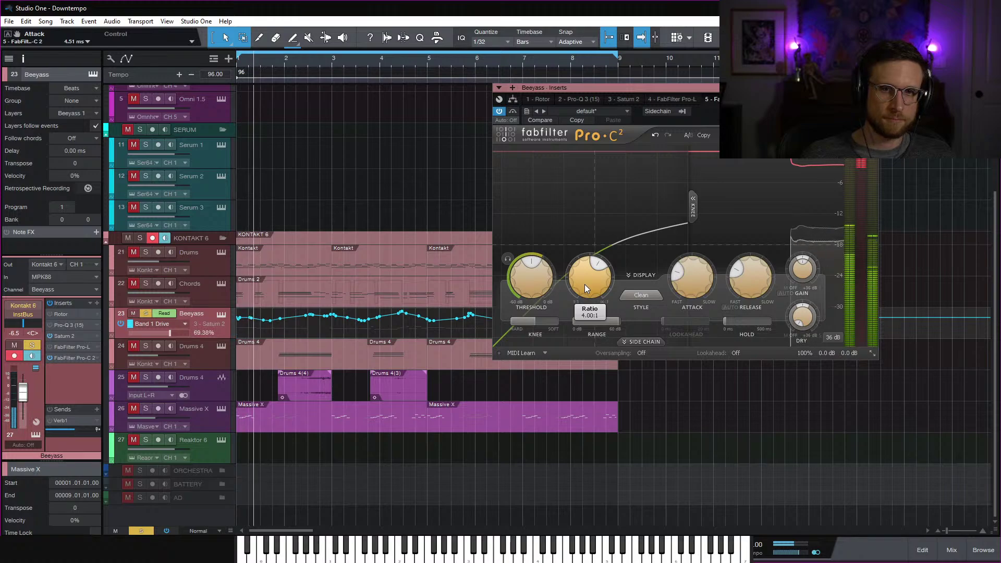
{"action": "mouse_move", "coordinate": [529, 286]}
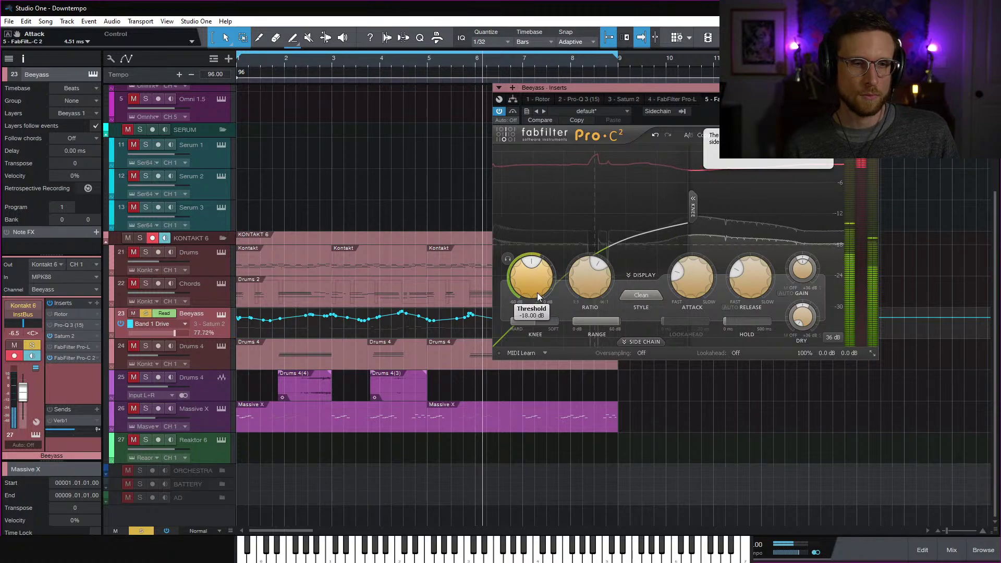
{"action": "left_click", "coordinate": [788, 293]}
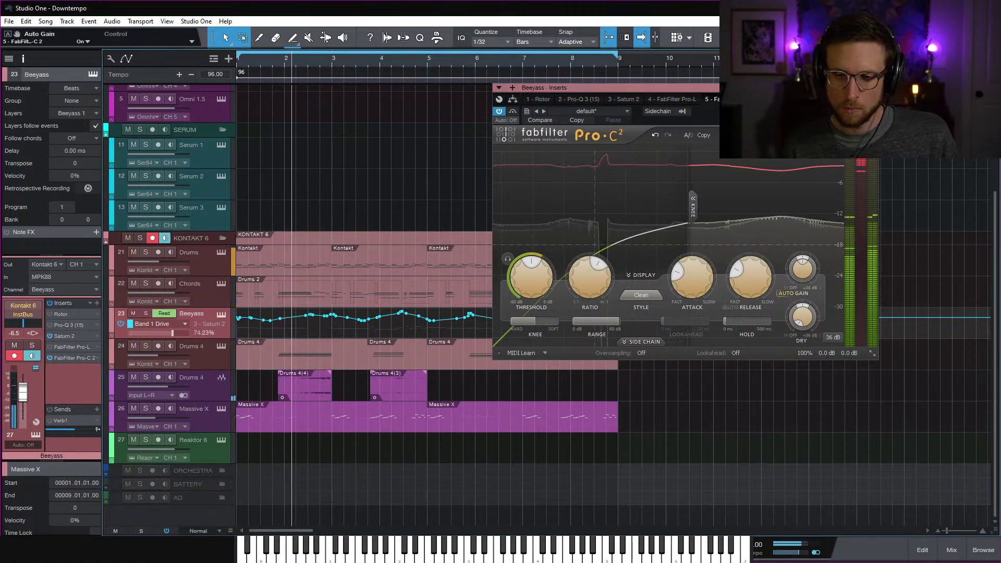
{"action": "left_click", "coordinate": [872, 87]}
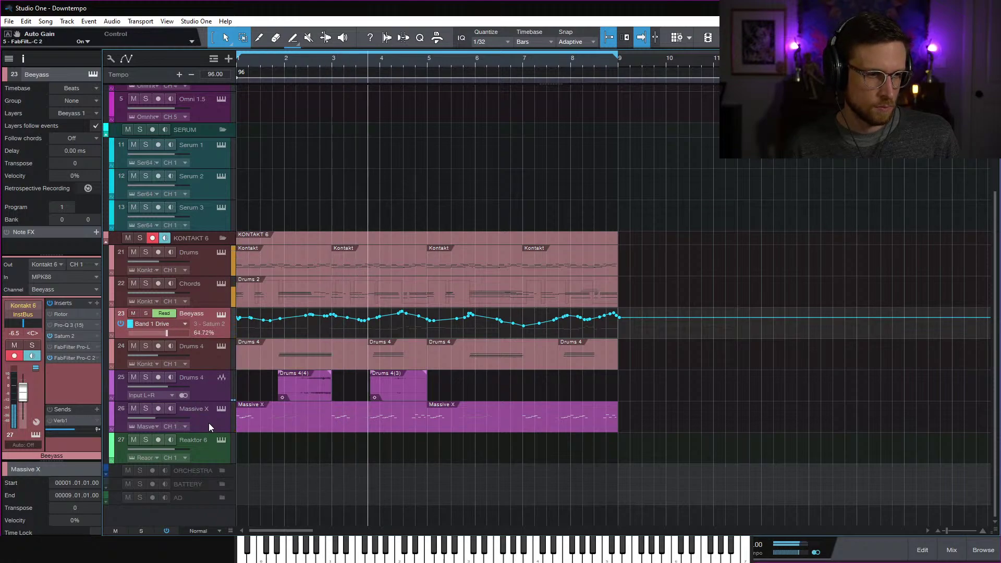
In the mixer, set the Kt. st.1 channel level to -13.7 dB and the Kt. st.3 level to -3.8 dB
{"action": "left_click", "coordinate": [951, 549]}
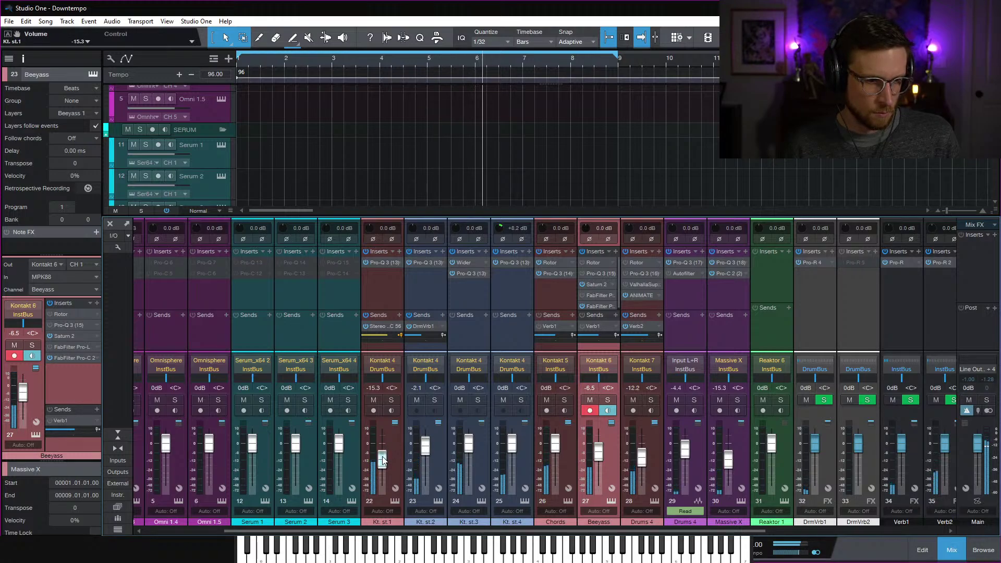
{"action": "left_click_drag", "start_coordinate": [383, 458], "coordinate": [383, 456]}
{"action": "left_click_drag", "start_coordinate": [467, 449], "coordinate": [468, 457]}
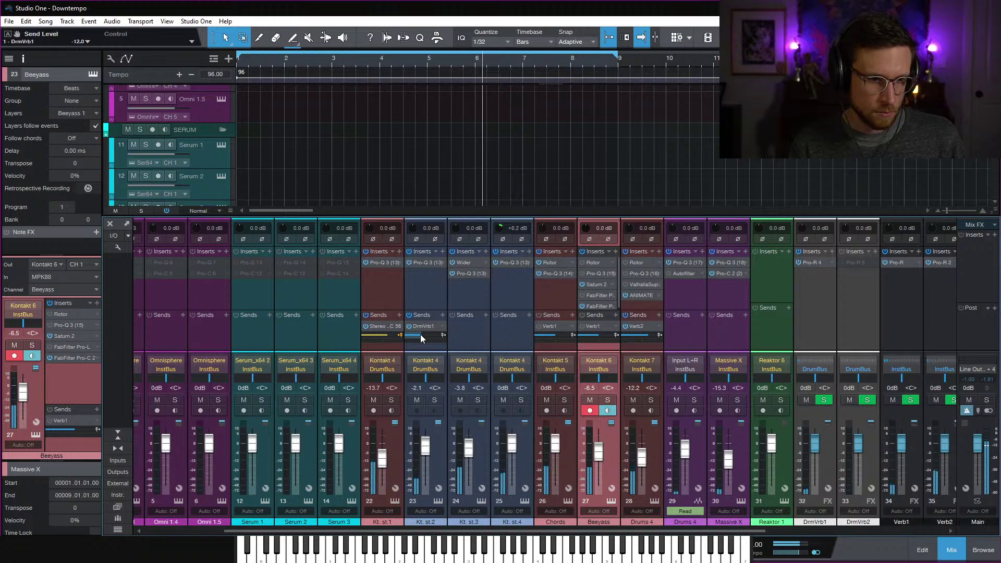
Raise the DrmVrb1 send on the Kt. st.2 channel to -9.0 dB, close the mixer, and save the song
{"action": "left_click_drag", "start_coordinate": [420, 333], "coordinate": [422, 334]}
{"action": "key", "text": "F3"}
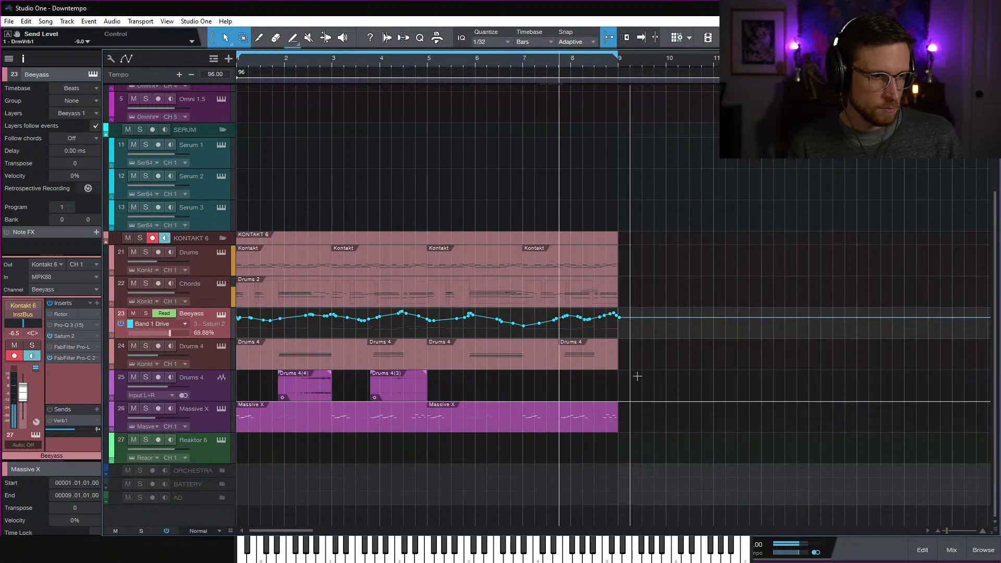
{"action": "key", "text": "ctrl+s"}
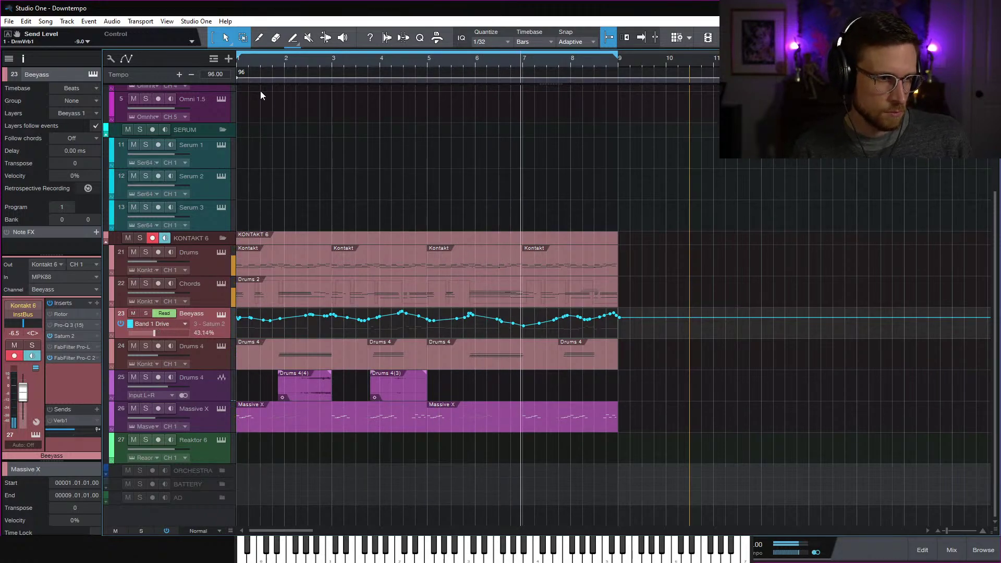
{"action": "scroll", "coordinate": [273, 176], "scroll_direction": "up", "scroll_amount": 2}
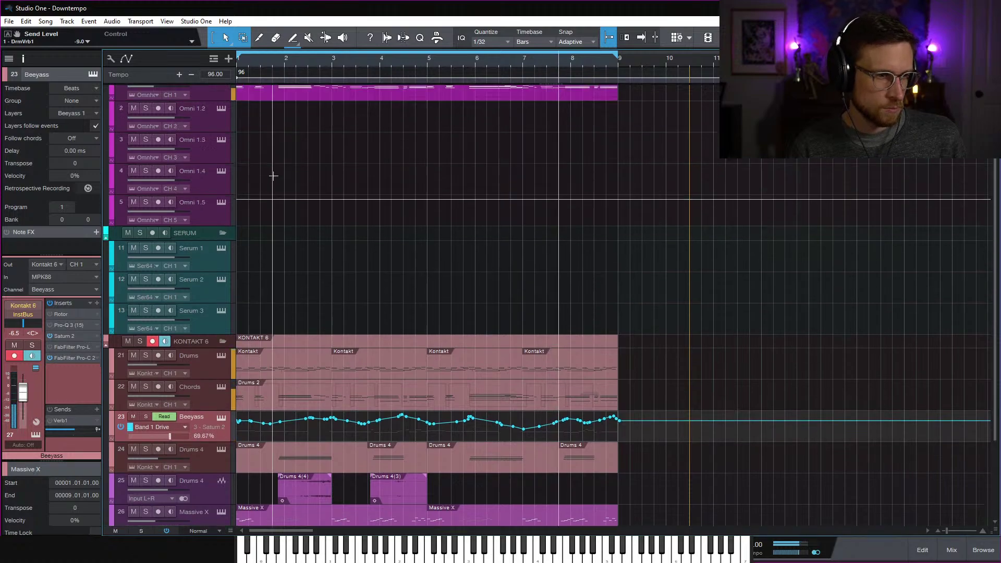
{"action": "scroll", "coordinate": [313, 261], "scroll_direction": "down", "scroll_amount": 3}
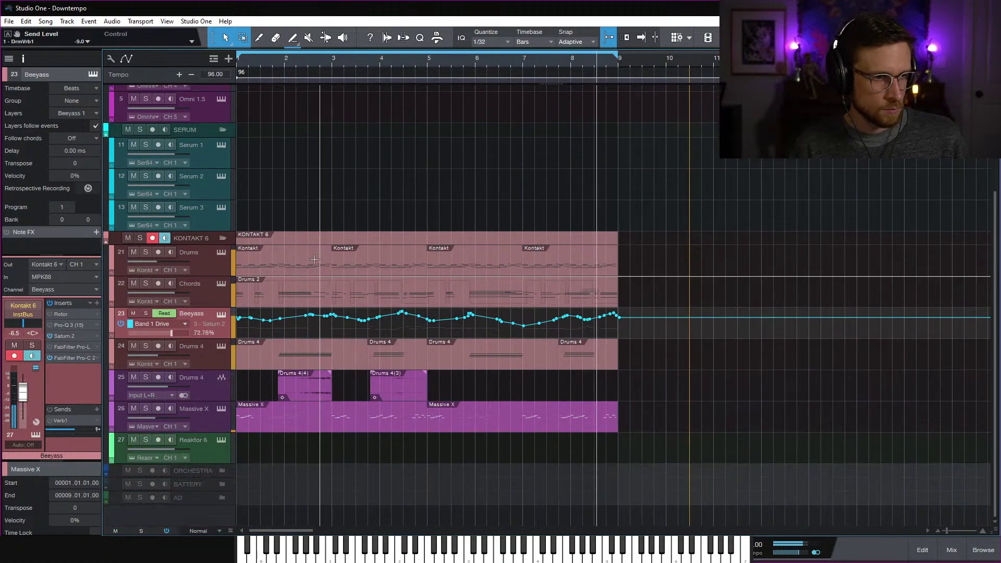
{"action": "scroll", "coordinate": [311, 199], "scroll_direction": "up", "scroll_amount": 3}
{"action": "scroll", "coordinate": [318, 213], "scroll_direction": "down", "scroll_amount": 3}
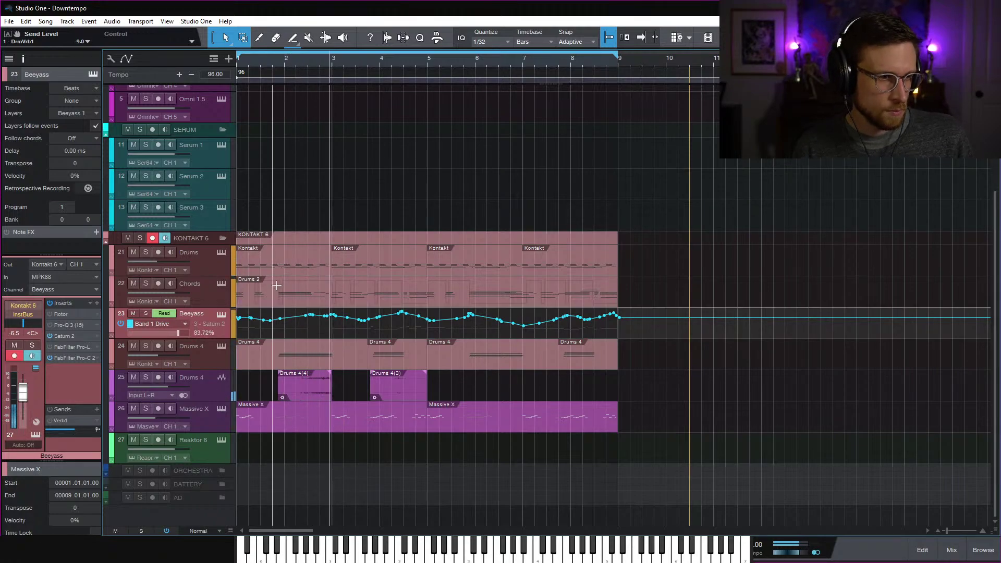
Stop playback, select the Reaktor 6 track, and open its instrument editor
{"action": "key", "text": "space"}
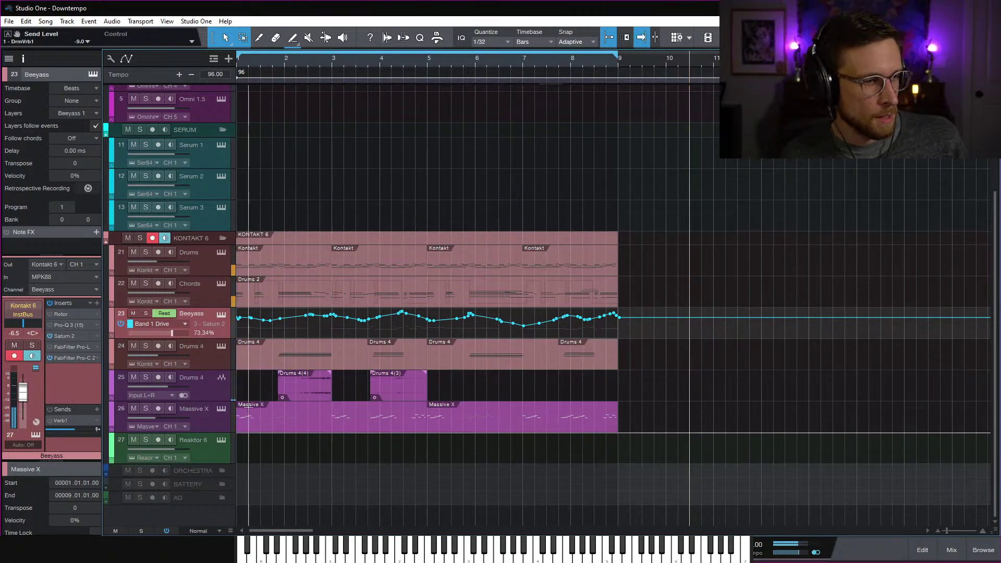
{"action": "left_click", "coordinate": [213, 457]}
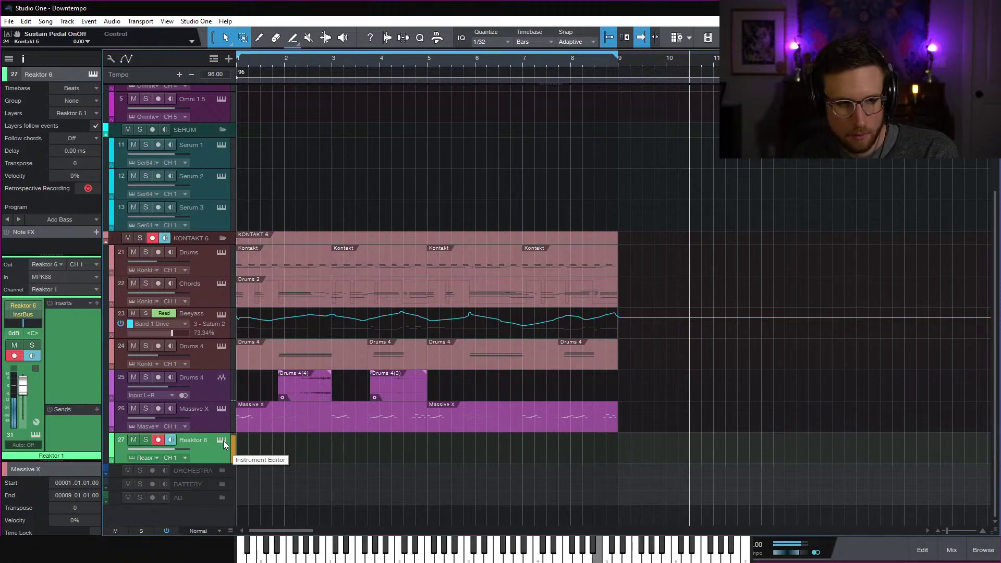
{"action": "left_click", "coordinate": [221, 440]}
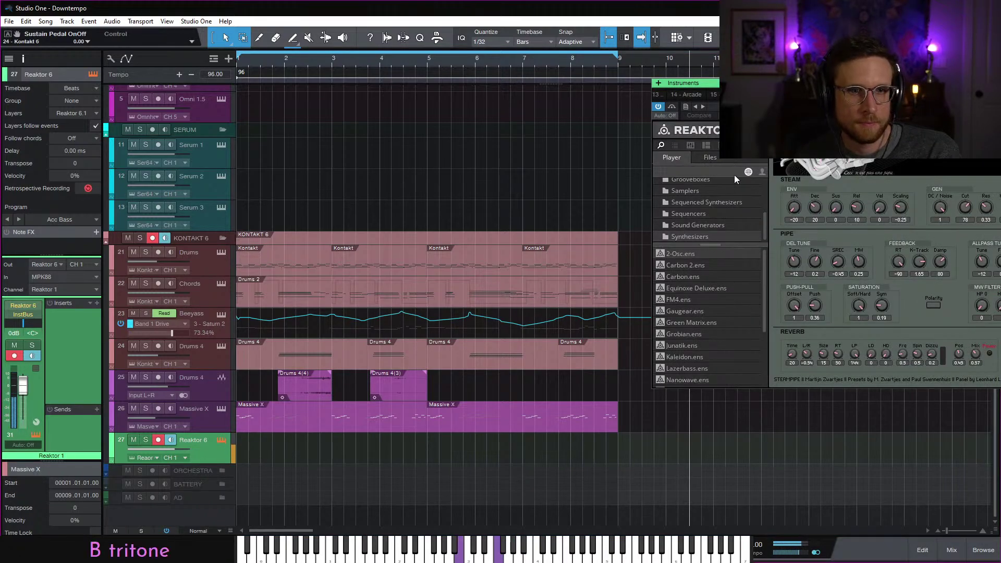
Load the SQ16 ensemble from Reaktor's Sequencers folder, discarding the changes to Steam Pipe
{"action": "left_click", "coordinate": [708, 212]}
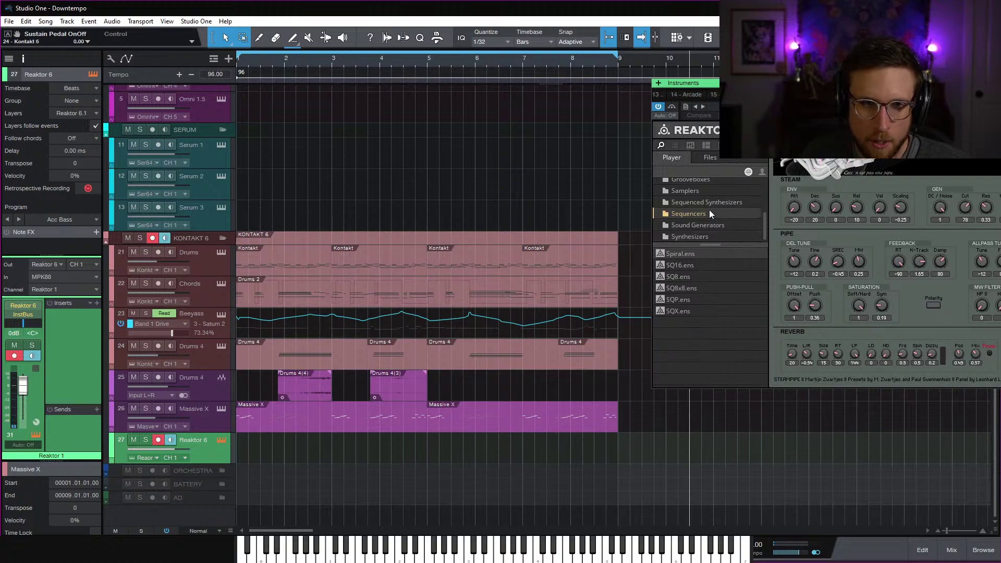
{"action": "double_click", "coordinate": [706, 269]}
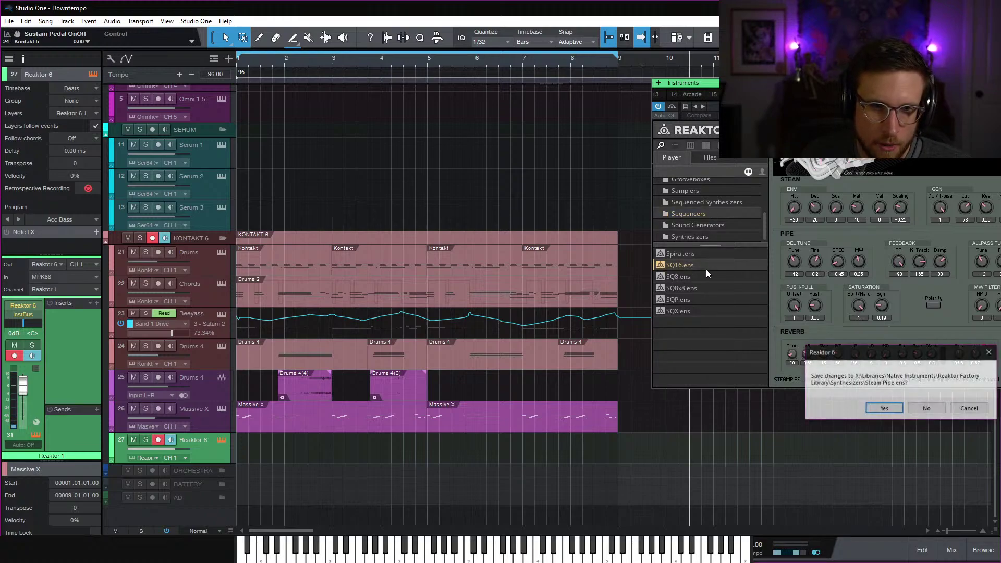
{"action": "left_click", "coordinate": [926, 409]}
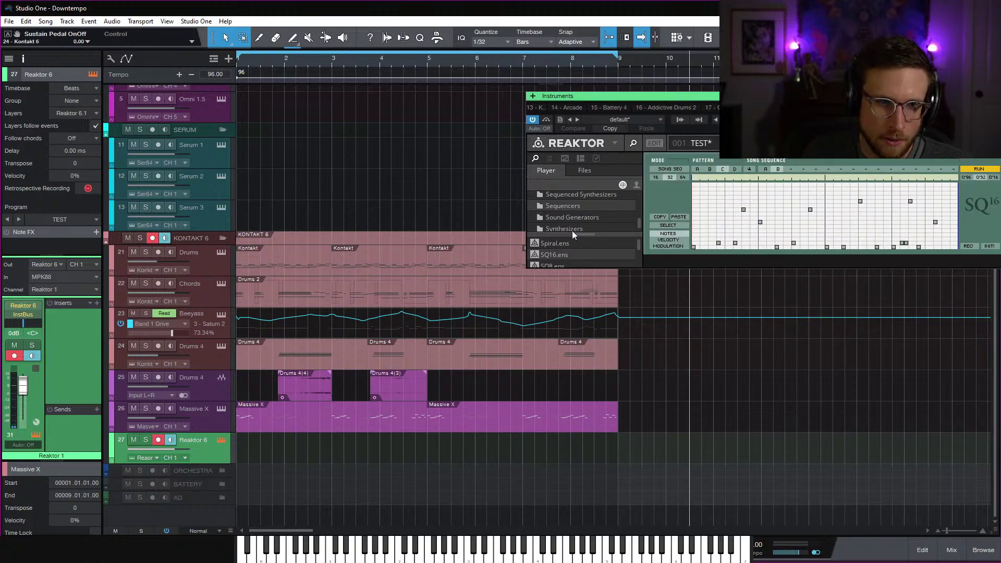
Load the Monark ensemble in Reaktor and lower the Reaktor 1 channel level to -16.3 dB
{"action": "scroll", "coordinate": [574, 211], "scroll_direction": "up", "scroll_amount": 3}
{"action": "scroll", "coordinate": [575, 211], "scroll_direction": "up", "scroll_amount": 3}
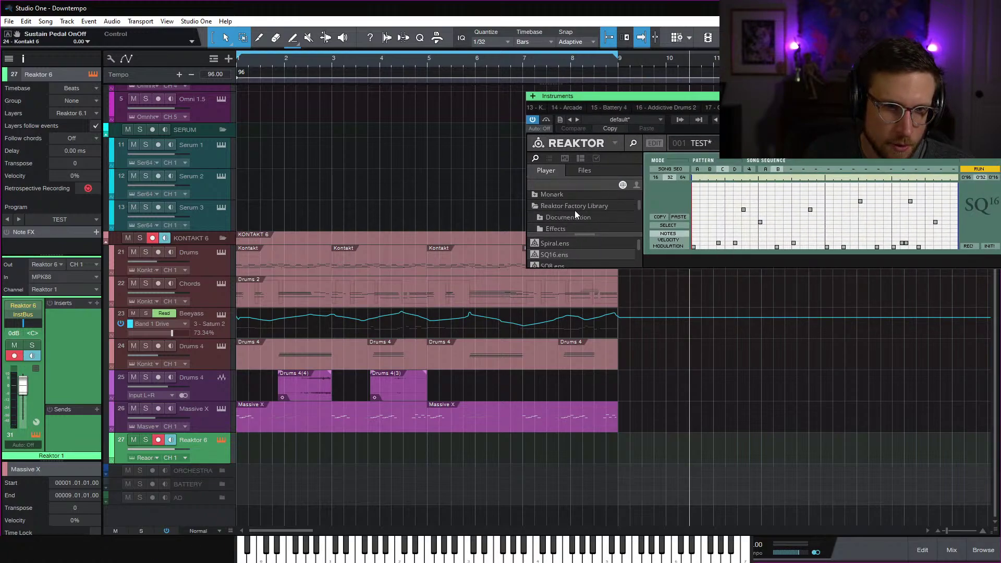
{"action": "left_click", "coordinate": [545, 206]}
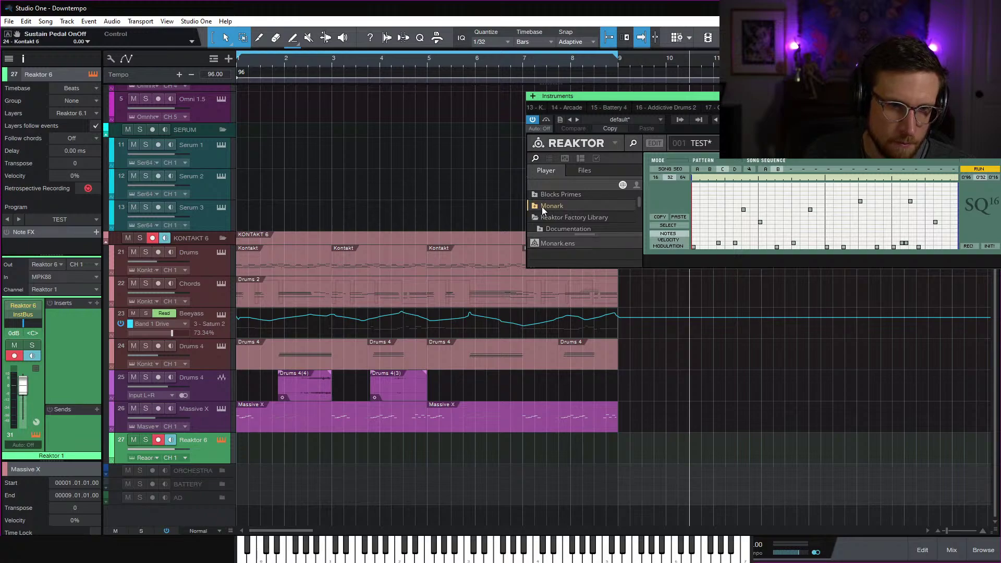
{"action": "double_click", "coordinate": [573, 243]}
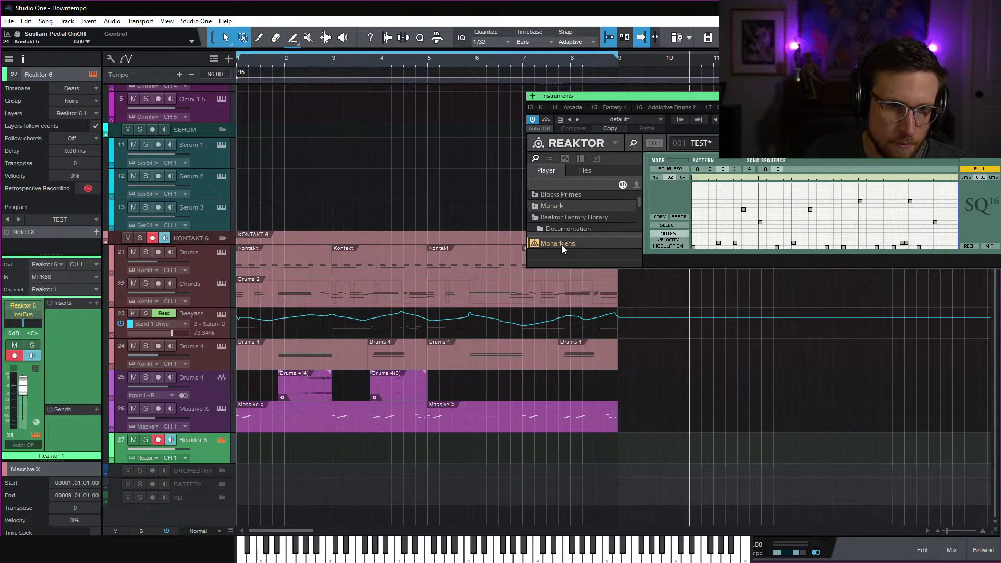
{"action": "left_click_drag", "start_coordinate": [809, 96], "coordinate": [629, 116]}
{"action": "left_click", "coordinate": [23, 389]}
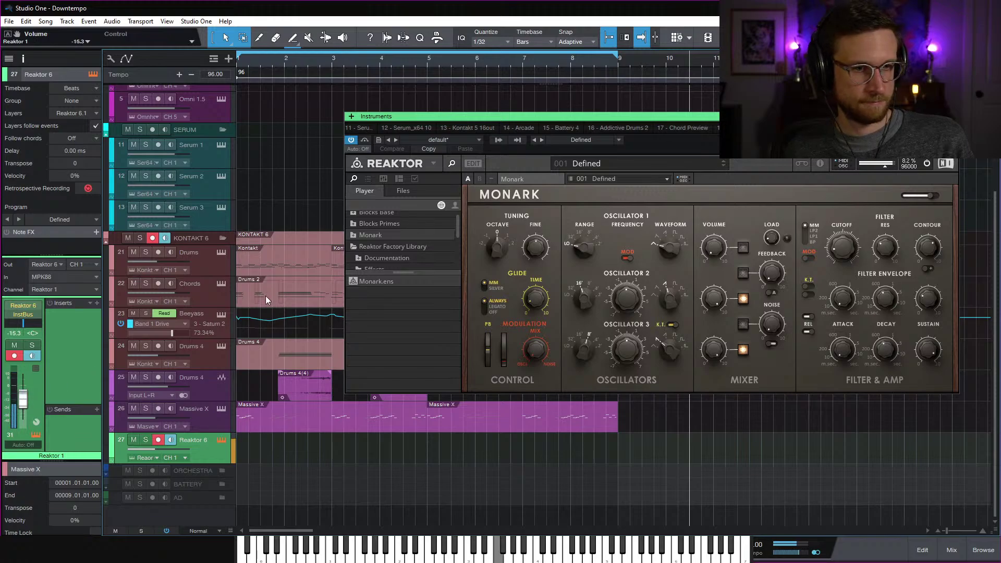
Try Monark's Kick Zap and Cloom presets, and load the Squarish preset from the Lead bank
{"action": "left_click", "coordinate": [593, 179]}
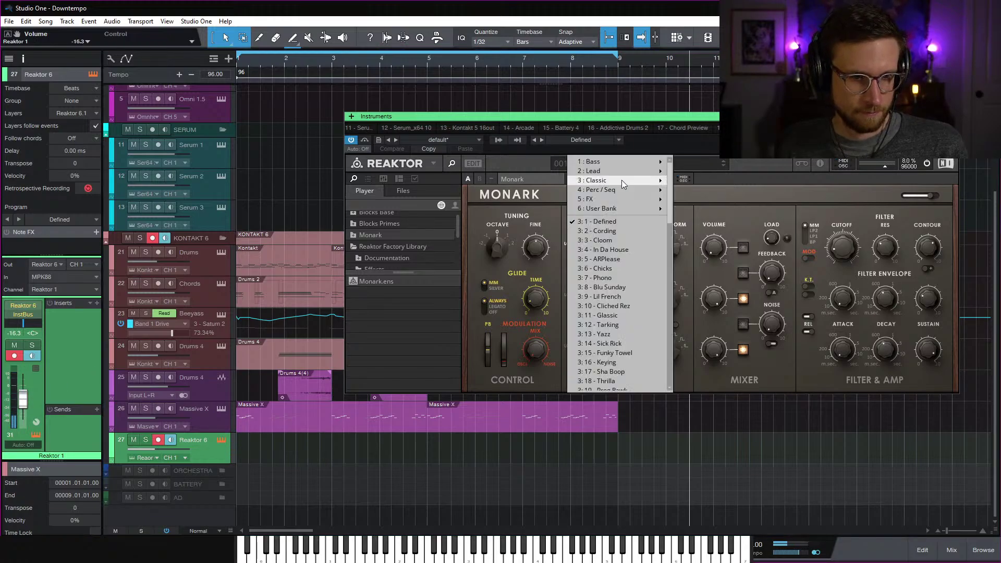
{"action": "mouse_move", "coordinate": [626, 190]}
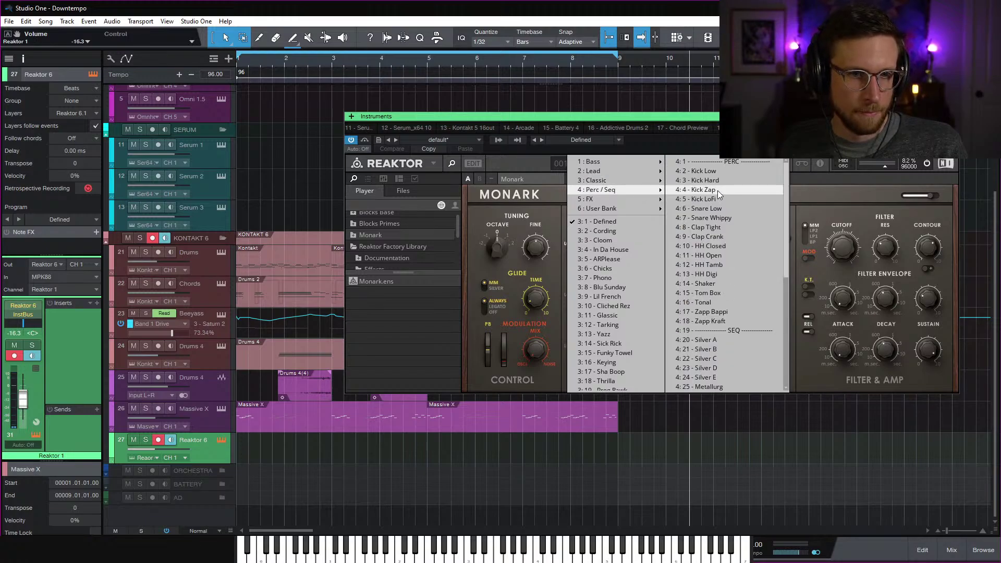
{"action": "left_click", "coordinate": [717, 189]}
{"action": "left_click", "coordinate": [614, 179]}
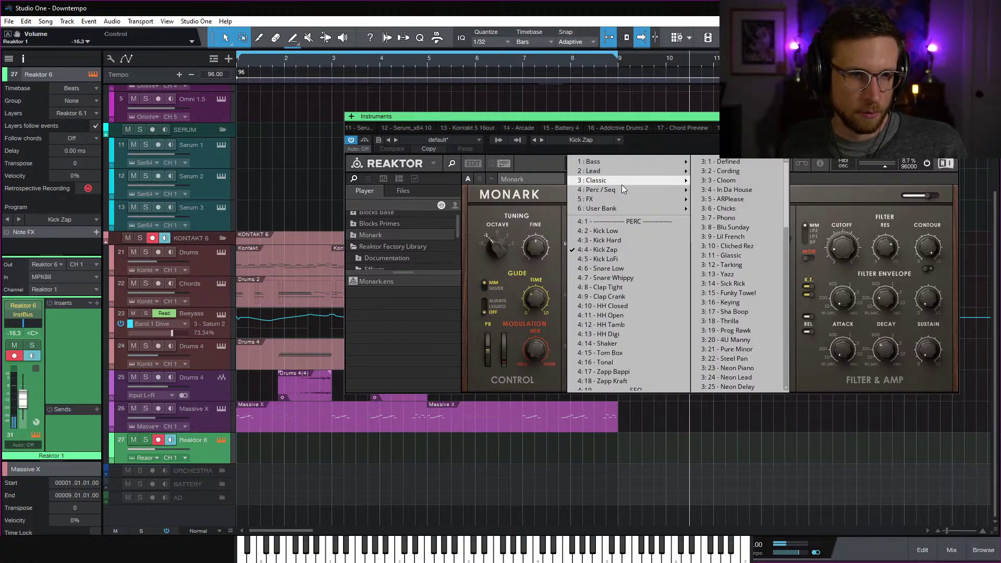
{"action": "mouse_move", "coordinate": [627, 176]}
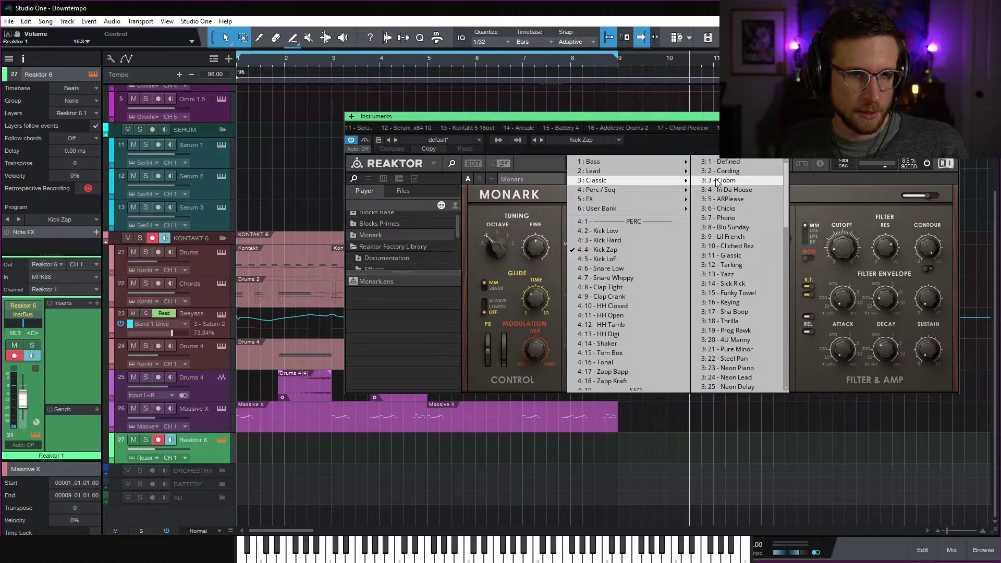
{"action": "left_click", "coordinate": [723, 180]}
{"action": "left_click", "coordinate": [642, 181]}
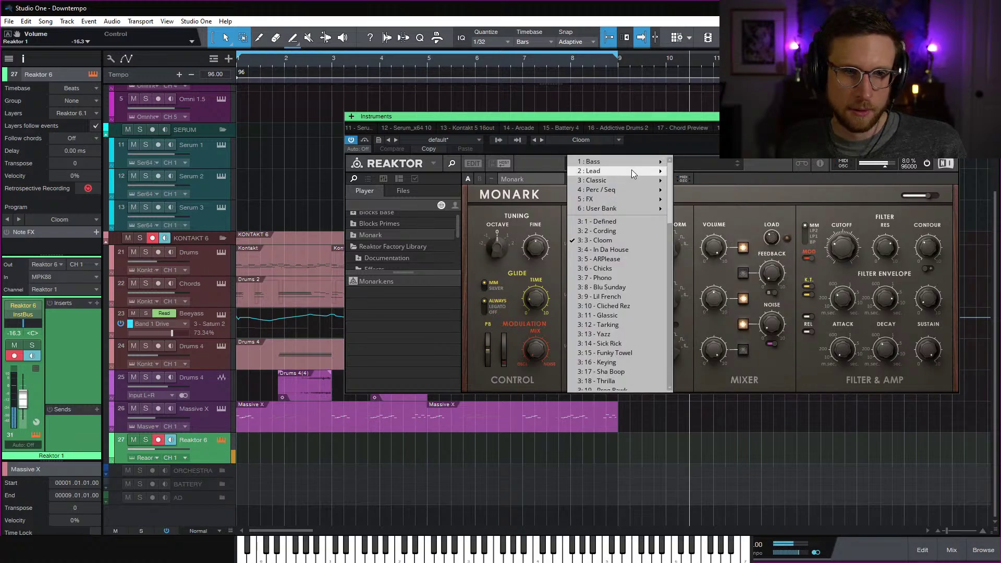
{"action": "mouse_move", "coordinate": [630, 170]}
{"action": "left_click", "coordinate": [718, 177]}
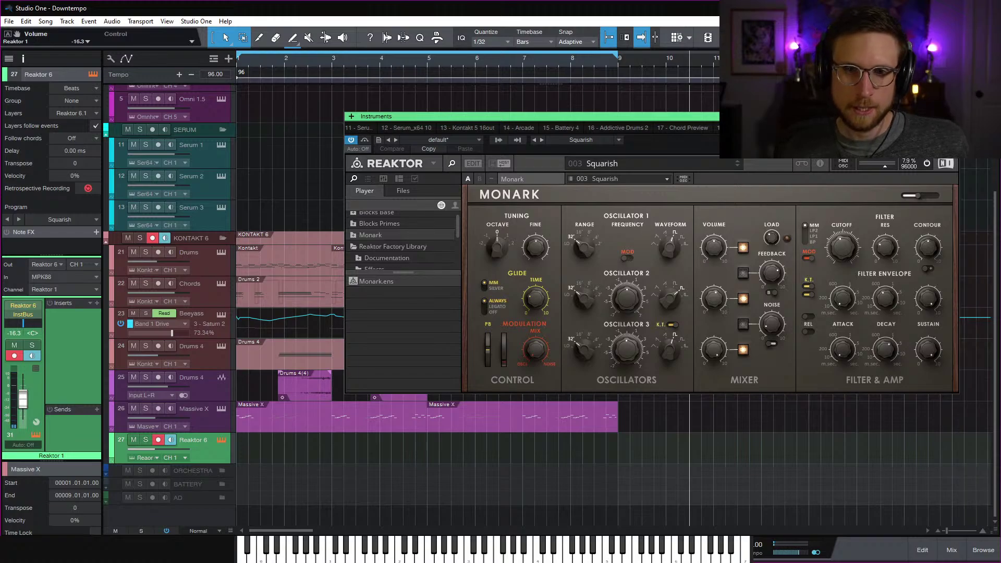
Close the Reaktor window, open Omnisphere on the Omni 1.2 track, and reset the part to Default Patch
{"action": "left_click", "coordinate": [953, 116]}
{"action": "scroll", "coordinate": [290, 158], "scroll_direction": "up", "scroll_amount": 1}
{"action": "scroll", "coordinate": [292, 161], "scroll_direction": "up", "scroll_amount": 4}
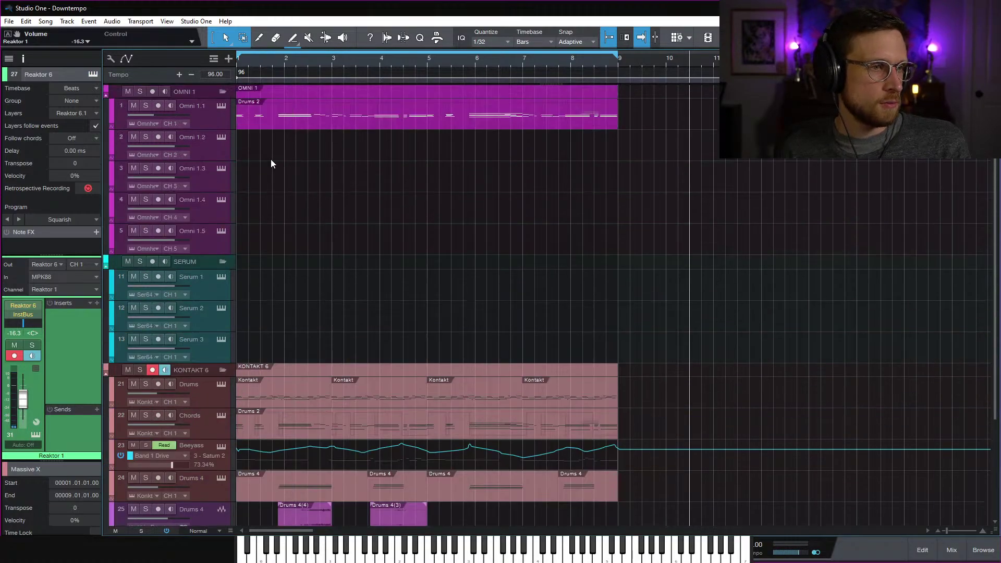
{"action": "left_click", "coordinate": [220, 136]}
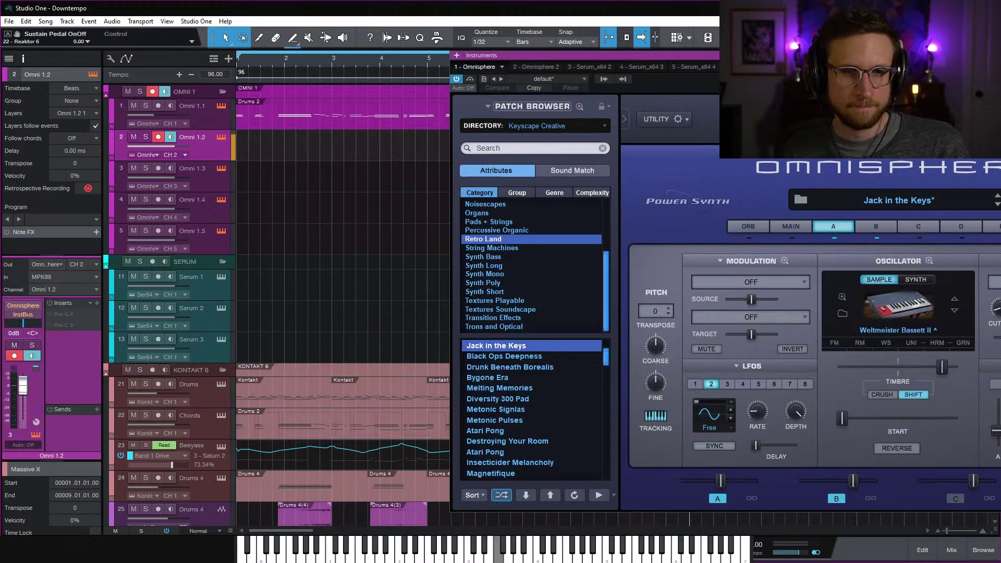
{"action": "left_click", "coordinate": [898, 203], "text": "ctrl"}
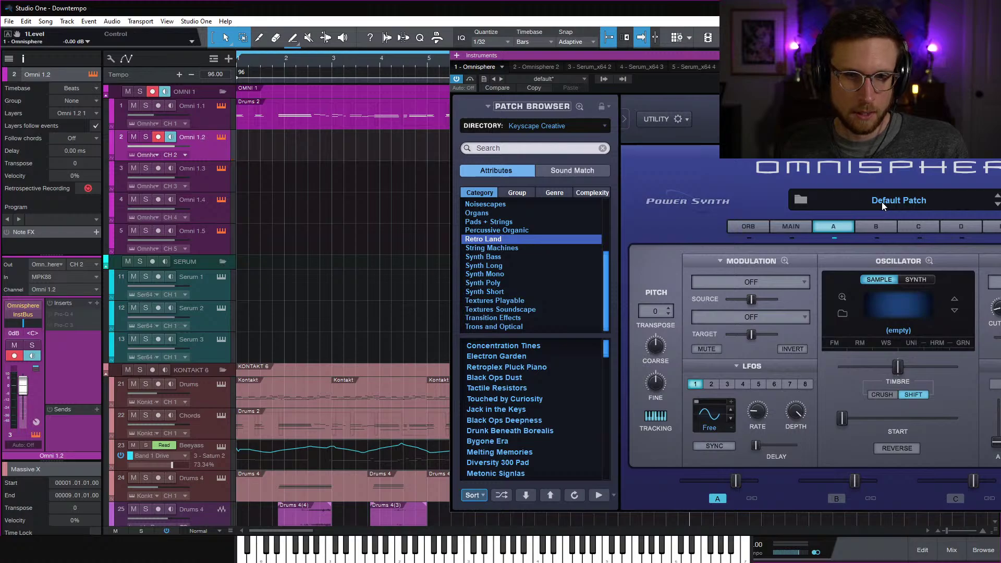
Open Omnisphere's full patch browser, set the directory to All Spectrasonics, and shuffle the Retro Land patch list
{"action": "left_click", "coordinate": [886, 200]}
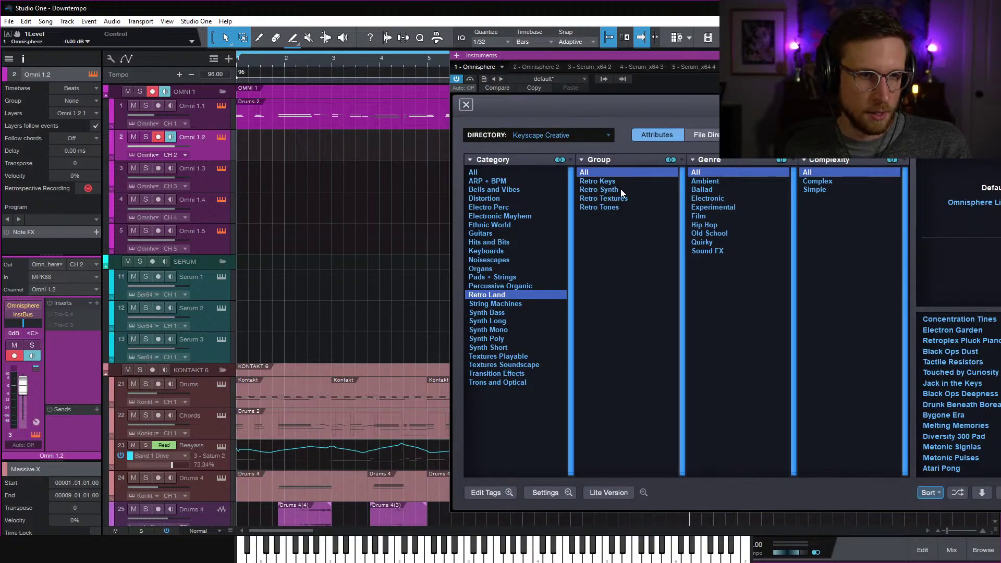
{"action": "left_click", "coordinate": [576, 139]}
{"action": "left_click", "coordinate": [576, 139]}
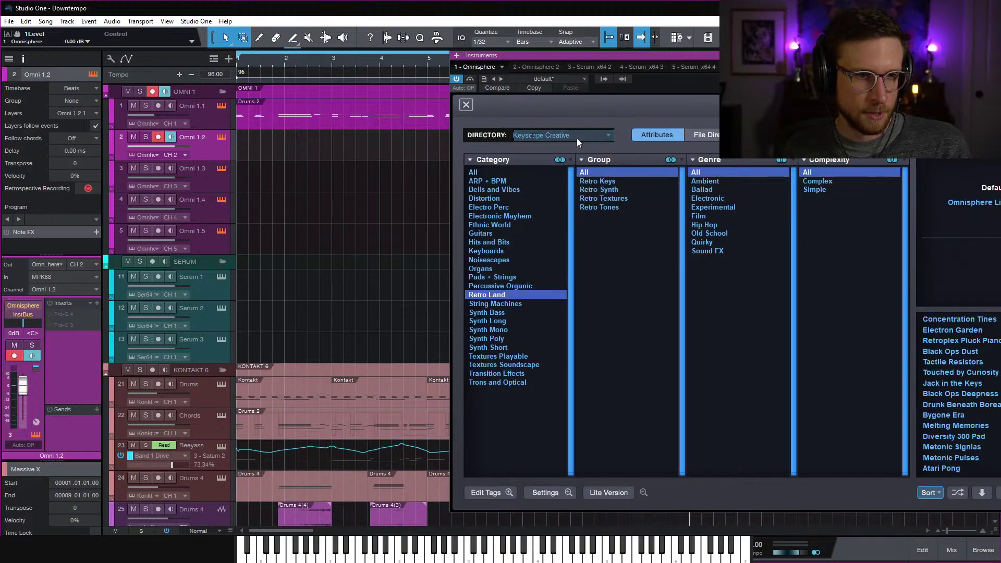
{"action": "left_click", "coordinate": [599, 138]}
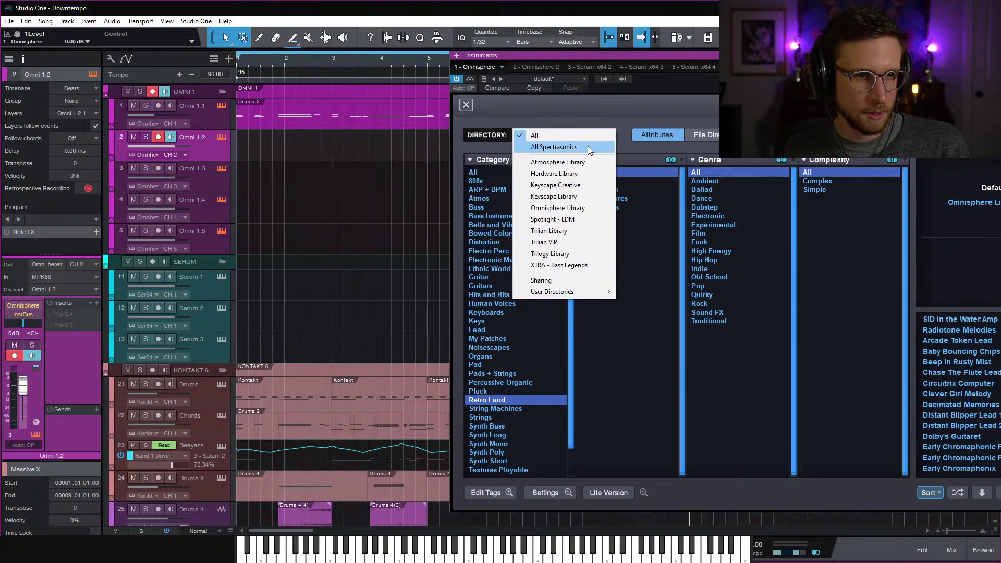
{"action": "left_click", "coordinate": [587, 147]}
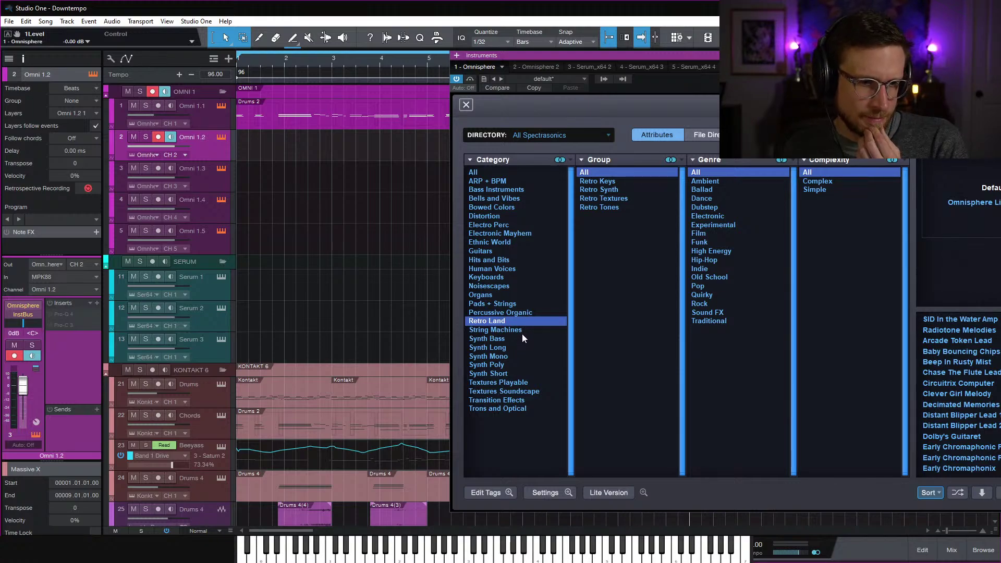
{"action": "left_click", "coordinate": [958, 493]}
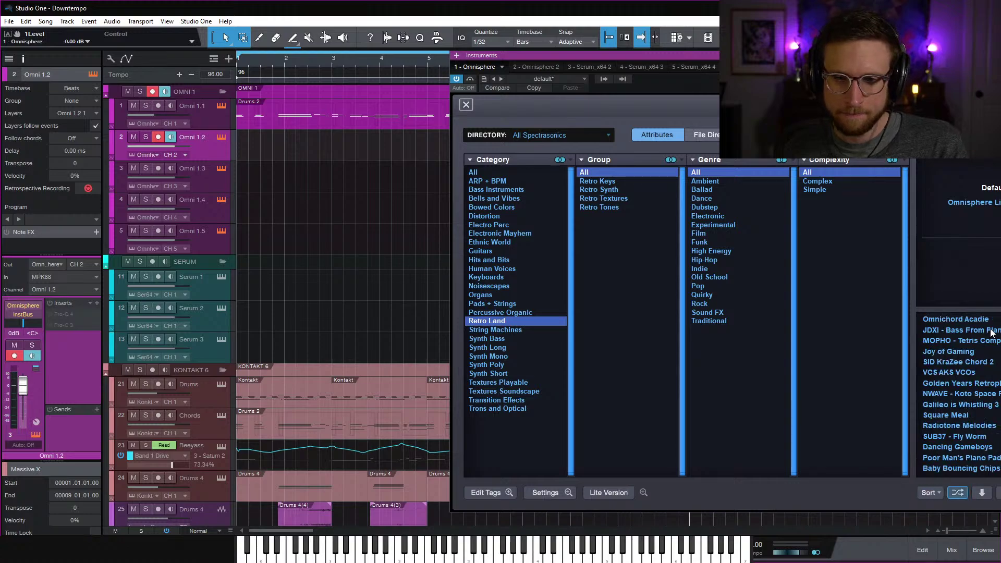
Audition SID KraZee Chord 2, Golden Years Retropluck and Galileo is Whistling 3, lowering the Omni 1.2 level to -9.5 dB
{"action": "left_click", "coordinate": [999, 361]}
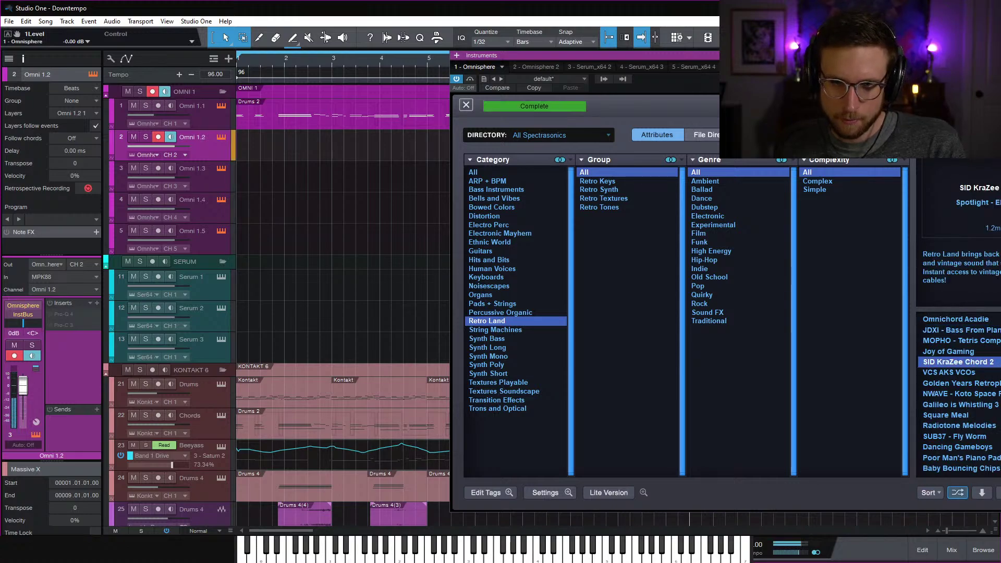
{"action": "left_click", "coordinate": [999, 386]}
{"action": "left_click", "coordinate": [998, 405]}
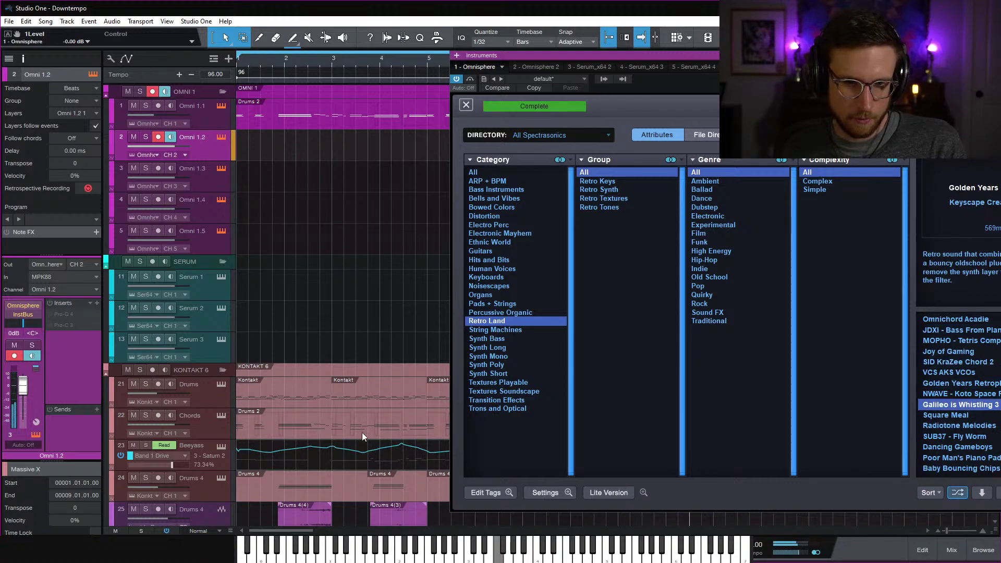
{"action": "left_click_drag", "start_coordinate": [23, 387], "coordinate": [23, 396]}
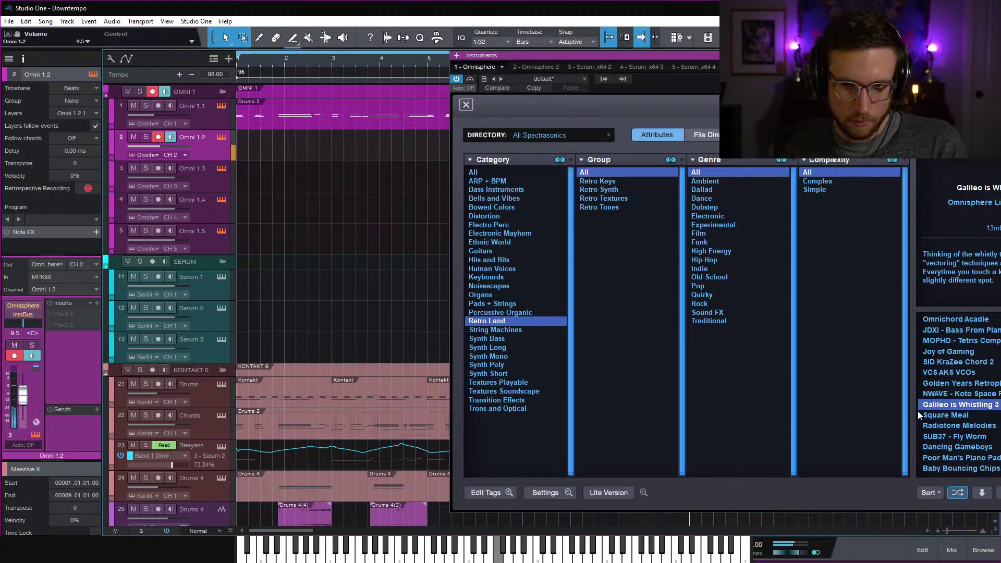
Try Square Meal and Radiotone Melodies, start the loop playing, and lower the Omni 1.2 level to -16.3 dB
{"action": "left_click", "coordinate": [999, 416]}
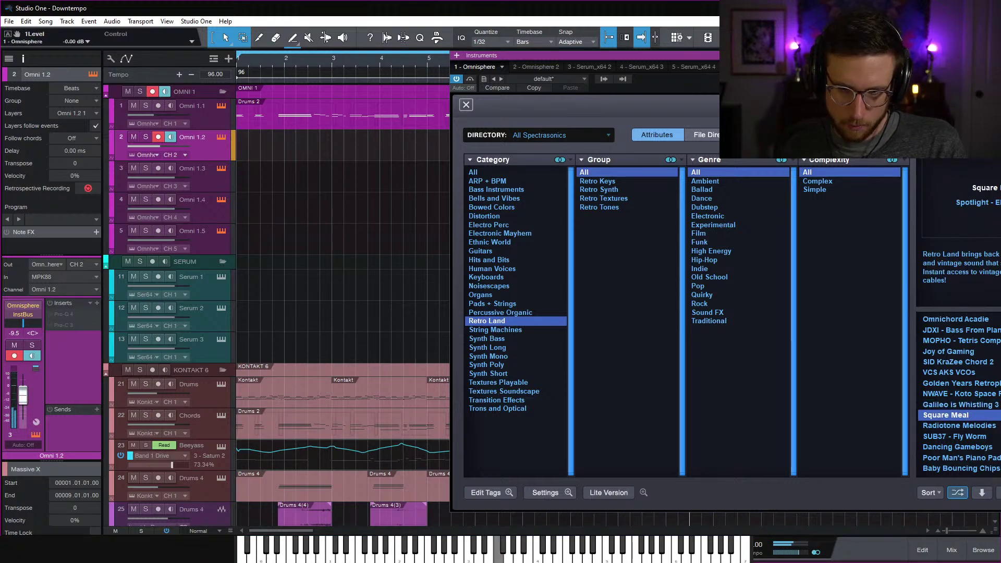
{"action": "left_click", "coordinate": [999, 426]}
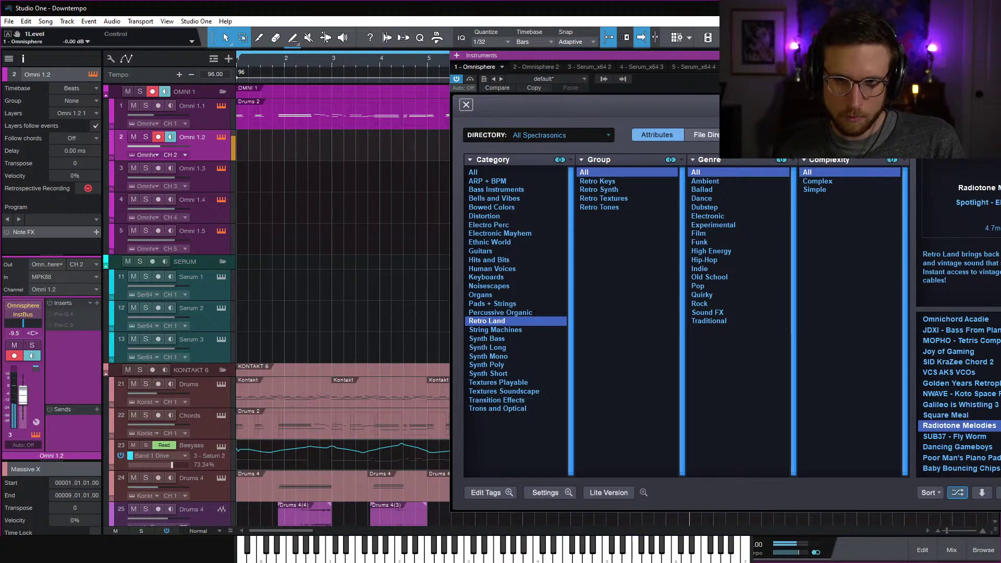
{"action": "key", "text": "space"}
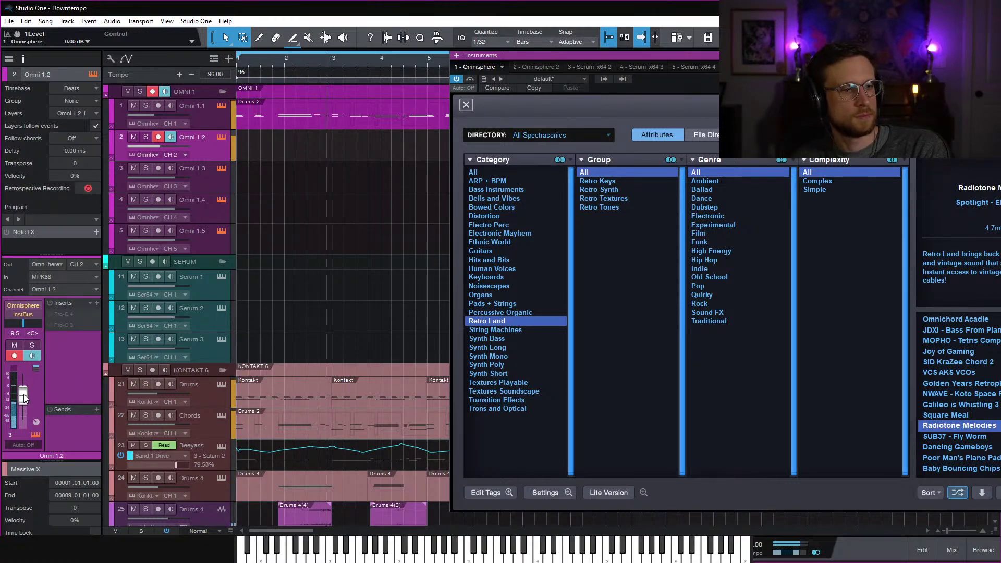
{"action": "left_click_drag", "start_coordinate": [24, 393], "coordinate": [26, 399]}
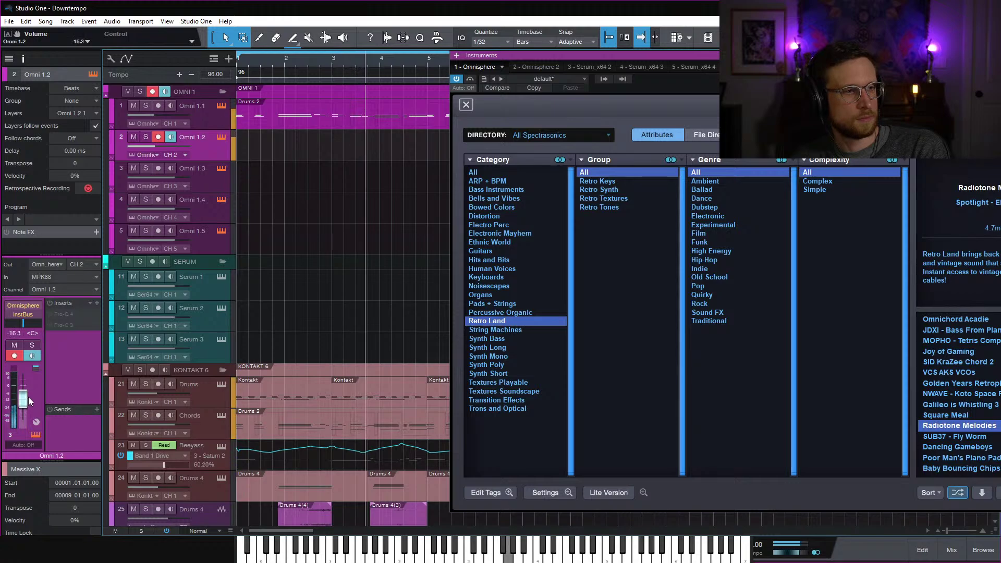
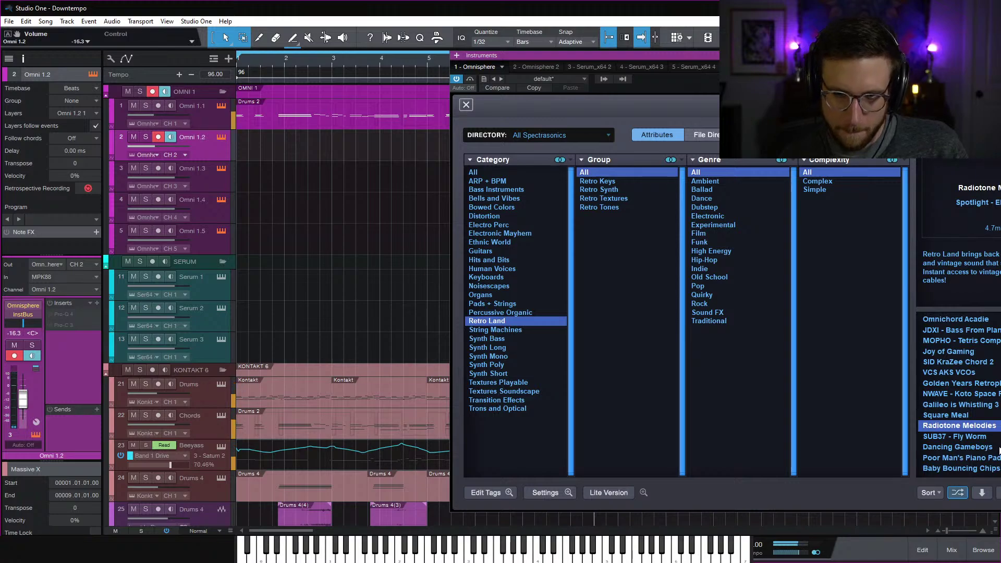
Audition Dancing Gameboys, load Poor Man's Piano Pad, and reposition the Omnisphere window so the whole patch browser is visible
{"action": "left_click", "coordinate": [997, 448]}
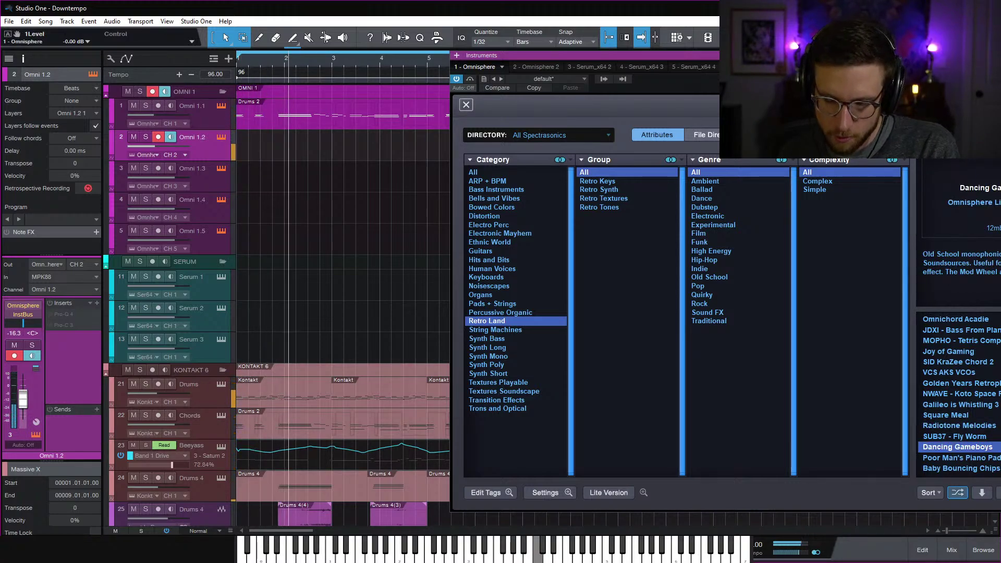
{"action": "key", "text": "Down"}
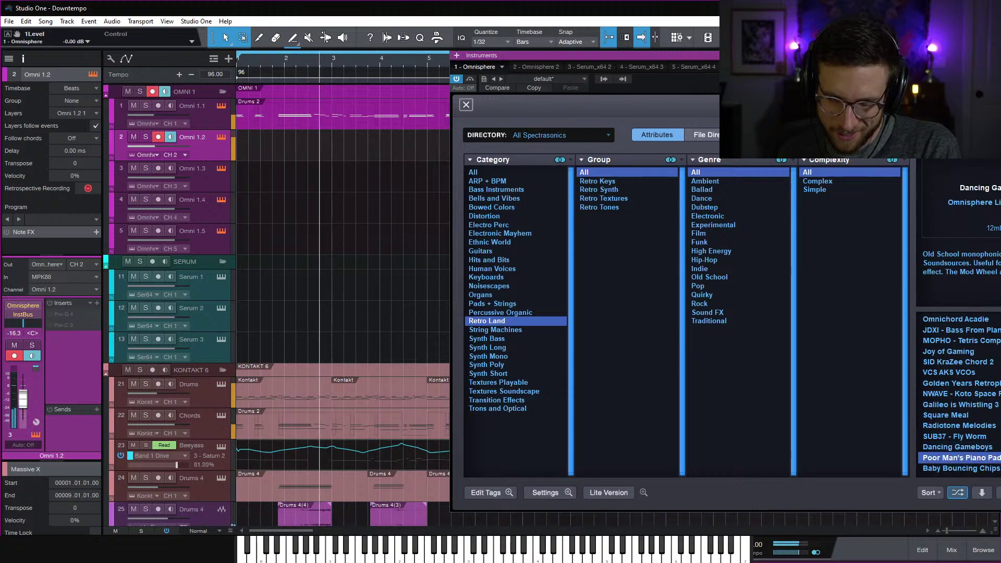
{"action": "left_click_drag", "start_coordinate": [917, 54], "coordinate": [676, 42]}
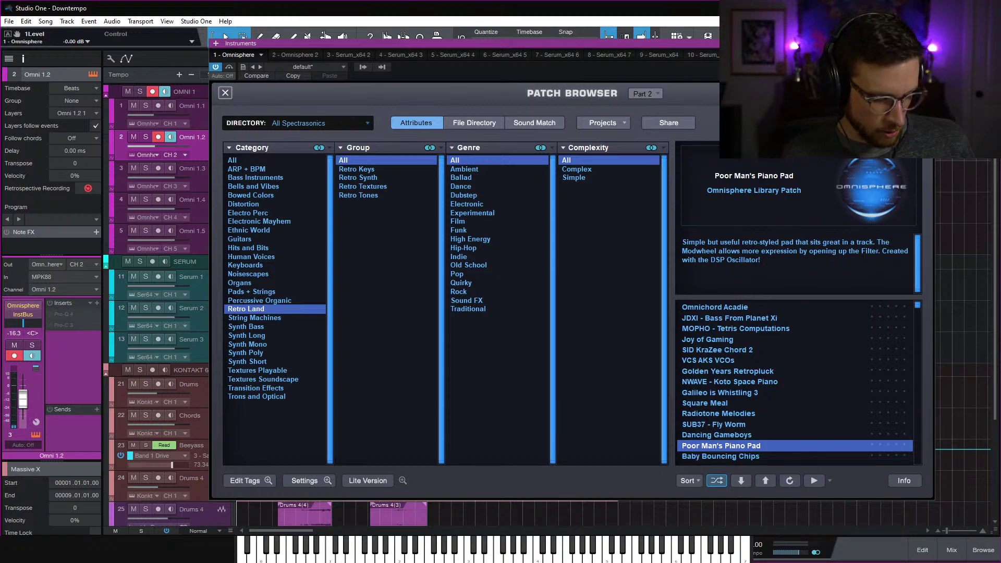
Set the audio device block size to 512 samples
{"action": "key", "text": "ctrl+comma"}
{"action": "left_click", "coordinate": [586, 232]}
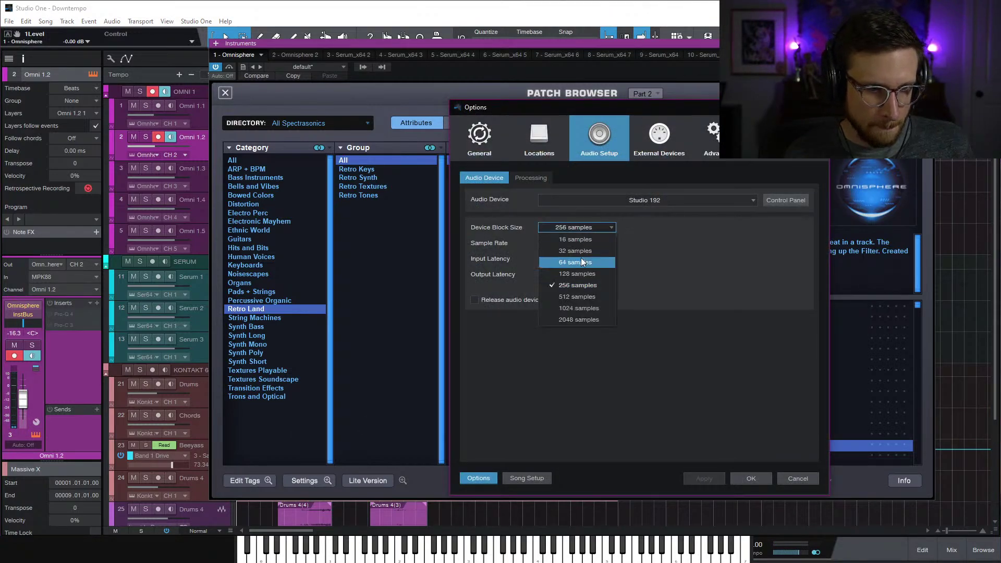
{"action": "left_click", "coordinate": [580, 258]}
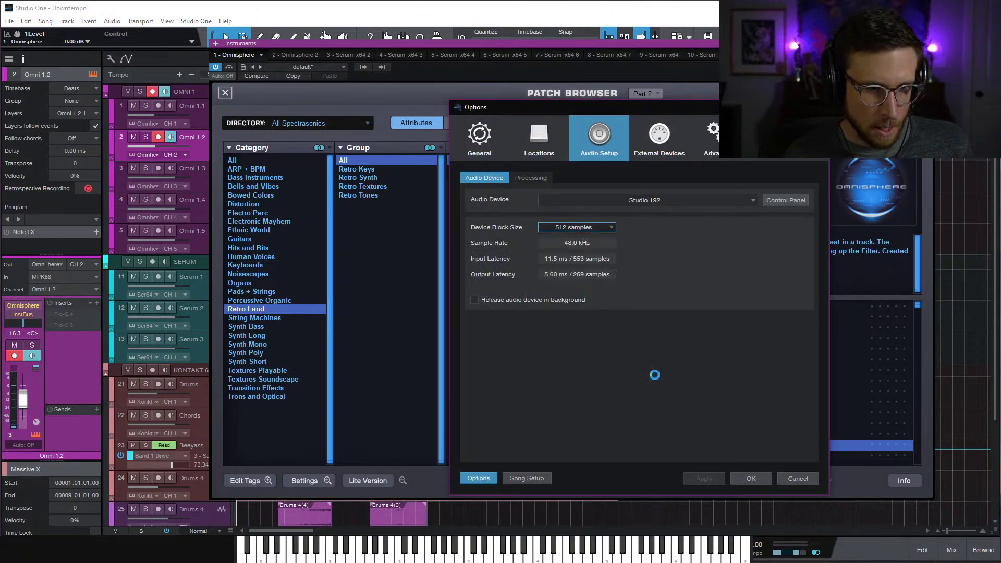
{"action": "left_click", "coordinate": [756, 479]}
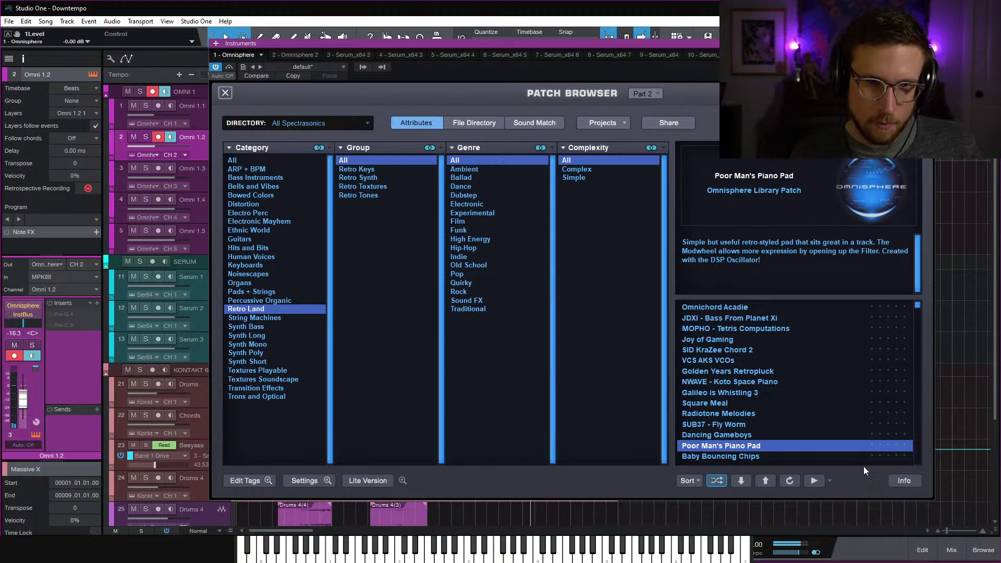
Reopen the Omnisphere patch browser on Omni 1.2 and audition Baby Bouncing Chips, Xpress Chords and Romeo Leslie
{"action": "left_click", "coordinate": [927, 44]}
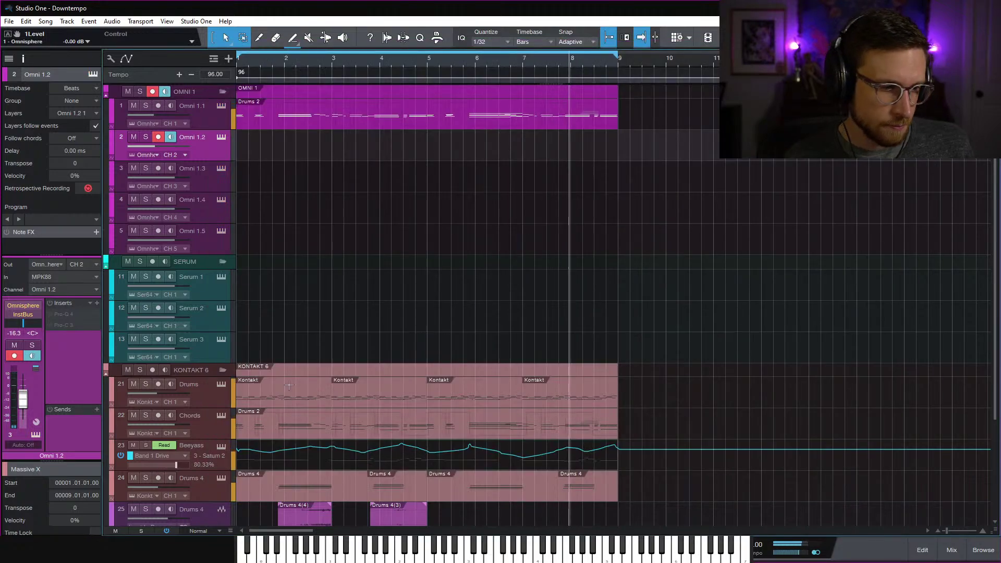
{"action": "left_click", "coordinate": [35, 435]}
{"action": "scroll", "coordinate": [745, 435], "scroll_direction": "down", "scroll_amount": 2}
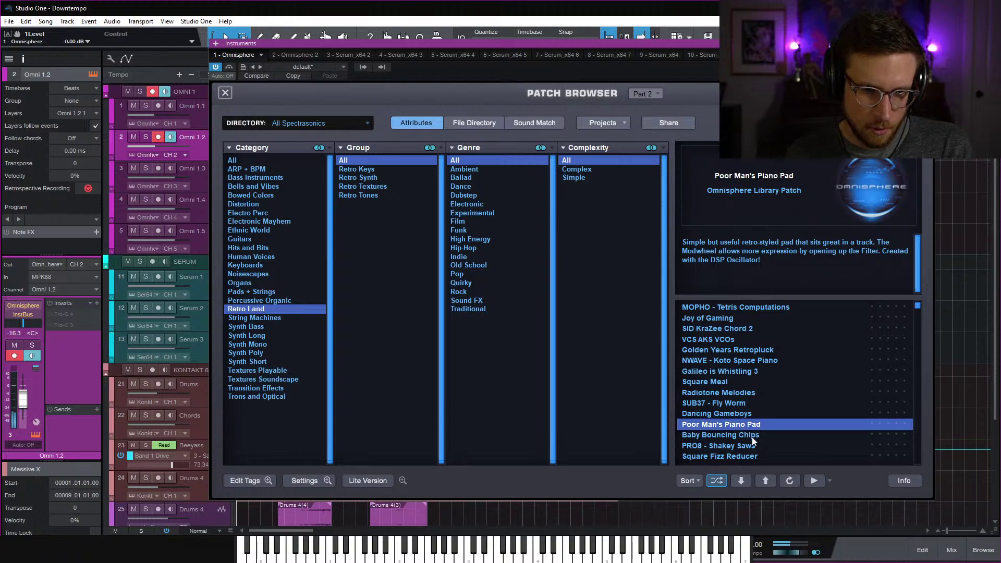
{"action": "left_click", "coordinate": [752, 436]}
{"action": "scroll", "coordinate": [754, 435], "scroll_direction": "down", "scroll_amount": 3}
{"action": "left_click", "coordinate": [755, 423]}
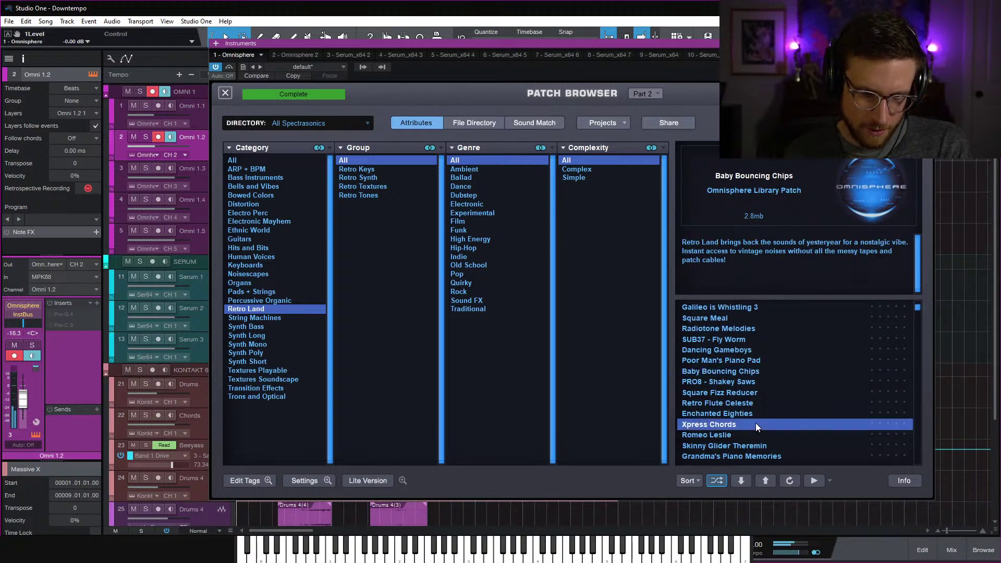
{"action": "left_click", "coordinate": [750, 435]}
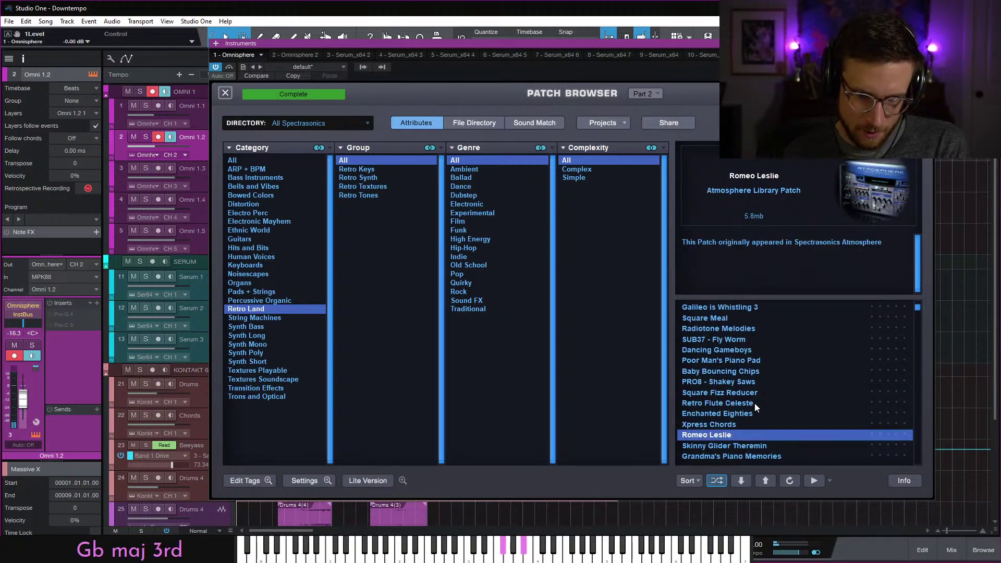
Audition Galileo is Whistling 1, Groovy Stylophone Lead and Enchanted Eighties, and load the Xpress Chords patch
{"action": "scroll", "coordinate": [755, 406], "scroll_direction": "down", "scroll_amount": 4}
{"action": "left_click", "coordinate": [759, 380]}
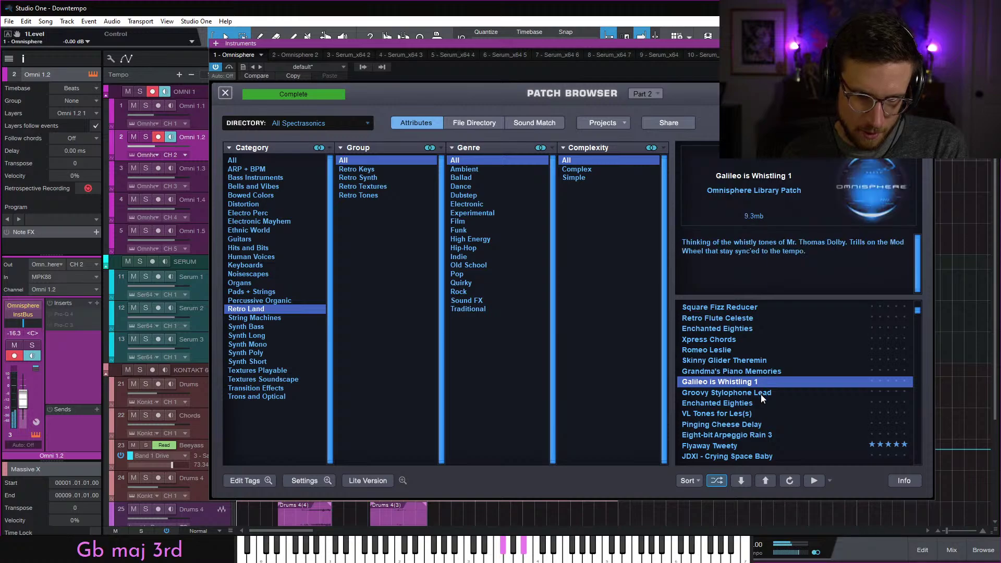
{"action": "left_click", "coordinate": [761, 394]}
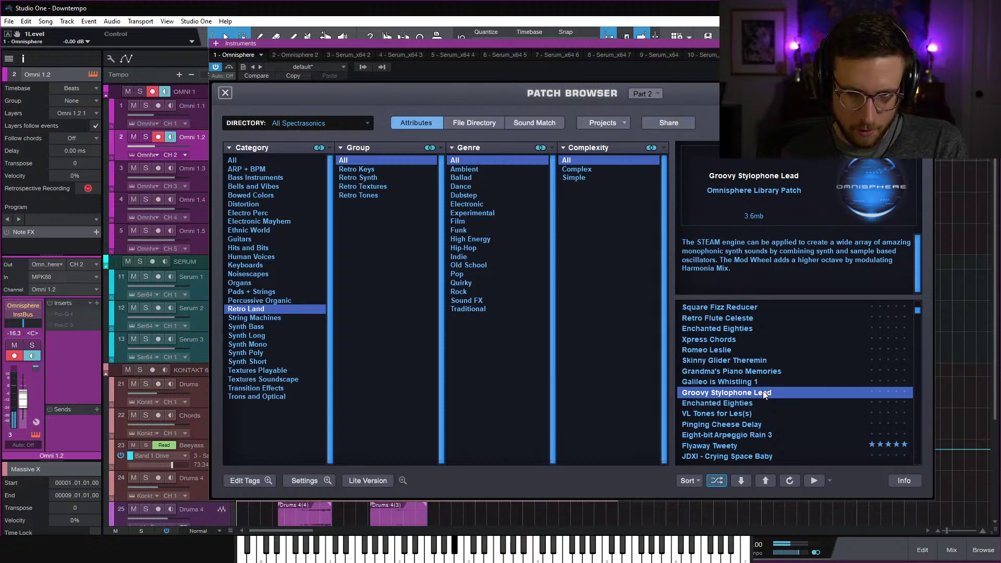
{"action": "left_click", "coordinate": [759, 400]}
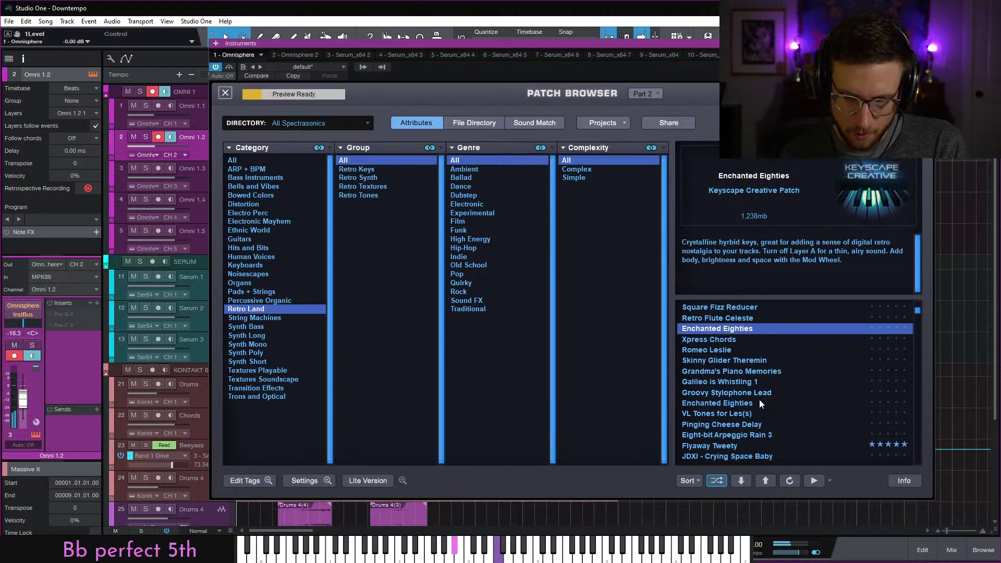
{"action": "left_click", "coordinate": [756, 339]}
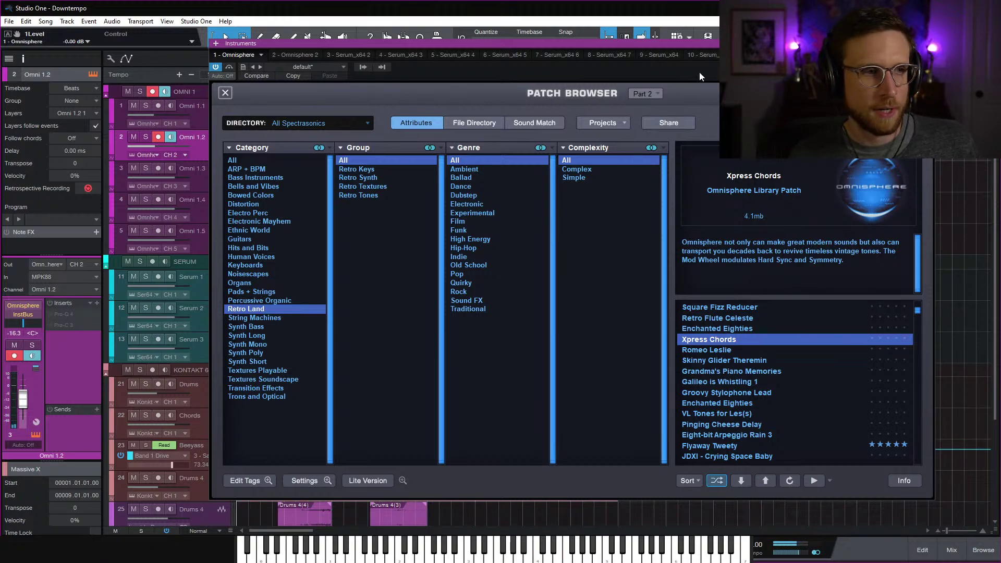
Close the Omnisphere window and run the loop to rehearse a part with the Xpress Chords patch
{"action": "key", "text": "Escape"}
{"action": "key", "text": "space"}
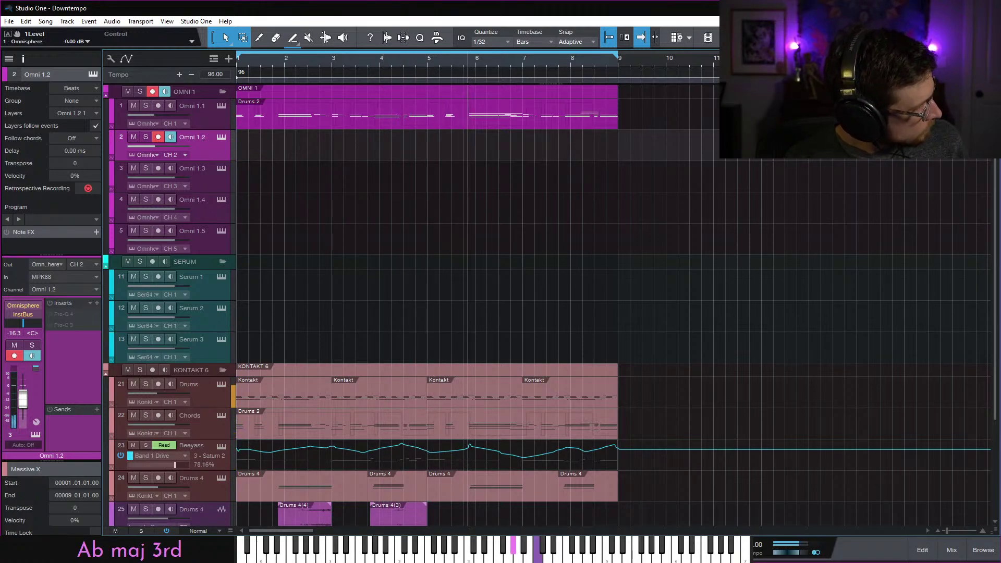
{"action": "key", "text": "space"}
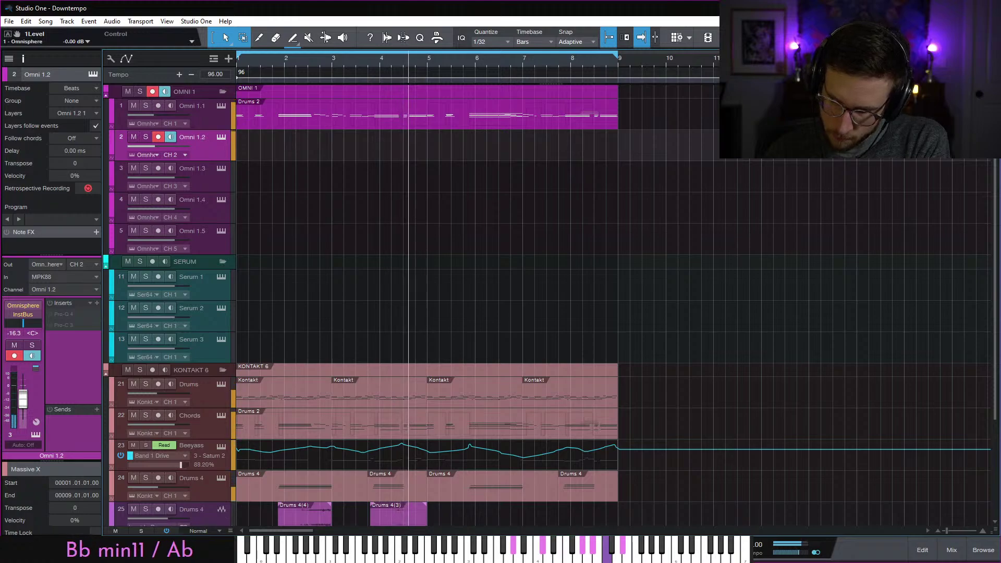
{"action": "left_click", "coordinate": [360, 60]}
{"action": "key", "text": "KP_Multiply"}
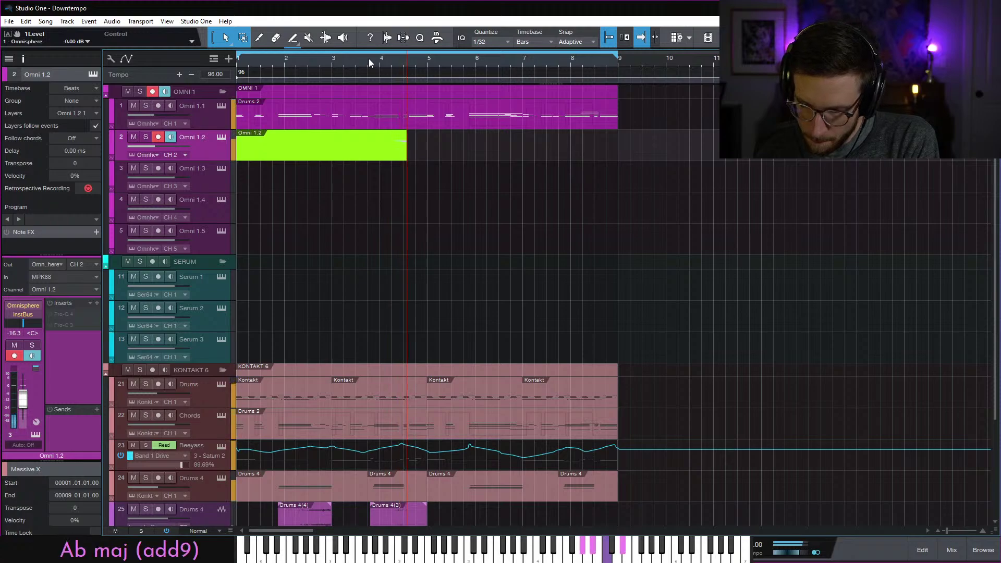
{"action": "key", "text": "space"}
{"action": "key", "text": "ctrl+z"}
Record a short descending phrase on the Omni 1.2 track within bar 4
{"action": "key", "text": "KP_Multiply"}
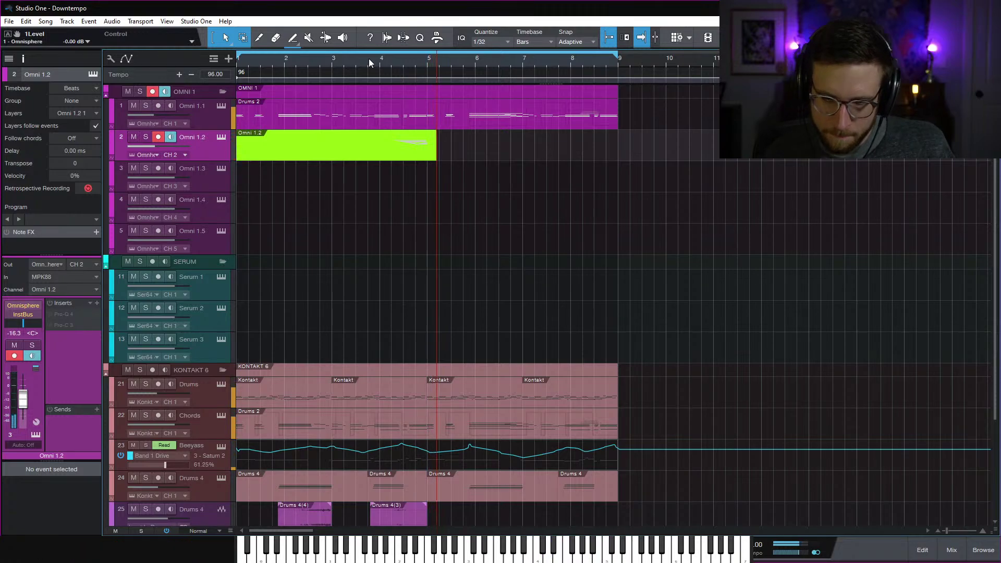
{"action": "key", "text": "space"}
{"action": "key", "text": "ctrl+z"}
{"action": "key", "text": "KP_Multiply"}
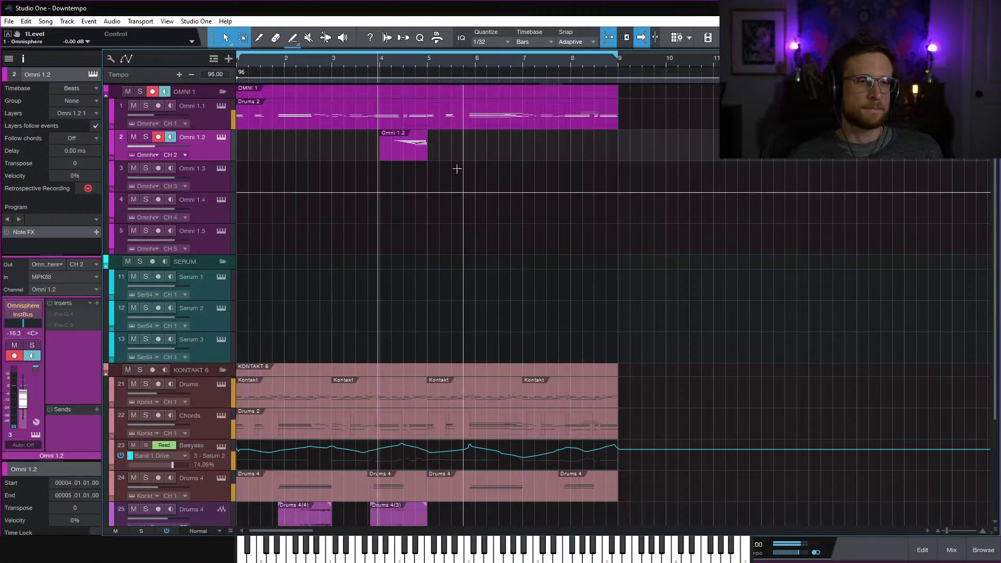
Open the recorded Omni 1.2 part for note editing, quantize all its notes to 1/16, and play it back
{"action": "double_click", "coordinate": [409, 156]}
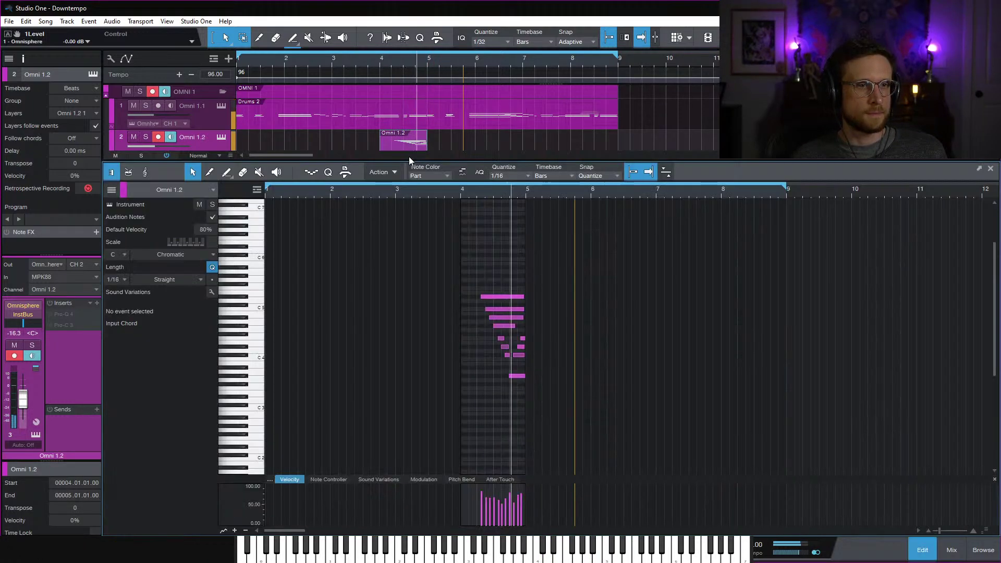
{"action": "left_click_drag", "start_coordinate": [473, 275], "coordinate": [566, 408]}
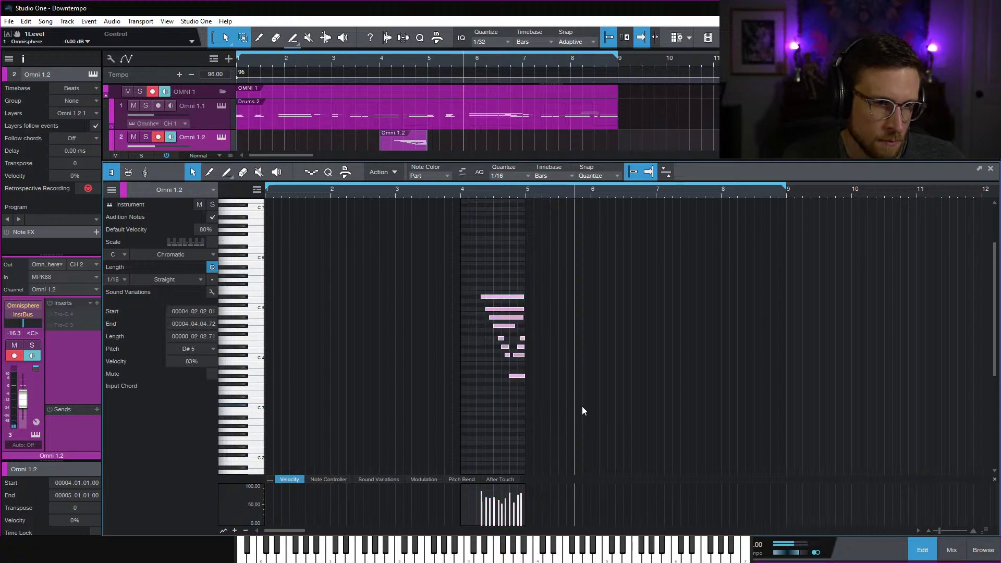
{"action": "left_click", "coordinate": [474, 193]}
{"action": "key", "text": "e"}
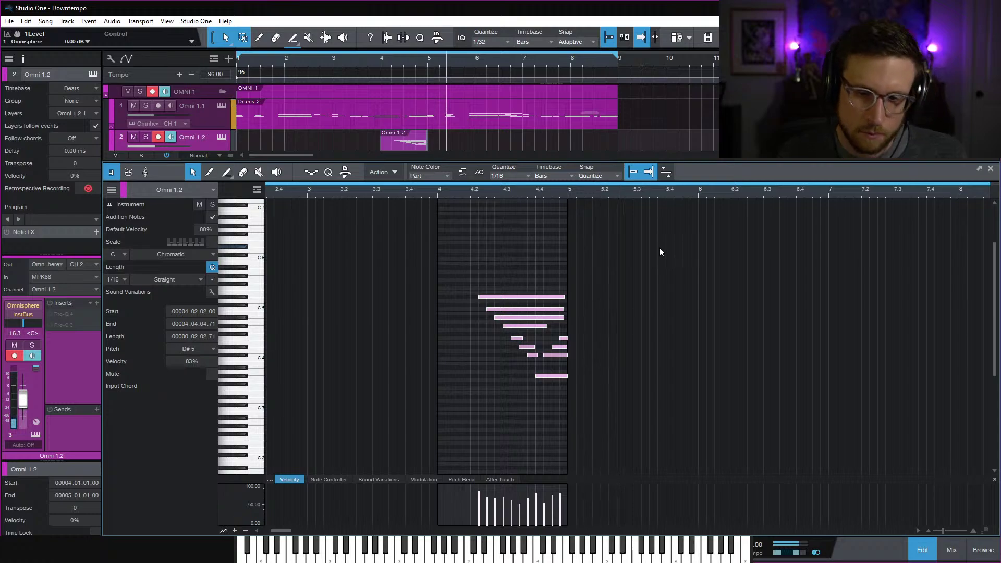
{"action": "key", "text": "space"}
{"action": "key", "text": "space"}
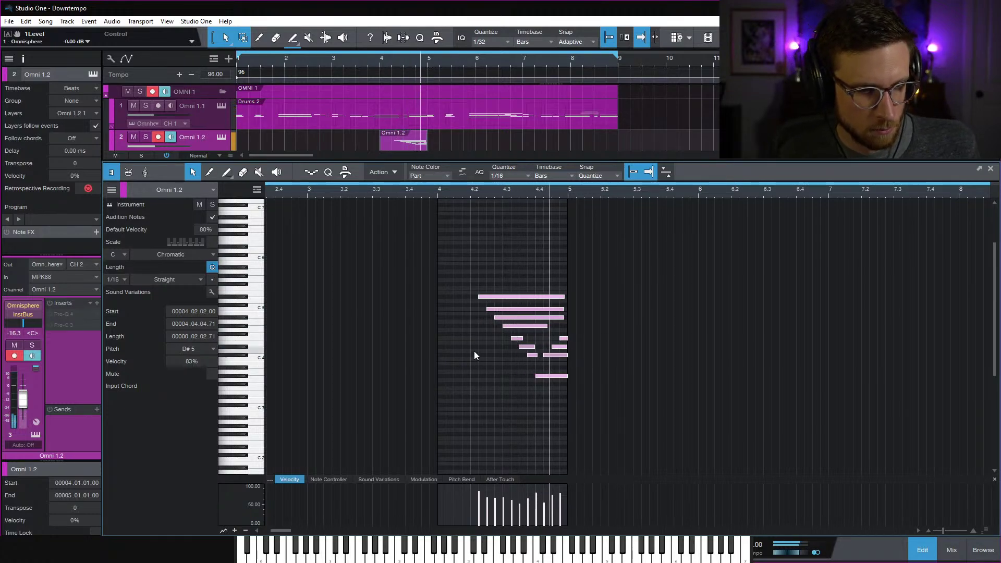
Extend the upper notes of the Omni 1.2 phrase to the start of bar 5 and close the note editor
{"action": "left_click", "coordinate": [473, 351]}
{"action": "left_click_drag", "start_coordinate": [527, 337], "coordinate": [568, 297]}
{"action": "left_click", "coordinate": [564, 318]}
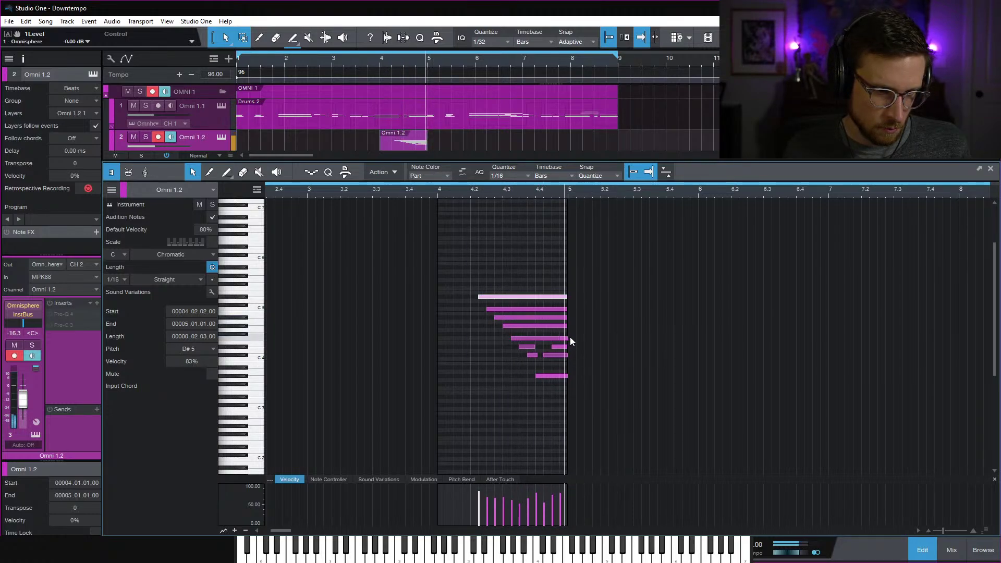
{"action": "key", "text": "F2"}
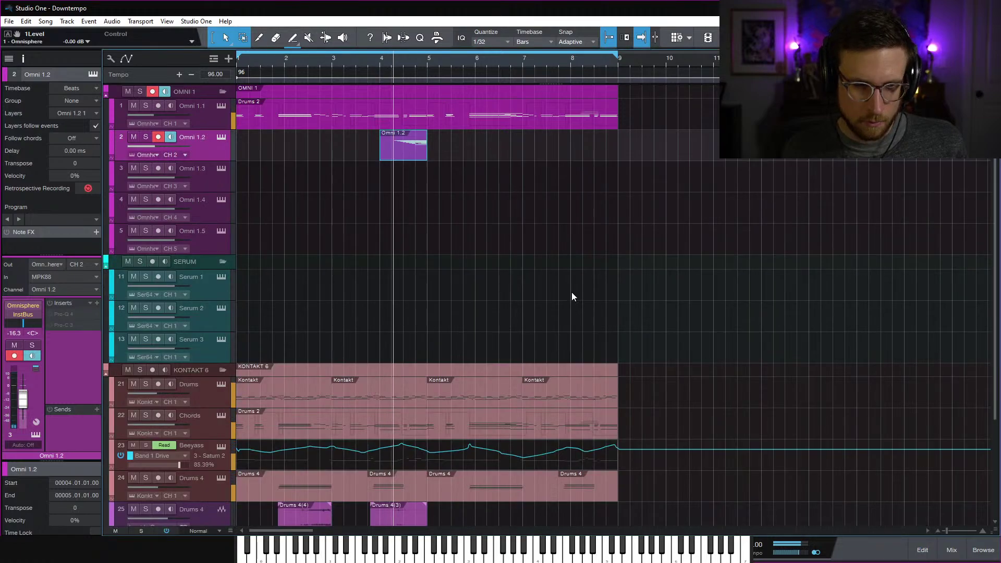
Draw pan automation on Omni 1.2 across the bar 4 phrase, moving from L75 to the right and back to L63
{"action": "key", "text": "space"}
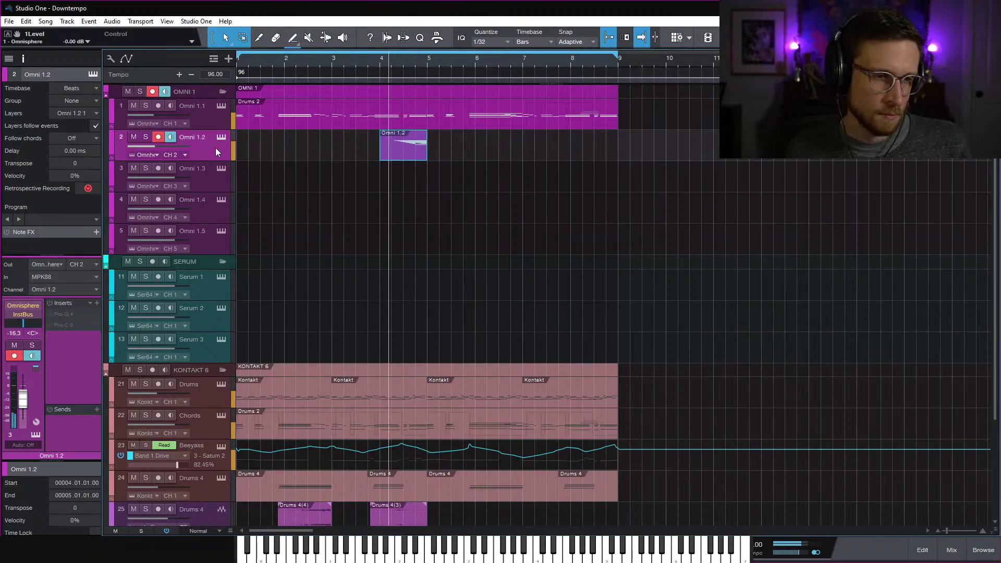
{"action": "right_click", "coordinate": [27, 326]}
{"action": "left_click", "coordinate": [74, 361]}
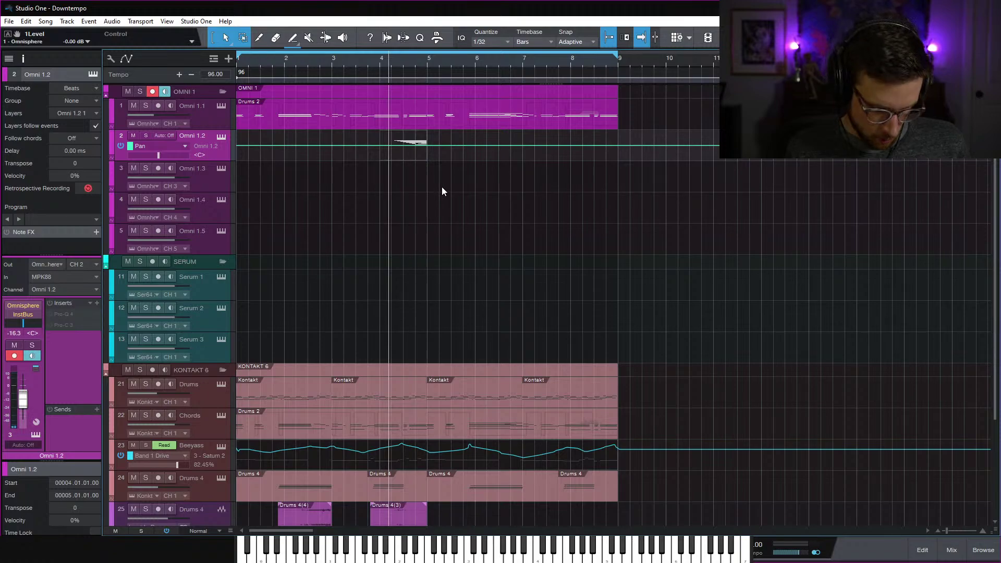
{"action": "key", "text": "e"}
{"action": "key", "text": "e"}
{"action": "left_click_drag", "start_coordinate": [412, 147], "coordinate": [412, 136]}
{"action": "mouse_move", "coordinate": [493, 139]}
{"action": "left_mouse_down"}
{"action": "mouse_move", "coordinate": [486, 158]}
{"action": "mouse_move", "coordinate": [529, 160]}
{"action": "mouse_move", "coordinate": [543, 140]}
{"action": "left_mouse_up"}
{"action": "key", "text": "space"}
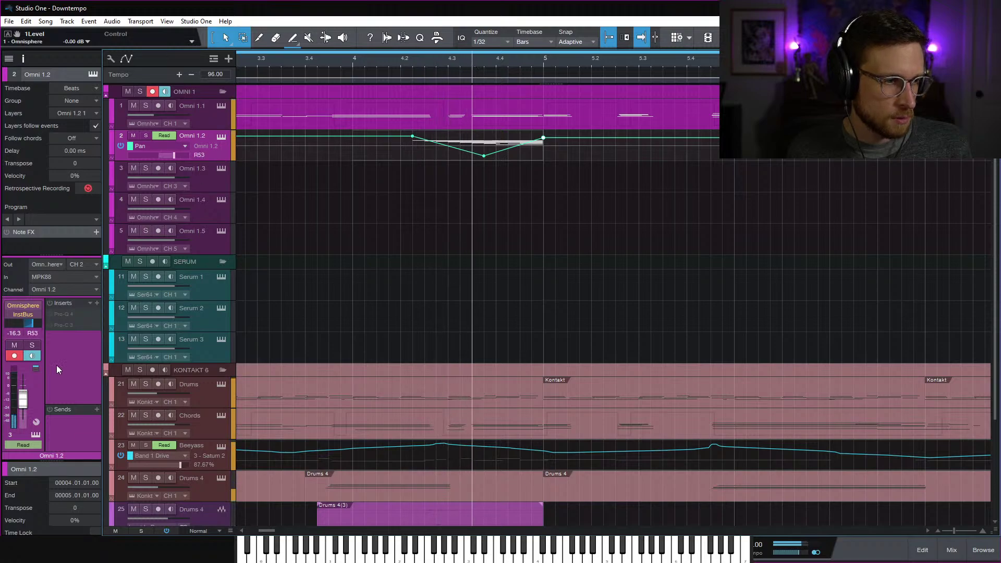
Set the Omni 1.2 level to -10.1 dB, and use its Pro-Q 4 insert to apply a low cut at about 666 Hz
{"action": "left_click_drag", "start_coordinate": [24, 390], "coordinate": [24, 392]}
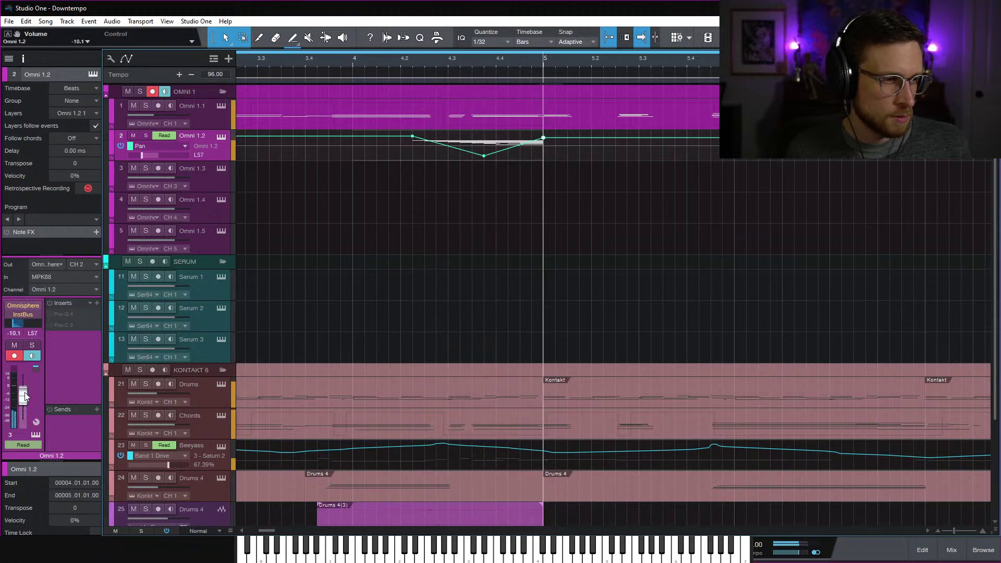
{"action": "right_click", "coordinate": [77, 312]}
{"action": "left_click", "coordinate": [93, 330]}
{"action": "left_click", "coordinate": [79, 314]}
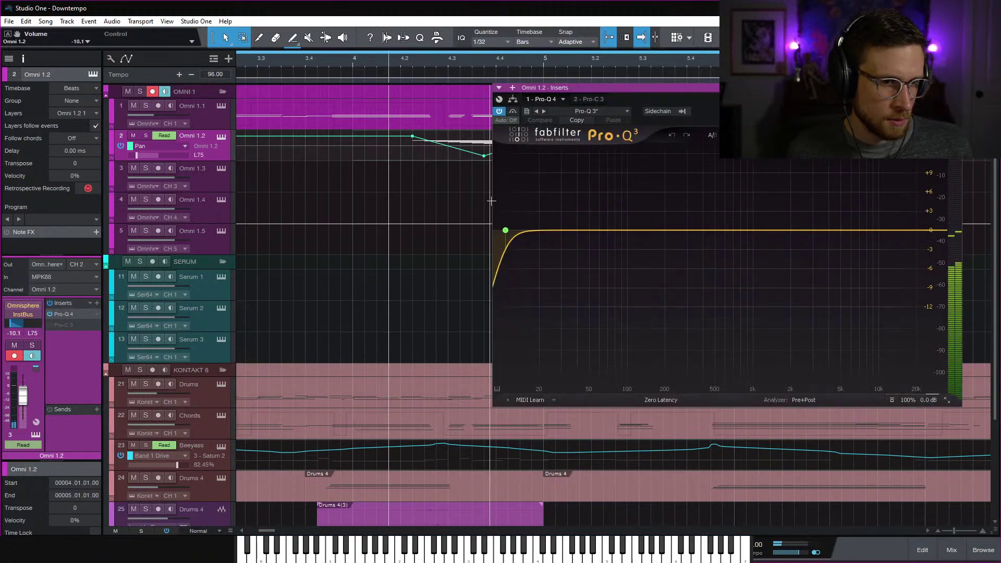
{"action": "left_click_drag", "start_coordinate": [506, 230], "coordinate": [730, 257]}
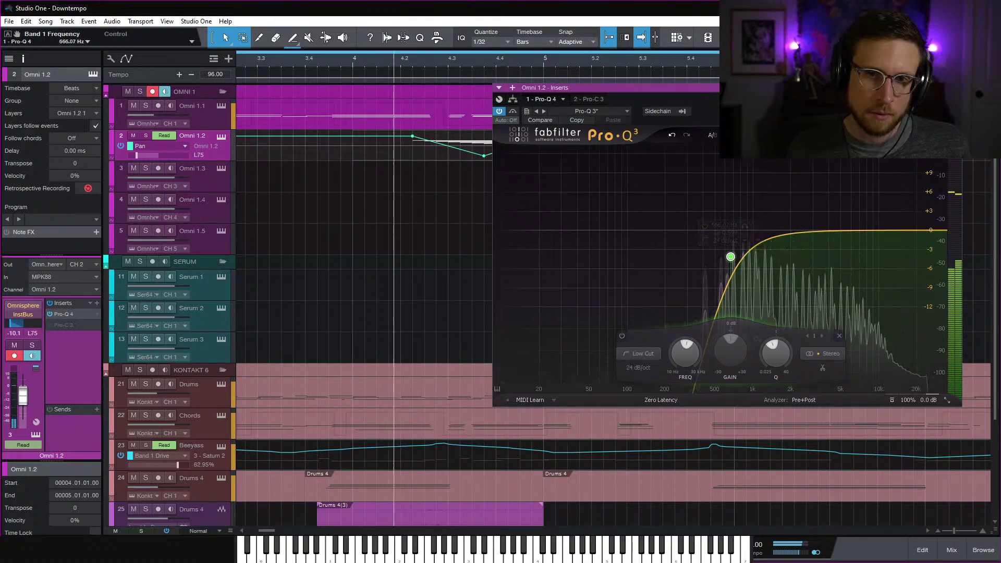
{"action": "left_click", "coordinate": [955, 88]}
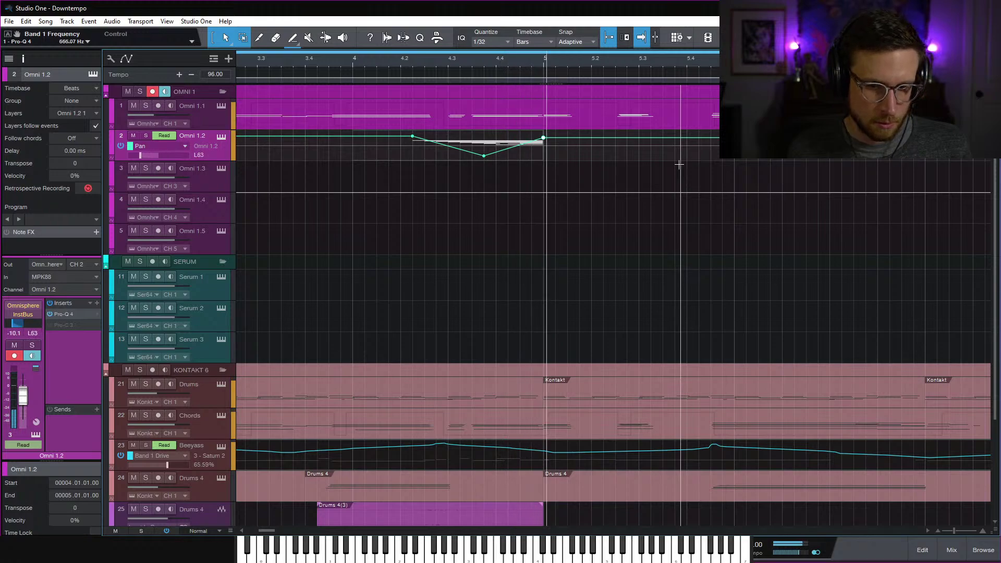
Add a Verb1 send at -0.1 dB to Omni 1.2 and hide the automation envelopes
{"action": "left_click", "coordinate": [97, 409]}
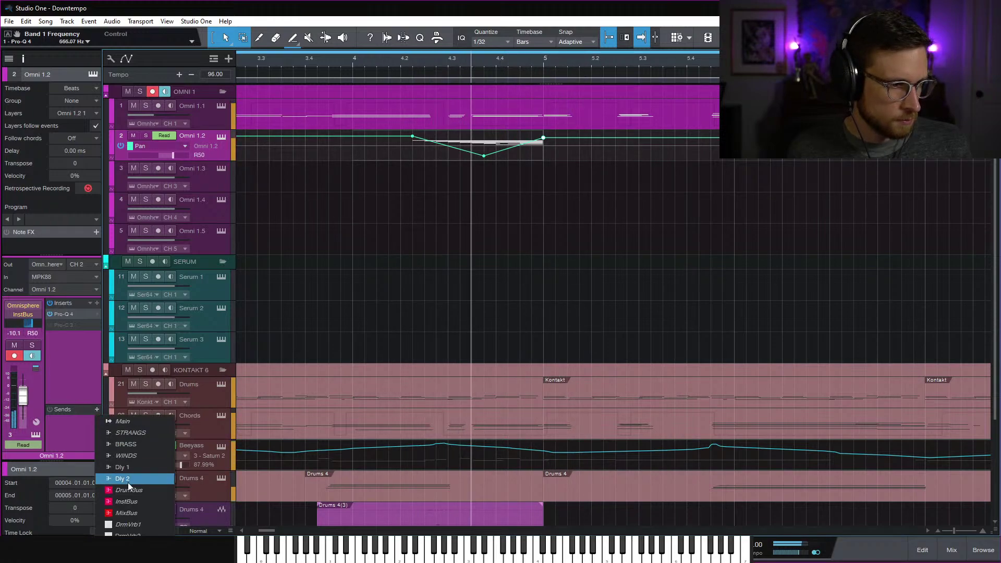
{"action": "left_click", "coordinate": [131, 486]}
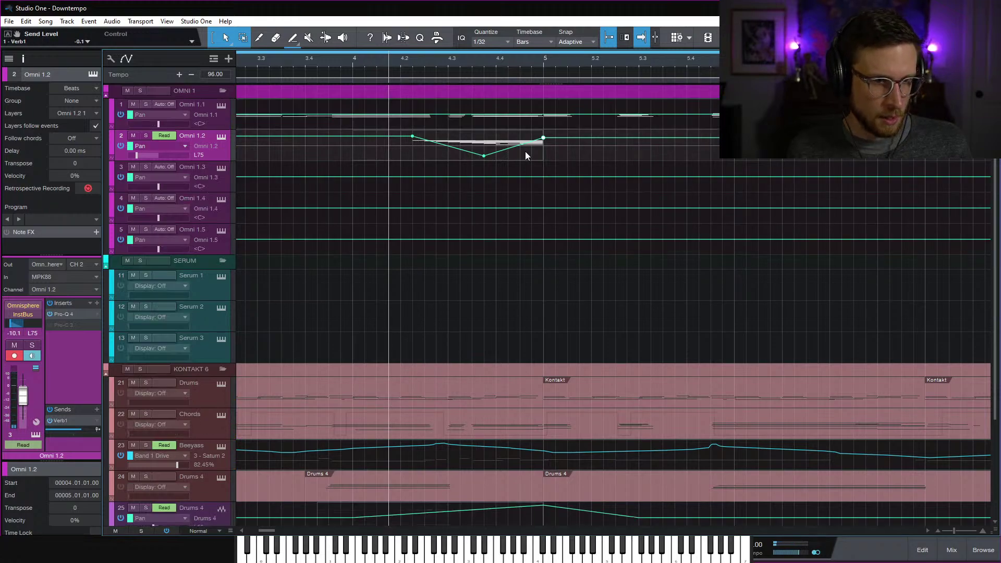
{"action": "key", "text": "a"}
Bounce the bar 4 Omni 1.2 part to a new audio track and play the loop to check it
{"action": "left_click", "coordinate": [474, 155]}
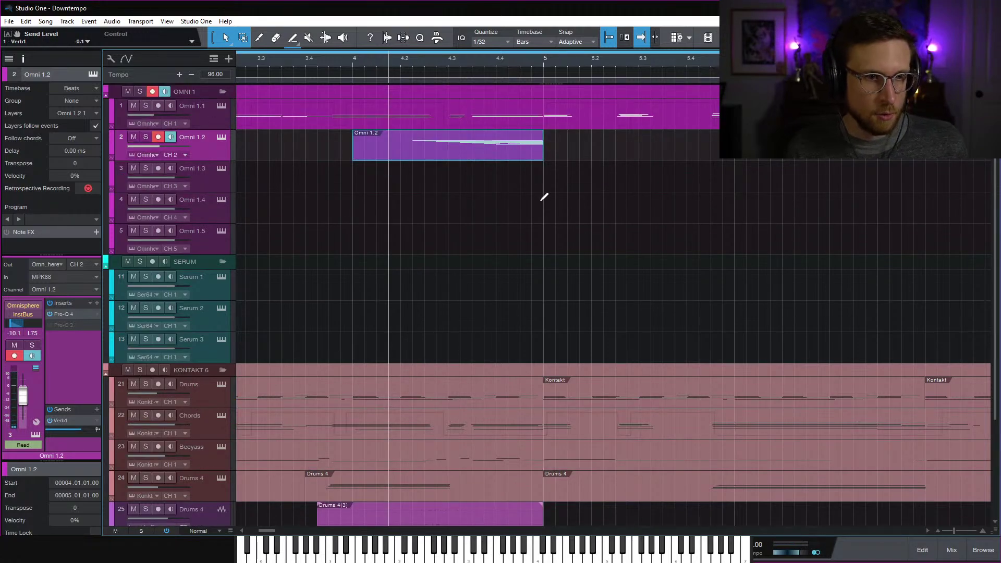
{"action": "key", "text": "ctrl+b"}
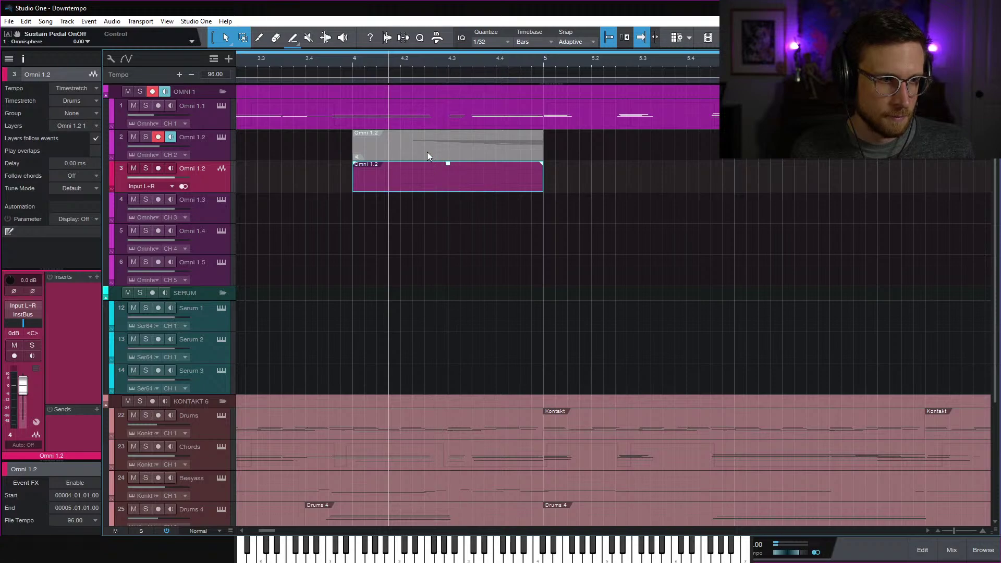
{"action": "left_click", "coordinate": [427, 149]}
{"action": "key", "text": "space"}
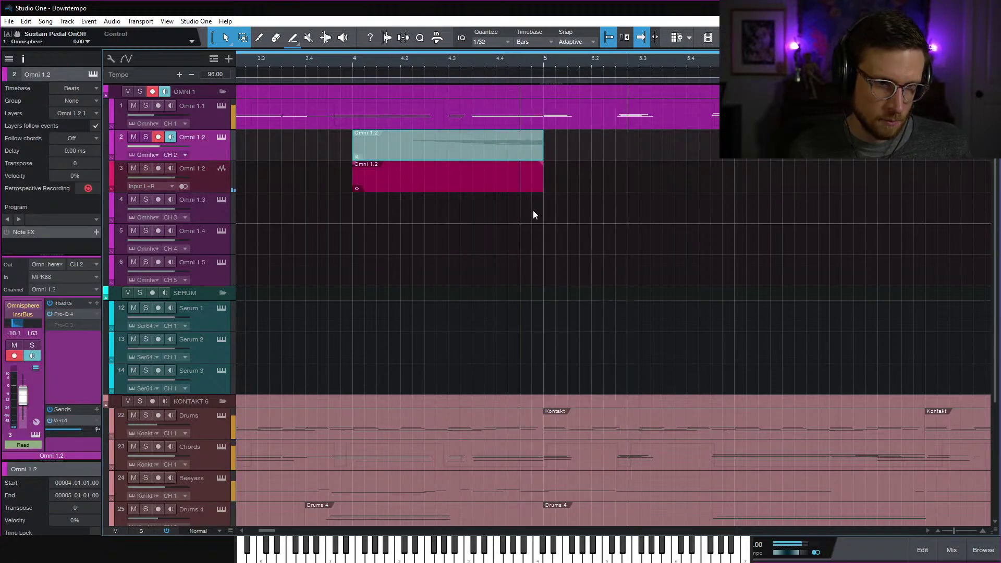
{"action": "left_click", "coordinate": [557, 217]}
{"action": "key", "text": "w"}
{"action": "key", "text": "w"}
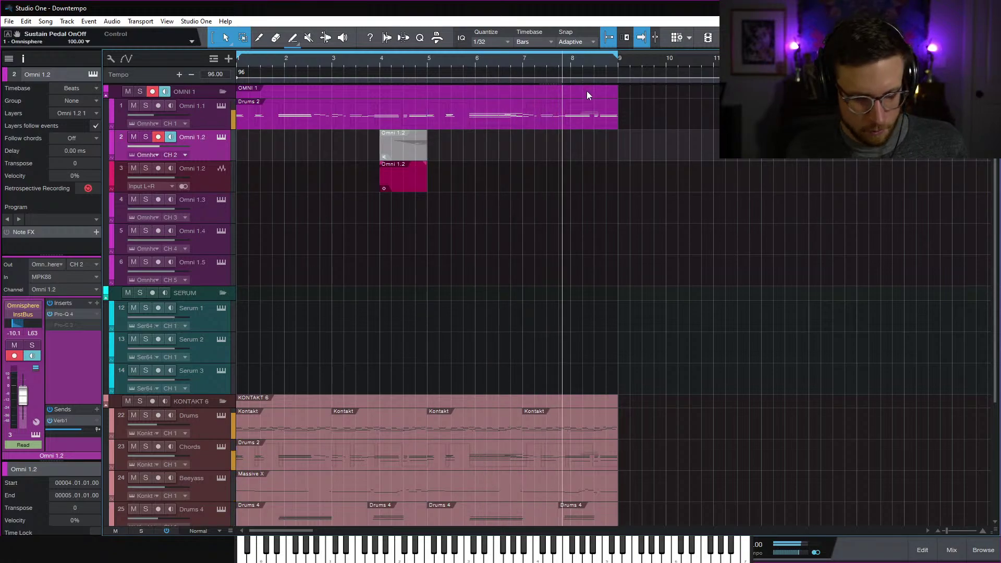
Save the song and add a Pro-C 2 compressor to the Kt. st.2 drum channel
{"action": "key", "text": "ctrl+s"}
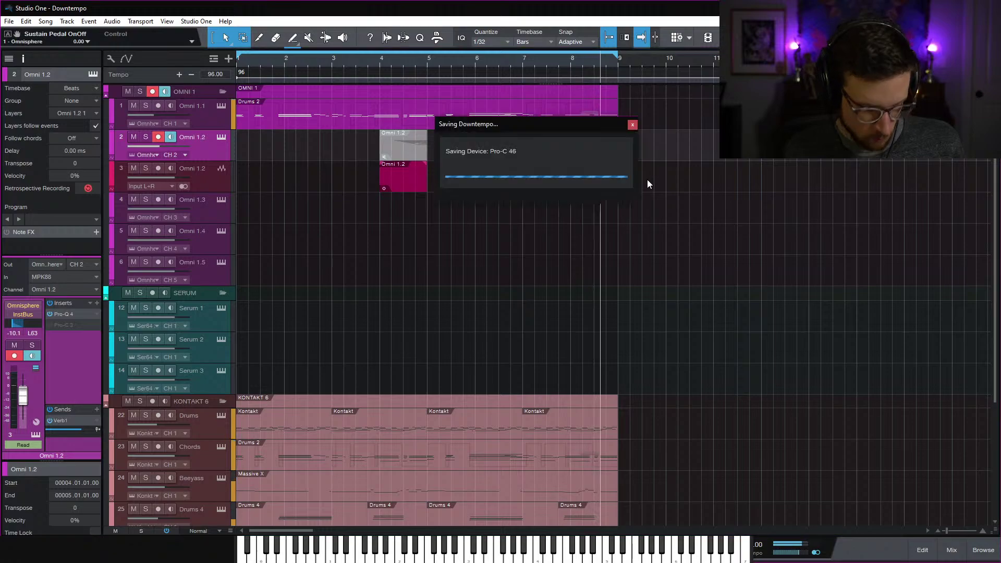
{"action": "scroll", "coordinate": [662, 365], "scroll_direction": "down", "scroll_amount": 5}
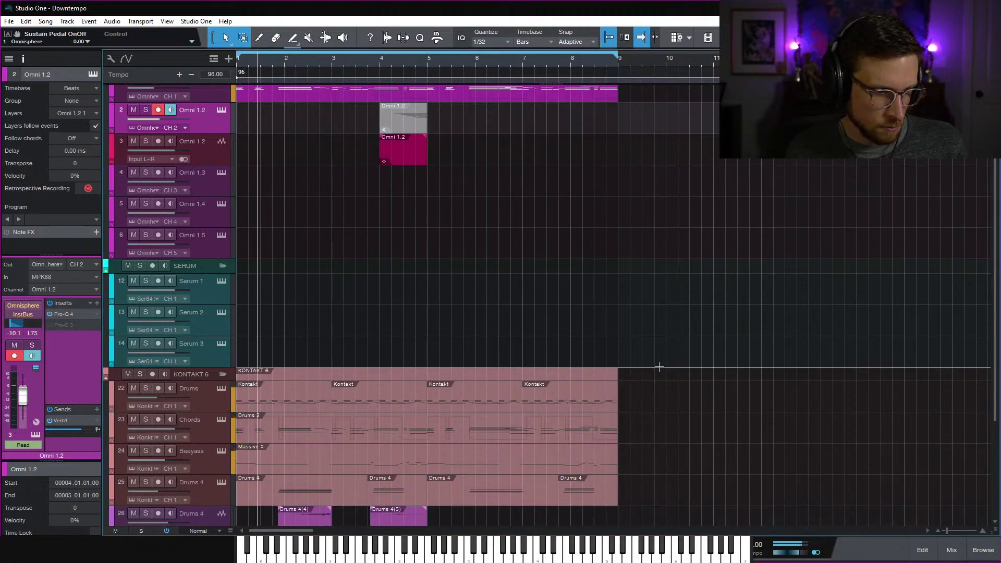
{"action": "scroll", "coordinate": [662, 362], "scroll_direction": "down", "scroll_amount": 1}
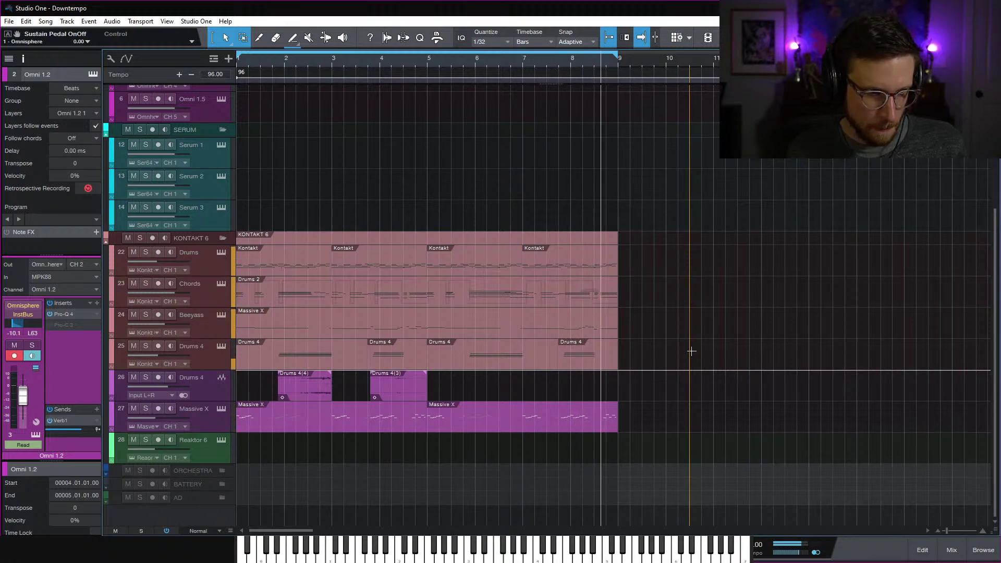
{"action": "left_click", "coordinate": [951, 549]}
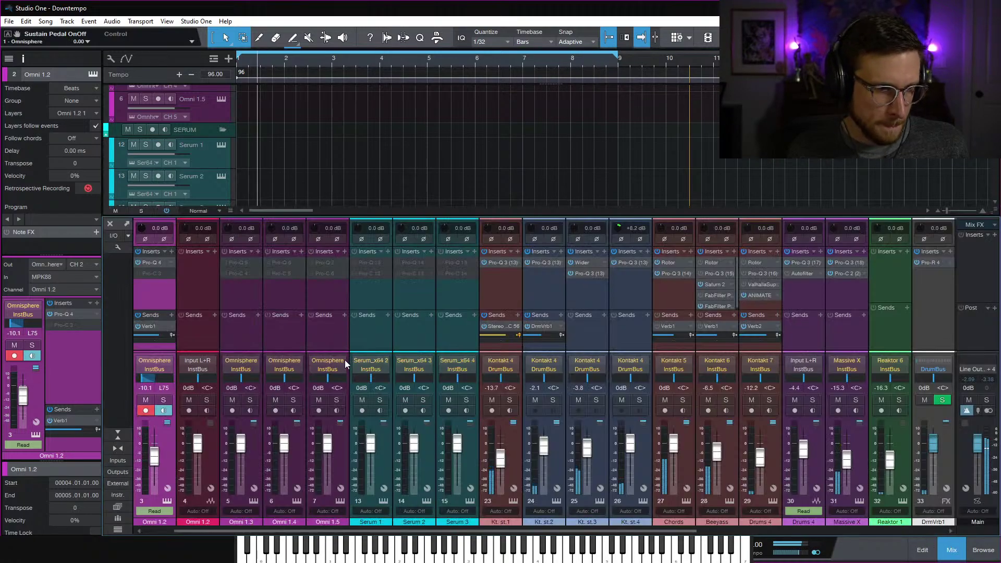
{"action": "left_click", "coordinate": [543, 296]}
{"action": "left_click", "coordinate": [559, 252]}
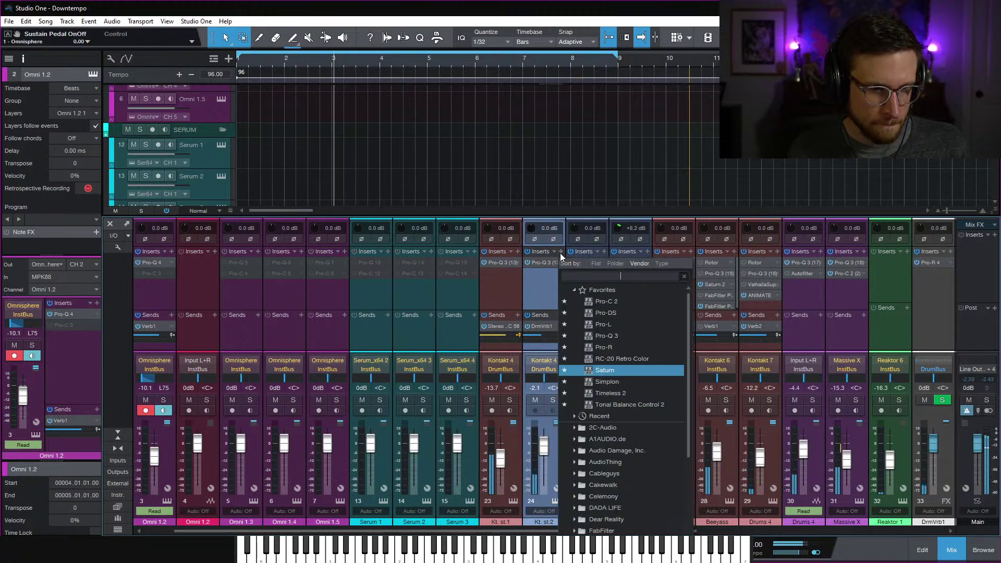
{"action": "left_click", "coordinate": [629, 302]}
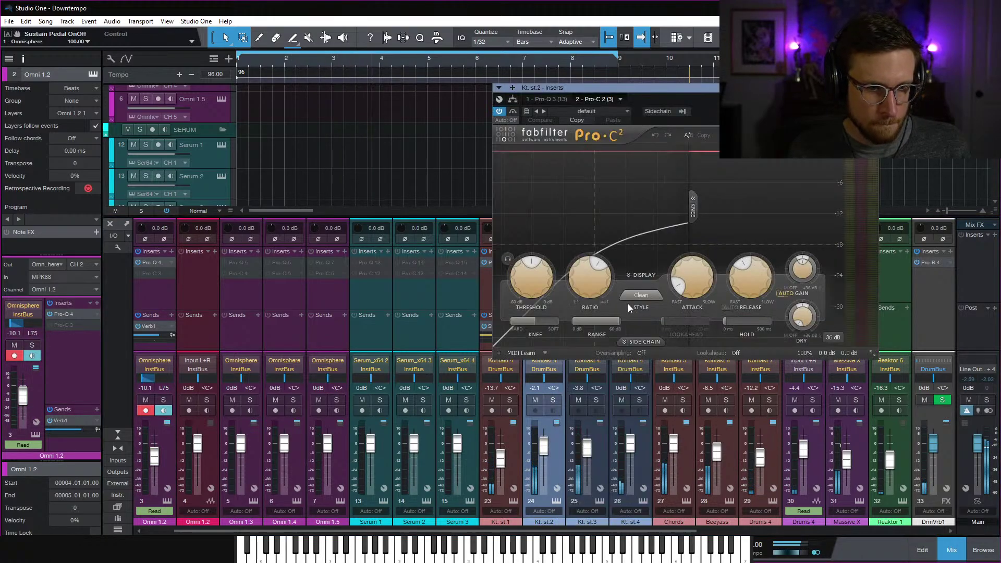
Set Kt. st.2's Pro-C 2 to ratio 8.32:1, threshold -28.40 dB and attack 58.86 ms, with auto gain off
{"action": "left_click_drag", "start_coordinate": [699, 281], "coordinate": [726, 236]}
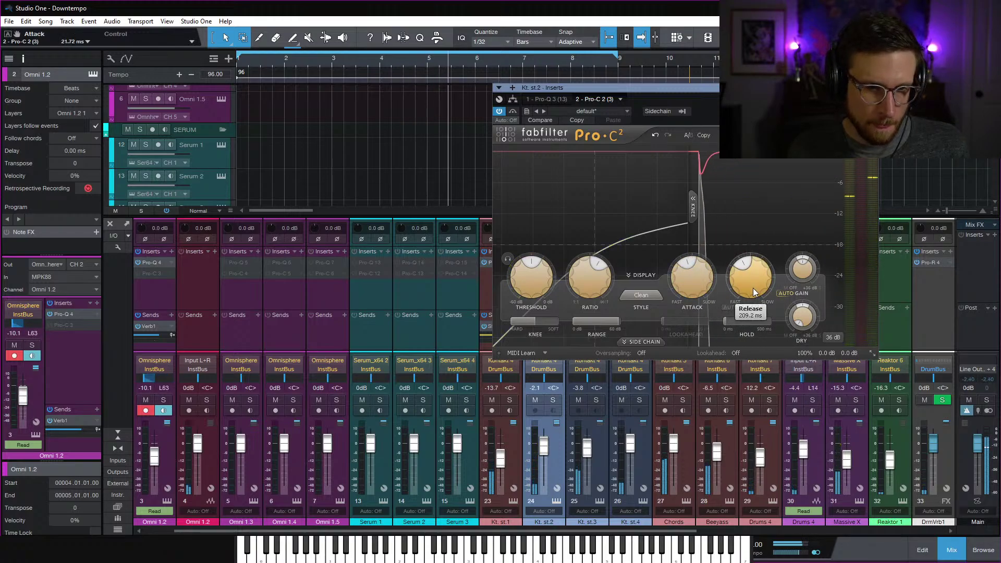
{"action": "left_click", "coordinate": [785, 293]}
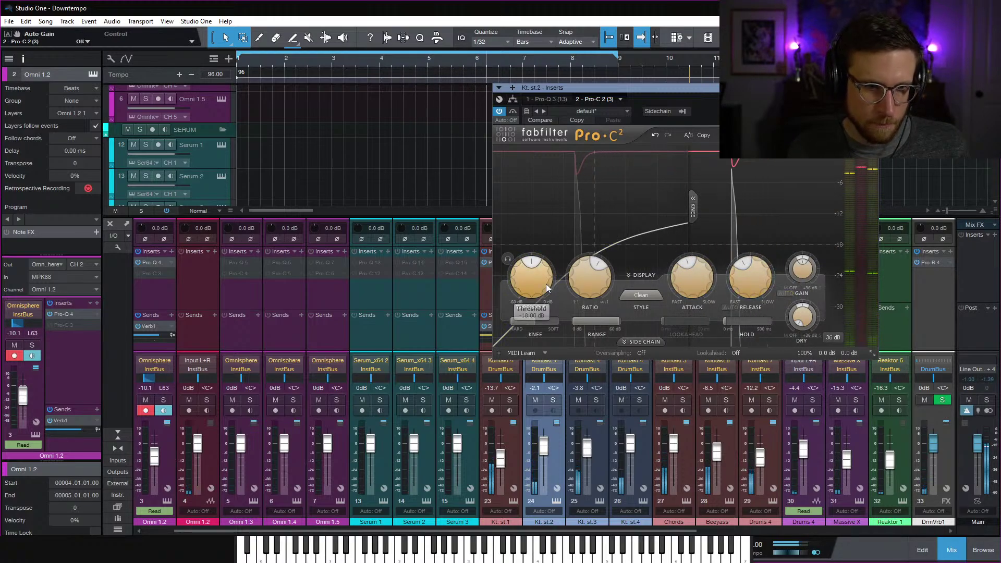
{"action": "left_click_drag", "start_coordinate": [592, 290], "coordinate": [582, 259]}
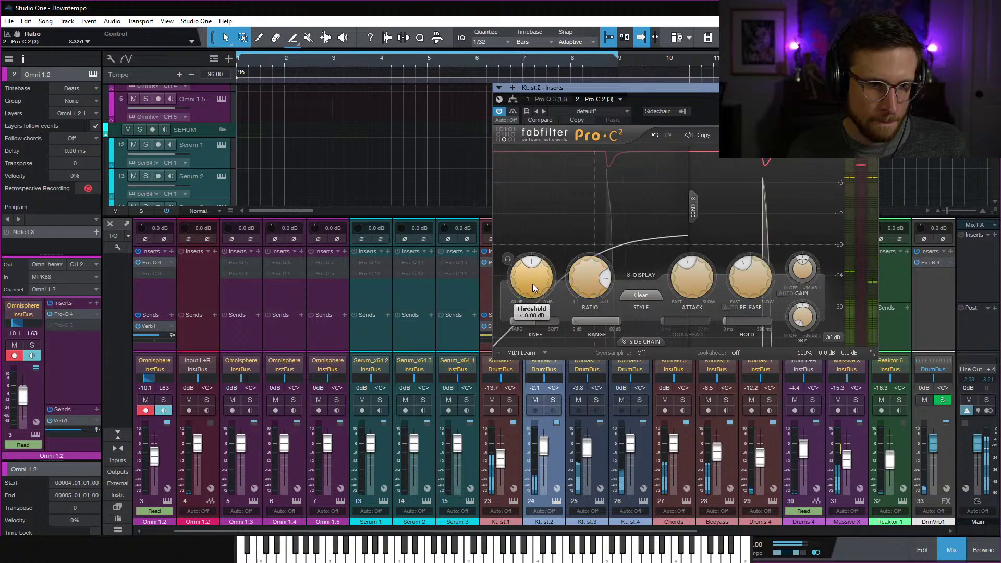
{"action": "left_click_drag", "start_coordinate": [532, 283], "coordinate": [530, 322]}
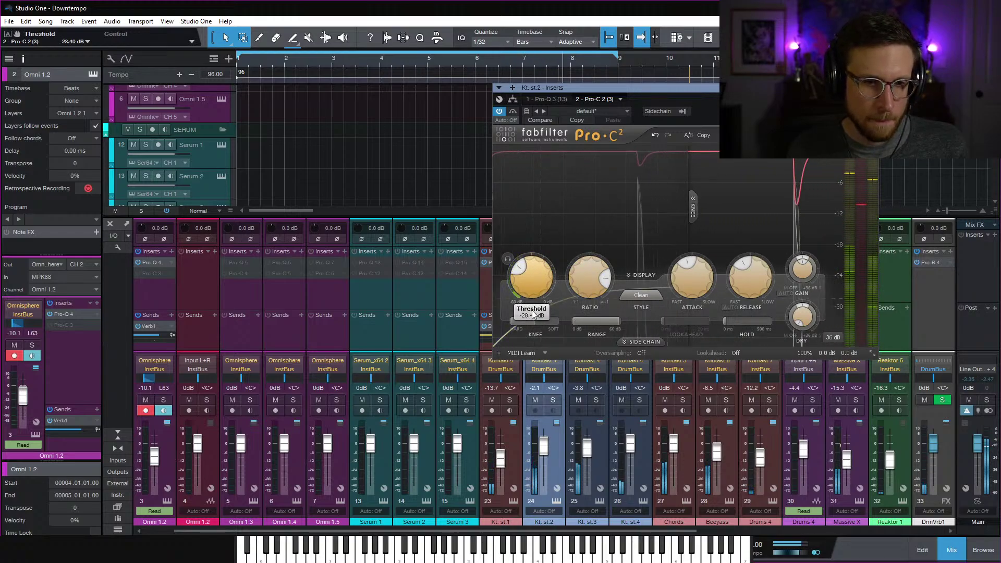
{"action": "mouse_move", "coordinate": [680, 289]}
{"action": "left_mouse_down"}
{"action": "mouse_move", "coordinate": [681, 262]}
{"action": "mouse_move", "coordinate": [681, 273]}
{"action": "left_mouse_up"}
{"action": "mouse_move", "coordinate": [545, 287]}
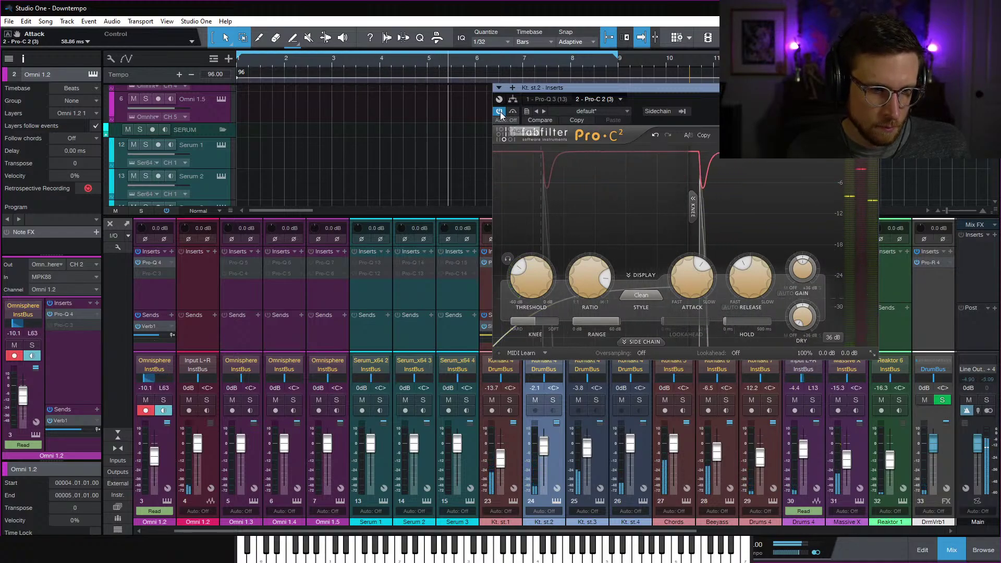
Lower the main output to -18.7 dB for quiet monitoring and set the Omni 1.1 level to -21.8 dB
{"action": "left_click", "coordinate": [788, 555]}
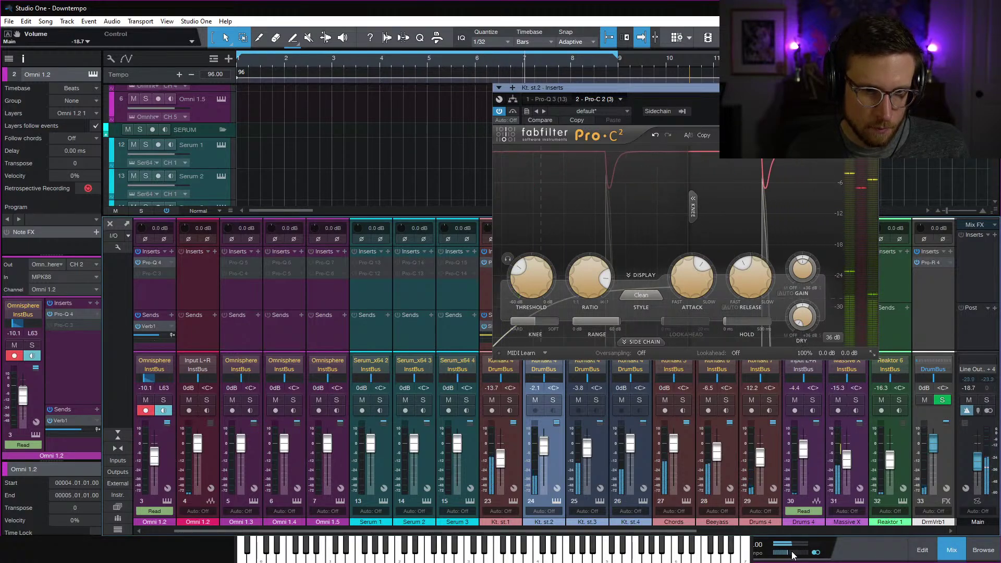
{"action": "scroll", "coordinate": [229, 341], "scroll_direction": "left", "scroll_amount": 1}
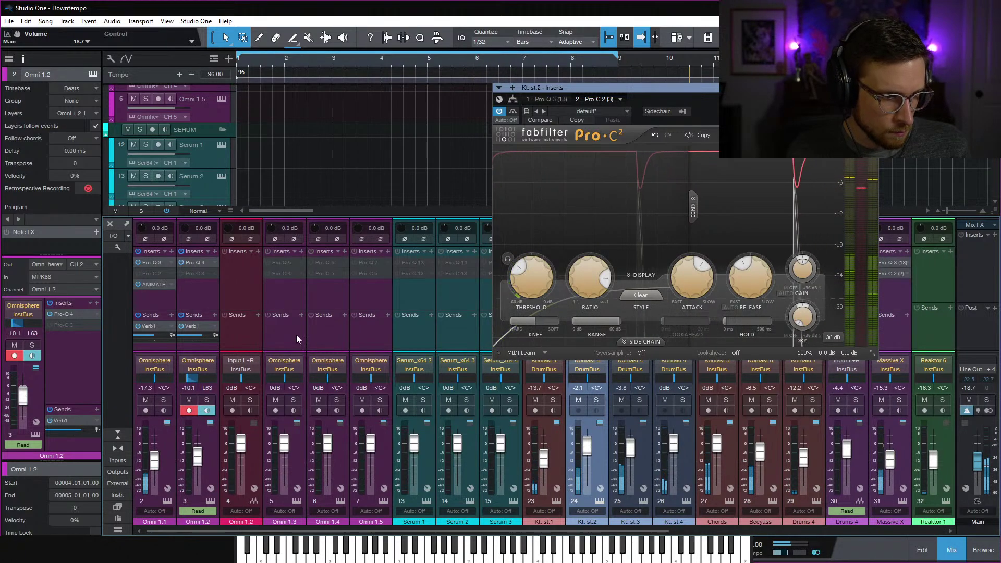
{"action": "left_click", "coordinate": [155, 459]}
{"action": "left_click_drag", "start_coordinate": [155, 460], "coordinate": [160, 463]}
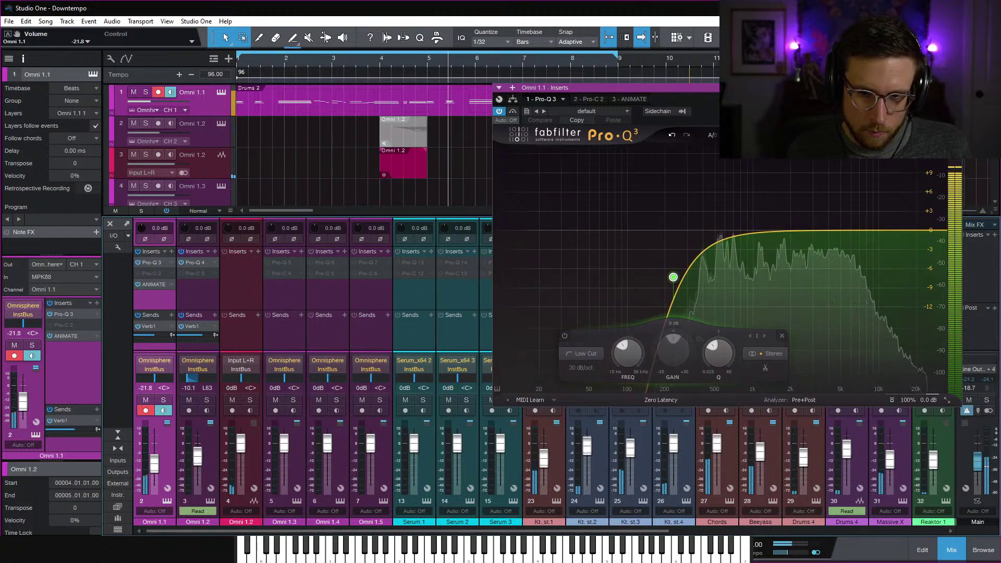
{"action": "key", "text": "Escape"}
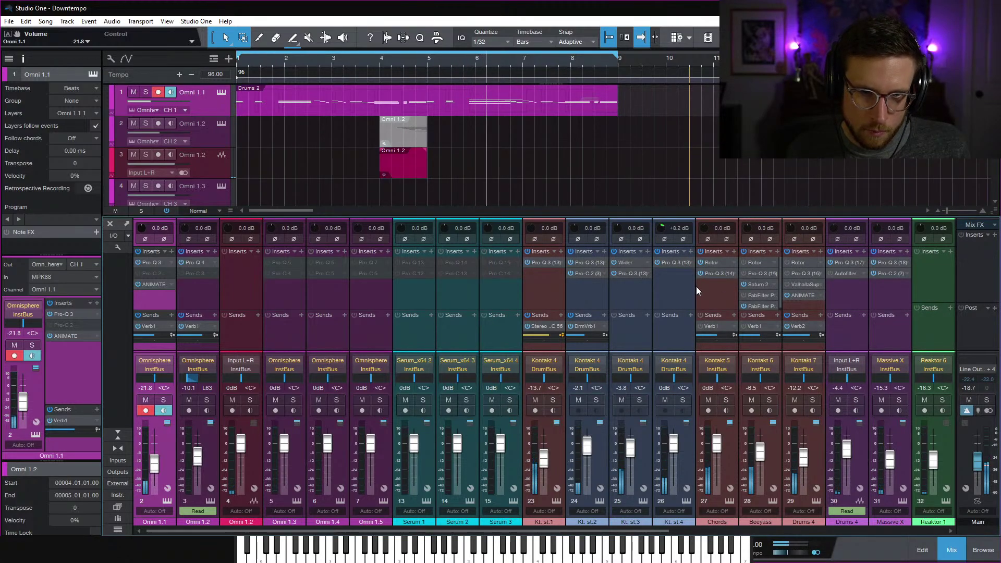
Copy the Kt. st.2 Pro-C 2 onto Kt. st.1, set its attack to 3.62 ms and shorten the release
{"action": "left_click", "coordinate": [587, 273]}
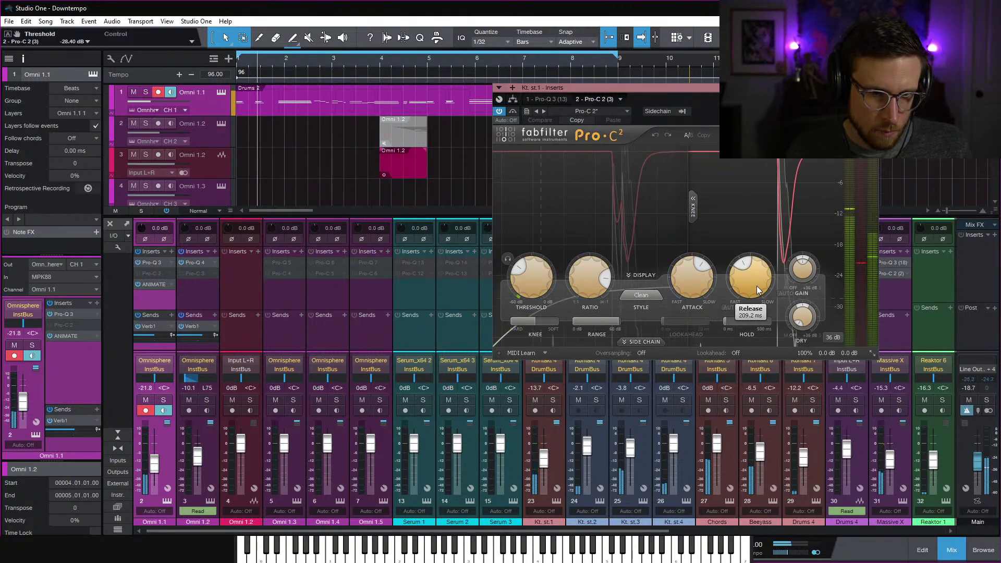
{"action": "left_click_drag", "start_coordinate": [689, 281], "coordinate": [689, 313]}
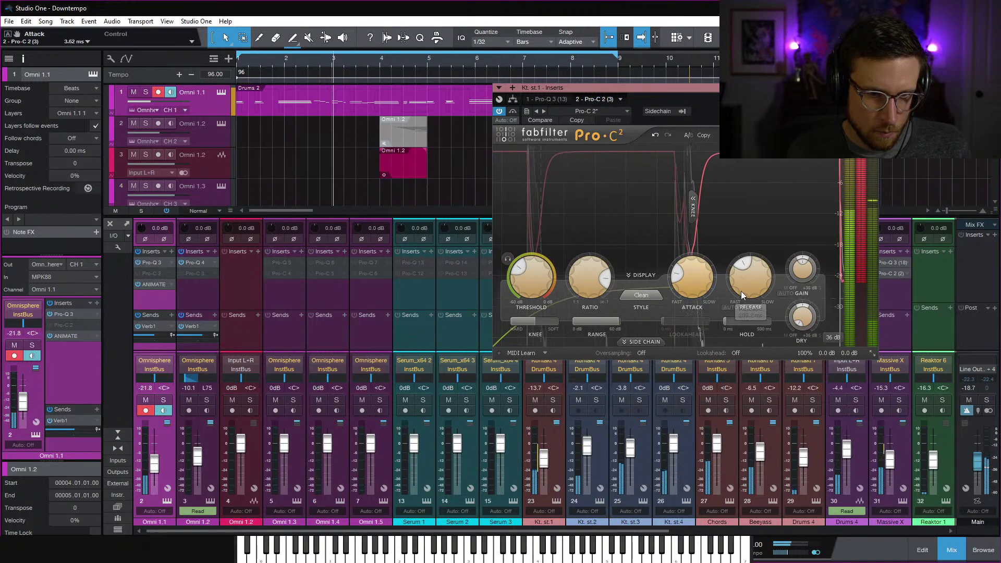
{"action": "left_click_drag", "start_coordinate": [742, 296], "coordinate": [756, 326]}
Enable auto gain on Kt. st.1's Pro-C 2, set the threshold to -15.06 dB and compare with the bypassed sound
{"action": "left_click_drag", "start_coordinate": [540, 271], "coordinate": [546, 245]}
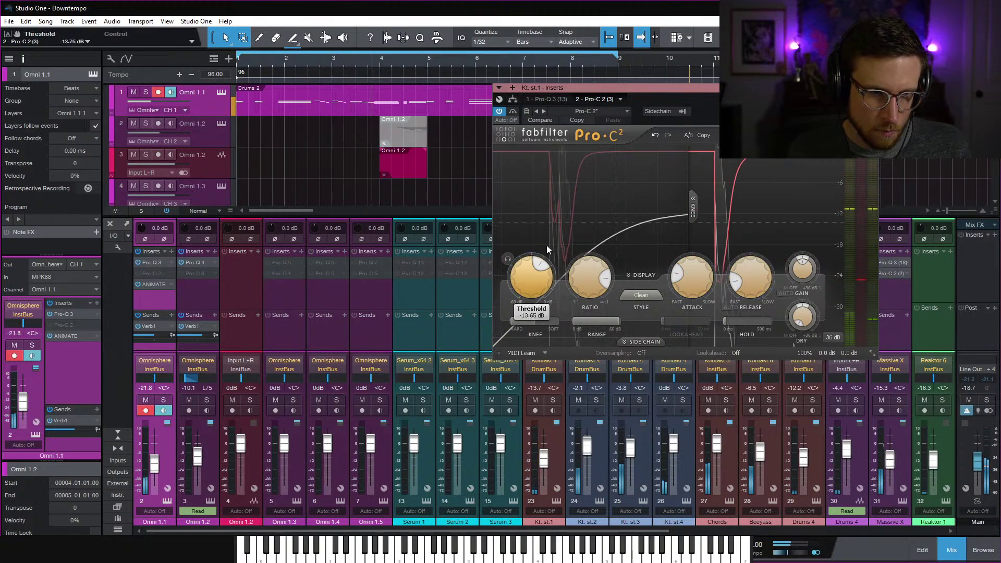
{"action": "left_click", "coordinate": [787, 293]}
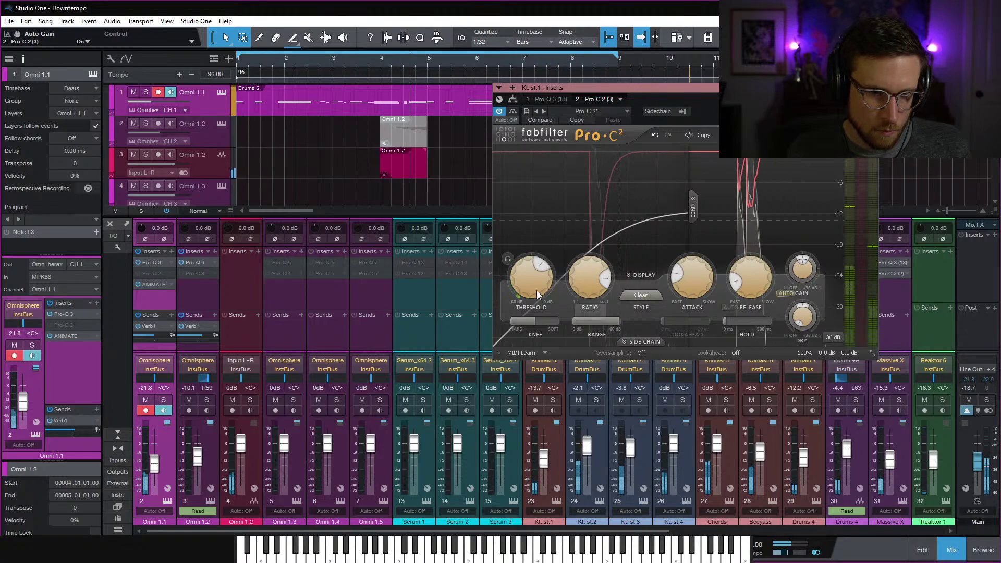
{"action": "left_click_drag", "start_coordinate": [536, 290], "coordinate": [534, 310]}
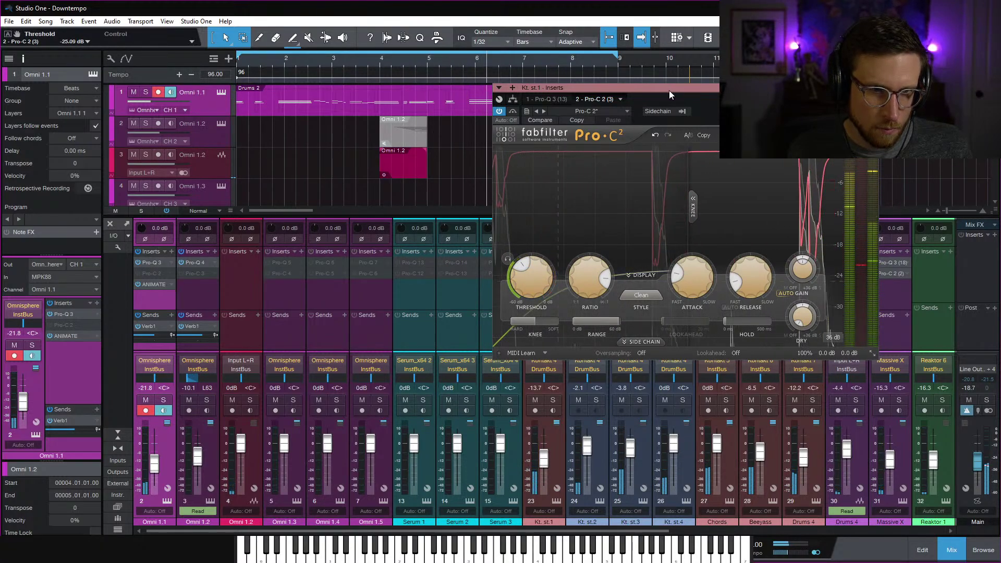
{"action": "left_click_drag", "start_coordinate": [669, 90], "coordinate": [292, 74]}
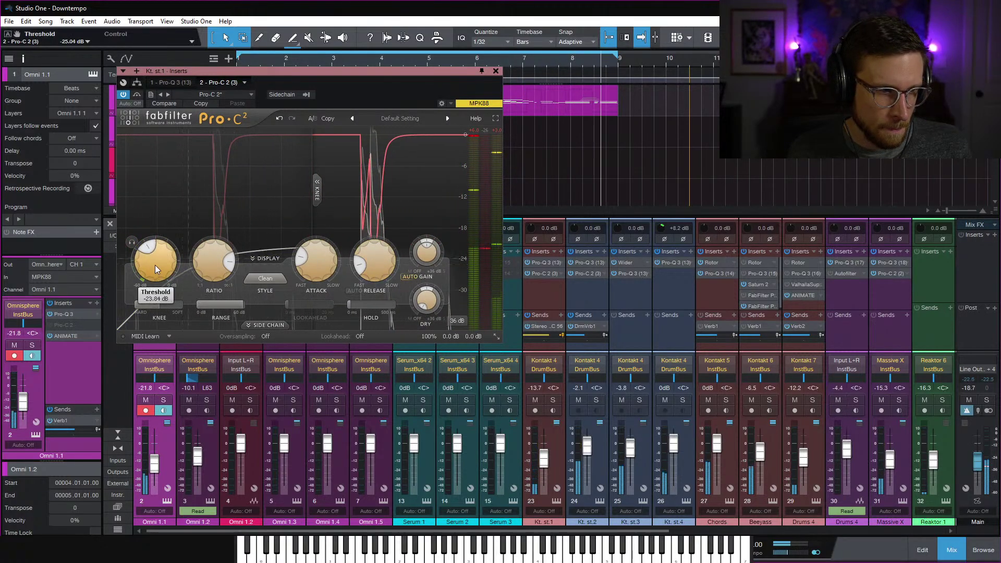
{"action": "left_click_drag", "start_coordinate": [155, 265], "coordinate": [155, 244]}
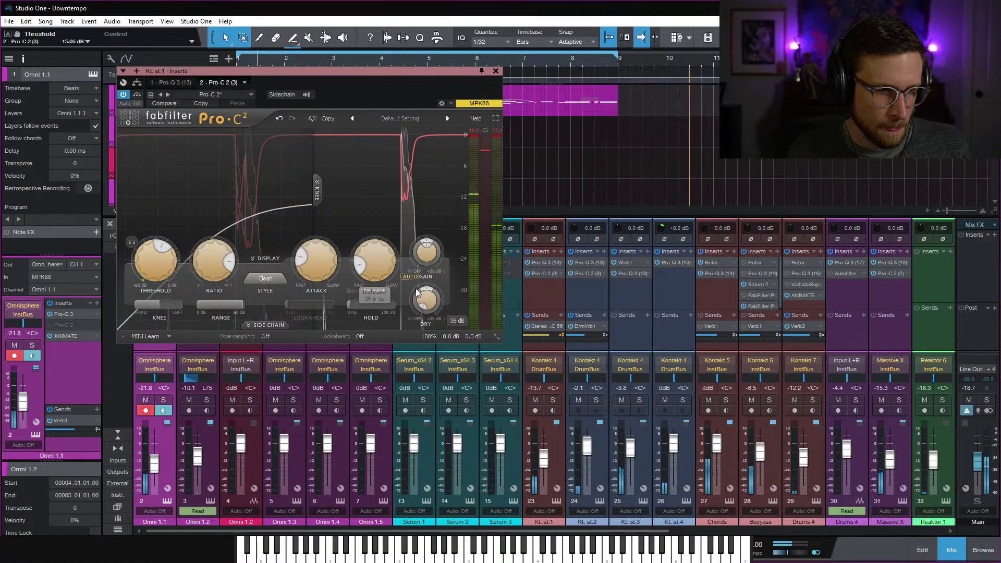
{"action": "left_click", "coordinate": [124, 94]}
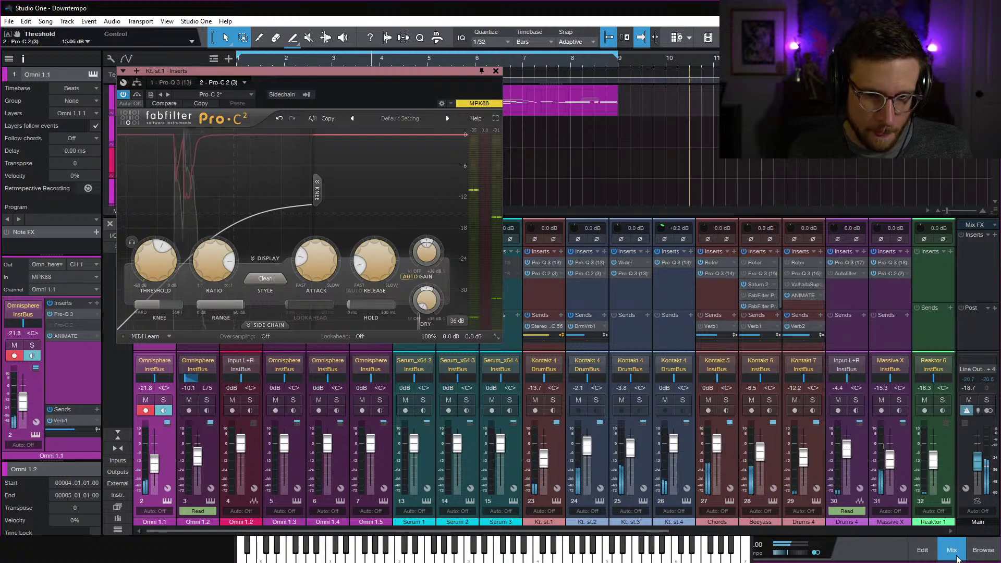
Return the main output to 0 dB and set the wet gain of Kt. st.1's Pro-C 2 to +6.39 dB
{"action": "left_click", "coordinate": [792, 551], "text": "ctrl"}
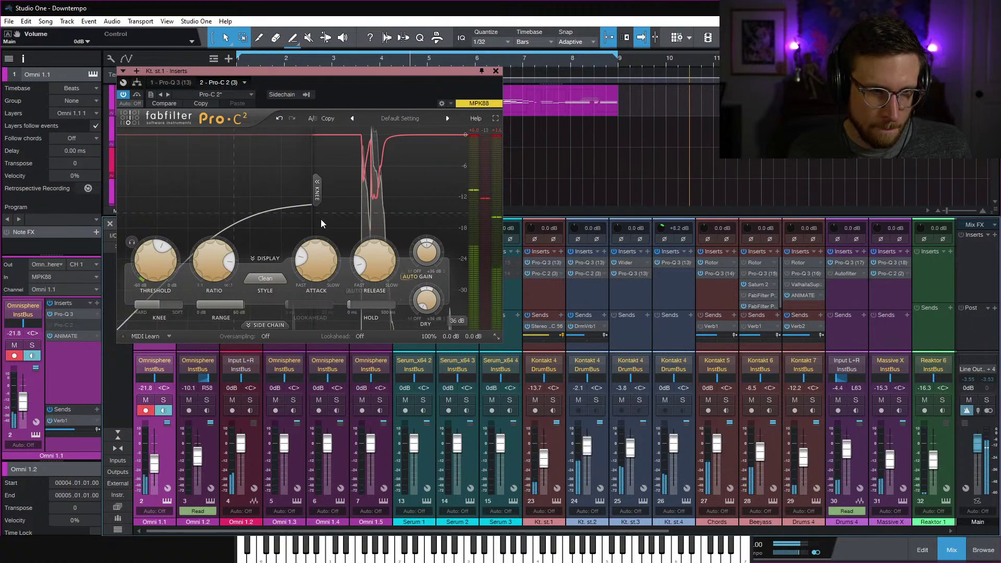
{"action": "left_click_drag", "start_coordinate": [379, 72], "coordinate": [676, 68]}
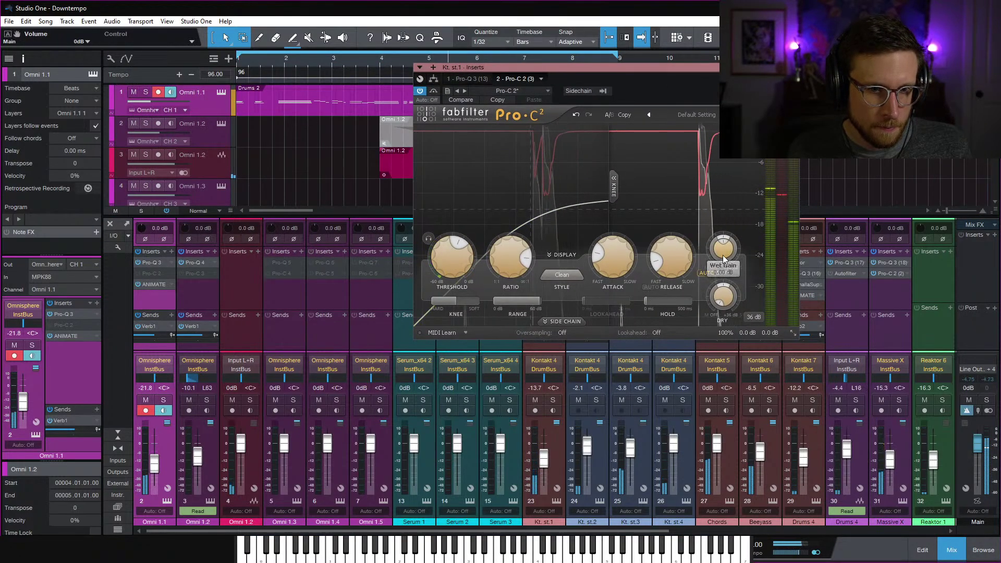
{"action": "left_click_drag", "start_coordinate": [723, 259], "coordinate": [725, 214]}
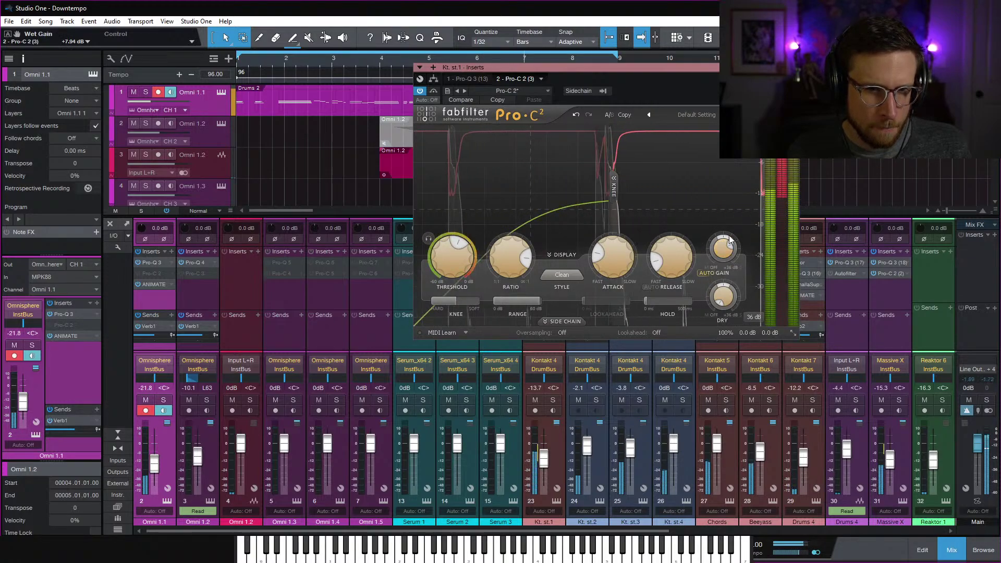
{"action": "mouse_move", "coordinate": [723, 254]}
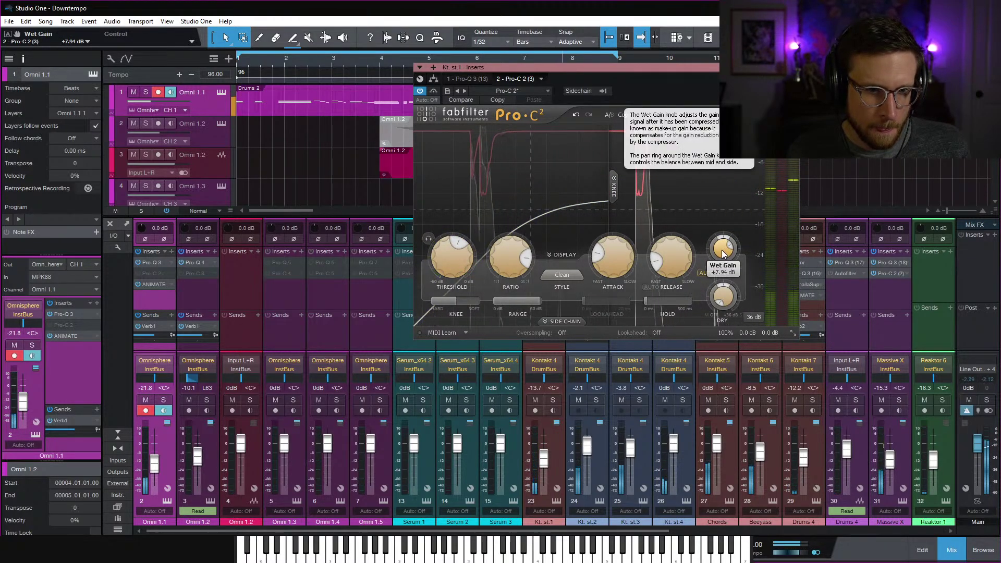
{"action": "left_click_drag", "start_coordinate": [722, 254], "coordinate": [722, 262]}
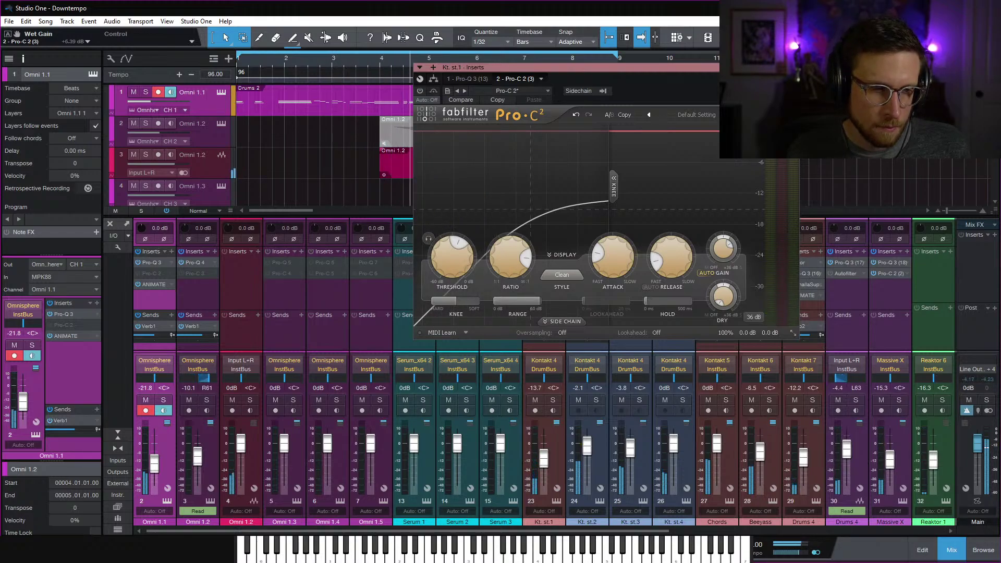
{"action": "key", "text": "Escape"}
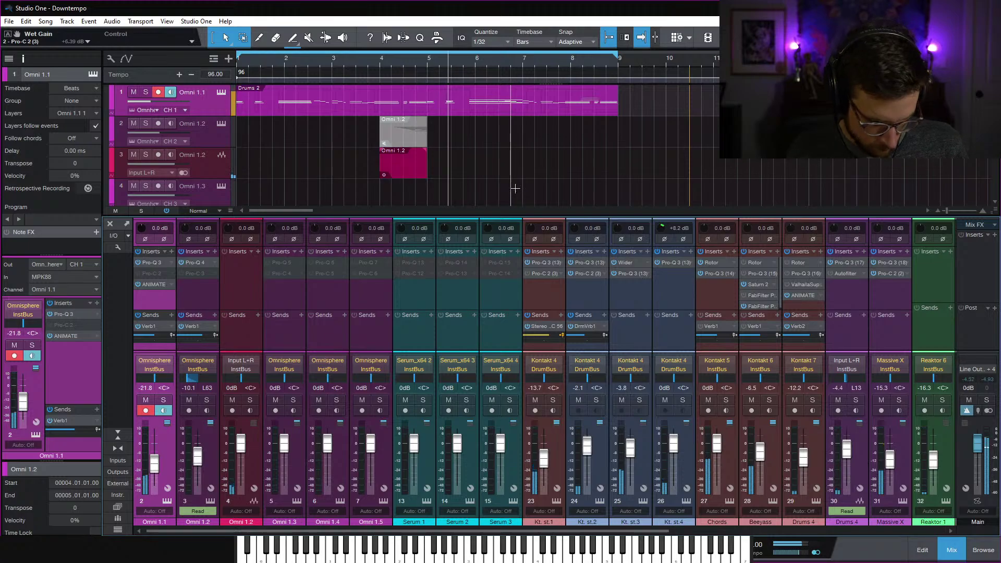
Save the song and look over the reverb, delay and bus channels in the mixer
{"action": "key", "text": "ctrl+s"}
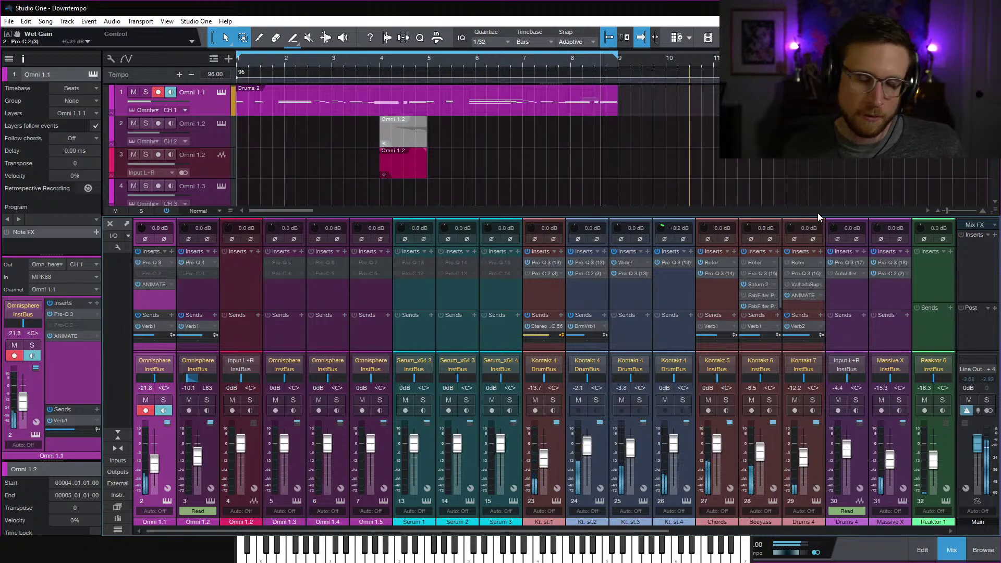
{"action": "scroll", "coordinate": [847, 336], "scroll_direction": "right", "scroll_amount": 7}
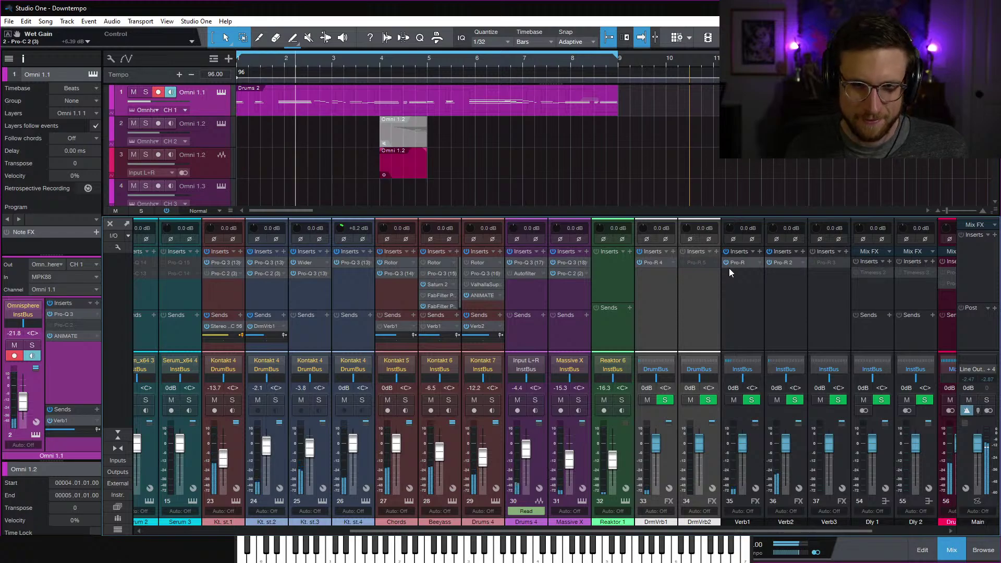
{"action": "scroll", "coordinate": [729, 268], "scroll_direction": "right", "scroll_amount": 3}
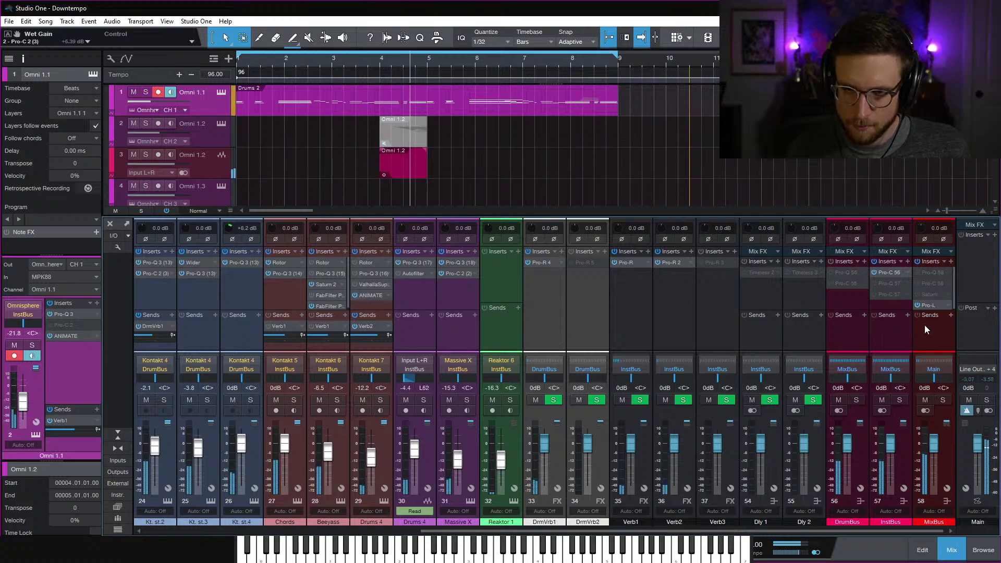
Hide the mixer and set the Chords track's level to -3.4 dB
{"action": "left_click", "coordinate": [956, 552]}
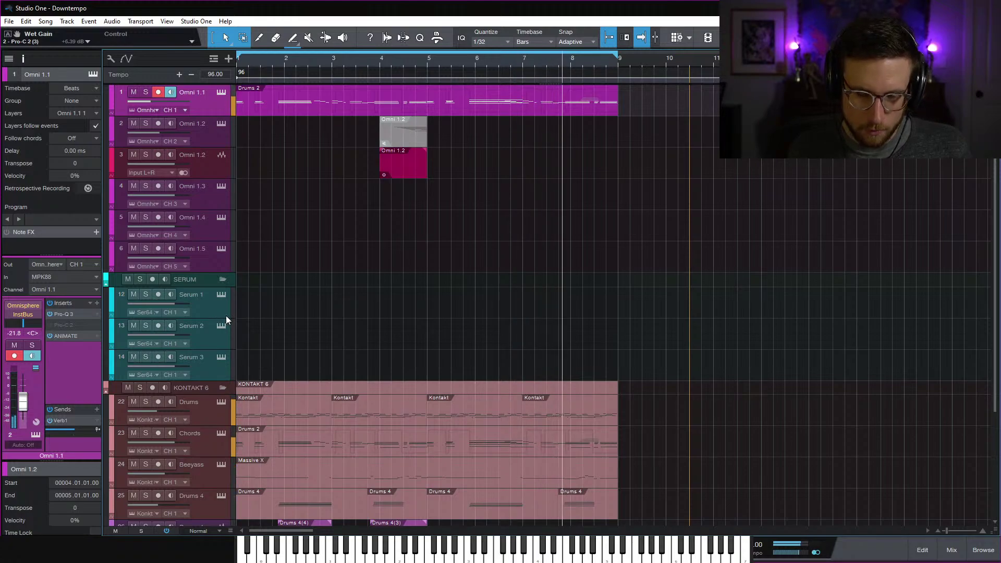
{"action": "scroll", "coordinate": [396, 338], "scroll_direction": "down", "scroll_amount": 5}
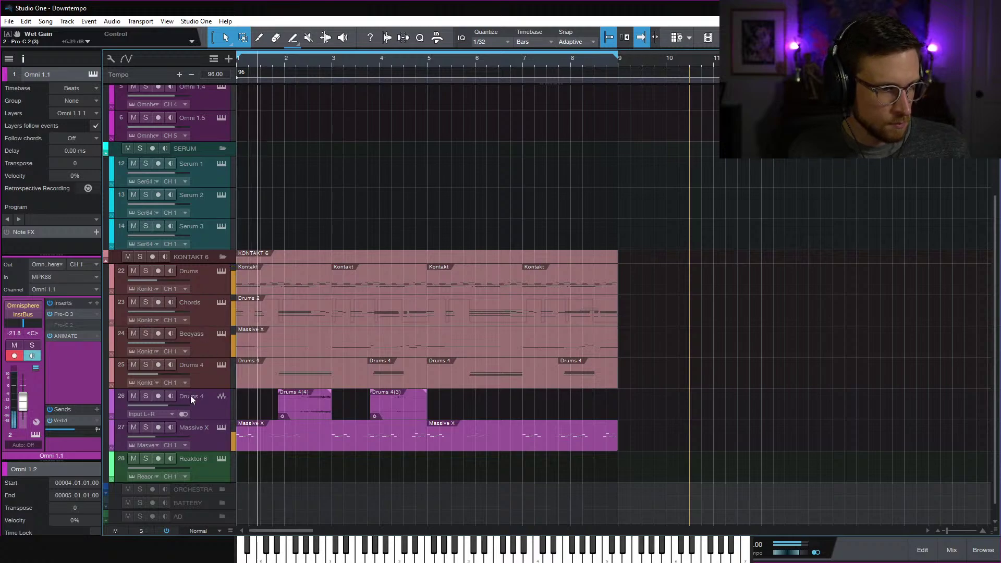
{"action": "left_click", "coordinate": [210, 324]}
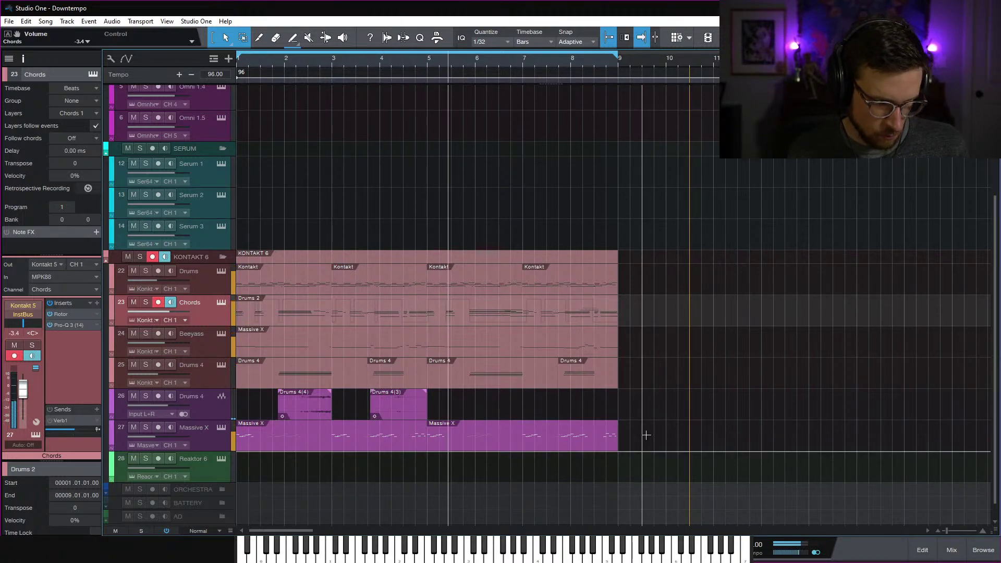
Save the song, select the Massive X track and play back the loop
{"action": "key", "text": "ctrl+s"}
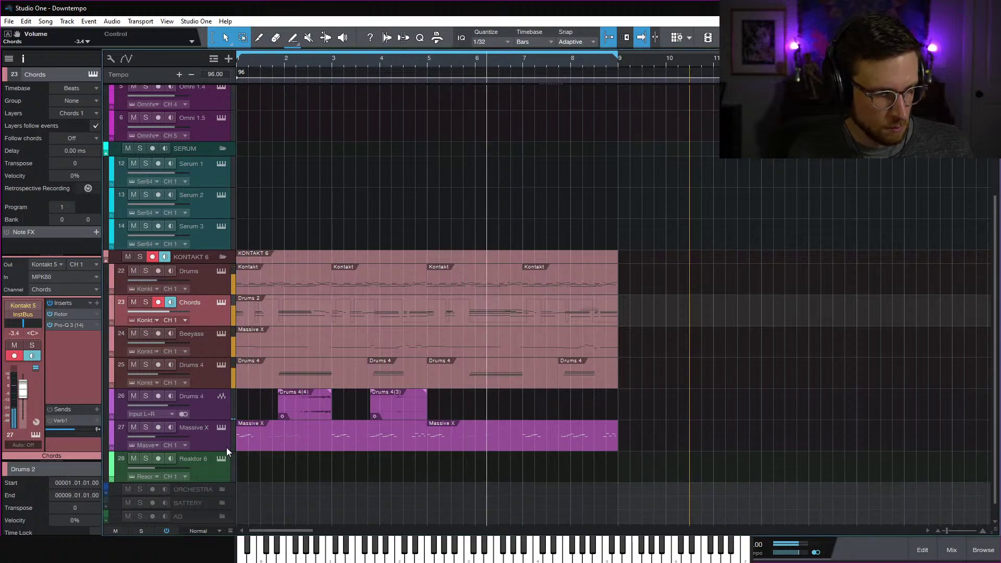
{"action": "left_click", "coordinate": [226, 447]}
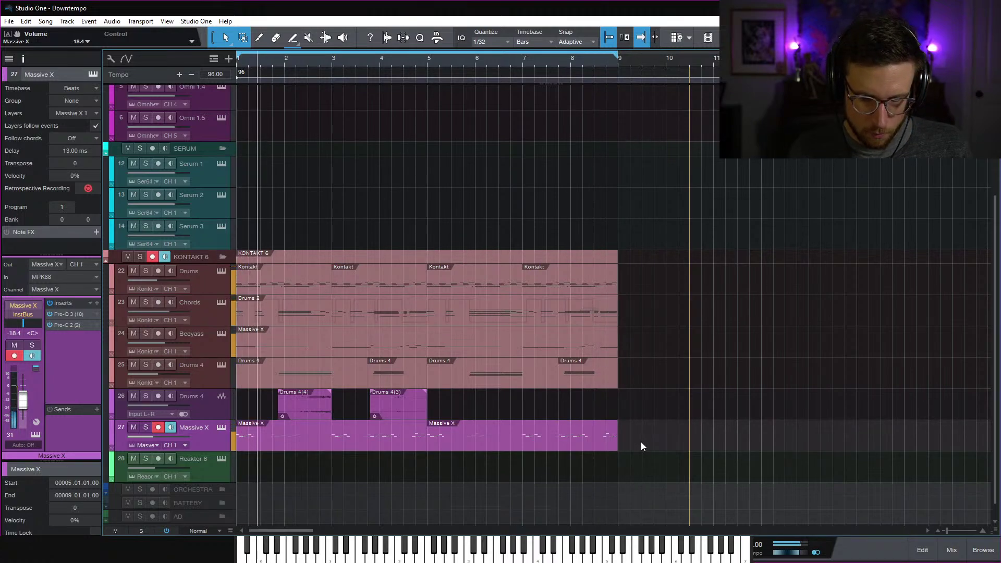
{"action": "key", "text": "space"}
{"action": "key", "text": "space"}
{"action": "key", "text": "space"}
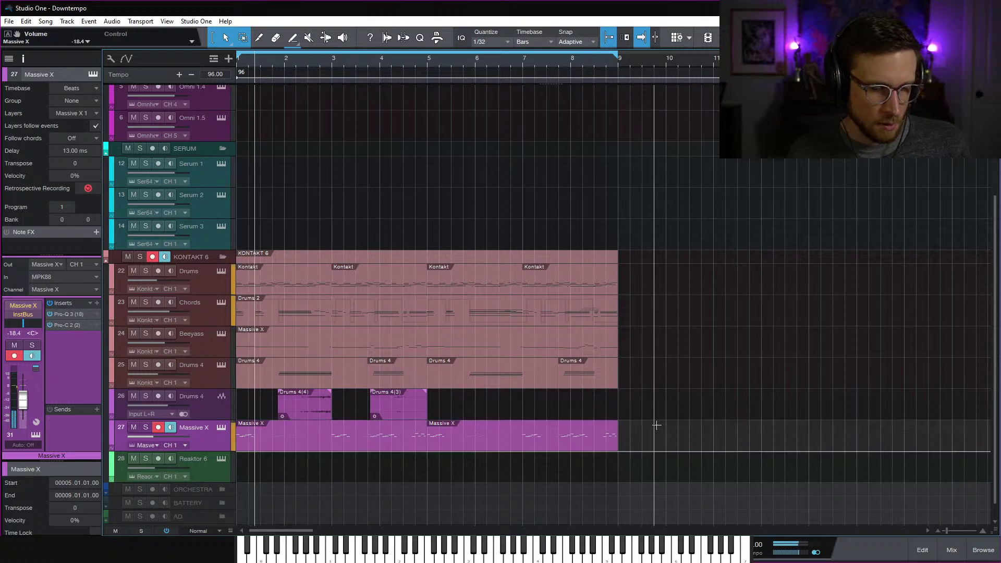
{"action": "key", "text": "w"}
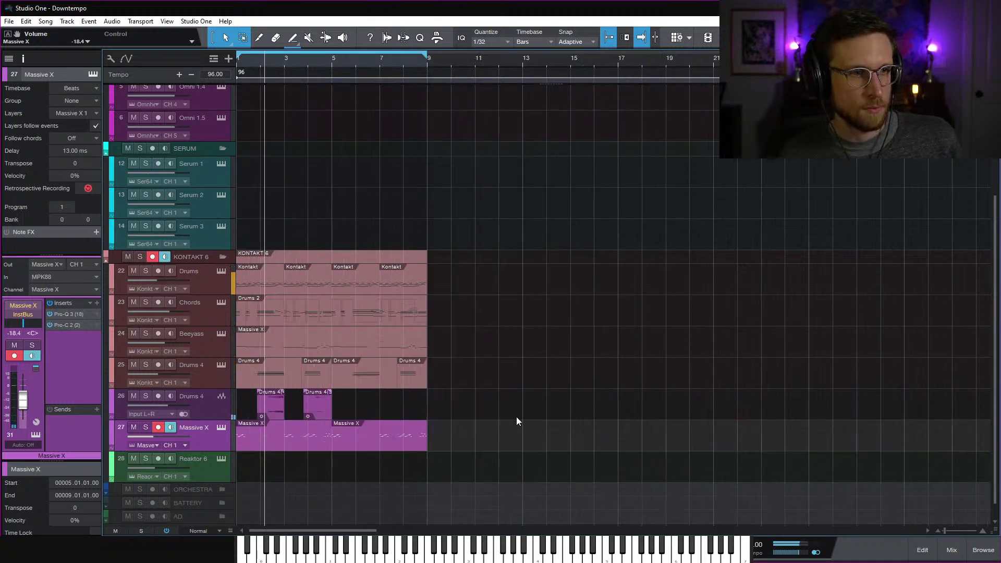
{"action": "key", "text": "w"}
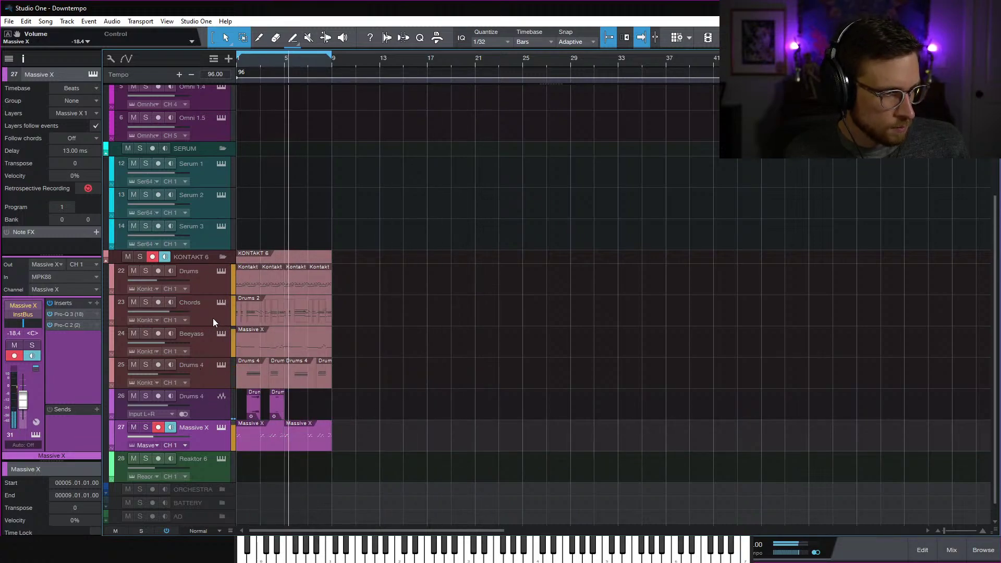
Add a high shelf at about 4491.5 Hz, -9.06 dB, to Kt. st.2's Pro-Q 3 and hide the mixer
{"action": "left_click", "coordinate": [946, 550]}
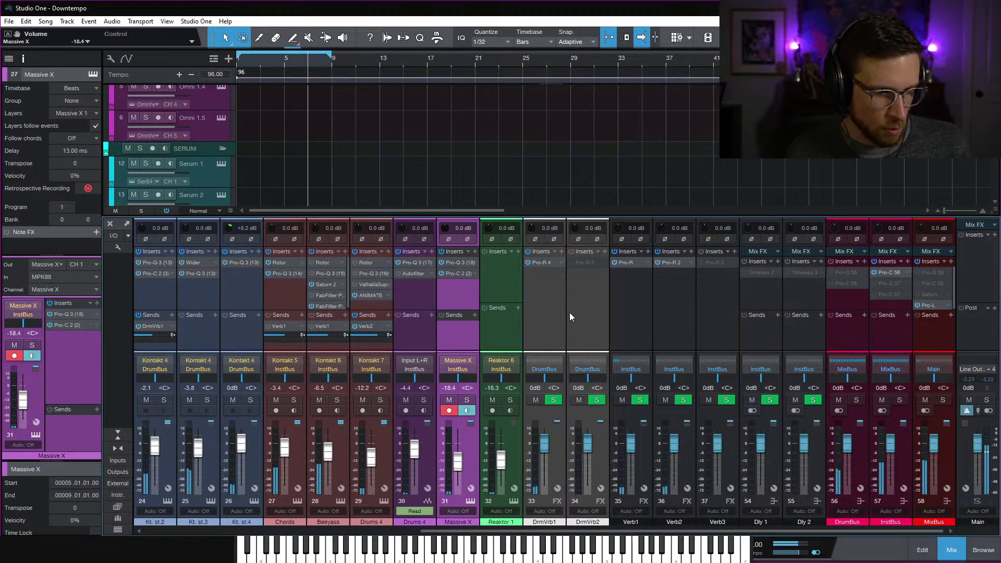
{"action": "scroll", "coordinate": [608, 296], "scroll_direction": "left", "scroll_amount": 10}
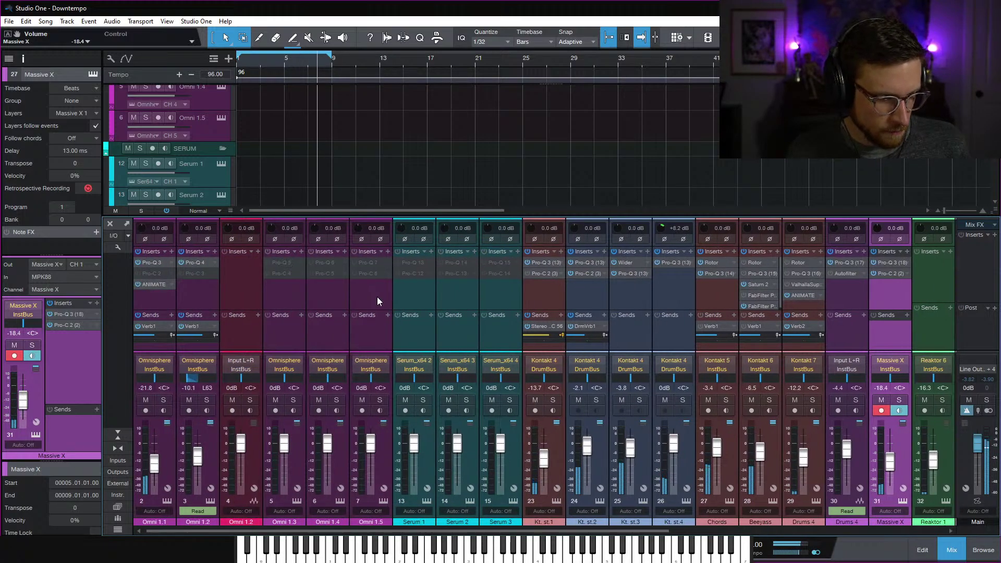
{"action": "left_click", "coordinate": [591, 294]}
{"action": "left_click", "coordinate": [588, 261]}
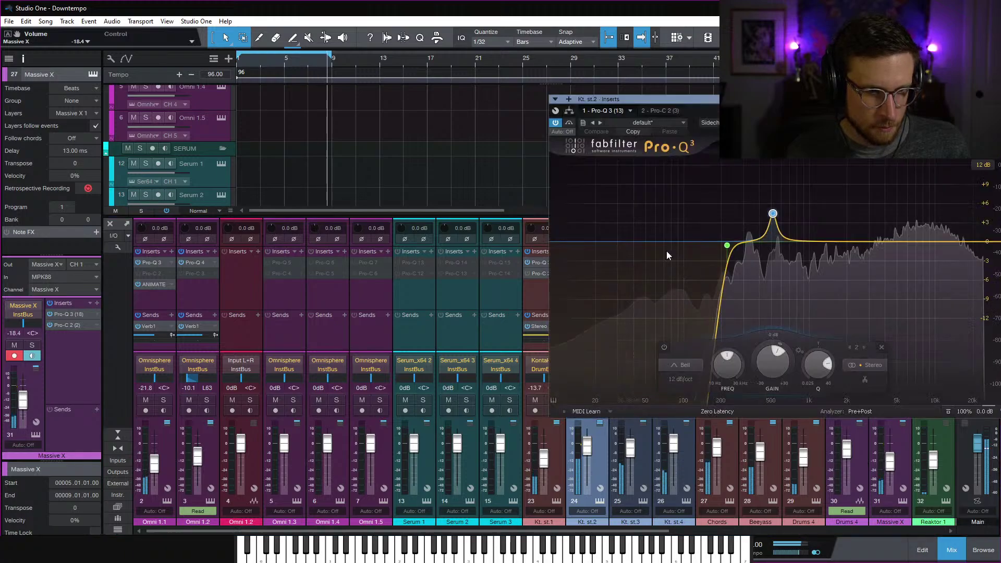
{"action": "left_click_drag", "start_coordinate": [943, 245], "coordinate": [894, 299]}
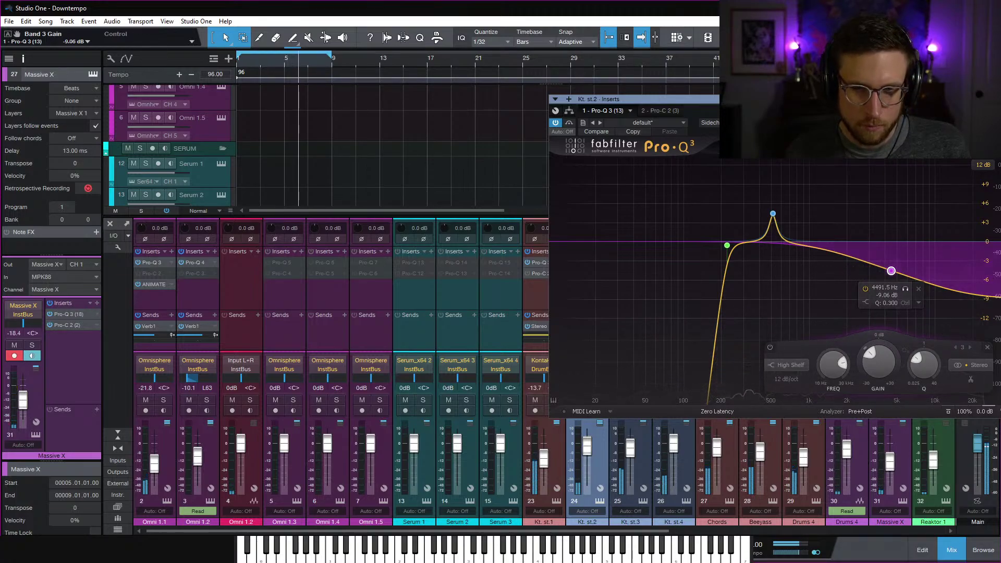
{"action": "key", "text": "Escape"}
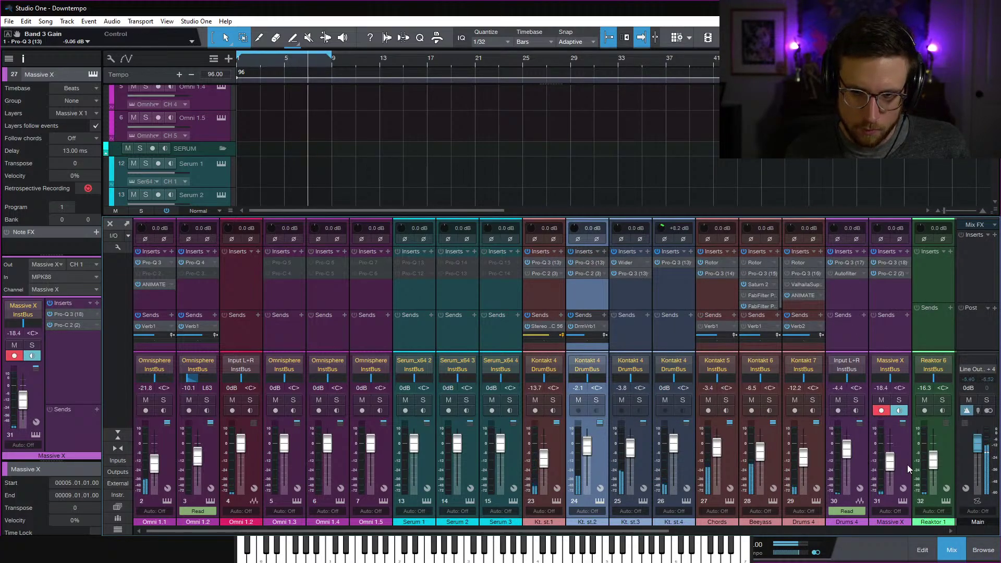
{"action": "left_click", "coordinate": [962, 555]}
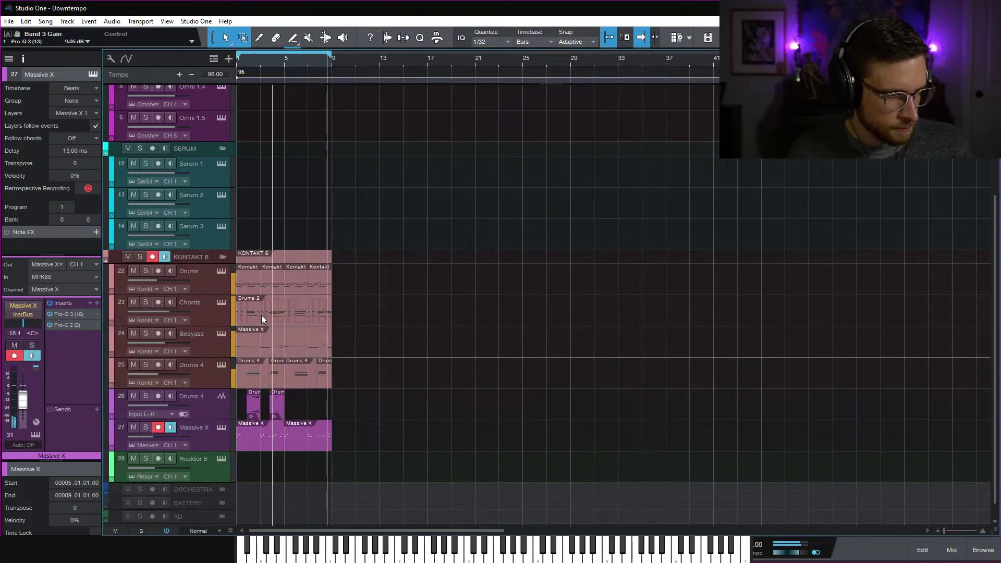
Solo the Drums track and open its first Kontakt event in the note editor
{"action": "left_click", "coordinate": [145, 270]}
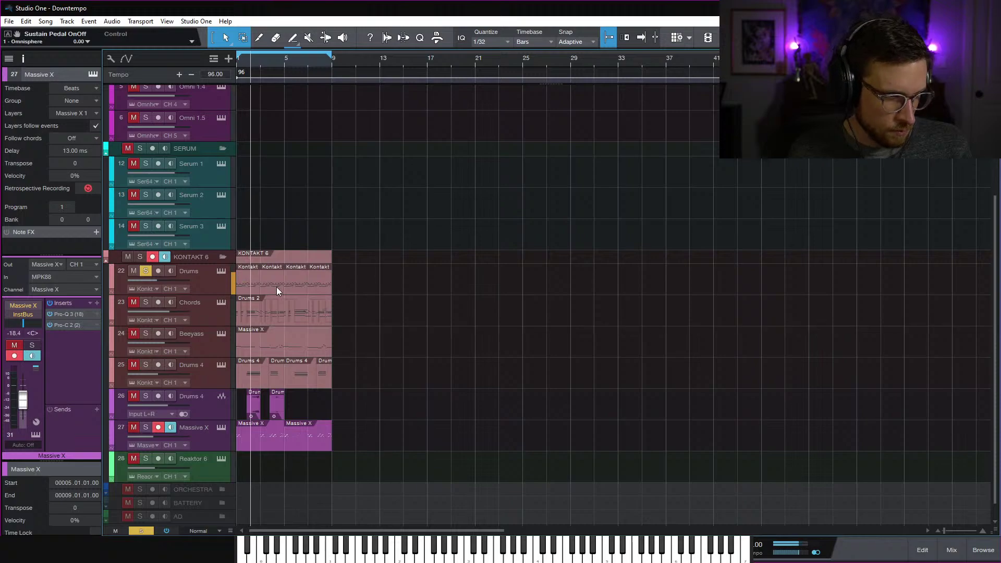
{"action": "left_click", "coordinate": [248, 287]}
{"action": "double_click", "coordinate": [249, 287]}
{"action": "scroll", "coordinate": [443, 389], "scroll_direction": "down", "scroll_amount": 5}
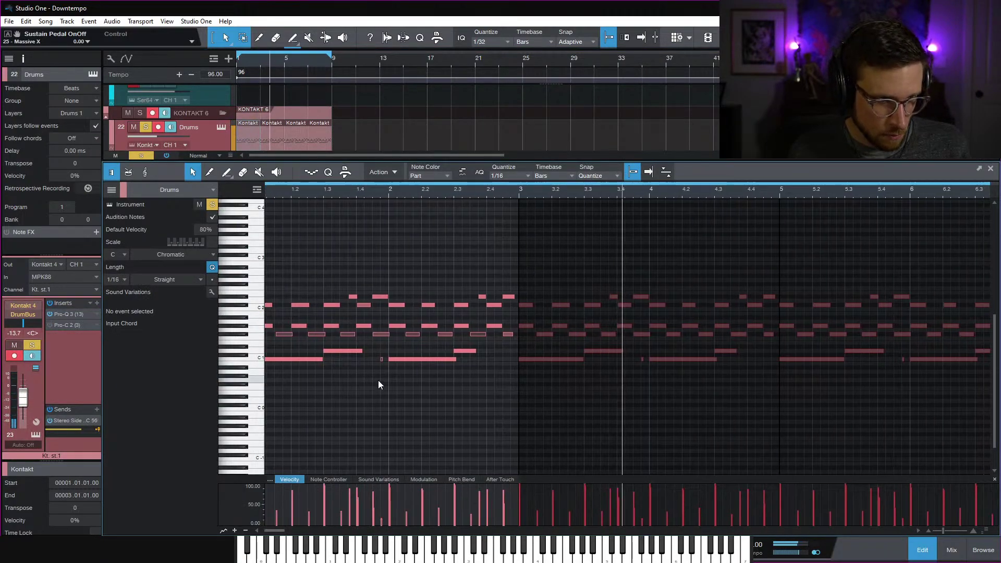
{"action": "scroll", "coordinate": [377, 392], "scroll_direction": "up", "scroll_amount": 4}
{"action": "key", "text": "space"}
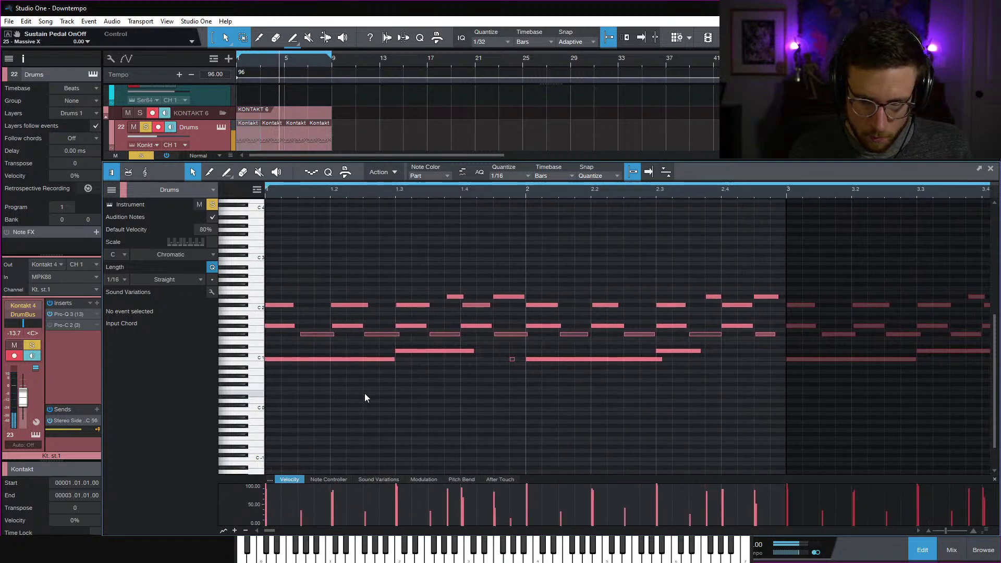
{"action": "key", "text": "f"}
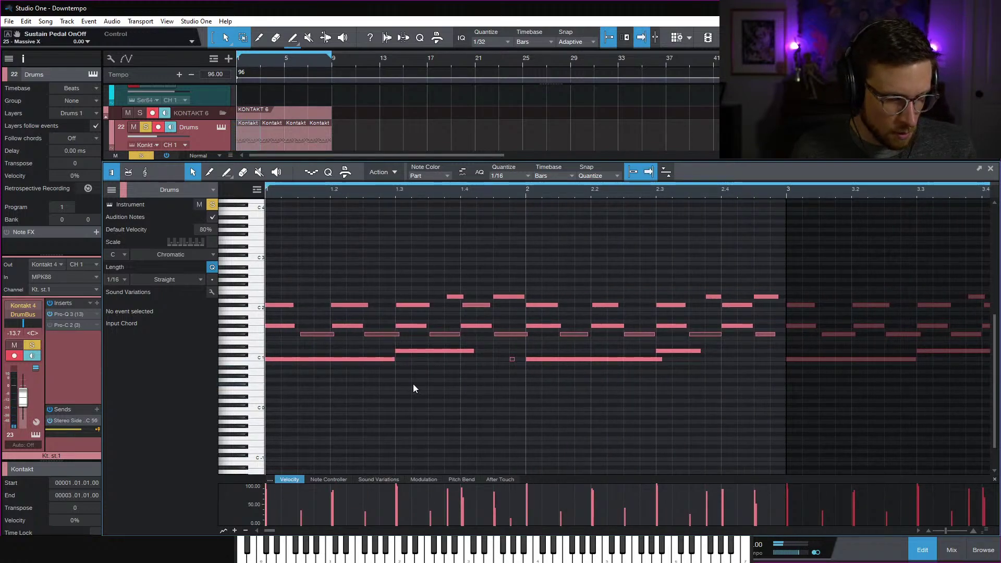
Shorten all notes of the first drum event to a 1/16 length
{"action": "key", "text": "ctrl+a"}
{"action": "left_click_drag", "start_coordinate": [394, 359], "coordinate": [281, 369]}
{"action": "left_click", "coordinate": [313, 375]}
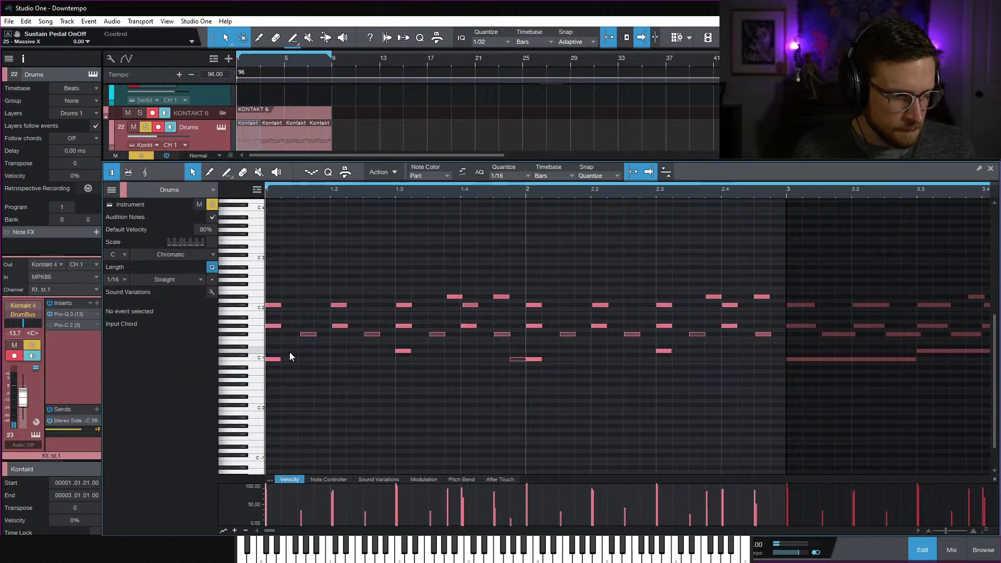
Add D1 ghost notes at 22% velocity in bar 1 at 1.1.2, 1.1.4, 1.2.4, 1.3.4 and 1.4.2
{"action": "left_click", "coordinate": [310, 334]}
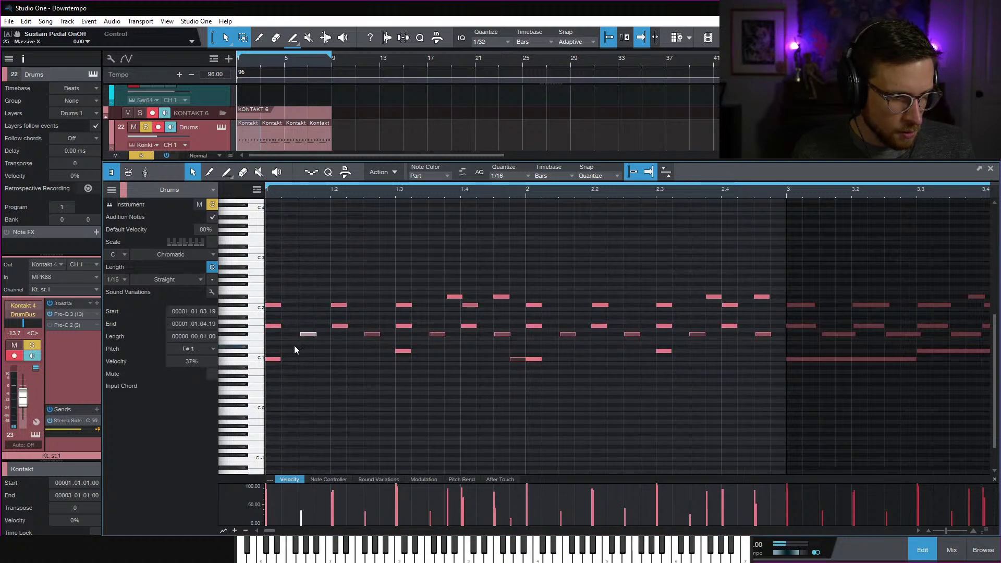
{"action": "double_click", "coordinate": [285, 351]}
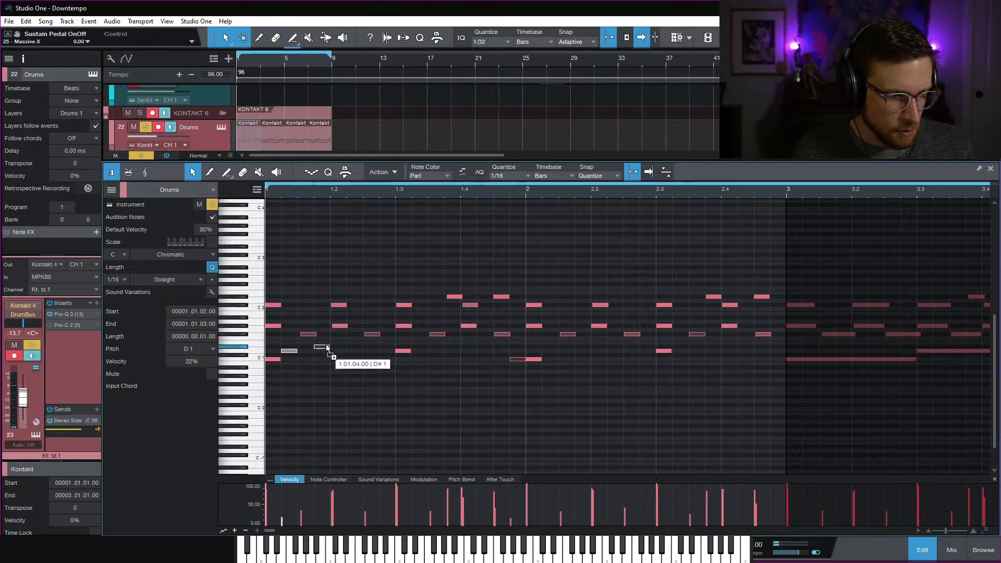
{"action": "left_click_drag", "start_coordinate": [327, 346], "coordinate": [325, 352]}
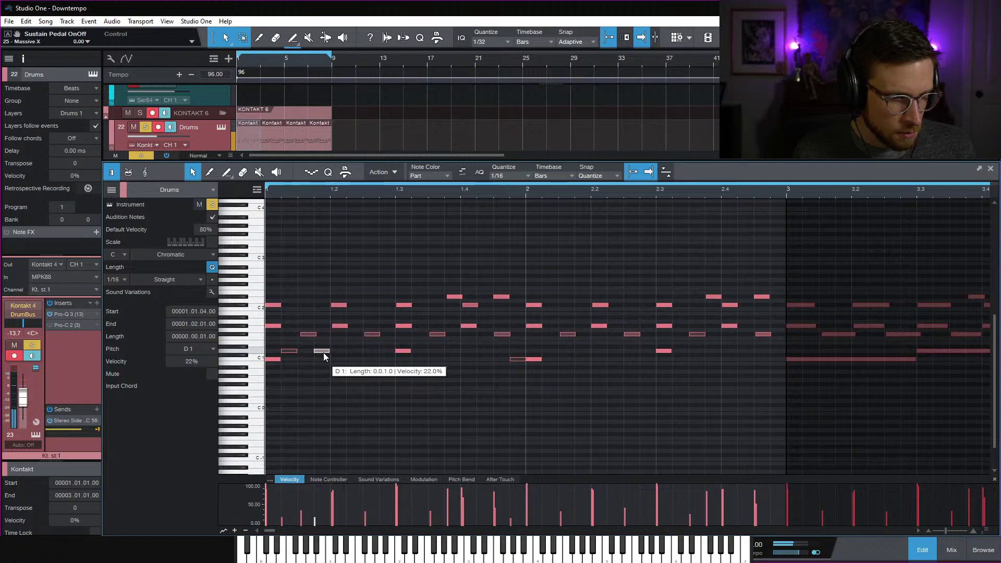
{"action": "left_click", "coordinate": [358, 351]}
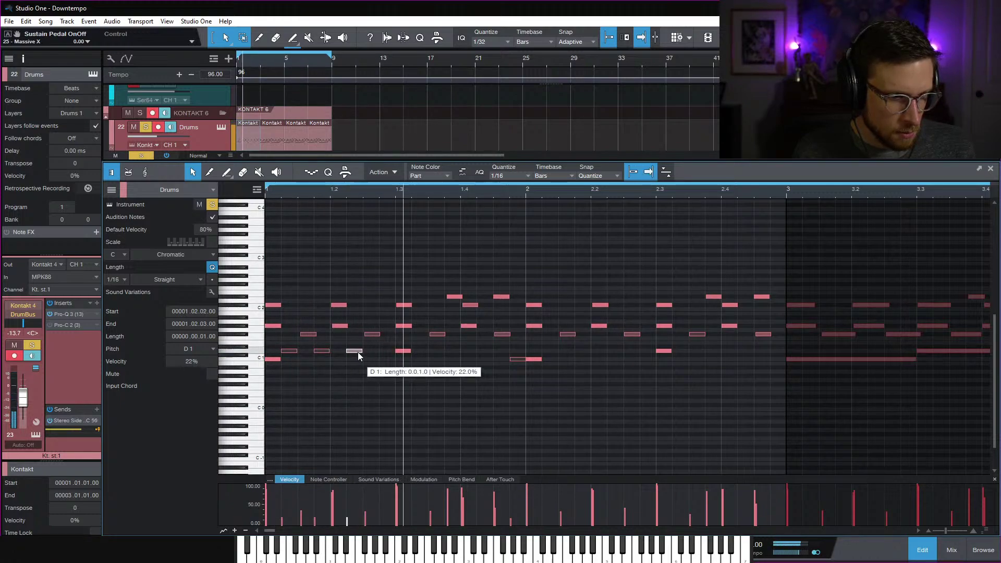
{"action": "left_click_drag", "start_coordinate": [358, 352], "coordinate": [390, 352]}
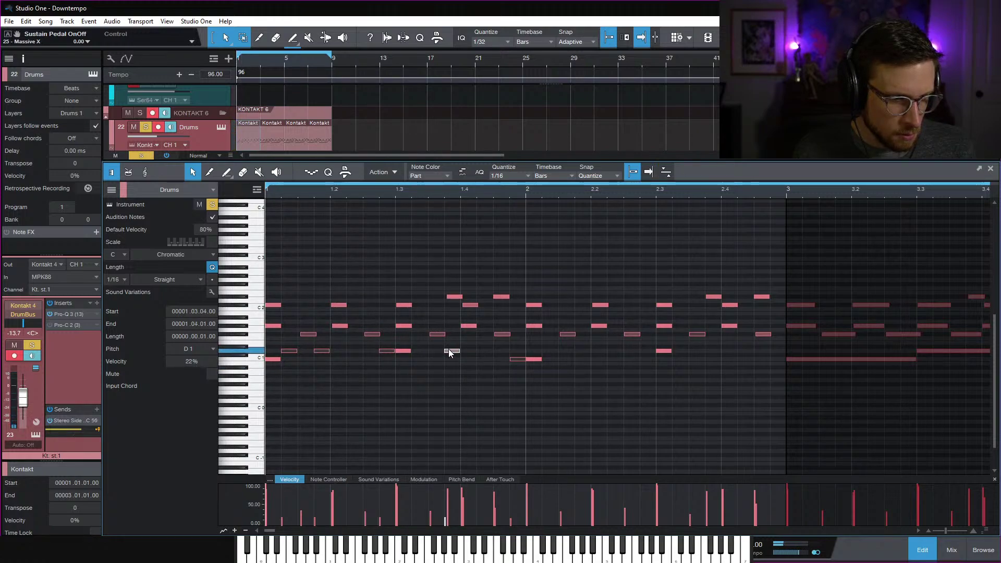
{"action": "left_click_drag", "start_coordinate": [451, 351], "coordinate": [487, 352]}
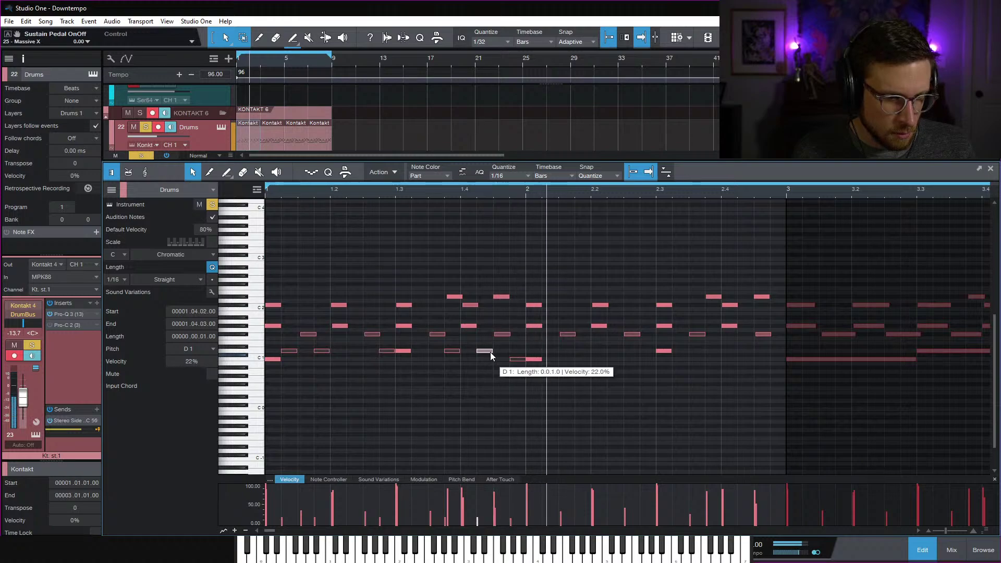
{"action": "key", "text": "space"}
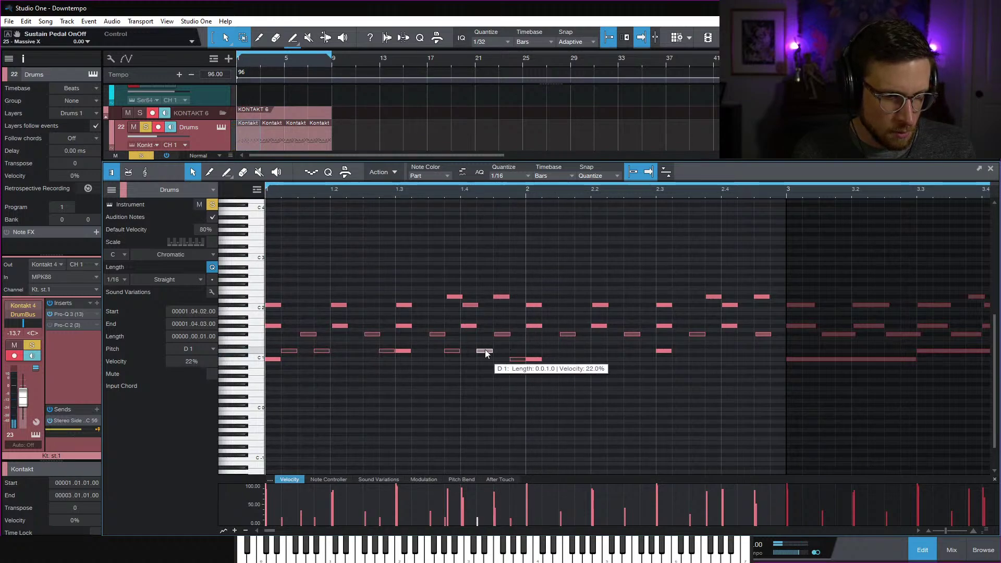
Copy D1 ghost notes to 2.1.2, 2.2.2 and 2.2.4, setting velocities of 38% at 2.2.4 and 39% at 1.3.4
{"action": "left_click_drag", "start_coordinate": [485, 353], "coordinate": [641, 353]}
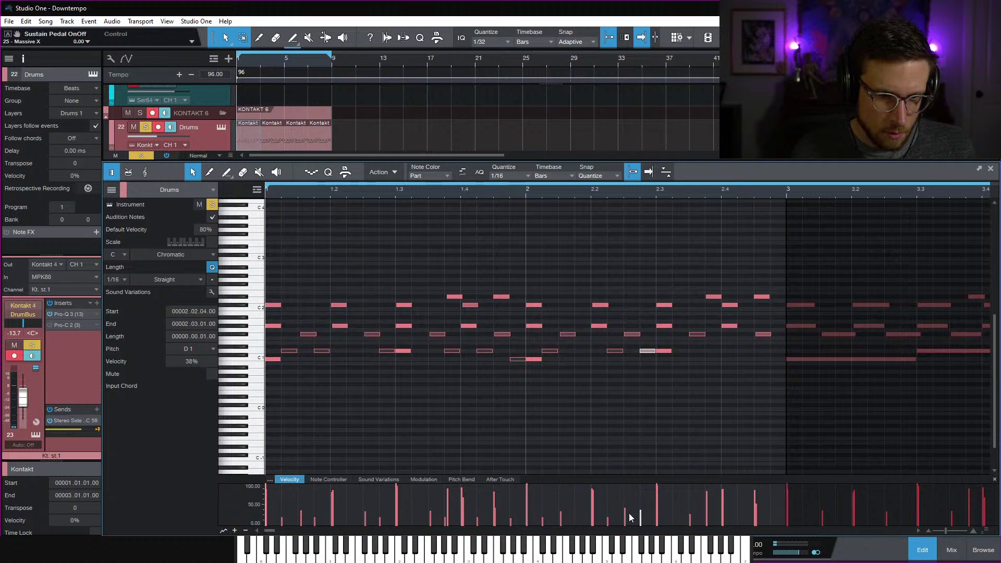
{"action": "left_click_drag", "start_coordinate": [316, 521], "coordinate": [316, 515]}
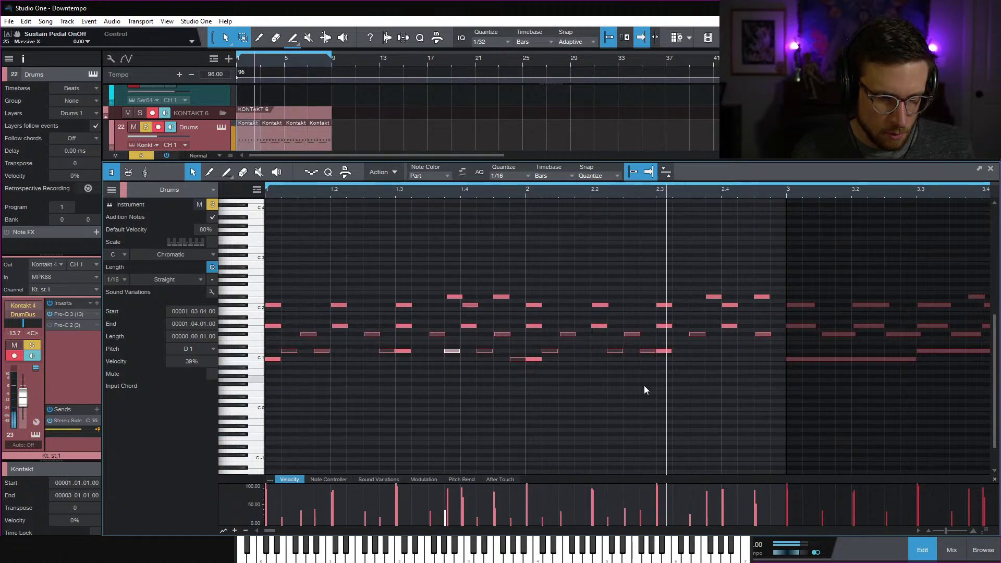
{"action": "key", "text": "space"}
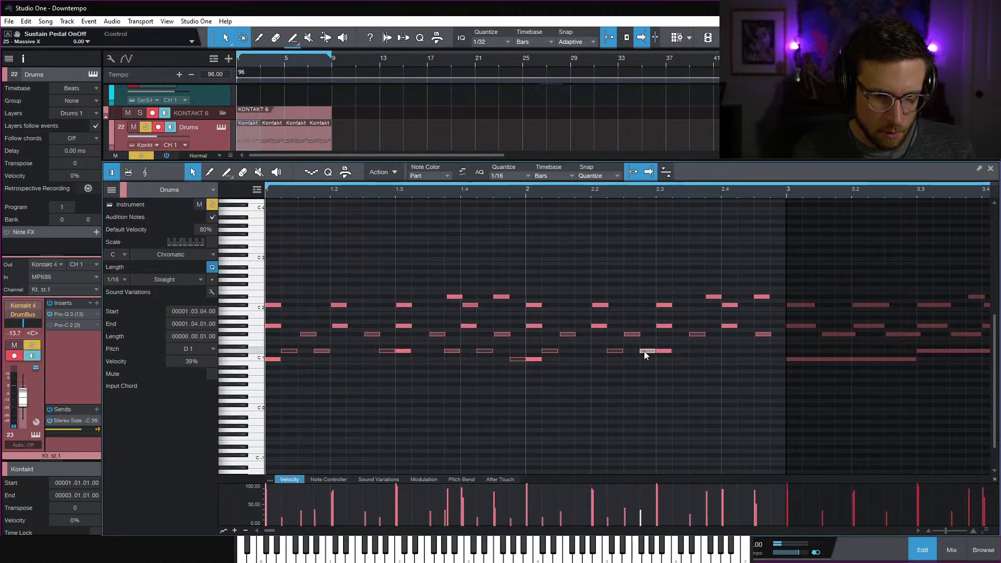
Try an extra D1 ghost note at 2.3.4 with its velocity lowered to 17%
{"action": "double_click", "coordinate": [712, 351]}
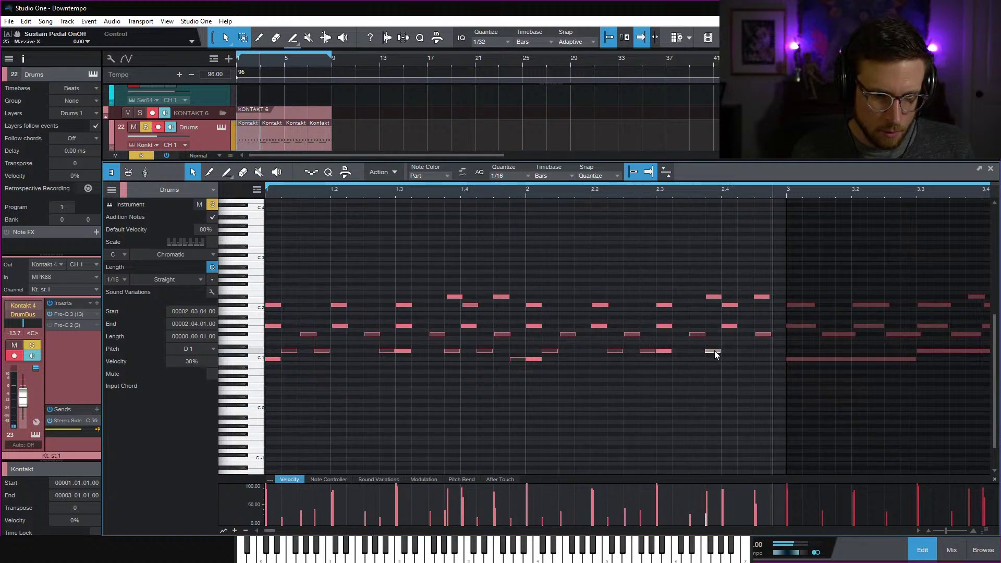
{"action": "key", "text": "space"}
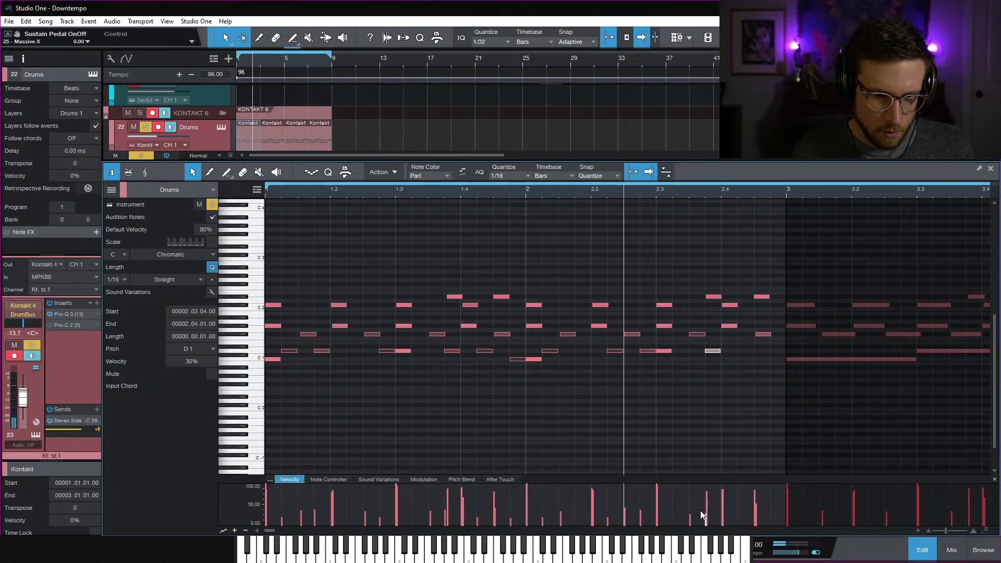
{"action": "key", "text": "space"}
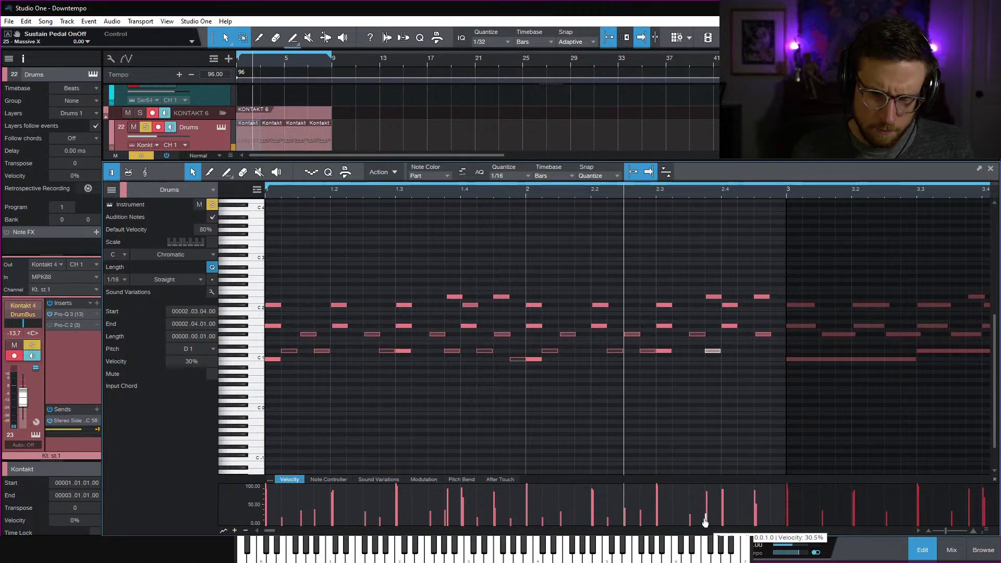
{"action": "key", "text": "space"}
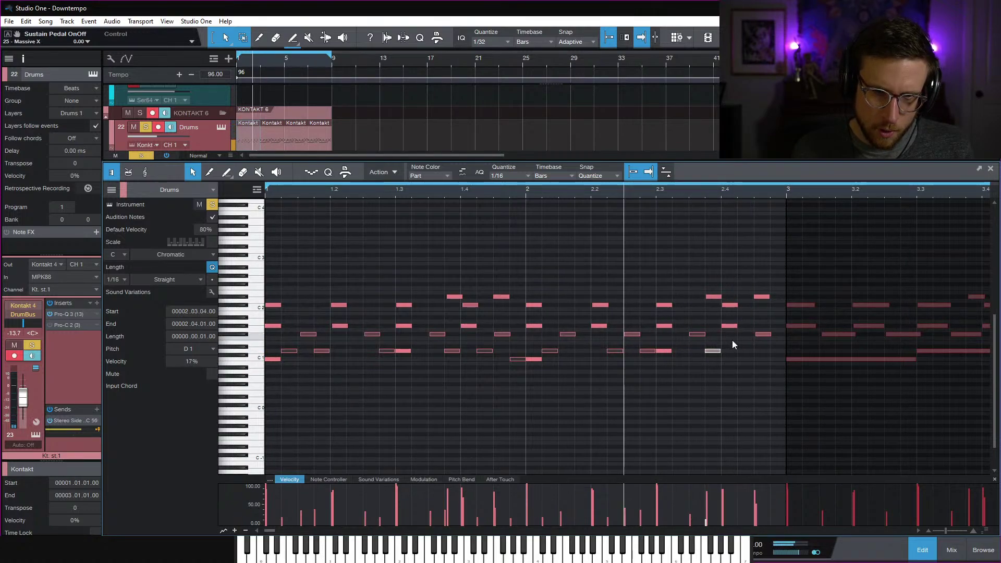
{"action": "key", "text": "space"}
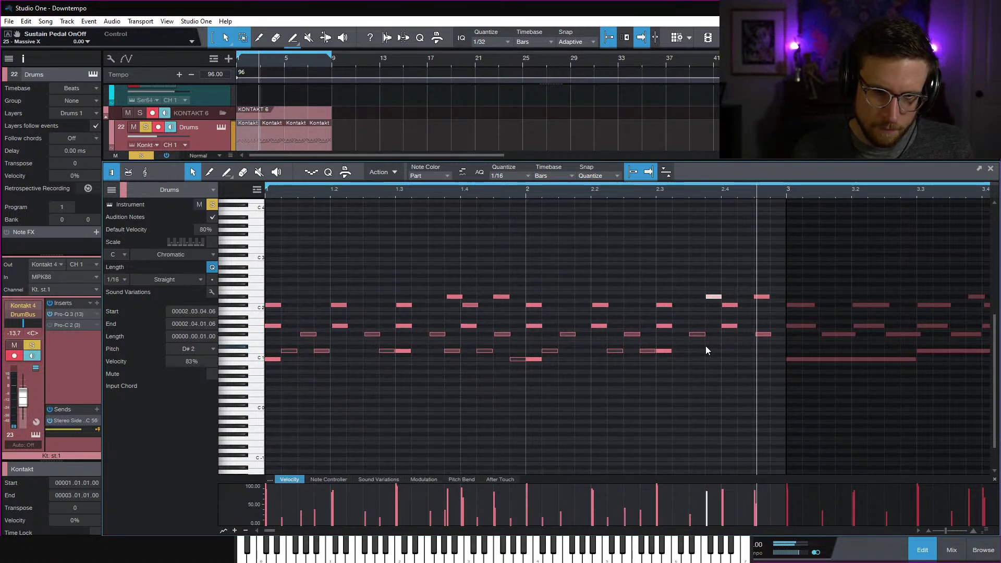
{"action": "key", "text": "space"}
Place a copied 22% D1 ghost note at 2.4.2 and play the pattern
{"action": "left_click_drag", "start_coordinate": [615, 351], "coordinate": [713, 351]}
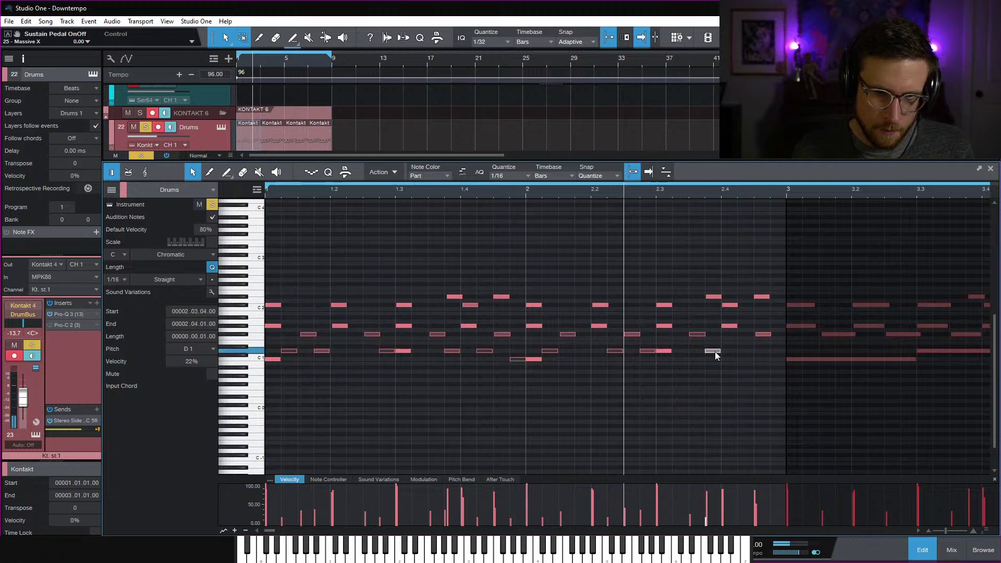
{"action": "key", "text": "space"}
{"action": "left_click", "coordinate": [726, 354]}
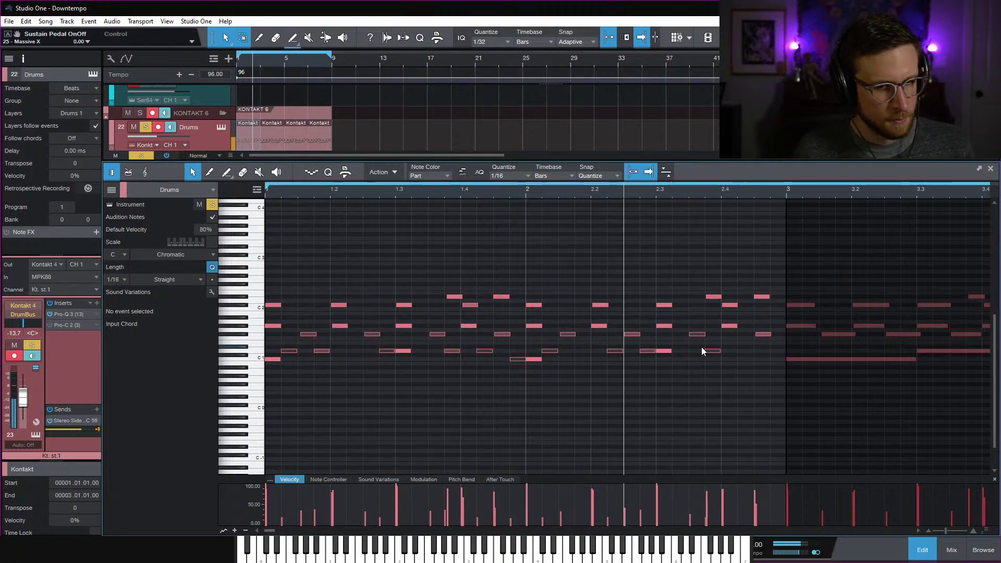
{"action": "key", "text": "space"}
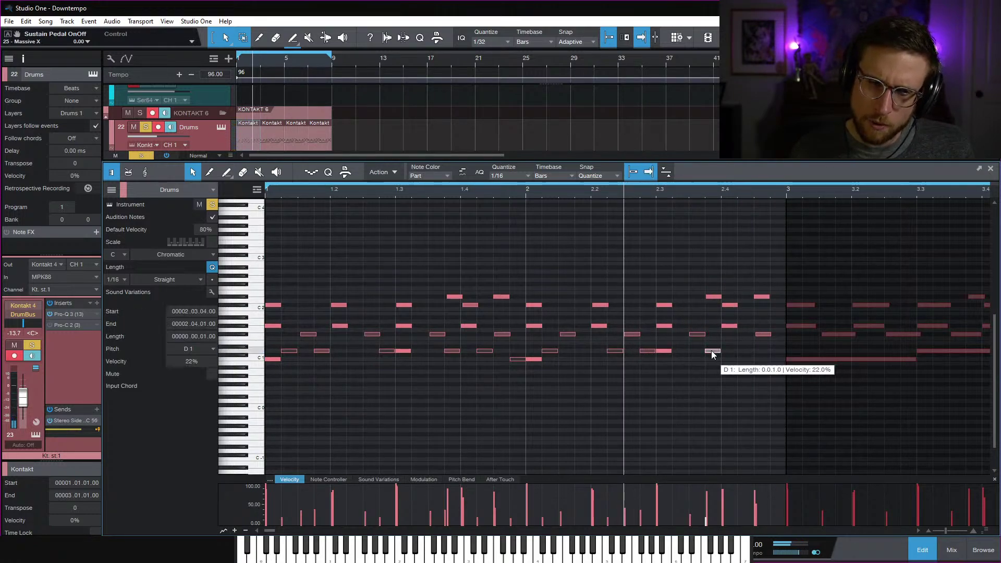
{"action": "left_click_drag", "start_coordinate": [716, 351], "coordinate": [748, 353]}
{"action": "key", "text": "space"}
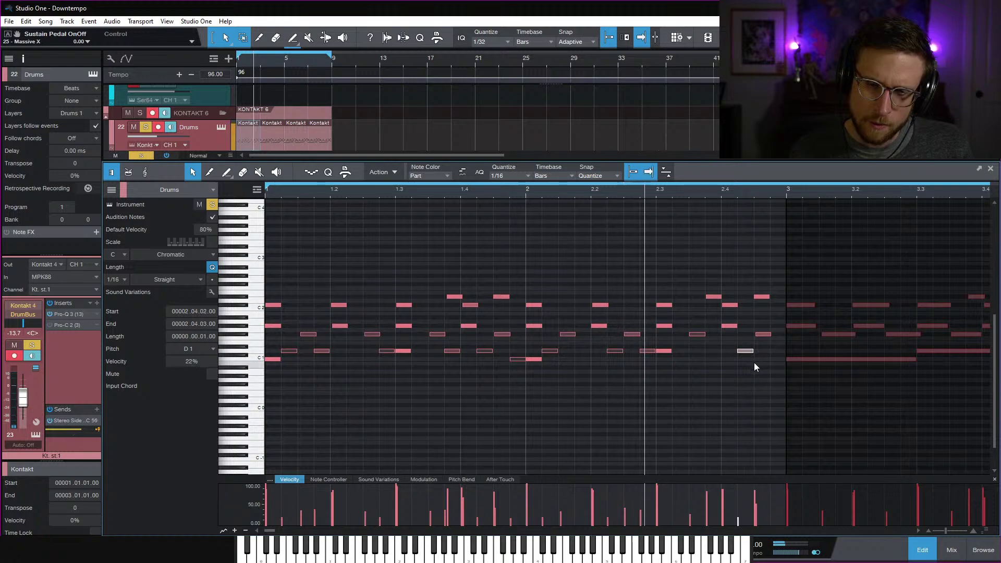
Copy the D1 ghost note from 2.4.2 to 2.4.4 and play the drum pattern
{"action": "key", "text": "space"}
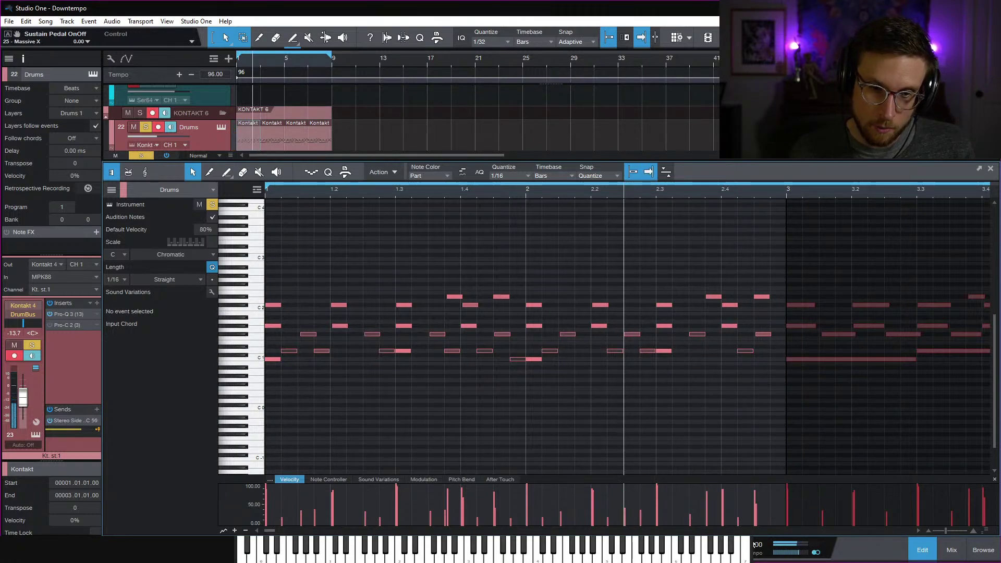
{"action": "left_click", "coordinate": [771, 351]}
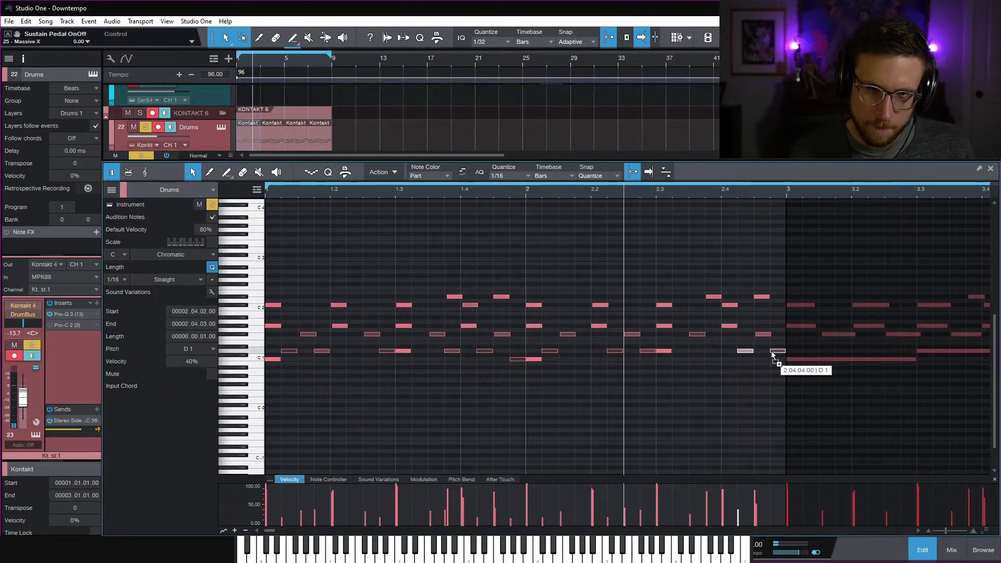
{"action": "key", "text": "space"}
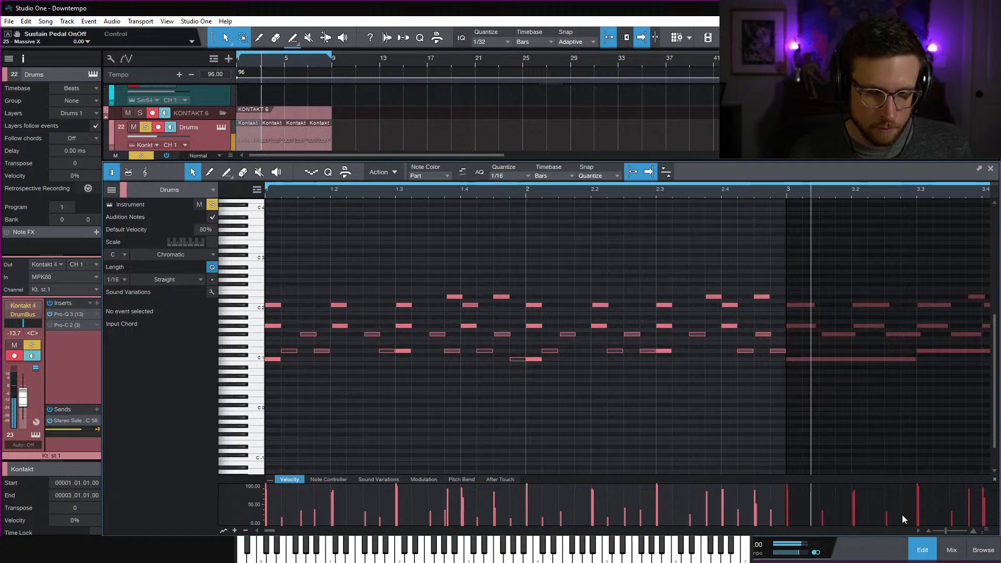
Replace the later Drums clips with copies of the edited first clip through bar 9, and unsolo the Drums track
{"action": "key", "text": "w"}
{"action": "key", "text": "w"}
{"action": "left_click", "coordinate": [920, 549]}
{"action": "left_click_drag", "start_coordinate": [345, 267], "coordinate": [271, 266]}
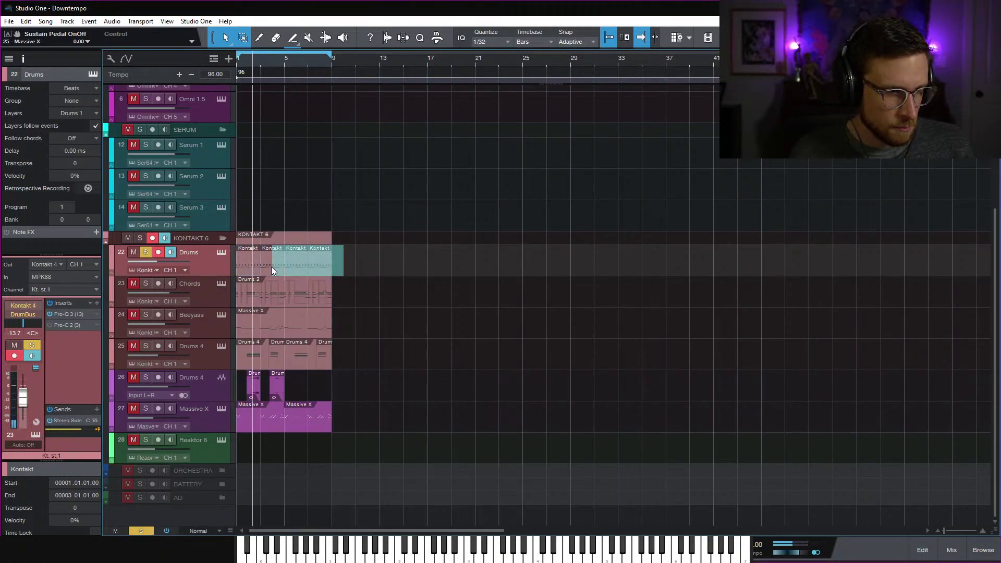
{"action": "key", "text": "Delete"}
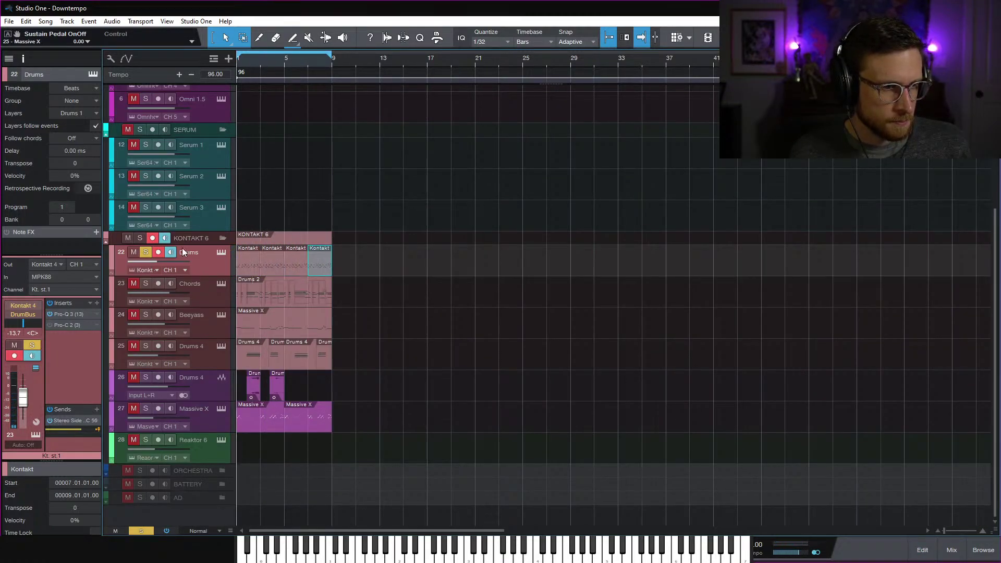
{"action": "left_click", "coordinate": [146, 252]}
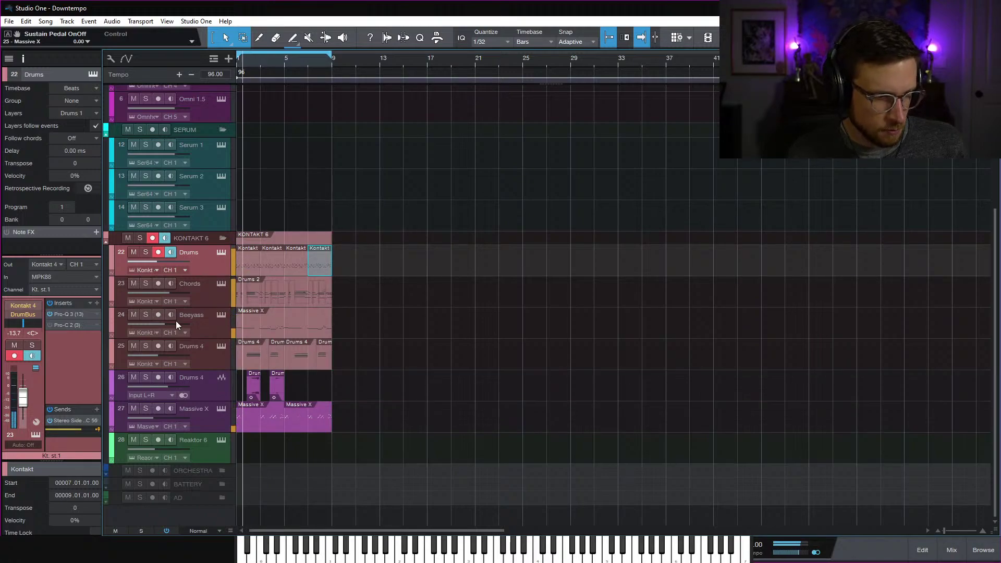
Insert a new Pro-Q 3 on the Beeyass channel with a 36 dB/oct low cut at about 21.7 Hz
{"action": "left_click", "coordinate": [220, 319]}
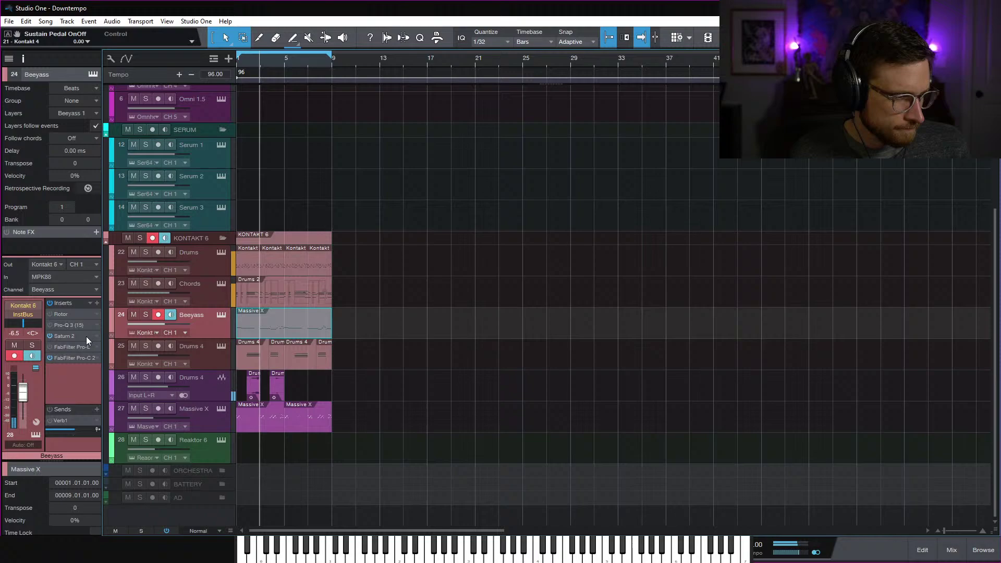
{"action": "left_click", "coordinate": [96, 303]}
{"action": "left_click", "coordinate": [174, 383]}
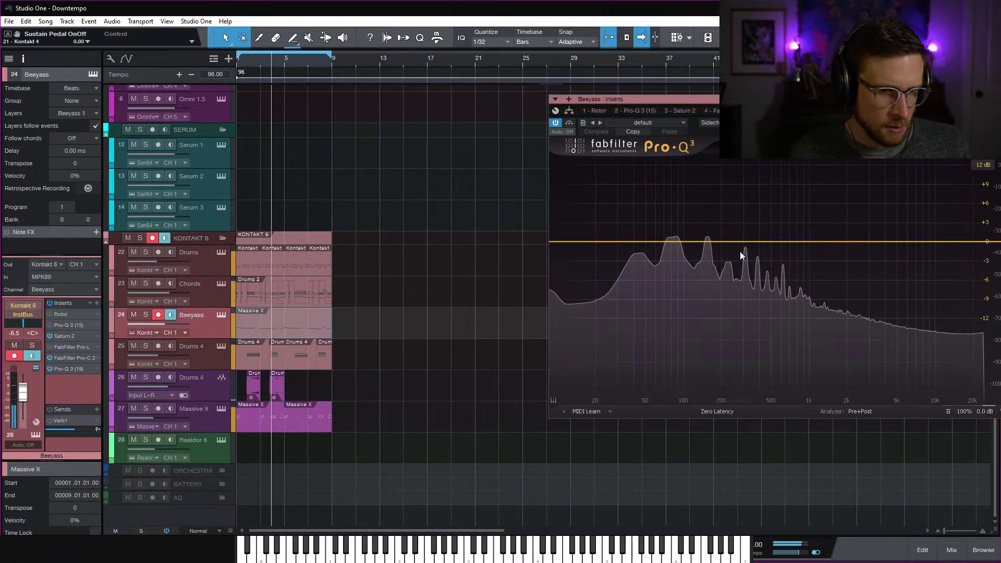
{"action": "left_click", "coordinate": [558, 241]}
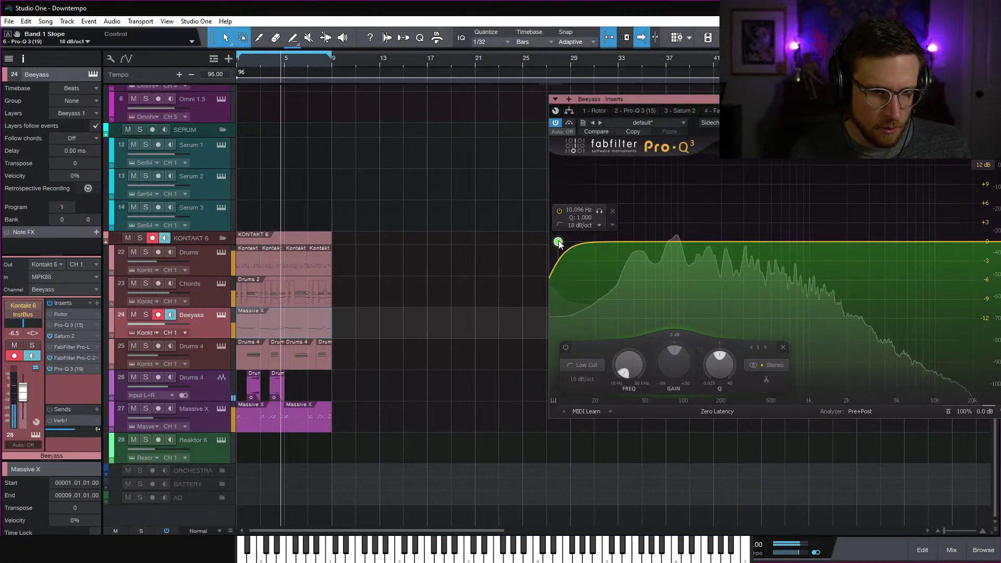
{"action": "left_click_drag", "start_coordinate": [557, 242], "coordinate": [599, 243]}
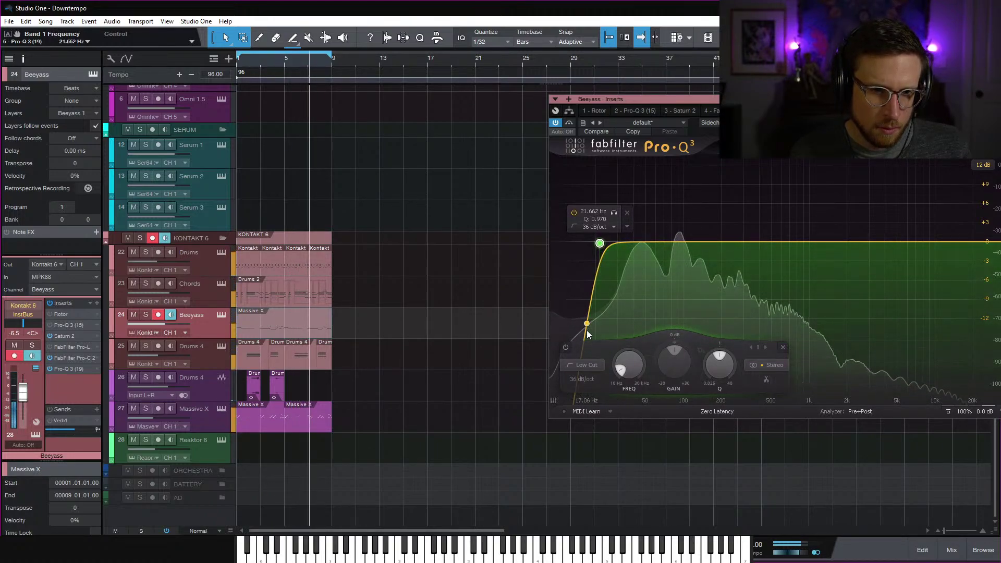
Add a low shelf boost of about 5.3 dB at 48 Hz and a bell cut of about 4.1 dB near 90 Hz on Beeyass
{"action": "left_click_drag", "start_coordinate": [584, 332], "coordinate": [642, 242]}
{"action": "scroll", "coordinate": [648, 220], "scroll_direction": "up", "scroll_amount": 2}
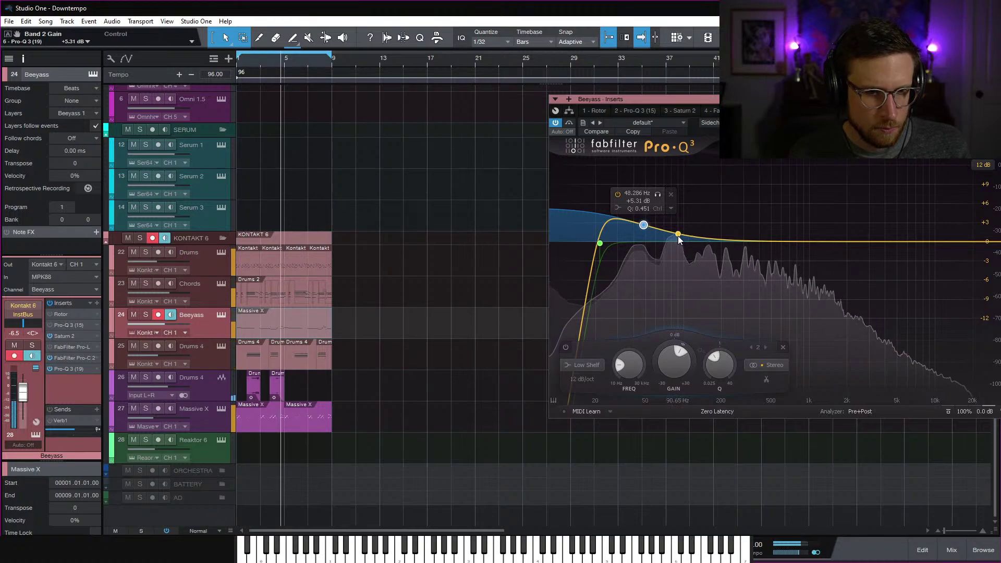
{"action": "left_click_drag", "start_coordinate": [677, 235], "coordinate": [677, 261]}
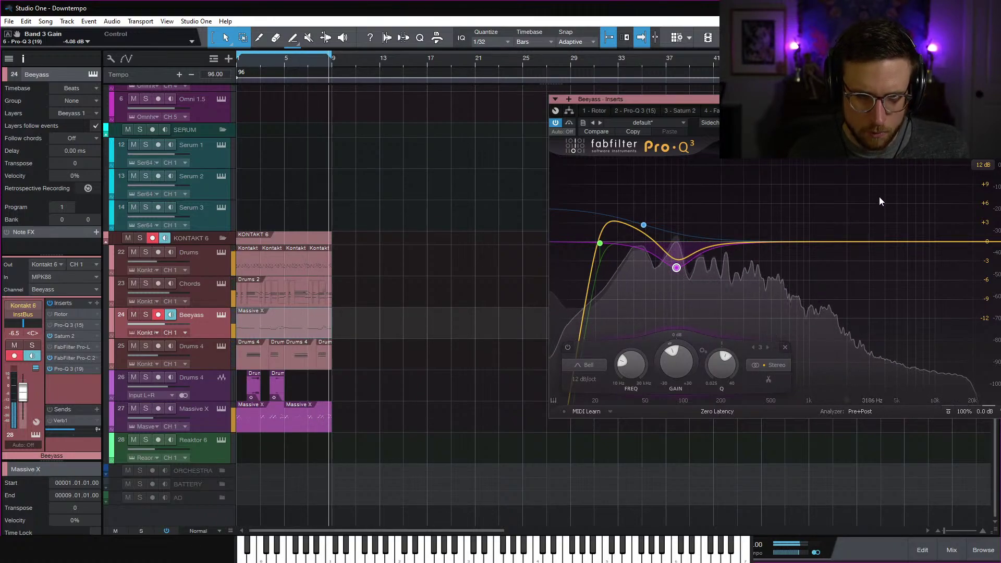
{"action": "key", "text": "space"}
{"action": "left_click", "coordinate": [990, 98]}
{"action": "key", "text": "space"}
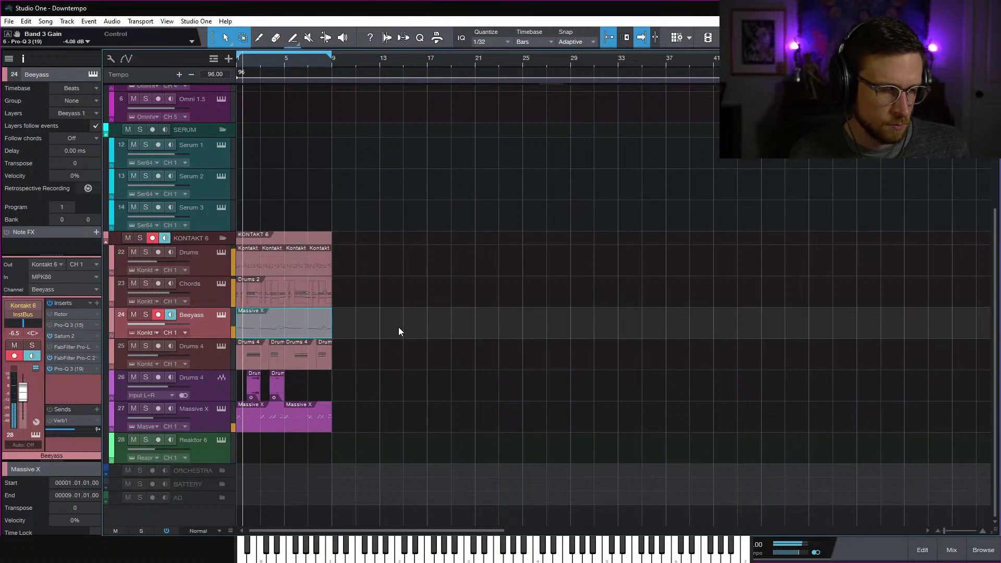
Save the song and set the Kt. st.2 mixer channel's volume to -0.1 dB
{"action": "left_click", "coordinate": [352, 330]}
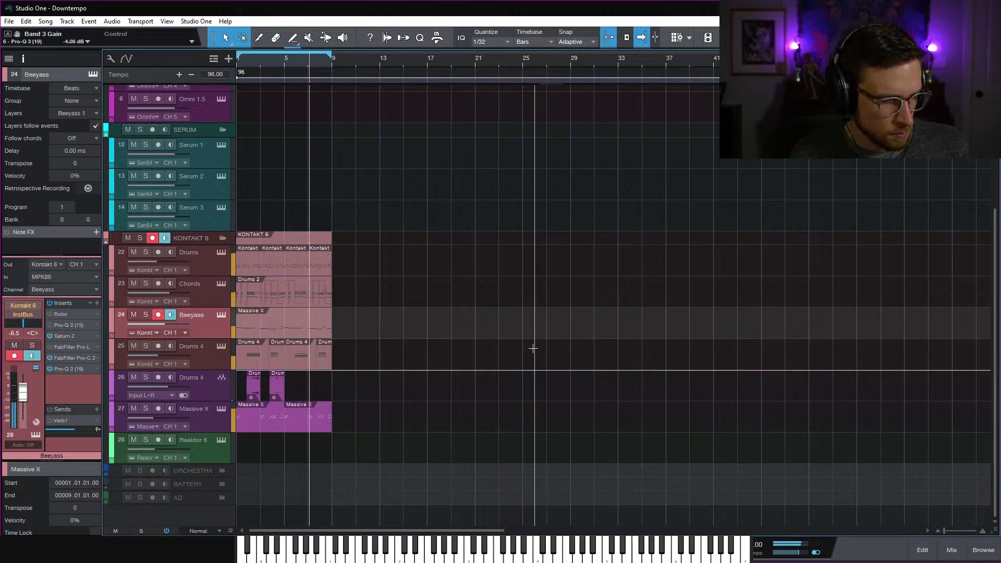
{"action": "key", "text": "ctrl+s"}
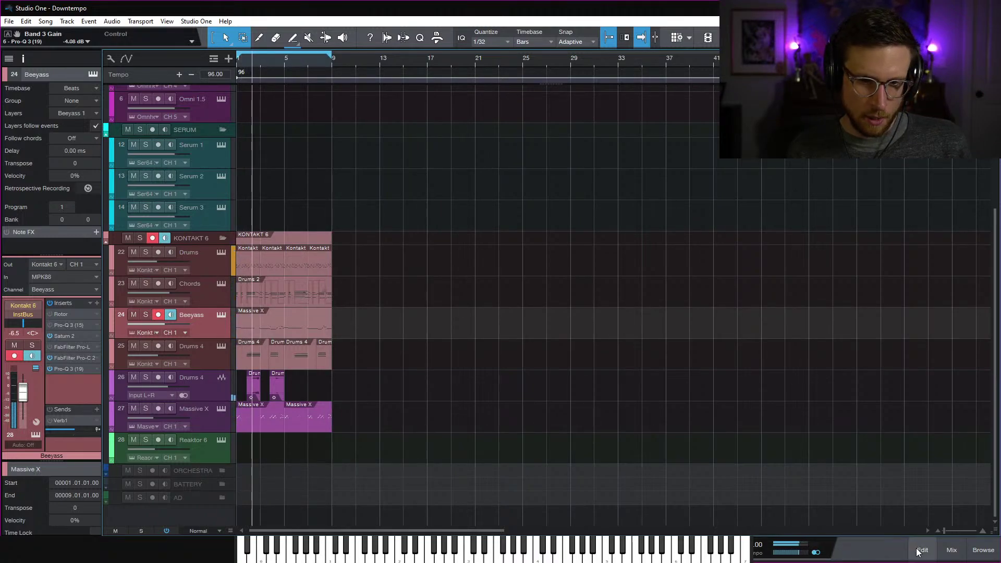
{"action": "left_click", "coordinate": [946, 552]}
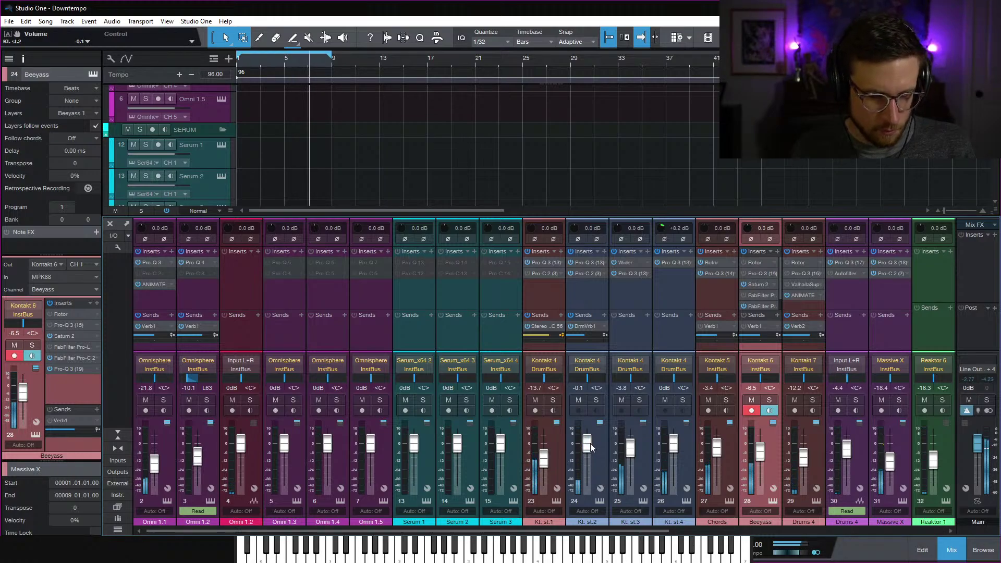
{"action": "left_click", "coordinate": [950, 552]}
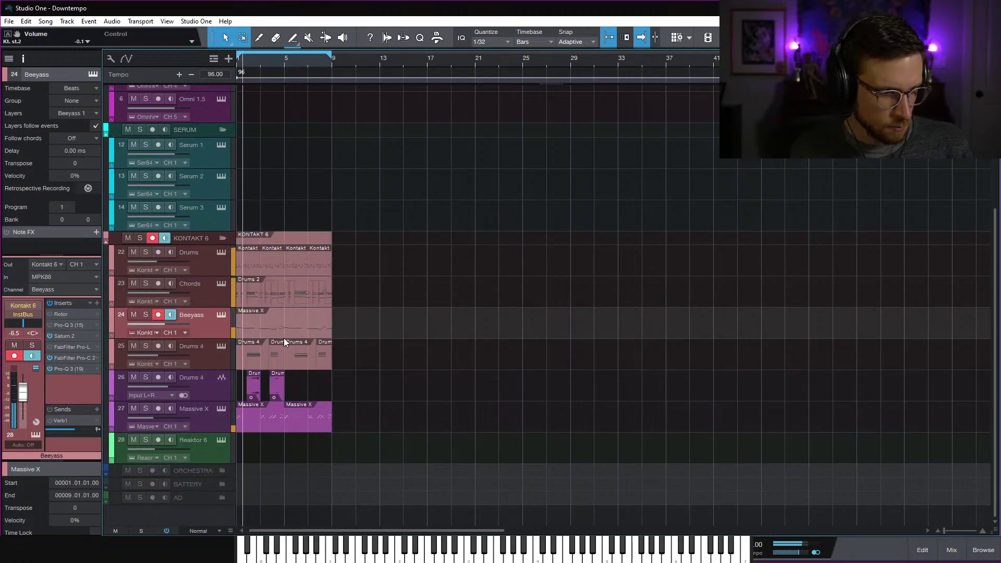
Mute the Beeyass track and duplicate all the loop's clips from bar 9 through bar 17
{"action": "left_click", "coordinate": [133, 315]}
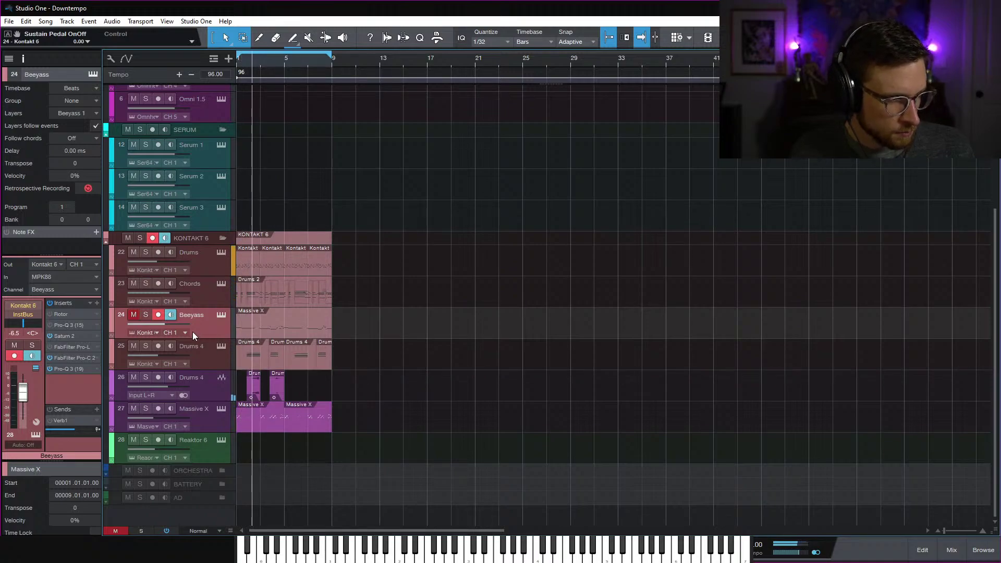
{"action": "left_click_drag", "start_coordinate": [349, 424], "coordinate": [240, 271]}
{"action": "key", "text": "d"}
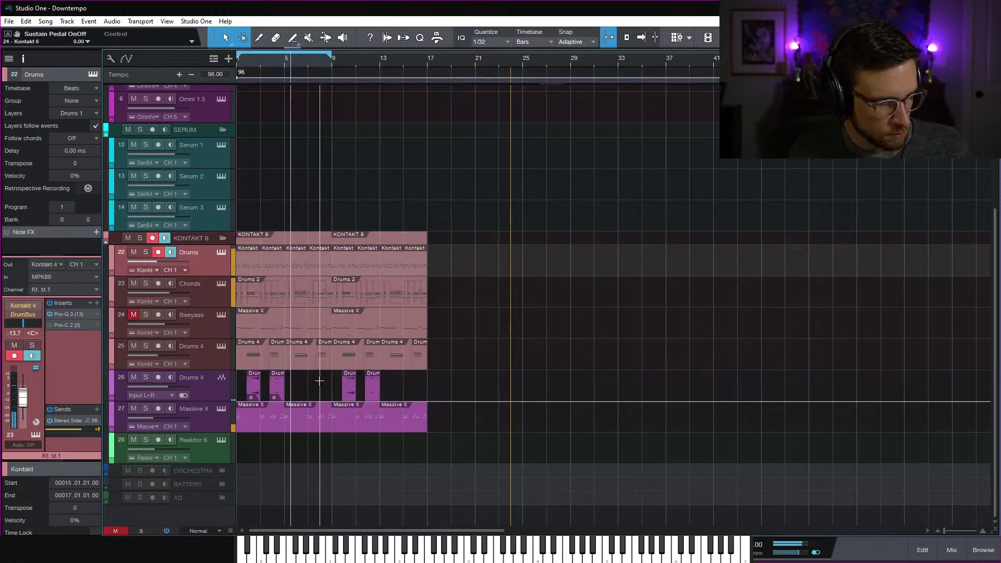
Move the second Drums 4 audio clip in each eight-bar section to 7.4.2 and 15.4.2, and extend the loop range to bar 17
{"action": "left_click", "coordinate": [276, 392]}
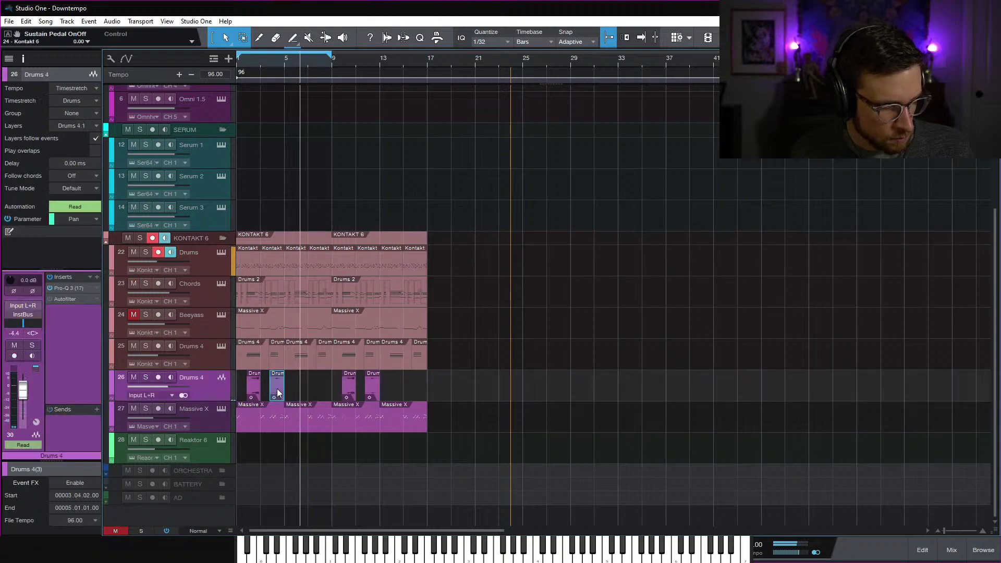
{"action": "left_click", "coordinate": [451, 381]}
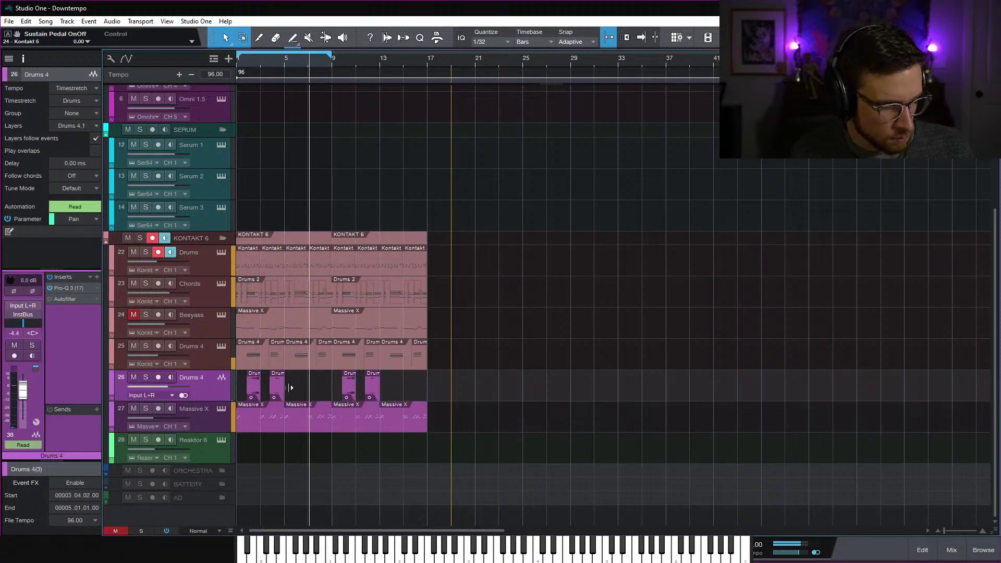
{"action": "left_click_drag", "start_coordinate": [276, 392], "coordinate": [325, 391]}
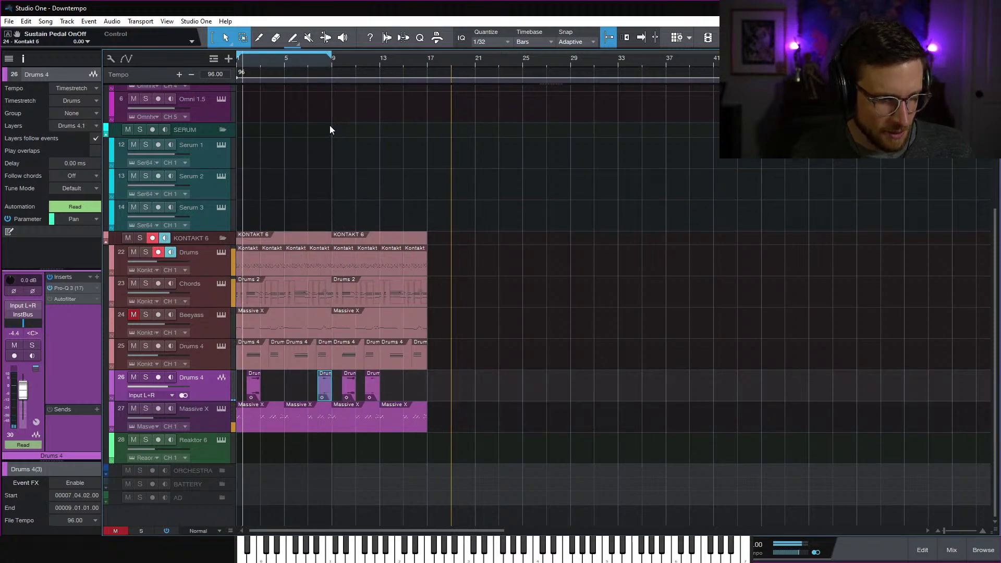
{"action": "left_click_drag", "start_coordinate": [334, 61], "coordinate": [426, 61]}
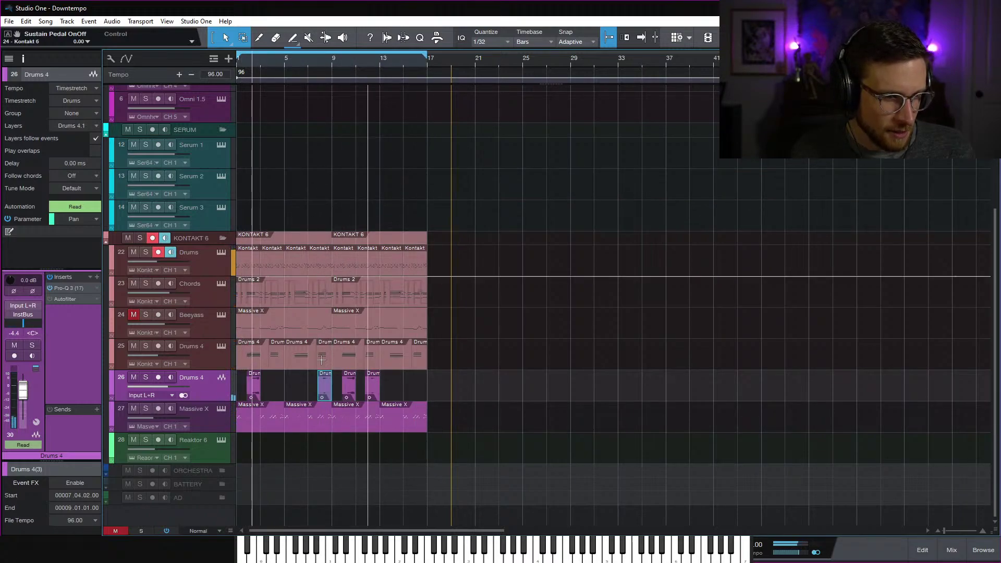
{"action": "left_click_drag", "start_coordinate": [371, 392], "coordinate": [417, 394]}
{"action": "left_click", "coordinate": [473, 372]}
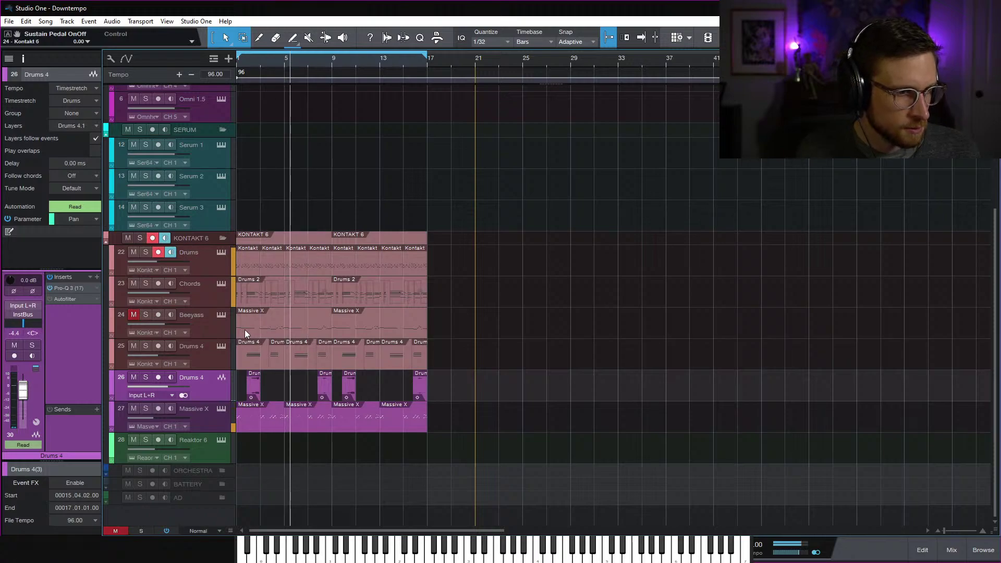
Delete the duplicated Massive X clip on the Beeyass track and move the original clip to bar 17
{"action": "left_click", "coordinate": [415, 324]}
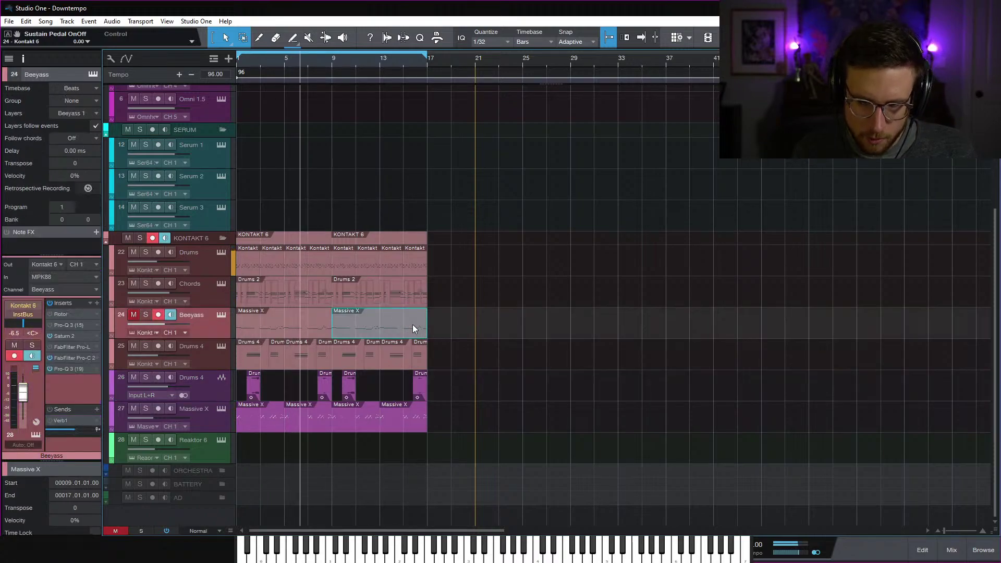
{"action": "key", "text": "Delete"}
{"action": "left_click", "coordinate": [295, 328]}
{"action": "left_click_drag", "start_coordinate": [295, 328], "coordinate": [486, 329]}
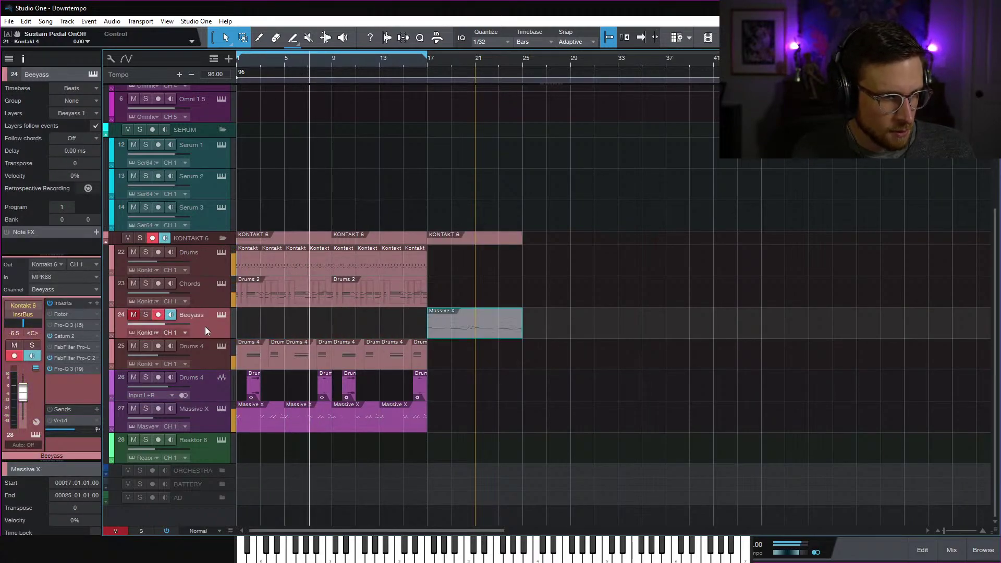
Record a new part on the unmuted Beeyass track over bars 1 to 17, keeping only its second half moved to bar 1
{"action": "left_click", "coordinate": [135, 316]}
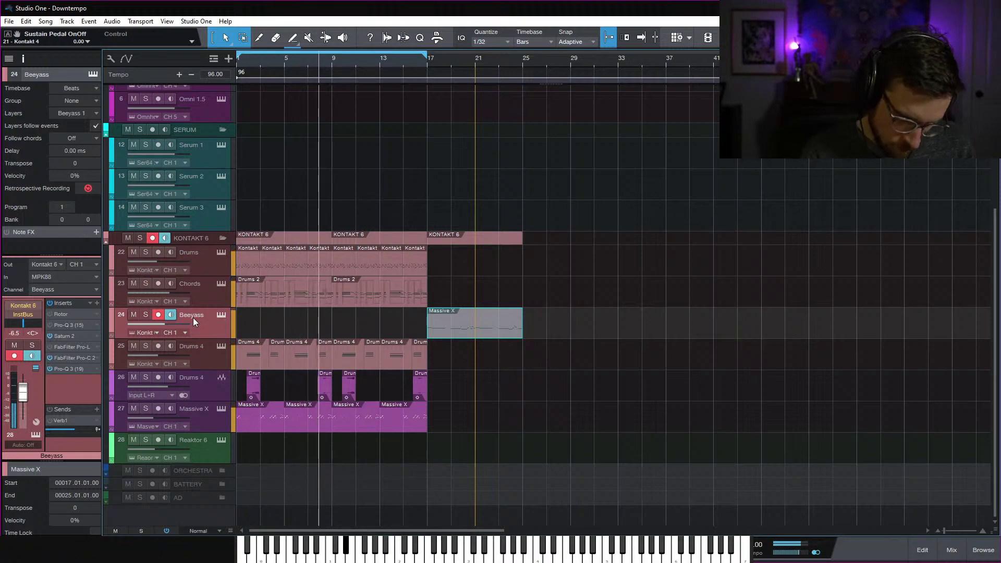
{"action": "key", "text": "KP_Multiply"}
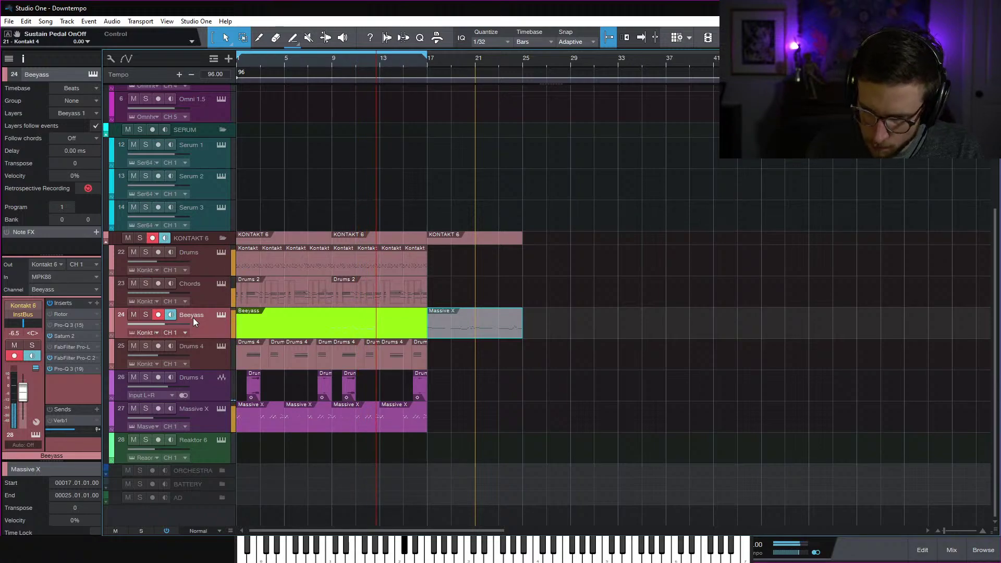
{"action": "key", "text": "space"}
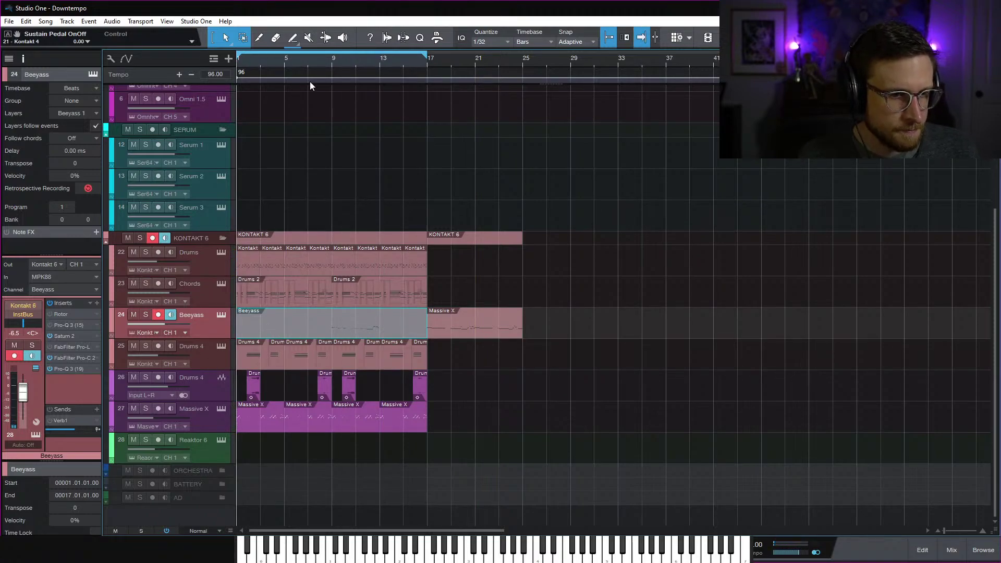
{"action": "left_click_drag", "start_coordinate": [333, 316], "coordinate": [263, 330]}
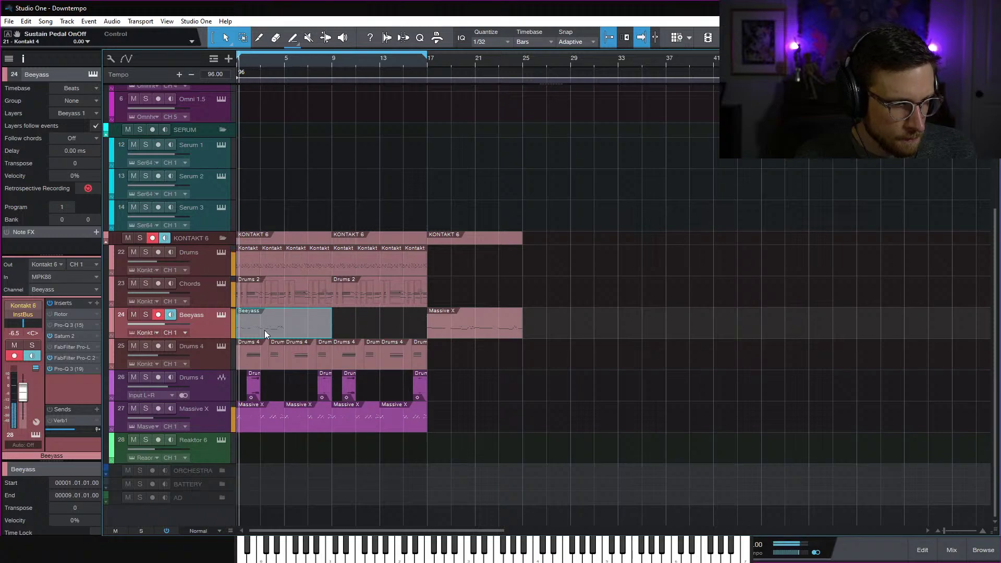
Nudge the short A#1 note just before 1.3 in the new Beeyass clip to start at 1.2.4.07, and play it back
{"action": "double_click", "coordinate": [265, 330]}
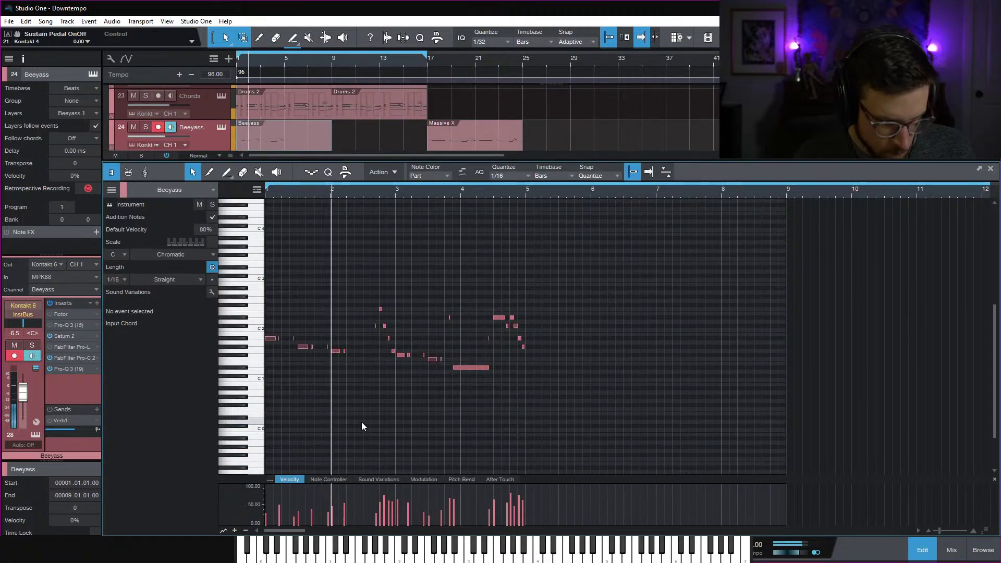
{"action": "key", "text": "e"}
{"action": "scroll", "coordinate": [361, 419], "scroll_direction": "left", "scroll_amount": 2}
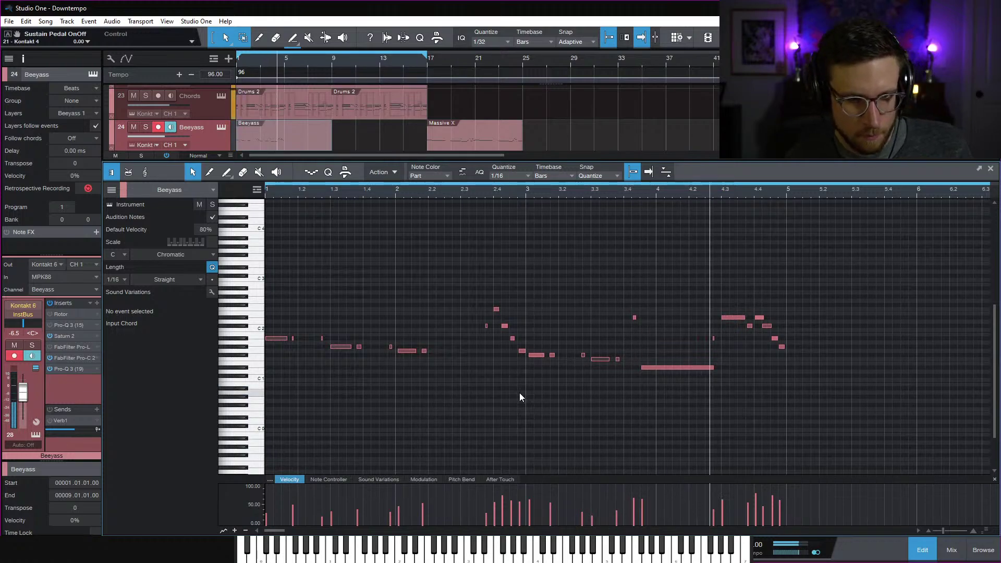
{"action": "key", "text": "space"}
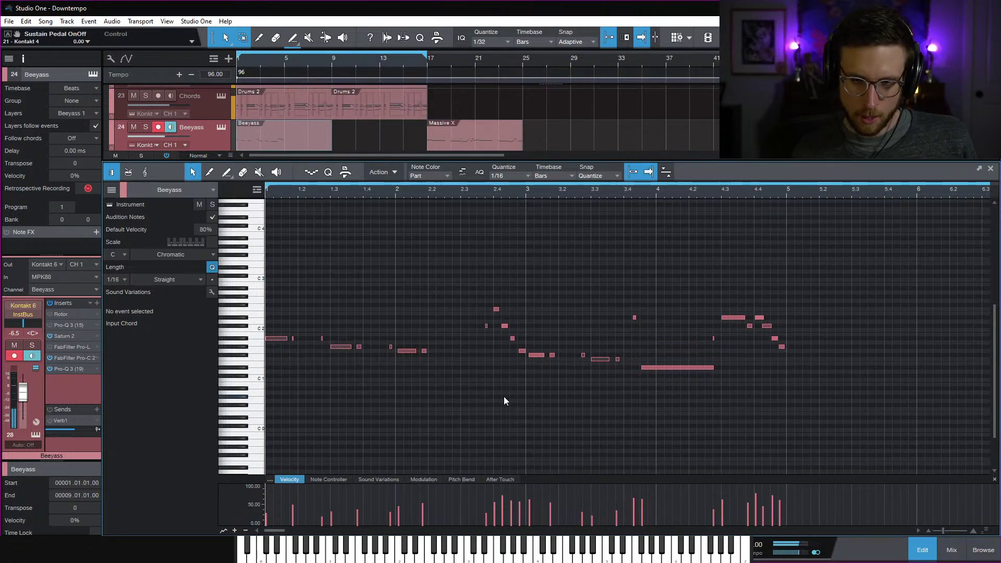
{"action": "key", "text": "e"}
{"action": "key", "text": "space"}
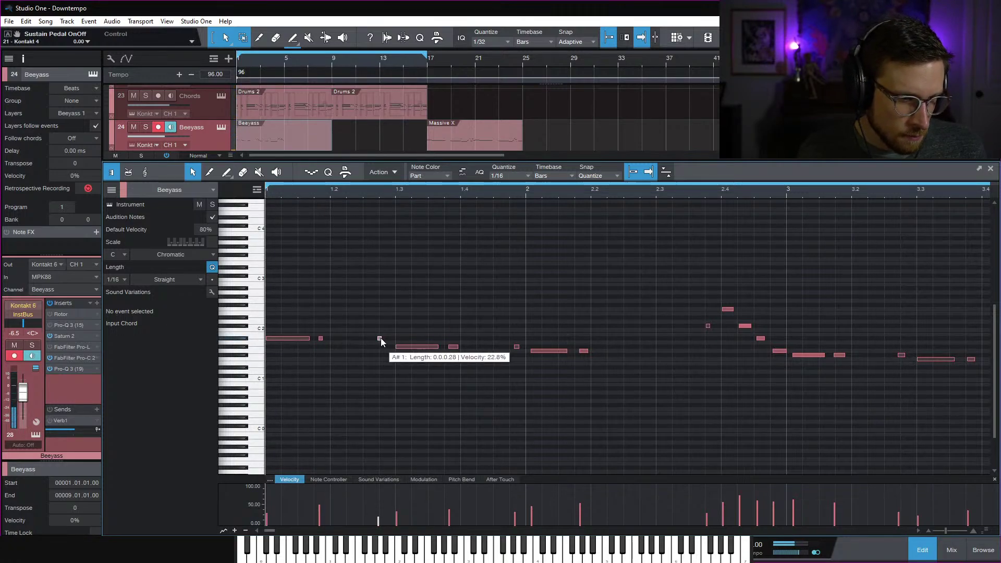
{"action": "left_click_drag", "start_coordinate": [380, 338], "coordinate": [382, 338]}
{"action": "key", "text": "space"}
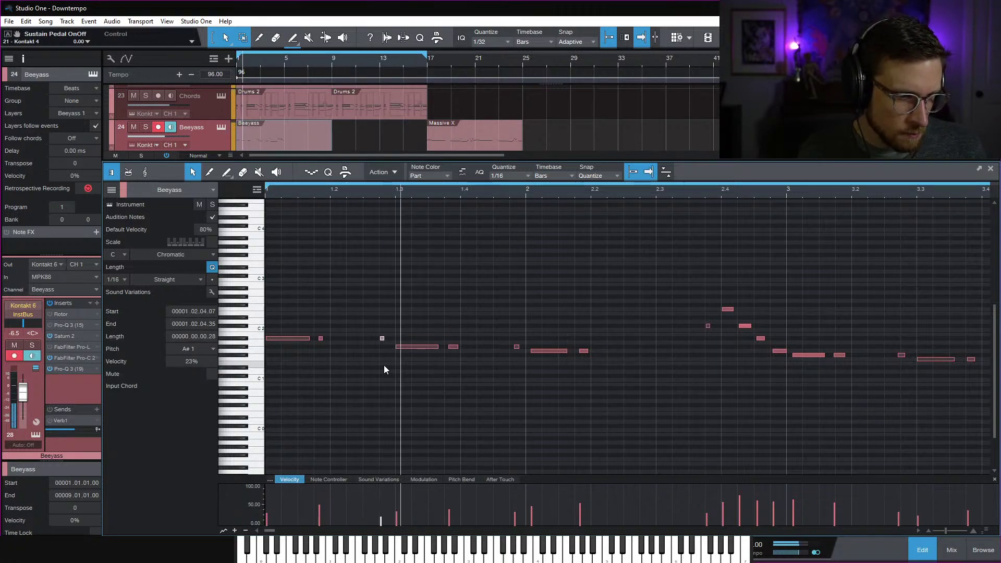
Set the short A#1 note at 1.1.4.30 to 18% velocity and nudge the one just before 1.3 to 1.2.4.16
{"action": "key", "text": "space"}
{"action": "left_click", "coordinate": [321, 338]}
{"action": "key", "text": "space"}
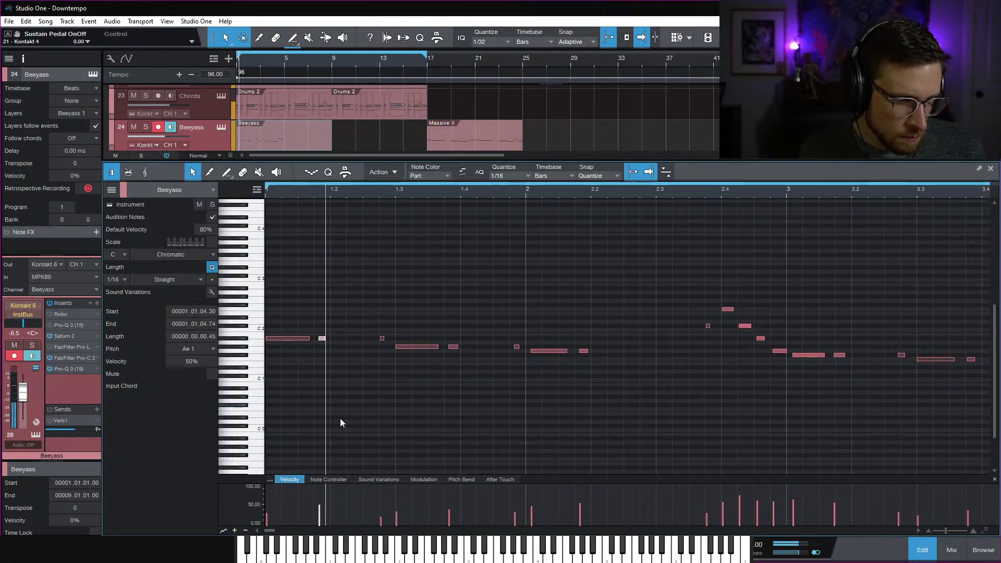
{"action": "key", "text": "space"}
{"action": "key", "text": "space"}
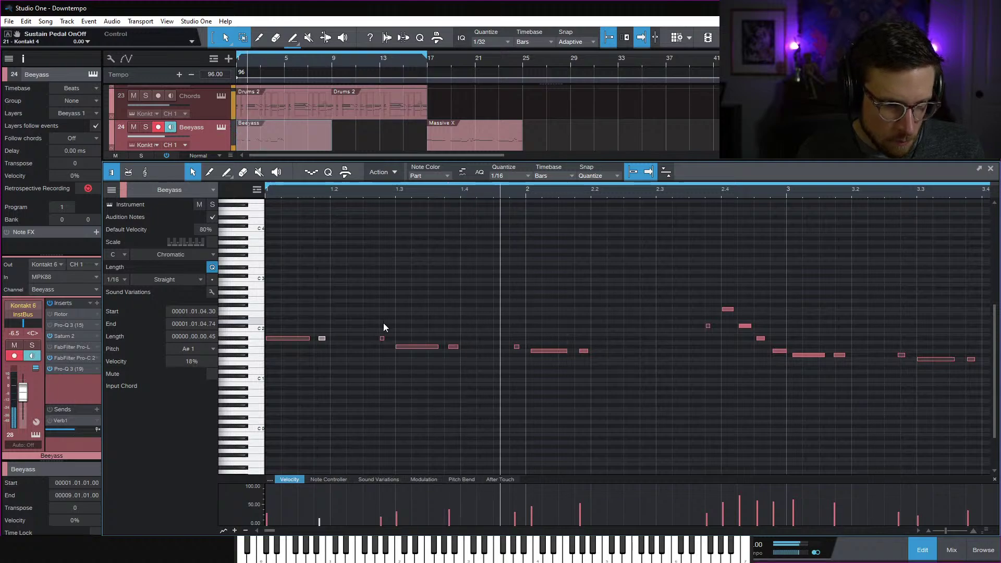
{"action": "key", "text": "space"}
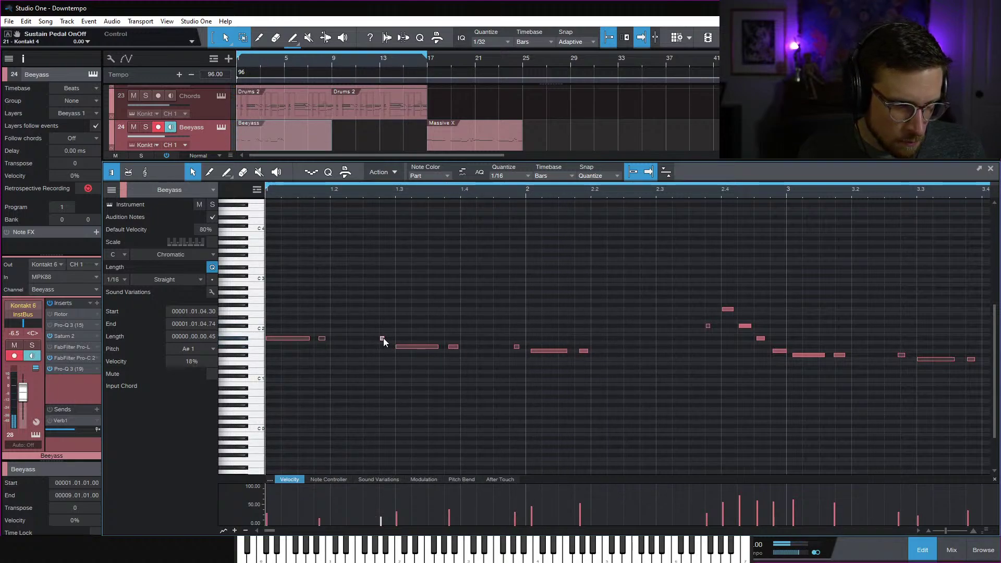
{"action": "left_click", "coordinate": [383, 338]}
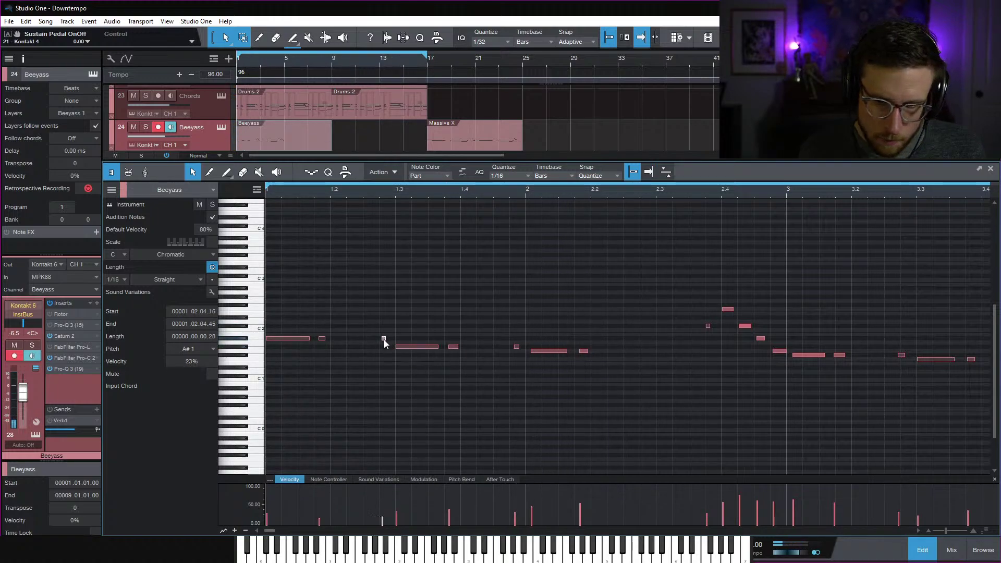
{"action": "key", "text": "space"}
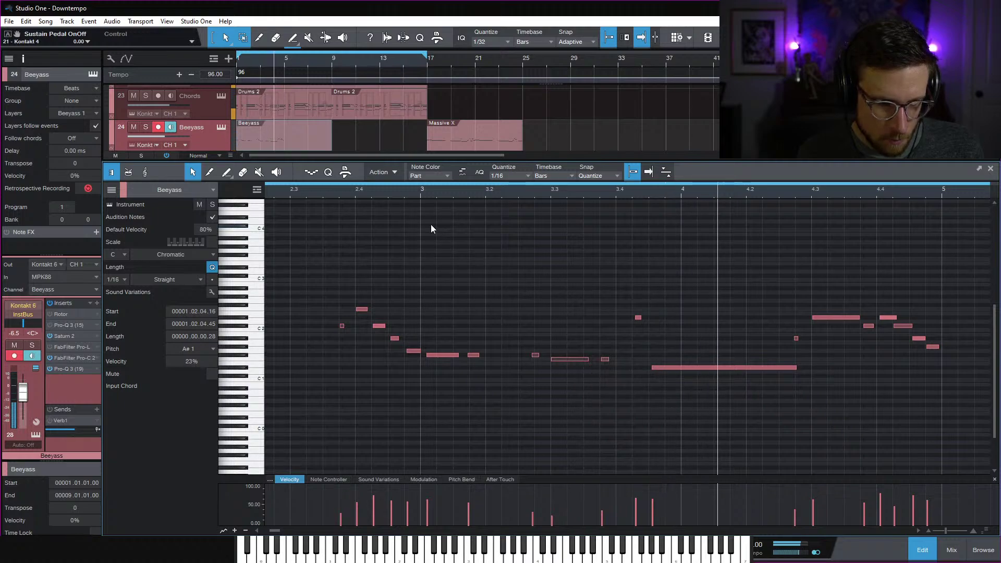
Play the Beeyass part from just before bar 3 and move the long F#1 note to start at 3.1.1.19
{"action": "left_click", "coordinate": [387, 188]}
{"action": "key", "text": "space"}
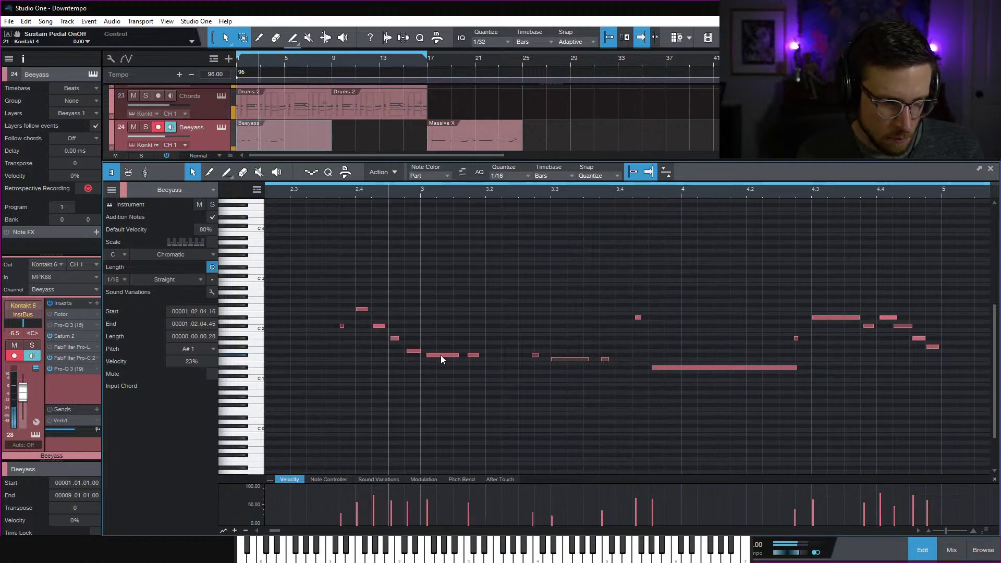
{"action": "left_click_drag", "start_coordinate": [441, 358], "coordinate": [436, 357]}
{"action": "key", "text": "space"}
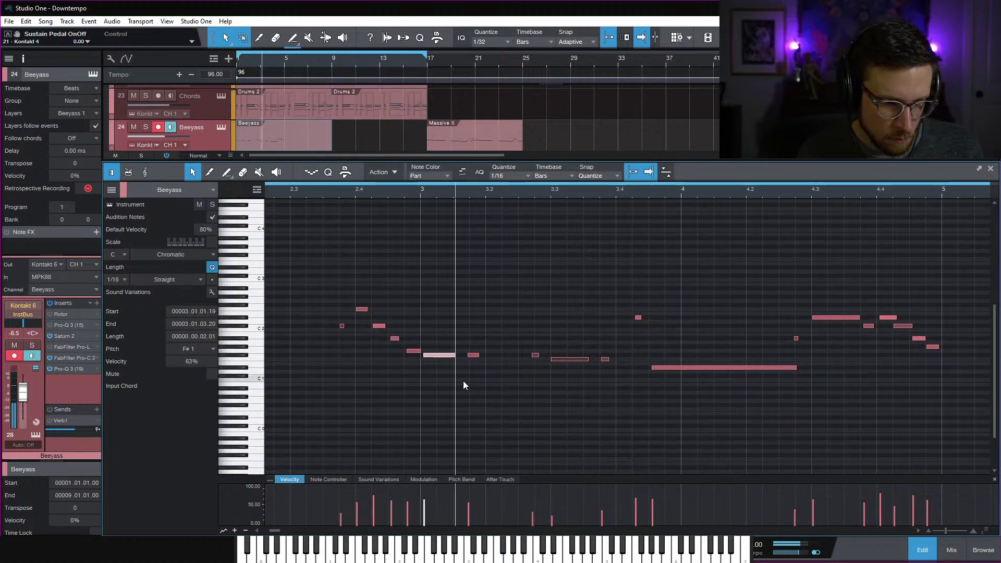
Set the short F#1 note just before 3.2 to 18% velocity and nudge its start to 3.1.4.15
{"action": "key", "text": "space"}
{"action": "left_click", "coordinate": [470, 520]}
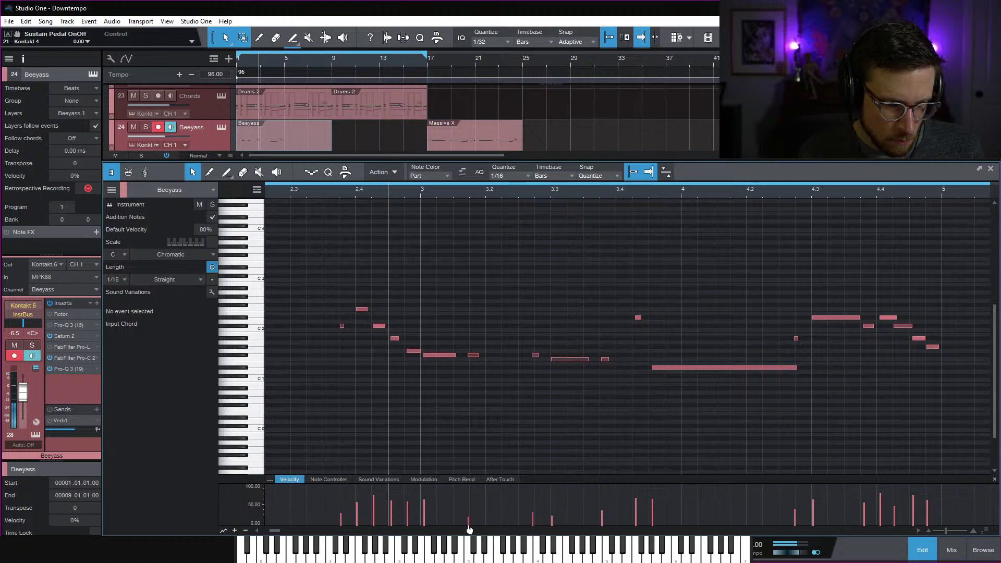
{"action": "left_click_drag", "start_coordinate": [473, 355], "coordinate": [477, 357]}
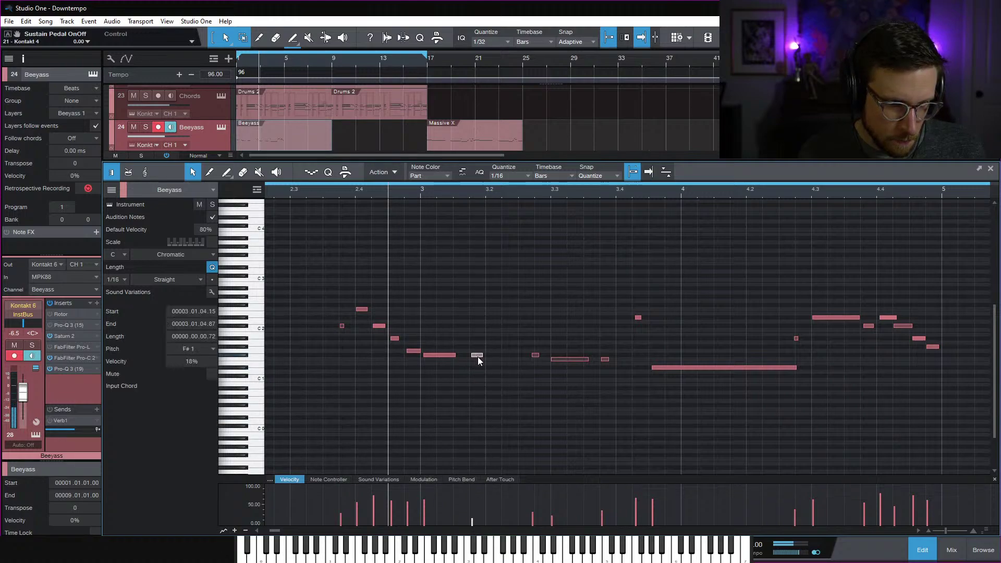
{"action": "key", "text": "space"}
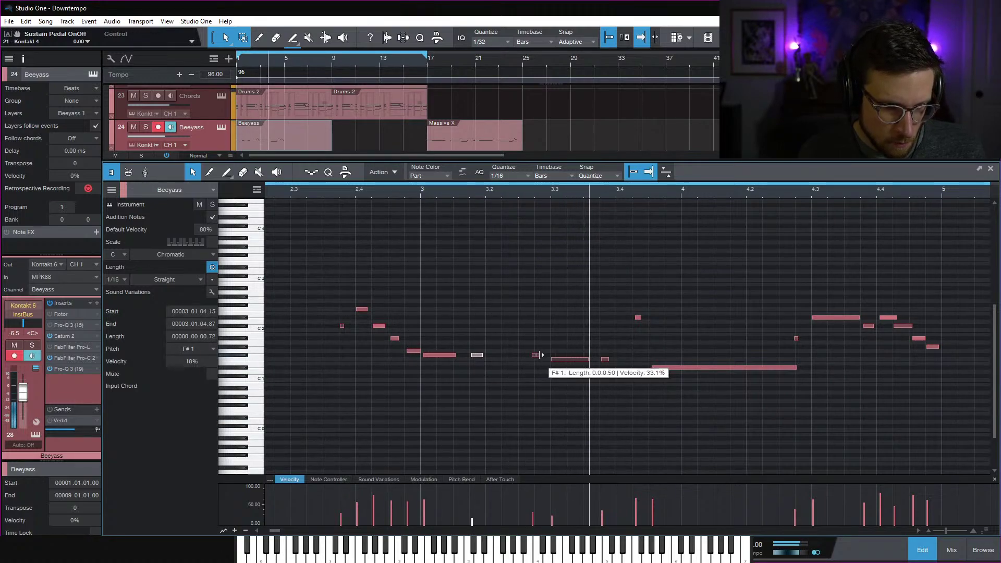
Nudge the short F#1 note before 3.3 and the short F1 note before 3.4 slightly later, with the F1 at 9% velocity
{"action": "key", "text": "space"}
{"action": "left_click", "coordinate": [535, 355]}
{"action": "left_click_drag", "start_coordinate": [538, 355], "coordinate": [540, 356]}
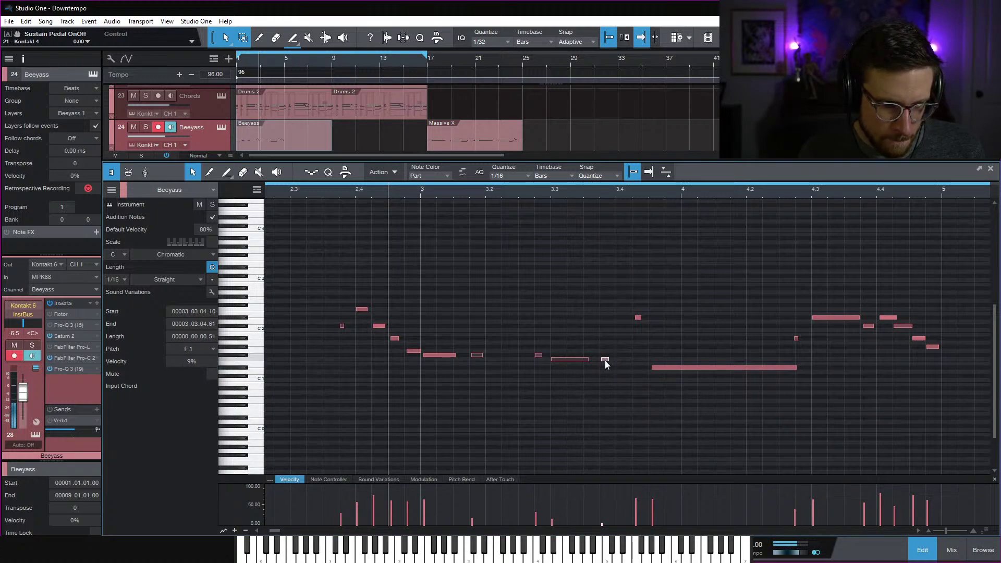
{"action": "left_click_drag", "start_coordinate": [604, 361], "coordinate": [608, 360]}
{"action": "key", "text": "space"}
{"action": "left_click", "coordinate": [611, 380]}
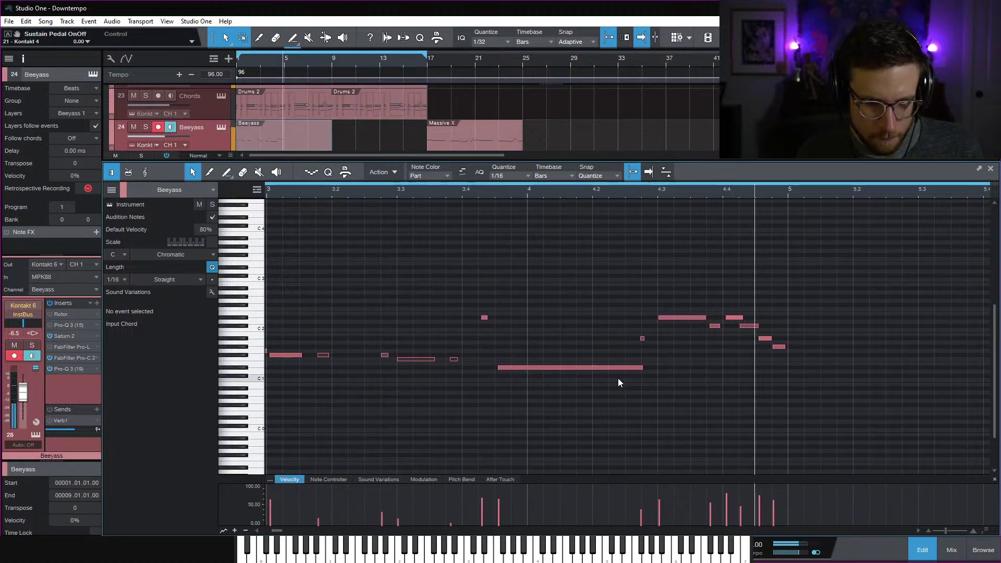
Nudge the short A#1 note just before 4.3 slightly later and play the passage back
{"action": "left_click", "coordinate": [393, 192]}
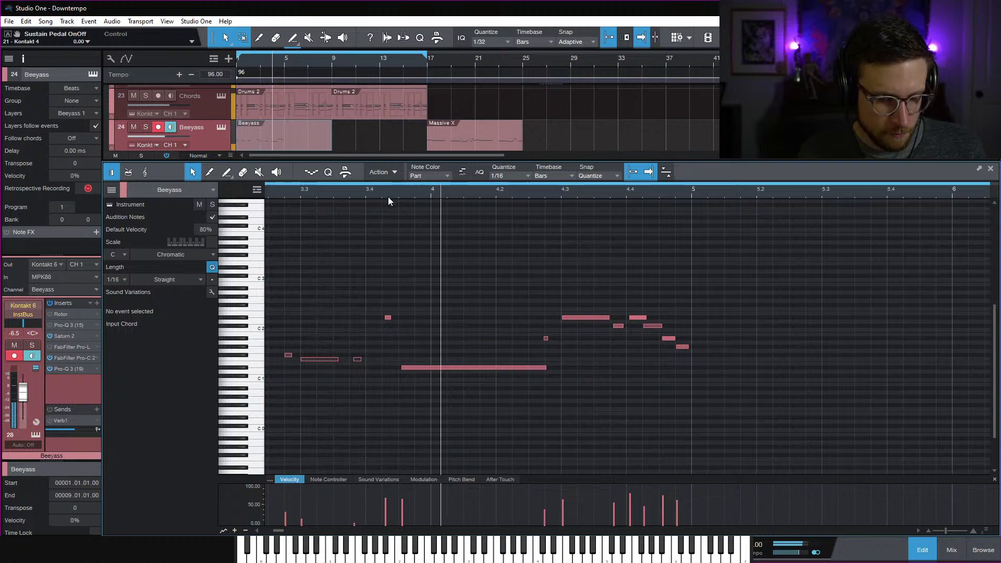
{"action": "key", "text": "space"}
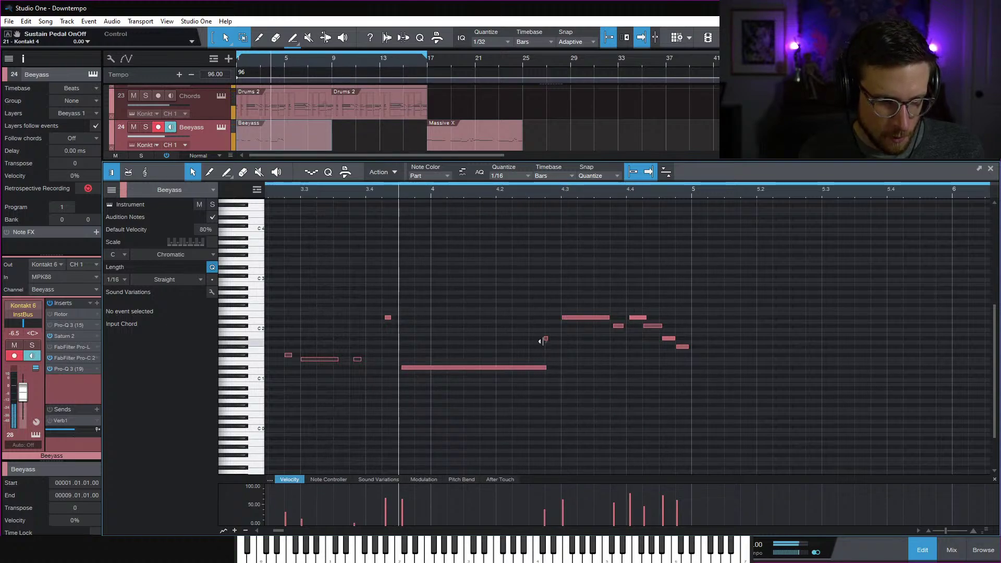
{"action": "left_click_drag", "start_coordinate": [545, 338], "coordinate": [548, 338]}
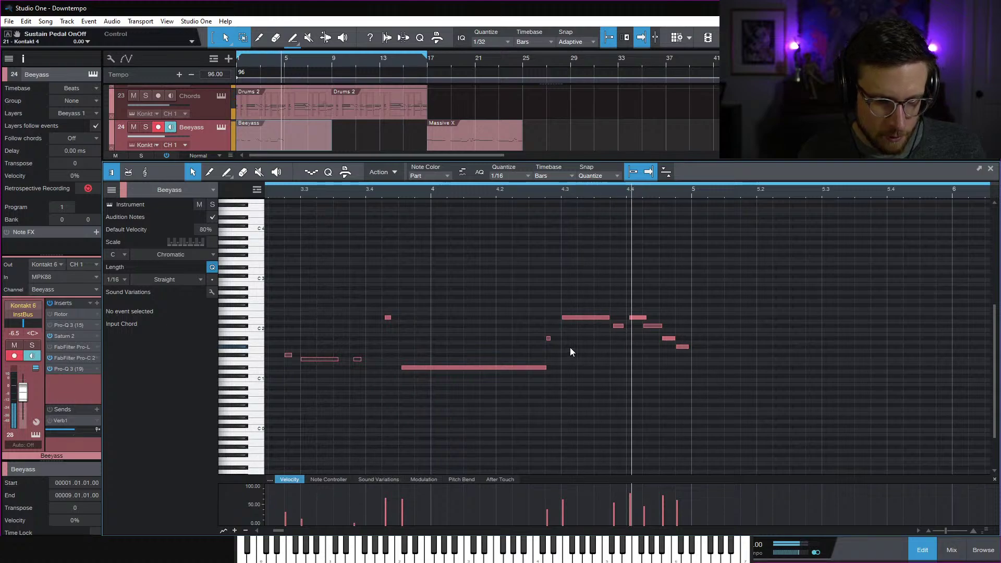
{"action": "key", "text": "space"}
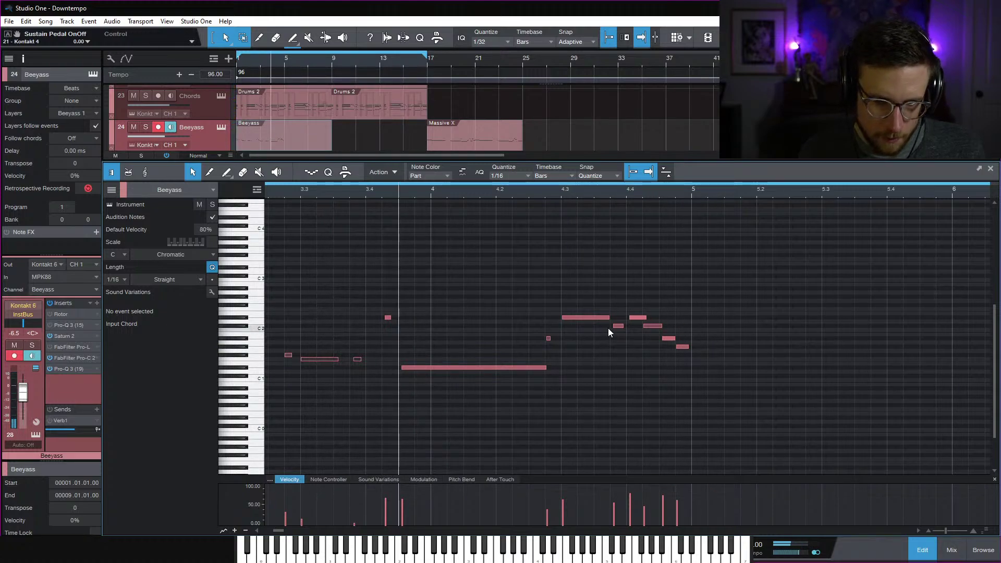
Shorten the C#2 note at 4.3.4.21 to a length of 0.0.0.25 and play the phrase back
{"action": "left_click_drag", "start_coordinate": [621, 327], "coordinate": [614, 331]}
{"action": "key", "text": "space"}
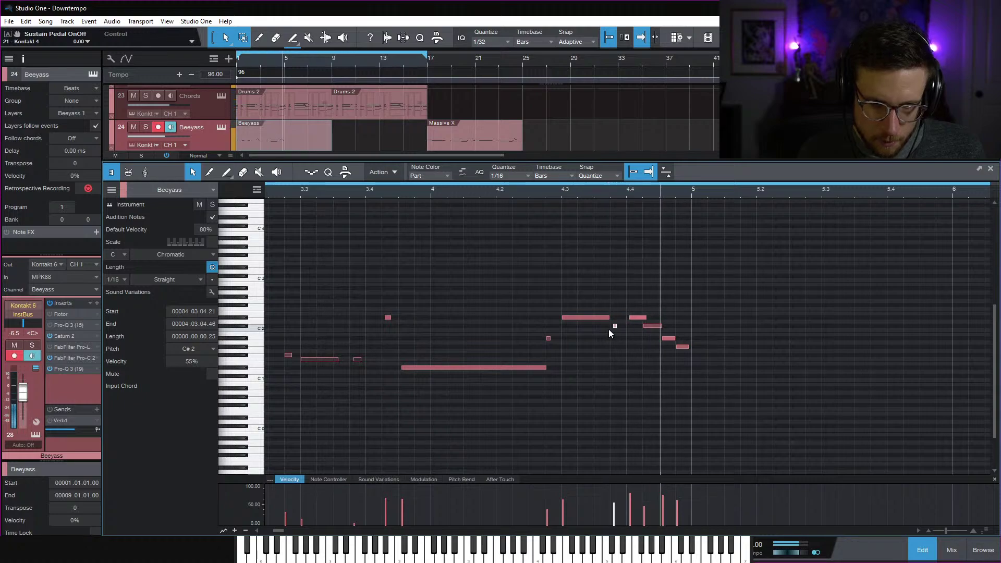
{"action": "key", "text": "space"}
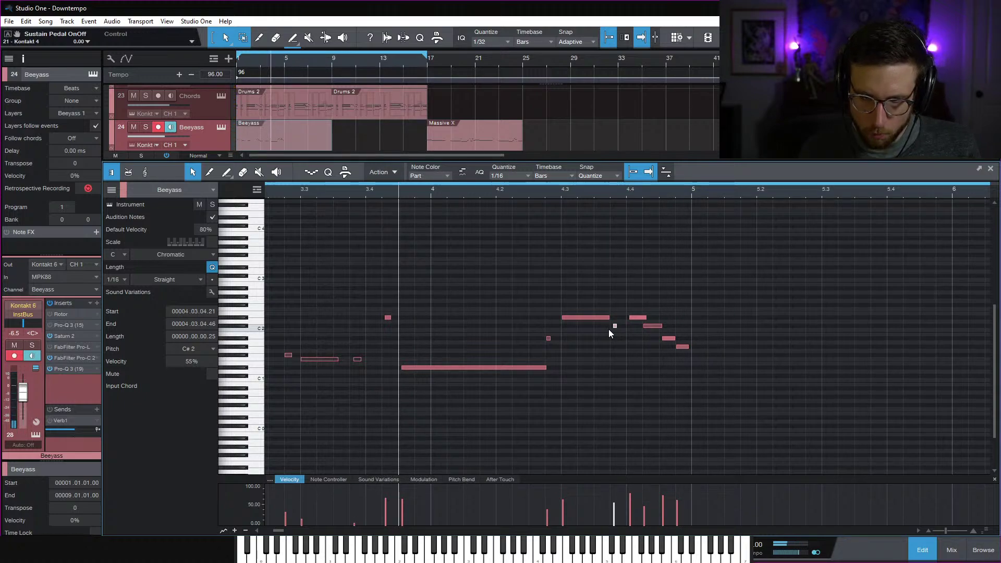
{"action": "key", "text": "comma"}
{"action": "key", "text": "space"}
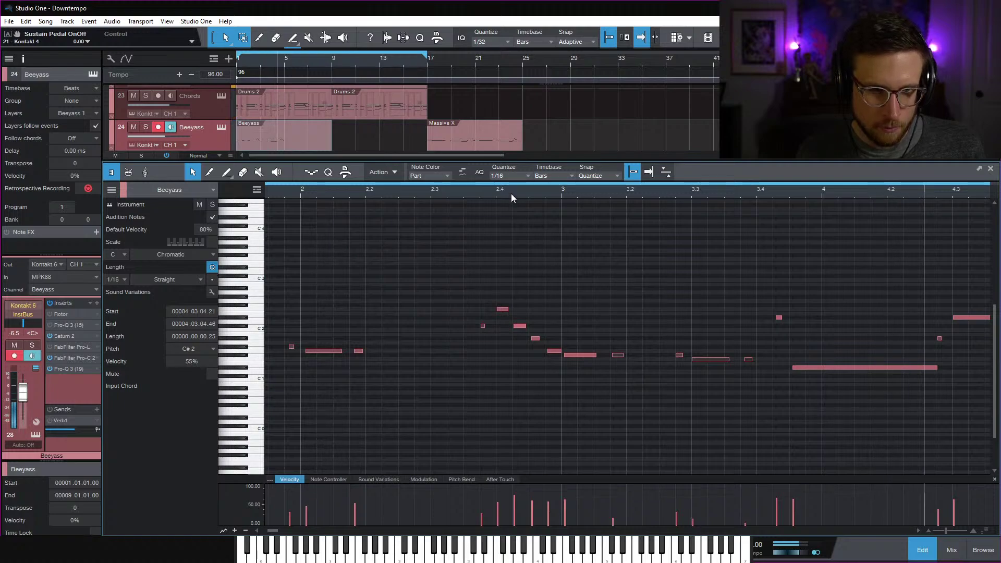
{"action": "left_click", "coordinate": [490, 193]}
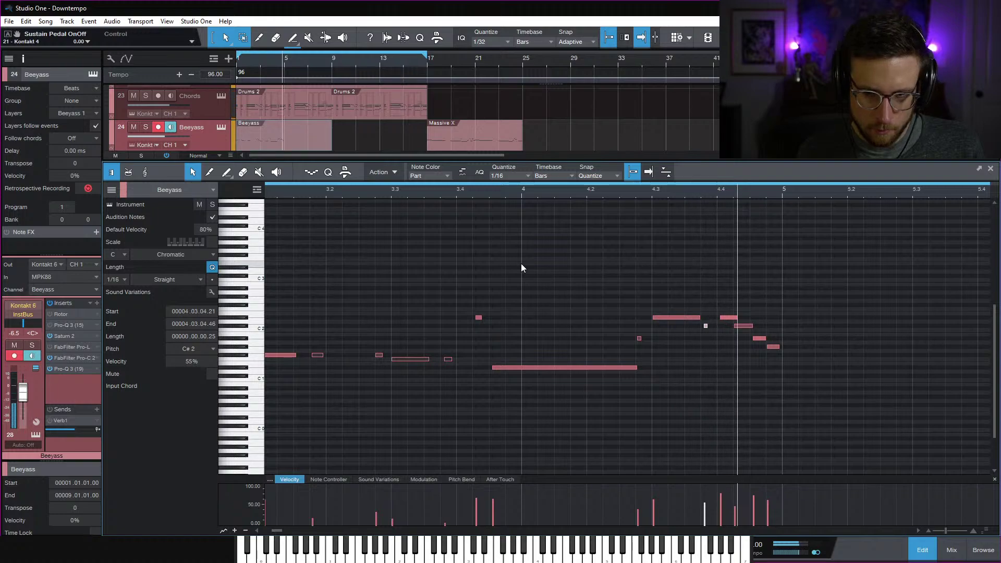
{"action": "key", "text": "space"}
Duplicate all notes of the four-bar Beeyass phrase into bars 5 to 8 and play the result
{"action": "left_click", "coordinate": [548, 270]}
{"action": "key", "text": "shift+f"}
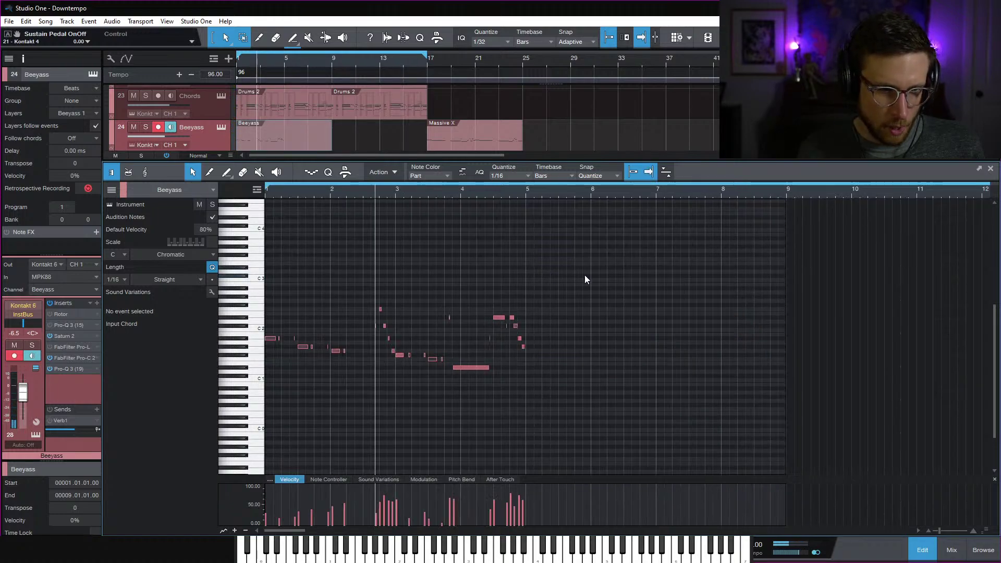
{"action": "key", "text": "ctrl+a"}
{"action": "key", "text": "d"}
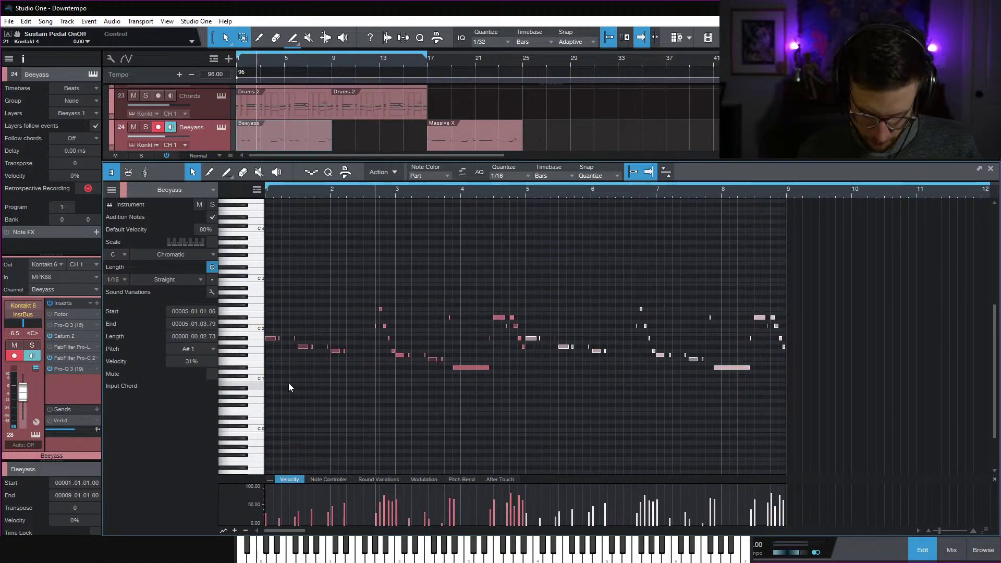
{"action": "key", "text": "space"}
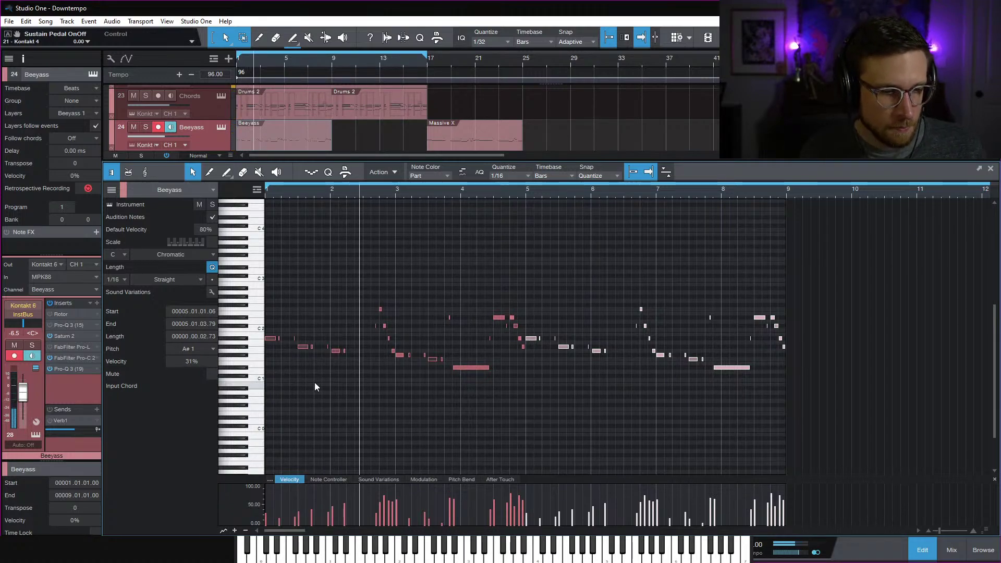
{"action": "left_click", "coordinate": [315, 383]}
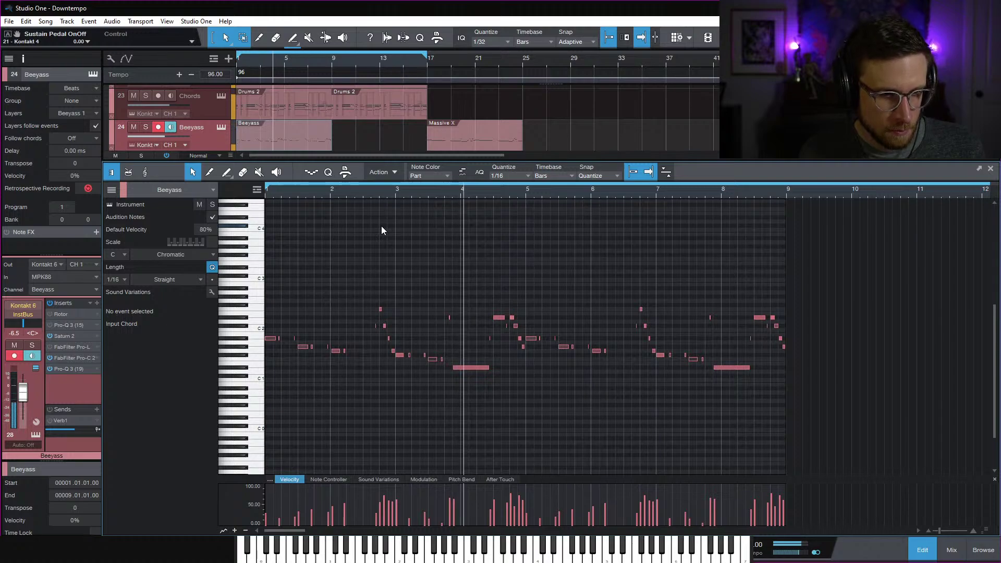
{"action": "key", "text": "space"}
In the Drums clip at bar 3, remove the soft C1 note before bar 4, move the bar 4 kick to 3.4.3.02, and audition it
{"action": "scroll", "coordinate": [271, 125], "scroll_direction": "up", "scroll_amount": 1}
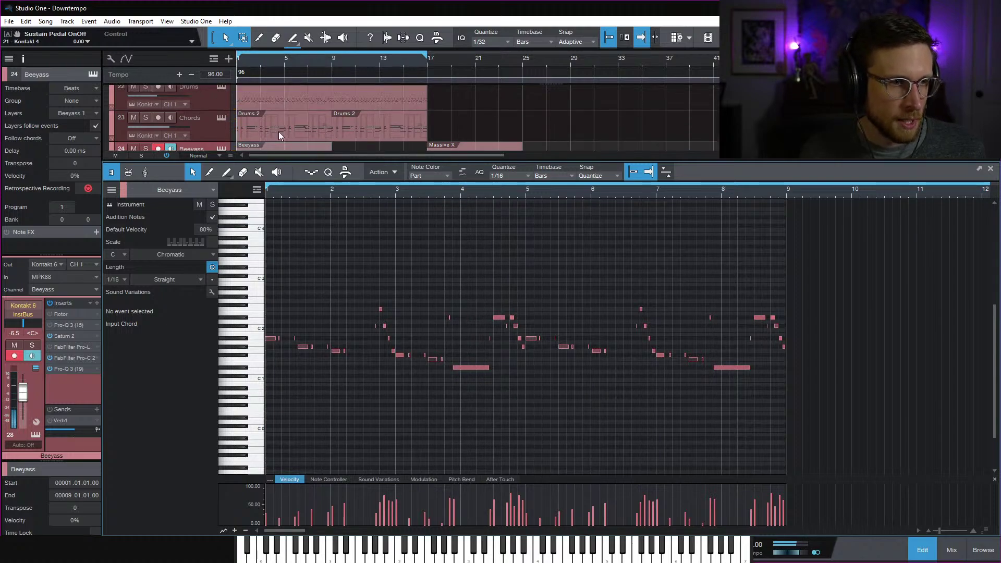
{"action": "left_click", "coordinate": [268, 98]}
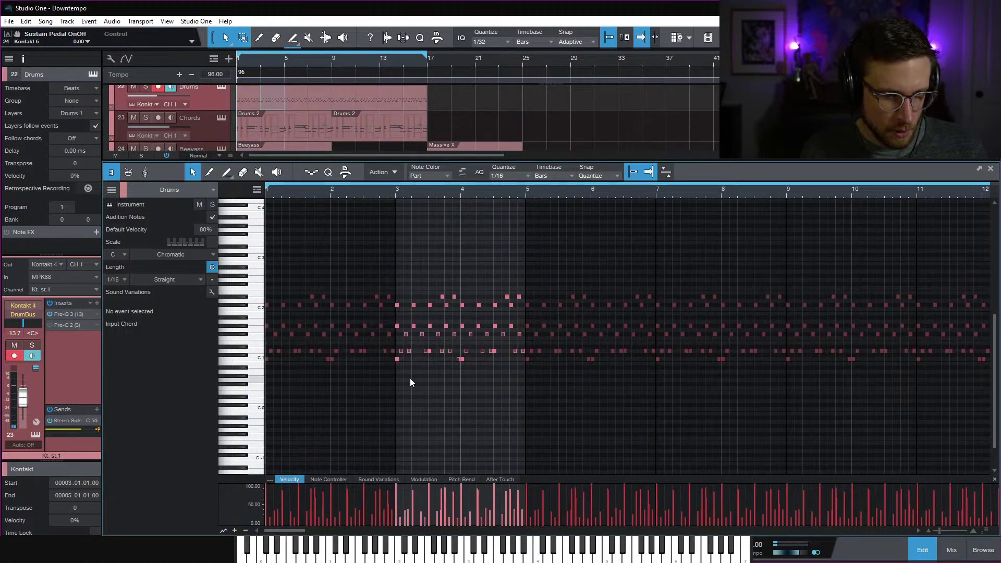
{"action": "key", "text": "e"}
{"action": "key", "text": "space"}
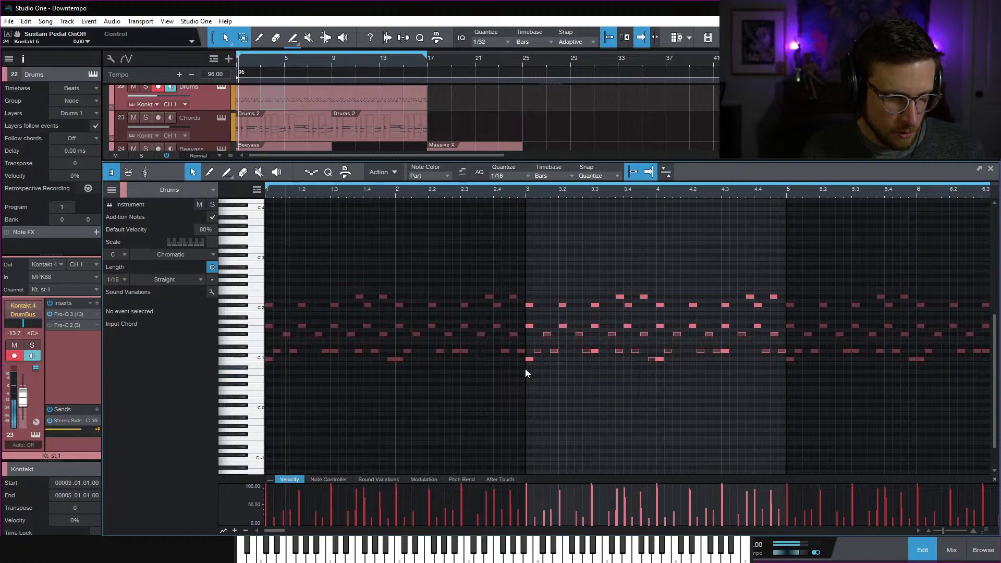
{"action": "left_click", "coordinate": [439, 389]}
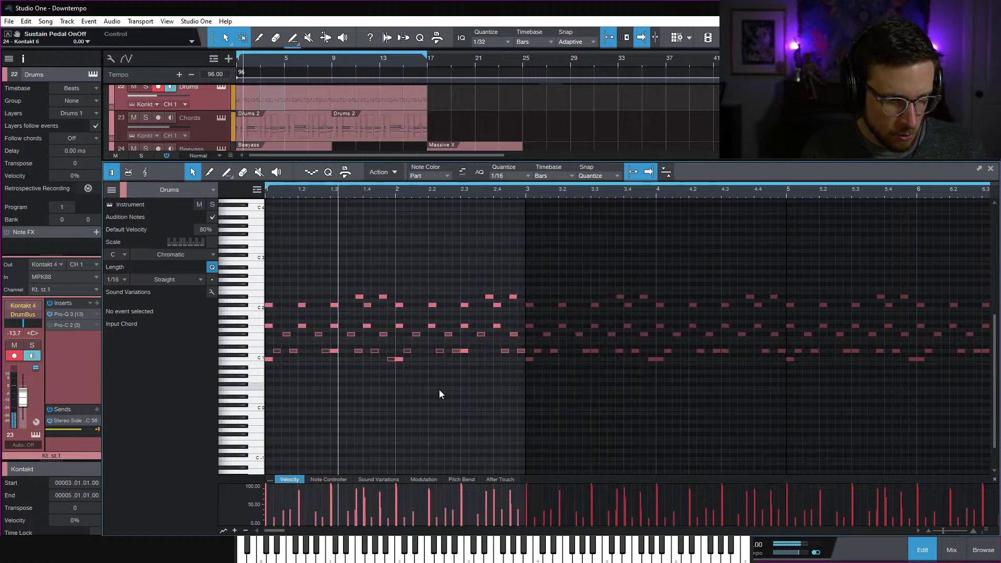
{"action": "left_click", "coordinate": [564, 379]}
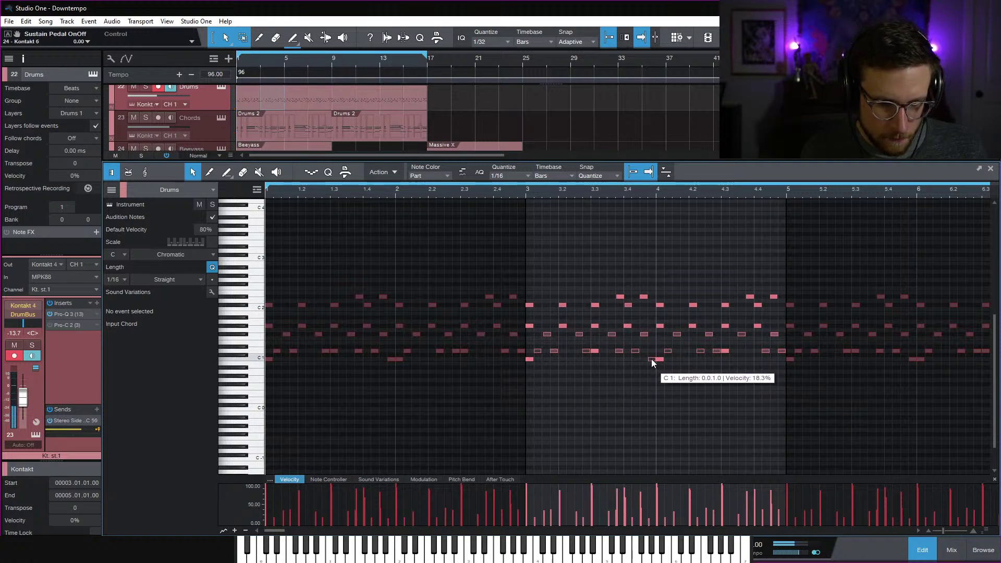
{"action": "left_click_drag", "start_coordinate": [657, 361], "coordinate": [645, 360]}
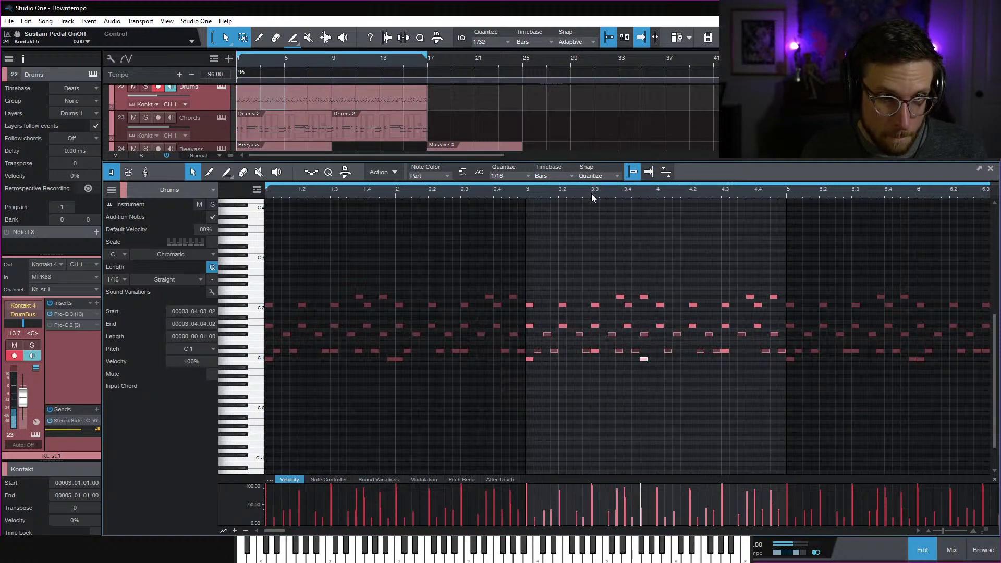
{"action": "left_click", "coordinate": [591, 196]}
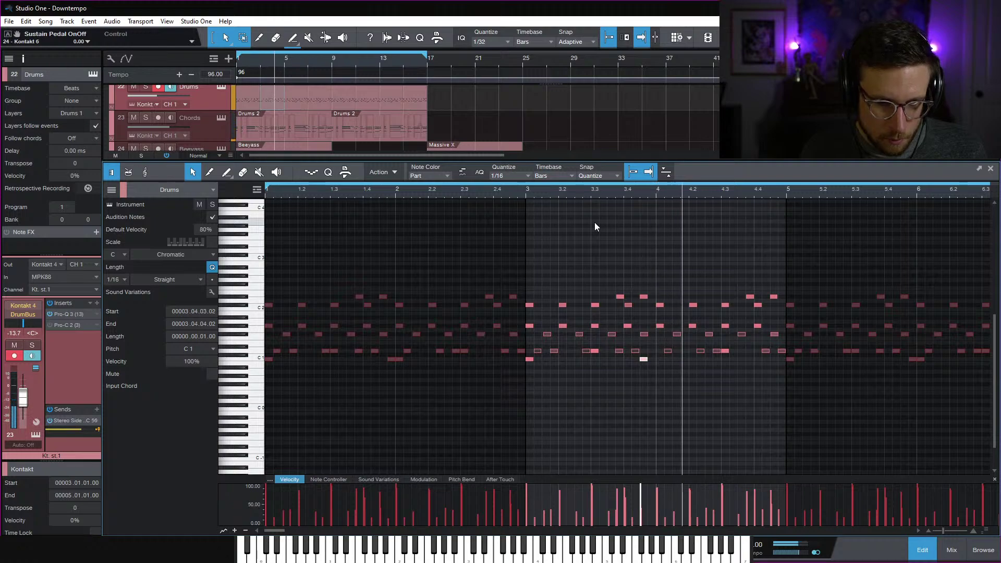
{"action": "key", "text": "space"}
In the Drums clip, delete the G#1 note on the downbeat of bar 4 and audition the passage
{"action": "left_click", "coordinate": [644, 296]}
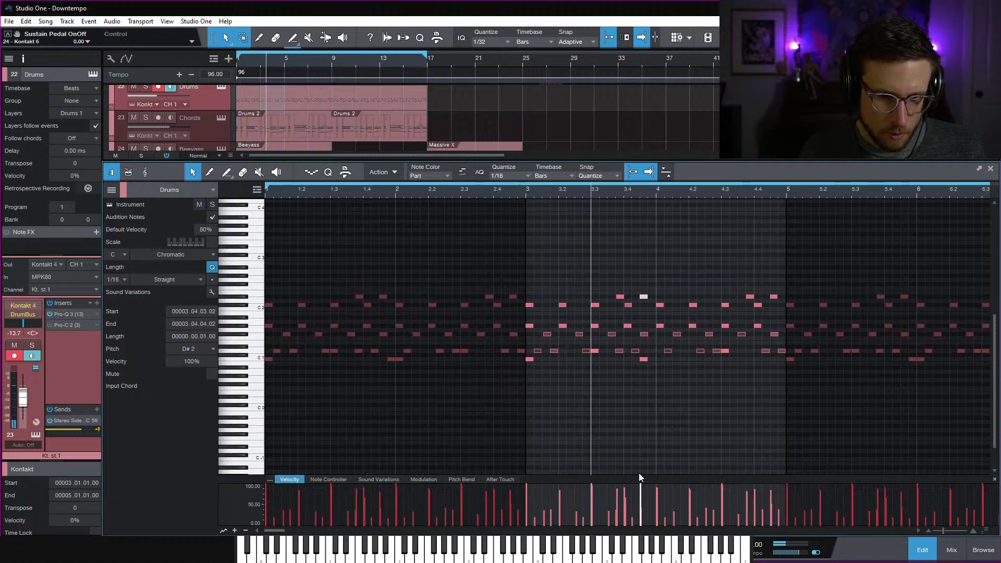
{"action": "key", "text": "space"}
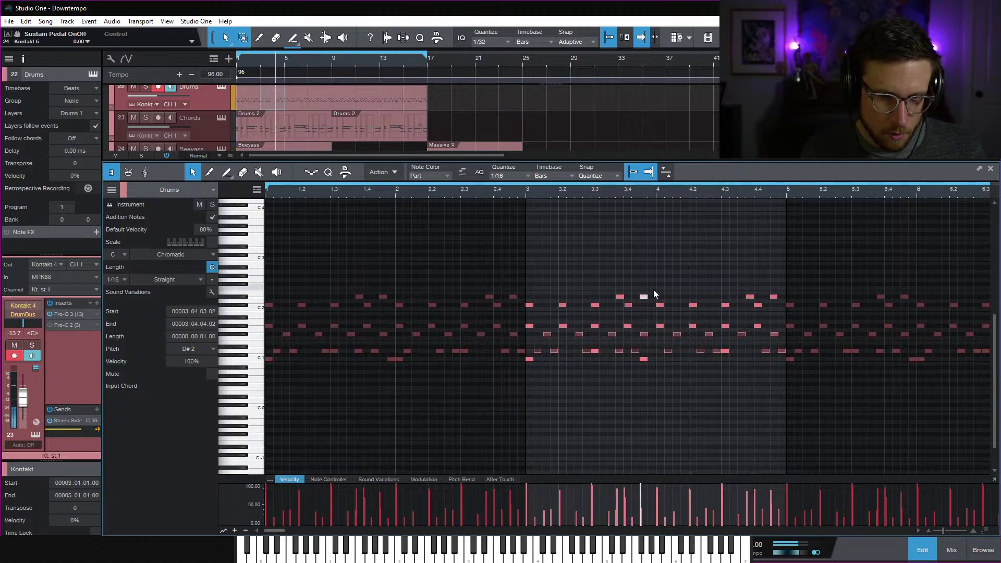
{"action": "key", "text": "space"}
{"action": "left_click_drag", "start_coordinate": [654, 290], "coordinate": [660, 327]}
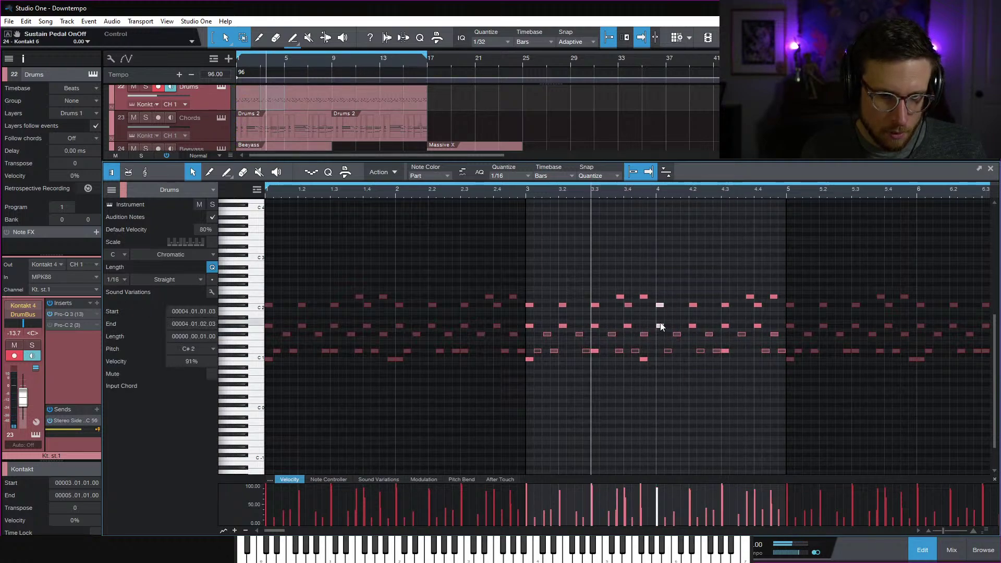
{"action": "left_click", "coordinate": [659, 323]}
{"action": "left_click", "coordinate": [659, 305]}
{"action": "left_click", "coordinate": [660, 325]}
{"action": "key", "text": "Delete"}
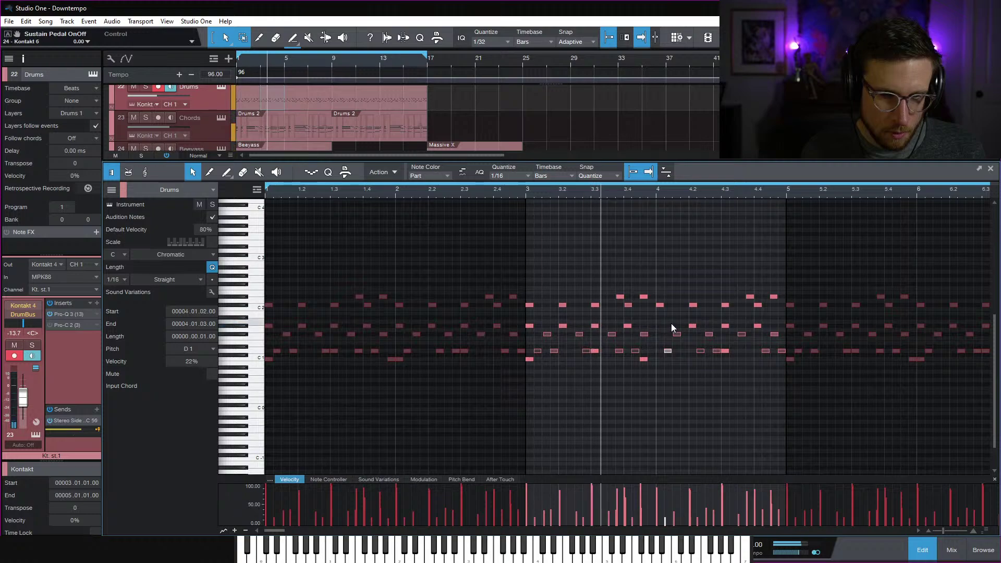
{"action": "key", "text": "space"}
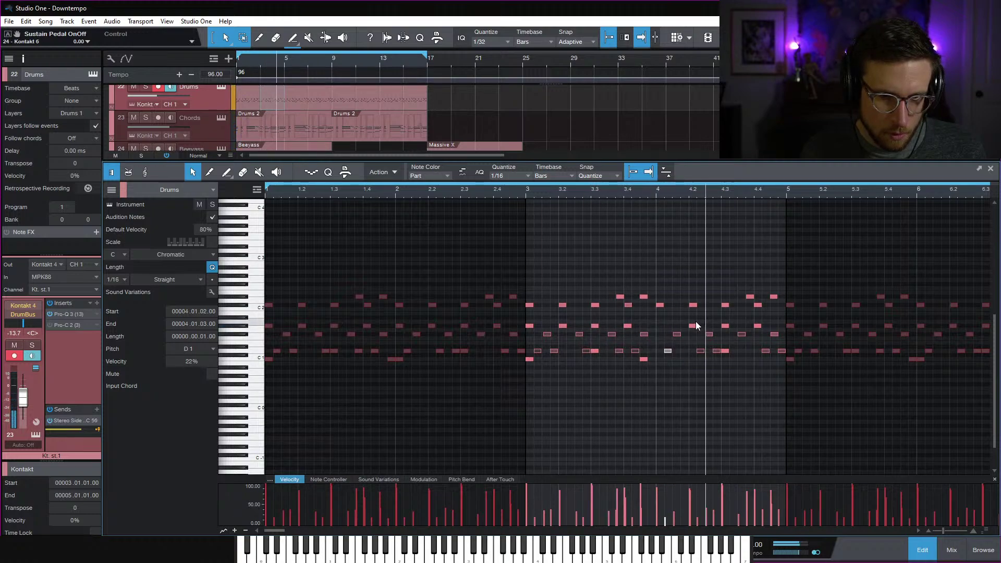
{"action": "key", "text": "space"}
Delete the remaining G#1 and F#1 notes across bar 4 of the drum pattern and play the result
{"action": "left_click_drag", "start_coordinate": [670, 320], "coordinate": [767, 324]}
{"action": "left_click_drag", "start_coordinate": [665, 320], "coordinate": [780, 335]}
{"action": "key", "text": "Delete"}
{"action": "key", "text": "space"}
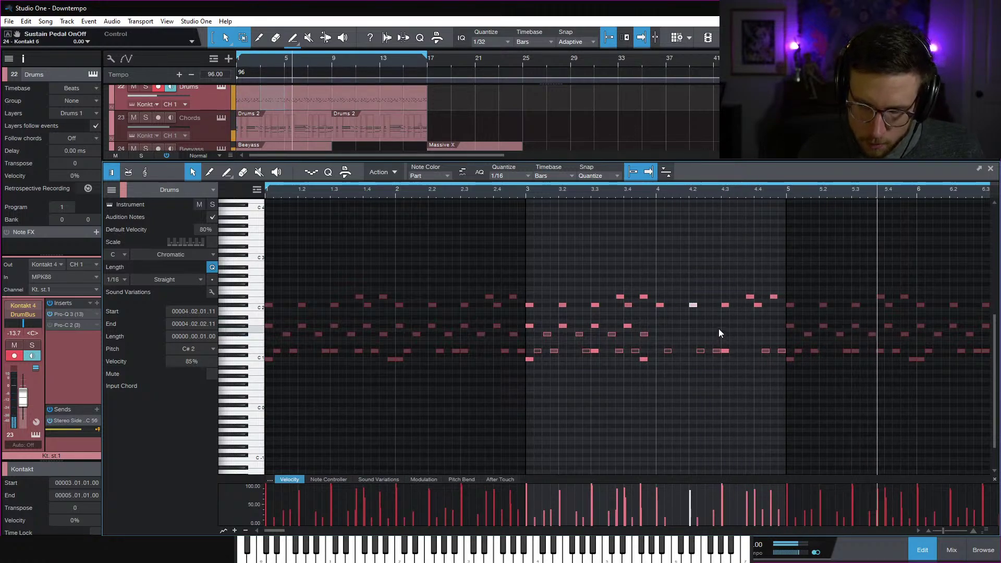
{"action": "key", "text": "space"}
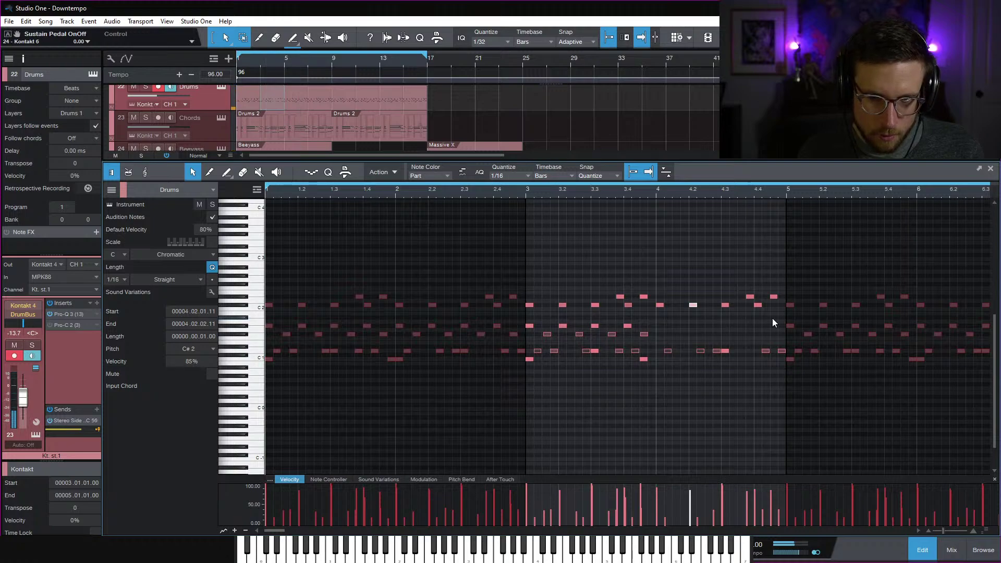
{"action": "key", "text": "space"}
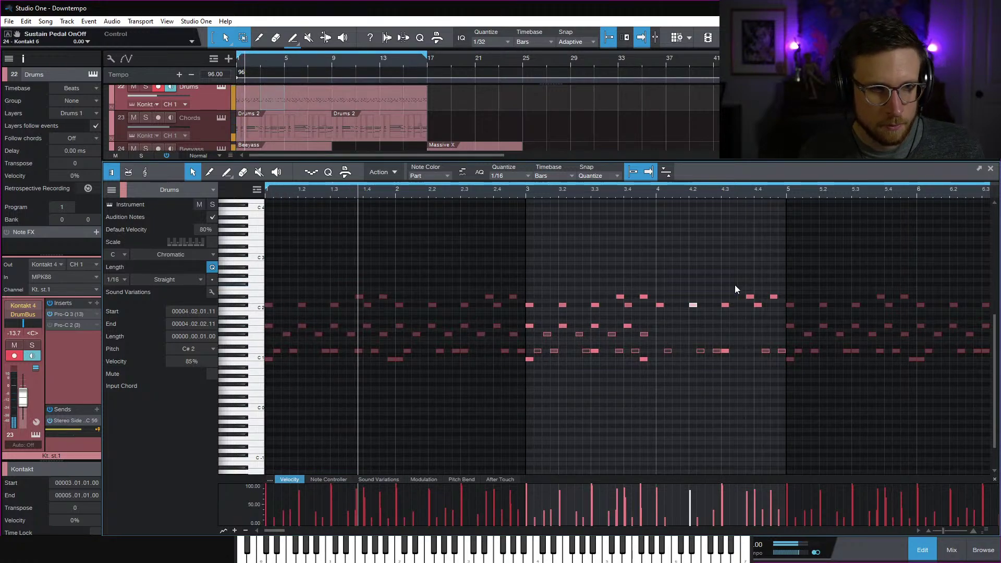
In the Beeyass clip, transpose the G#1 and G1 notes from 5.3 to the start of bar 6 up one semitone
{"action": "left_click", "coordinate": [922, 549]}
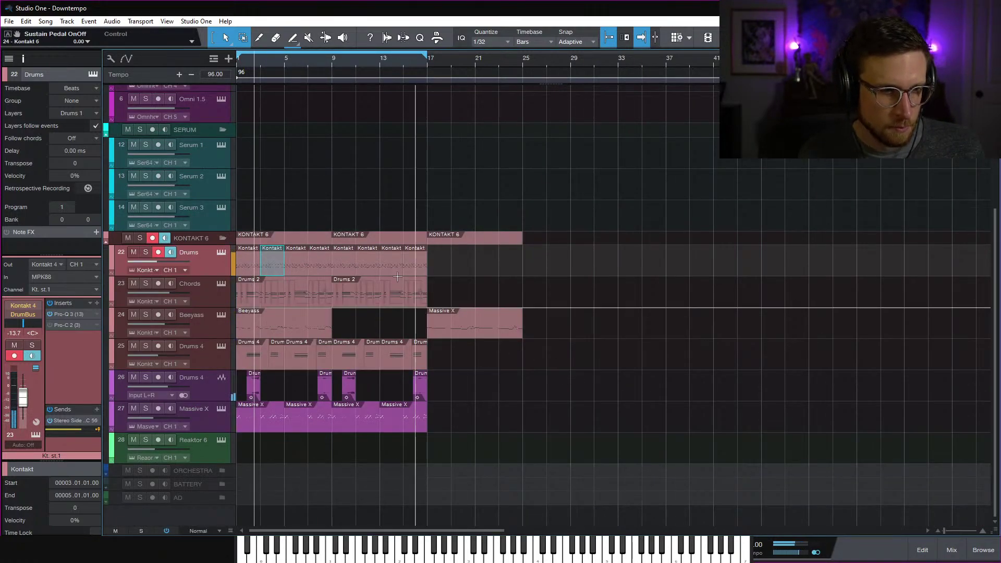
{"action": "left_click", "coordinate": [265, 332]}
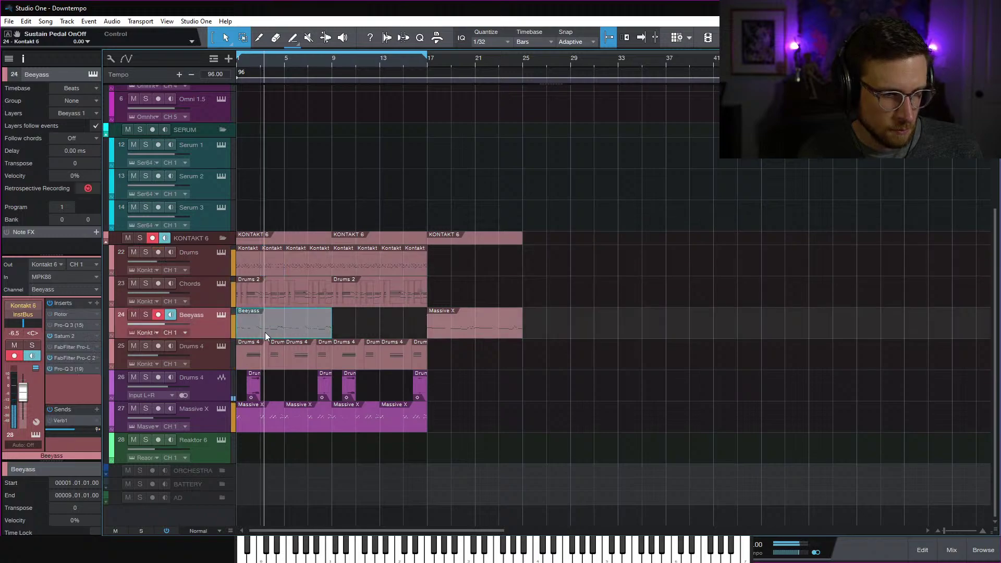
{"action": "double_click", "coordinate": [264, 332]}
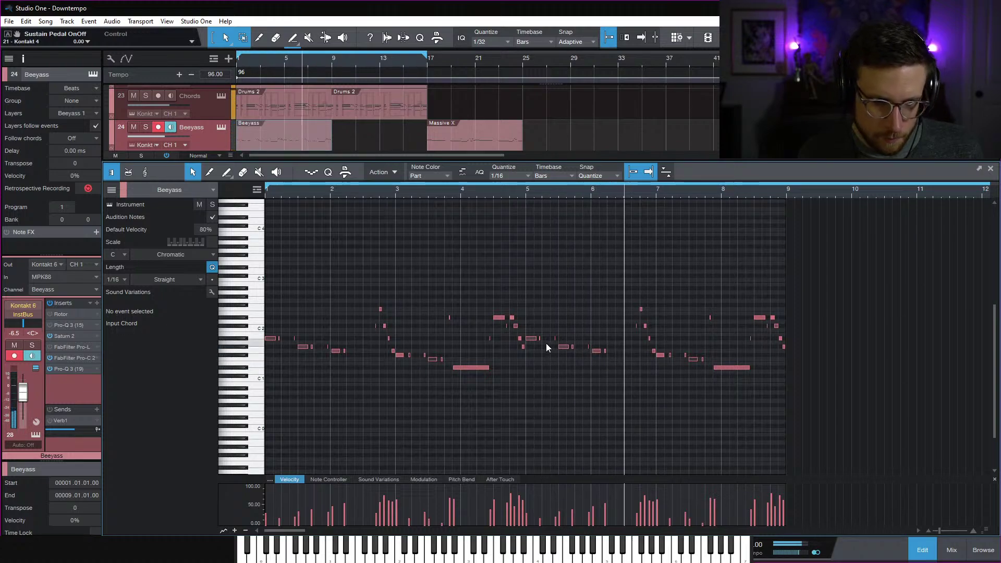
{"action": "left_click_drag", "start_coordinate": [546, 343], "coordinate": [577, 348]}
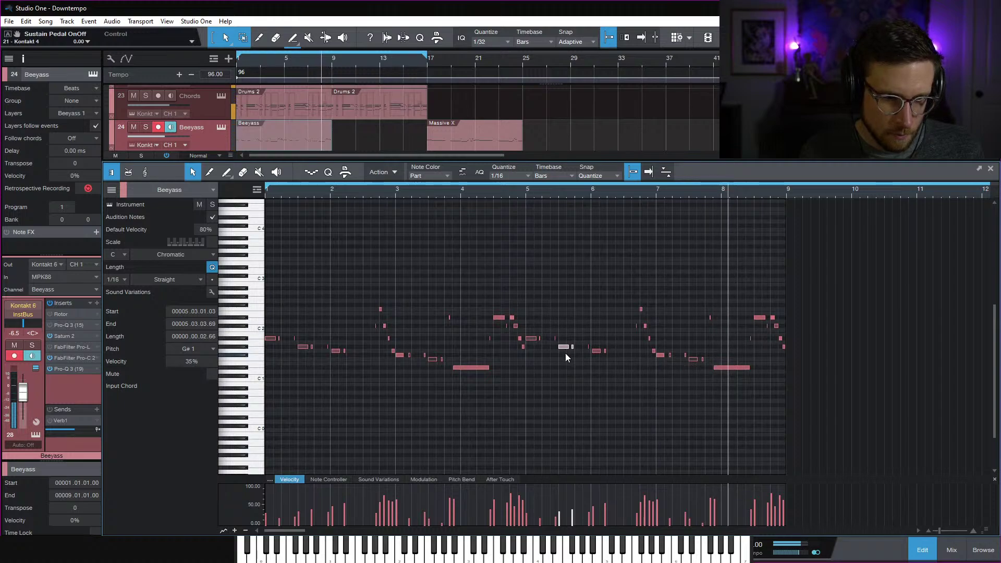
{"action": "key", "text": "Up"}
{"action": "left_click_drag", "start_coordinate": [583, 340], "coordinate": [616, 361]}
{"action": "key", "text": "Up"}
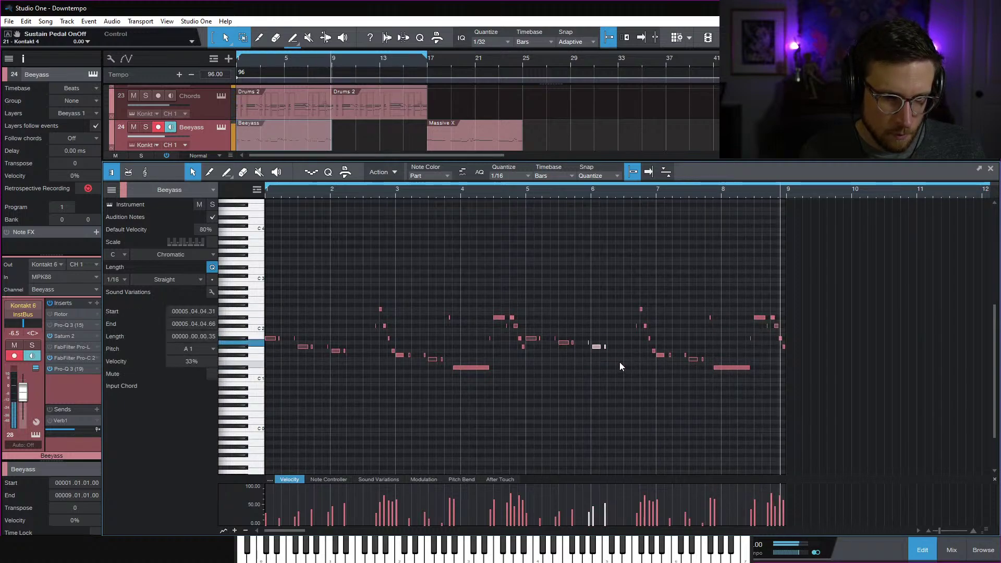
{"action": "left_click", "coordinate": [618, 361]}
{"action": "key", "text": "f"}
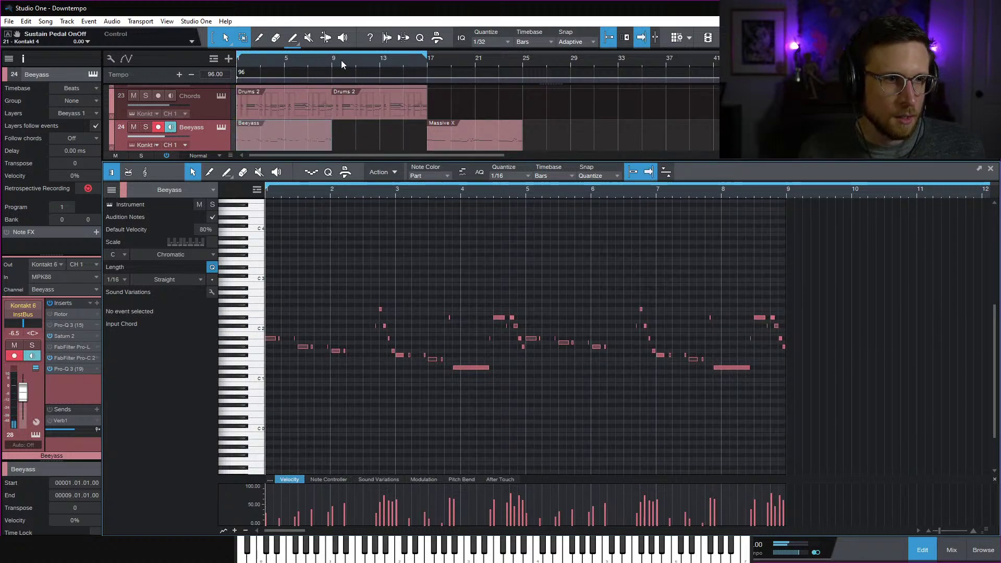
Set the loop range to bars 1 to 8, play it, and remove the short descending Beeyass run just before bar 7
{"action": "left_click_drag", "start_coordinate": [336, 53], "coordinate": [159, 65]}
{"action": "key", "text": "space"}
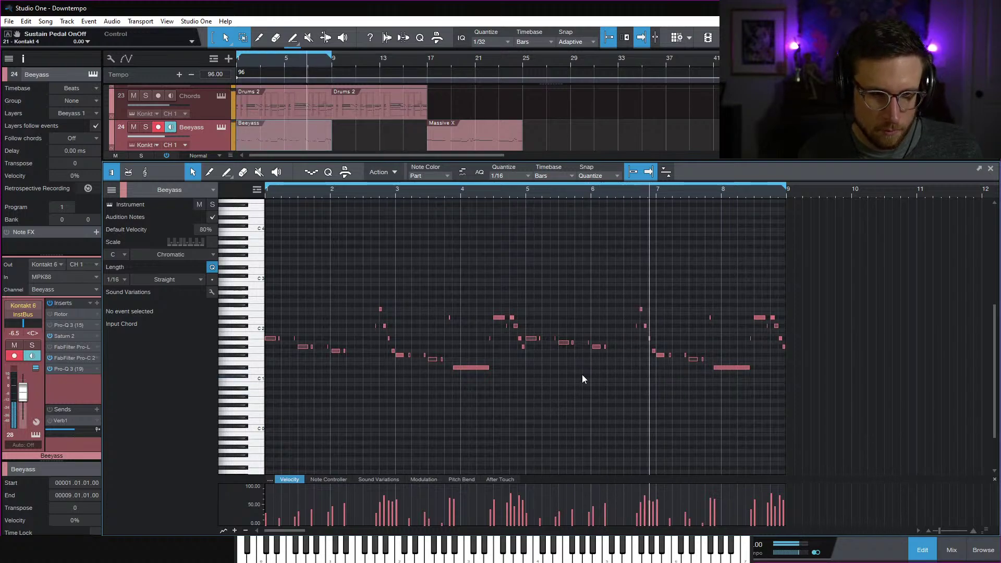
{"action": "left_click_drag", "start_coordinate": [659, 352], "coordinate": [657, 352]}
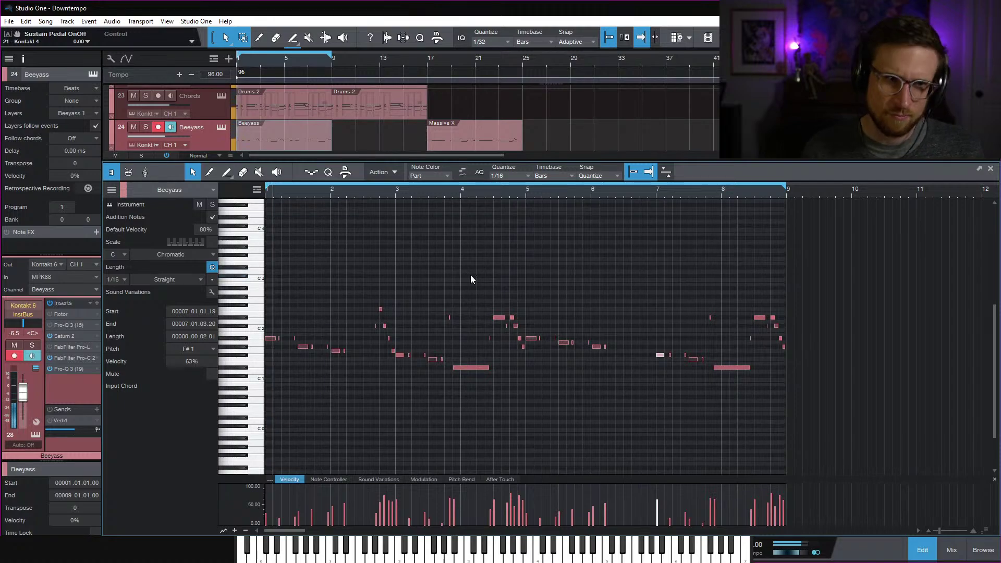
In the mixer, lower the ratio of the Pro-C 2 compressor on the Kt. st.2 channel to 3.44:1
{"action": "left_click", "coordinate": [921, 550]}
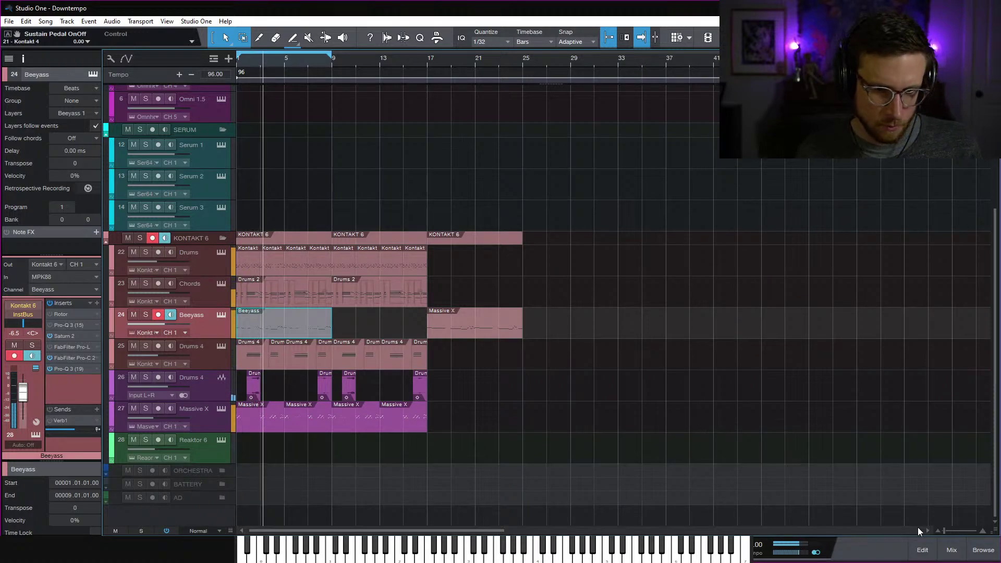
{"action": "left_click", "coordinate": [951, 550]}
{"action": "scroll", "coordinate": [545, 464], "scroll_direction": "down", "scroll_amount": 4}
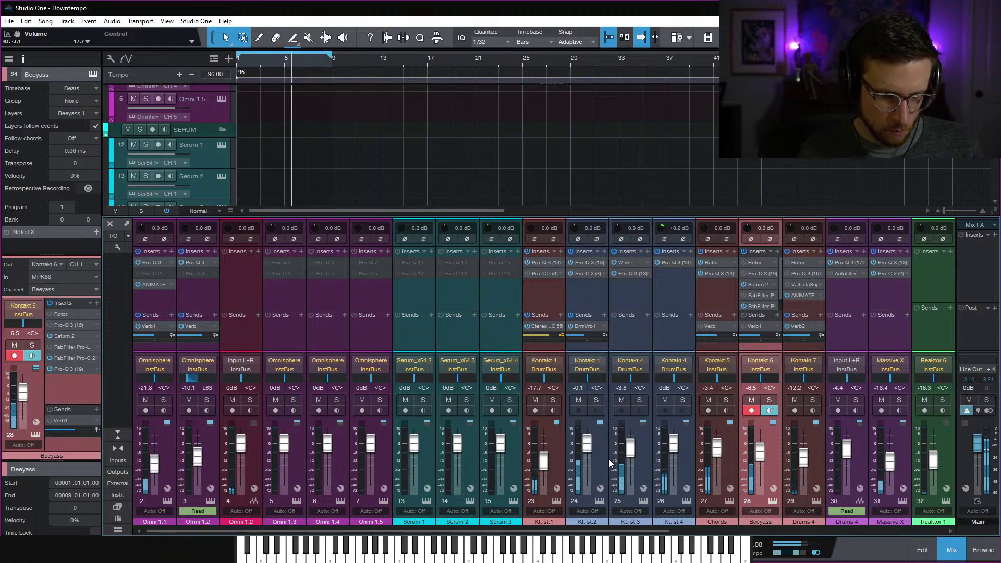
{"action": "left_click", "coordinate": [589, 271]}
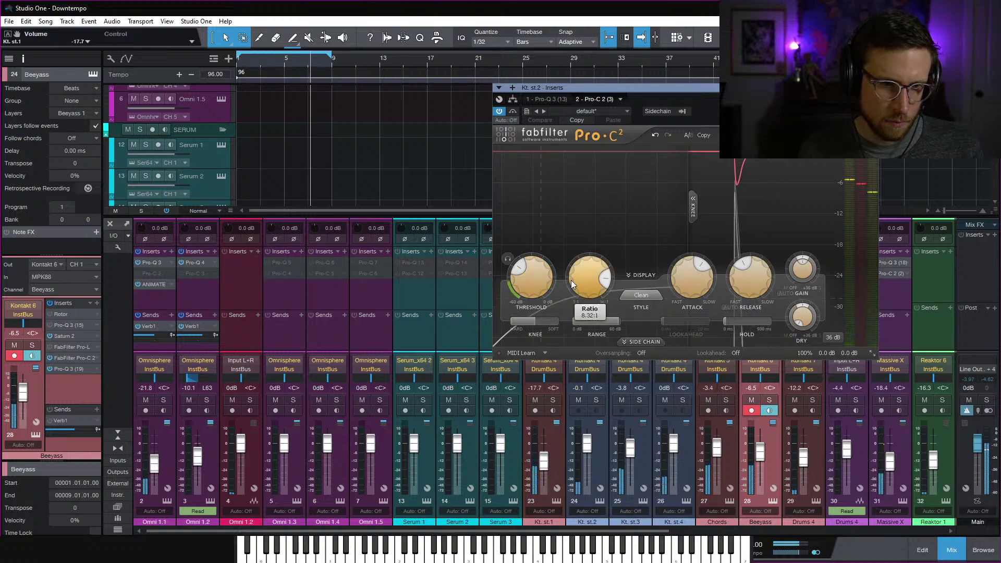
{"action": "left_click_drag", "start_coordinate": [589, 292], "coordinate": [589, 316]}
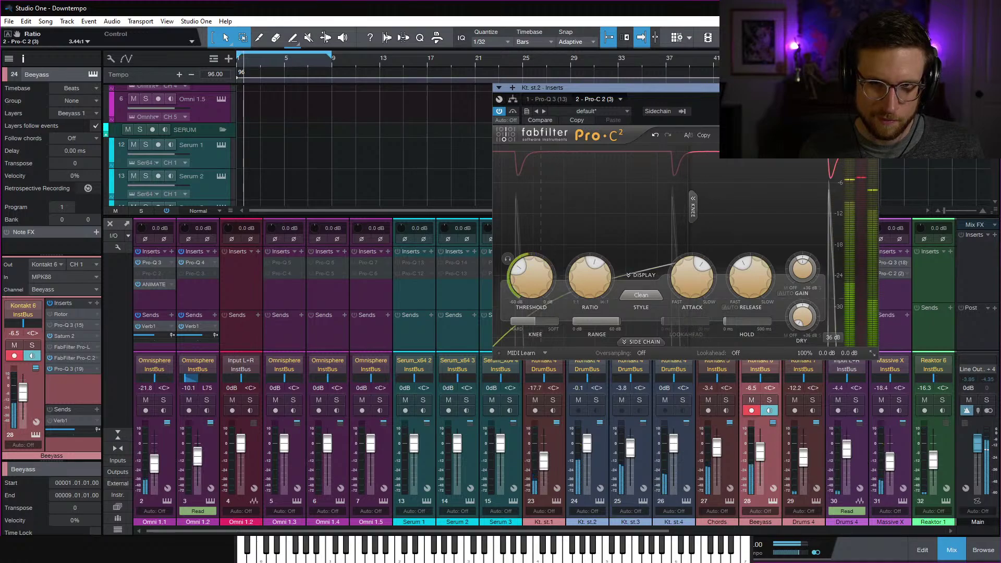
{"action": "left_click", "coordinate": [873, 88]}
{"action": "left_click", "coordinate": [950, 549]}
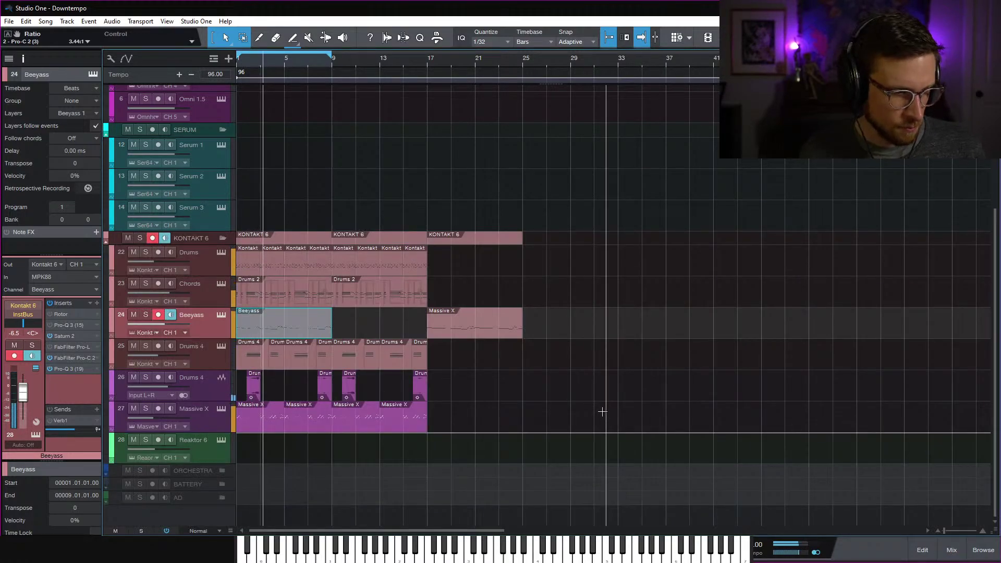
In the Beeyass clip, mute the short descending run just before bar 3 and play the result
{"action": "double_click", "coordinate": [273, 328]}
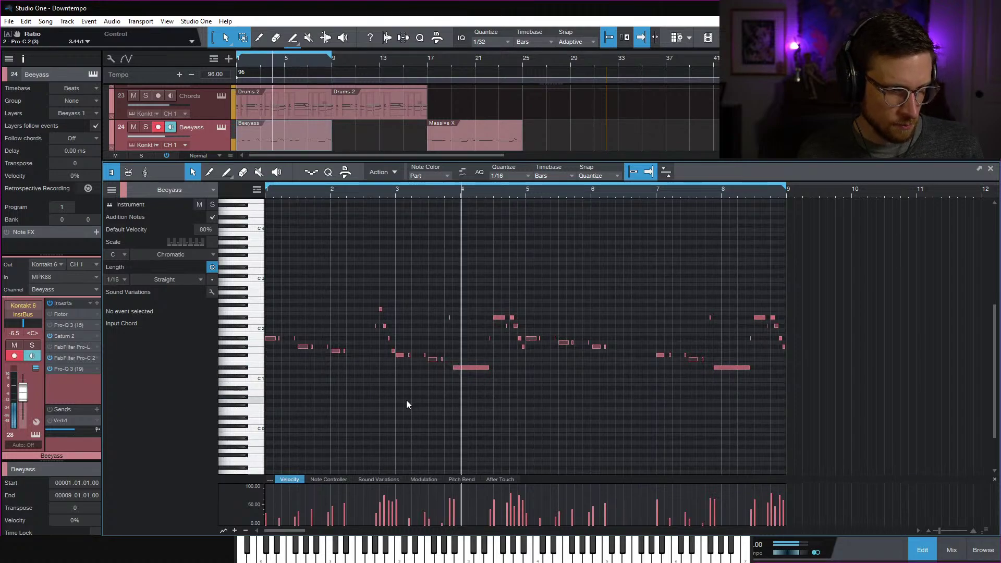
{"action": "left_click_drag", "start_coordinate": [354, 291], "coordinate": [396, 353]}
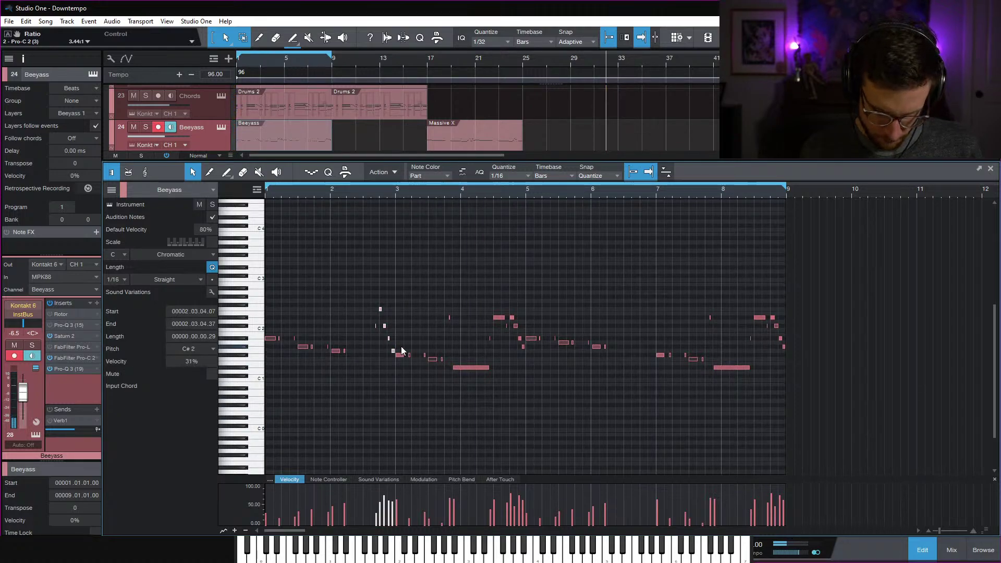
{"action": "key", "text": "shift+m"}
{"action": "key", "text": "space"}
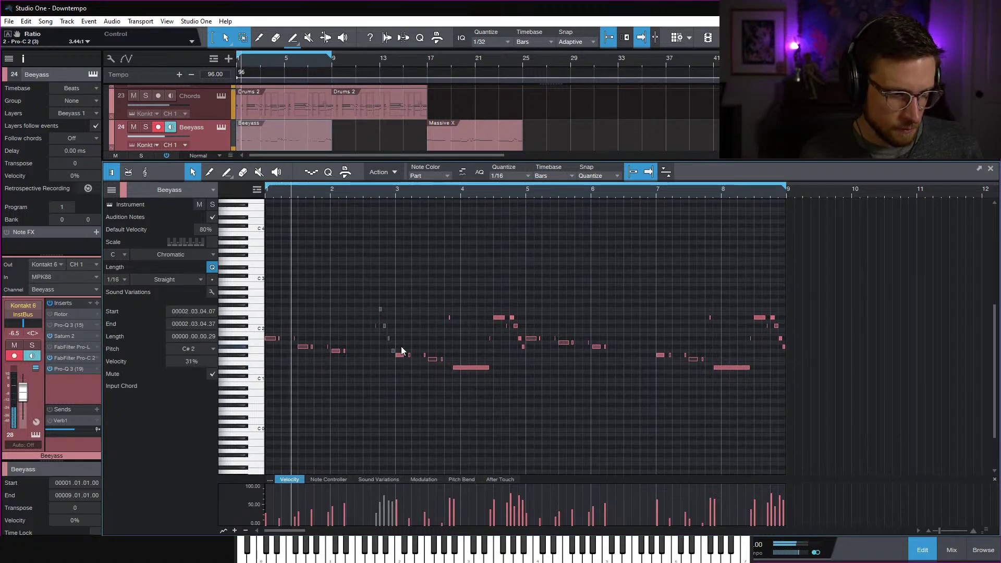
Nudge the short A#1 note before 1.2 to 1.1.4.38 and the short G#1 note before 1.4 to 1.3.4.35, and play the clip
{"action": "left_click", "coordinate": [339, 316]}
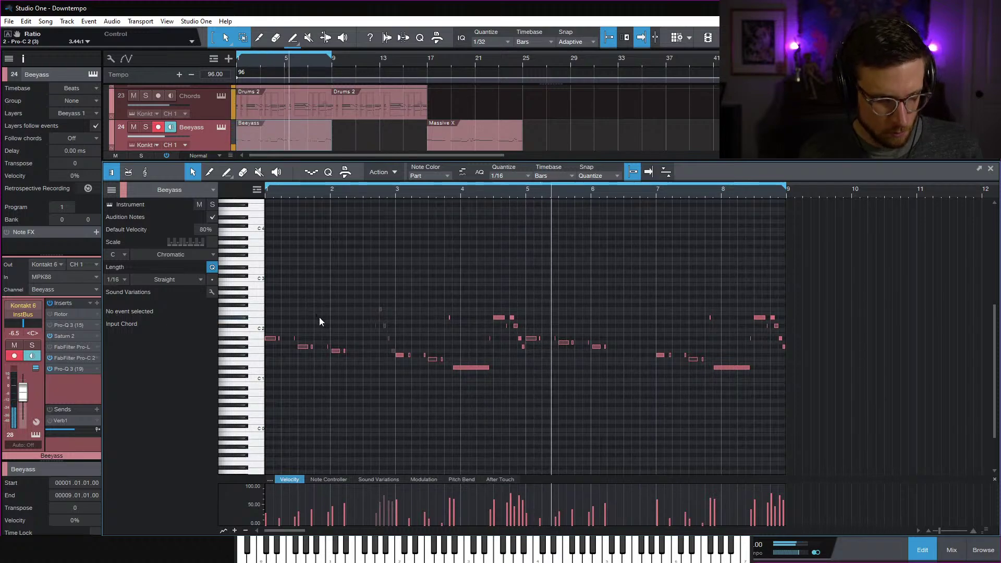
{"action": "key", "text": "e"}
{"action": "key", "text": "e"}
{"action": "key", "text": "e"}
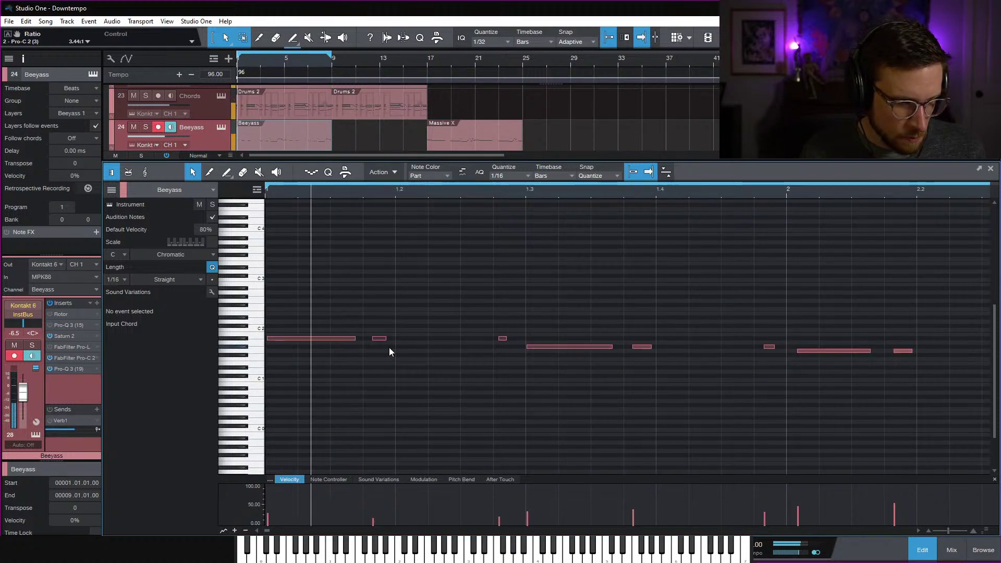
{"action": "left_click", "coordinate": [380, 339]}
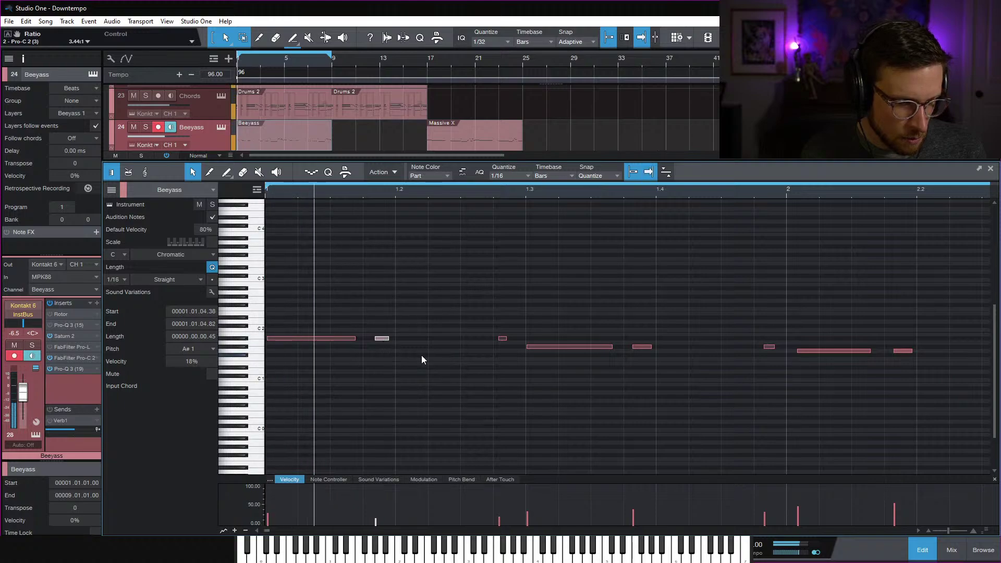
{"action": "left_click", "coordinate": [645, 346]}
{"action": "key", "text": "w"}
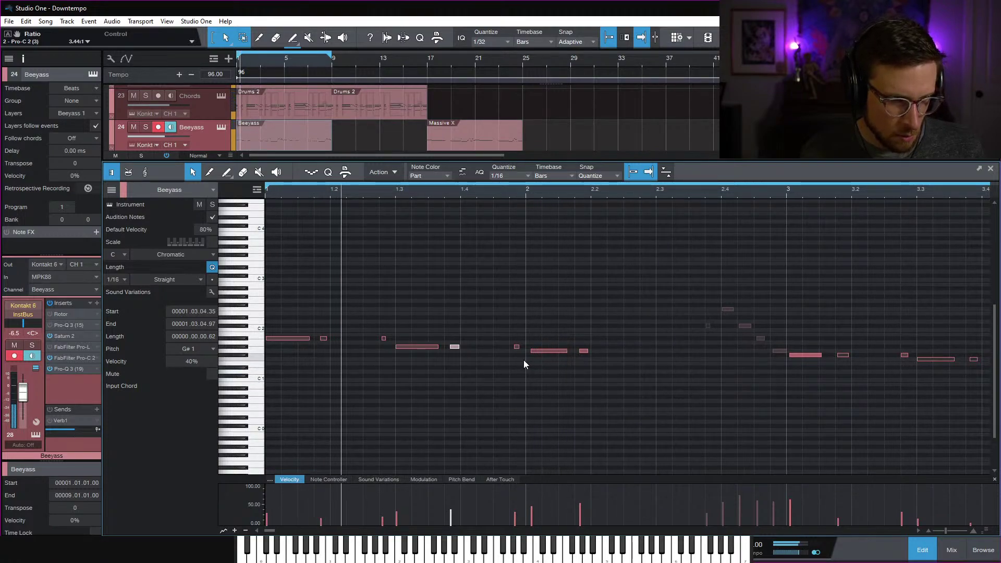
{"action": "key", "text": "space"}
{"action": "key", "text": "space"}
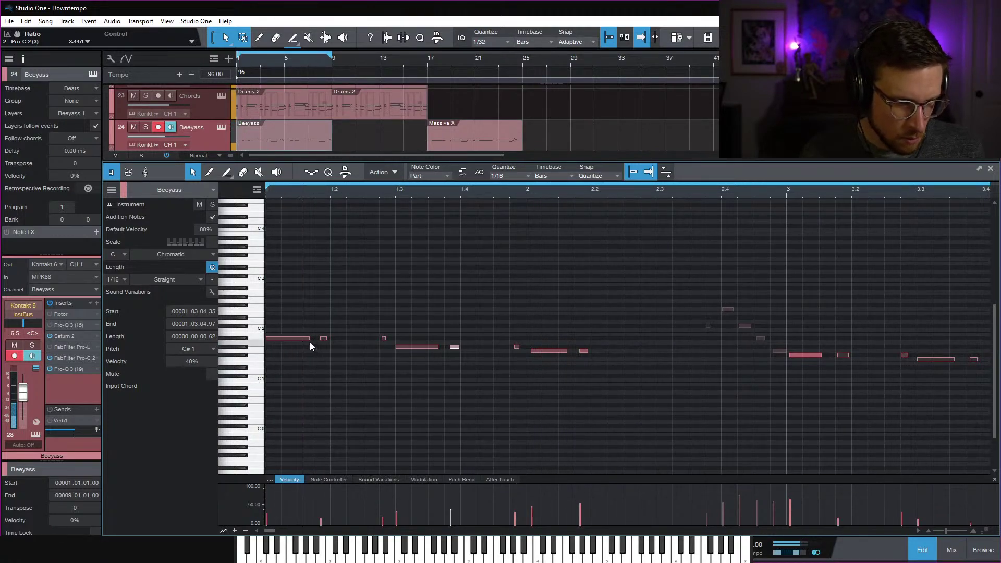
{"action": "key", "text": "space"}
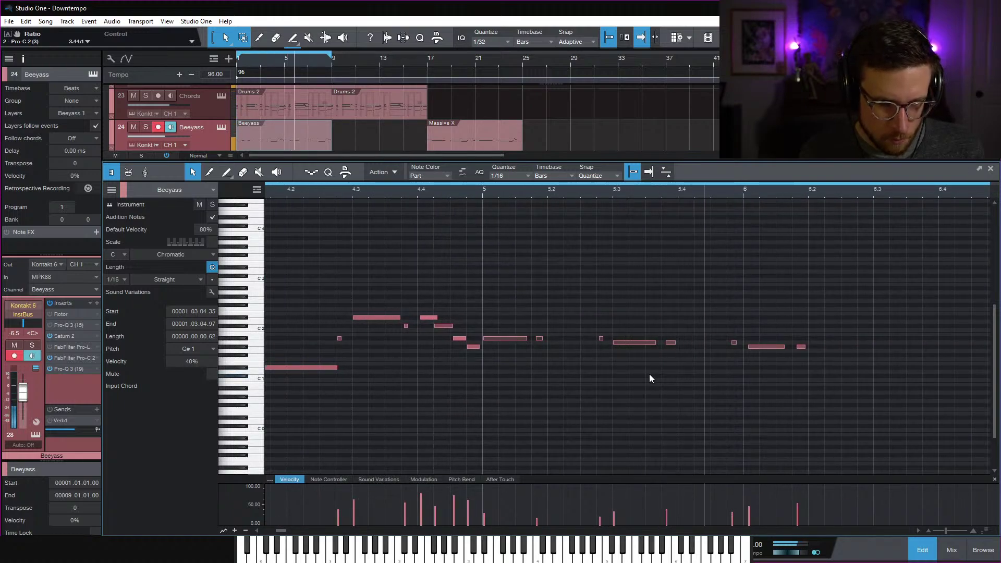
{"action": "left_click", "coordinate": [599, 194]}
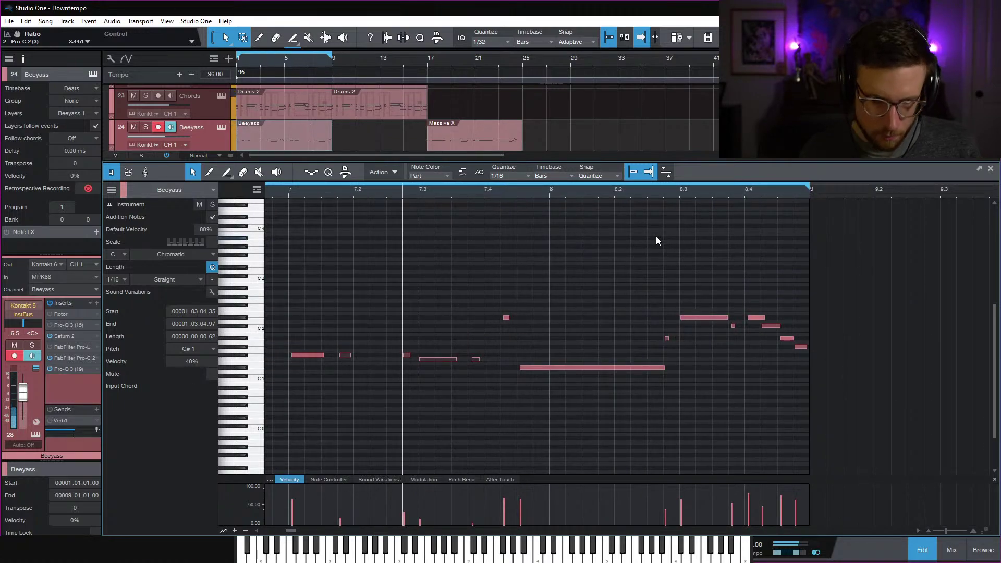
{"action": "left_click", "coordinate": [649, 288]}
{"action": "key", "text": "w"}
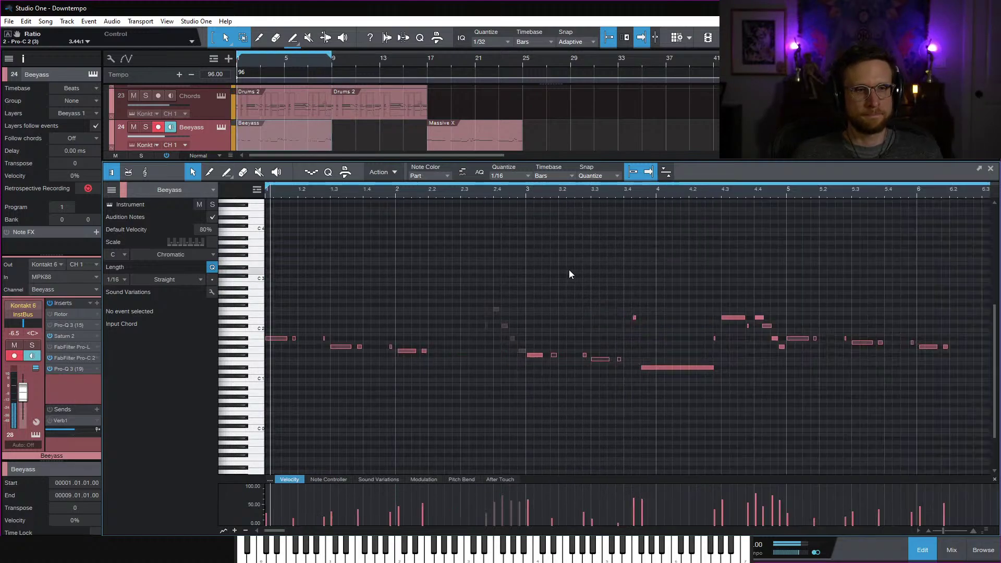
Swap the two clips on the Beeyass track so Massive X starts at bar 1 and Beeyass at bar 9
{"action": "left_click", "coordinate": [923, 550]}
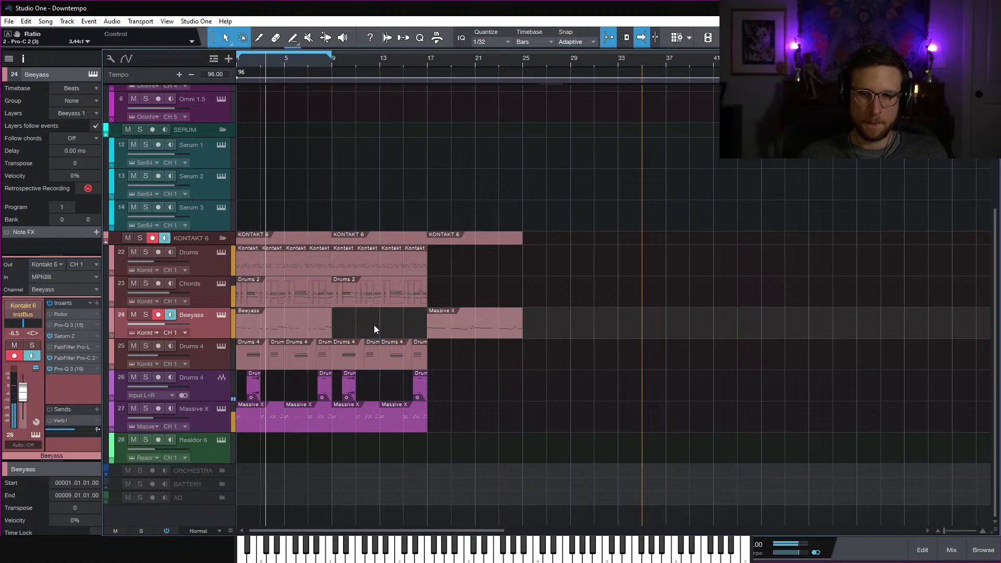
{"action": "key", "text": "space"}
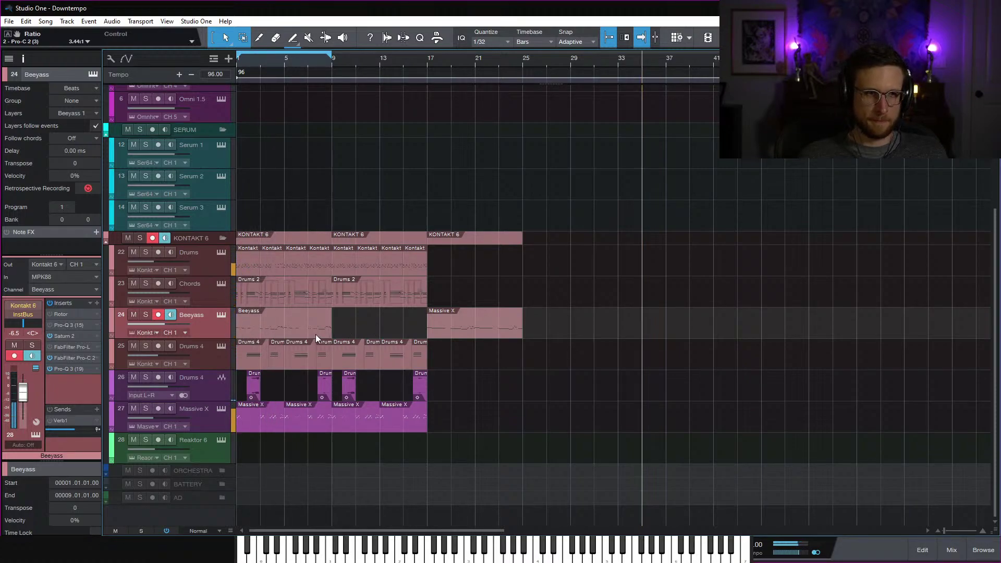
{"action": "mouse_move", "coordinate": [279, 326]}
{"action": "left_mouse_down"}
{"action": "mouse_move", "coordinate": [306, 324]}
{"action": "mouse_move", "coordinate": [282, 323]}
{"action": "left_mouse_up"}
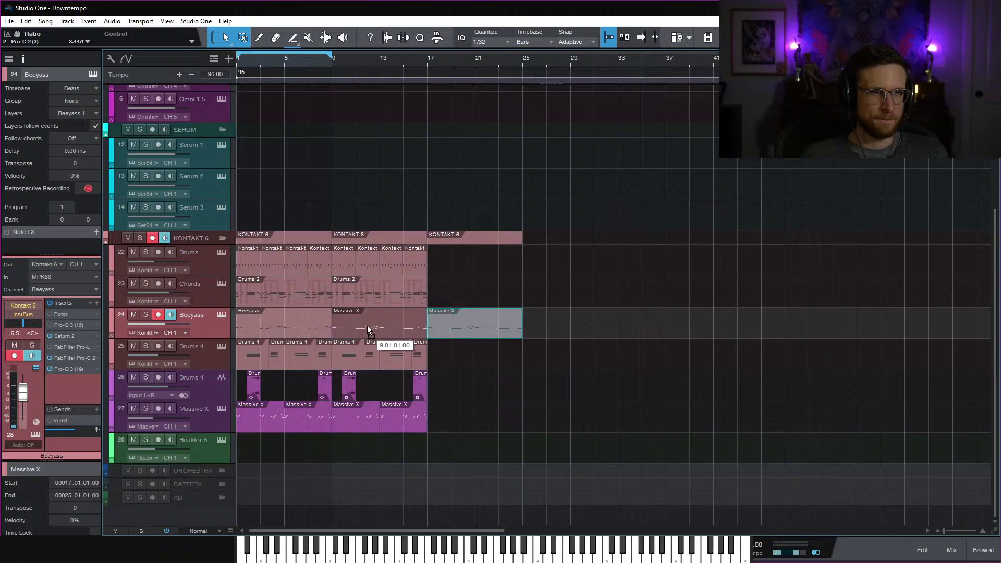
{"action": "mouse_move", "coordinate": [367, 326]}
{"action": "left_mouse_down"}
{"action": "mouse_move", "coordinate": [345, 330]}
{"action": "mouse_move", "coordinate": [485, 323]}
{"action": "mouse_move", "coordinate": [314, 324]}
{"action": "mouse_move", "coordinate": [437, 325]}
{"action": "mouse_move", "coordinate": [375, 326]}
{"action": "left_mouse_up"}
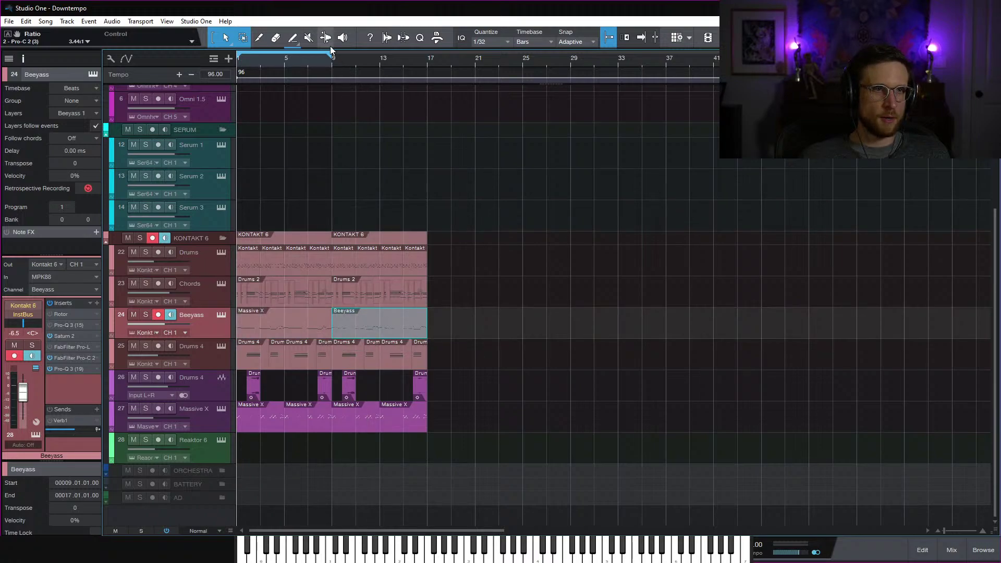
Extend the loop range from bar 1 to bar 17 and play the arrangement
{"action": "key", "text": "space"}
{"action": "key", "text": "f"}
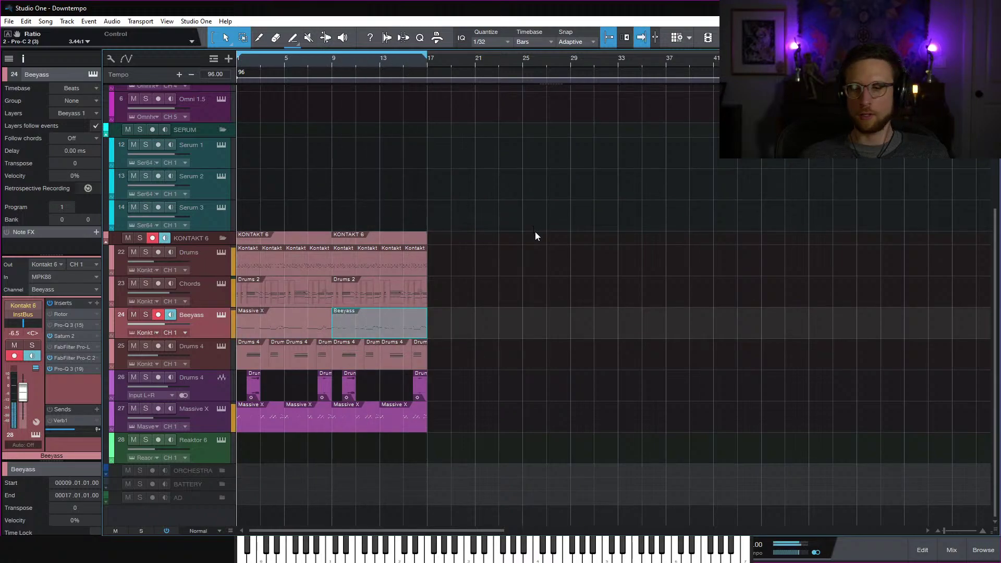
{"action": "double_click", "coordinate": [571, 346]}
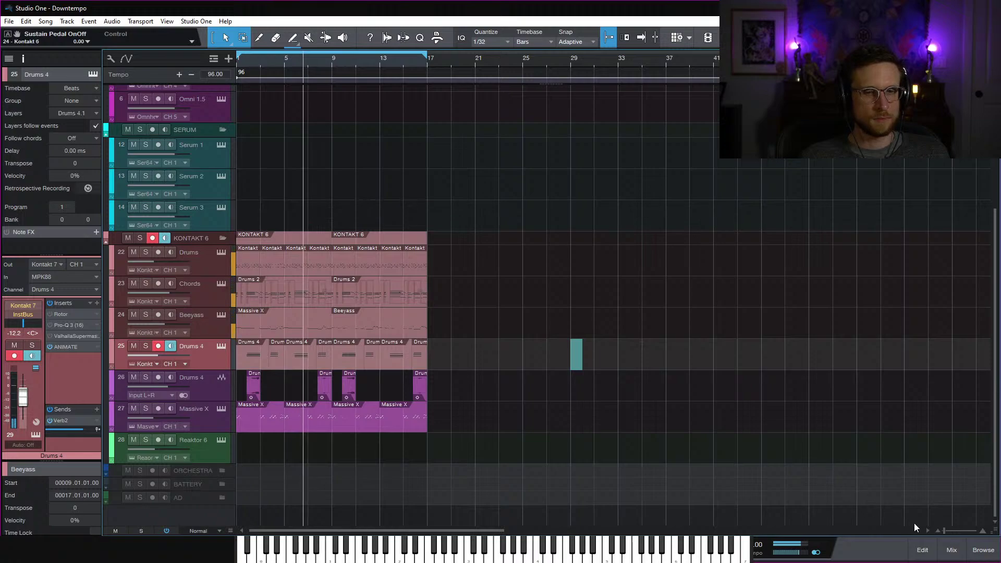
In the mixer, enable the Pro-C 55 compressor on the DrumBus channel and open its settings
{"action": "left_click", "coordinate": [952, 549]}
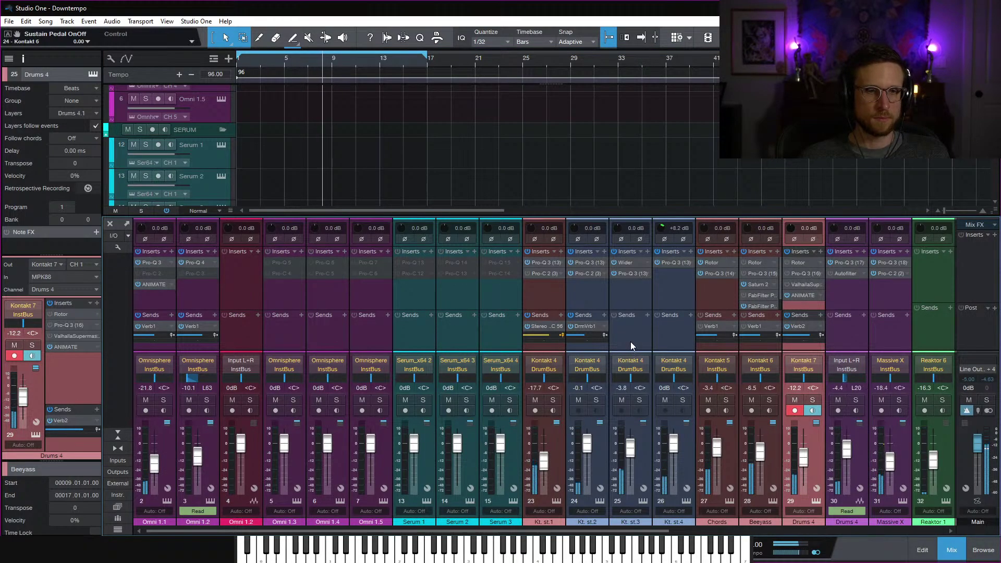
{"action": "scroll", "coordinate": [630, 342], "scroll_direction": "right", "scroll_amount": 1}
{"action": "scroll", "coordinate": [630, 342], "scroll_direction": "right", "scroll_amount": 3}
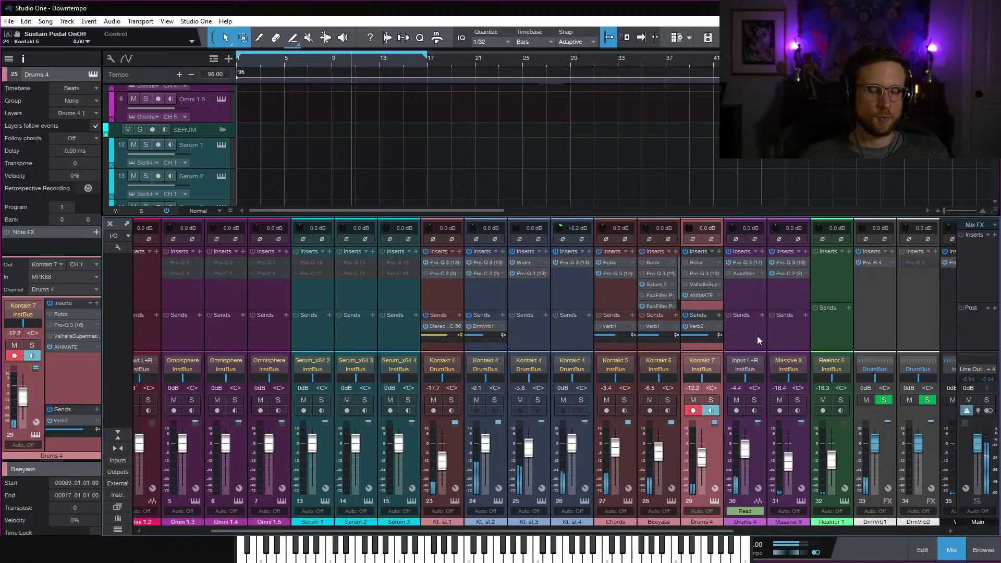
{"action": "scroll", "coordinate": [757, 335], "scroll_direction": "right", "scroll_amount": 10}
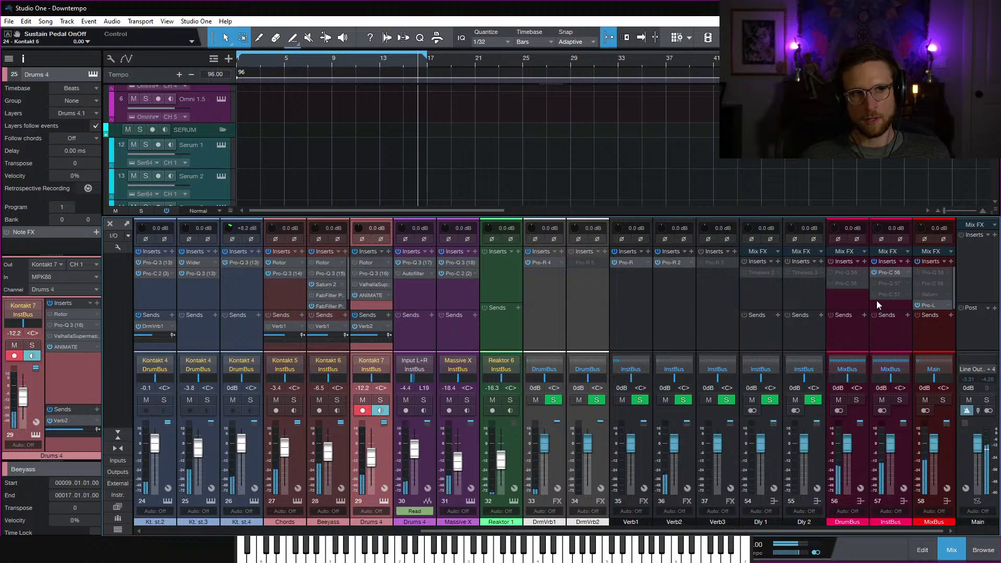
{"action": "left_click", "coordinate": [851, 300]}
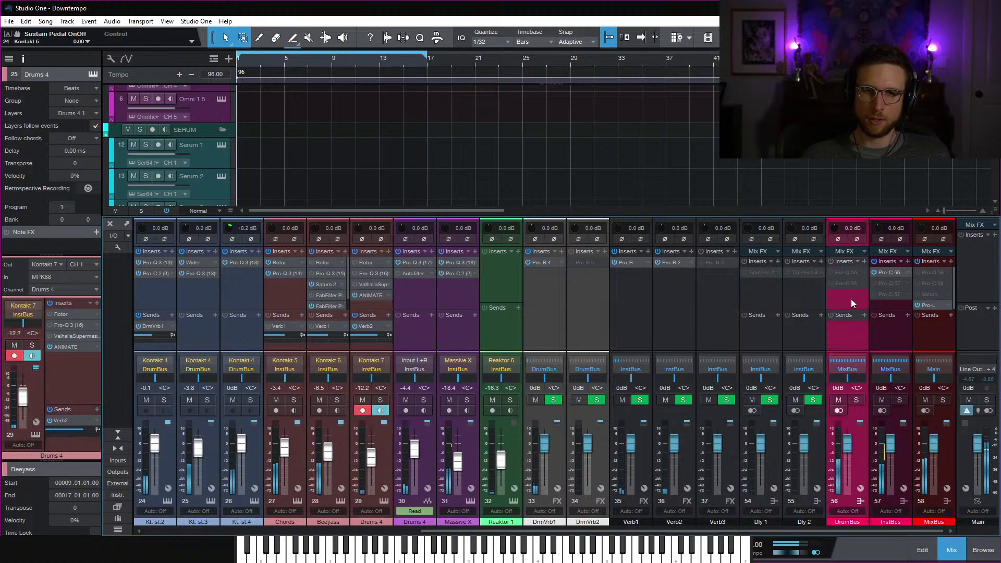
{"action": "right_click", "coordinate": [846, 284]}
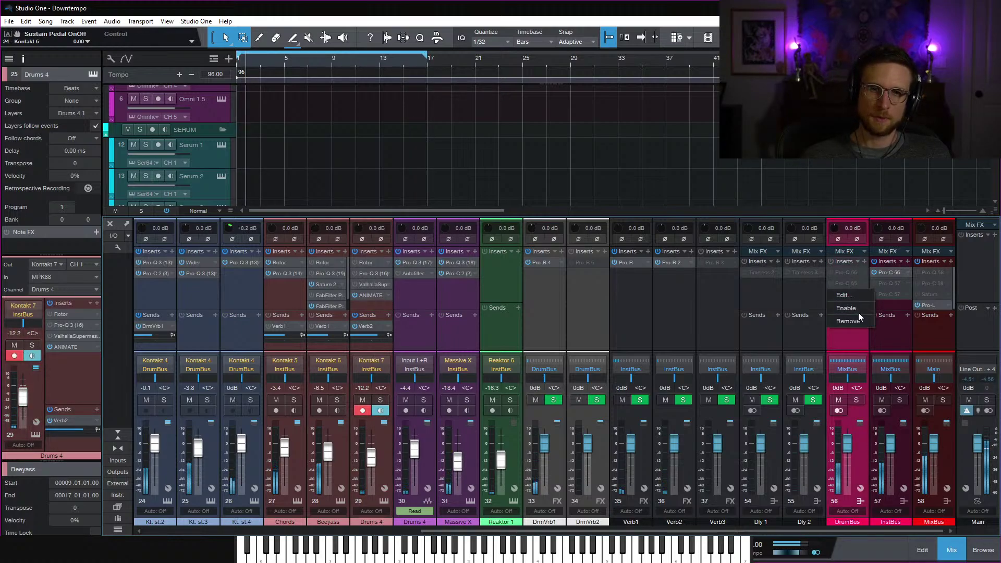
{"action": "double_click", "coordinate": [846, 283]}
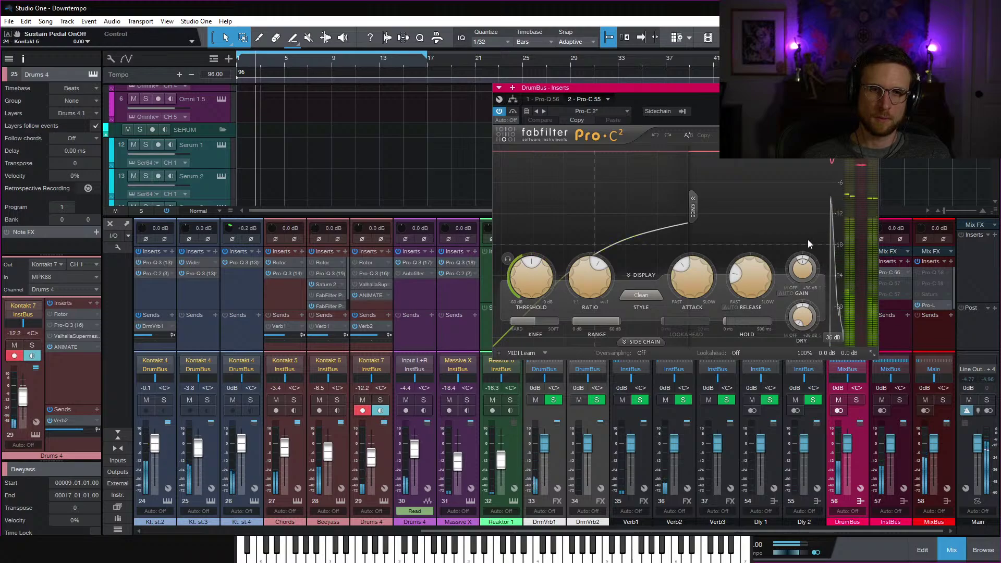
Set the DrumBus compressor's attack to 38.99 ms, release to 85.5 ms and threshold to -23.26 dB
{"action": "left_click_drag", "start_coordinate": [696, 285], "coordinate": [697, 260]}
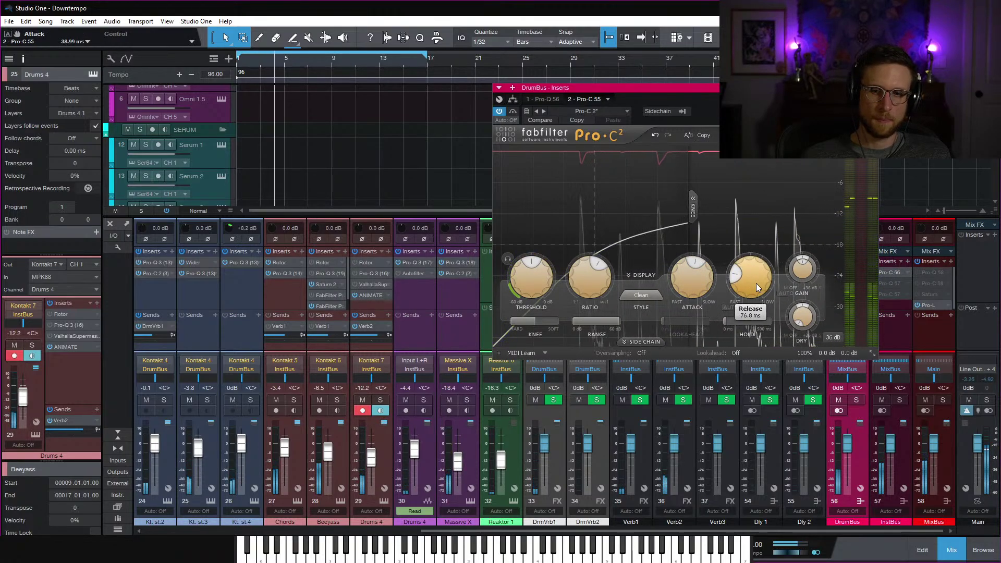
{"action": "left_click_drag", "start_coordinate": [755, 279], "coordinate": [758, 277]}
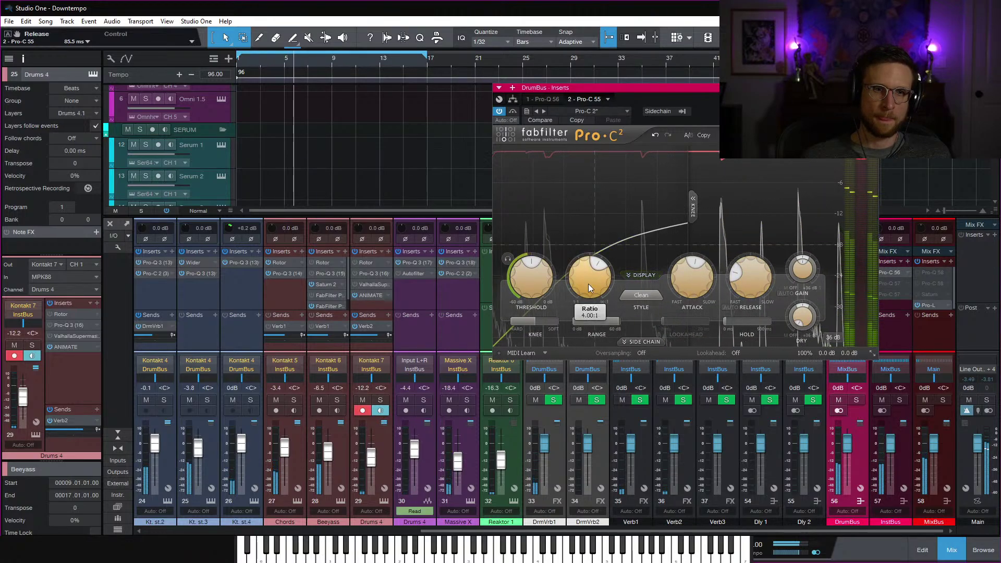
{"action": "mouse_move", "coordinate": [528, 284]}
{"action": "left_mouse_down"}
{"action": "mouse_move", "coordinate": [528, 308]}
{"action": "mouse_move", "coordinate": [531, 290]}
{"action": "mouse_move", "coordinate": [532, 298]}
{"action": "left_mouse_up"}
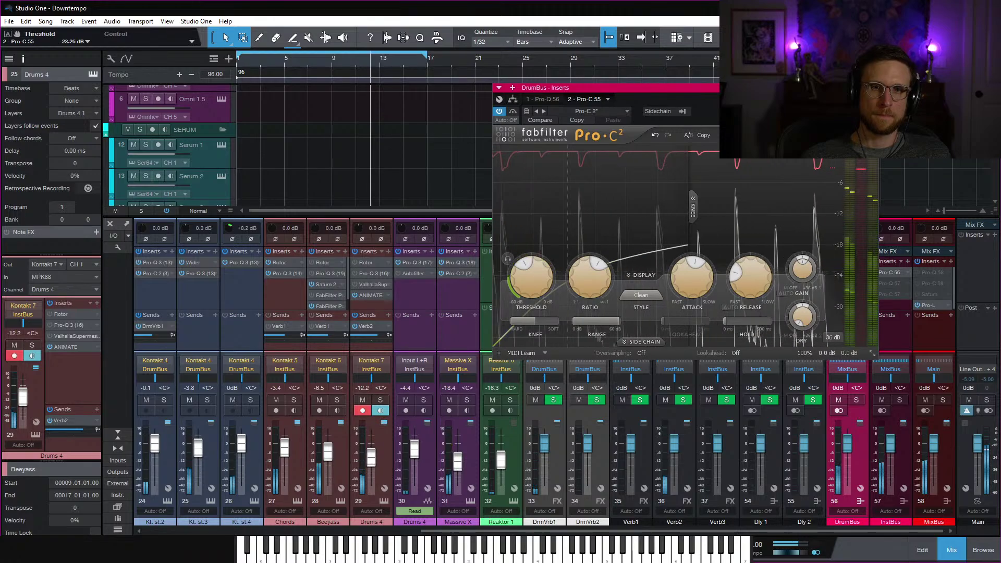
{"action": "left_click", "coordinate": [872, 88]}
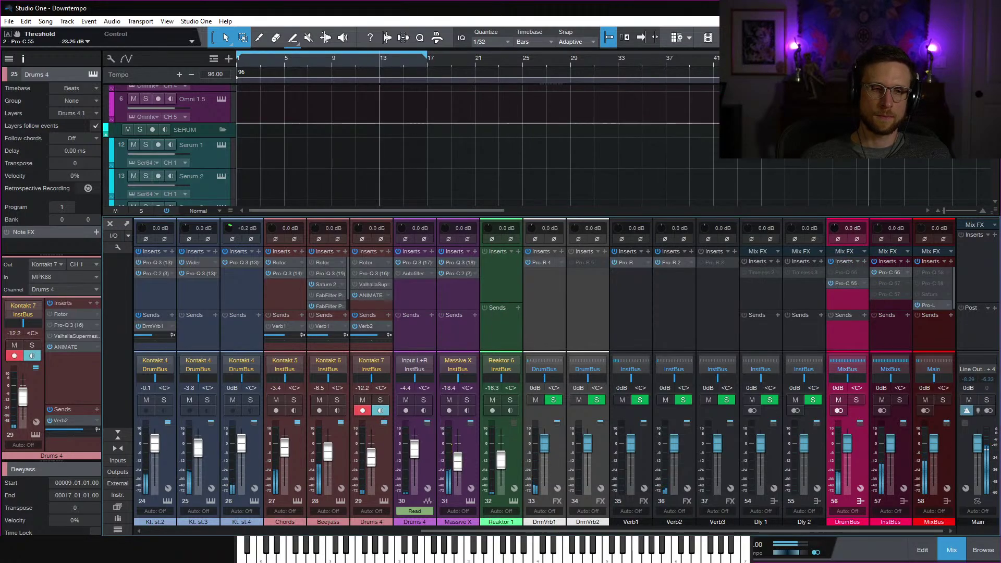
Search the effects for "satur" and insert FabFilter Saturn on the DrumBus channel
{"action": "left_click", "coordinate": [864, 262]}
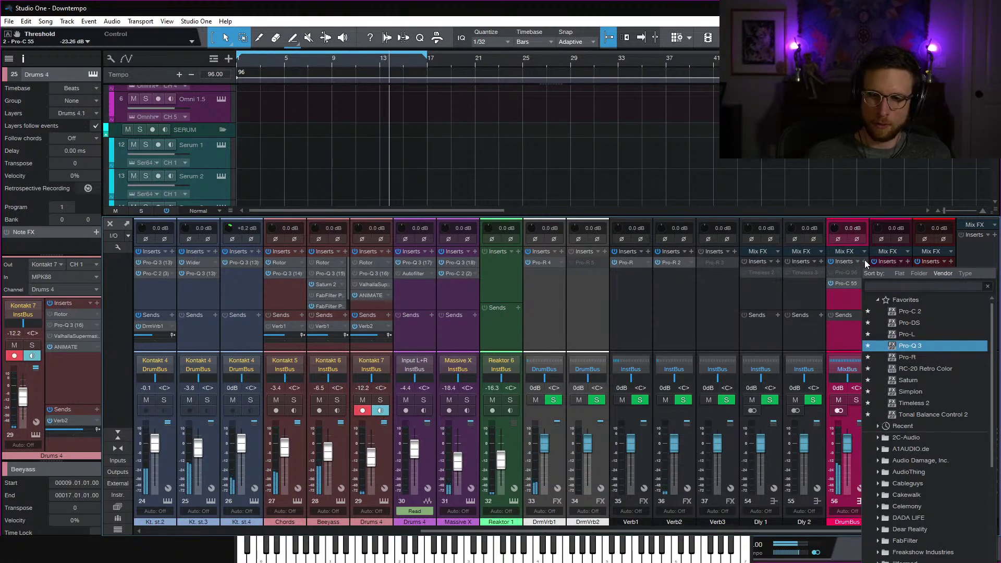
{"action": "type", "text": "satur"}
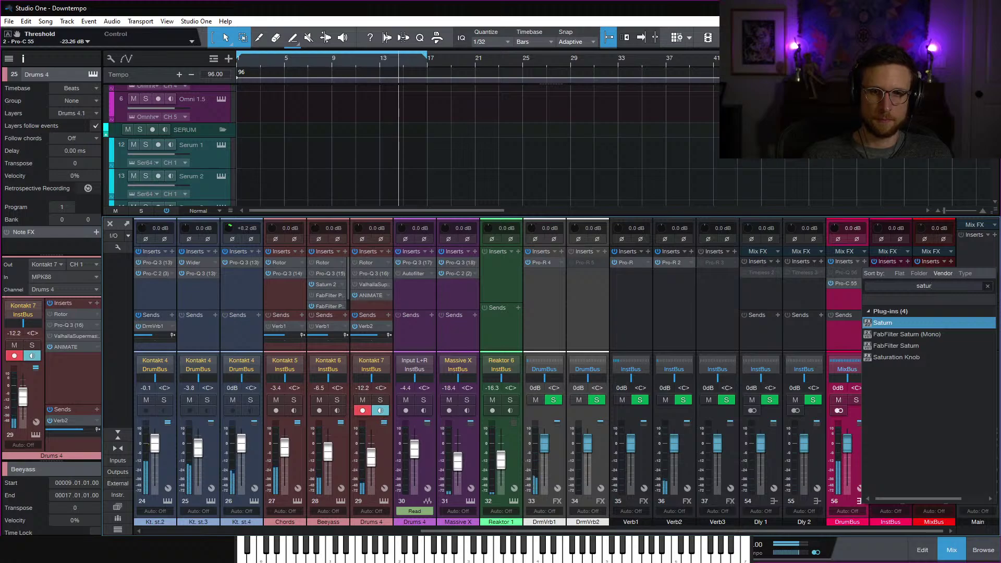
{"action": "key", "text": "Return"}
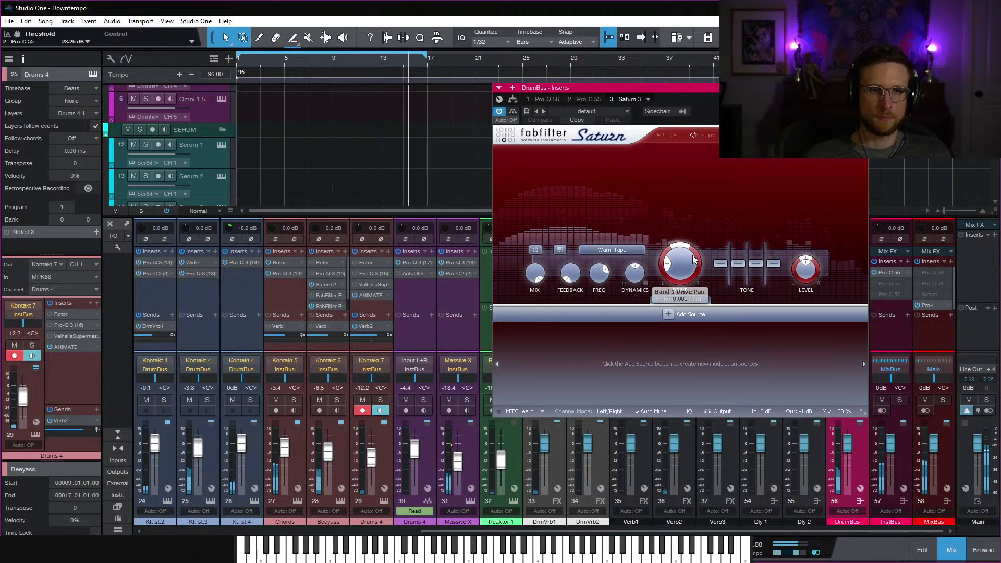
Set Saturn on the DrumBus to the Warm Tube style with its drive at 80.42%
{"action": "left_click_drag", "start_coordinate": [681, 274], "coordinate": [701, 227]}
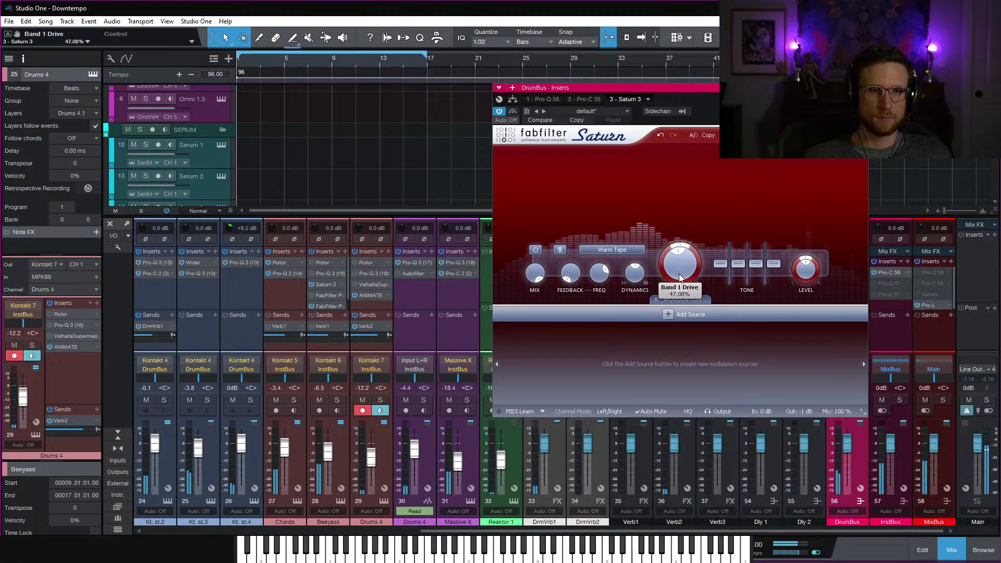
{"action": "scroll", "coordinate": [679, 280], "scroll_direction": "up", "scroll_amount": 5}
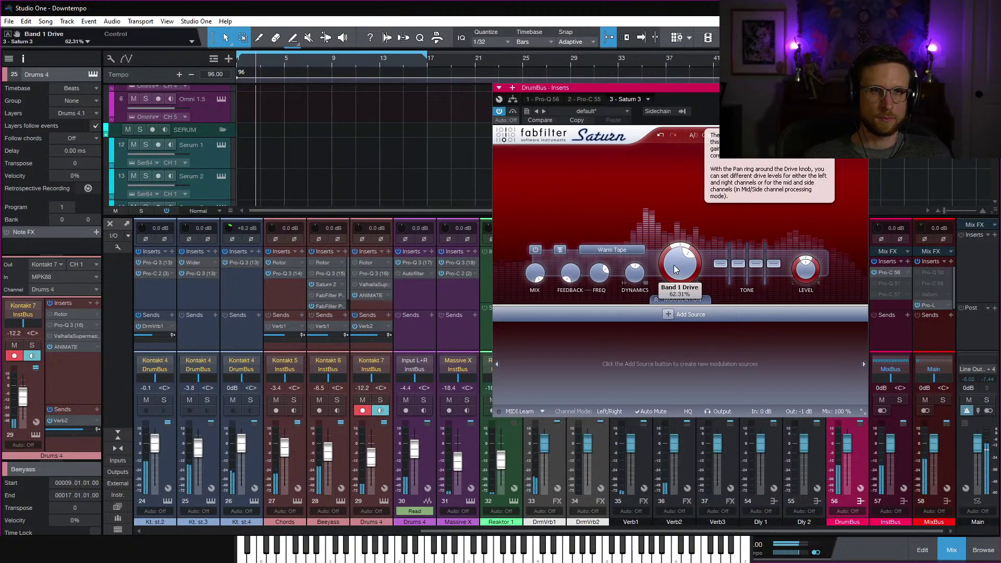
{"action": "left_click", "coordinate": [639, 252]}
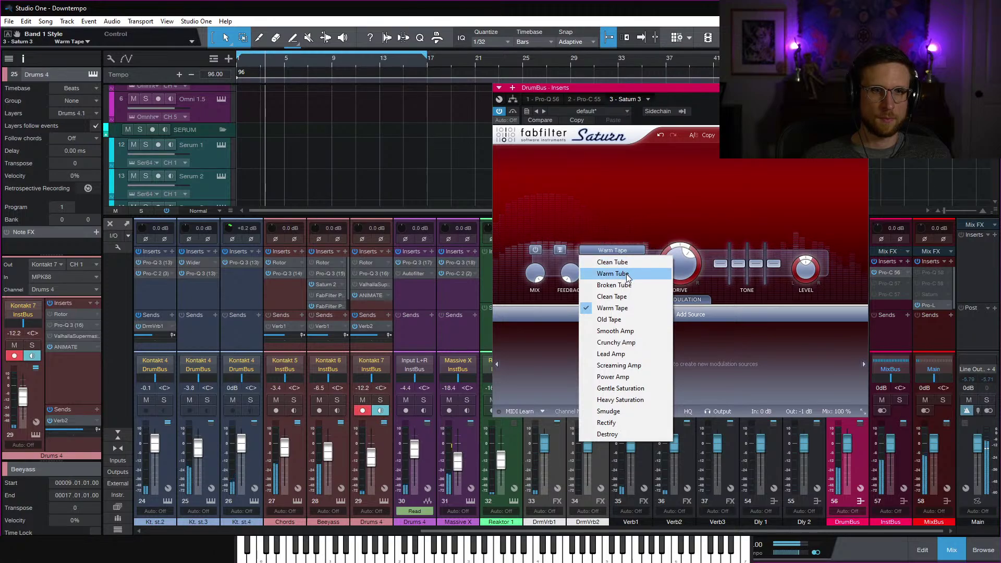
{"action": "left_click", "coordinate": [665, 273]}
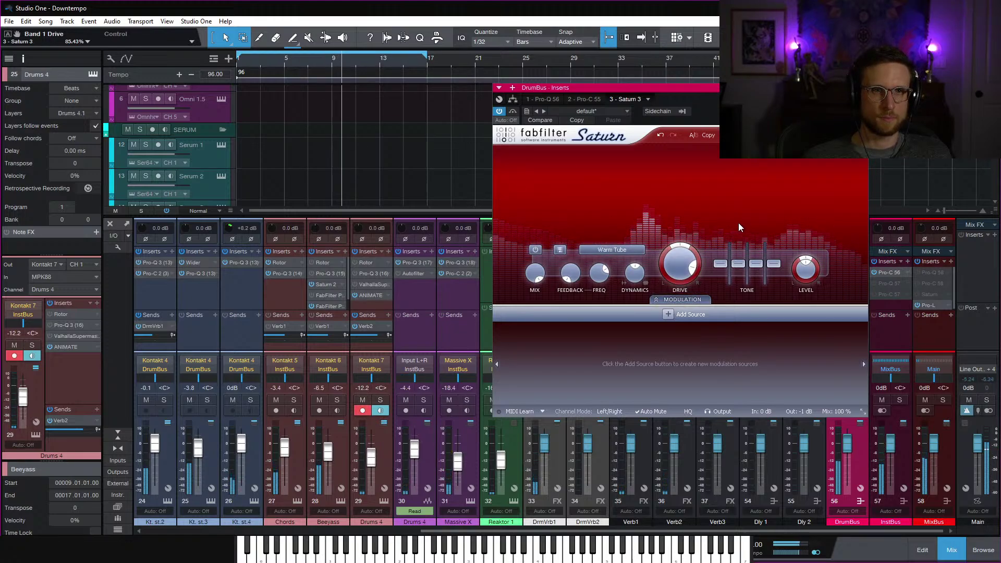
{"action": "left_click_drag", "start_coordinate": [675, 268], "coordinate": [673, 277]}
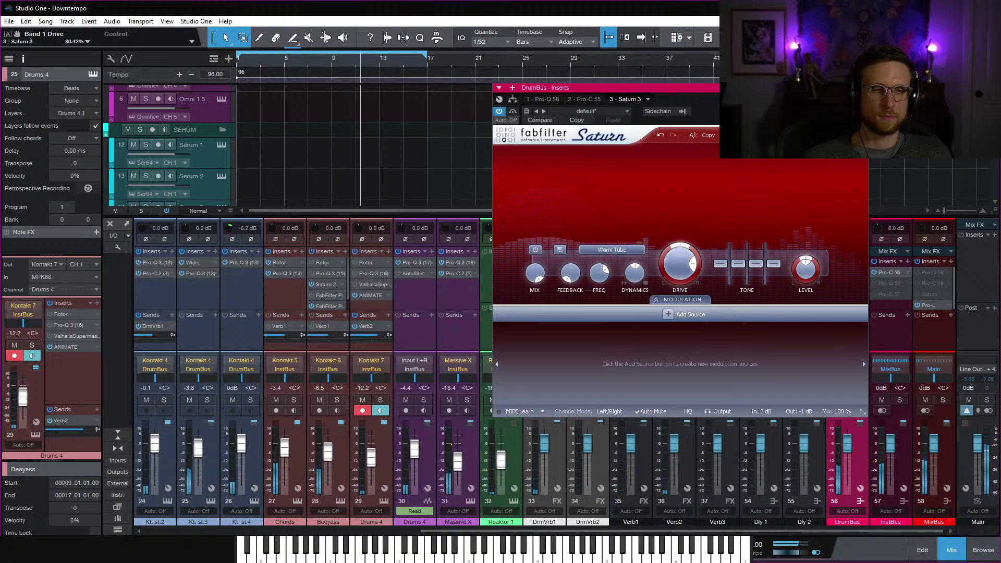
{"action": "left_click", "coordinate": [863, 87]}
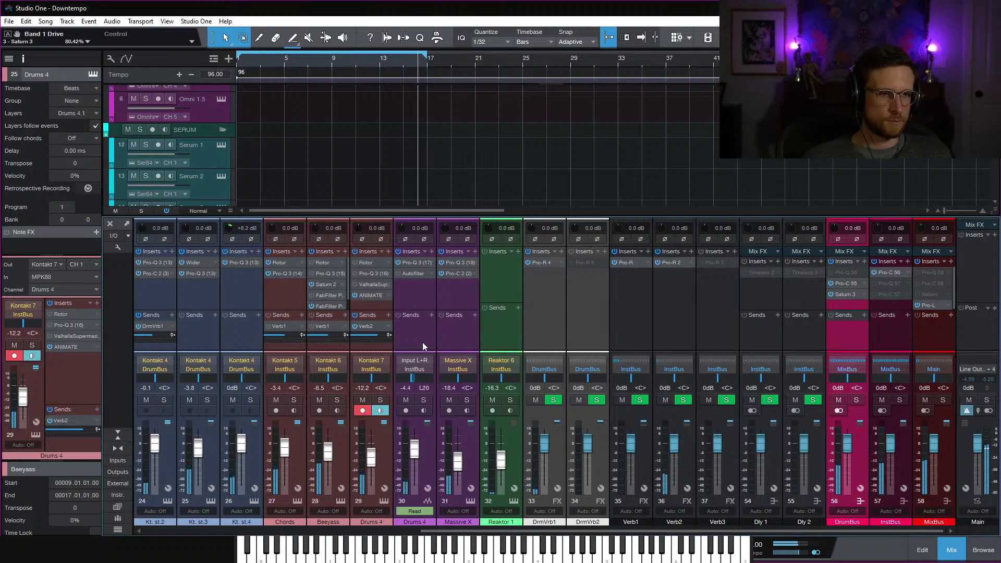
Lower the Kt. st.3 channel's volume to -9.0 dB and save the song
{"action": "scroll", "coordinate": [422, 341], "scroll_direction": "left", "scroll_amount": 5}
{"action": "left_click_drag", "start_coordinate": [401, 448], "coordinate": [402, 457]}
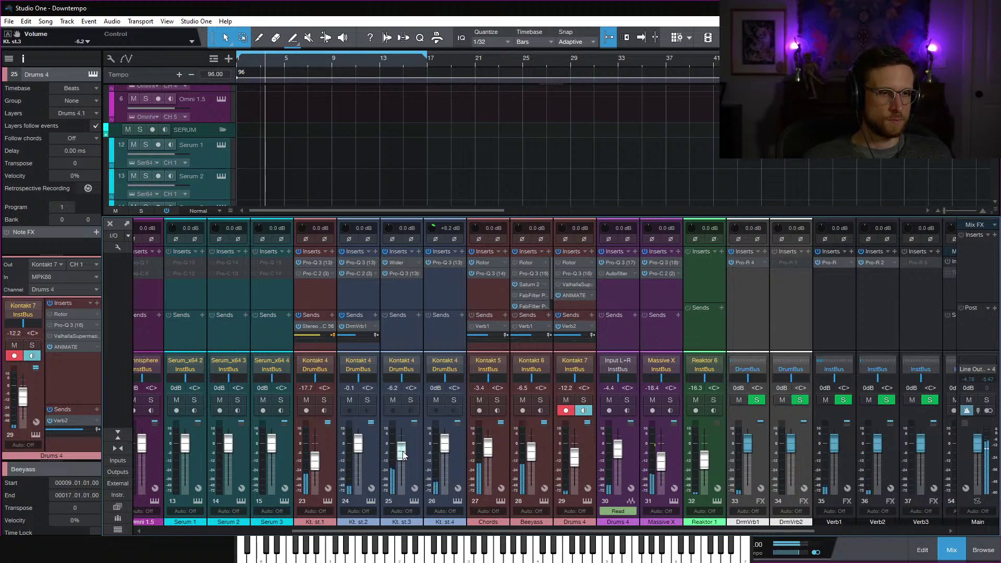
{"action": "left_click_drag", "start_coordinate": [403, 455], "coordinate": [404, 458]}
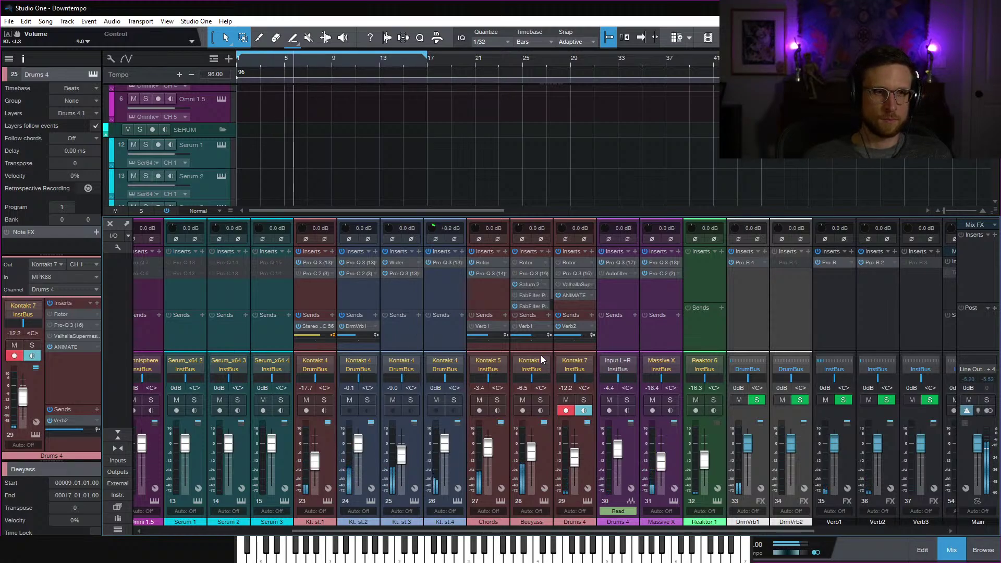
{"action": "left_click", "coordinate": [951, 549]}
{"action": "key", "text": "ctrl+s"}
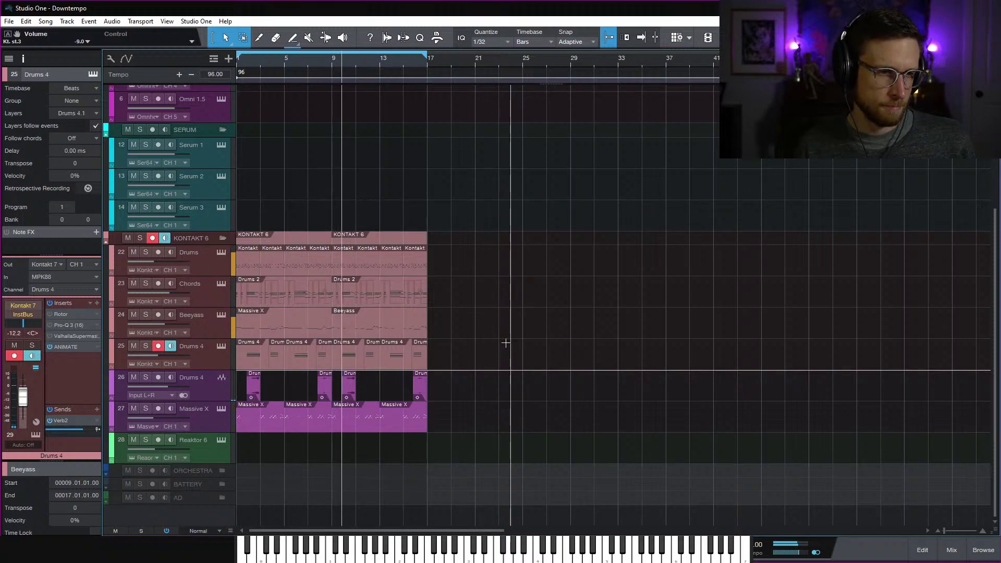
Copy the Drums 2 clip on the Omni 1.1 track from bar 1 to bar 9
{"action": "scroll", "coordinate": [513, 367], "scroll_direction": "up", "scroll_amount": 5}
{"action": "left_click", "coordinate": [279, 127]}
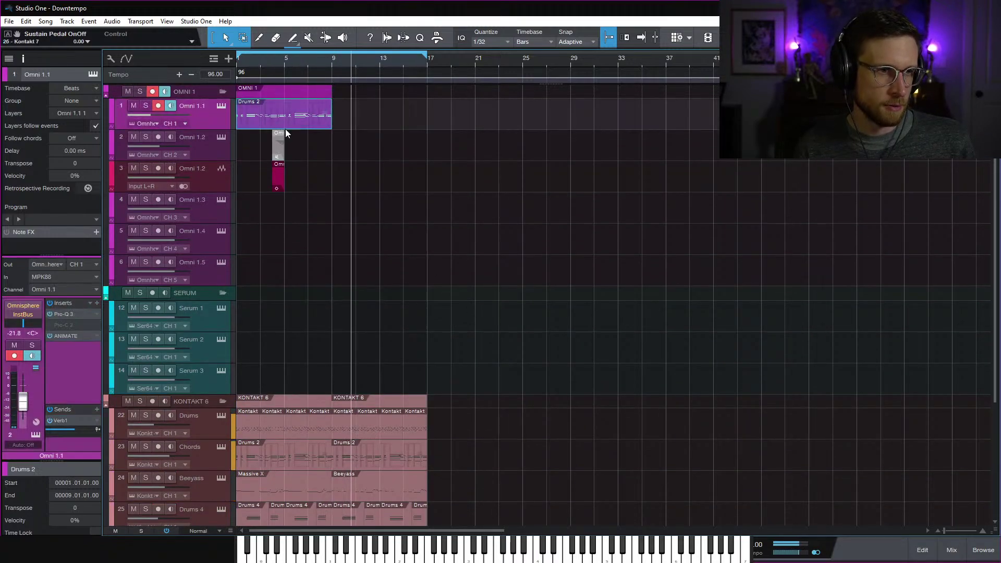
{"action": "left_click_drag", "start_coordinate": [266, 120], "coordinate": [368, 116]}
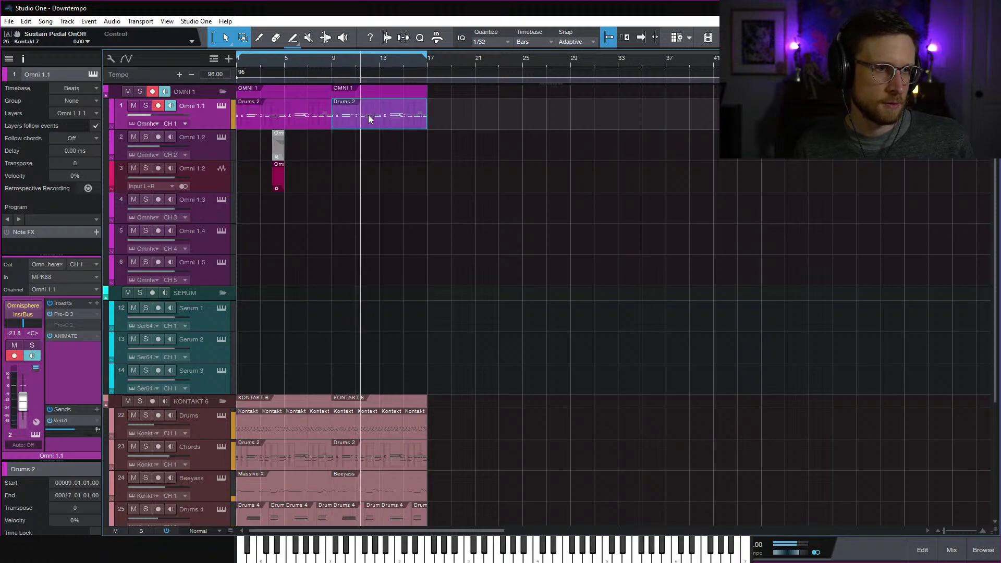
{"action": "scroll", "coordinate": [460, 234], "scroll_direction": "down", "scroll_amount": 3}
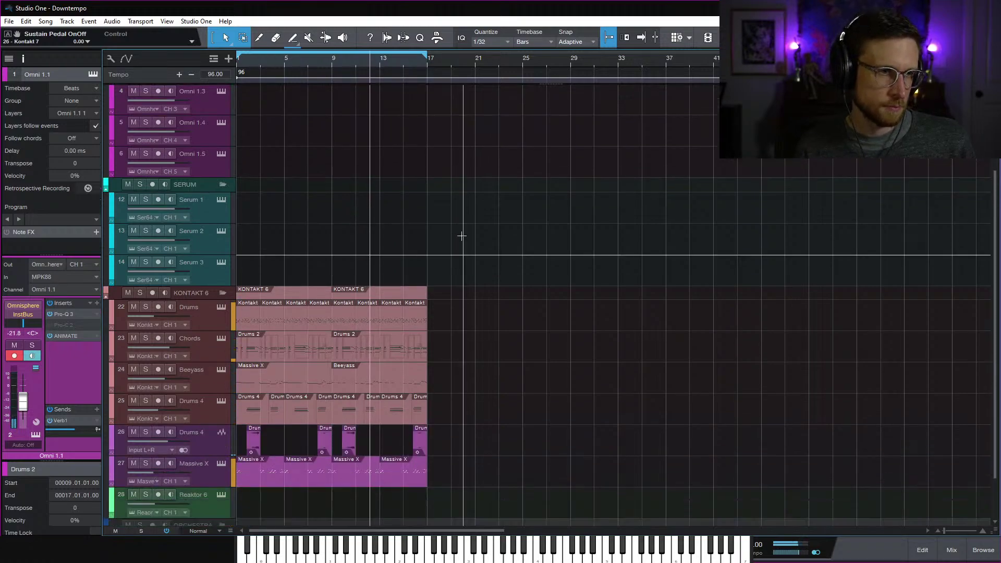
{"action": "scroll", "coordinate": [412, 219], "scroll_direction": "up", "scroll_amount": 3}
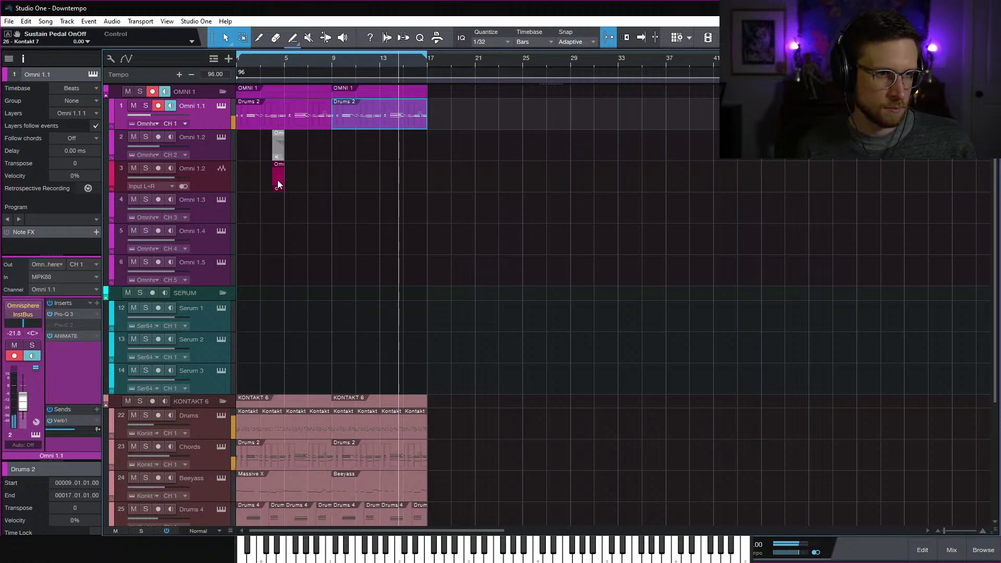
{"action": "scroll", "coordinate": [443, 198], "scroll_direction": "down", "scroll_amount": 5}
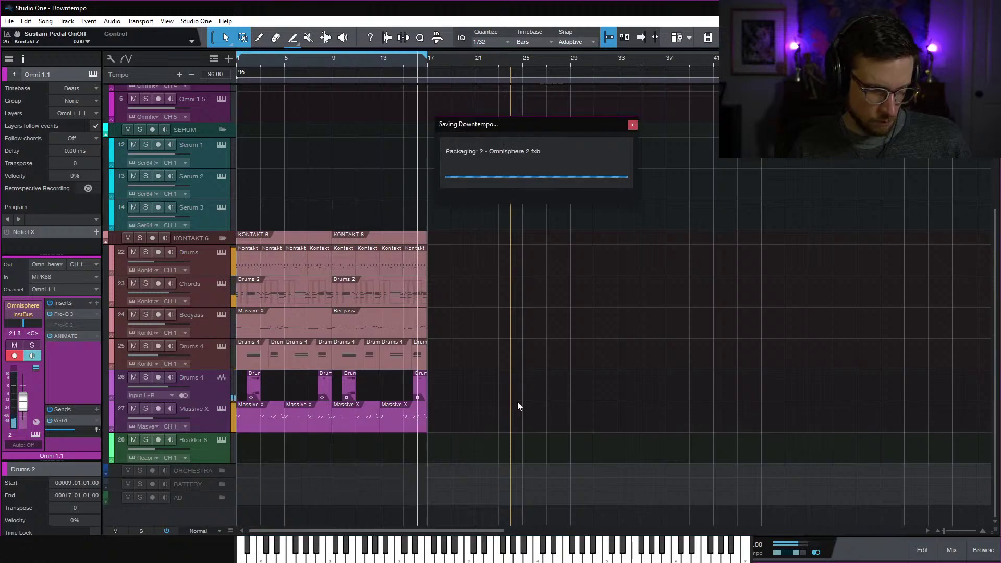
Show the mixer and lower the main output volume to -21.3 dB
{"action": "left_click", "coordinate": [950, 551]}
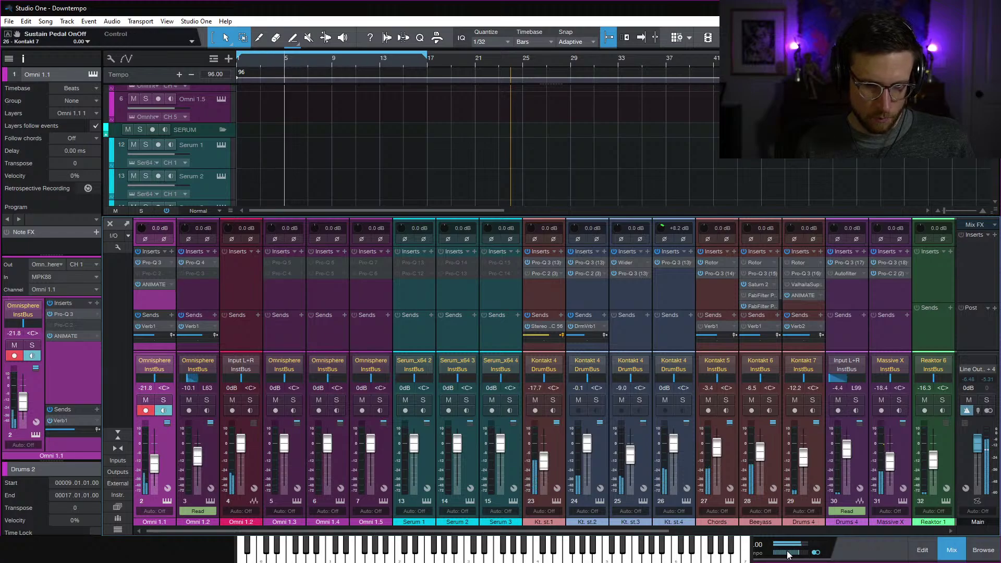
{"action": "left_click_drag", "start_coordinate": [797, 553], "coordinate": [788, 553]}
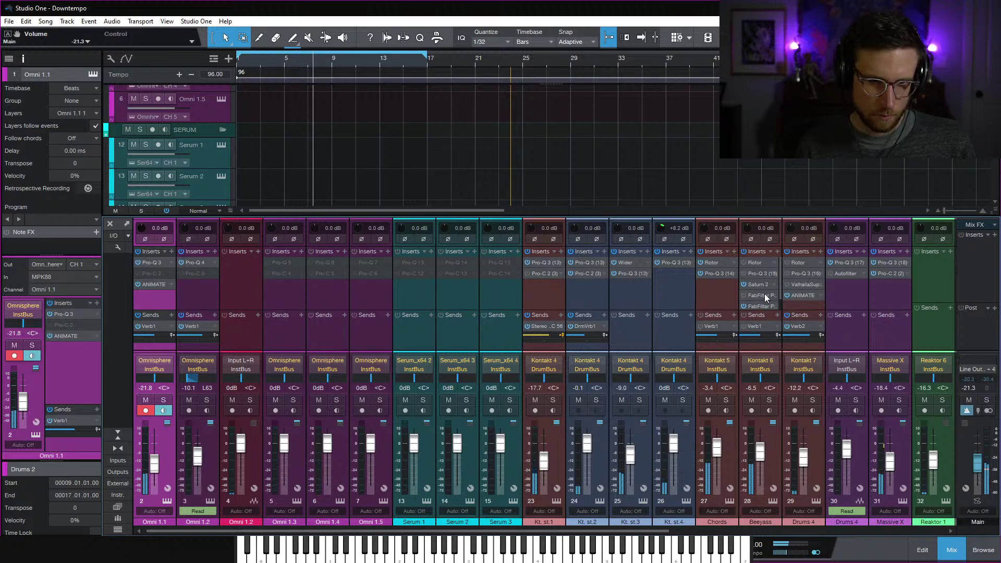
Rename the Kt. st.1 to Kt. st.4 channels as Kick, Snare, Hats and OH, and lower the Hats volume to -15.3 dB
{"action": "left_click", "coordinate": [781, 291]}
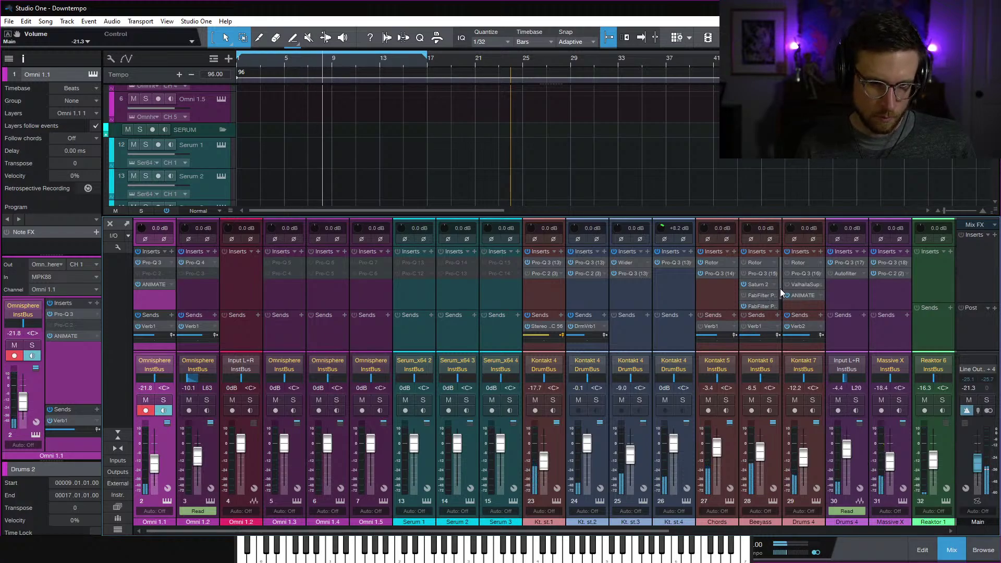
{"action": "left_click", "coordinate": [545, 521]}
{"action": "double_click", "coordinate": [545, 521]}
{"action": "type", "text": "Kick"}
{"action": "key", "text": "Tab"}
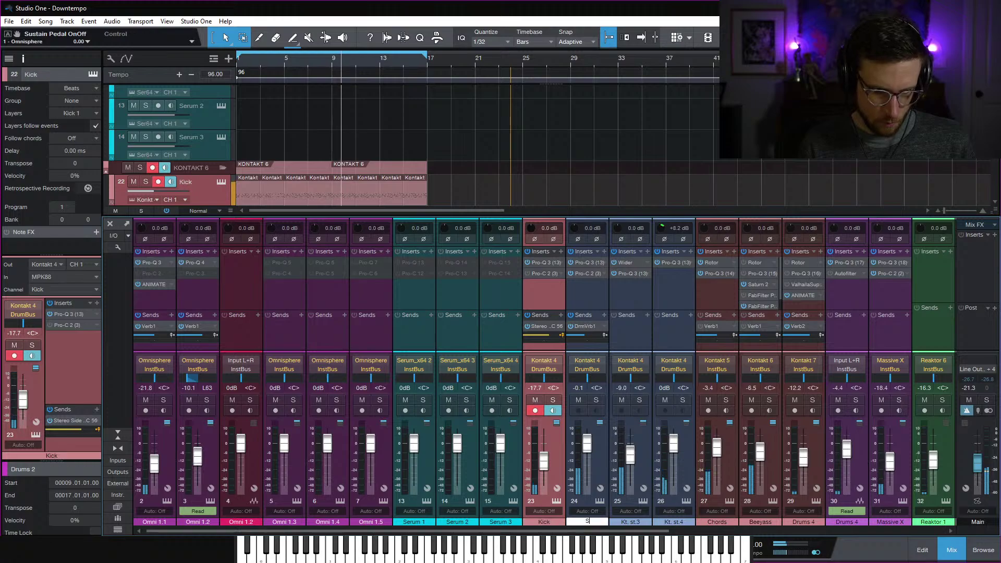
{"action": "type", "text": "Snare"}
{"action": "key", "text": "Tab"}
{"action": "type", "text": "Hats"}
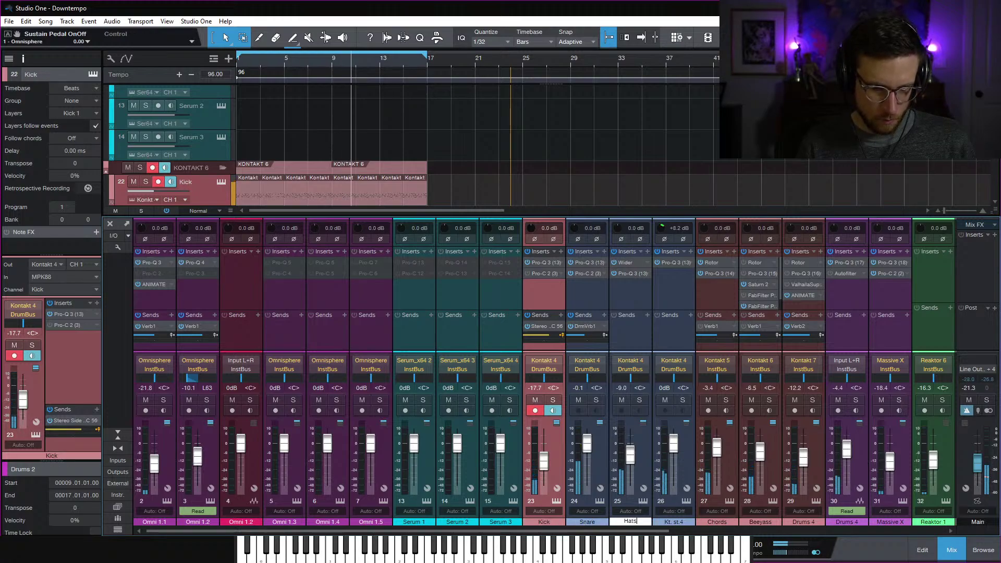
{"action": "key", "text": "Tab"}
{"action": "type", "text": "OH"}
{"action": "key", "text": "Return"}
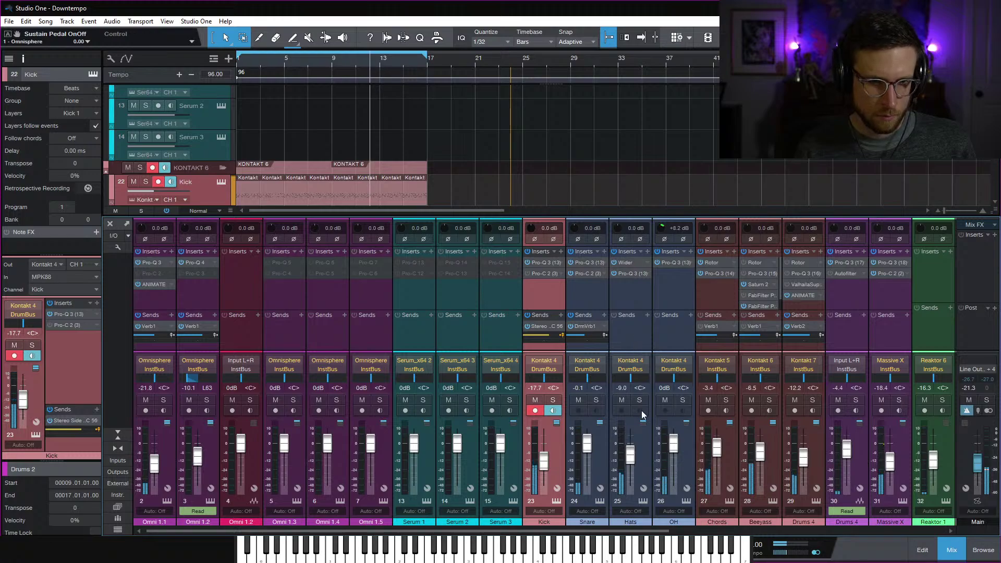
{"action": "left_click_drag", "start_coordinate": [629, 454], "coordinate": [630, 461]}
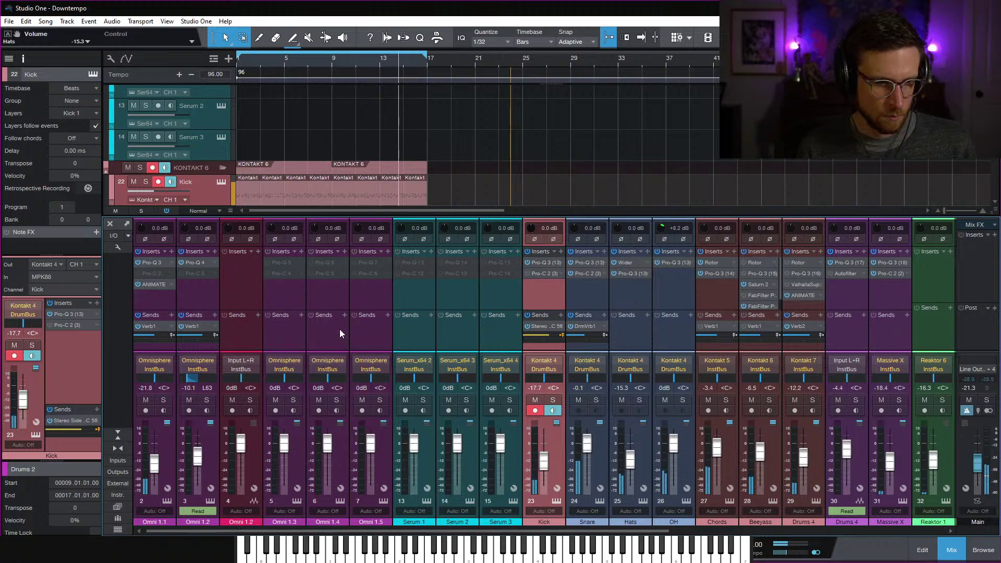
Compare the loop with the Omni 1.1 channel muted and unmuted
{"action": "left_click", "coordinate": [144, 399]}
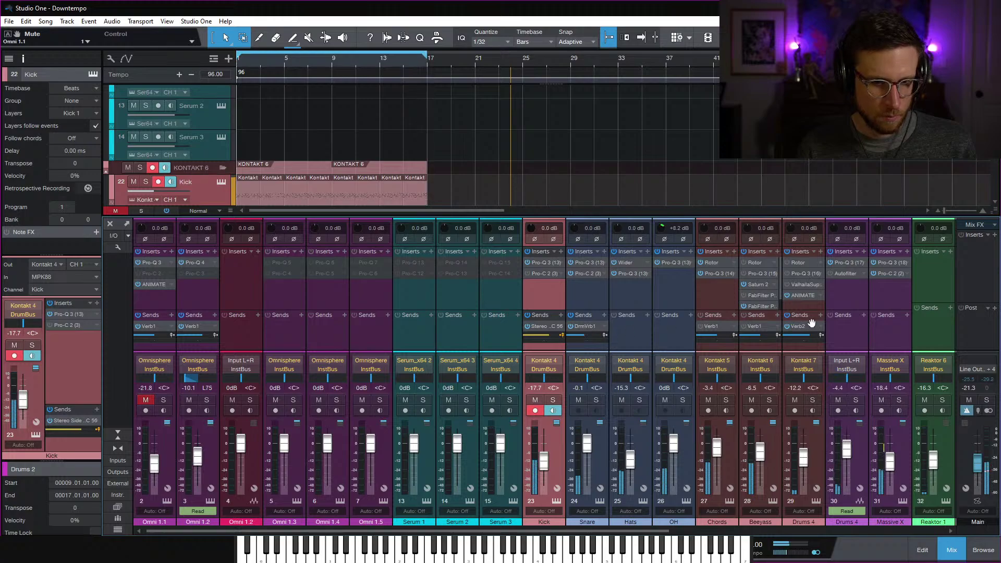
{"action": "scroll", "coordinate": [827, 323], "scroll_direction": "right", "scroll_amount": 5}
{"action": "scroll", "coordinate": [799, 328], "scroll_direction": "right", "scroll_amount": 5}
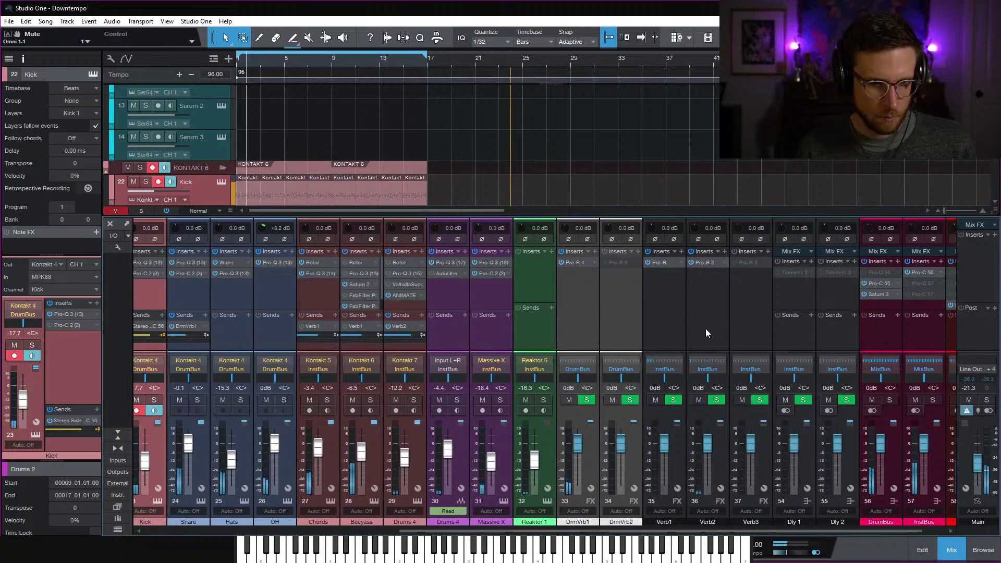
{"action": "scroll", "coordinate": [665, 330], "scroll_direction": "left", "scroll_amount": 10}
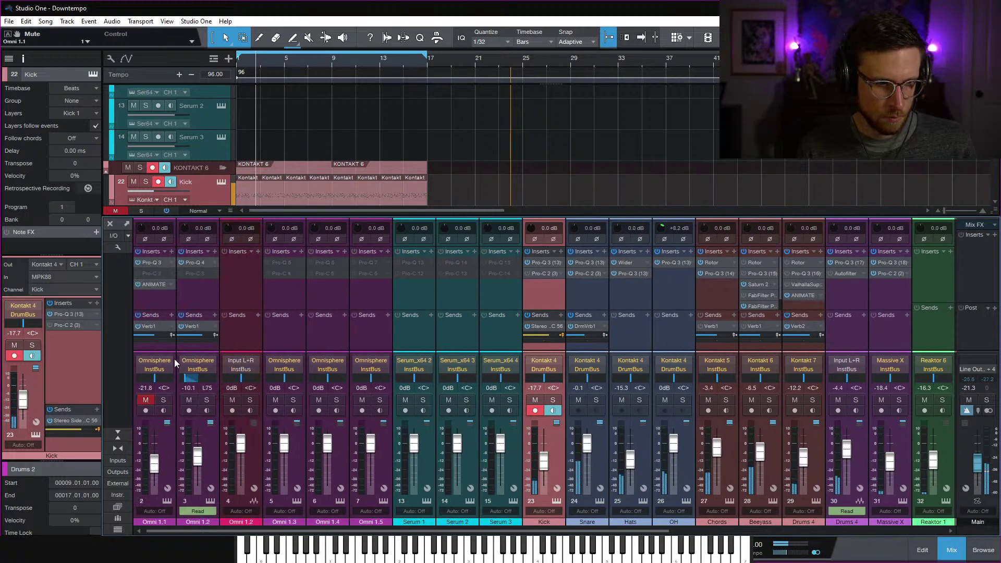
{"action": "left_click", "coordinate": [144, 400]}
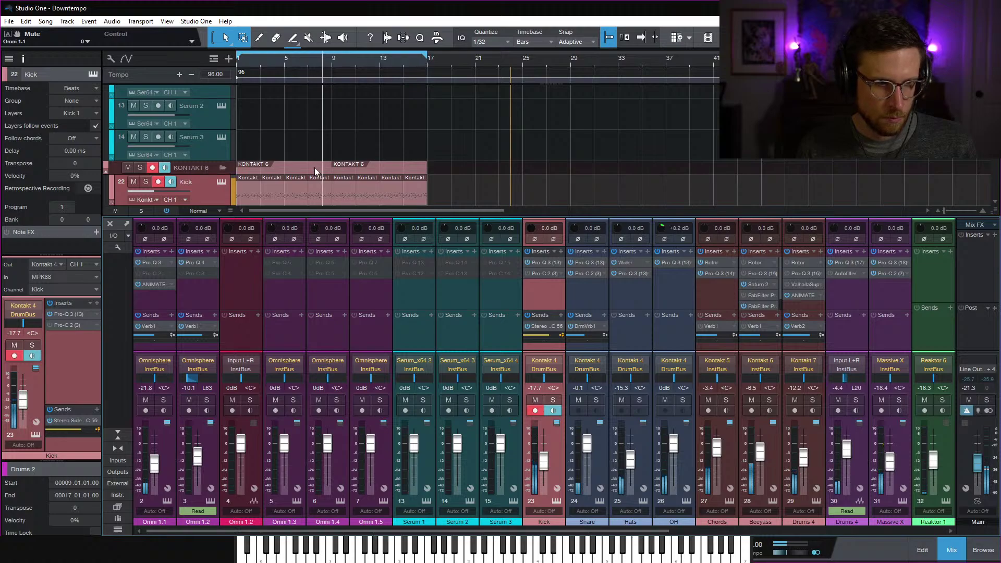
Shorten the hold time of the snare's electronic layer in the Kick track's Drum Lab instrument
{"action": "scroll", "coordinate": [313, 167], "scroll_direction": "down", "scroll_amount": 3}
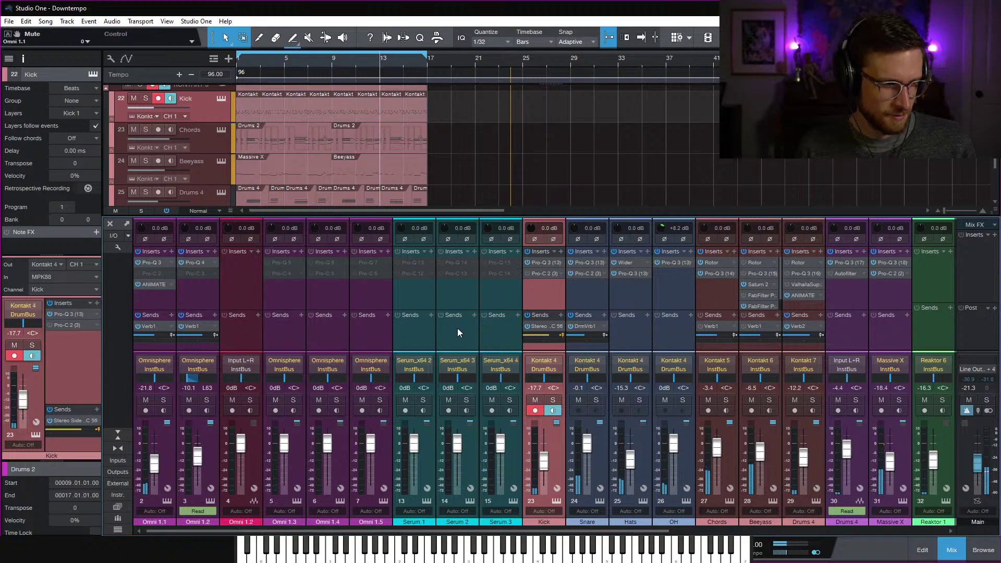
{"action": "left_click", "coordinate": [556, 501]}
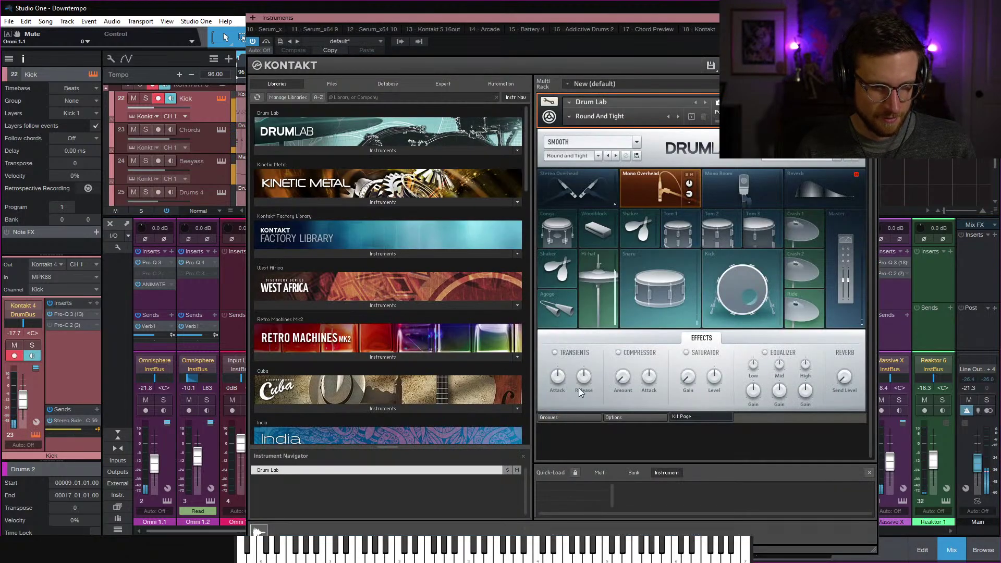
{"action": "left_click", "coordinate": [659, 294]}
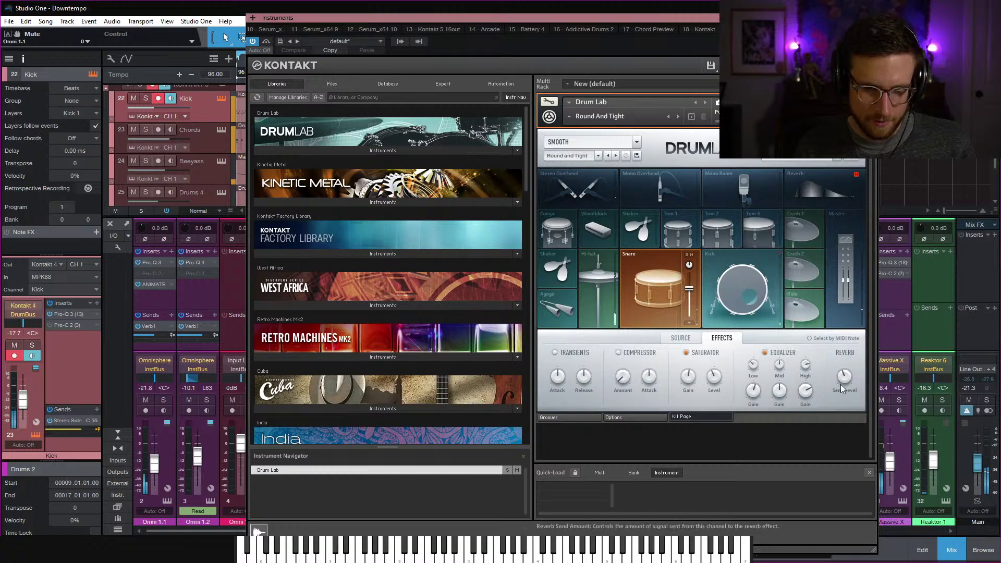
{"action": "left_click", "coordinate": [680, 337]}
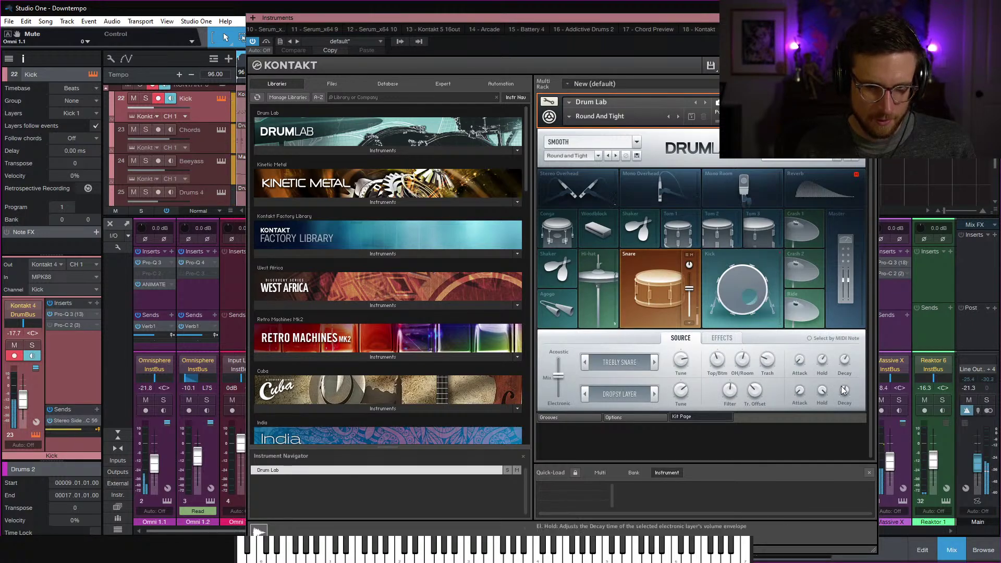
{"action": "left_click_drag", "start_coordinate": [821, 389], "coordinate": [821, 413]}
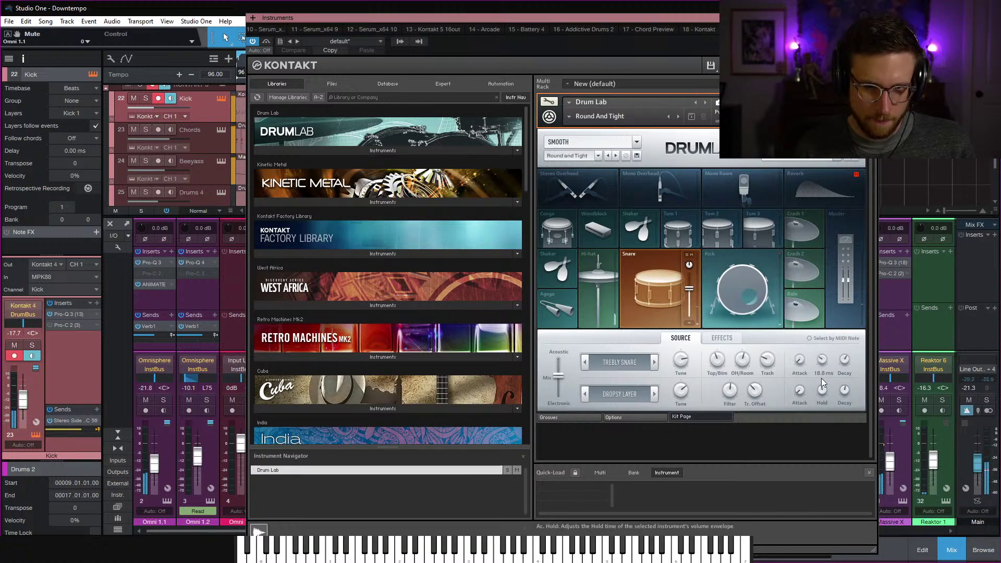
{"action": "mouse_move", "coordinate": [822, 392]}
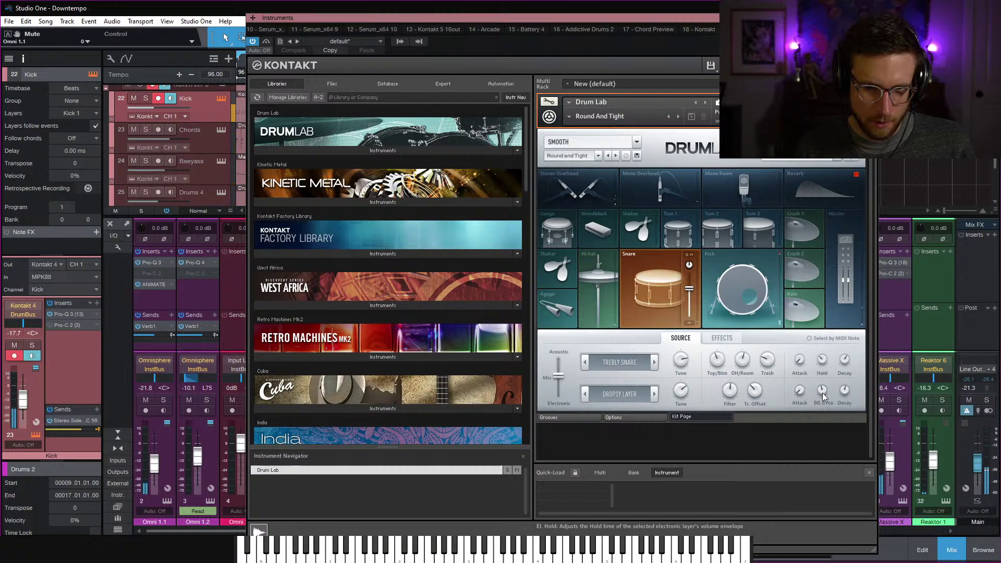
{"action": "mouse_move", "coordinate": [842, 366]}
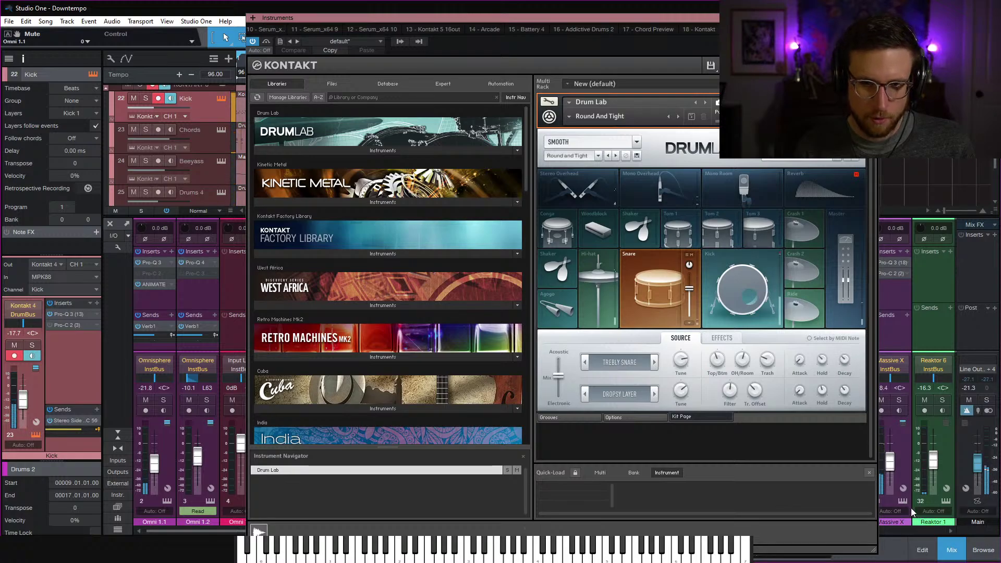
{"action": "left_click", "coordinate": [871, 17]}
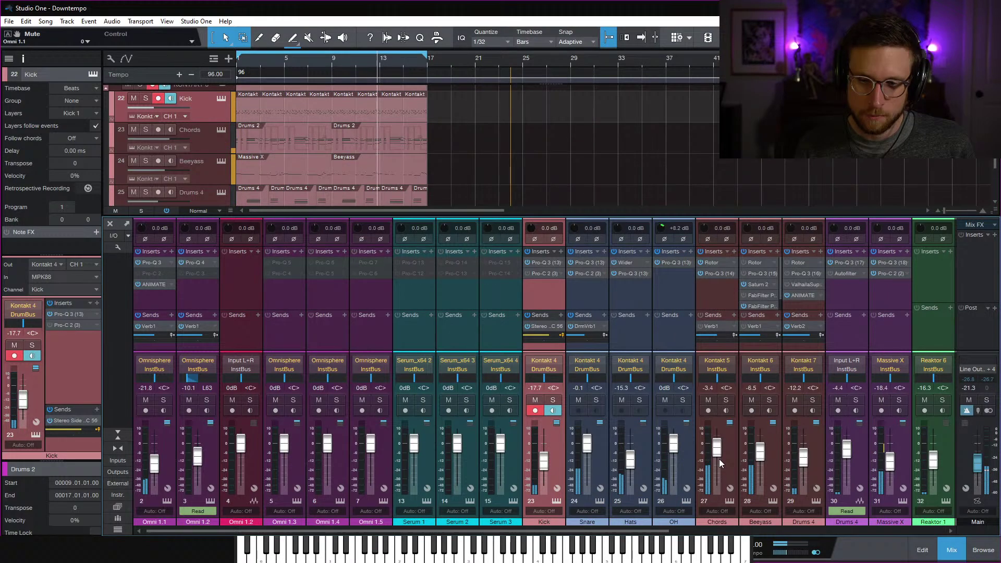
Reset the main output volume to 0 dB, and raise the low cut in DrmVrb1's Pro-R post EQ with a Q of 0.276
{"action": "left_click", "coordinate": [787, 542], "text": "alt"}
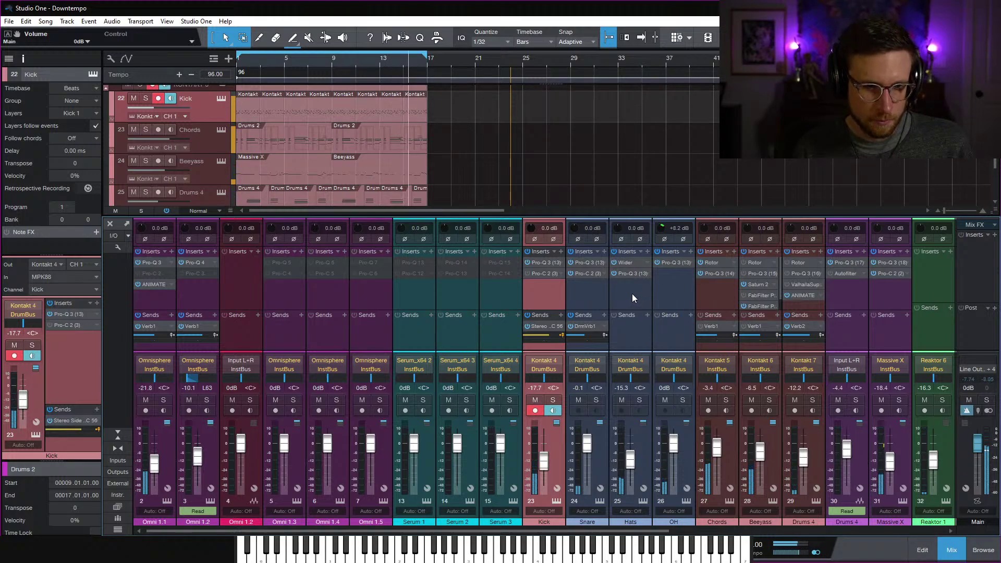
{"action": "scroll", "coordinate": [632, 292], "scroll_direction": "right", "scroll_amount": 2}
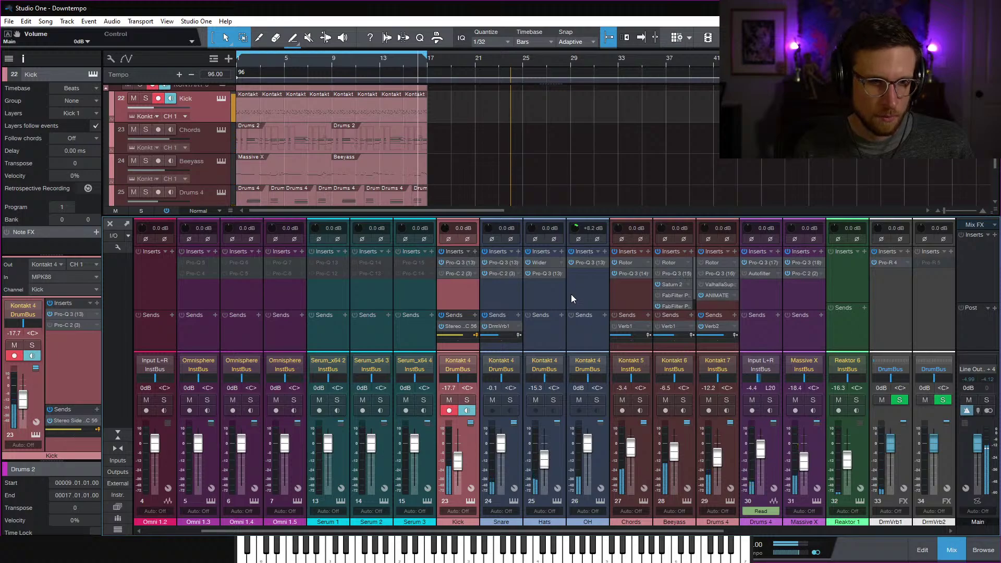
{"action": "scroll", "coordinate": [568, 295], "scroll_direction": "right", "scroll_amount": 1}
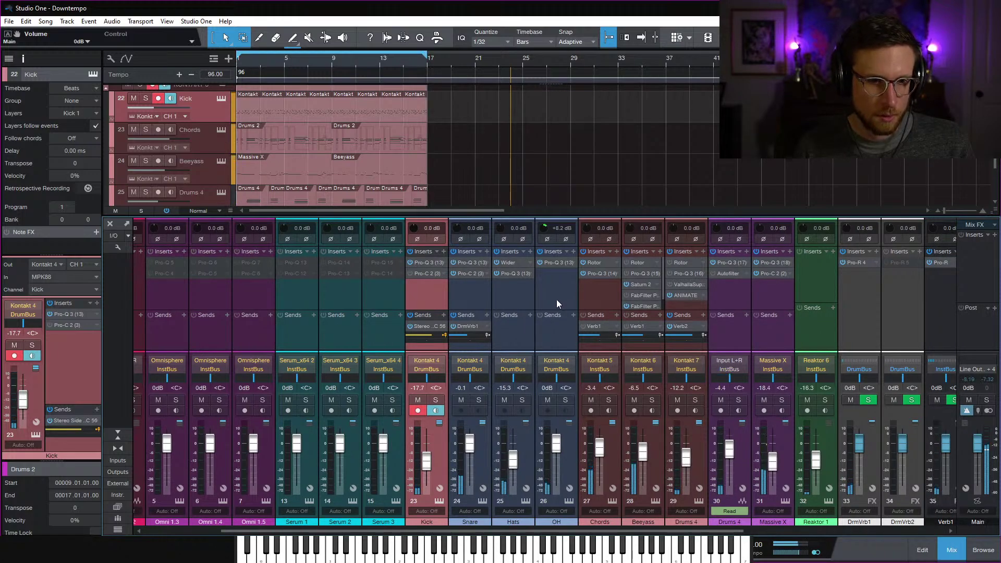
{"action": "scroll", "coordinate": [555, 299], "scroll_direction": "right", "scroll_amount": 3}
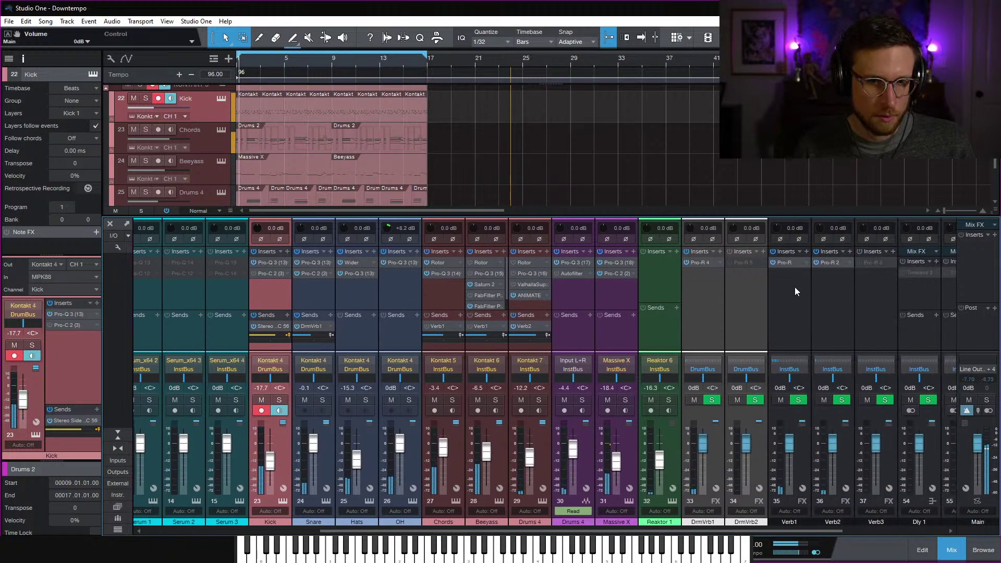
{"action": "left_click", "coordinate": [310, 326]}
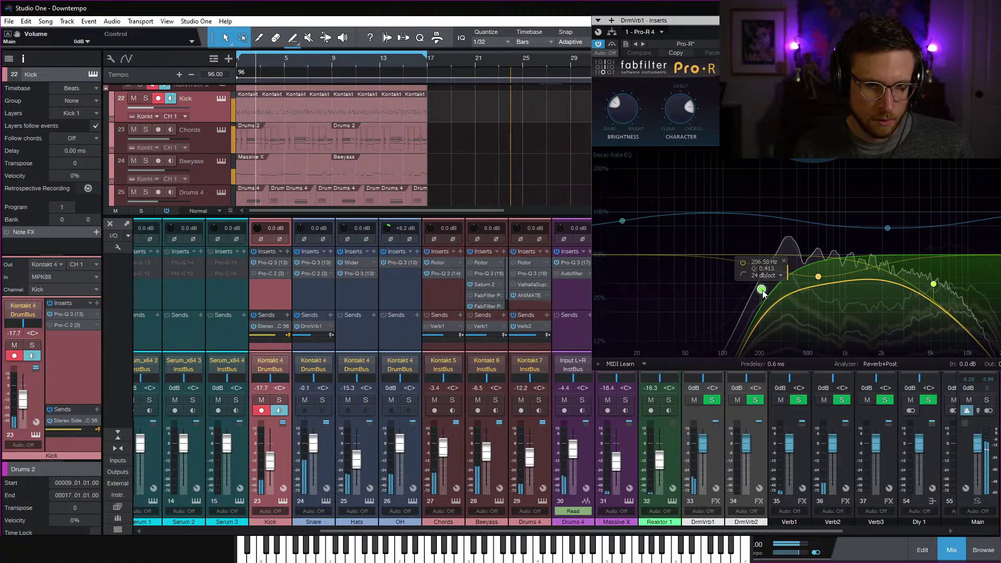
{"action": "left_click_drag", "start_coordinate": [762, 290], "coordinate": [795, 311]}
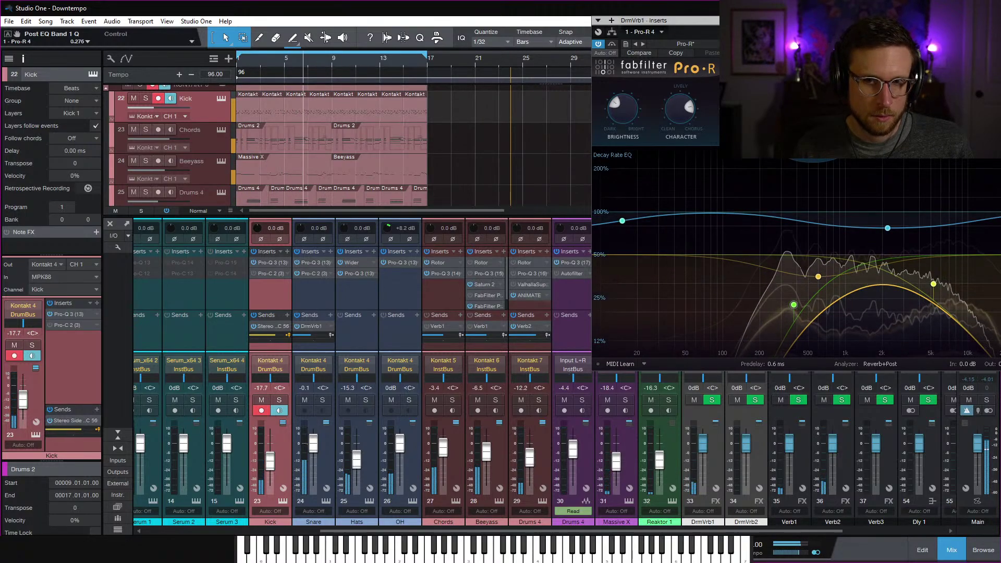
{"action": "left_click", "coordinate": [994, 21]}
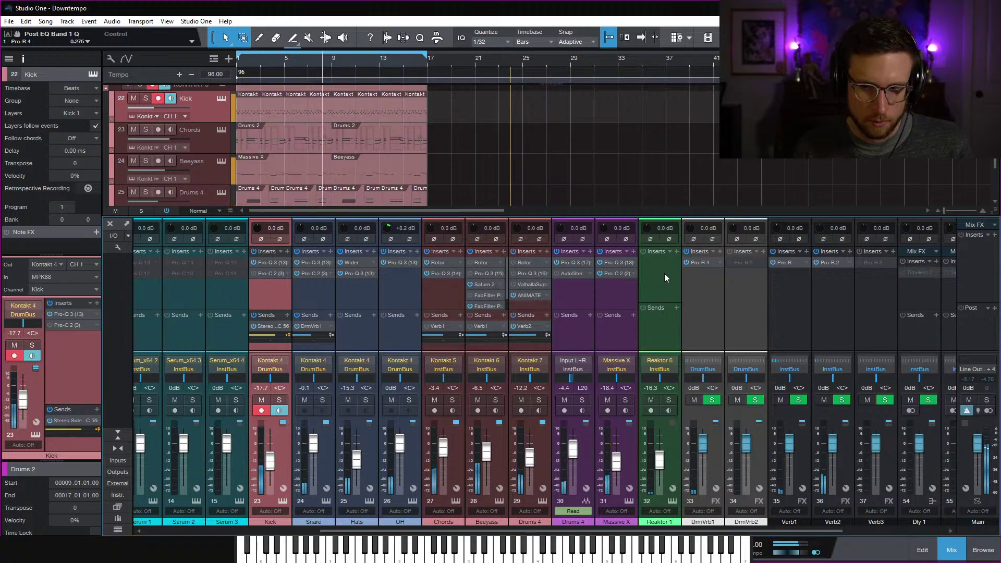
Hide the mixer and save the song
{"action": "left_click", "coordinate": [952, 552]}
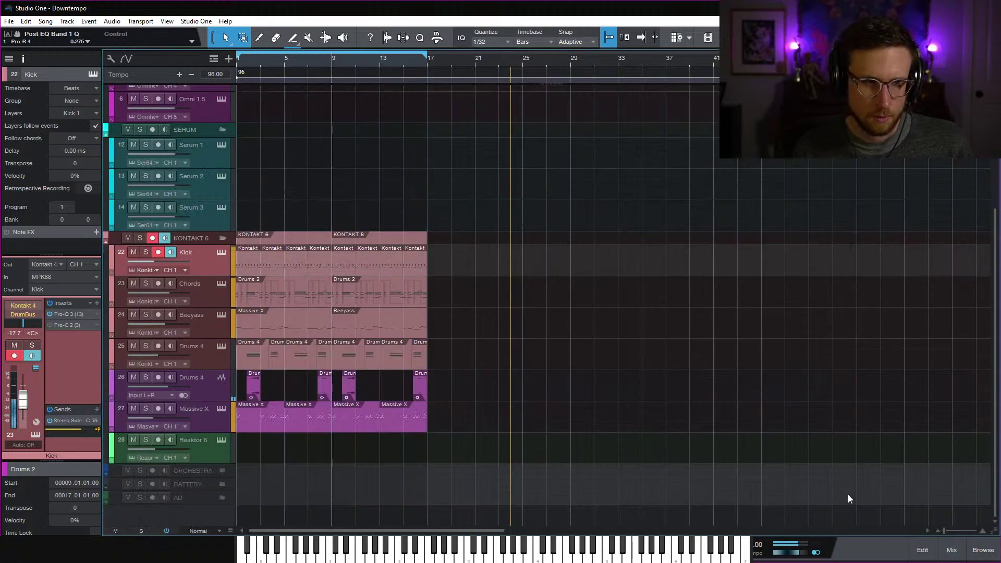
{"action": "key", "text": "ctrl+s"}
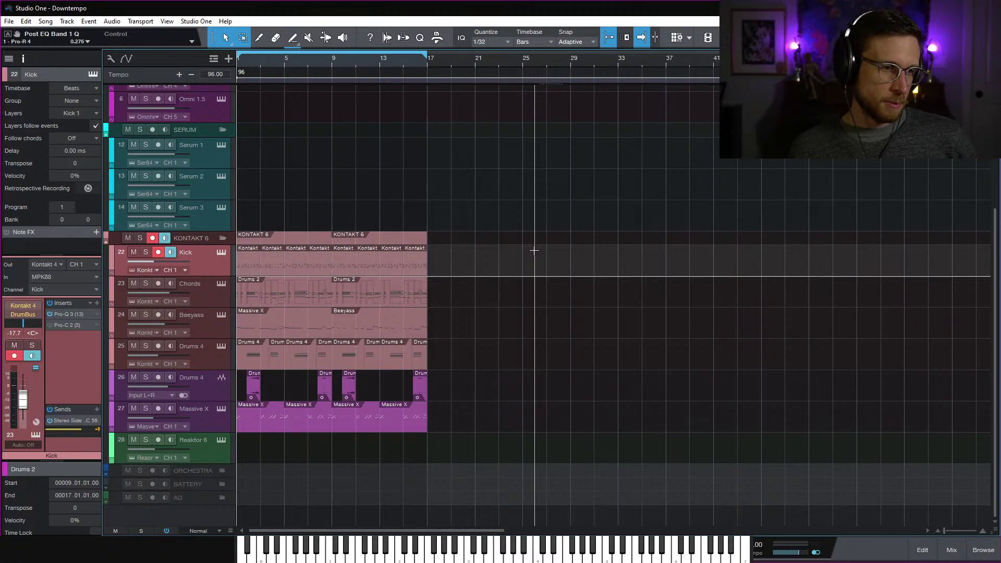
{"action": "scroll", "coordinate": [449, 272], "scroll_direction": "up", "scroll_amount": 6}
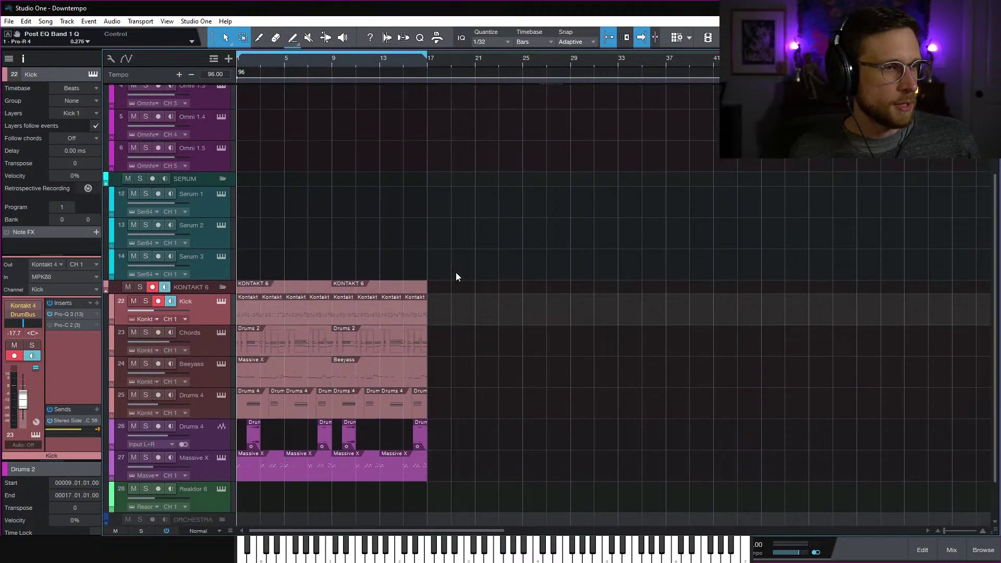
{"action": "scroll", "coordinate": [453, 276], "scroll_direction": "down", "scroll_amount": 5}
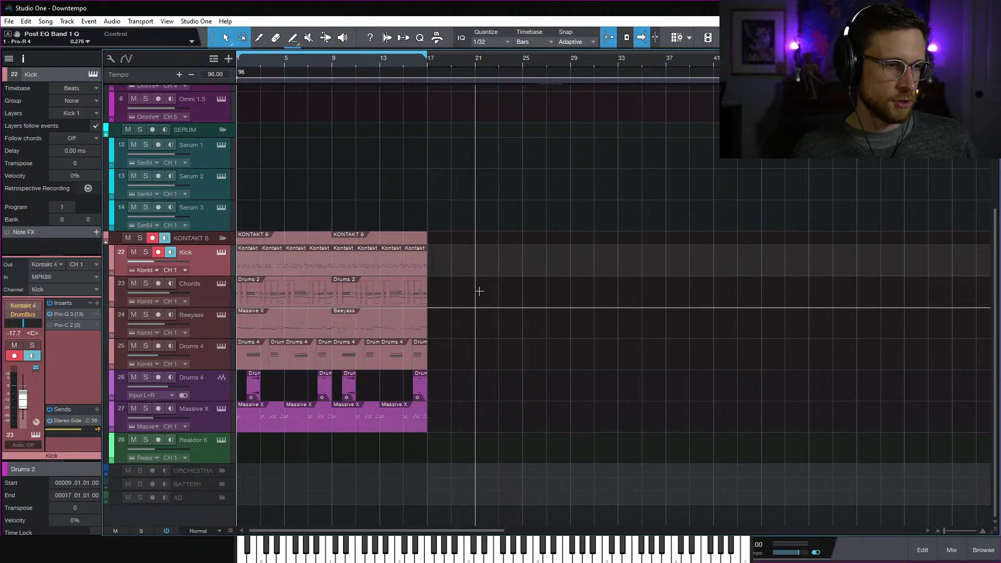
{"action": "scroll", "coordinate": [500, 330], "scroll_direction": "up", "scroll_amount": 3}
{"action": "scroll", "coordinate": [501, 330], "scroll_direction": "down", "scroll_amount": 3}
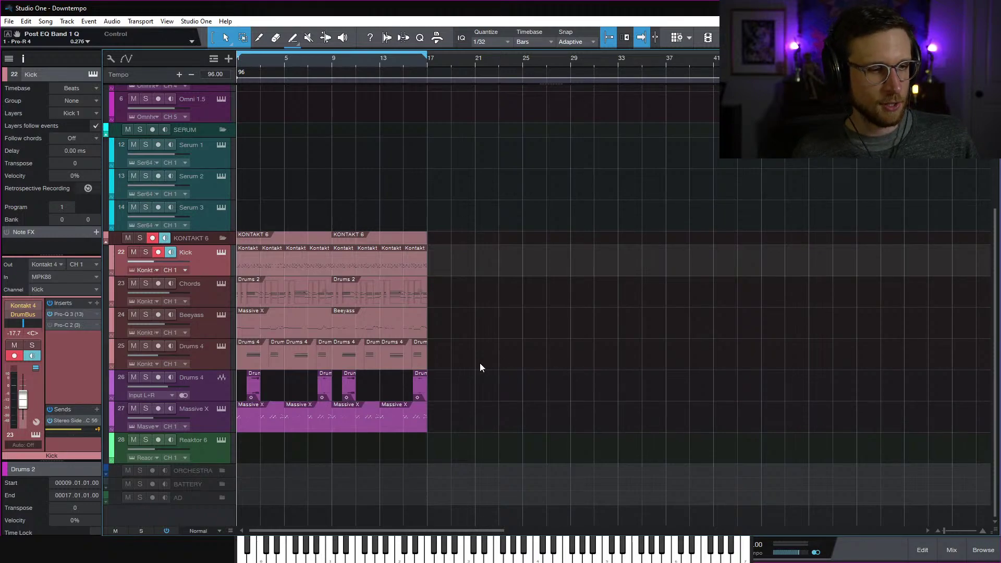
Listen to the 16-bar loop, and move the playback position to bar 9, where the second half starts
{"action": "key", "text": "space"}
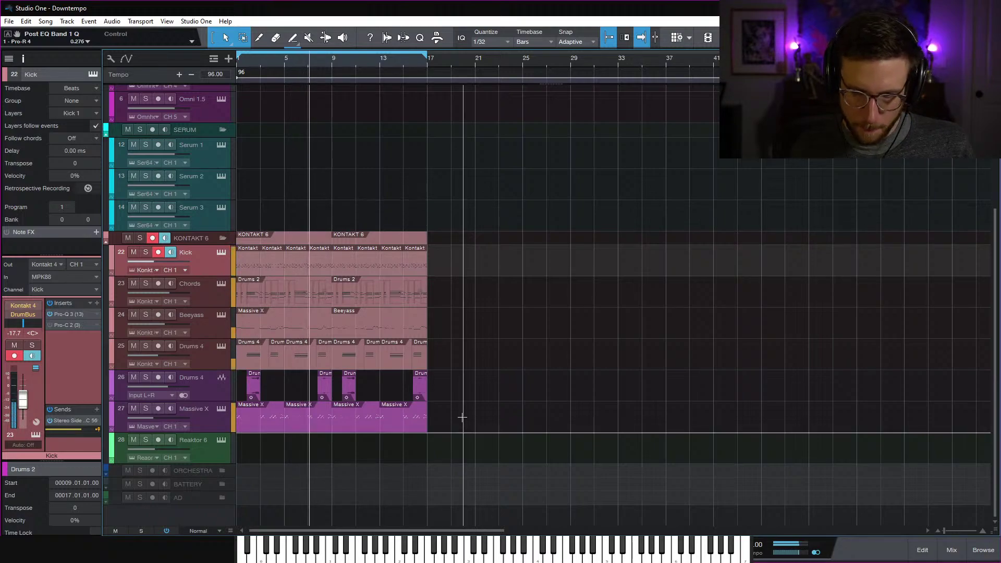
{"action": "key", "text": "e"}
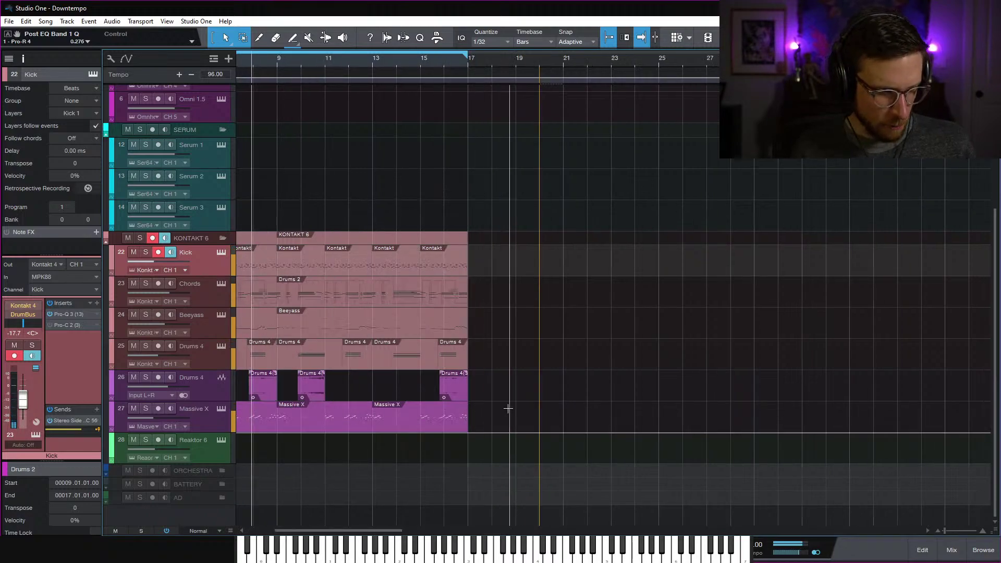
{"action": "scroll", "coordinate": [509, 409], "scroll_direction": "left", "scroll_amount": 3}
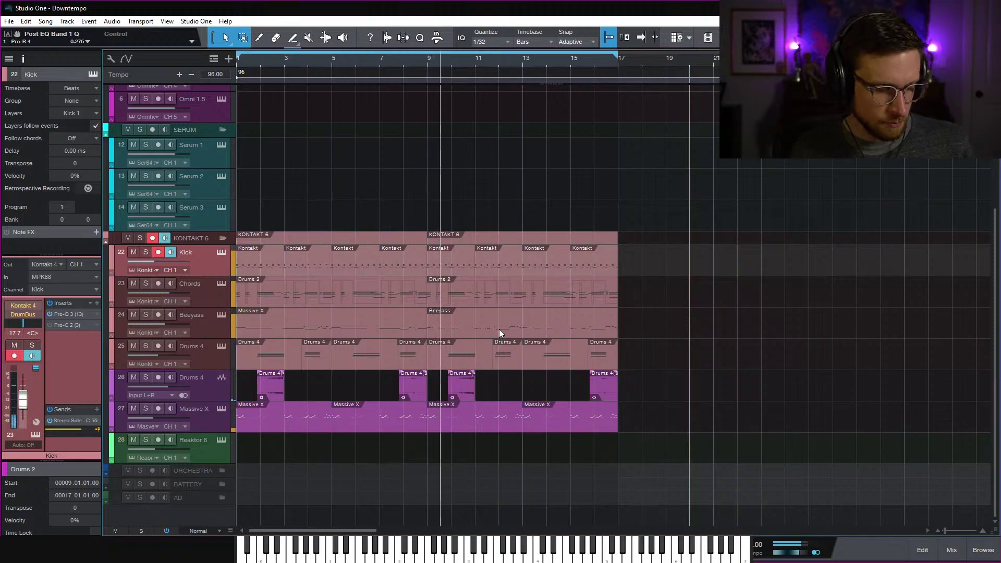
{"action": "left_click", "coordinate": [427, 61]}
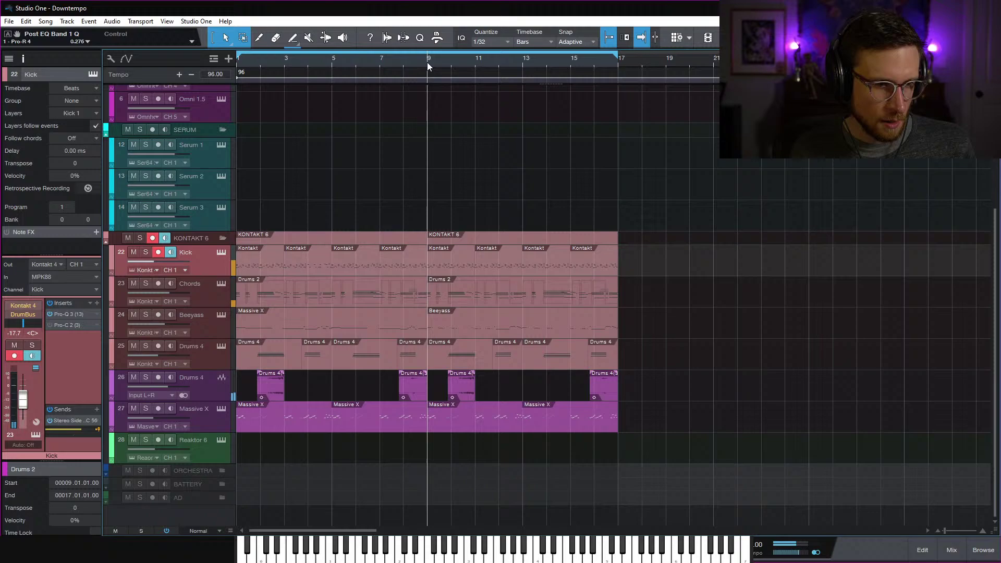
In the second Chords event's Sustain Pedal lane, try moving the first pedal release earlier to about beat 9.2, and audition it
{"action": "double_click", "coordinate": [444, 283]}
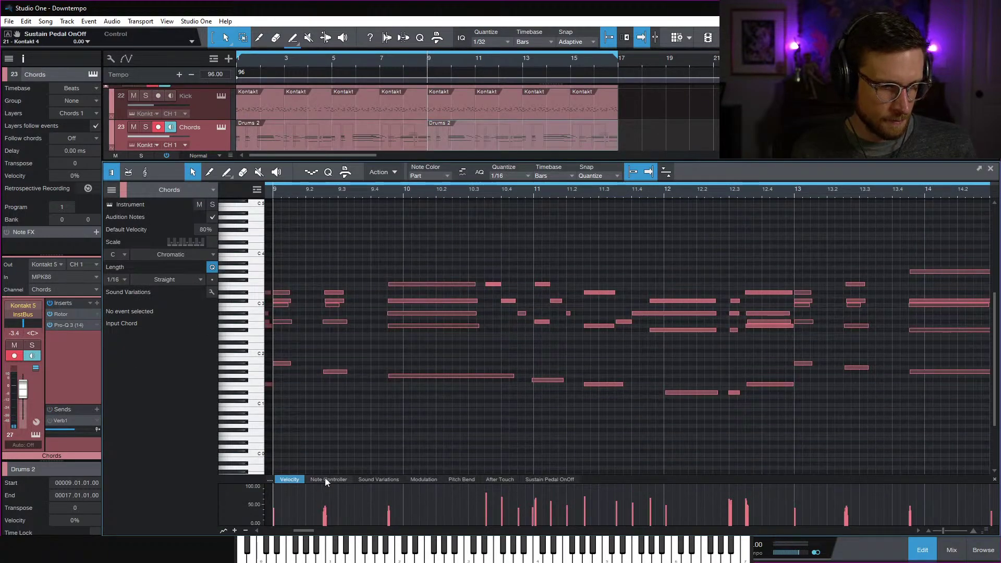
{"action": "left_click", "coordinate": [550, 480]}
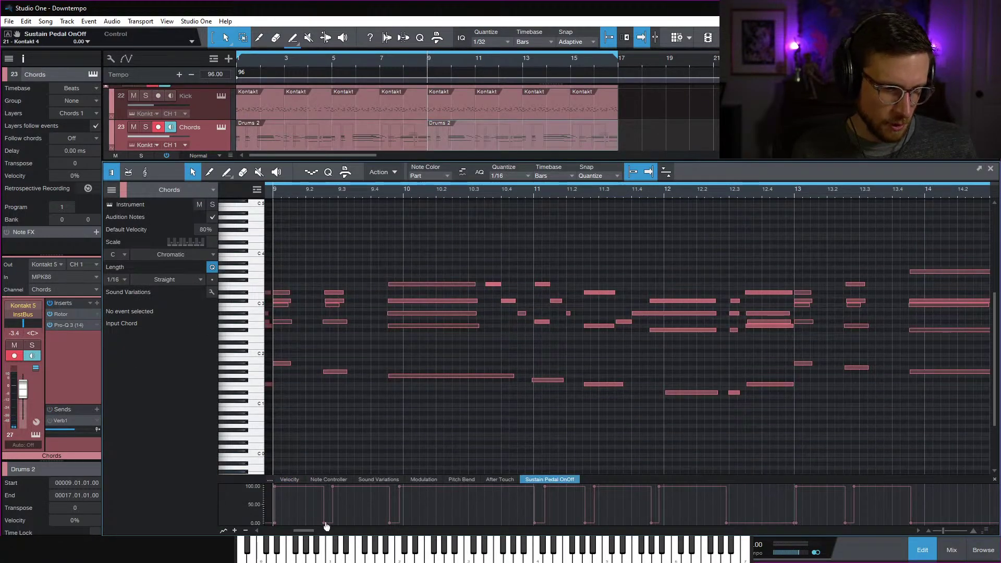
{"action": "left_click", "coordinate": [305, 522]}
{"action": "key", "text": "space"}
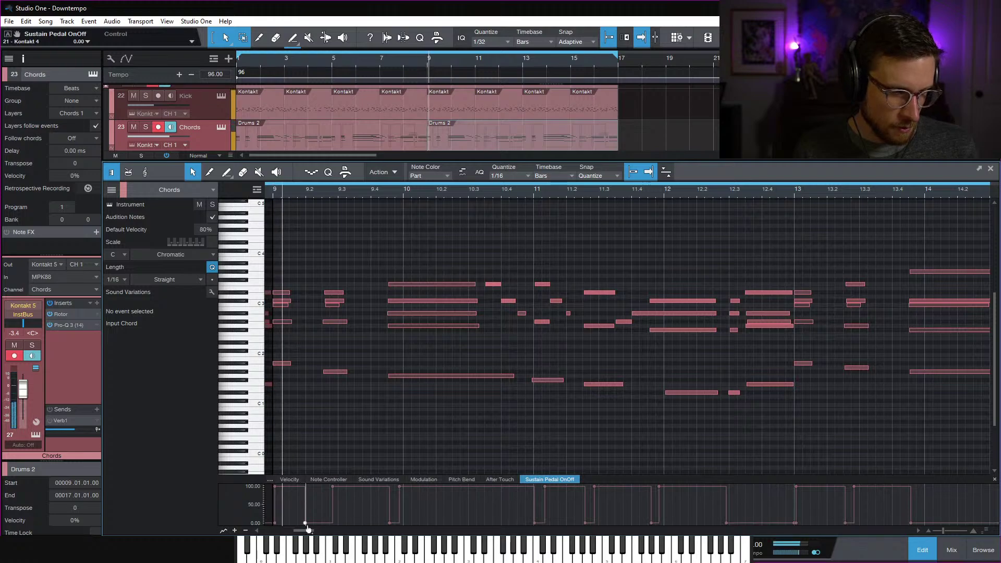
{"action": "key", "text": "space"}
{"action": "key", "text": "space"}
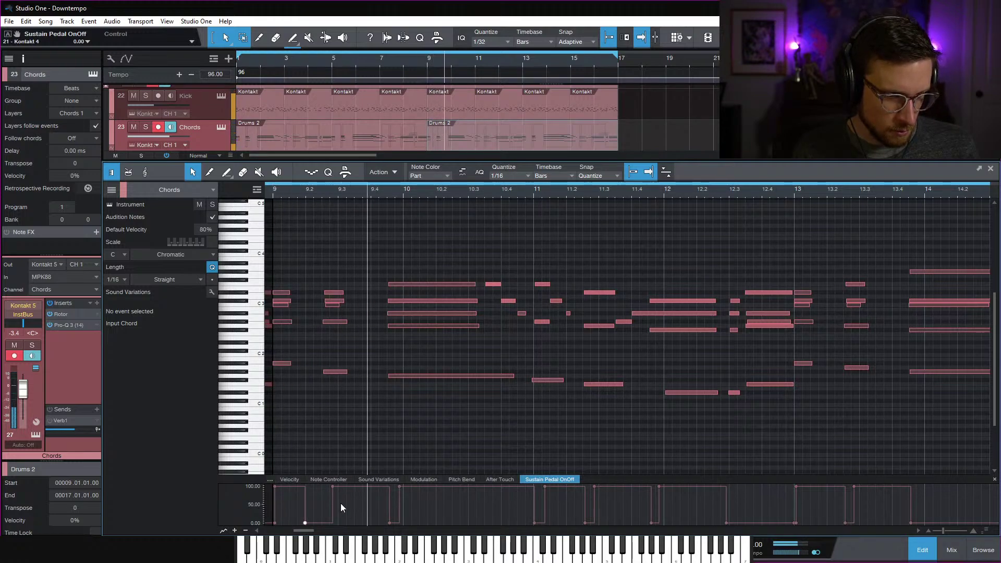
{"action": "key", "text": "space"}
Try moving the second sustain pedal release of the Chords event earlier to about beat 9.4, and audition the passage from bar 9
{"action": "left_click_drag", "start_coordinate": [389, 524], "coordinate": [374, 531]}
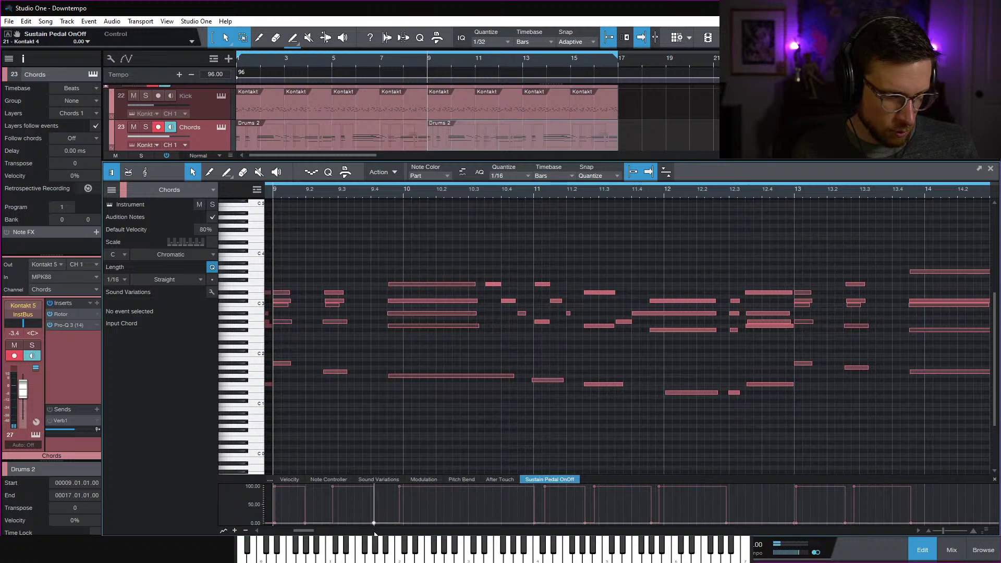
{"action": "key", "text": "space"}
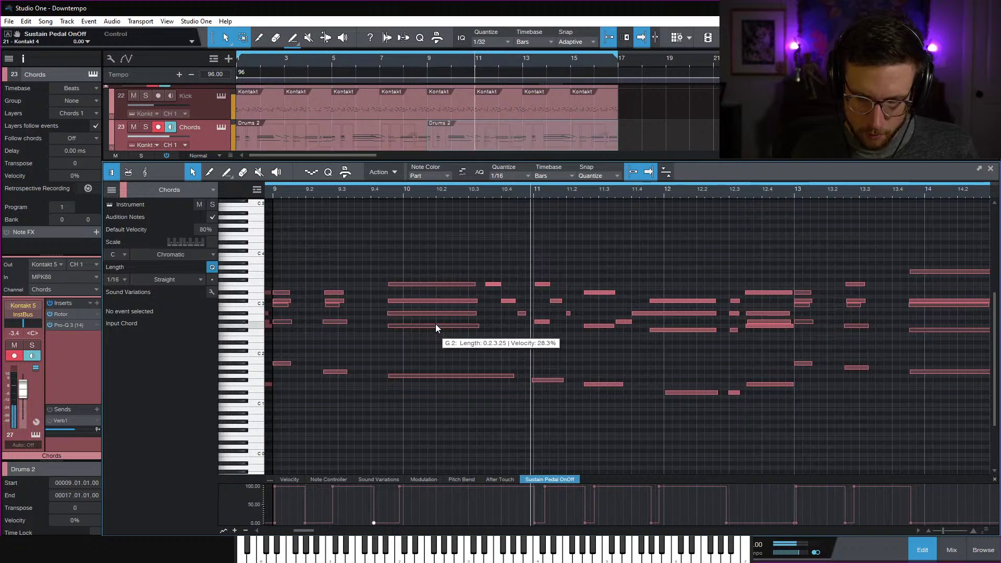
{"action": "key", "text": "space"}
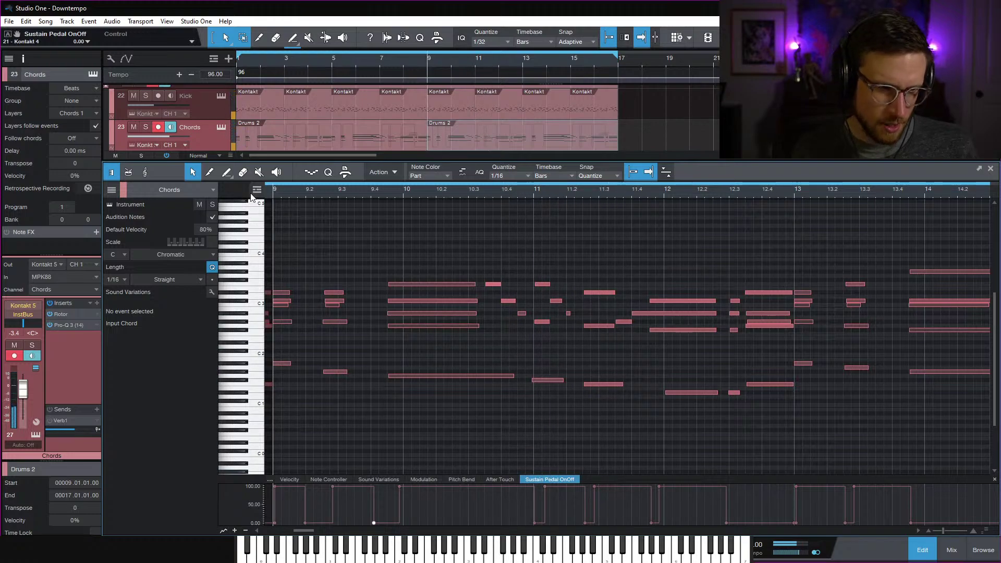
{"action": "key", "text": "space"}
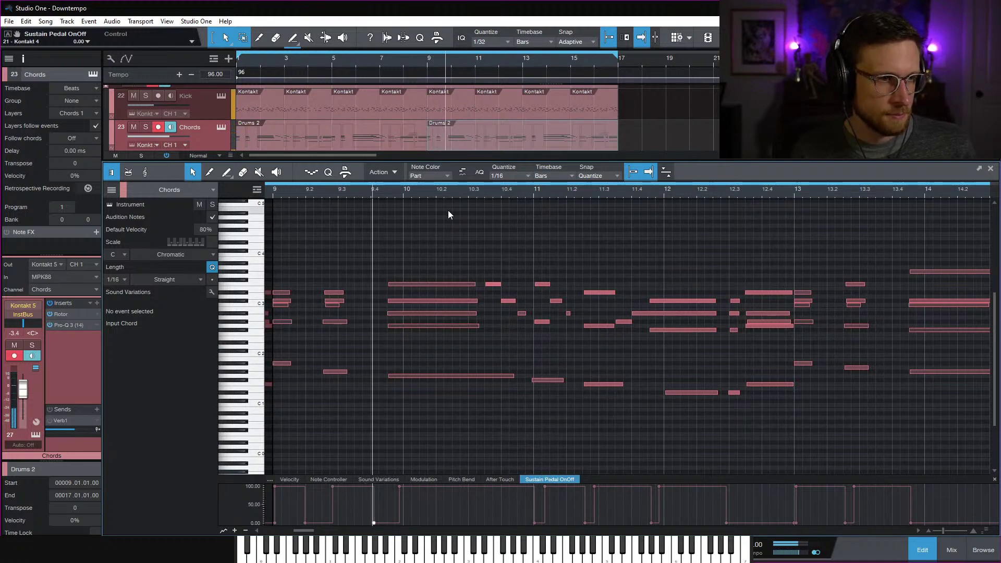
{"action": "key", "text": "space"}
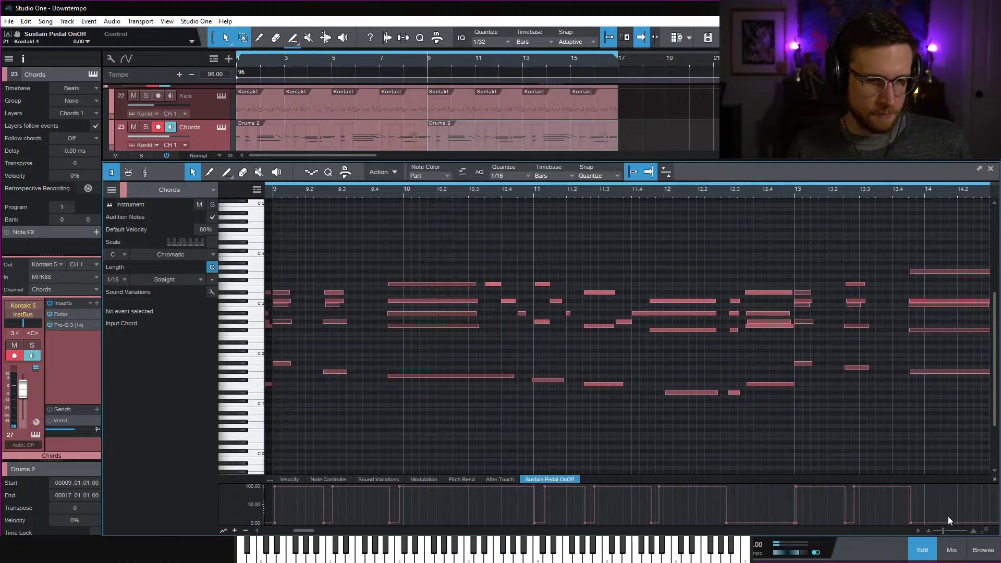
Close the Chords note editor and save the song
{"action": "left_click", "coordinate": [922, 549]}
{"action": "key", "text": "ctrl+s"}
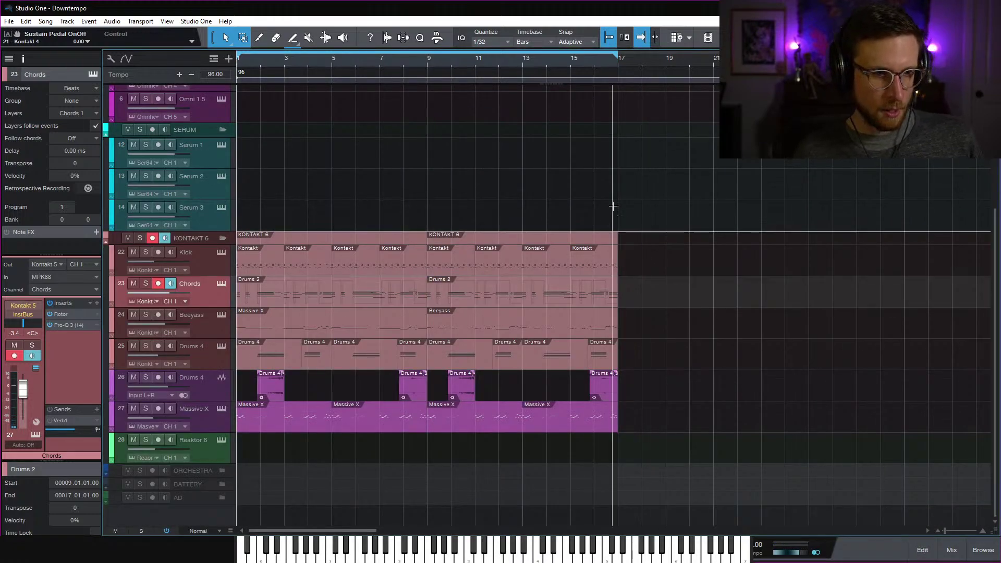
{"action": "scroll", "coordinate": [467, 297], "scroll_direction": "up", "scroll_amount": 2}
{"action": "scroll", "coordinate": [463, 312], "scroll_direction": "up", "scroll_amount": 2}
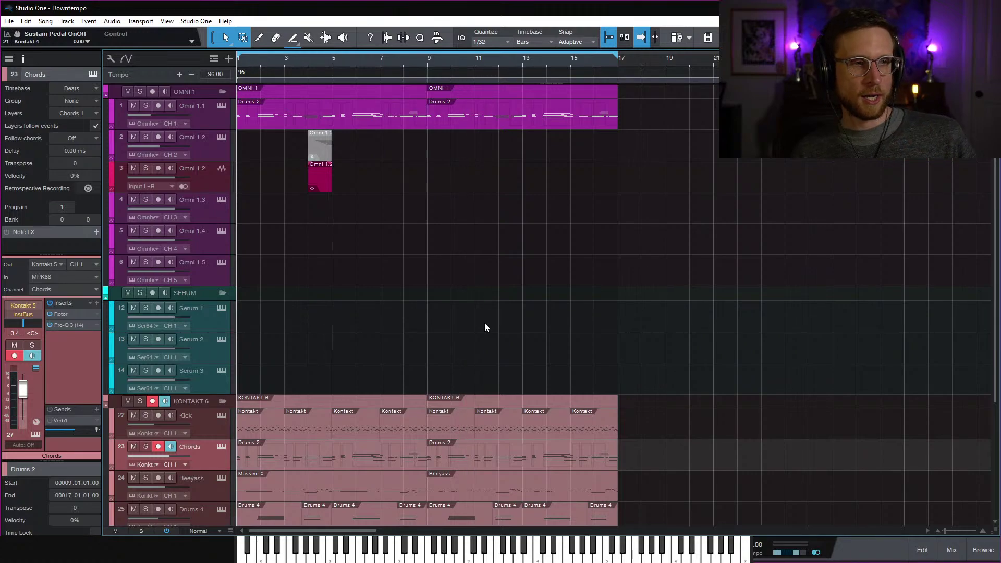
{"action": "scroll", "coordinate": [580, 301], "scroll_direction": "down", "scroll_amount": 4}
{"action": "scroll", "coordinate": [632, 304], "scroll_direction": "down", "scroll_amount": 1}
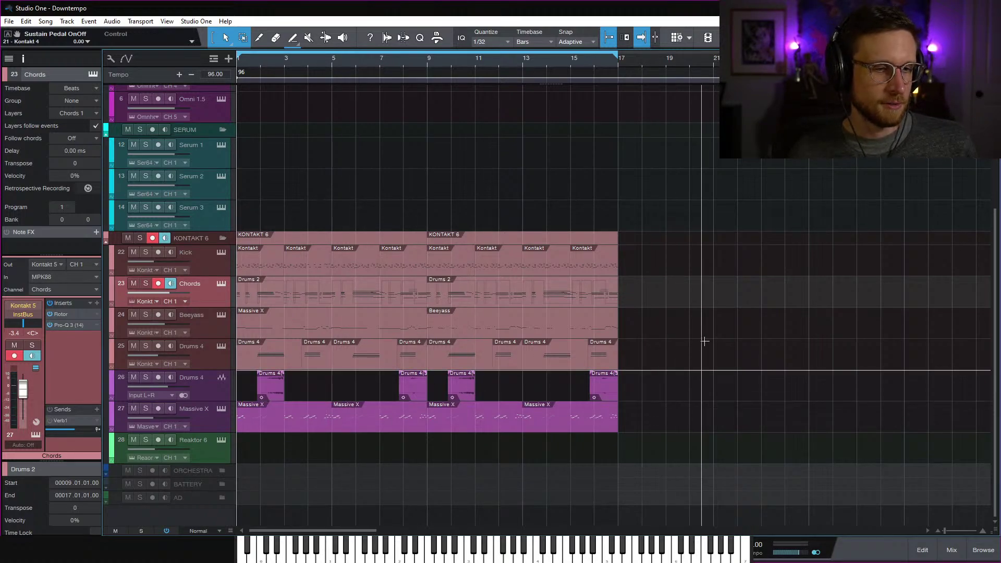
{"action": "scroll", "coordinate": [668, 358], "scroll_direction": "up", "scroll_amount": 6}
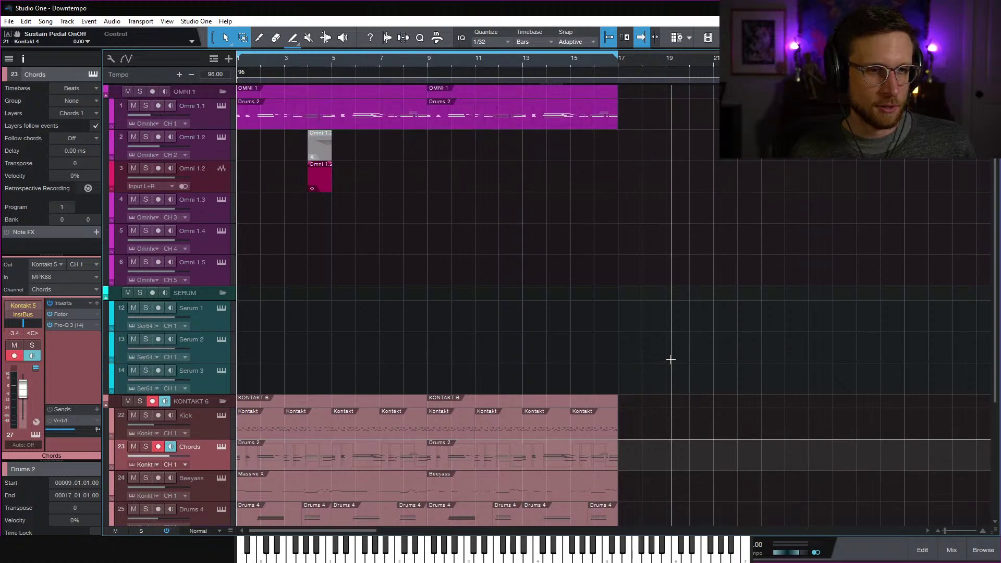
{"action": "scroll", "coordinate": [670, 362], "scroll_direction": "down", "scroll_amount": 3}
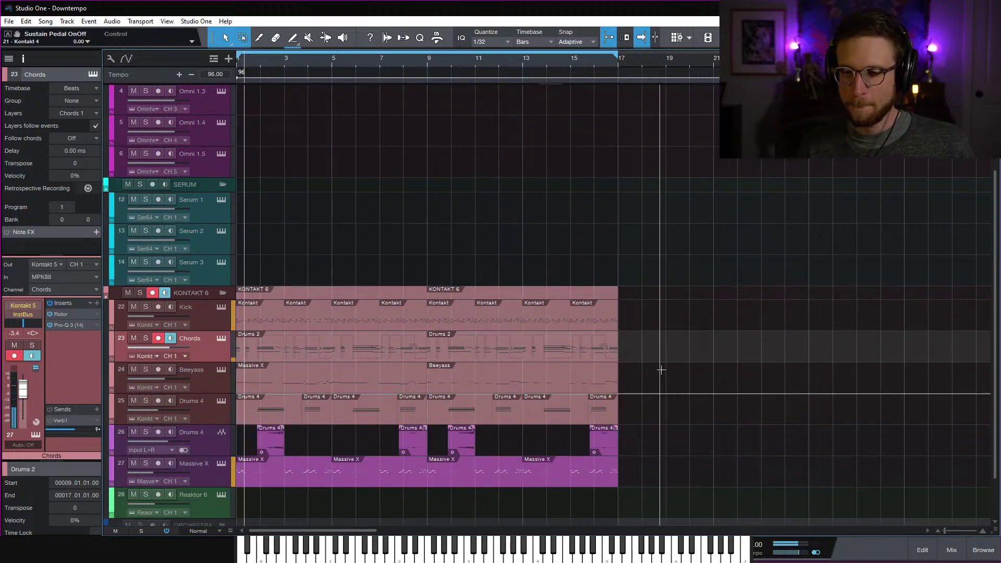